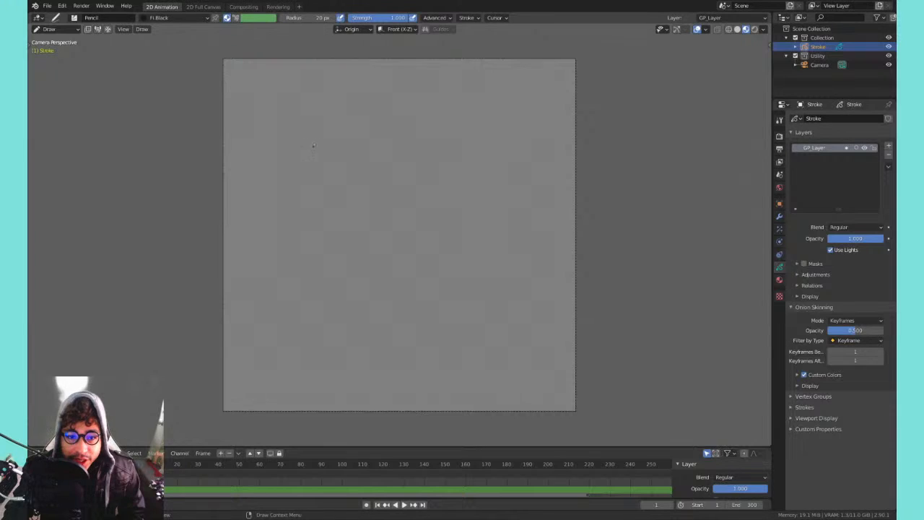
- Draw several wavy filled test shapes in Fi.Black on the upper half of the canvas and delete their layer
mouse_move(315, 158)
mouse_down()
mouse_move(352, 140)
mouse_move(358, 206)
mouse_move(333, 211)
mouse_up()
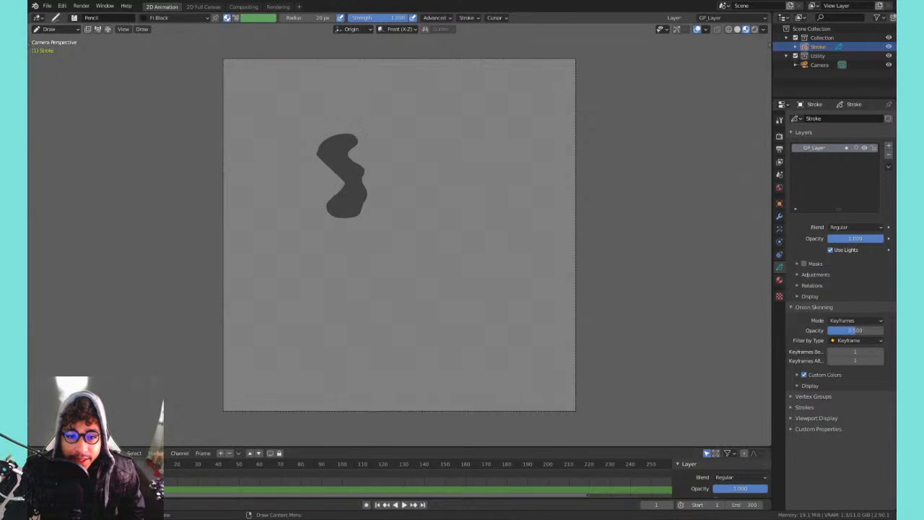
drag(325, 165, 308, 158)
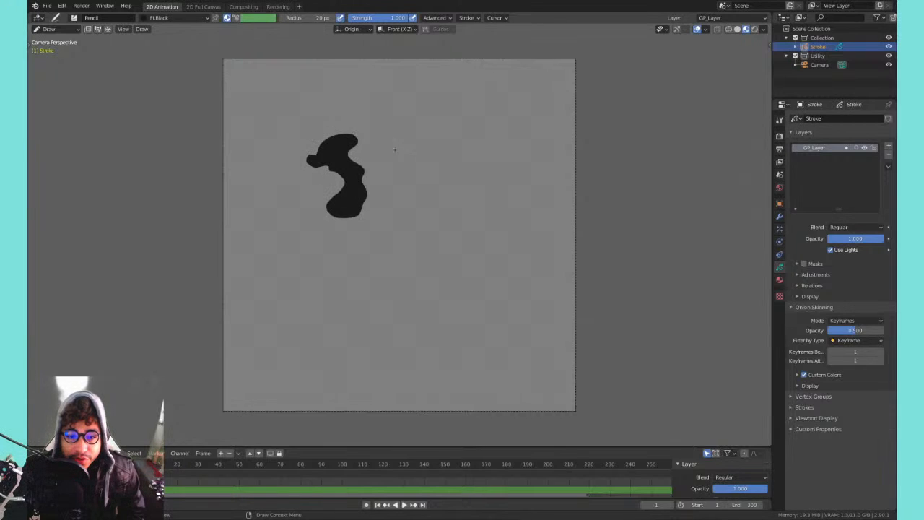
mouse_move(394, 150)
mouse_down()
mouse_move(390, 220)
mouse_move(415, 194)
mouse_move(417, 171)
mouse_move(401, 154)
mouse_move(405, 135)
mouse_move(377, 153)
mouse_up()
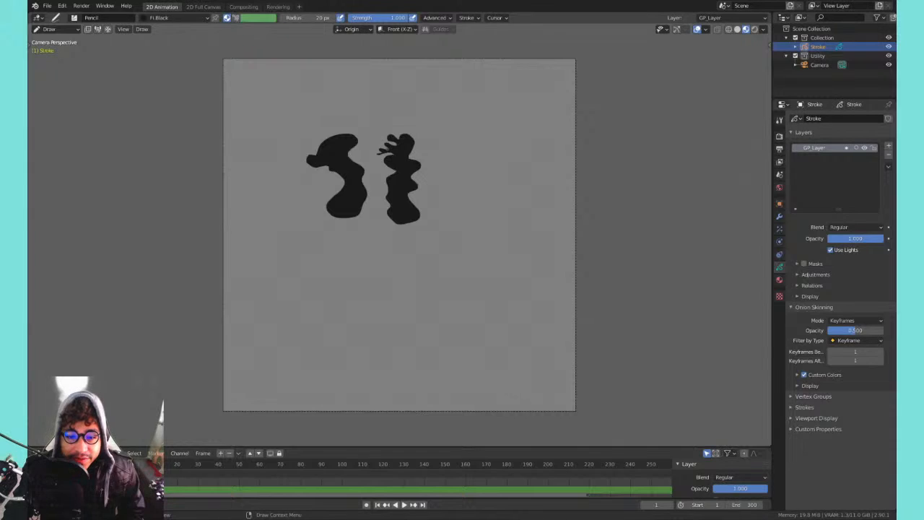
drag(307, 193, 303, 246)
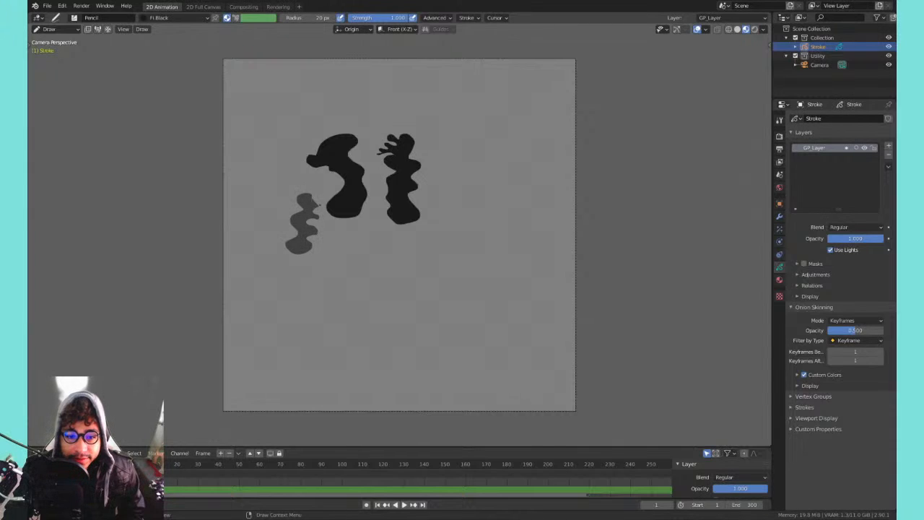
drag(315, 194, 316, 194)
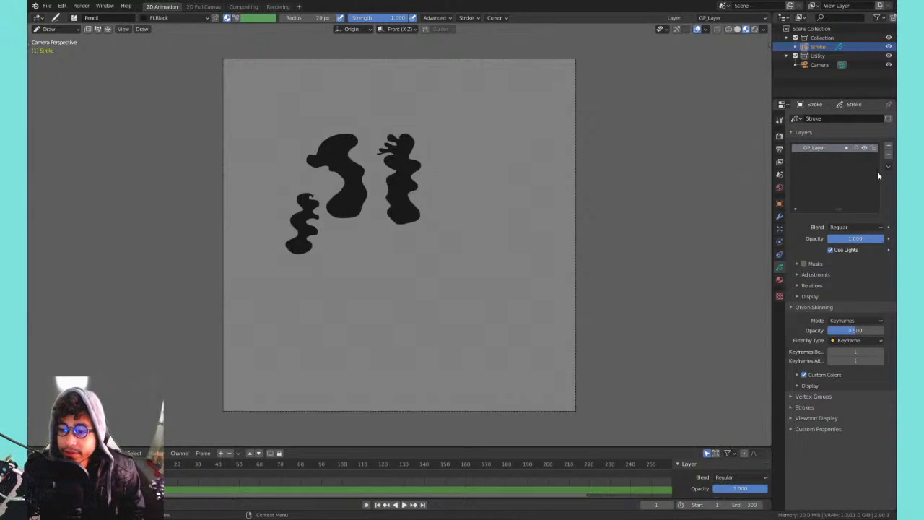
click(890, 154)
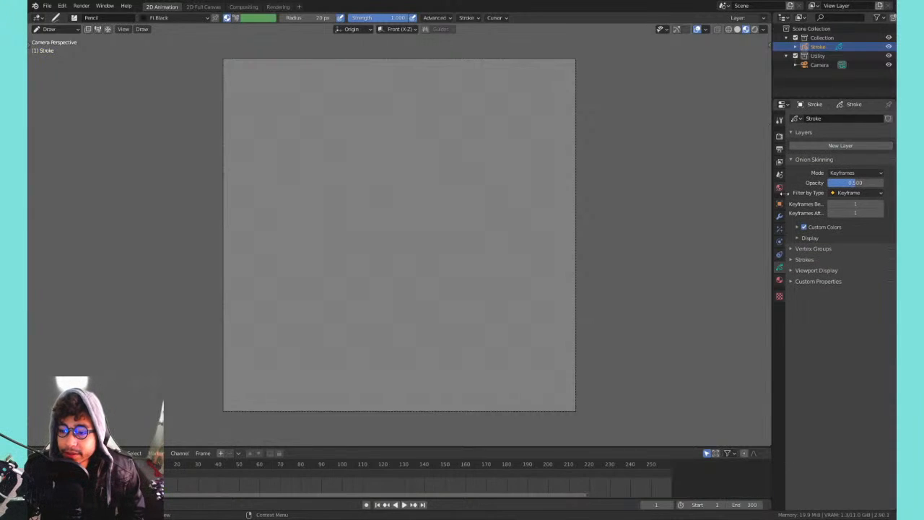
- Examine the fill base colours of the Fi.Black and Fi.White materials and make Fi.Gray.02 the active material
click(779, 281)
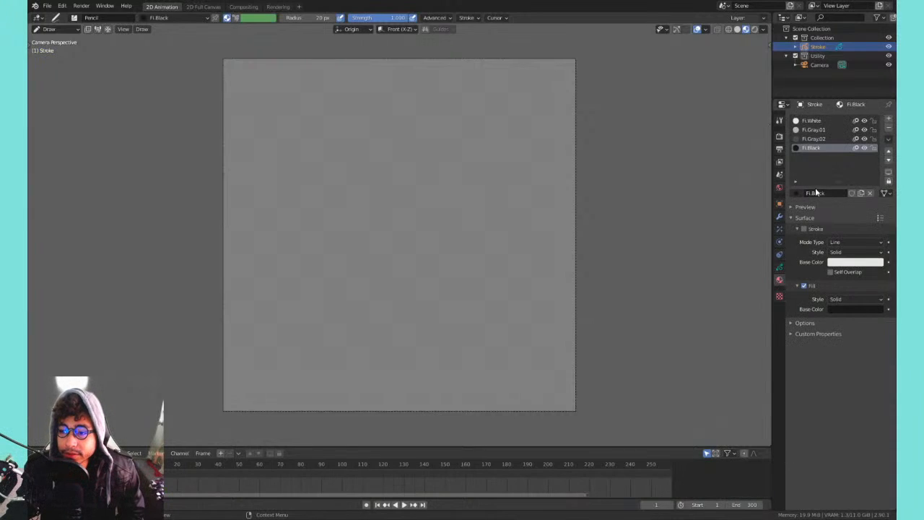
click(821, 138)
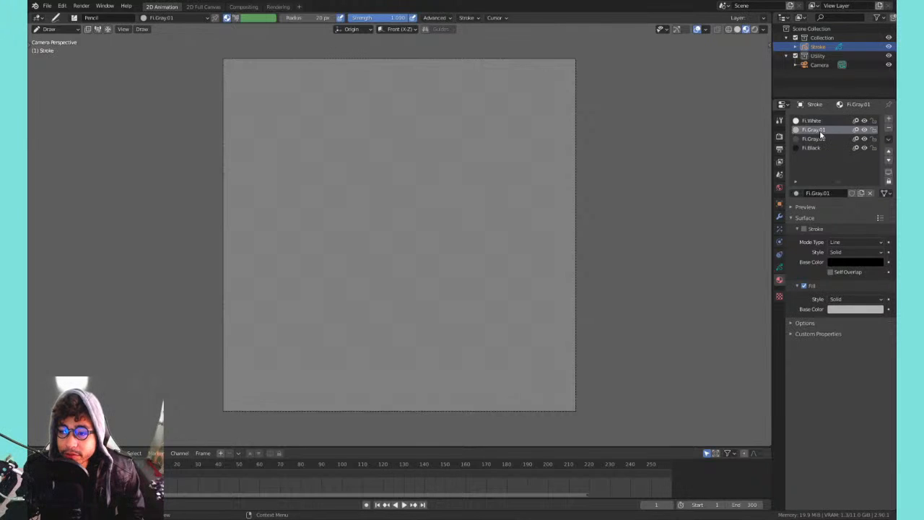
click(812, 148)
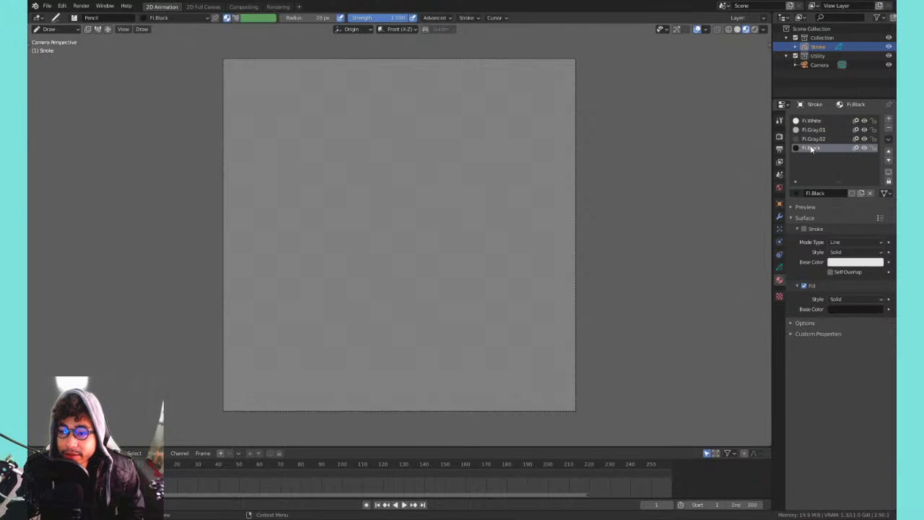
click(848, 303)
click(837, 304)
click(841, 309)
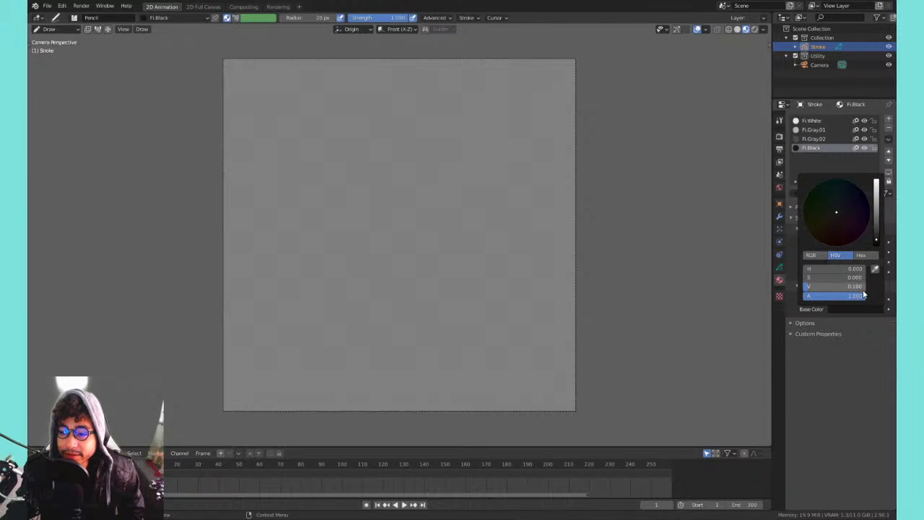
click(811, 121)
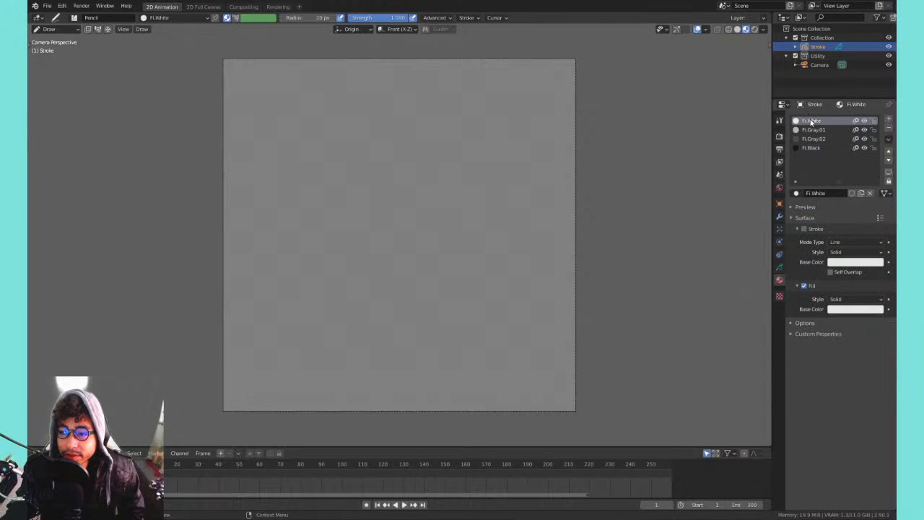
click(837, 310)
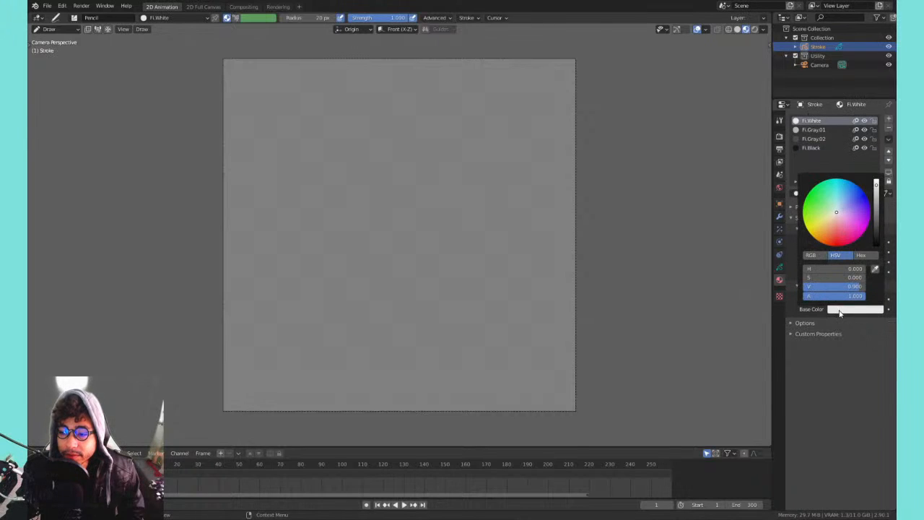
click(842, 311)
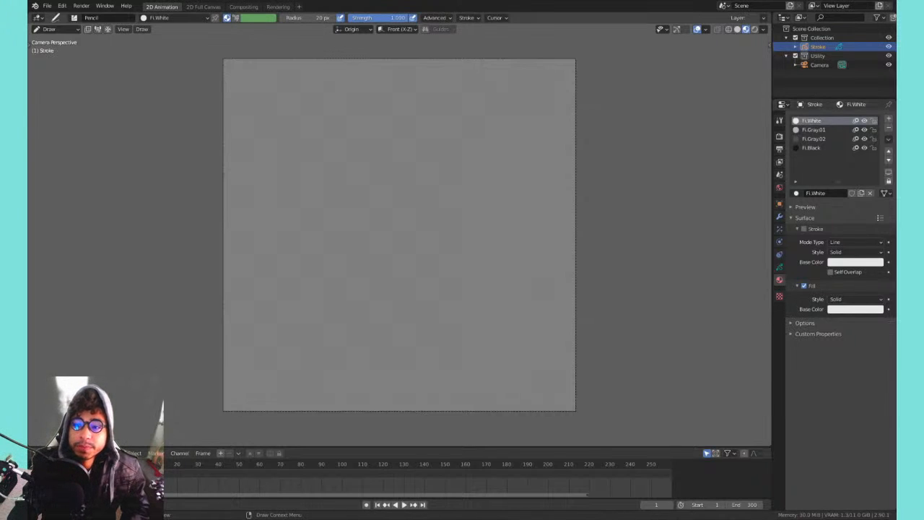
click(805, 139)
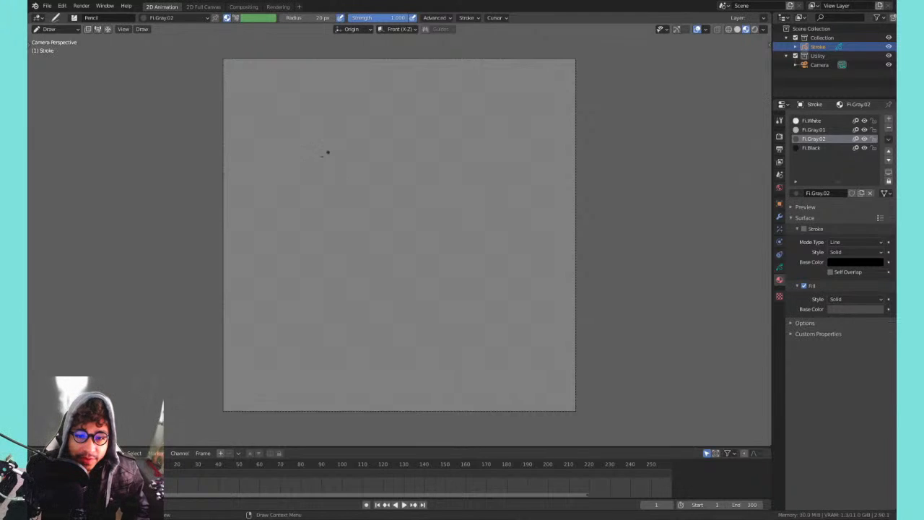
- Try drawing a thick curled shape around the canvas centre and undo the test strokes
mouse_move(330, 194)
mouse_down()
mouse_move(431, 216)
mouse_move(325, 254)
mouse_move(334, 212)
mouse_move(381, 207)
mouse_move(335, 198)
mouse_move(340, 188)
mouse_up()
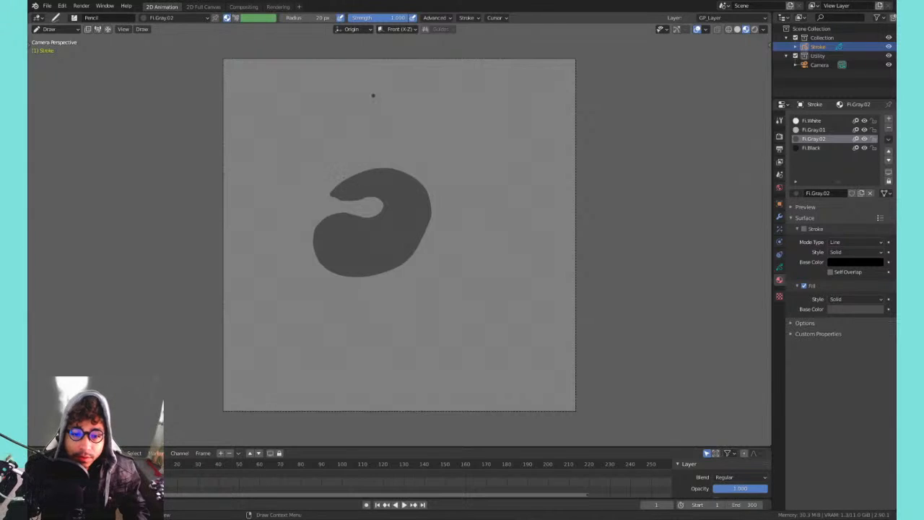
key(ctrl+z)
mouse_move(407, 173)
mouse_down()
mouse_move(371, 235)
mouse_move(406, 166)
mouse_move(446, 228)
mouse_move(415, 155)
mouse_move(458, 154)
mouse_move(423, 151)
mouse_move(449, 150)
mouse_up()
key(ctrl+z)
key(ctrl+z)
key(ctrl+z)
key(ctrl+z)
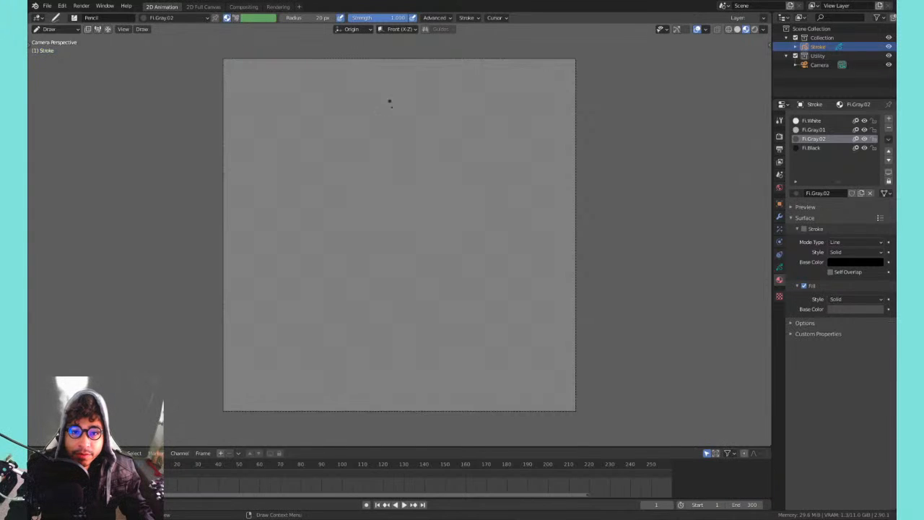
- Sketch another round of filled test shapes around the upper middle of the canvas and undo them all
mouse_move(390, 101)
mouse_down()
mouse_move(353, 174)
mouse_move(397, 90)
mouse_move(351, 105)
mouse_move(434, 177)
mouse_move(380, 99)
mouse_move(339, 101)
mouse_move(423, 175)
mouse_move(421, 110)
mouse_move(396, 99)
mouse_move(336, 161)
mouse_move(408, 108)
mouse_move(364, 115)
mouse_move(320, 168)
mouse_move(404, 112)
mouse_move(365, 114)
mouse_move(408, 134)
mouse_move(352, 114)
mouse_move(407, 147)
mouse_move(426, 246)
mouse_up()
key(ctrl+z)
key(ctrl+z)
key(ctrl+z)
key(ctrl+z)
key(ctrl+z)
key(ctrl+z)
key(ctrl+z)
key(ctrl+z)
key(ctrl+z)
key(ctrl+z)
mouse_move(408, 169)
mouse_down()
mouse_move(449, 210)
mouse_move(422, 177)
mouse_up()
key(ctrl+z)
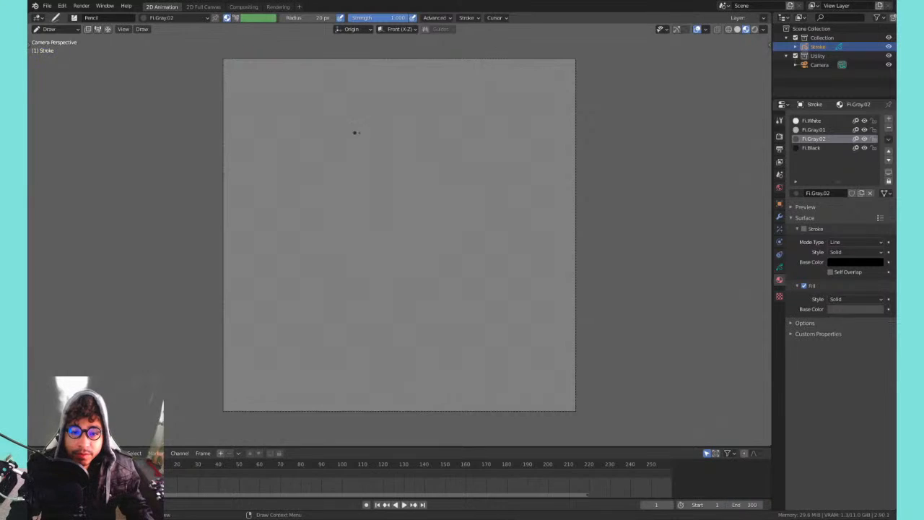
- Cover the whole canvas with separate filled half-moon shapes of varying size and direction
drag(354, 133, 359, 212)
drag(385, 174, 473, 184)
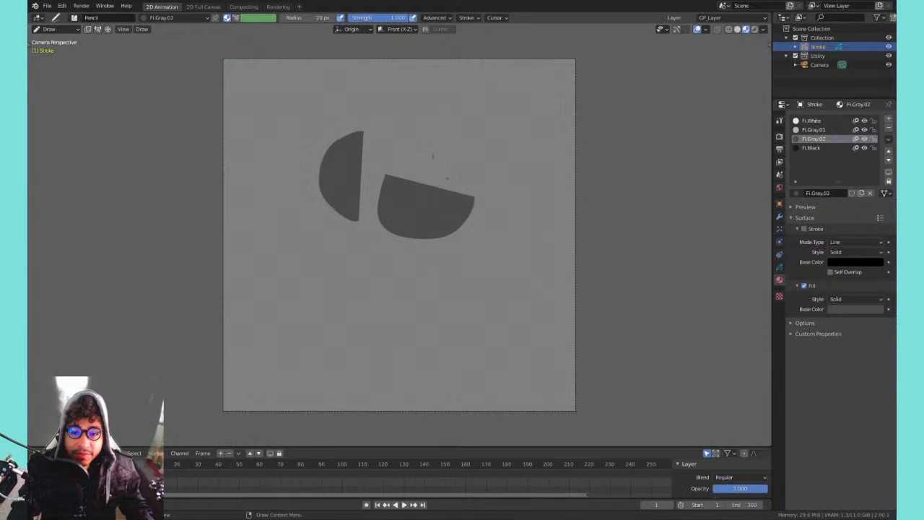
mouse_move(432, 155)
mouse_down()
mouse_move(441, 173)
mouse_move(437, 124)
mouse_move(397, 89)
mouse_up()
mouse_move(310, 98)
mouse_down()
mouse_move(371, 120)
mouse_move(288, 123)
mouse_up()
mouse_move(294, 173)
mouse_down()
mouse_move(308, 312)
mouse_move(500, 223)
mouse_move(504, 113)
mouse_move(423, 90)
mouse_up()
drag(266, 136, 249, 174)
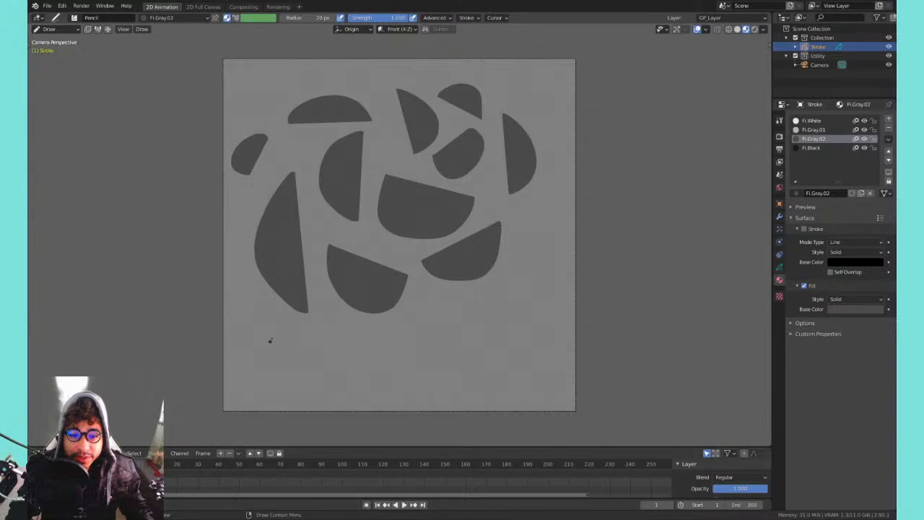
mouse_move(271, 334)
mouse_down()
mouse_move(326, 358)
mouse_move(565, 296)
mouse_up()
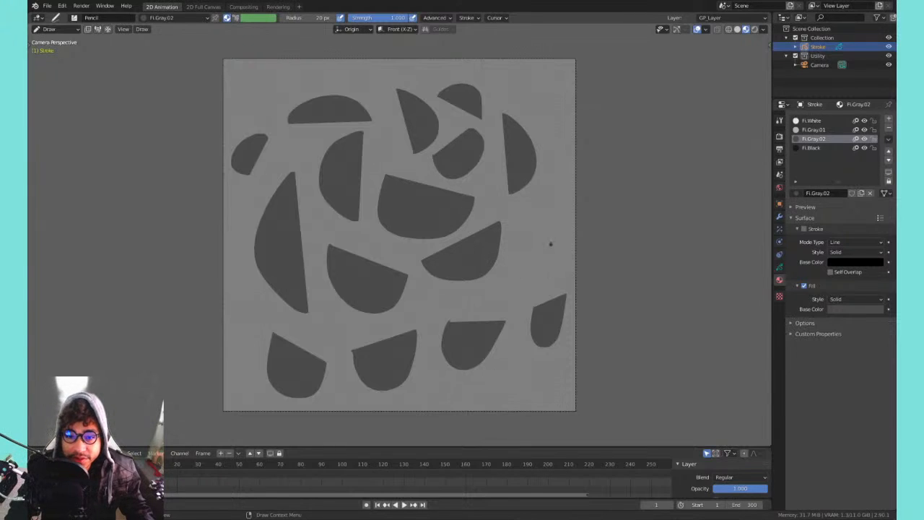
mouse_move(550, 244)
mouse_down()
mouse_move(517, 254)
mouse_move(519, 222)
mouse_up()
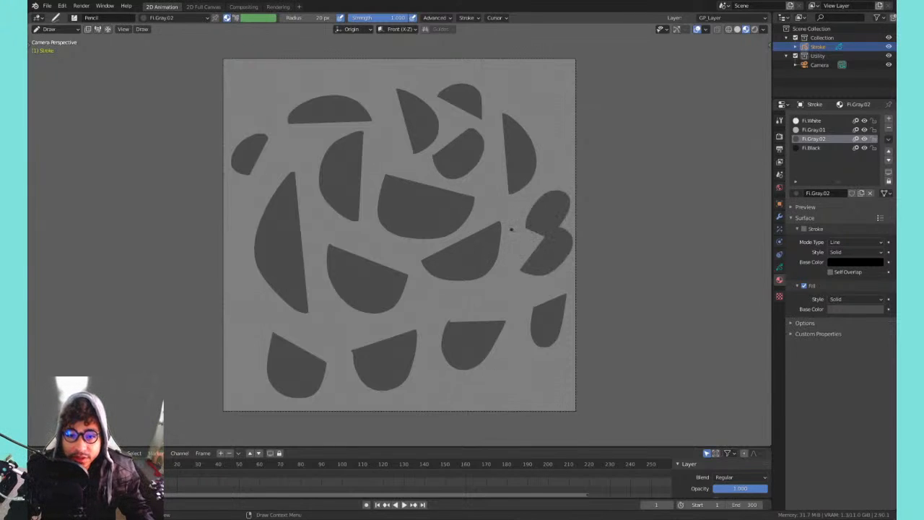
- Undo all the half-moon shapes until the canvas is empty
key(ctrl+z)
key(ctrl+z)
key(ctrl+z)
key(ctrl+z)
key(ctrl+z)
key(ctrl+z)
key(ctrl+z)
key(ctrl+z)
key(ctrl+z)
key(ctrl+z)
key(ctrl+z)
key(ctrl+z)
key(ctrl+z)
key(ctrl+z)
key(ctrl+z)
key(ctrl+z)
key(ctrl+z)
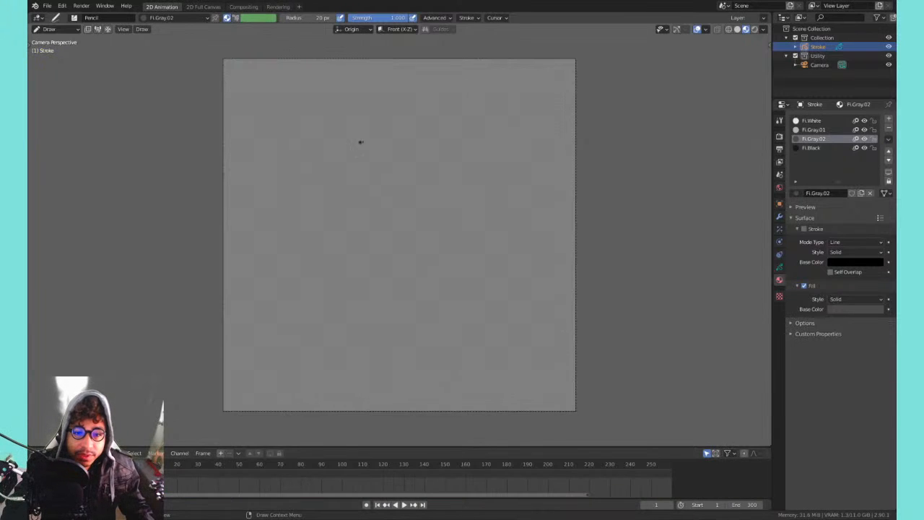
- Draw a nested row of curved crescents that grow from the canvas centre toward its left edge
mouse_move(360, 141)
mouse_down()
mouse_move(372, 230)
mouse_move(355, 175)
mouse_move(382, 238)
mouse_move(397, 221)
mouse_up()
key(ctrl+z)
key(ctrl+z)
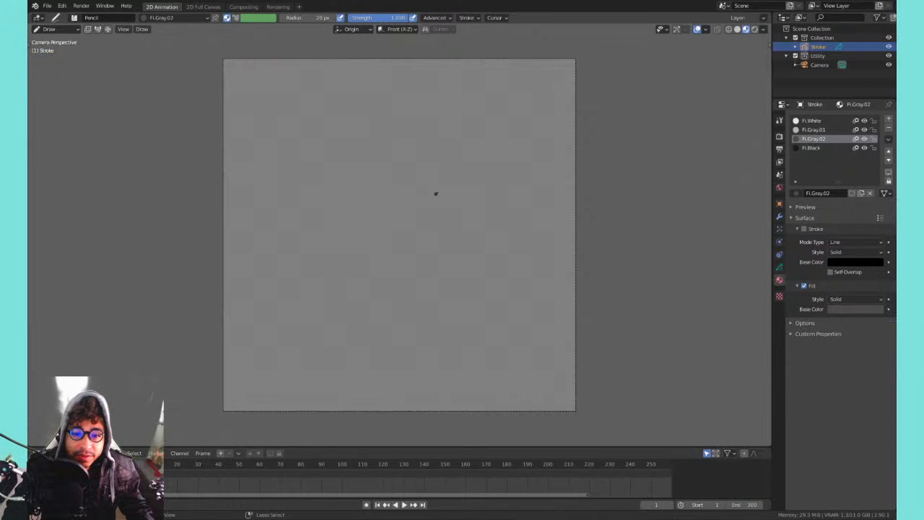
mouse_move(435, 193)
mouse_down()
mouse_move(431, 246)
mouse_move(393, 217)
mouse_move(426, 184)
mouse_move(435, 189)
mouse_move(431, 221)
mouse_move(433, 205)
mouse_move(460, 208)
mouse_up()
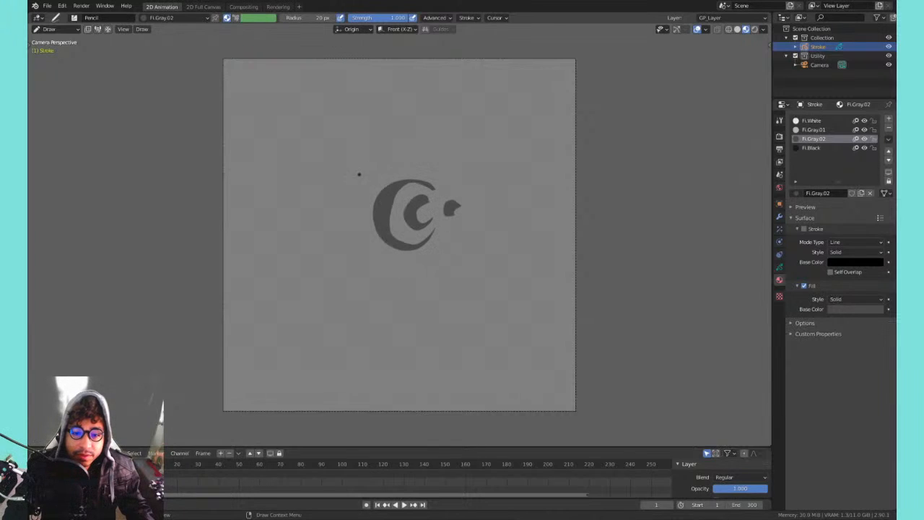
mouse_move(340, 199)
mouse_down()
mouse_move(393, 249)
mouse_move(431, 170)
mouse_up()
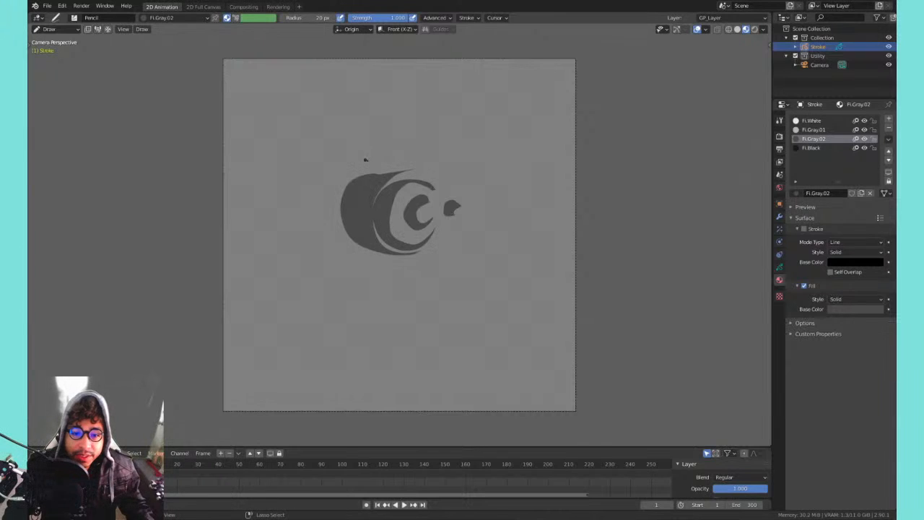
mouse_move(365, 159)
mouse_down()
mouse_move(345, 201)
mouse_move(422, 268)
mouse_move(411, 168)
mouse_move(394, 273)
mouse_move(404, 254)
mouse_move(355, 189)
mouse_move(393, 165)
mouse_up()
key(ctrl+z)
mouse_move(322, 172)
mouse_down()
mouse_move(297, 281)
mouse_move(346, 305)
mouse_up()
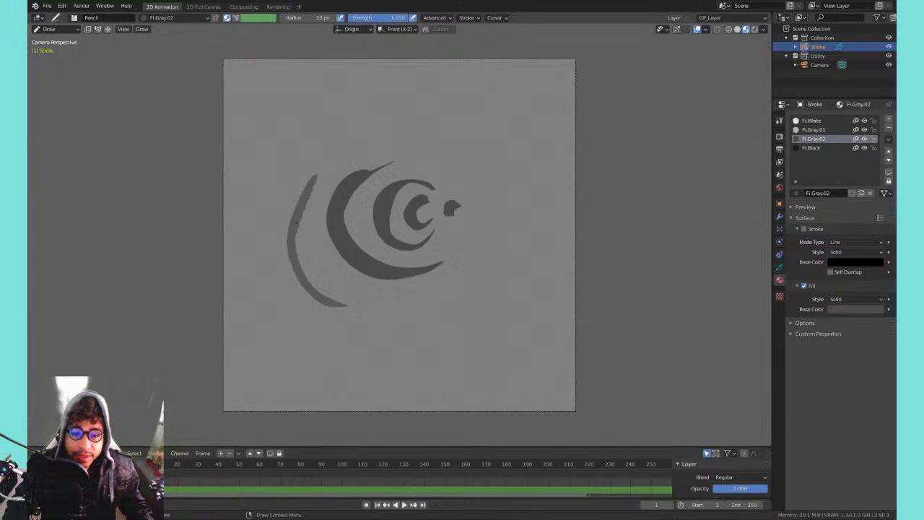
mouse_move(291, 174)
mouse_down()
mouse_move(274, 303)
mouse_move(330, 165)
mouse_move(289, 343)
mouse_up()
key(ctrl+z)
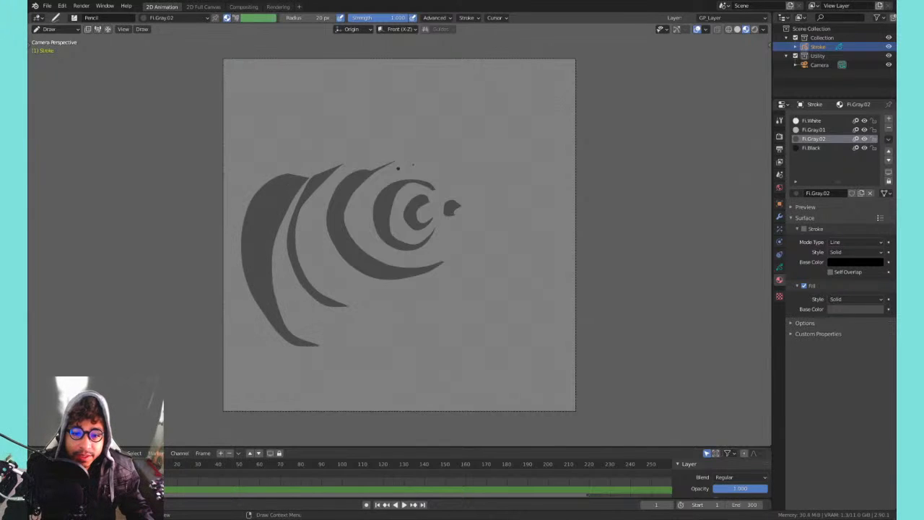
- Undo every nested crescent to clear the canvas
key(ctrl+z)
key(ctrl+z)
key(ctrl+z)
key(ctrl+z)
key(ctrl+z)
key(ctrl+z)
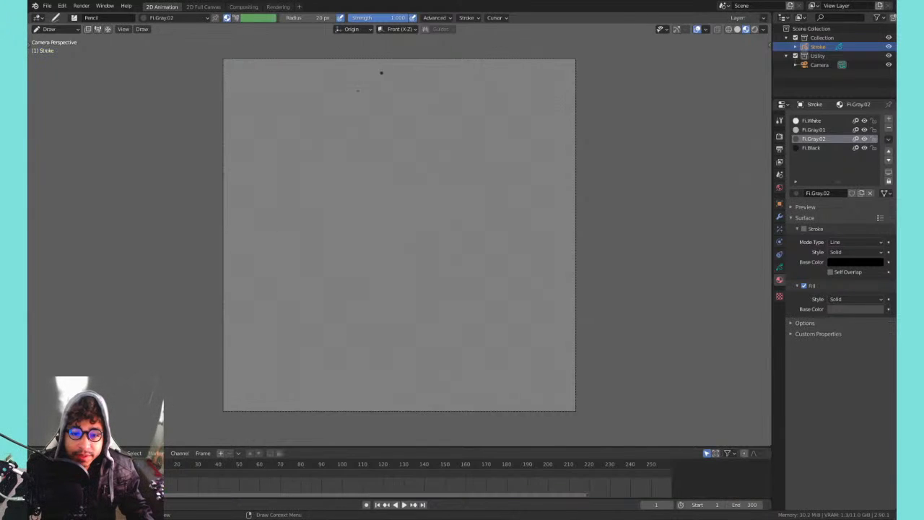
- Try stacking broad wavy filled bands down the upper-left part of the canvas, and undo the last stroke
drag(352, 87, 284, 108)
mouse_move(339, 102)
mouse_down()
mouse_move(387, 123)
mouse_move(274, 145)
mouse_up()
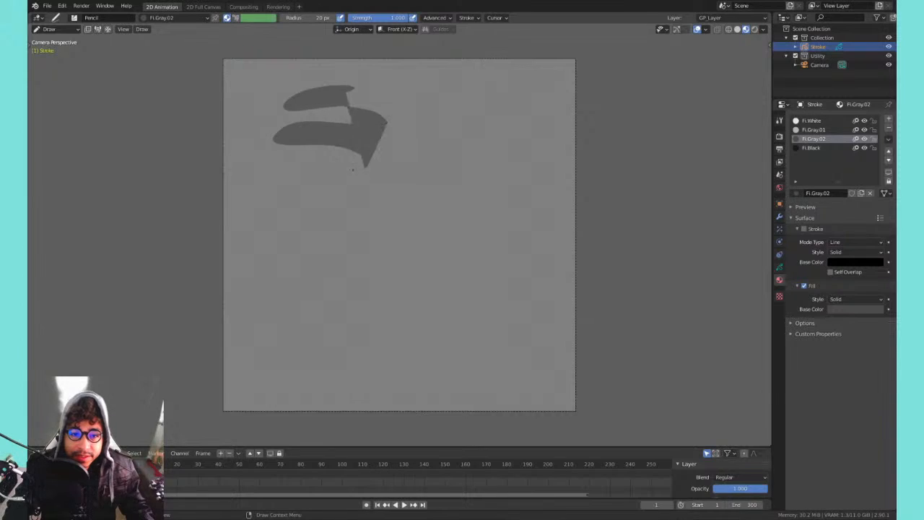
mouse_move(365, 162)
mouse_down()
mouse_move(291, 190)
mouse_move(330, 209)
mouse_move(320, 221)
mouse_move(309, 213)
mouse_move(304, 249)
mouse_move(372, 231)
mouse_move(361, 188)
mouse_move(332, 166)
mouse_move(361, 166)
mouse_move(383, 143)
mouse_move(316, 78)
mouse_up()
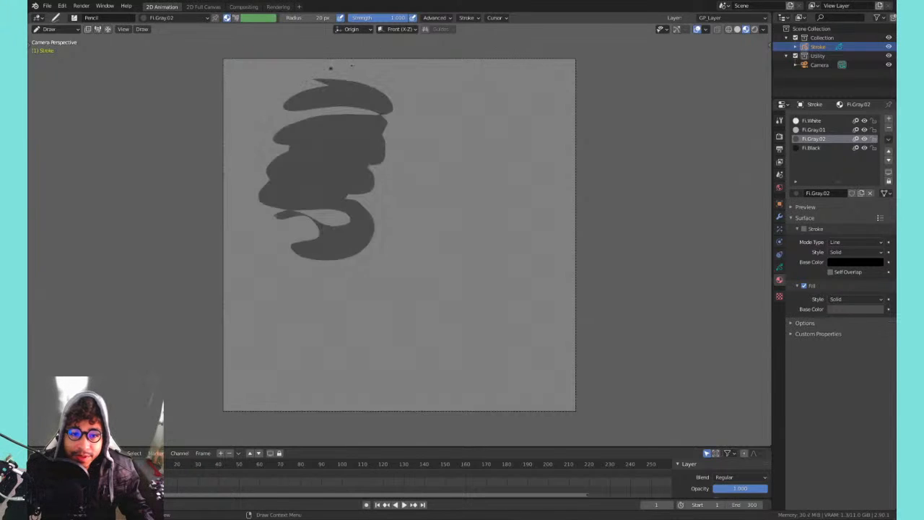
key(ctrl+z)
- Try drawing a winding, tapered S-shaped ribbon down the middle of the canvas and undo the attempts
mouse_move(361, 99)
mouse_down()
mouse_move(339, 108)
mouse_move(377, 129)
mouse_move(332, 148)
mouse_move(372, 169)
mouse_move(360, 138)
mouse_move(374, 108)
mouse_move(346, 93)
mouse_move(361, 90)
mouse_up()
mouse_move(311, 171)
mouse_down()
mouse_move(290, 174)
mouse_move(333, 211)
mouse_move(285, 225)
mouse_move(309, 267)
mouse_move(299, 277)
mouse_move(352, 269)
mouse_move(307, 252)
mouse_move(366, 228)
mouse_move(300, 219)
mouse_move(352, 212)
mouse_move(306, 168)
mouse_up()
mouse_move(439, 169)
mouse_down()
mouse_move(433, 208)
mouse_move(394, 229)
mouse_move(402, 302)
mouse_move(374, 317)
mouse_move(433, 280)
mouse_move(413, 254)
mouse_move(466, 242)
mouse_move(436, 182)
mouse_move(408, 210)
mouse_move(437, 224)
mouse_move(452, 151)
mouse_move(405, 168)
mouse_move(352, 211)
mouse_move(332, 245)
mouse_move(378, 277)
mouse_move(397, 266)
mouse_move(417, 229)
mouse_move(396, 195)
mouse_move(426, 194)
mouse_move(405, 133)
mouse_up()
key(ctrl+z)
key(ctrl+z)
key(ctrl+z)
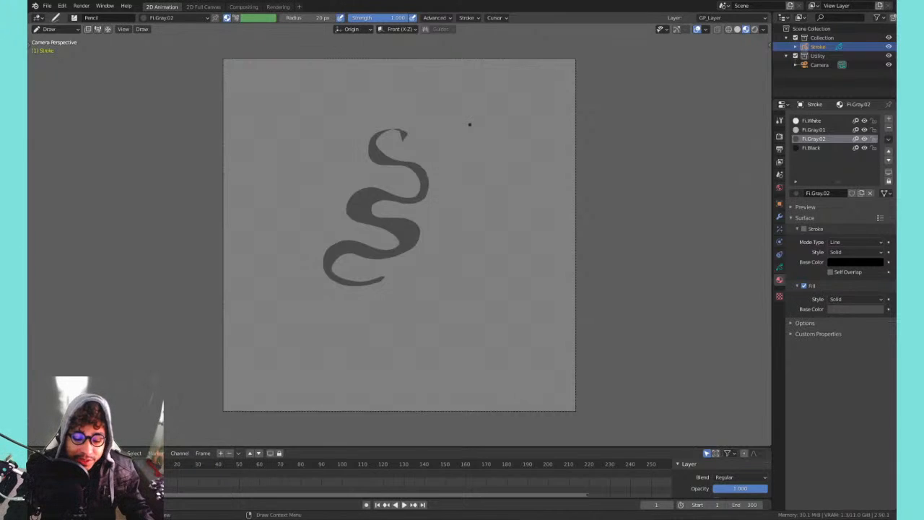
key(ctrl+z)
mouse_move(414, 123)
mouse_down()
mouse_move(379, 274)
mouse_move(357, 306)
mouse_move(413, 231)
mouse_move(391, 200)
mouse_move(424, 173)
mouse_move(397, 131)
mouse_move(418, 122)
mouse_move(351, 125)
mouse_move(393, 169)
mouse_move(373, 112)
mouse_move(354, 124)
mouse_move(373, 173)
mouse_move(368, 131)
mouse_move(377, 131)
mouse_up()
key(ctrl+z)
key(ctrl+z)
- Draw six separate tapering curved shapes in Fi.Gray.02, alternating direction down the middle of the canvas
mouse_move(366, 164)
mouse_down()
mouse_move(364, 231)
mouse_move(377, 198)
mouse_move(408, 233)
mouse_move(383, 261)
mouse_move(380, 289)
mouse_move(431, 297)
mouse_up()
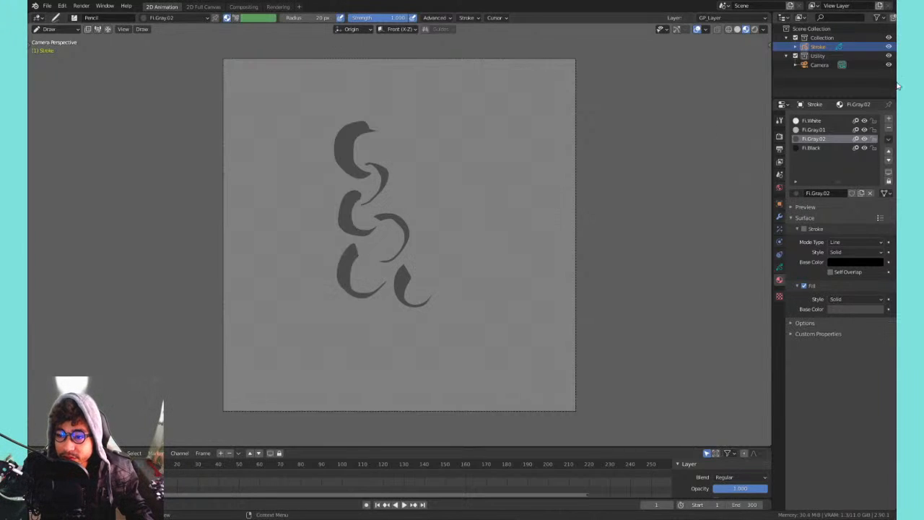
- Add a material slot below Fi.Black, assign Fi.Gray.02 to it and make that material an independent copy
click(814, 148)
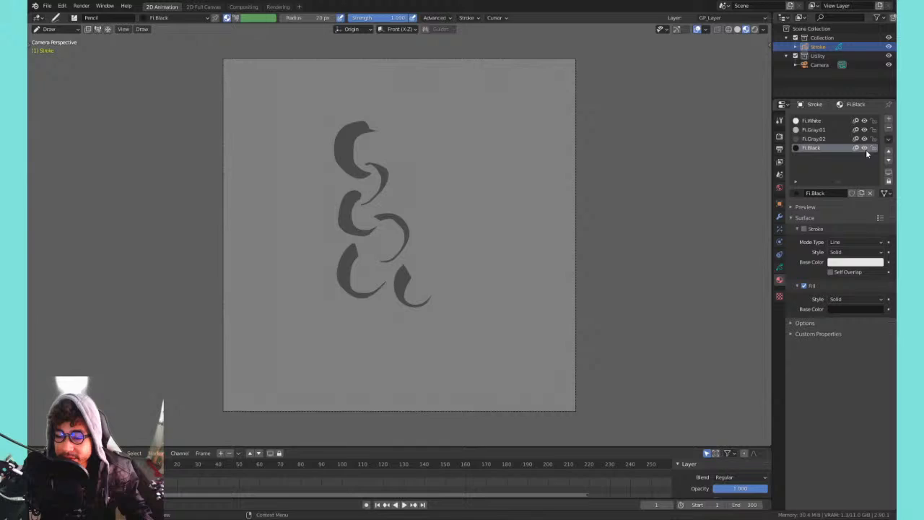
click(889, 122)
click(797, 192)
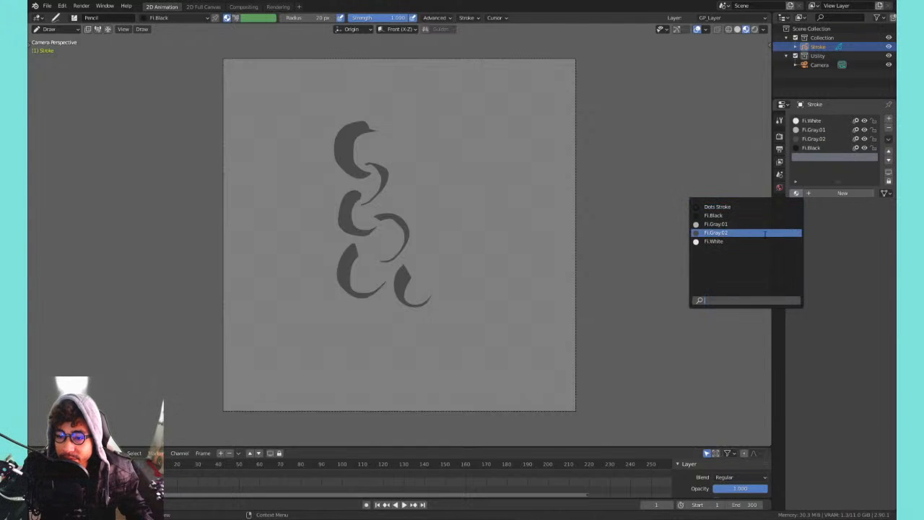
click(722, 234)
click(860, 194)
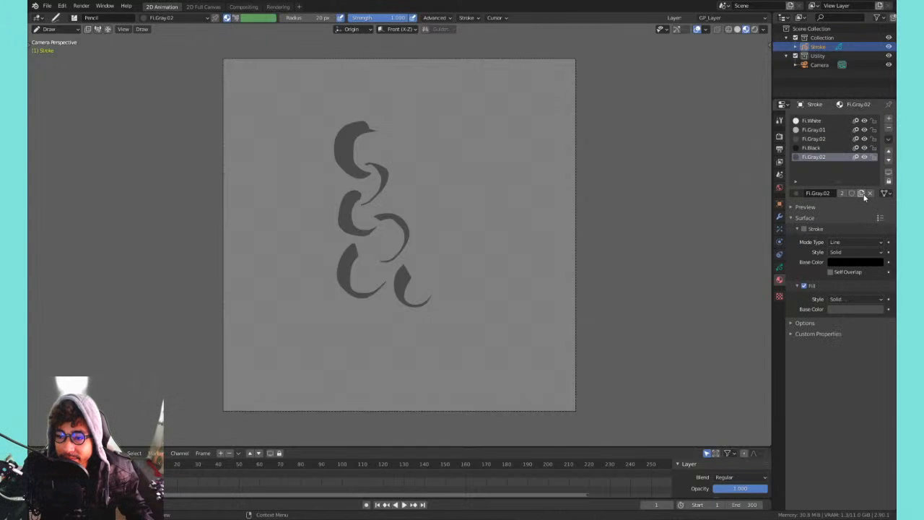
- Rename the copied material below Fi.Black as St.Gray.01
double_click(824, 158)
click(827, 157)
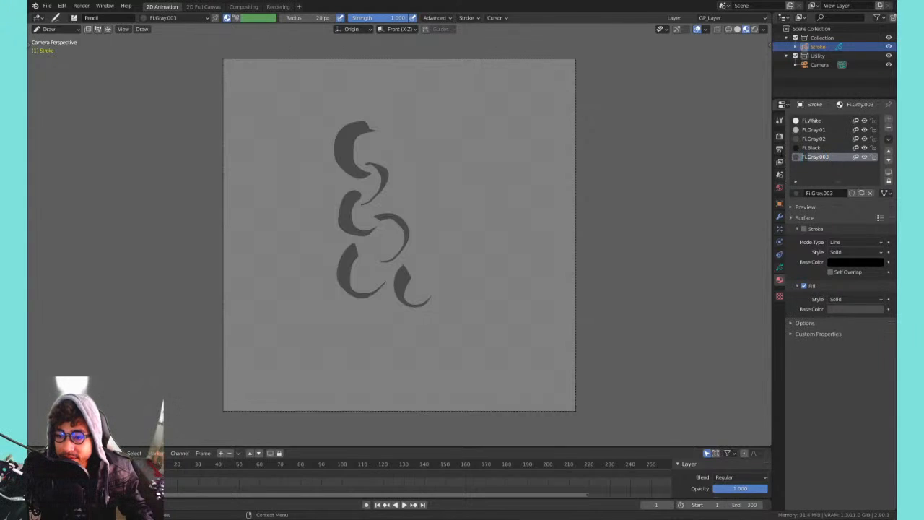
text(ST)
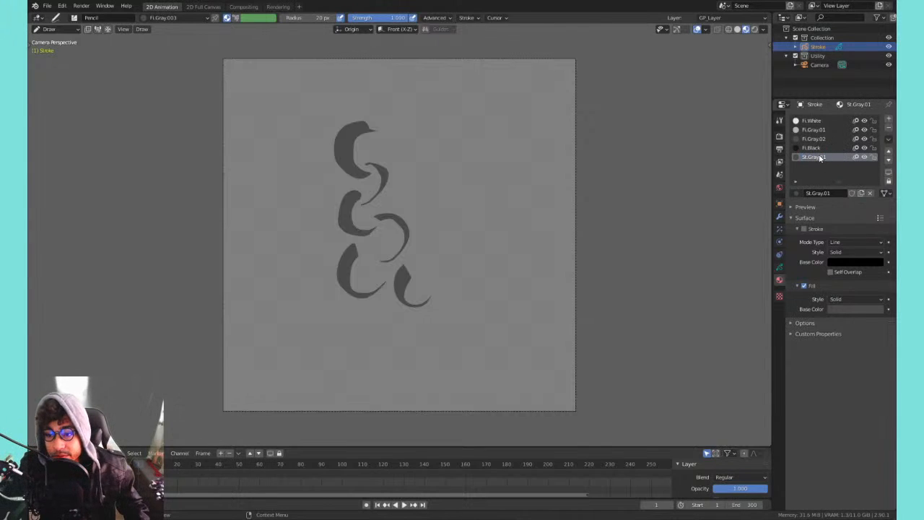
- Make St.Gray.01 a stroke-only material by enabling Stroke in the fill's gray color and disabling Fill, undoing the test mark
mouse_move(455, 198)
mouse_down()
mouse_move(434, 230)
mouse_move(496, 296)
mouse_up()
key(ctrl+z)
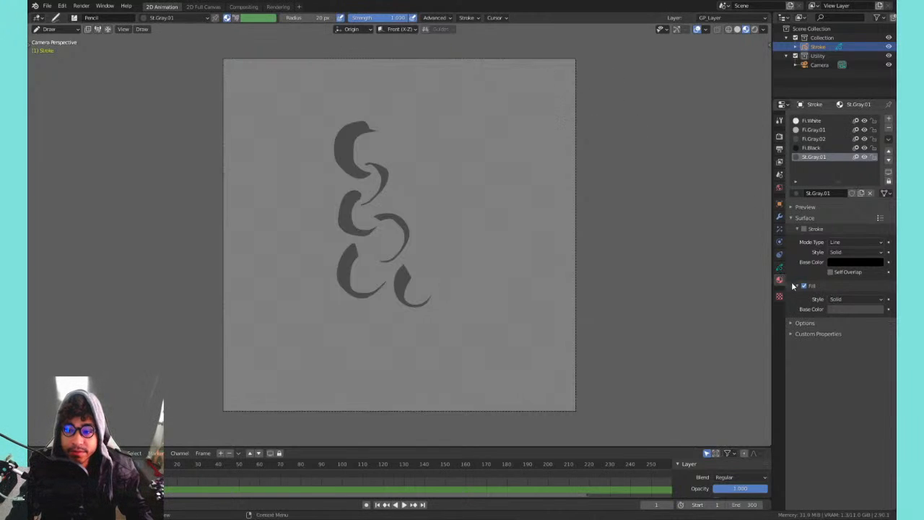
click(817, 230)
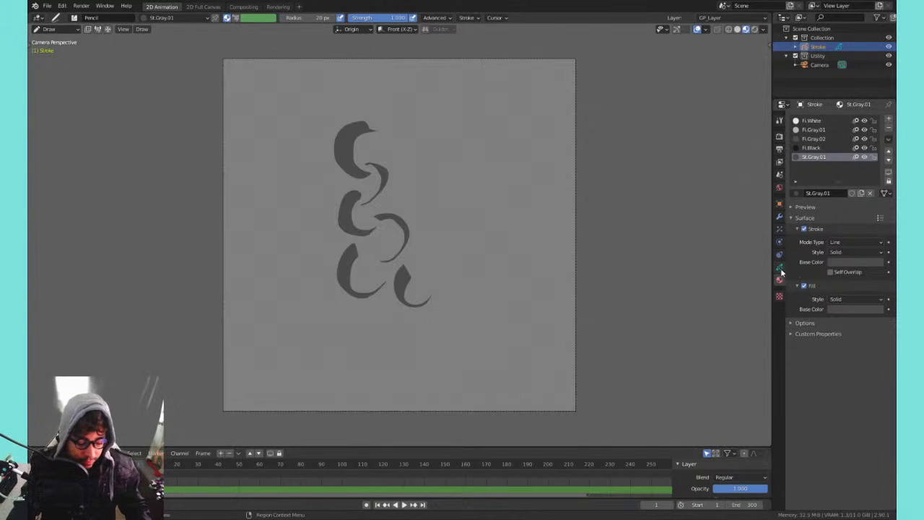
click(801, 286)
- Enable the Screencast Keys overlay in the viewport sidebar and hide the sidebar again
key(n)
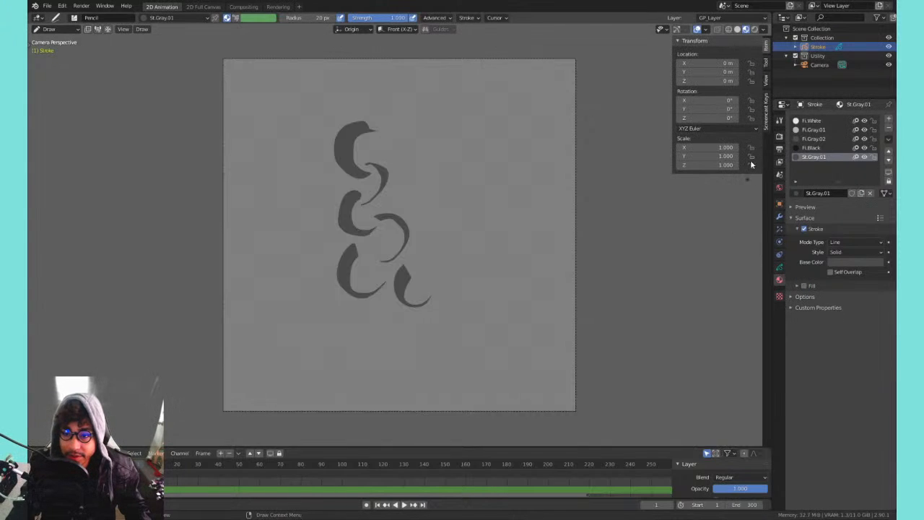
click(767, 112)
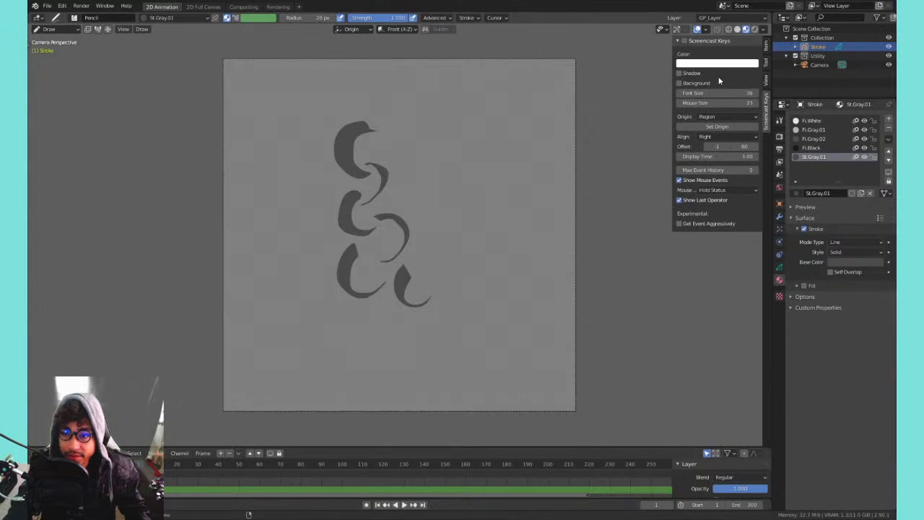
click(677, 41)
key(n)
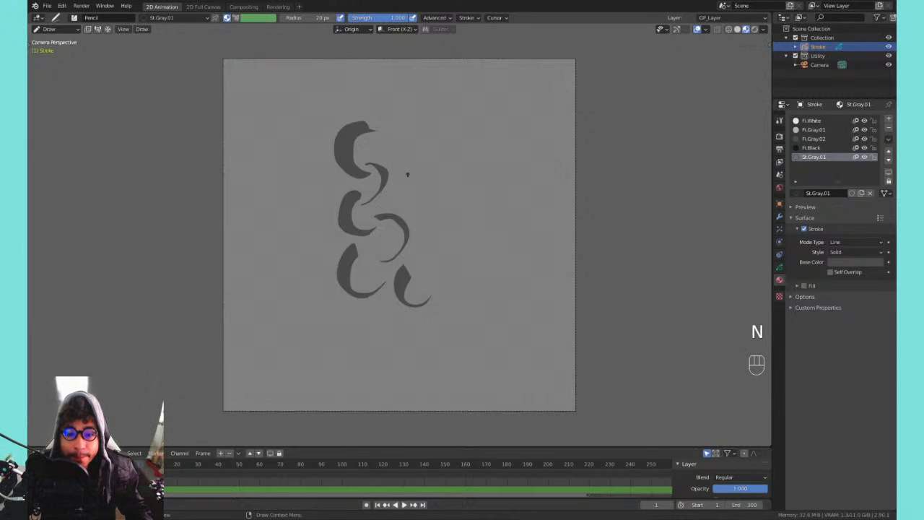
- Switch the drawing brush to Ink Pen and try wavy strokes beside the filled shapes, undoing each one
drag(427, 271, 433, 296)
key(ctrl+z)
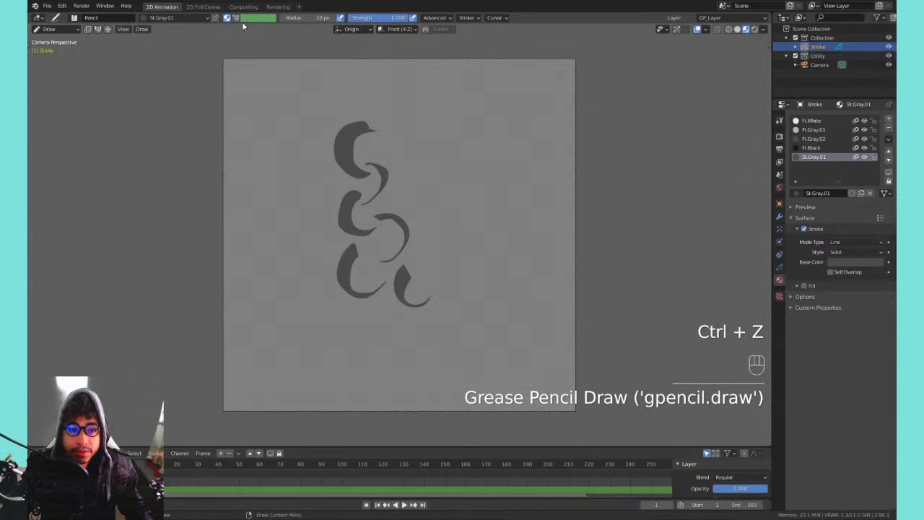
click(75, 17)
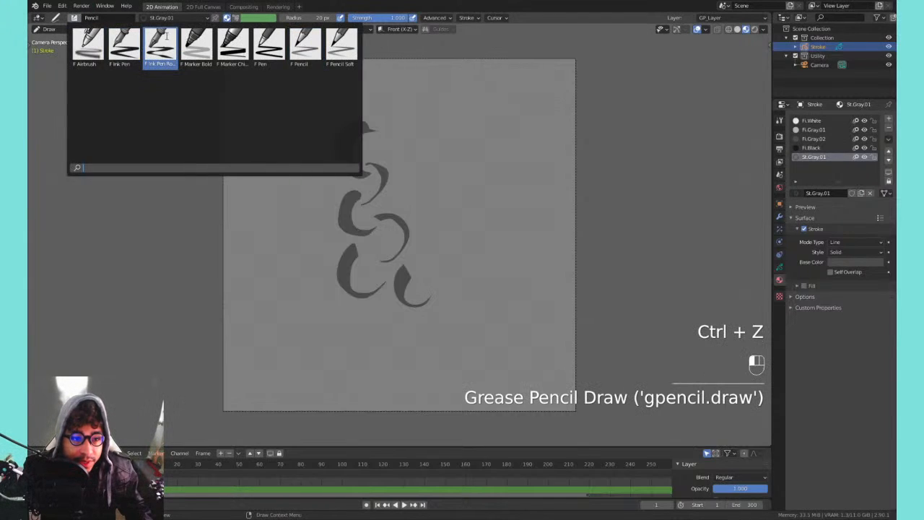
click(124, 45)
drag(430, 124, 506, 275)
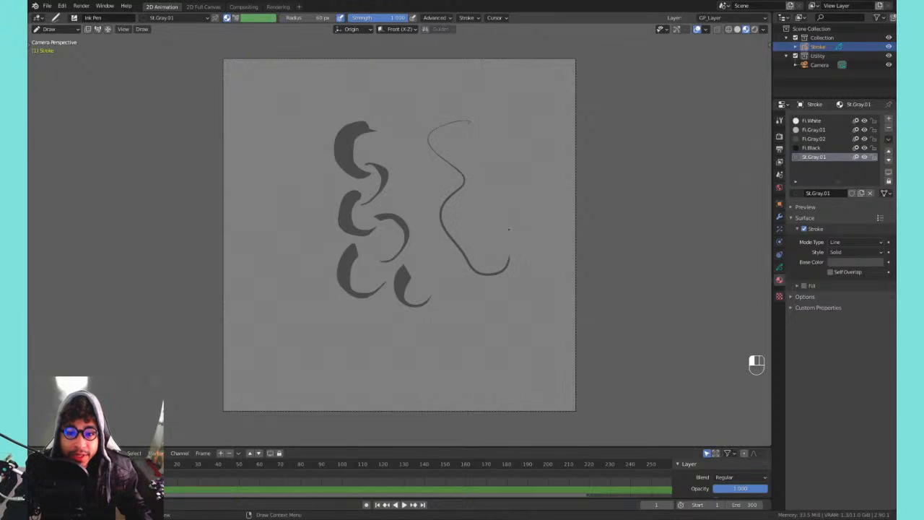
key(ctrl+z)
mouse_move(456, 130)
mouse_down()
mouse_move(448, 195)
mouse_move(476, 235)
mouse_up()
key(ctrl+z)
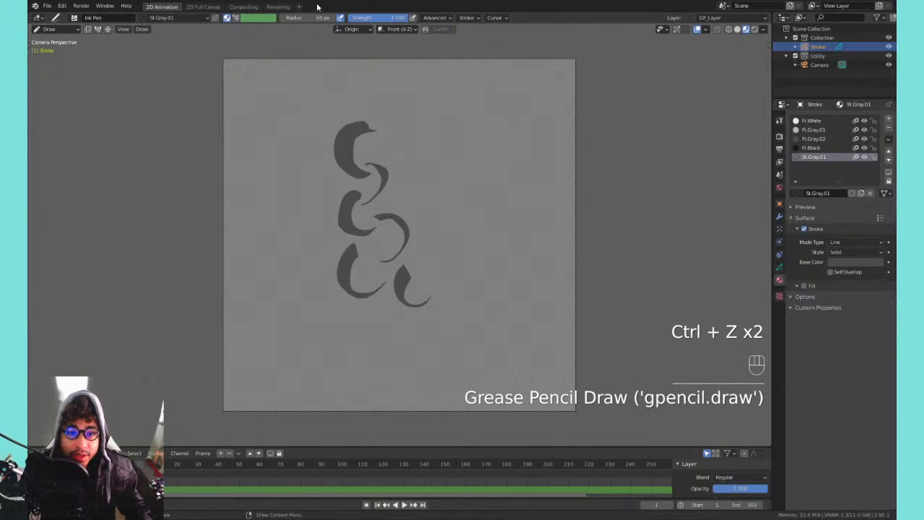
- Increase the Ink Pen radius to 339 px, testing it with long curves and an oval and undoing every test stroke
drag(317, 17, 326, 17)
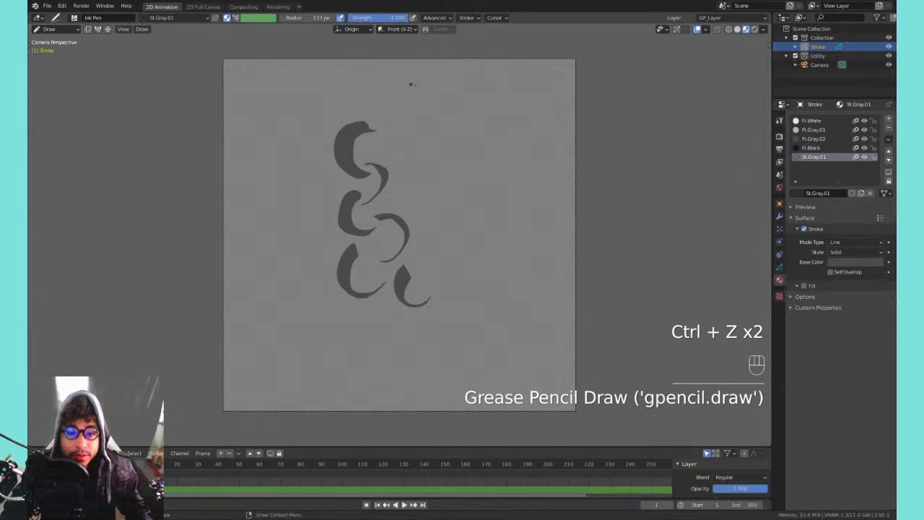
drag(432, 87, 442, 288)
key(ctrl+z)
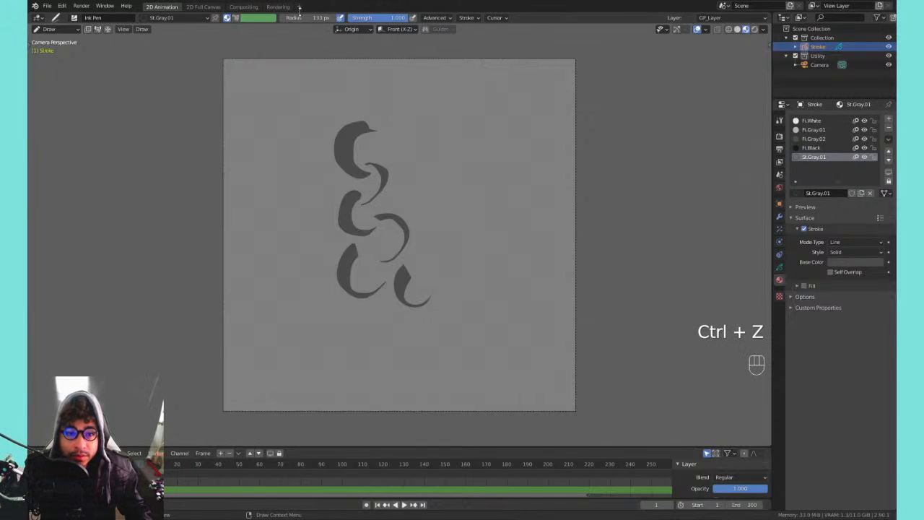
mouse_move(417, 75)
mouse_down()
mouse_move(432, 87)
mouse_move(397, 220)
mouse_move(496, 314)
mouse_move(504, 307)
mouse_up()
key(ctrl+z)
mouse_move(441, 113)
mouse_down()
mouse_move(459, 122)
mouse_move(456, 110)
mouse_up()
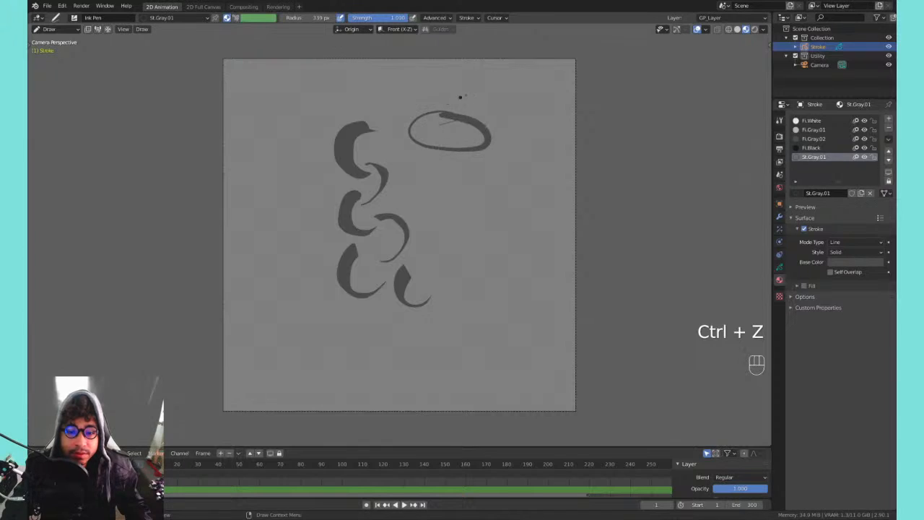
key(ctrl+z)
- Split the Properties editor into two stacked areas, keeping the materials in the upper one and showing the Grease Pencil layers in the lower
click(780, 267)
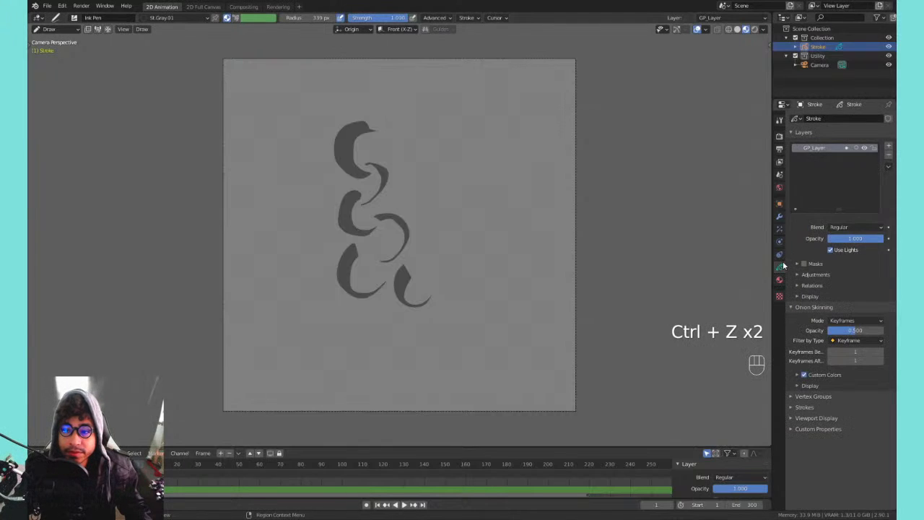
click(779, 280)
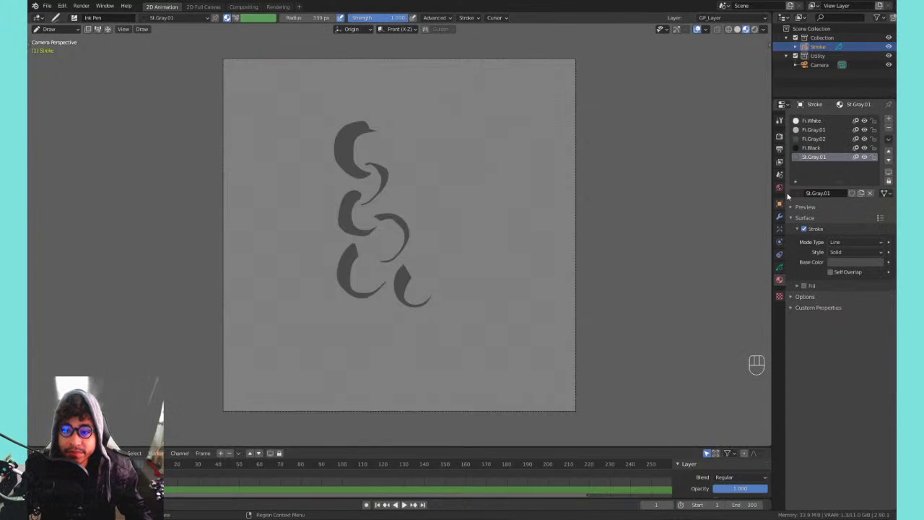
drag(775, 101, 775, 288)
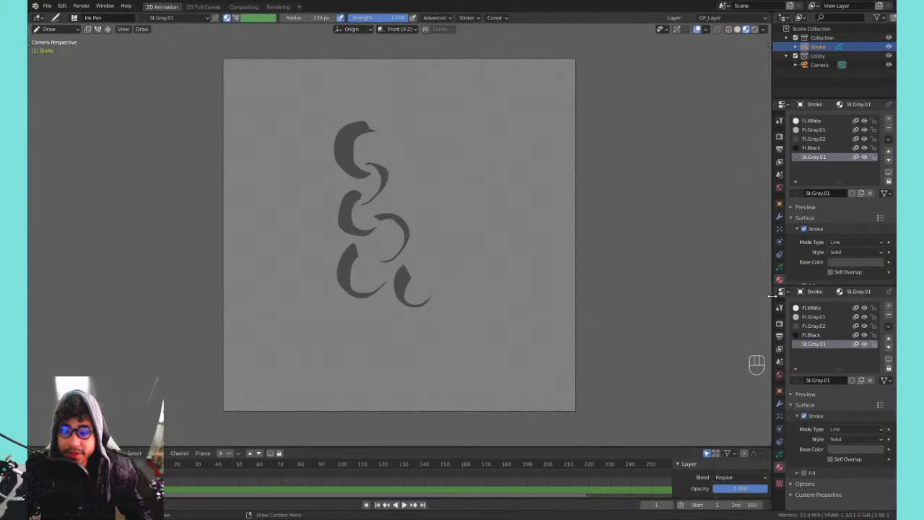
click(782, 291)
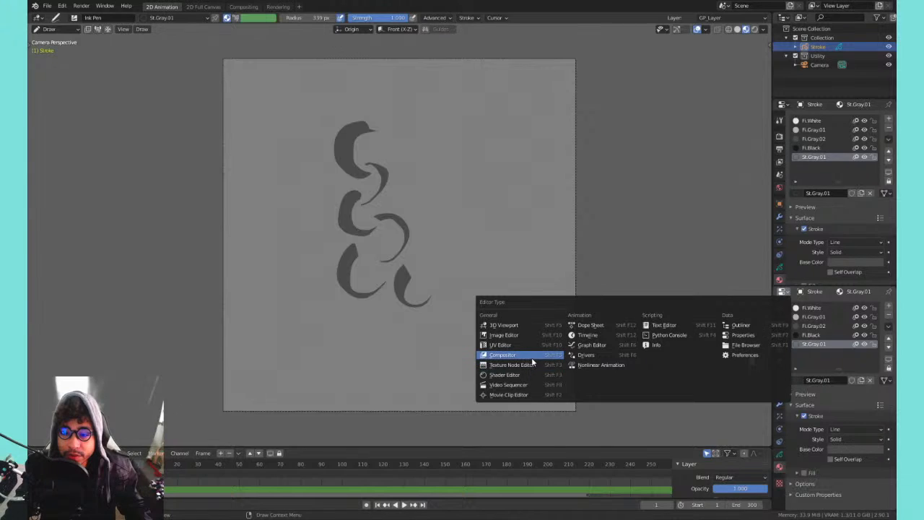
click(779, 454)
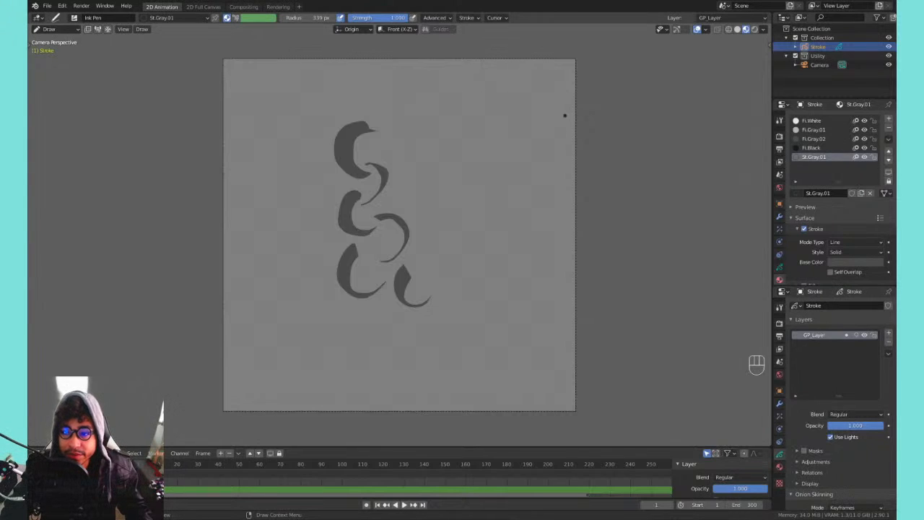
- Add a new Grease Pencil layer and delete the old GP_Layer holding the curved shapes
click(889, 332)
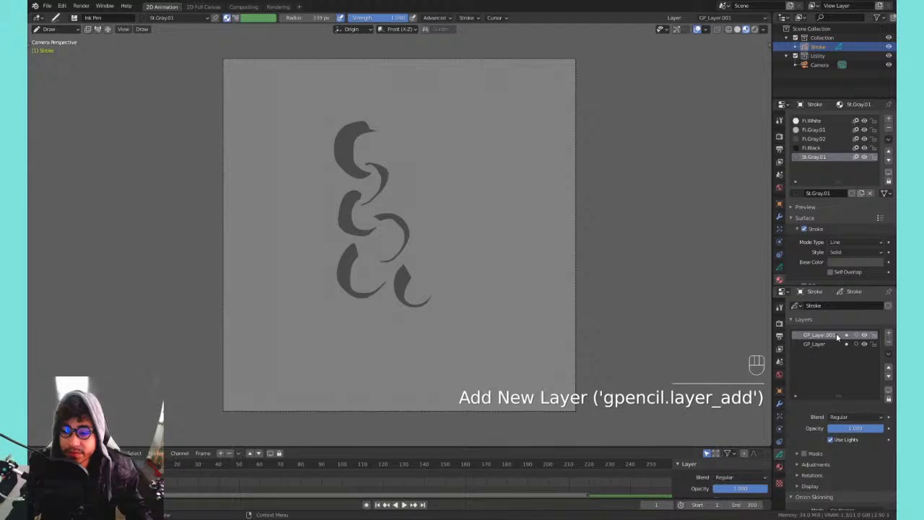
click(888, 342)
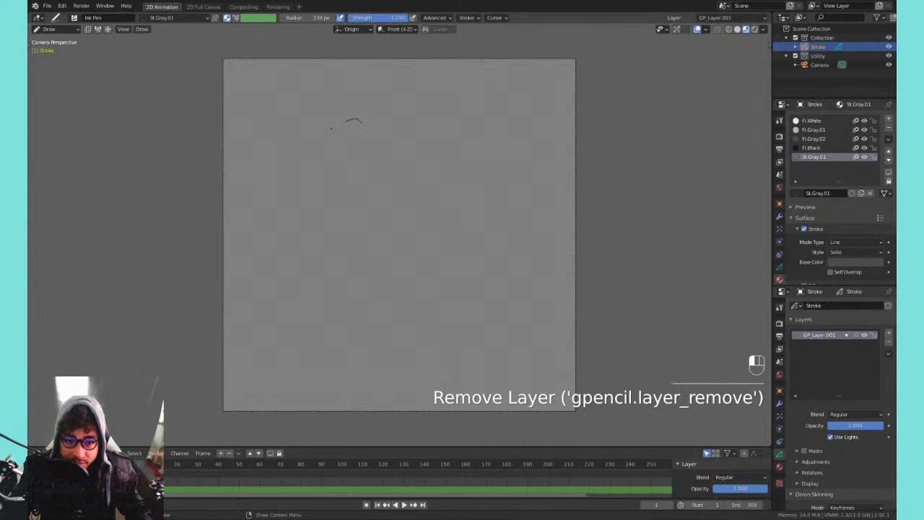
- Try a curved stroke and a long horizontal stroke on the empty layer and undo both
drag(331, 128, 382, 238)
key(ctrl+z)
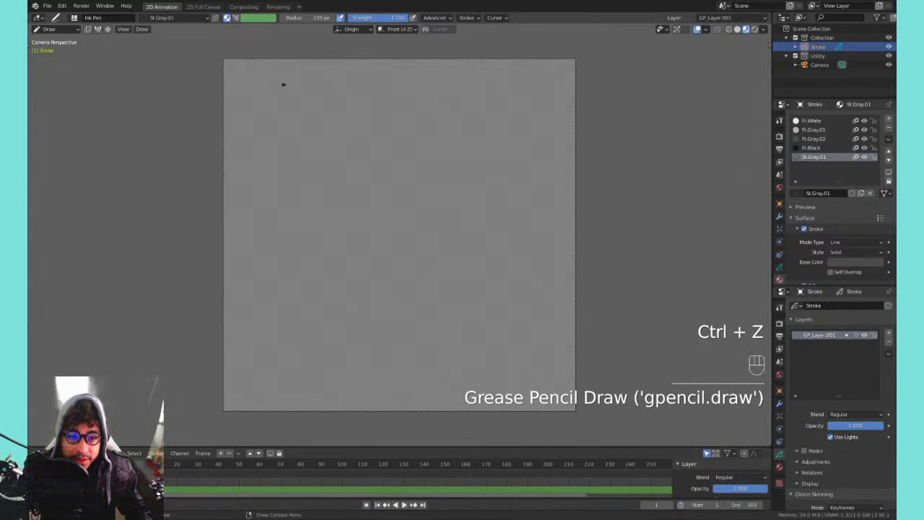
mouse_move(252, 99)
mouse_down()
mouse_move(330, 91)
mouse_move(486, 109)
mouse_up()
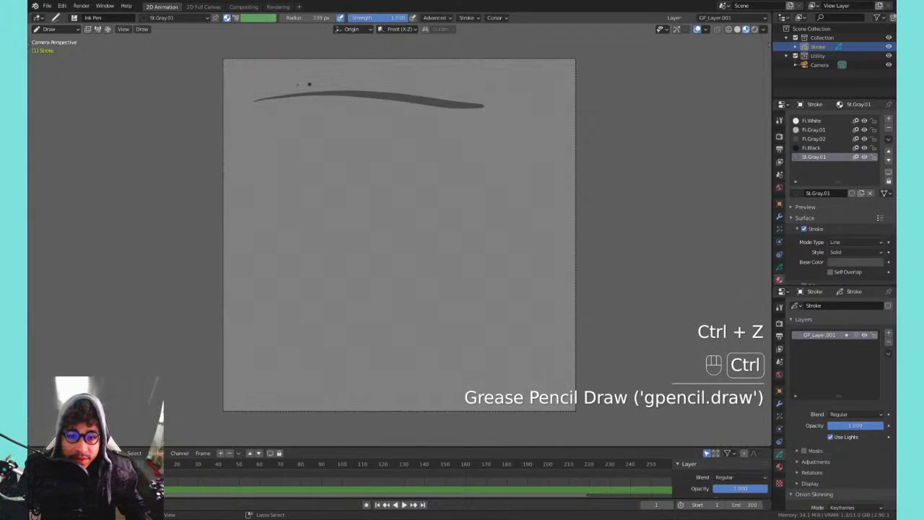
key(ctrl+z)
- Draw seven long, gently curving strokes across the upper canvas in St.Gray.01, stacked downward and varying in thickness with pen pressure
drag(325, 97, 511, 114)
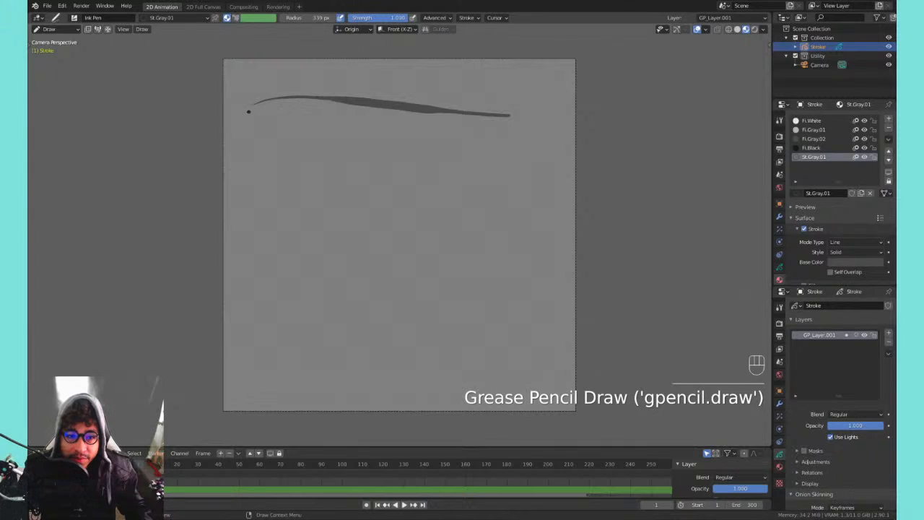
mouse_move(265, 113)
mouse_down()
mouse_move(353, 111)
mouse_move(541, 134)
mouse_up()
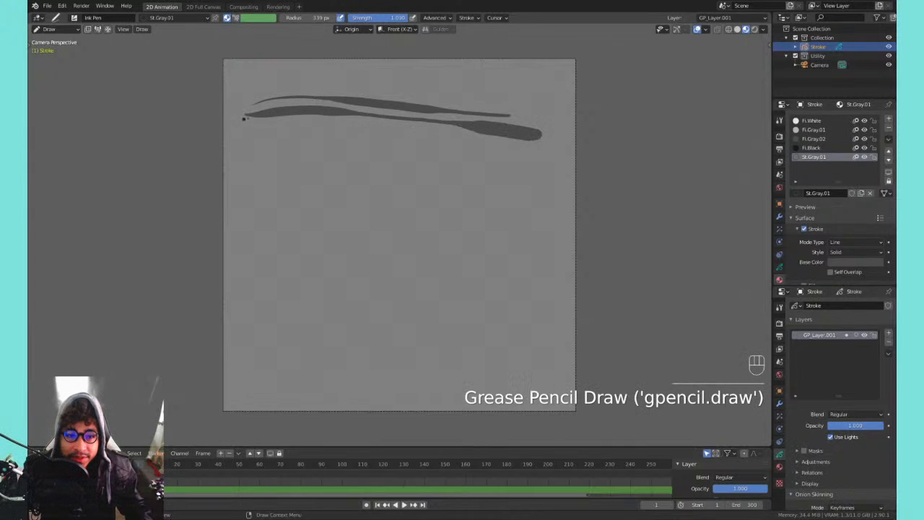
drag(336, 121, 497, 146)
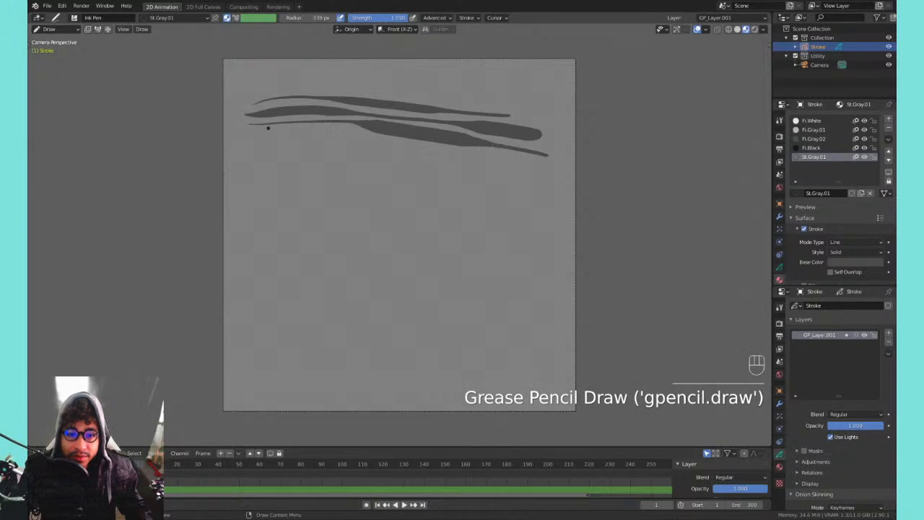
drag(257, 133, 380, 139)
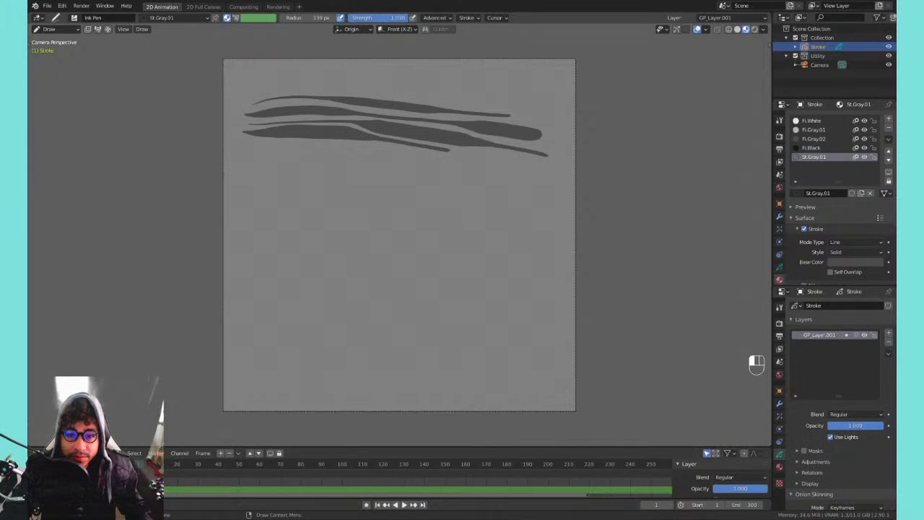
drag(468, 151, 555, 174)
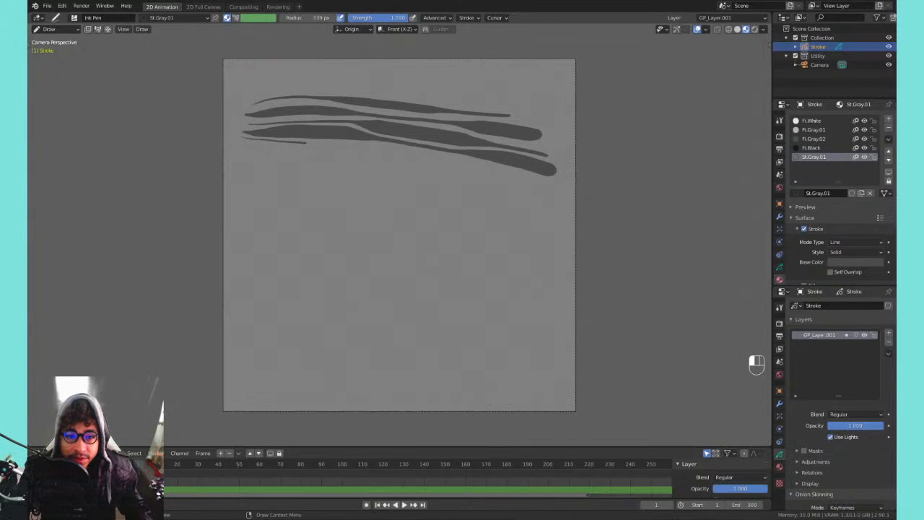
drag(338, 145, 552, 188)
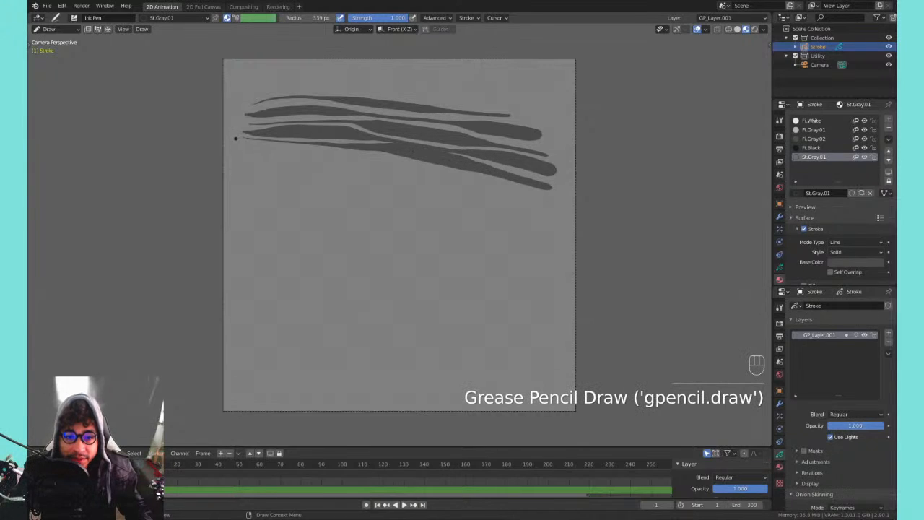
drag(236, 146, 397, 163)
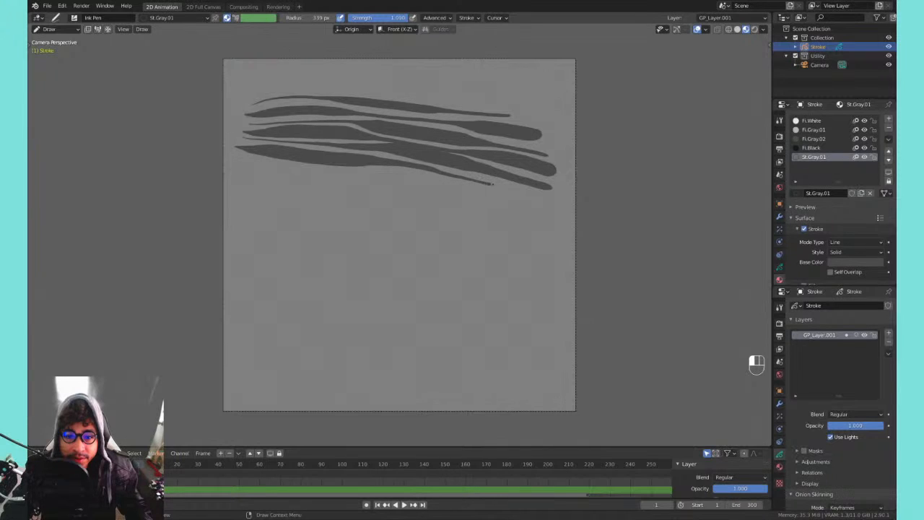
drag(490, 184, 563, 209)
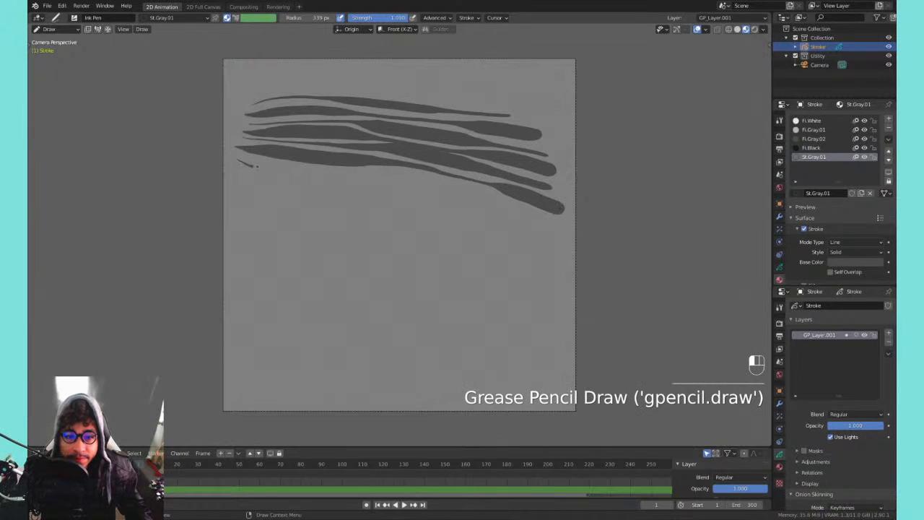
drag(257, 167, 443, 186)
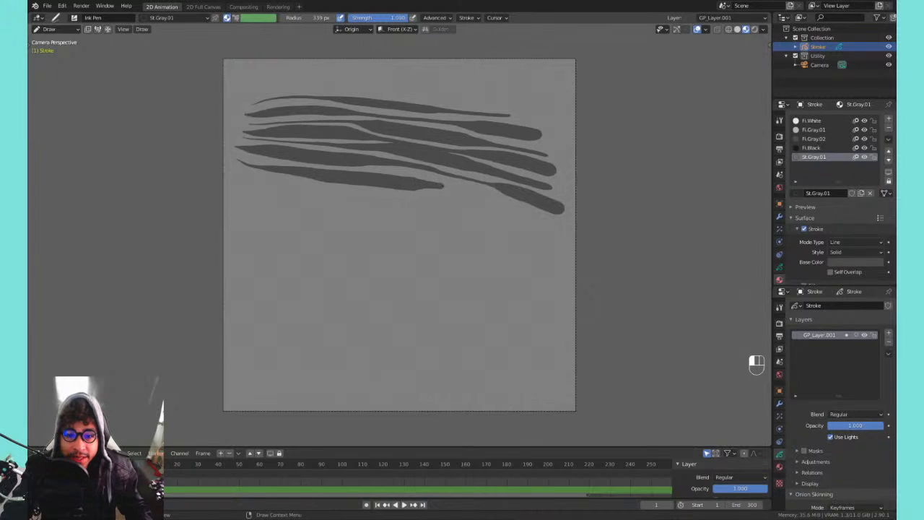
drag(517, 206, 564, 226)
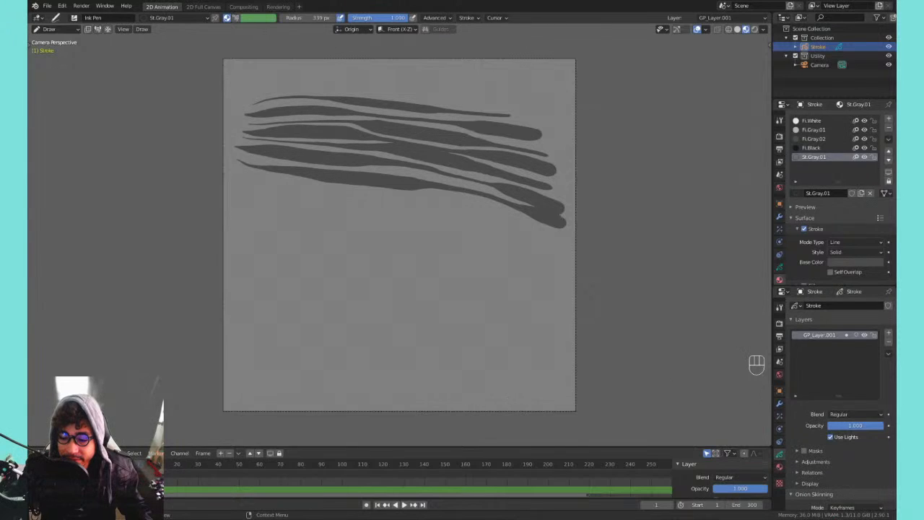
- Open the PenTablet settings for the DECO 03 and move the click sensitivity close to the Soft end
click(839, 517)
click(812, 456)
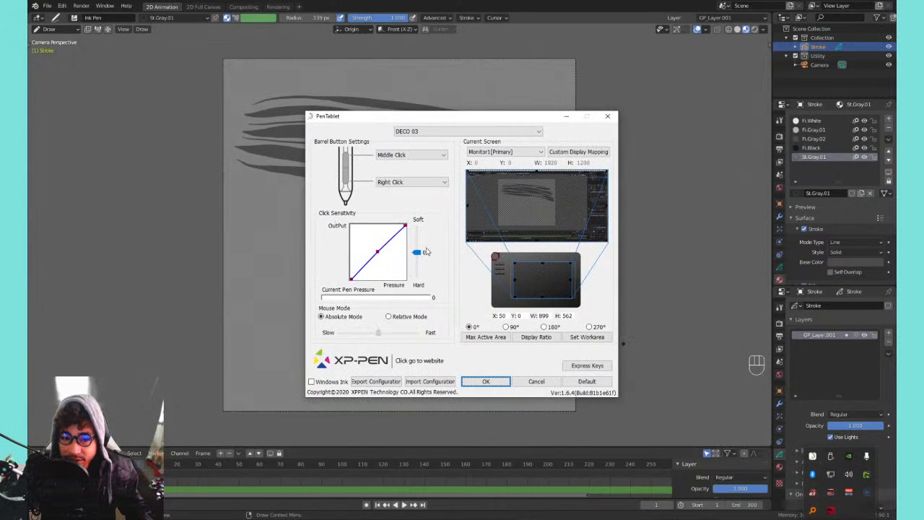
drag(426, 251, 425, 228)
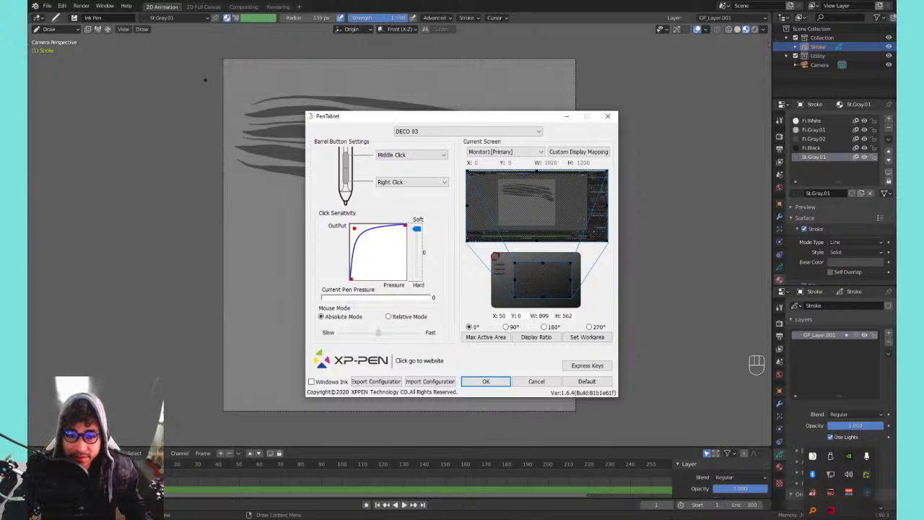
- Try a dab and a long stroke beneath the existing strokes on the canvas, and undo both
click(258, 197)
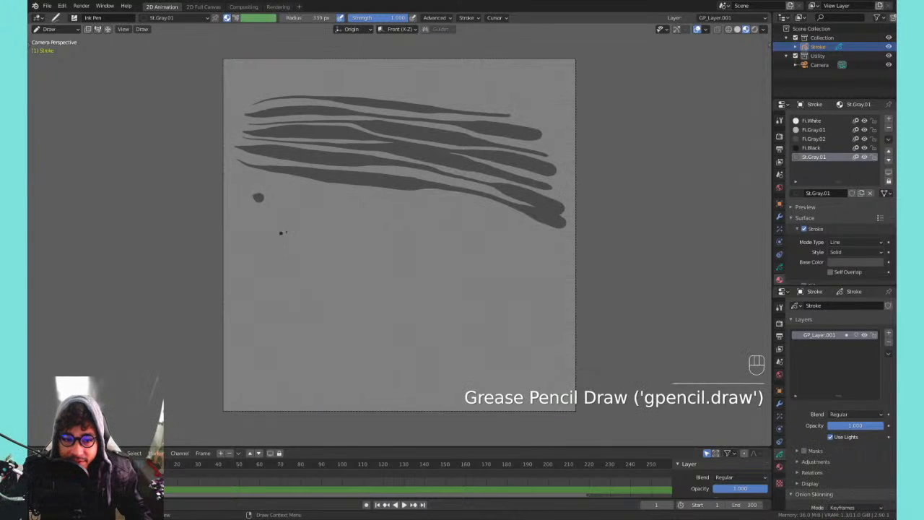
key(ctrl+z)
drag(306, 230, 516, 261)
key(ctrl+z)
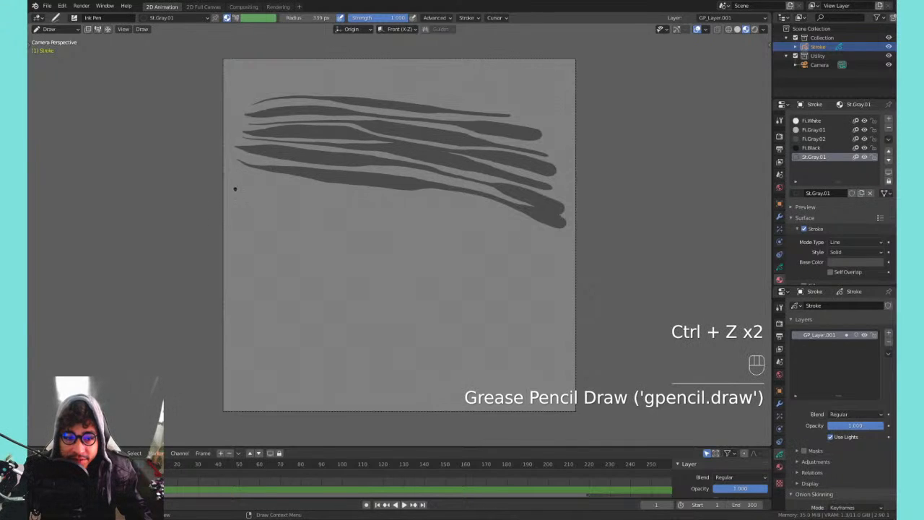
- Draw six long tapering strokes in St.Gray.01 across the middle of the canvas in two groups of three, undoing the extra seventh stroke
drag(267, 194, 448, 214)
drag(514, 230, 545, 236)
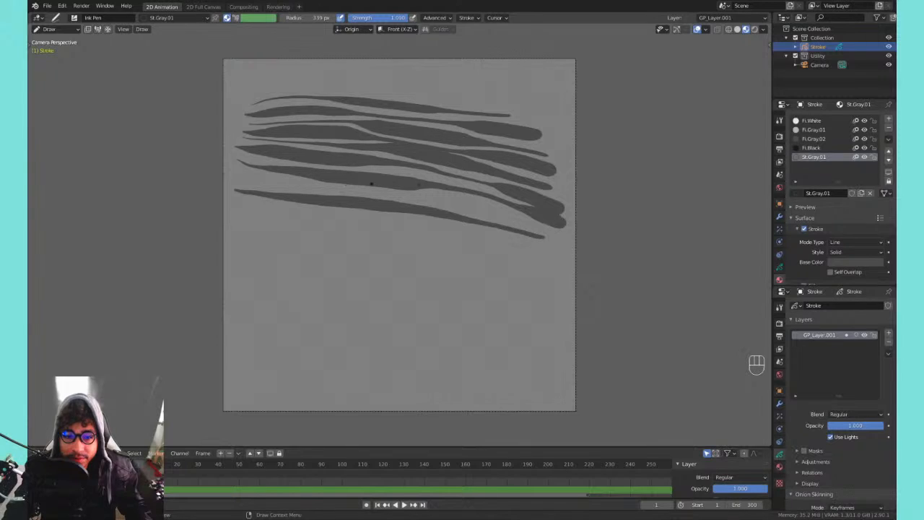
drag(296, 205, 555, 252)
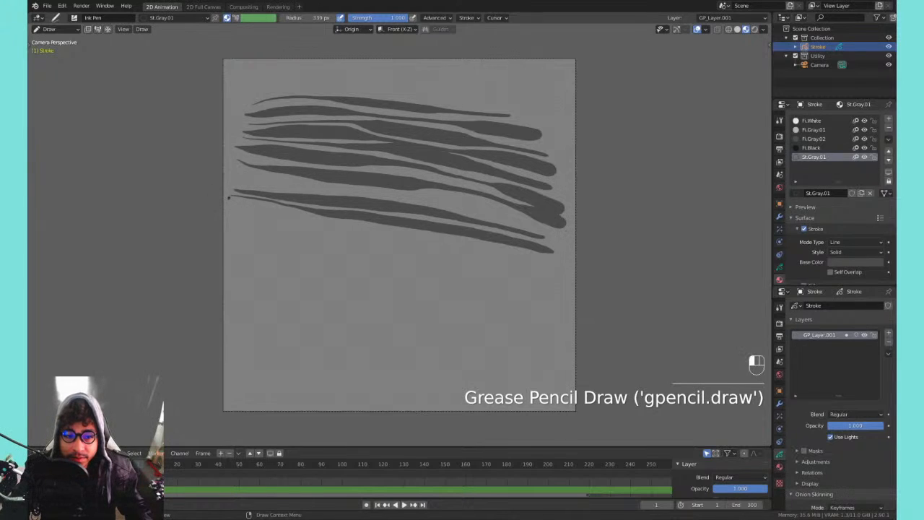
drag(229, 196, 508, 264)
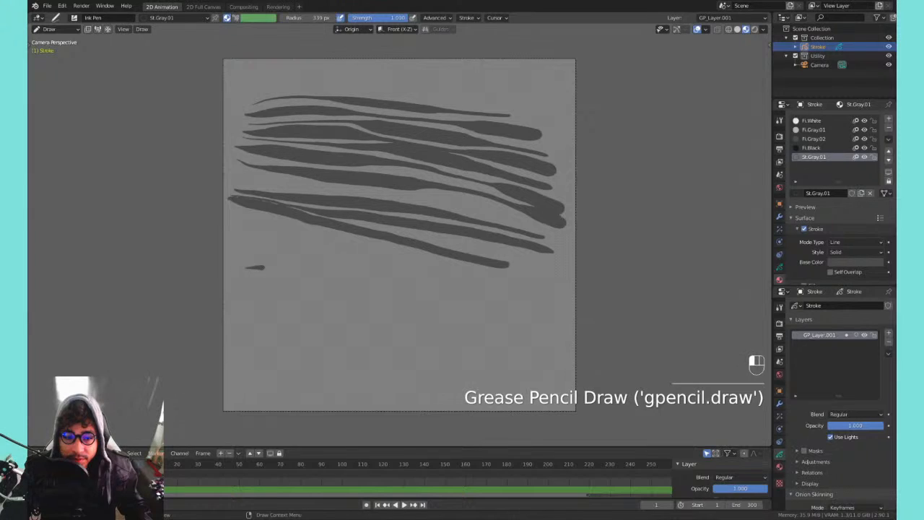
mouse_move(264, 267)
mouse_down()
mouse_move(393, 268)
mouse_move(560, 295)
mouse_up()
mouse_move(249, 275)
mouse_down()
mouse_move(408, 287)
mouse_move(547, 314)
mouse_up()
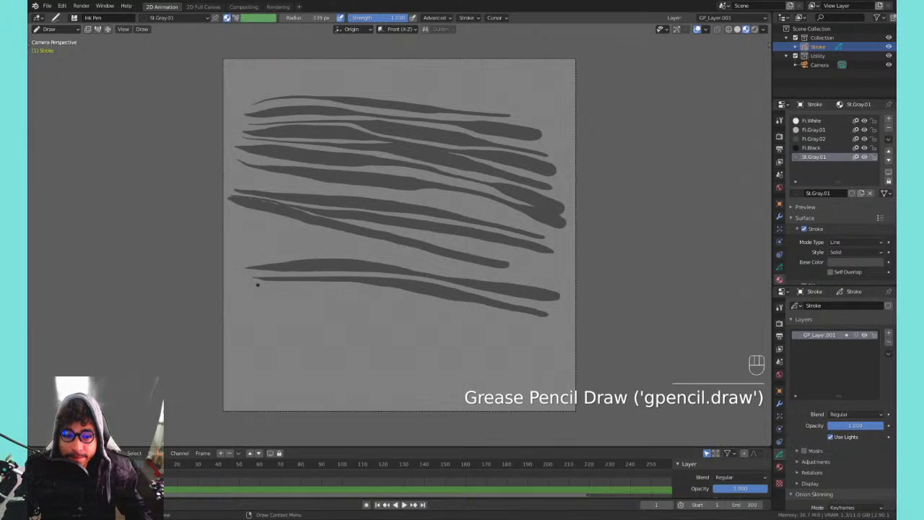
mouse_move(288, 288)
mouse_down()
mouse_move(447, 311)
mouse_move(570, 345)
mouse_up()
mouse_move(254, 296)
mouse_down()
mouse_move(413, 316)
mouse_move(572, 364)
mouse_up()
key(ctrl+z)
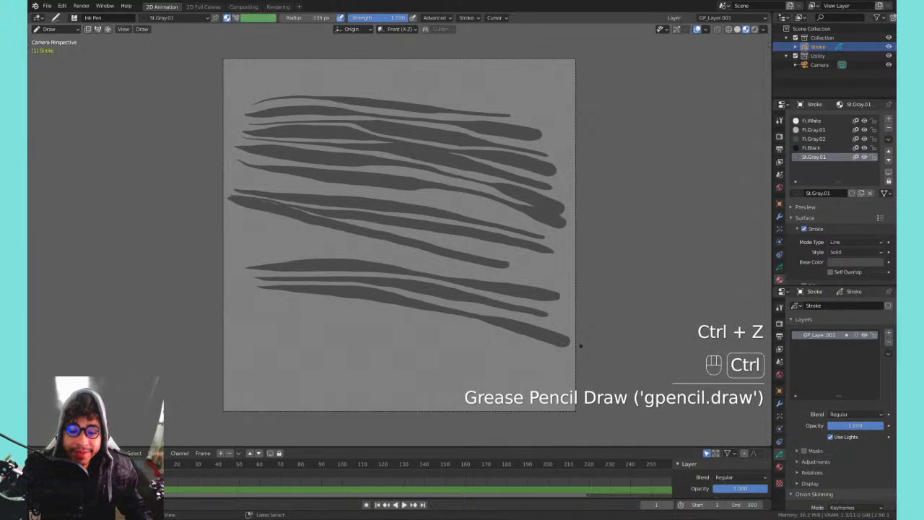
- Shift the click sensitivity in the PenTablet settings slightly away from the Soft end and return to the canvas
key(alt+Tab)
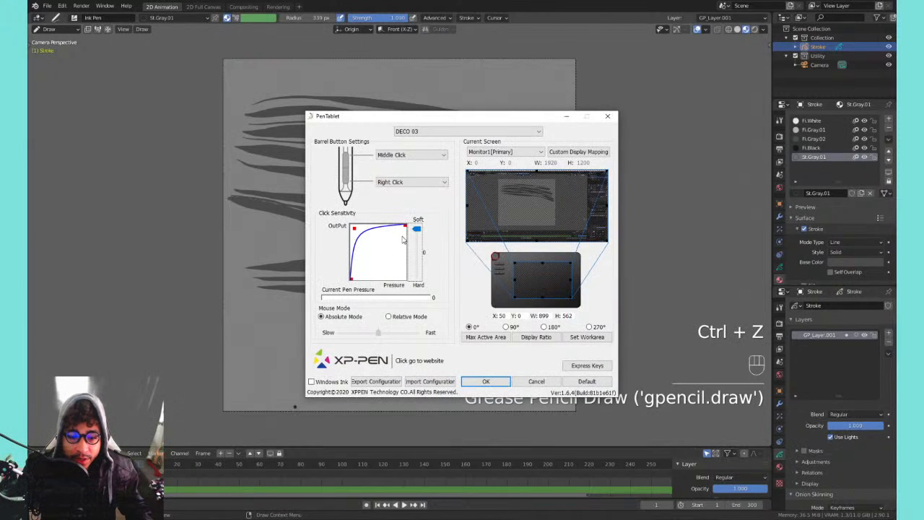
drag(417, 229, 417, 235)
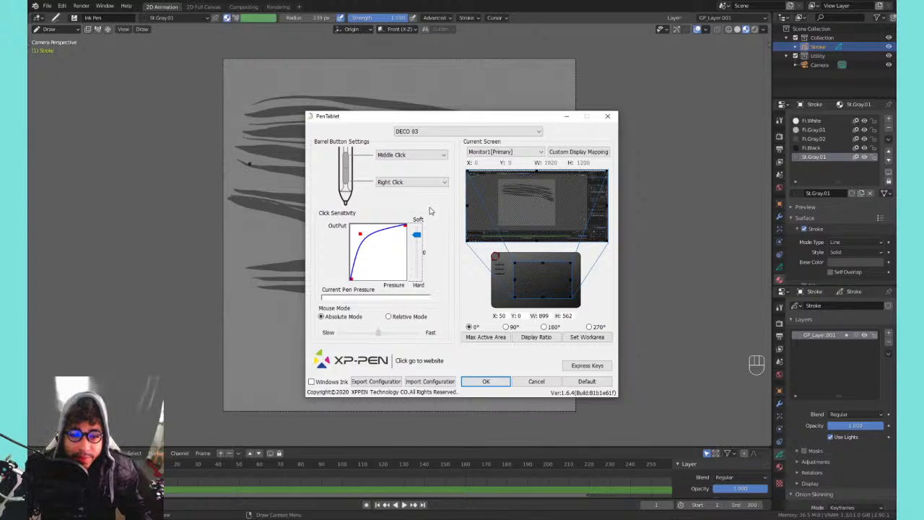
click(247, 294)
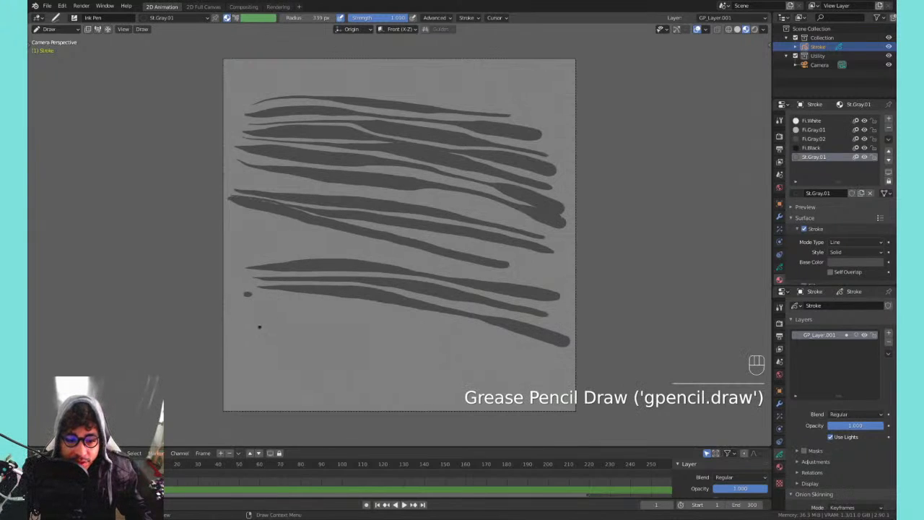
- Draw four long strokes of varying thickness across the lower canvas, undoing the two trial strokes made first
drag(272, 330, 410, 349)
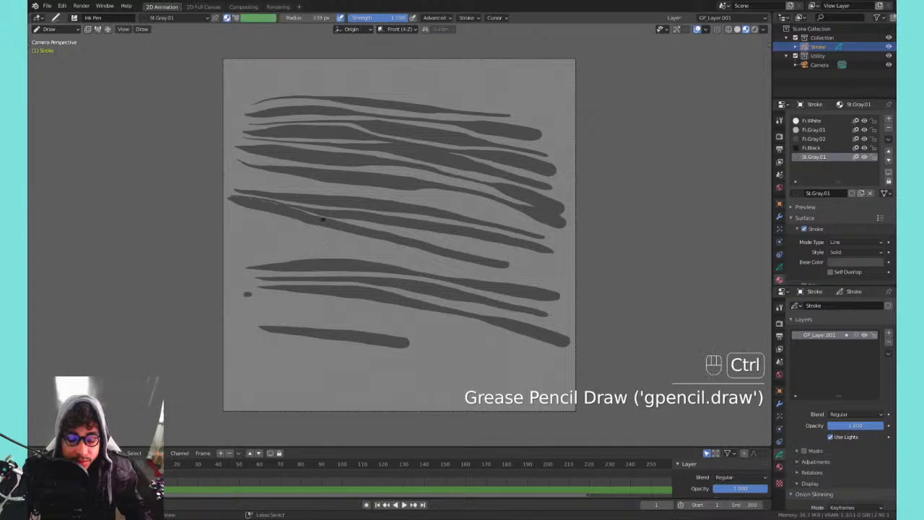
key(ctrl+z)
drag(269, 329, 472, 347)
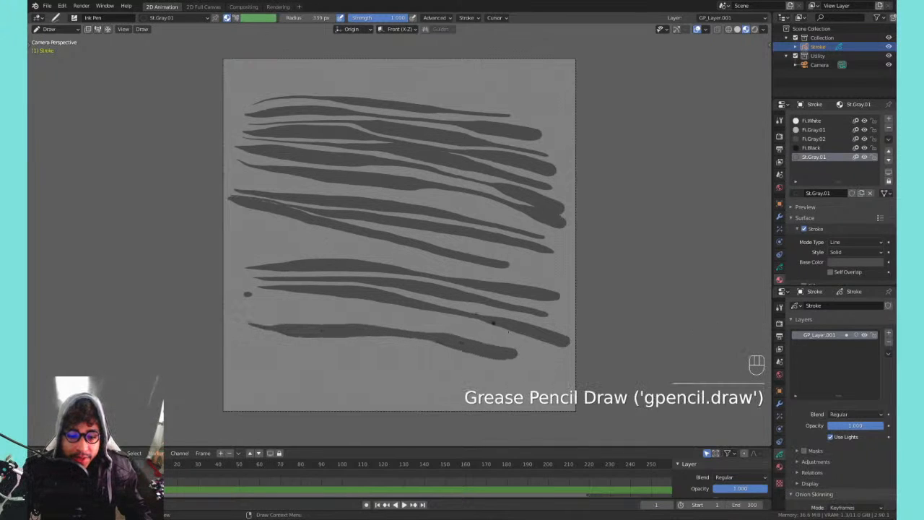
key(ctrl+z)
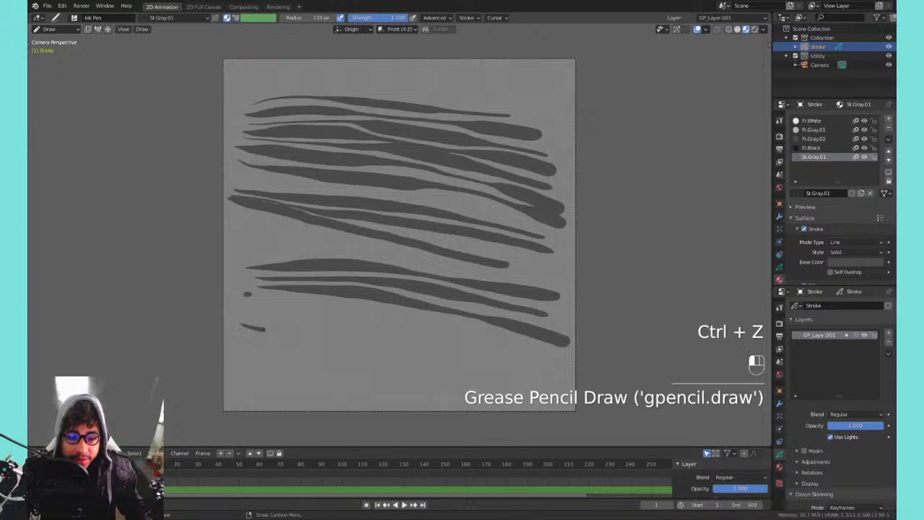
mouse_move(265, 330)
mouse_down()
mouse_move(434, 332)
mouse_move(514, 347)
mouse_up()
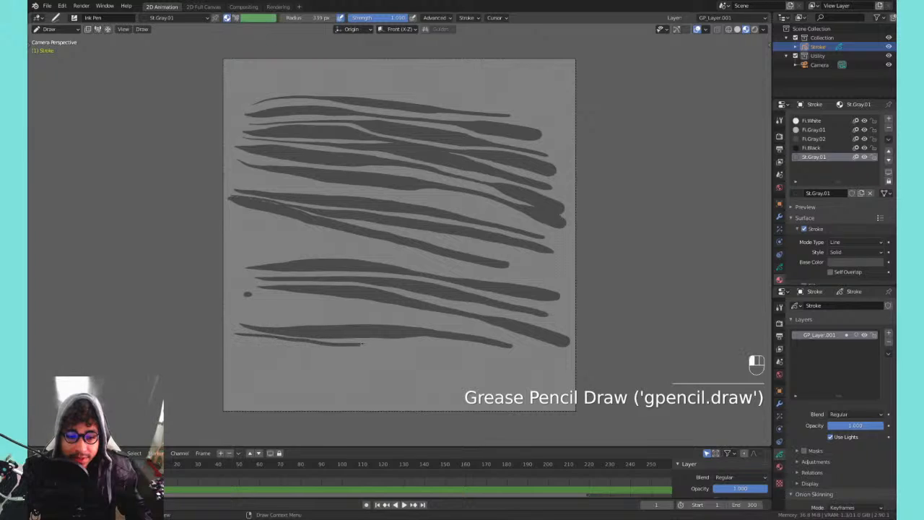
drag(365, 345, 514, 354)
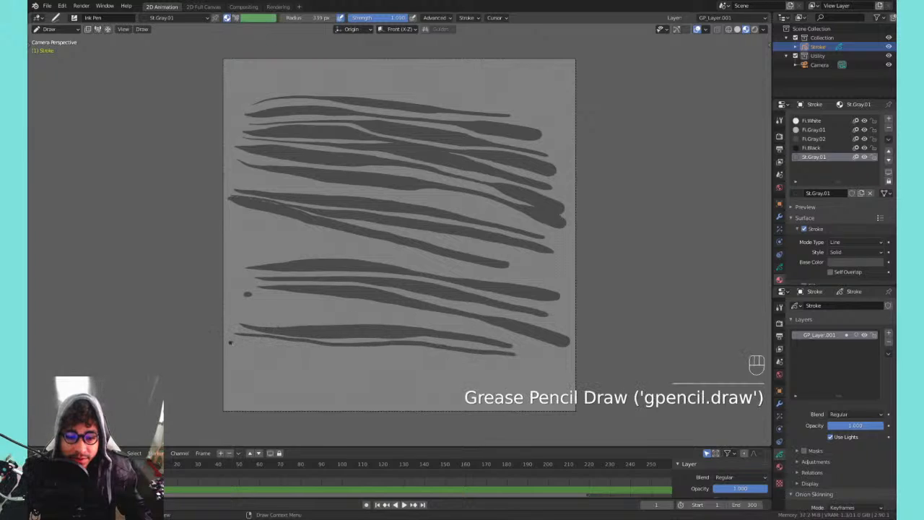
drag(237, 344, 530, 365)
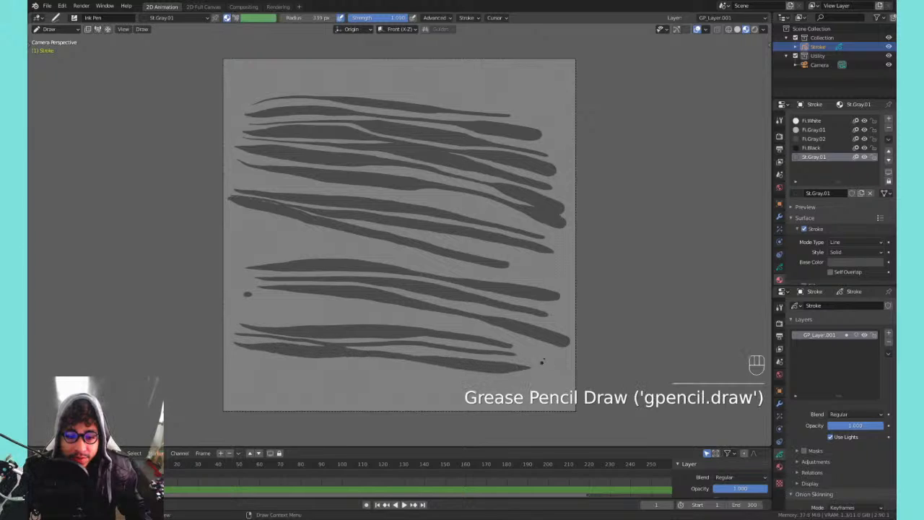
drag(255, 355, 560, 389)
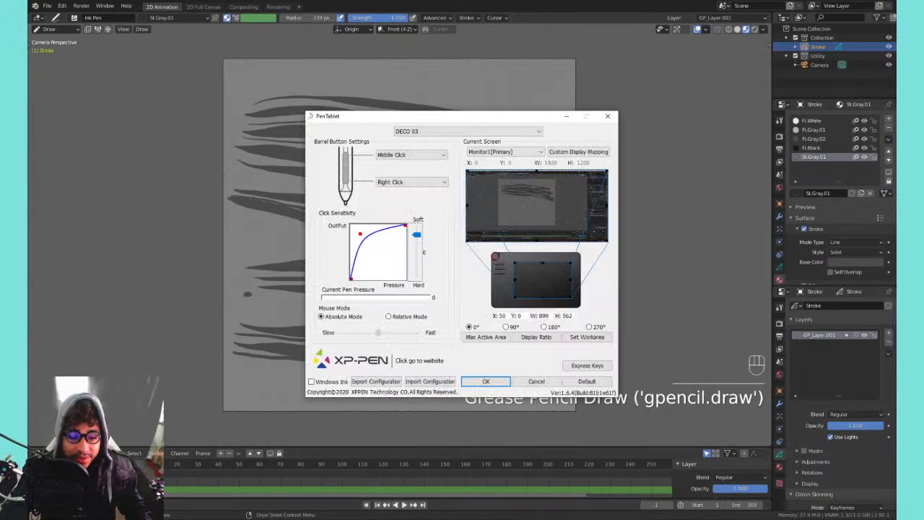
- Set the PenTablet click sensitivity to 0 and test it with a short stroke along the canvas's bottom edge
drag(416, 237, 424, 259)
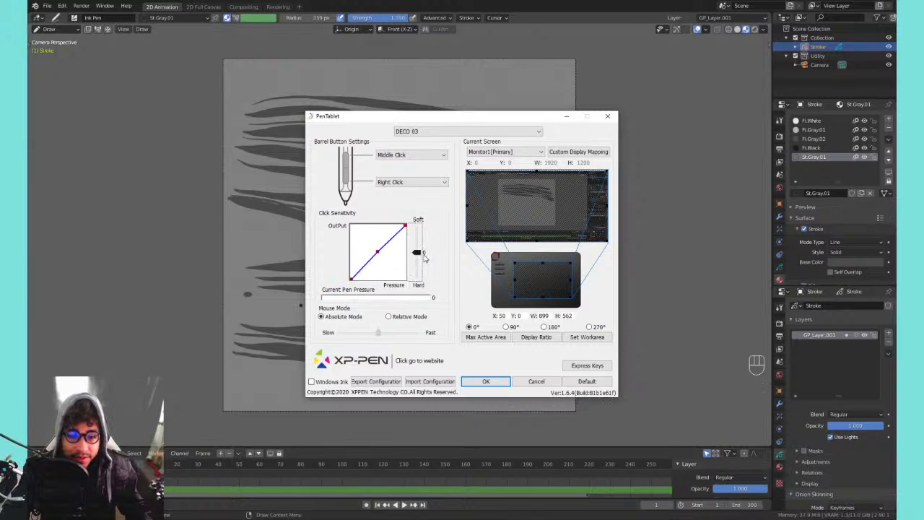
click(244, 381)
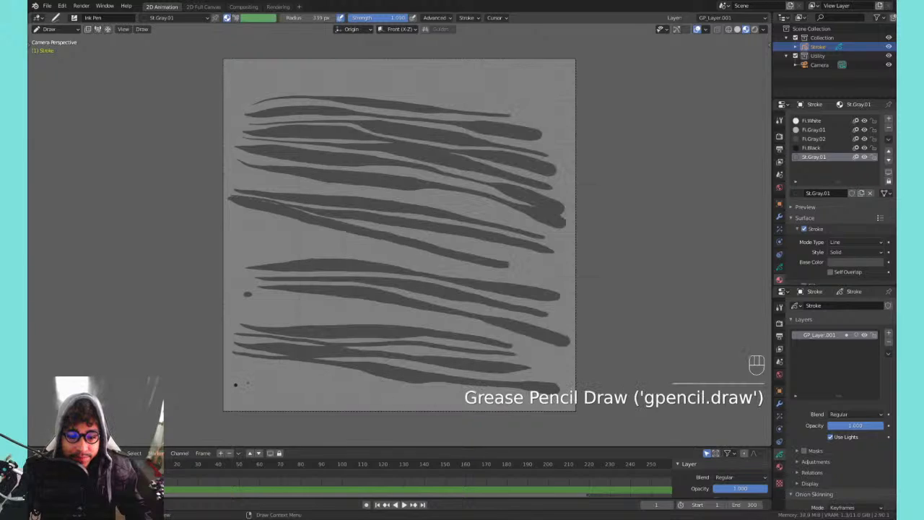
drag(235, 385, 373, 388)
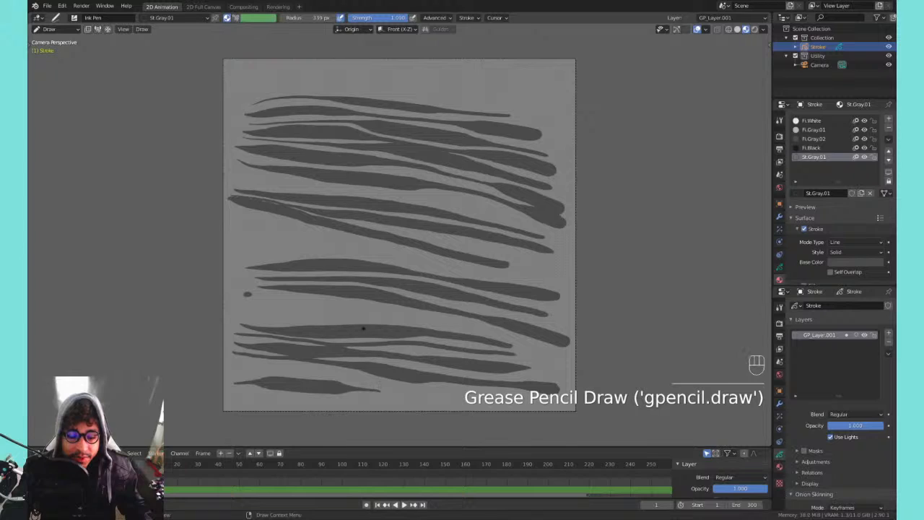
- Delete all strokes on the layer in Edit Mode and return to Draw mode
key(Tab)
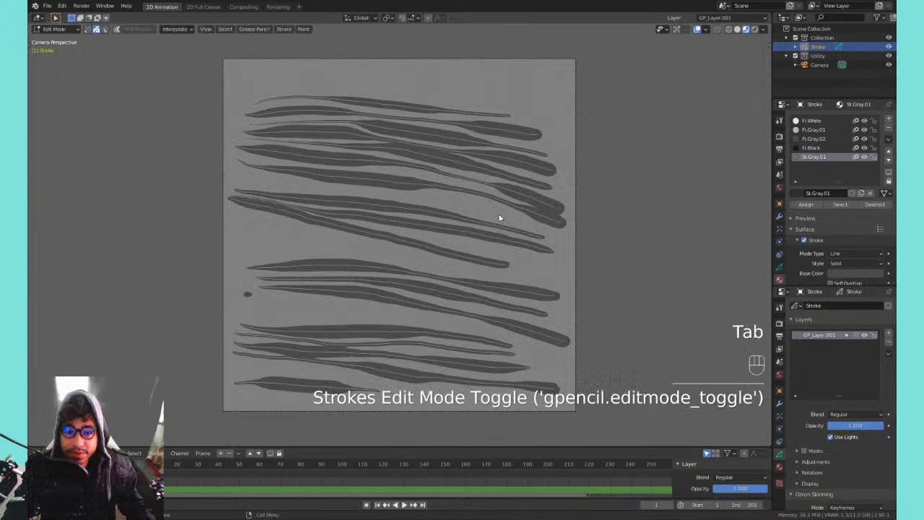
key(a)
key(x)
click(491, 215)
key(Tab)
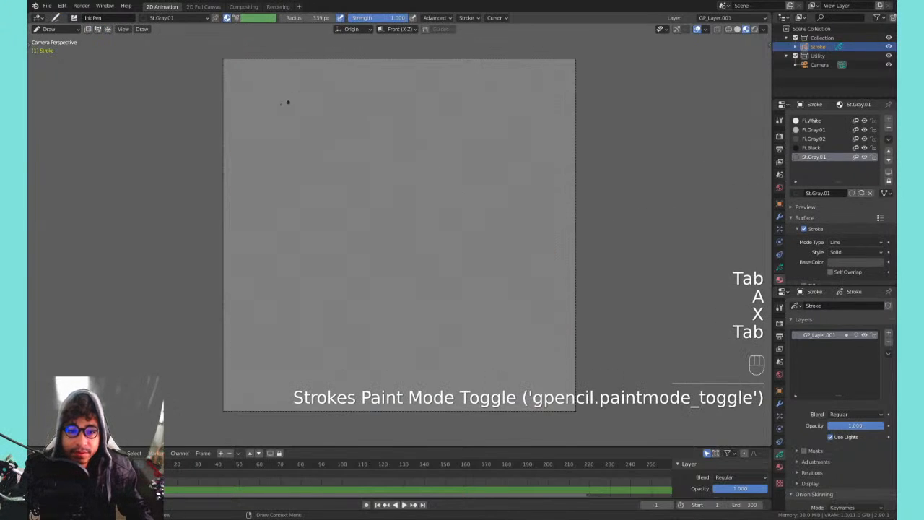
- Draw one long arched stroke with a thin start across the upper canvas, undoing three trial strokes first
drag(291, 124, 404, 145)
key(ctrl+z)
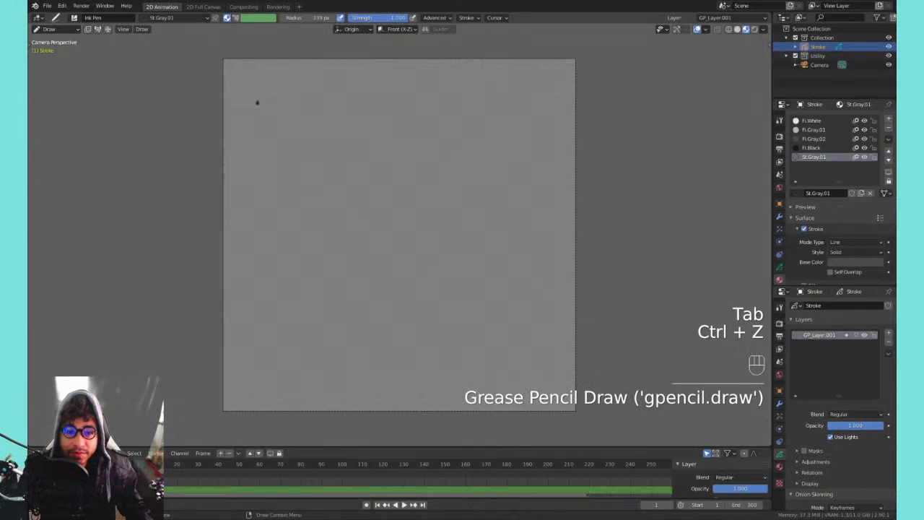
mouse_move(243, 141)
mouse_down()
mouse_move(388, 130)
mouse_move(557, 165)
mouse_up()
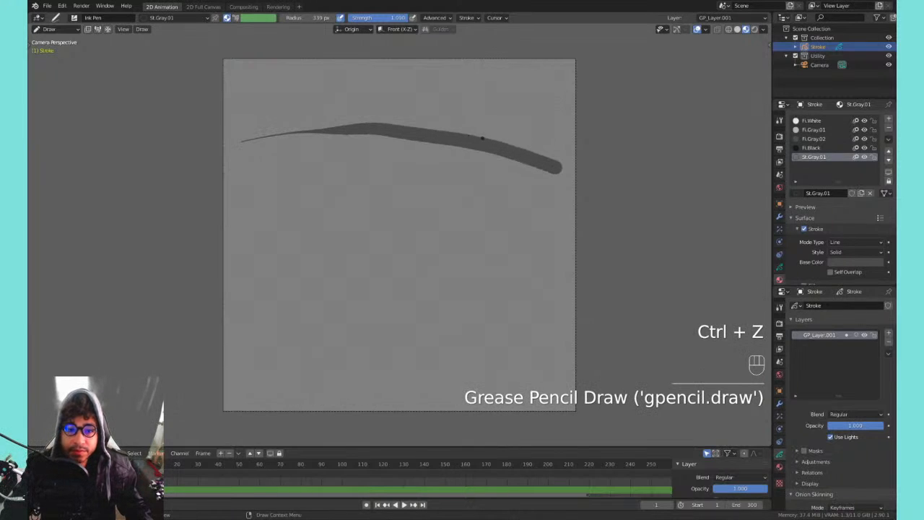
key(ctrl+z)
mouse_move(234, 150)
mouse_down()
mouse_move(449, 142)
mouse_move(534, 153)
mouse_up()
key(ctrl+z)
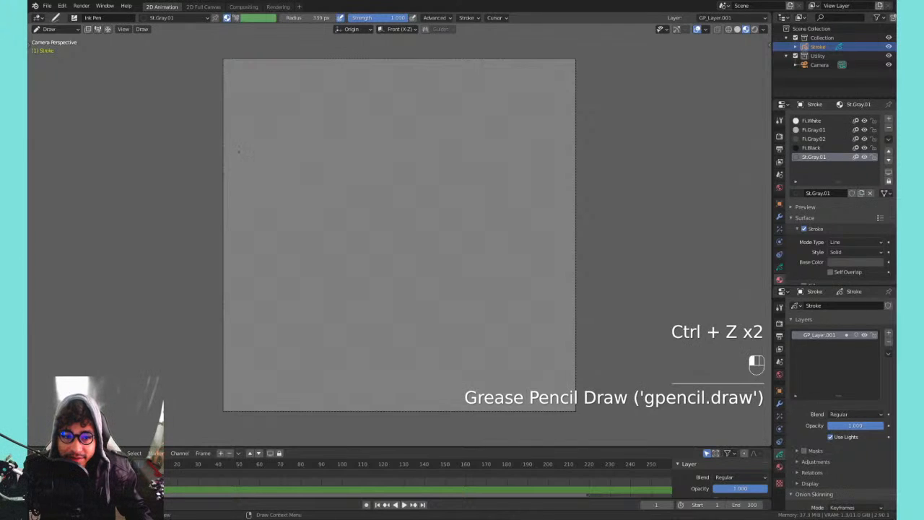
mouse_move(287, 138)
mouse_down()
mouse_move(382, 128)
mouse_move(536, 154)
mouse_up()
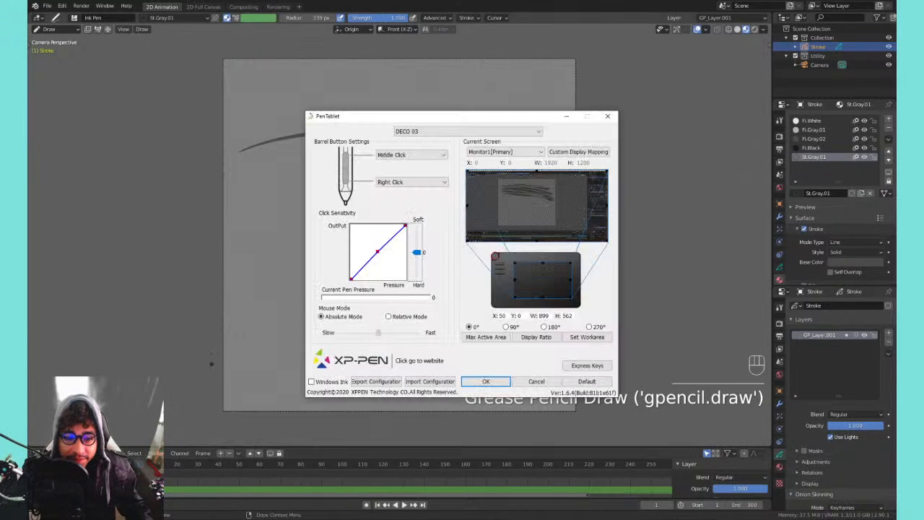
- Move the tablet's click sensitivity from 0 back close to Soft and return to the canvas
drag(416, 246, 417, 228)
click(225, 210)
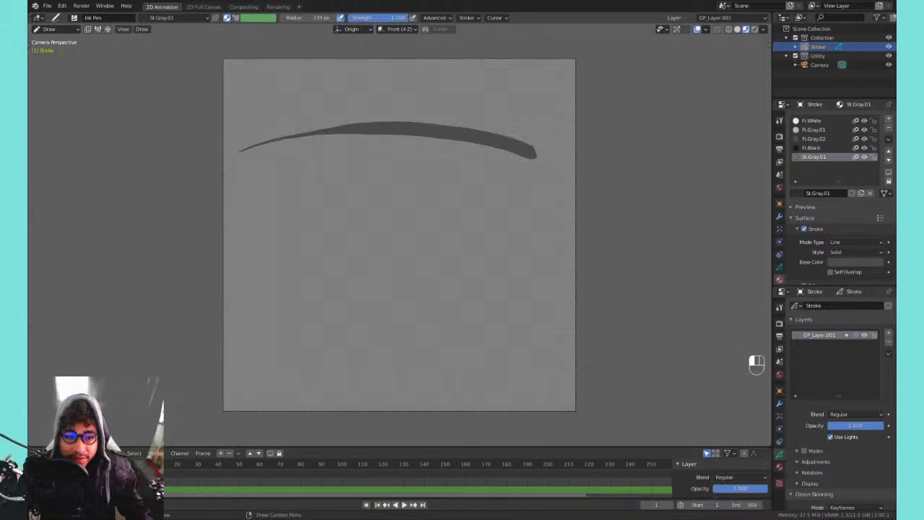
- Draw a second arched stroke beneath the first, undoing and repeating it until the seventh attempt is kept
mouse_move(233, 199)
mouse_down()
mouse_move(284, 188)
mouse_move(448, 196)
mouse_move(546, 232)
mouse_up()
key(ctrl+z)
mouse_move(251, 186)
mouse_down()
mouse_move(359, 173)
mouse_move(505, 197)
mouse_up()
key(ctrl+z)
mouse_move(268, 182)
mouse_down()
mouse_move(363, 172)
mouse_move(531, 215)
mouse_move(545, 228)
mouse_up()
key(ctrl+z)
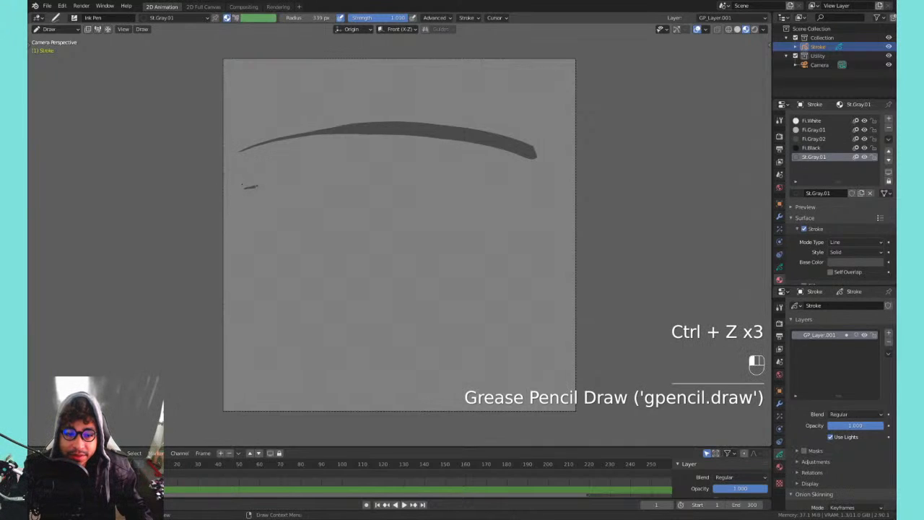
mouse_move(256, 187)
mouse_down()
mouse_move(342, 174)
mouse_move(505, 200)
mouse_move(555, 225)
mouse_up()
key(ctrl+z)
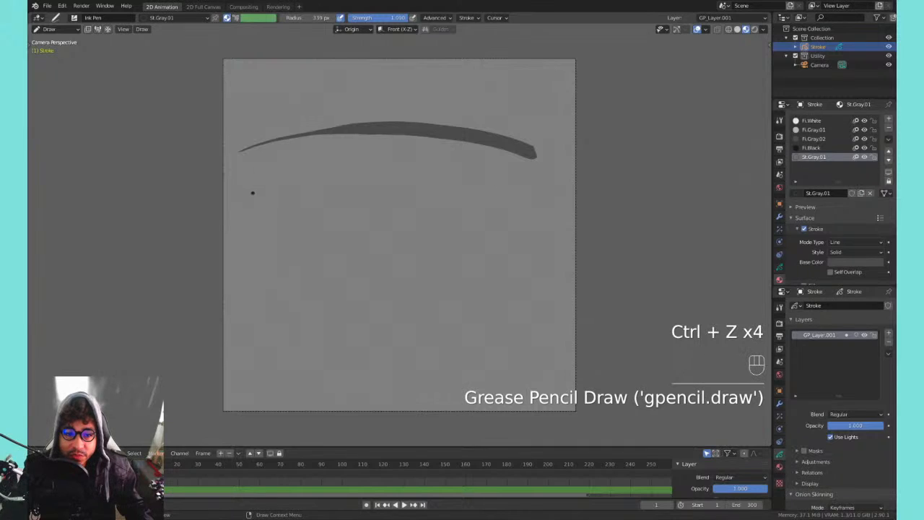
mouse_move(267, 190)
mouse_down()
mouse_move(354, 179)
mouse_move(489, 203)
mouse_move(537, 222)
mouse_up()
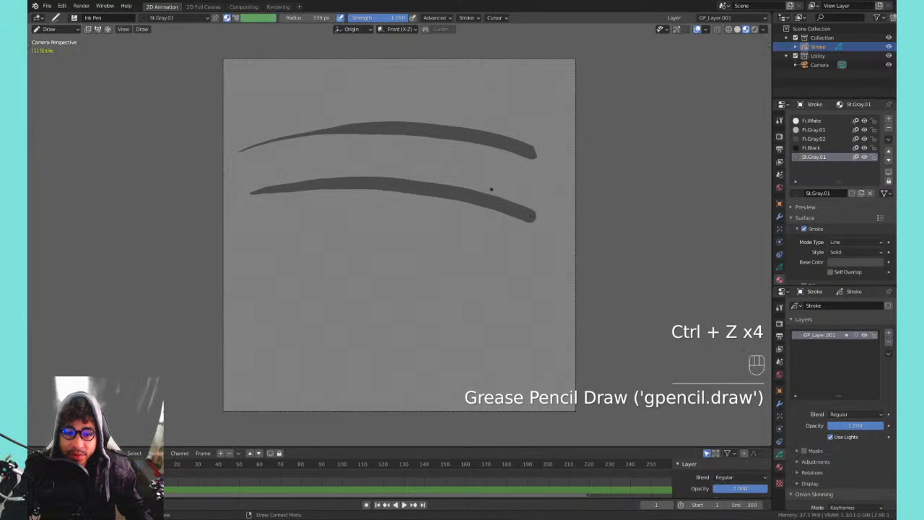
key(ctrl+z)
mouse_move(264, 189)
mouse_down()
mouse_move(355, 175)
mouse_move(533, 208)
mouse_up()
key(ctrl+z)
mouse_move(254, 191)
mouse_down()
mouse_move(348, 178)
mouse_move(531, 208)
mouse_up()
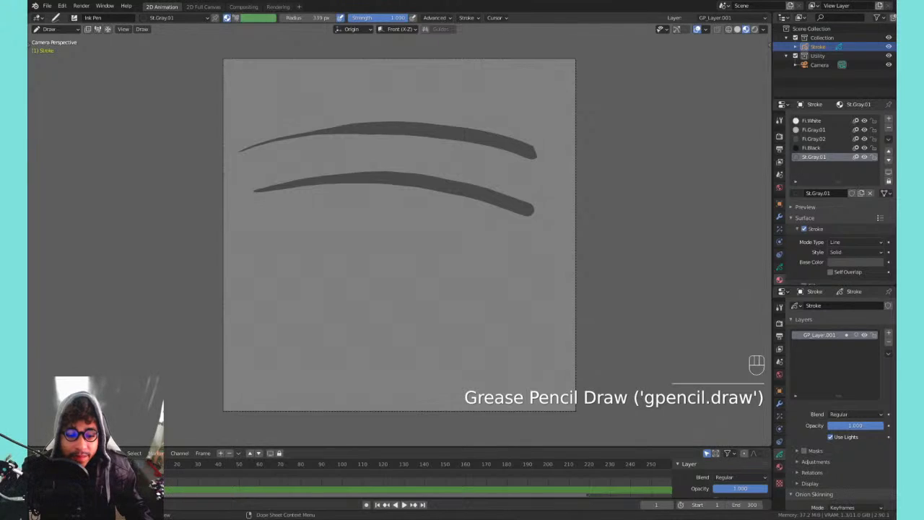
- Set the click sensitivity roughly midway between Soft and 0 and draw a third arched stroke below the other two
key(alt+Tab)
drag(416, 228, 420, 241)
click(199, 267)
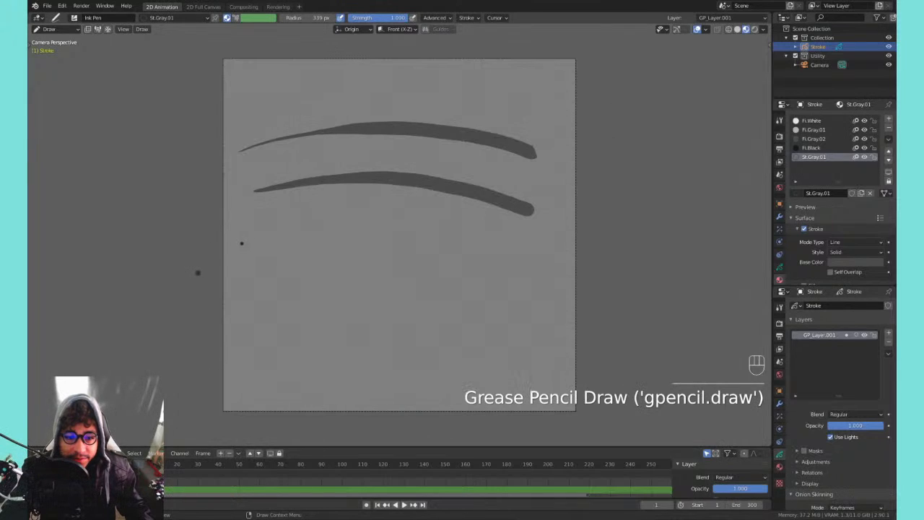
mouse_move(299, 233)
mouse_down()
mouse_move(440, 236)
mouse_move(542, 262)
mouse_up()
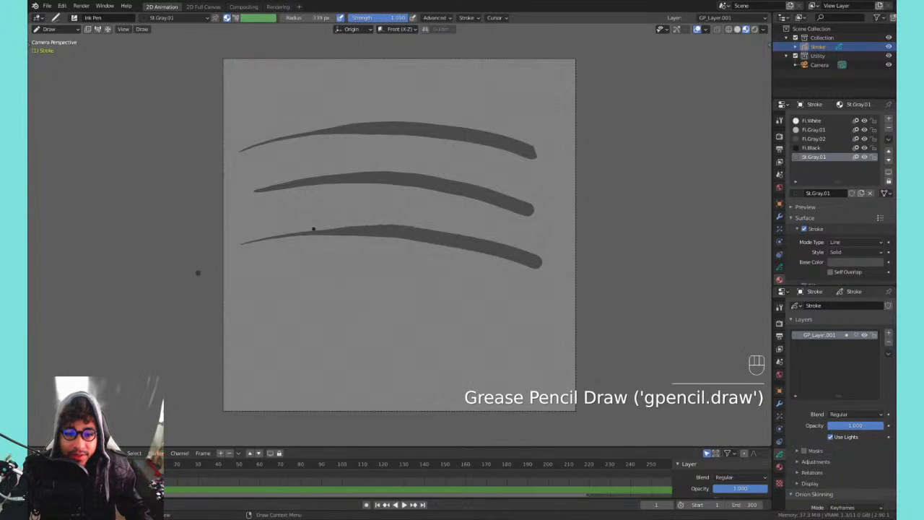
- Undo the third arched stroke and try redrawing it below the second one several times, undoing every attempt
key(ctrl+z)
mouse_move(242, 233)
mouse_down()
mouse_move(320, 223)
mouse_move(513, 252)
mouse_up()
key(ctrl+z)
mouse_move(250, 224)
mouse_down()
mouse_move(421, 226)
mouse_move(514, 258)
mouse_up()
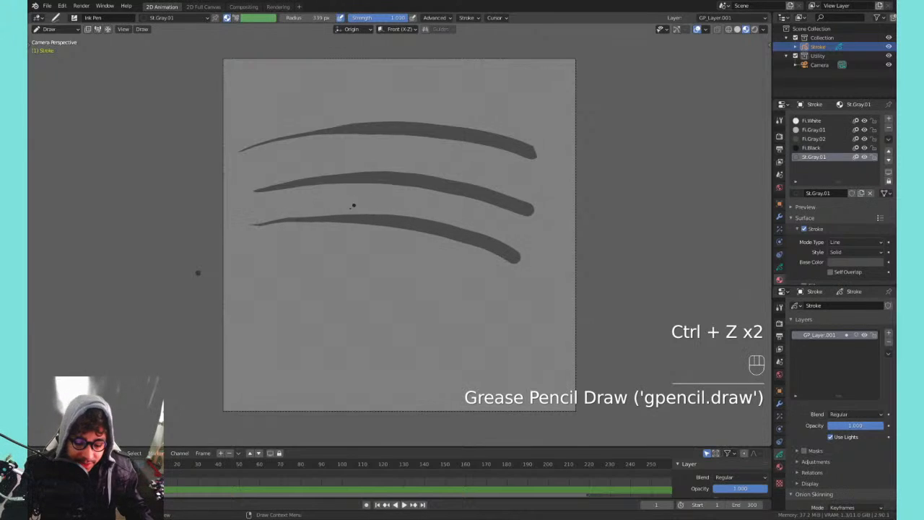
key(ctrl+z)
mouse_move(313, 240)
mouse_down()
mouse_move(424, 249)
mouse_move(538, 291)
mouse_up()
key(ctrl+z)
mouse_move(242, 225)
mouse_down()
mouse_move(285, 219)
mouse_move(474, 243)
mouse_move(515, 260)
mouse_move(270, 220)
mouse_move(420, 218)
mouse_move(553, 256)
mouse_up()
key(ctrl+z)
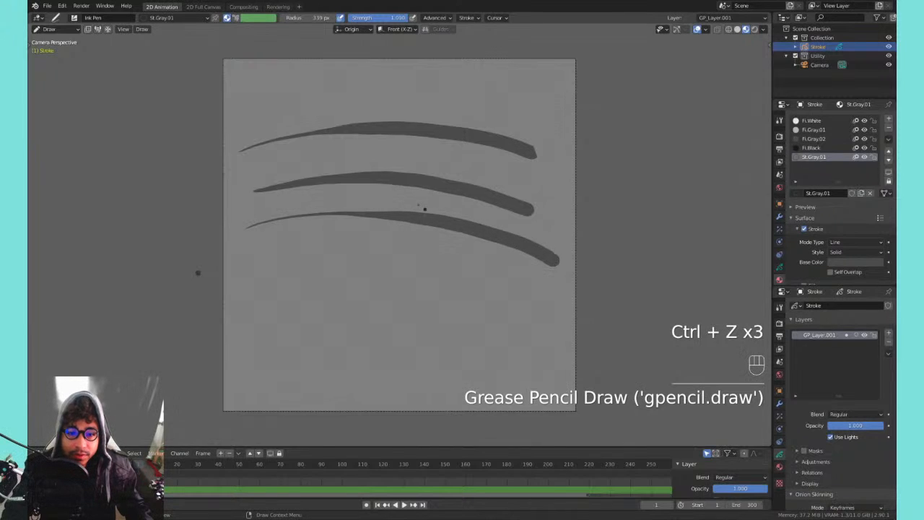
key(ctrl+z)
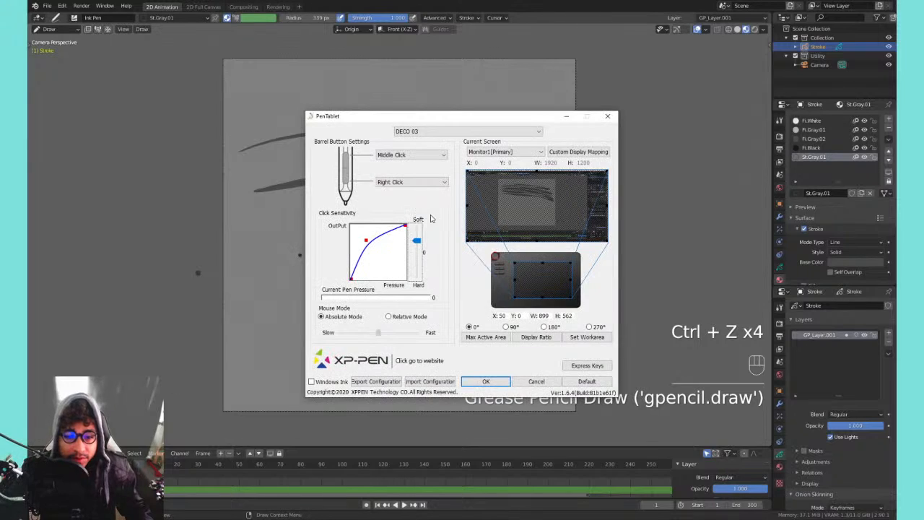
- Move the tablet's click sensitivity close to Soft and delete all arched strokes from the canvas, returning to Draw mode
drag(414, 242, 415, 226)
click(263, 254)
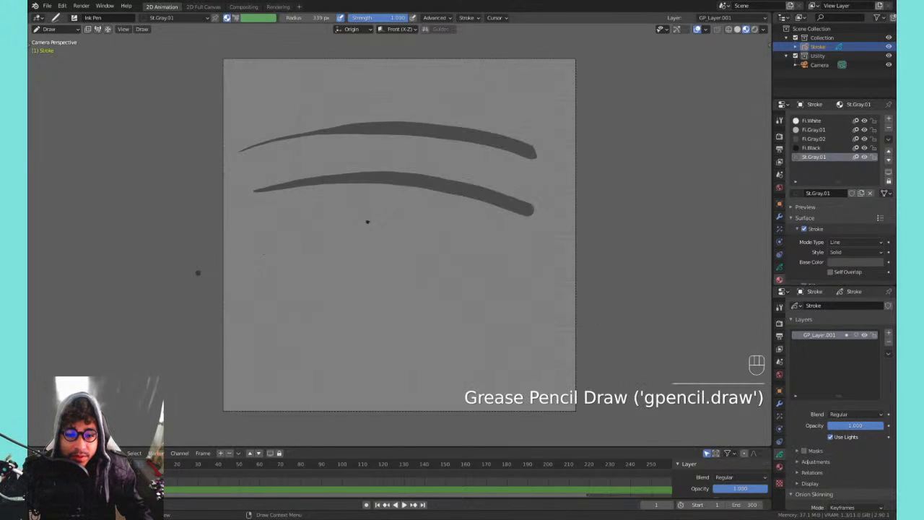
key(Tab)
key(x)
click(374, 221)
key(Tab)
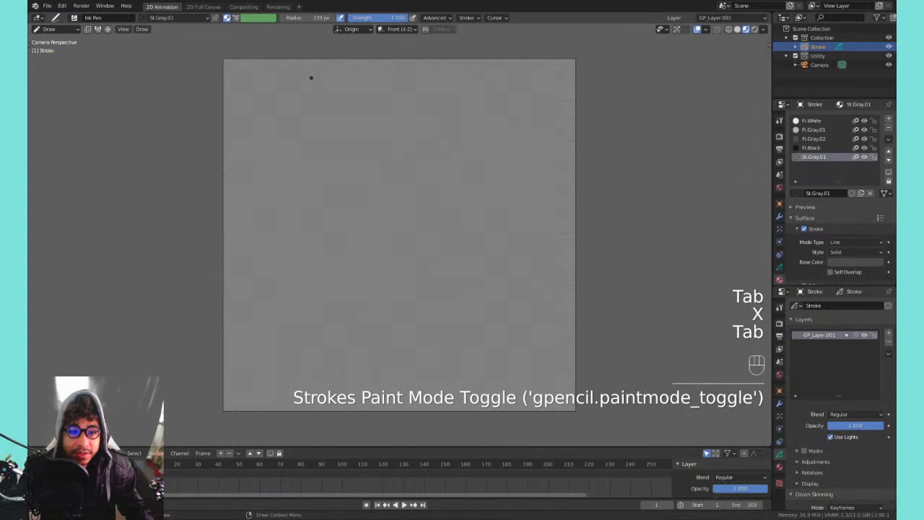
- Draw three zigzag scribbles of varying thickness side by side across the upper canvas, undoing the stray trial strokes
mouse_move(312, 80)
mouse_down()
mouse_move(293, 85)
mouse_move(318, 98)
mouse_move(268, 114)
mouse_up()
key(ctrl+z)
mouse_move(297, 74)
mouse_down()
mouse_move(339, 76)
mouse_move(339, 90)
mouse_move(361, 101)
mouse_move(274, 112)
mouse_move(348, 115)
mouse_move(297, 142)
mouse_move(311, 153)
mouse_up()
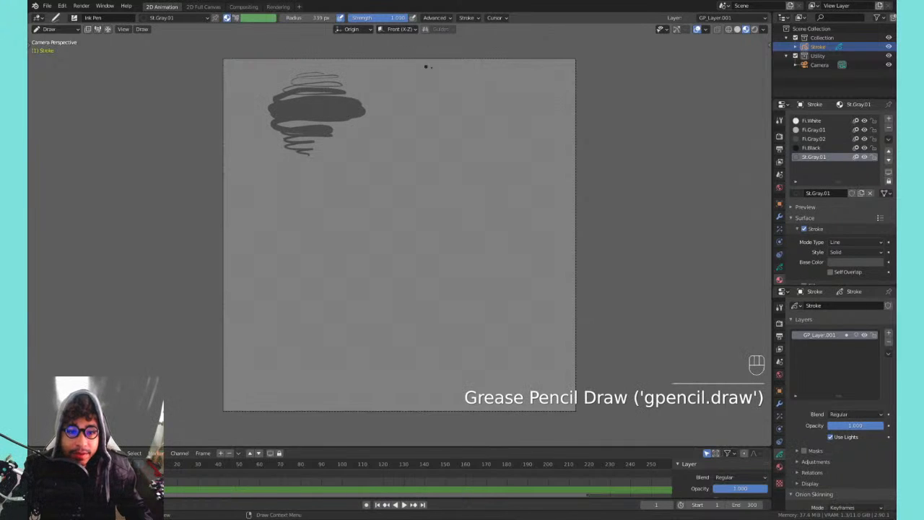
mouse_move(401, 82)
mouse_down()
mouse_move(462, 110)
mouse_move(394, 122)
mouse_move(389, 137)
mouse_move(432, 146)
mouse_move(419, 163)
mouse_up()
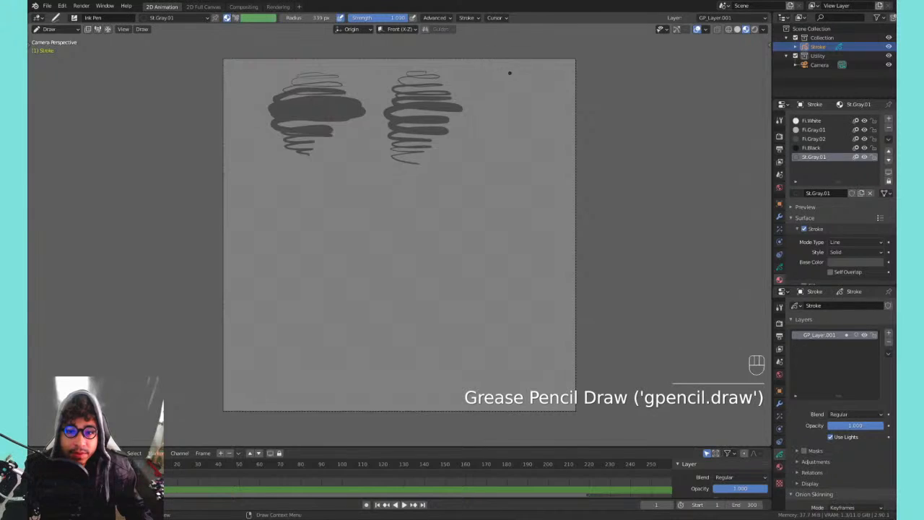
mouse_move(512, 73)
mouse_down()
mouse_move(476, 84)
mouse_move(511, 108)
mouse_move(498, 126)
mouse_move(523, 140)
mouse_move(505, 153)
mouse_move(505, 172)
mouse_move(487, 181)
mouse_up()
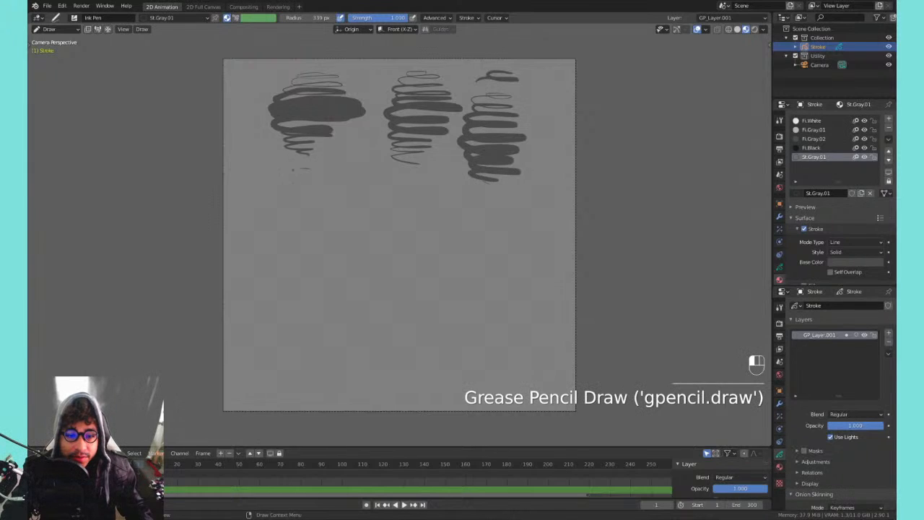
mouse_move(324, 175)
mouse_down()
mouse_move(339, 181)
mouse_move(271, 195)
mouse_move(307, 210)
mouse_up()
key(ctrl+z)
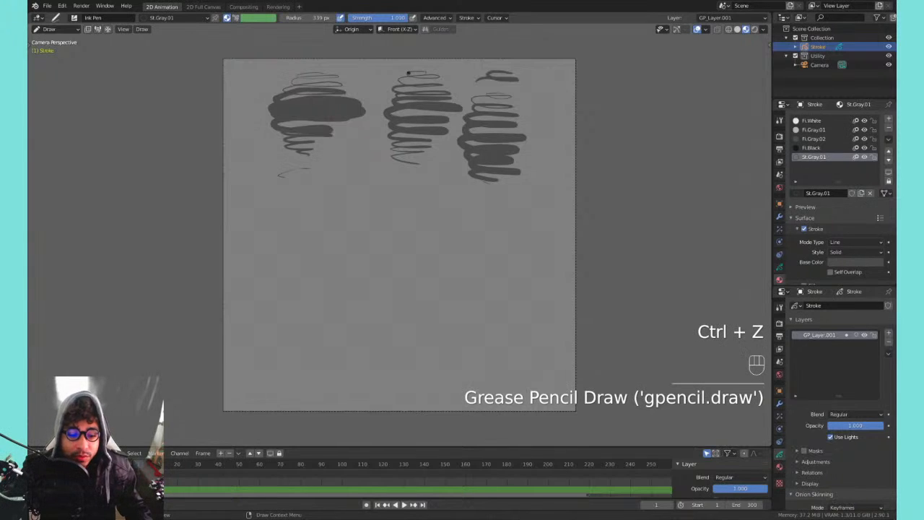
- Set the tablet's click sensitivity roughly midway between Soft and 0 and return to the canvas
click(284, 517)
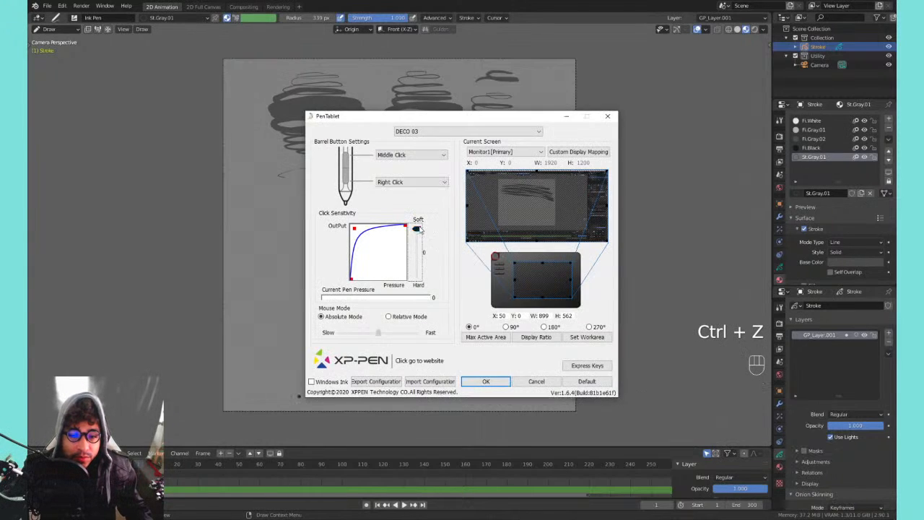
mouse_move(417, 231)
mouse_down()
mouse_move(421, 262)
mouse_move(422, 241)
mouse_up()
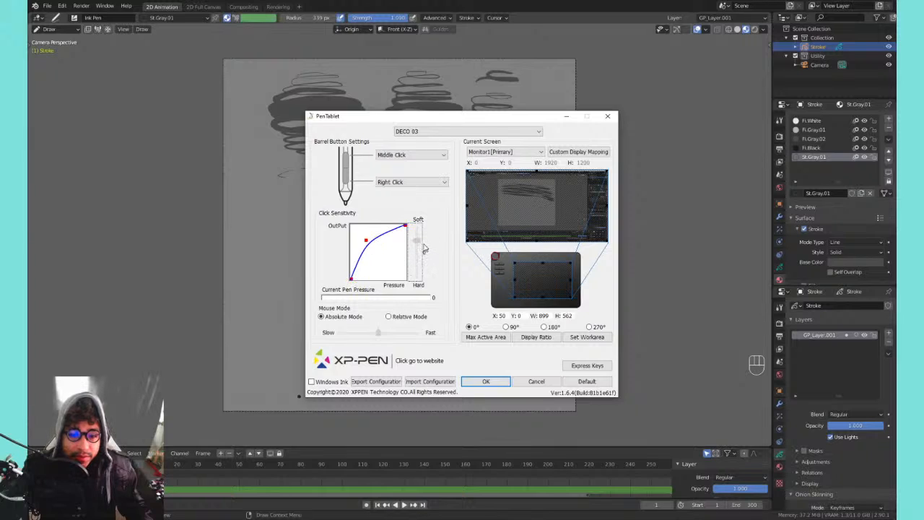
click(485, 381)
drag(498, 137, 505, 173)
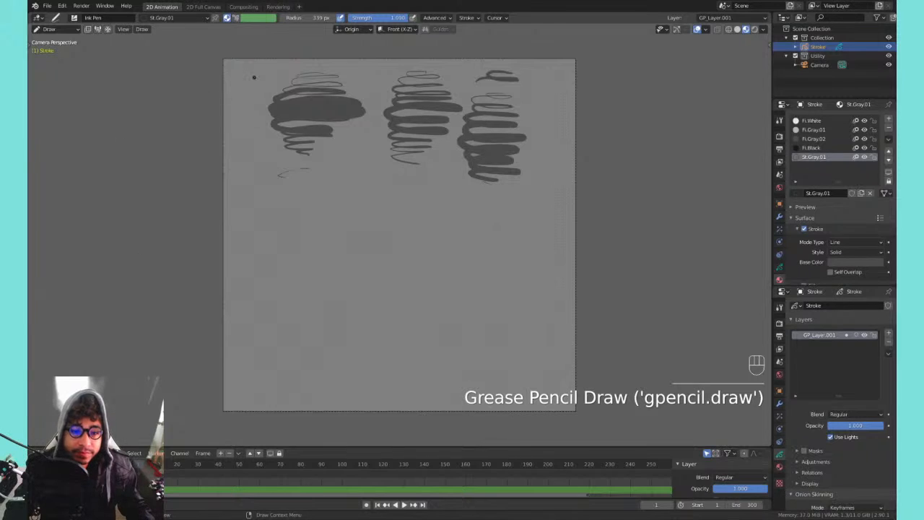
- Select all the scribbles and delete their points, then return to Draw mode
key(Tab)
key(a)
key(x)
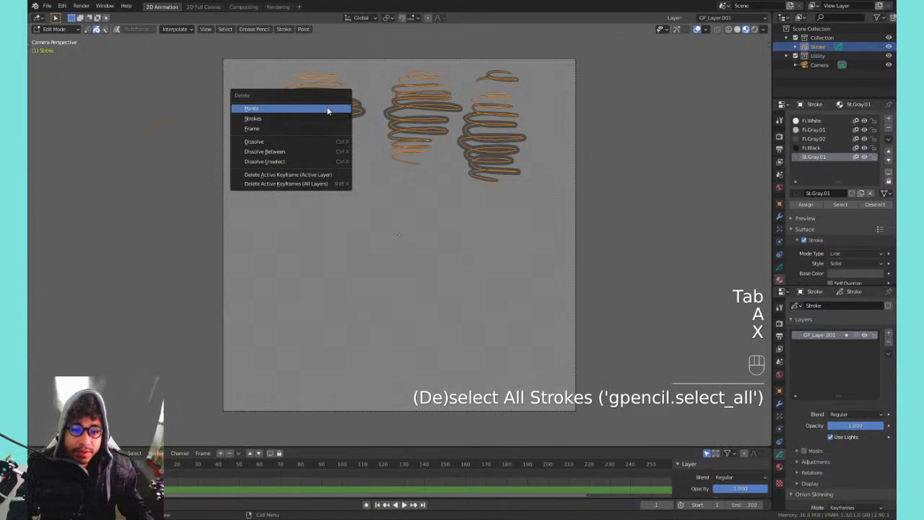
click(325, 108)
key(Tab)
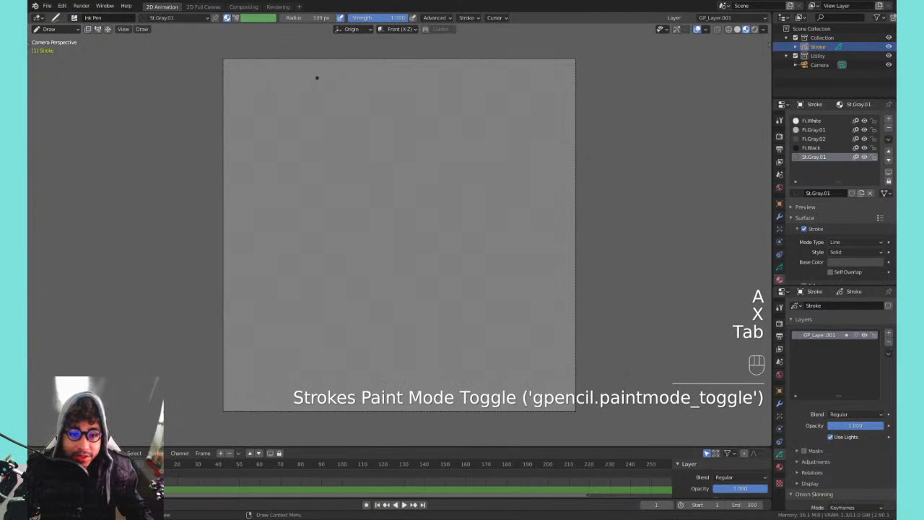
- Draw two zigzag scribbles across the upper canvas and a block of slightly slanted, tapering hatch lines beneath them
mouse_move(315, 78)
mouse_down()
mouse_move(357, 87)
mouse_move(313, 110)
mouse_move(350, 114)
mouse_move(286, 119)
mouse_move(326, 124)
mouse_up()
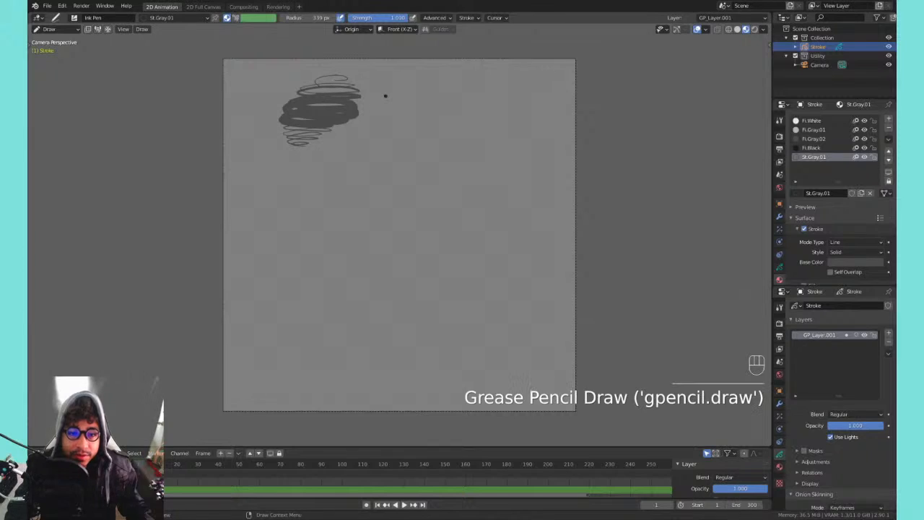
mouse_move(445, 90)
mouse_down()
mouse_move(401, 101)
mouse_move(451, 117)
mouse_move(389, 131)
mouse_move(440, 139)
mouse_move(397, 146)
mouse_move(402, 162)
mouse_up()
mouse_move(248, 186)
mouse_down()
mouse_move(352, 165)
mouse_move(344, 170)
mouse_up()
drag(244, 192, 365, 174)
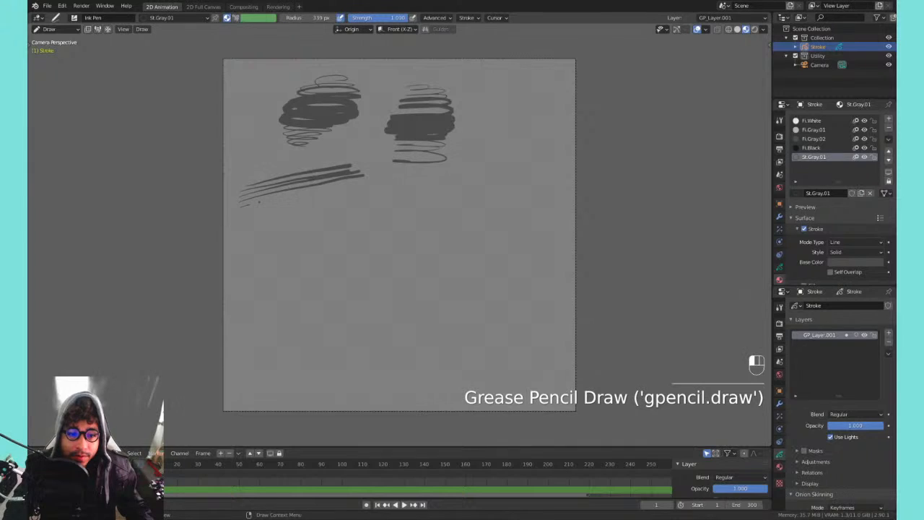
drag(258, 201, 368, 180)
drag(242, 212, 364, 192)
drag(275, 216, 362, 201)
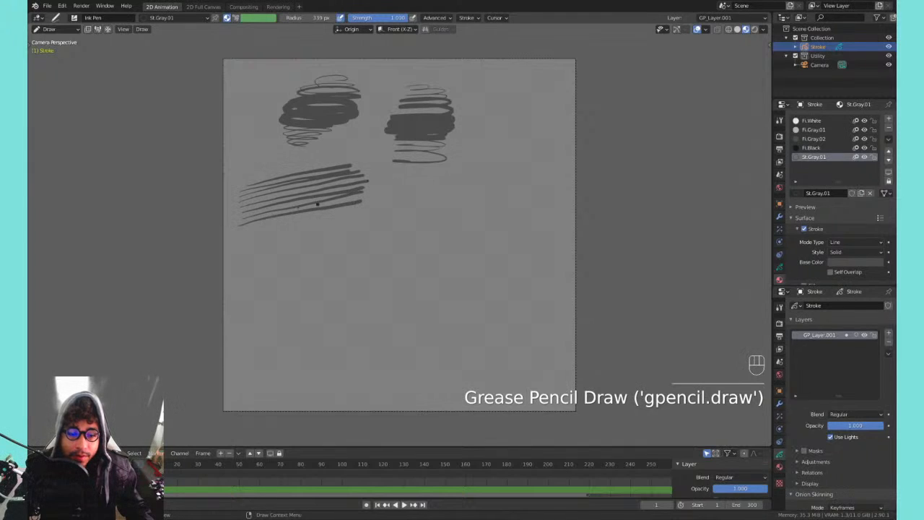
drag(238, 229, 374, 205)
drag(253, 232, 375, 213)
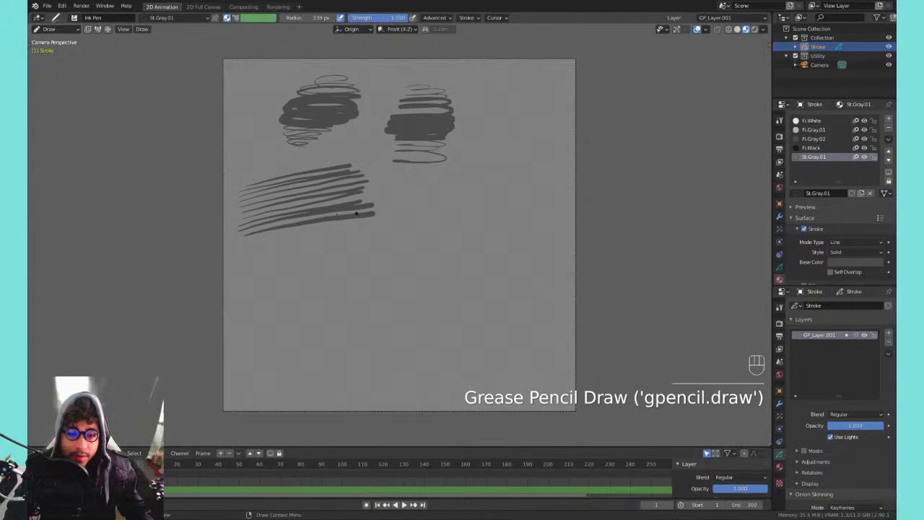
drag(249, 241, 380, 222)
drag(251, 247, 382, 228)
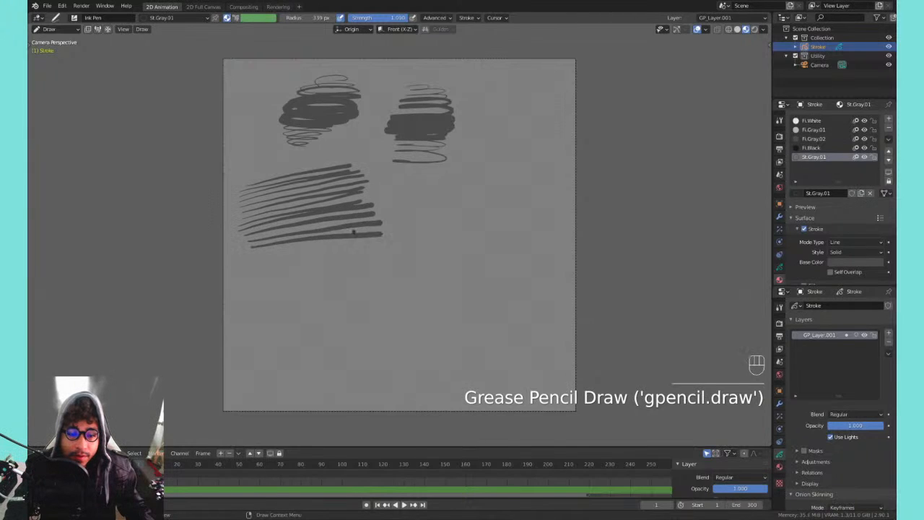
mouse_move(251, 252)
mouse_down()
mouse_move(383, 239)
mouse_move(289, 257)
mouse_move(387, 249)
mouse_up()
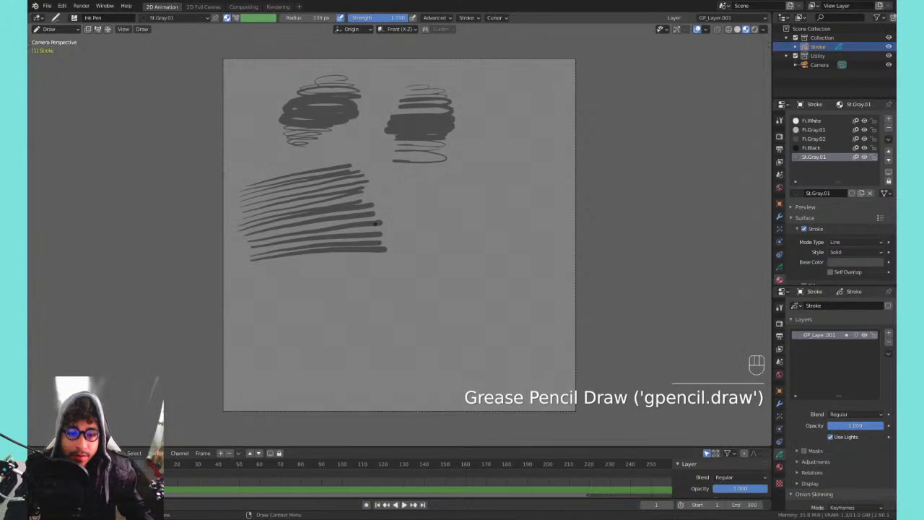
- Delete the points of all scribbles and hatch lines to empty the canvas, and go back to Draw mode
key(Tab)
key(a)
key(x)
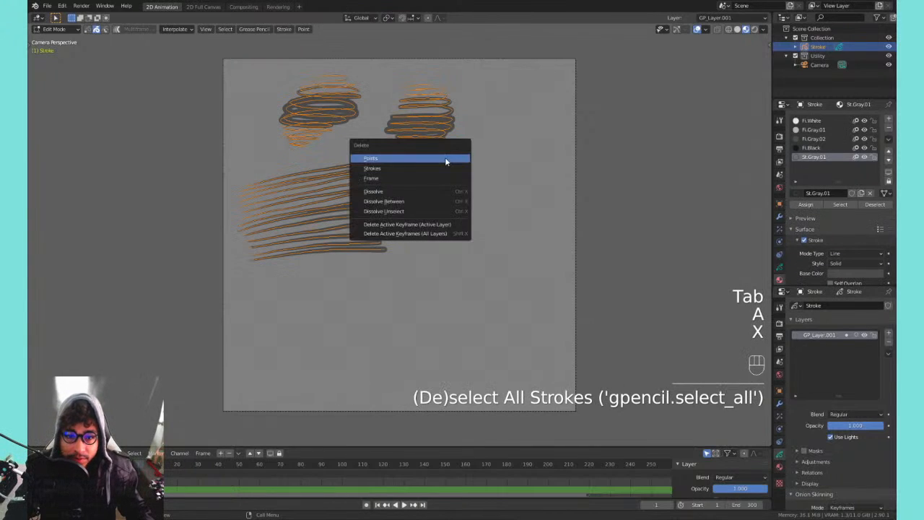
click(445, 157)
key(Tab)
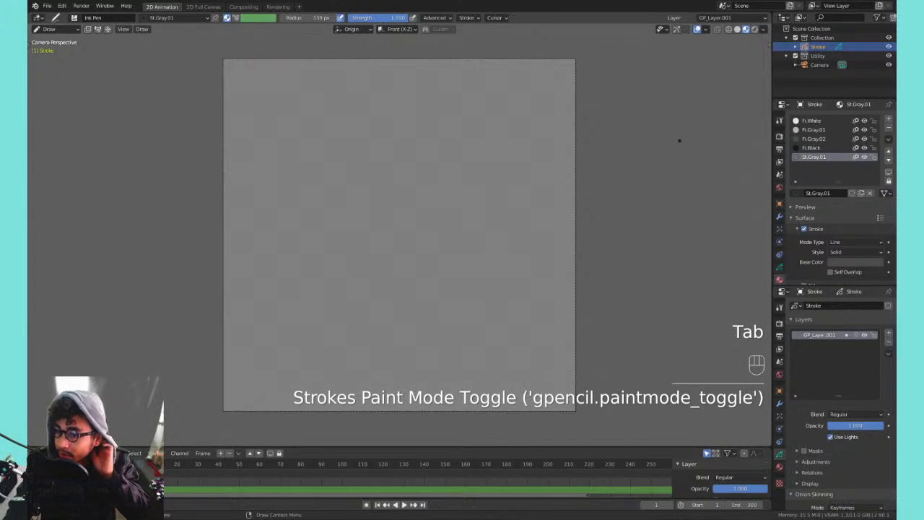
- With the Fi.Gray.02 material, draw a filled rounded head with a narrow ear shape on each side
click(814, 138)
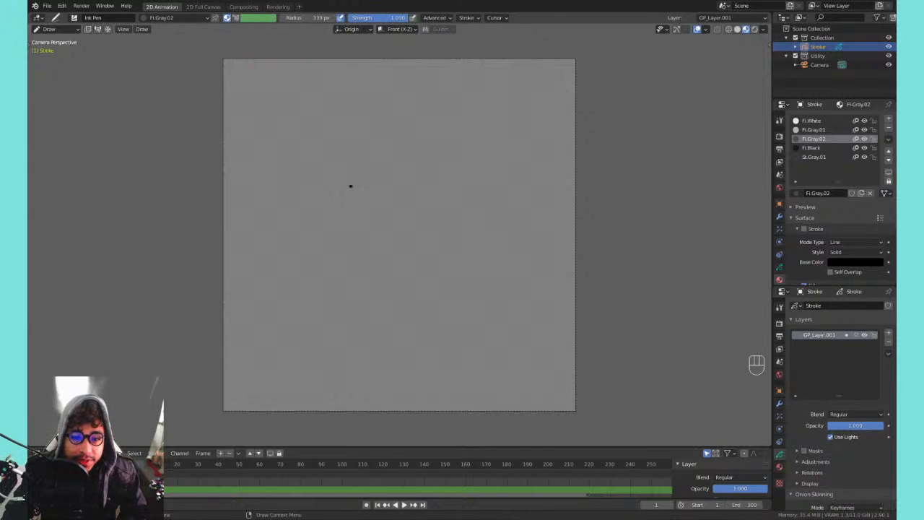
mouse_move(335, 202)
mouse_down()
mouse_move(334, 155)
mouse_move(396, 165)
mouse_move(410, 198)
mouse_move(390, 231)
mouse_move(370, 231)
mouse_move(336, 206)
mouse_up()
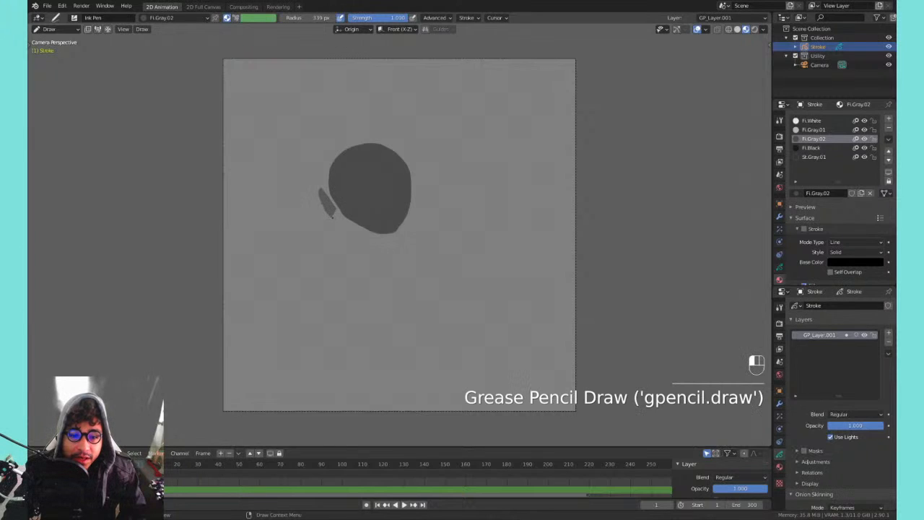
drag(332, 215, 336, 213)
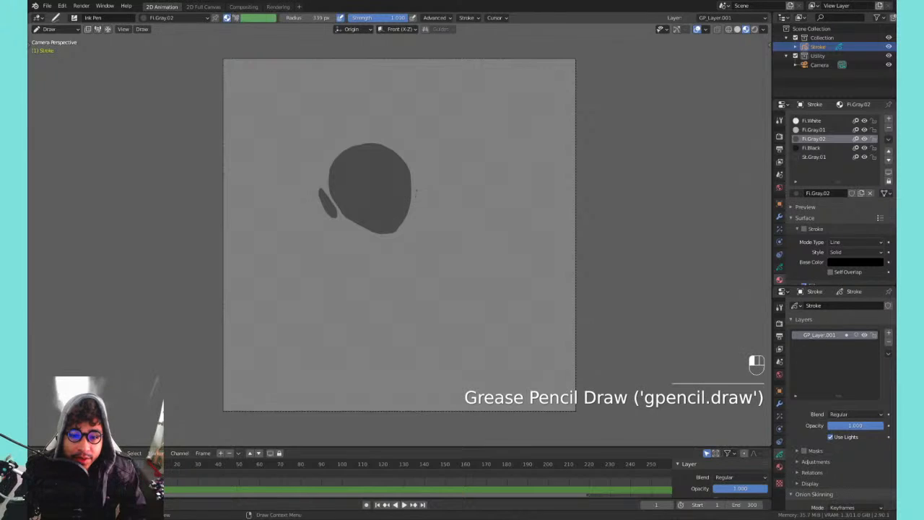
key(ctrl+z)
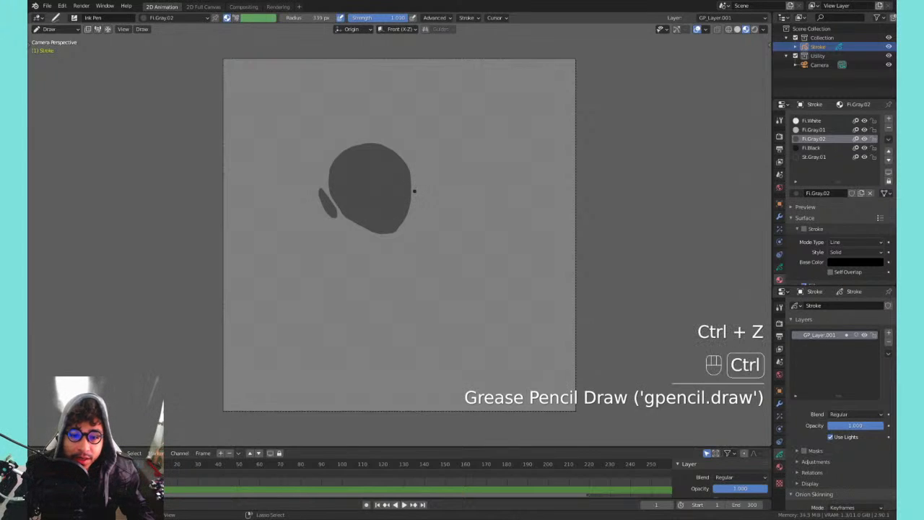
mouse_move(418, 164)
mouse_down()
mouse_move(425, 174)
mouse_move(415, 197)
mouse_up()
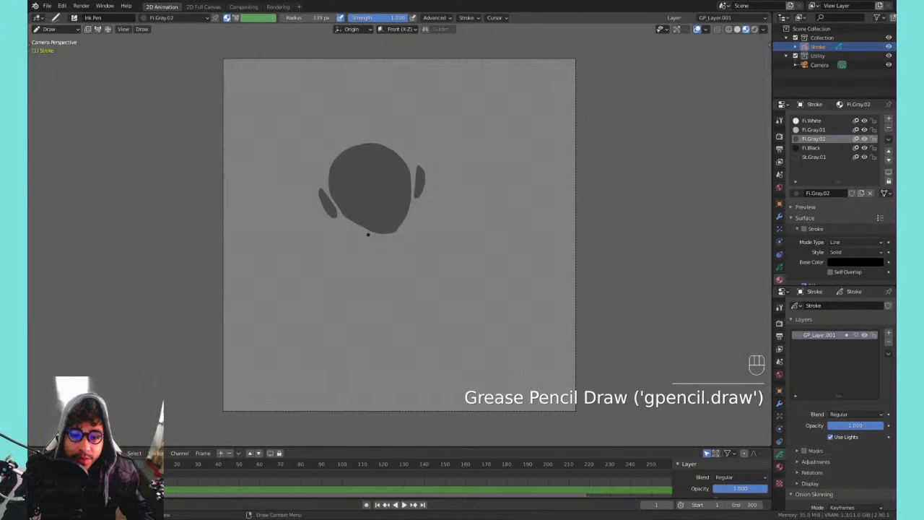
- Draw filled neck, collar and shoulder shapes below the head, undoing the unwanted strokes
mouse_move(368, 234)
mouse_down()
mouse_move(409, 227)
mouse_move(365, 237)
mouse_move(423, 238)
mouse_move(365, 252)
mouse_move(363, 243)
mouse_move(315, 274)
mouse_up()
key(ctrl+z)
mouse_move(412, 230)
mouse_down()
mouse_move(466, 244)
mouse_move(412, 231)
mouse_up()
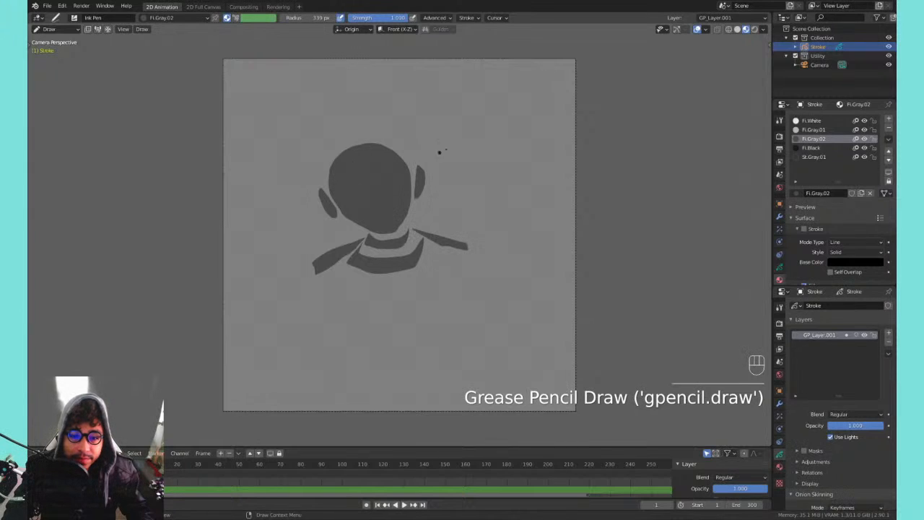
key(ctrl+z)
- Switch to the Fi.Black material and try a filled shape on the face, undoing it
click(805, 130)
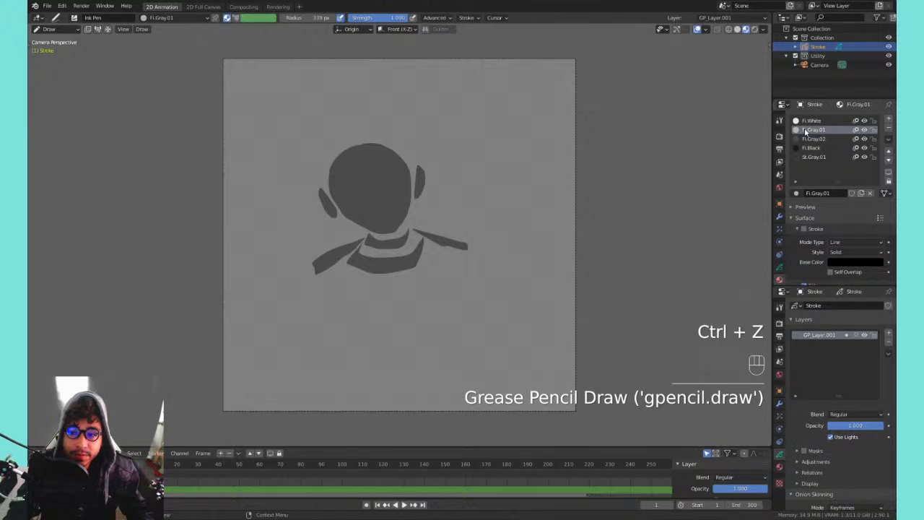
click(808, 147)
drag(345, 186, 368, 186)
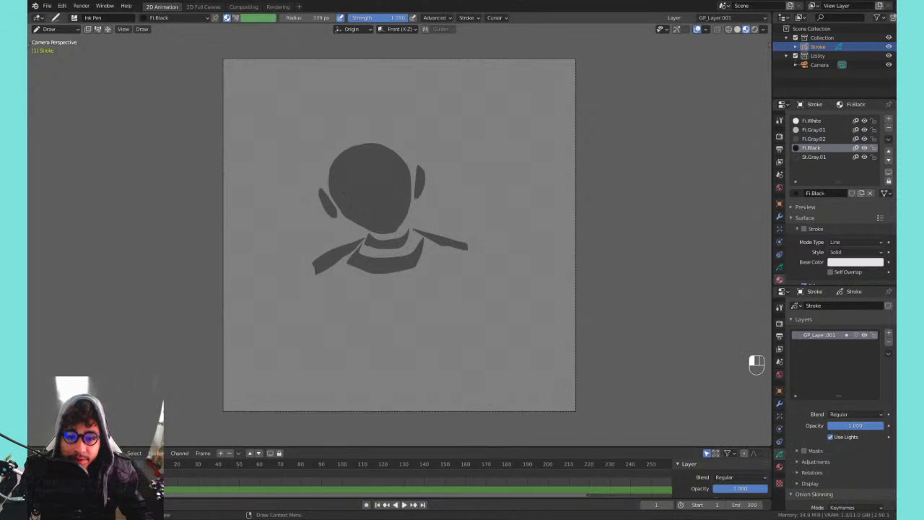
key(ctrl+z)
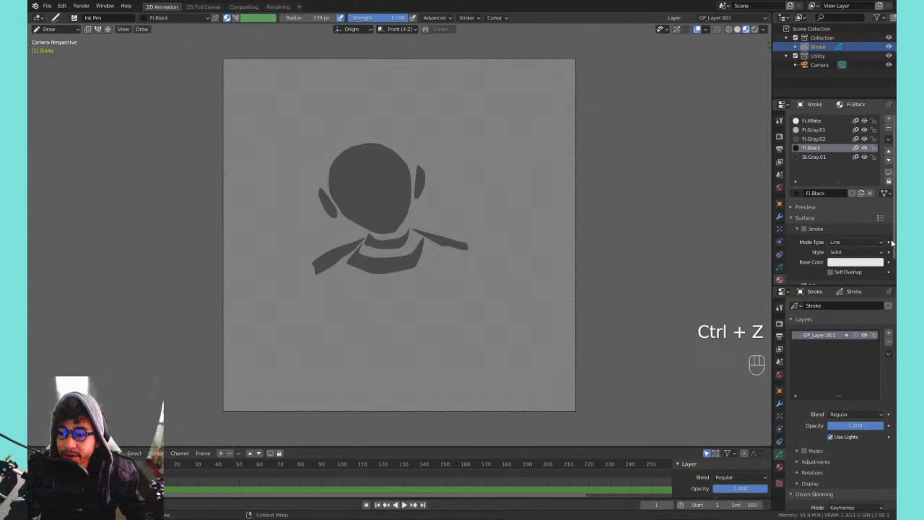
- Enter a new HSV brightness value for the base color of the Fi.Black material's fill
scroll(852, 242, down, 2)
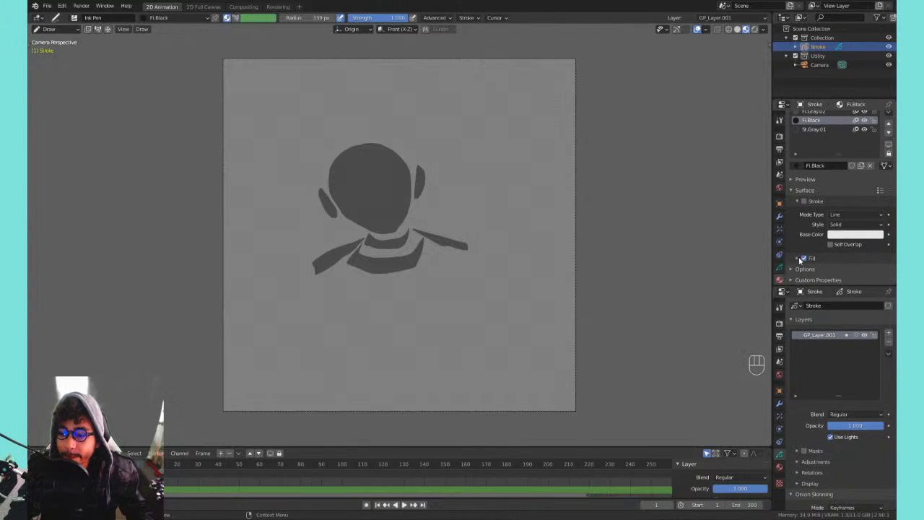
click(798, 258)
click(848, 279)
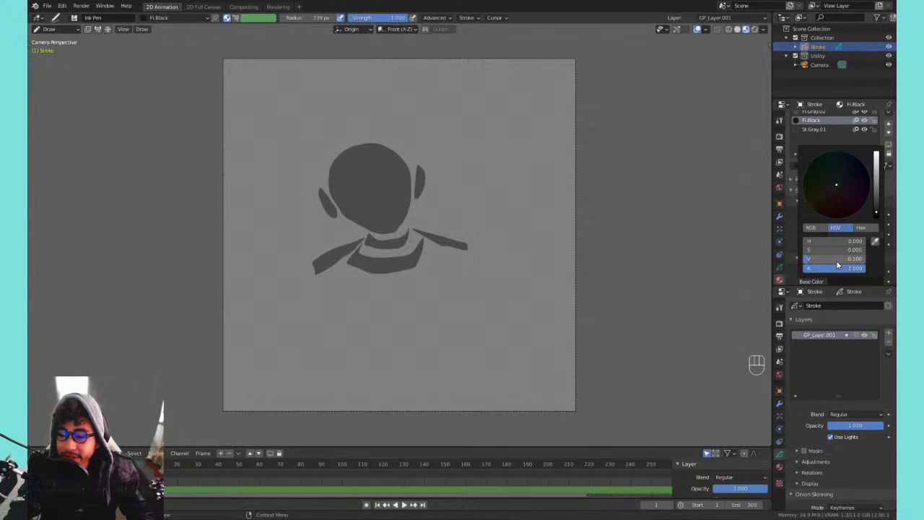
click(840, 257)
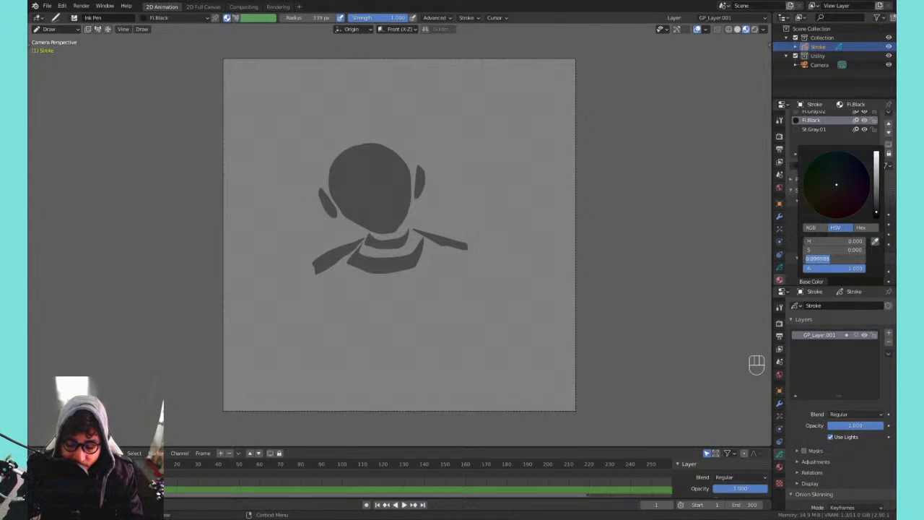
text(1)
key(Return)
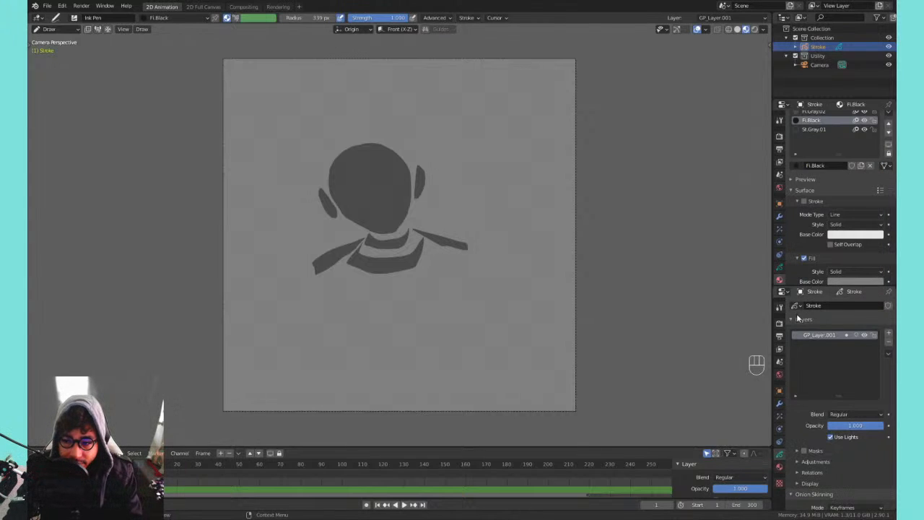
- Try HSV brightness values of 0.7 and 0.3 for the base color of the Fi.Black material's fill
click(848, 281)
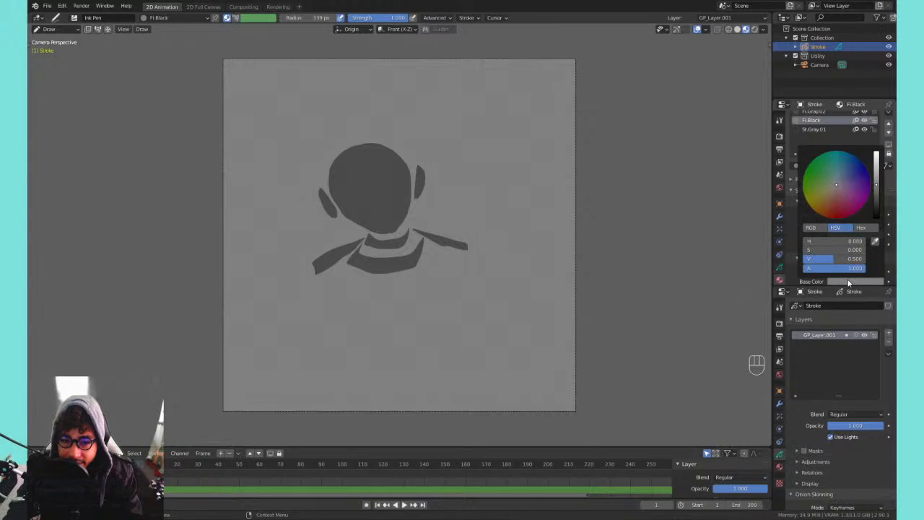
click(848, 281)
double_click(827, 259)
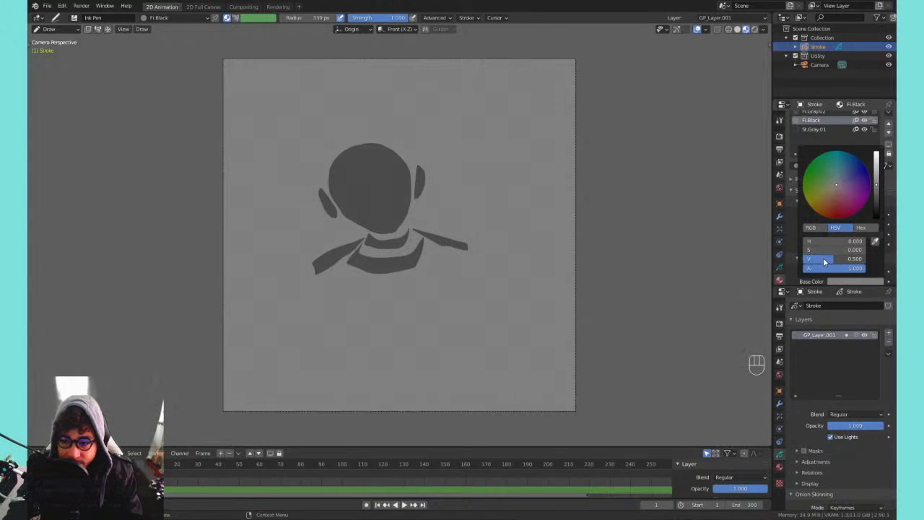
text(.7)
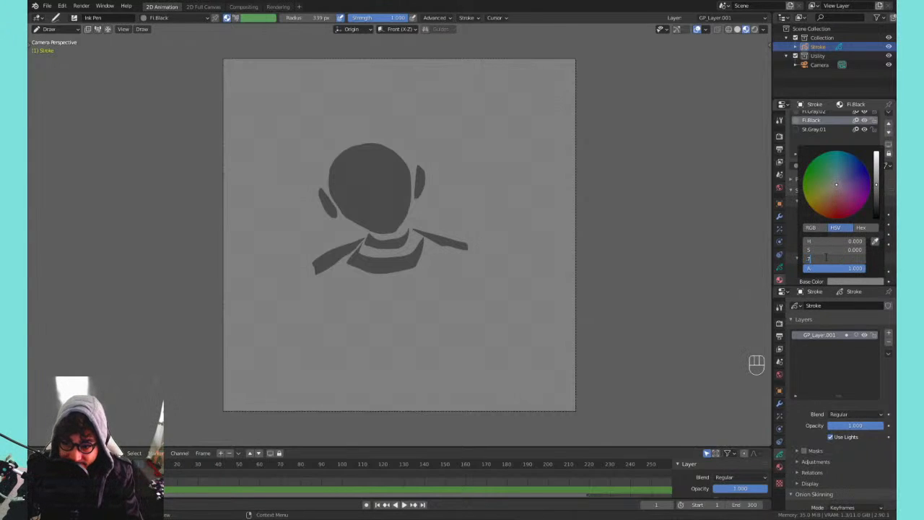
key(Return)
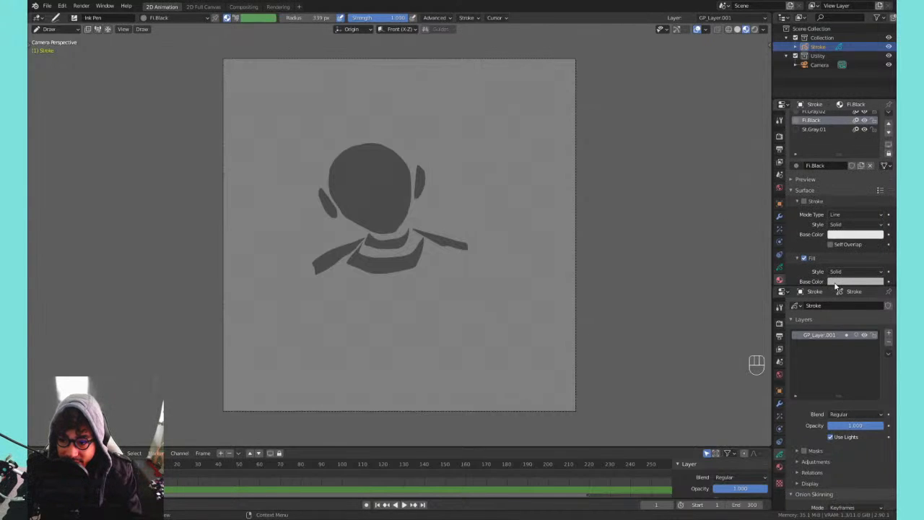
click(836, 282)
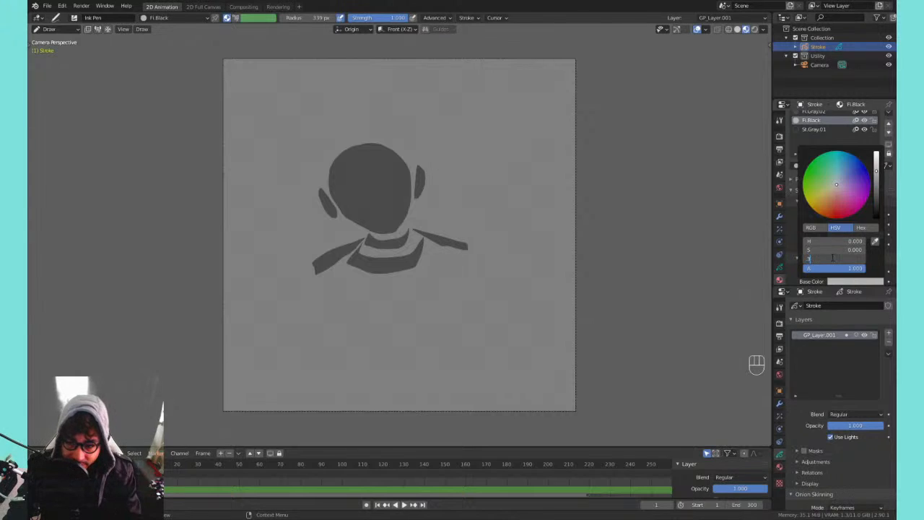
key(Return)
- Draw a filled Fi.Black test shape from the face out past the ear, inspect its contrast, and undo it
mouse_move(388, 171)
mouse_down()
mouse_move(403, 162)
mouse_move(458, 218)
mouse_up()
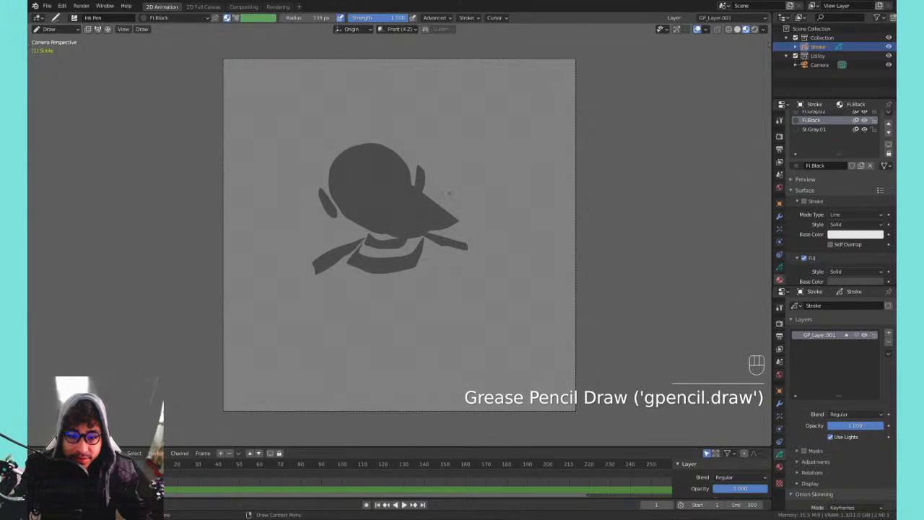
scroll(350, 137, up, 5)
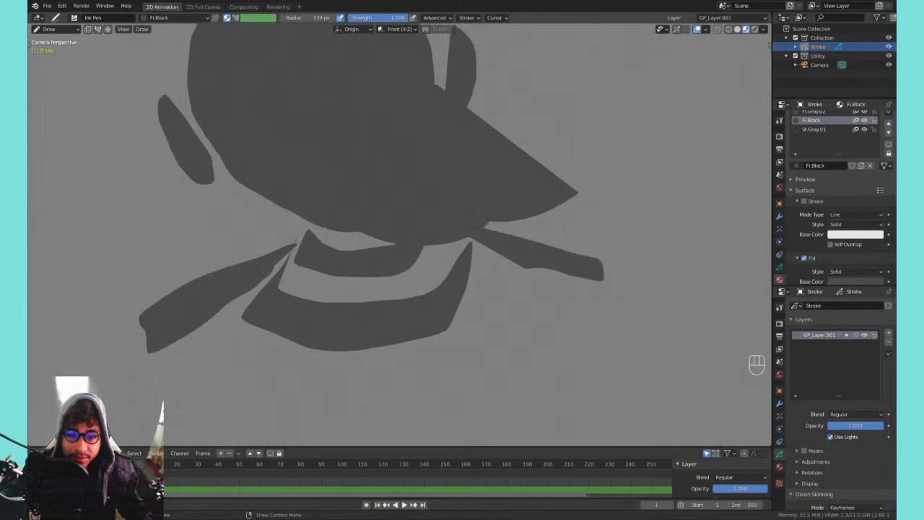
scroll(350, 137, down, 2)
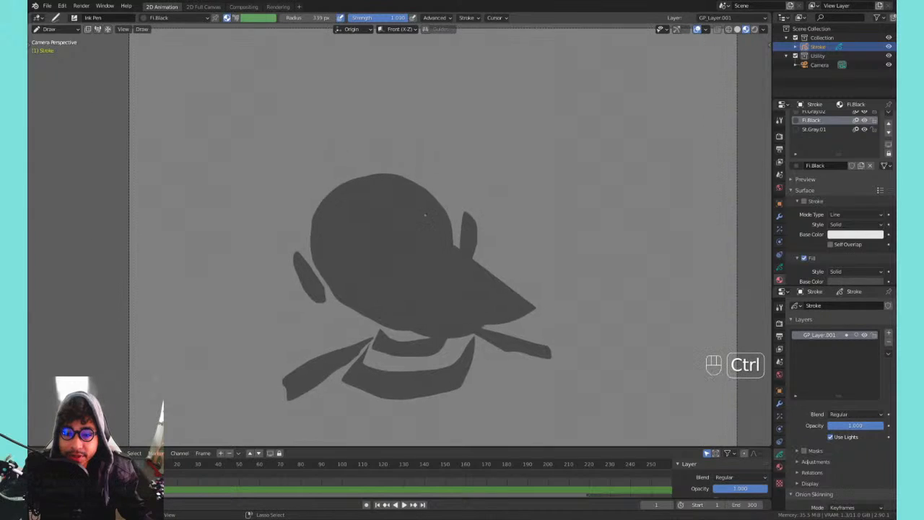
key(ctrl+z)
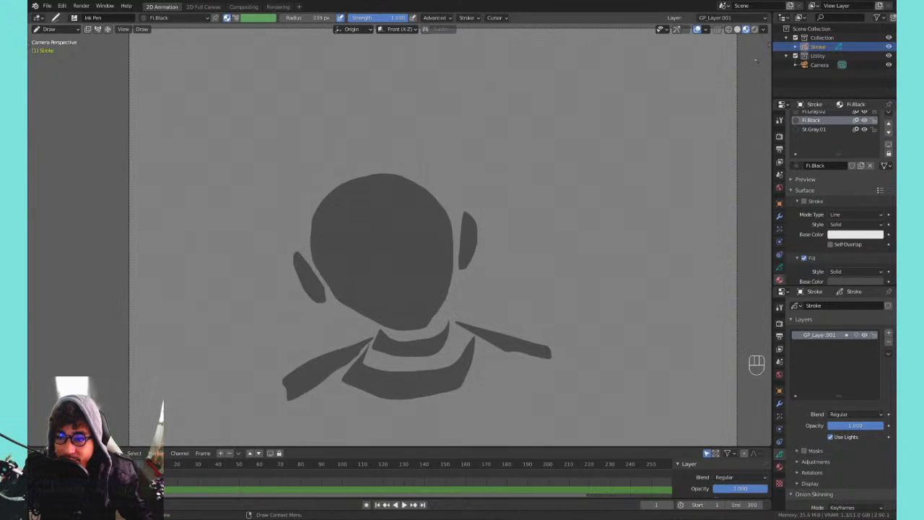
- Check the fill color of Fi.Gray.02, and set the HSV brightness of Fi.Black's fill base color to 0.150
click(814, 112)
click(843, 280)
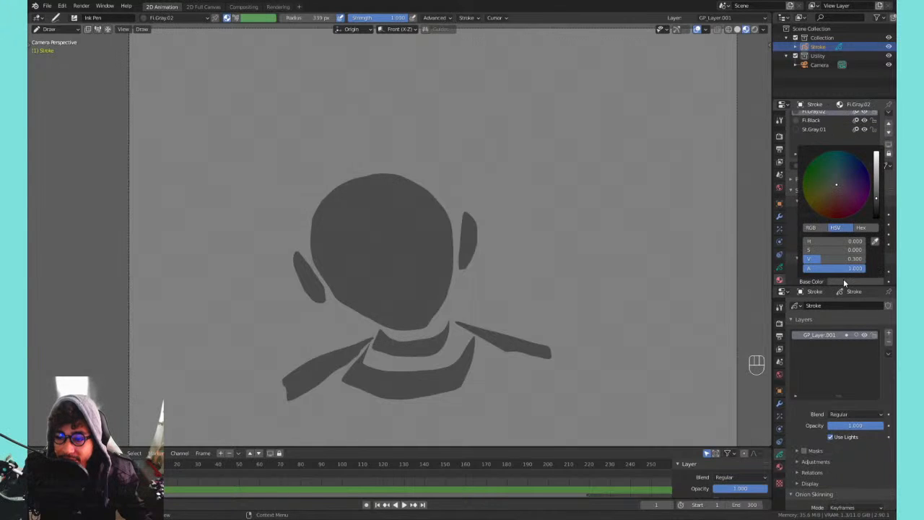
click(811, 120)
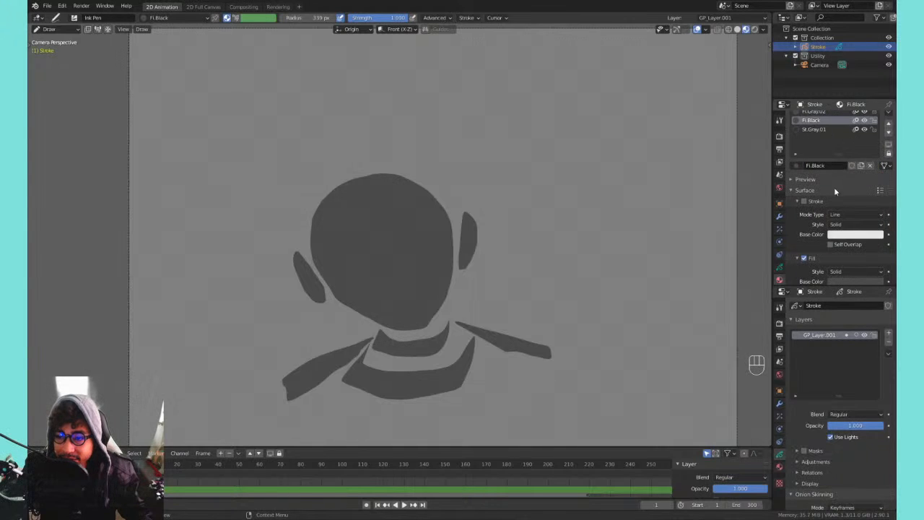
click(848, 279)
click(838, 258)
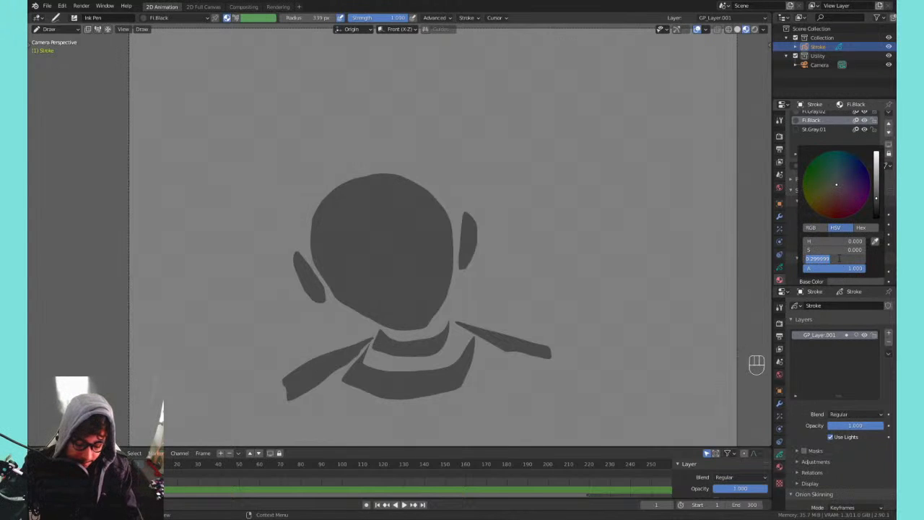
text(1)
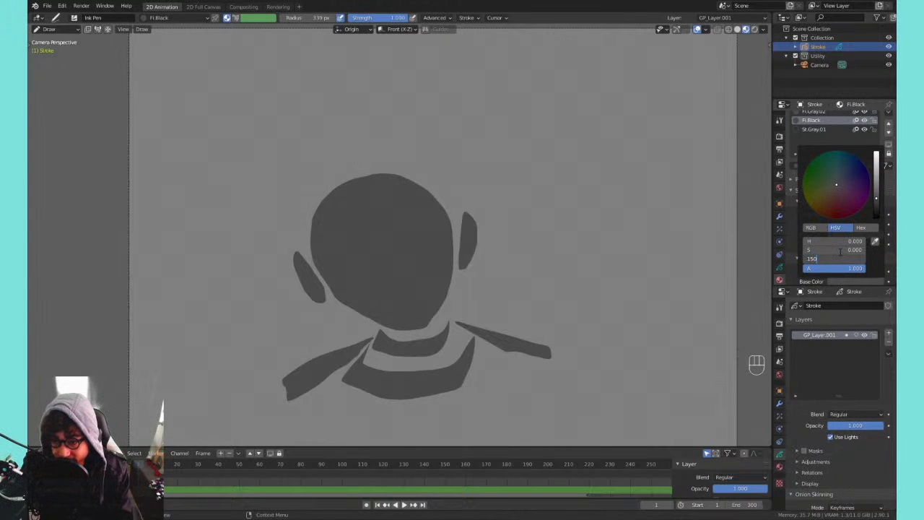
text(50)
key(Return)
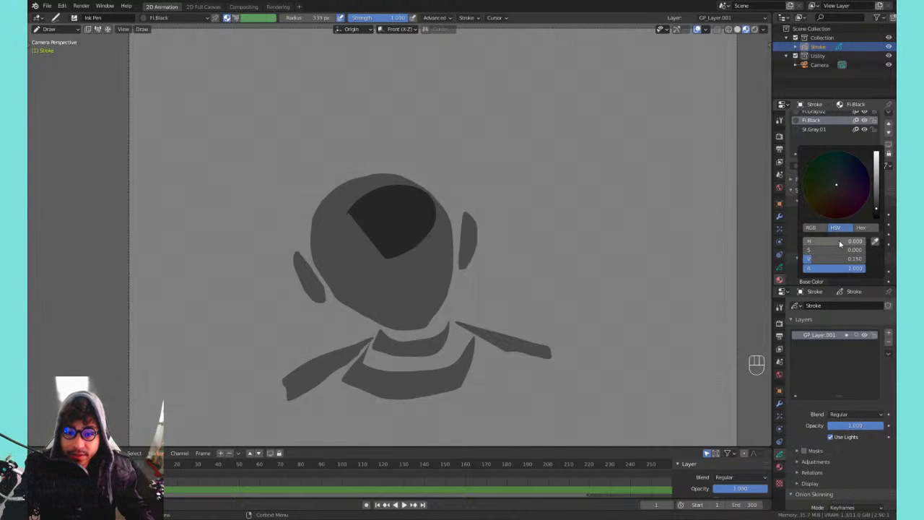
- Delete the leftover dark shape and the small stray stroke on the head in Edit Mode, and return to Draw mode
key(Tab)
click(385, 200)
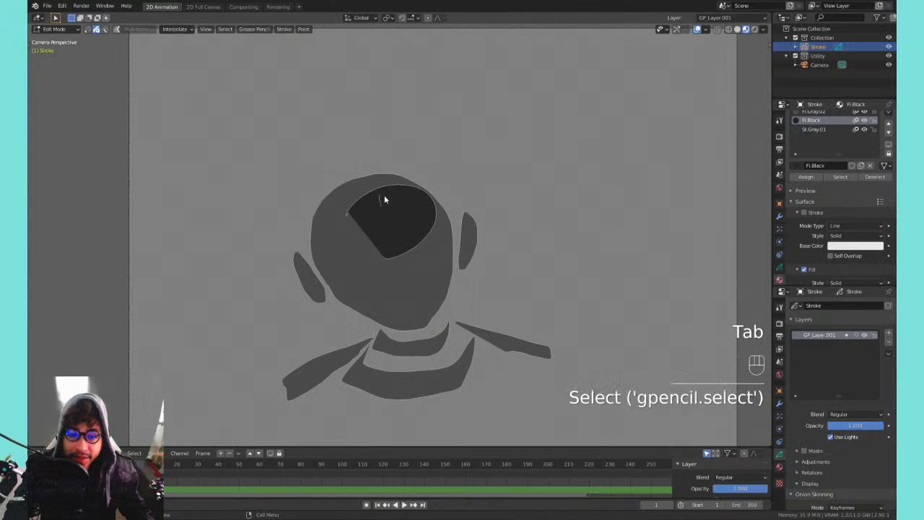
key(x)
click(384, 195)
click(383, 193)
key(x)
click(381, 194)
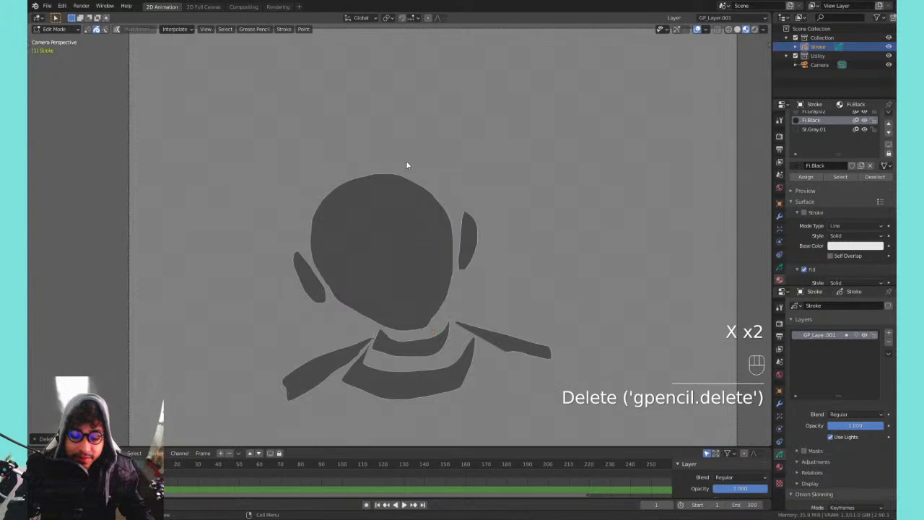
key(Tab)
- Draw two filled almond-shaped eyes on the face with the Fi.Black material, undoing the unwanted strokes
mouse_move(346, 248)
mouse_down()
mouse_move(337, 261)
mouse_move(372, 258)
mouse_move(364, 252)
mouse_move(338, 264)
mouse_up()
key(ctrl+z)
key(ctrl+z)
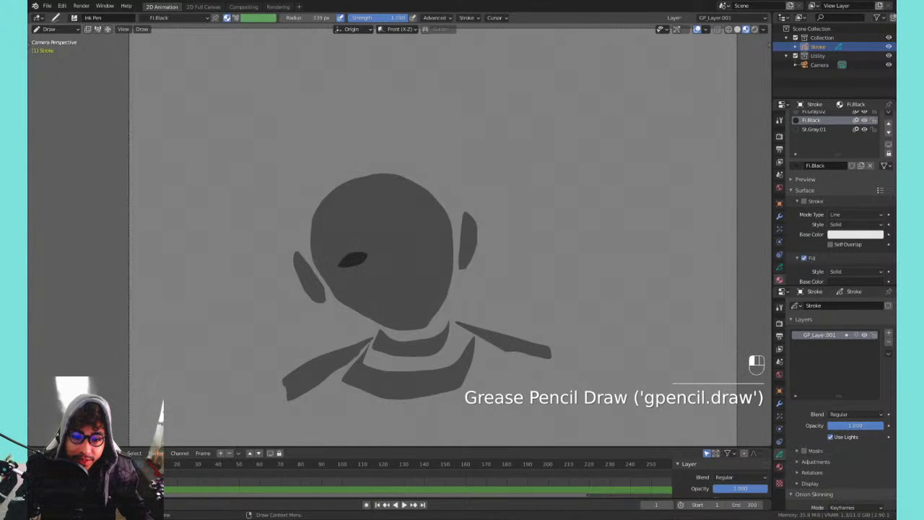
mouse_move(406, 246)
mouse_down()
mouse_move(430, 240)
mouse_move(408, 247)
mouse_up()
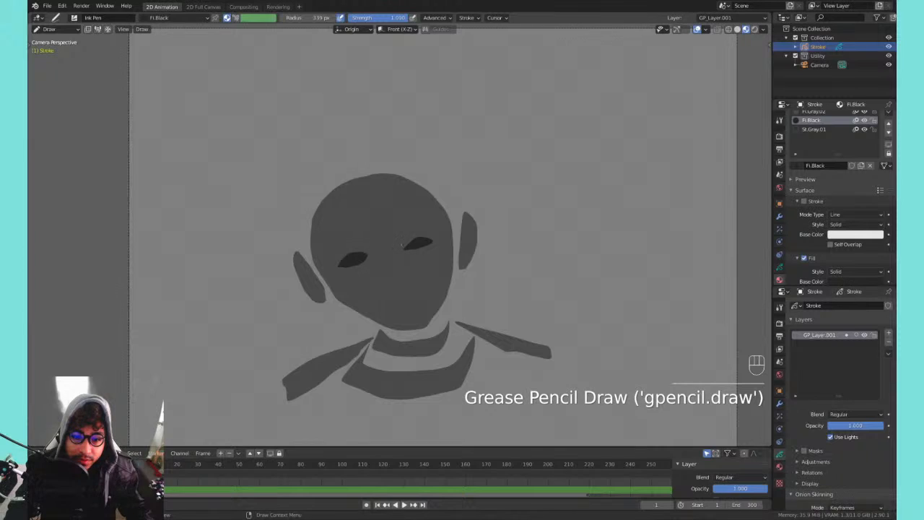
key(ctrl+z)
key(ctrl+z)
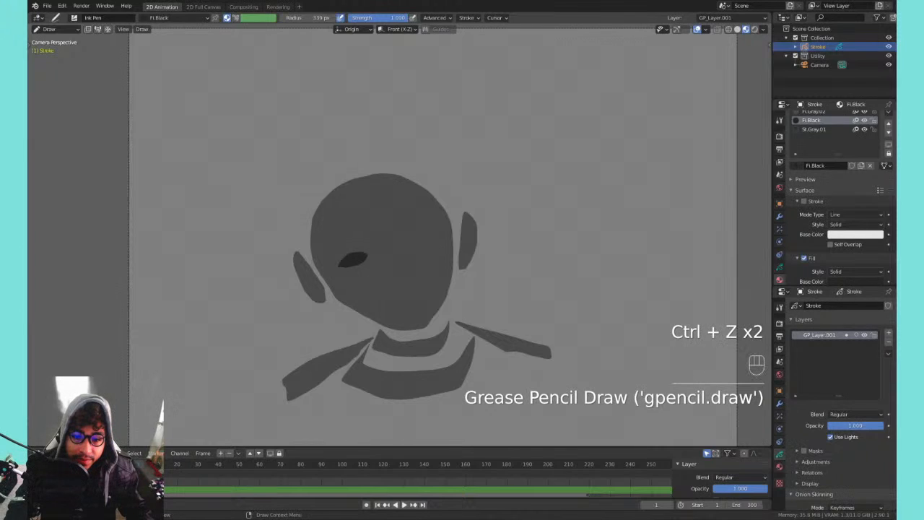
drag(408, 244, 430, 244)
key(ctrl+z)
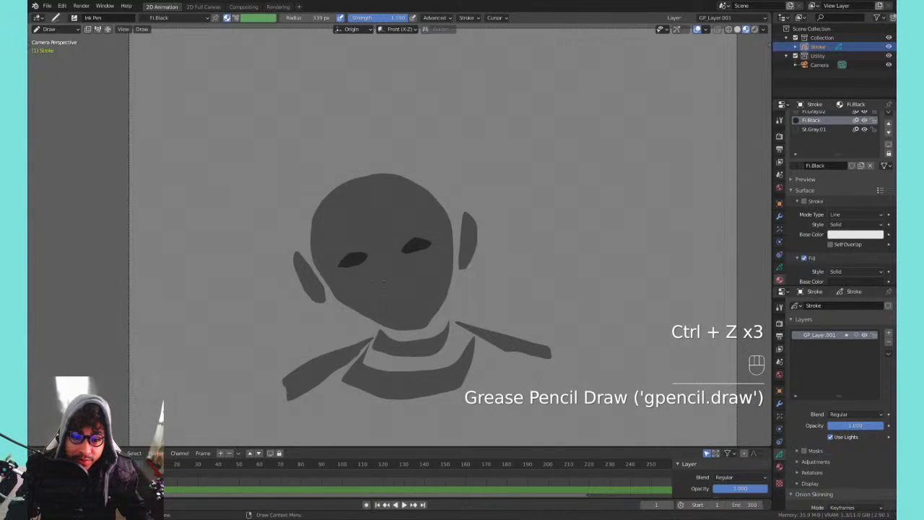
- Draw a small filled nose shape and filled upper and lower lip shapes below the eyes, undoing the rejected strokes
drag(384, 282, 403, 274)
key(ctrl+z)
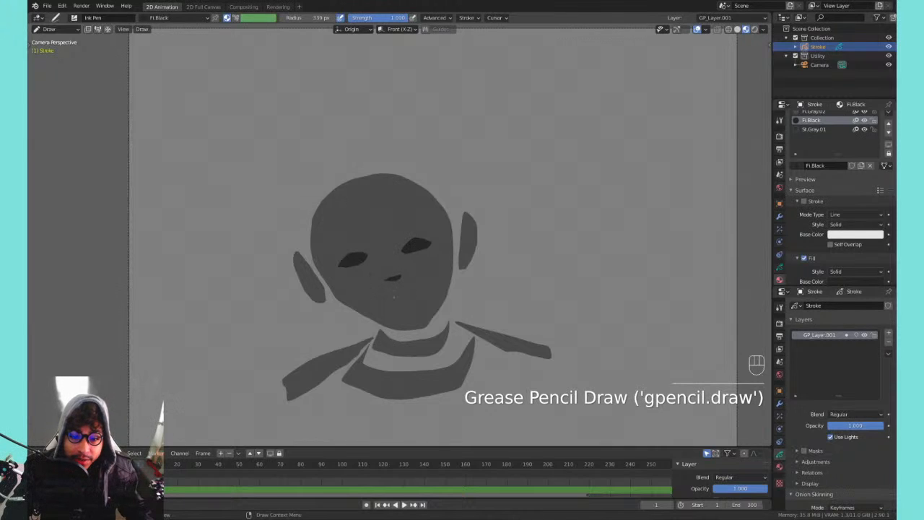
key(ctrl+z)
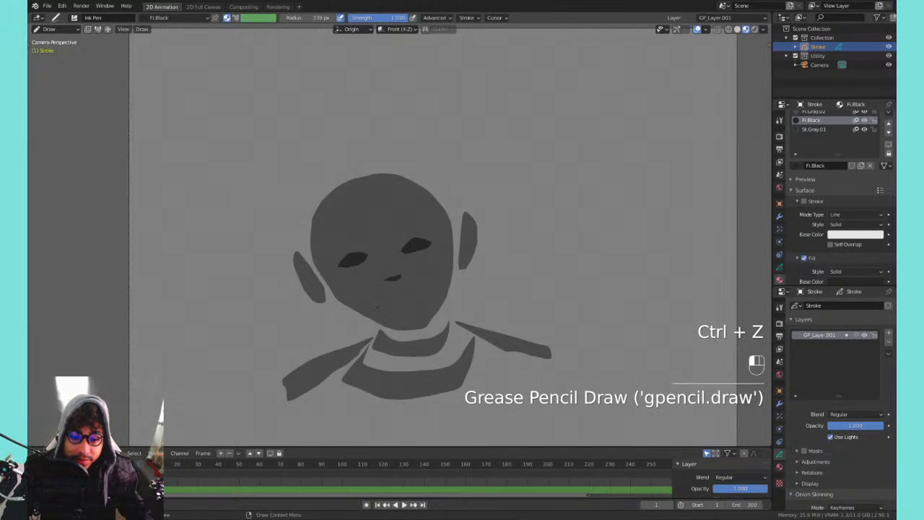
key(ctrl+z)
drag(376, 309, 432, 295)
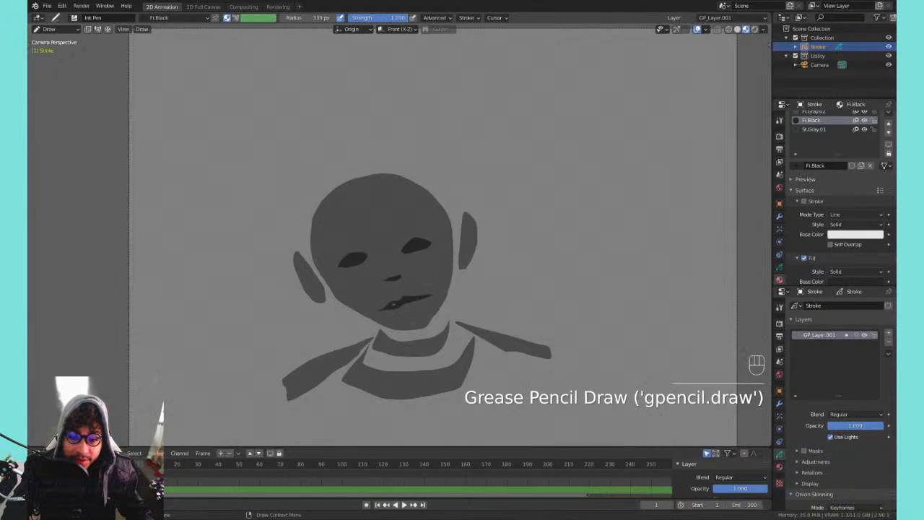
key(ctrl+z)
mouse_move(391, 302)
mouse_down()
mouse_move(435, 295)
mouse_move(388, 309)
mouse_move(426, 311)
mouse_move(400, 300)
mouse_up()
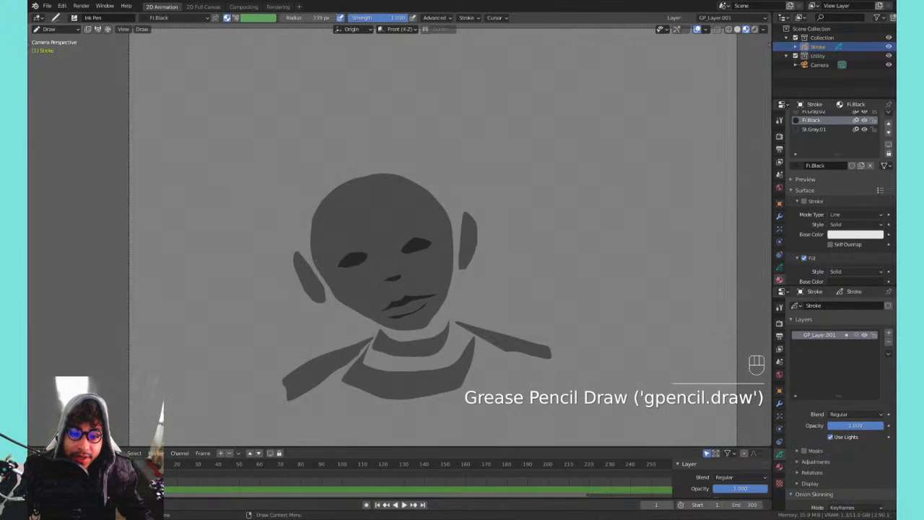
- Select both lip strokes in Edit Mode and move them slightly up toward the nose
scroll(365, 291, up, 4)
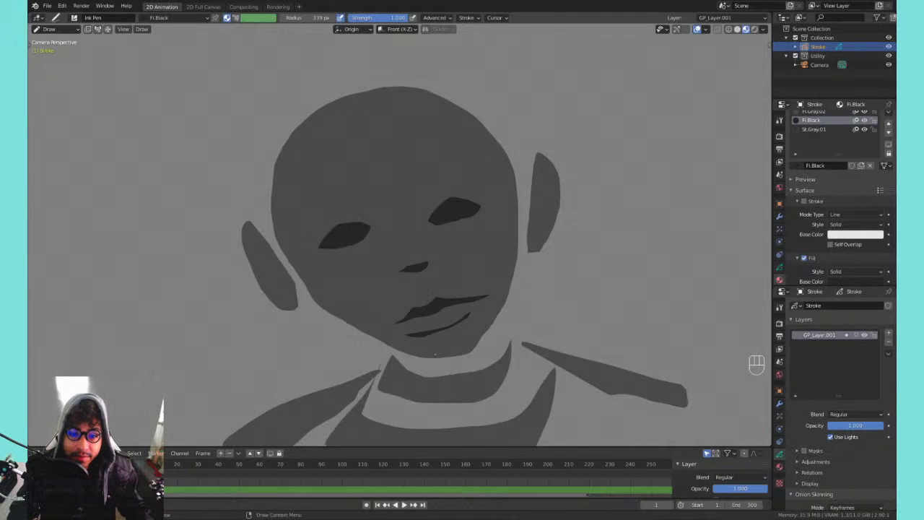
key(Tab)
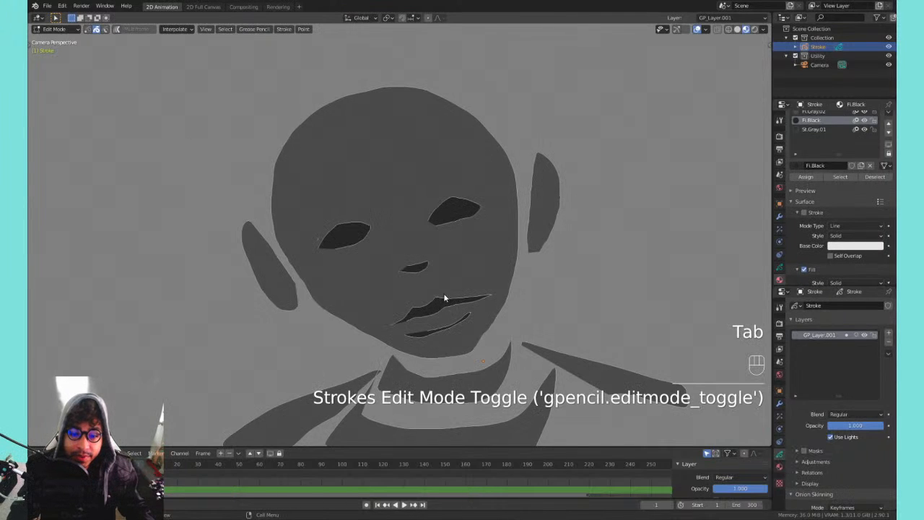
click(443, 302)
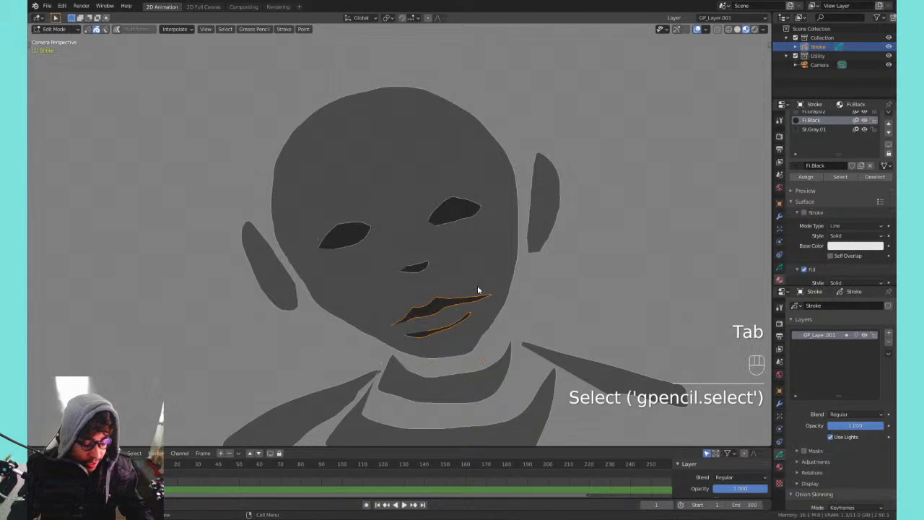
key(g)
click(485, 264)
key(Tab)
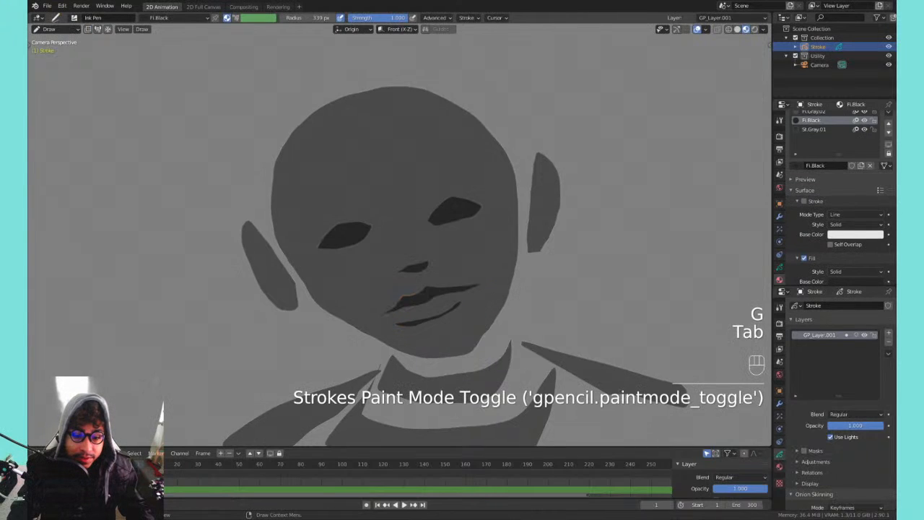
- Rotate the selected lip strokes slightly and scale them down a little
key(Tab)
key(r)
click(511, 257)
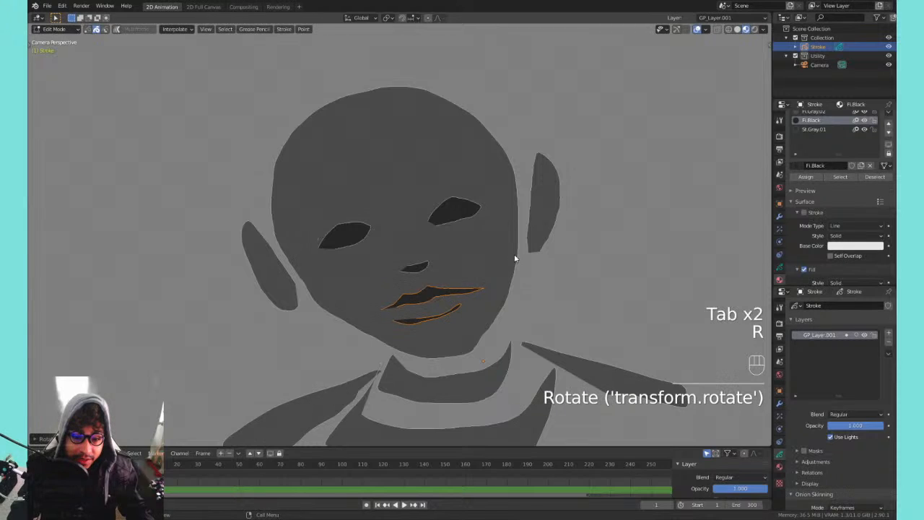
key(s)
click(507, 260)
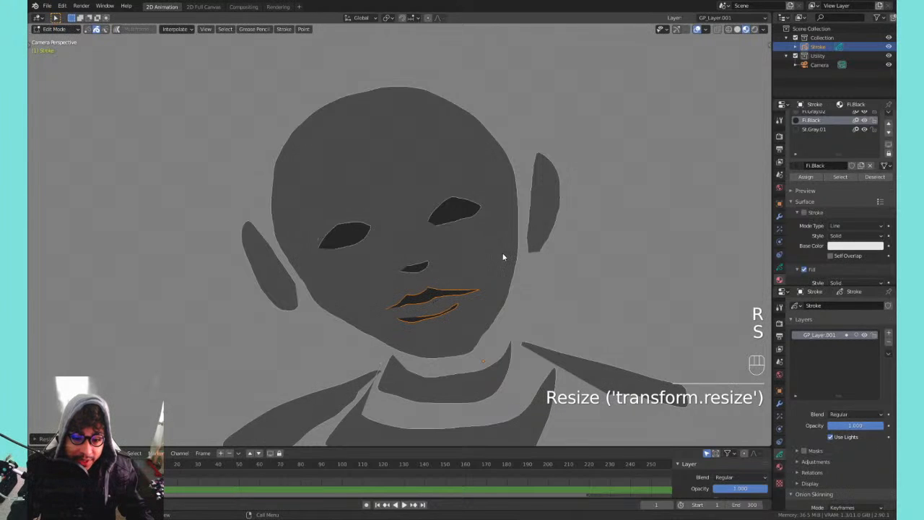
- Try flipping and narrowing the lips along the global X axis, and rotate them to follow the head's tilt
key(s)
key(x)
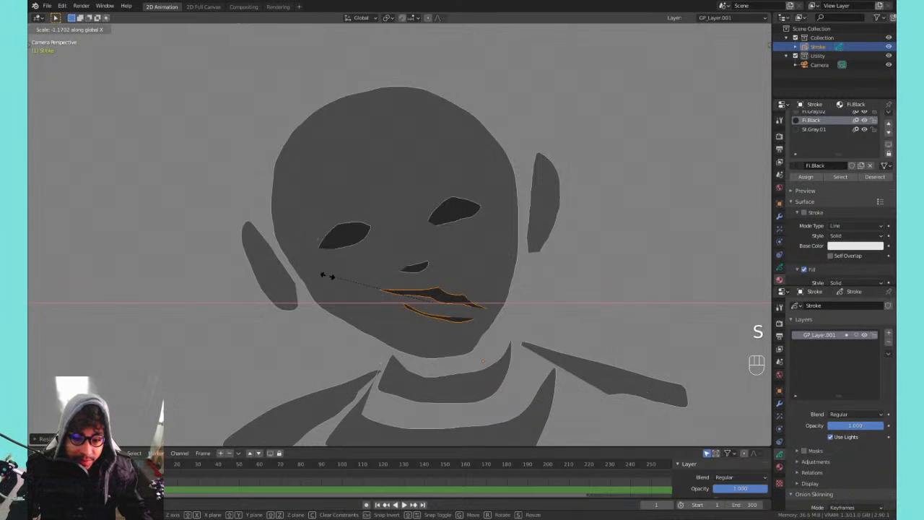
click(363, 282)
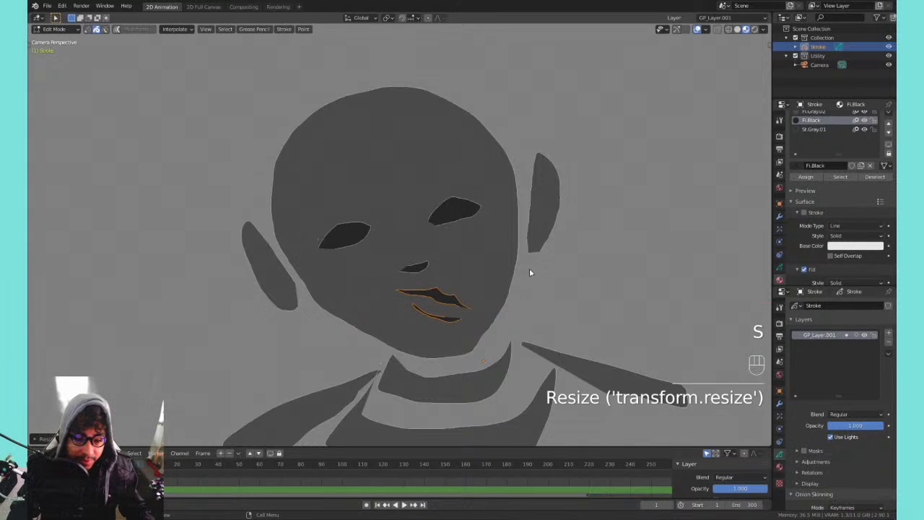
key(r)
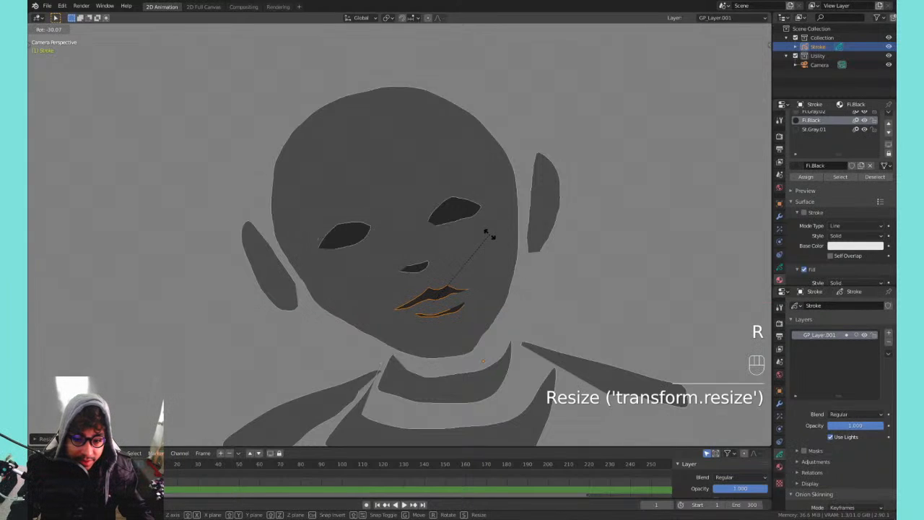
click(485, 233)
key(Tab)
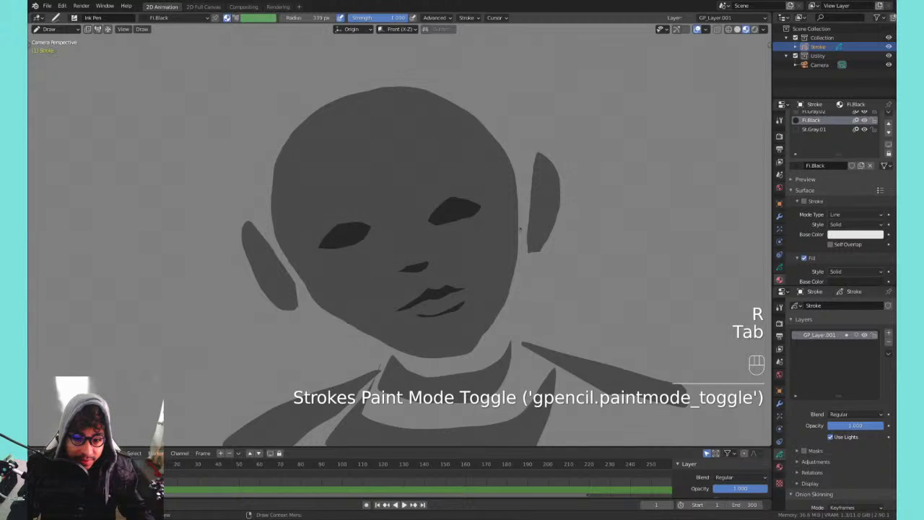
- Undo the X-axis flip and the following rotation of the lips in Edit Mode
key(Tab)
key(ctrl+z)
key(ctrl+z)
key(ctrl+z)
key(ctrl+z)
key(ctrl+z)
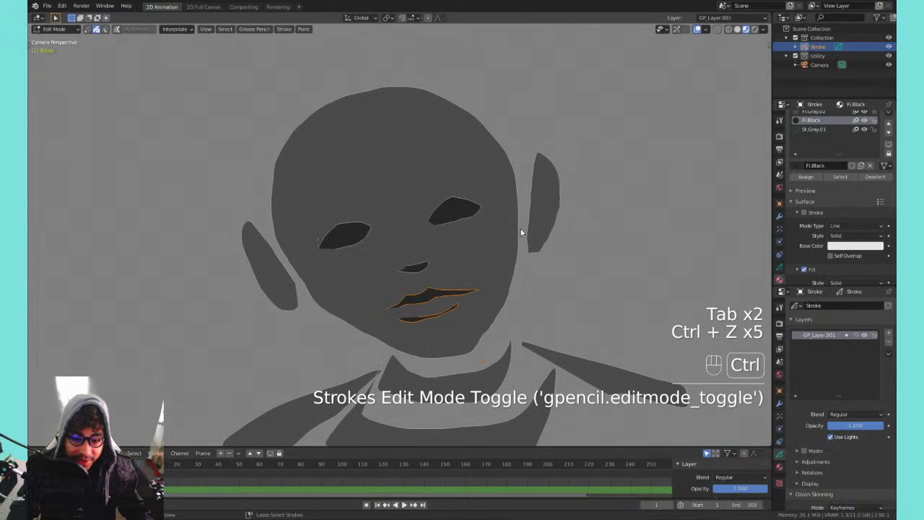
- Nudge the selected lip strokes slightly sideways, rotate them a little, and return to Draw Mode
key(Tab)
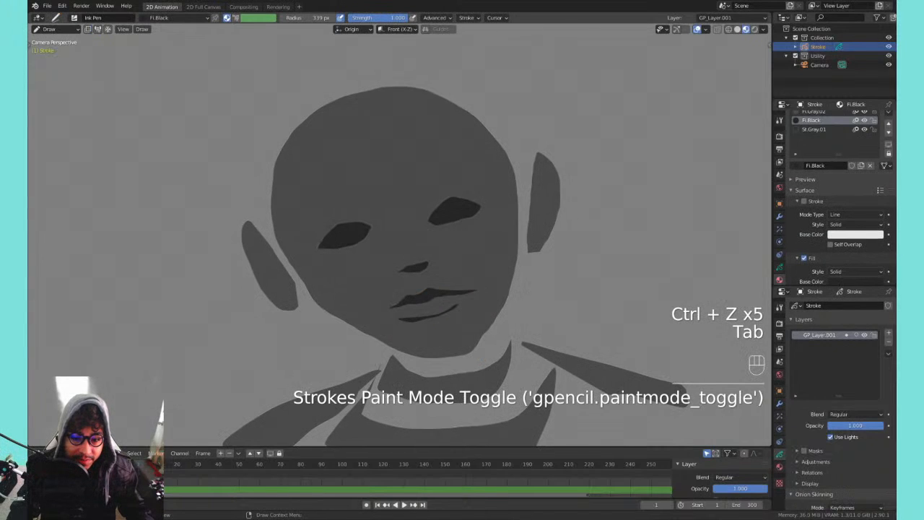
key(Tab)
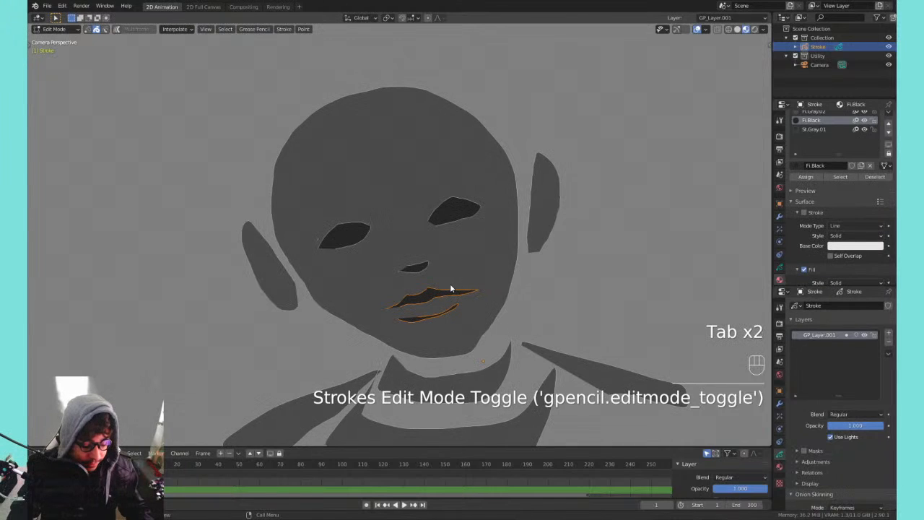
key(g)
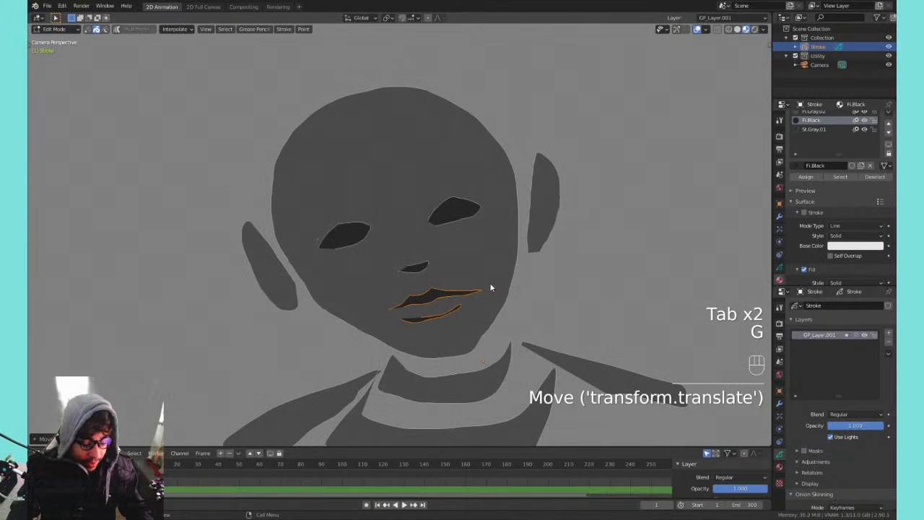
right_click(491, 287)
key(Tab)
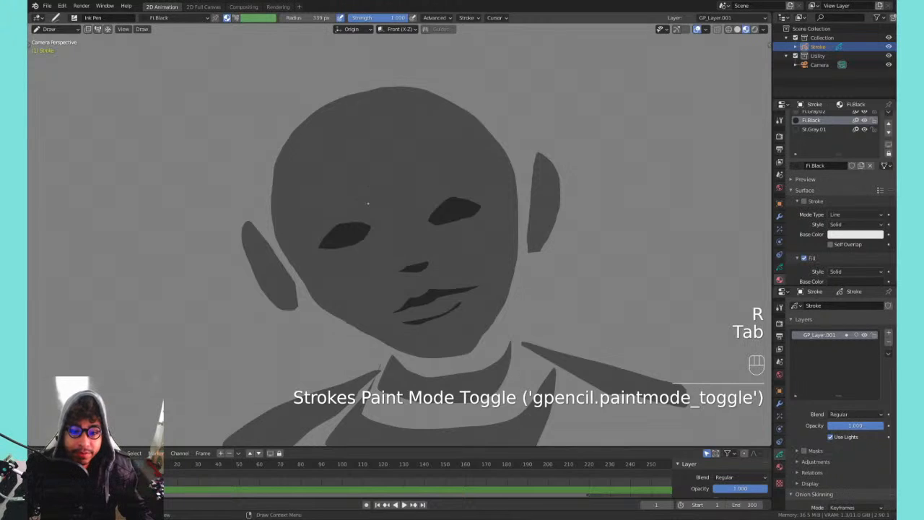
- Try several curved Fi.Black lapel shapes from the neck down both sides of the chest, and undo them
shift+middle_drag(380, 275, 430, 188)
shift+middle_drag(433, 234, 425, 241)
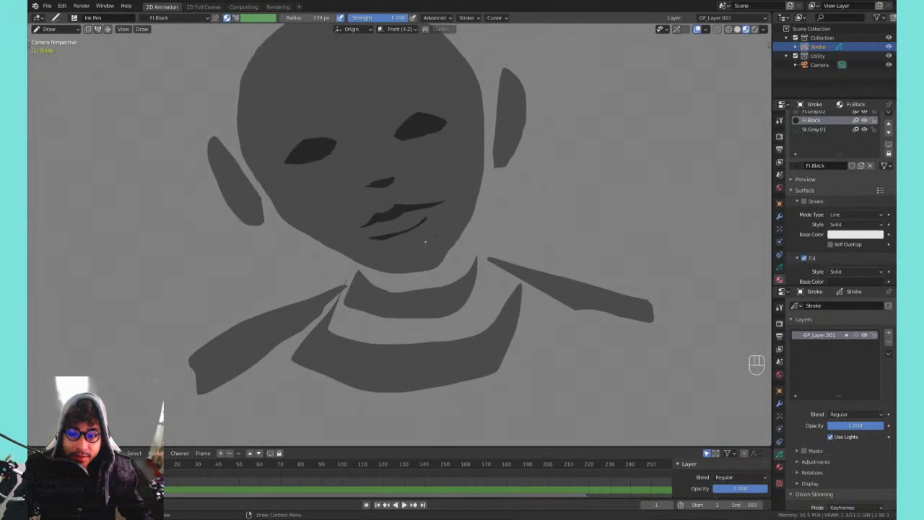
mouse_move(472, 232)
mouse_down()
mouse_move(466, 365)
mouse_move(431, 422)
mouse_up()
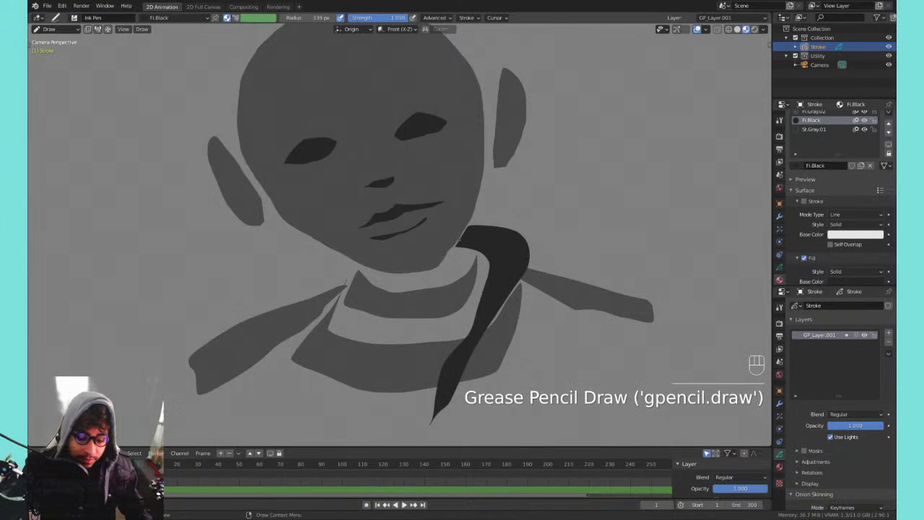
scroll(459, 239, down, 3)
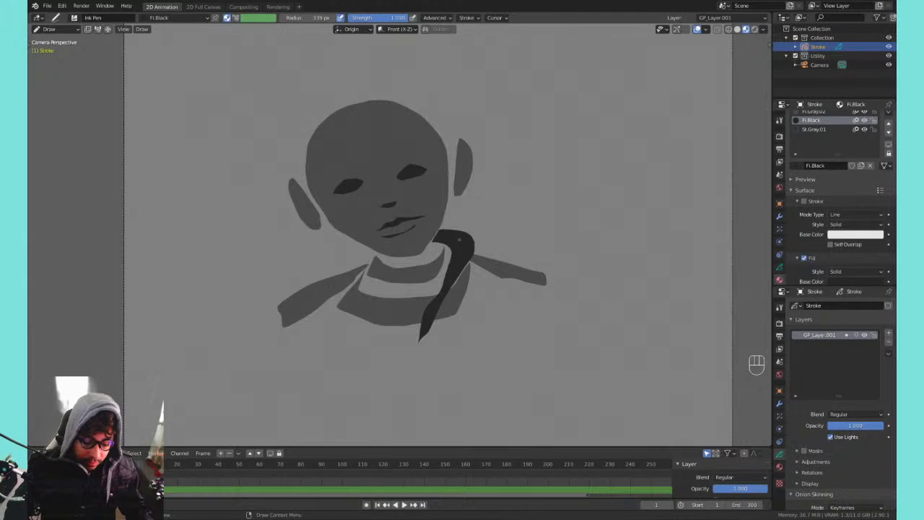
key(ctrl+z)
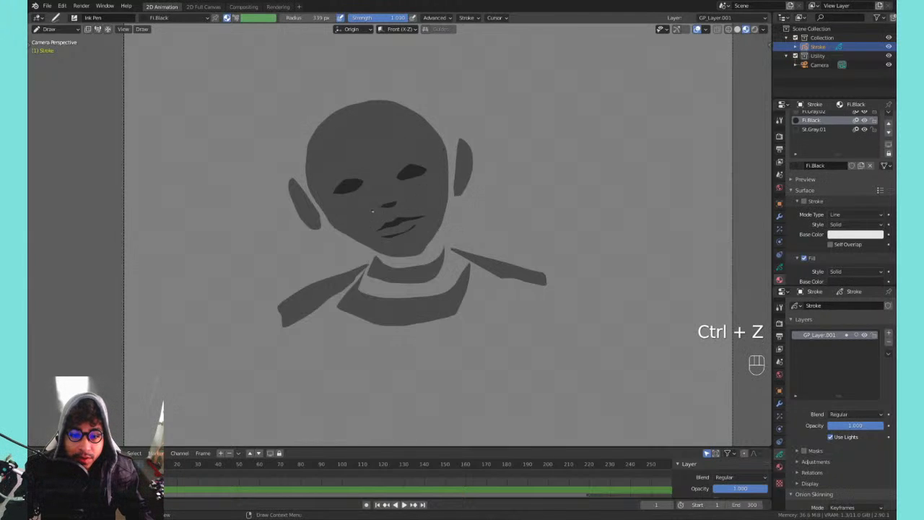
mouse_move(357, 249)
mouse_down()
mouse_move(333, 292)
mouse_move(380, 364)
mouse_up()
key(ctrl+z)
mouse_move(351, 245)
mouse_down()
mouse_move(369, 348)
mouse_move(389, 359)
mouse_move(337, 312)
mouse_move(348, 246)
mouse_up()
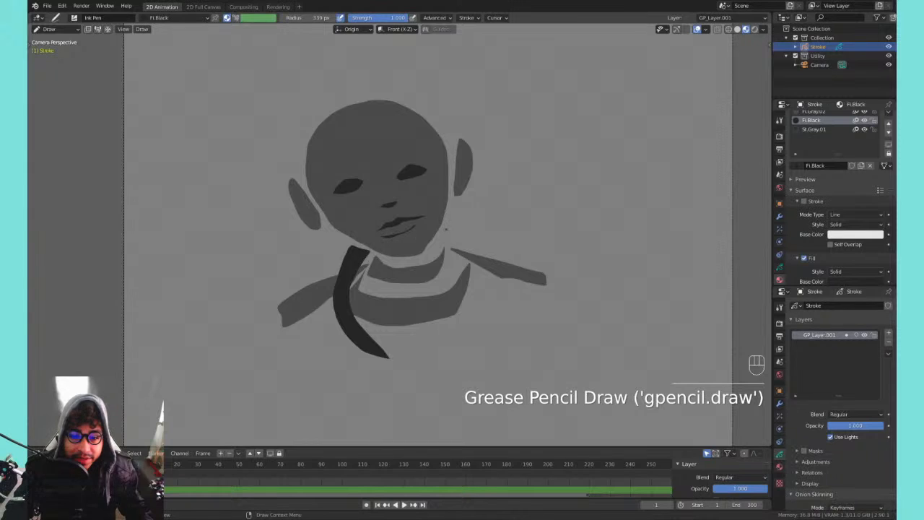
mouse_move(446, 225)
mouse_down()
mouse_move(451, 335)
mouse_move(473, 303)
mouse_move(444, 225)
mouse_move(457, 299)
mouse_move(470, 296)
mouse_move(446, 226)
mouse_up()
key(ctrl+z)
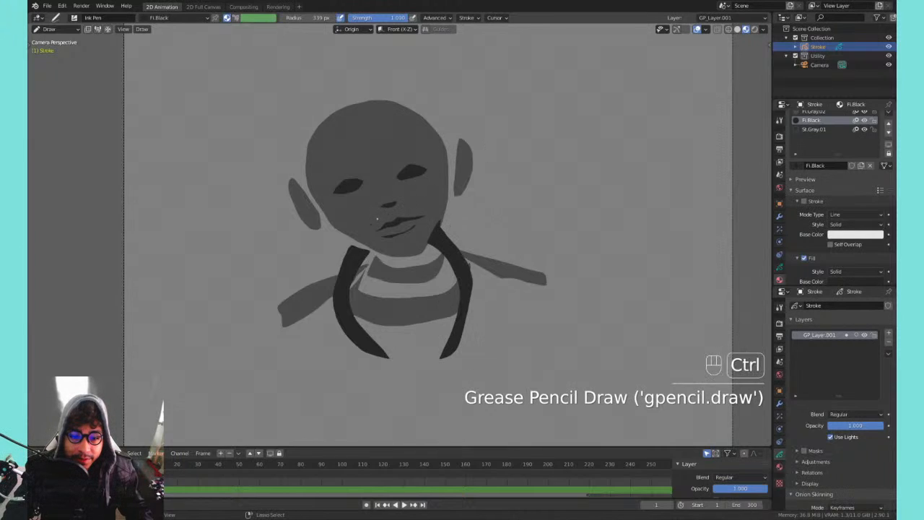
key(ctrl+z)
key(ctrl+z)
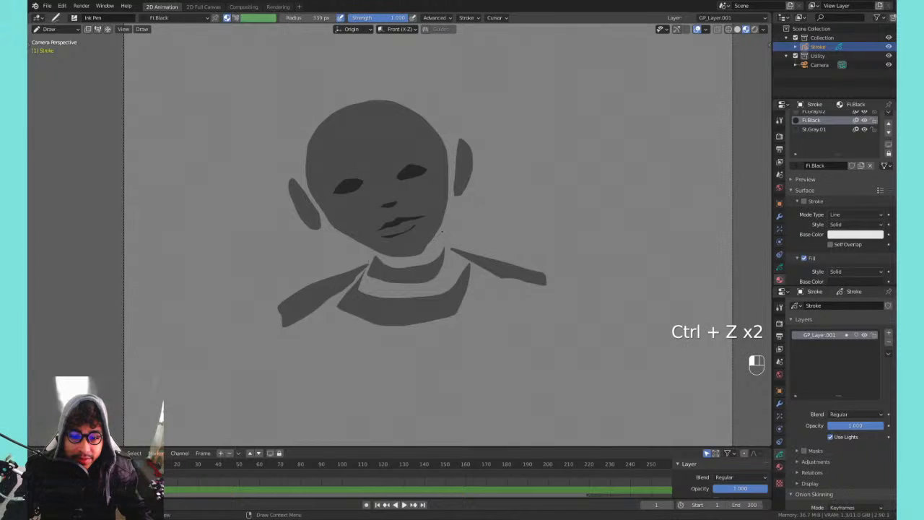
- Draw two thin, tapering Fi.Black lapels curving from beside the jaw down both sides of the chest
mouse_move(448, 230)
mouse_down()
mouse_move(443, 278)
mouse_move(460, 343)
mouse_move(468, 275)
mouse_move(437, 231)
mouse_up()
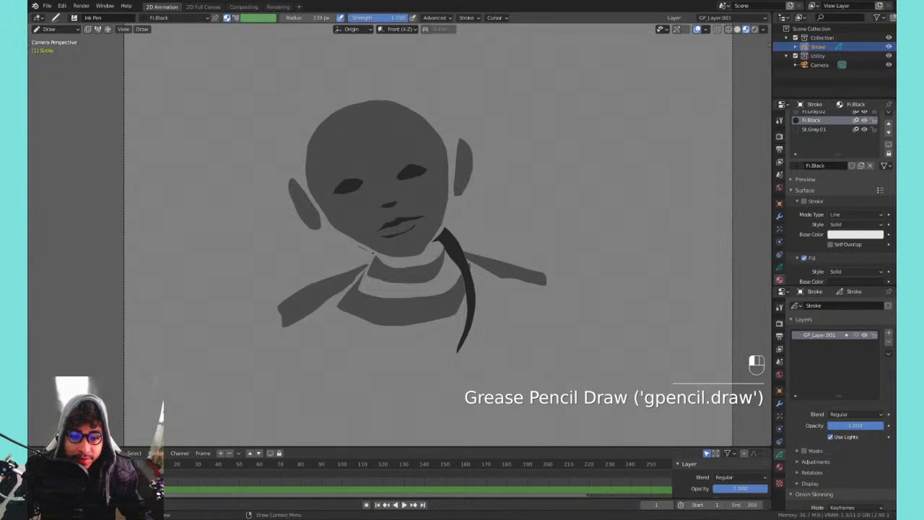
mouse_move(355, 246)
mouse_down()
mouse_move(365, 325)
mouse_move(384, 363)
mouse_move(344, 260)
mouse_move(348, 246)
mouse_move(361, 261)
mouse_move(377, 368)
mouse_move(347, 248)
mouse_up()
key(ctrl+z)
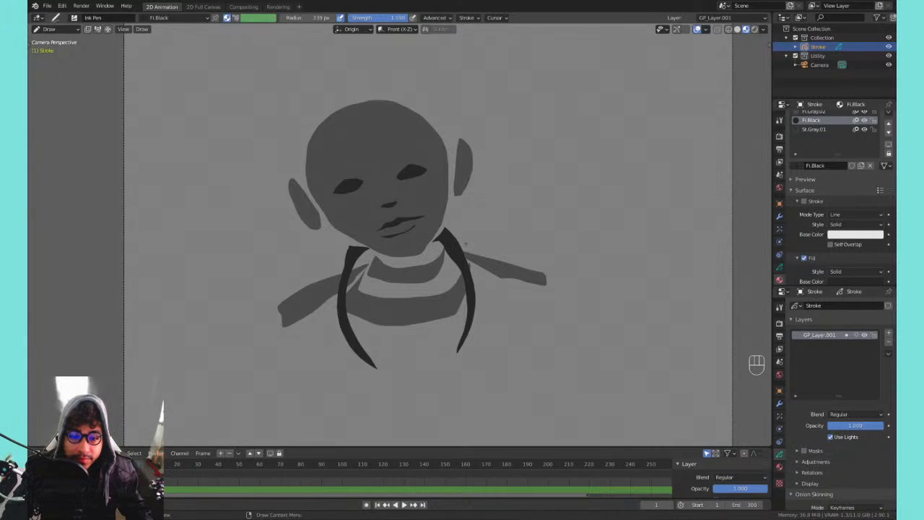
mouse_move(462, 246)
mouse_down()
mouse_move(578, 305)
mouse_move(480, 253)
mouse_move(553, 273)
mouse_move(552, 294)
mouse_up()
key(ctrl+z)
key(ctrl+z)
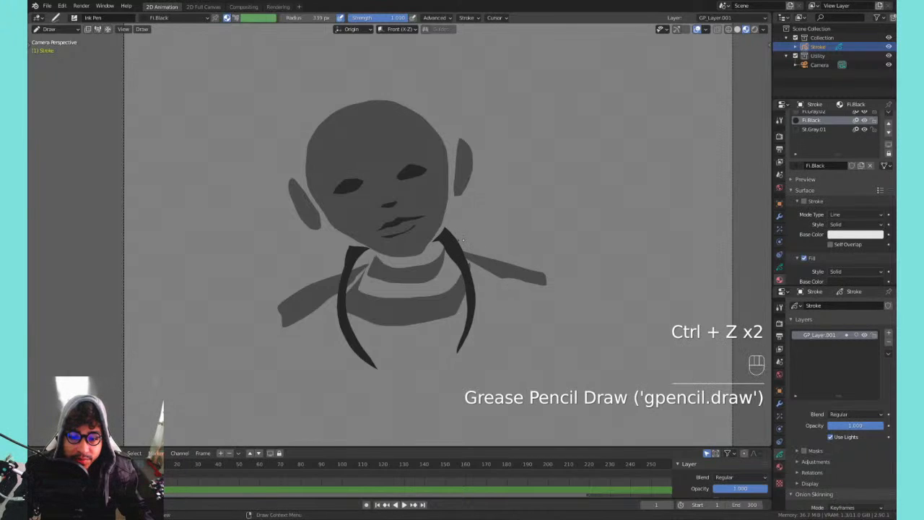
- Draw the black jacket shoulders over both gray shoulder shapes, extending outward from the lapels
mouse_move(462, 246)
mouse_down()
mouse_move(545, 267)
mouse_move(571, 295)
mouse_move(557, 303)
mouse_move(476, 283)
mouse_up()
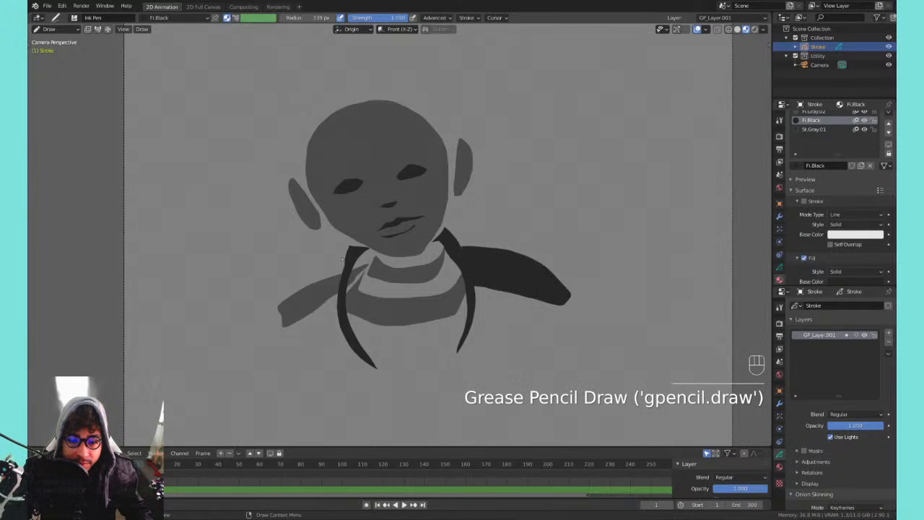
mouse_move(325, 264)
mouse_down()
mouse_move(274, 346)
mouse_move(345, 258)
mouse_up()
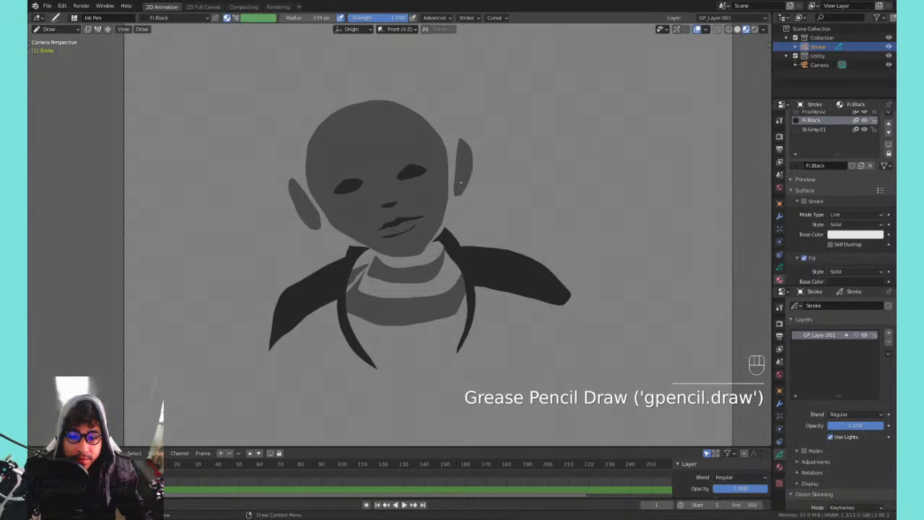
- Try to draw a raised black collar beside the neck and undo the attempts
mouse_move(467, 249)
mouse_down()
mouse_move(462, 225)
mouse_move(440, 215)
mouse_move(447, 225)
mouse_move(459, 212)
mouse_move(479, 233)
mouse_move(467, 245)
mouse_up()
key(ctrl+z)
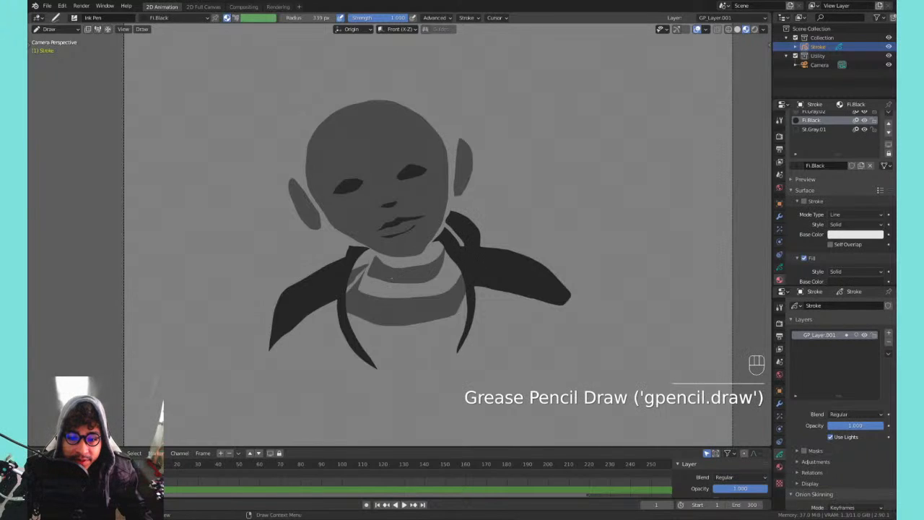
key(ctrl+z)
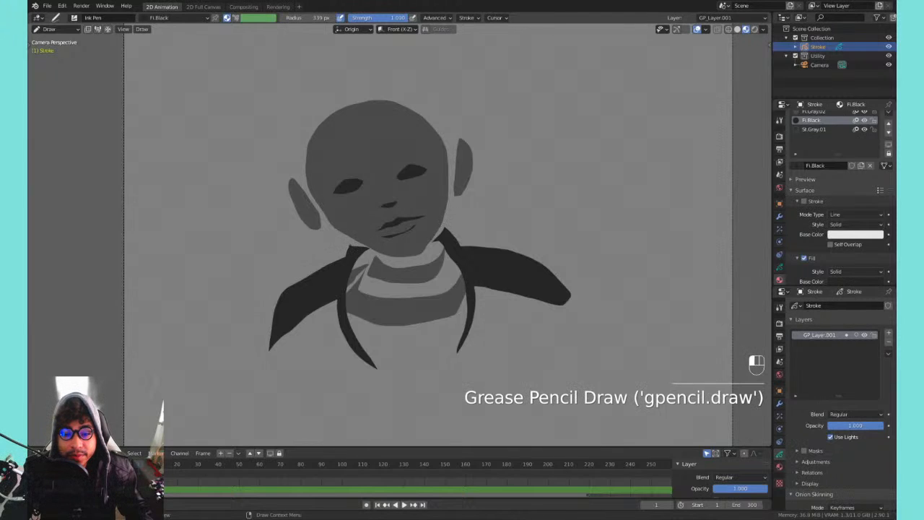
key(ctrl+z)
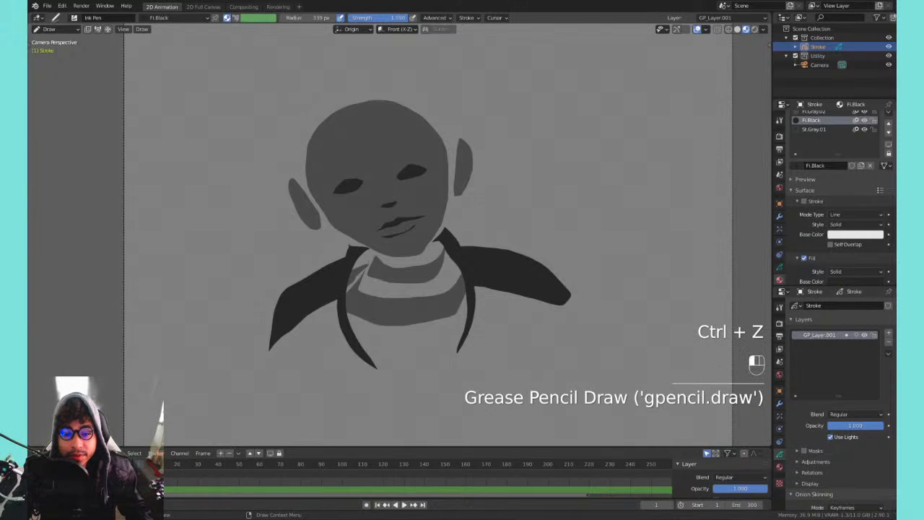
key(ctrl+z)
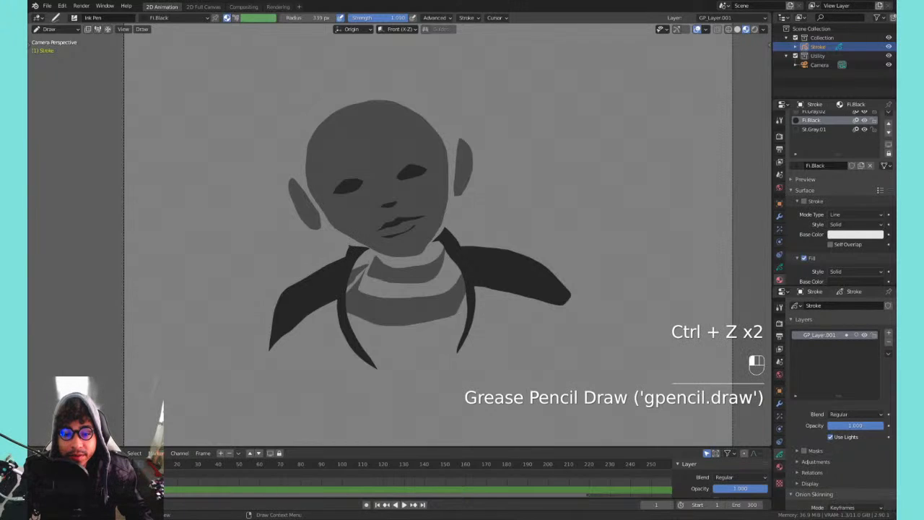
- Add small black collar pieces on both sides of the neck, and draw the two jacket front panels below the shoulders
drag(365, 245, 353, 244)
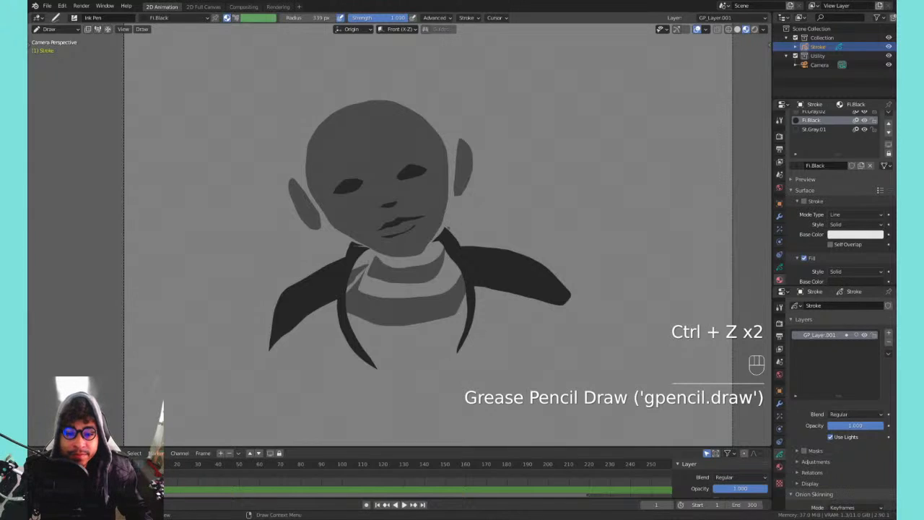
drag(445, 224, 442, 226)
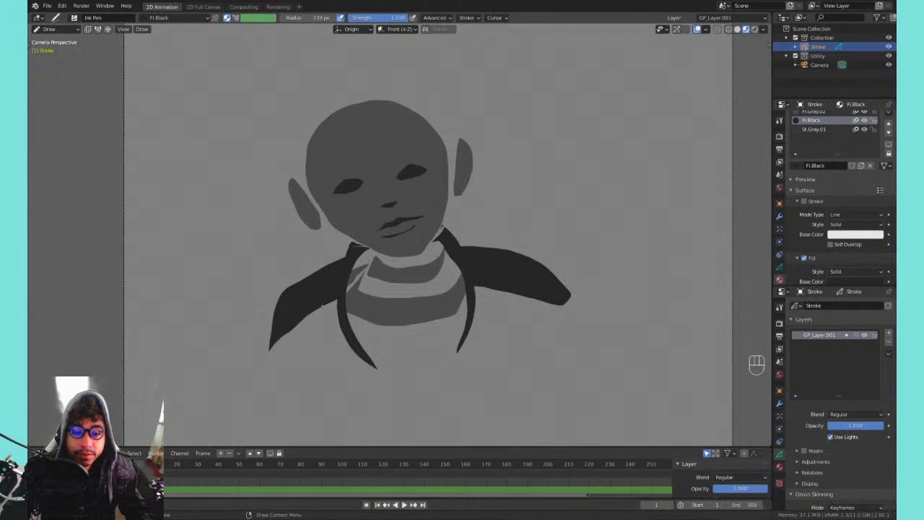
mouse_move(337, 313)
mouse_down()
mouse_move(285, 357)
mouse_move(338, 387)
mouse_move(359, 339)
mouse_move(364, 359)
mouse_up()
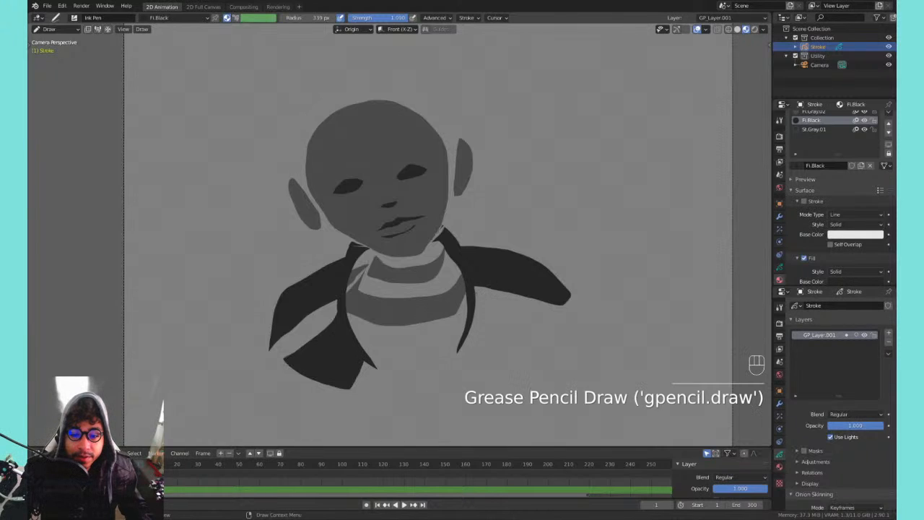
mouse_move(462, 355)
mouse_down()
mouse_move(509, 378)
mouse_move(554, 317)
mouse_move(480, 292)
mouse_up()
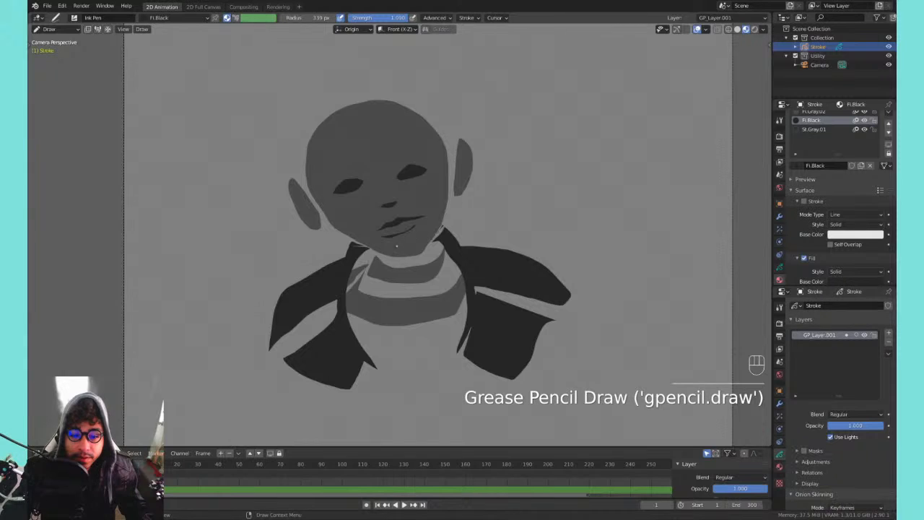
- Delete the gray chest band and the gray neck band in Edit Mode
shift+middle_drag(390, 256, 425, 232)
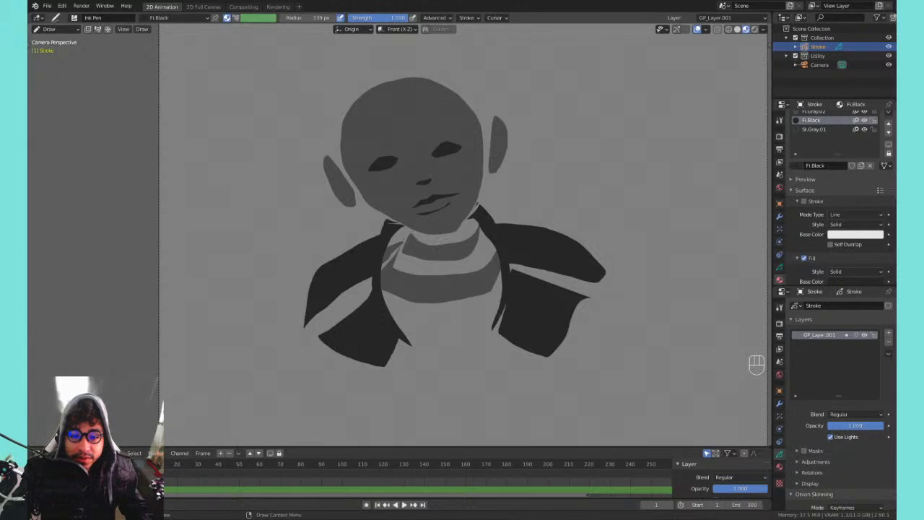
shift+middle_drag(425, 232, 364, 262)
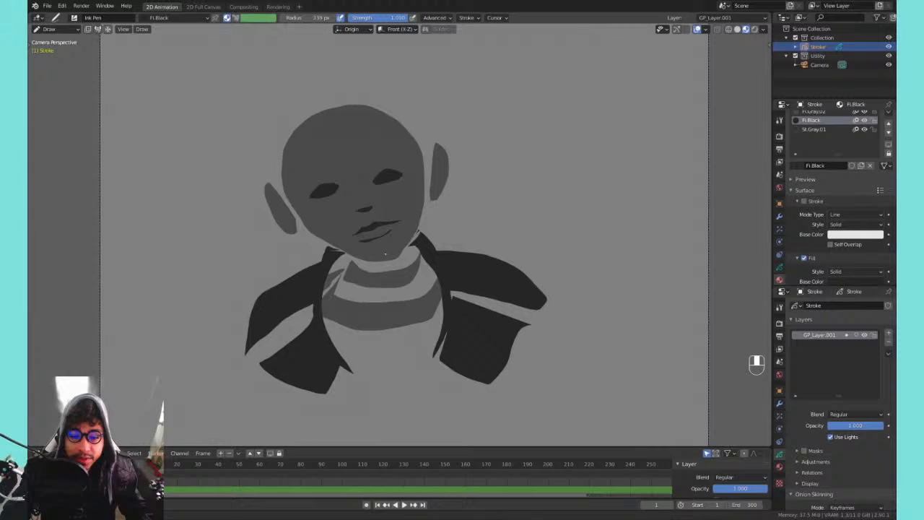
middle_drag(386, 254, 388, 251)
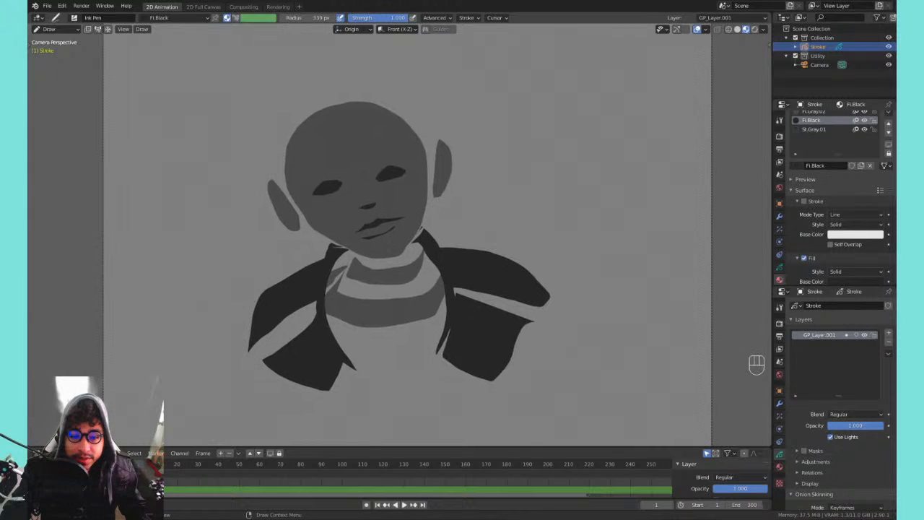
key(Tab)
click(363, 298)
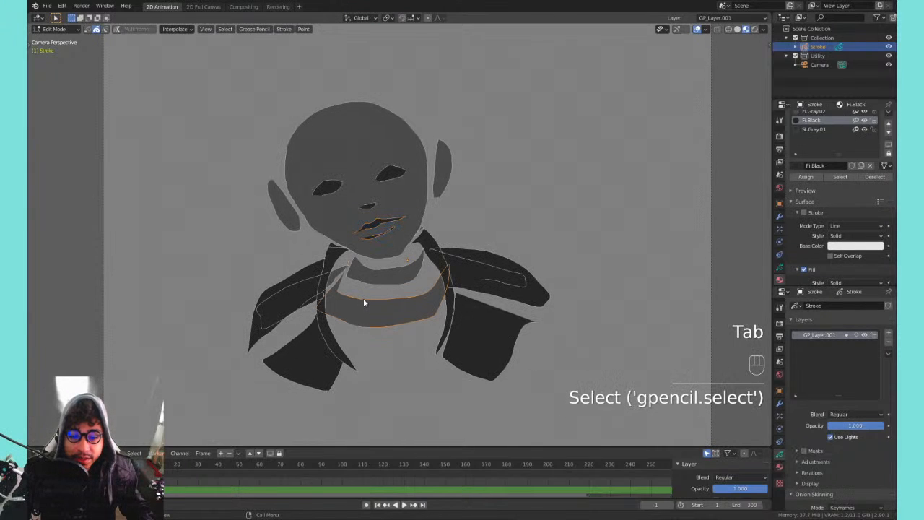
key(x)
click(366, 297)
click(371, 283)
key(x)
click(370, 282)
- Delete the two gray shoulder strokes beneath the black jacket and return to Draw Mode
click(346, 272)
key(x)
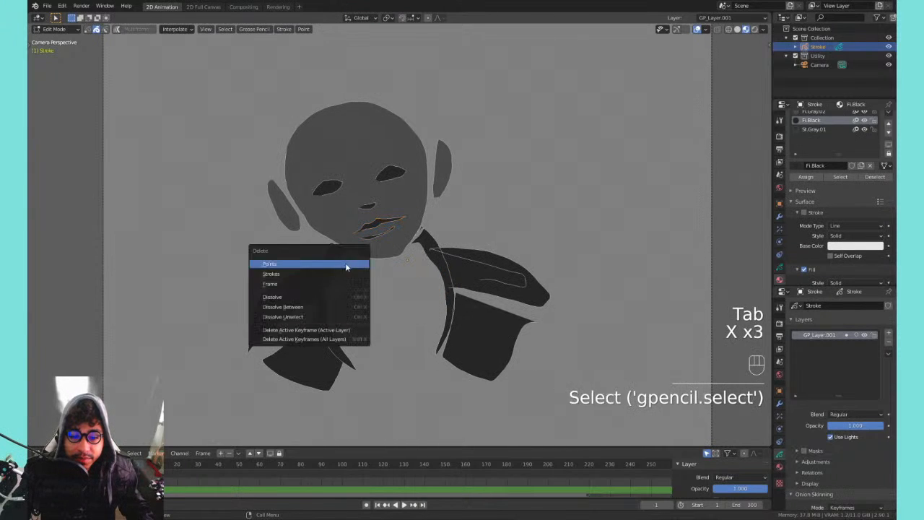
click(346, 267)
click(458, 254)
key(x)
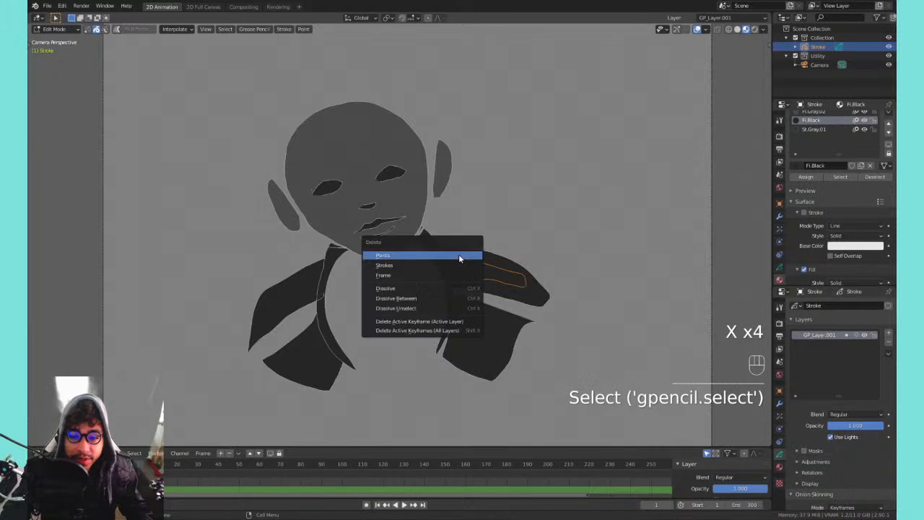
click(458, 253)
middle_drag(490, 220, 454, 233)
key(Tab)
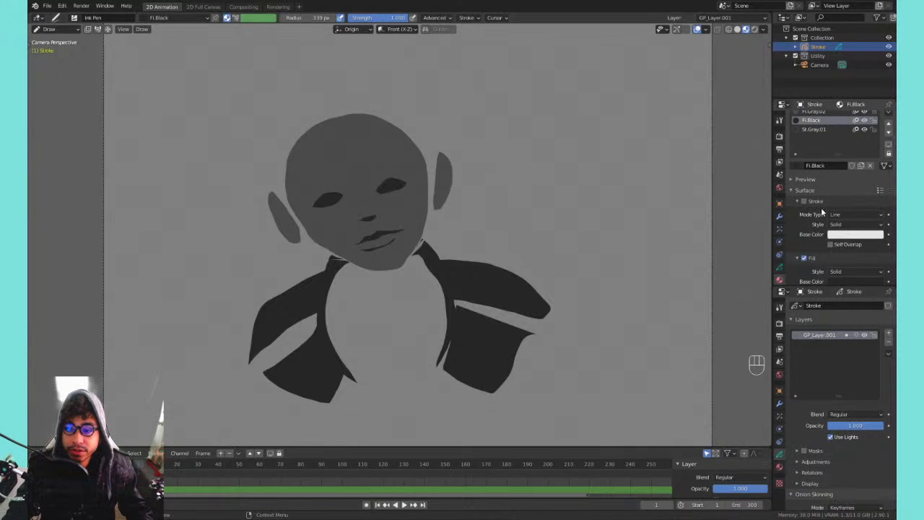
- Make Fi.Gray.01 the active material and turn on Draw Strokes on Back
scroll(820, 207, up, 2)
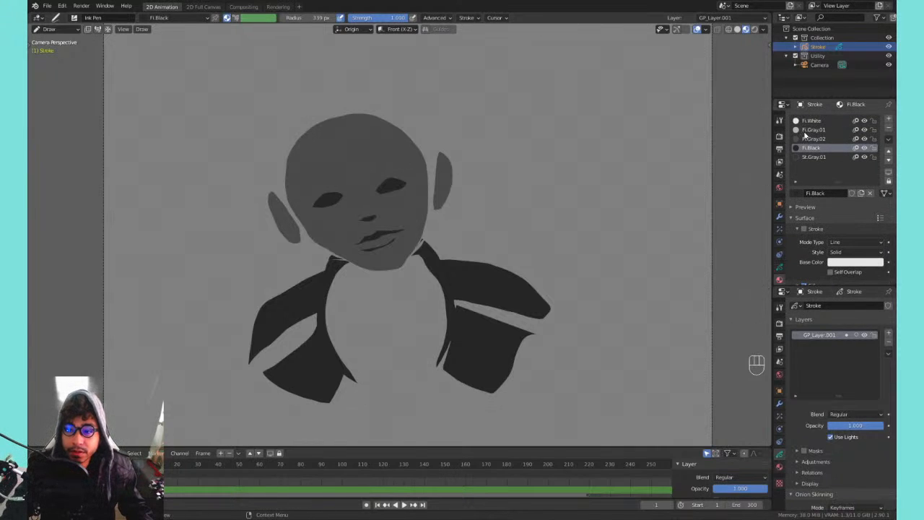
click(808, 130)
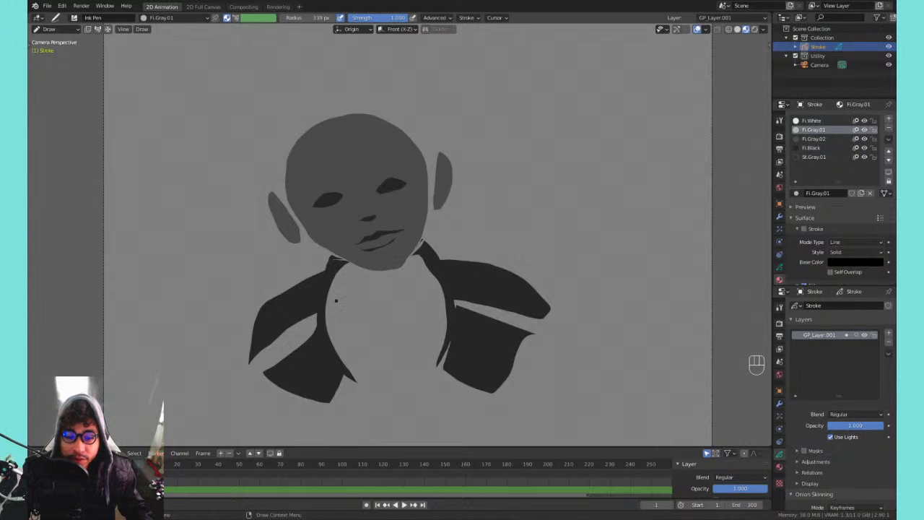
key(q)
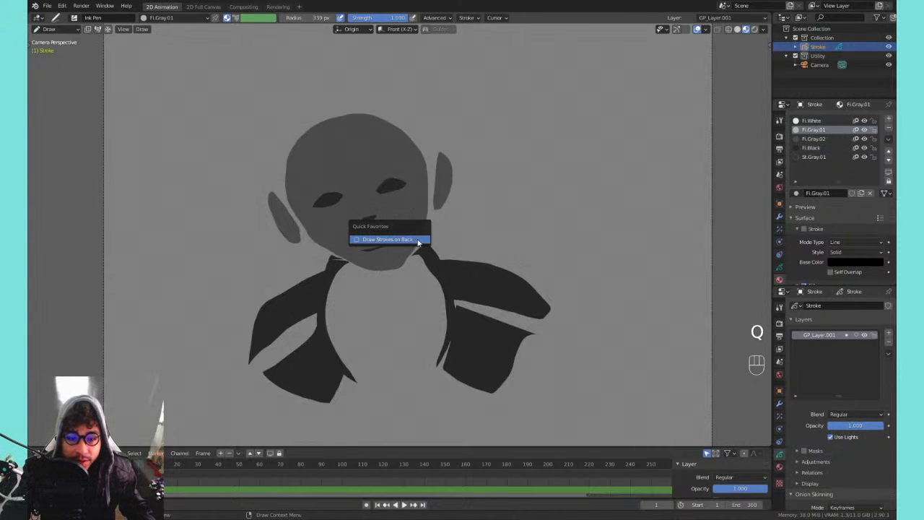
click(413, 245)
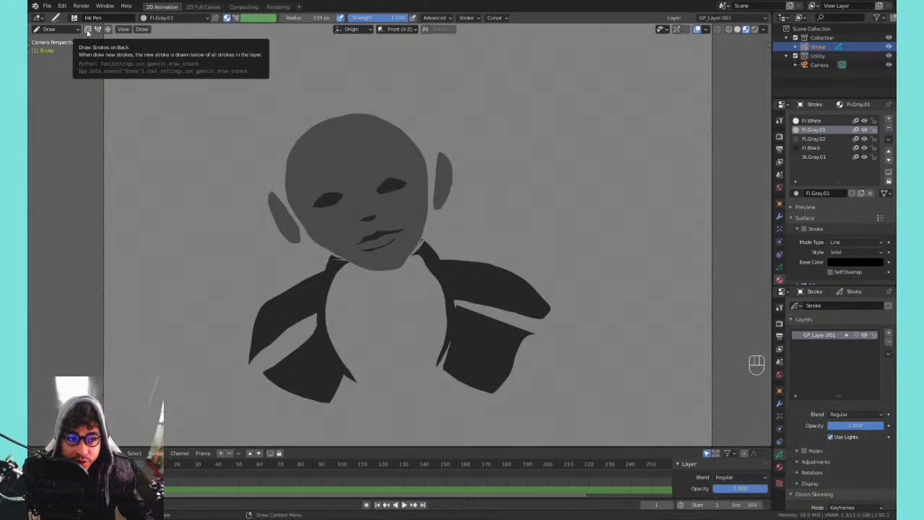
- Toggle Draw Strokes on Back, leaving it enabled for new strokes
click(87, 29)
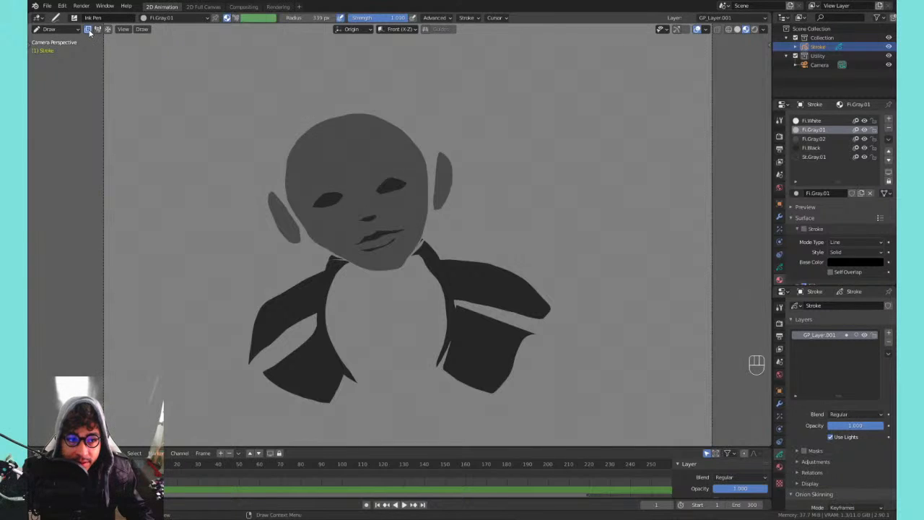
click(88, 30)
key(q)
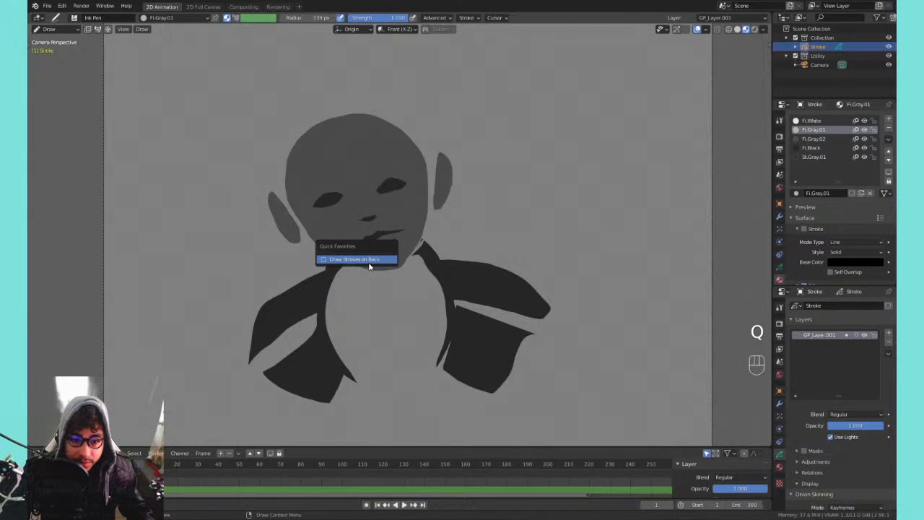
click(369, 264)
- Try to draw a light gray Fi.Gray.01 shirt shape between the jacket fronts, undoing each attempt
mouse_move(350, 376)
mouse_down()
mouse_move(332, 336)
mouse_move(334, 283)
mouse_move(351, 370)
mouse_move(425, 283)
mouse_move(447, 305)
mouse_move(436, 374)
mouse_up()
key(ctrl+z)
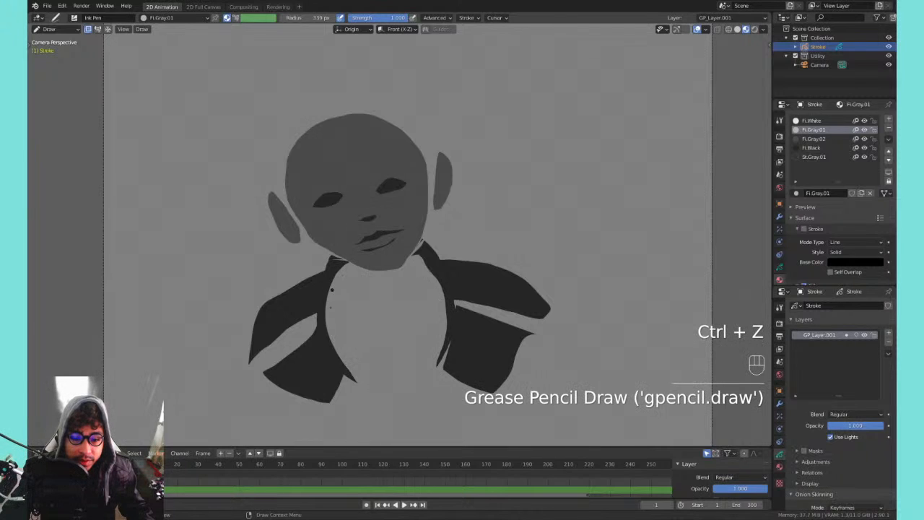
mouse_move(348, 378)
mouse_down()
mouse_move(321, 339)
mouse_move(325, 288)
mouse_move(381, 278)
mouse_up()
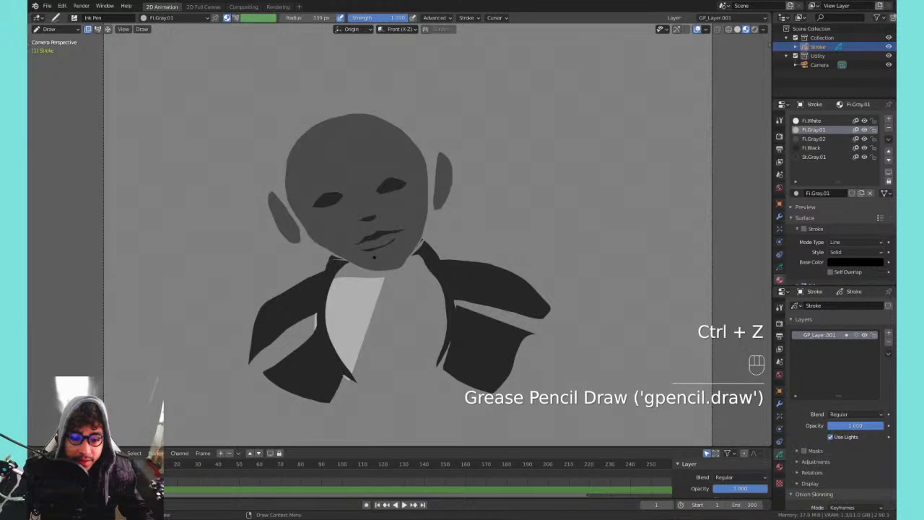
key(ctrl+z)
mouse_move(323, 286)
mouse_down()
mouse_move(336, 361)
mouse_move(350, 378)
mouse_up()
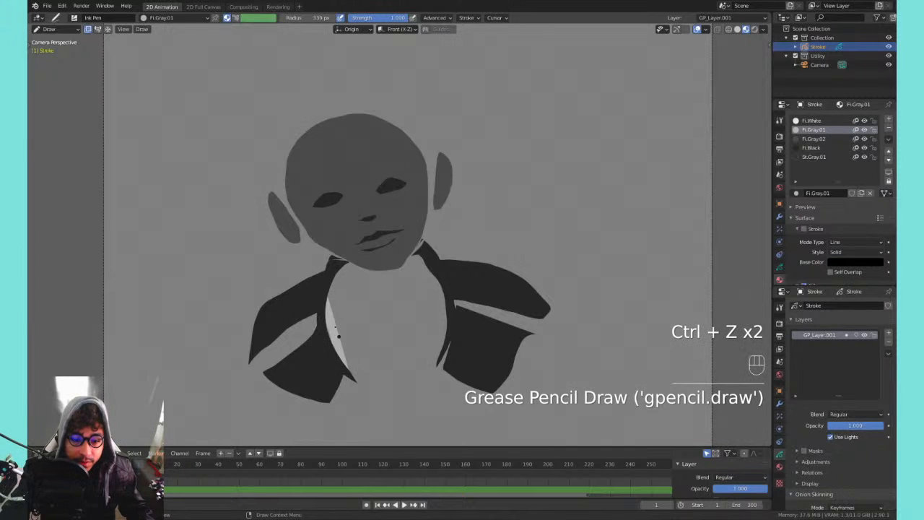
key(ctrl+z)
- Draw light gray Fi.Gray.01 bands behind the jacket to fill the gaps below both shoulders
mouse_move(250, 368)
mouse_down()
mouse_move(272, 328)
mouse_move(316, 309)
mouse_move(267, 367)
mouse_move(251, 369)
mouse_up()
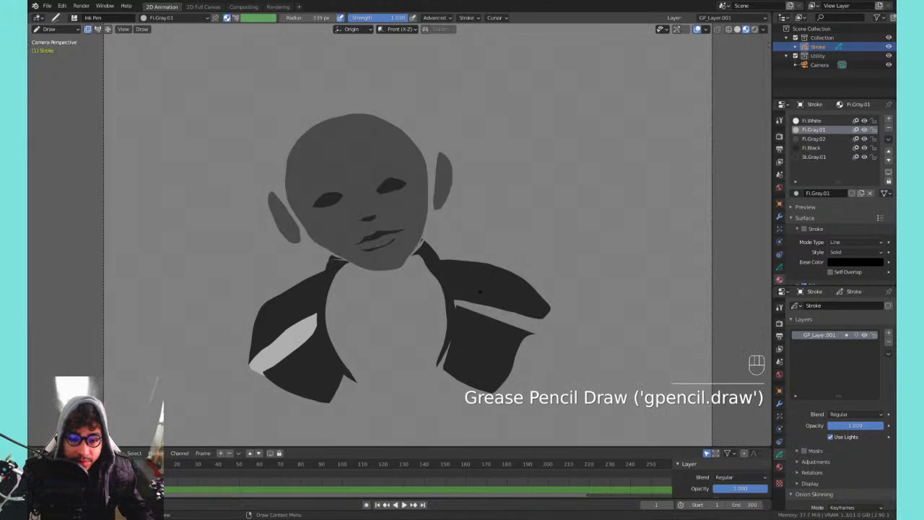
mouse_move(453, 296)
mouse_down()
mouse_move(538, 322)
mouse_move(456, 306)
mouse_up()
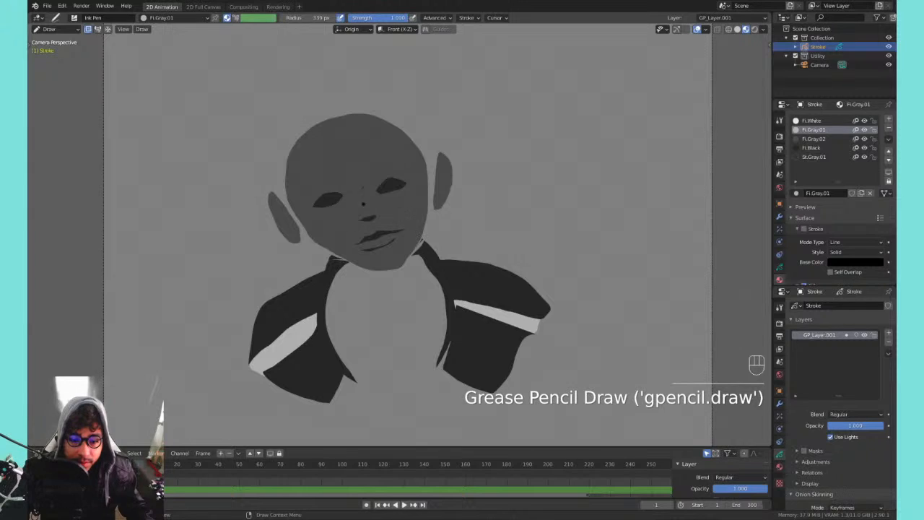
- Try to draw a curved light gray band across the chest between the jacket fronts, undoing each attempt
mouse_move(325, 307)
mouse_down()
mouse_move(442, 291)
mouse_move(372, 334)
mouse_up()
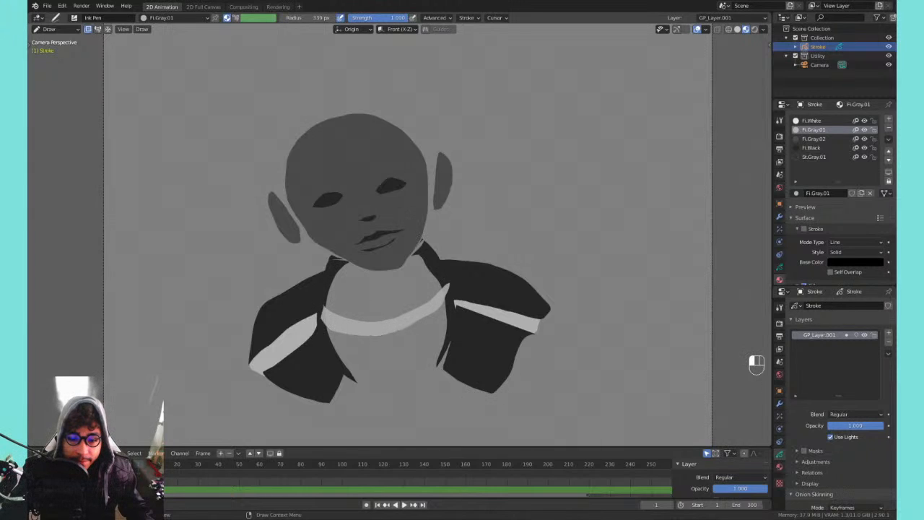
key(ctrl+z)
mouse_move(327, 284)
mouse_down()
mouse_move(326, 306)
mouse_move(444, 292)
mouse_move(339, 339)
mouse_move(327, 311)
mouse_up()
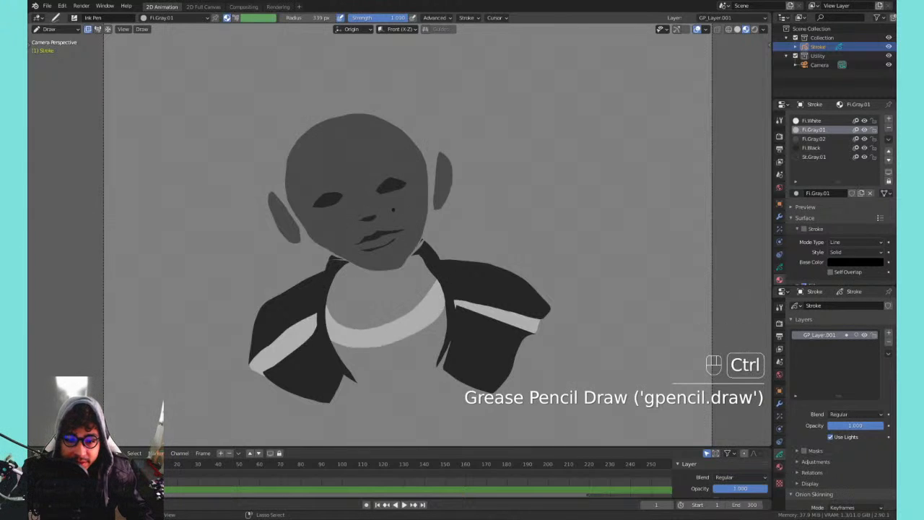
key(ctrl+z)
- Try to draw the neck below the chin with Fi.Gray.02, then undo it
click(812, 138)
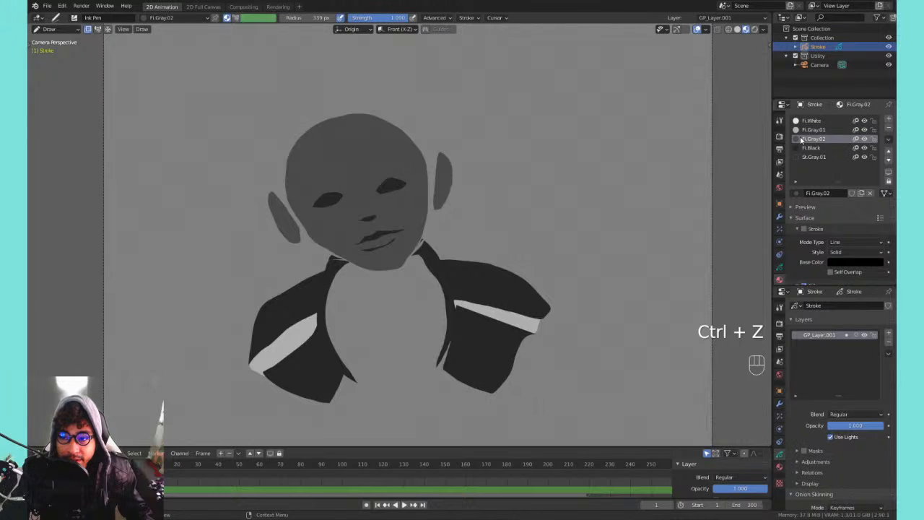
mouse_move(358, 267)
mouse_down()
mouse_move(401, 288)
mouse_move(414, 213)
mouse_up()
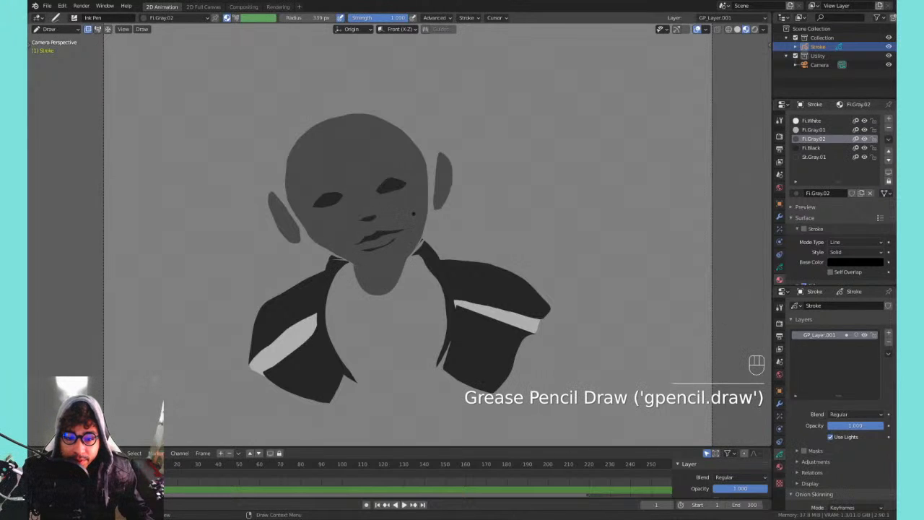
key(ctrl+z)
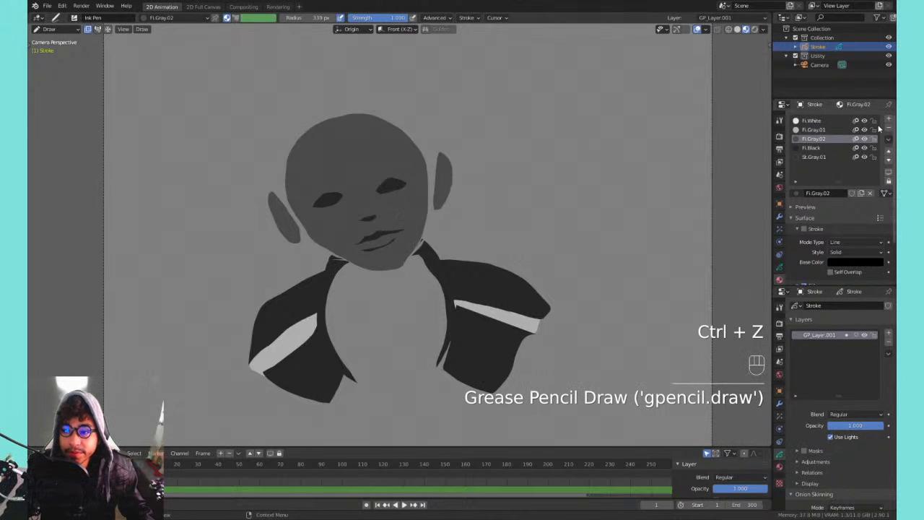
- Add a material slot holding an independent copy of Fi.Gray.02
click(889, 120)
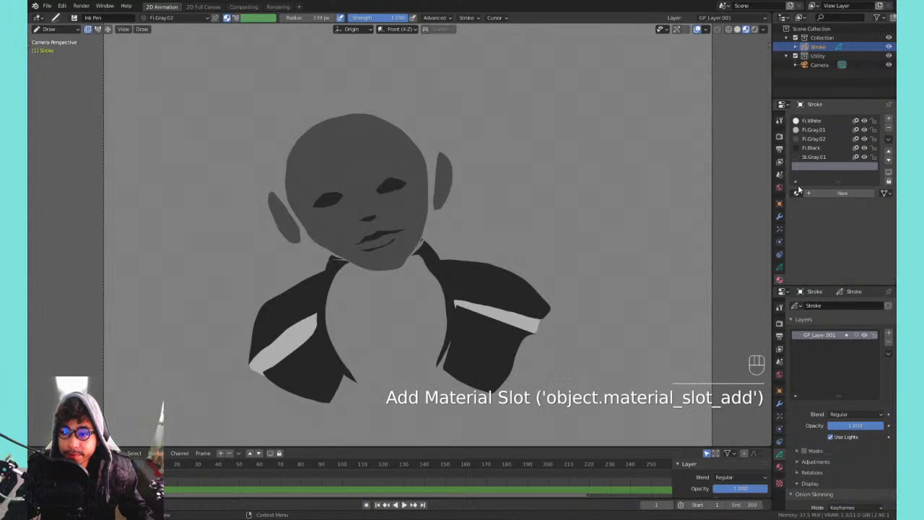
click(796, 193)
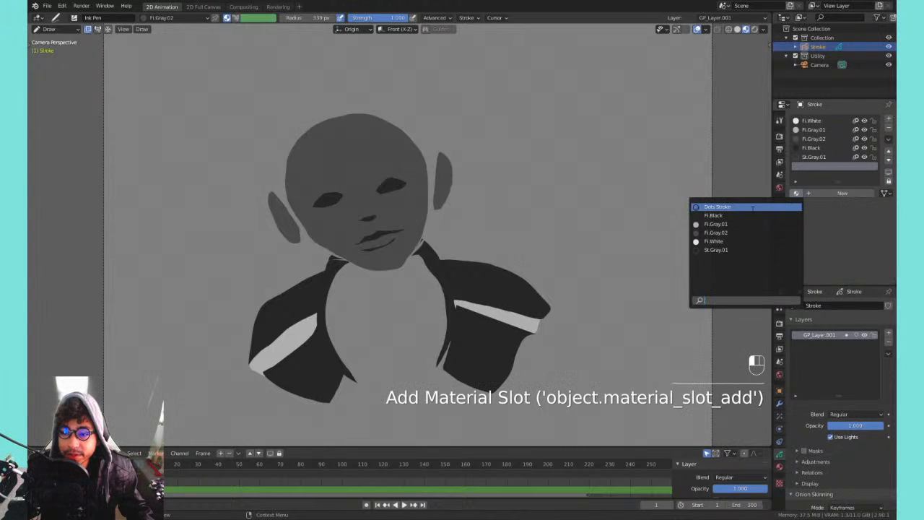
click(724, 232)
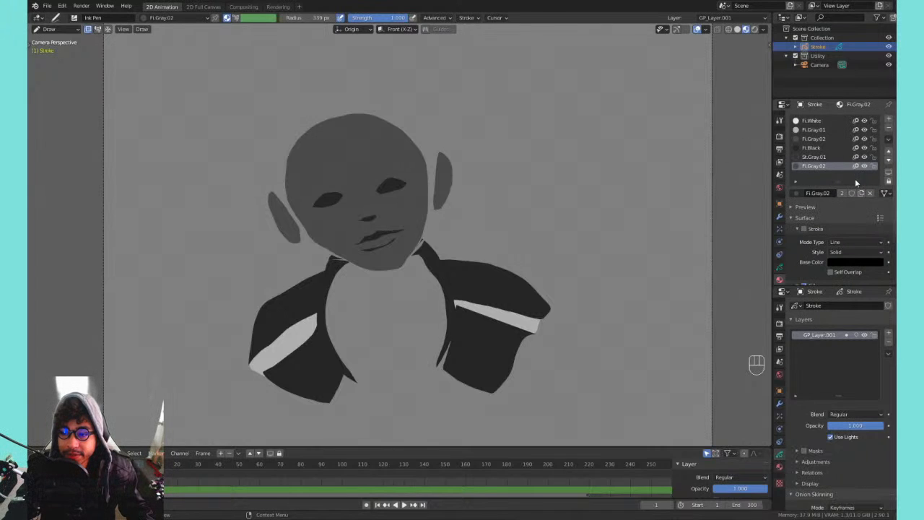
click(860, 193)
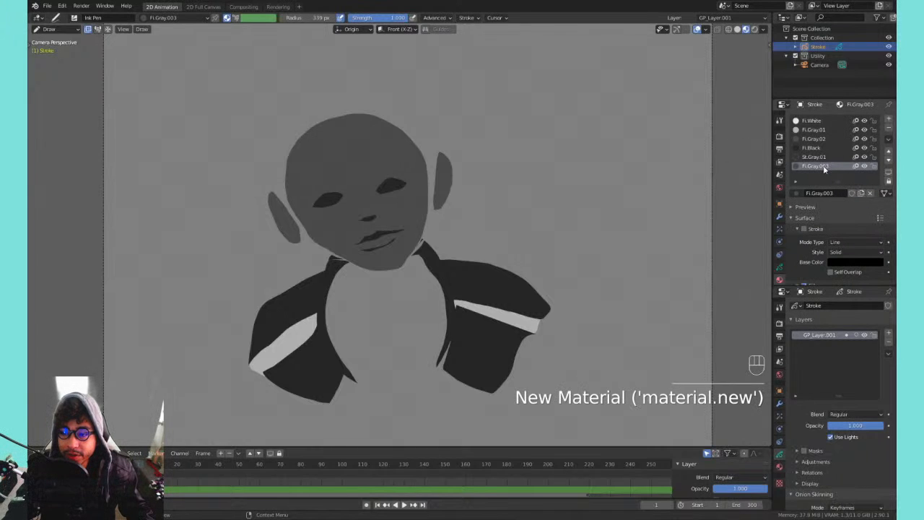
- Rename the copied material Fi.Gray.03 and move it directly above Fi.Black in the material list
double_click(828, 166)
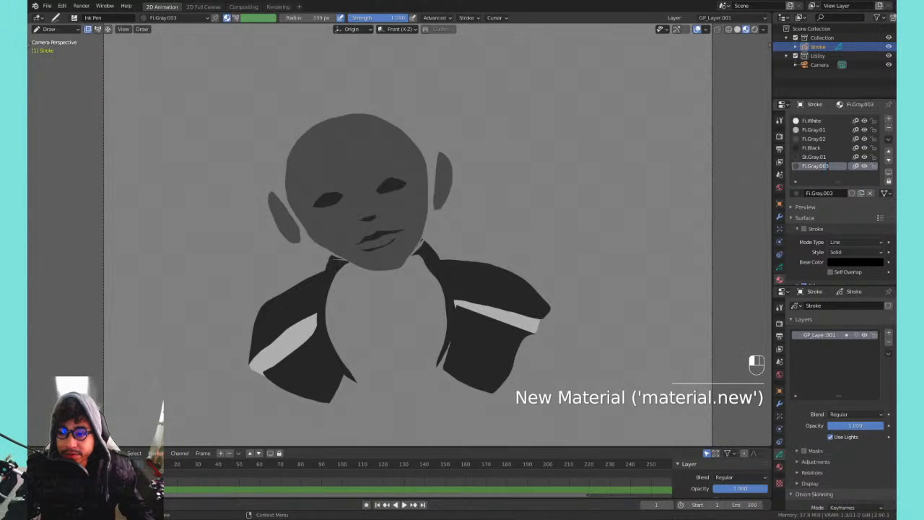
key(BackSpace)
key(BackSpace)
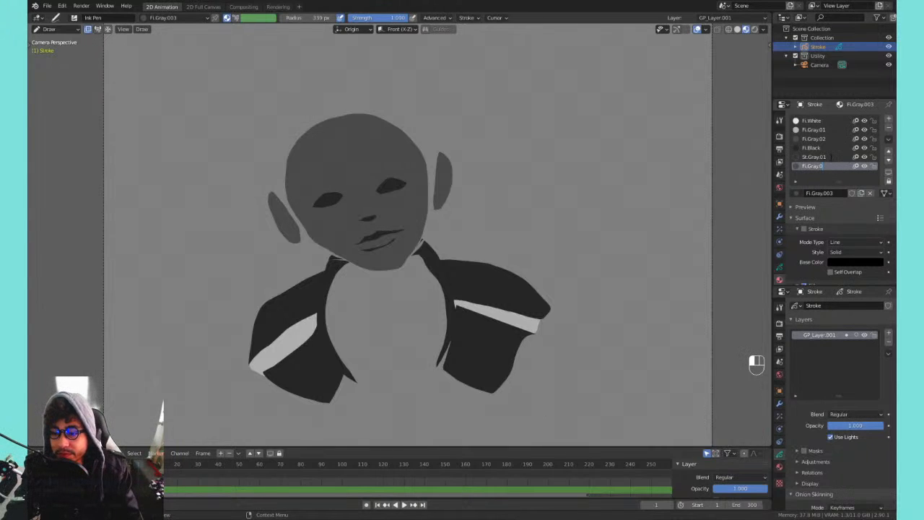
text(3)
key(Return)
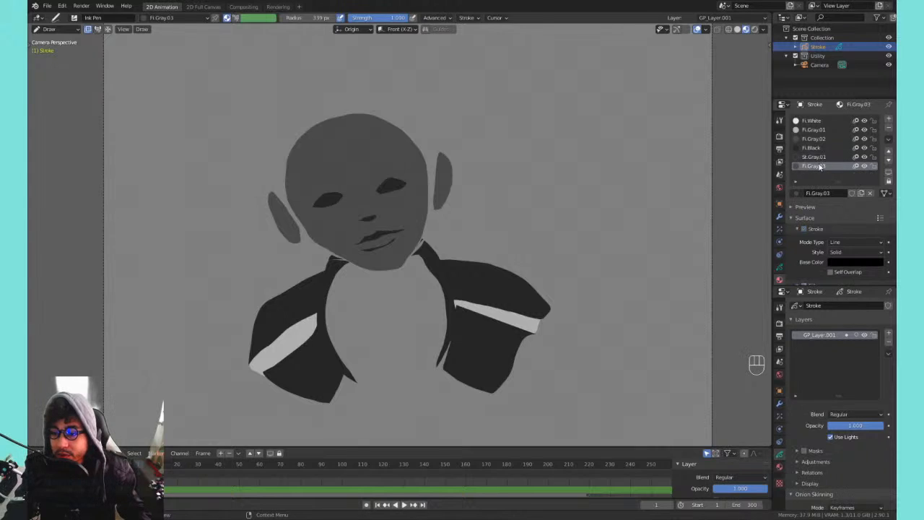
click(888, 152)
click(888, 152)
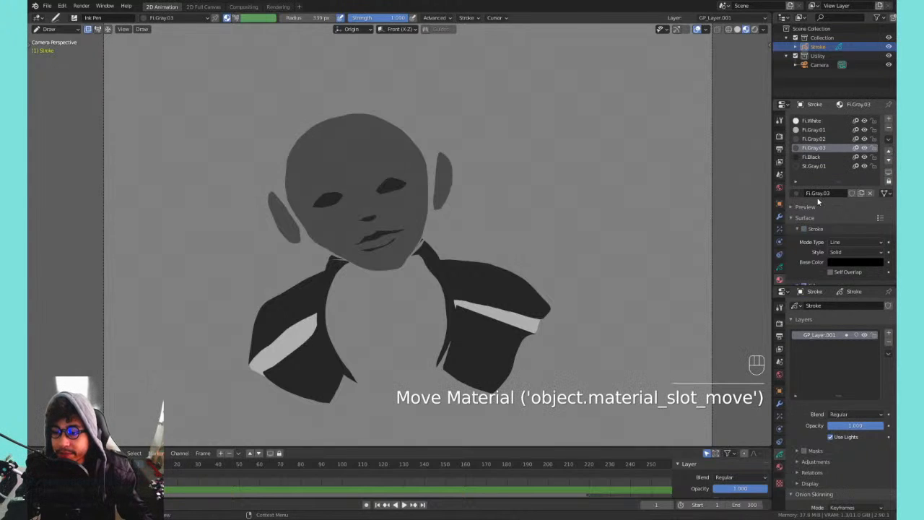
- Inspect the fill base colors of Fi.Gray.03 and Fi.Black
right_click(849, 242)
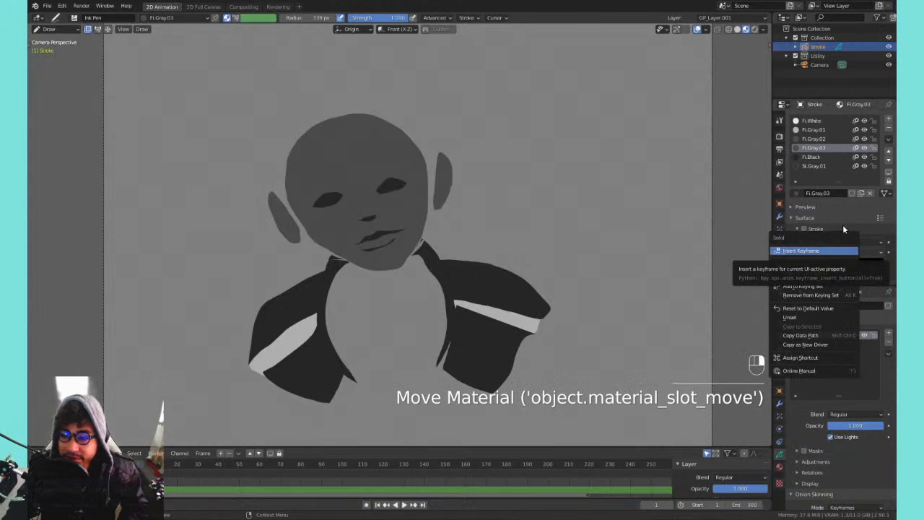
scroll(854, 223, down, 3)
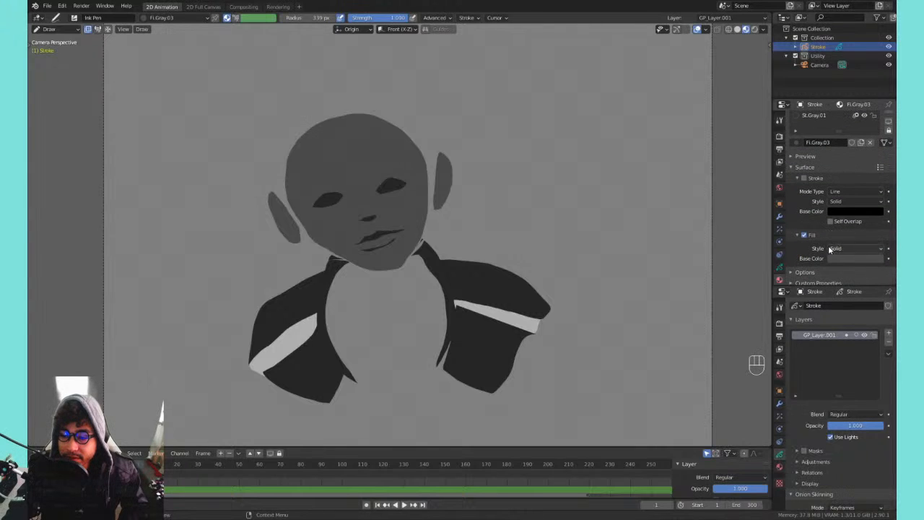
click(832, 259)
scroll(821, 202, up, 3)
click(811, 158)
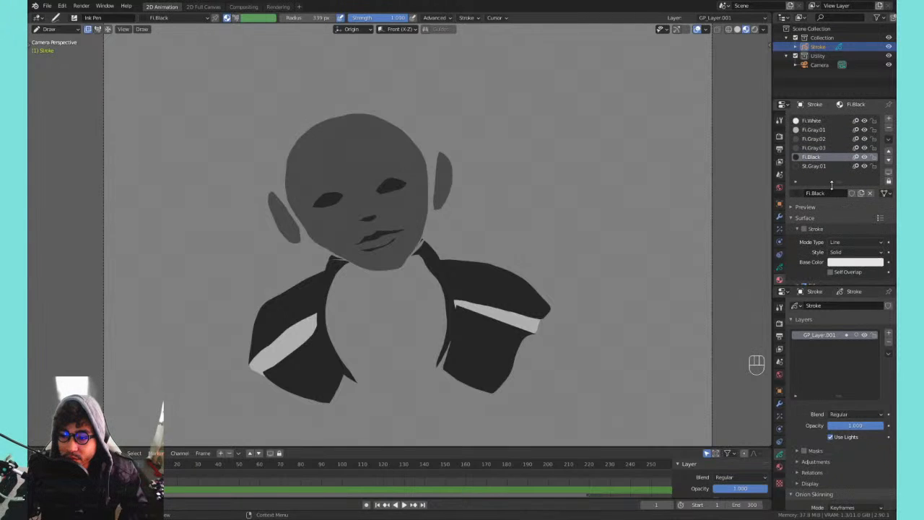
scroll(837, 217, down, 3)
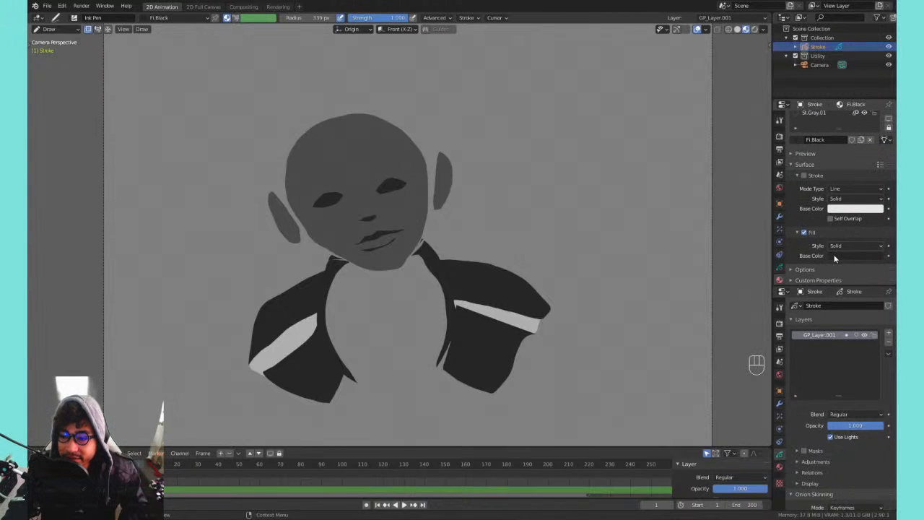
click(852, 256)
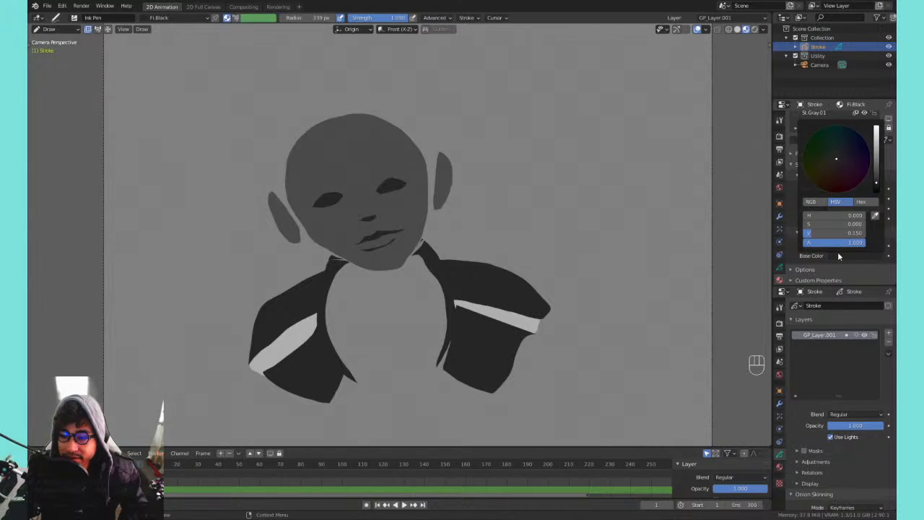
scroll(816, 173, up, 3)
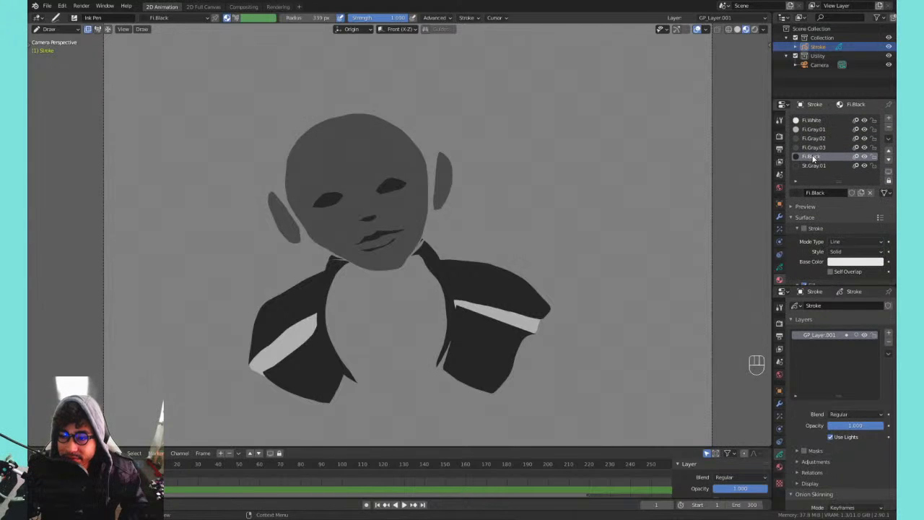
- Try a value of 0.2 for Fi.Black's fill base color, then undo the change
scroll(835, 240, down, 3)
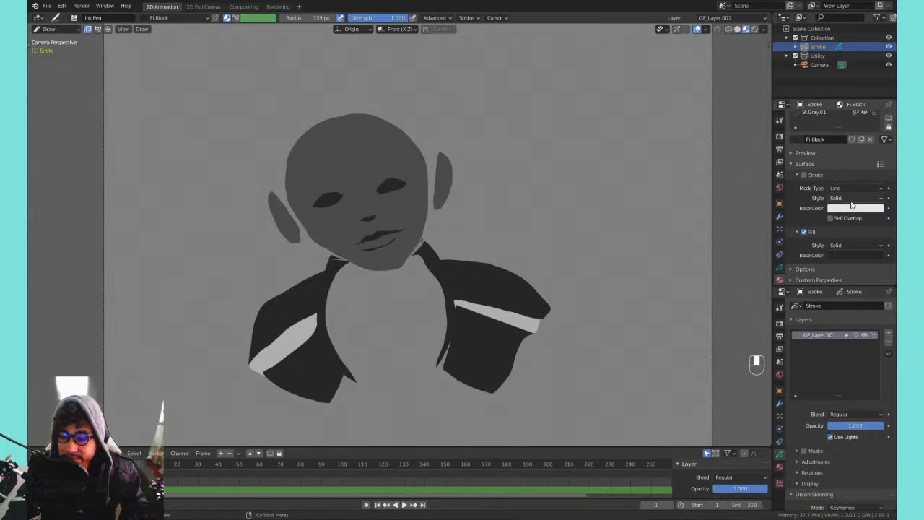
click(833, 253)
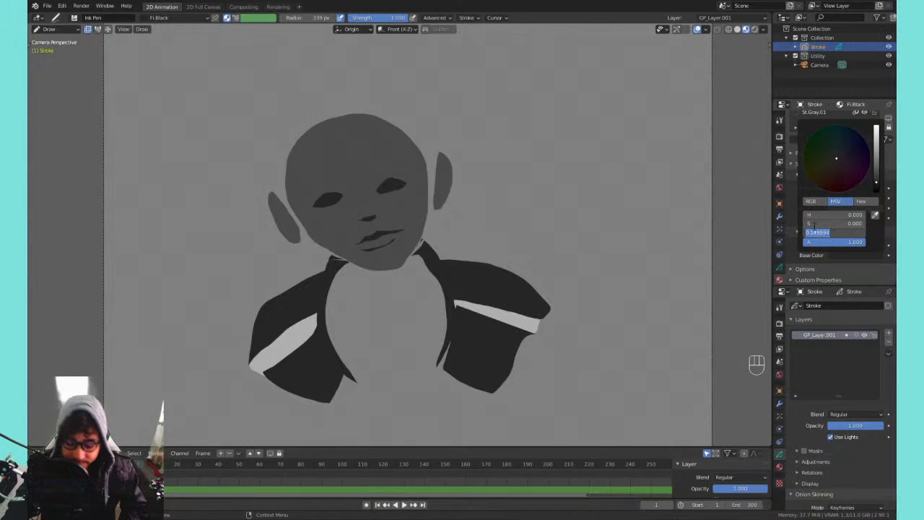
text(.2)
key(Return)
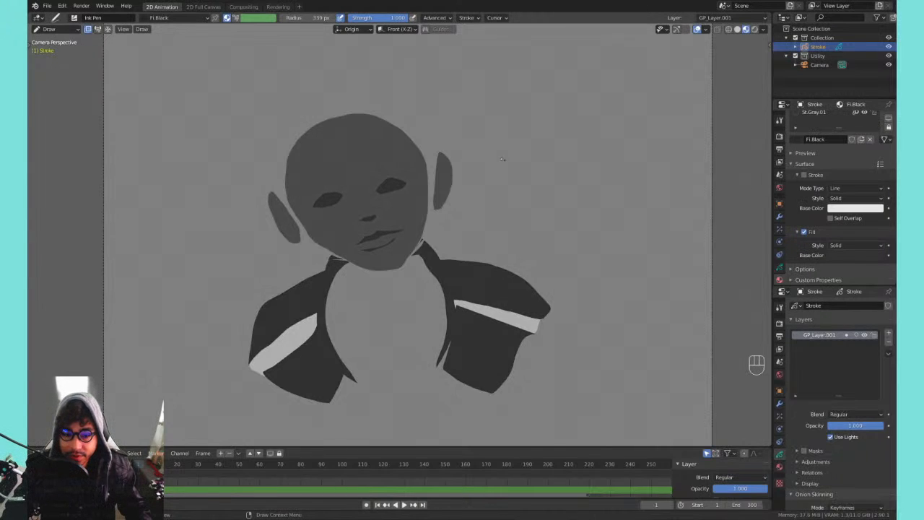
key(ctrl+z)
scroll(817, 163, up, 3)
middle_drag(793, 263, 796, 244)
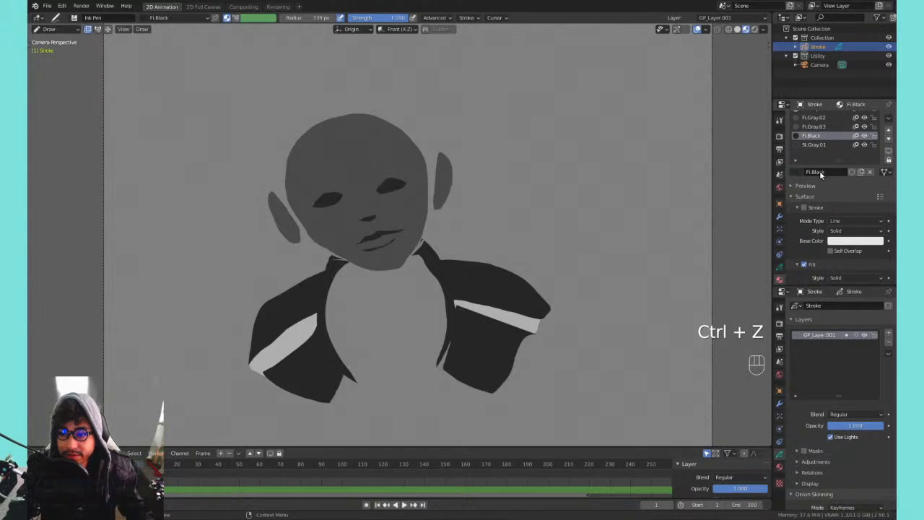
- Enable the fill of St.Gray.01 and set its fill base color value to 0.2
middle_drag(806, 192, 821, 176)
click(813, 166)
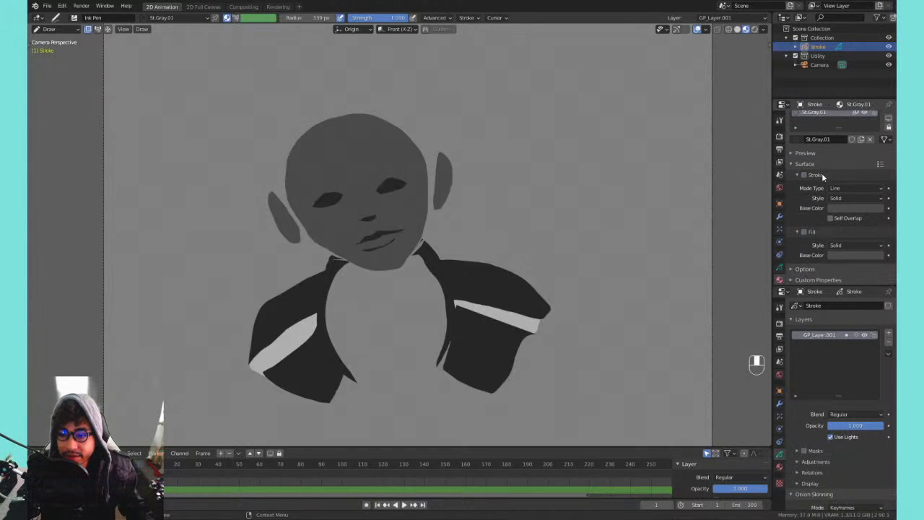
click(835, 256)
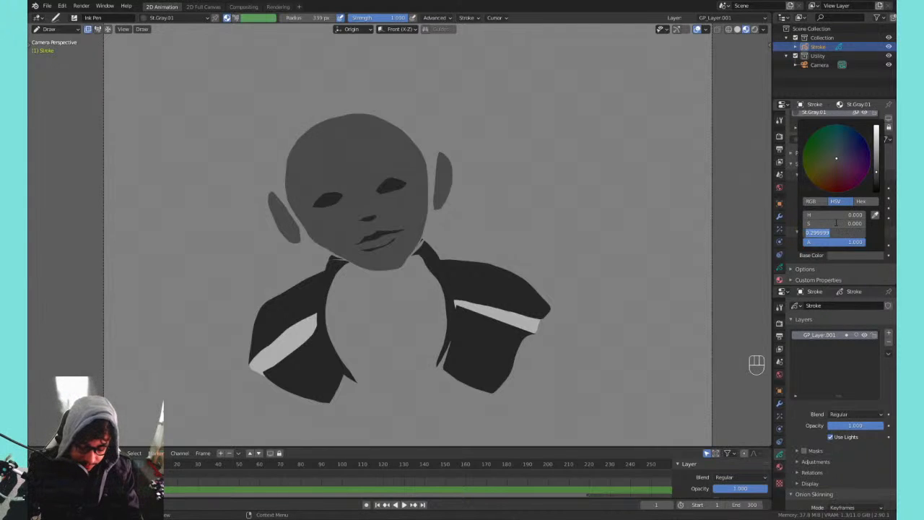
text(.2)
key(Return)
- Try several filled neck shapes beneath the chin with St.Gray.01, undoing each attempt
drag(448, 244, 429, 288)
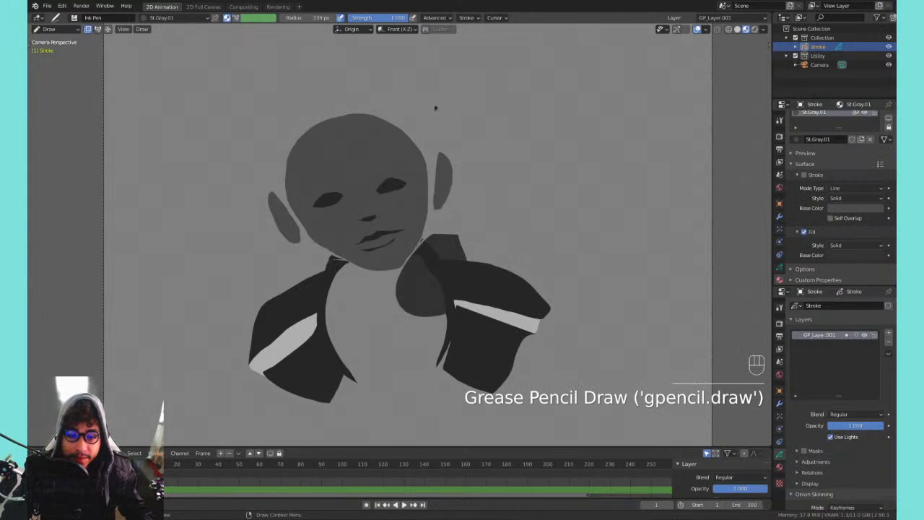
key(ctrl+z)
mouse_move(357, 255)
mouse_down()
mouse_move(401, 247)
mouse_move(381, 279)
mouse_move(401, 277)
mouse_move(404, 249)
mouse_move(388, 282)
mouse_move(406, 253)
mouse_up()
key(ctrl+z)
key(ctrl+z)
key(ctrl+z)
key(ctrl+z)
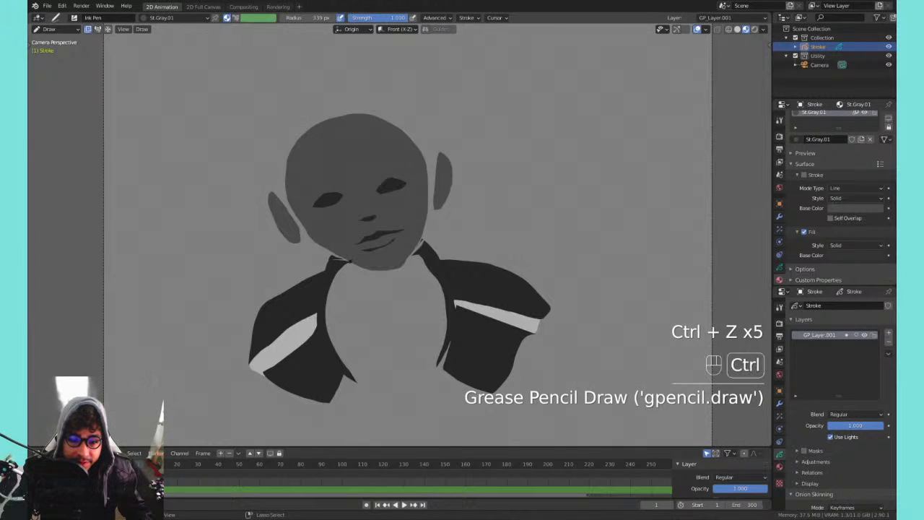
drag(351, 278, 406, 268)
key(ctrl+z)
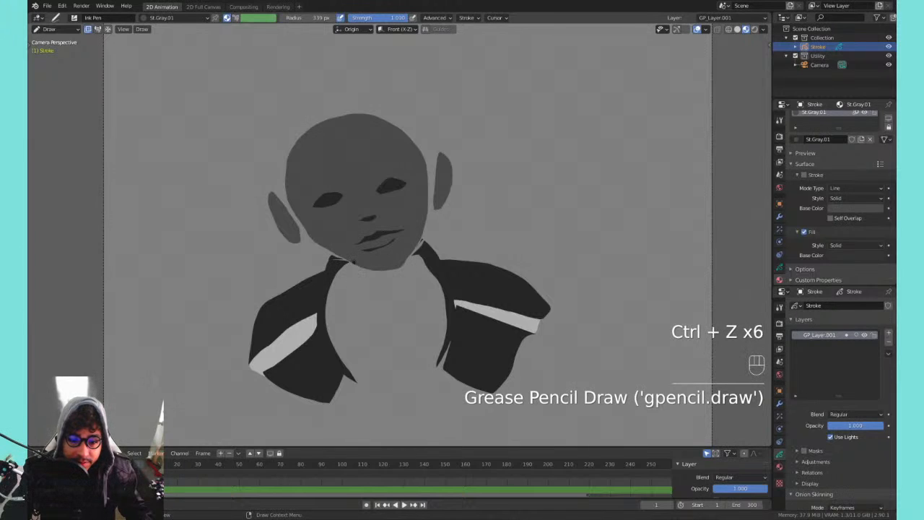
mouse_move(351, 274)
mouse_down()
mouse_move(396, 279)
mouse_move(411, 265)
mouse_move(393, 250)
mouse_move(350, 278)
mouse_up()
key(ctrl+z)
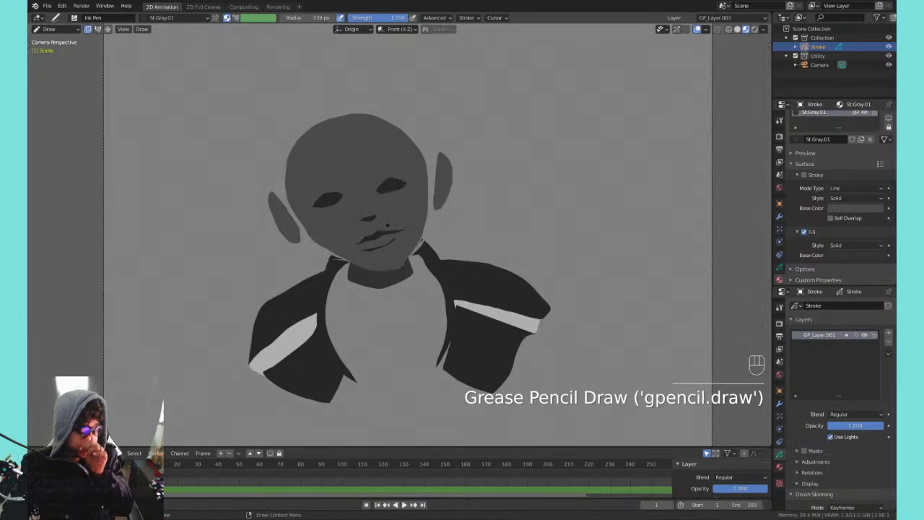
key(ctrl+z)
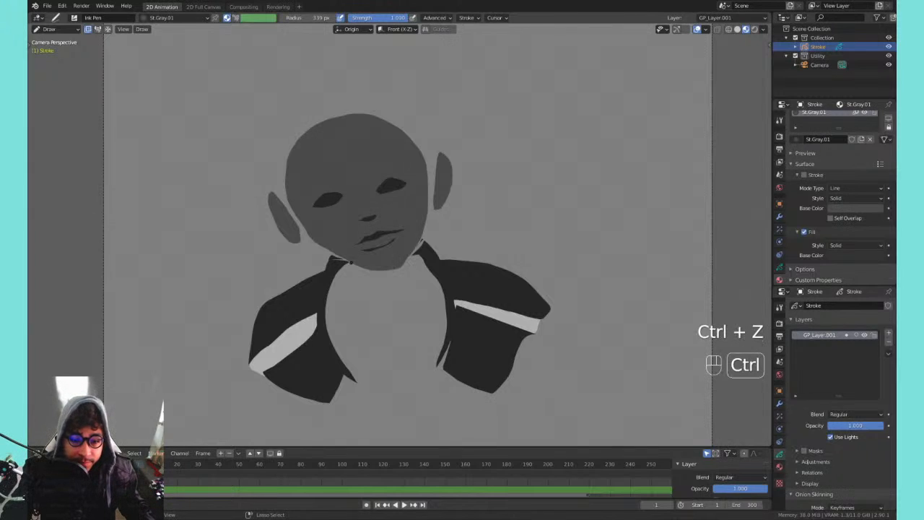
mouse_move(348, 286)
mouse_down()
mouse_move(390, 297)
mouse_move(419, 288)
mouse_move(423, 278)
mouse_move(415, 252)
mouse_move(410, 296)
mouse_move(377, 309)
mouse_move(343, 302)
mouse_move(350, 268)
mouse_up()
key(ctrl+z)
key(ctrl+z)
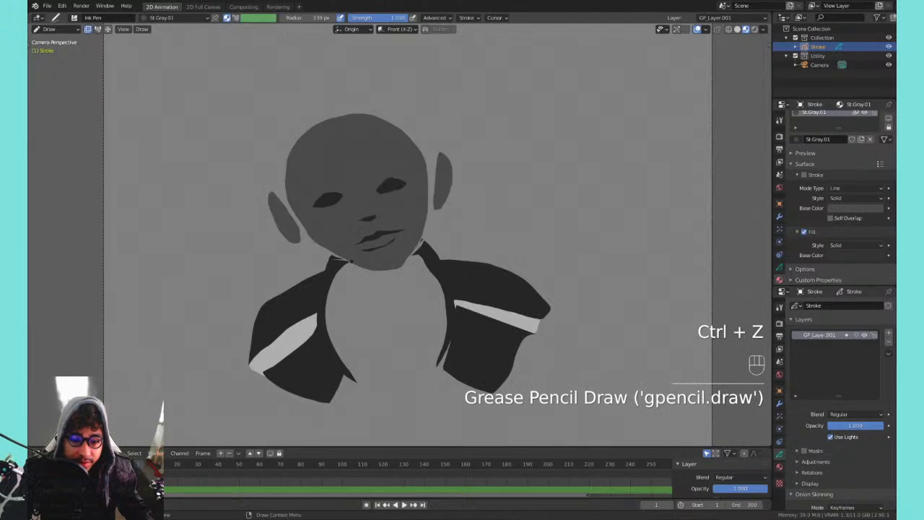
mouse_move(351, 309)
mouse_down()
mouse_move(406, 306)
mouse_move(421, 292)
mouse_move(409, 256)
mouse_move(421, 289)
mouse_move(394, 308)
mouse_move(349, 289)
mouse_move(350, 267)
mouse_up()
key(ctrl+z)
key(ctrl+z)
- Rotate the head, ears and facial features clockwise until the eyes are level, then move them slightly down over the collar
key(Tab)
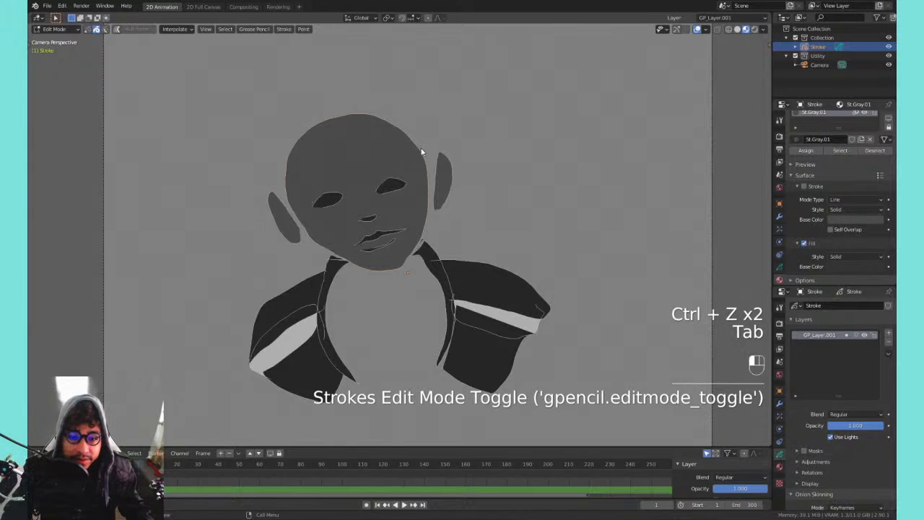
shift+click(451, 159)
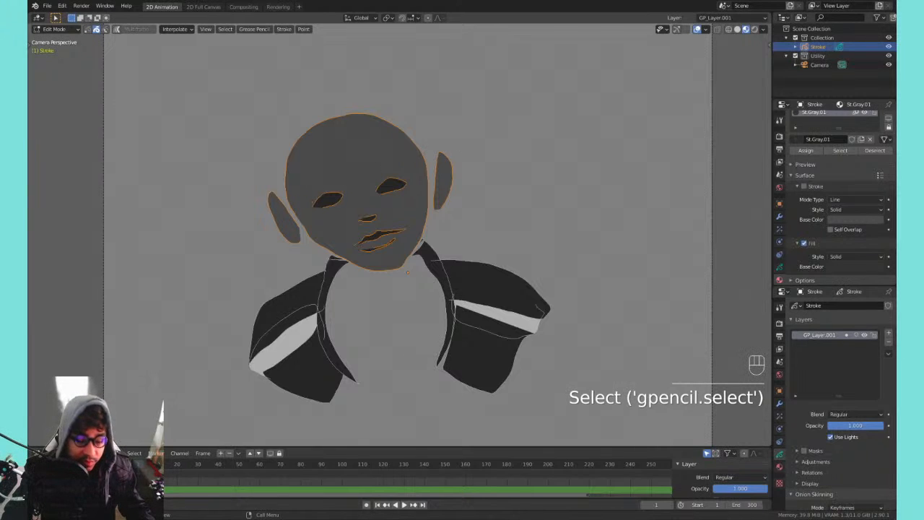
key(r)
click(452, 171)
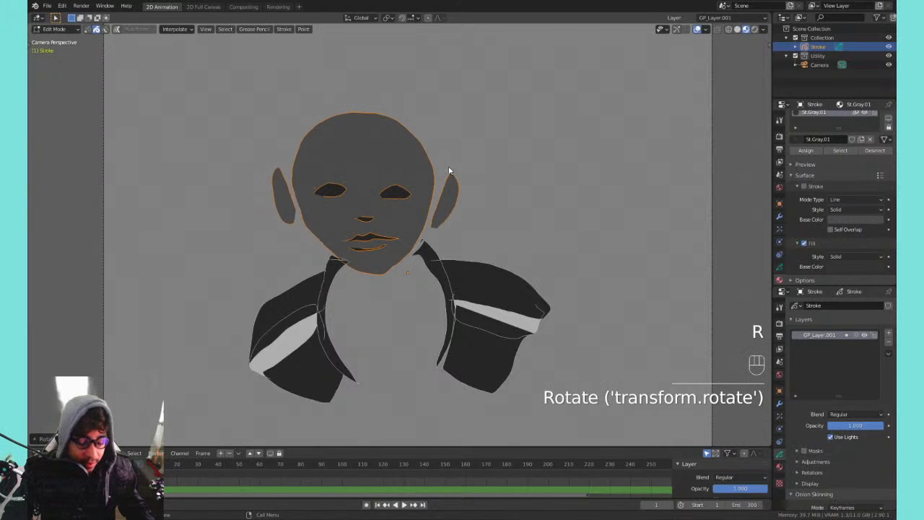
key(g)
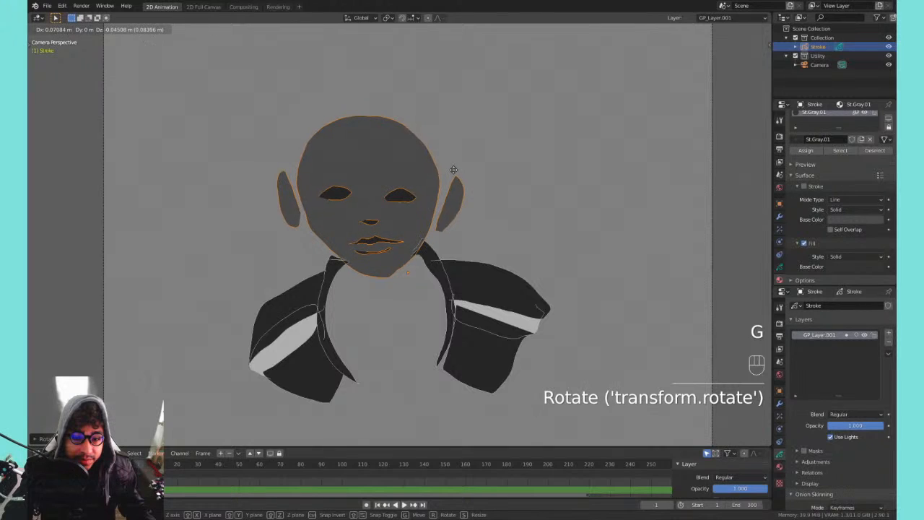
click(453, 173)
key(Tab)
key(Tab)
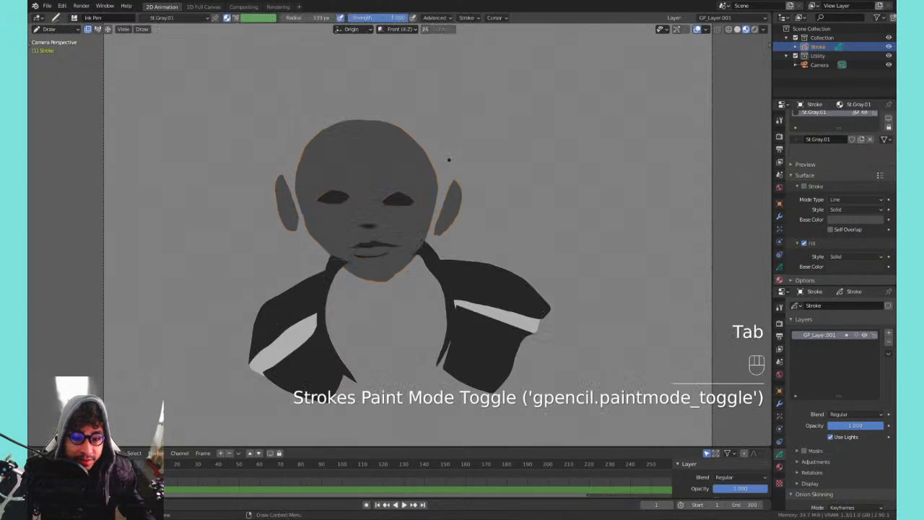
- Shear the selected head shapes horizontally toward the right with the Shear tool and rotate them slightly
key(t)
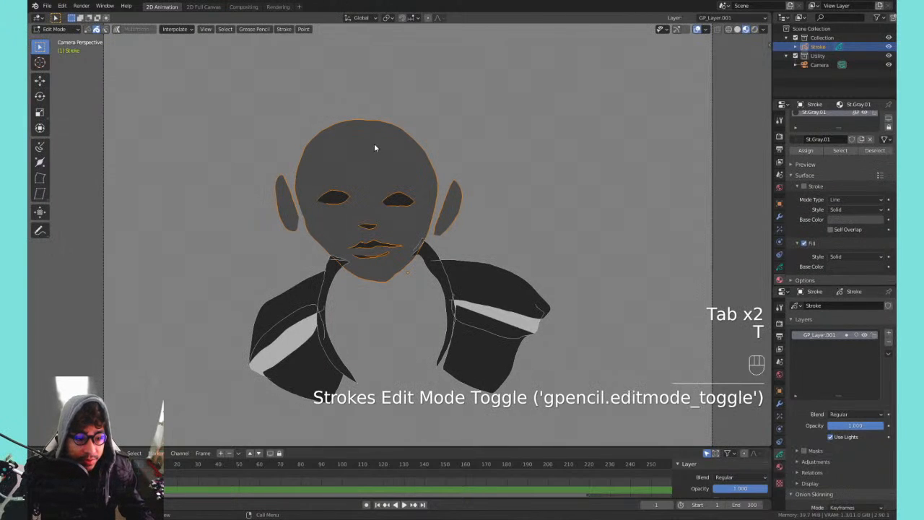
click(39, 195)
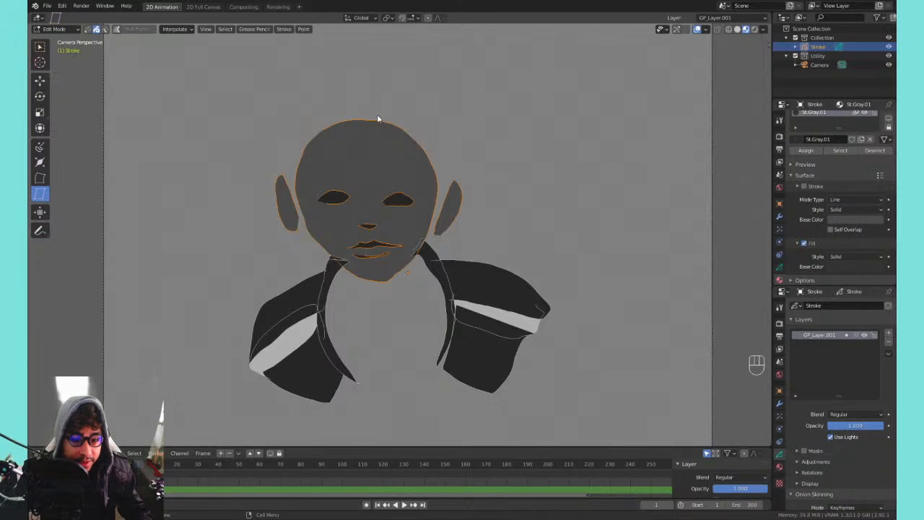
drag(377, 119, 413, 119)
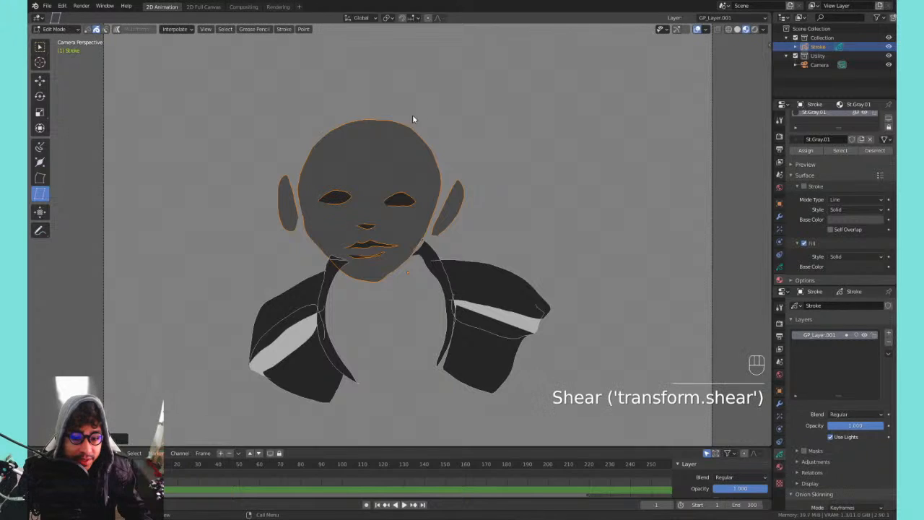
key(r)
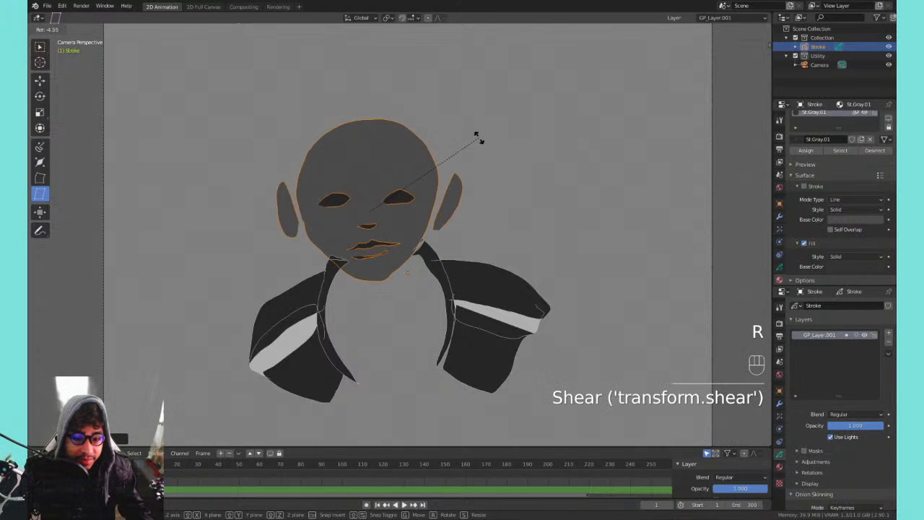
click(418, 145)
- Move the head shapes slightly right and up so the head sits centered above the collar
key(g)
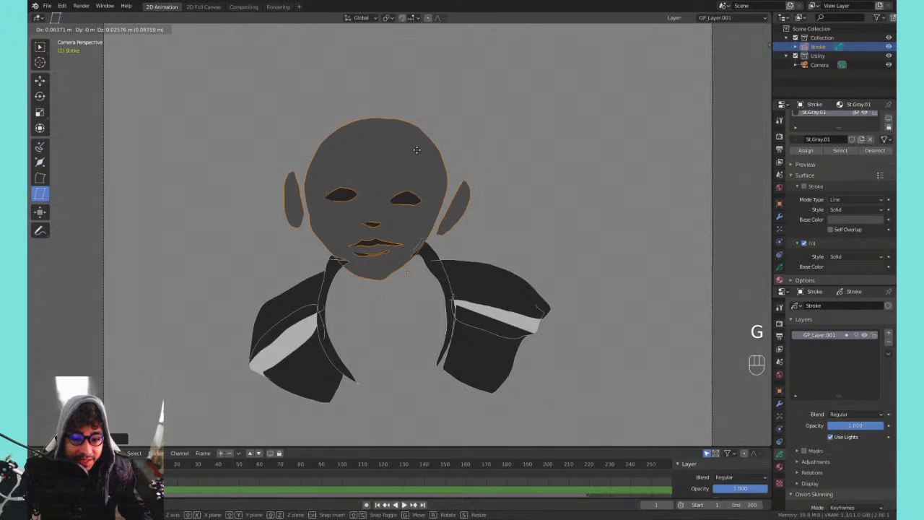
click(416, 157)
key(Tab)
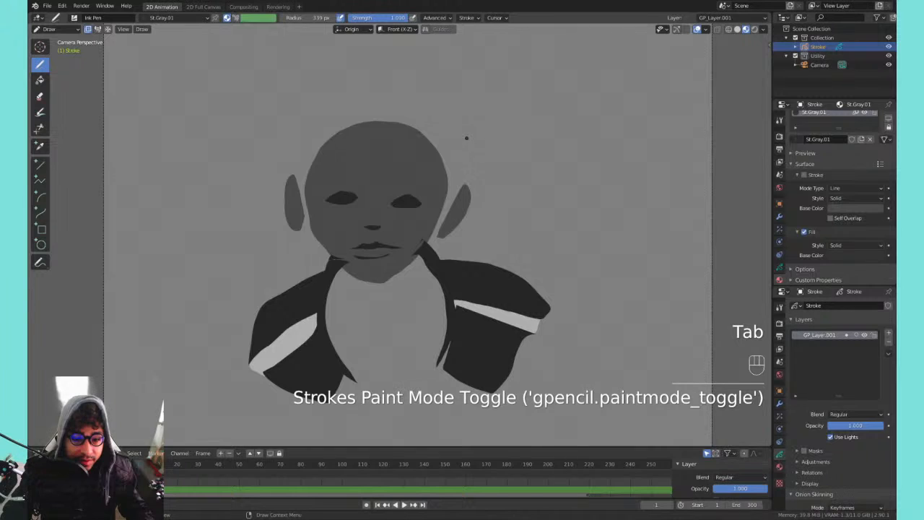
key(Tab)
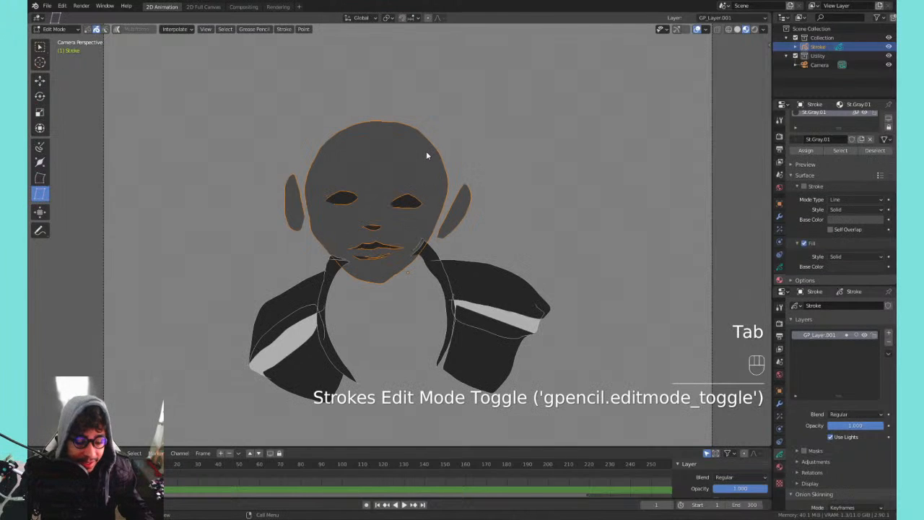
key(g)
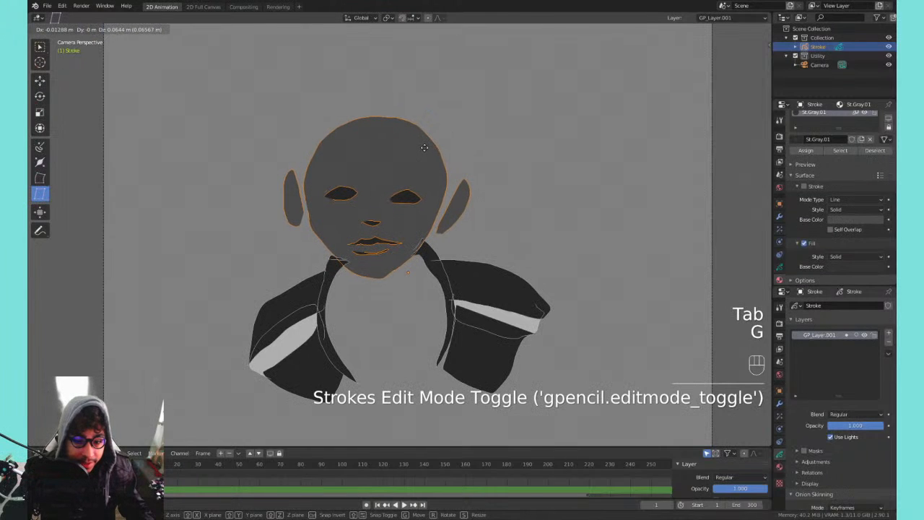
click(437, 141)
key(Tab)
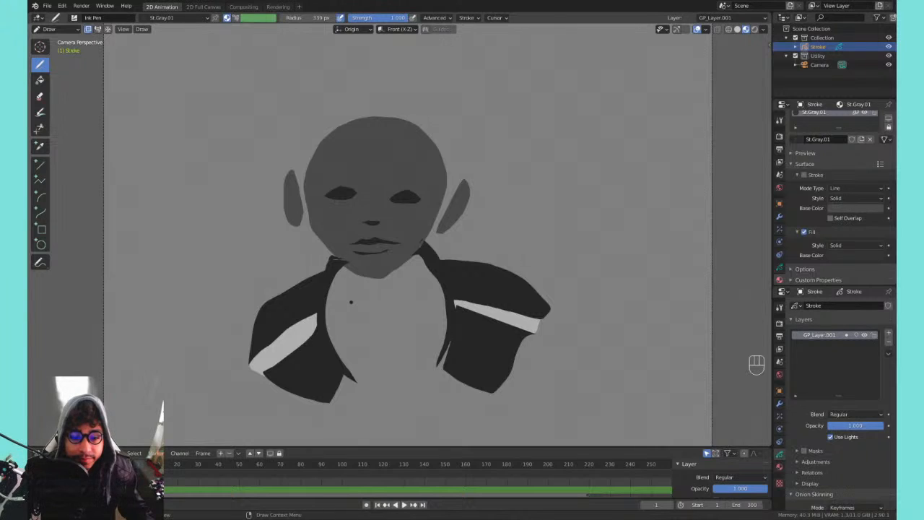
- Draw a filled dark gray neck shape beneath the chin with St.Gray.01, between the two collar sides
mouse_move(351, 302)
mouse_down()
mouse_move(331, 293)
mouse_move(401, 268)
mouse_move(383, 253)
mouse_move(391, 292)
mouse_move(412, 255)
mouse_move(402, 253)
mouse_up()
key(ctrl+z)
key(ctrl+z)
mouse_move(351, 265)
mouse_down()
mouse_move(388, 306)
mouse_move(426, 288)
mouse_move(415, 245)
mouse_up()
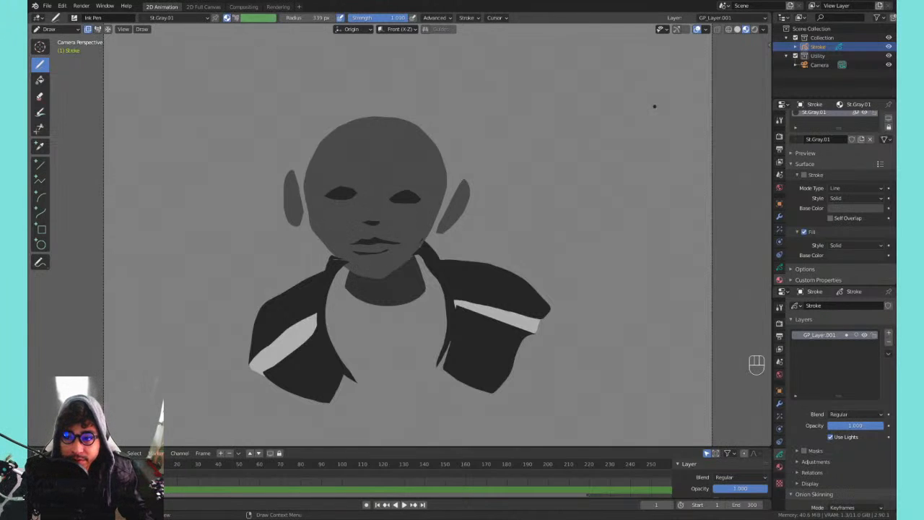
- Move St.Gray.01 directly above Fi.Black in the material list
scroll(893, 191, up, 1)
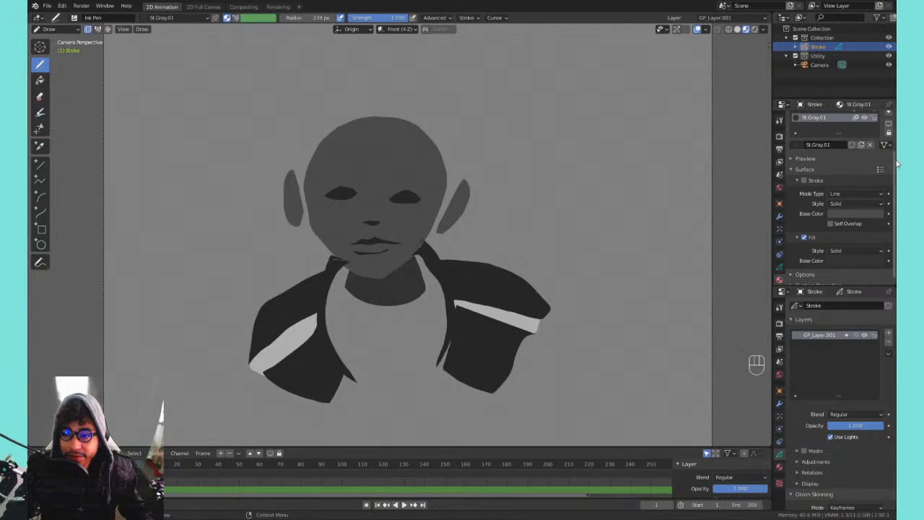
scroll(895, 166, up, 2)
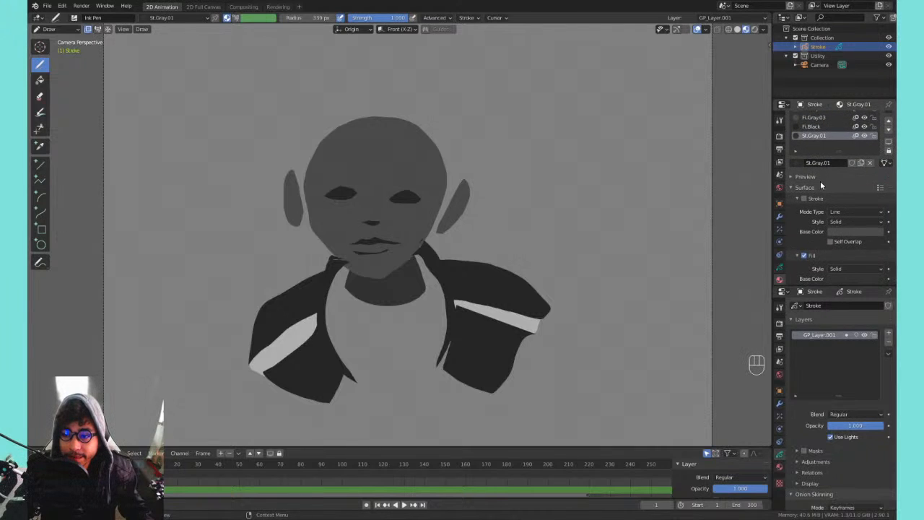
scroll(820, 181, up, 2)
scroll(830, 167, up, 2)
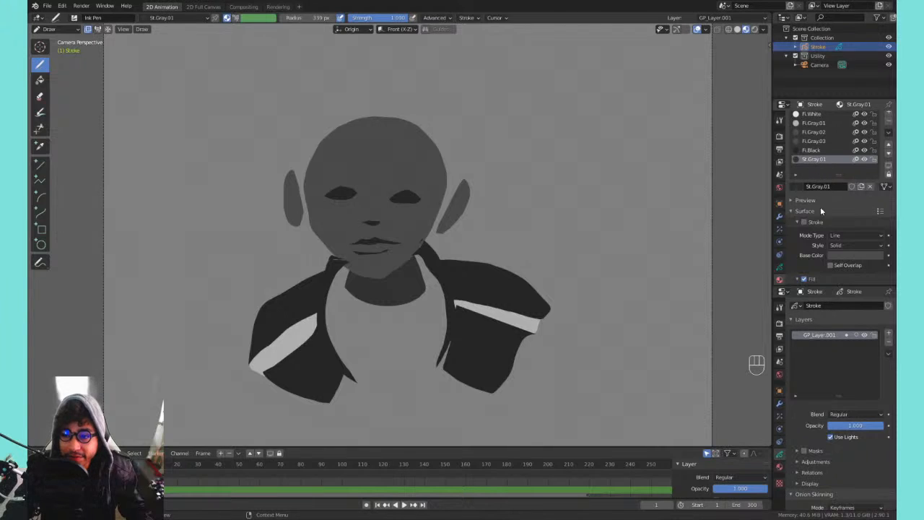
click(890, 148)
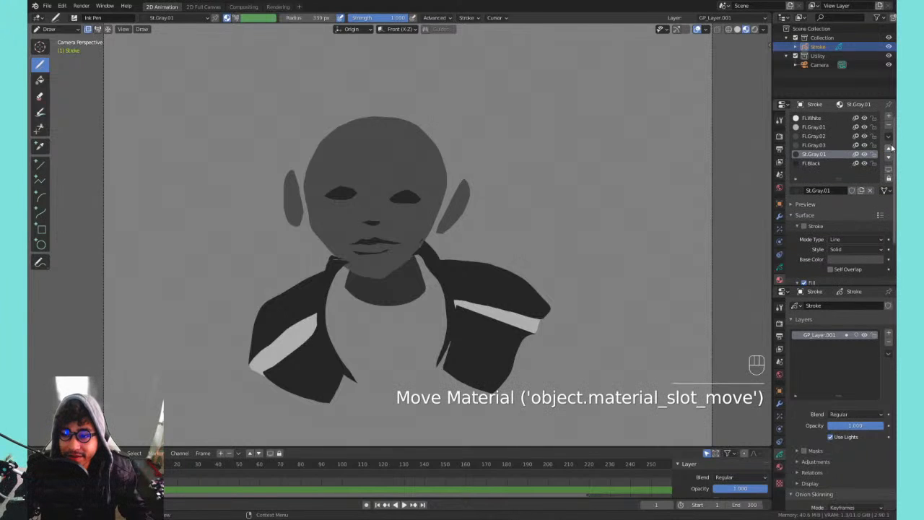
- Draw a lighter Fi.Gray.03 fill over the lower neck, leaving a dark shadow band beneath the chin and undoing unsatisfactory strokes
click(814, 145)
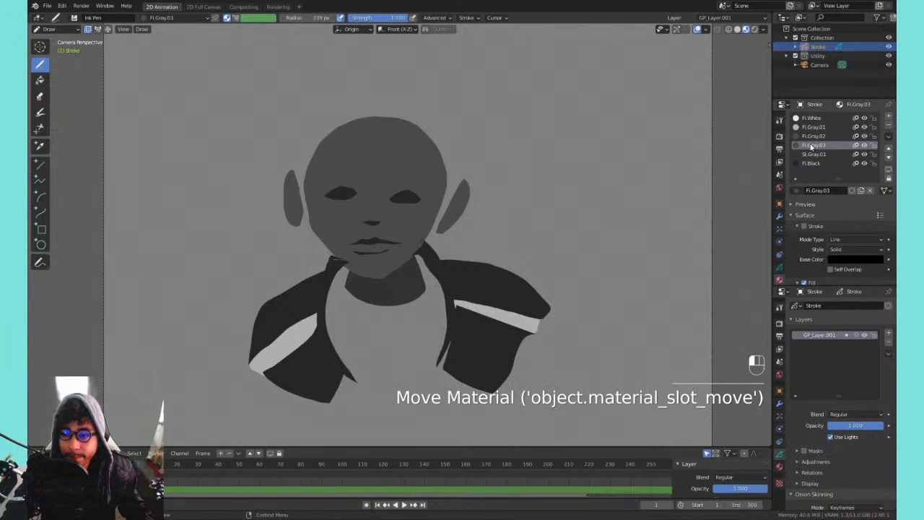
drag(467, 210, 456, 221)
key(ctrl+z)
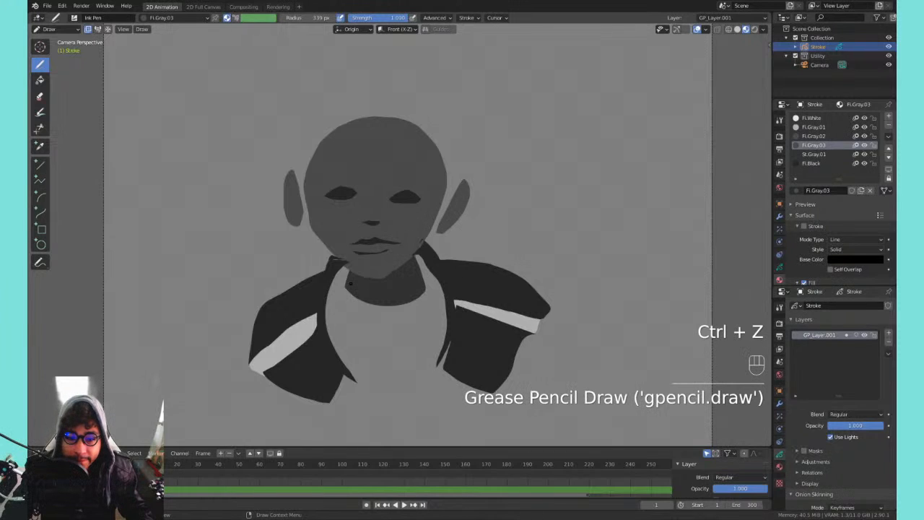
mouse_move(345, 283)
mouse_down()
mouse_move(383, 302)
mouse_move(408, 295)
mouse_move(421, 280)
mouse_move(414, 263)
mouse_up()
key(ctrl+z)
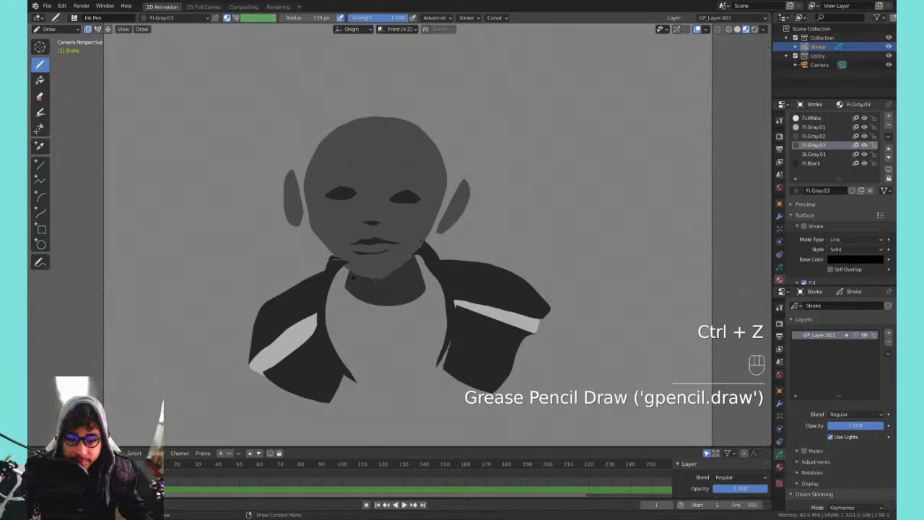
key(q)
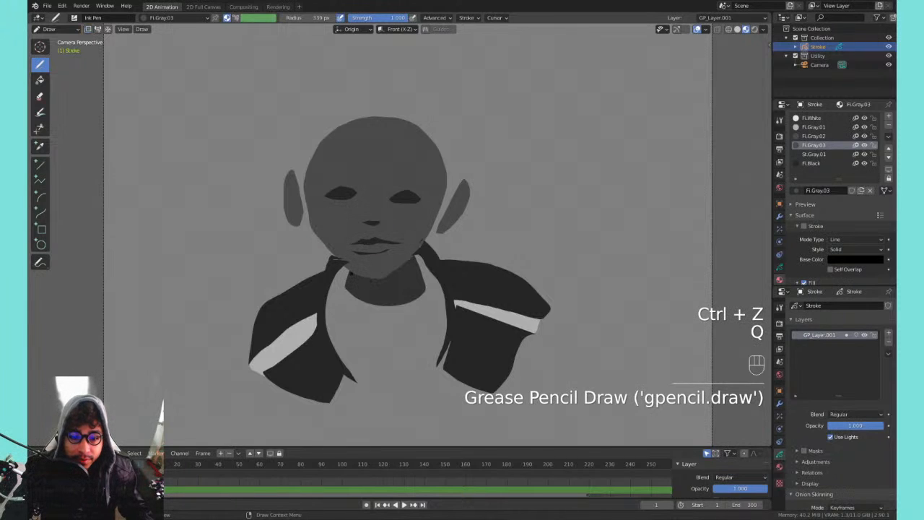
mouse_move(348, 283)
mouse_down()
mouse_move(397, 299)
mouse_move(414, 285)
mouse_move(408, 263)
mouse_up()
key(ctrl+z)
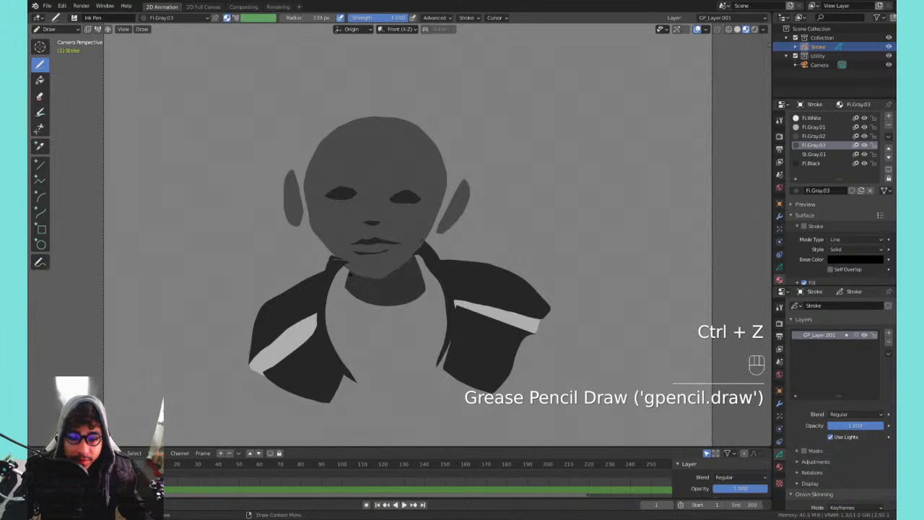
mouse_move(348, 274)
mouse_down()
mouse_move(359, 297)
mouse_move(416, 299)
mouse_move(426, 286)
mouse_move(410, 260)
mouse_move(348, 276)
mouse_up()
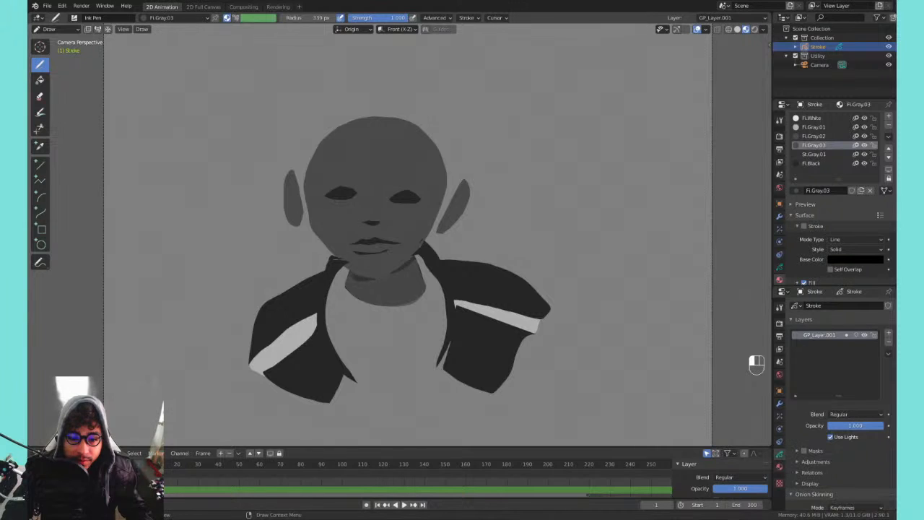
key(ctrl+z)
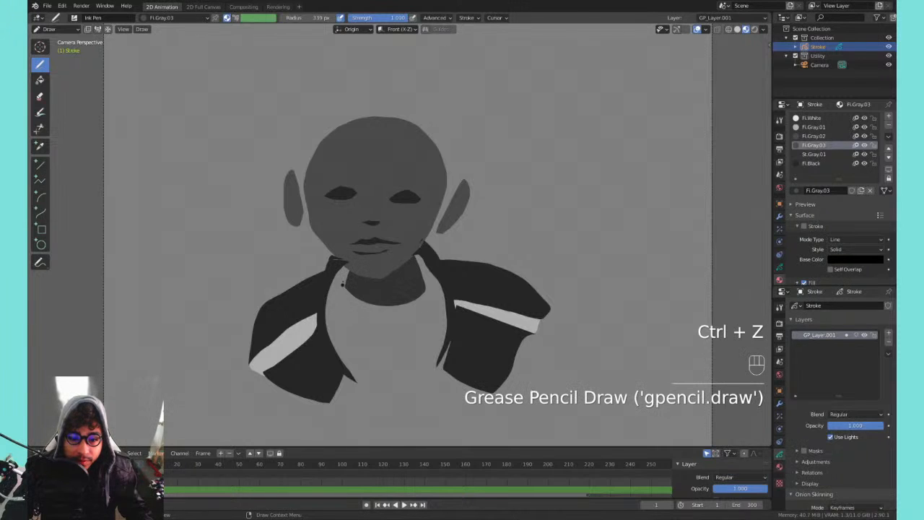
mouse_move(348, 275)
mouse_down()
mouse_move(426, 279)
mouse_move(423, 303)
mouse_move(361, 311)
mouse_move(333, 293)
mouse_move(346, 278)
mouse_move(381, 302)
mouse_move(419, 299)
mouse_move(425, 278)
mouse_move(386, 273)
mouse_up()
key(ctrl+z)
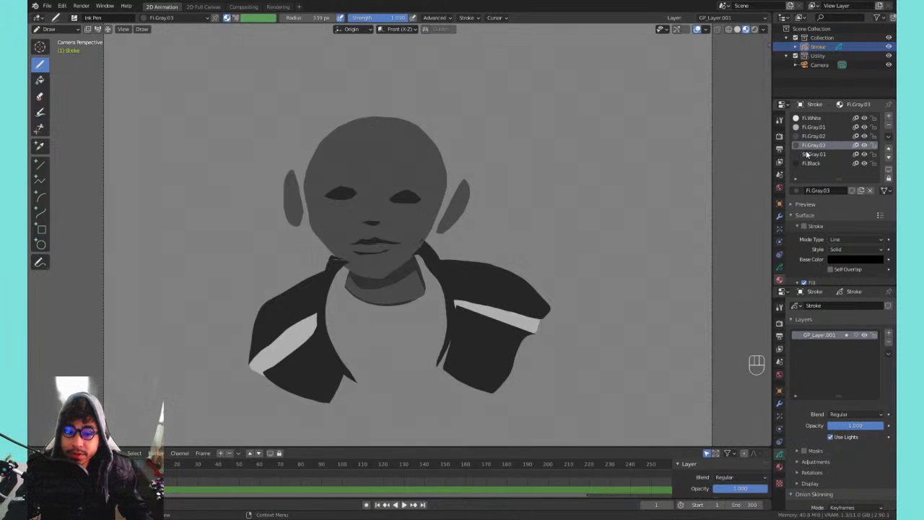
- Enable Draw Strokes on Back and draw a wide Fi.Gray.03 neck base behind the collar and existing neck shapes
key(q)
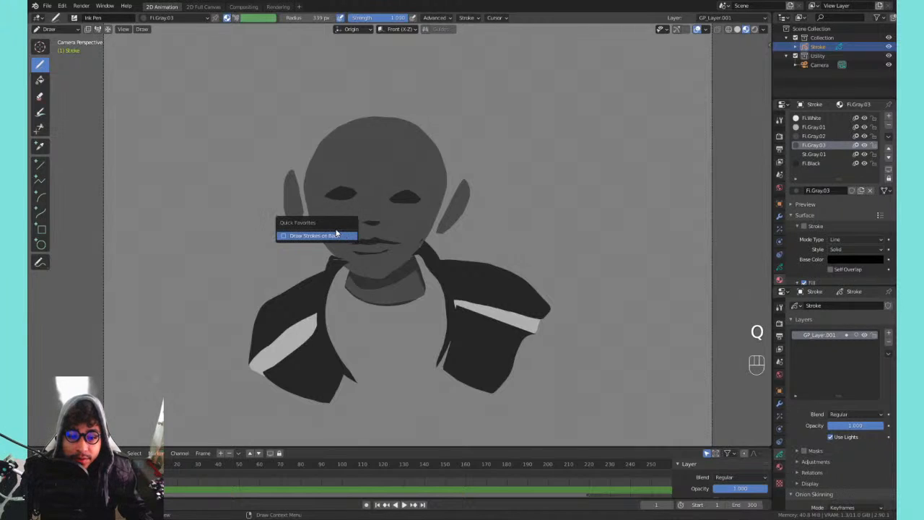
click(329, 236)
mouse_move(329, 261)
mouse_down()
mouse_move(317, 303)
mouse_move(422, 314)
mouse_move(477, 285)
mouse_move(397, 264)
mouse_move(405, 241)
mouse_up()
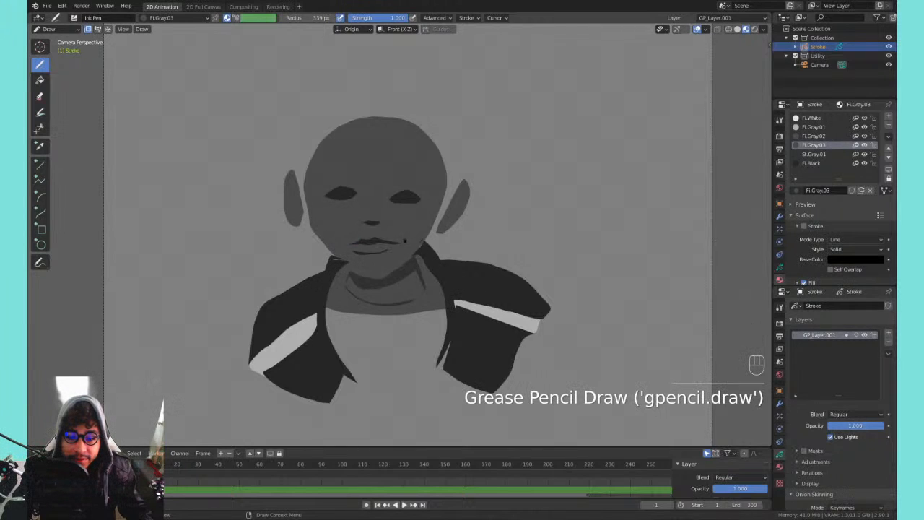
- Undo the previous neck base strokes and redraw a wide Fi.Gray.03 fill behind the collar, spanning between the two jacket sides
key(ctrl+z)
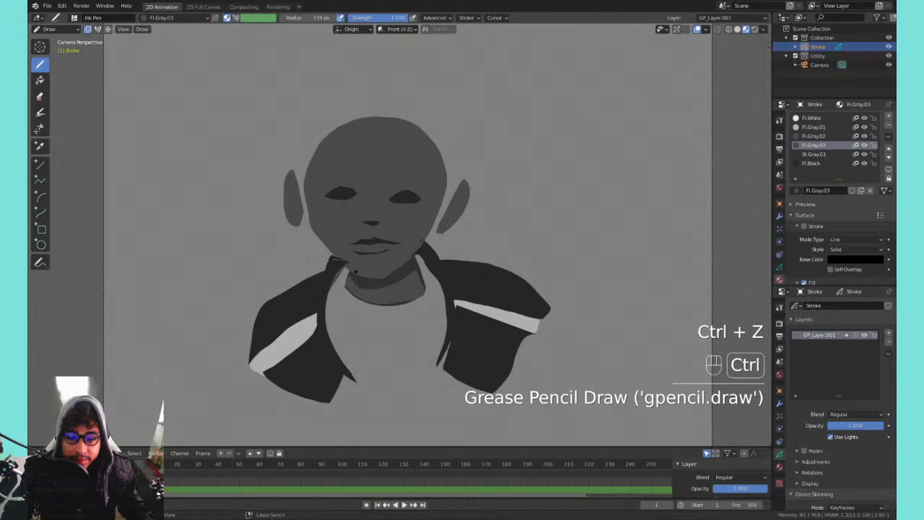
key(ctrl+z)
key(ctrl+z)
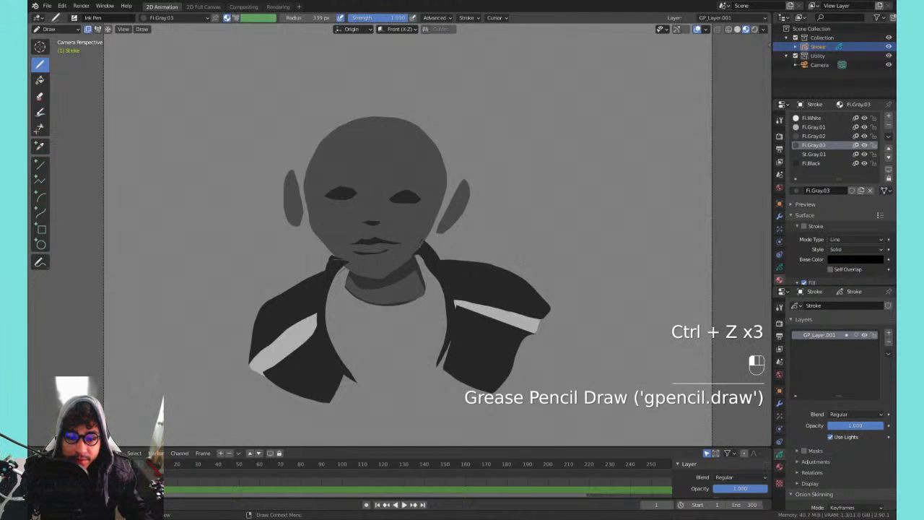
mouse_move(327, 307)
mouse_down()
mouse_move(463, 303)
mouse_move(417, 258)
mouse_move(383, 251)
mouse_up()
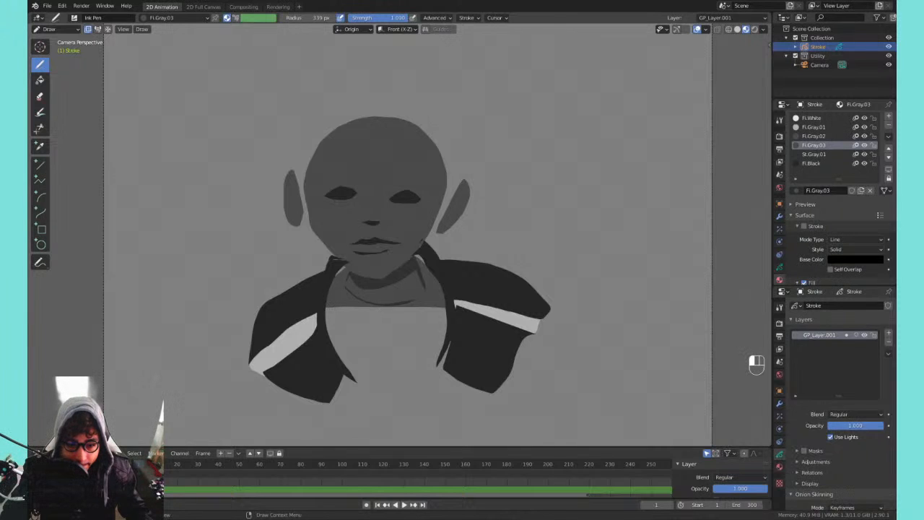
- Extend the Fi.Gray.03 neck base down between the jacket sides with a rounded lower edge, undoing unsatisfactory strokes
mouse_move(325, 309)
mouse_down()
mouse_move(397, 323)
mouse_move(454, 304)
mouse_move(347, 317)
mouse_move(343, 332)
mouse_move(442, 318)
mouse_move(407, 284)
mouse_up()
key(ctrl+z)
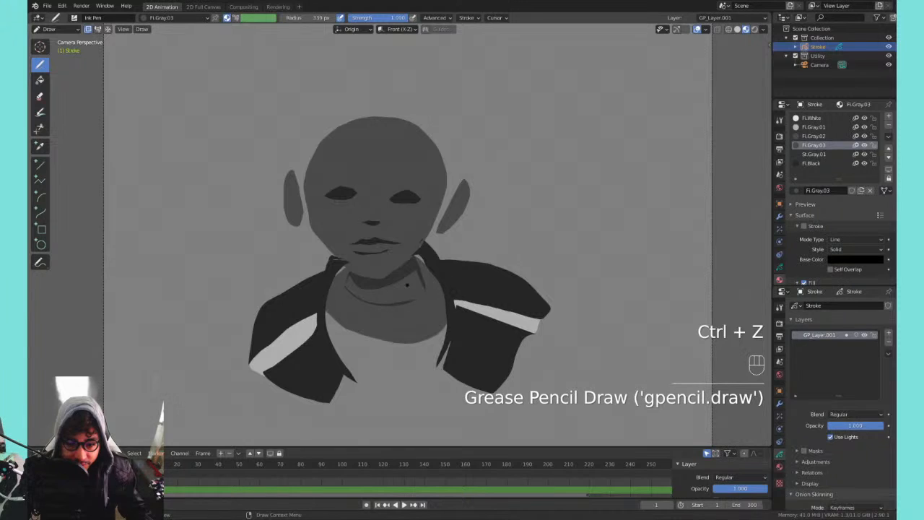
key(ctrl+z)
mouse_move(322, 310)
mouse_down()
mouse_move(340, 330)
mouse_move(423, 339)
mouse_move(437, 299)
mouse_up()
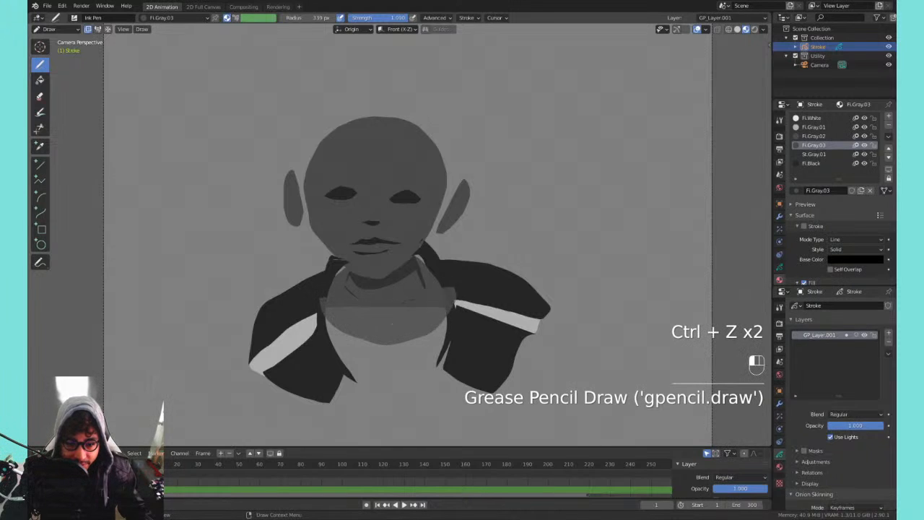
drag(392, 323, 408, 296)
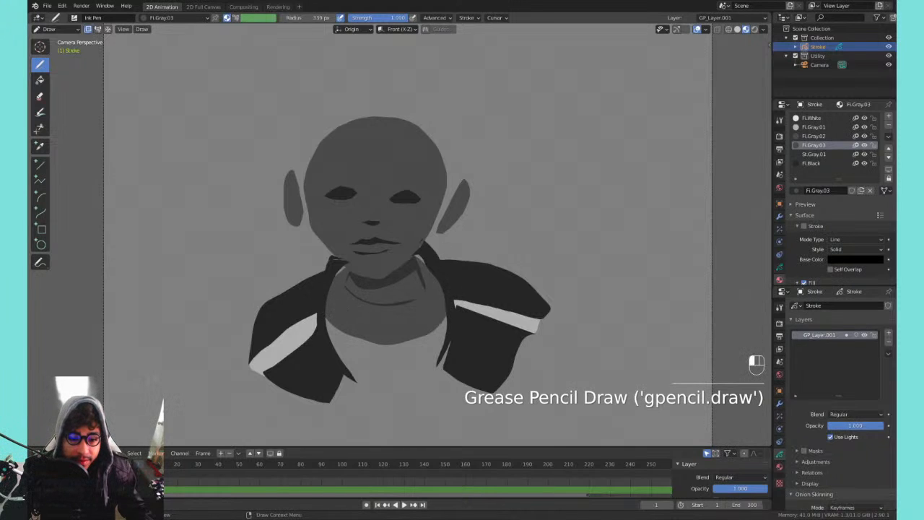
mouse_move(327, 316)
mouse_down()
mouse_move(368, 350)
mouse_move(444, 330)
mouse_move(432, 252)
mouse_up()
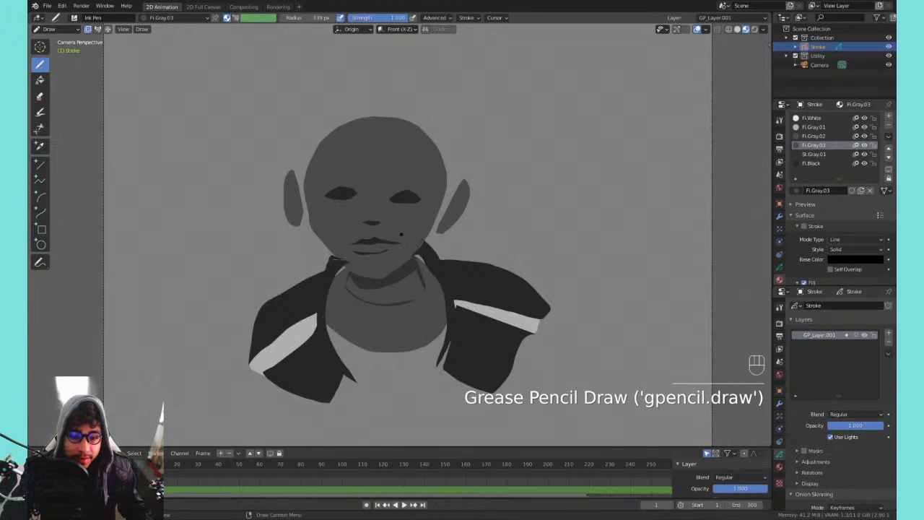
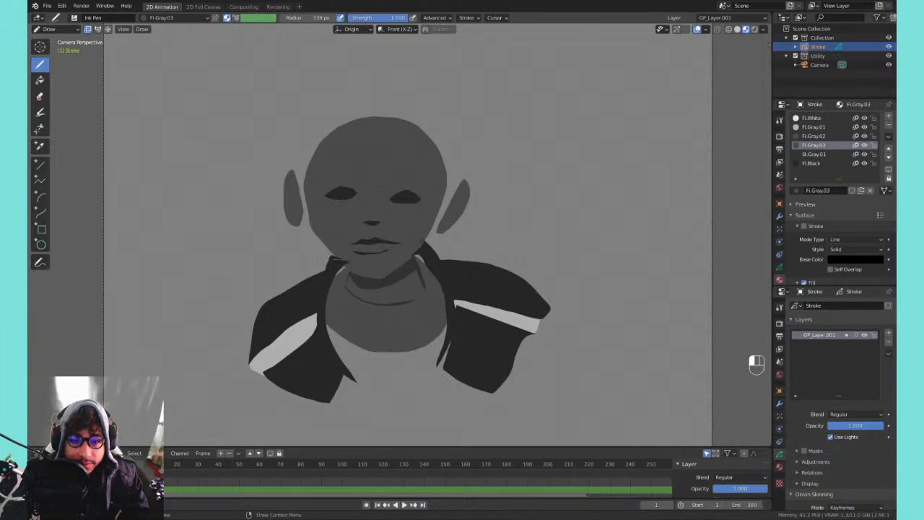
click(399, 180)
key(ctrl+z)
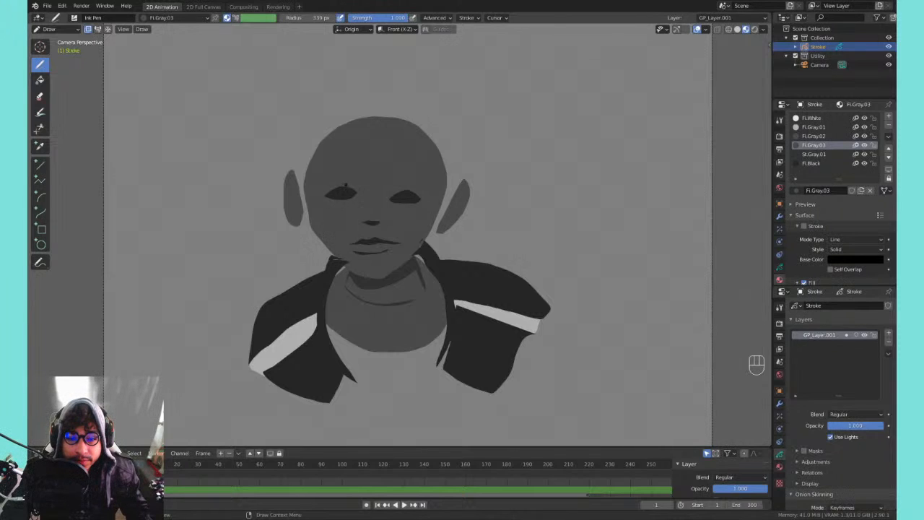
- Choose St.Gray.01, turn off Draw Strokes on Back, and try rough hair fills around the upper head, undoing them
mouse_move(346, 185)
shift+middle_down()
mouse_move(329, 279)
mouse_move(353, 238)
mouse_move(355, 210)
mouse_move(357, 272)
mouse_move(352, 246)
shift+middle_up()
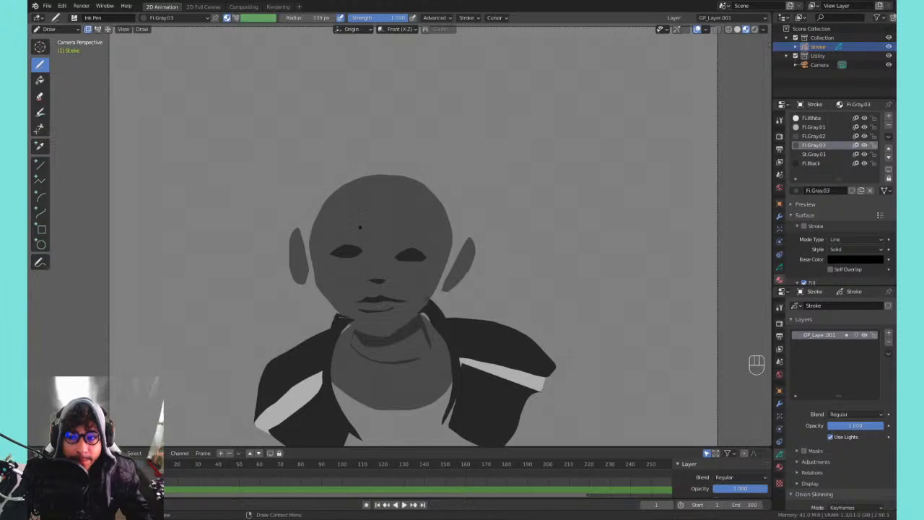
click(813, 154)
mouse_move(315, 197)
mouse_down()
mouse_move(426, 190)
mouse_move(473, 238)
mouse_up()
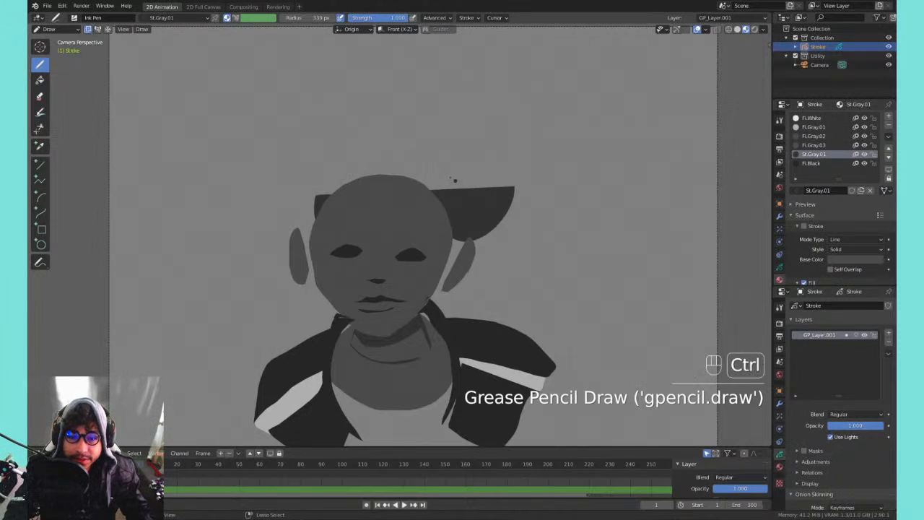
key(ctrl+z)
key(q)
click(362, 132)
drag(343, 146, 475, 192)
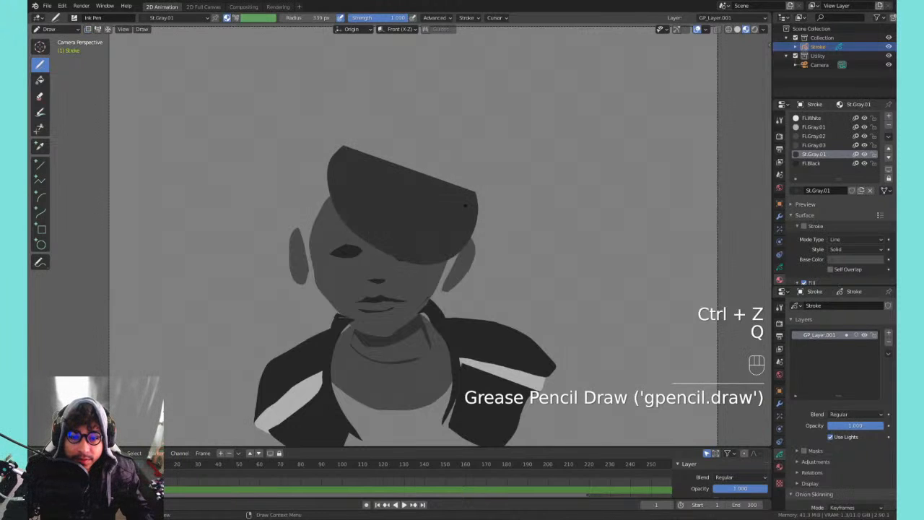
key(ctrl+z)
key(ctrl+z)
key(ctrl+z)
key(ctrl+z)
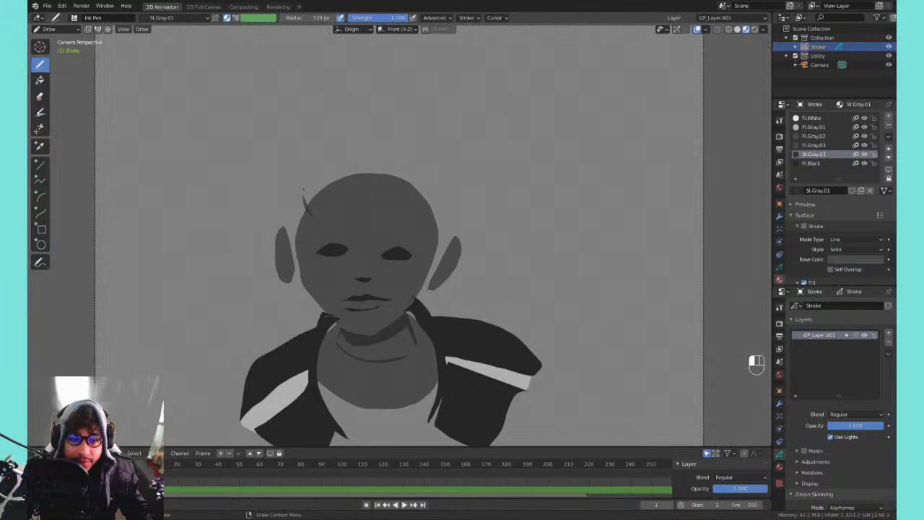
- Try several St.Gray.01 hair fills over the top of the head and forehead, undoing each one
mouse_move(315, 212)
mouse_down()
mouse_move(385, 166)
mouse_move(430, 229)
mouse_move(319, 211)
mouse_up()
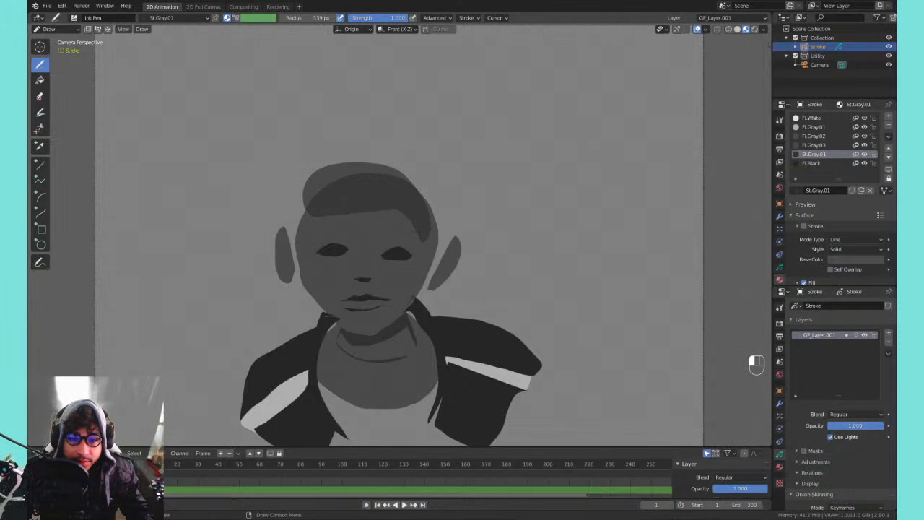
key(ctrl+z)
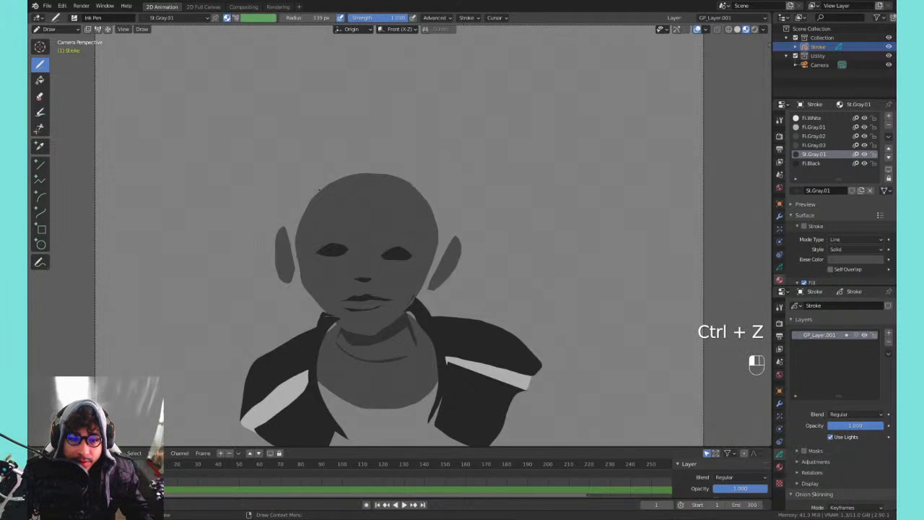
mouse_move(319, 205)
mouse_down()
mouse_move(422, 227)
mouse_move(450, 197)
mouse_move(318, 192)
mouse_move(306, 205)
mouse_move(420, 235)
mouse_move(425, 287)
mouse_up()
key(ctrl+z)
mouse_move(451, 228)
mouse_down()
mouse_move(390, 147)
mouse_move(326, 154)
mouse_move(299, 174)
mouse_move(295, 190)
mouse_move(292, 306)
mouse_move(301, 195)
mouse_up()
key(ctrl+z)
key(ctrl+z)
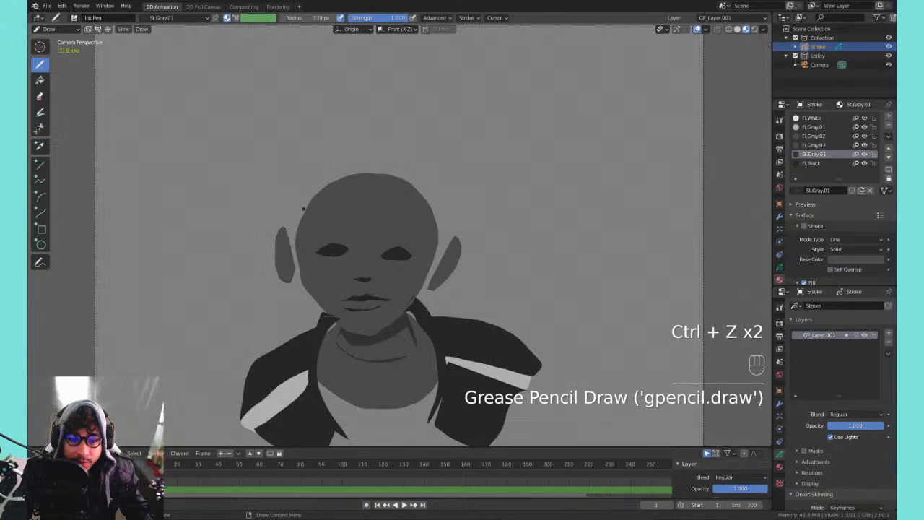
- Draw a large curly St.Gray.01 hair mass with a swept fringe over the forehead and the right ear, undoing unsatisfactory versions
mouse_move(315, 181)
mouse_down()
mouse_move(466, 144)
mouse_move(502, 181)
mouse_move(495, 239)
mouse_move(462, 297)
mouse_move(435, 310)
mouse_move(423, 296)
mouse_move(460, 279)
mouse_move(468, 238)
mouse_move(451, 205)
mouse_move(404, 173)
mouse_move(315, 176)
mouse_up()
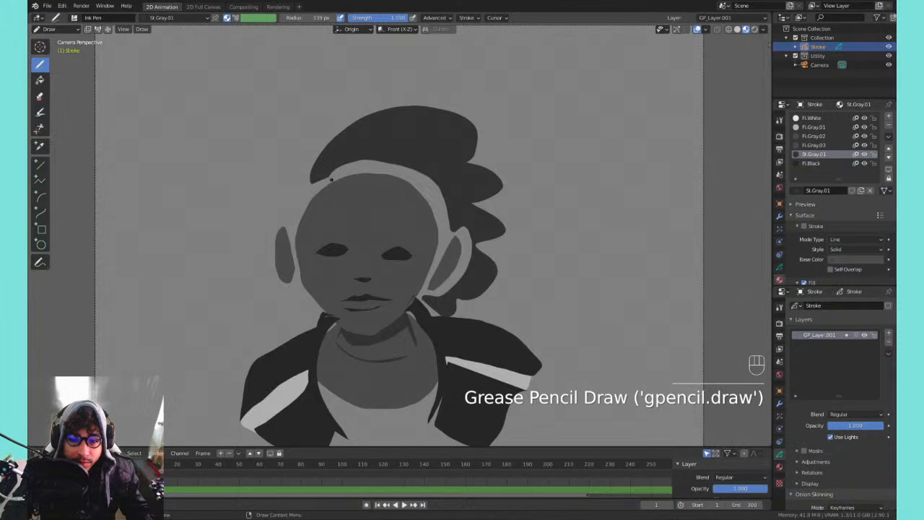
key(ctrl+z)
mouse_move(324, 188)
mouse_down()
mouse_move(351, 175)
mouse_move(413, 175)
mouse_move(446, 218)
mouse_move(448, 249)
mouse_move(417, 302)
mouse_move(466, 296)
mouse_move(500, 220)
mouse_move(498, 155)
mouse_move(449, 105)
mouse_move(312, 193)
mouse_move(289, 165)
mouse_move(304, 191)
mouse_move(347, 213)
mouse_move(442, 210)
mouse_move(318, 173)
mouse_move(401, 224)
mouse_move(430, 263)
mouse_move(443, 239)
mouse_move(346, 176)
mouse_move(310, 195)
mouse_move(339, 216)
mouse_move(442, 210)
mouse_move(345, 172)
mouse_up()
key(ctrl+z)
key(ctrl+z)
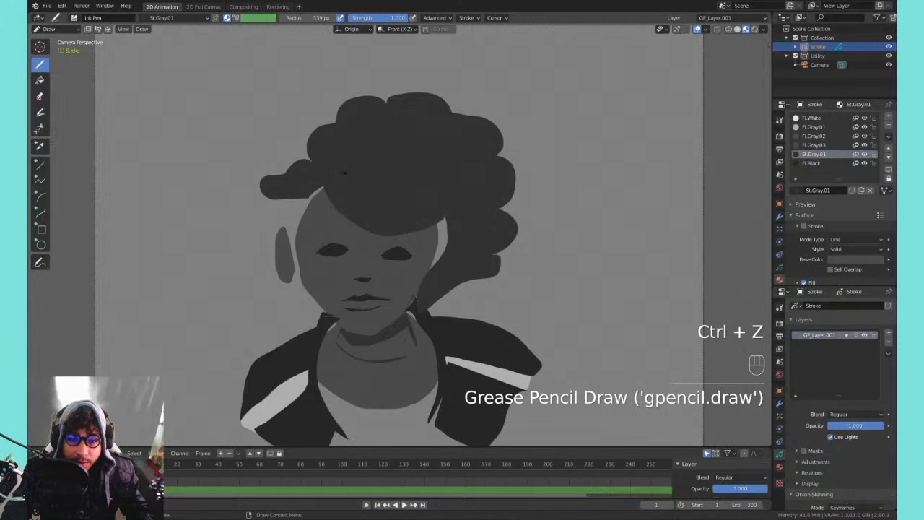
mouse_move(430, 208)
mouse_down()
mouse_move(425, 268)
mouse_move(459, 204)
mouse_up()
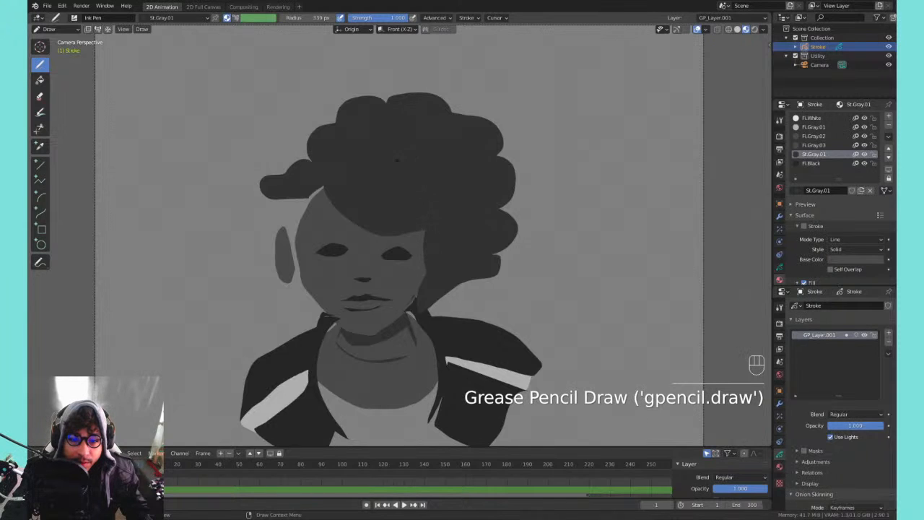
- Add a scalloped St.Gray.01 curl fill down the left side of the face, covering the ear and reaching the collar
shift+middle_drag(374, 174, 444, 190)
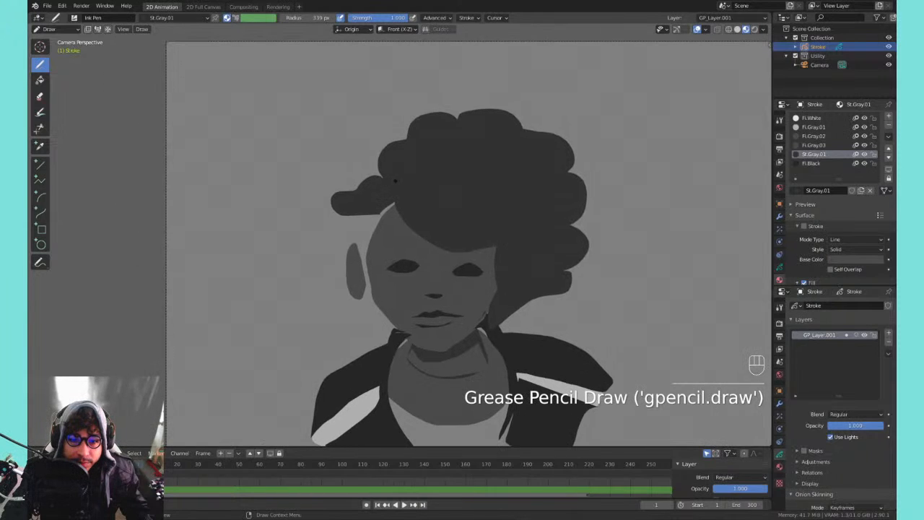
mouse_move(394, 183)
mouse_down()
mouse_move(366, 236)
mouse_move(351, 215)
mouse_move(366, 202)
mouse_move(335, 236)
mouse_move(355, 302)
mouse_move(386, 344)
mouse_move(367, 210)
mouse_move(339, 239)
mouse_move(334, 283)
mouse_move(356, 322)
mouse_move(382, 303)
mouse_move(367, 236)
mouse_move(370, 185)
mouse_up()
key(ctrl+z)
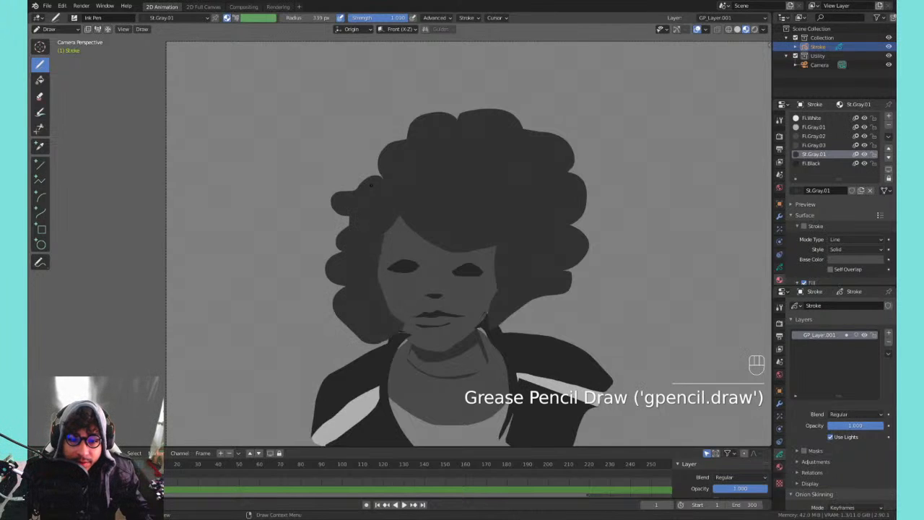
shift+middle_drag(381, 179, 372, 163)
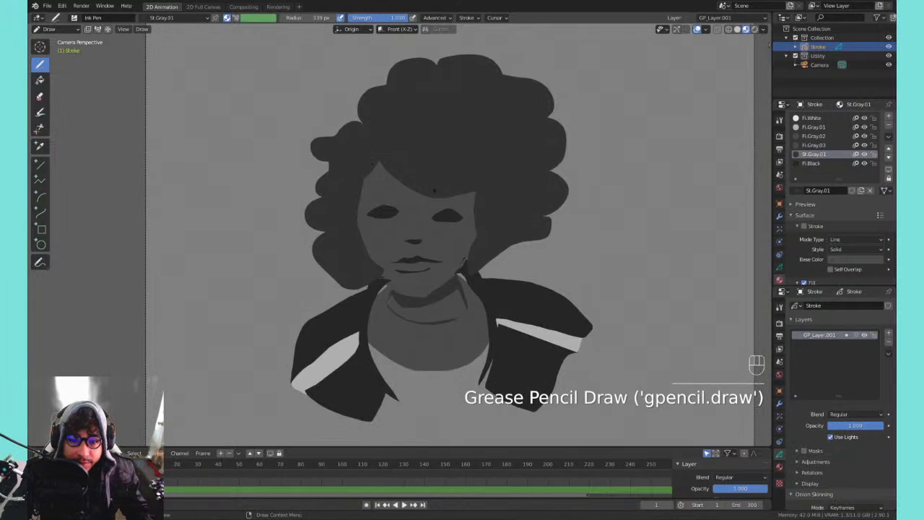
shift+middle_drag(437, 191, 387, 194)
- In Edit Mode, select the whole curl stroke beside the left cheek and send it to the back
key(Tab)
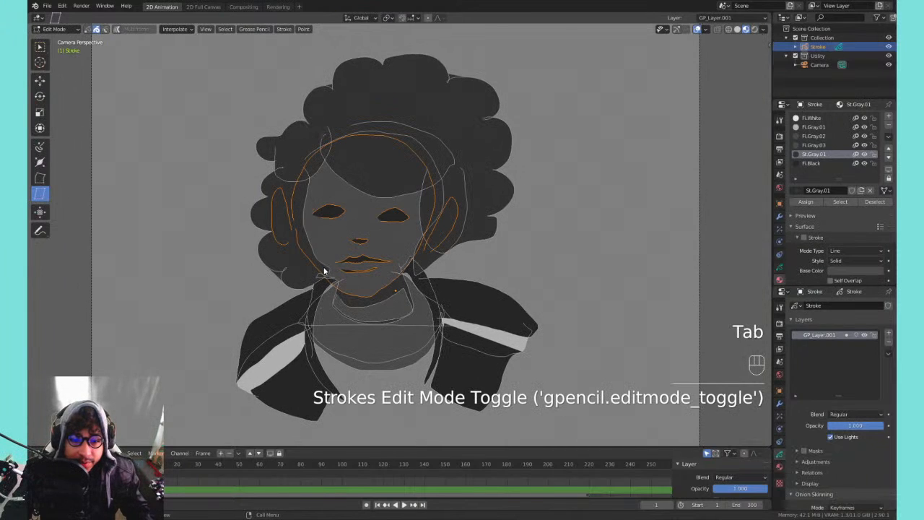
click(336, 236)
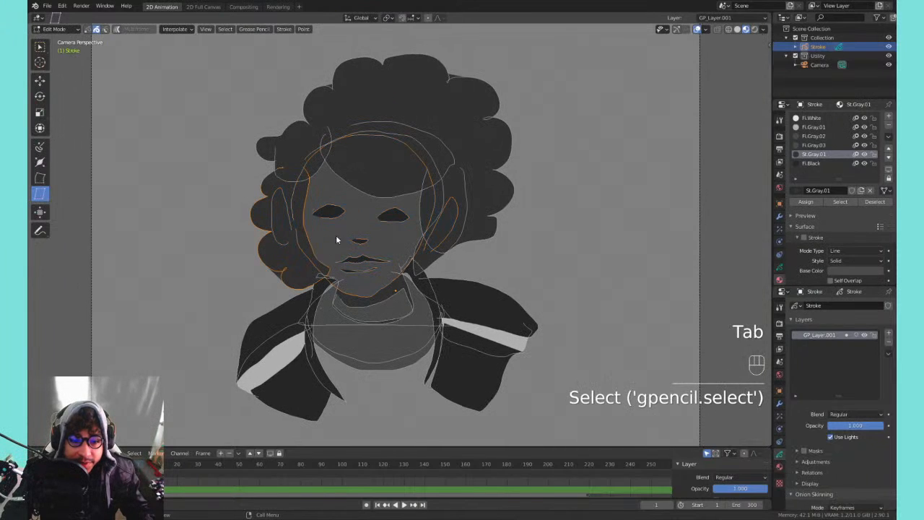
click(87, 28)
key(q)
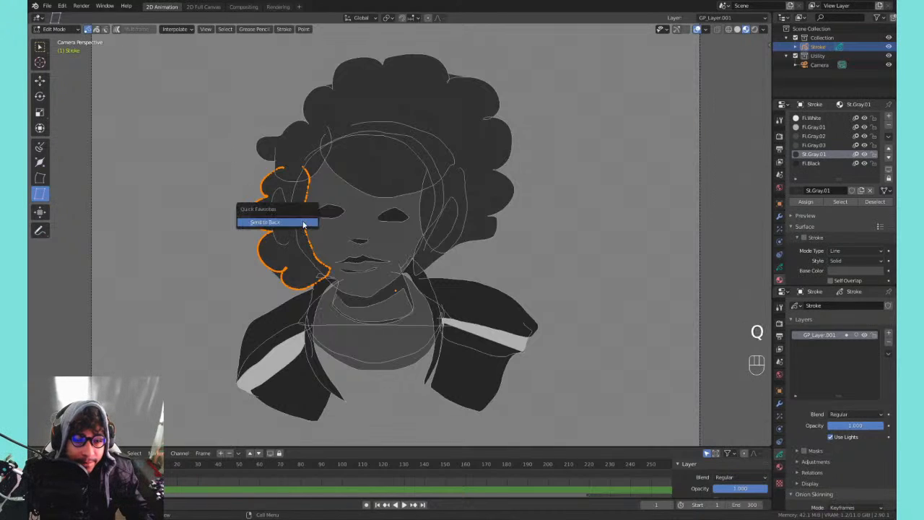
click(297, 221)
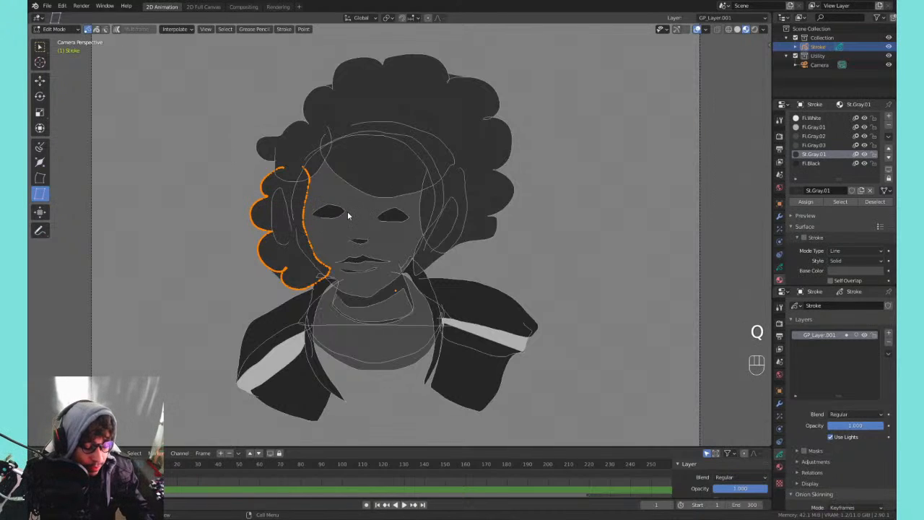
- Try sculpting the inner edge of the left curls along the cheek and jaw, undoing the adjustments
key(ctrl+Tab)
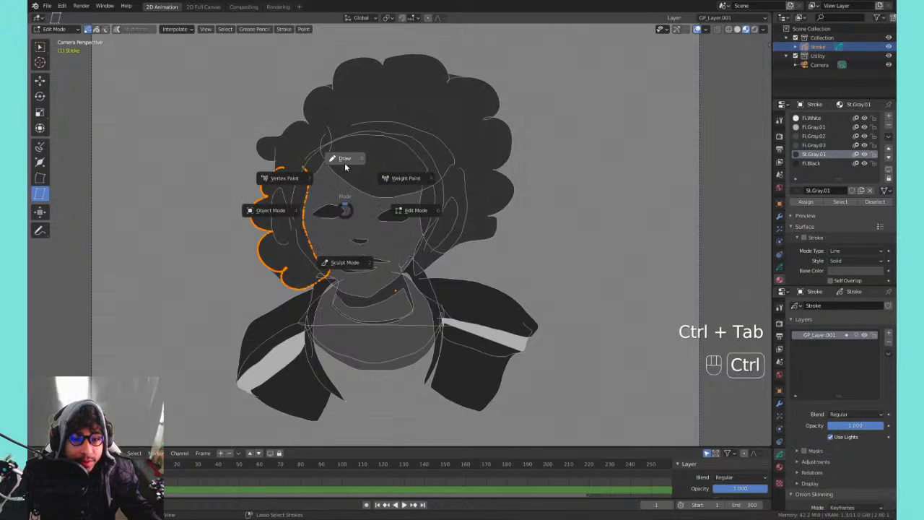
click(354, 240)
drag(325, 268, 326, 273)
key(ctrl+z)
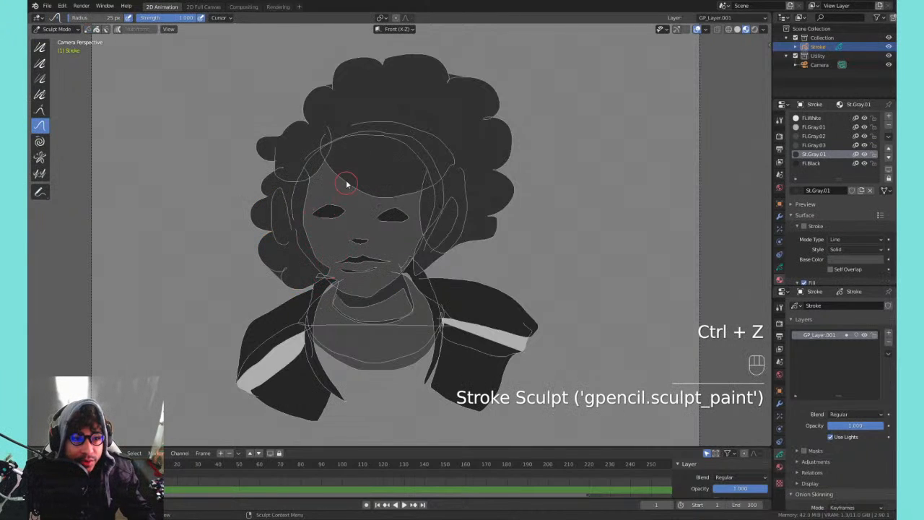
key(Tab)
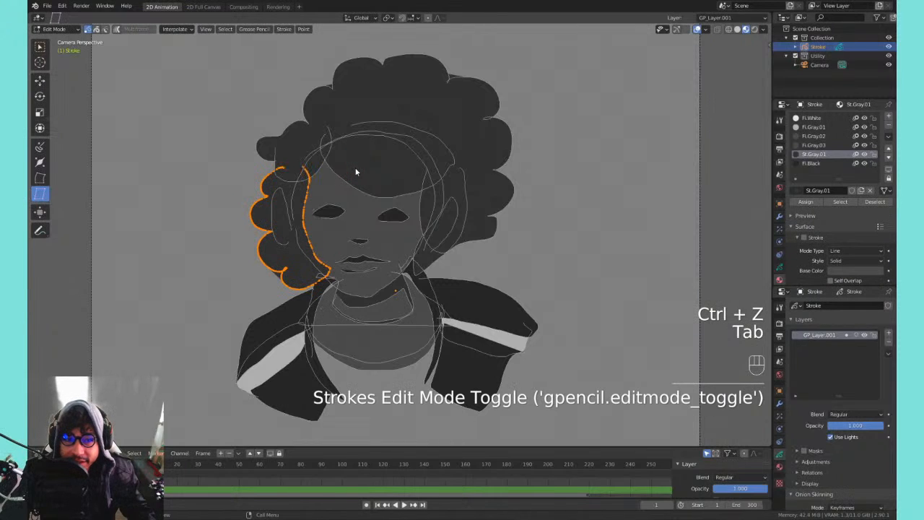
key(Tab)
mouse_move(302, 225)
mouse_down()
mouse_move(330, 264)
mouse_move(322, 270)
mouse_up()
key(ctrl+z)
drag(324, 271, 316, 277)
key(Tab)
key(Tab)
key(ctrl+z)
key(ctrl+z)
key(ctrl+z)
key(ctrl+z)
key(ctrl+z)
key(ctrl+z)
key(ctrl+z)
key(ctrl+z)
key(ctrl+z)
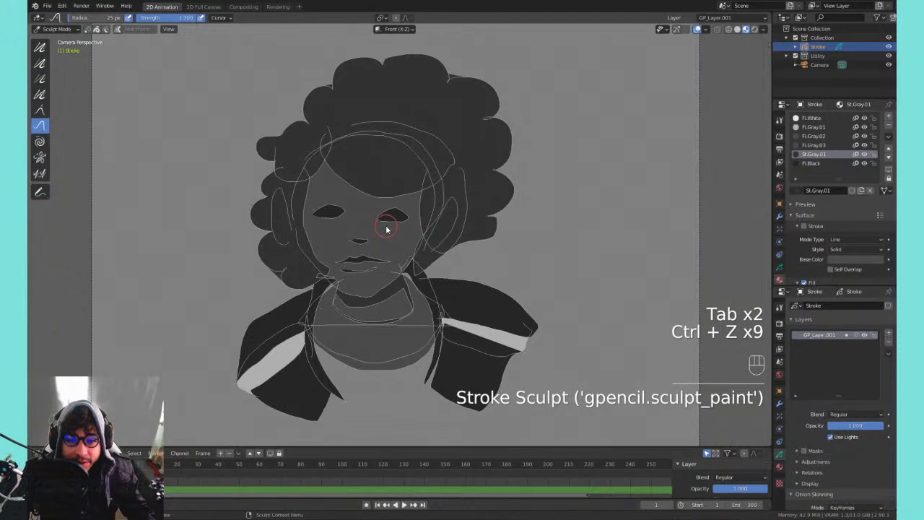
- Return the Grease Pencil object to Draw Mode and bring the fringe and eyes into close view
key(Tab)
key(Tab)
key(ctrl+Tab)
click(381, 172)
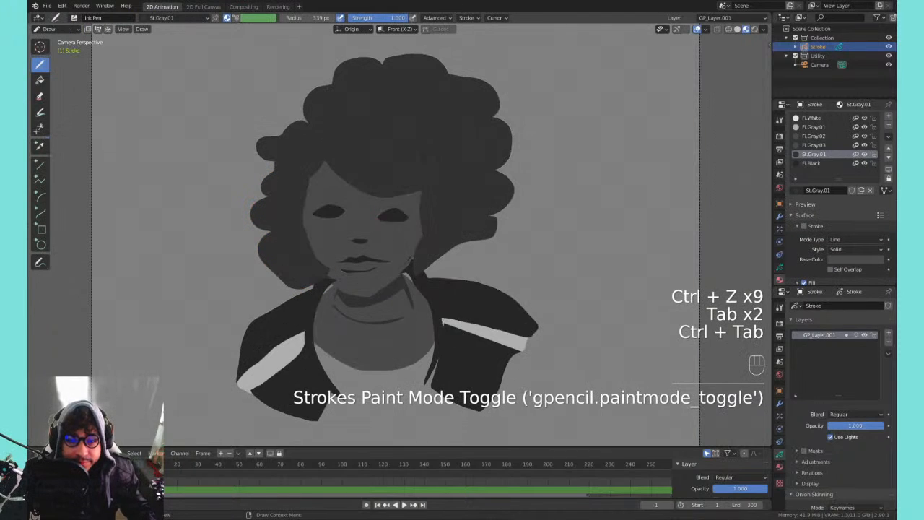
shift+middle_drag(388, 194, 385, 233)
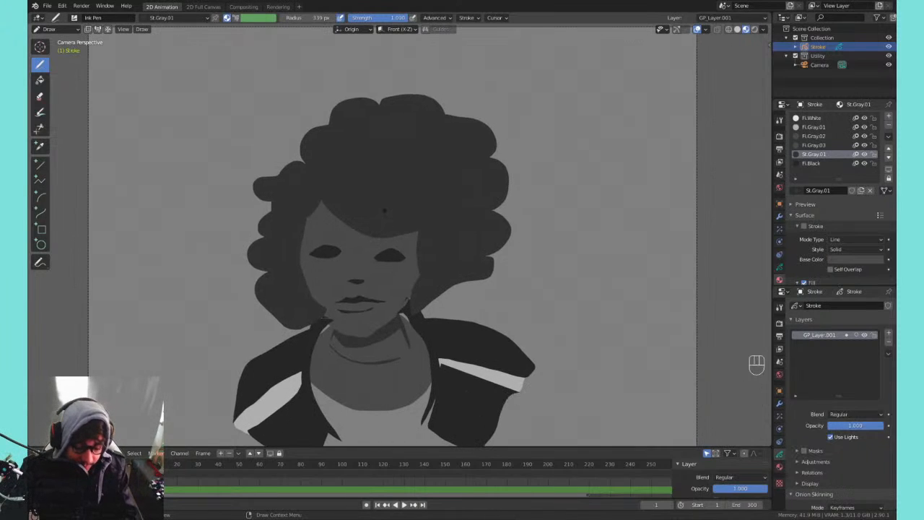
shift+middle_drag(371, 243, 380, 255)
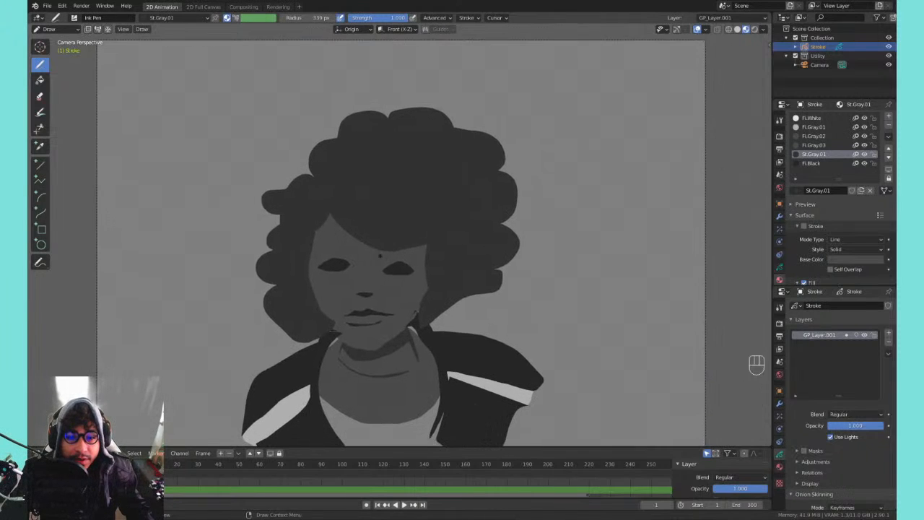
ctrl+right_drag(366, 244, 355, 259)
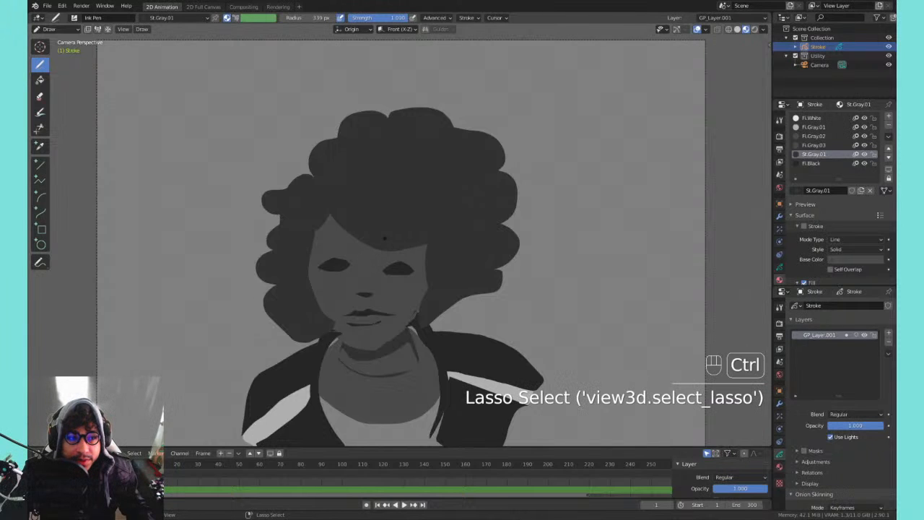
scroll(363, 265, down, 1)
scroll(370, 247, up, 6)
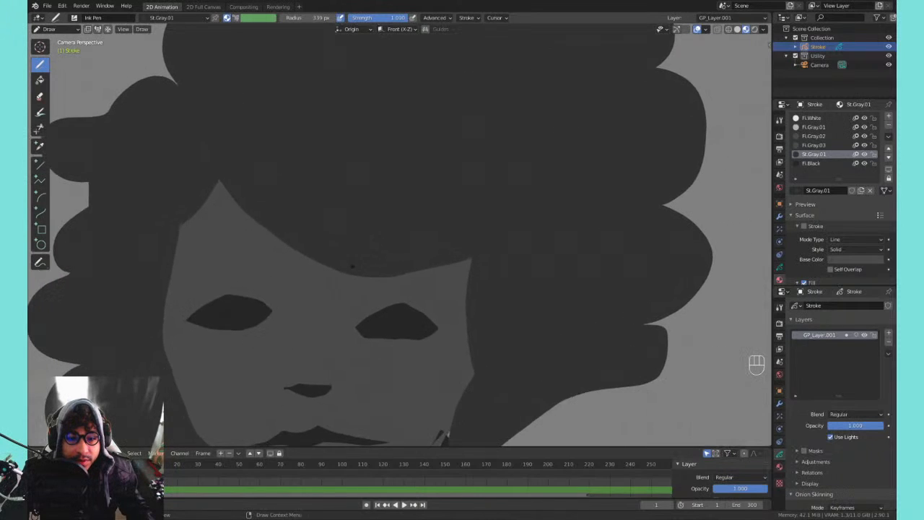
mouse_move(375, 240)
shift+middle_down()
mouse_move(388, 237)
mouse_move(378, 232)
shift+middle_up()
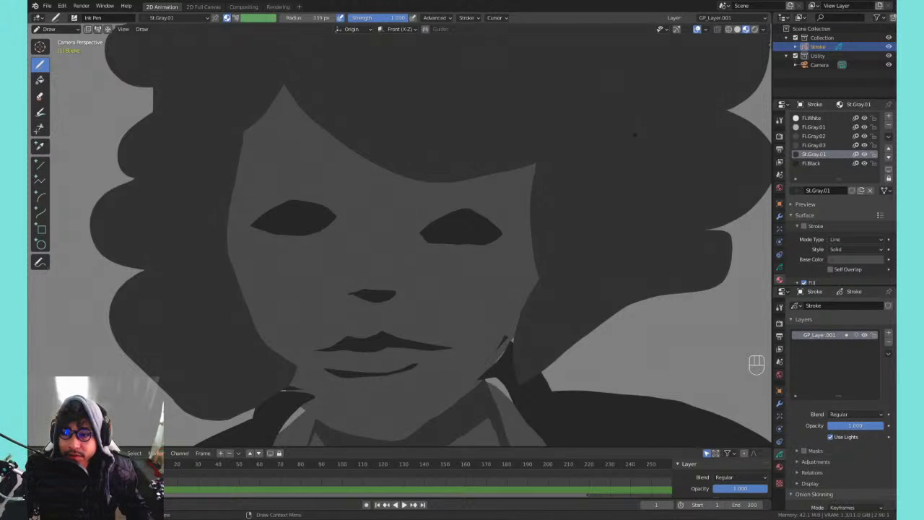
click(812, 136)
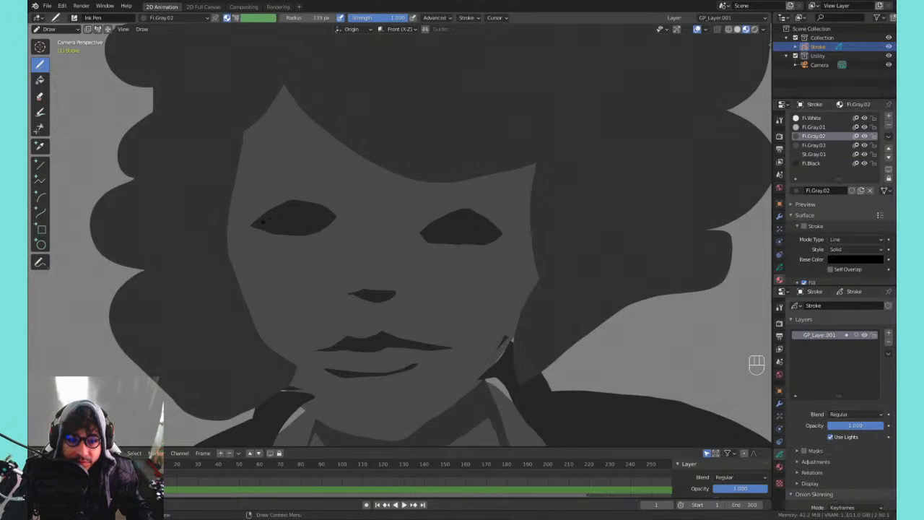
mouse_move(263, 222)
mouse_down()
mouse_move(318, 214)
mouse_move(268, 230)
mouse_move(317, 215)
mouse_up()
key(ctrl+z)
key(ctrl+z)
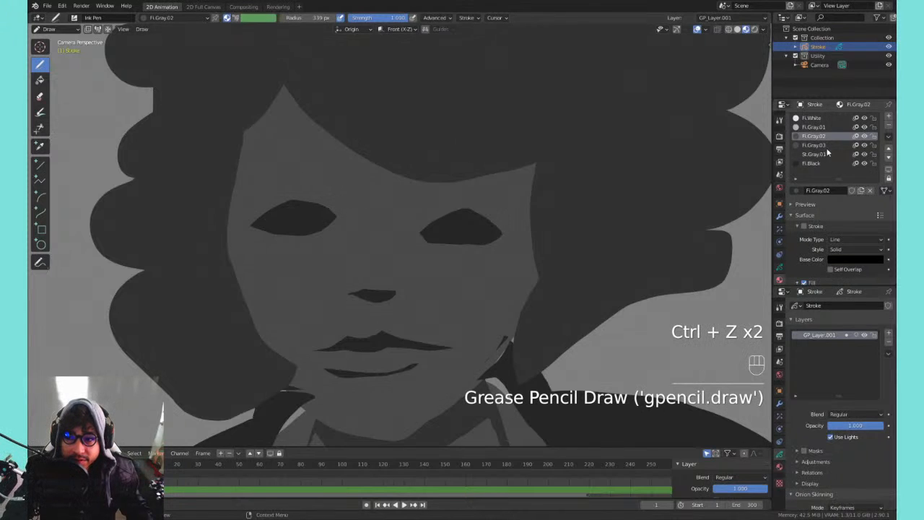
- Draw light Fi.Gray.01 eye whites inside both black eye shapes, leaving a dark rim around each
click(813, 128)
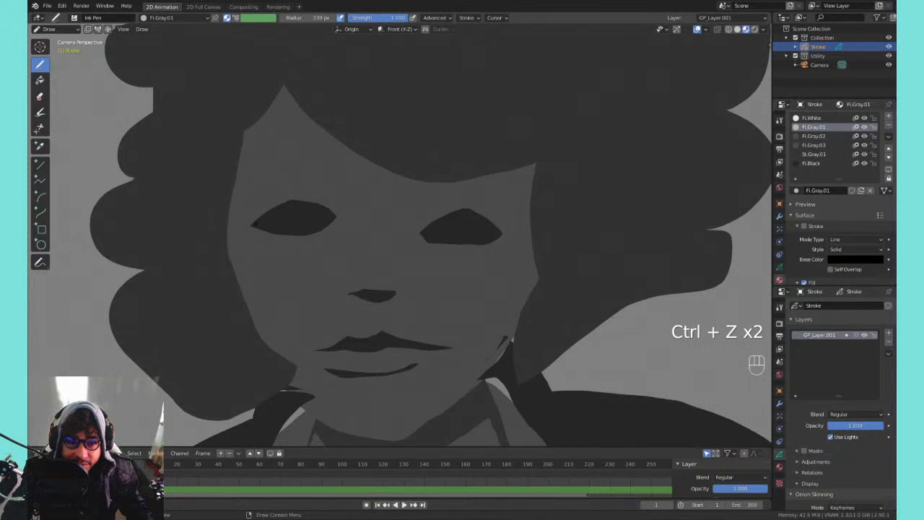
mouse_move(260, 217)
mouse_down()
mouse_move(291, 210)
mouse_move(325, 218)
mouse_move(301, 231)
mouse_move(289, 203)
mouse_up()
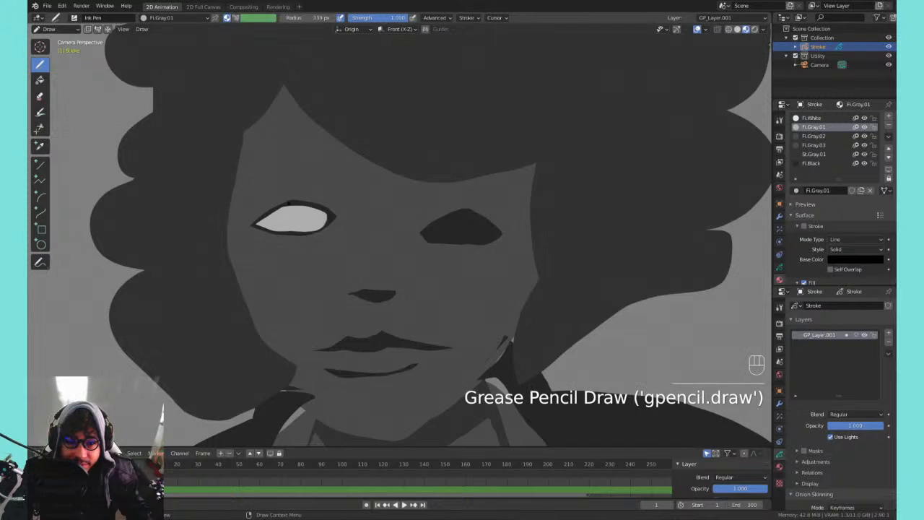
key(ctrl+z)
mouse_move(433, 221)
mouse_down()
mouse_move(478, 230)
mouse_move(462, 240)
mouse_move(419, 231)
mouse_up()
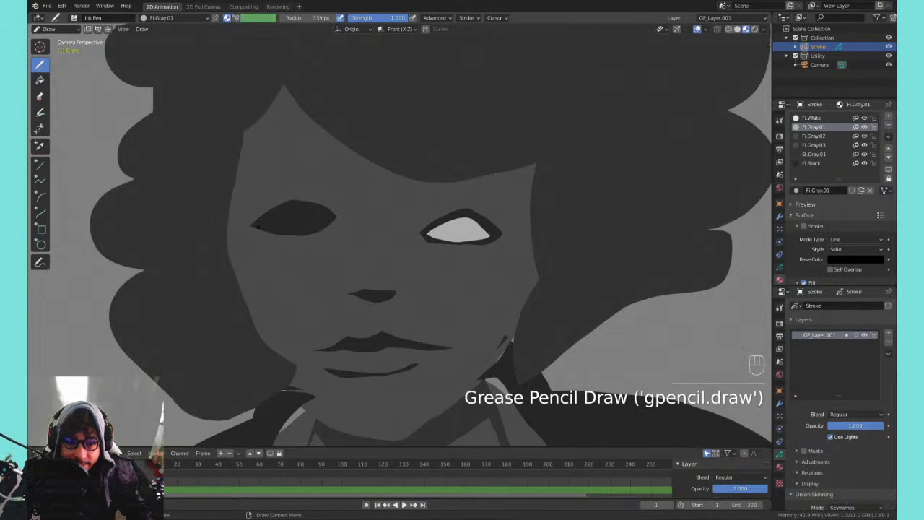
mouse_move(269, 217)
mouse_down()
mouse_move(325, 223)
mouse_move(261, 230)
mouse_move(275, 219)
mouse_up()
mouse_move(350, 211)
shift+middle_down()
mouse_move(404, 166)
mouse_move(367, 181)
mouse_move(367, 213)
shift+middle_up()
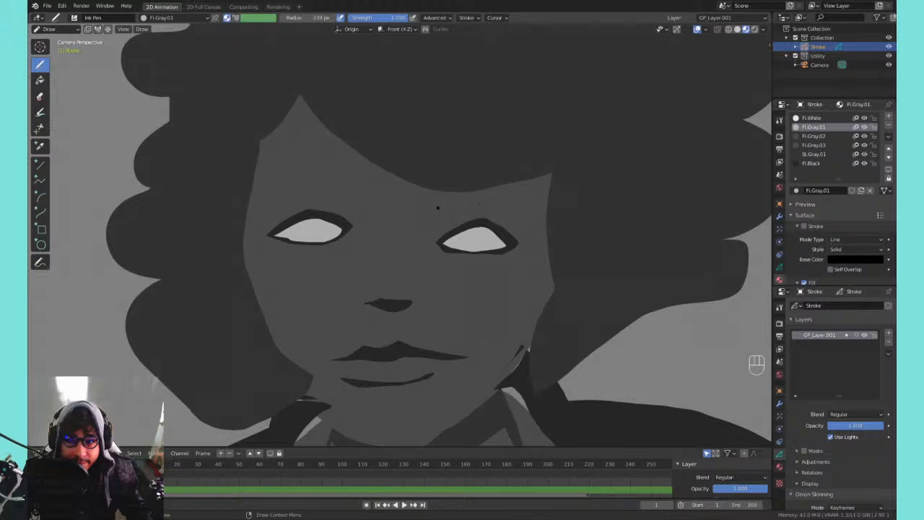
- Draw a Fi.Gray.02 iris with a notched highlight at the upper edge inside each eye white
click(797, 137)
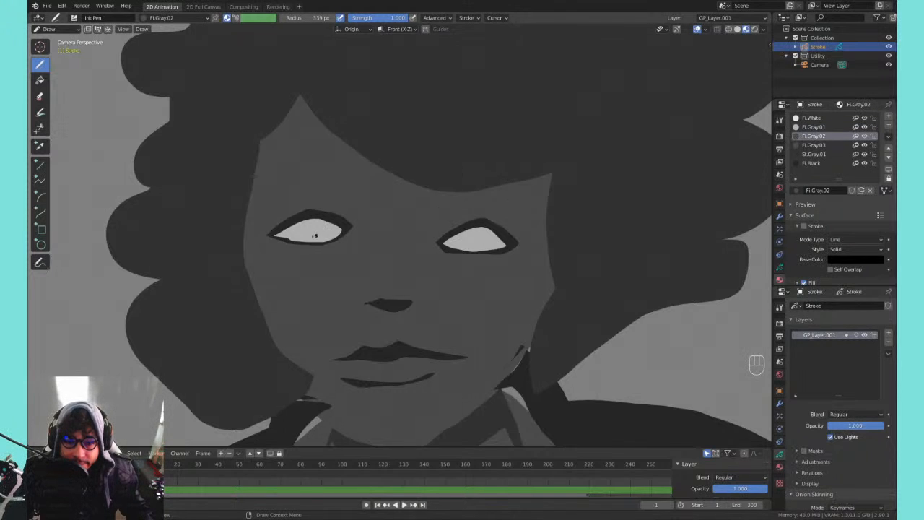
drag(314, 240, 325, 224)
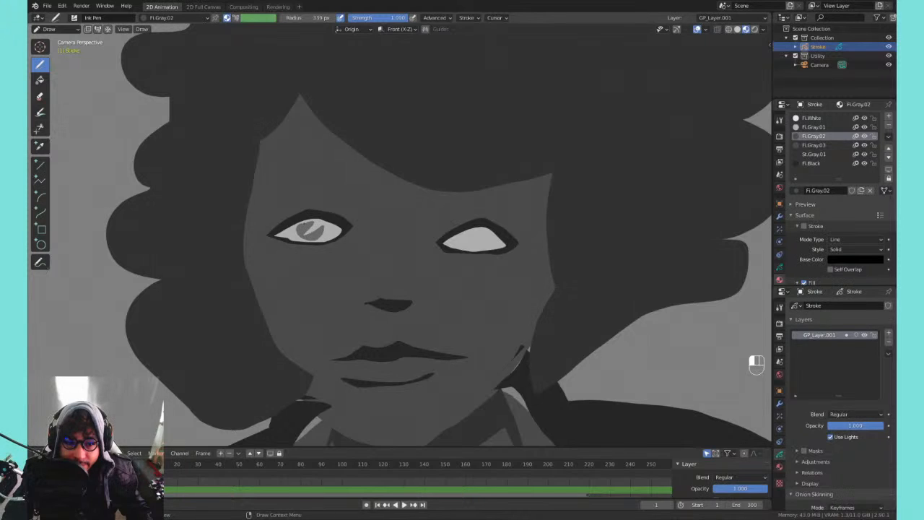
click(482, 234)
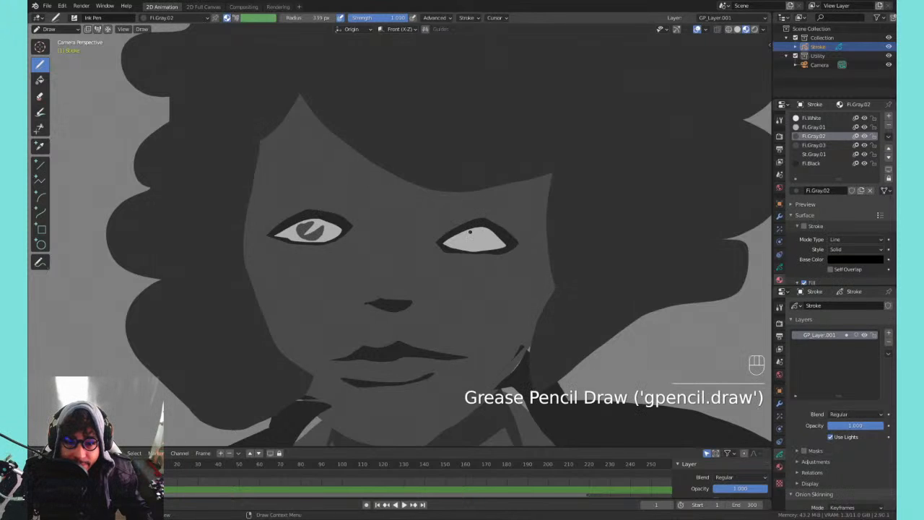
mouse_move(458, 245)
mouse_down()
mouse_move(493, 237)
mouse_move(493, 220)
mouse_up()
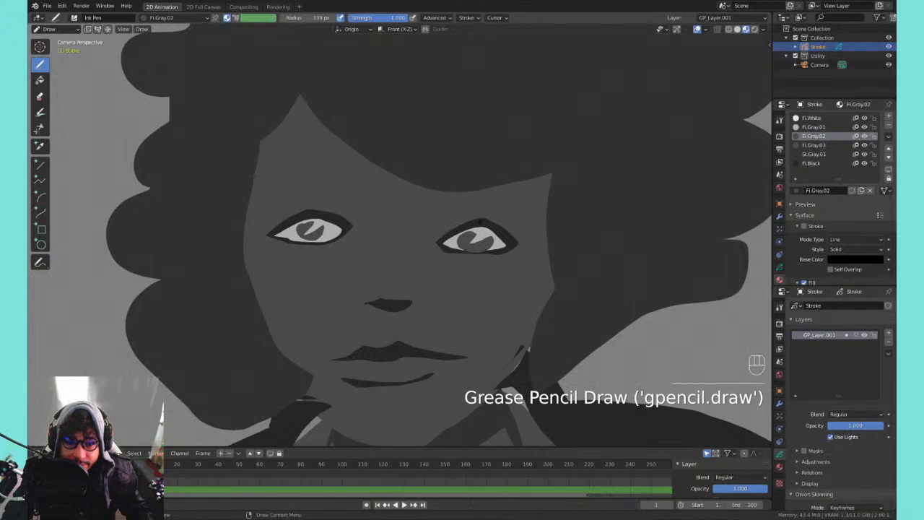
- Undo the existing irises and redraw one in each eye with the Fi.Gray.02 material, leaving a jagged highlight notch
key(ctrl+z)
mouse_move(456, 244)
mouse_down()
mouse_move(495, 238)
mouse_move(462, 238)
mouse_move(477, 235)
mouse_up()
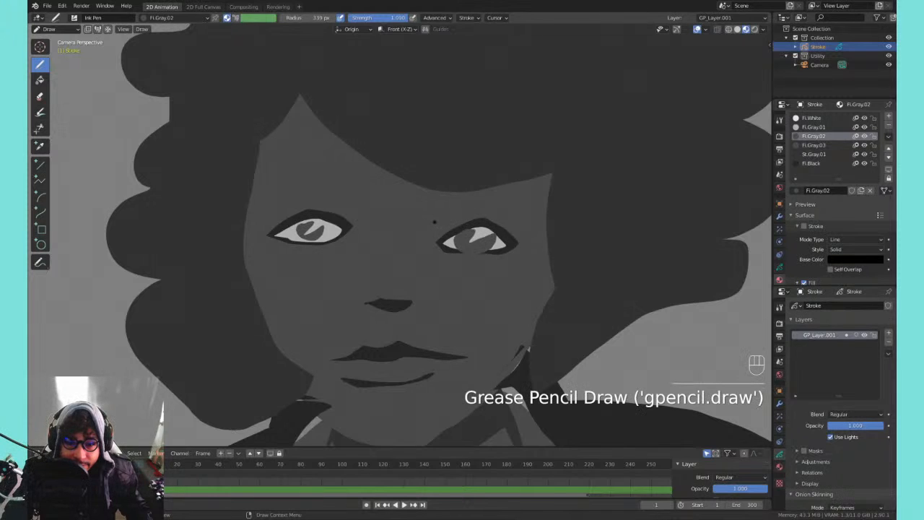
key(ctrl+z)
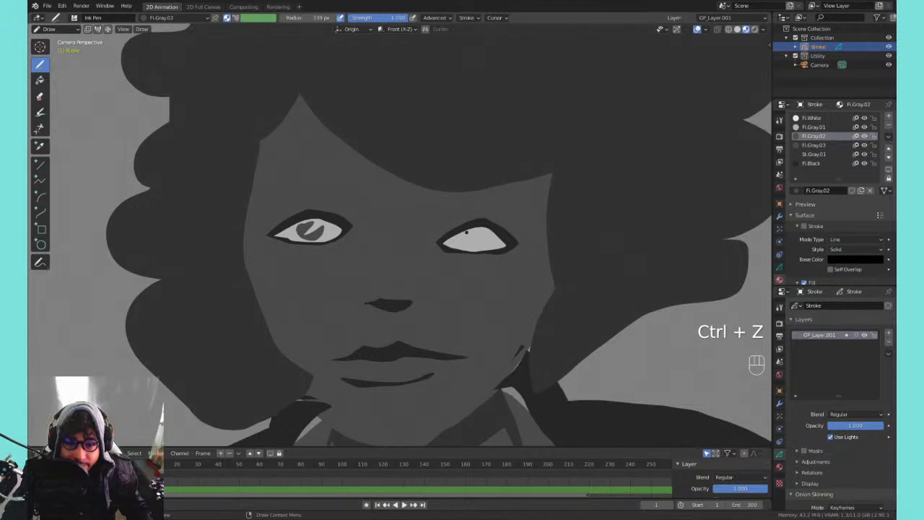
mouse_move(456, 244)
mouse_down()
mouse_move(498, 237)
mouse_move(462, 237)
mouse_move(473, 230)
mouse_up()
key(ctrl+z)
key(ctrl+z)
key(ctrl+z)
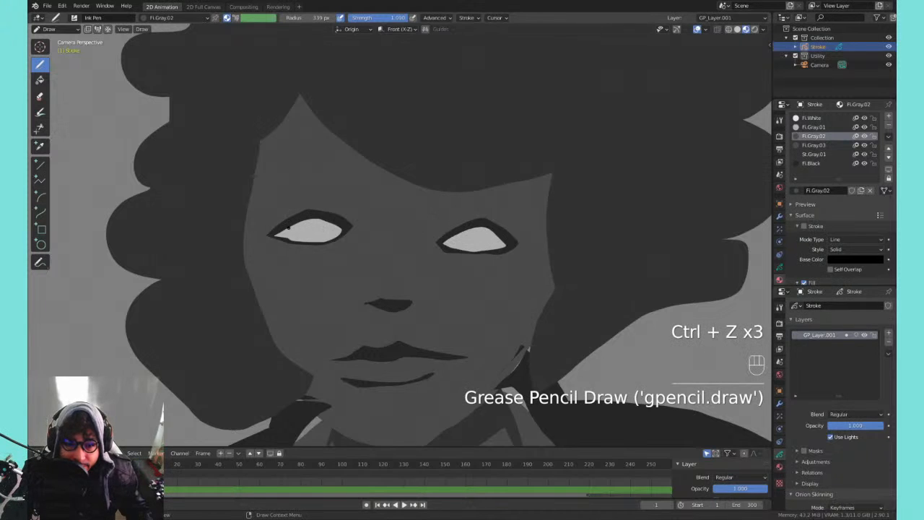
mouse_move(294, 236)
mouse_down()
mouse_move(330, 227)
mouse_move(292, 228)
mouse_move(315, 220)
mouse_up()
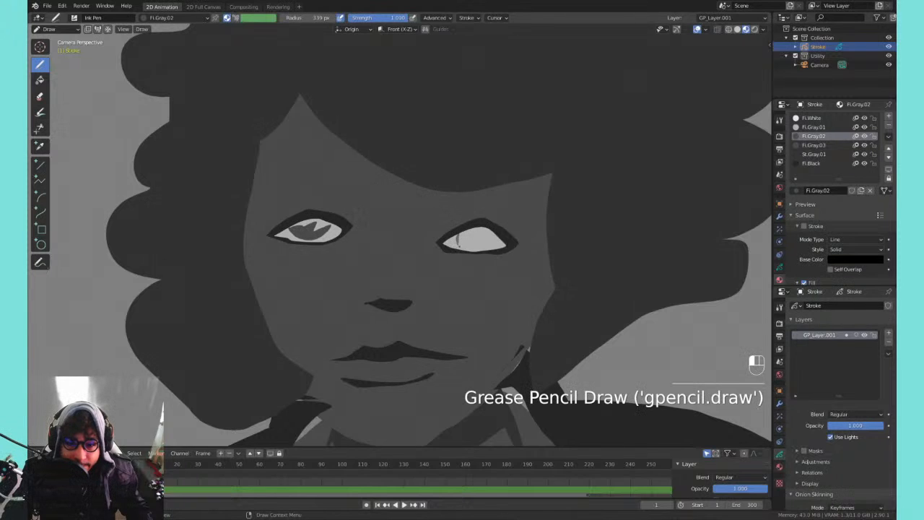
mouse_move(458, 244)
mouse_down()
mouse_move(492, 235)
mouse_move(448, 232)
mouse_up()
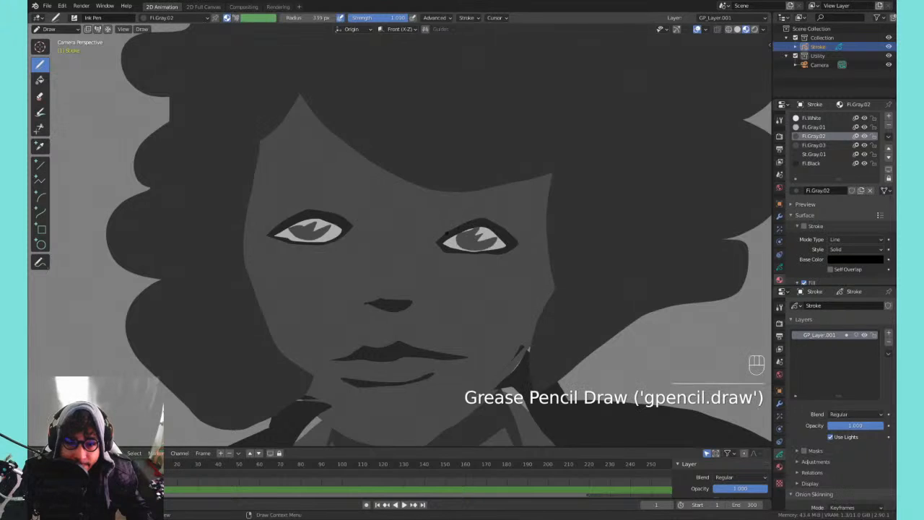
- Draw a small dark pupil inside each iris using the St.Gray.01 material
click(814, 145)
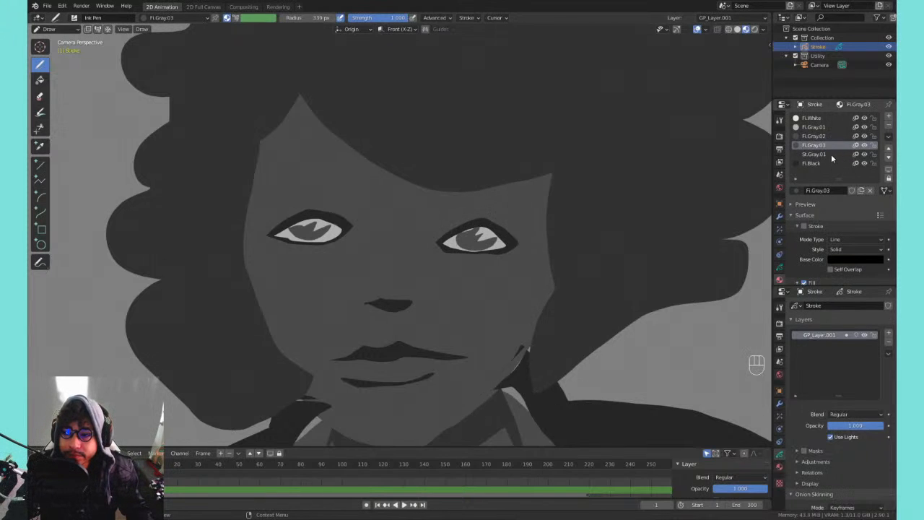
drag(476, 244, 476, 241)
key(ctrl+z)
click(812, 154)
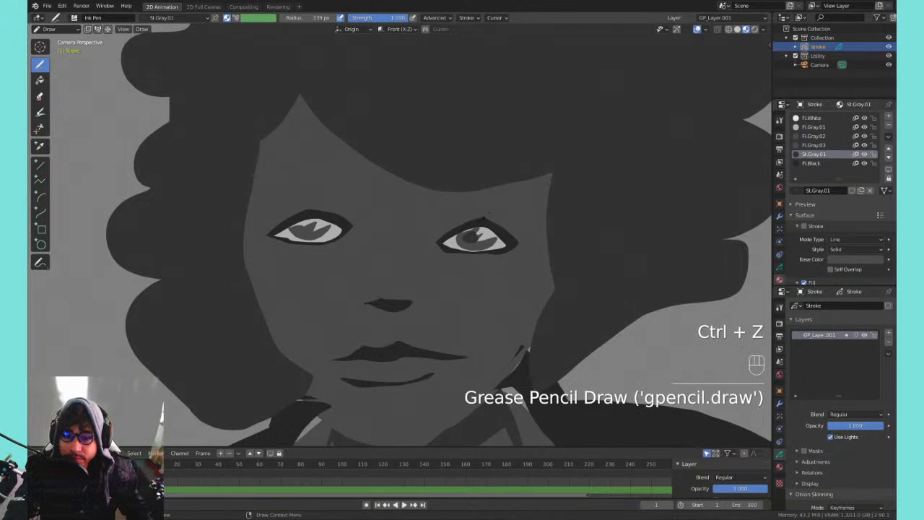
key(ctrl+z)
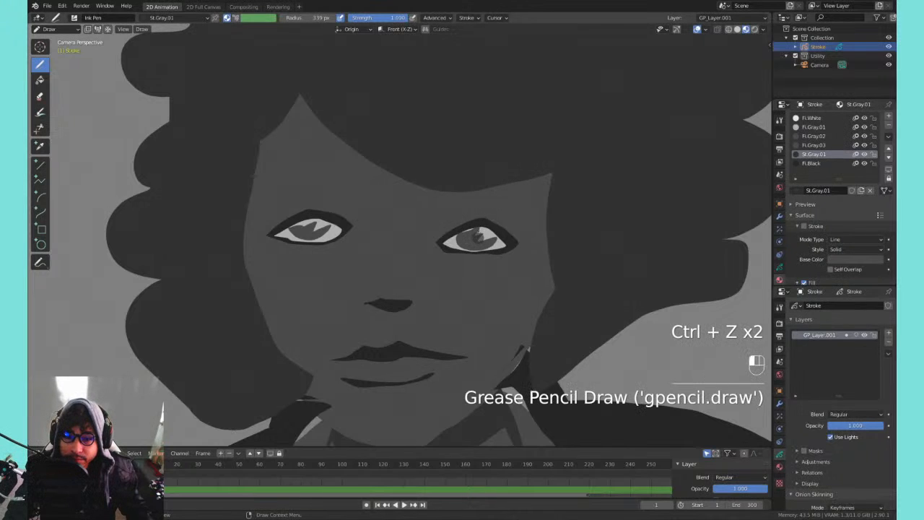
key(ctrl+z)
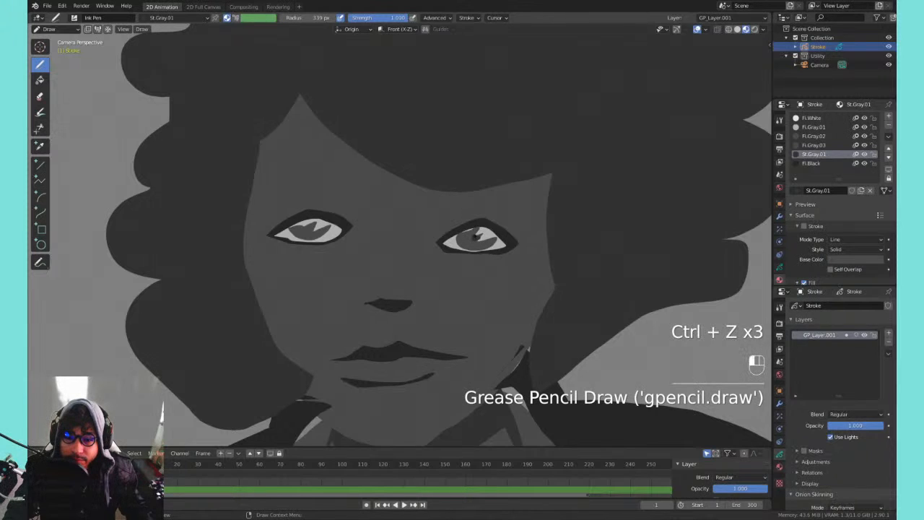
key(ctrl+z)
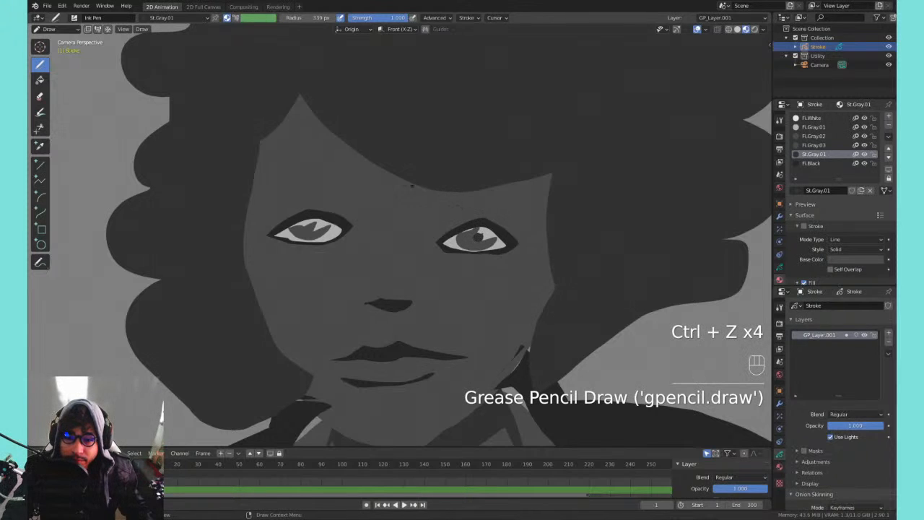
drag(311, 228, 315, 221)
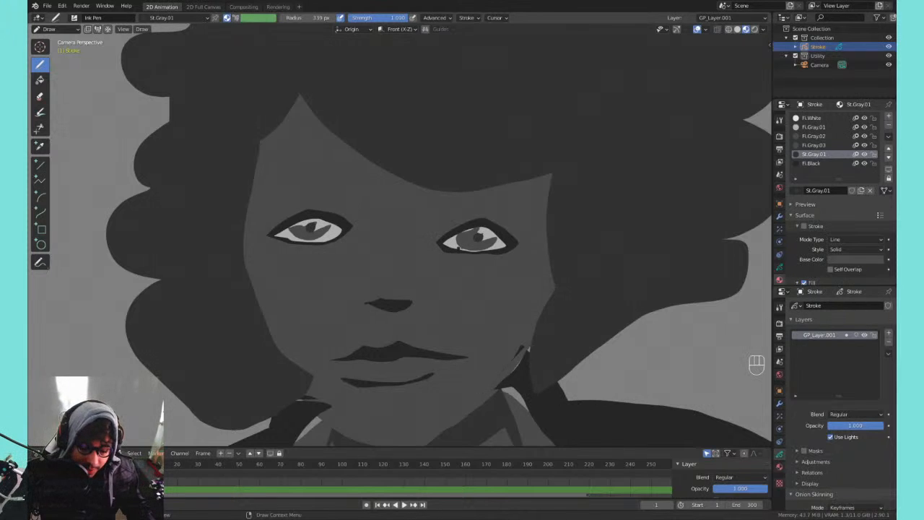
- Select all strokes of the portrait in Edit Mode and scale them down to a small thumbnail
ctrl+right_drag(466, 246, 430, 255)
scroll(429, 255, down, 6)
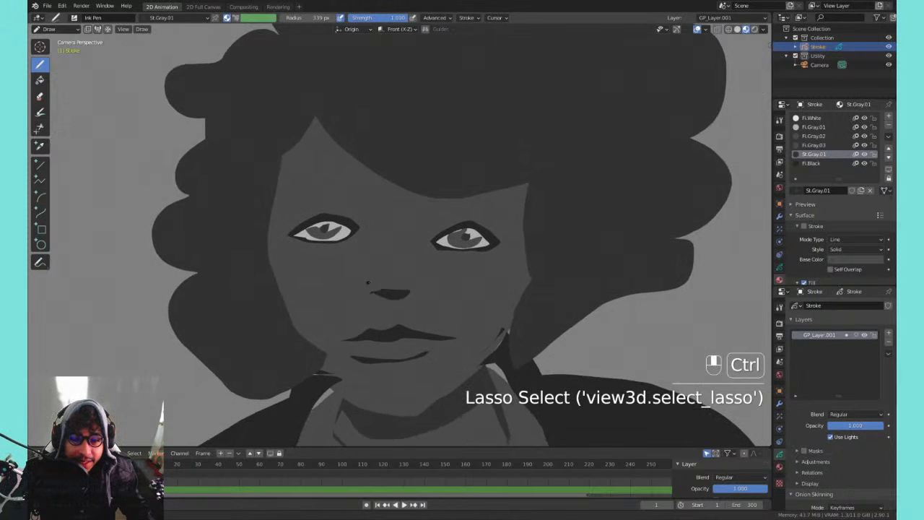
scroll(392, 286, up, 5)
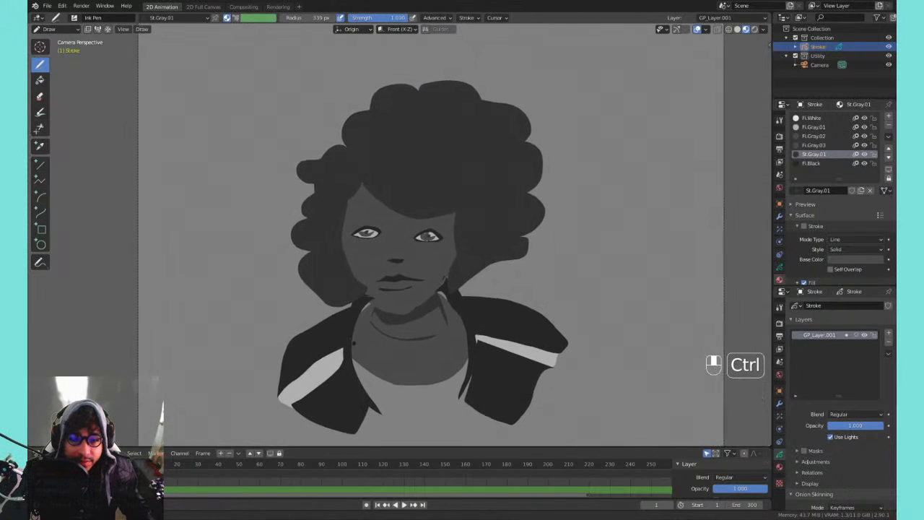
scroll(396, 253, down, 2)
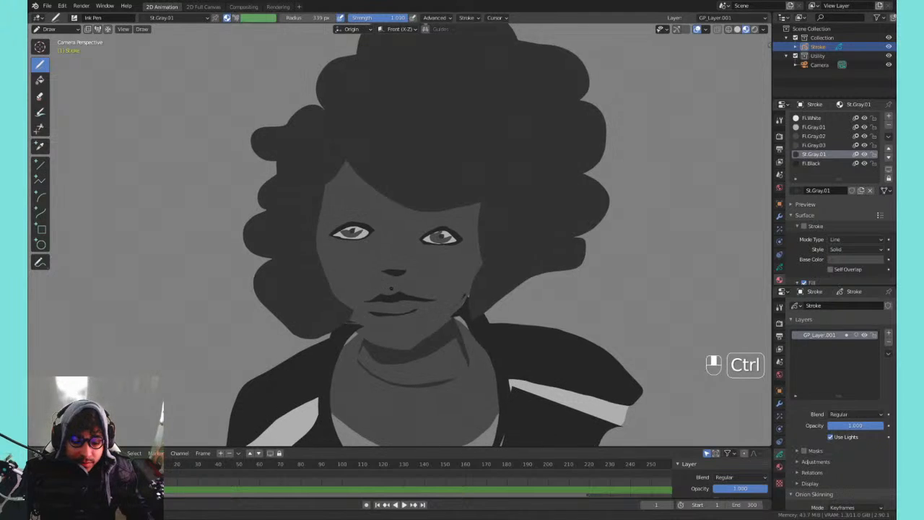
mouse_move(370, 306)
ctrl+middle_down()
mouse_move(396, 303)
mouse_move(485, 235)
mouse_move(374, 348)
ctrl+middle_up()
mouse_move(400, 264)
ctrl+middle_down()
mouse_move(469, 209)
mouse_move(426, 275)
mouse_move(442, 259)
ctrl+middle_up()
key(Tab)
key(a)
key(s)
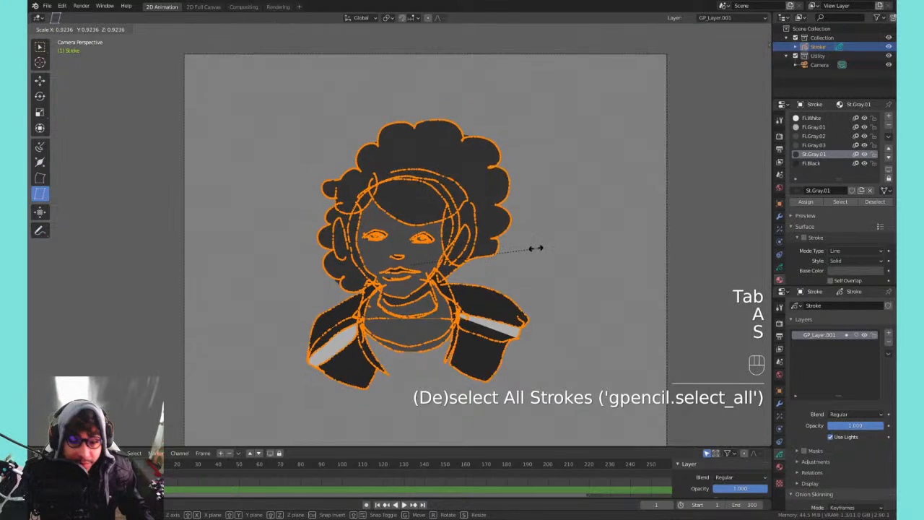
click(462, 263)
- Move the selected portrait strokes to the upper-left corner of the camera frame and return to Draw Mode
key(g)
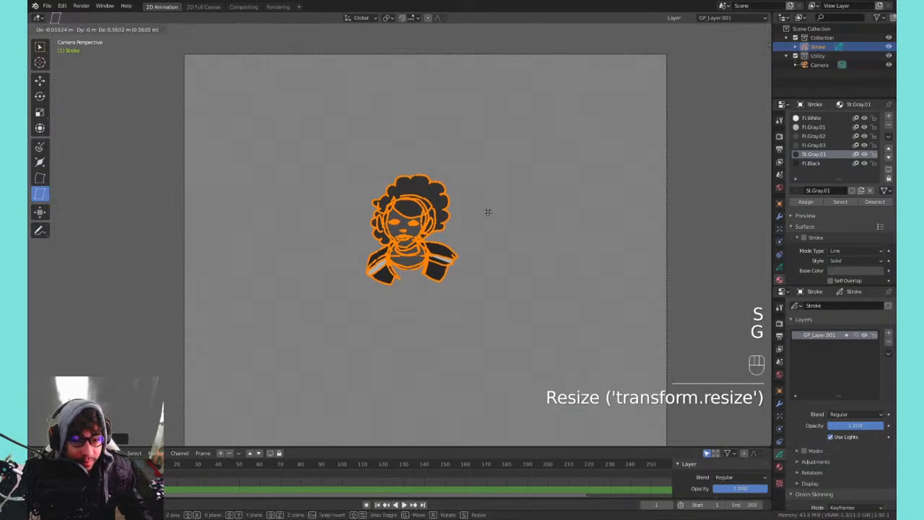
click(331, 119)
key(Tab)
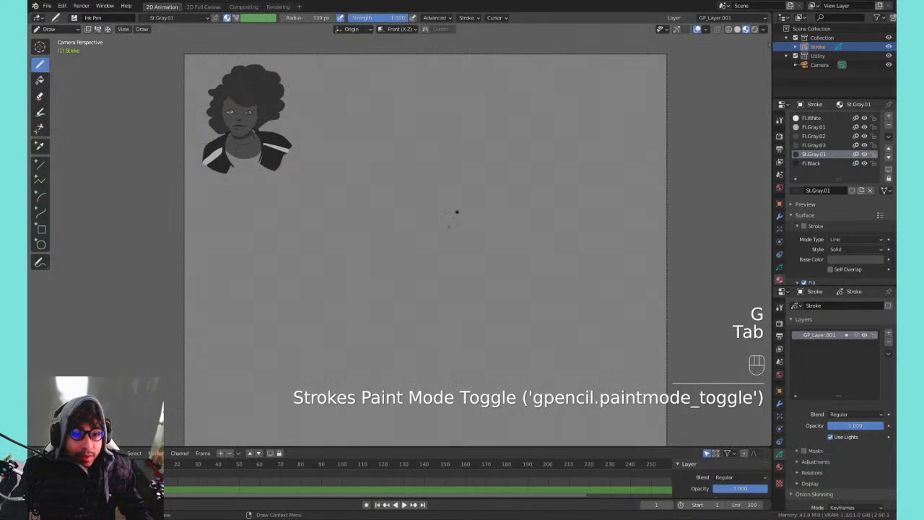
shift+middle_drag(419, 260, 421, 255)
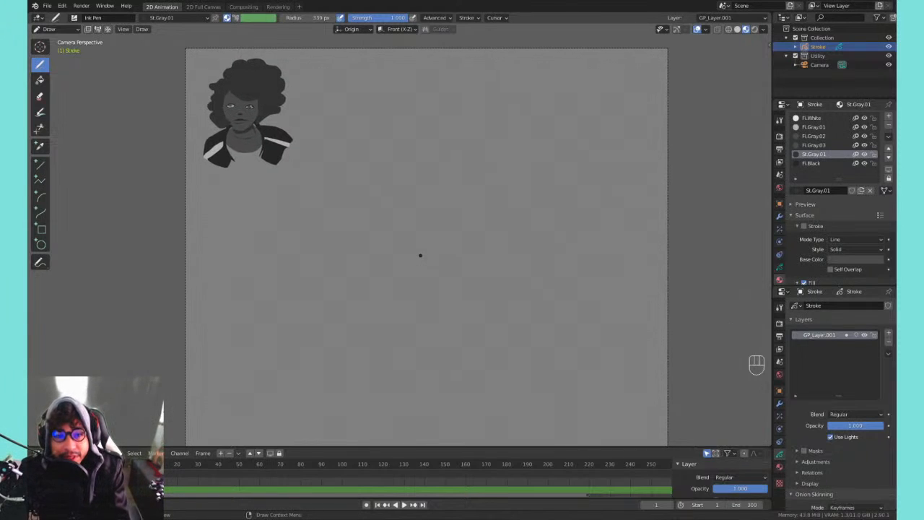
key(ctrl+equal)
key(ctrl+equal)
key(ctrl+equal)
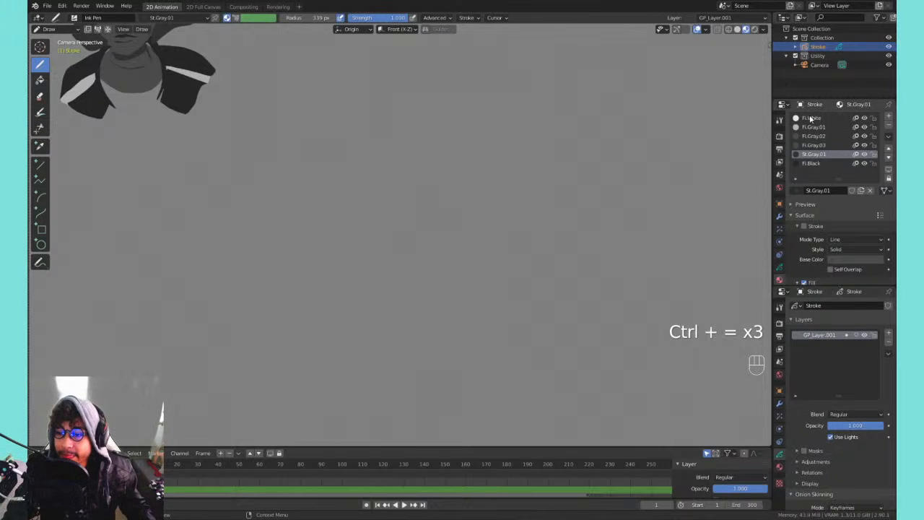
click(804, 136)
click(809, 145)
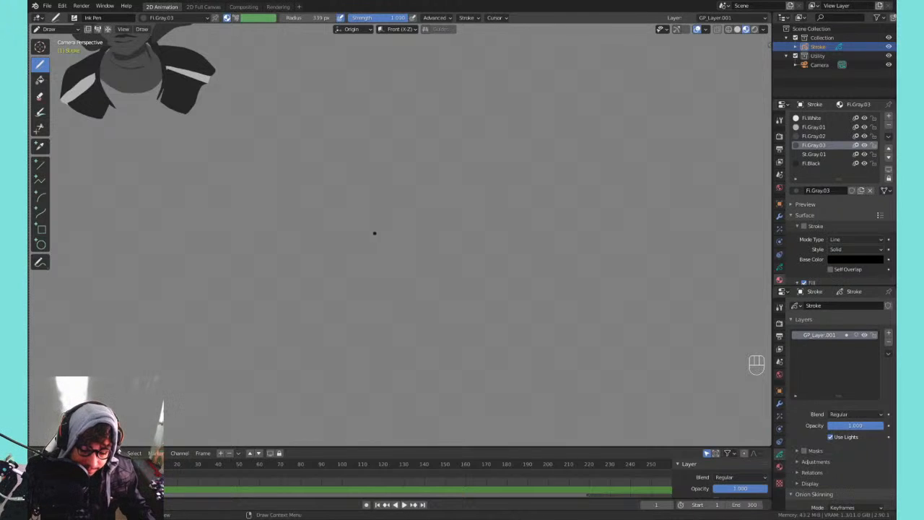
mouse_move(363, 213)
mouse_down()
mouse_move(435, 186)
mouse_move(462, 248)
mouse_move(417, 285)
mouse_move(378, 263)
mouse_up()
key(ctrl+z)
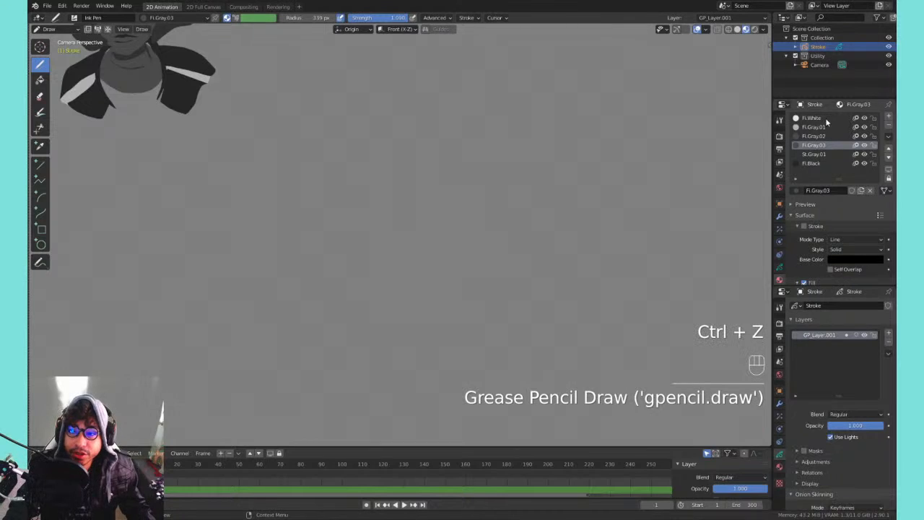
- Move the St.Gray.01 material below Fi.Black in the slot order and switch its fill off and on to check which shapes use it
click(814, 154)
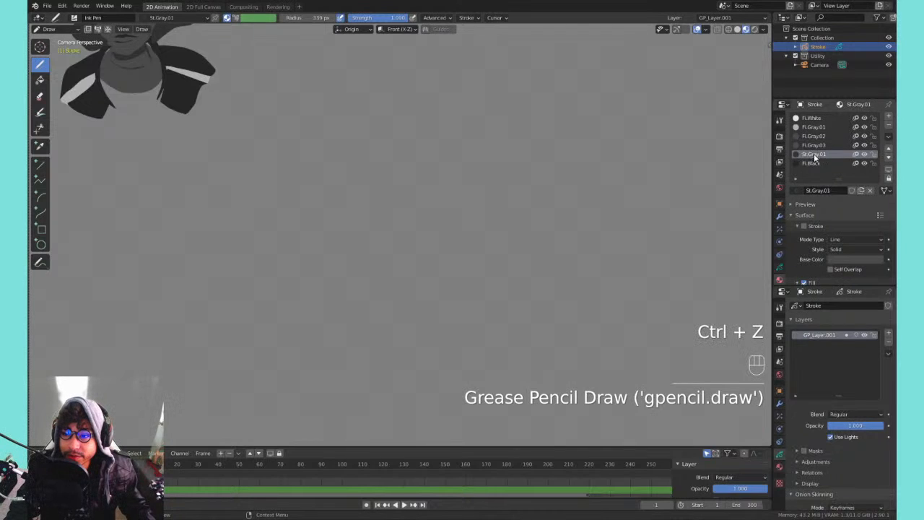
click(889, 157)
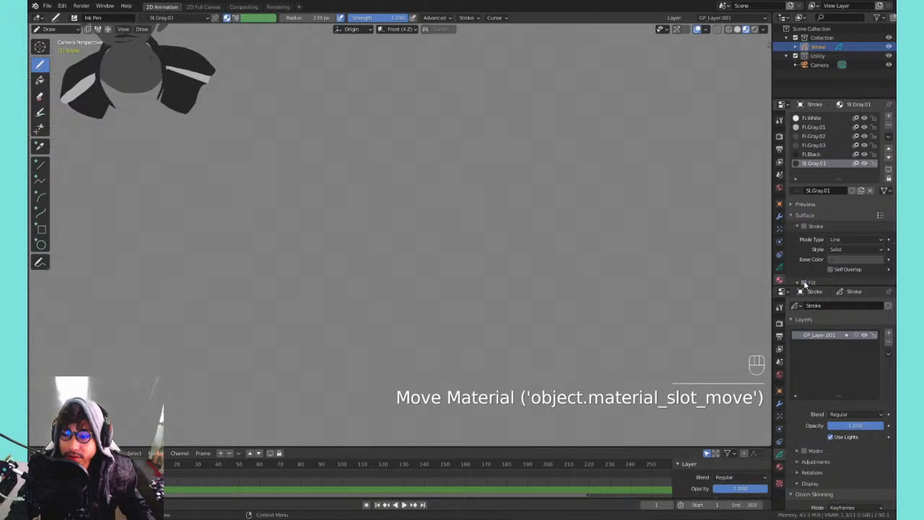
right_click(481, 214)
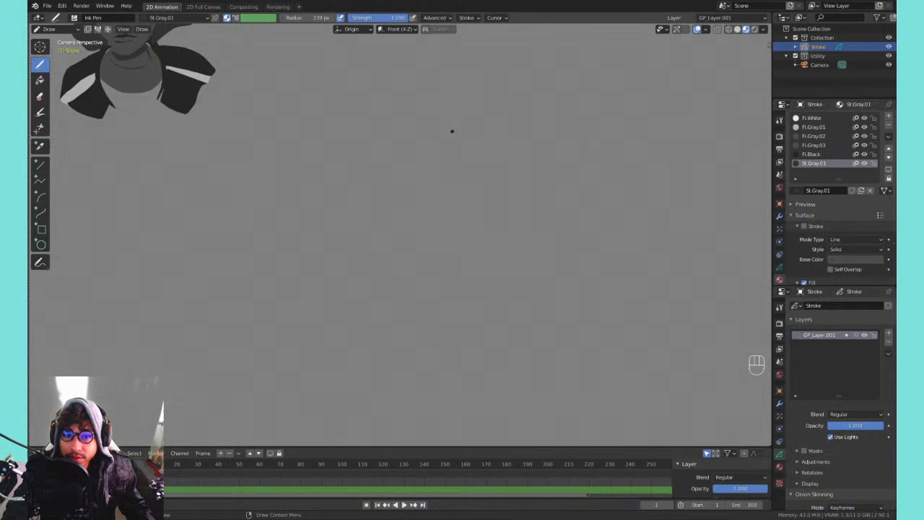
mouse_move(452, 129)
shift+middle_down()
mouse_move(481, 268)
mouse_move(496, 252)
shift+middle_up()
click(803, 282)
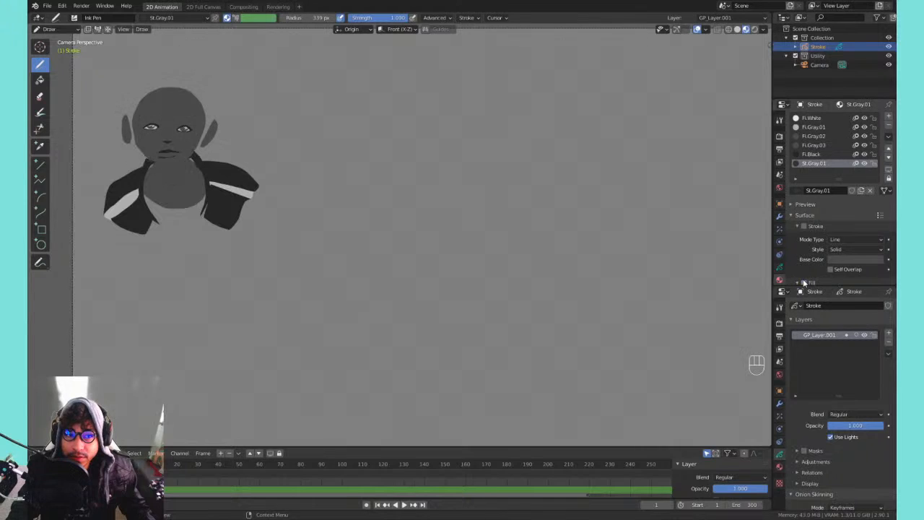
click(803, 283)
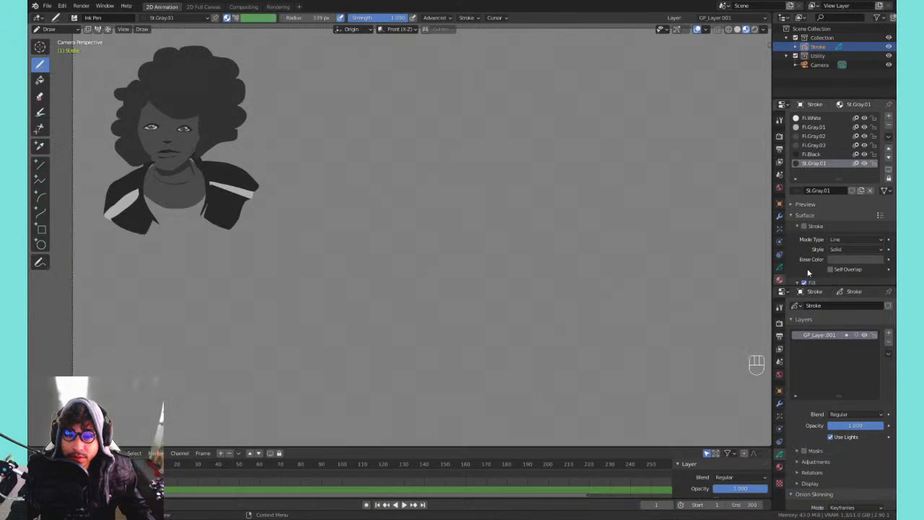
- Select the Fi.Gray.03 material and toggle the visibility of Fi.Gray.03, Fi.Gray.02 and Fi.Black to check which shapes use each
click(816, 146)
click(864, 146)
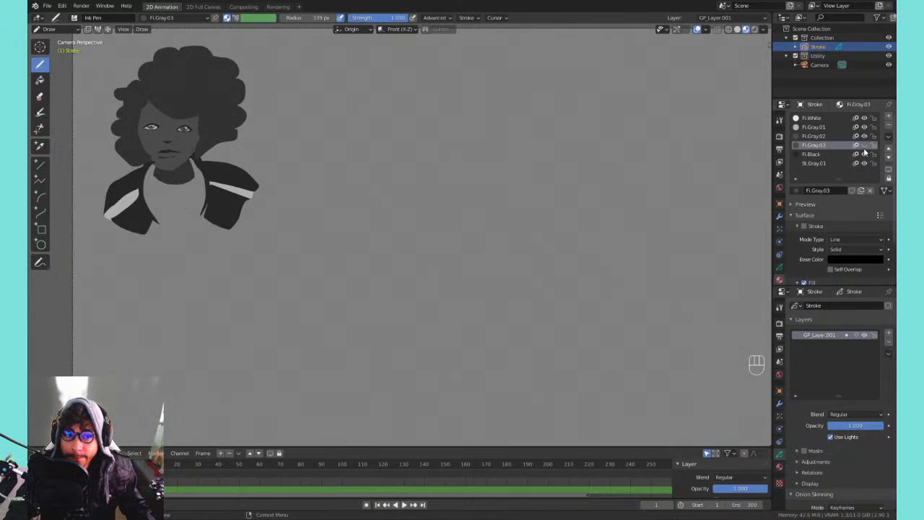
click(864, 145)
click(864, 143)
click(865, 141)
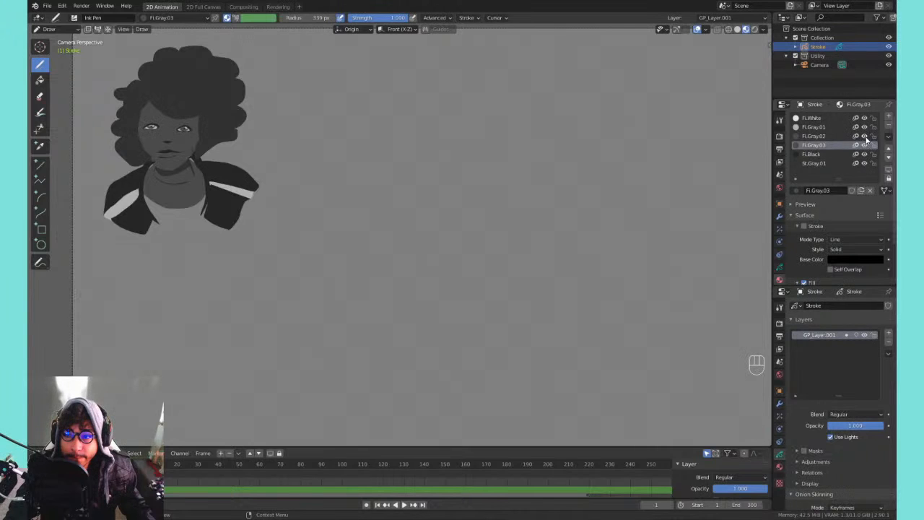
click(864, 136)
click(864, 136)
click(864, 154)
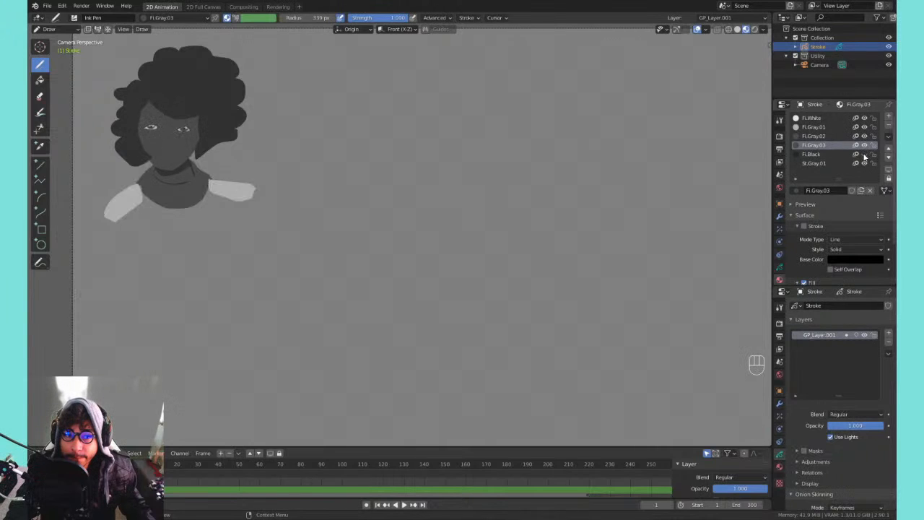
click(864, 154)
click(864, 154)
click(865, 155)
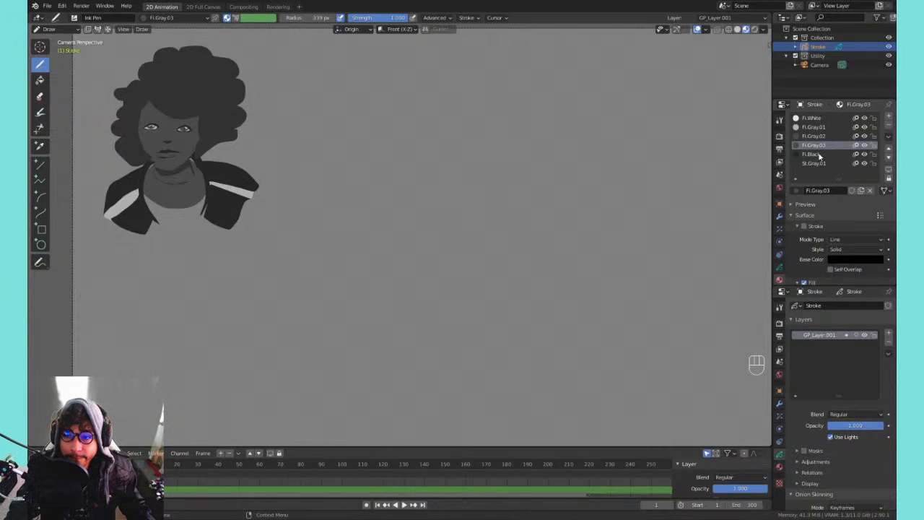
- Toggle the visibility of Fi.Gray.03, Fi.Black and St.Gray.01 to check which parts of the portrait use each material
click(864, 145)
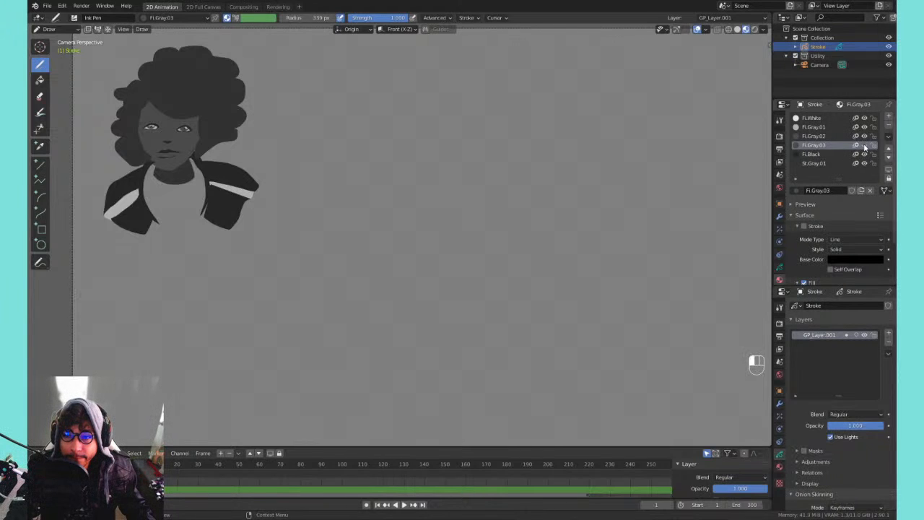
click(864, 146)
click(864, 146)
click(864, 146)
click(864, 154)
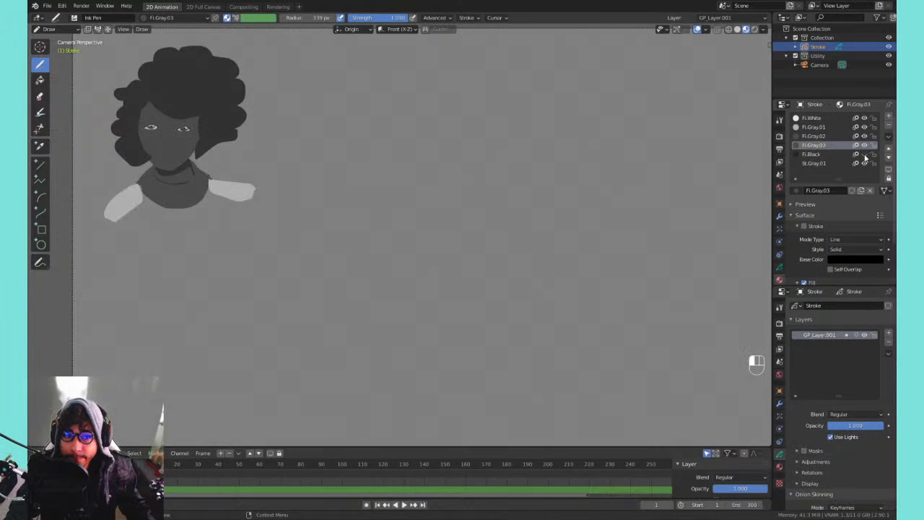
click(864, 155)
click(862, 164)
click(864, 163)
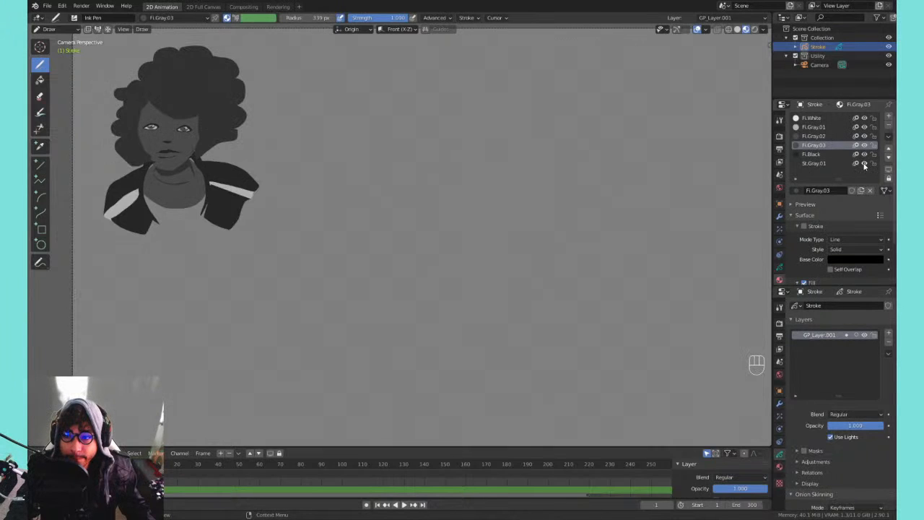
click(864, 164)
click(864, 163)
click(864, 163)
click(864, 163)
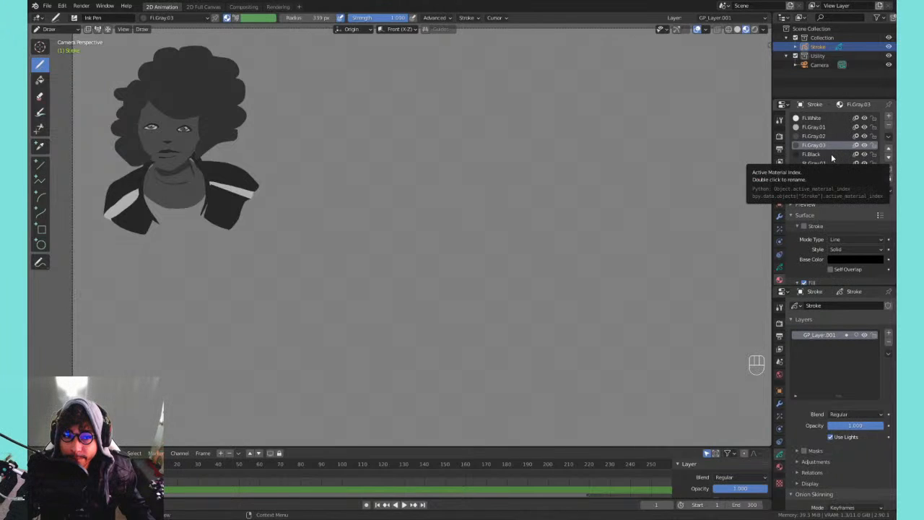
- Hide and show Fi.Gray.03 and Fi.Gray.02 to compare which portrait shapes each one covers
click(863, 147)
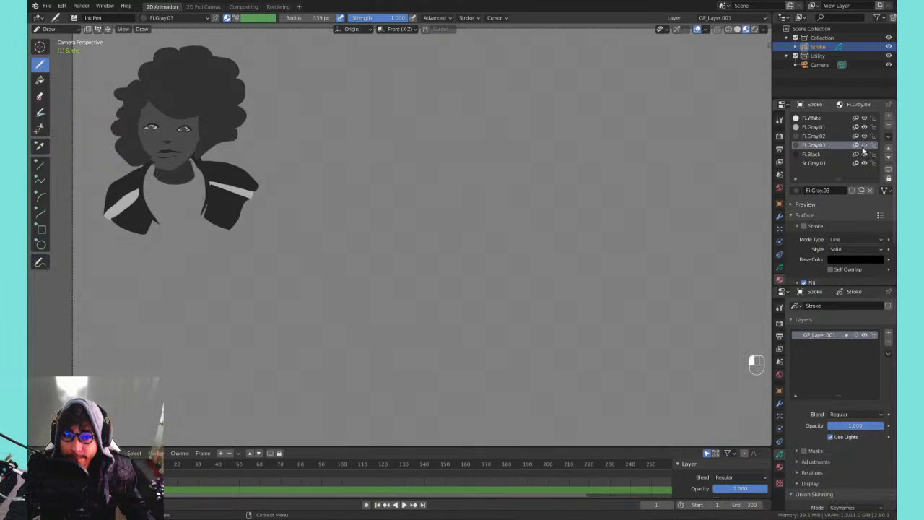
click(864, 147)
click(863, 147)
click(863, 147)
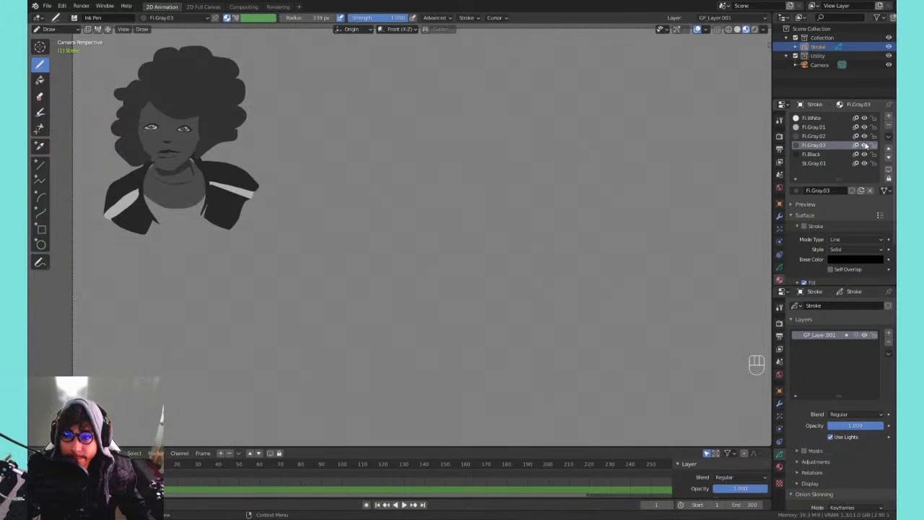
click(864, 137)
click(864, 137)
click(864, 137)
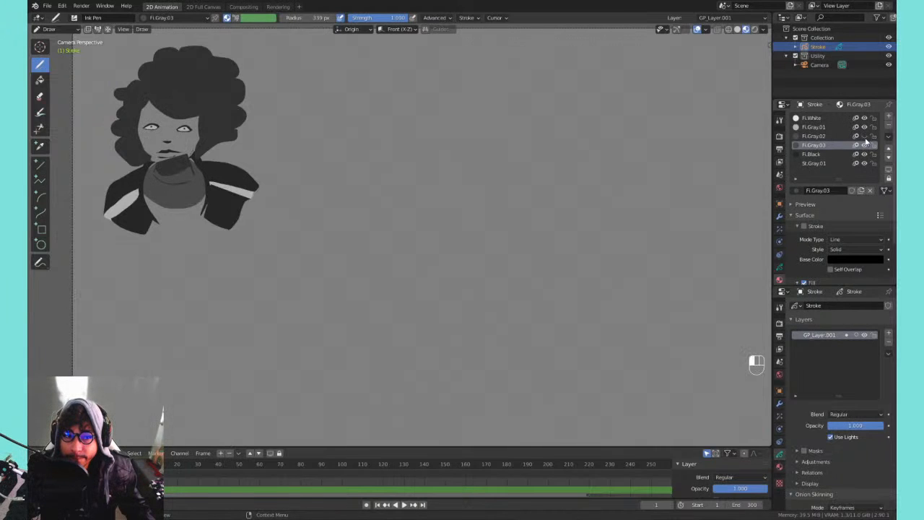
click(864, 137)
- Switch the Fi.Gray.03 material's visibility off and on several times to examine the shapes it colours
click(865, 146)
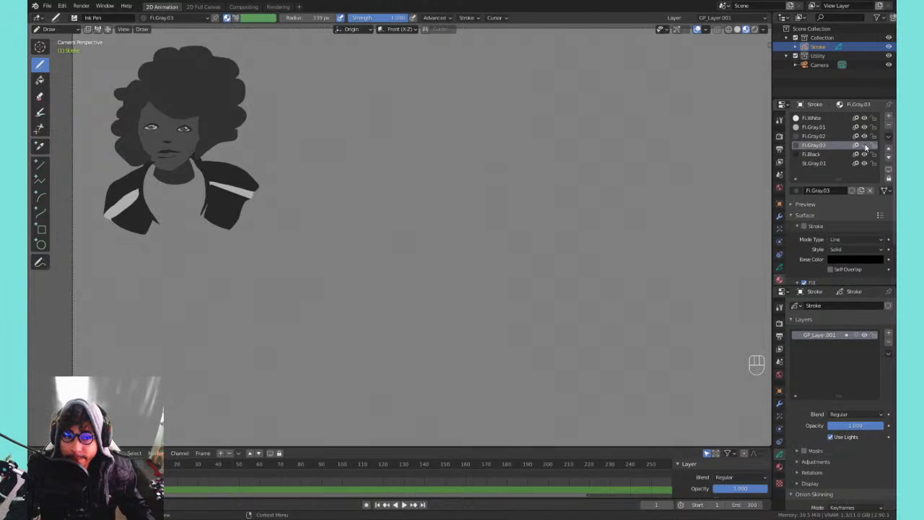
click(864, 146)
click(865, 146)
click(865, 146)
click(865, 146)
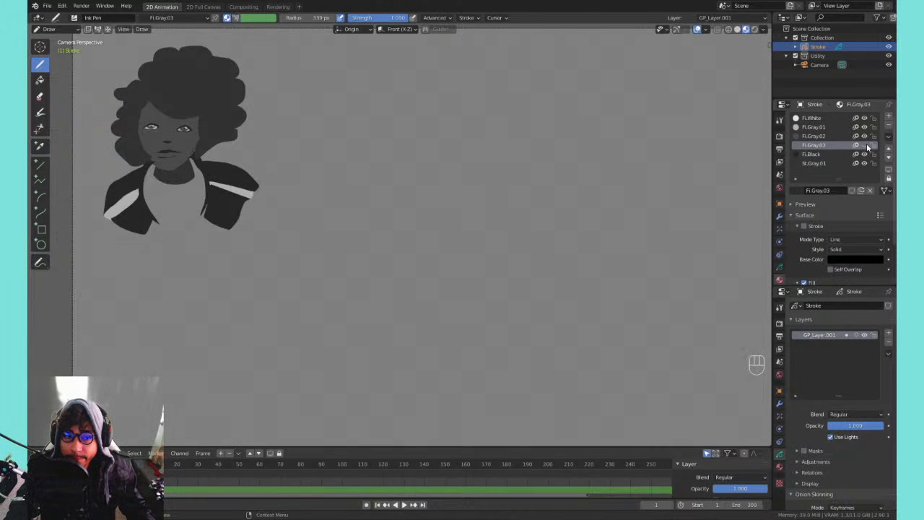
click(865, 146)
click(865, 145)
click(865, 146)
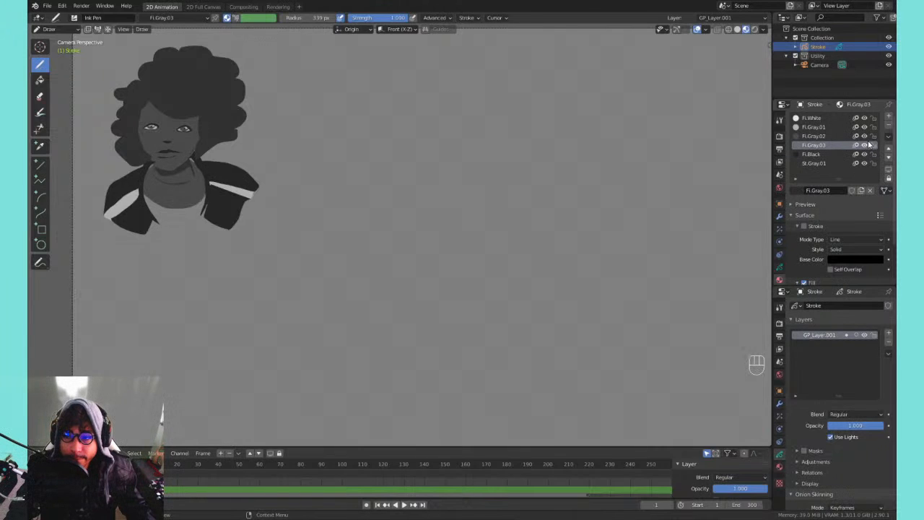
- Toggle the visibility of Fi.Black and Fi.Gray.02 to check which shapes of the portrait they colour
click(864, 155)
click(865, 154)
click(864, 155)
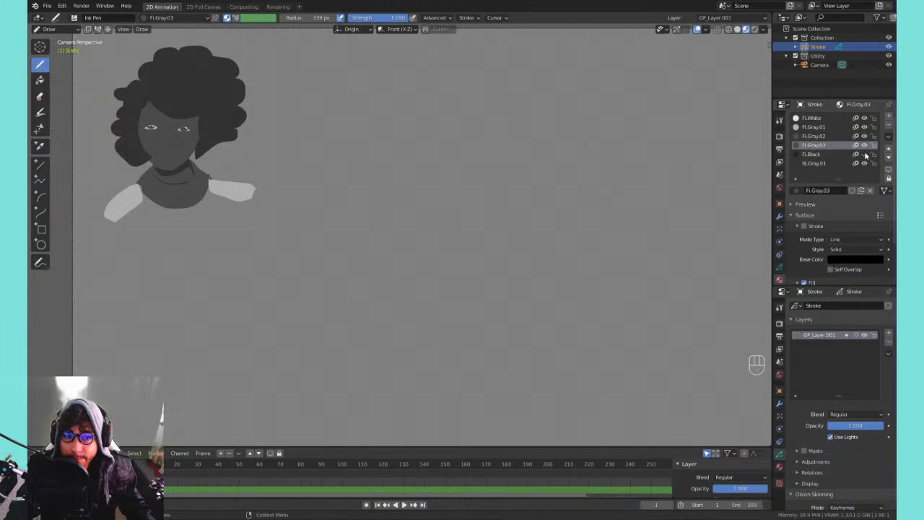
click(864, 154)
click(864, 155)
click(865, 154)
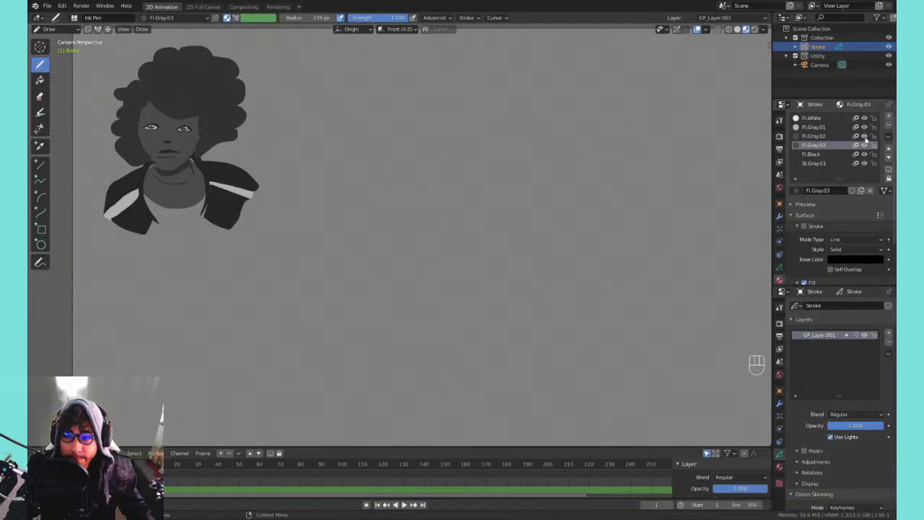
click(864, 136)
click(865, 137)
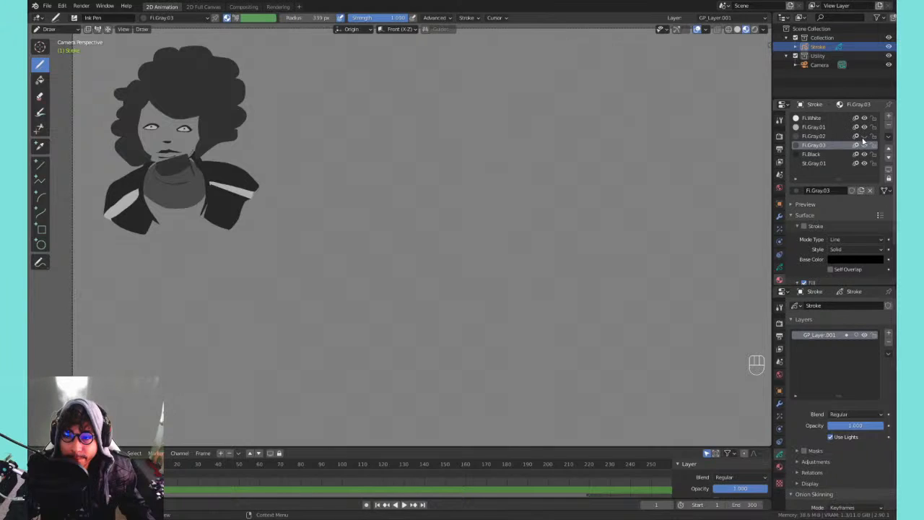
click(864, 137)
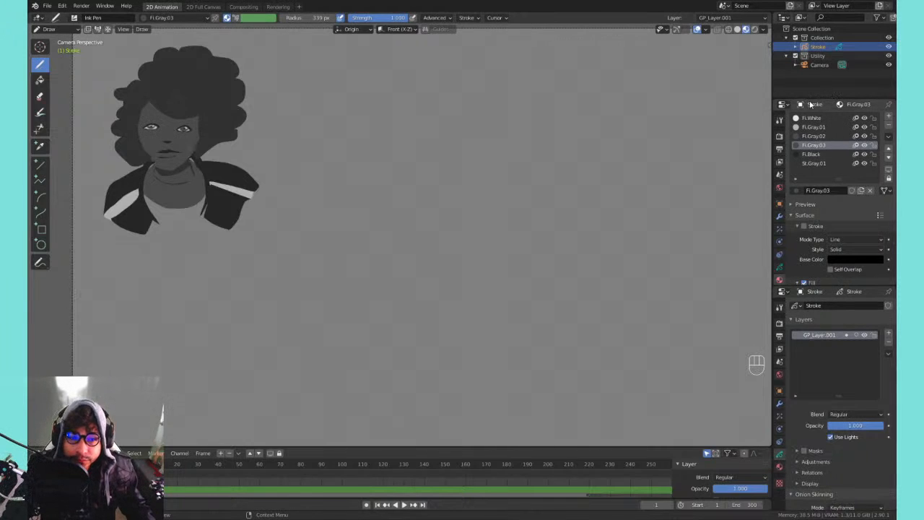
- Move the St.Gray.01 material up two slots so it sits between Fi.Gray.02 and Fi.Gray.03
click(813, 164)
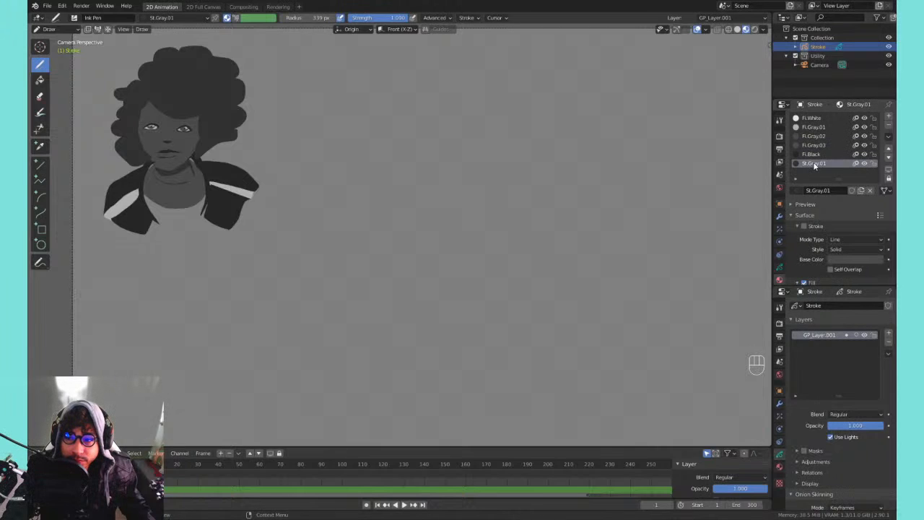
click(889, 149)
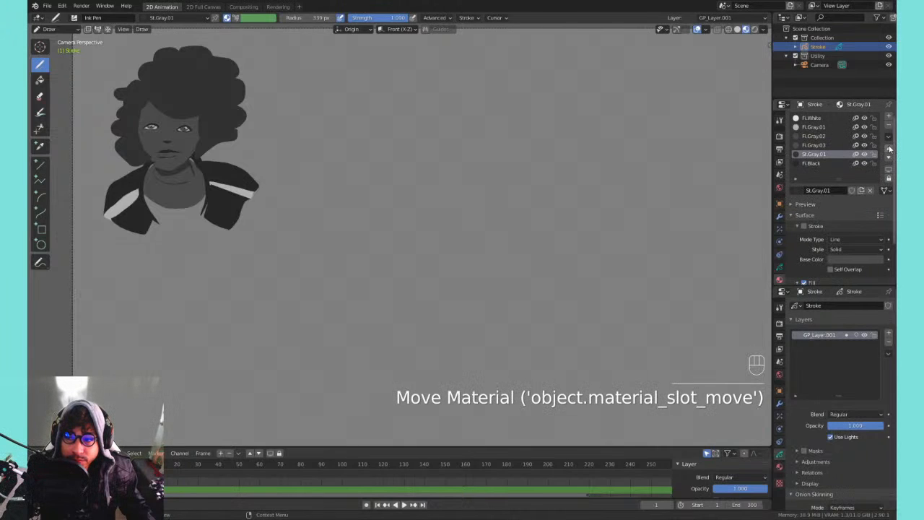
click(888, 149)
- Select the Fi.Gray.02 material and inspect the HSV values of its fill base color
click(813, 137)
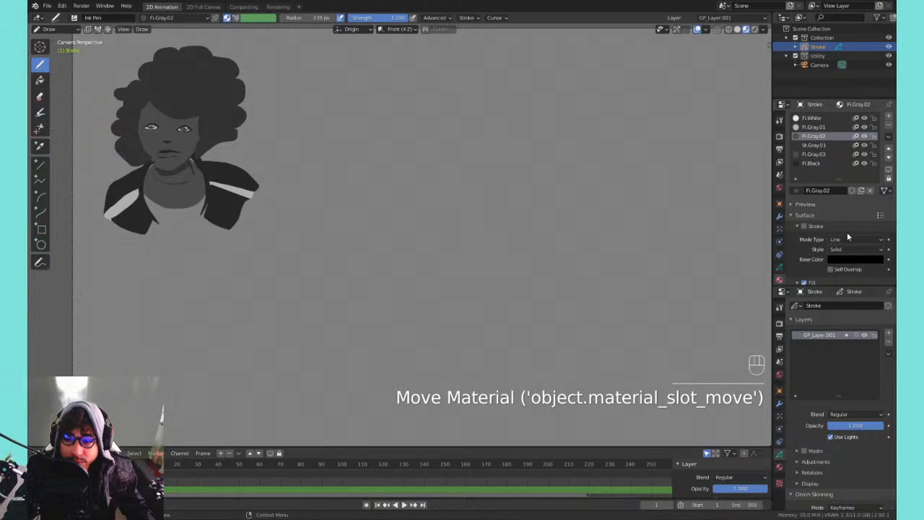
scroll(884, 253, down, 3)
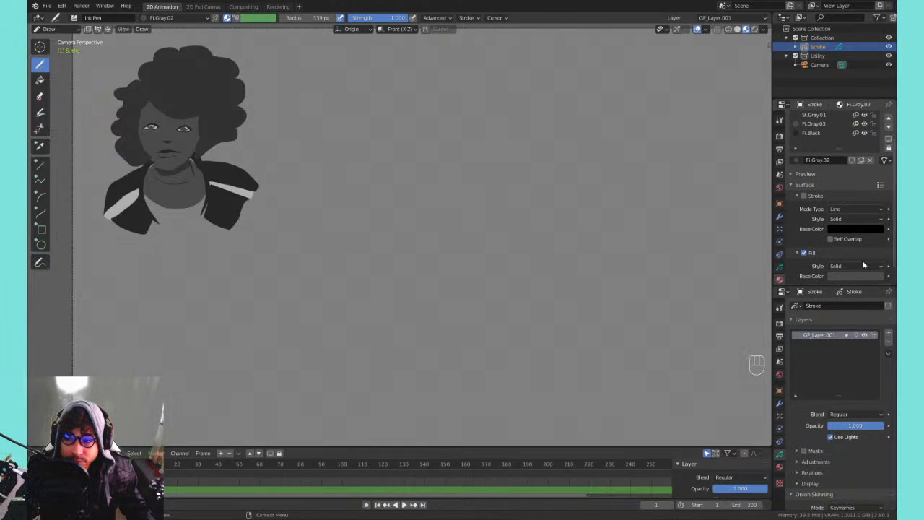
click(863, 266)
click(849, 271)
click(836, 275)
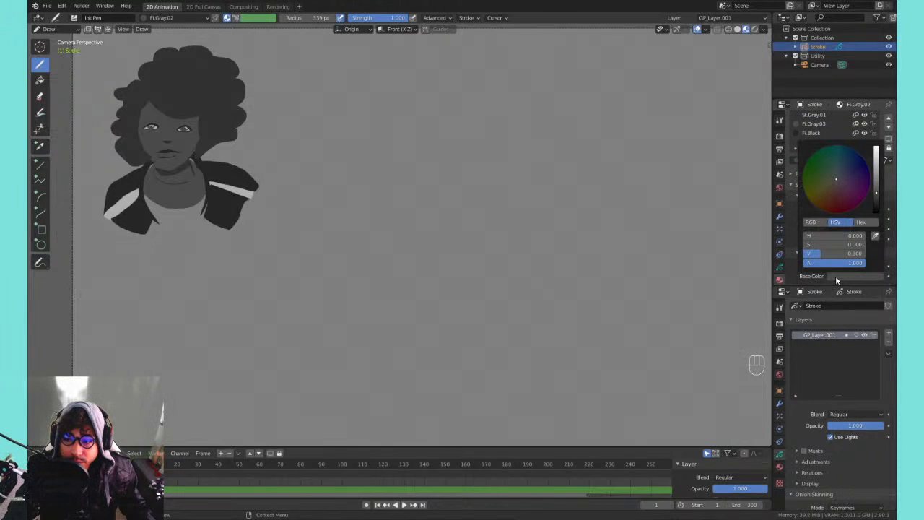
scroll(893, 217, up, 1)
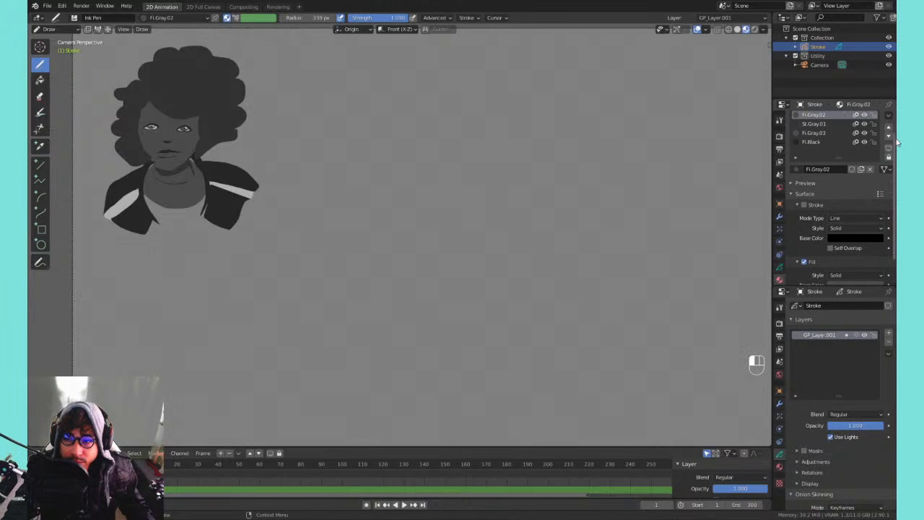
drag(894, 141, 894, 123)
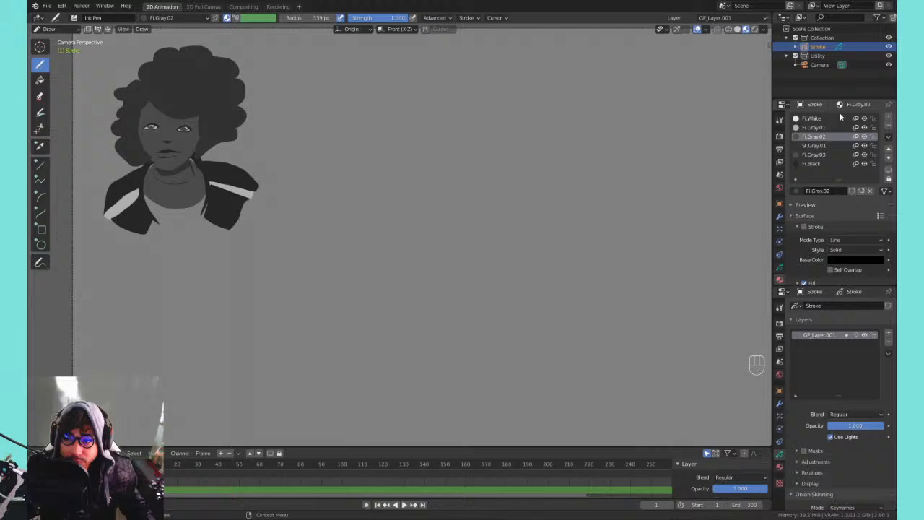
- Select the St.Gray.01 material and inspect its fill base color
click(814, 145)
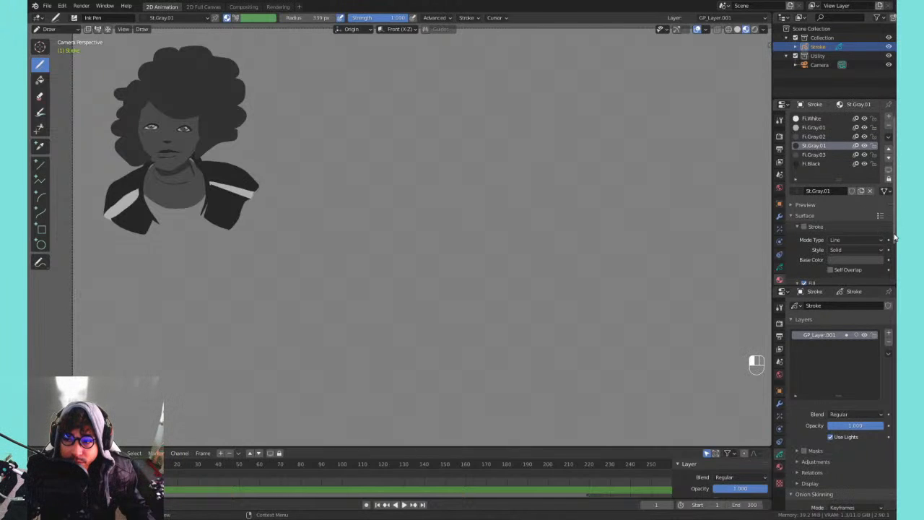
scroll(892, 229, down, 3)
click(852, 274)
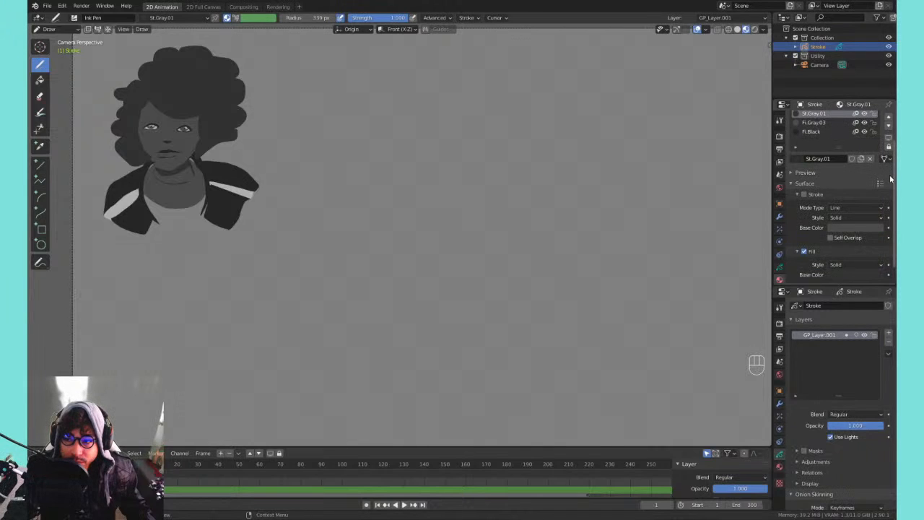
scroll(888, 173, up, 3)
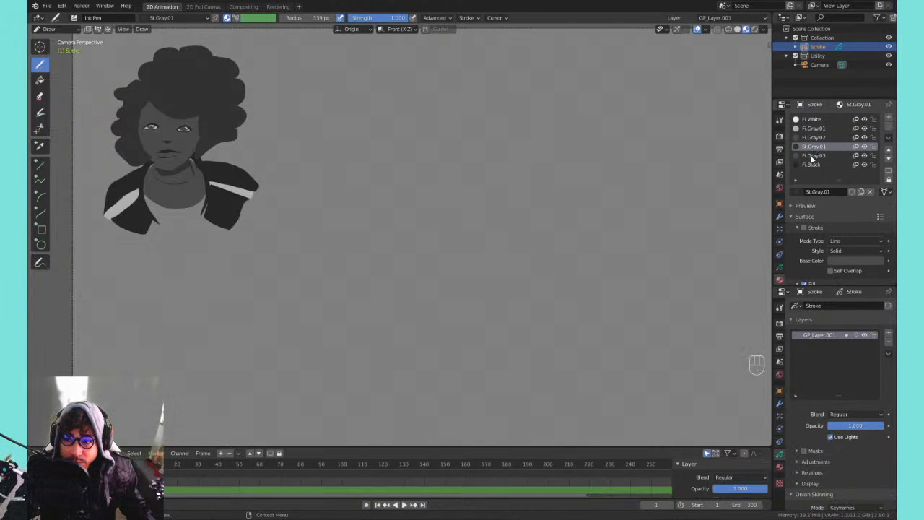
- Select the Fi.Gray.03 material and inspect its fill base color for comparison with Fi.Gray.02
click(820, 157)
scroll(895, 208, down, 3)
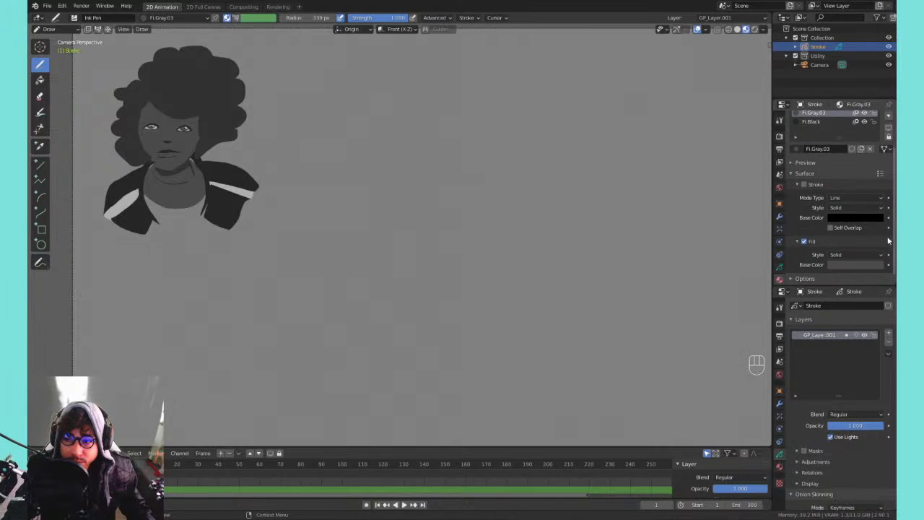
click(859, 264)
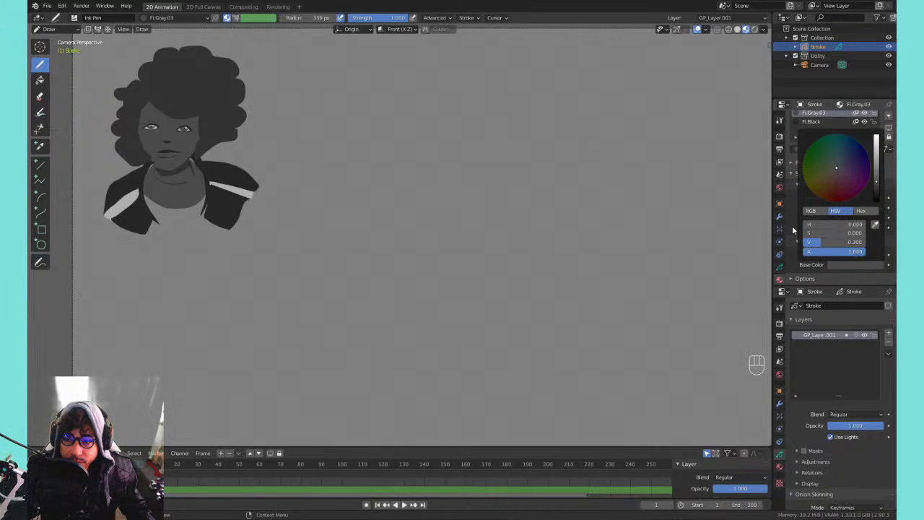
scroll(892, 184, up, 2)
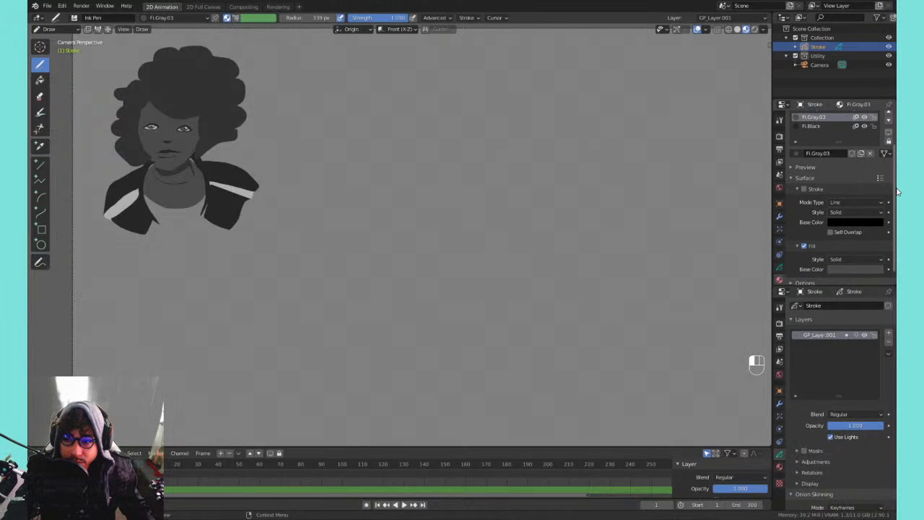
scroll(895, 177, up, 3)
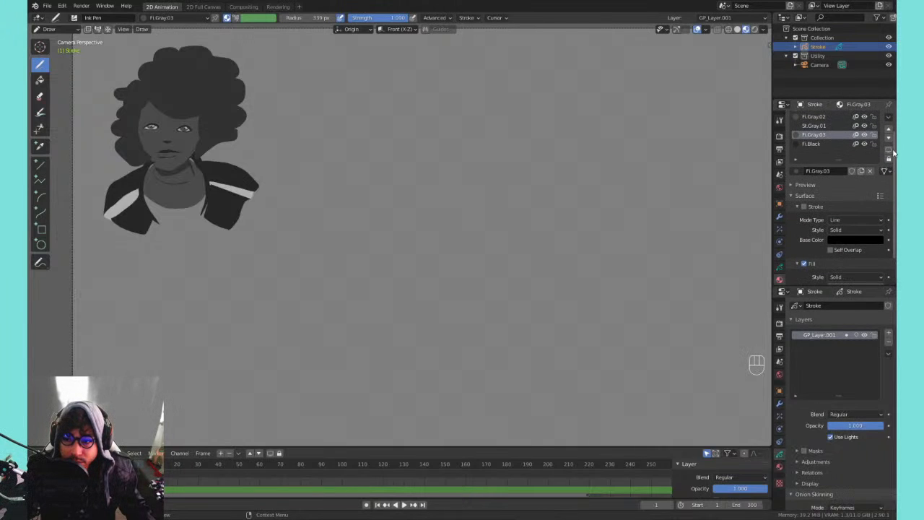
scroll(830, 145, up, 3)
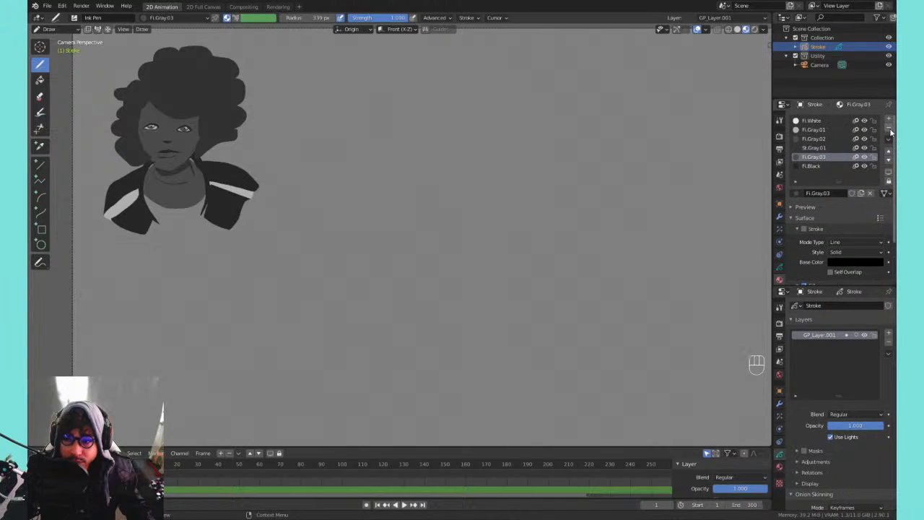
- Reselect the Fi.Gray.03 material and switch its visibility off and on to recheck its shapes
click(814, 148)
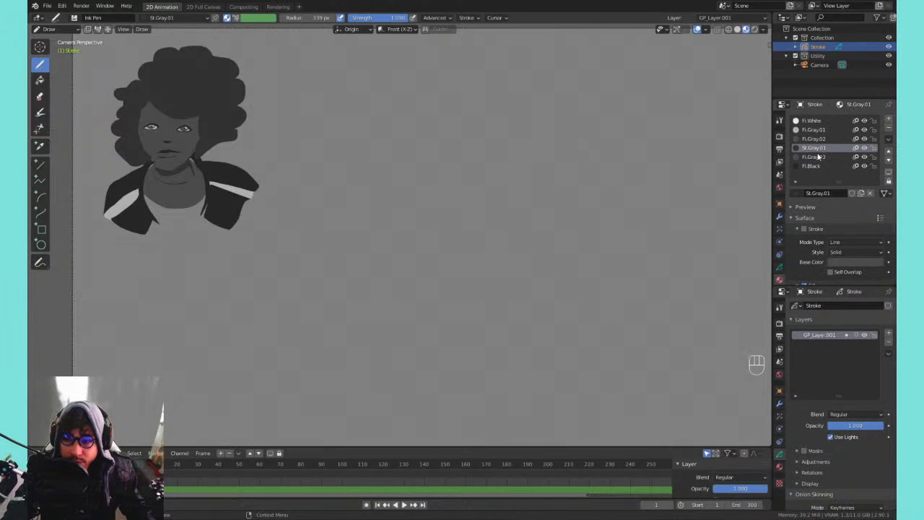
click(818, 157)
click(864, 157)
click(865, 156)
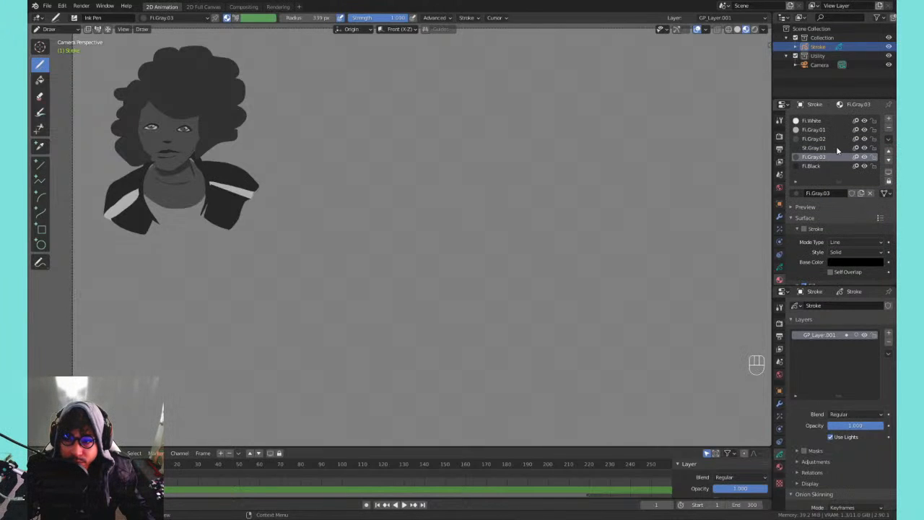
- In Edit Mode, select only the strokes that use Fi.Gray.03 and assign the Fi.Gray.02 material to them
key(Tab)
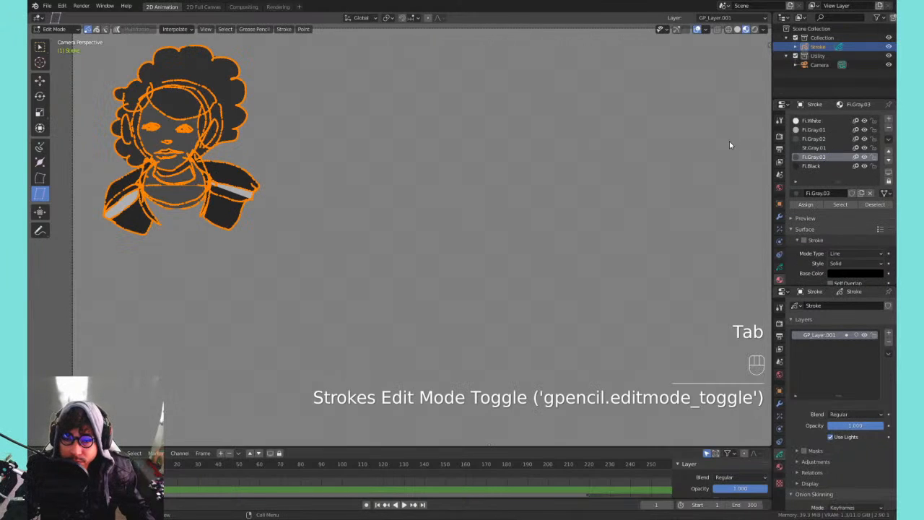
key(a)
key(ctrl+a)
key(alt+a)
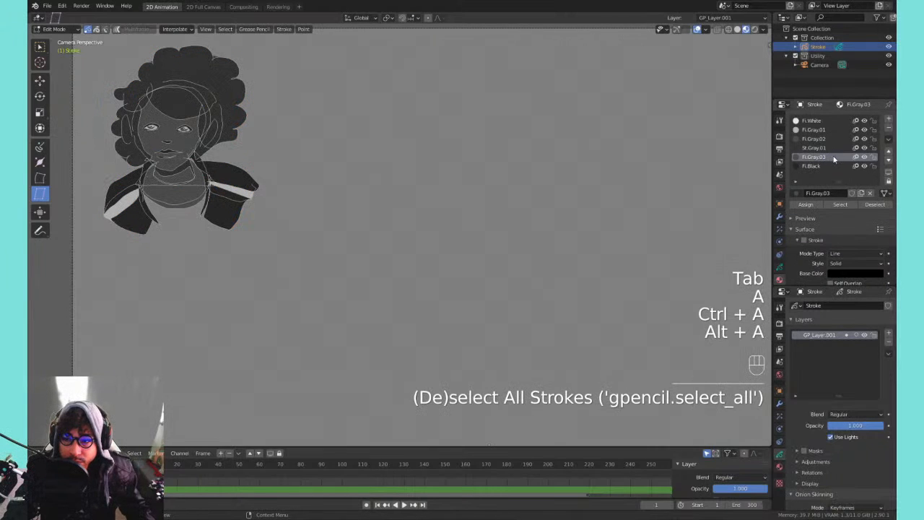
click(834, 205)
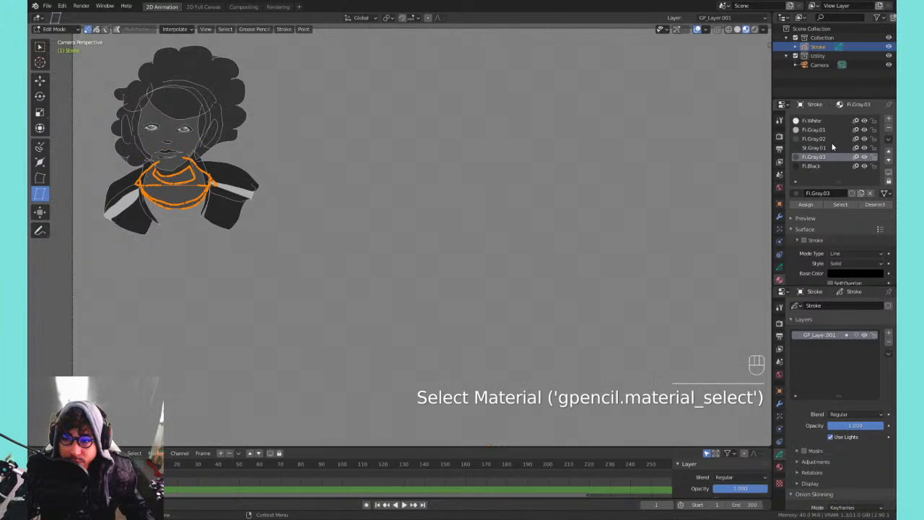
click(819, 138)
click(807, 205)
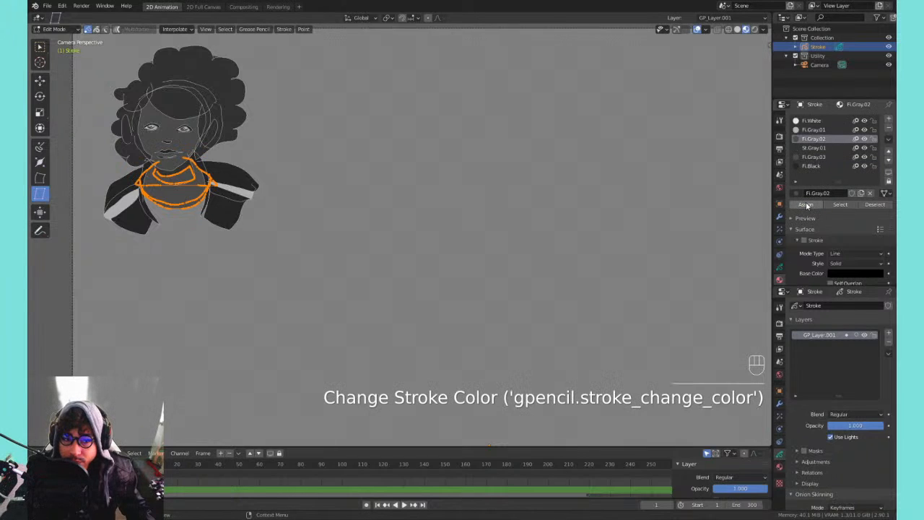
- Return to Draw Mode with the Fi.Gray.03 material active, draw a test stroke in the empty canvas and undo it
key(Tab)
click(815, 158)
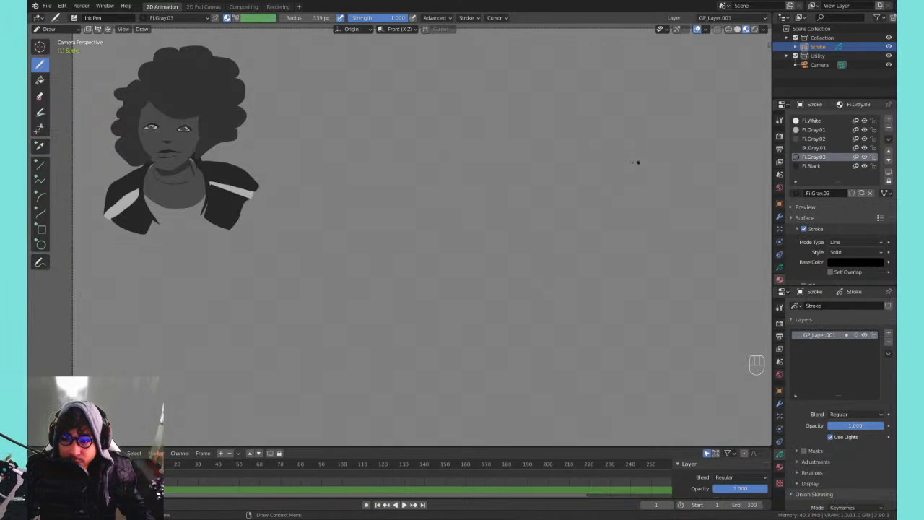
mouse_move(615, 167)
mouse_down()
mouse_move(608, 239)
mouse_move(662, 280)
mouse_up()
key(ctrl+z)
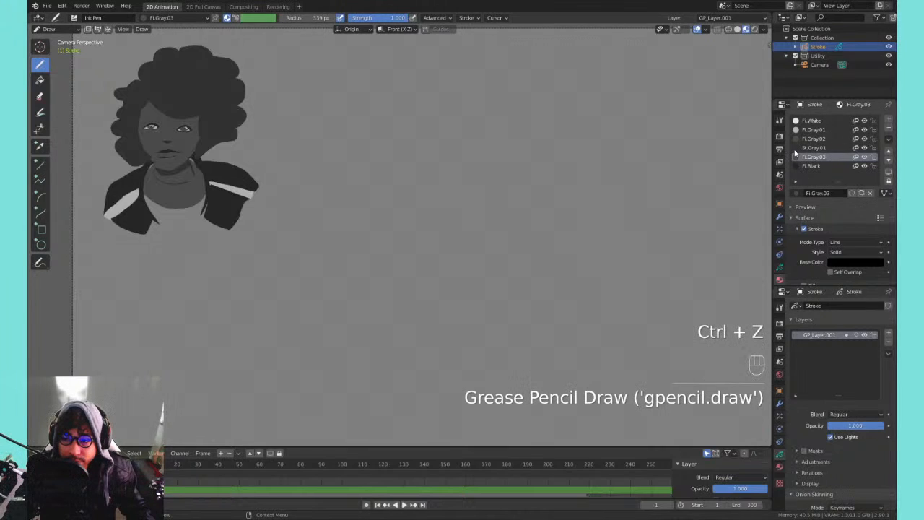
- Switch the visibility of Fi.Gray.03, St.Gray.01 and Fi.Black off and on to check which shapes use each material
click(865, 156)
click(865, 157)
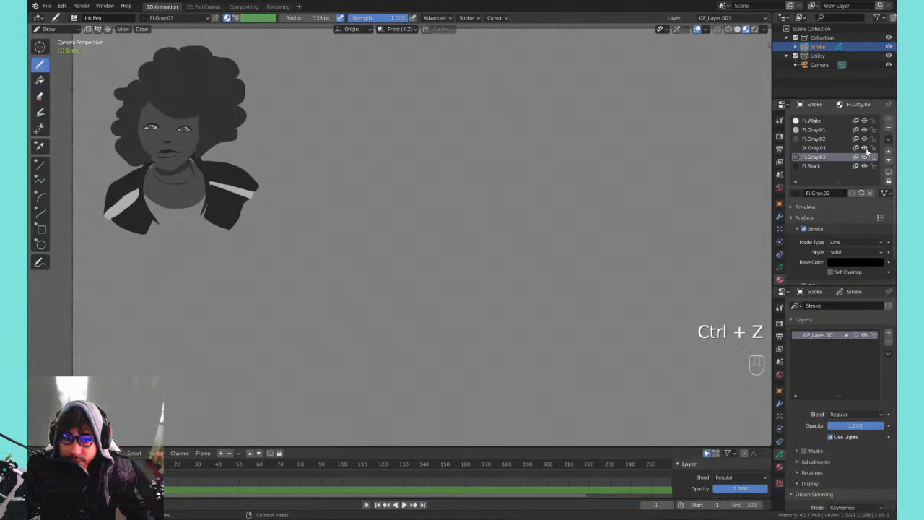
click(865, 157)
click(865, 157)
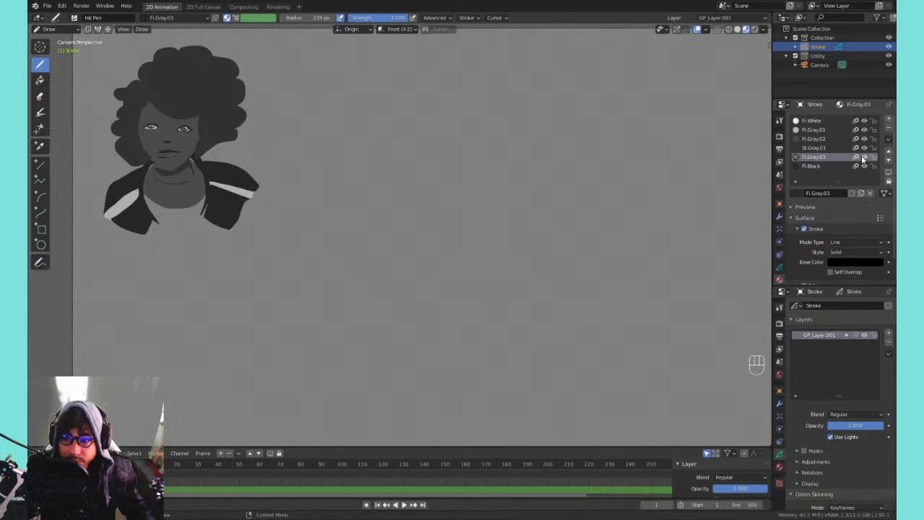
click(866, 148)
click(867, 149)
click(868, 149)
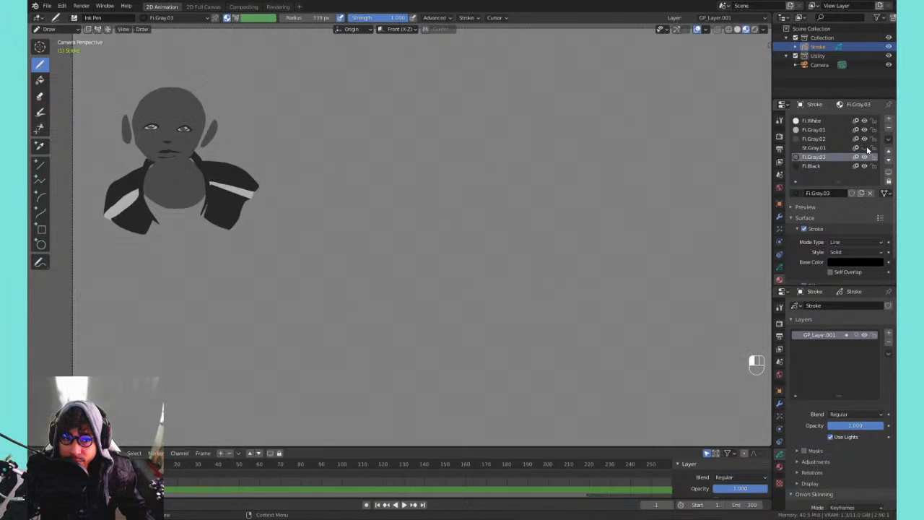
click(868, 148)
click(863, 166)
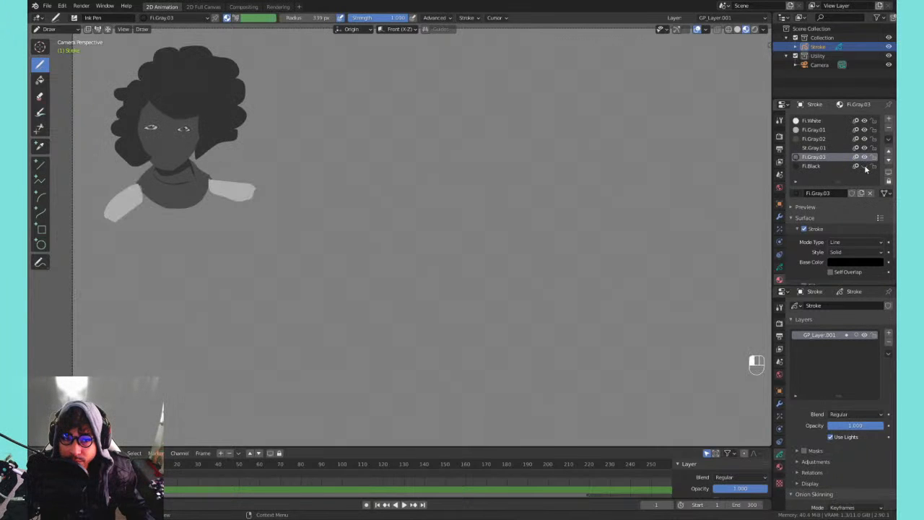
click(863, 165)
- Move the Fi.Gray.03 slot below Fi.Black and rename that material st.Gray.03
click(888, 159)
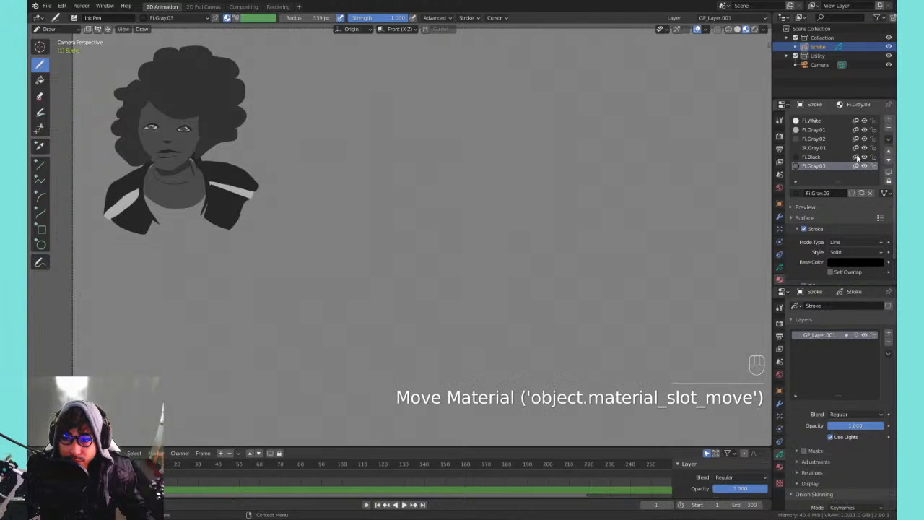
double_click(823, 147)
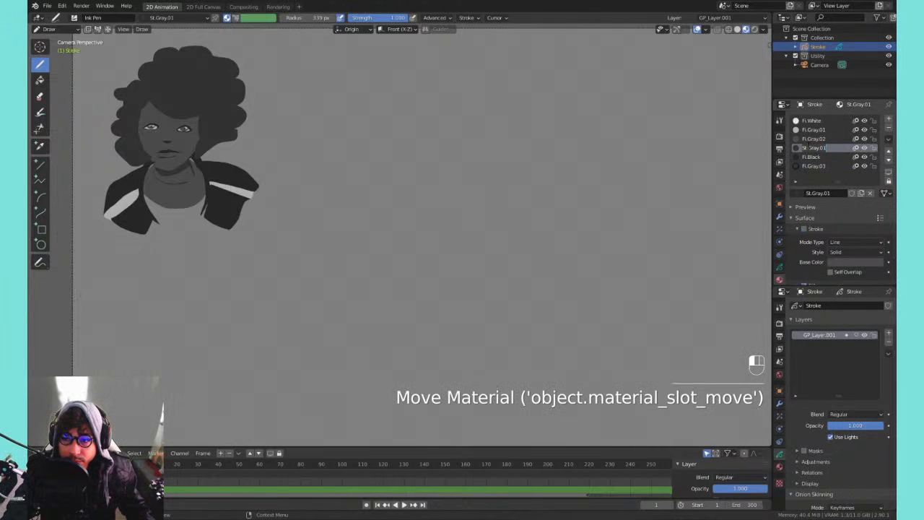
click(807, 147)
double_click(809, 166)
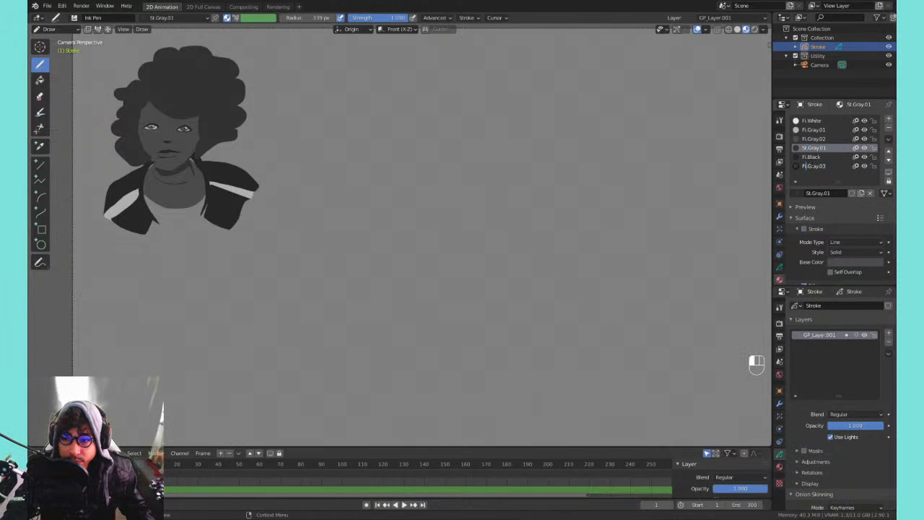
key(Delete)
key(Delete)
text(sT)
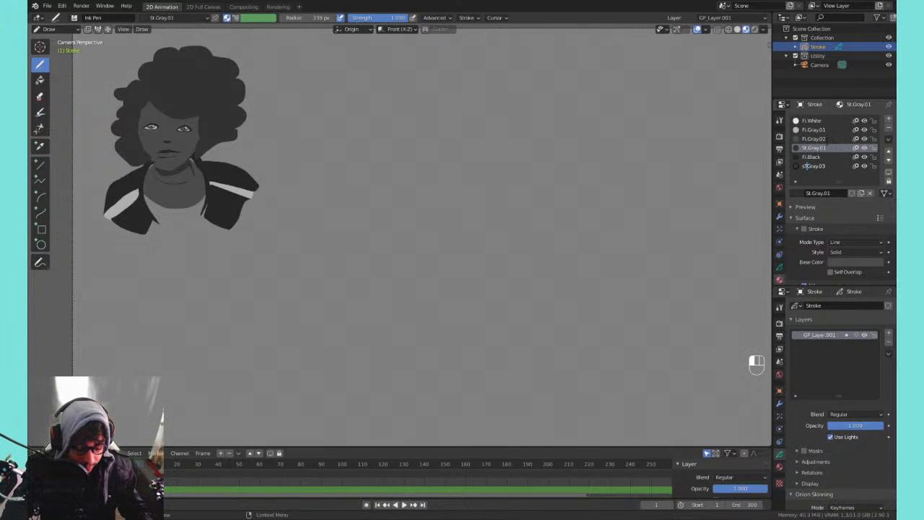
key(BackSpace)
key(BackSpace)
text(St)
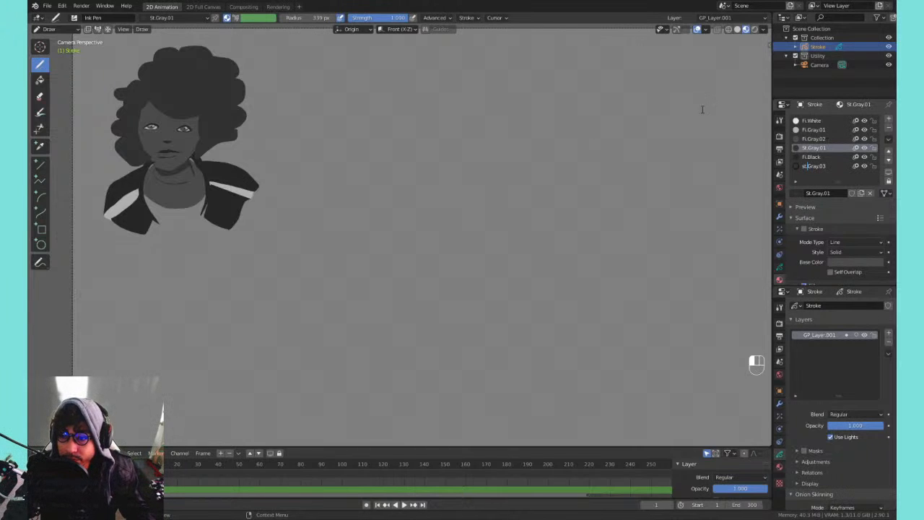
- Select Fi.Gray.02, then switch Fi.Gray.02 and St.Gray.01 off and on to compare the shapes they cover
click(812, 138)
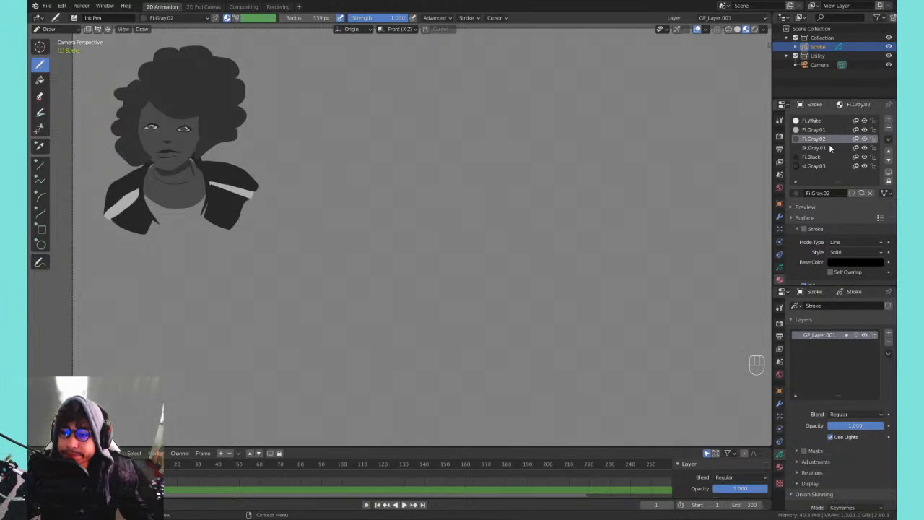
click(865, 140)
click(865, 139)
click(865, 140)
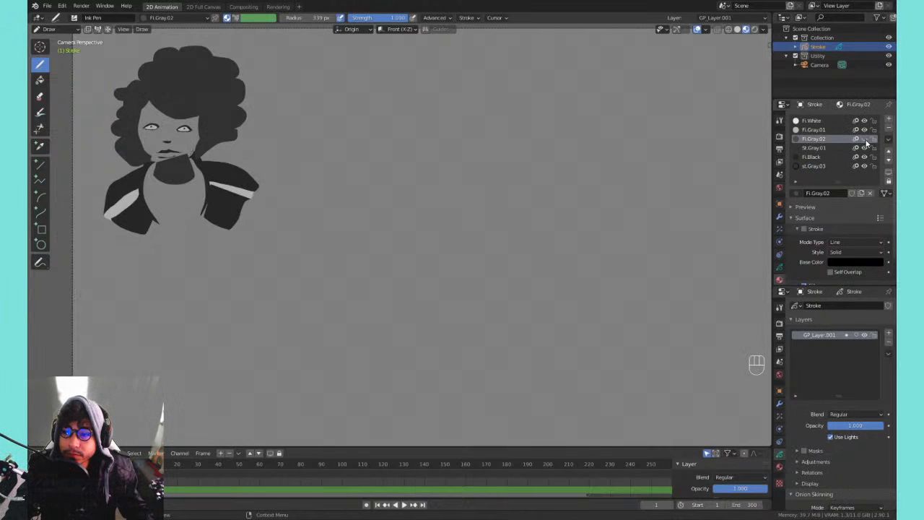
click(864, 140)
click(864, 148)
click(864, 148)
click(864, 148)
click(864, 148)
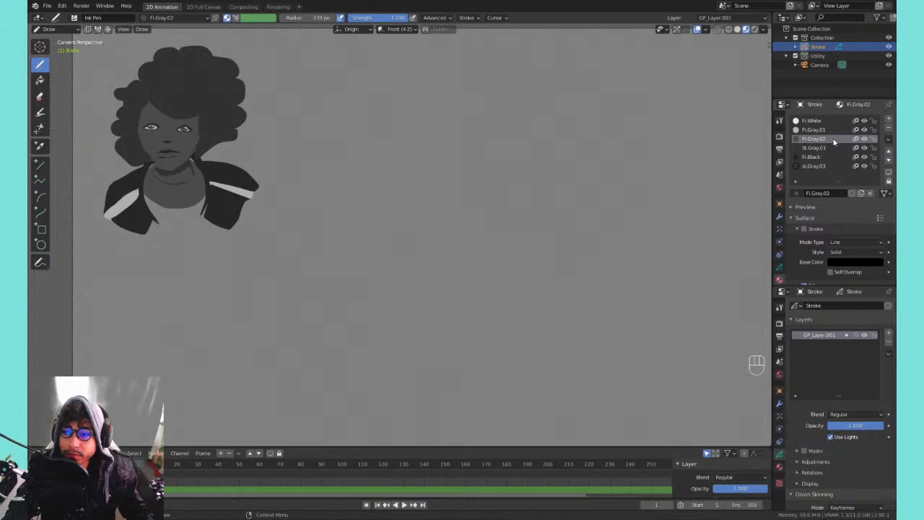
- Rename the St.Gray.01 material to Fi.Gray.01 and the light gray fill material below Fi.White to Fi.Gray.03
click(809, 148)
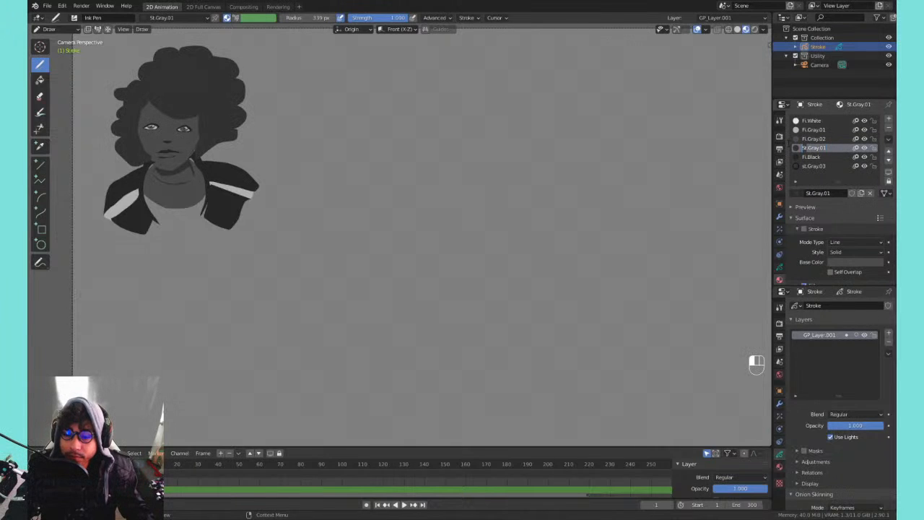
text(Fi)
key(Return)
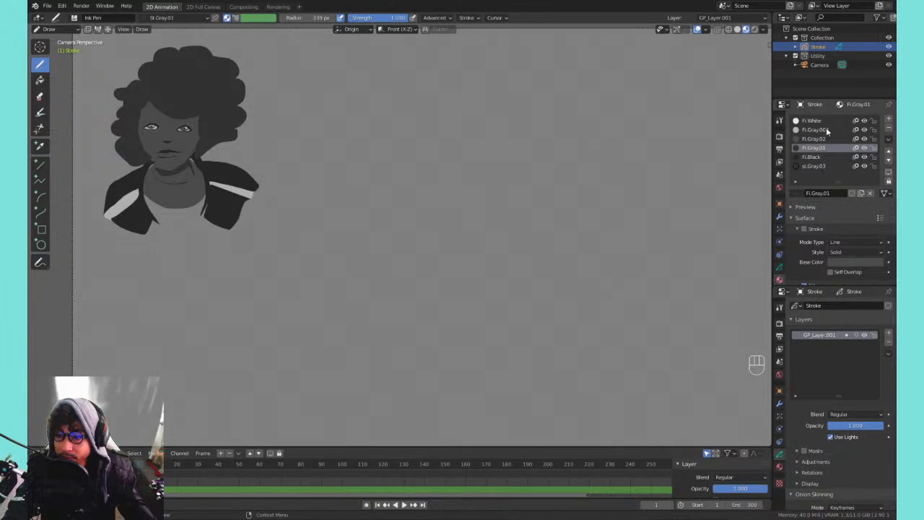
click(820, 131)
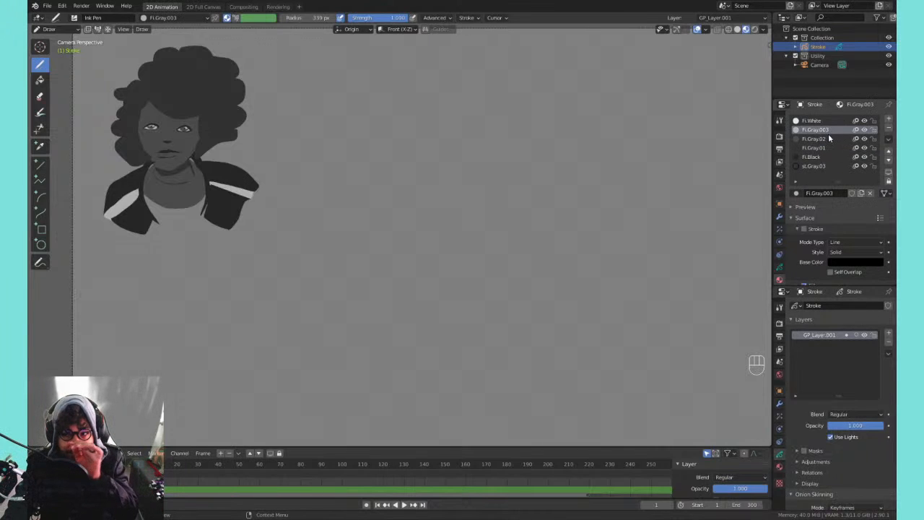
double_click(825, 132)
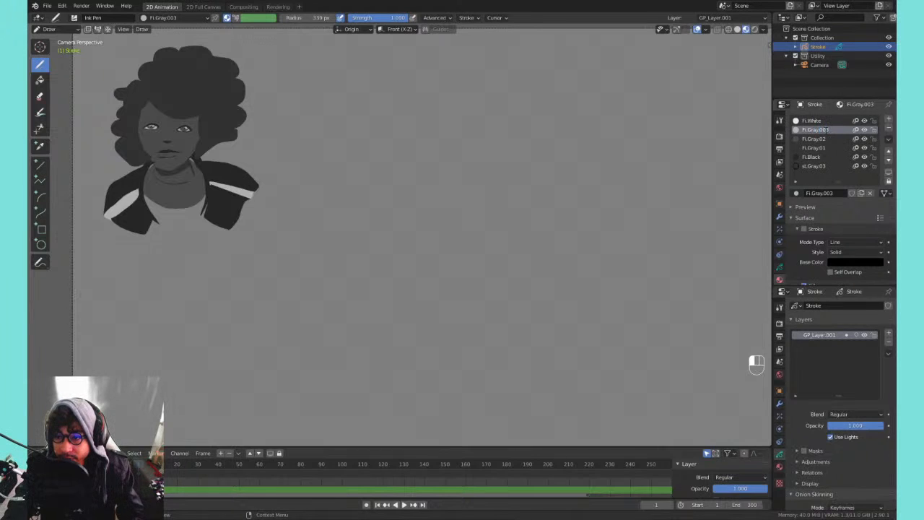
key(BackSpace)
key(Return)
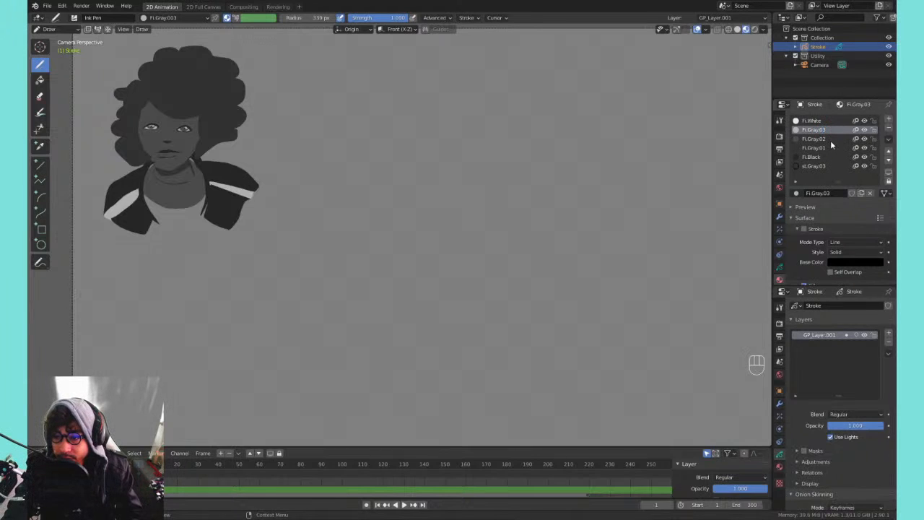
- Go through the Fi.Gray.01, Fi.Gray.02, Fi.Gray.03, Fi.White and Fi.Black materials to check their names and settings
click(823, 146)
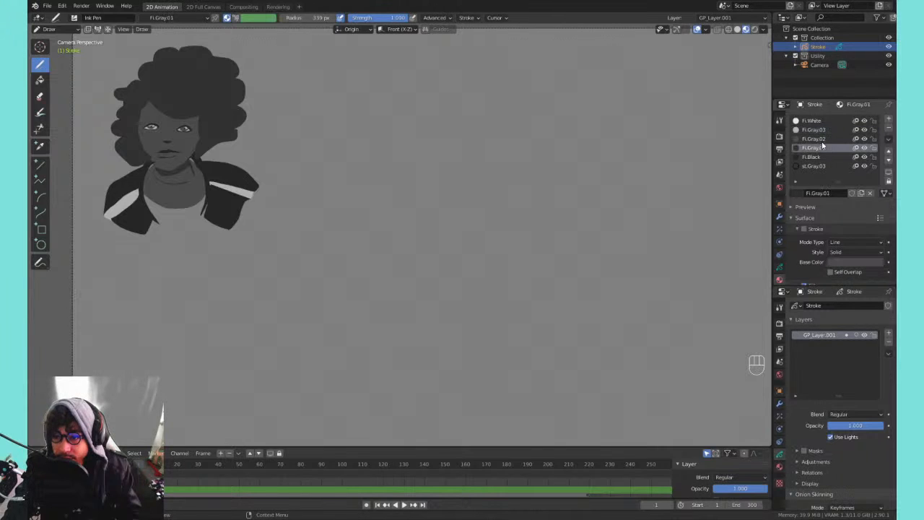
click(822, 139)
click(824, 130)
click(822, 121)
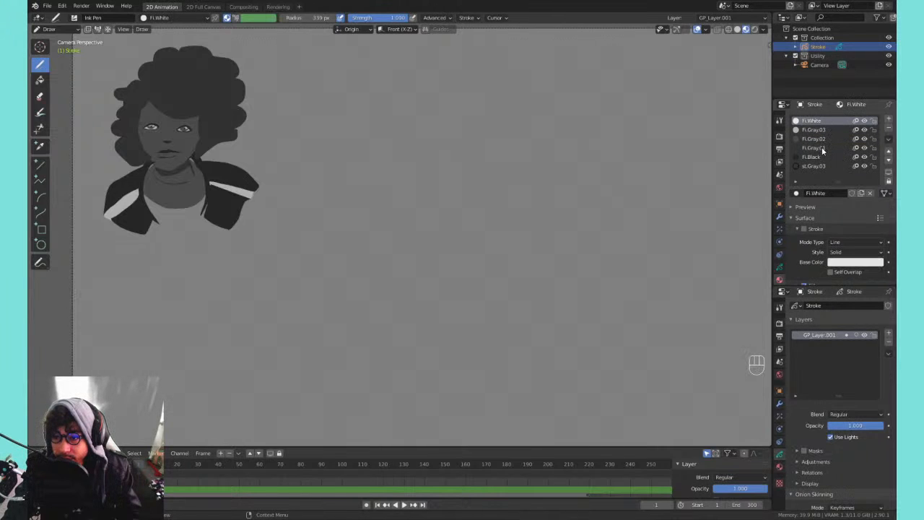
click(815, 157)
- Rename the st.Gray.03 material to st.Gray.01
click(812, 167)
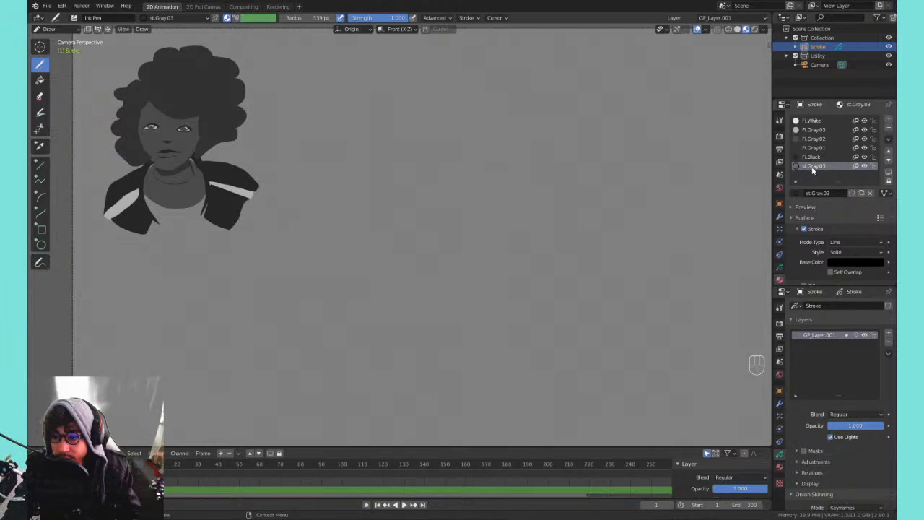
double_click(819, 166)
click(820, 165)
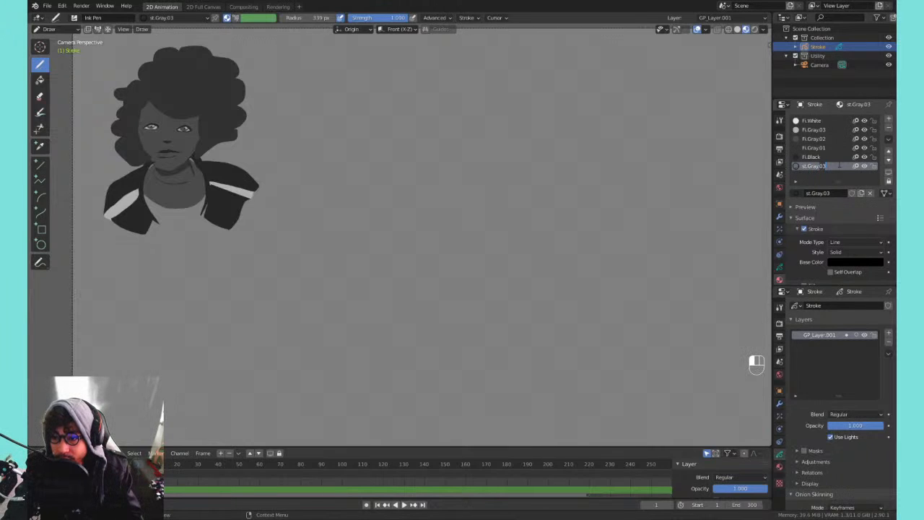
key(Delete)
key(Delete)
key(Return)
click(821, 166)
double_click(820, 166)
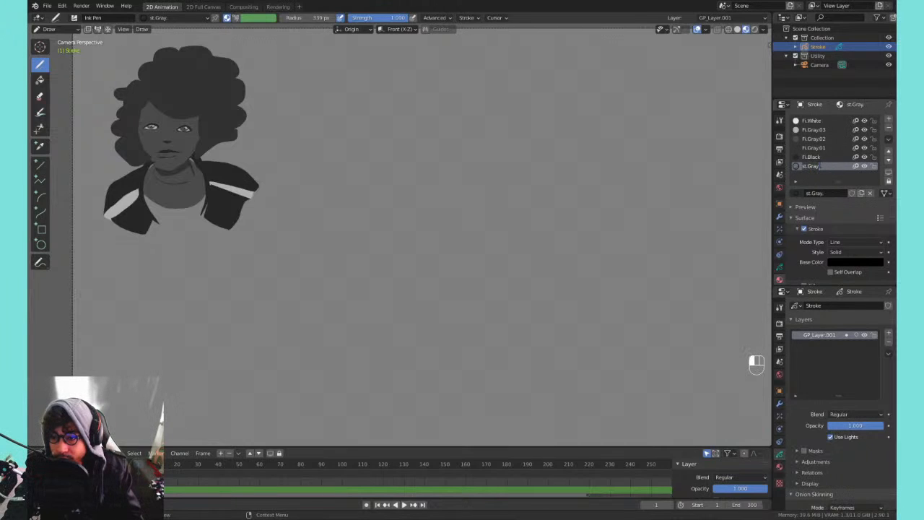
click(820, 166)
text(01)
key(Return)
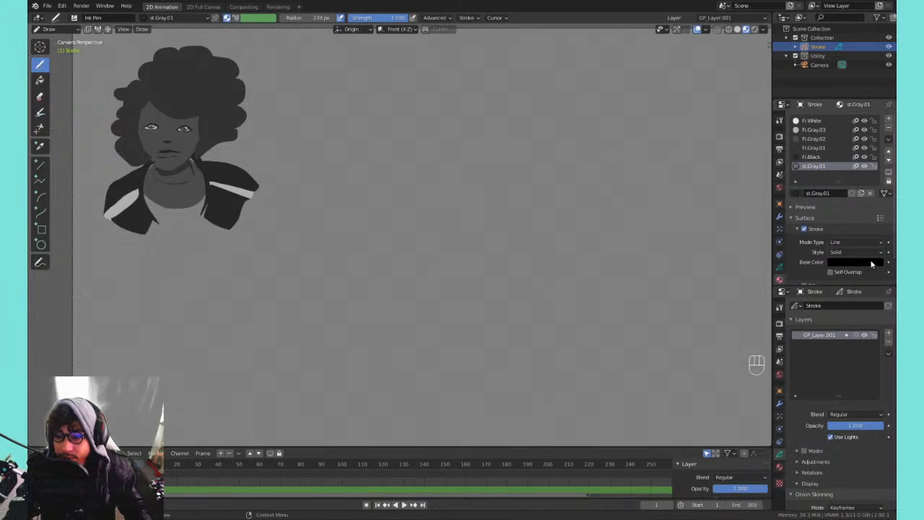
- Lighten the stroke base color of st.Gray.01 from black to a very dark gray
scroll(857, 229, down, 1)
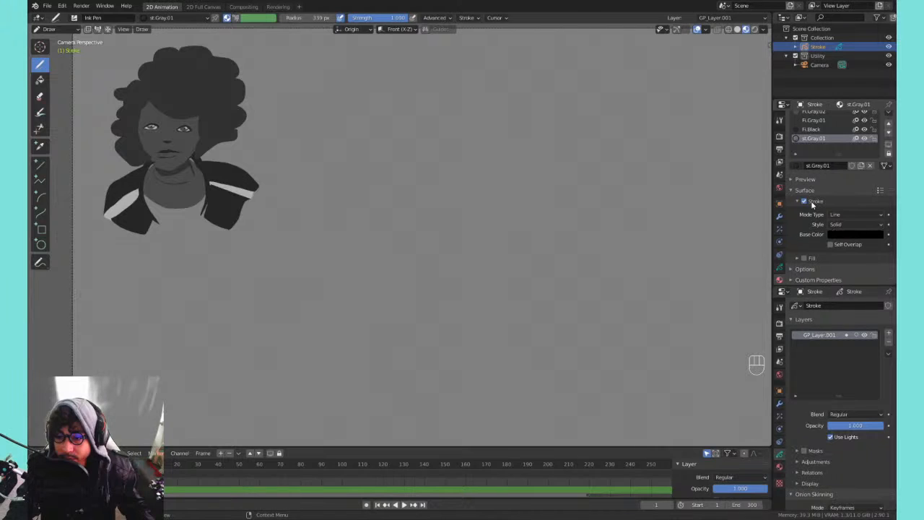
click(832, 234)
click(829, 212)
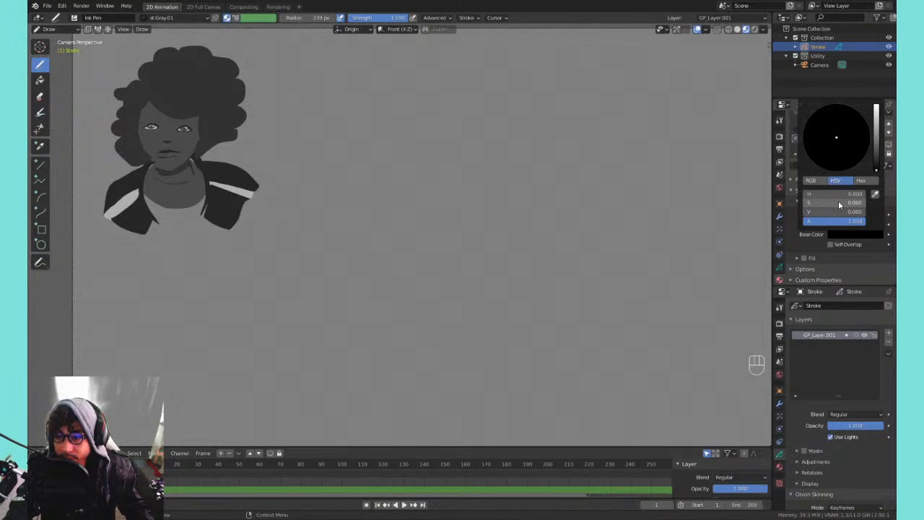
key(Return)
mouse_move(832, 207)
mouse_down()
mouse_move(811, 206)
mouse_move(825, 214)
mouse_up()
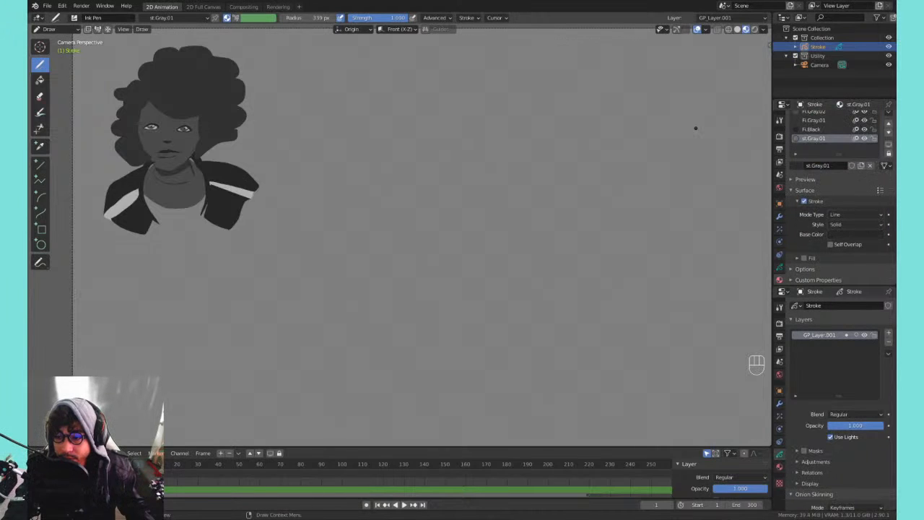
mouse_move(473, 173)
mouse_down()
mouse_move(567, 160)
mouse_move(526, 145)
mouse_up()
key(ctrl+z)
mouse_move(406, 148)
mouse_down()
mouse_move(495, 93)
mouse_move(520, 172)
mouse_up()
key(ctrl+z)
mouse_move(453, 88)
mouse_down()
mouse_move(470, 107)
mouse_move(437, 180)
mouse_move(489, 106)
mouse_up()
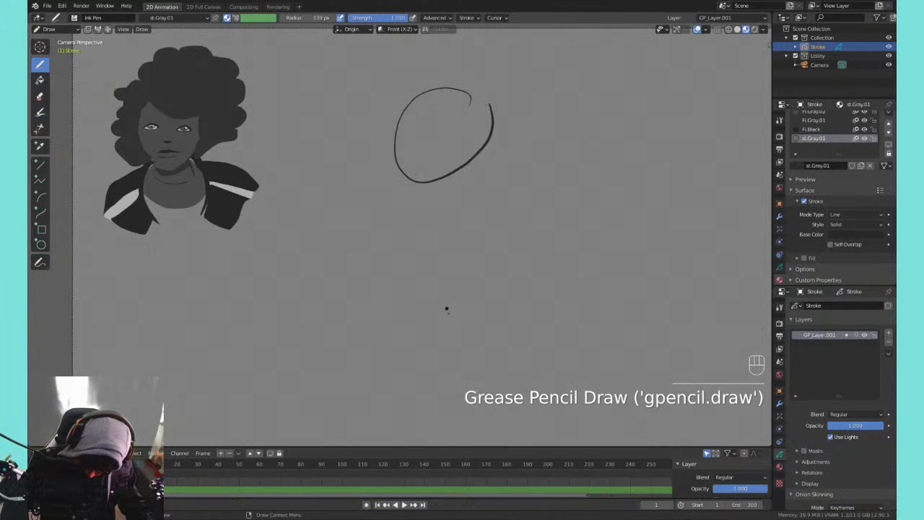
key(ctrl+z)
key(ctrl+z)
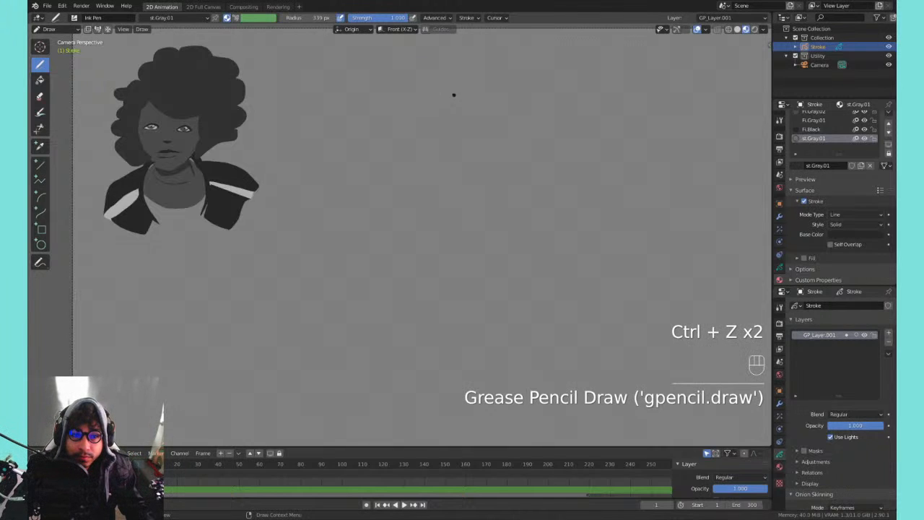
mouse_move(405, 123)
mouse_down()
mouse_move(454, 206)
mouse_move(527, 137)
mouse_up()
key(ctrl+z)
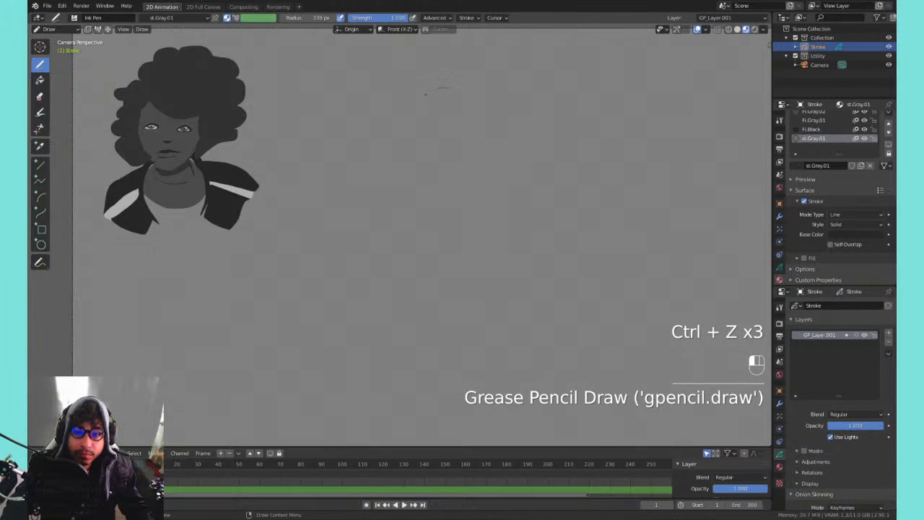
- Sketch a round cranium with face contour and jaw lines for a new head beside the finished portrait
mouse_move(425, 94)
mouse_down()
mouse_move(449, 207)
mouse_move(516, 115)
mouse_move(442, 82)
mouse_move(396, 189)
mouse_move(431, 223)
mouse_up()
drag(398, 148, 403, 210)
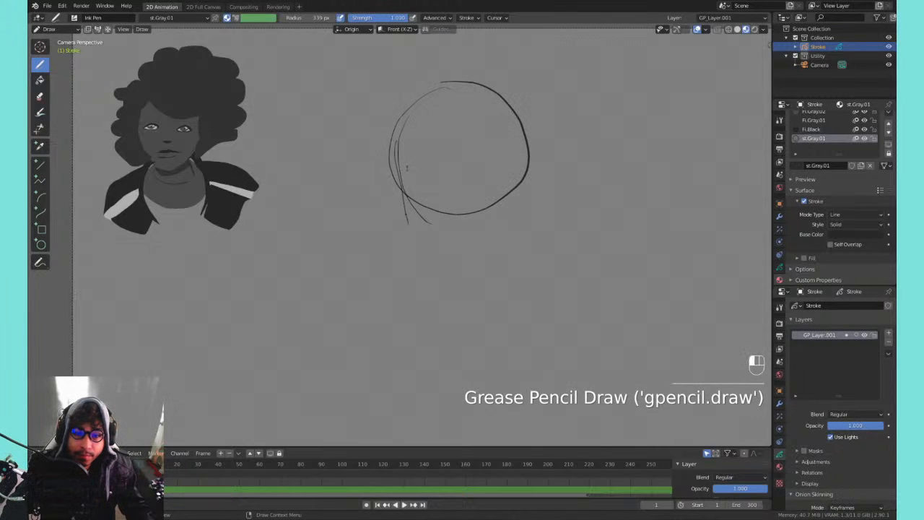
mouse_move(407, 167)
mouse_down()
mouse_move(414, 246)
mouse_move(491, 220)
mouse_move(505, 164)
mouse_up()
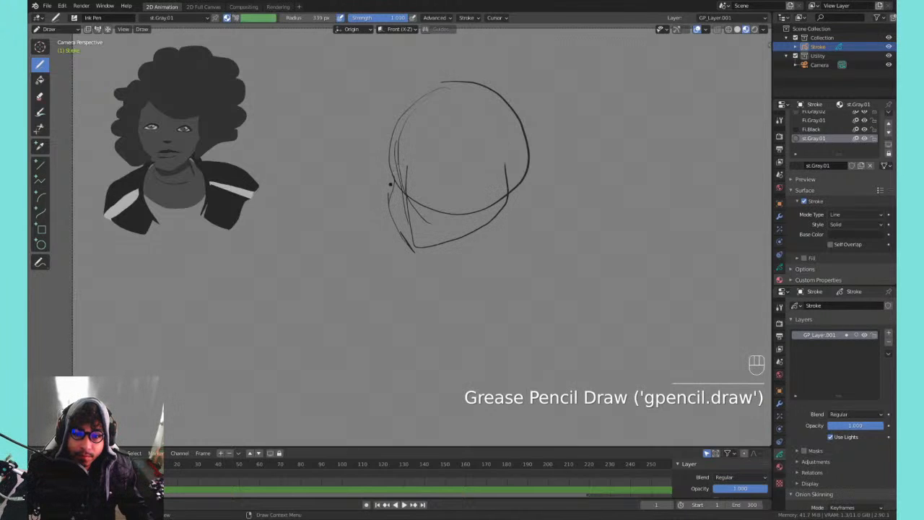
- Sketch a short horizontal eye line across the face and a rounded loop at the back of the cranium
drag(391, 181, 425, 181)
mouse_move(485, 156)
mouse_down()
mouse_move(521, 147)
mouse_move(495, 201)
mouse_up()
key(ctrl+z)
mouse_move(491, 162)
mouse_down()
mouse_move(503, 135)
mouse_move(498, 188)
mouse_move(515, 127)
mouse_move(507, 186)
mouse_up()
key(ctrl+z)
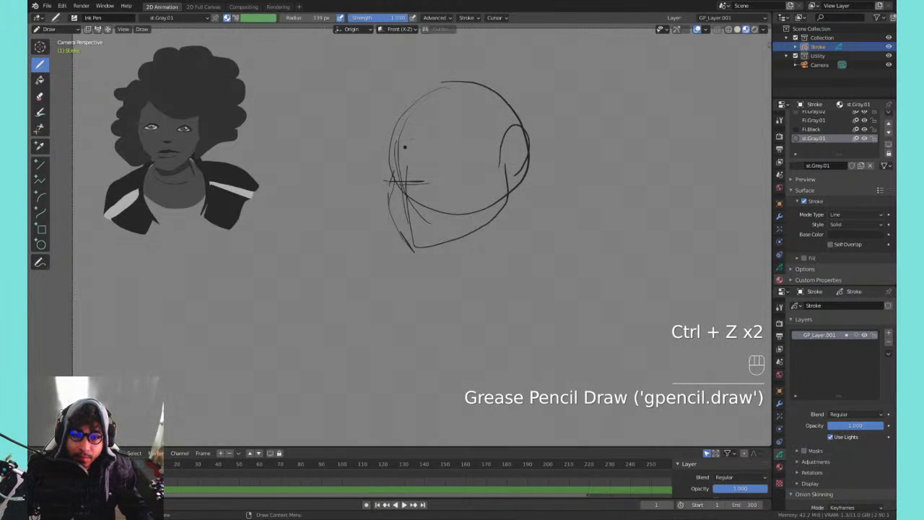
- Sketch the hairline across the forehead and bring it down along the temple
mouse_move(417, 133)
mouse_down()
mouse_move(446, 133)
mouse_move(468, 113)
mouse_move(466, 213)
mouse_up()
key(ctrl+z)
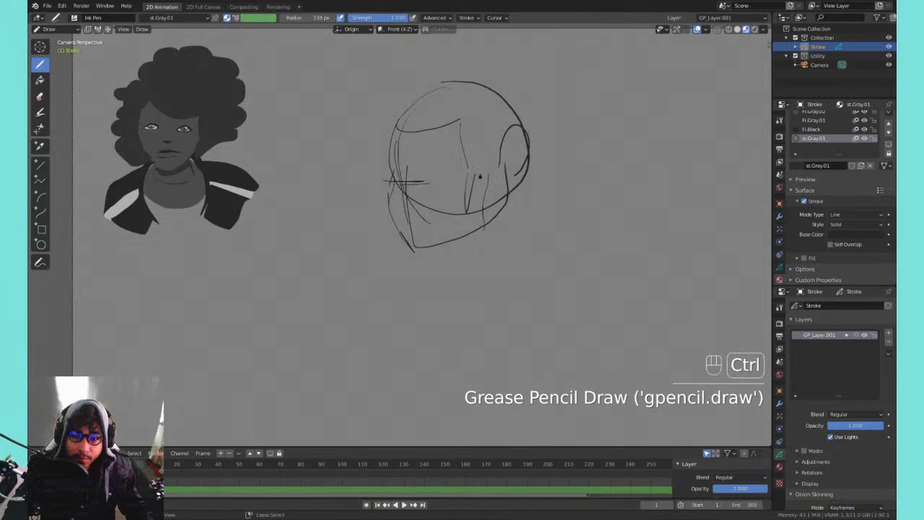
key(ctrl+z)
- Sketch the strokes descending below the temple and the line behind the head for the neck area
mouse_move(475, 172)
mouse_down()
mouse_move(467, 264)
mouse_move(473, 250)
mouse_up()
drag(481, 218, 492, 207)
mouse_move(498, 193)
mouse_down()
mouse_move(500, 142)
mouse_move(517, 196)
mouse_move(516, 266)
mouse_up()
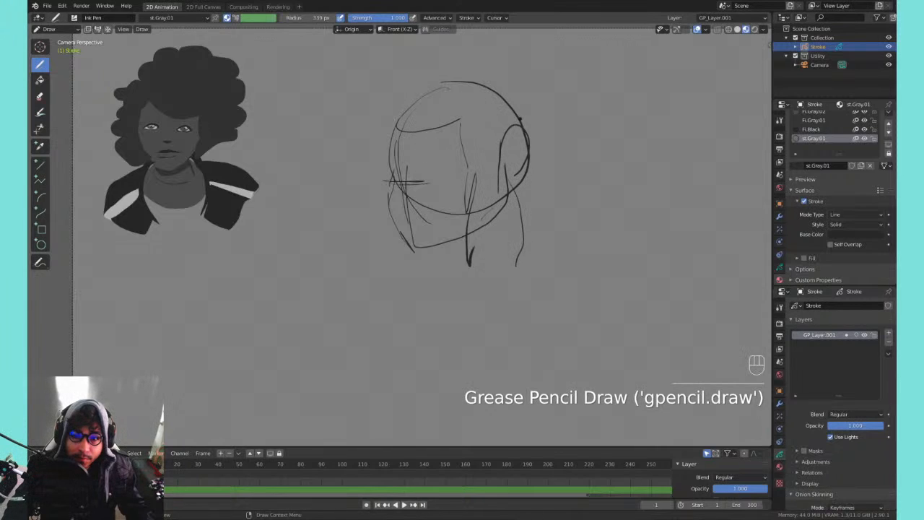
drag(528, 163, 532, 267)
key(ctrl+z)
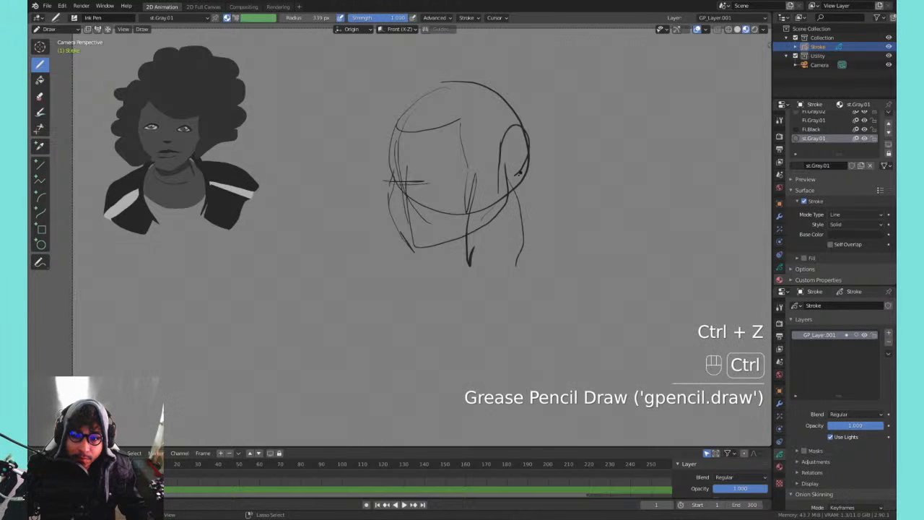
drag(517, 174, 525, 264)
key(ctrl+z)
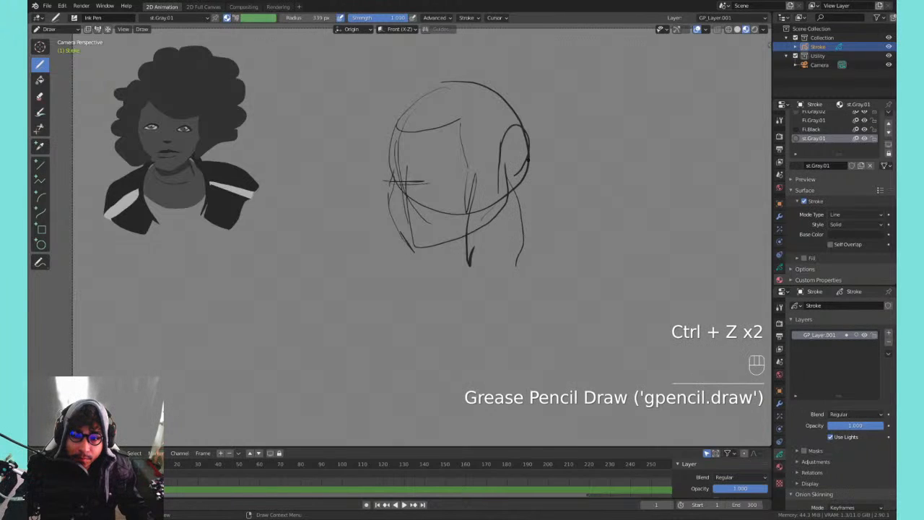
drag(519, 182, 526, 247)
- Sketch the long outer hair contour from the crown down both sides of the head to shoulder level
drag(394, 137, 383, 269)
key(ctrl+z)
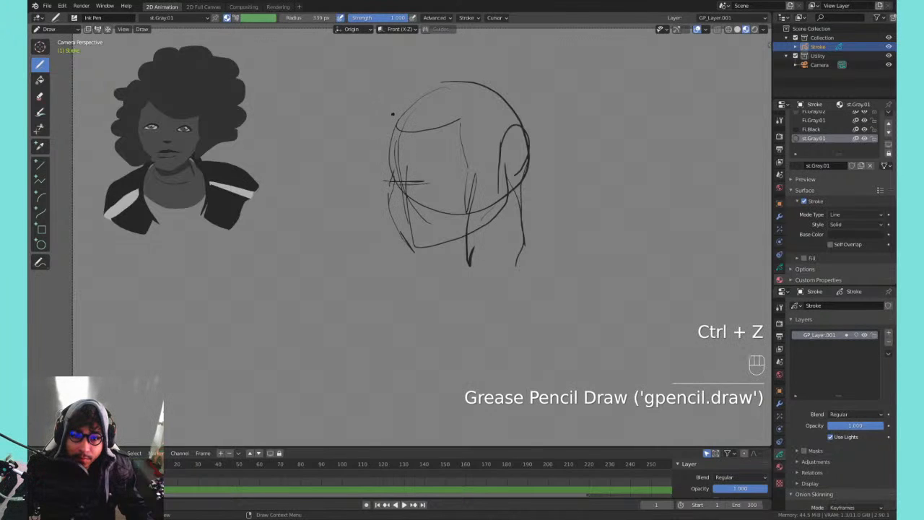
mouse_move(396, 120)
mouse_down()
mouse_move(446, 80)
mouse_move(484, 78)
mouse_move(395, 113)
mouse_move(468, 67)
mouse_move(554, 170)
mouse_move(533, 289)
mouse_move(492, 303)
mouse_up()
key(ctrl+z)
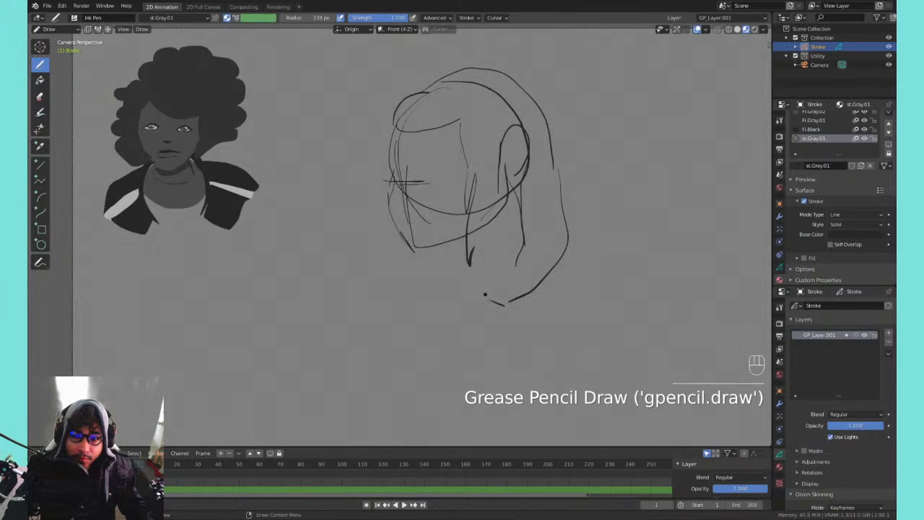
drag(393, 127, 354, 261)
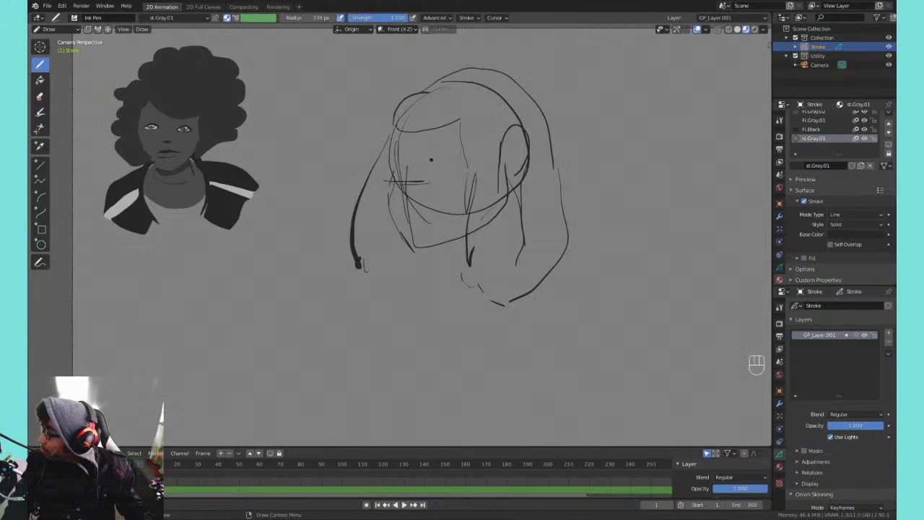
key(ctrl+z)
key(ctrl+z)
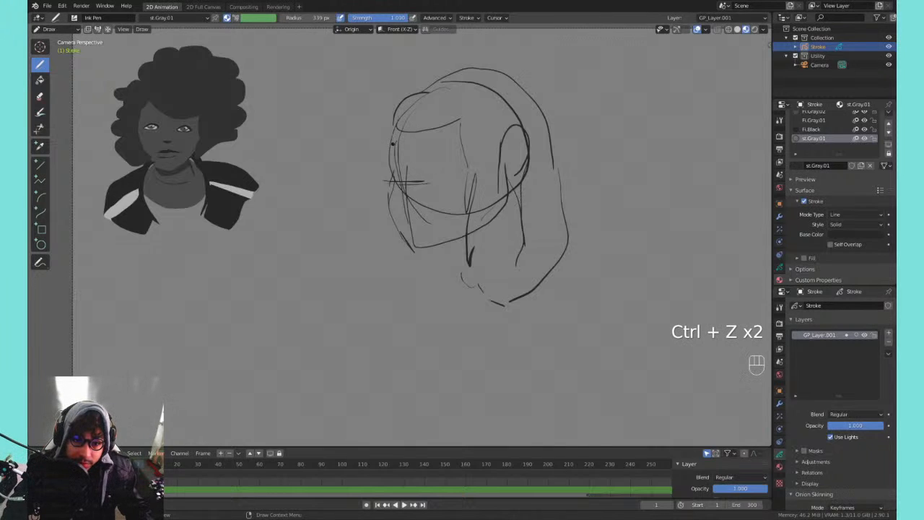
mouse_move(390, 123)
mouse_down()
mouse_move(355, 278)
mouse_move(381, 296)
mouse_move(409, 285)
mouse_up()
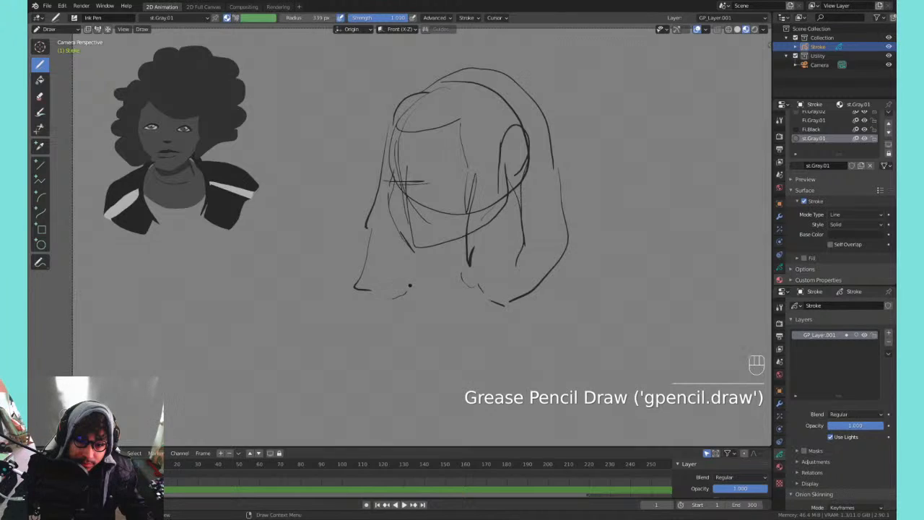
- Sketch the neck base with a loose draped collar and shoulder lines beneath the head
mouse_move(426, 249)
mouse_down()
mouse_move(457, 260)
mouse_move(431, 261)
mouse_move(438, 266)
mouse_move(464, 269)
mouse_move(420, 270)
mouse_move(472, 302)
mouse_move(440, 297)
mouse_up()
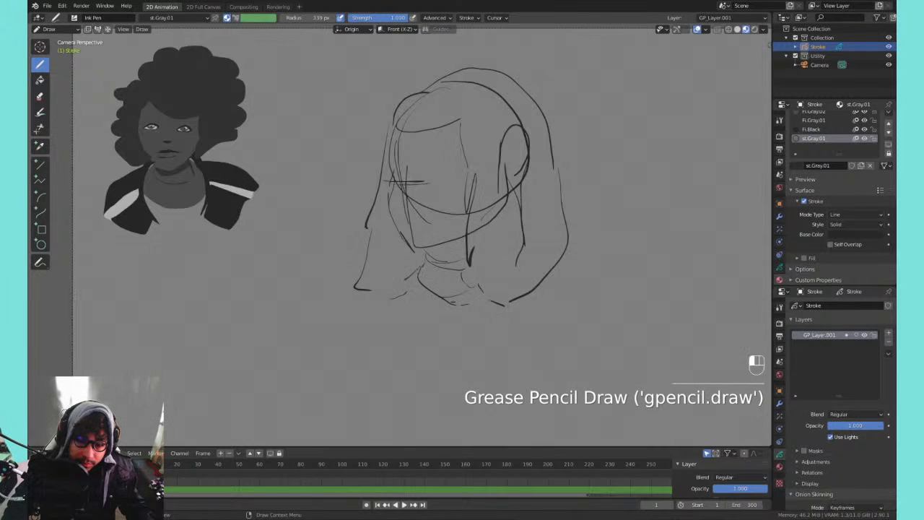
drag(545, 303, 454, 326)
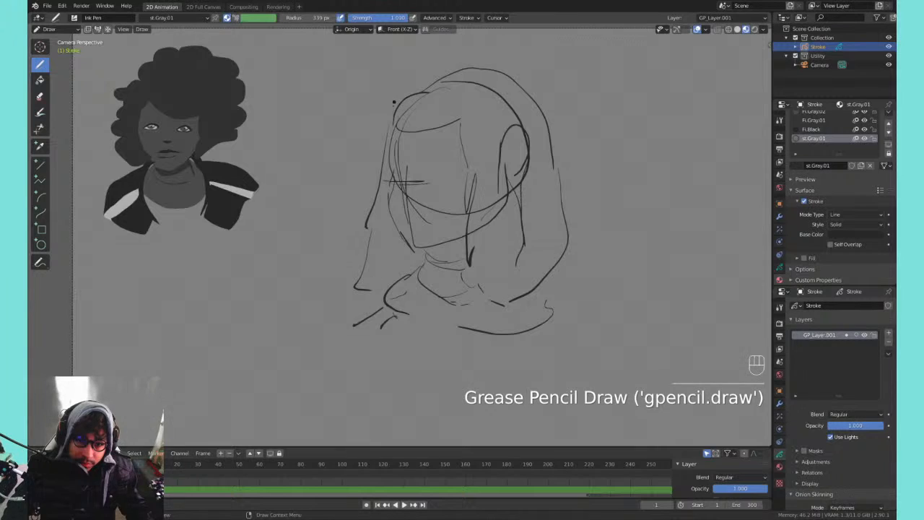
drag(388, 137, 430, 91)
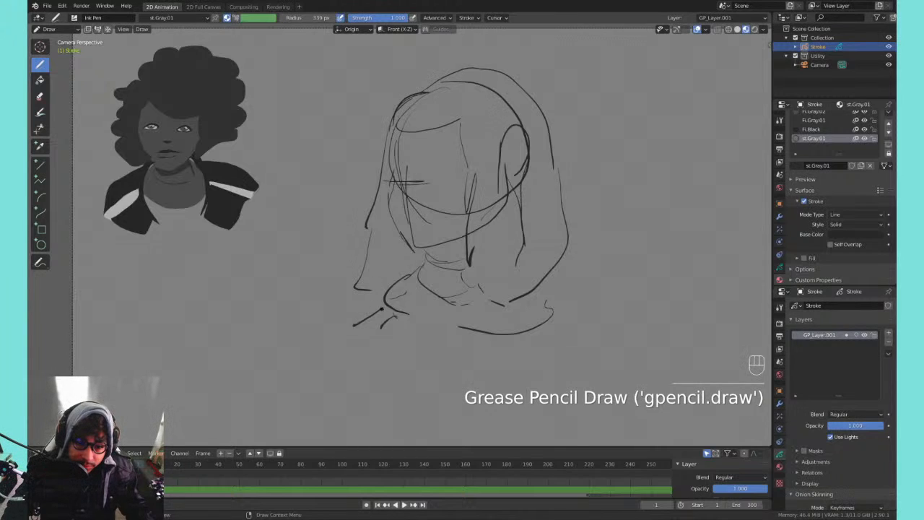
key(ctrl+z)
key(ctrl+z)
key(ctrl+z)
key(ctrl+z)
drag(423, 278, 478, 329)
mouse_move(394, 309)
mouse_down()
mouse_move(413, 325)
mouse_move(386, 337)
mouse_up()
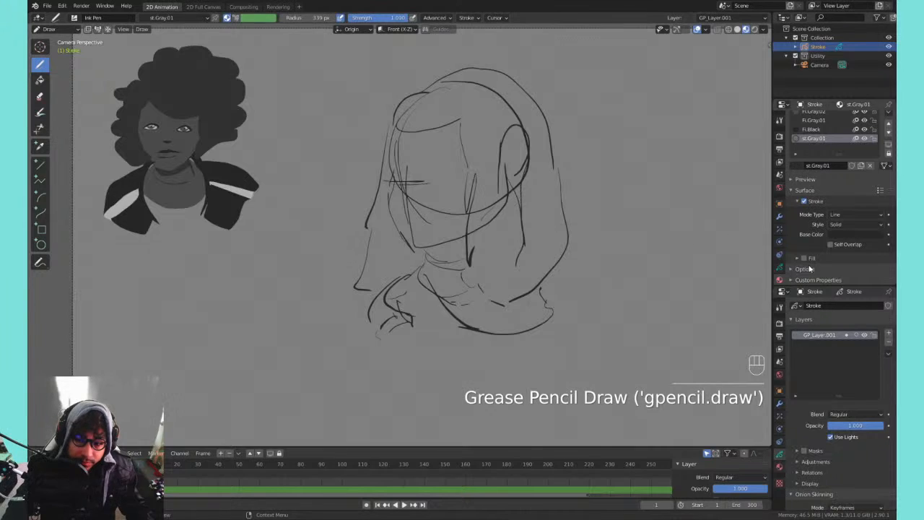
- Add a new layer beneath the sketch layer GP_Layer.001 and make Fi.Gray.01 the active material
click(888, 334)
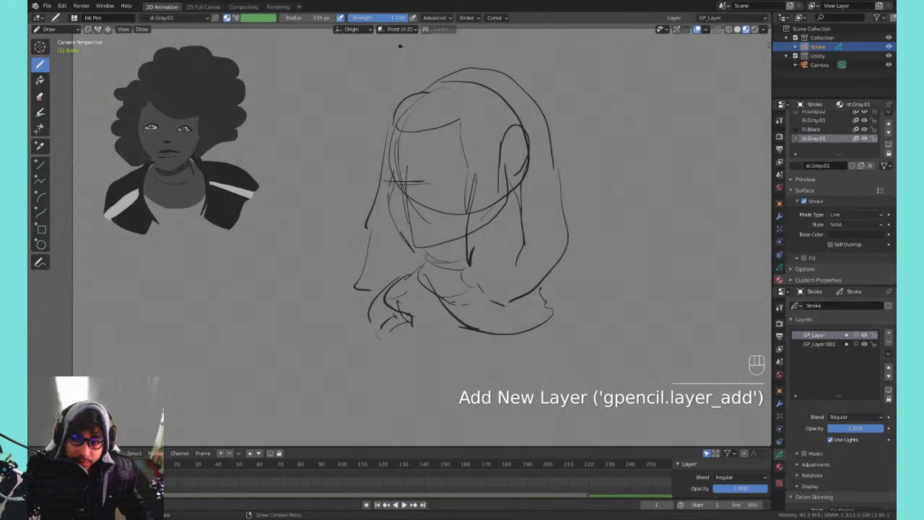
middle_drag(801, 228, 799, 250)
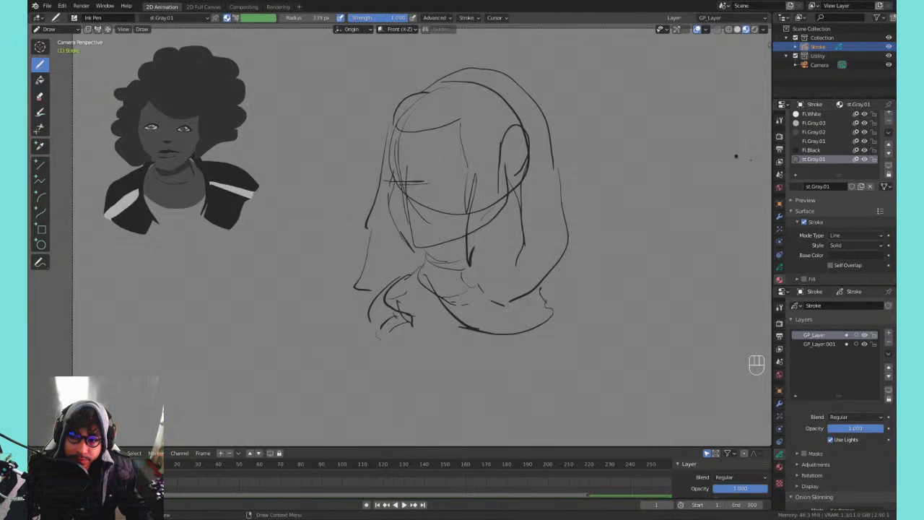
middle_drag(806, 244, 805, 246)
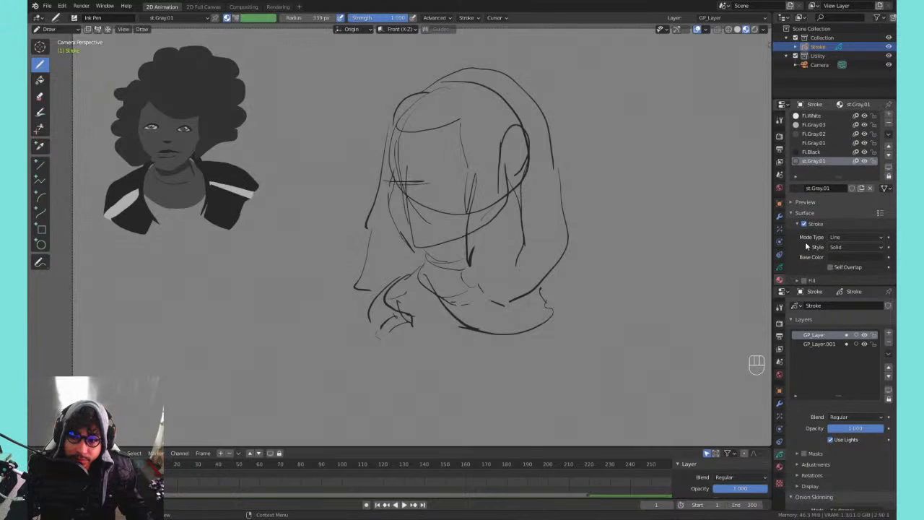
click(813, 143)
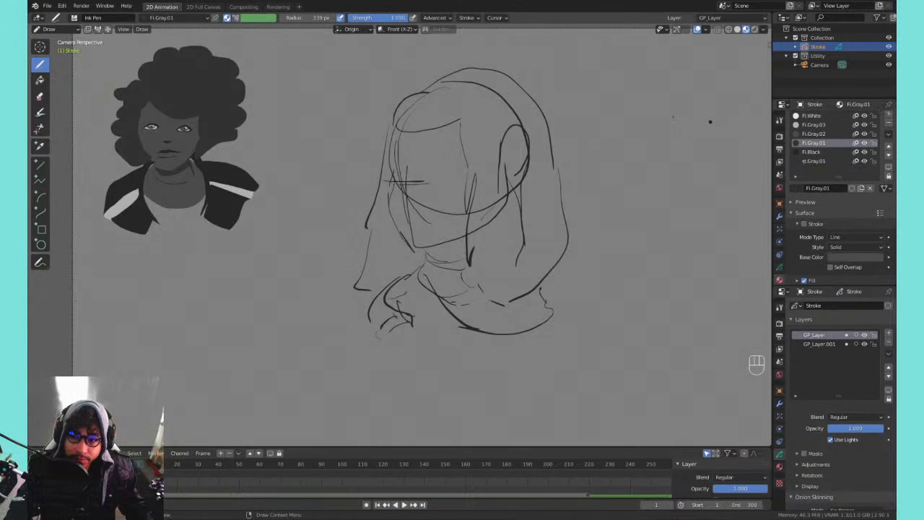
mouse_move(396, 182)
mouse_down()
mouse_move(391, 129)
mouse_move(427, 101)
mouse_move(477, 107)
mouse_up()
key(ctrl+z)
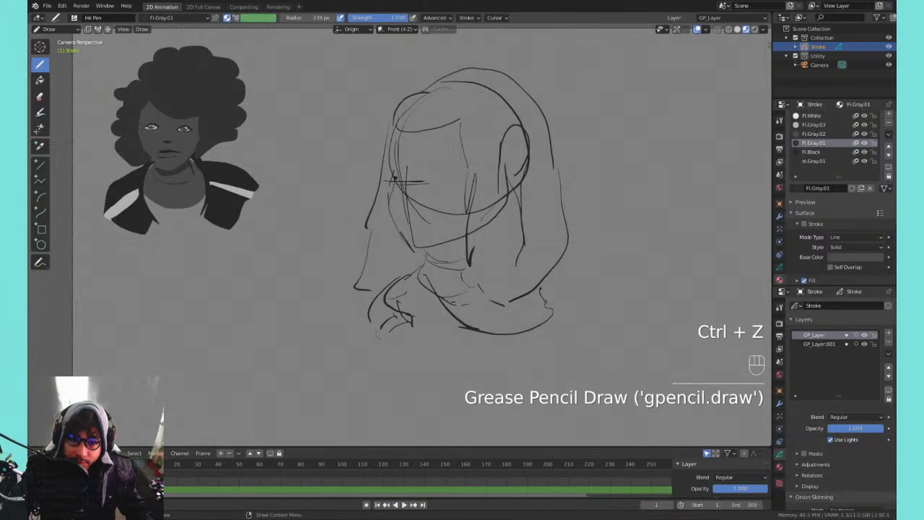
mouse_move(391, 176)
mouse_down()
mouse_move(393, 139)
mouse_move(459, 120)
mouse_move(466, 213)
mouse_move(474, 174)
mouse_move(462, 240)
mouse_move(397, 244)
mouse_move(392, 179)
mouse_up()
key(ctrl+z)
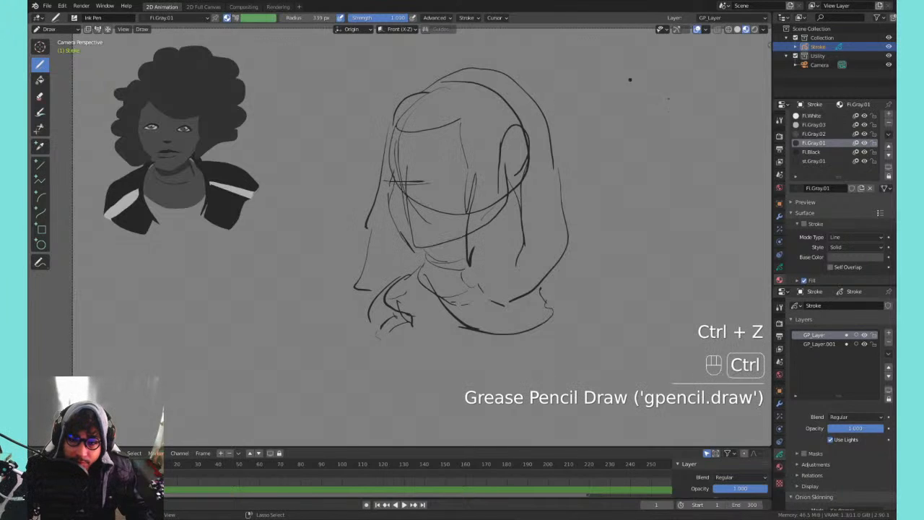
click(888, 376)
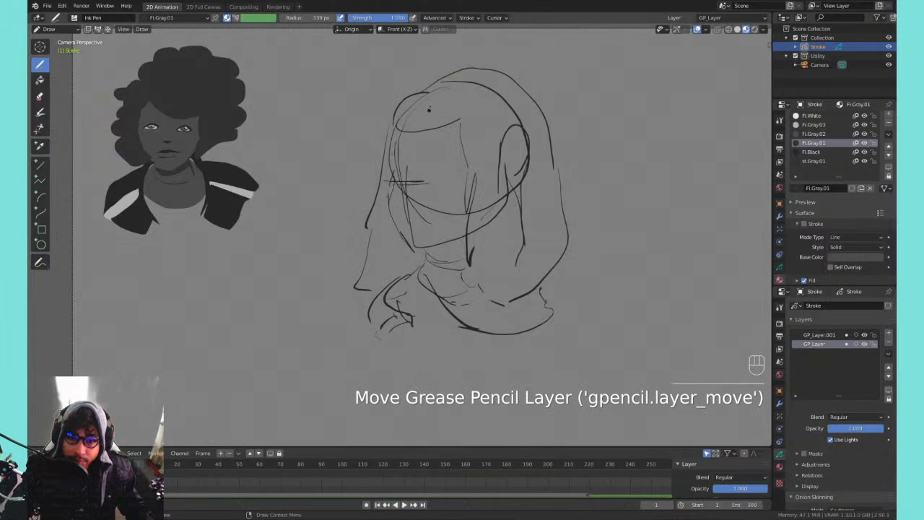
- Fill the whole head silhouette with Fi.Gray.01, then draw the top hair shape over it with Fi.Gray.02
mouse_move(392, 176)
mouse_down()
mouse_move(390, 136)
mouse_move(417, 97)
mouse_move(470, 84)
mouse_move(408, 179)
mouse_move(525, 177)
mouse_move(482, 216)
mouse_move(411, 244)
mouse_move(396, 189)
mouse_move(431, 98)
mouse_up()
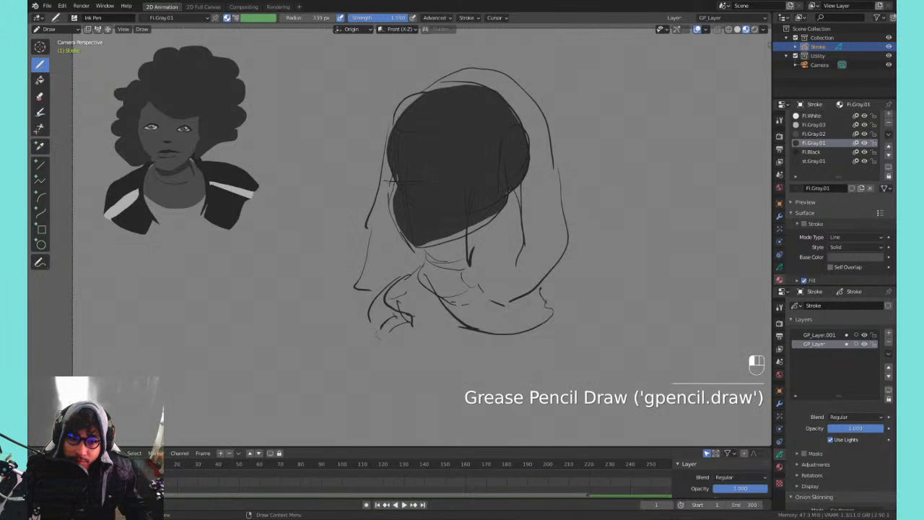
key(ctrl+z)
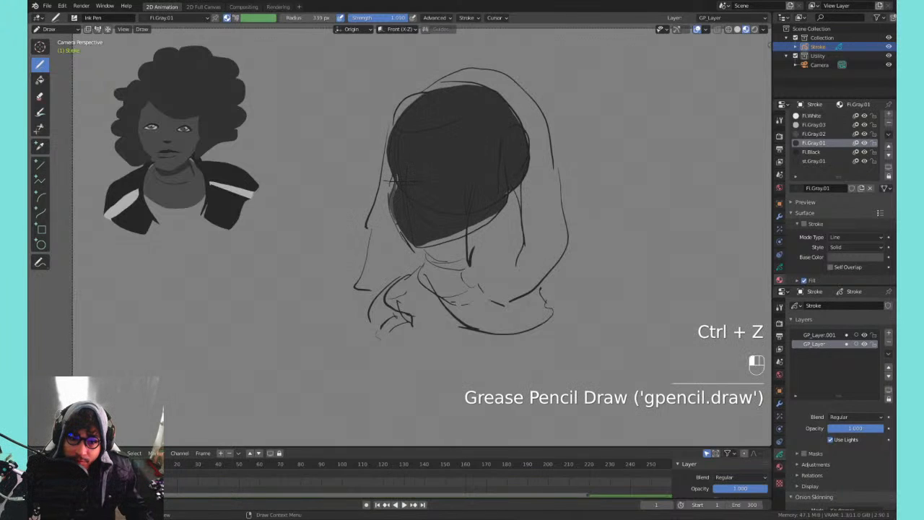
mouse_move(446, 241)
mouse_down()
mouse_move(487, 224)
mouse_move(516, 180)
mouse_move(507, 105)
mouse_up()
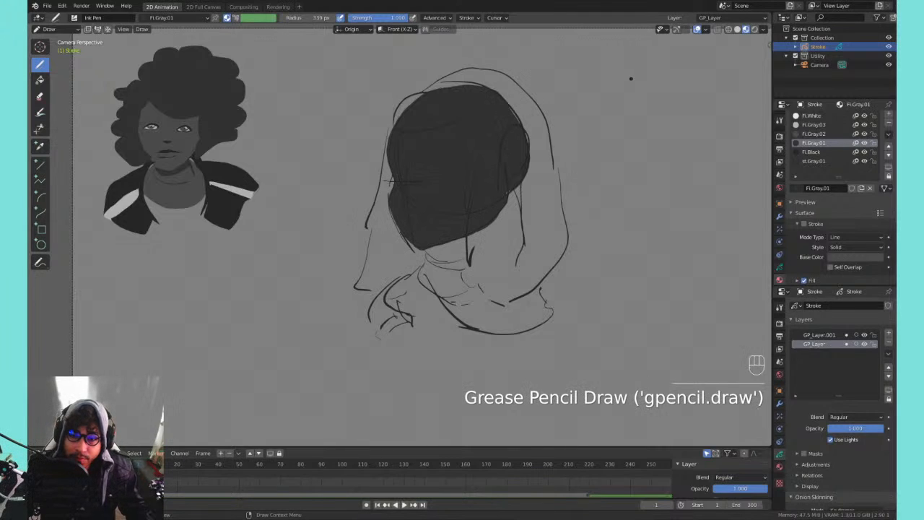
click(810, 135)
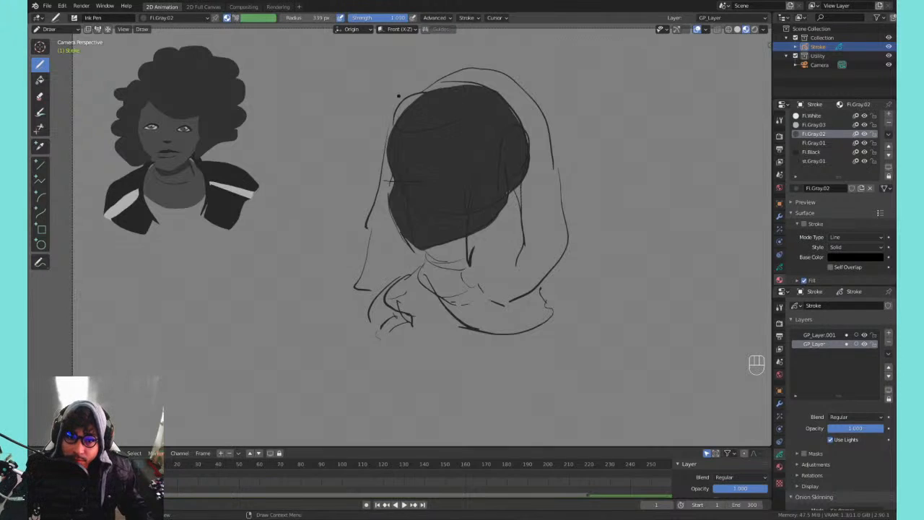
mouse_move(415, 92)
mouse_down()
mouse_move(394, 108)
mouse_move(412, 134)
mouse_move(456, 137)
mouse_move(505, 119)
mouse_move(521, 97)
mouse_move(444, 72)
mouse_move(418, 91)
mouse_up()
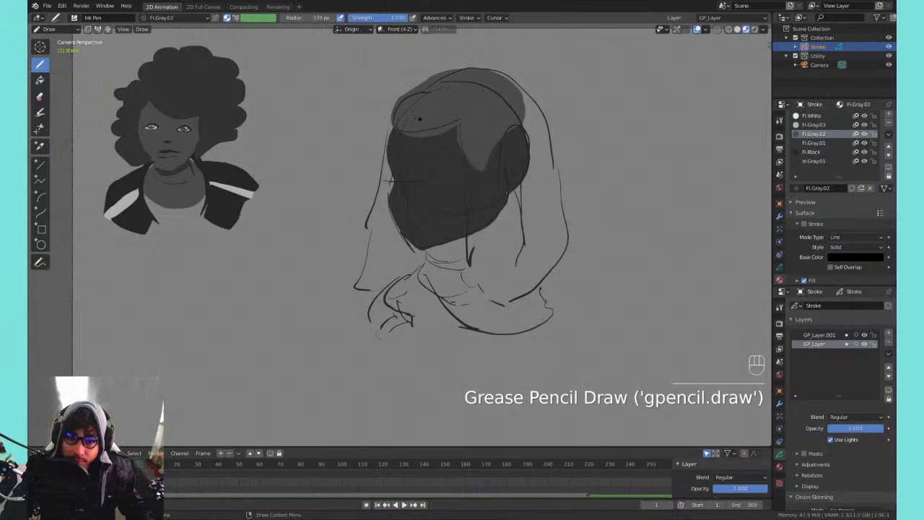
- Change the stroke base color of st.Gray.01 to a lighter muted blue
click(814, 161)
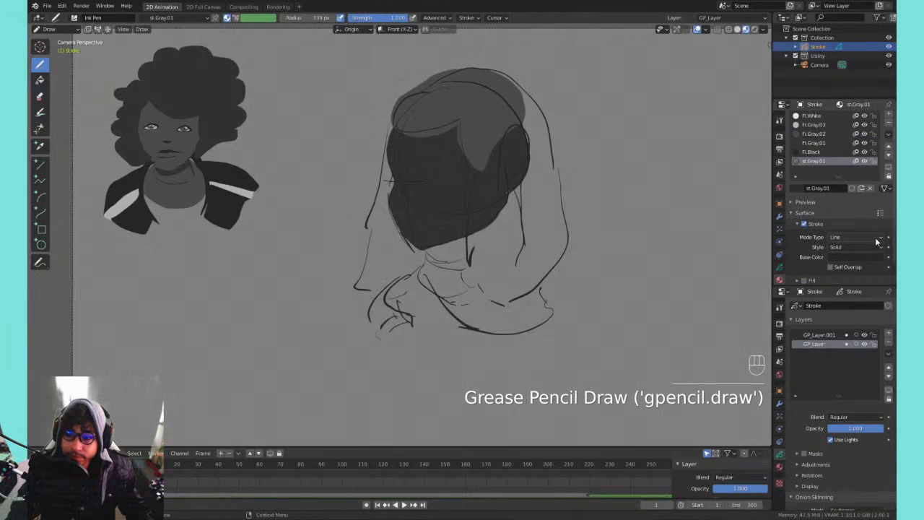
click(843, 257)
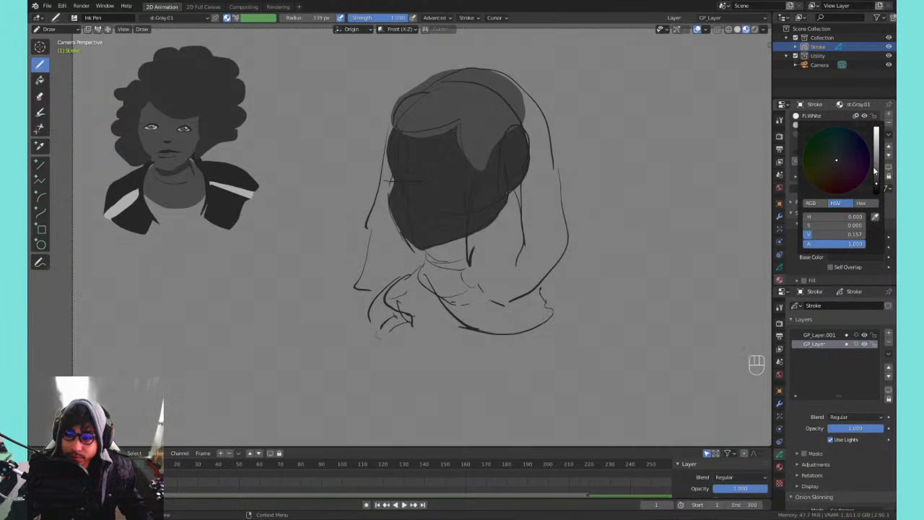
mouse_move(876, 189)
mouse_down()
mouse_move(878, 139)
mouse_move(888, 135)
mouse_move(872, 216)
mouse_move(887, 179)
mouse_up()
mouse_move(843, 152)
mouse_down()
mouse_move(849, 161)
mouse_move(838, 159)
mouse_move(877, 166)
mouse_up()
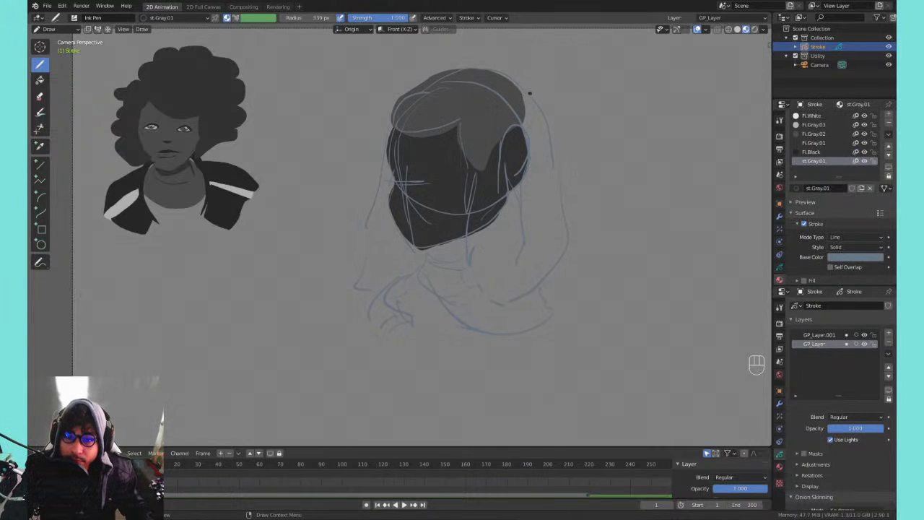
drag(528, 93, 523, 91)
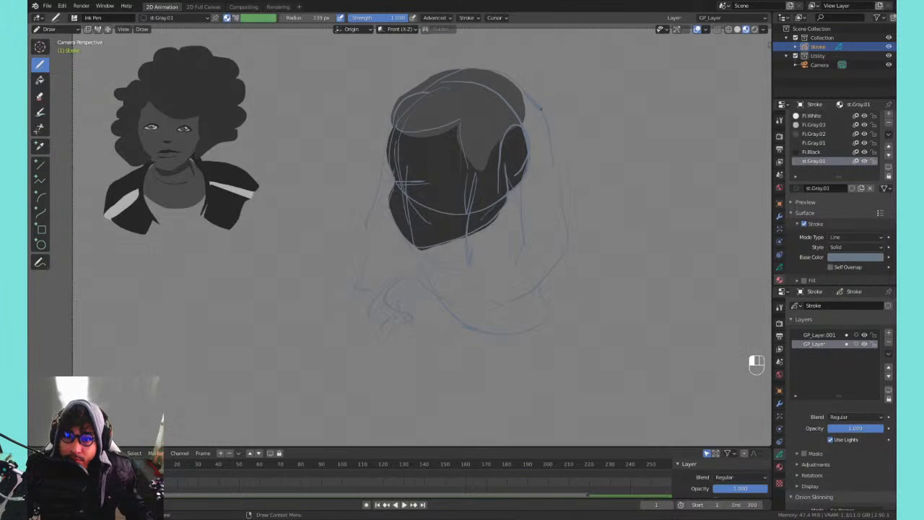
mouse_move(540, 109)
mouse_down()
mouse_move(527, 98)
mouse_move(558, 97)
mouse_up()
key(ctrl+z)
- Draw the long hair mass behind the face down to the shoulder as a filled shape with Fi.Gray.02
click(794, 136)
key(ctrl+z)
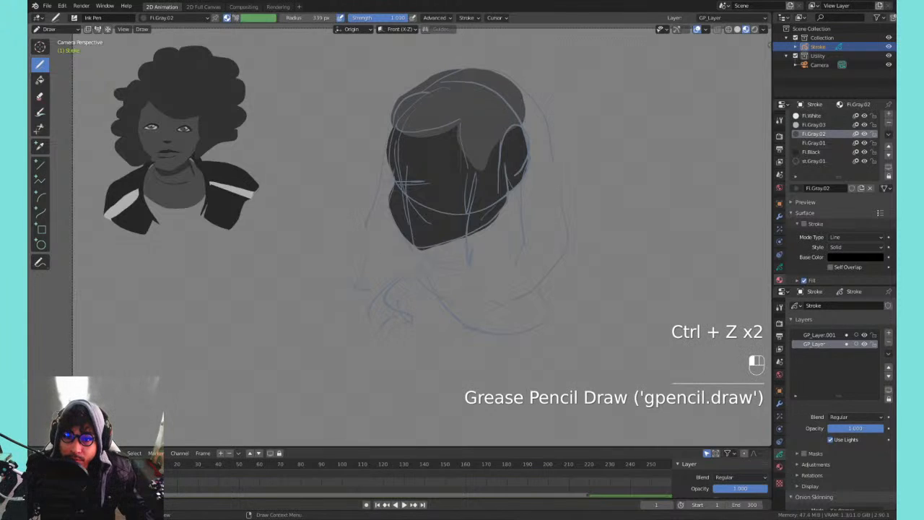
key(ctrl+z)
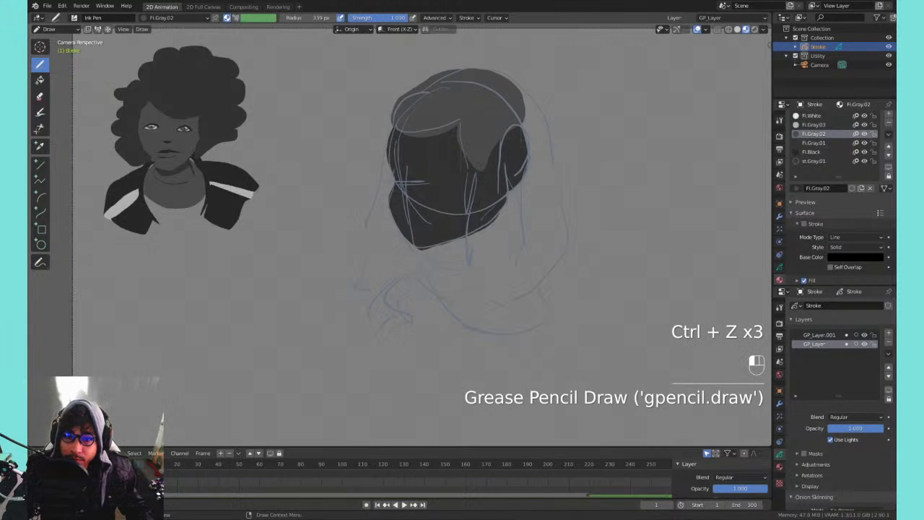
drag(462, 162, 463, 214)
key(ctrl+z)
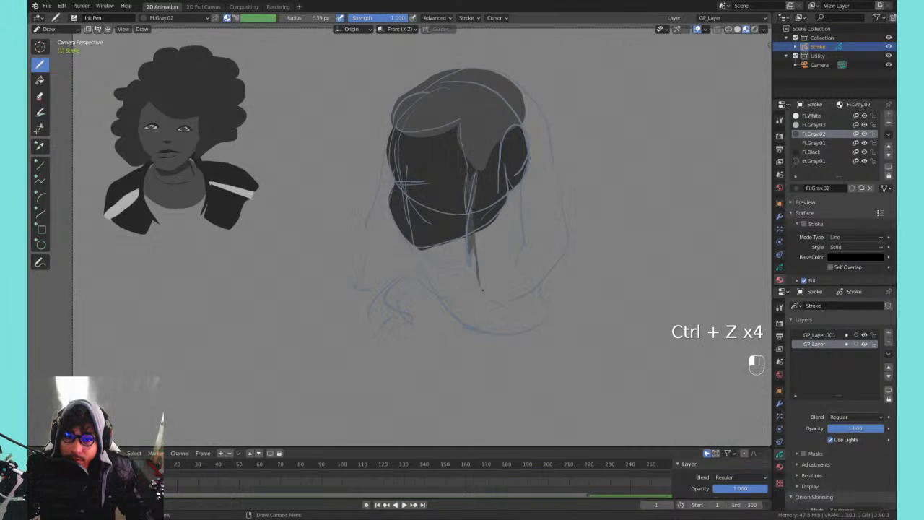
mouse_move(468, 162)
mouse_down()
mouse_move(515, 298)
mouse_move(565, 266)
mouse_move(567, 217)
mouse_move(544, 115)
mouse_move(514, 87)
mouse_up()
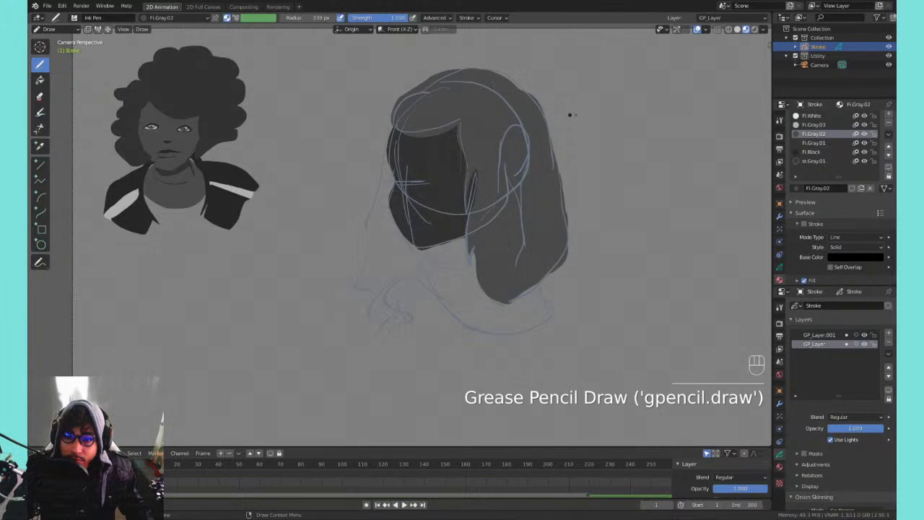
- Draw the near ear as a filled oval over the side hair with Fi.Gray.01, checking the shapes without the sketch layer
click(814, 142)
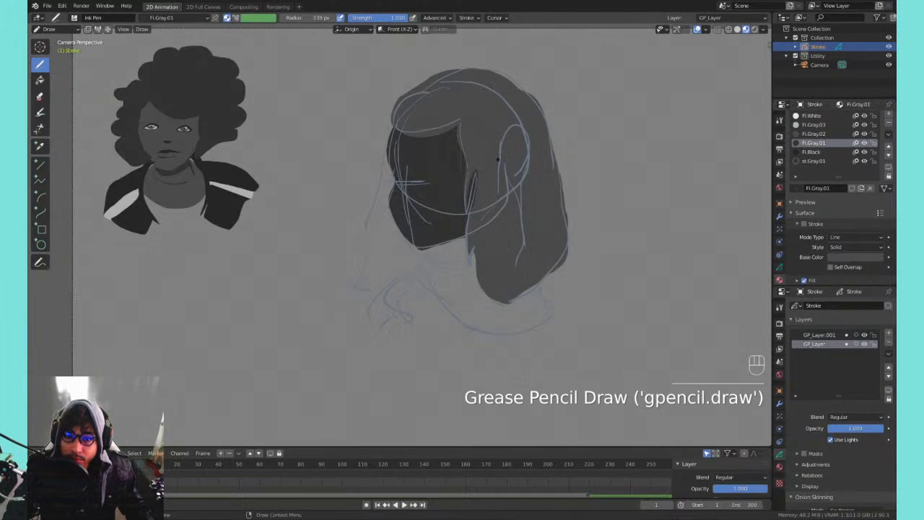
mouse_move(498, 158)
mouse_down()
mouse_move(522, 120)
mouse_move(504, 181)
mouse_up()
key(ctrl+z)
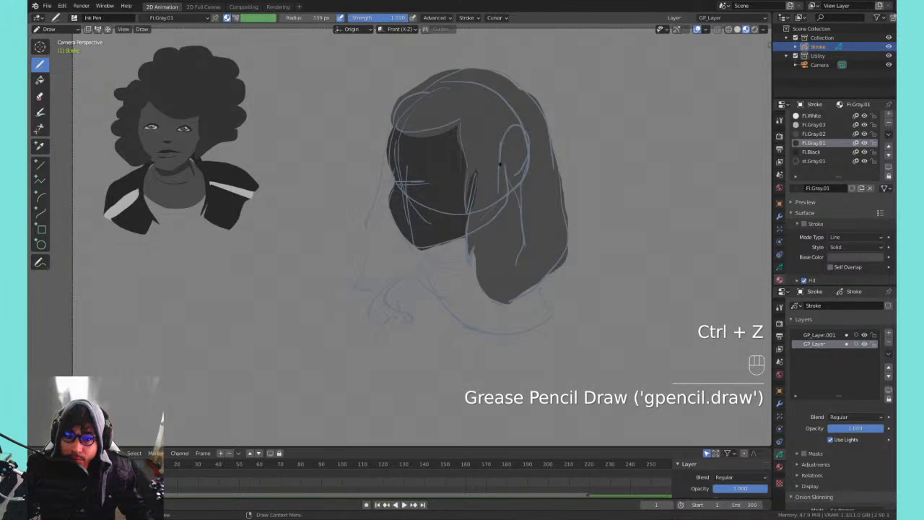
mouse_move(502, 144)
mouse_down()
mouse_move(527, 141)
mouse_move(498, 182)
mouse_up()
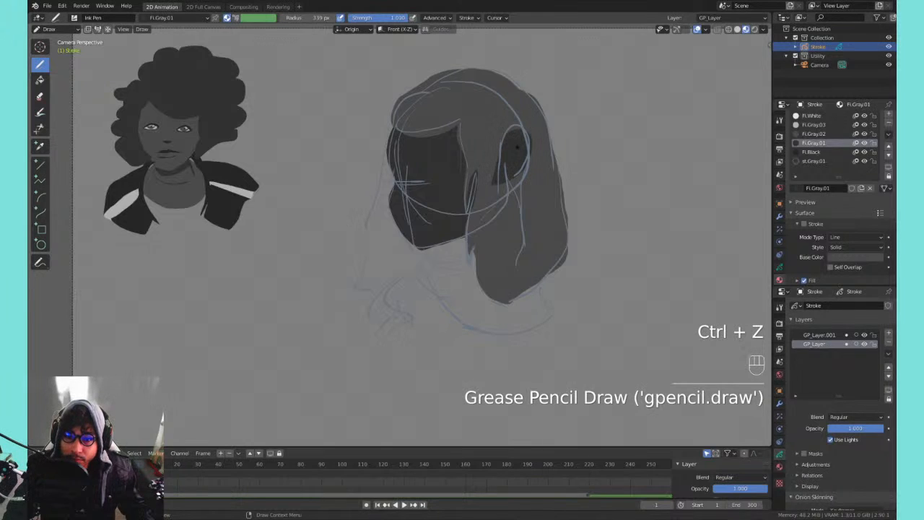
key(ctrl+z)
mouse_move(521, 126)
mouse_down()
mouse_move(526, 137)
mouse_move(509, 181)
mouse_up()
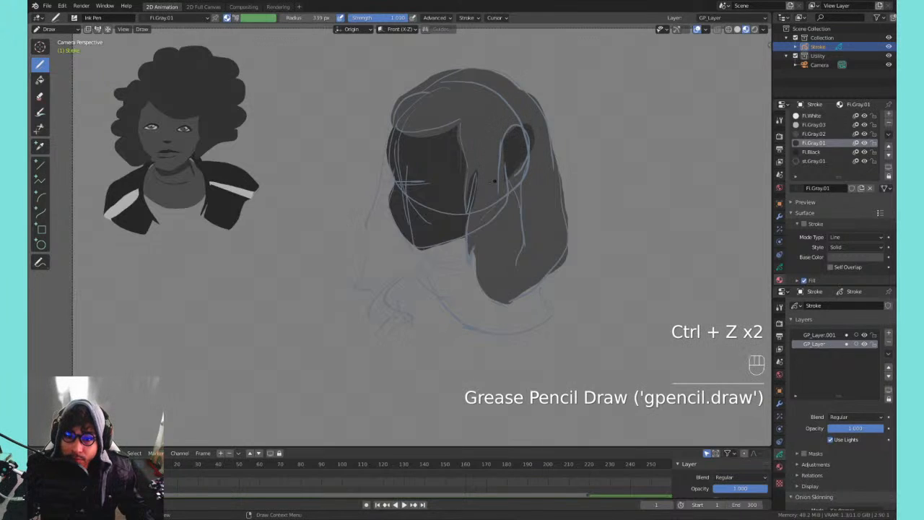
key(ctrl+z)
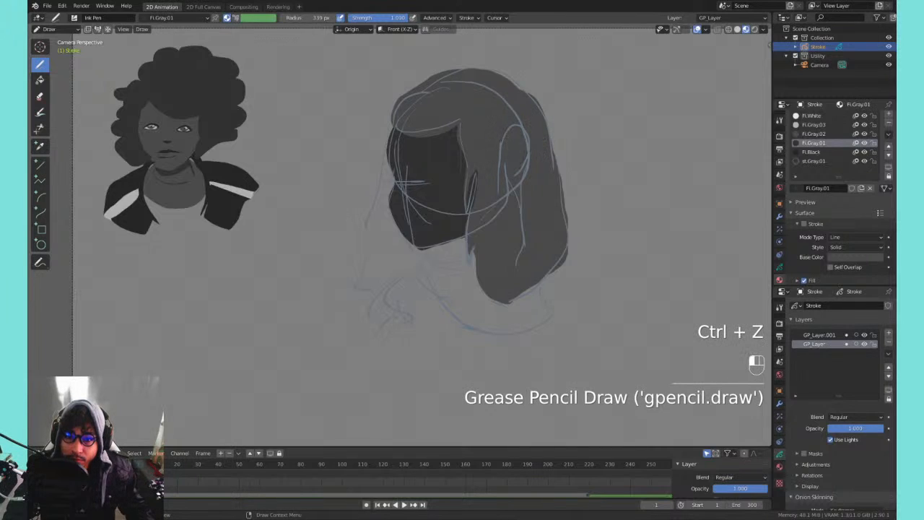
drag(517, 128, 504, 180)
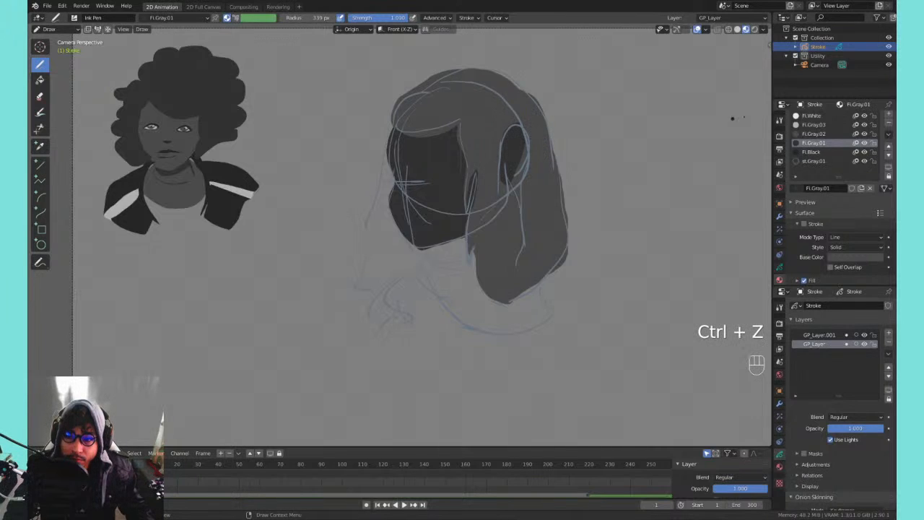
click(864, 335)
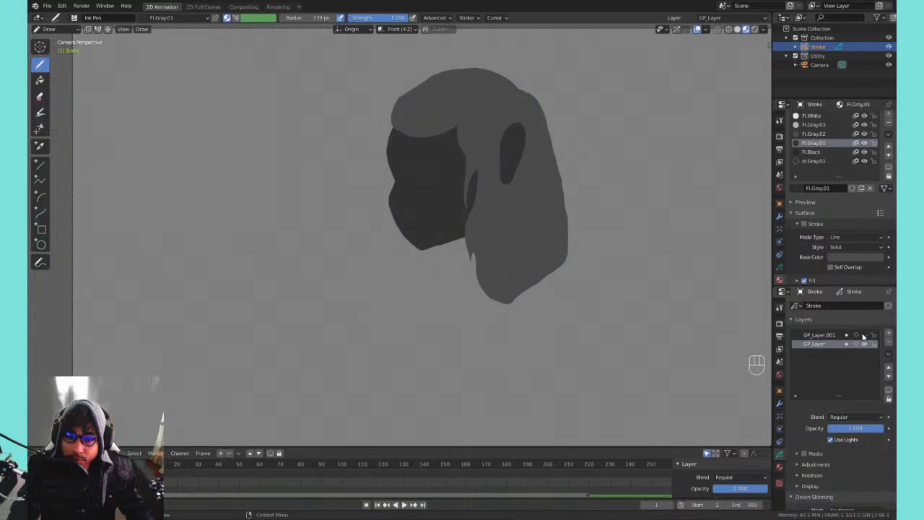
click(864, 335)
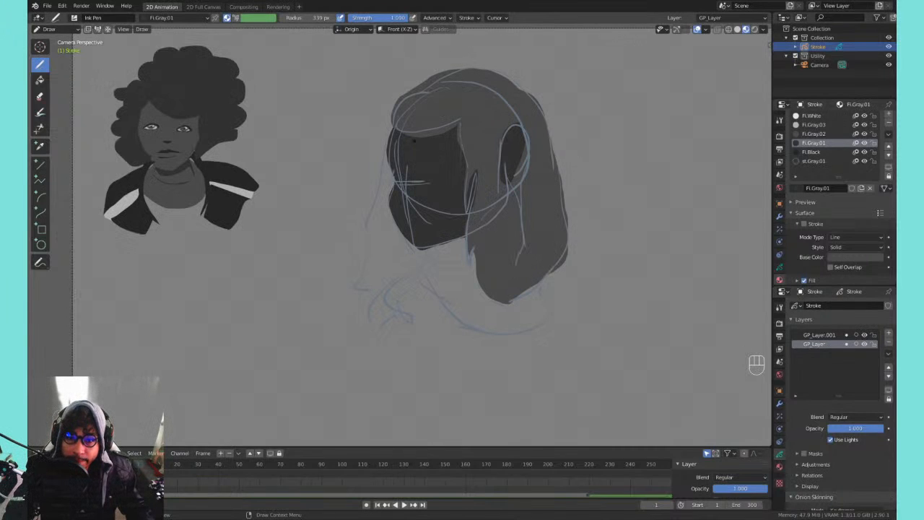
- Enable drawing behind existing strokes and fill the far-side hair, from the forehead down past the chin, with Fi.Gray.02
key(q)
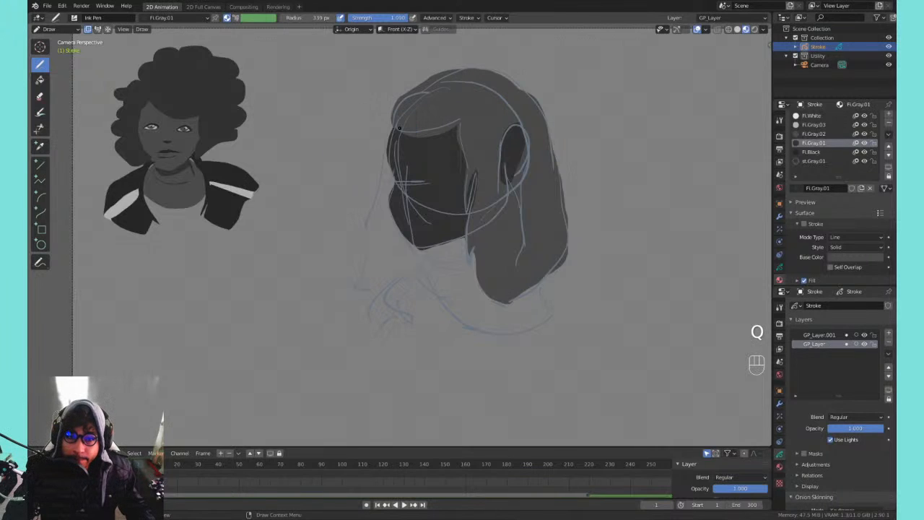
mouse_move(378, 177)
mouse_down()
mouse_move(357, 292)
mouse_move(417, 251)
mouse_up()
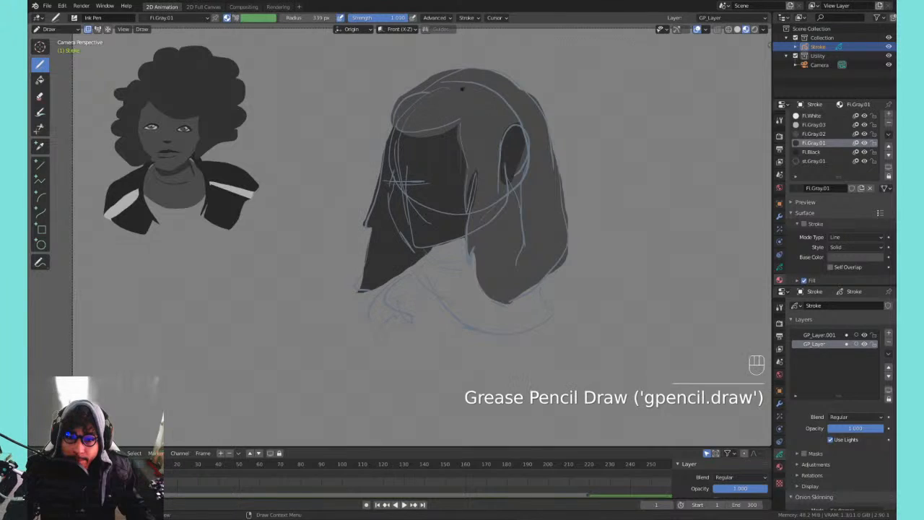
key(ctrl+z)
key(ctrl+z)
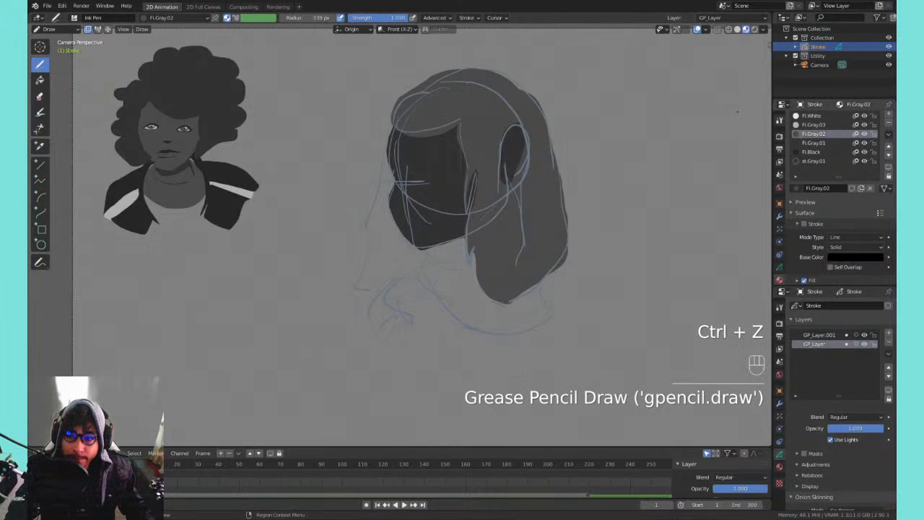
mouse_move(375, 174)
mouse_down()
mouse_move(355, 273)
mouse_move(361, 288)
mouse_move(428, 245)
mouse_up()
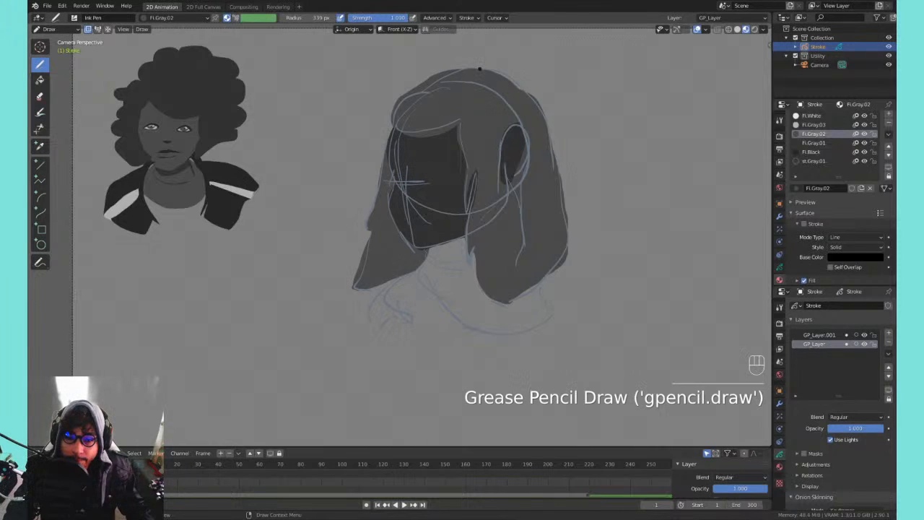
- Try filling the neck under the chin with Fi.Gray.01 and a collar piece below it with Fi.Gray.02
click(811, 143)
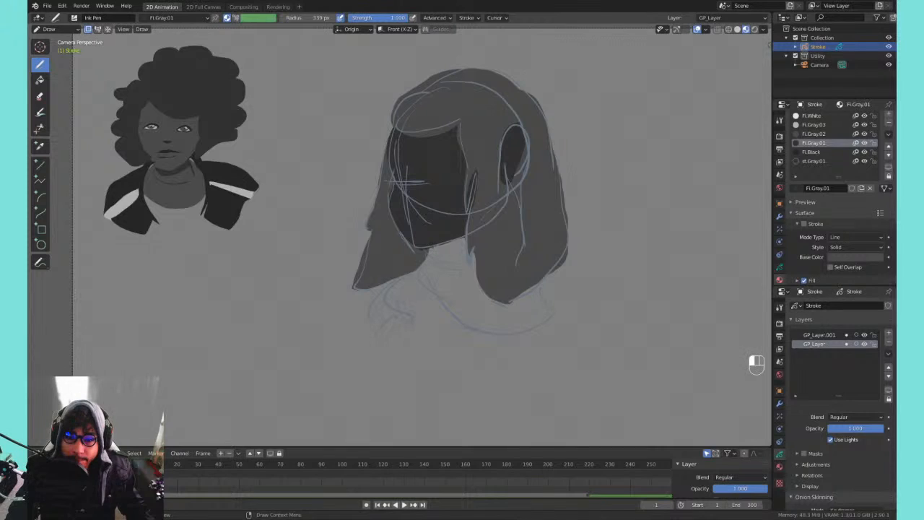
mouse_move(416, 273)
mouse_down()
mouse_move(442, 299)
mouse_move(494, 268)
mouse_move(496, 244)
mouse_up()
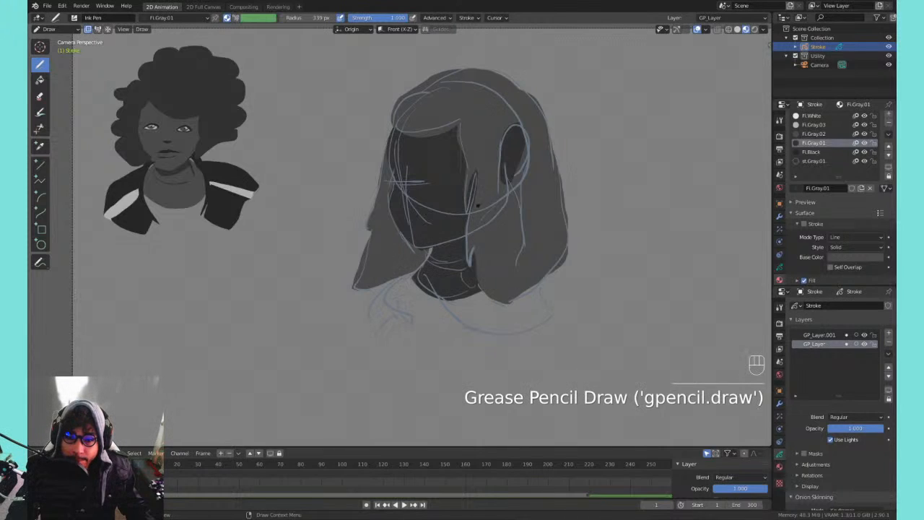
click(813, 134)
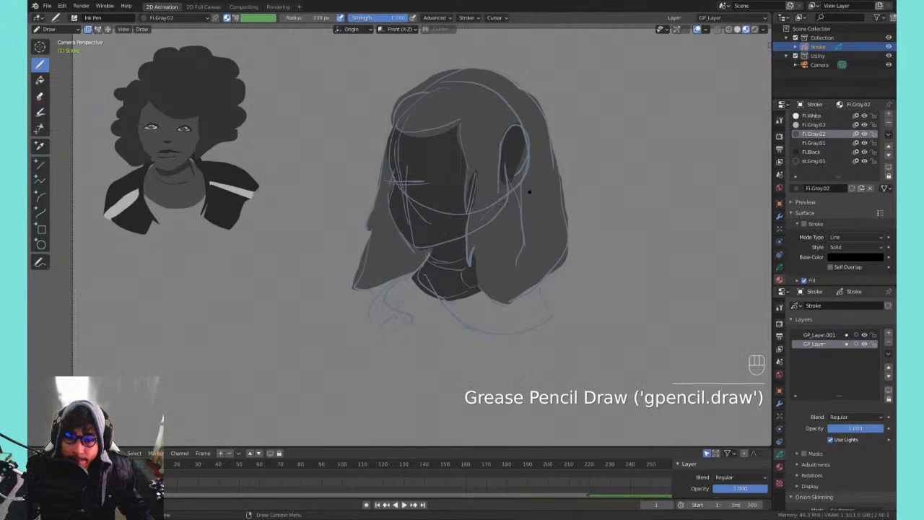
key(ctrl+z)
key(ctrl+z)
key(ctrl+z)
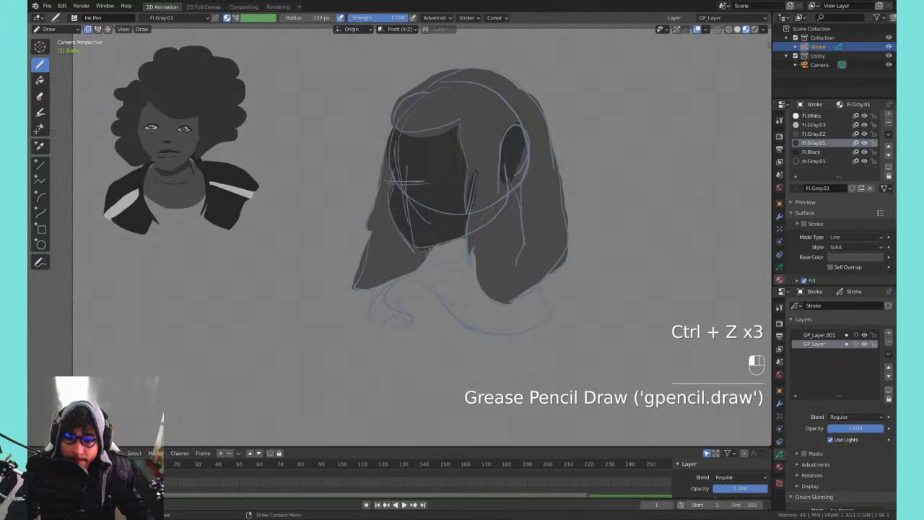
mouse_move(421, 264)
mouse_down()
mouse_move(437, 293)
mouse_move(496, 249)
mouse_move(466, 237)
mouse_move(432, 249)
mouse_move(447, 266)
mouse_move(465, 246)
mouse_move(473, 202)
mouse_up()
key(ctrl+z)
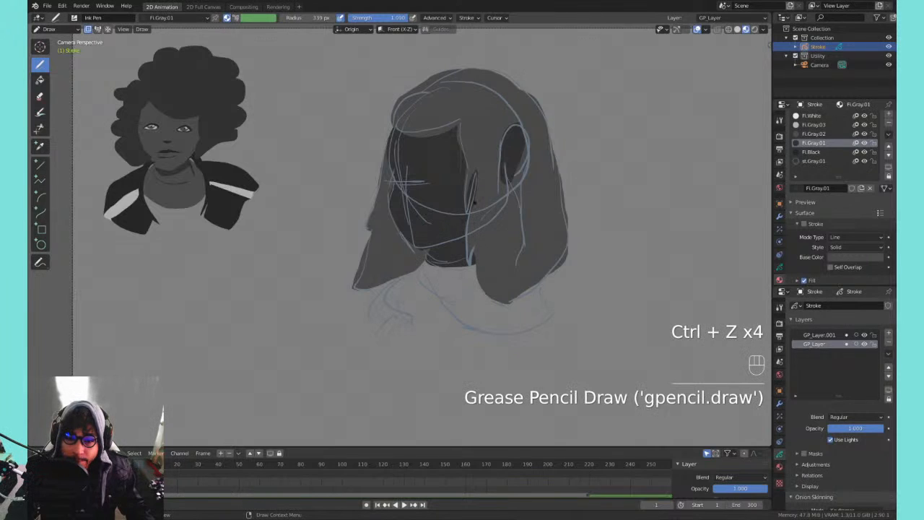
click(813, 133)
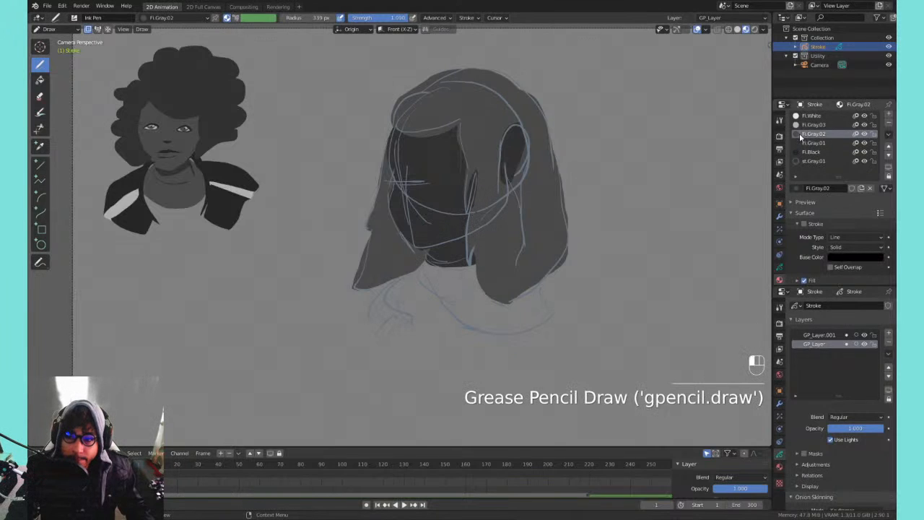
mouse_move(417, 273)
mouse_down()
mouse_move(462, 285)
mouse_move(480, 217)
mouse_up()
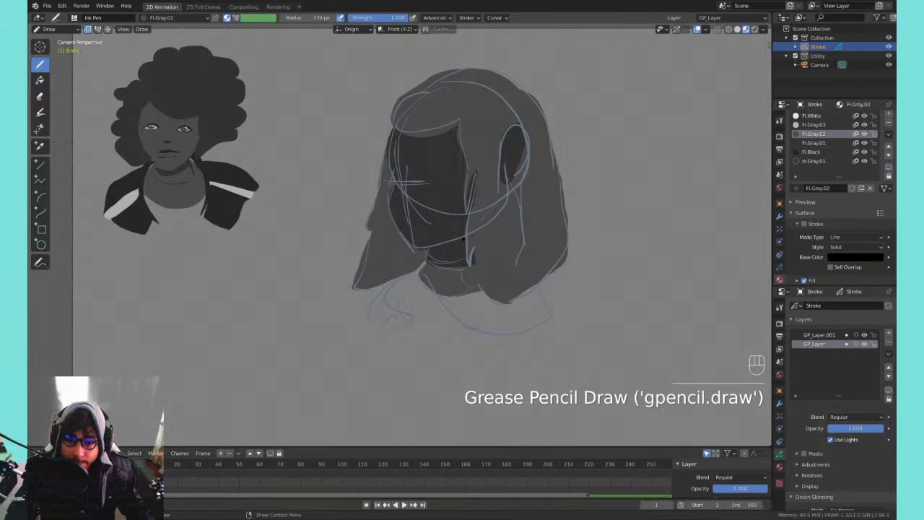
- Undo the neck and collar fills and hide the sketch layer GP_Layer.001
click(864, 335)
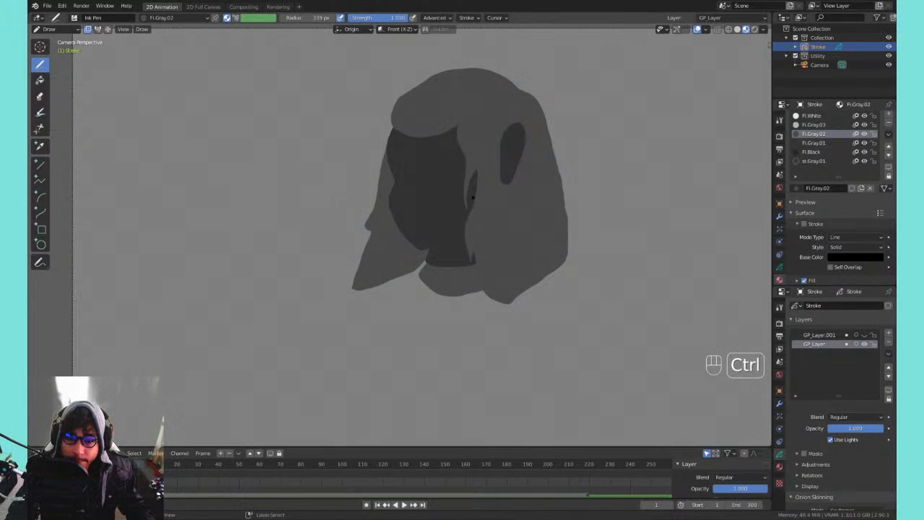
key(ctrl+z)
key(ctrl+z)
key(ctrl+z)
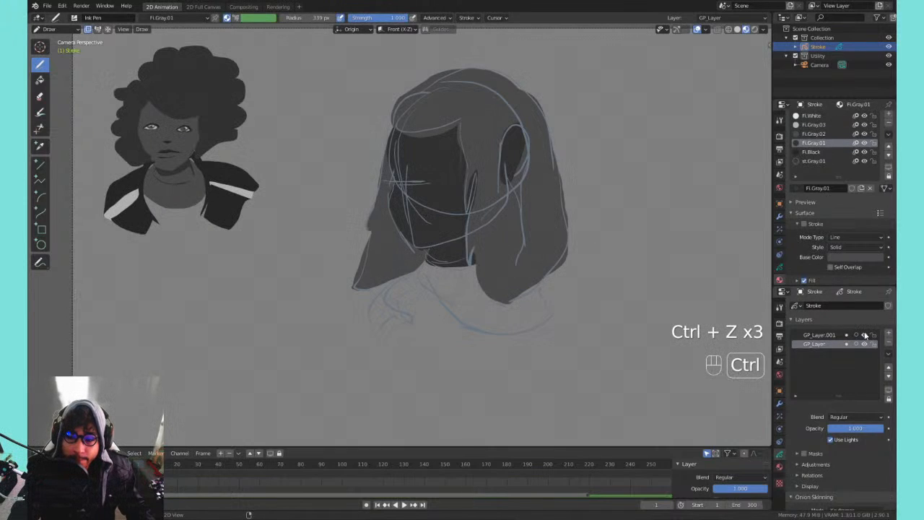
key(ctrl+z)
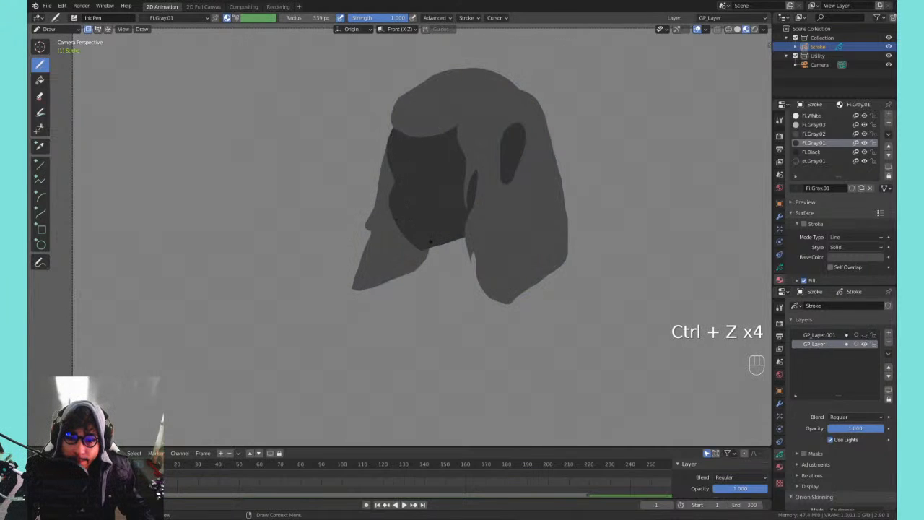
- Fill the neck with Fi.Gray.01 behind the face and hair, widening it toward its base
mouse_move(450, 265)
mouse_down()
mouse_move(482, 257)
mouse_move(458, 215)
mouse_up()
key(ctrl+z)
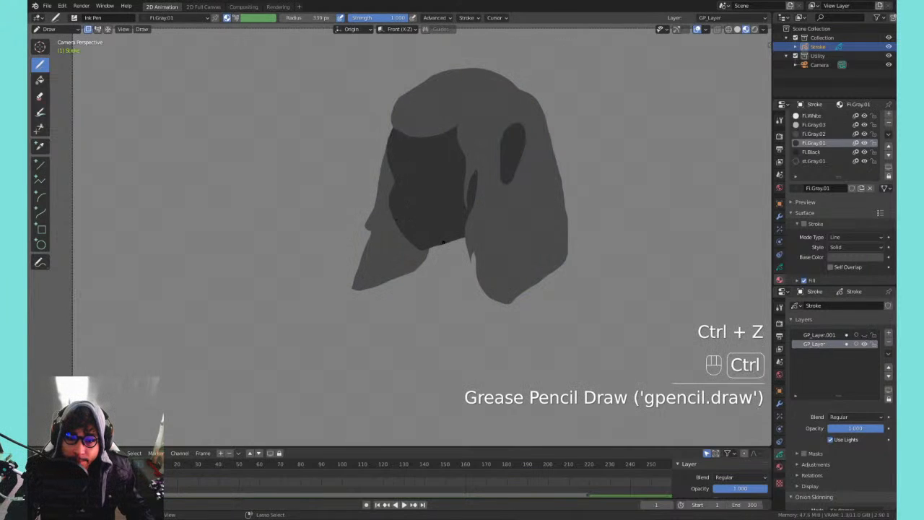
mouse_move(444, 258)
mouse_down()
mouse_move(482, 249)
mouse_move(470, 211)
mouse_up()
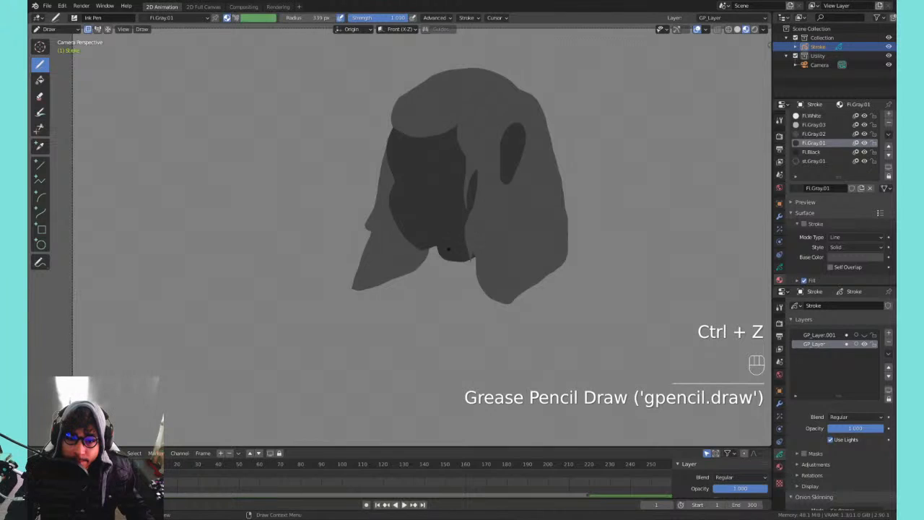
mouse_move(440, 256)
mouse_down()
mouse_move(456, 282)
mouse_move(453, 259)
mouse_move(404, 273)
mouse_move(455, 285)
mouse_move(505, 277)
mouse_move(509, 246)
mouse_move(433, 259)
mouse_move(419, 330)
mouse_up()
key(ctrl+z)
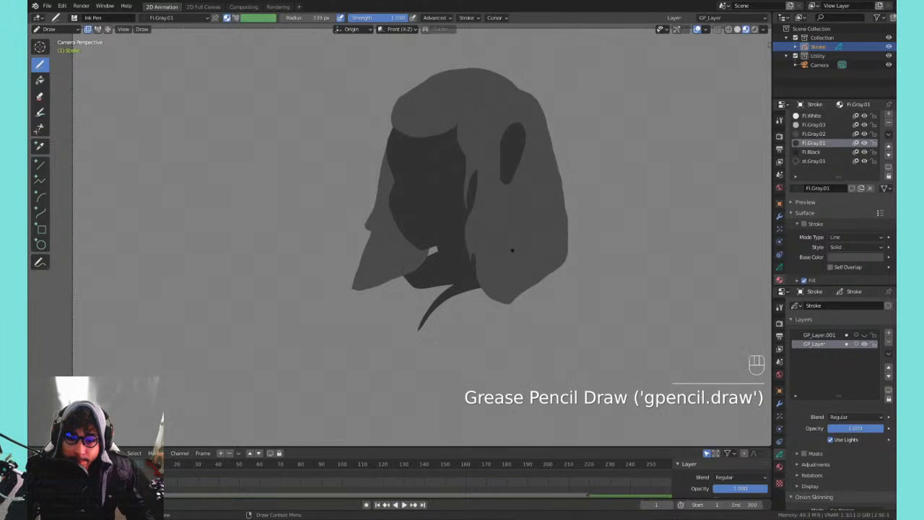
- Try to block in a curved neckline and shoulder shape below the hair with Fi.Gray.01
drag(555, 280, 446, 333)
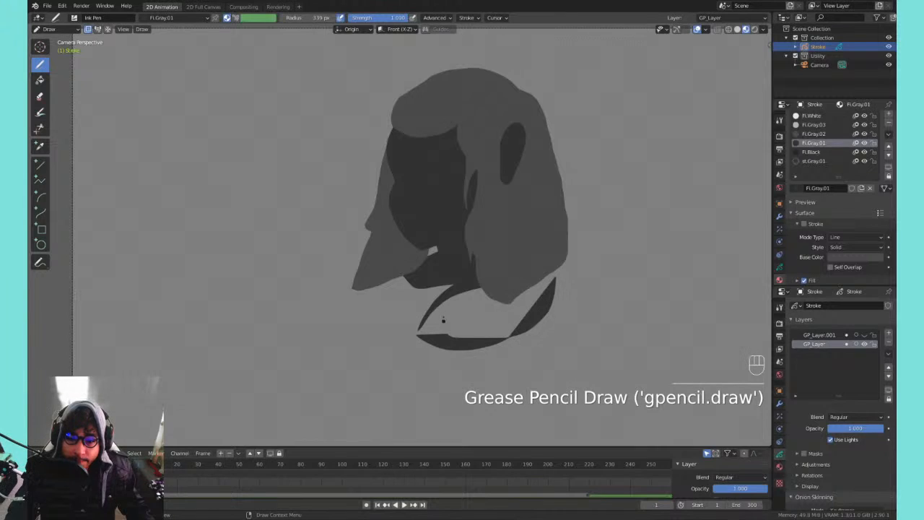
key(ctrl+z)
key(ctrl+z)
key(ctrl+z)
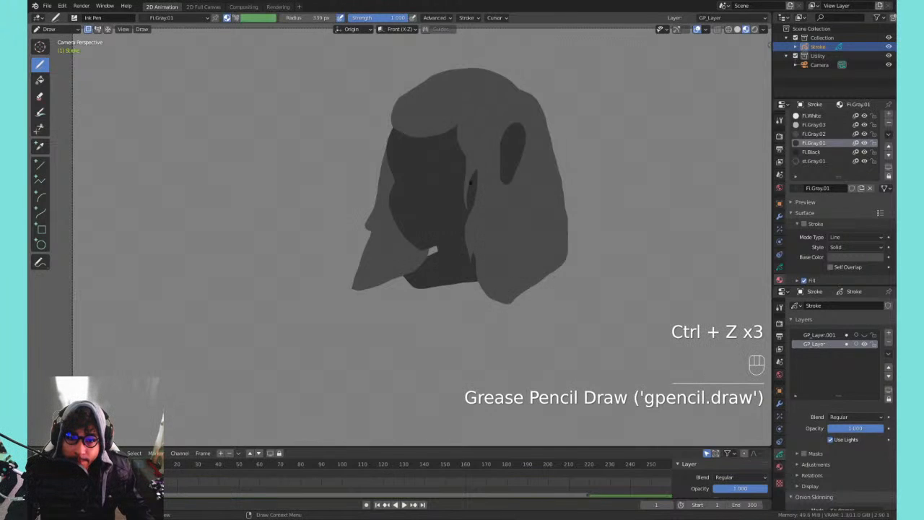
- Extend the far-side hair outward with Fi.Gray.02 and smooth the hair edge where it meets the forehead
click(798, 133)
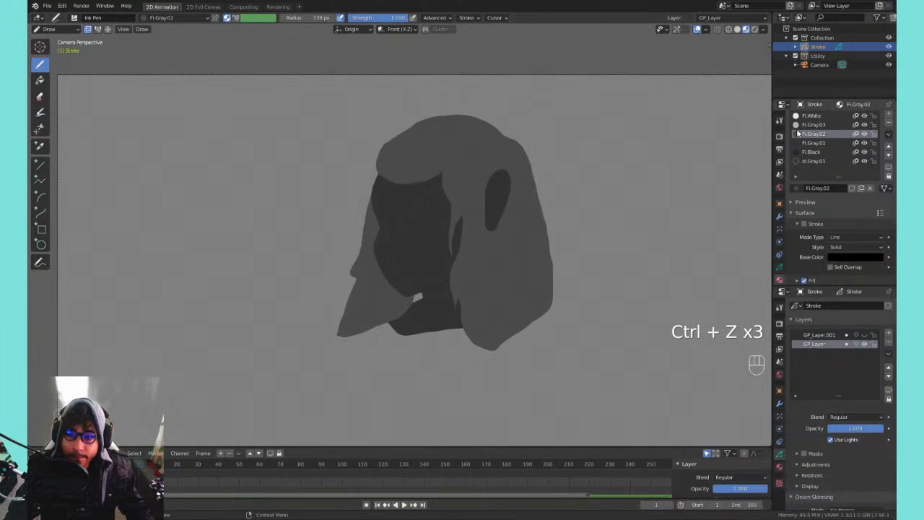
mouse_move(363, 183)
mouse_down()
mouse_move(355, 229)
mouse_move(388, 207)
mouse_up()
key(ctrl+z)
mouse_move(377, 172)
mouse_down()
mouse_move(332, 278)
mouse_move(345, 287)
mouse_move(370, 265)
mouse_up()
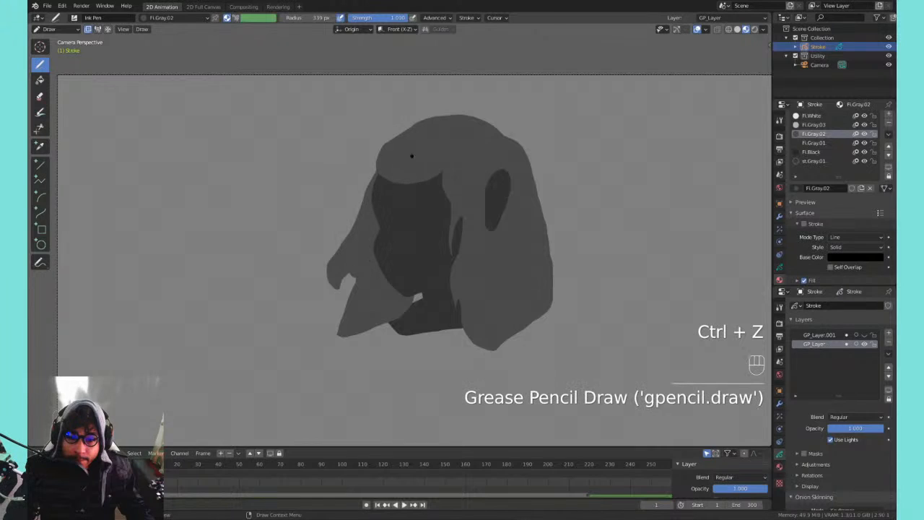
key(ctrl+z)
mouse_move(376, 175)
mouse_down()
mouse_move(328, 302)
mouse_move(345, 309)
mouse_move(379, 285)
mouse_up()
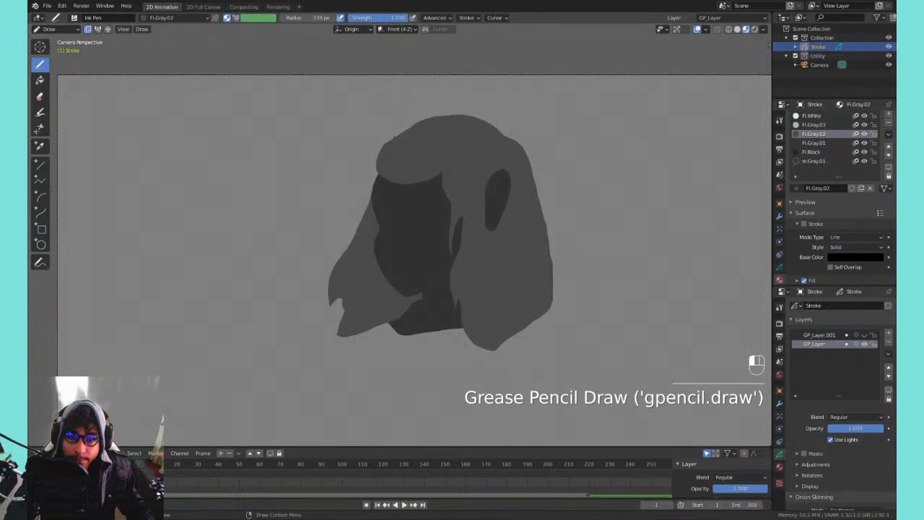
drag(371, 177, 379, 181)
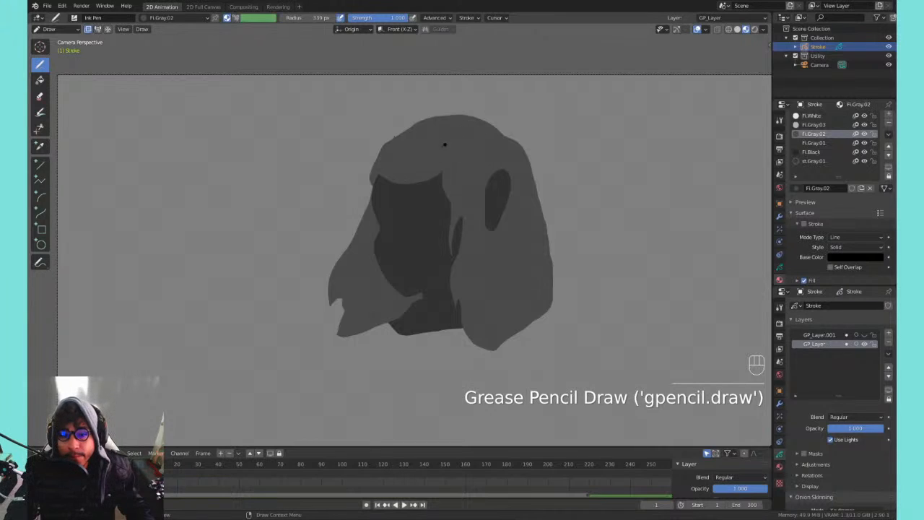
click(801, 125)
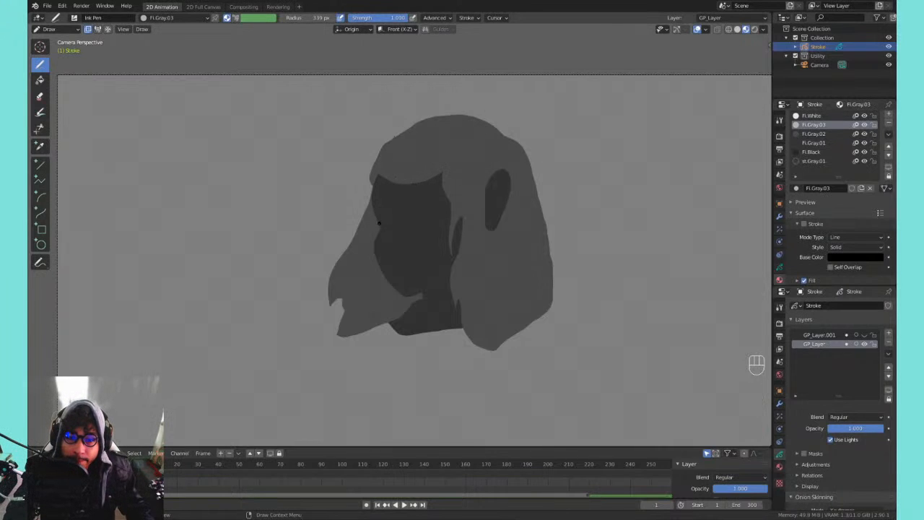
mouse_move(379, 220)
mouse_down()
mouse_move(392, 222)
mouse_move(384, 225)
mouse_up()
key(ctrl+z)
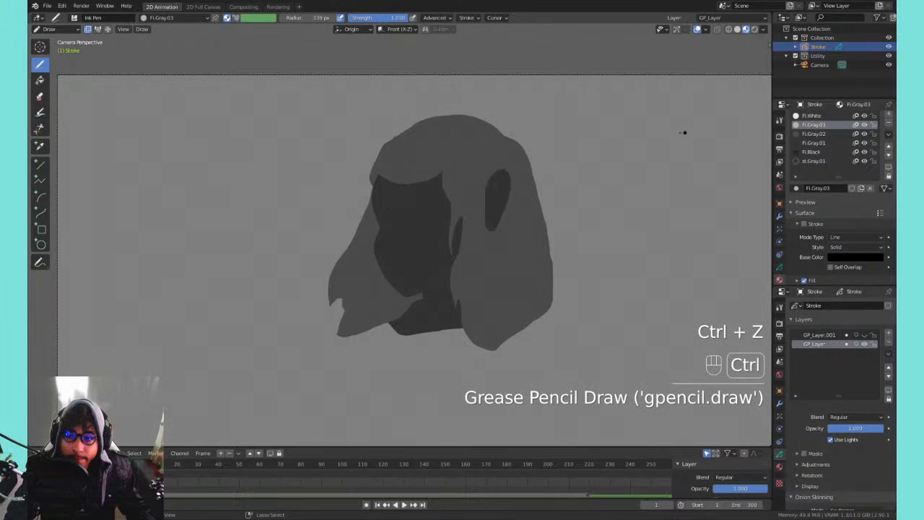
- Block in both eye shapes and the shaded side of the nose with Fi.Gray.02, redrawing the first attempt
key(q)
key(q)
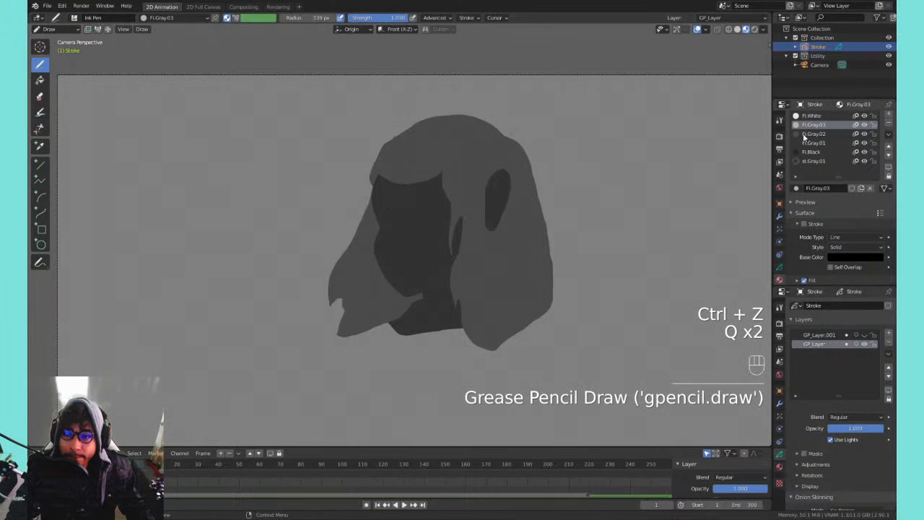
click(804, 135)
mouse_move(406, 220)
mouse_down()
mouse_move(433, 219)
mouse_move(386, 219)
mouse_move(403, 221)
mouse_up()
key(ctrl+z)
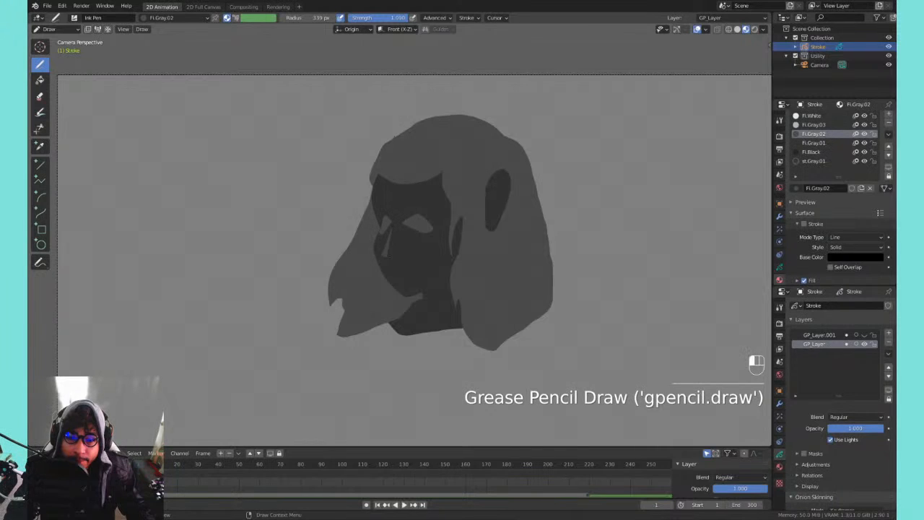
key(ctrl+z)
key(ctrl+z)
key(ctrl+z)
key(ctrl+z)
mouse_move(408, 224)
mouse_down()
mouse_move(433, 221)
mouse_move(380, 228)
mouse_move(385, 255)
mouse_move(405, 254)
mouse_up()
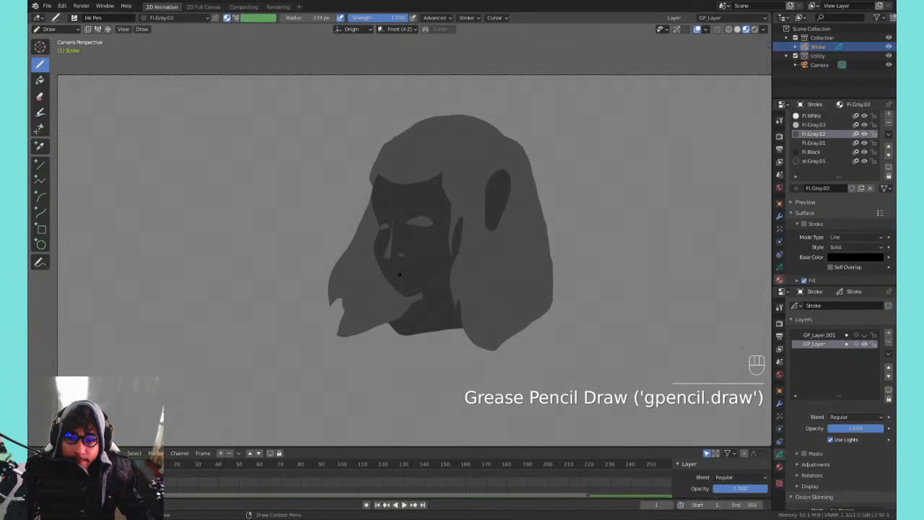
key(ctrl+z)
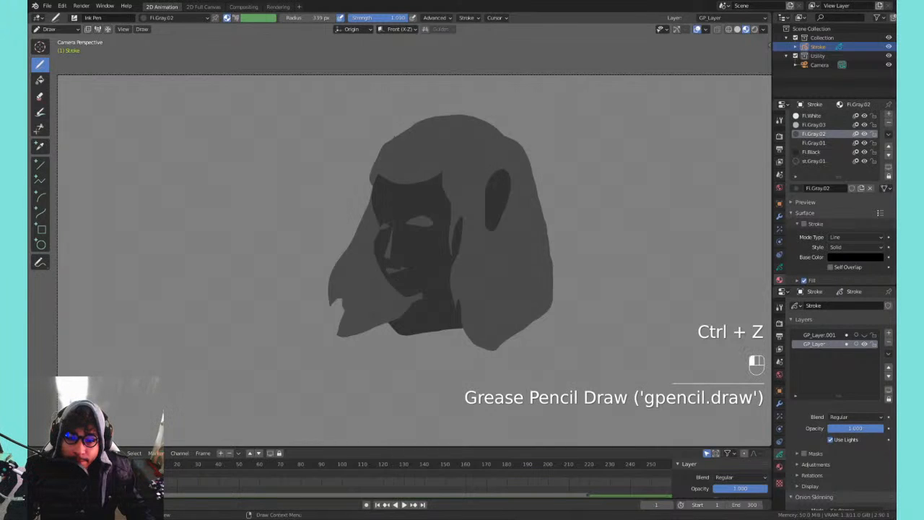
- Redraw the mouth as a small lip shape below the nose with Fi.Gray.02
key(ctrl+z)
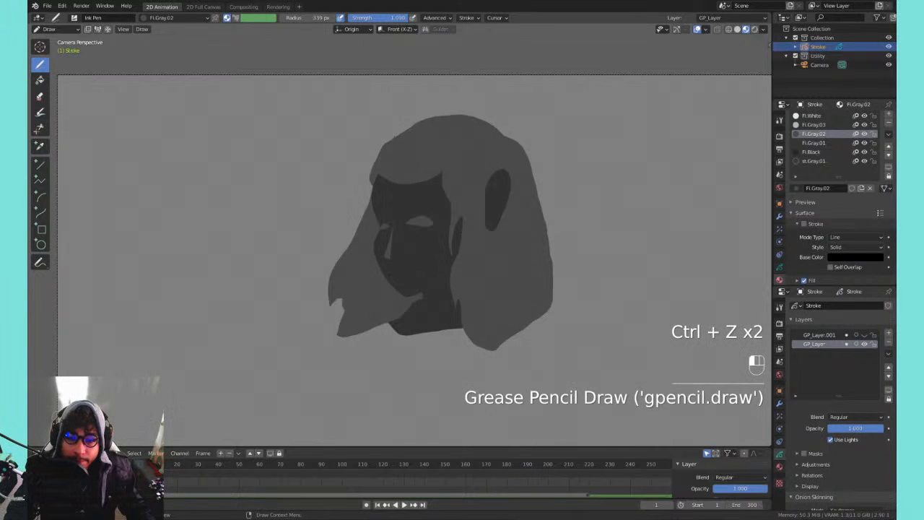
drag(389, 275, 417, 276)
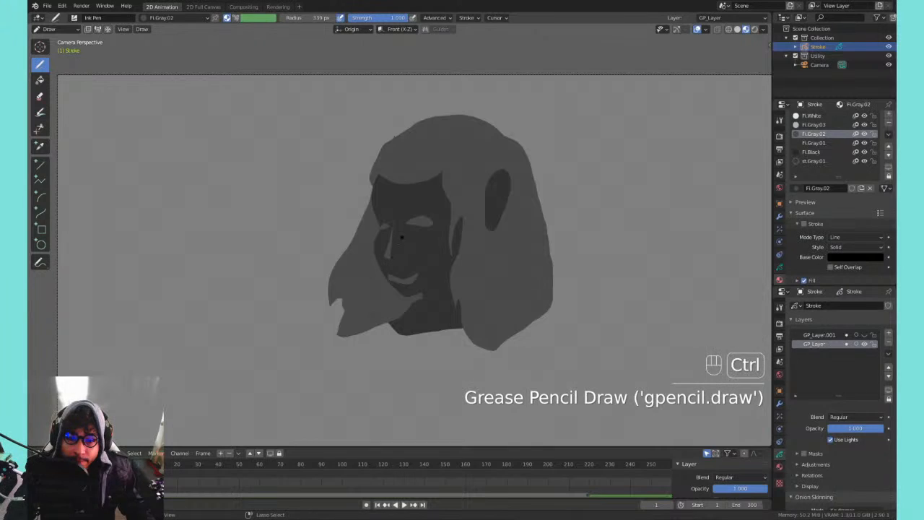
key(ctrl+z)
drag(408, 273, 389, 274)
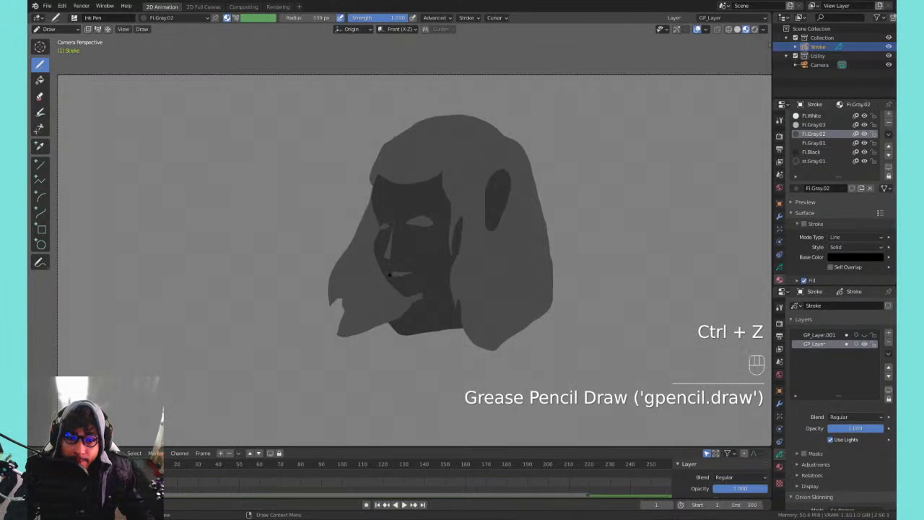
key(ctrl+z)
drag(416, 271, 396, 273)
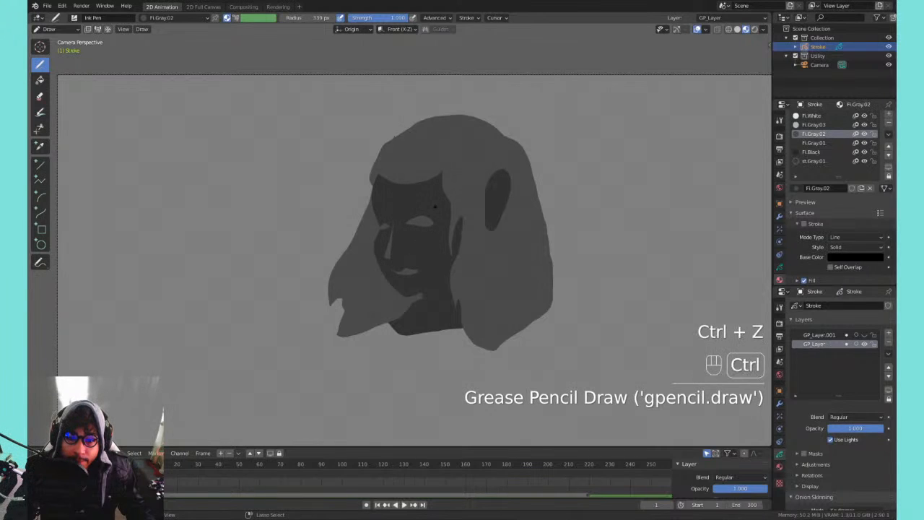
- Try to block in the eyebrows with Fi.Gray.02
drag(434, 205, 402, 211)
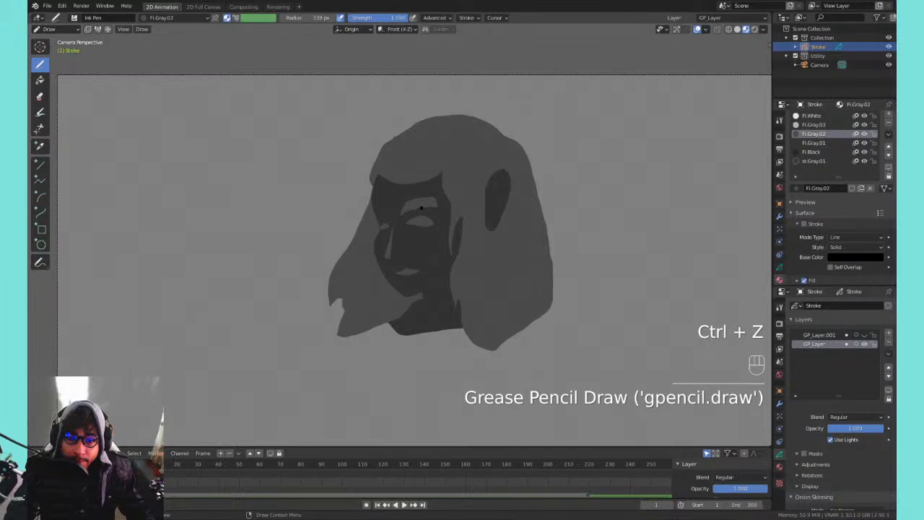
key(ctrl+z)
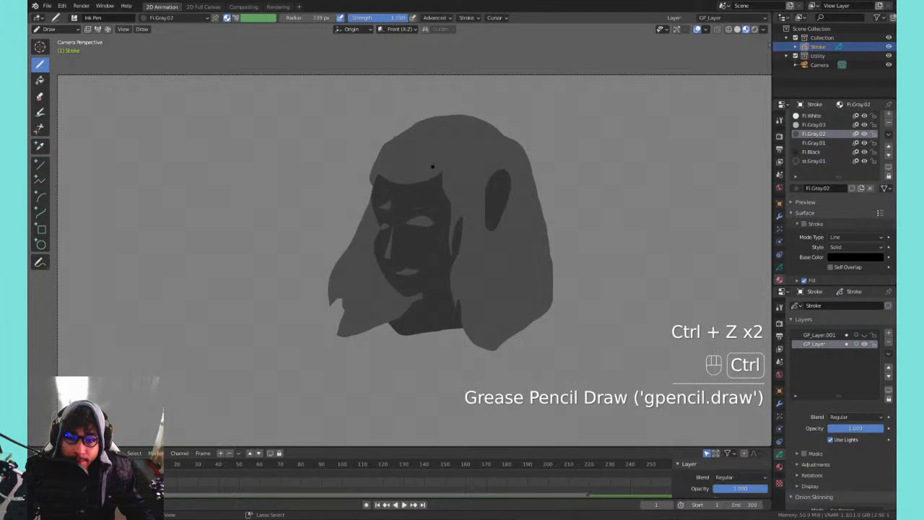
key(ctrl+z)
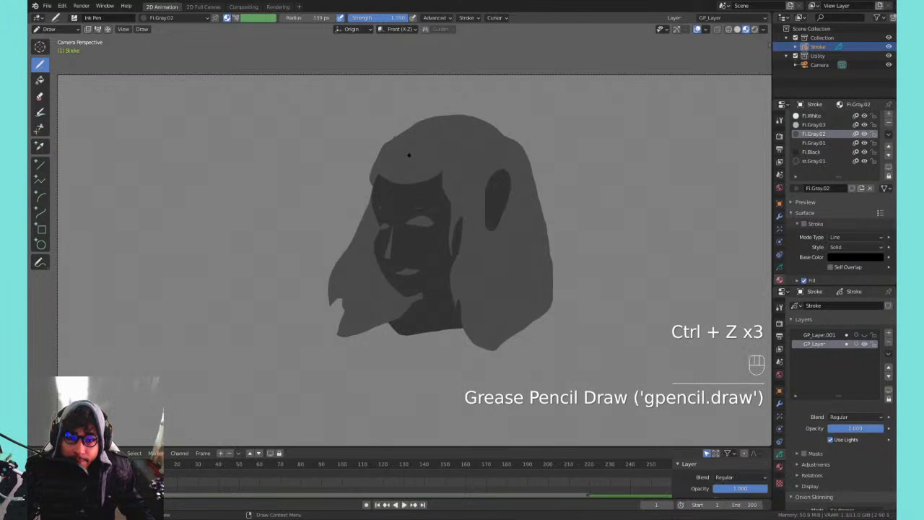
- Fill both eyes with light Fi.Gray.03 shapes, discarding the trial streak in the hair
key(q)
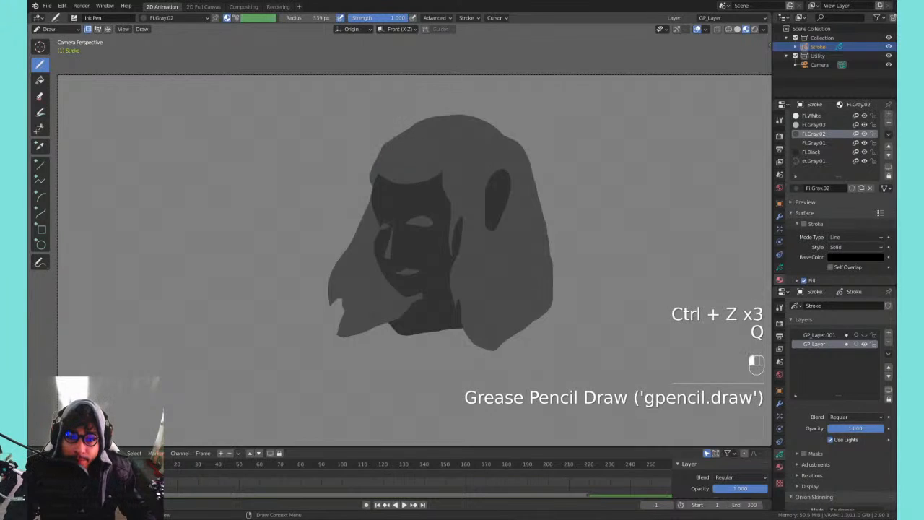
click(809, 124)
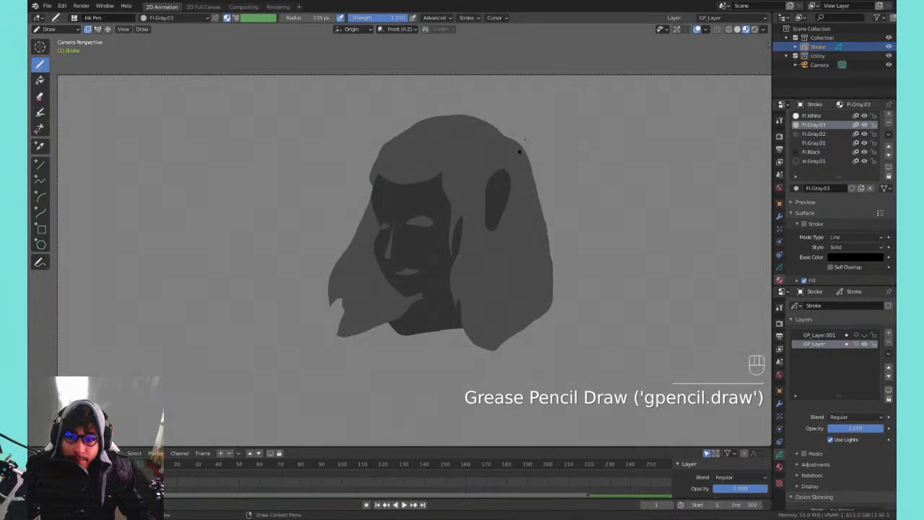
key(ctrl+z)
key(q)
drag(491, 148, 473, 222)
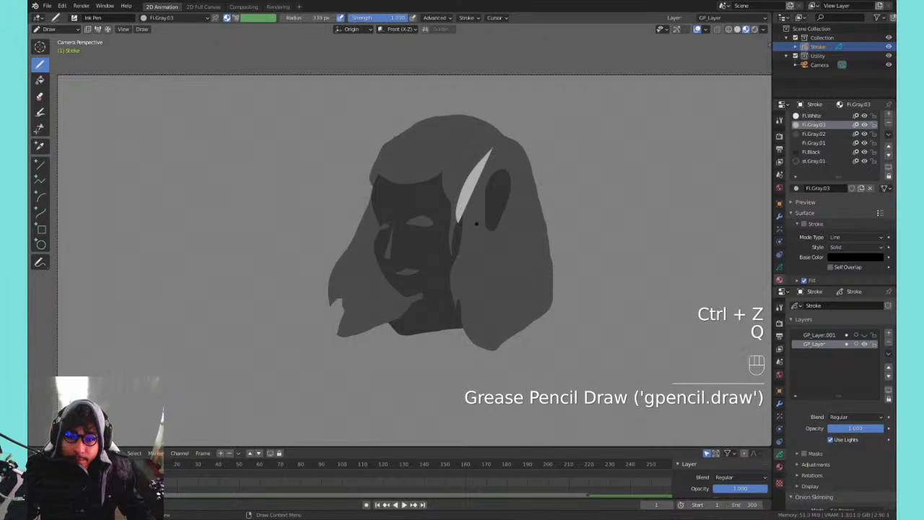
key(ctrl+z)
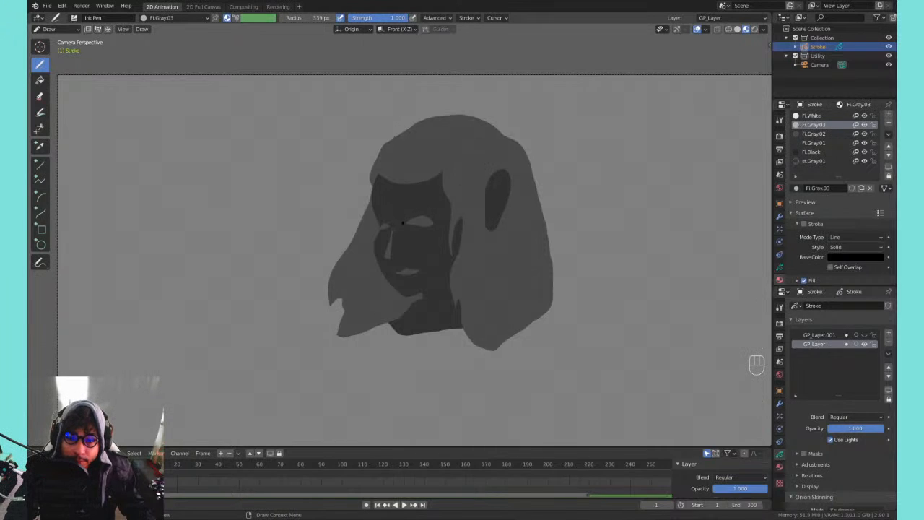
mouse_move(412, 220)
mouse_down()
mouse_move(431, 223)
mouse_move(383, 226)
mouse_up()
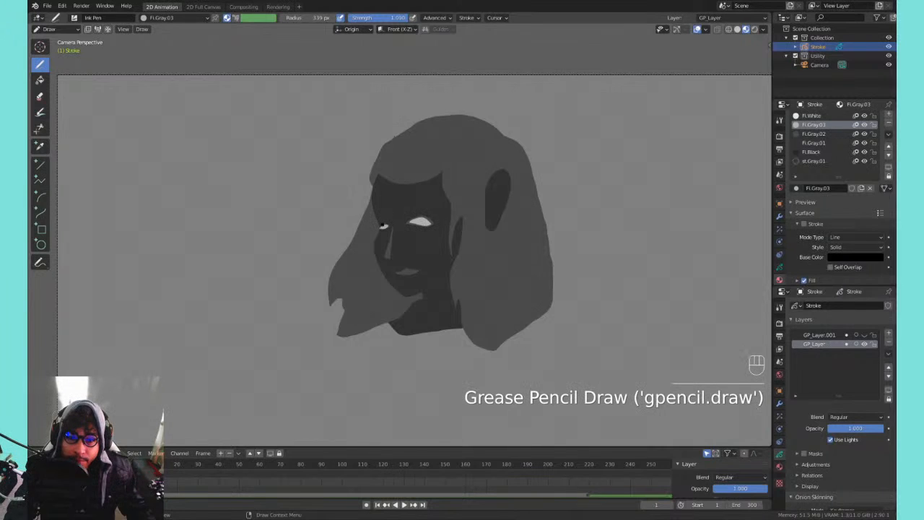
- Draw the two eyebrows above the eyes with Fi.Black
click(814, 133)
click(814, 143)
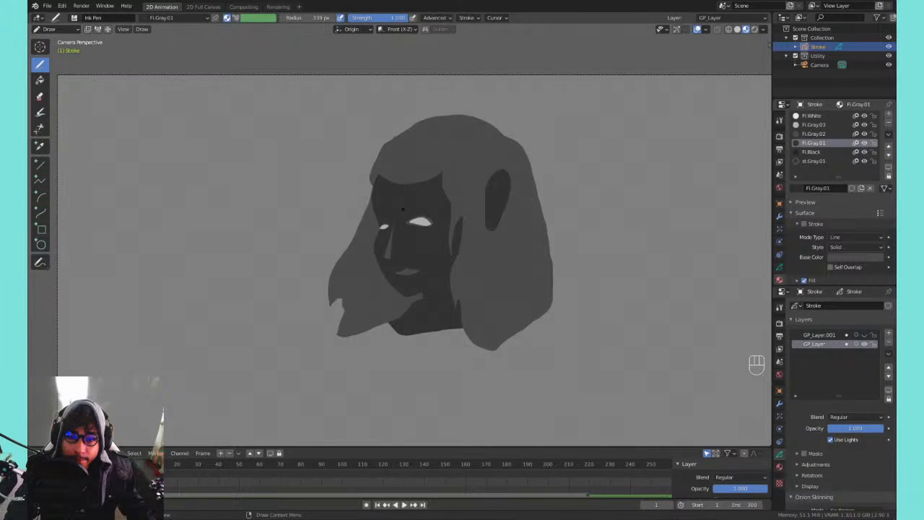
drag(487, 194, 486, 222)
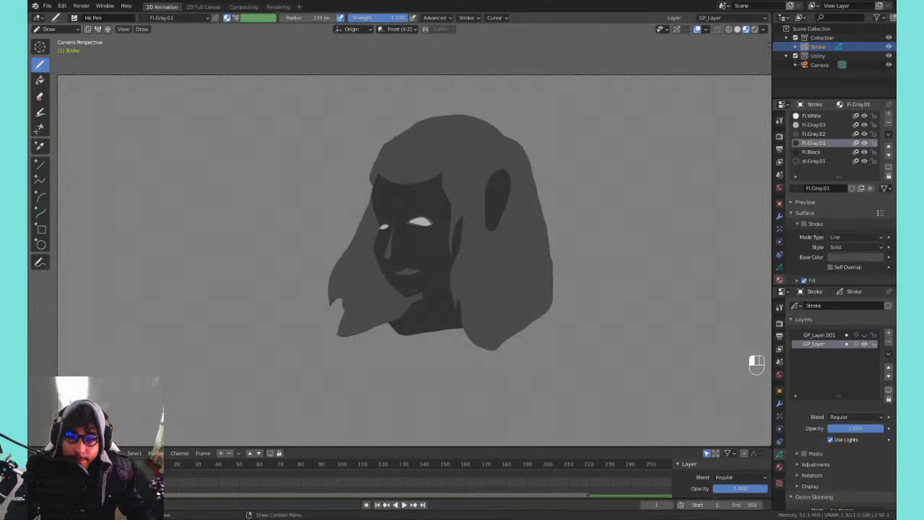
key(ctrl+z)
click(805, 151)
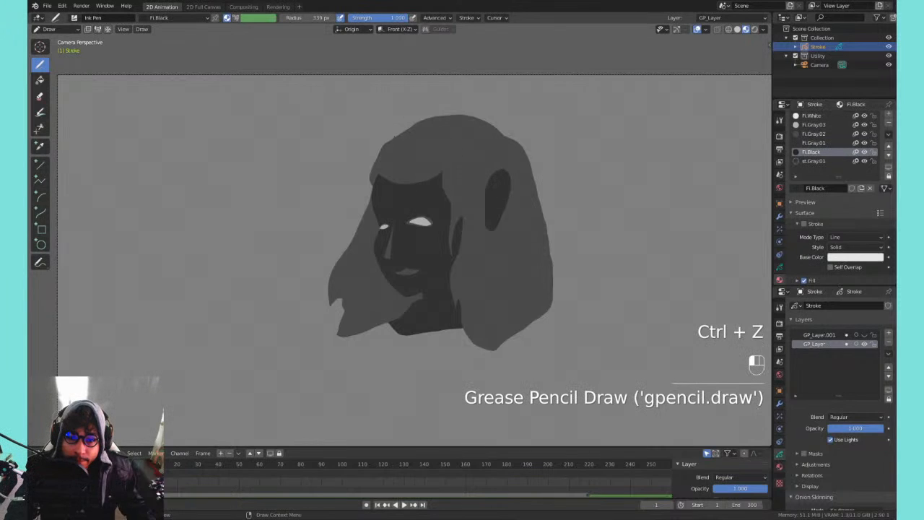
drag(413, 210, 431, 203)
drag(508, 196, 488, 225)
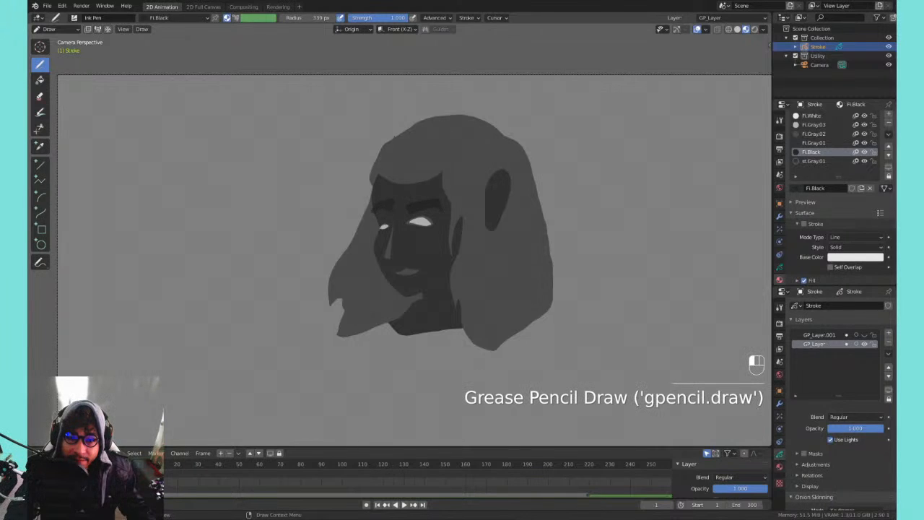
drag(377, 215, 387, 209)
- Try to darken the mouth with Fi.Black and delete the stroke drawn there
drag(391, 271, 415, 273)
key(ctrl+z)
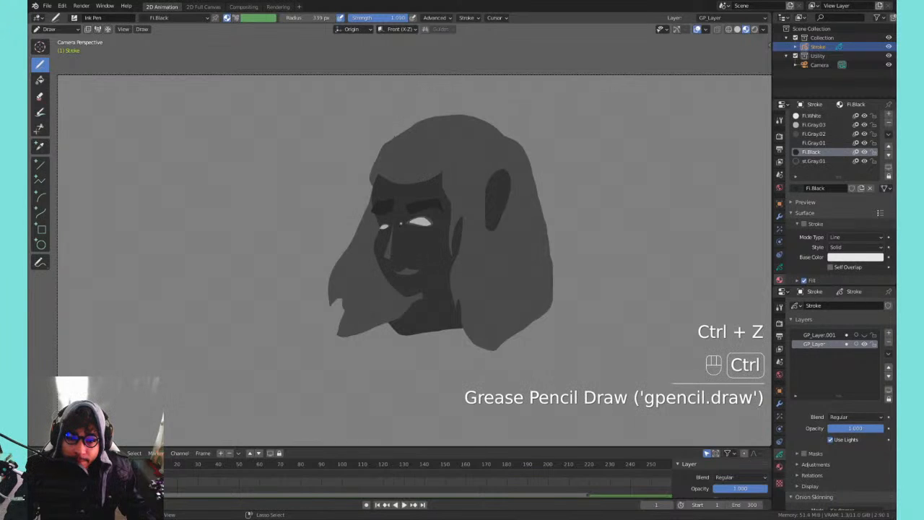
key(Tab)
click(412, 270)
key(x)
click(414, 272)
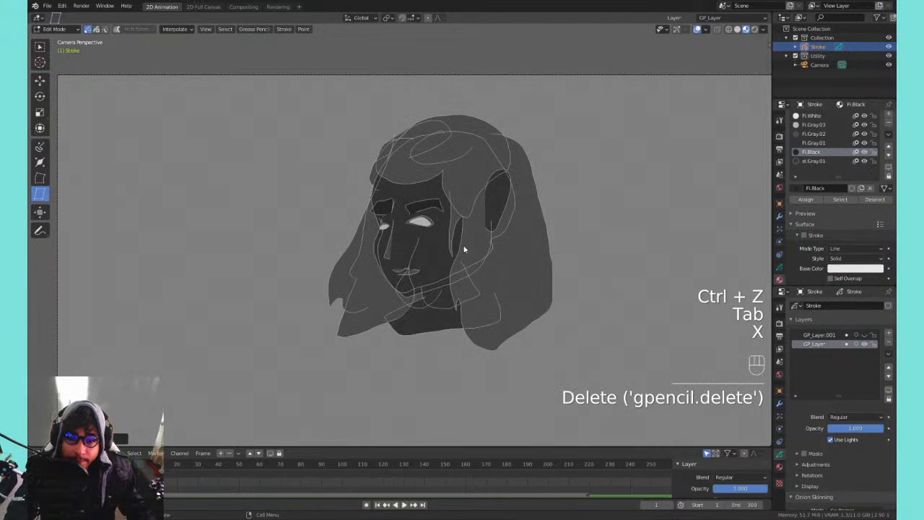
key(Tab)
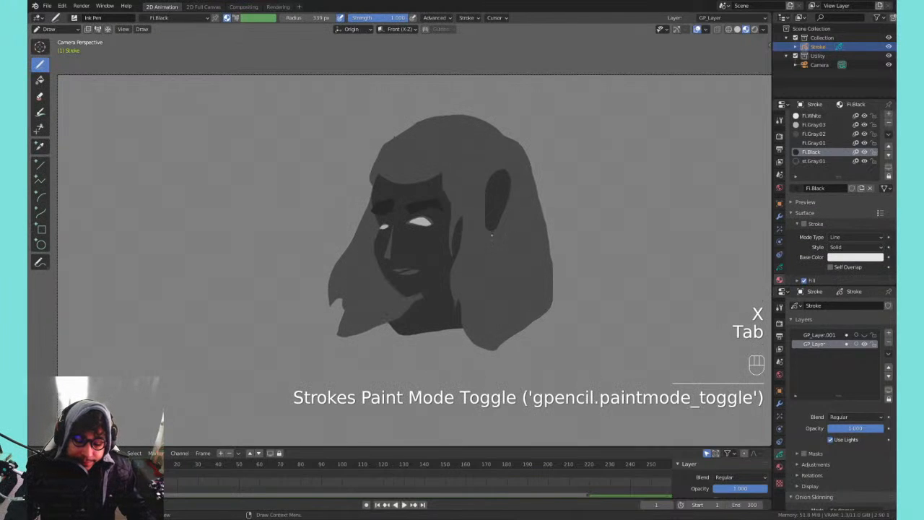
- Show the sketch layer GP_Layer.001, hide GP_Layer, and make the sketch layer active
ctrl+right_drag(472, 196, 431, 236)
mouse_move(433, 236)
ctrl+middle_down()
mouse_move(432, 274)
mouse_move(432, 255)
ctrl+middle_up()
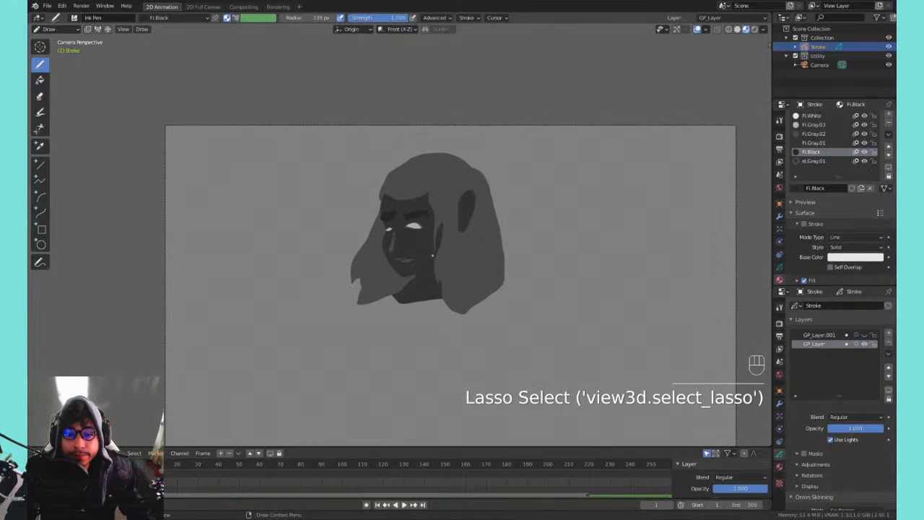
click(864, 334)
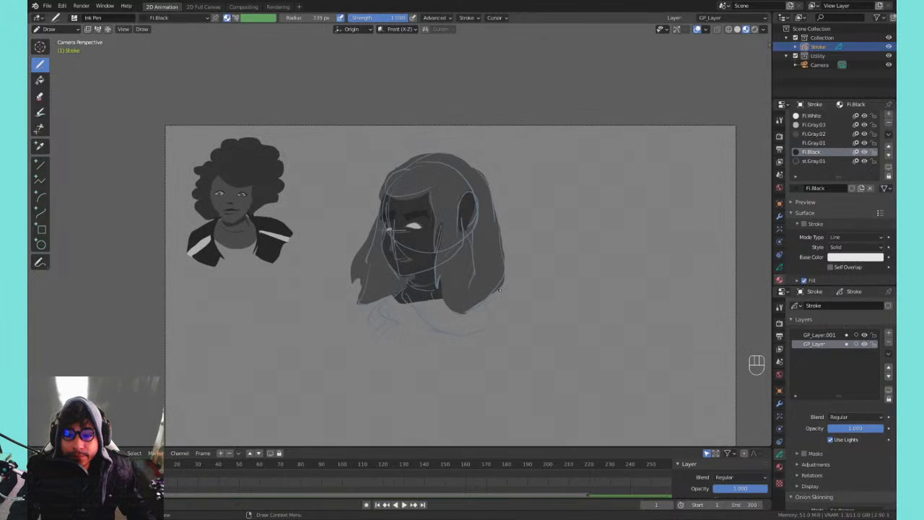
click(860, 344)
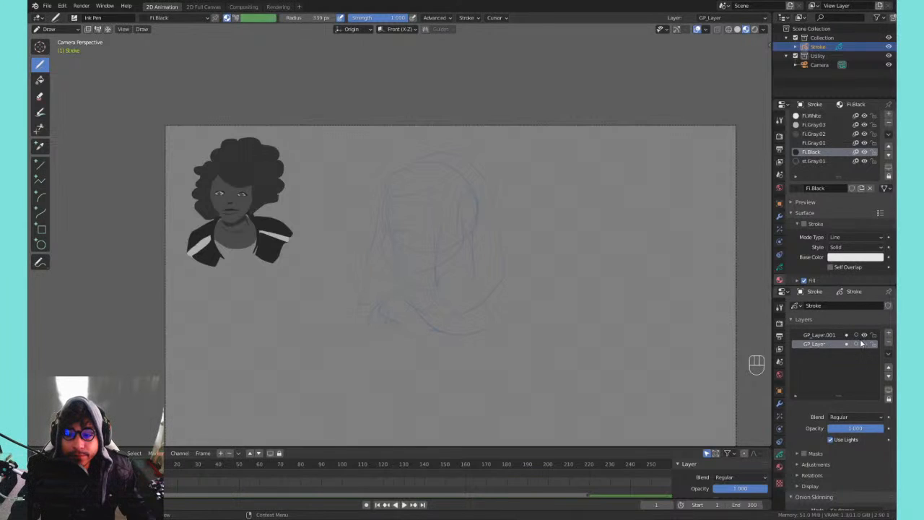
click(816, 334)
- Delete all rough sketch strokes of the second head from GP_Layer.001 using box selection in Edit Mode
key(Tab)
click(582, 166)
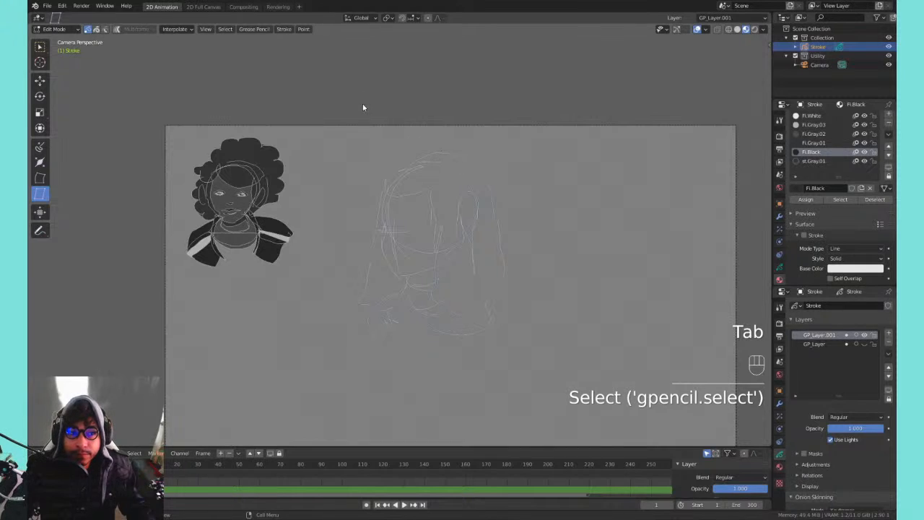
key(shift+space)
click(408, 80)
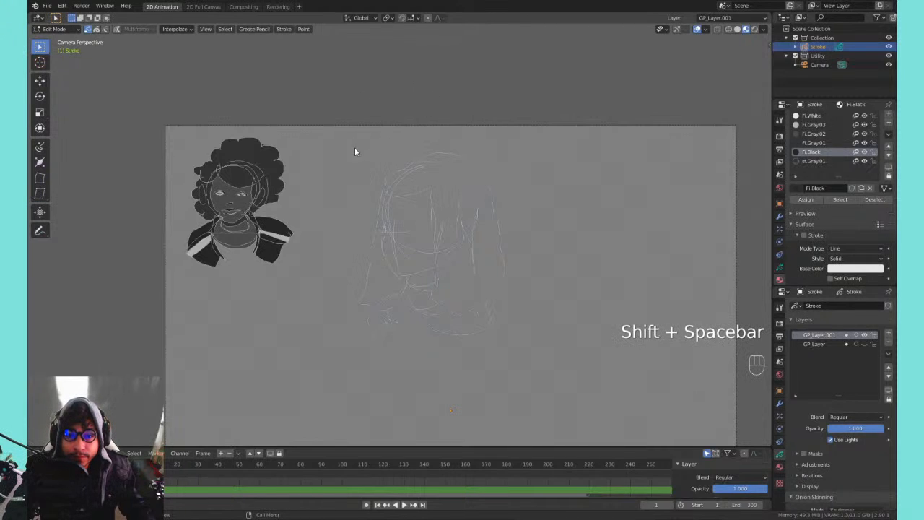
drag(354, 151, 538, 332)
key(x)
click(540, 256)
drag(545, 269, 326, 358)
key(x)
click(388, 284)
key(Tab)
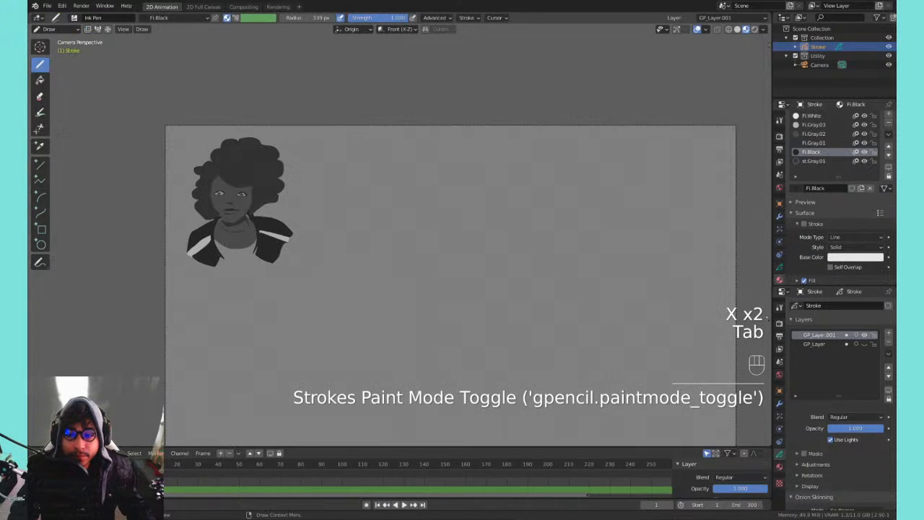
- Show GP_Layer, make it the active layer, and switch to Edit Mode
click(863, 344)
click(814, 344)
key(Tab)
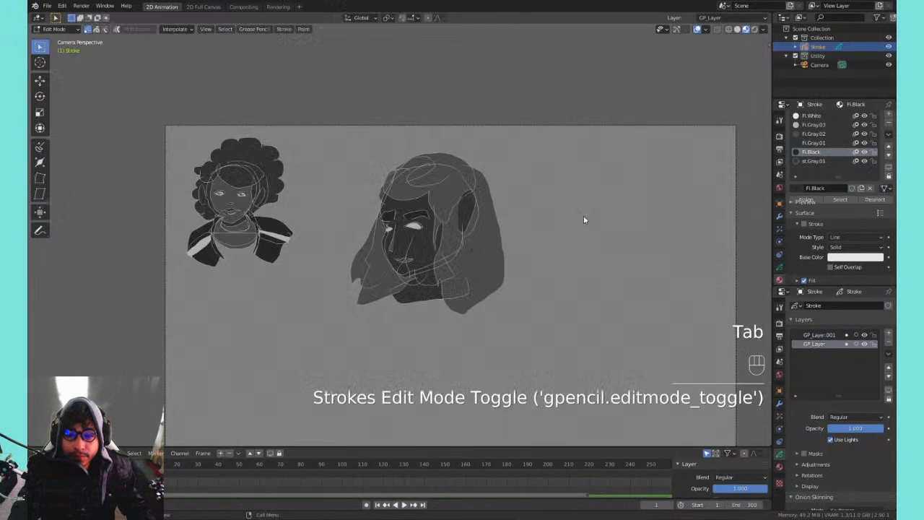
- Try to scale the box-selected points of the second head
drag(574, 141, 371, 303)
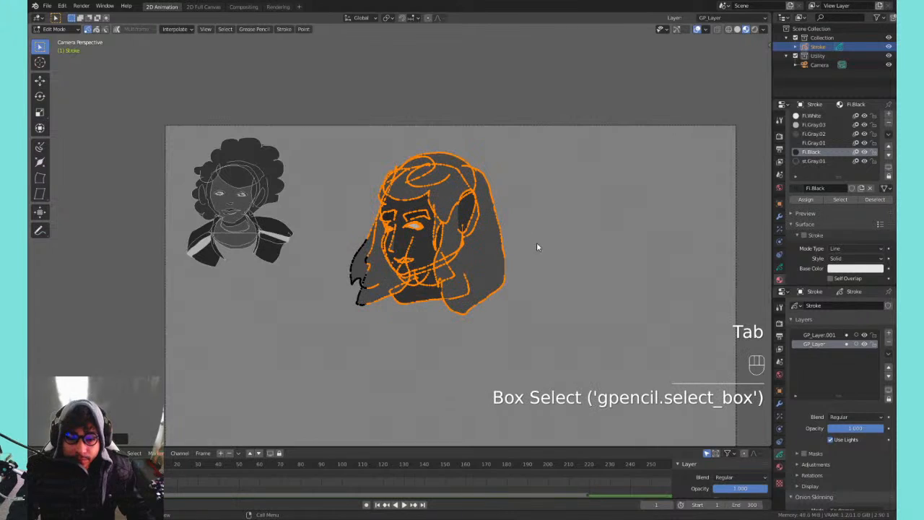
key(s)
click(525, 238)
key(ctrl+z)
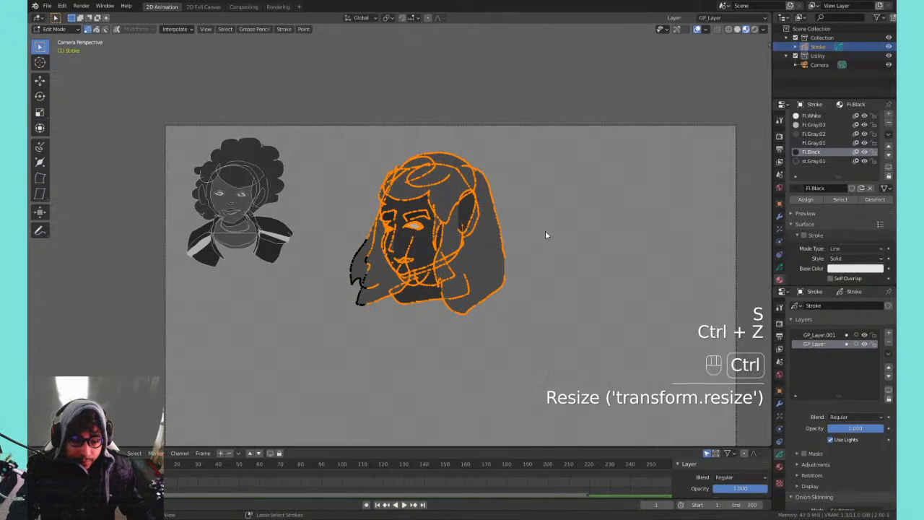
- Select all strokes of the second head, scale them down, and move them beside the first portrait
click(567, 186)
mouse_move(314, 335)
mouse_down()
mouse_move(510, 149)
mouse_move(491, 137)
mouse_up()
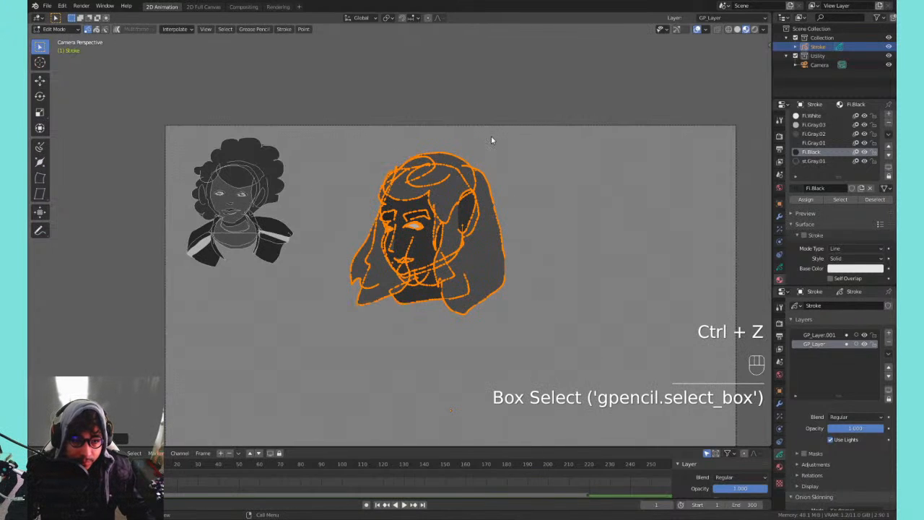
key(2)
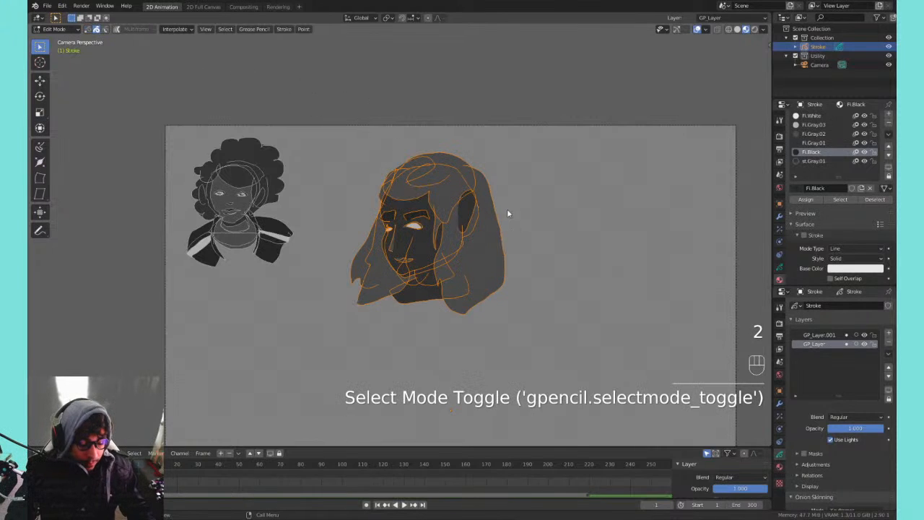
key(5)
key(s)
key(g)
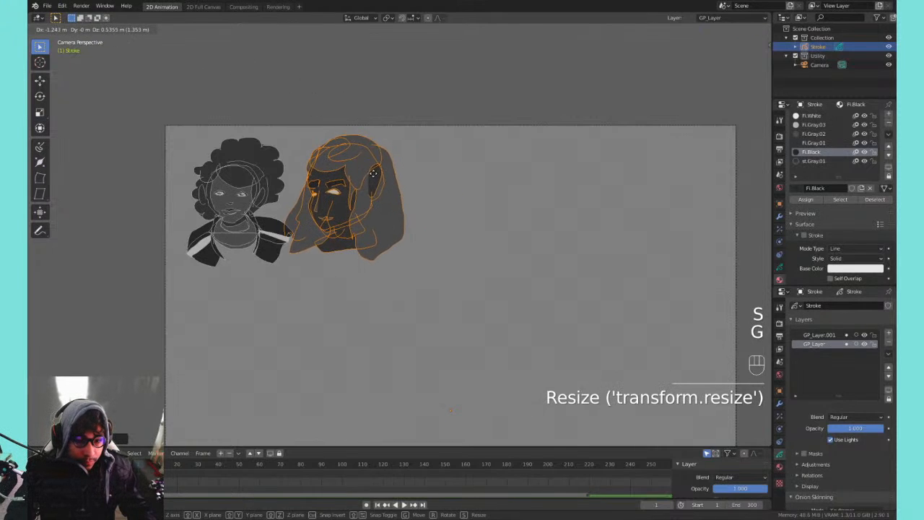
click(387, 178)
key(Tab)
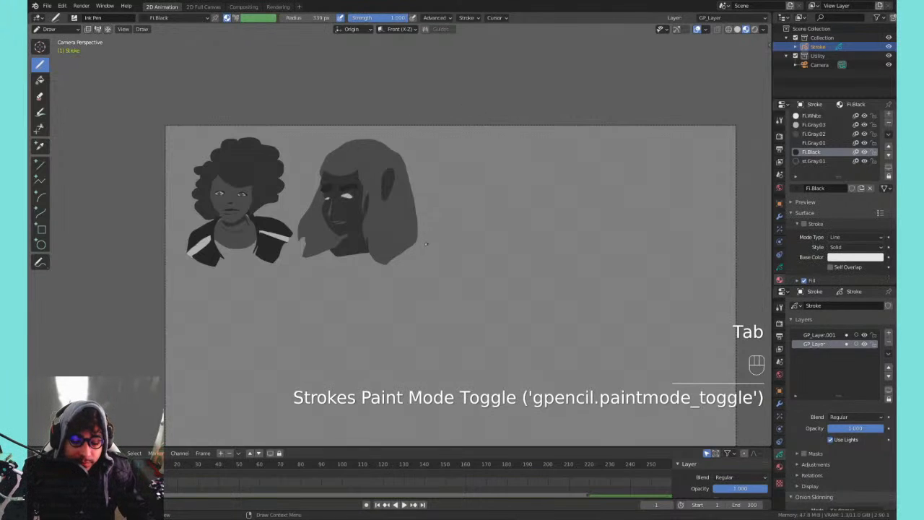
- Make st.Gray.01 the active material and set its stroke base color to black
shift+middle_drag(470, 239, 389, 185)
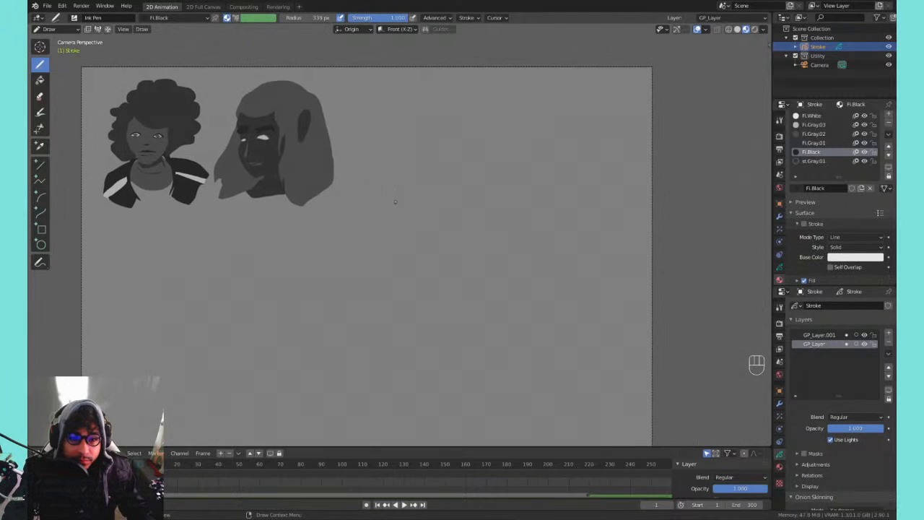
shift+middle_drag(394, 248, 397, 216)
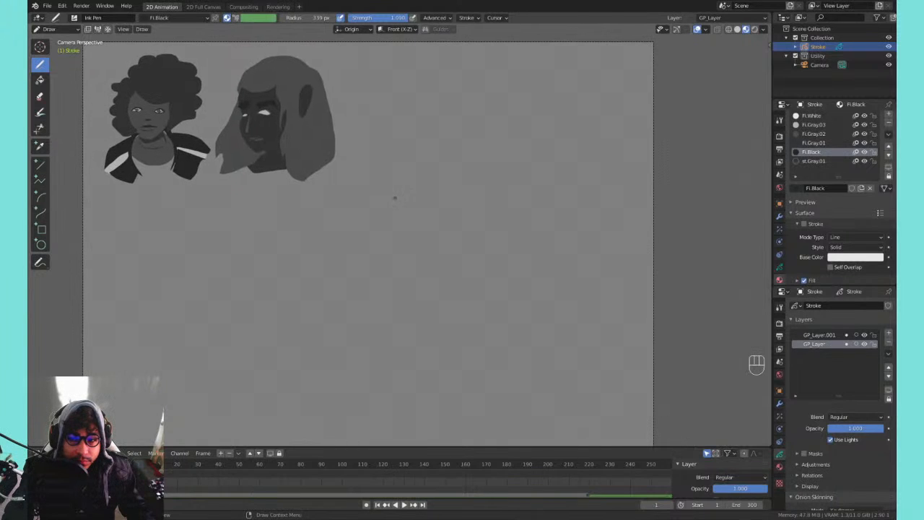
click(813, 160)
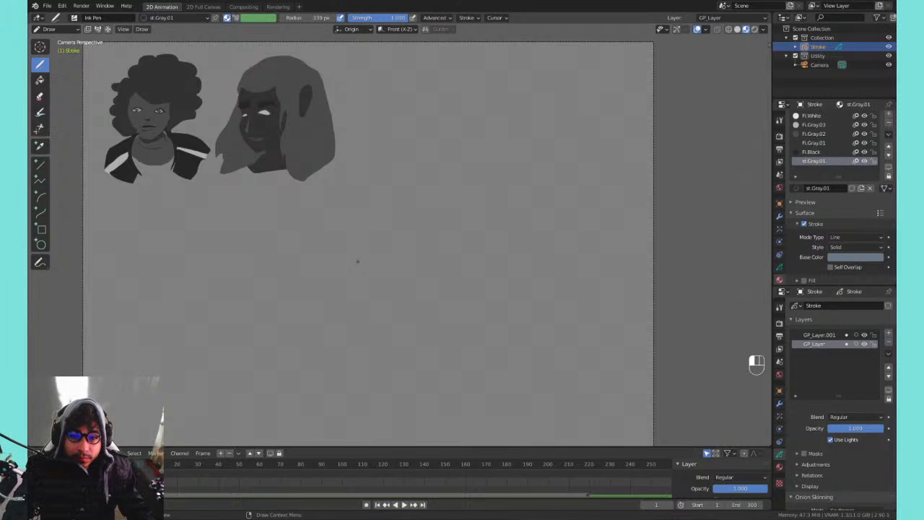
drag(356, 262, 381, 283)
key(ctrl+z)
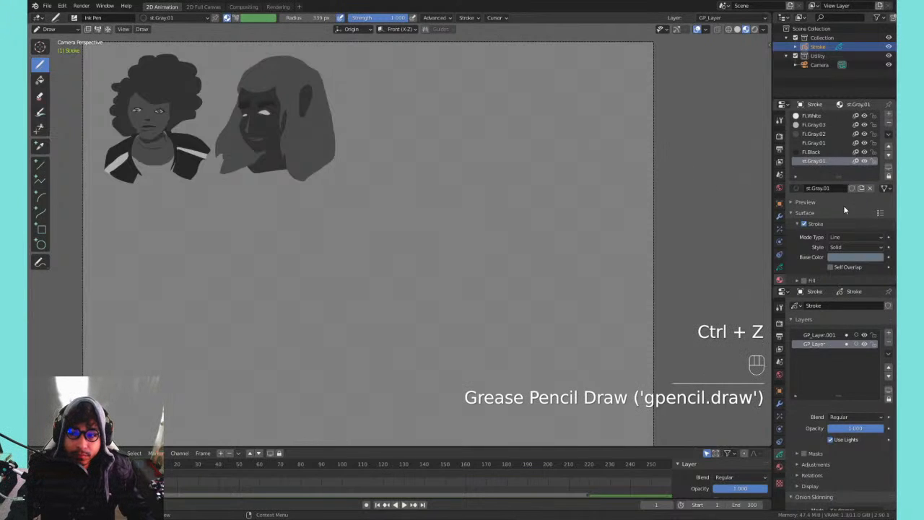
click(845, 257)
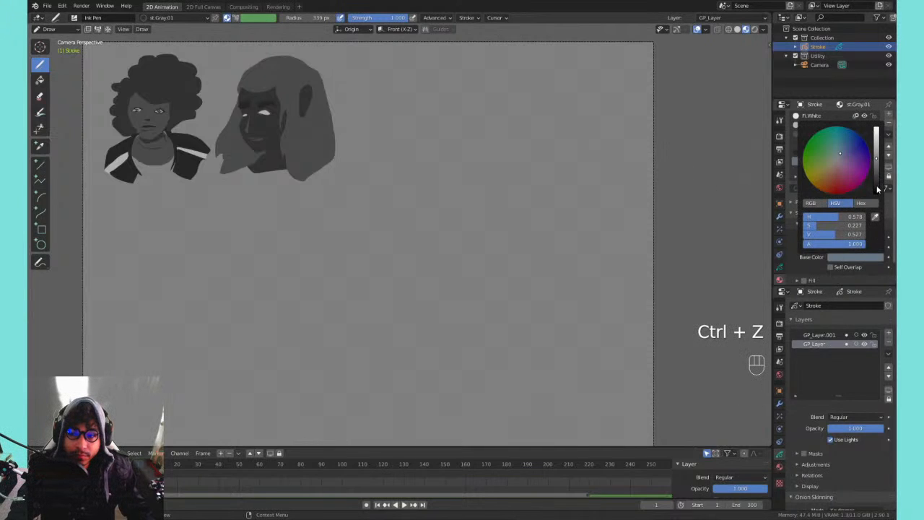
click(879, 189)
mouse_move(371, 246)
mouse_down()
mouse_move(377, 222)
mouse_move(423, 275)
mouse_up()
key(ctrl+z)
key(ctrl+z)
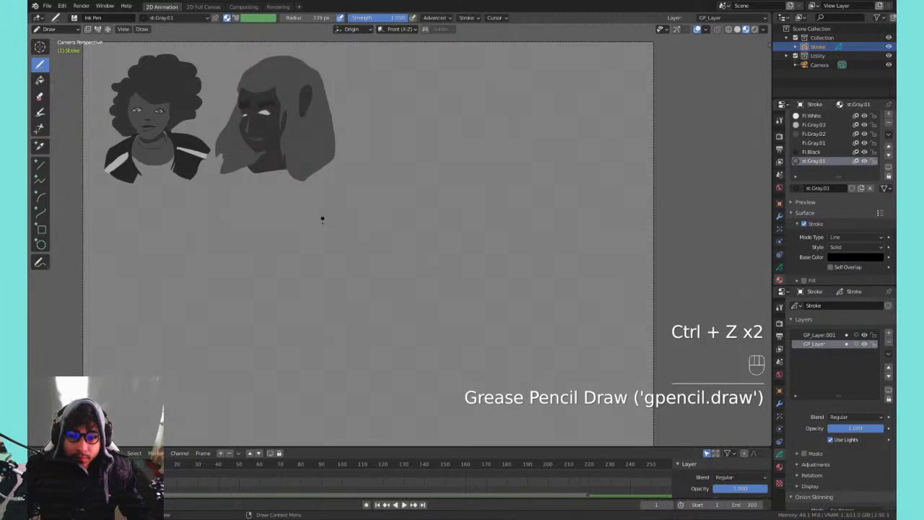
- Draw a wide, flat black ellipse on the empty canvas beyond the second head
mouse_move(421, 199)
mouse_down()
mouse_move(356, 205)
mouse_move(451, 198)
mouse_move(422, 192)
mouse_move(392, 202)
mouse_move(455, 189)
mouse_move(385, 195)
mouse_move(431, 187)
mouse_up()
key(ctrl+z)
key(ctrl+z)
key(ctrl+z)
key(ctrl+z)
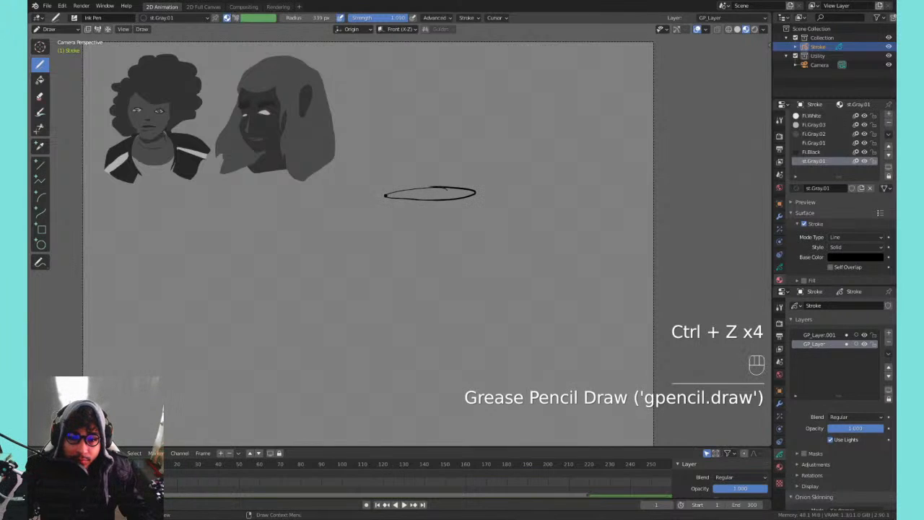
- Draw a tall round-bottomed band under the ellipse and progressively narrower bands stacked below it
mouse_move(385, 214)
mouse_down()
mouse_move(404, 246)
mouse_move(469, 245)
mouse_move(478, 212)
mouse_up()
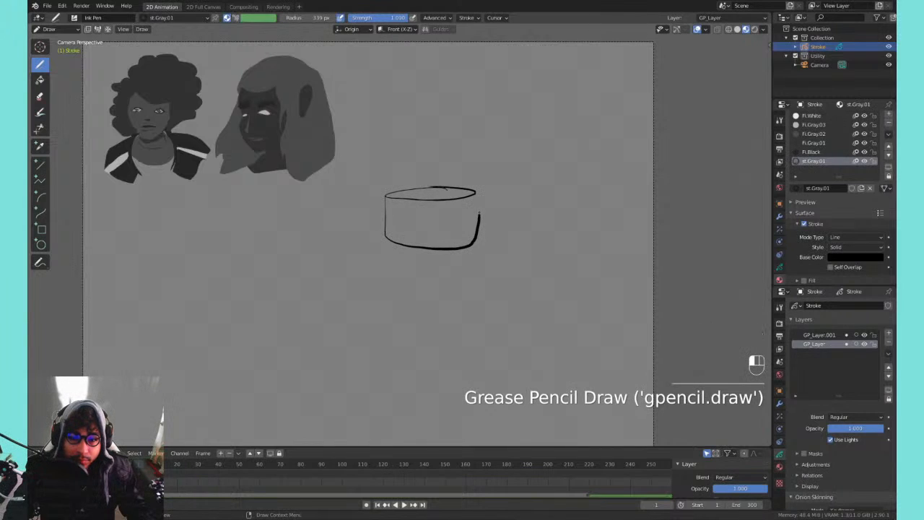
mouse_move(392, 243)
mouse_down()
mouse_move(389, 256)
mouse_move(436, 274)
mouse_move(469, 266)
mouse_up()
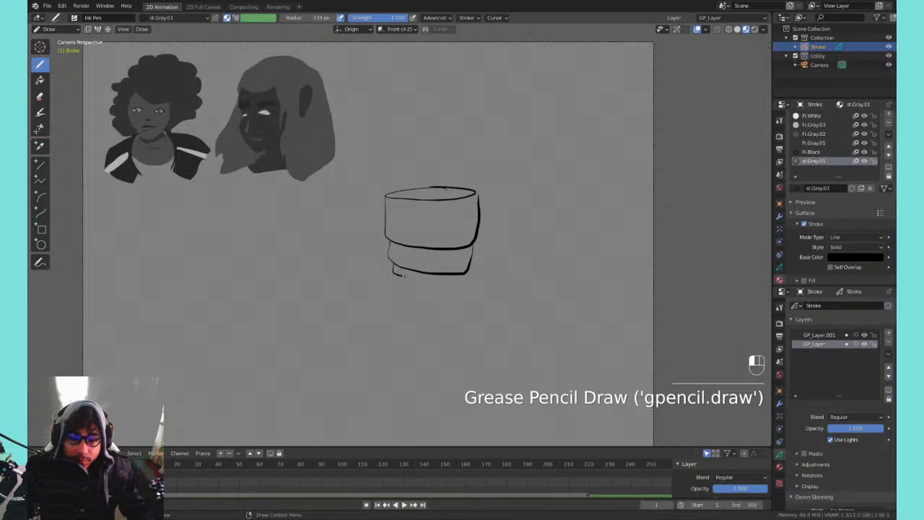
drag(403, 275, 454, 285)
drag(397, 278, 453, 288)
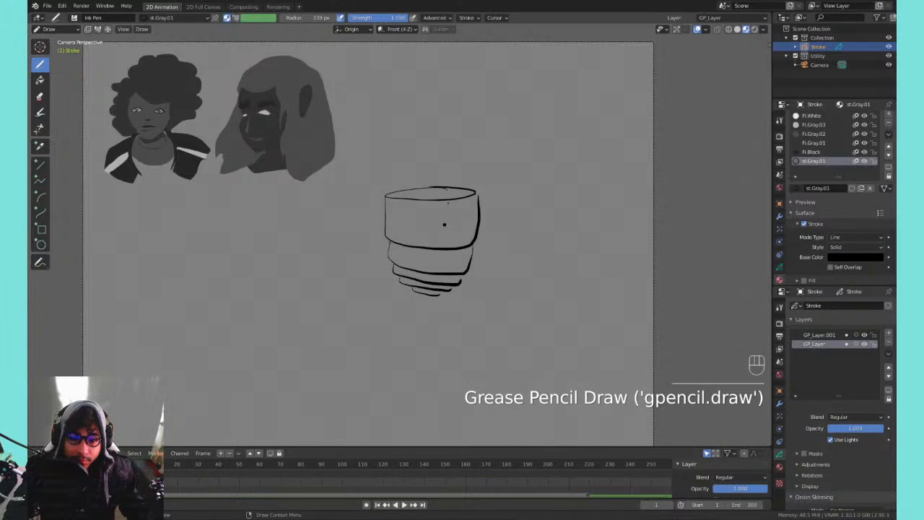
- Add a thin vertical line inside the form's left edge, a parallel curve under the rim, and retrace the rim's back edge
drag(391, 202, 399, 278)
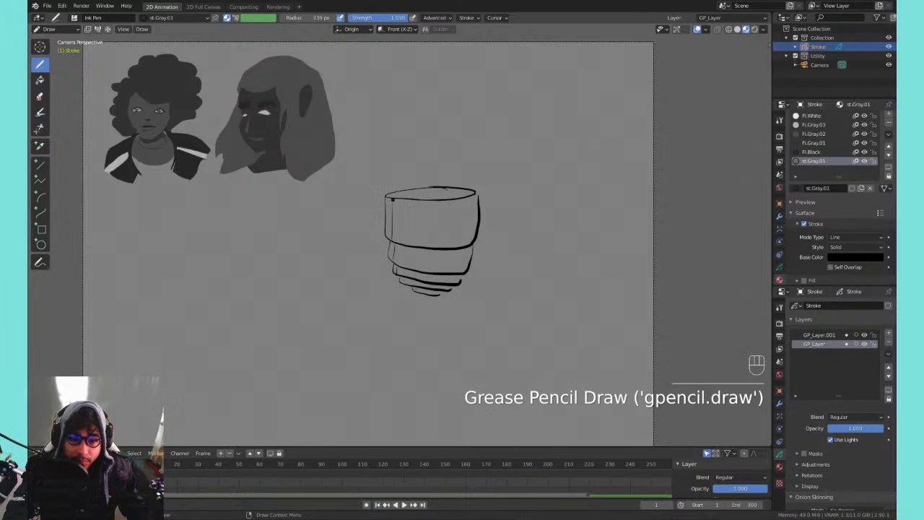
drag(392, 200, 426, 202)
key(ctrl+z)
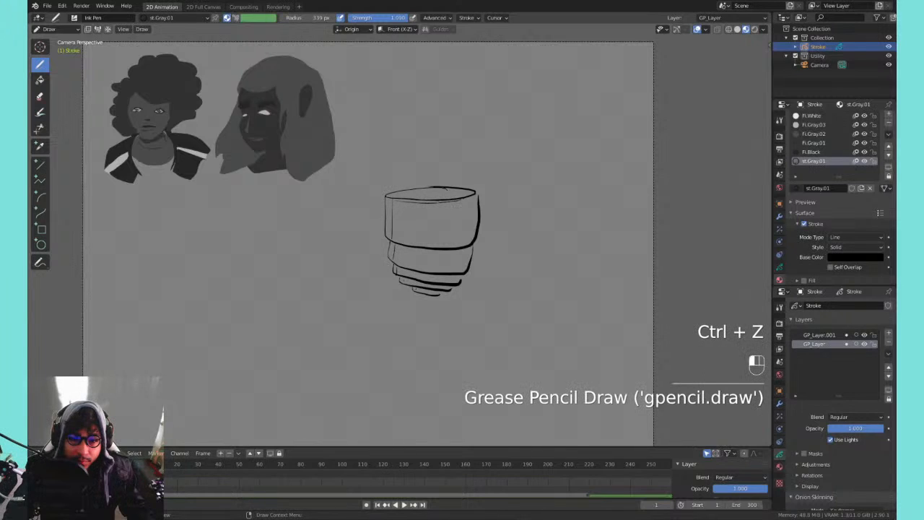
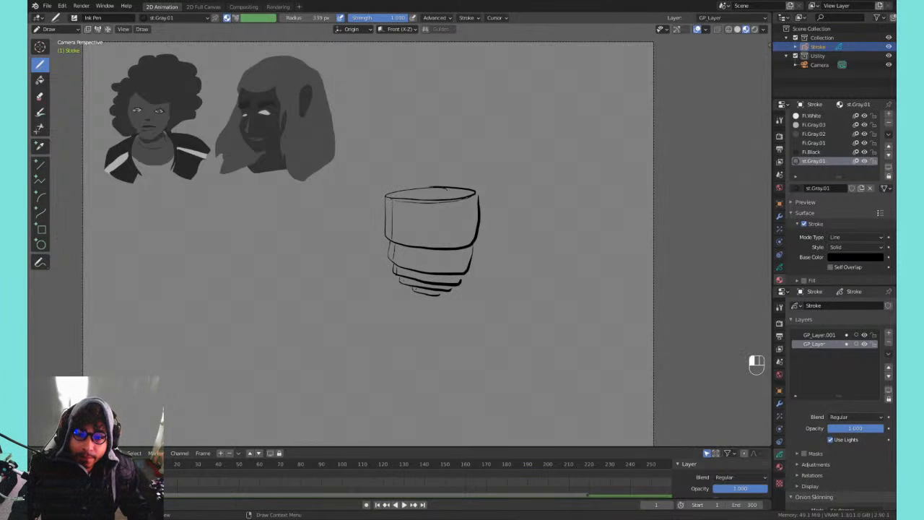
key(ctrl+z)
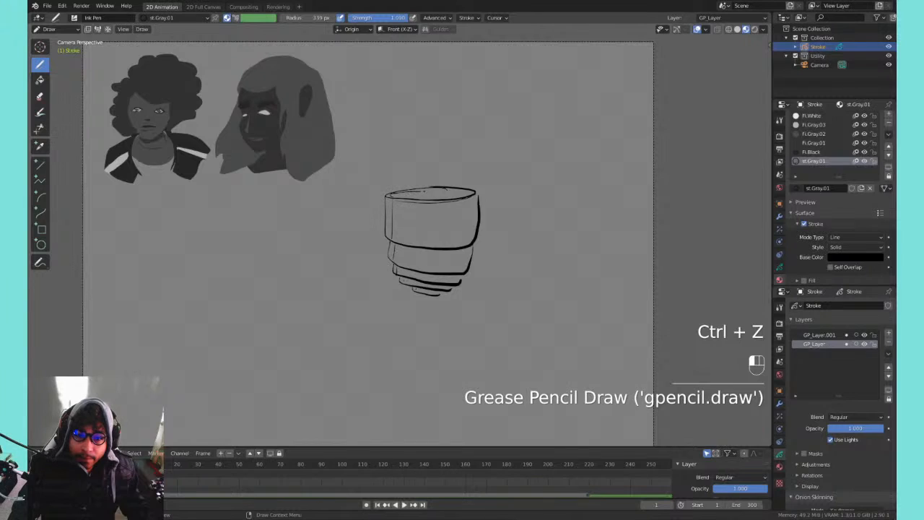
key(ctrl+z)
drag(474, 191, 387, 189)
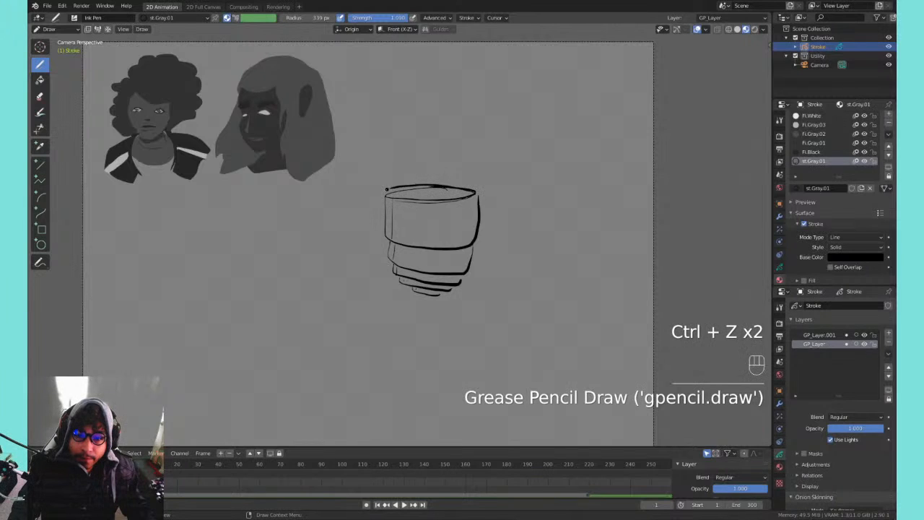
key(ctrl+z)
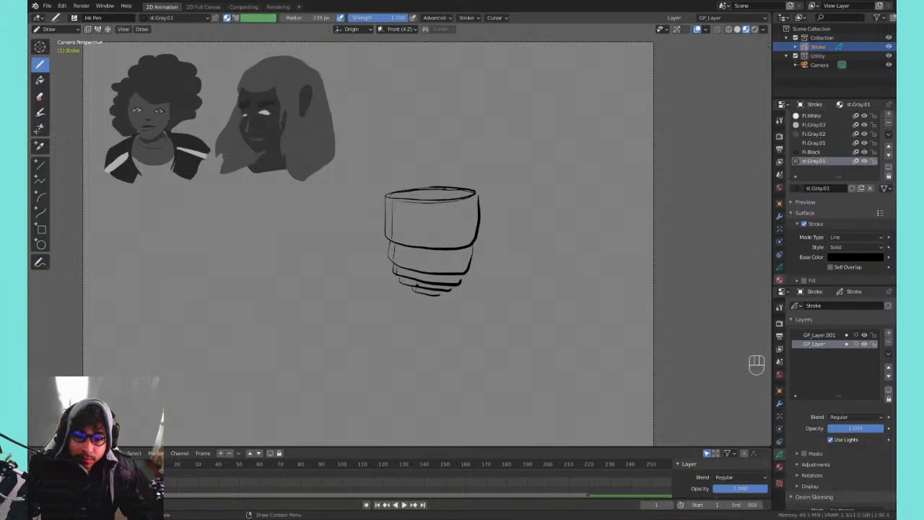
- Try to draw a dome-shaped arc over the rim of the banded form
mouse_move(386, 193)
mouse_down()
mouse_move(429, 164)
mouse_move(477, 174)
mouse_up()
key(ctrl+z)
mouse_move(386, 192)
mouse_down()
mouse_move(435, 161)
mouse_move(479, 191)
mouse_up()
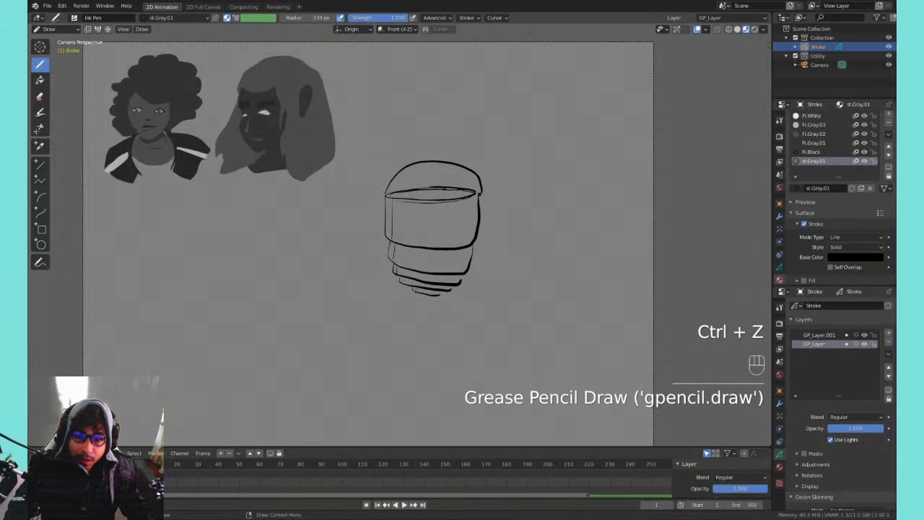
key(ctrl+z)
mouse_move(385, 193)
mouse_down()
mouse_move(451, 157)
mouse_move(480, 187)
mouse_up()
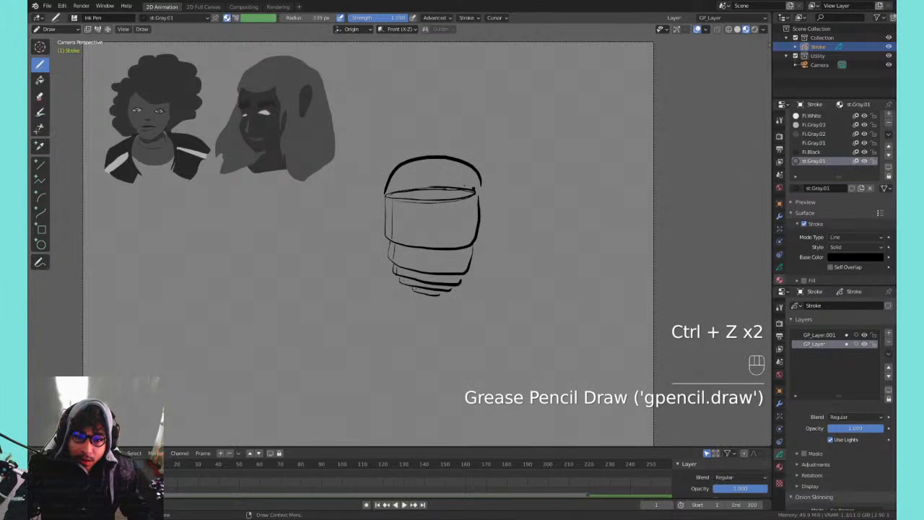
key(ctrl+z)
mouse_move(387, 192)
mouse_down()
mouse_move(464, 165)
mouse_move(478, 190)
mouse_up()
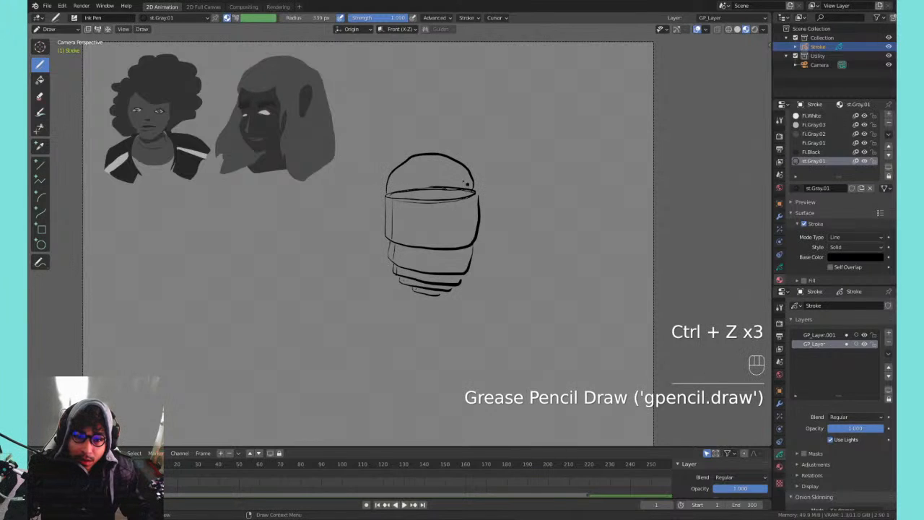
key(ctrl+z)
mouse_move(384, 199)
mouse_down()
mouse_move(436, 162)
mouse_move(478, 196)
mouse_up()
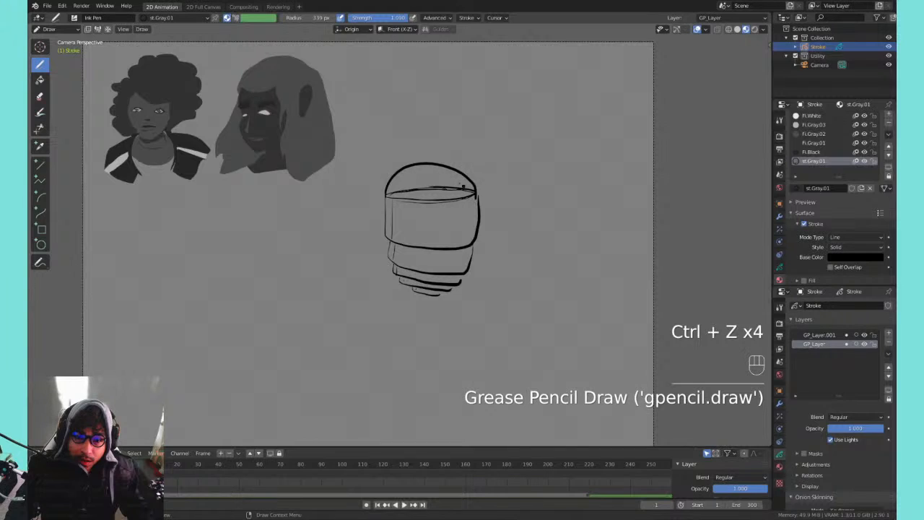
key(ctrl+z)
key(ctrl+z)
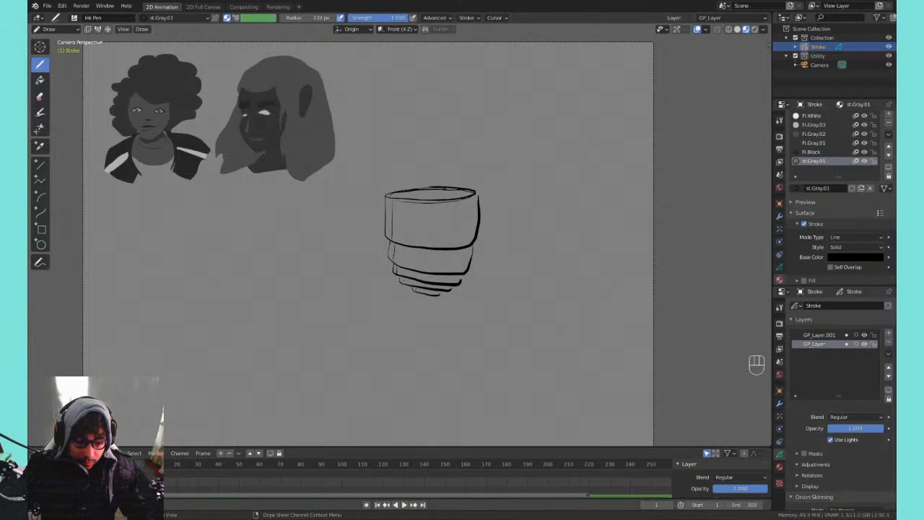
- Switch to the PenTablet settings, shift the pen's click sensitivity toward Hard, and test the pressure with a dot on the canvas
key(alt+Tab)
drag(415, 247, 416, 262)
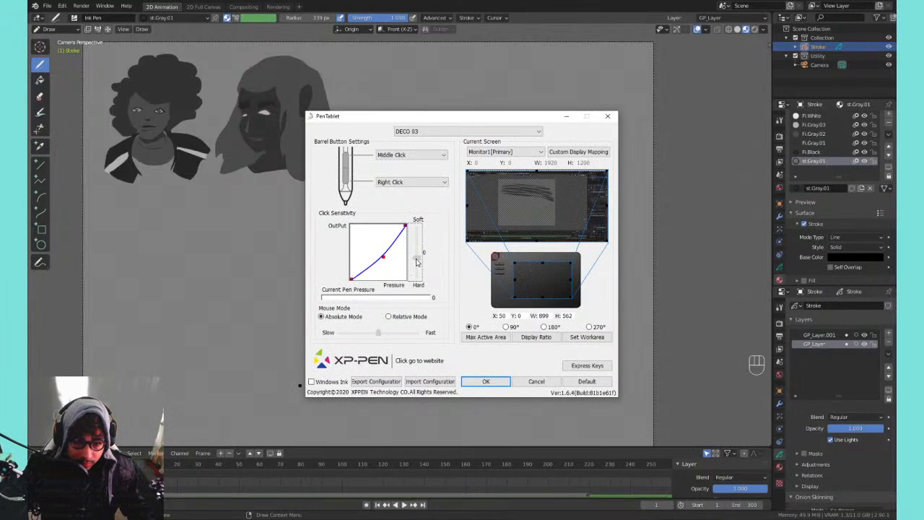
click(148, 263)
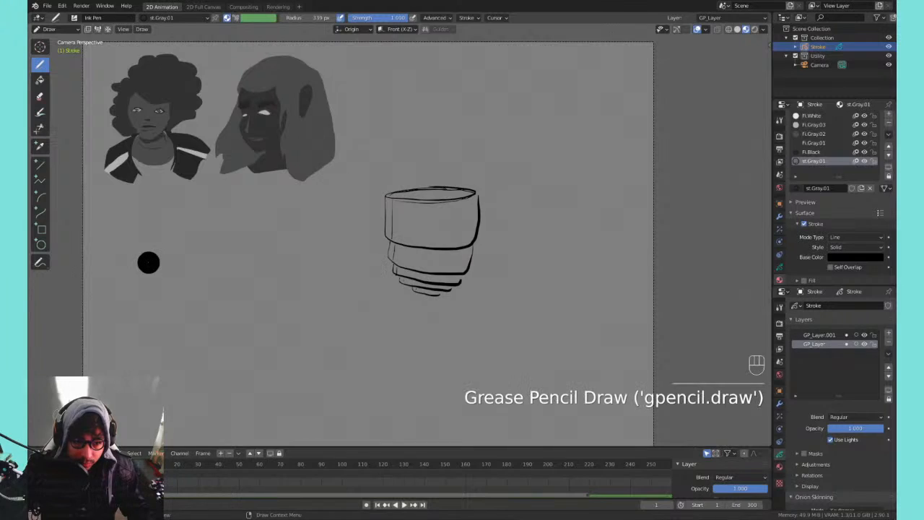
key(ctrl+z)
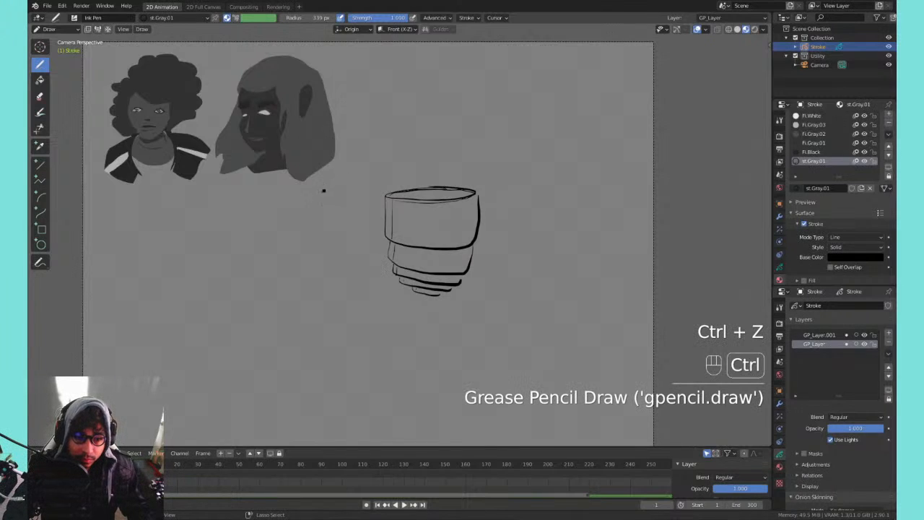
- Draw an arc from one end of the rim to the other to cap the banded form with a dome
mouse_move(299, 199)
mouse_down()
mouse_move(323, 186)
mouse_move(413, 192)
mouse_move(412, 159)
mouse_move(479, 200)
mouse_up()
key(ctrl+z)
key(ctrl+z)
mouse_move(385, 197)
mouse_down()
mouse_move(385, 183)
mouse_move(431, 149)
mouse_move(478, 191)
mouse_up()
key(ctrl+z)
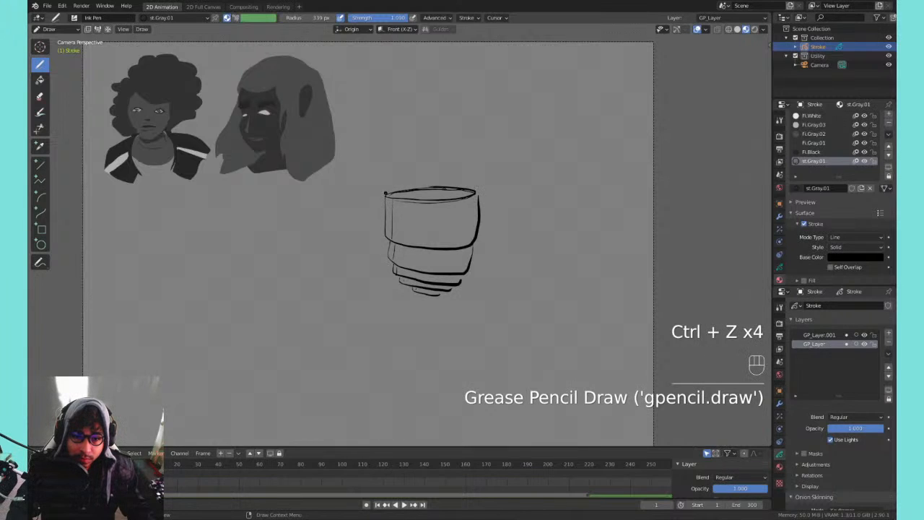
mouse_move(386, 194)
mouse_down()
mouse_move(410, 153)
mouse_move(469, 172)
mouse_move(475, 191)
mouse_up()
key(ctrl+z)
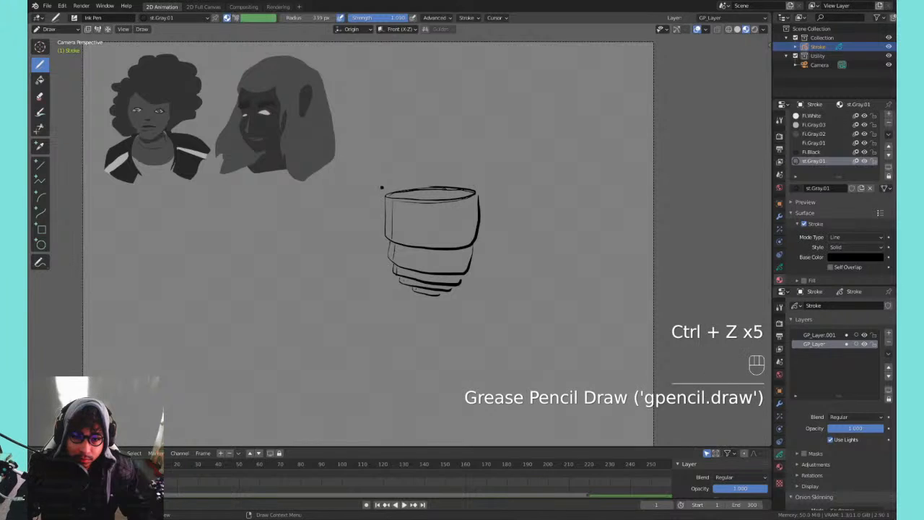
mouse_move(386, 195)
mouse_down()
mouse_move(397, 155)
mouse_move(462, 145)
mouse_move(471, 190)
mouse_move(462, 194)
mouse_up()
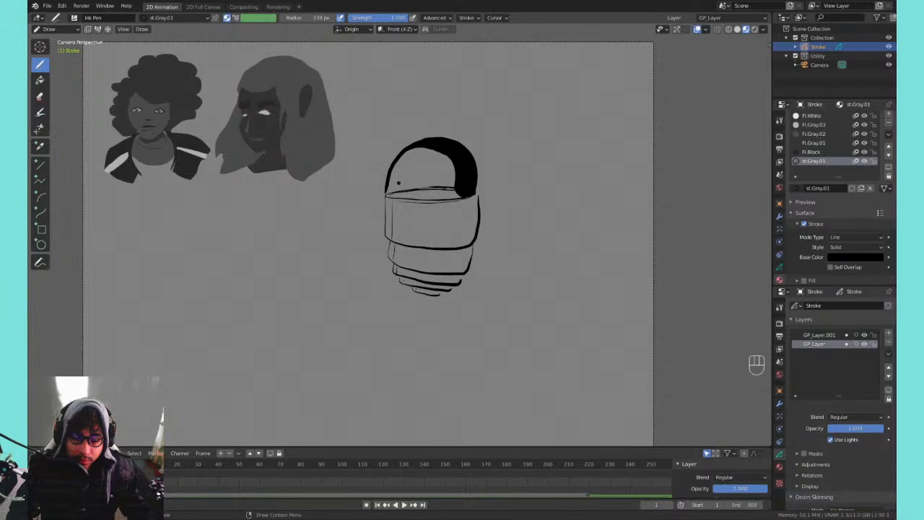
- Switch to Edit Mode with point selection
key(Tab)
click(96, 28)
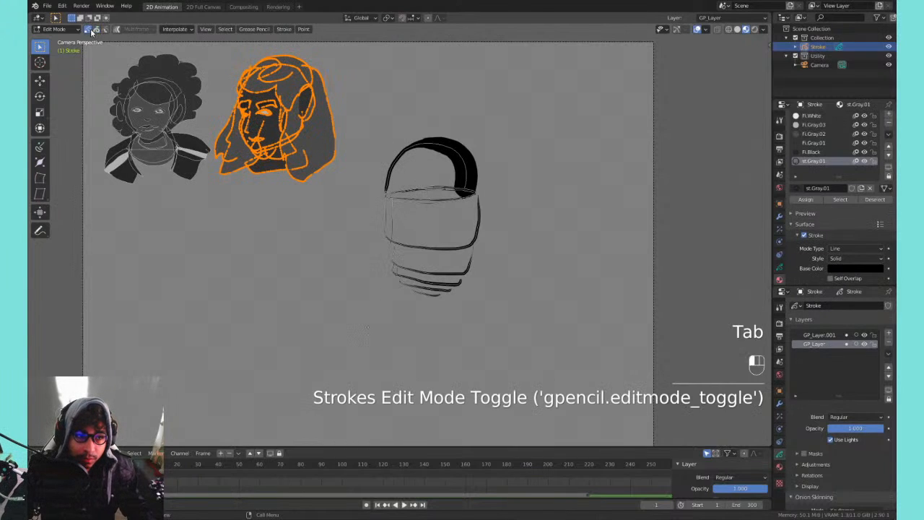
key(e)
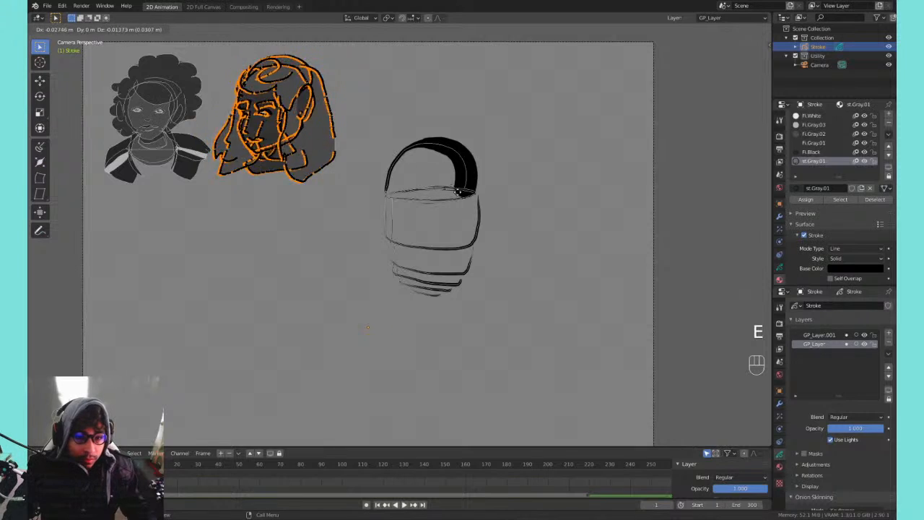
click(399, 238)
key(ctrl+z)
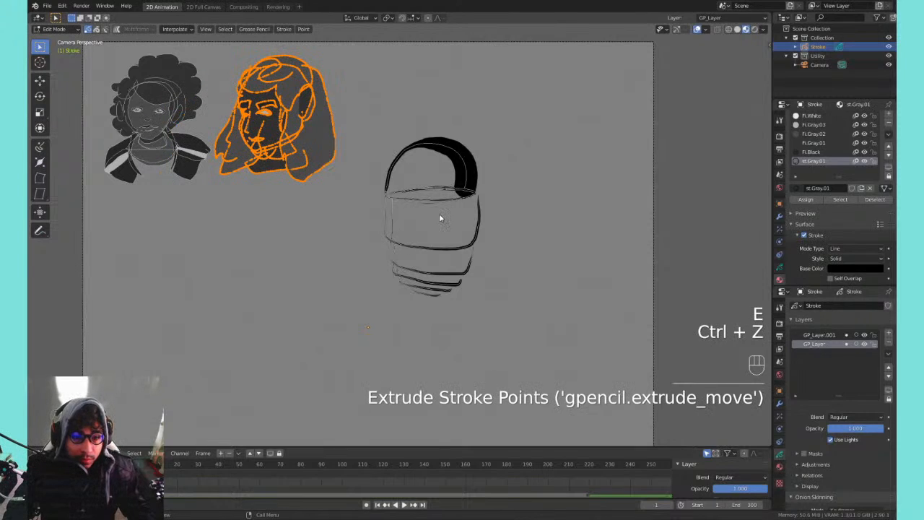
key(Tab)
key(Tab)
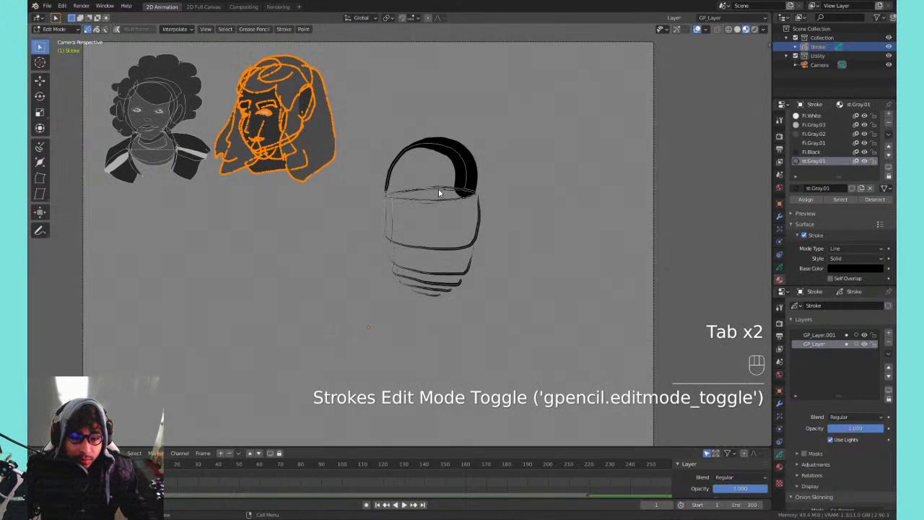
- Try to select the points of the rim's rear edge under the dome, and return to Draw Mode
shift+drag(436, 170, 433, 184)
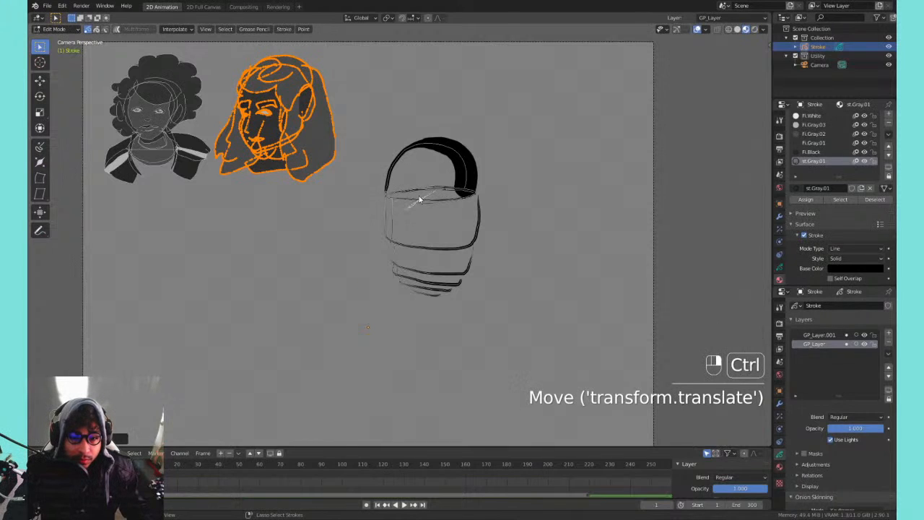
click(430, 188)
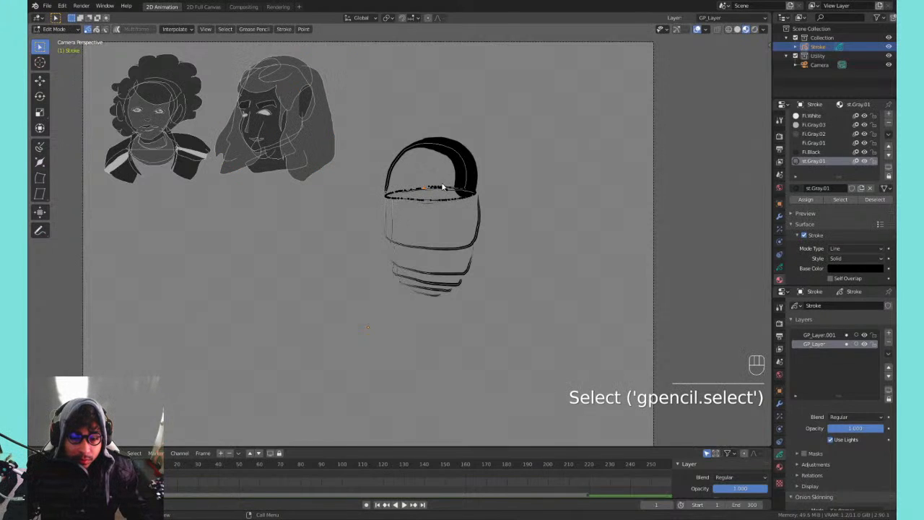
alt+right_click(426, 201)
mouse_move(426, 201)
ctrl+right_down()
mouse_move(440, 178)
mouse_move(380, 190)
mouse_move(434, 175)
ctrl+right_up()
key(Tab)
right_click(434, 174)
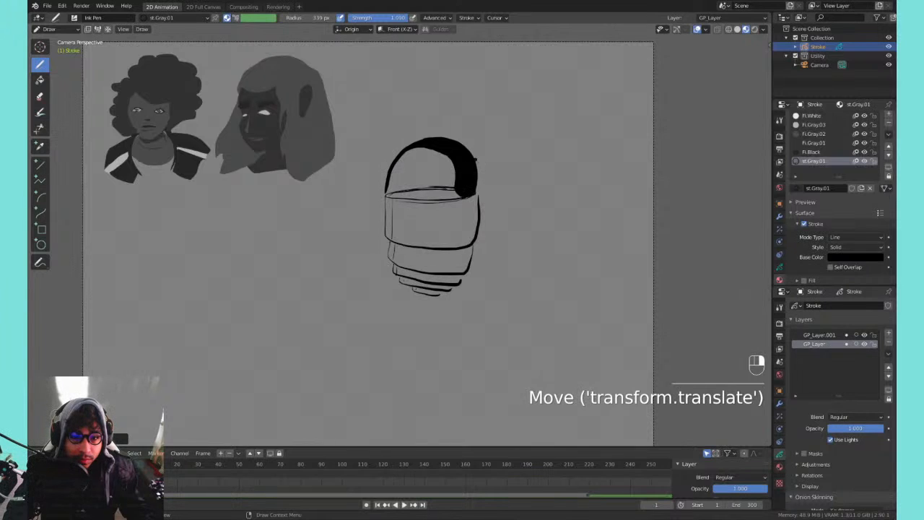
mouse_move(464, 181)
shift+middle_down()
mouse_move(392, 187)
mouse_move(373, 215)
mouse_move(396, 189)
mouse_move(404, 184)
mouse_move(383, 201)
mouse_move(505, 135)
mouse_move(408, 165)
mouse_move(386, 151)
mouse_move(488, 306)
shift+middle_up()
key(KP_0)
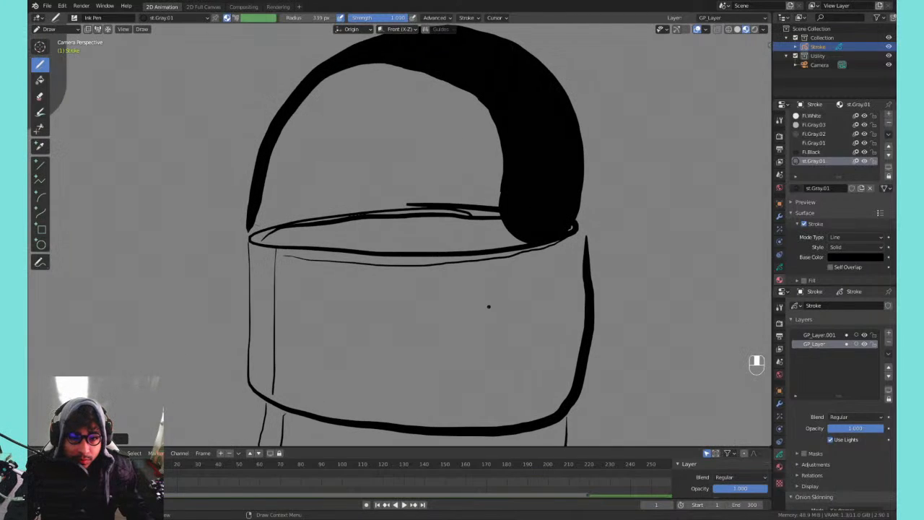
key(Tab)
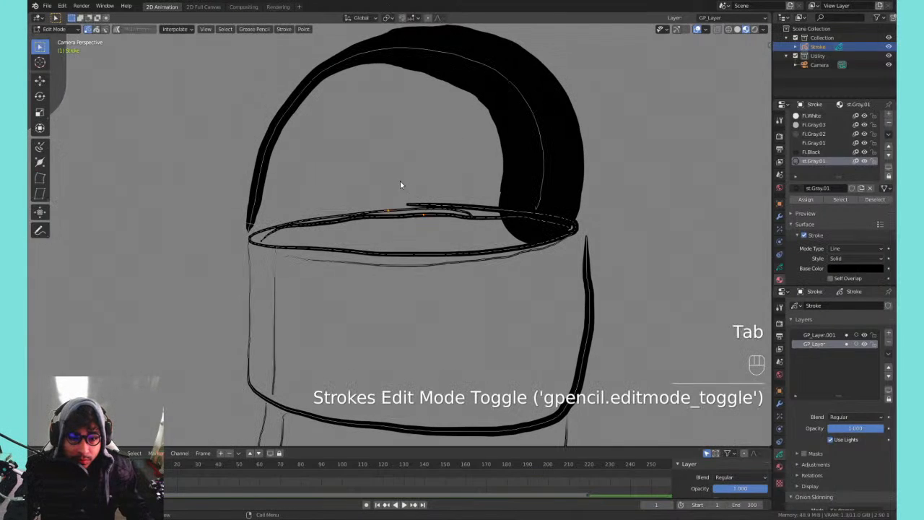
click(399, 211)
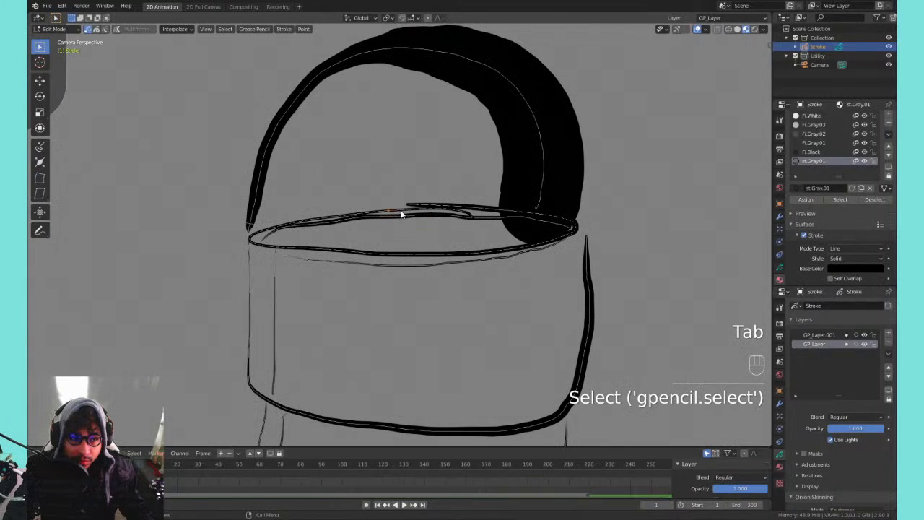
key(Tab)
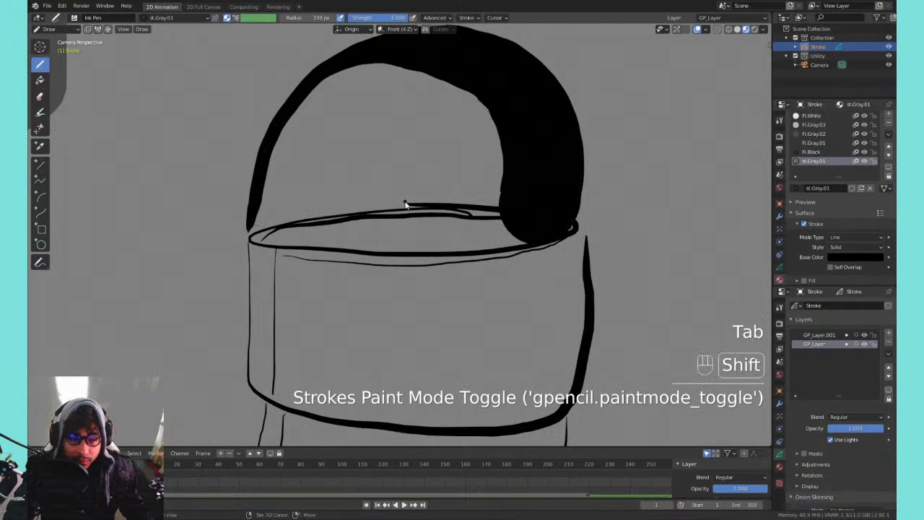
- Erase the rear edge of the rim inside the dome with the soft eraser, switching it to Point mode
key(shift+space)
click(394, 219)
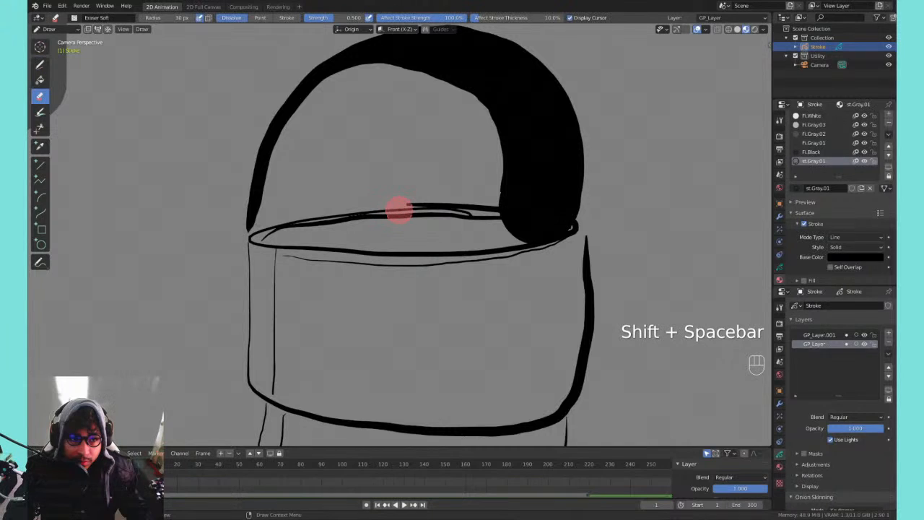
mouse_move(392, 209)
mouse_down()
mouse_move(475, 218)
mouse_move(325, 212)
mouse_move(280, 226)
mouse_move(288, 210)
mouse_up()
click(259, 18)
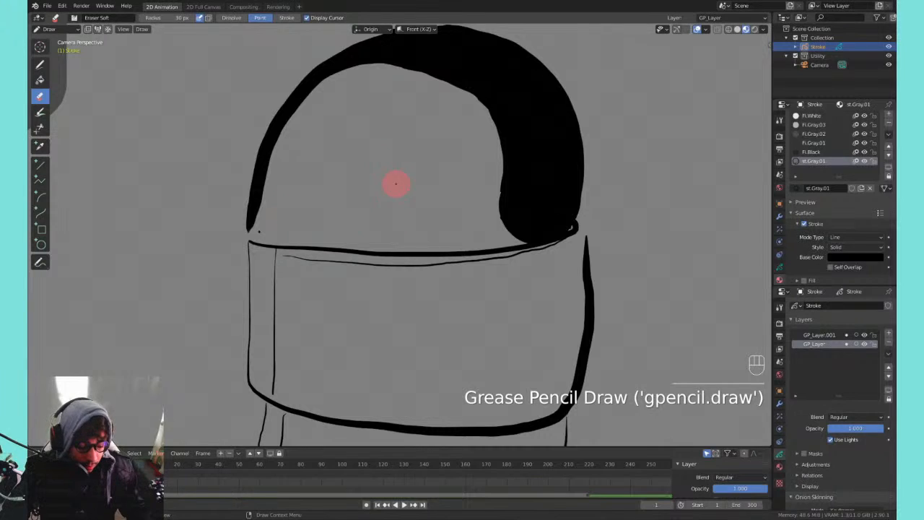
- Reduce the eraser radius to 17 px and erase the stray dot beside the thin end of the dome
key(f)
click(333, 209)
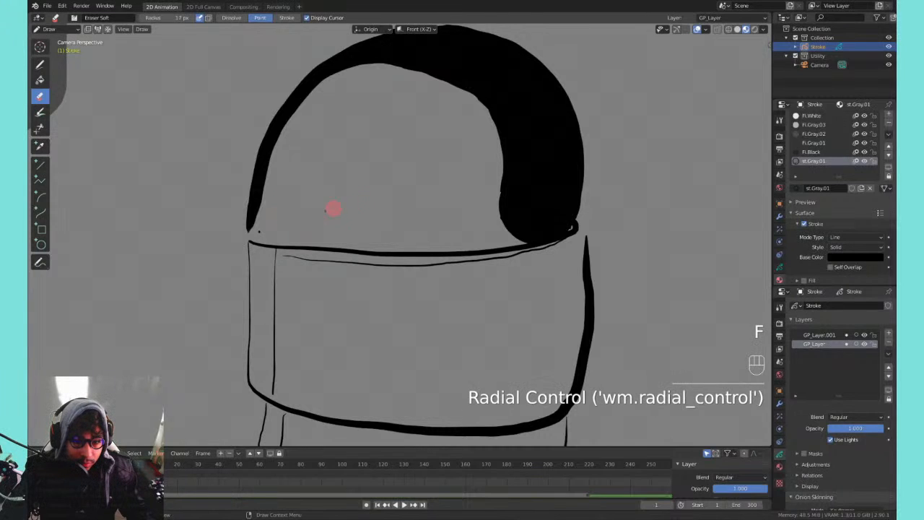
drag(260, 229, 280, 224)
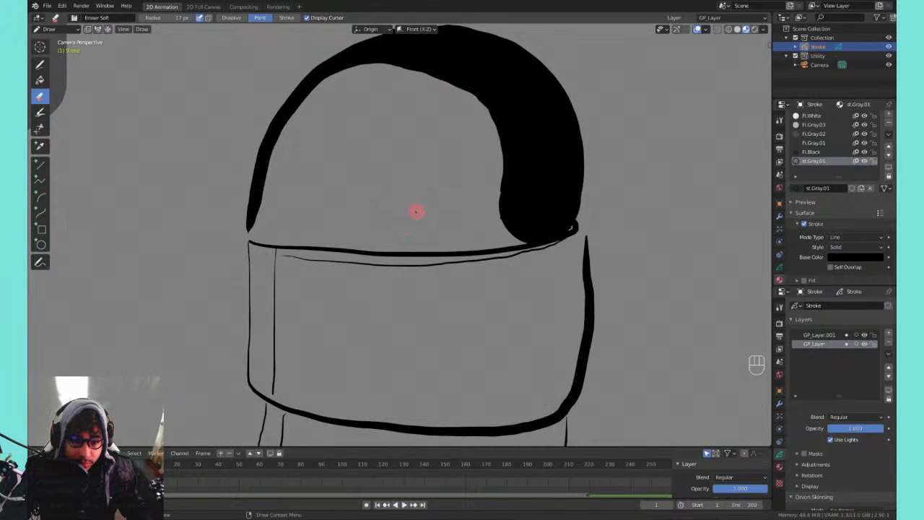
- Switch back to the Ink Pen and draw a rounded four-sided panel and a slim oval highlight inside the dome
key(shift+space)
key(shift+space)
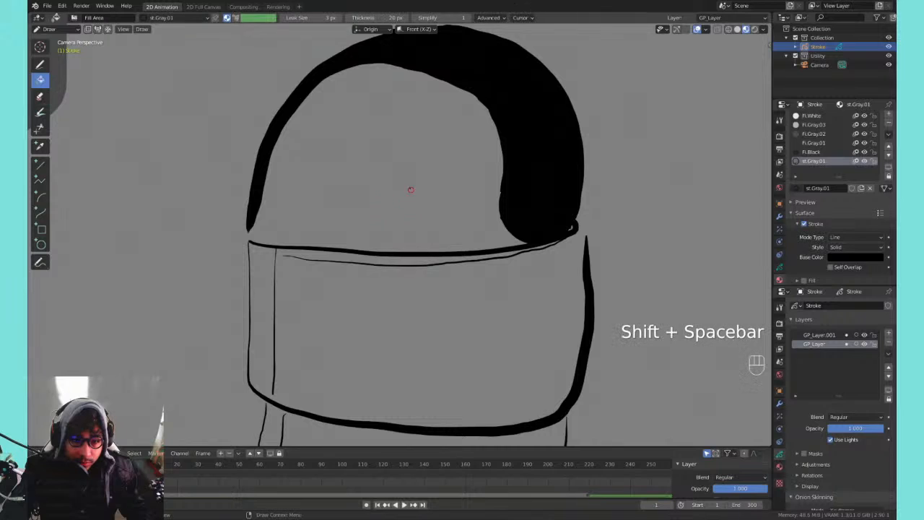
click(402, 184)
mouse_move(401, 203)
shift+middle_down()
mouse_move(382, 226)
mouse_move(423, 155)
mouse_move(402, 223)
mouse_move(305, 320)
mouse_move(355, 248)
mouse_move(415, 209)
shift+middle_up()
key(KP_0)
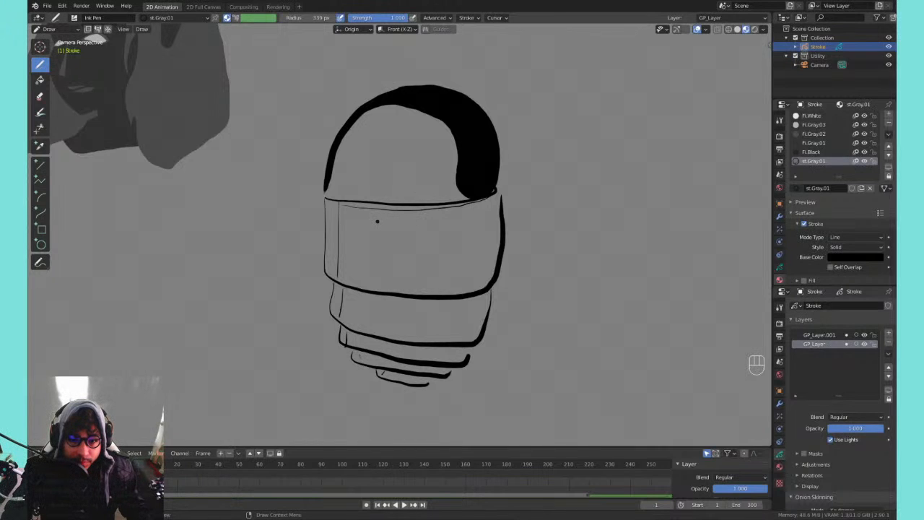
mouse_move(426, 128)
mouse_down()
mouse_move(413, 118)
mouse_move(382, 124)
mouse_move(422, 149)
mouse_move(418, 130)
mouse_move(447, 139)
mouse_move(430, 119)
mouse_move(390, 116)
mouse_move(451, 144)
mouse_move(365, 162)
mouse_move(427, 180)
mouse_move(380, 189)
mouse_move(446, 164)
mouse_move(365, 144)
mouse_move(430, 192)
mouse_move(442, 159)
mouse_up()
key(ctrl+z)
key(ctrl+z)
key(ctrl+z)
key(ctrl+z)
key(ctrl+z)
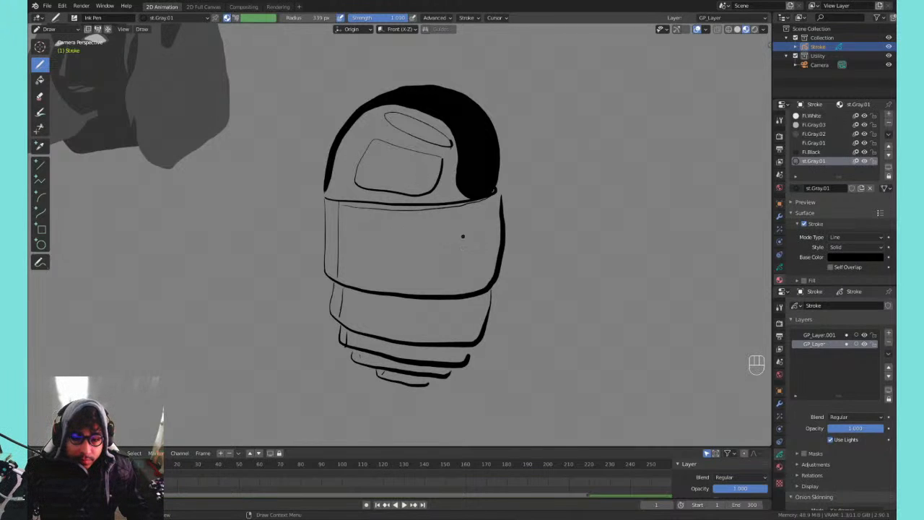
- Draw a thin contour line just below the lower edge of the widest band, undoing unsuitable strokes
shift+middle_drag(463, 235, 415, 211)
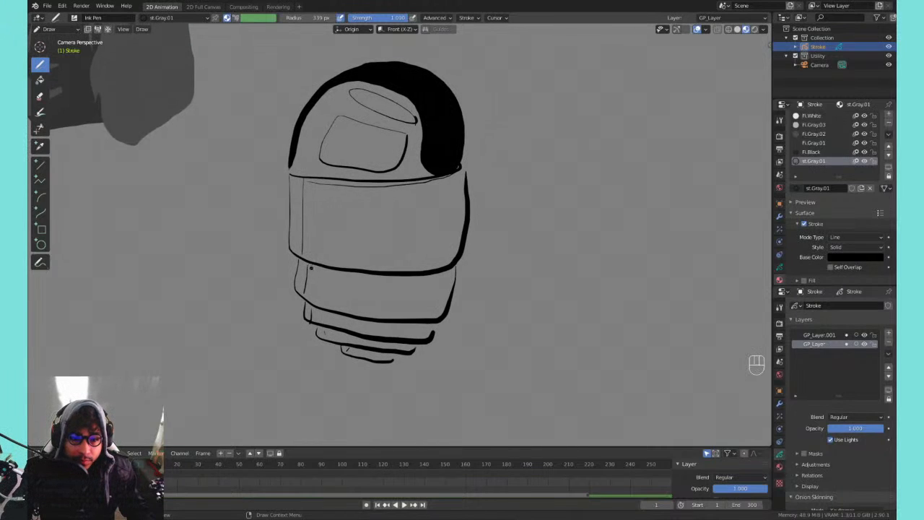
drag(321, 273, 339, 275)
drag(415, 281, 444, 282)
key(ctrl+z)
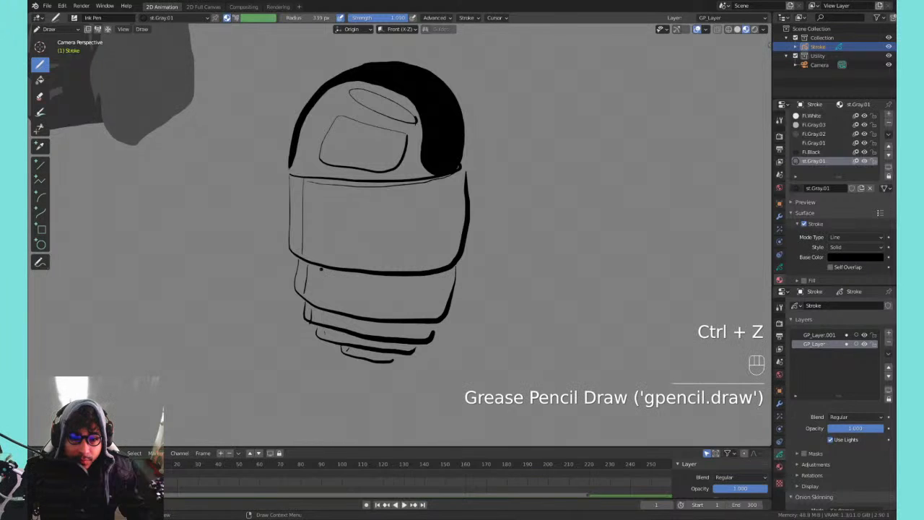
key(ctrl+z)
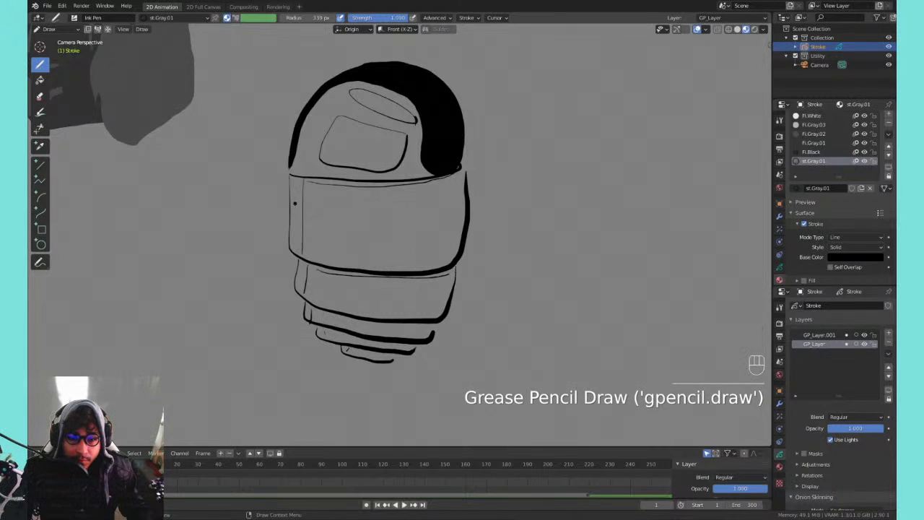
mouse_move(493, 190)
shift+middle_down()
mouse_move(330, 223)
mouse_move(348, 231)
shift+middle_up()
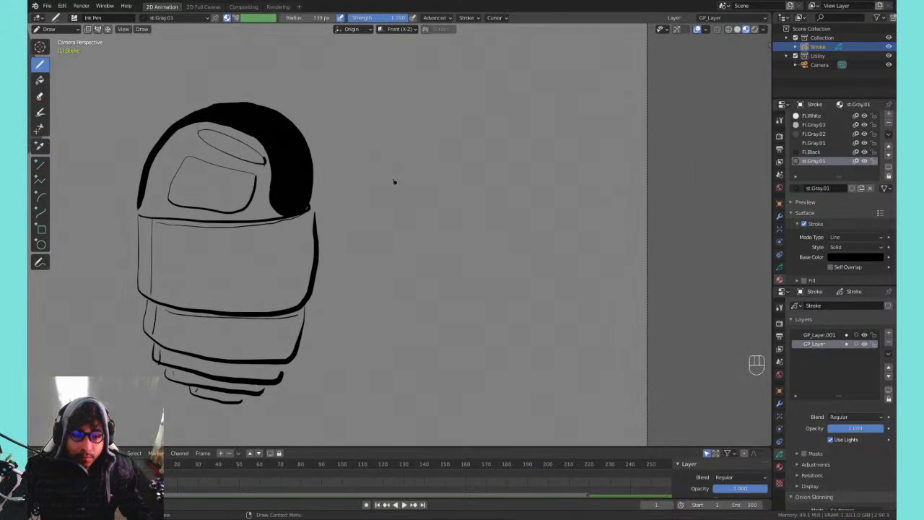
mouse_move(406, 168)
mouse_down()
mouse_move(417, 141)
mouse_move(464, 242)
mouse_up()
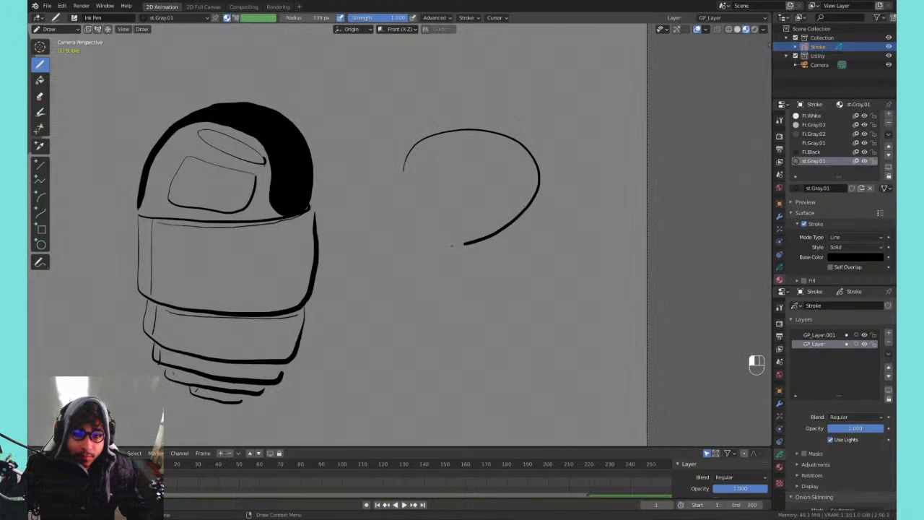
key(ctrl+z)
drag(387, 179, 515, 144)
key(ctrl+z)
- Outline a tapering box in perspective in the empty area beside the domed form, with a long face and a short side face
mouse_move(396, 177)
mouse_down()
mouse_move(524, 146)
mouse_move(572, 165)
mouse_move(572, 212)
mouse_up()
drag(537, 150, 527, 216)
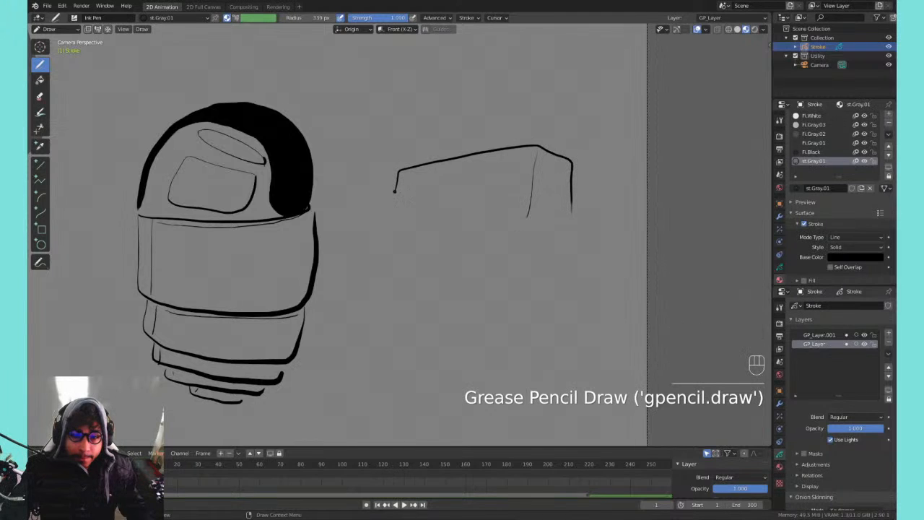
mouse_move(396, 187)
mouse_down()
mouse_move(397, 209)
mouse_move(526, 235)
mouse_up()
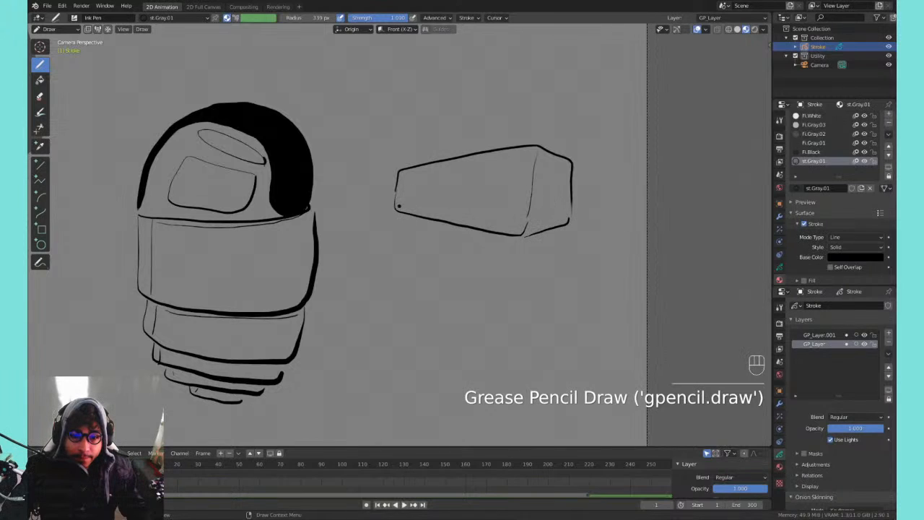
- Add inner contour lines along all four edges of the tapering box's long face
drag(399, 206, 505, 230)
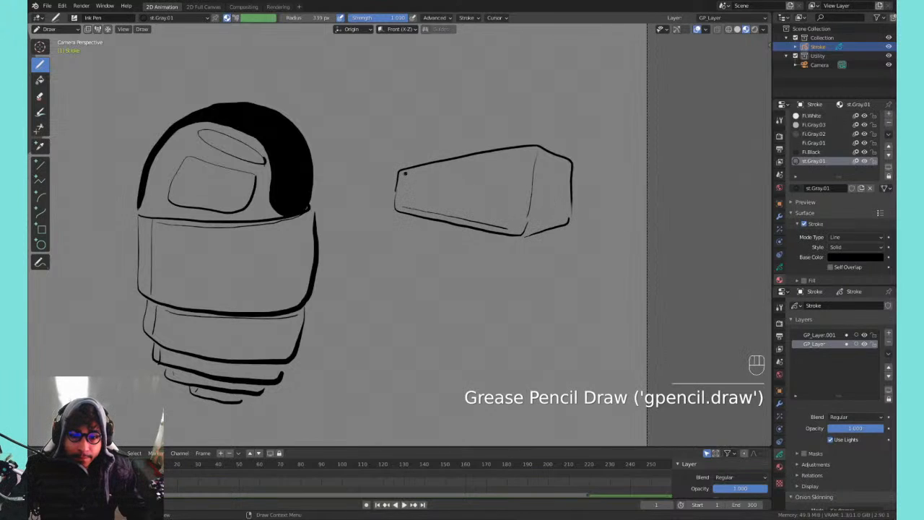
drag(405, 173, 512, 153)
drag(409, 174, 403, 198)
drag(533, 155, 517, 217)
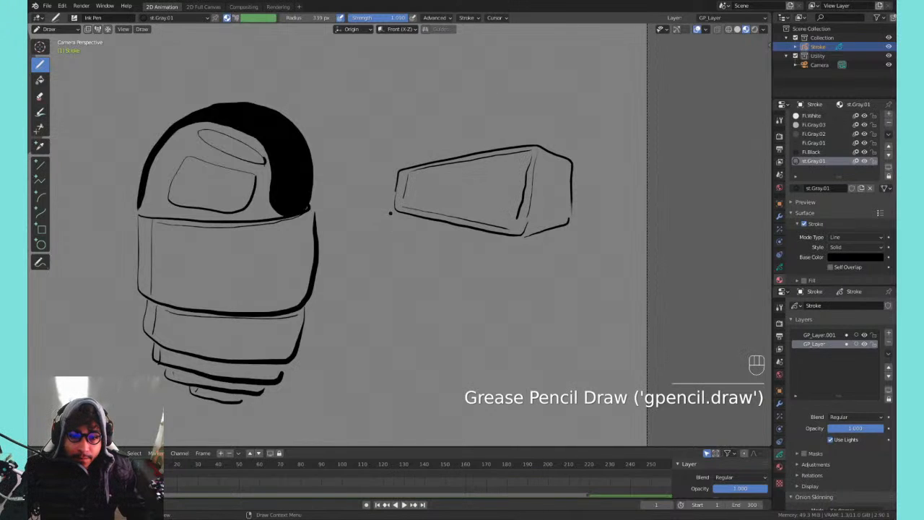
- Draw a four-sided panel directly beneath the long face of the tapering box
drag(395, 212, 497, 248)
key(ctrl+z)
mouse_move(396, 214)
mouse_down()
mouse_move(517, 244)
mouse_move(512, 285)
mouse_up()
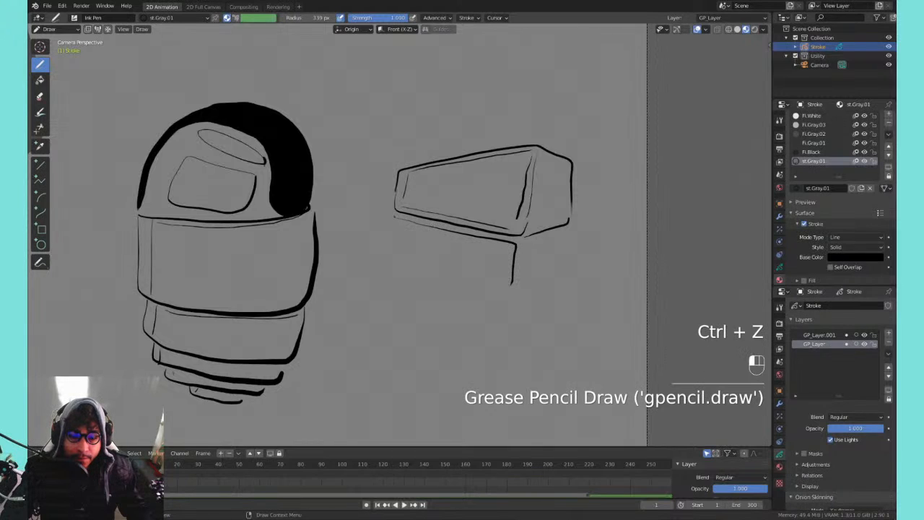
mouse_move(394, 217)
mouse_down()
mouse_move(392, 259)
mouse_move(512, 288)
mouse_up()
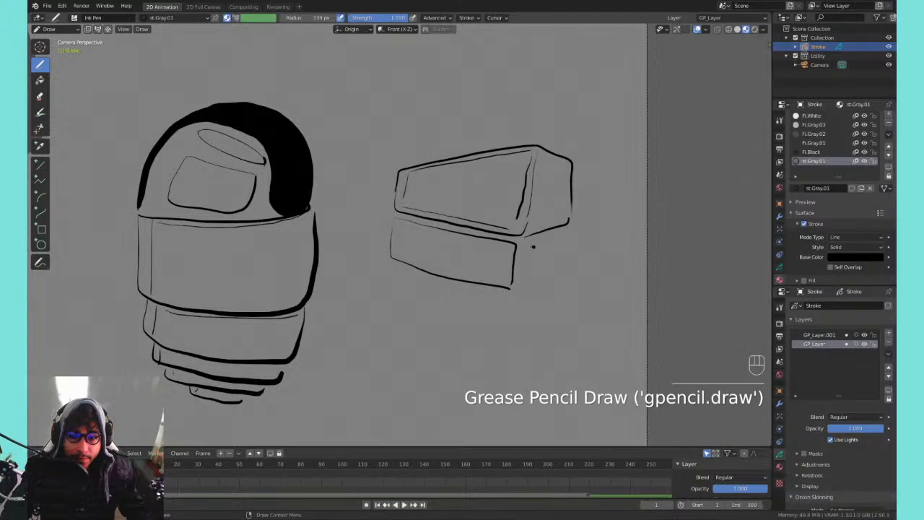
- Draw a small separate panel with an inner top line beneath the box's short side face, undoing unsuitable strokes
key(ctrl+z)
mouse_move(522, 250)
mouse_down()
mouse_move(570, 234)
mouse_move(561, 283)
mouse_up()
key(ctrl+z)
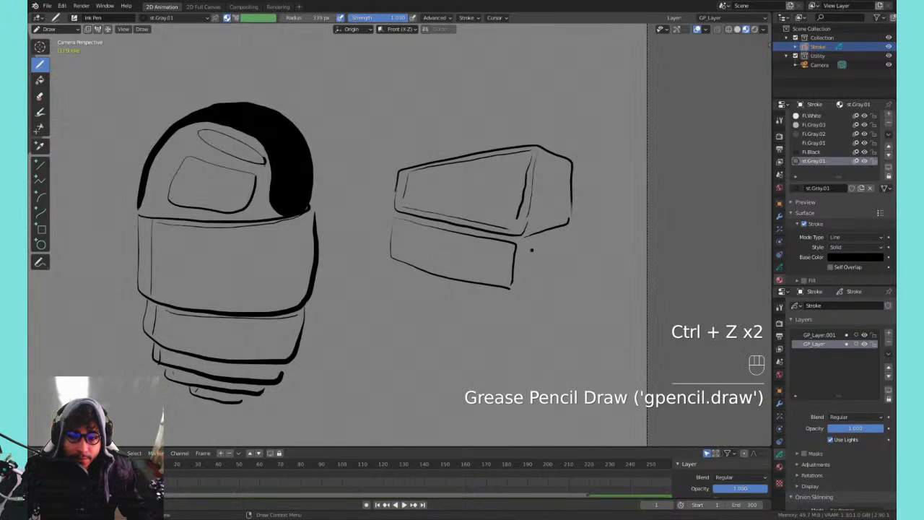
drag(531, 248, 555, 239)
mouse_move(557, 284)
mouse_down()
mouse_move(528, 292)
mouse_move(535, 245)
mouse_up()
drag(538, 245, 567, 236)
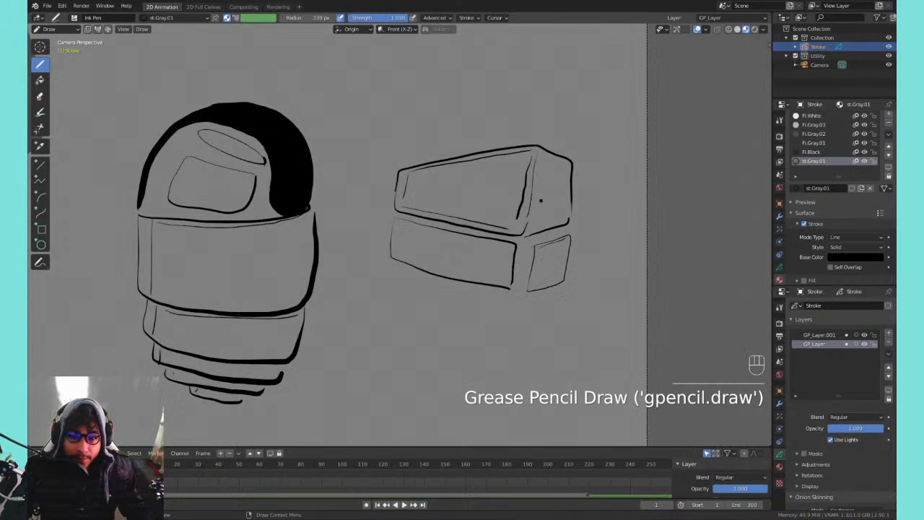
- Draw a small upright cylinder with an elliptical top between the domed form and the box
shift+middle_drag(440, 227, 504, 179)
mouse_move(473, 253)
mouse_down()
mouse_move(439, 246)
mouse_move(482, 247)
mouse_move(446, 243)
mouse_up()
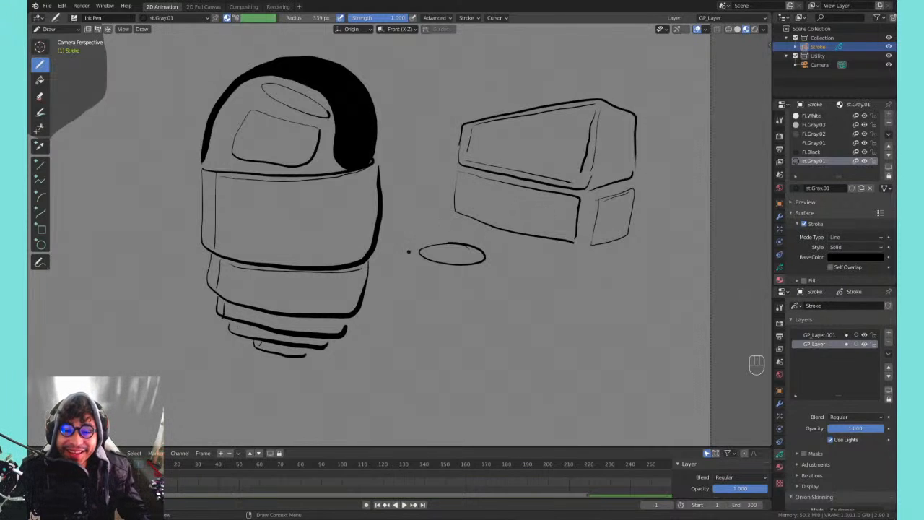
mouse_move(418, 254)
mouse_down()
mouse_move(420, 300)
mouse_move(459, 338)
mouse_move(475, 334)
mouse_up()
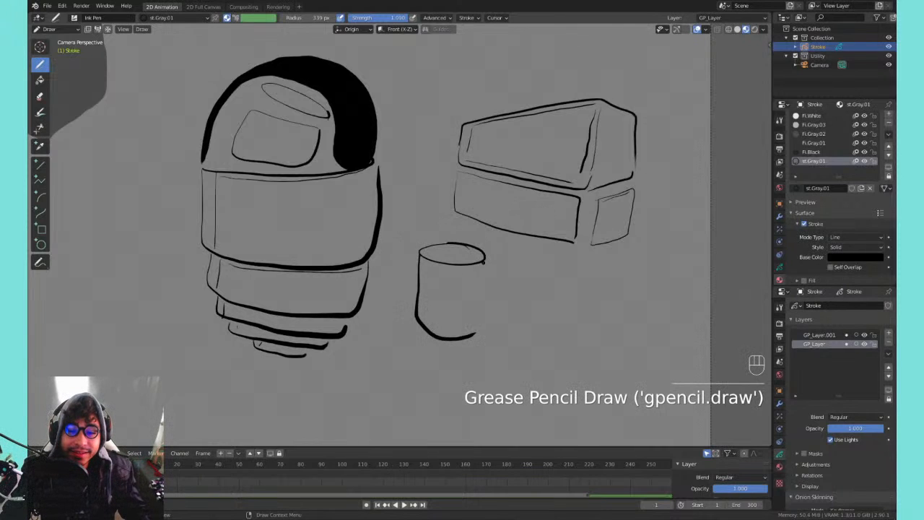
drag(484, 260, 474, 327)
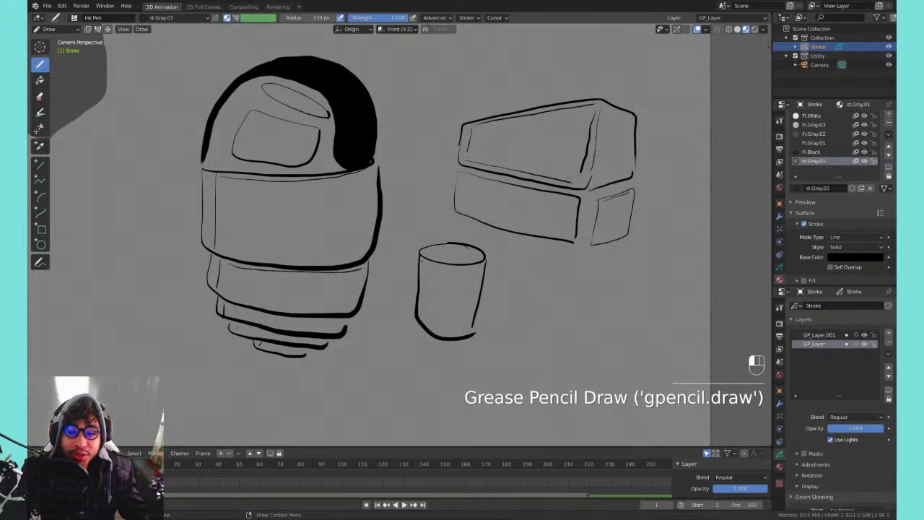
- Try to add an inner contour line along the front edge of the cylinder's elliptical top
drag(422, 260, 479, 264)
key(ctrl+z)
drag(421, 260, 484, 268)
key(ctrl+z)
key(ctrl+z)
key(ctrl+z)
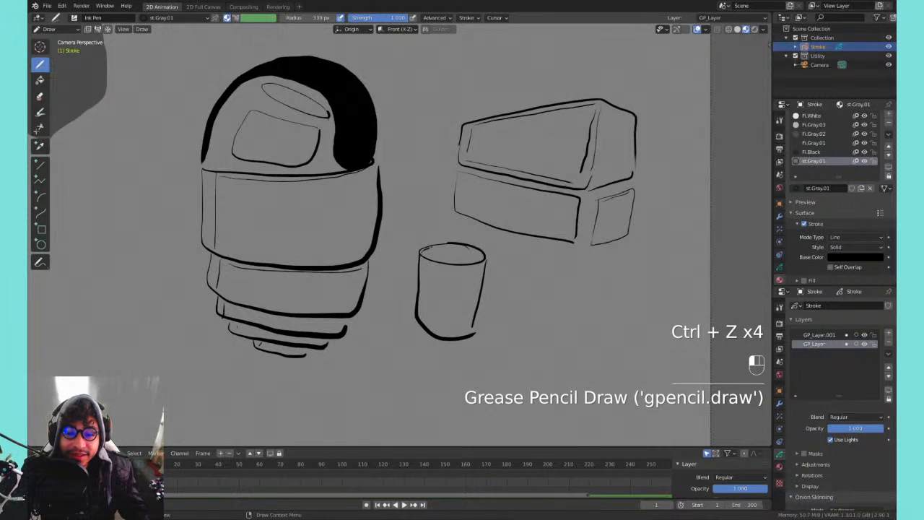
key(ctrl+z)
- Shade the inside of the cylinder's opening with curved strokes and add an inner contour line along its left side
mouse_move(421, 254)
mouse_down()
mouse_move(474, 248)
mouse_move(415, 333)
mouse_move(424, 264)
mouse_move(420, 317)
mouse_up()
key(ctrl+z)
key(ctrl+z)
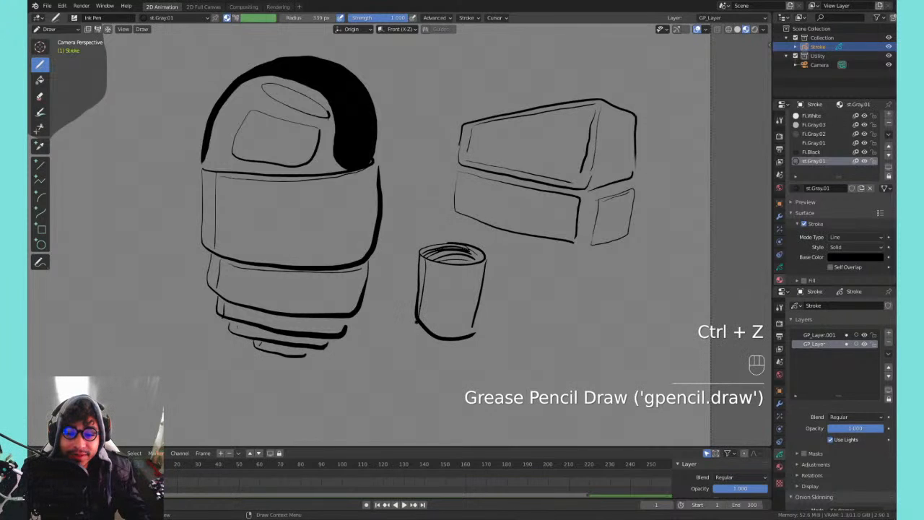
key(ctrl+z)
drag(424, 262, 422, 322)
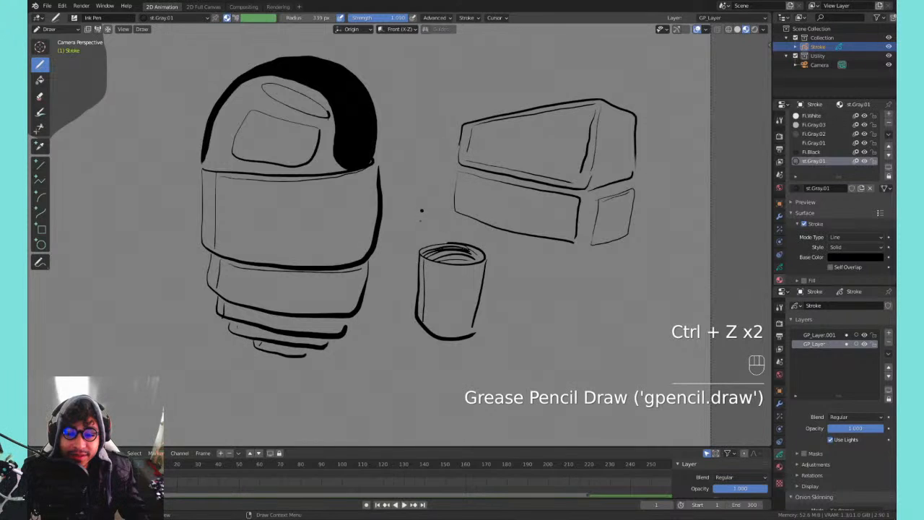
drag(415, 319, 474, 348)
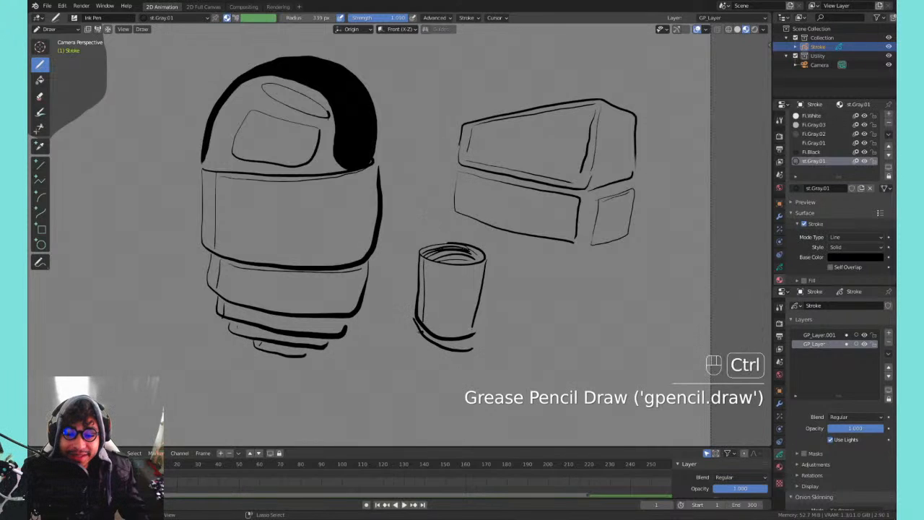
key(ctrl+z)
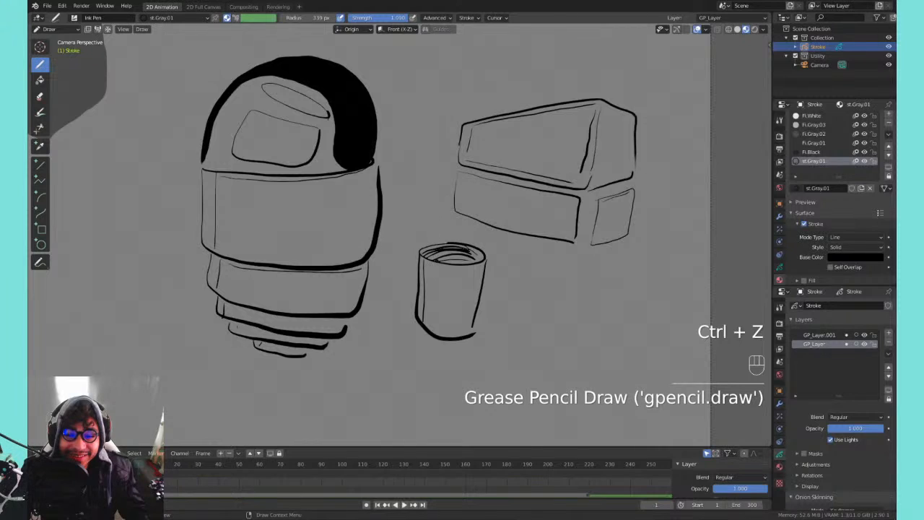
- Draw a narrower, tapering segment directly beneath the small upright cylinder, redoing unsuitable strokes
shift+middle_drag(413, 322, 453, 270)
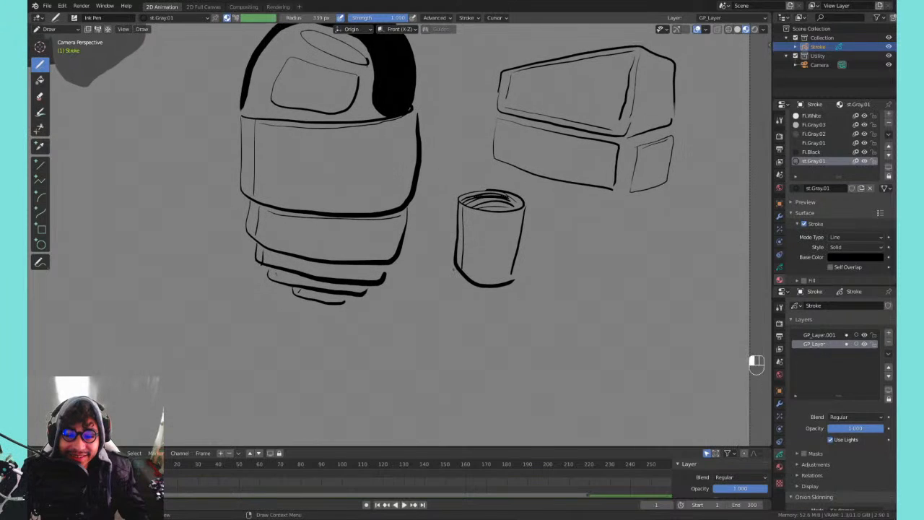
drag(453, 270, 506, 296)
key(ctrl+z)
drag(454, 269, 511, 293)
key(ctrl+z)
mouse_move(454, 270)
mouse_down()
mouse_move(456, 329)
mouse_move(485, 345)
mouse_up()
drag(514, 296, 488, 345)
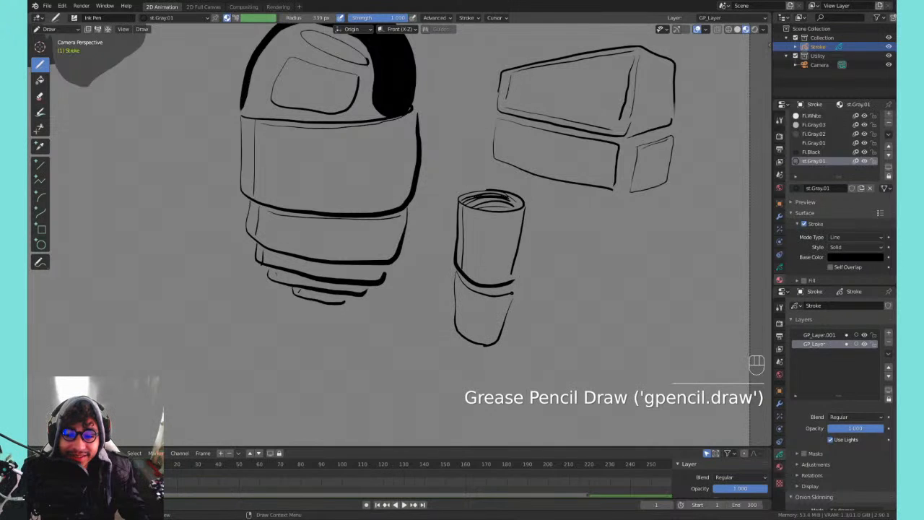
- Darken the joint between the two cylinder segments and draw a wider, tilted open cylinder around the lower segment's end
drag(513, 283, 515, 294)
drag(458, 282, 511, 294)
mouse_move(446, 318)
mouse_down()
mouse_move(513, 355)
mouse_move(516, 343)
mouse_move(455, 320)
mouse_move(505, 359)
mouse_move(514, 339)
mouse_move(435, 390)
mouse_move(461, 412)
mouse_move(504, 414)
mouse_move(516, 358)
mouse_up()
key(ctrl+z)
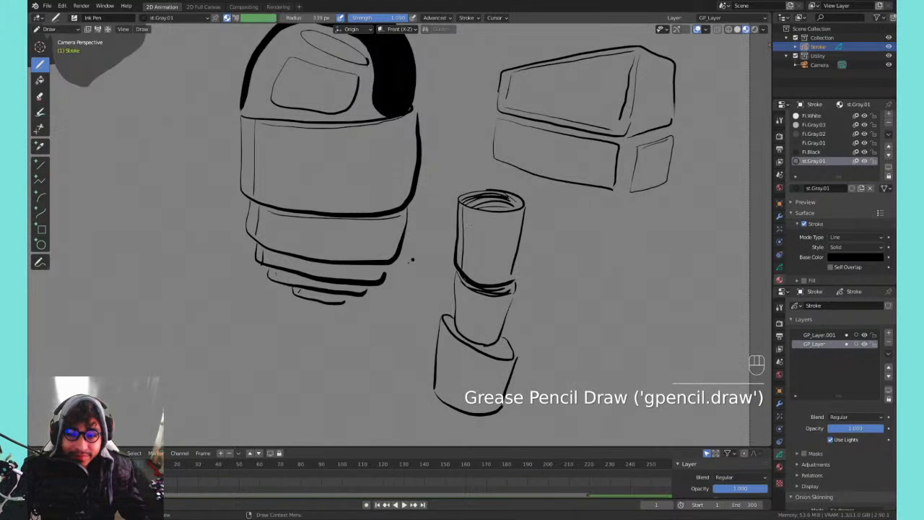
- Draw the curved brim of a small cap in the empty area below the portraits, undoing unsuitable strokes
shift+middle_drag(476, 270, 674, 313)
shift+middle_drag(412, 253, 555, 229)
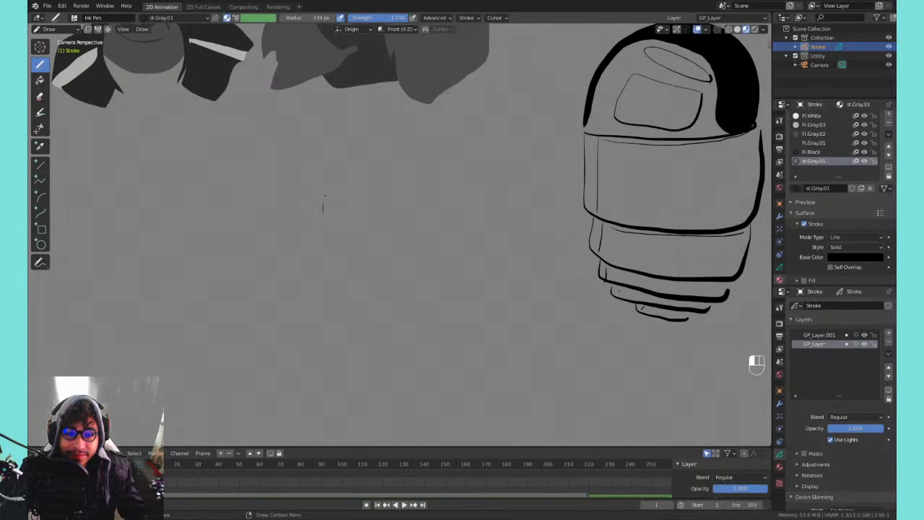
drag(323, 213, 417, 309)
key(ctrl+z)
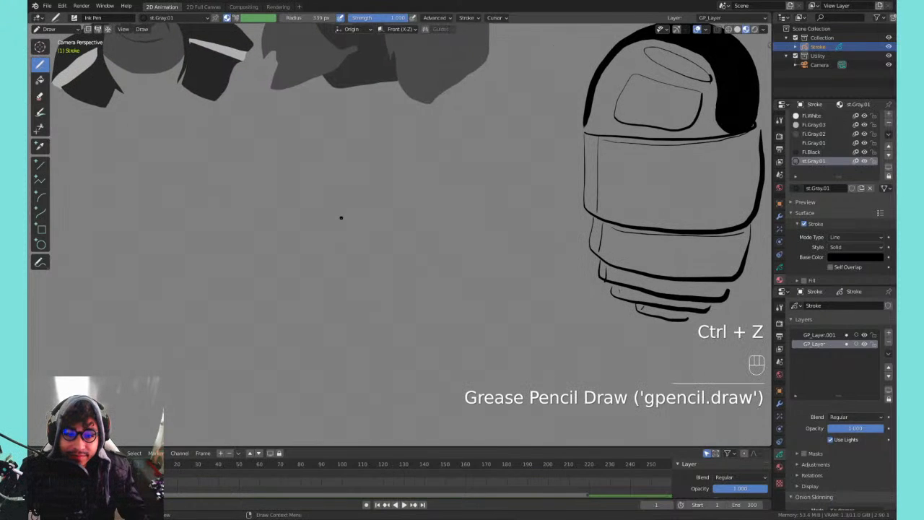
mouse_move(355, 213)
mouse_down()
mouse_move(412, 200)
mouse_move(431, 229)
mouse_up()
drag(354, 214, 401, 233)
key(ctrl+z)
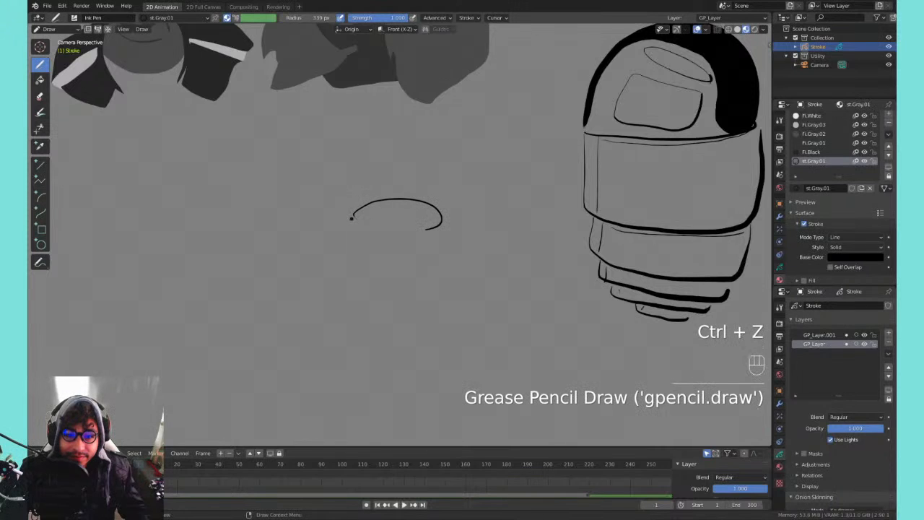
drag(351, 215, 423, 229)
key(ctrl+z)
drag(352, 217, 420, 229)
key(ctrl+z)
drag(358, 219, 427, 230)
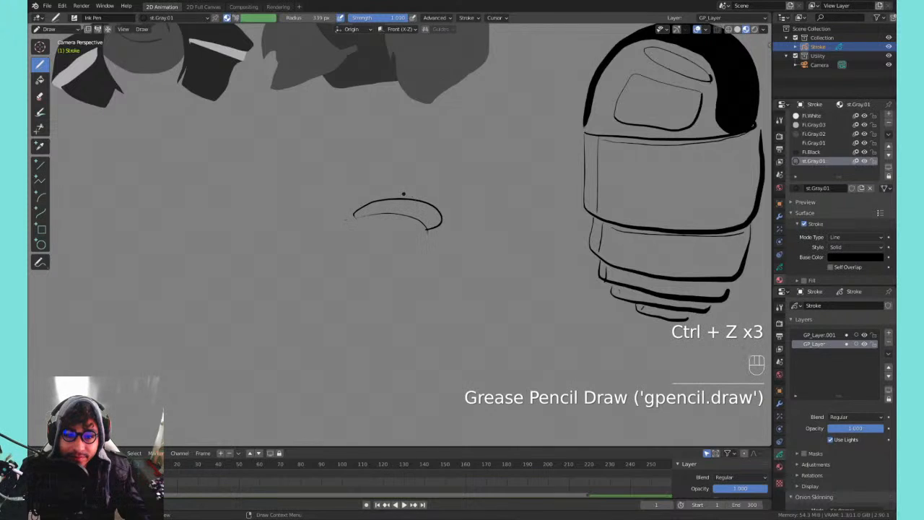
- Draw the cap's rounded crown and the small character's face outline with ear, jaw and chin lines beneath it
mouse_move(402, 192)
mouse_down()
mouse_move(326, 195)
mouse_move(321, 228)
mouse_up()
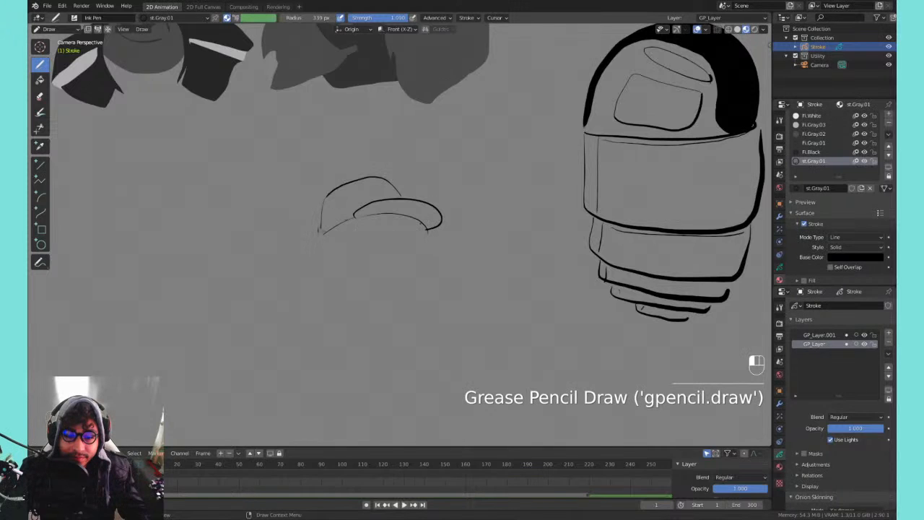
mouse_move(324, 234)
mouse_down()
mouse_move(330, 253)
mouse_move(404, 276)
mouse_move(422, 235)
mouse_up()
mouse_move(328, 237)
mouse_down()
mouse_move(326, 255)
mouse_move(364, 291)
mouse_move(386, 289)
mouse_up()
drag(354, 281, 398, 288)
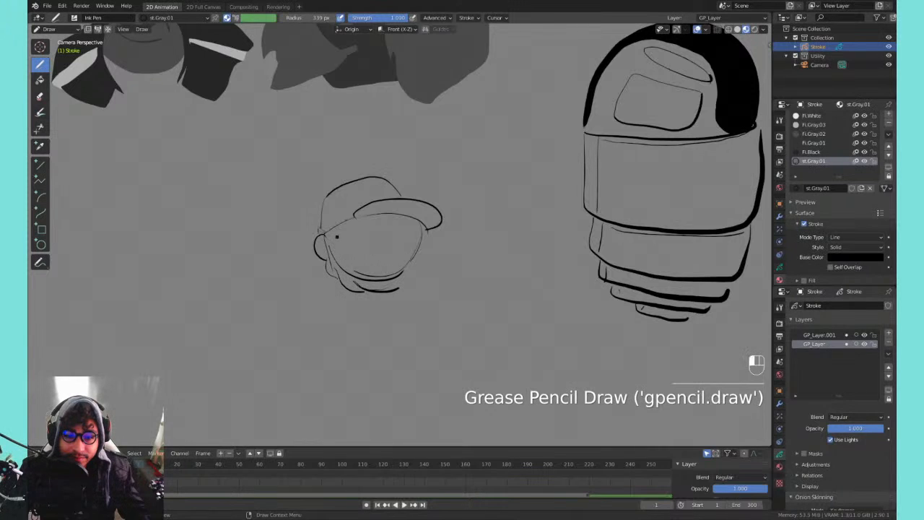
- Add closed eyes, a nose and a mouth to the capped face, and draw seam lines on the cap's crown
mouse_move(337, 236)
mouse_down()
mouse_move(377, 228)
mouse_move(365, 224)
mouse_move(415, 229)
mouse_move(374, 244)
mouse_move(387, 253)
mouse_move(357, 259)
mouse_move(398, 250)
mouse_move(359, 262)
mouse_move(394, 258)
mouse_up()
key(ctrl+z)
key(ctrl+z)
key(ctrl+z)
key(ctrl+z)
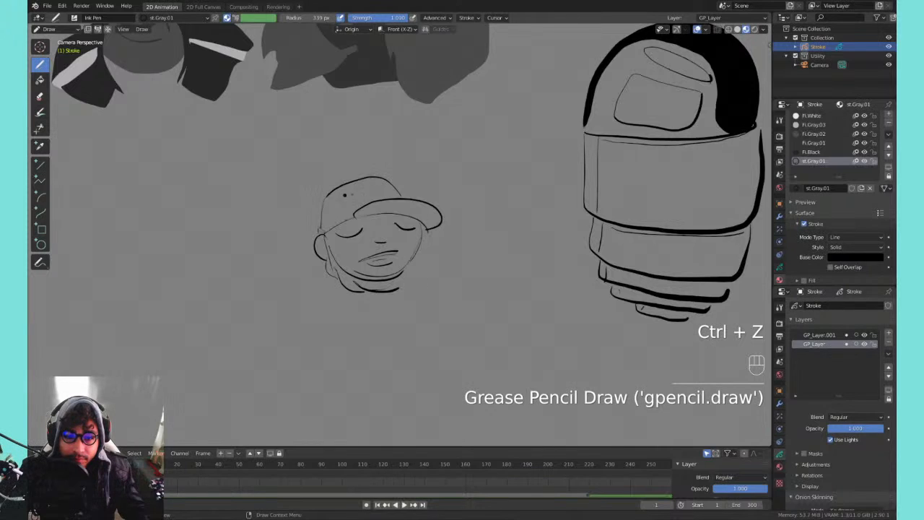
mouse_move(355, 206)
mouse_down()
mouse_move(384, 187)
mouse_move(365, 202)
mouse_move(363, 179)
mouse_move(325, 226)
mouse_up()
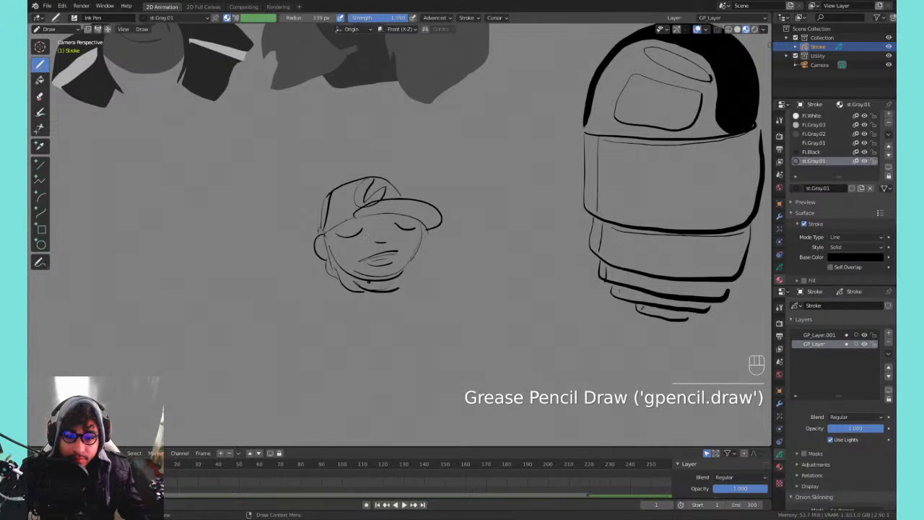
- Sketch the capped character's neck, torso and one short sleeve below the head, undoing unsuitable strokes
mouse_move(367, 285)
mouse_down()
mouse_move(397, 281)
mouse_move(327, 318)
mouse_move(403, 336)
mouse_up()
key(ctrl+z)
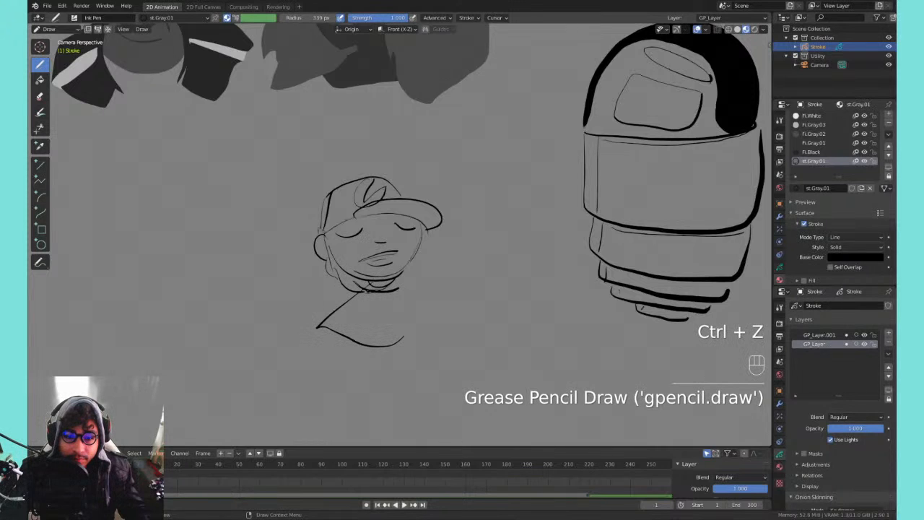
key(ctrl+z)
drag(367, 288, 423, 306)
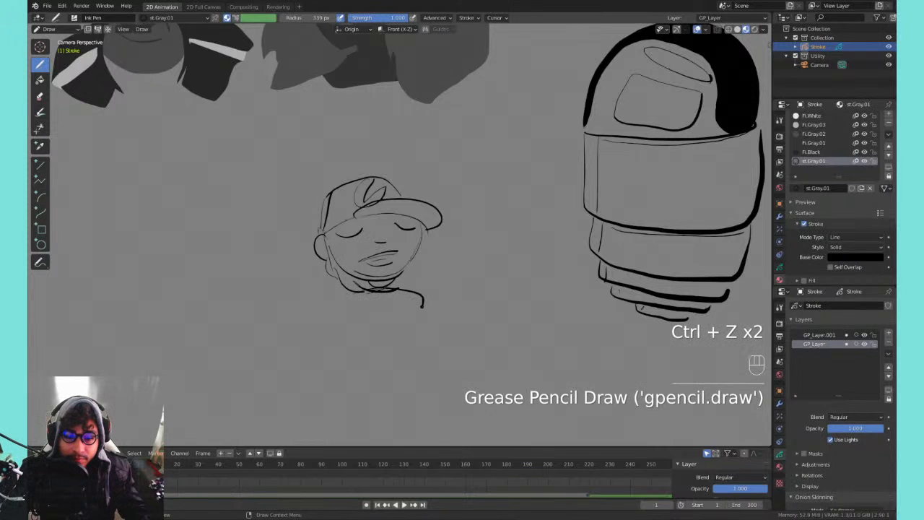
mouse_move(361, 297)
mouse_down()
mouse_move(352, 330)
mouse_move(383, 352)
mouse_up()
key(ctrl+z)
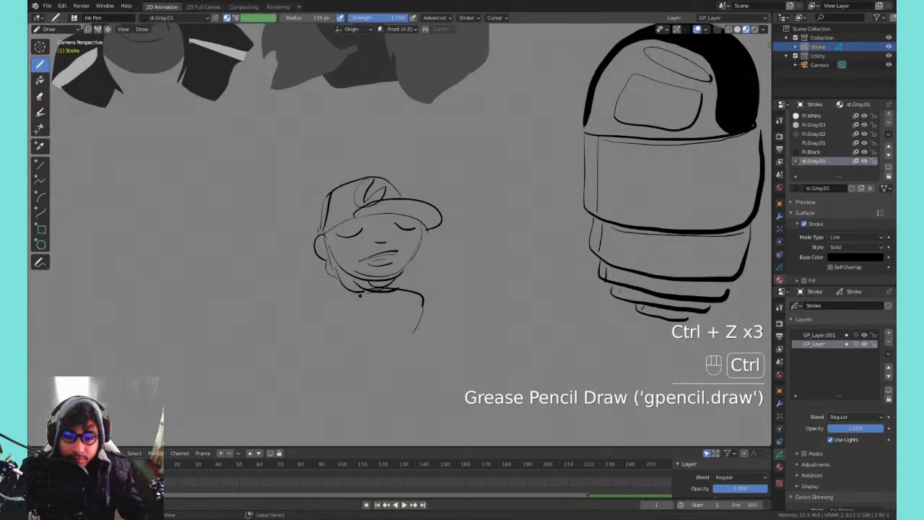
mouse_move(355, 294)
mouse_down()
mouse_move(375, 341)
mouse_move(409, 334)
mouse_move(370, 352)
mouse_up()
mouse_move(372, 350)
mouse_down()
mouse_move(378, 360)
mouse_move(404, 347)
mouse_up()
mouse_move(357, 293)
mouse_down()
mouse_move(334, 314)
mouse_move(360, 312)
mouse_up()
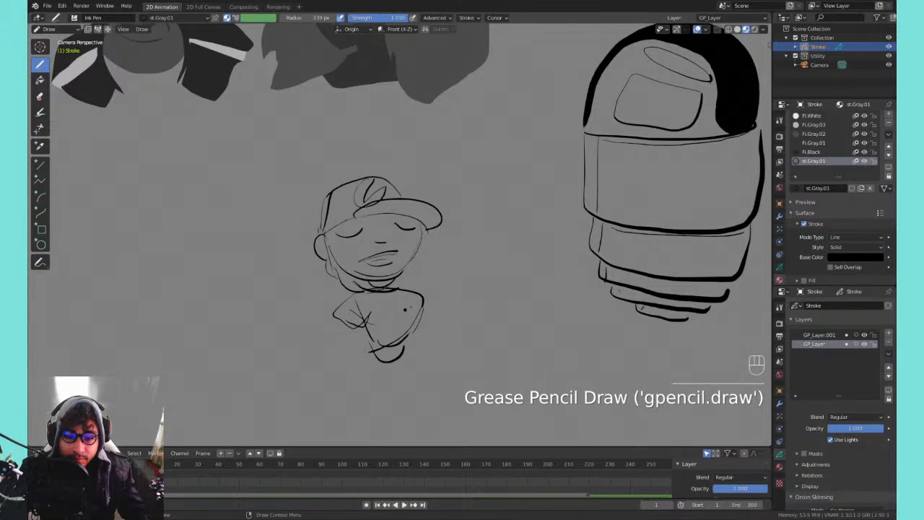
- Add the second short sleeve and the lower body lines to the capped character
mouse_move(425, 297)
mouse_down()
mouse_move(410, 326)
mouse_move(407, 319)
mouse_up()
key(ctrl+z)
drag(424, 296, 435, 315)
mouse_move(366, 329)
mouse_down()
mouse_move(388, 364)
mouse_move(419, 349)
mouse_up()
- Draw a larger three-quarter head beside the capped character, with forehead, nose, one eye, jaw and skull outline
shift+middle_drag(386, 206, 565, 210)
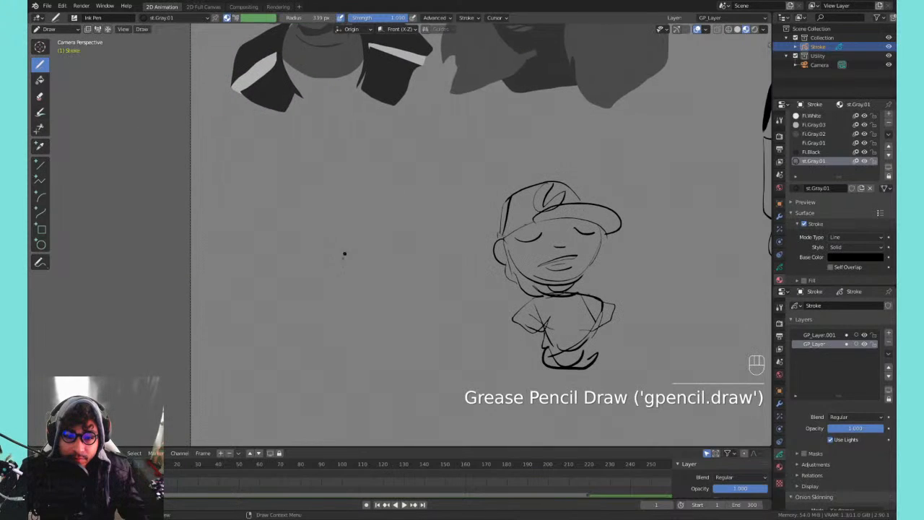
drag(337, 268, 408, 204)
drag(353, 280, 353, 309)
mouse_move(338, 272)
mouse_down()
mouse_move(347, 255)
mouse_move(410, 261)
mouse_up()
mouse_move(385, 255)
mouse_down()
mouse_move(396, 272)
mouse_move(351, 279)
mouse_up()
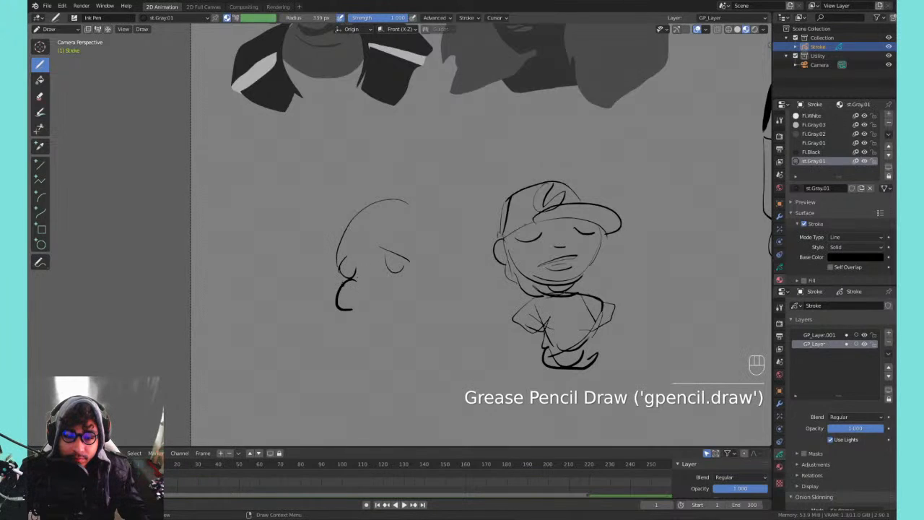
mouse_move(342, 317)
mouse_down()
mouse_move(352, 352)
mouse_move(437, 333)
mouse_up()
mouse_move(402, 196)
mouse_down()
mouse_move(465, 230)
mouse_move(451, 319)
mouse_up()
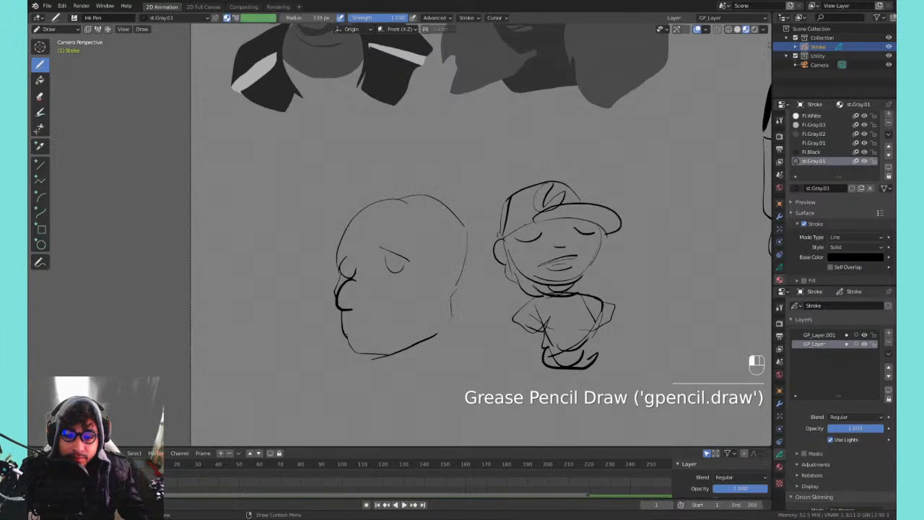
- Try to draw a boxy mouth shape beneath the large head's nose
drag(343, 322, 348, 338)
mouse_move(376, 303)
mouse_down()
mouse_move(376, 342)
mouse_move(349, 322)
mouse_move(376, 317)
mouse_up()
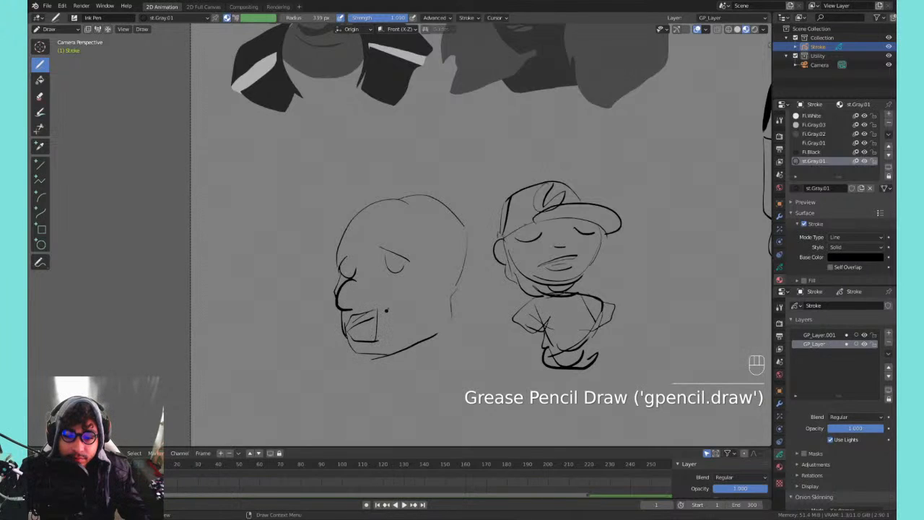
key(ctrl+z)
key(ctrl+z)
key(ctrl+z)
key(ctrl+z)
key(ctrl+z)
key(ctrl+z)
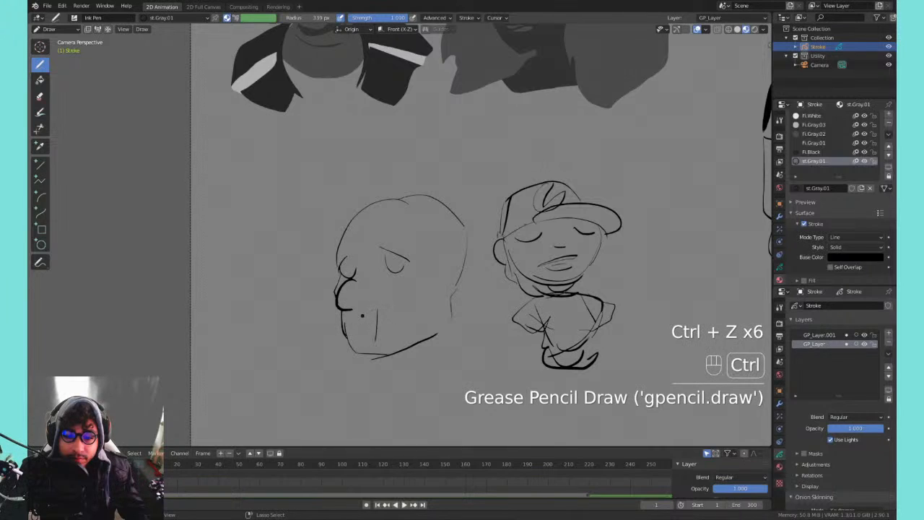
key(ctrl+z)
mouse_move(357, 313)
mouse_down()
mouse_move(374, 318)
mouse_move(369, 339)
mouse_move(350, 321)
mouse_move(366, 340)
mouse_up()
key(ctrl+z)
key(ctrl+z)
key(ctrl+z)
key(ctrl+z)
key(ctrl+z)
key(ctrl+z)
- Add pupils and eyebrows to the large head and draw full lips beneath the nose
mouse_move(390, 255)
mouse_down()
mouse_move(399, 262)
mouse_move(345, 269)
mouse_move(406, 228)
mouse_move(424, 231)
mouse_move(338, 238)
mouse_up()
mouse_move(360, 332)
mouse_down()
mouse_move(349, 322)
mouse_move(397, 327)
mouse_up()
key(ctrl+z)
mouse_move(343, 329)
mouse_down()
mouse_move(345, 337)
mouse_move(381, 332)
mouse_up()
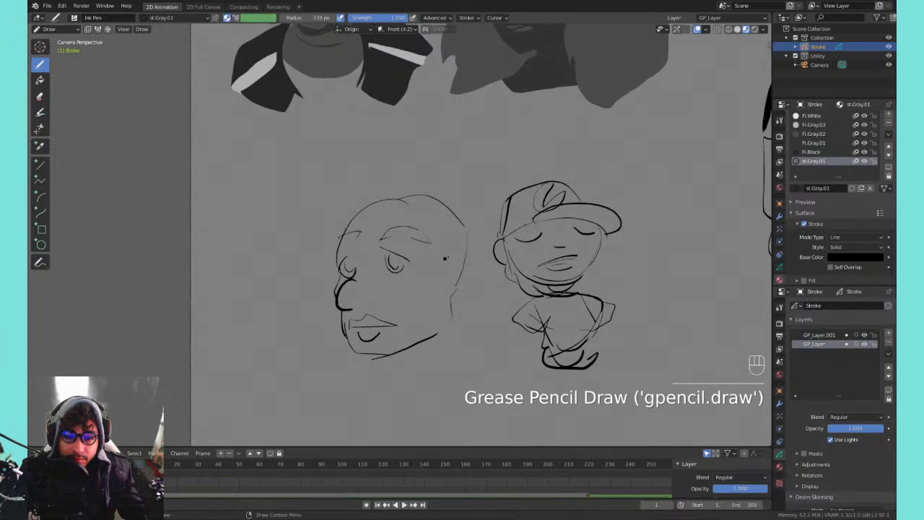
- Draw the large head's ear and nostril and add a short curved accent at the temple, undoing a stray mark
drag(445, 258, 453, 268)
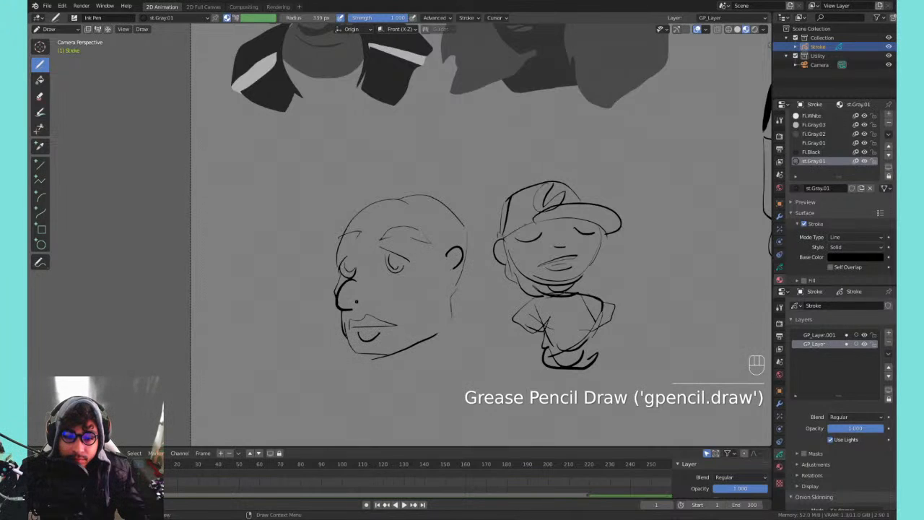
drag(351, 302, 362, 309)
click(390, 213)
key(ctrl+z)
drag(424, 228, 436, 230)
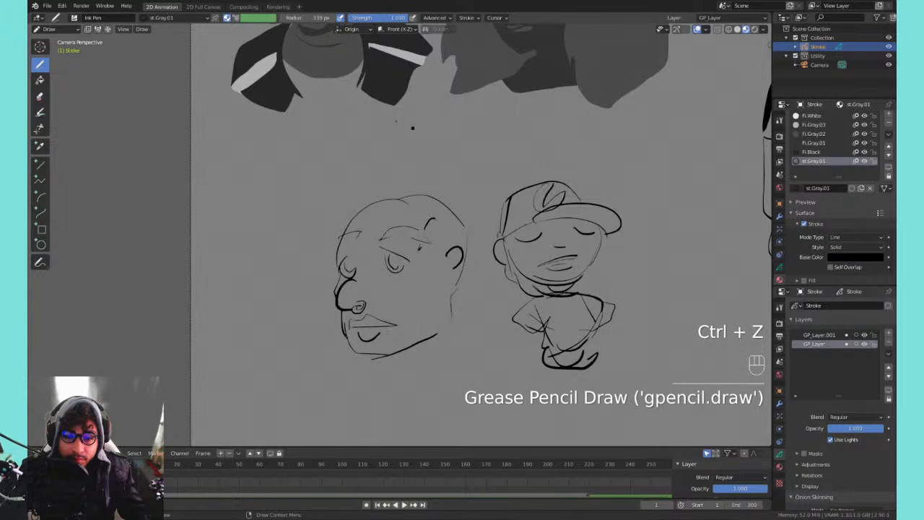
- Draw a tall cap on the large head with a front panel, a rounded crown and a thickened band line
mouse_move(360, 218)
mouse_down()
mouse_move(383, 215)
mouse_move(336, 165)
mouse_up()
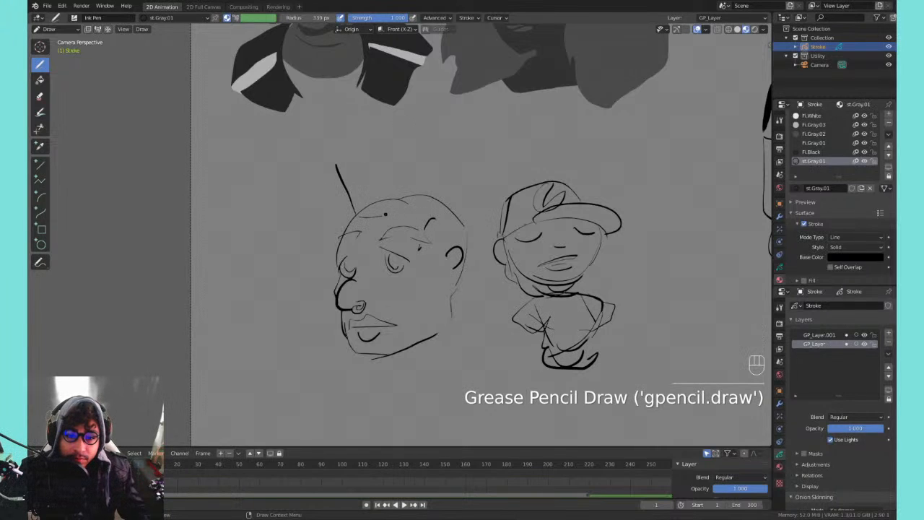
mouse_move(382, 212)
mouse_down()
mouse_move(368, 147)
mouse_move(444, 158)
mouse_up()
drag(483, 214, 466, 253)
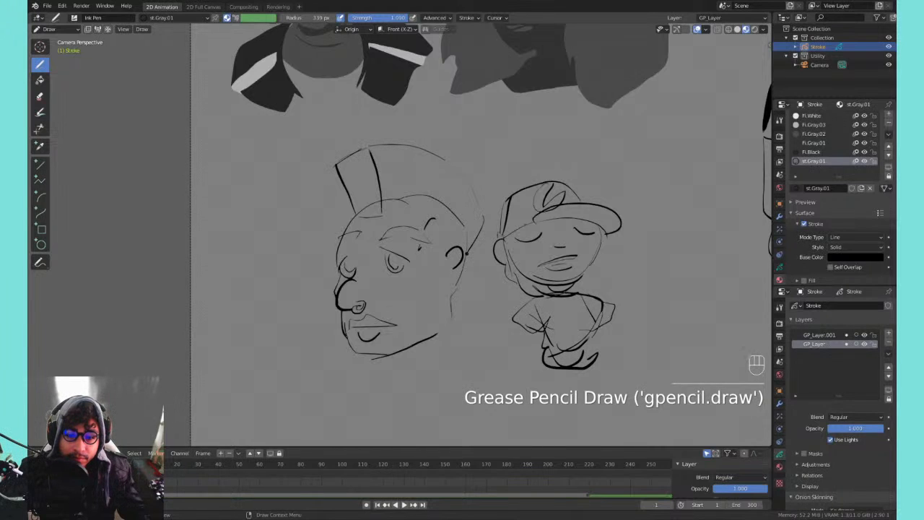
mouse_move(379, 209)
mouse_down()
mouse_move(438, 207)
mouse_move(464, 234)
mouse_up()
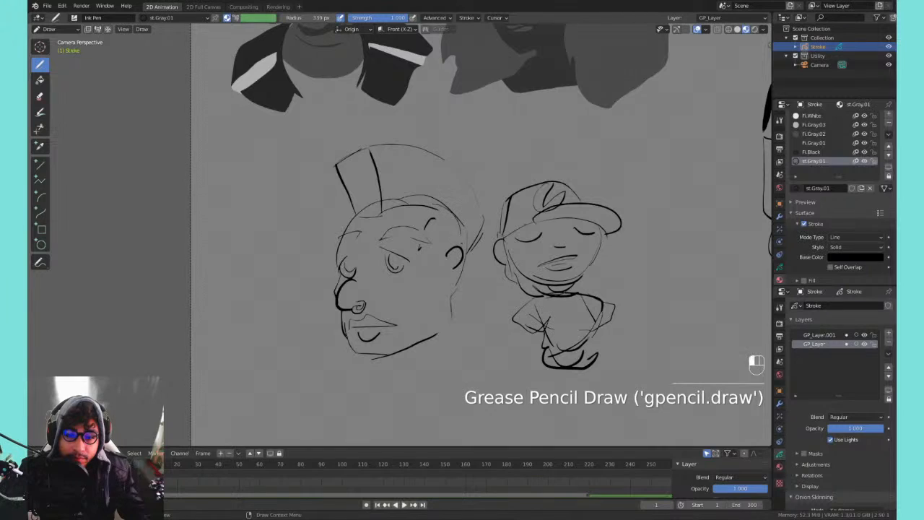
drag(355, 215, 331, 158)
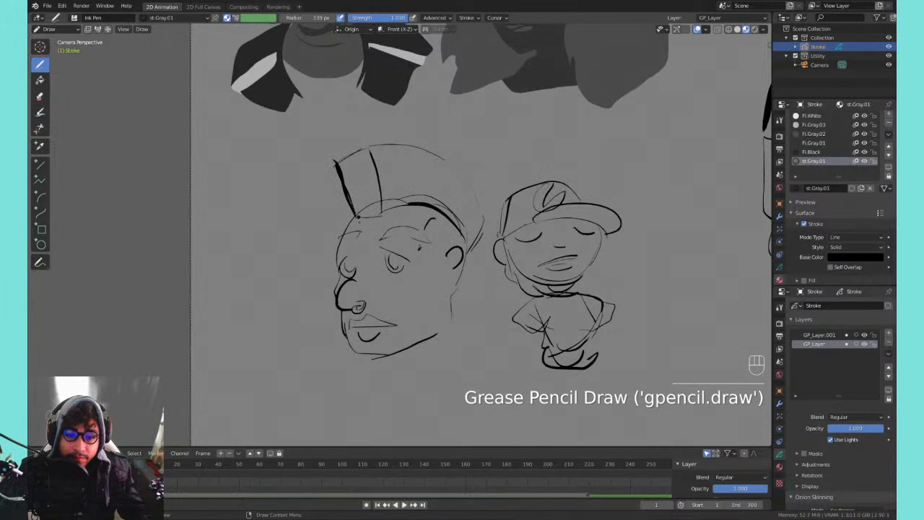
- Draw the large character's neck and a folded collar around it
mouse_move(457, 292)
mouse_down()
mouse_move(452, 332)
mouse_move(432, 360)
mouse_move(403, 372)
mouse_move(435, 363)
mouse_move(390, 375)
mouse_move(454, 337)
mouse_move(367, 393)
mouse_move(374, 385)
mouse_up()
mouse_move(468, 340)
mouse_down()
mouse_move(487, 378)
mouse_move(445, 403)
mouse_up()
mouse_move(380, 368)
mouse_down()
mouse_move(445, 409)
mouse_move(459, 395)
mouse_up()
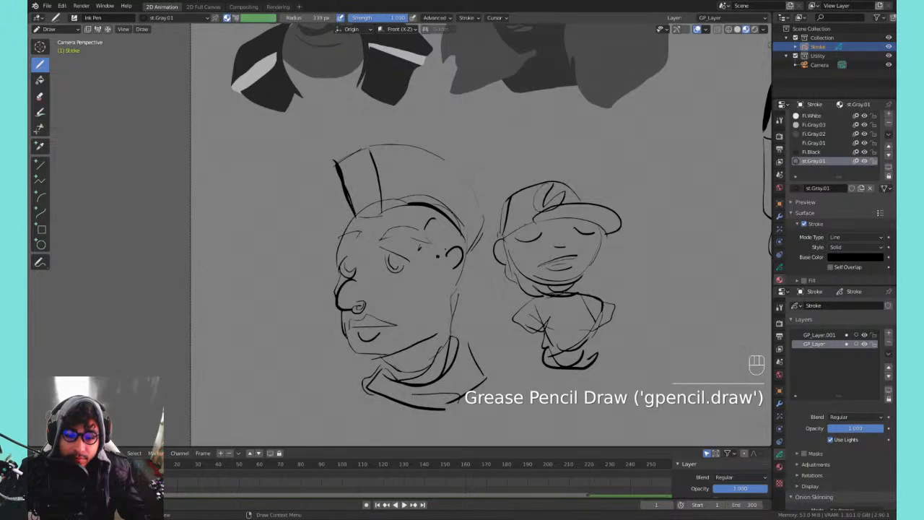
- Draw the large character's shoulders on both sides and close the bust with a curved bottom line
shift+middle_drag(433, 199, 455, 128)
drag(399, 302, 331, 332)
key(ctrl+z)
drag(387, 309, 337, 340)
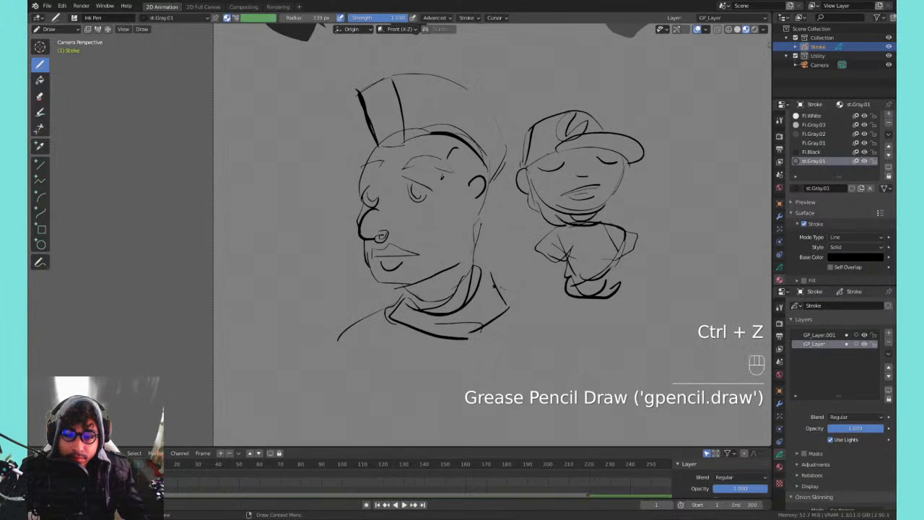
drag(497, 285, 538, 329)
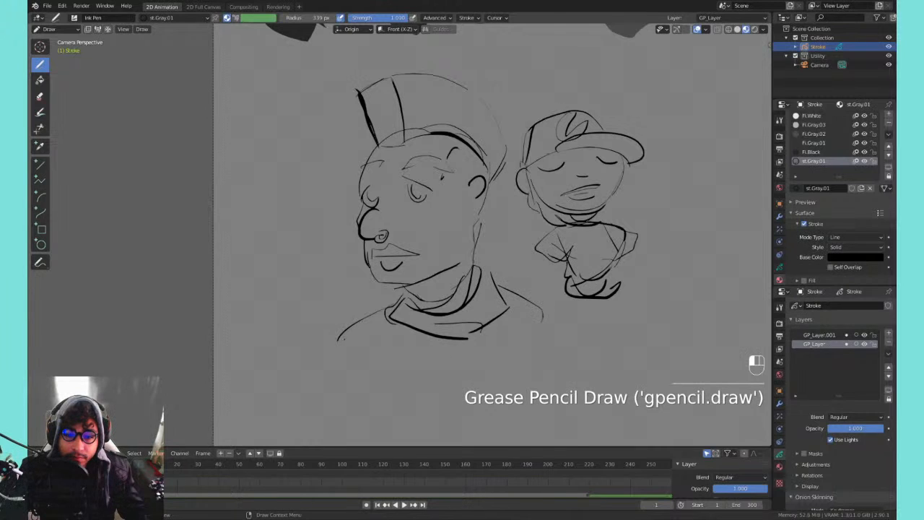
drag(342, 339, 344, 365)
drag(346, 364, 472, 389)
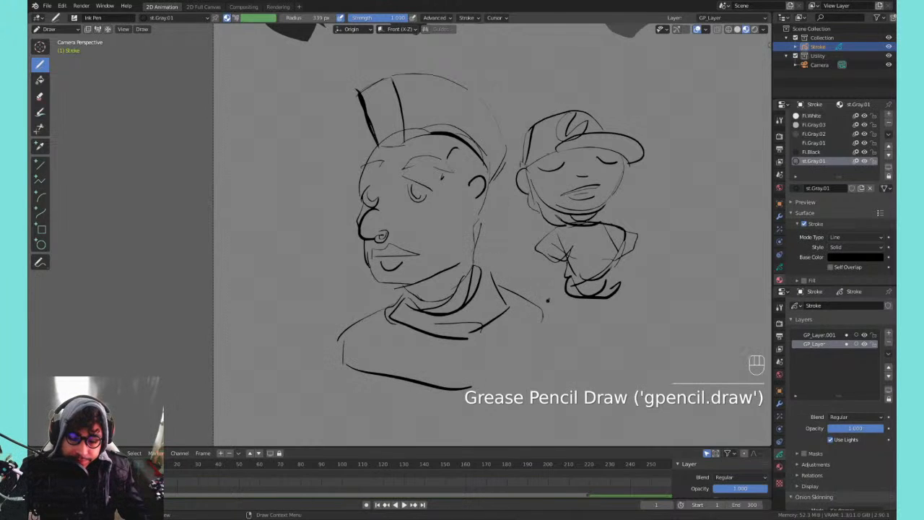
drag(547, 323, 471, 386)
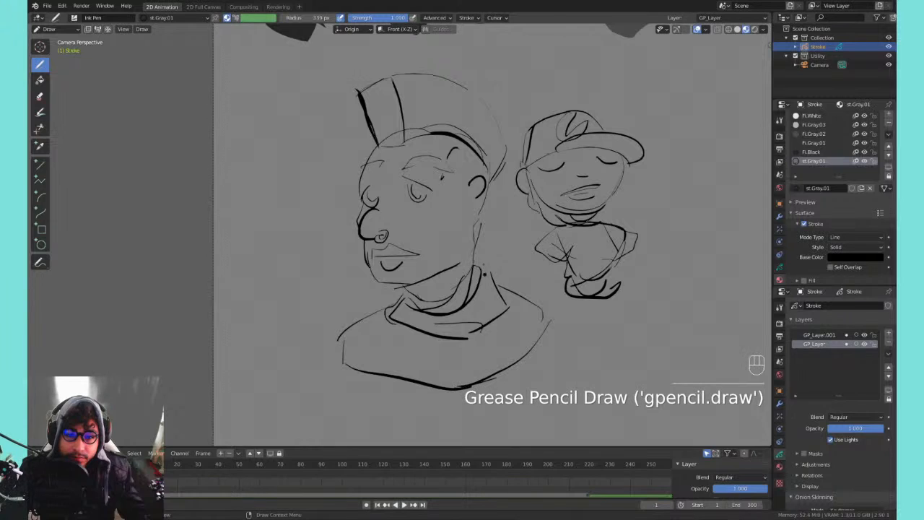
- Refine the upper eyelid line of the large head's nearer eye
shift+middle_drag(496, 217, 465, 270)
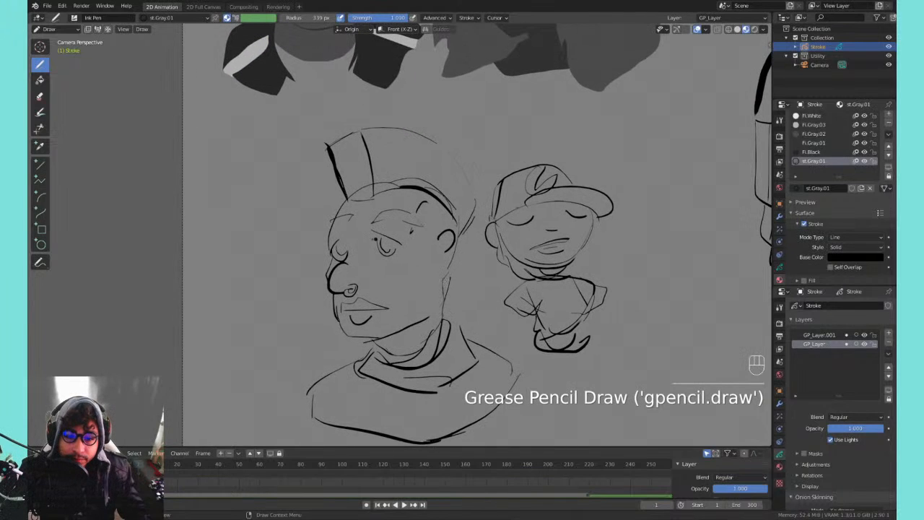
drag(368, 235, 393, 232)
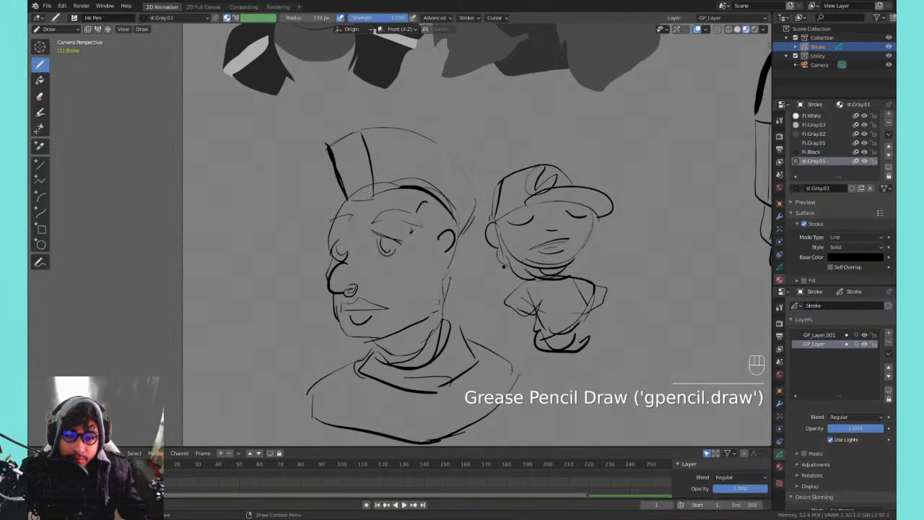
shift+middle_drag(528, 256, 451, 244)
key(ctrl+equal)
key(ctrl+minus)
key(ctrl+minus)
key(ctrl+minus)
key(ctrl+minus)
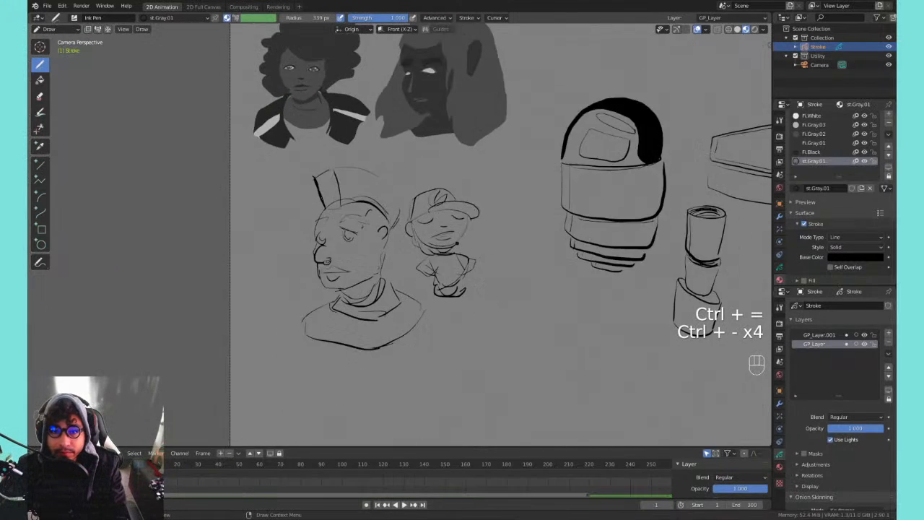
- Scale down the large bust and the small capped figure together and place them directly below the curly-haired portrait
key(ctrl+minus)
key(ctrl+minus)
key(ctrl+equal)
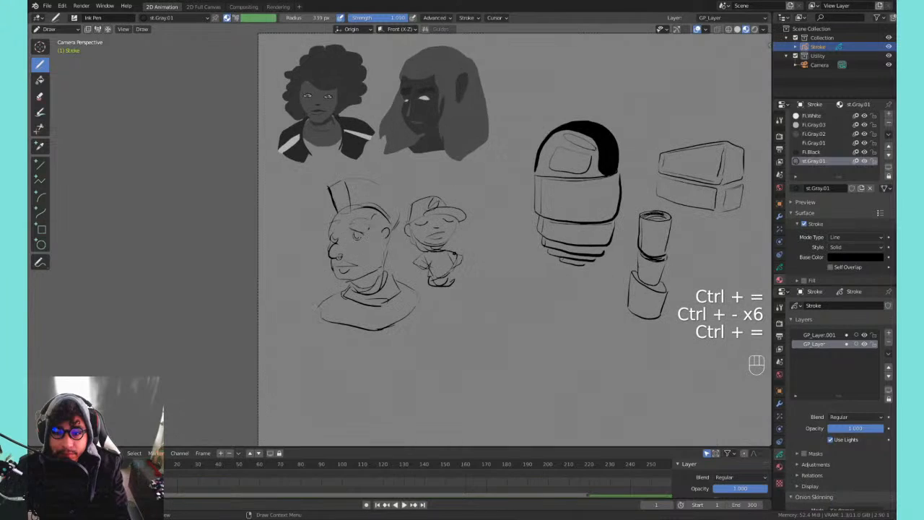
shift+middle_drag(478, 232, 413, 257)
key(Tab)
mouse_move(250, 375)
mouse_down()
mouse_move(384, 200)
mouse_move(405, 191)
mouse_up()
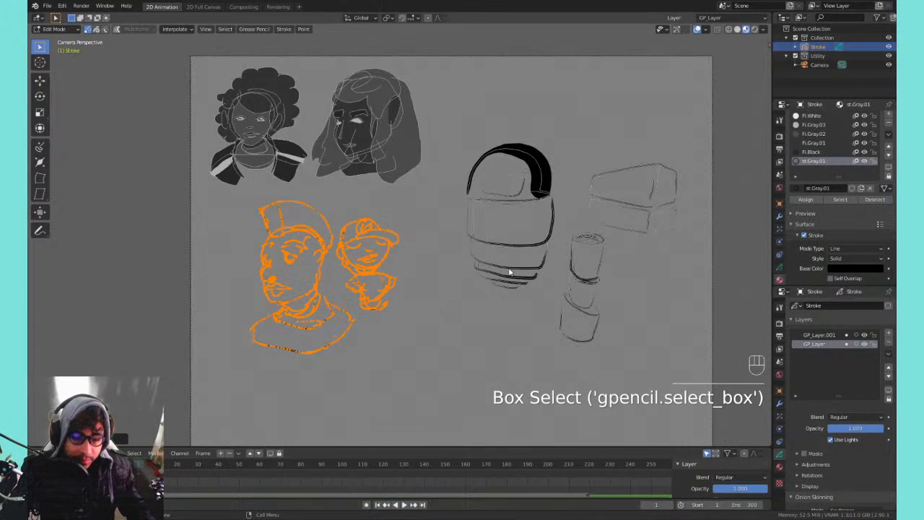
key(s)
key(g)
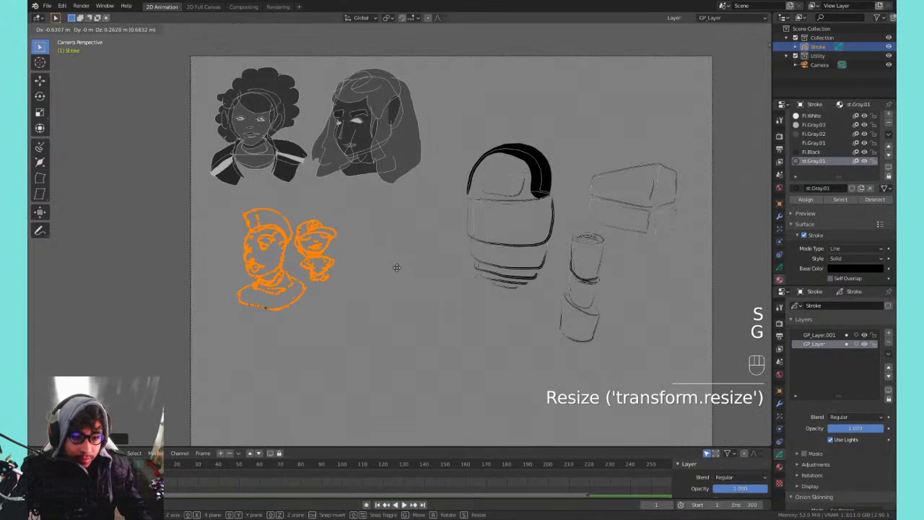
click(375, 254)
key(Tab)
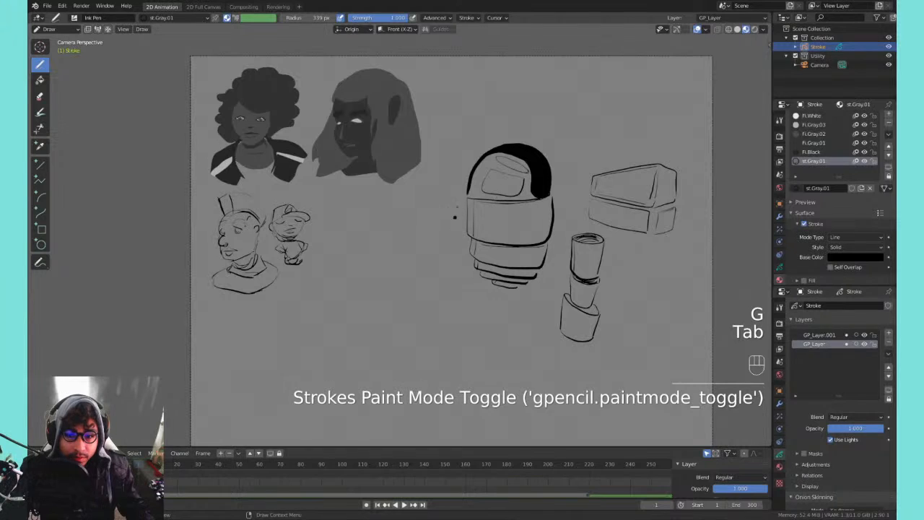
- Scale down the banded dome, box and stacked cylinders together and move them beside the long-haired portrait
key(Tab)
mouse_move(467, 147)
mouse_down()
mouse_move(675, 394)
mouse_move(675, 370)
mouse_up()
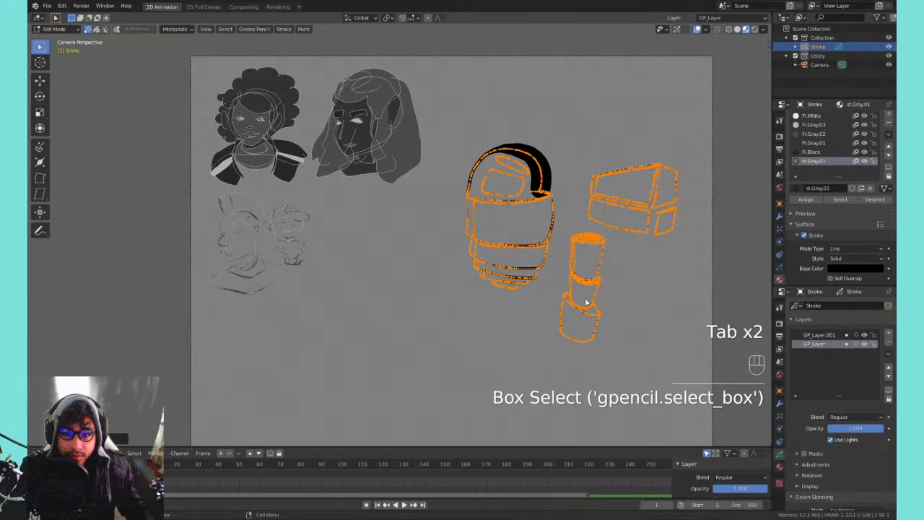
key(s)
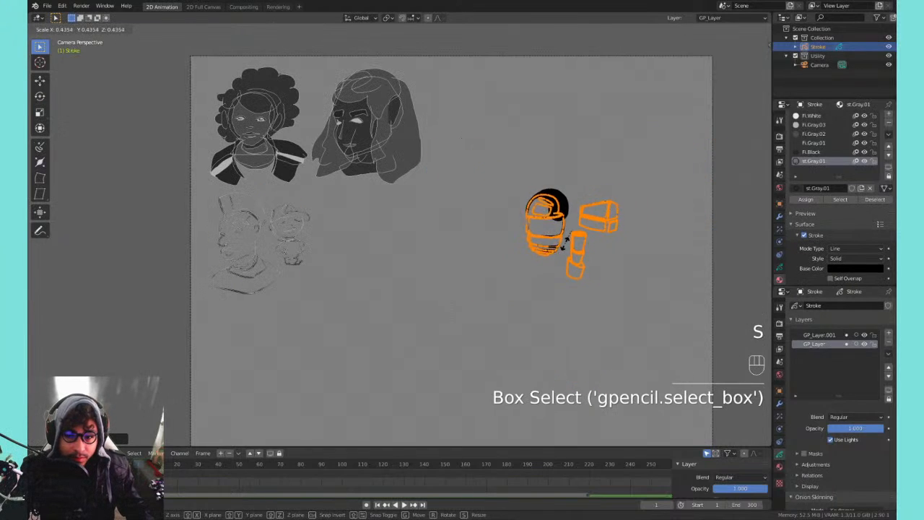
click(559, 247)
key(g)
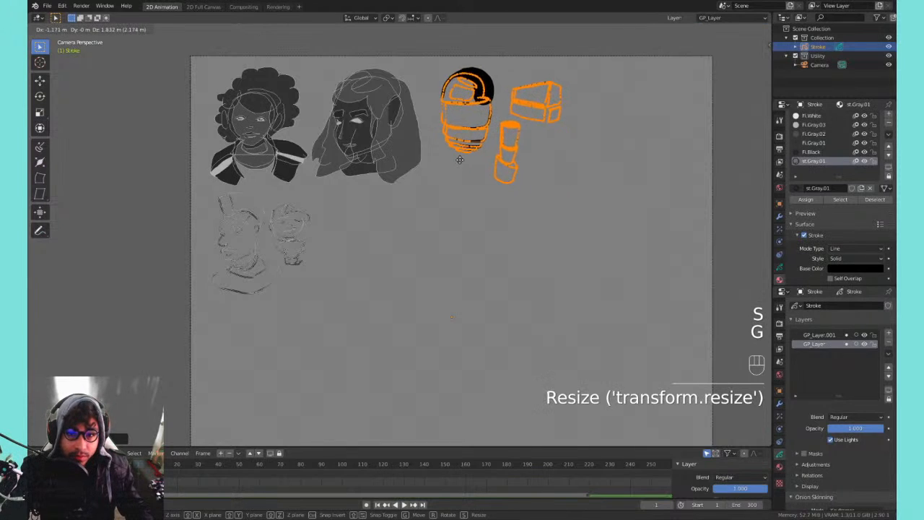
click(459, 163)
key(Tab)
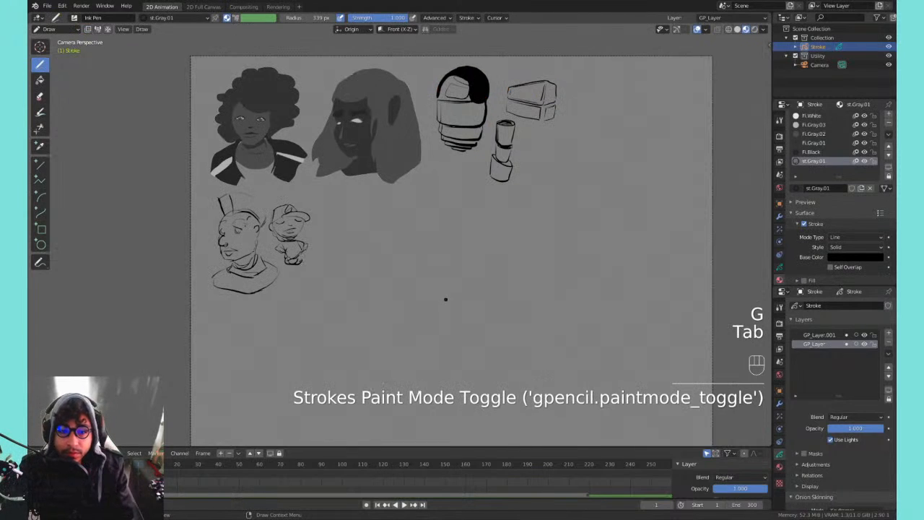
- Draw a rounded head outline in the empty canvas area below the portraits, closing the upper arc with a curved chin line
key(ctrl+equal)
shift+middle_drag(447, 294, 411, 254)
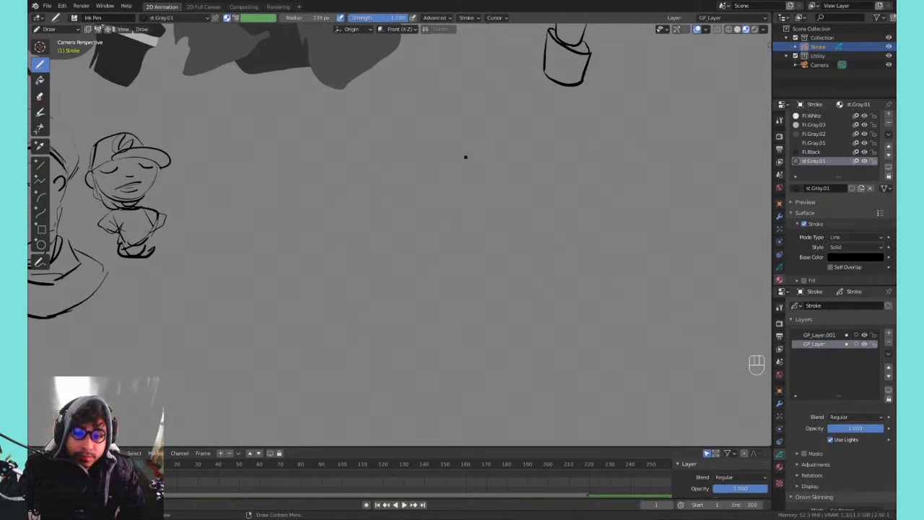
mouse_move(483, 157)
mouse_down()
mouse_move(437, 223)
mouse_move(473, 148)
mouse_up()
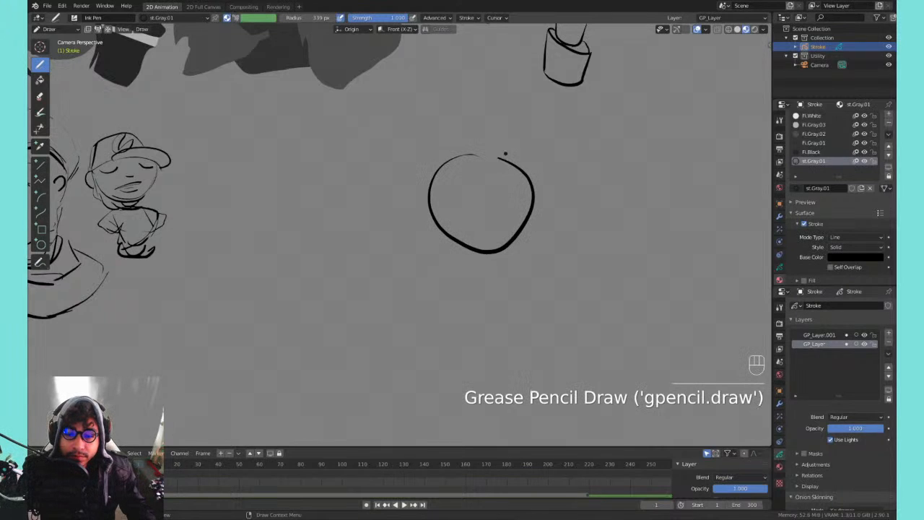
key(ctrl+z)
mouse_move(402, 214)
mouse_down()
mouse_move(402, 192)
mouse_move(516, 249)
mouse_move(507, 278)
mouse_up()
key(ctrl+z)
mouse_move(414, 249)
mouse_down()
mouse_move(504, 203)
mouse_move(509, 272)
mouse_up()
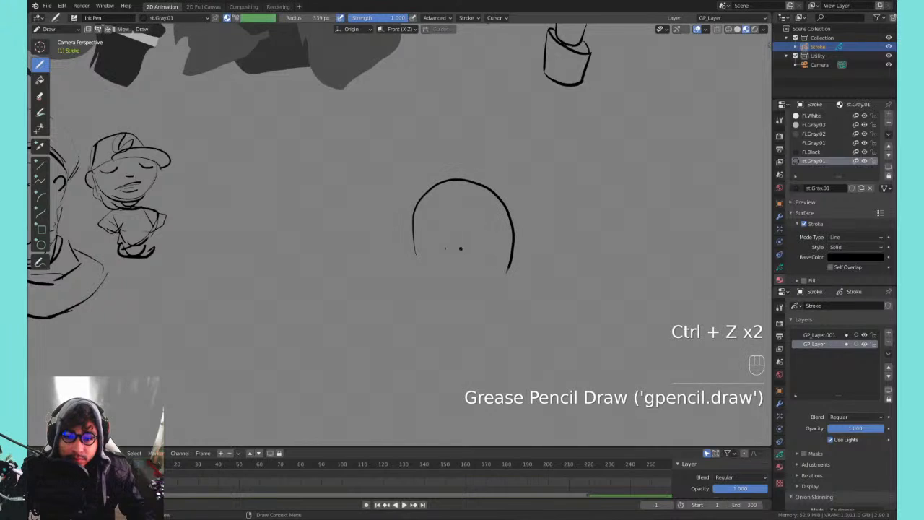
drag(425, 277, 491, 290)
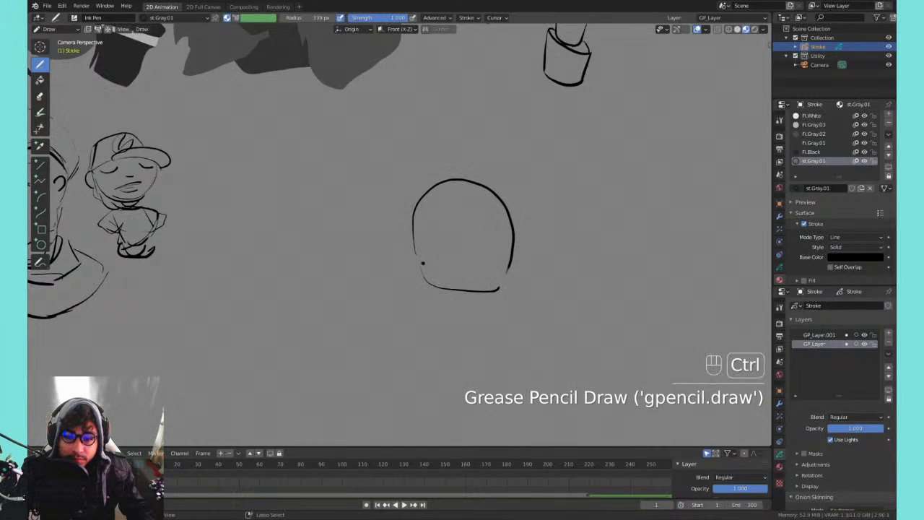
key(ctrl+z)
mouse_move(417, 256)
mouse_down()
mouse_move(484, 290)
mouse_move(507, 281)
mouse_up()
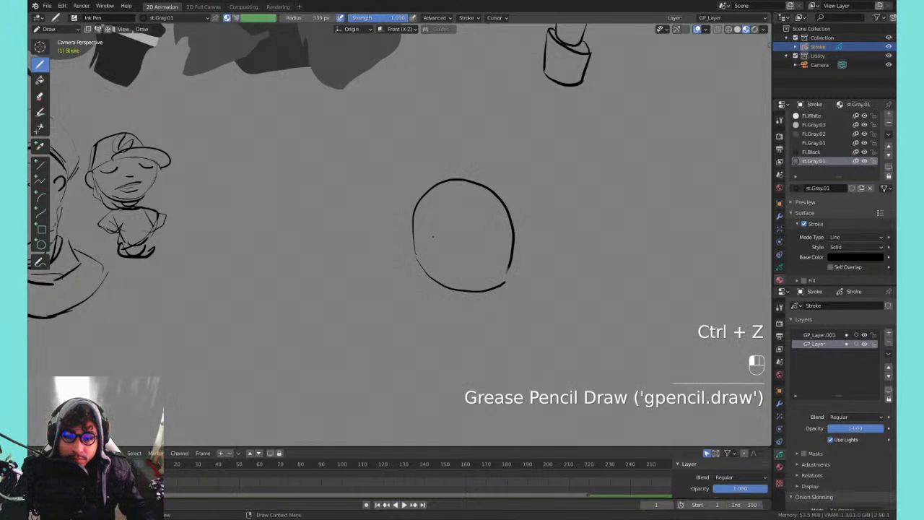
- Draw the new head's face turned to one side, with two narrow angular eyes, a small nose and a short mouth line
mouse_move(435, 234)
mouse_down()
mouse_move(473, 220)
mouse_move(447, 253)
mouse_up()
key(ctrl+z)
key(ctrl+z)
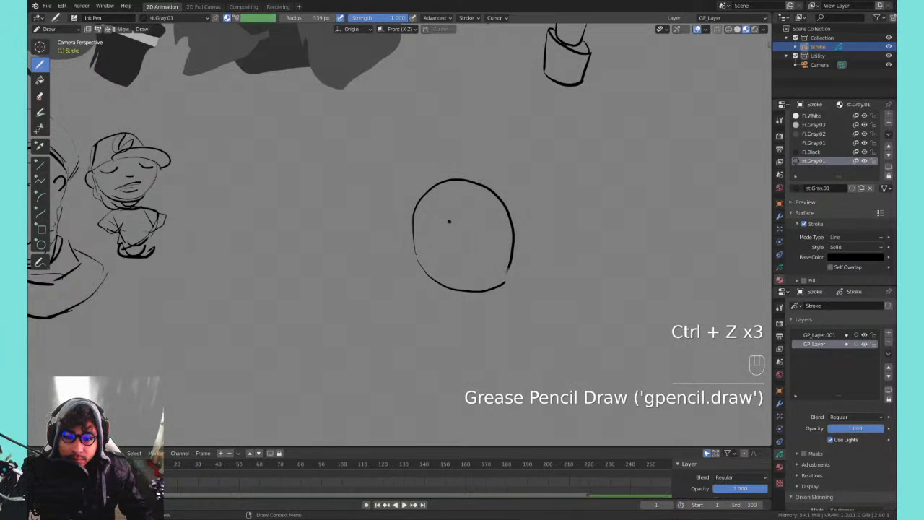
key(ctrl+z)
mouse_move(449, 226)
mouse_down()
mouse_move(450, 235)
mouse_move(504, 226)
mouse_up()
key(ctrl+z)
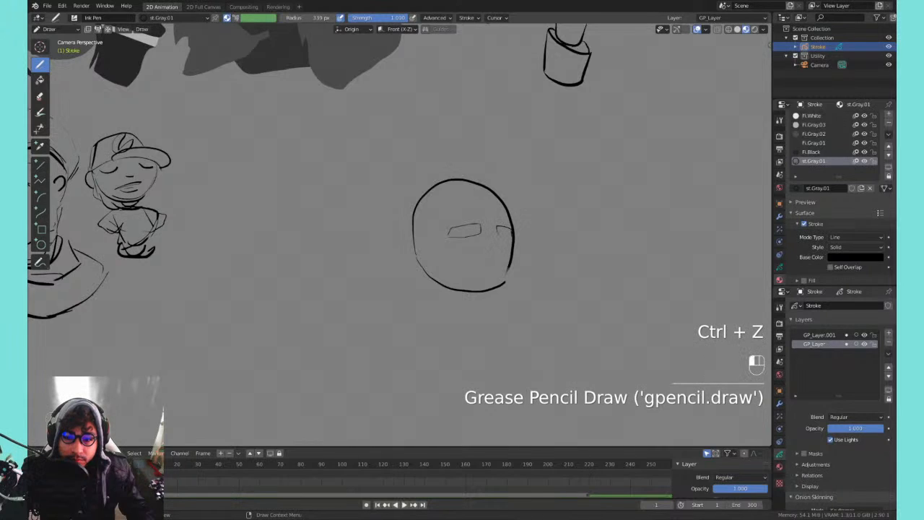
drag(493, 261, 498, 270)
click(490, 268)
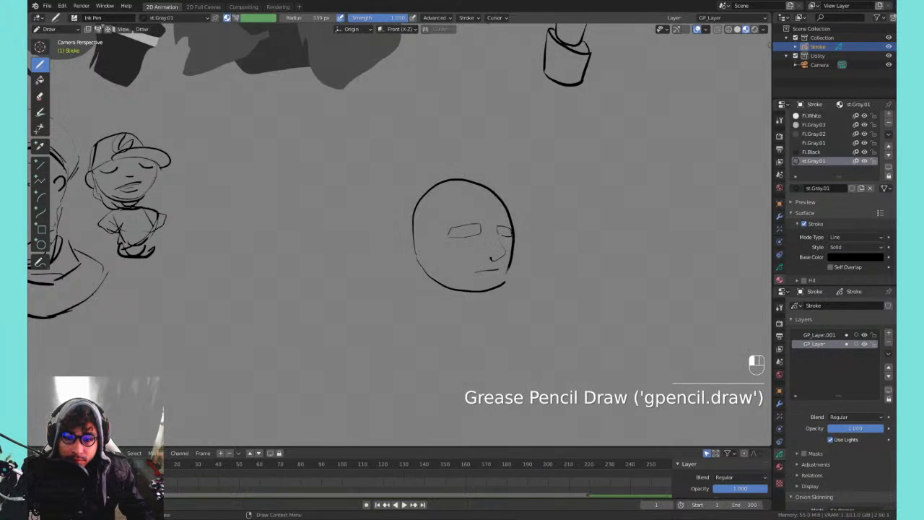
- Draw the new head's ear and short neck, and surround the neck with a wide folded collar
mouse_move(426, 228)
mouse_down()
mouse_move(413, 254)
mouse_move(433, 295)
mouse_move(476, 300)
mouse_up()
key(ctrl+z)
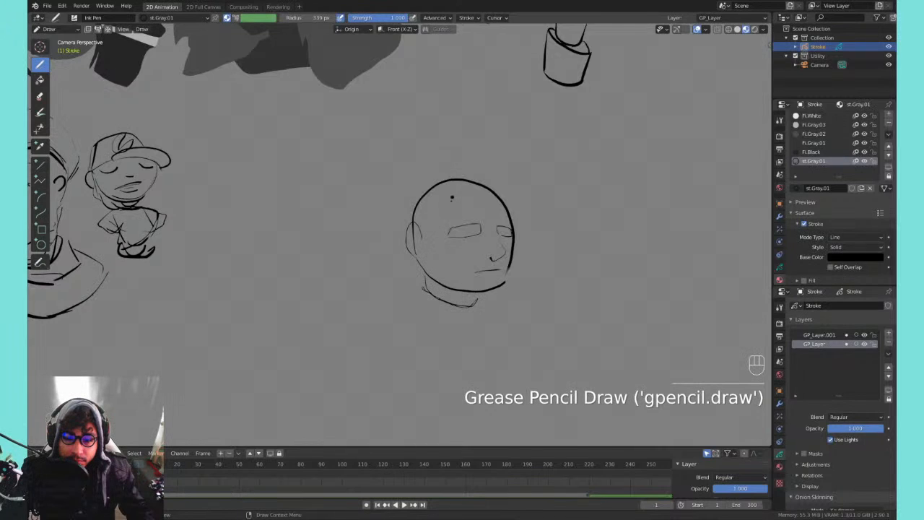
mouse_move(444, 324)
mouse_down()
mouse_move(474, 311)
mouse_move(461, 333)
mouse_up()
click(445, 309)
mouse_move(482, 302)
mouse_down()
mouse_move(514, 314)
mouse_move(488, 322)
mouse_up()
drag(475, 315, 482, 322)
mouse_move(425, 315)
mouse_down()
mouse_move(422, 332)
mouse_move(433, 334)
mouse_up()
mouse_move(464, 338)
mouse_down()
mouse_move(492, 332)
mouse_move(412, 332)
mouse_move(398, 322)
mouse_up()
- Draw a thin curved hairline inside the crown of the new head, rising from above the ear toward the forehead
drag(420, 203, 479, 188)
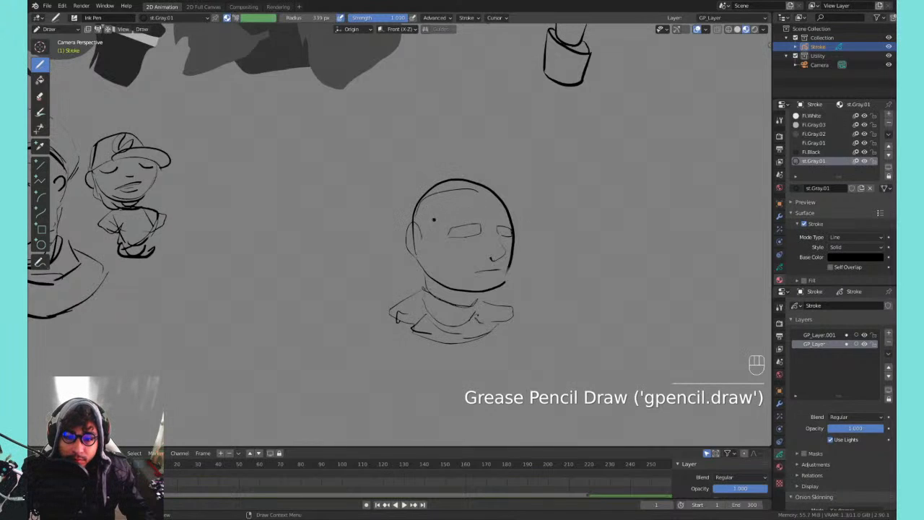
key(ctrl+z)
mouse_move(418, 215)
mouse_down()
mouse_move(442, 186)
mouse_move(480, 186)
mouse_up()
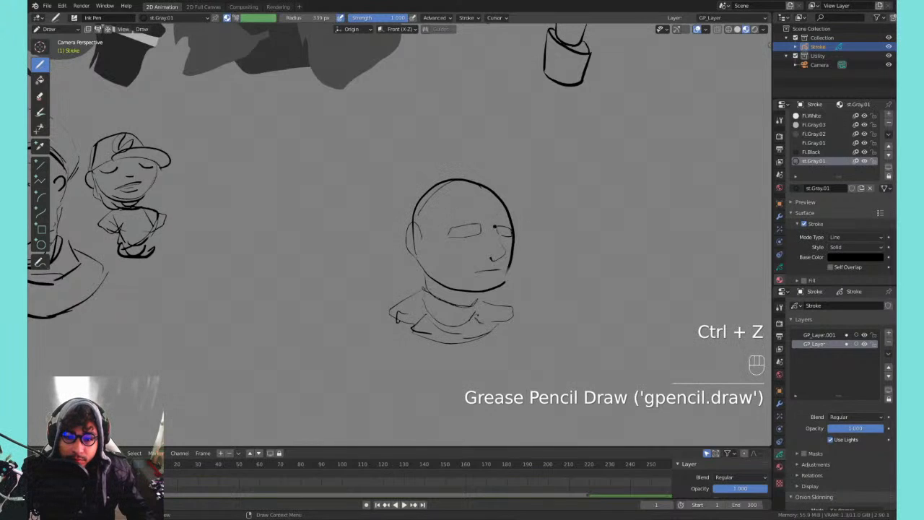
- Sketch a straight fringe with short vertical hair strands across the forehead of the round head
drag(498, 225, 431, 220)
key(ctrl+z)
drag(439, 215, 506, 215)
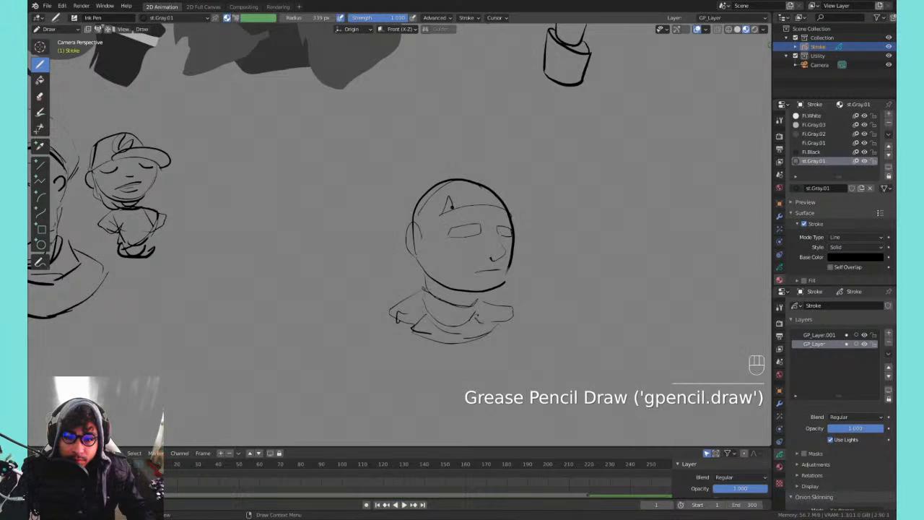
key(ctrl+z)
drag(438, 189, 448, 210)
key(ctrl+z)
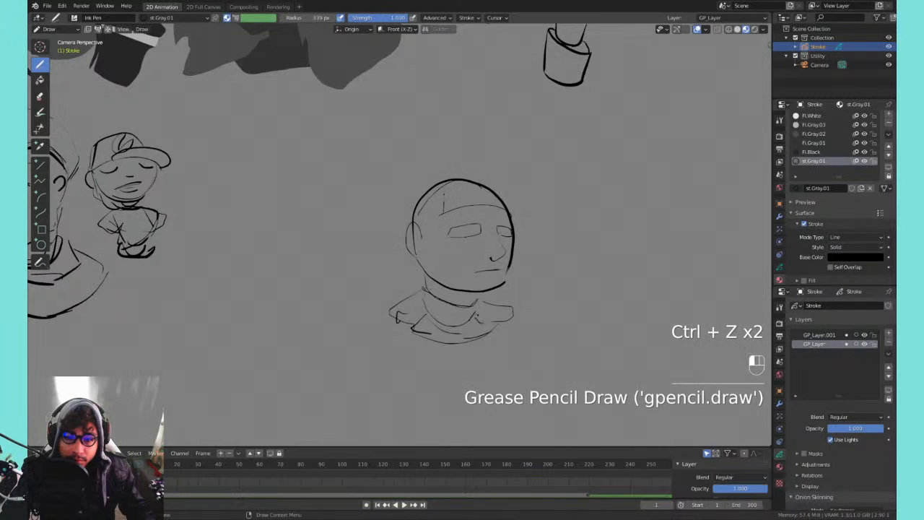
key(ctrl+z)
mouse_move(440, 215)
mouse_down()
mouse_move(472, 188)
mouse_move(506, 201)
mouse_up()
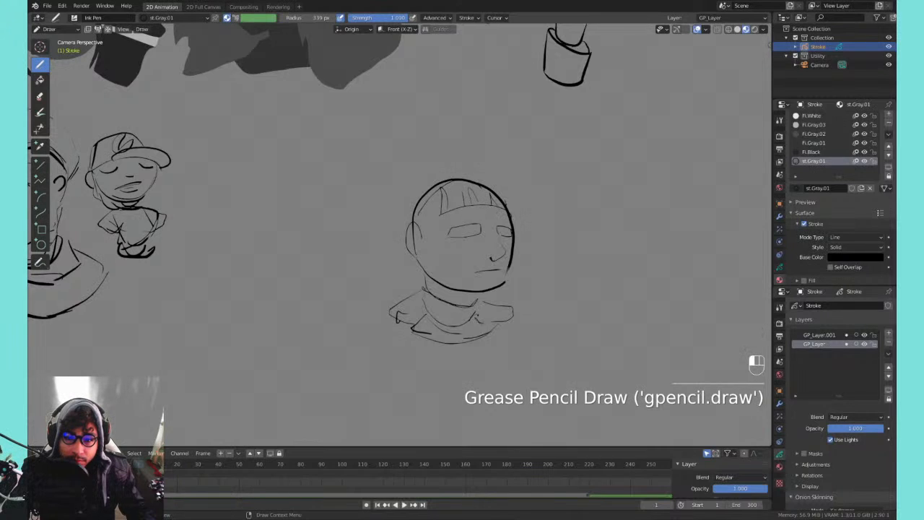
- Draw long hair strands hanging from the fringe down the side of the face to the jaw
mouse_move(441, 215)
mouse_down()
mouse_move(483, 207)
mouse_move(446, 267)
mouse_up()
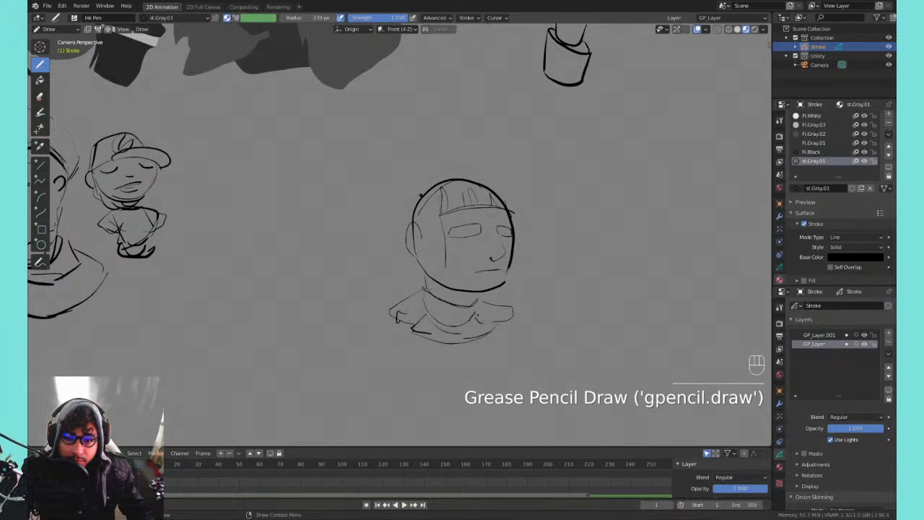
drag(431, 229, 441, 276)
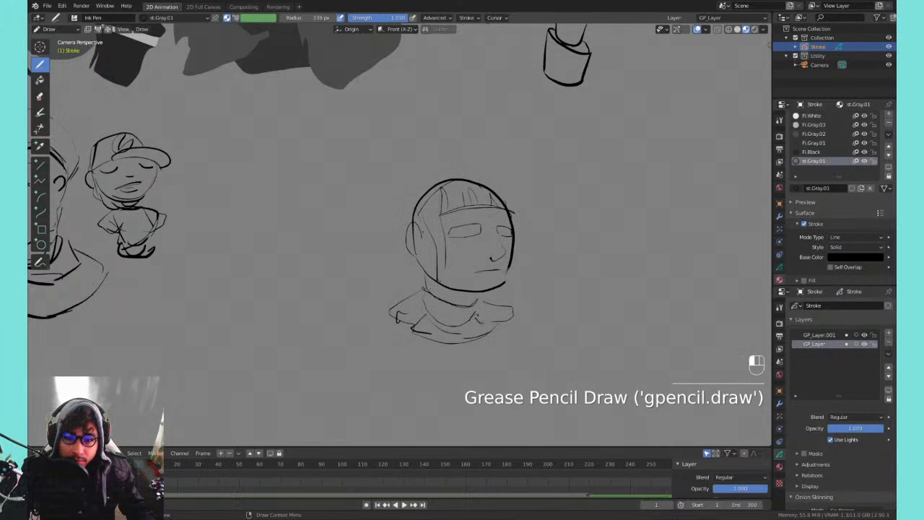
drag(423, 234, 428, 276)
- Sketch a light hair outline above the skull and extend it down behind the head past the collar
mouse_move(412, 194)
mouse_down()
mouse_move(462, 163)
mouse_move(530, 187)
mouse_up()
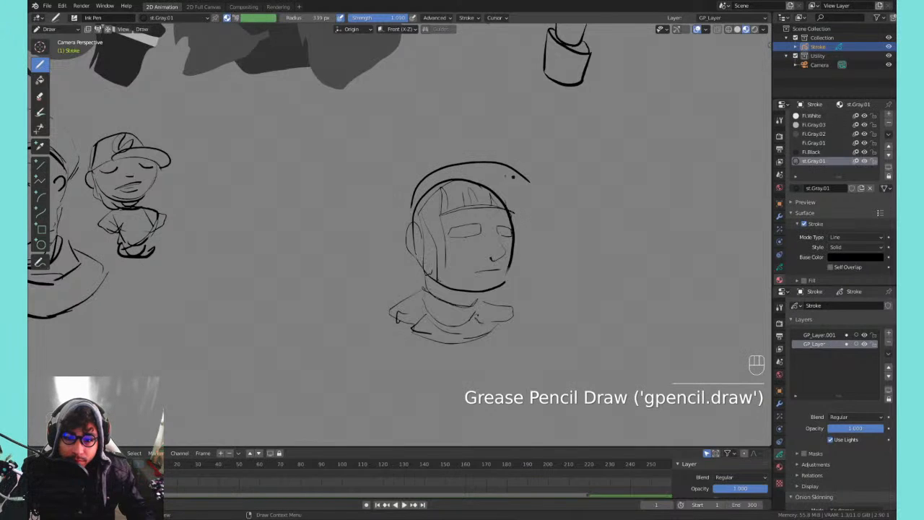
key(ctrl+z)
drag(415, 202, 498, 174)
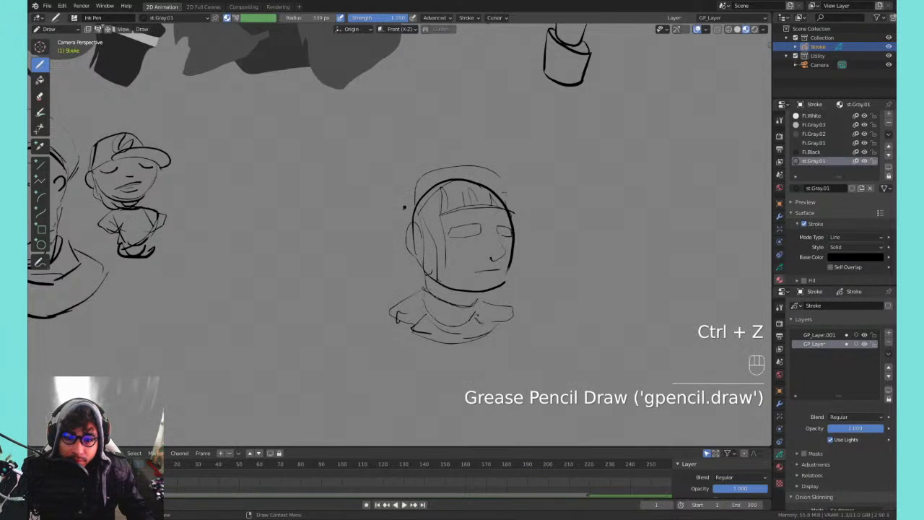
drag(405, 216, 357, 347)
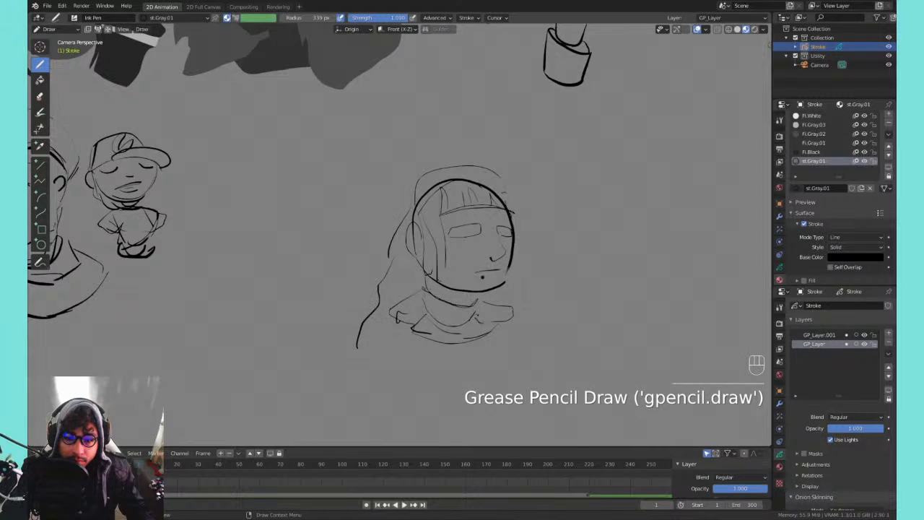
- Draw the hair falling along the far side of the face and the locks hanging over the neck and collar
drag(511, 207, 524, 240)
drag(517, 289, 525, 327)
drag(441, 269, 443, 322)
mouse_move(425, 260)
mouse_down()
mouse_move(428, 339)
mouse_move(404, 274)
mouse_up()
- Add closed eyelid lines to the eyes and an eyebrow above the near eye
click(466, 269)
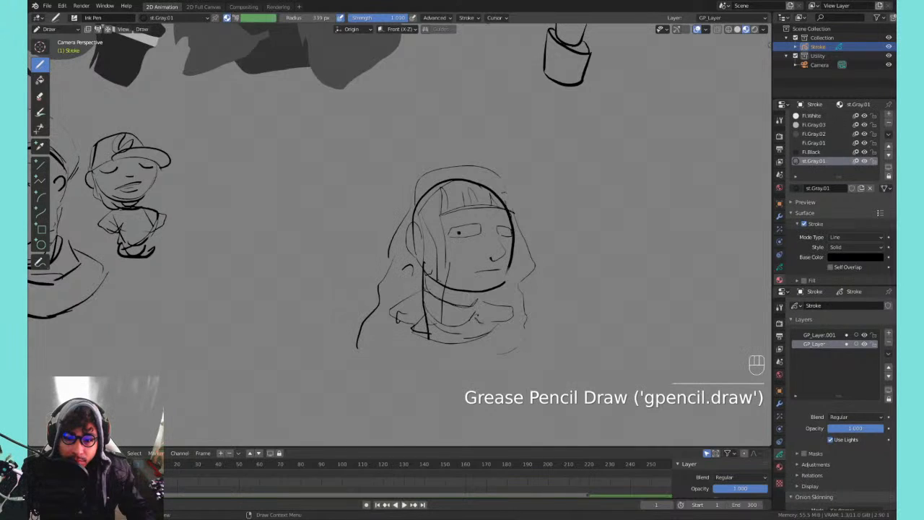
drag(452, 234, 508, 238)
click(495, 257)
drag(454, 217, 473, 213)
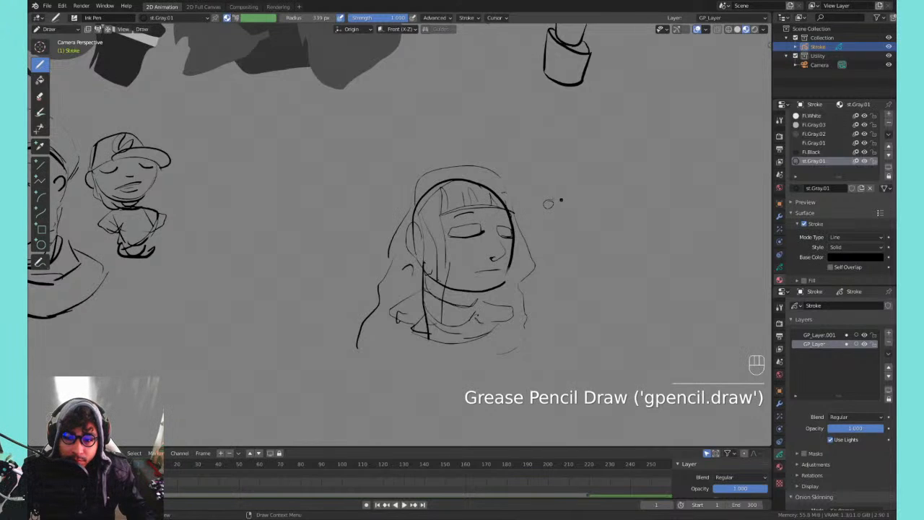
- Sketch two small circles with flared strokes on both sides in the empty space beside the head
drag(547, 203, 577, 171)
key(ctrl+z)
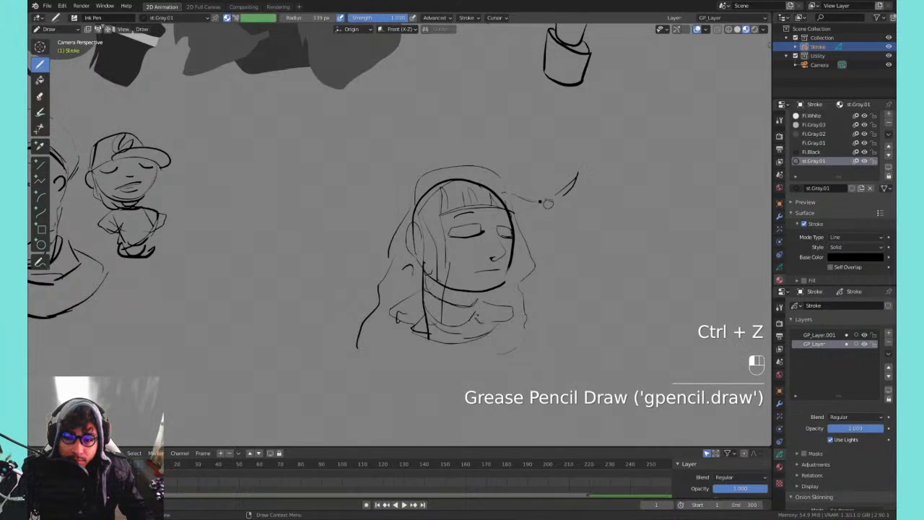
drag(574, 258, 600, 230)
drag(541, 235, 590, 268)
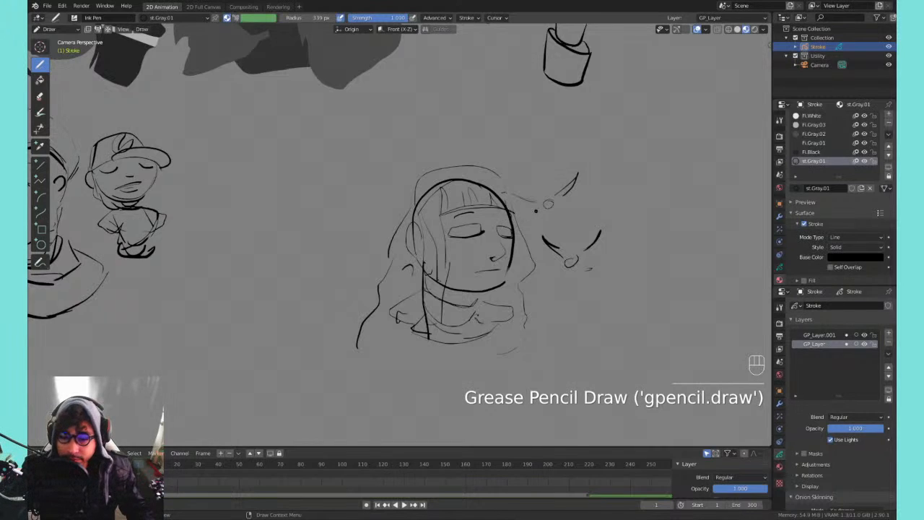
key(Tab)
drag(618, 179, 336, 372)
key(Tab)
drag(646, 143, 429, 289)
key(ctrl+z)
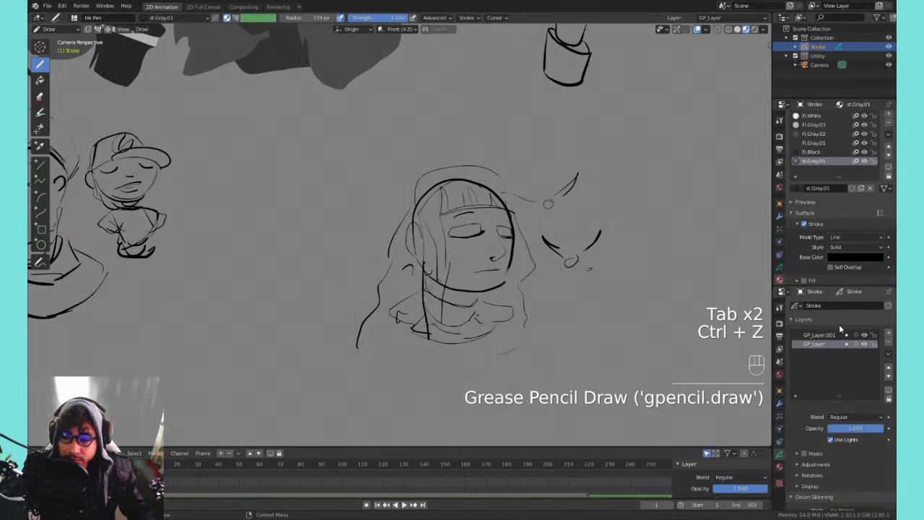
- Hide the layers GP_Layer and GP_Layer.001 and add a new Grease Pencil layer
click(858, 336)
click(864, 344)
click(864, 335)
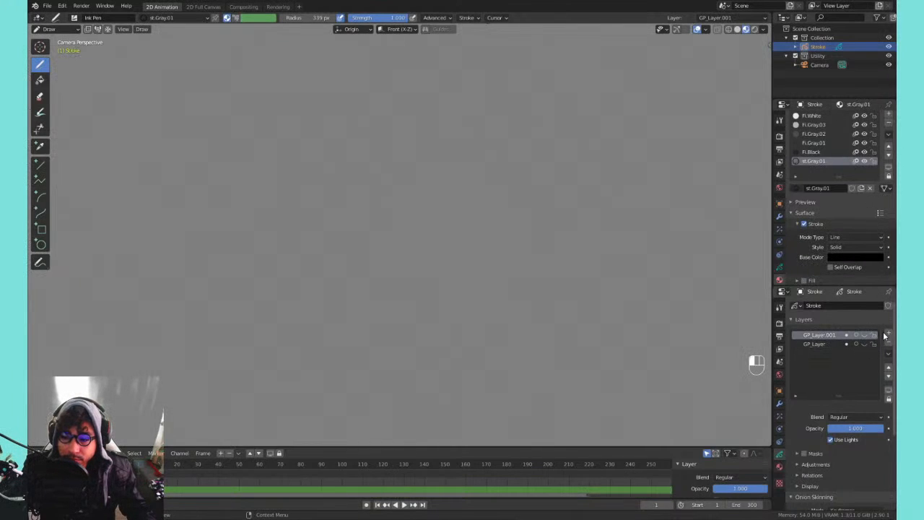
click(888, 334)
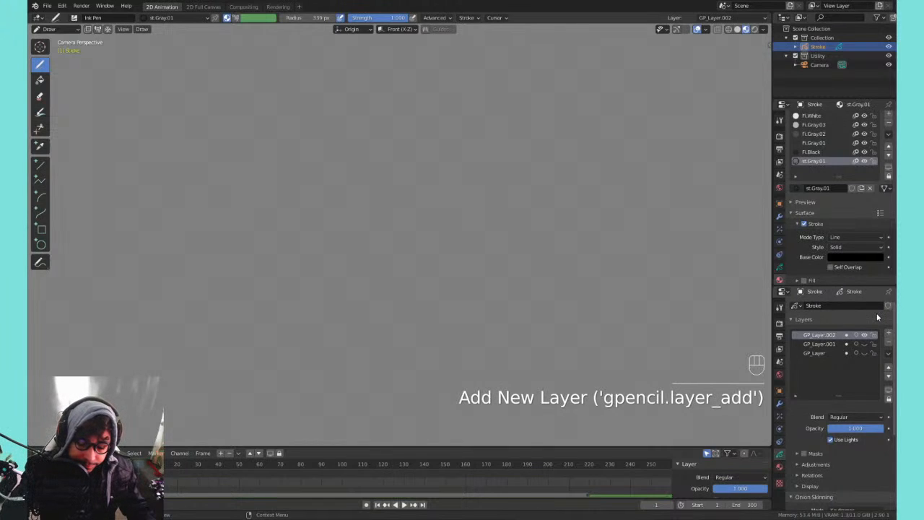
- Sketch a large circle as the base of a new head on the empty layer, undoing the unsatisfactory strokes
mouse_move(402, 112)
mouse_down()
mouse_move(370, 120)
mouse_move(449, 203)
mouse_up()
key(ctrl+z)
mouse_move(423, 97)
mouse_down()
mouse_move(402, 200)
mouse_move(423, 96)
mouse_move(459, 189)
mouse_move(397, 94)
mouse_move(375, 186)
mouse_up()
key(ctrl+z)
key(ctrl+z)
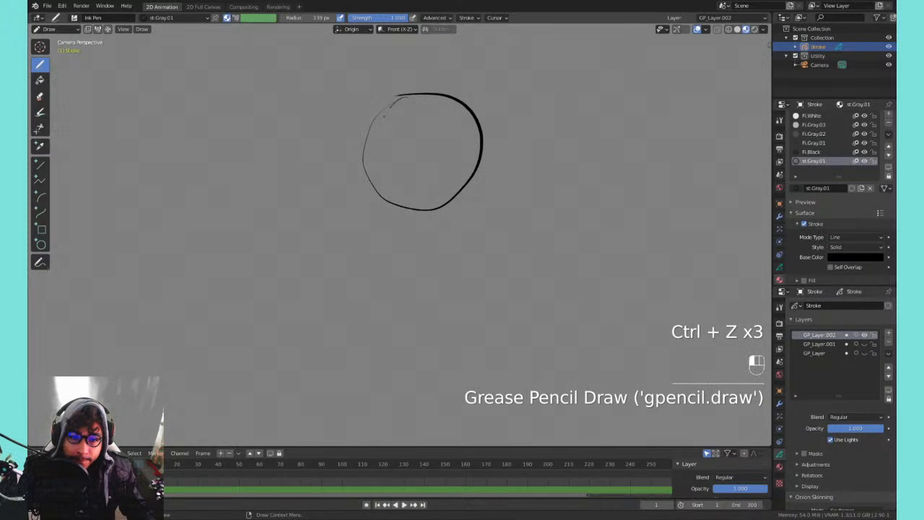
- Build the turned head on the circle with a curved centre line, a side-plane line, the face front and an angled jaw
drag(397, 96, 375, 184)
mouse_move(371, 147)
mouse_down()
mouse_move(376, 237)
mouse_move(436, 209)
mouse_up()
mouse_move(445, 132)
mouse_down()
mouse_move(453, 190)
mouse_move(437, 206)
mouse_up()
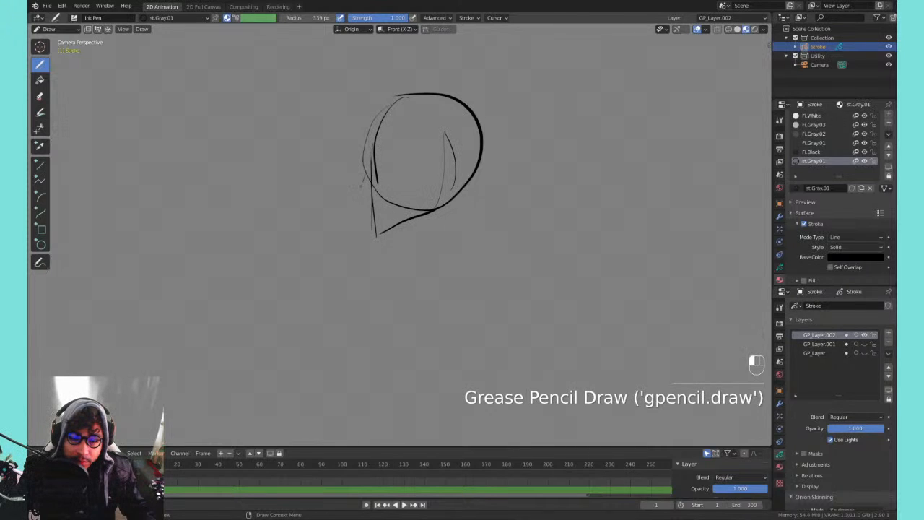
mouse_move(368, 186)
mouse_down()
mouse_move(370, 228)
mouse_move(455, 205)
mouse_move(417, 231)
mouse_move(436, 231)
mouse_up()
drag(456, 204, 462, 192)
- Sketch the neck below the jaw, the sloping shoulders and the chest line that closes off the bust
drag(409, 226, 436, 244)
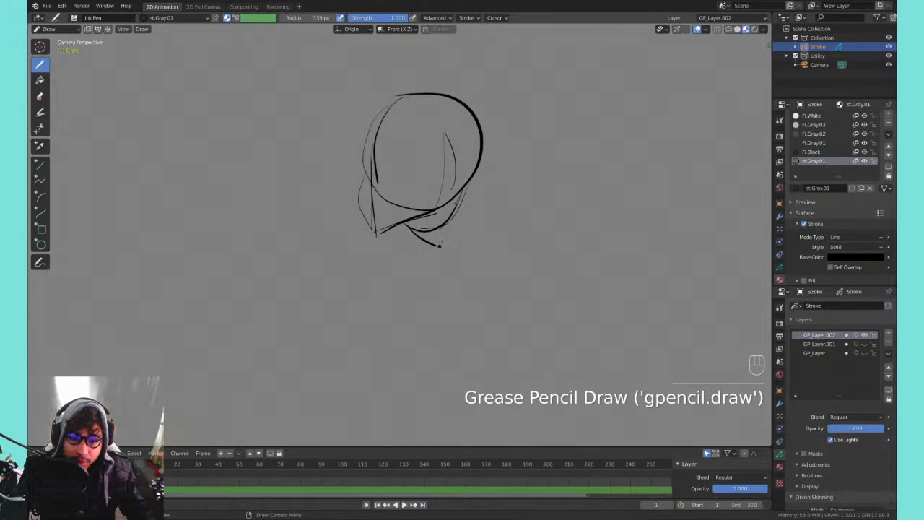
mouse_move(466, 187)
mouse_down()
mouse_move(459, 241)
mouse_move(394, 241)
mouse_move(390, 254)
mouse_up()
drag(475, 207, 479, 210)
mouse_move(468, 213)
mouse_down()
mouse_move(508, 248)
mouse_move(483, 269)
mouse_up()
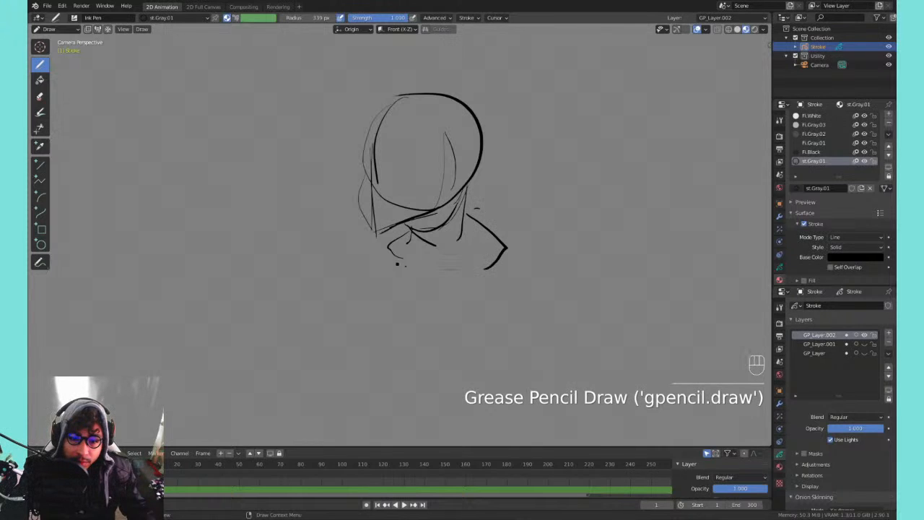
drag(409, 274, 496, 282)
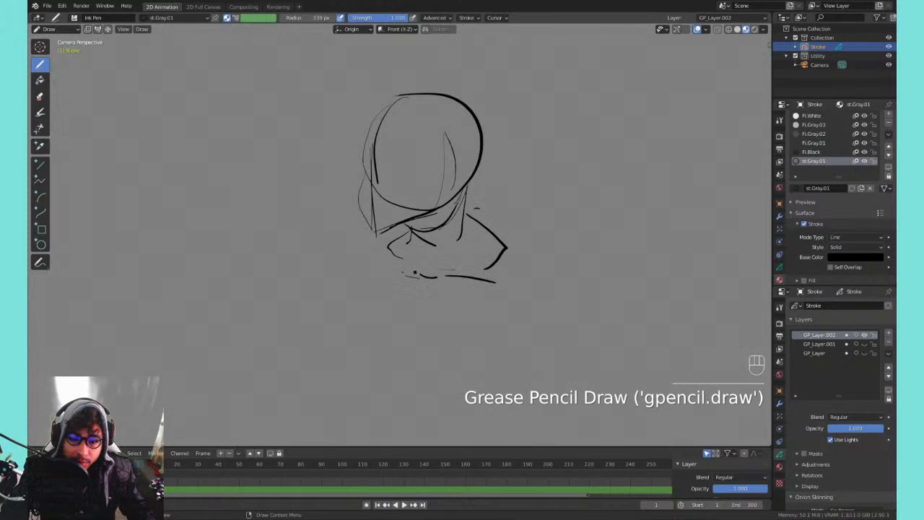
drag(517, 248, 521, 260)
mouse_move(391, 239)
mouse_down()
mouse_move(379, 270)
mouse_move(392, 266)
mouse_up()
- Reinforce the front contour of the forehead and face, and draw the ear at the back of the head
mouse_move(362, 154)
mouse_down()
mouse_move(374, 228)
mouse_move(383, 223)
mouse_up()
drag(404, 95, 364, 160)
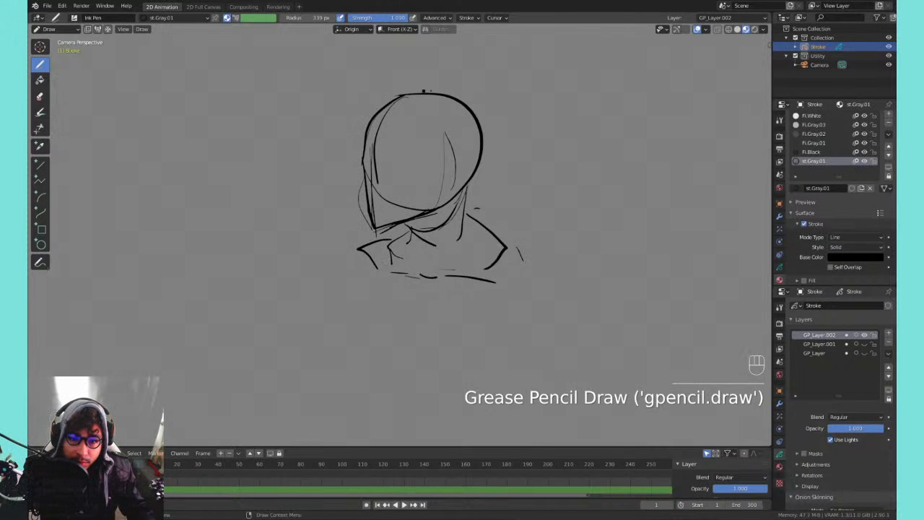
drag(447, 157, 456, 180)
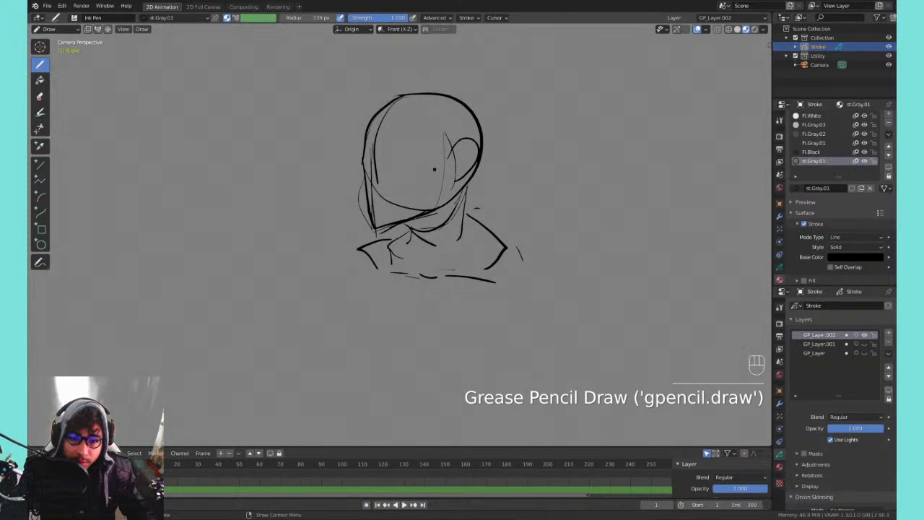
- Draw a horizontal eye guide across the face front and sketch a small almond-shaped near eye on it
mouse_move(353, 173)
mouse_down()
mouse_move(408, 160)
mouse_move(382, 171)
mouse_up()
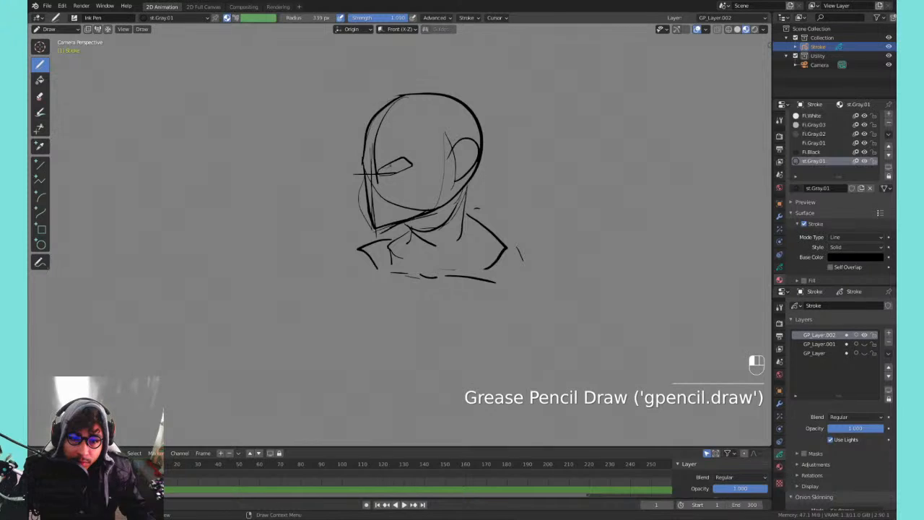
key(ctrl+z)
key(ctrl+z)
key(ctrl+z)
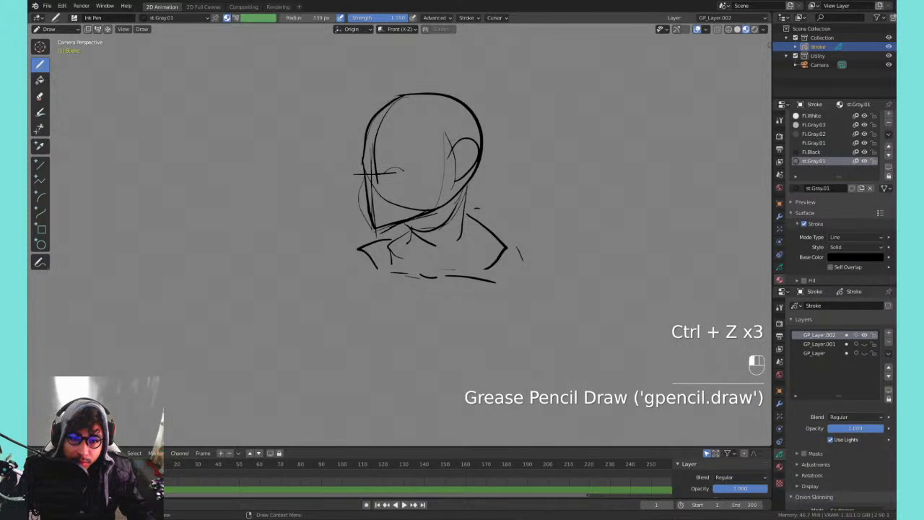
key(ctrl+z)
key(ctrl+z)
key(ctrl+z)
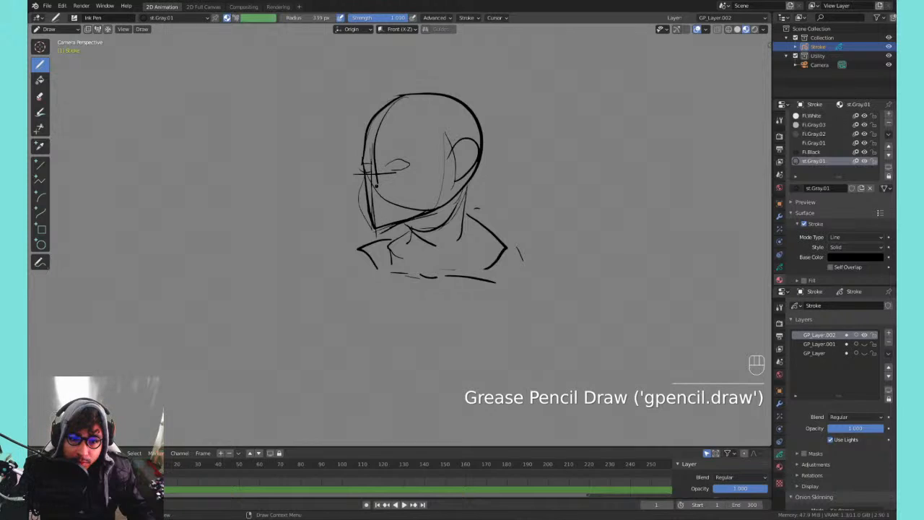
- Sketch the nose and a short mouth line along the face front, and add curved eyebrows above the eyes
drag(364, 164, 371, 196)
key(ctrl+z)
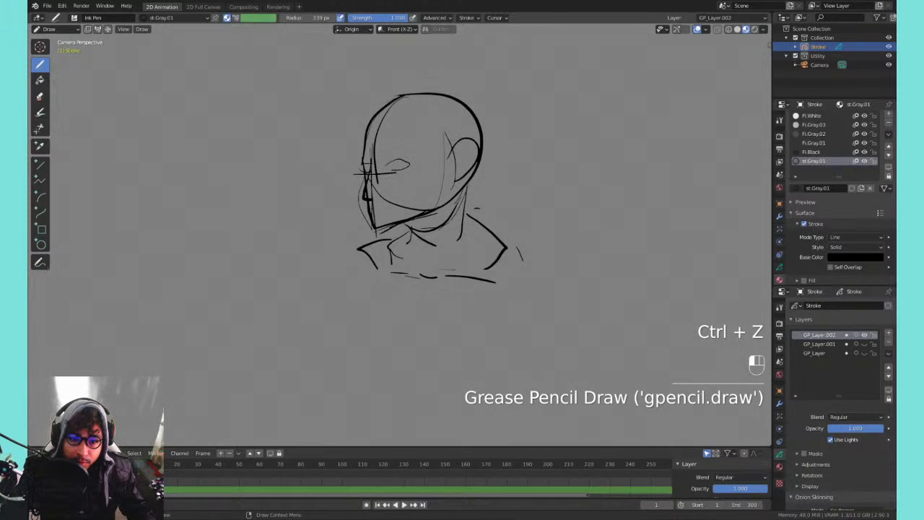
key(ctrl+z)
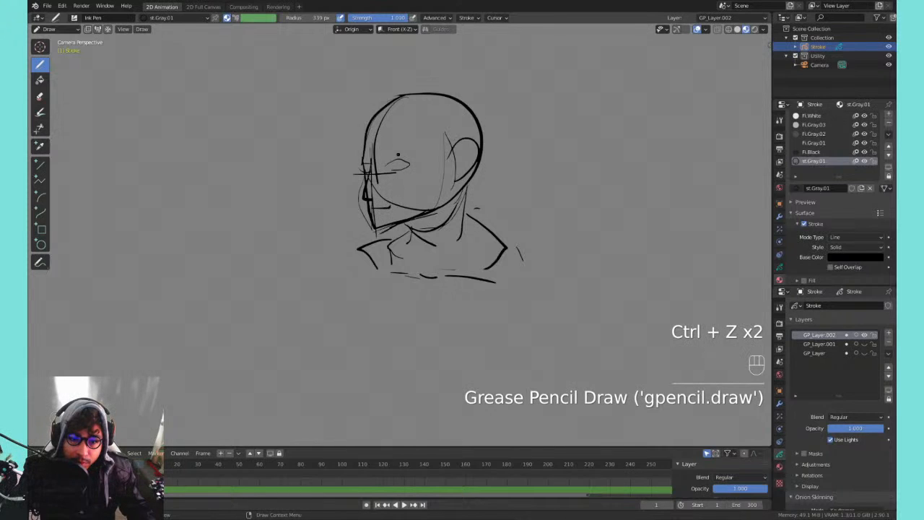
drag(413, 141, 384, 147)
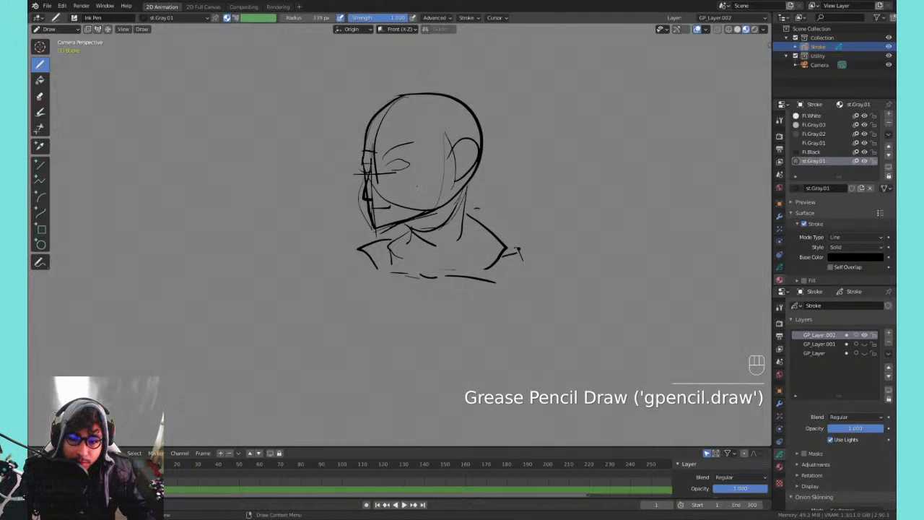
- Draw the near upper arm extending from the shoulder and the upper contour of the far arm
mouse_move(506, 241)
mouse_down()
mouse_move(550, 272)
mouse_move(540, 306)
mouse_move(524, 303)
mouse_move(540, 321)
mouse_up()
drag(552, 270, 558, 322)
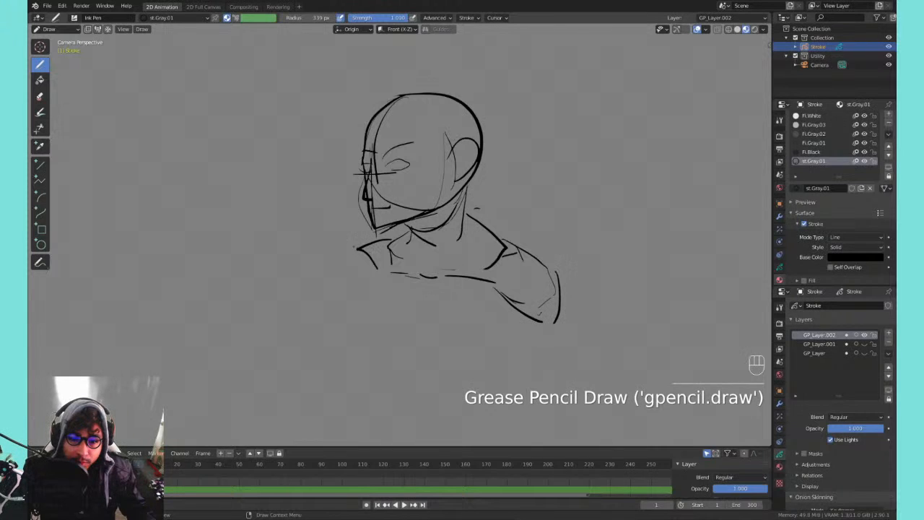
drag(355, 250, 325, 283)
drag(380, 272, 312, 320)
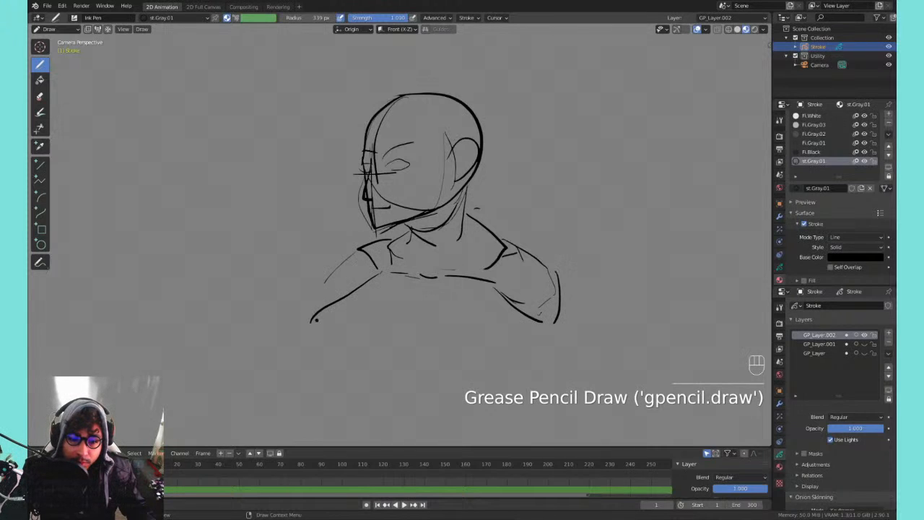
key(ctrl+z)
drag(376, 272, 328, 312)
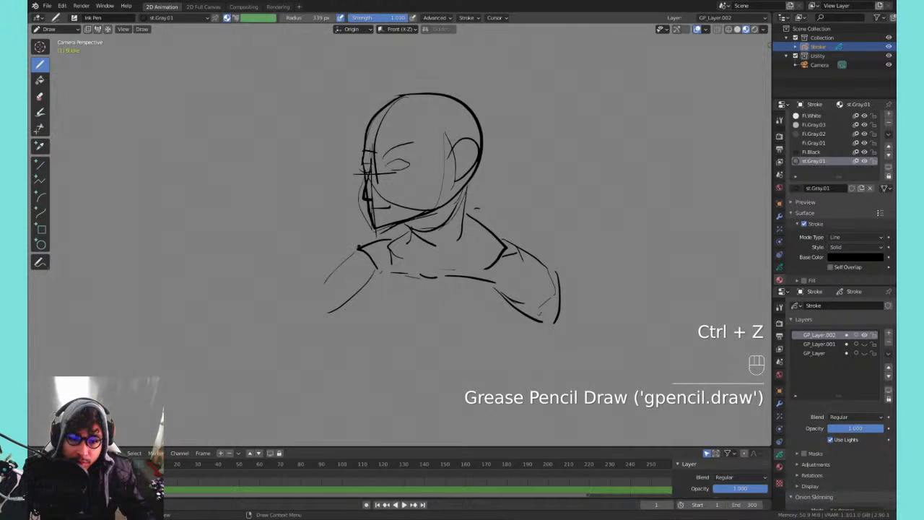
mouse_move(359, 247)
mouse_down()
mouse_move(320, 286)
mouse_move(320, 315)
mouse_up()
key(ctrl+z)
key(ctrl+z)
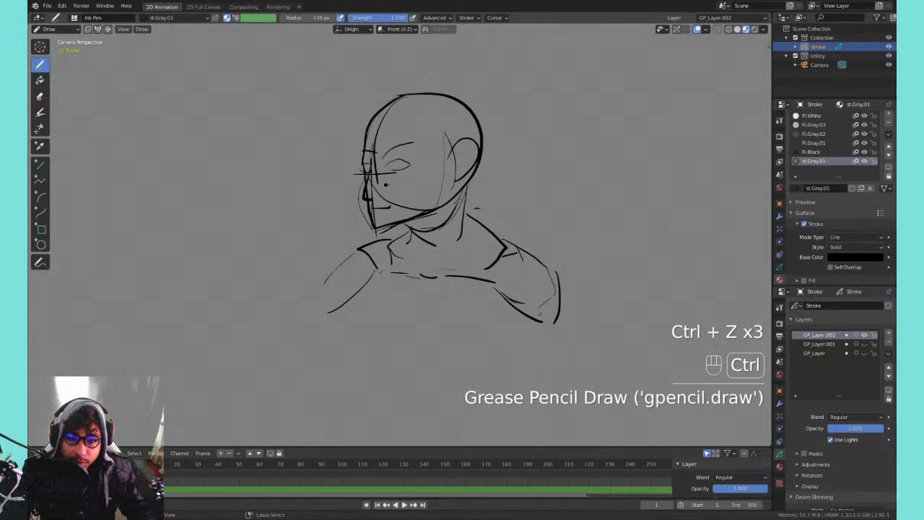
key(ctrl+z)
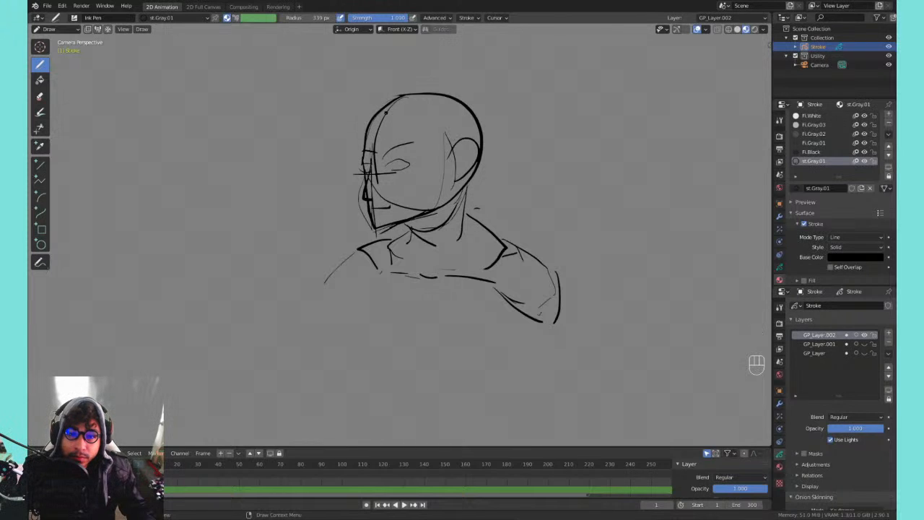
- Sketch a curved hairline from the forehead across the skull and down in front of the ear, undoing the rejected tries
mouse_move(380, 117)
mouse_down()
mouse_move(420, 141)
mouse_move(404, 127)
mouse_move(524, 130)
mouse_move(510, 158)
mouse_up()
key(ctrl+z)
key(ctrl+z)
key(ctrl+z)
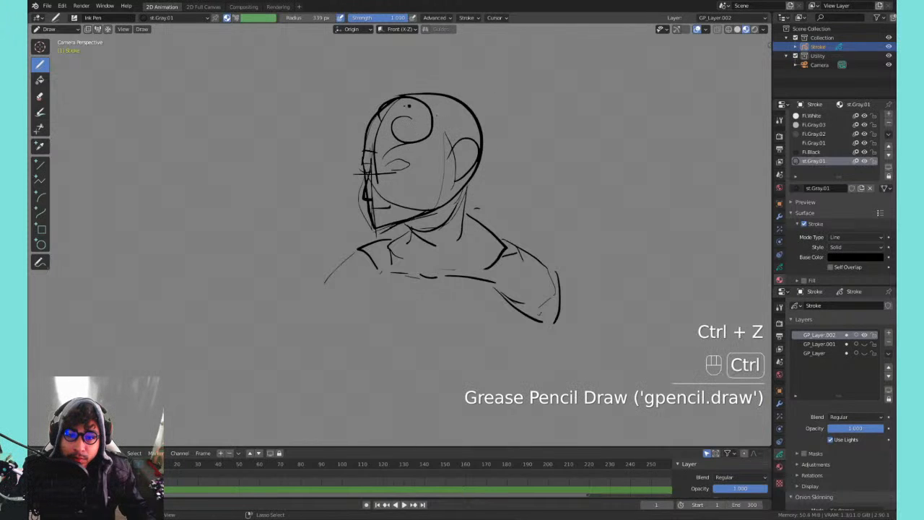
mouse_move(393, 101)
mouse_down()
mouse_move(442, 198)
mouse_move(440, 215)
mouse_move(494, 125)
mouse_move(456, 245)
mouse_up()
key(ctrl+z)
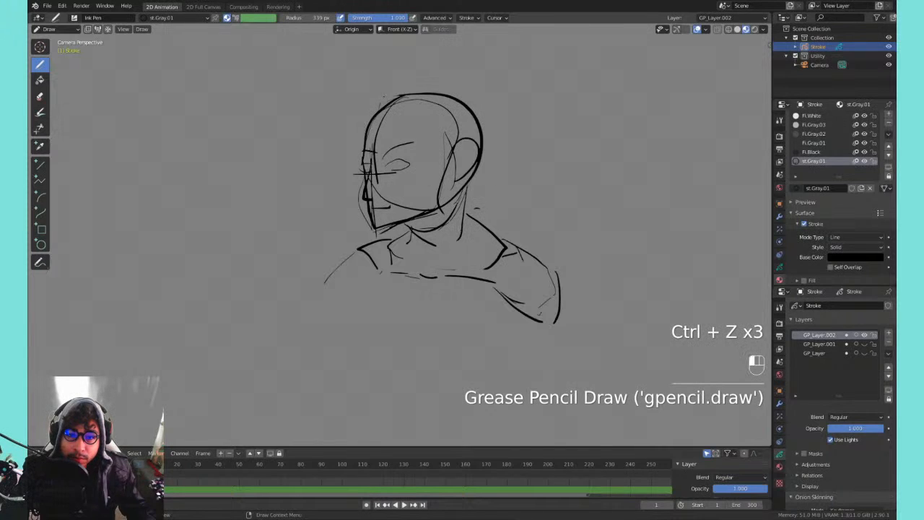
- Sketch the bust's long hair with strands beside the ear, a high outer contour over the crown, and wavy locks past the face and neck
drag(381, 101, 437, 161)
drag(401, 112, 440, 256)
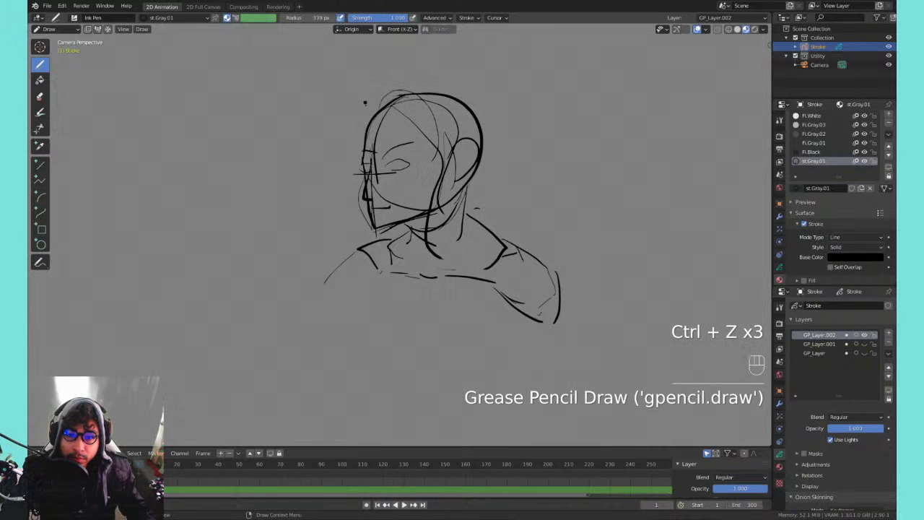
mouse_move(378, 104)
mouse_down()
mouse_move(466, 75)
mouse_move(513, 133)
mouse_move(495, 230)
mouse_up()
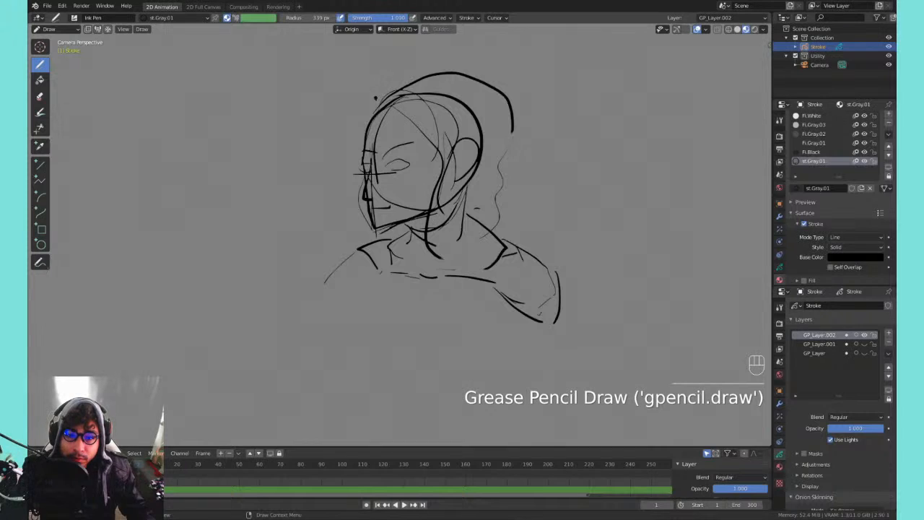
drag(375, 98, 299, 276)
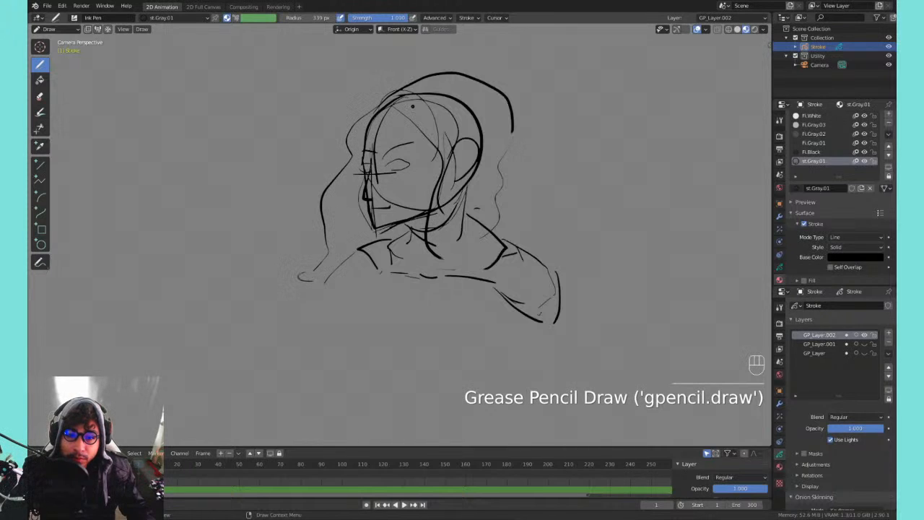
- Show the hidden layers GP_Layer.001 and GP_Layer, select all strokes in Edit Mode and enable Autolock Inactive Layers
scroll(400, 239, down, 1)
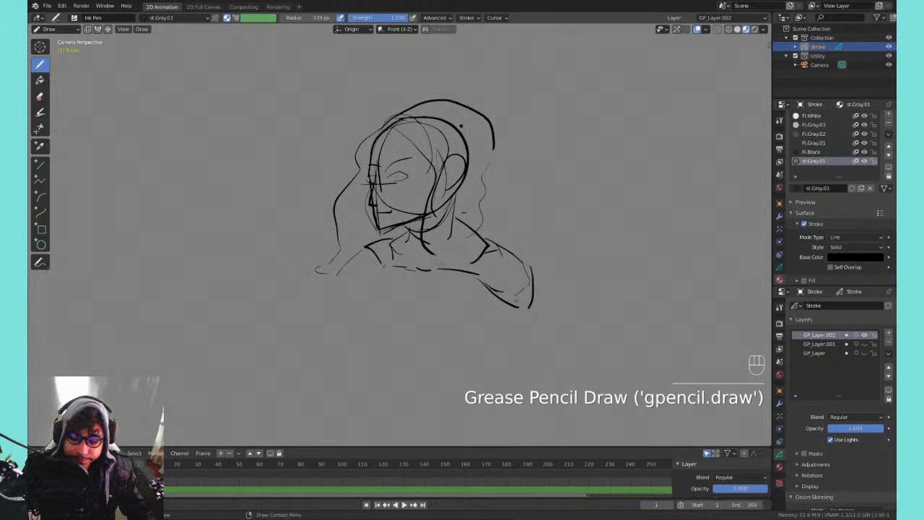
scroll(460, 125, down, 1)
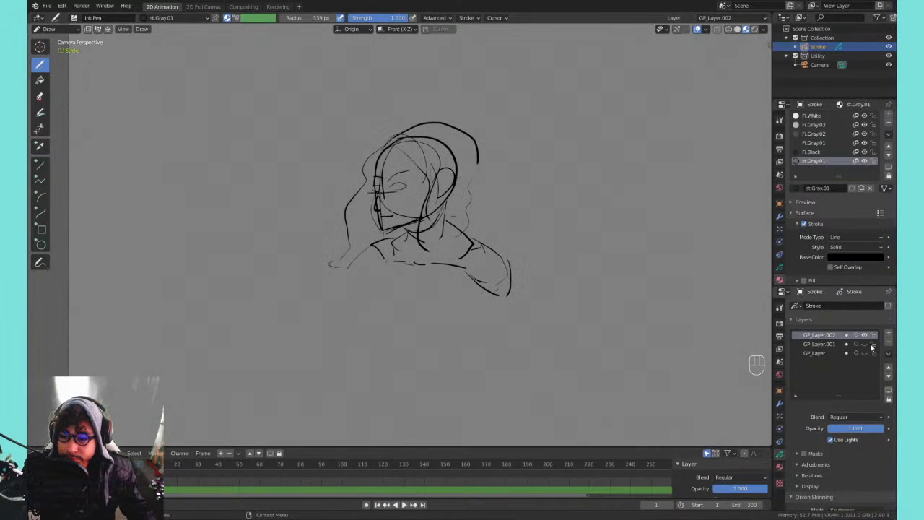
click(864, 344)
click(865, 353)
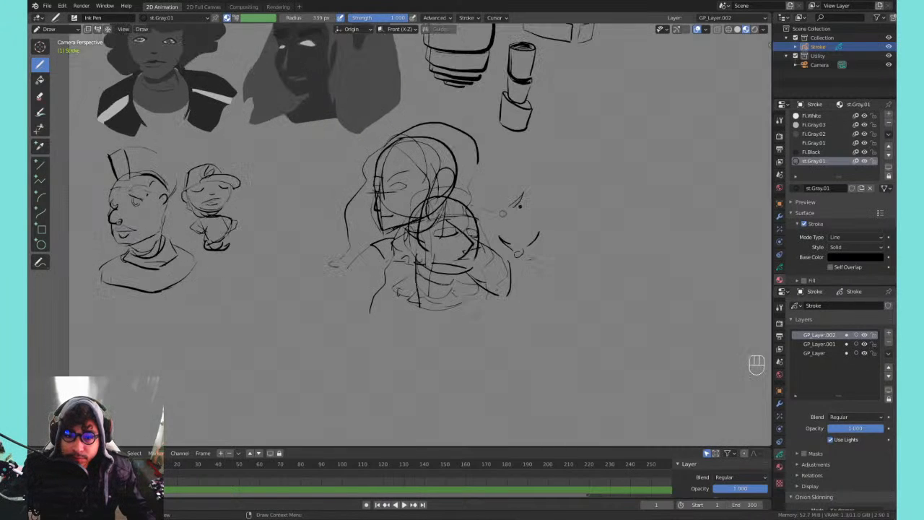
key(Tab)
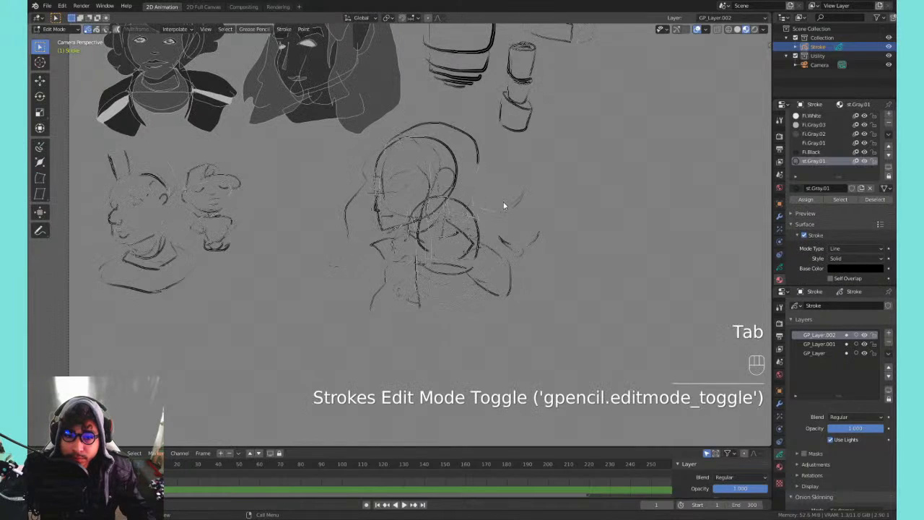
key(a)
click(889, 354)
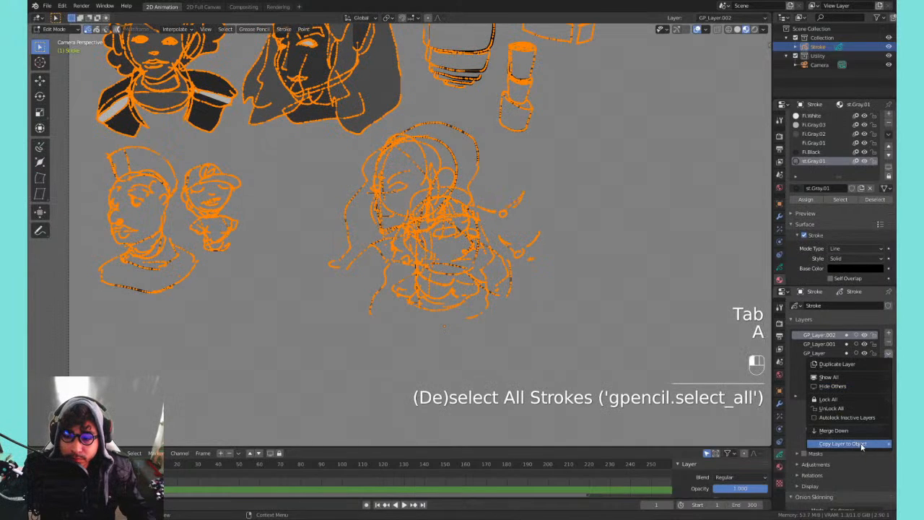
click(855, 419)
- Scale the new turned bust down to about 0.6 and move it beside the small capped character
key(s)
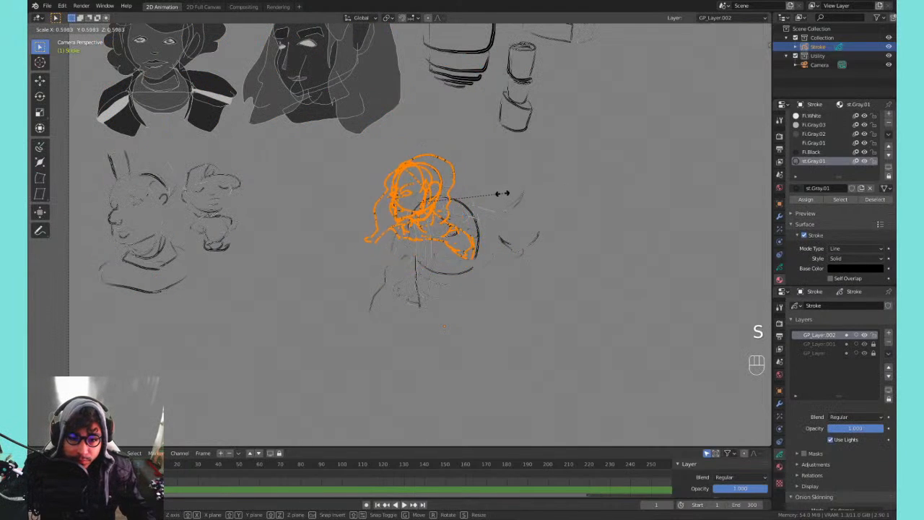
click(498, 195)
key(g)
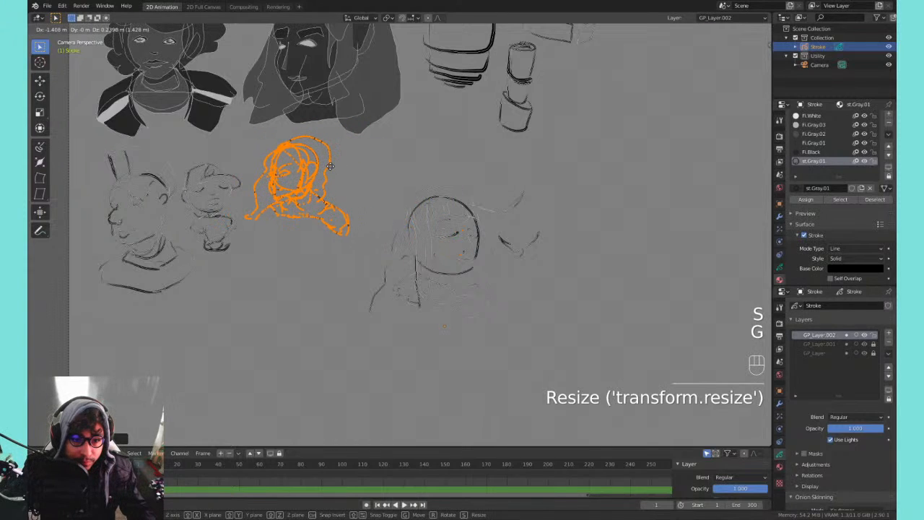
click(327, 162)
- Select only the long-haired head and its side doodles on GP_Layer, shrink them and move them below the large-nosed bust
click(819, 345)
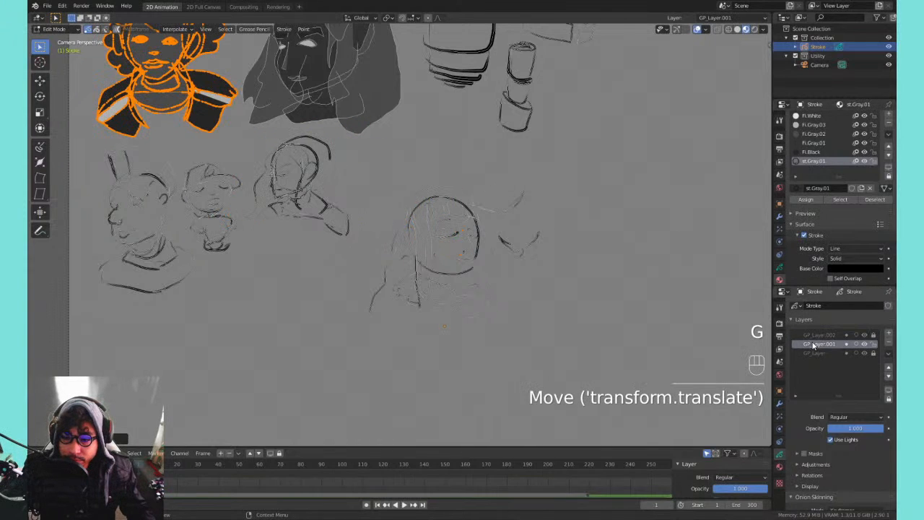
click(813, 353)
click(605, 190)
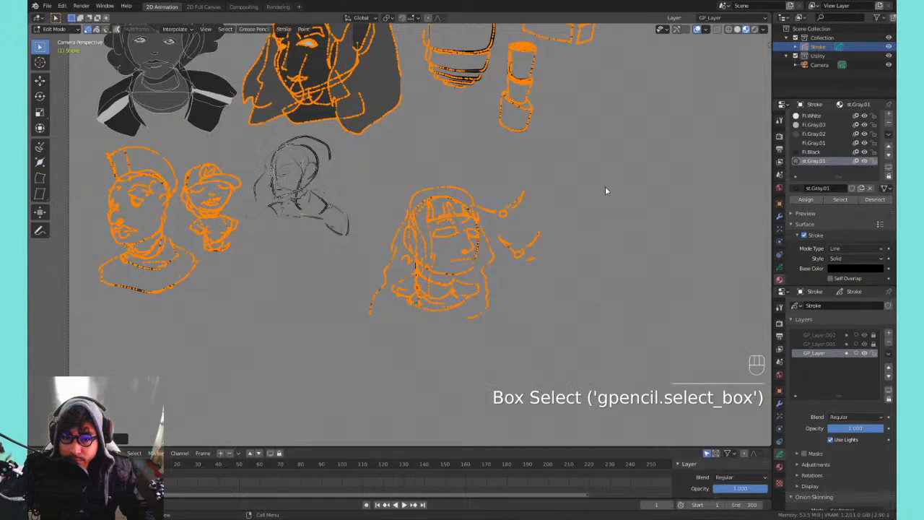
click(586, 181)
drag(592, 170, 382, 321)
key(s)
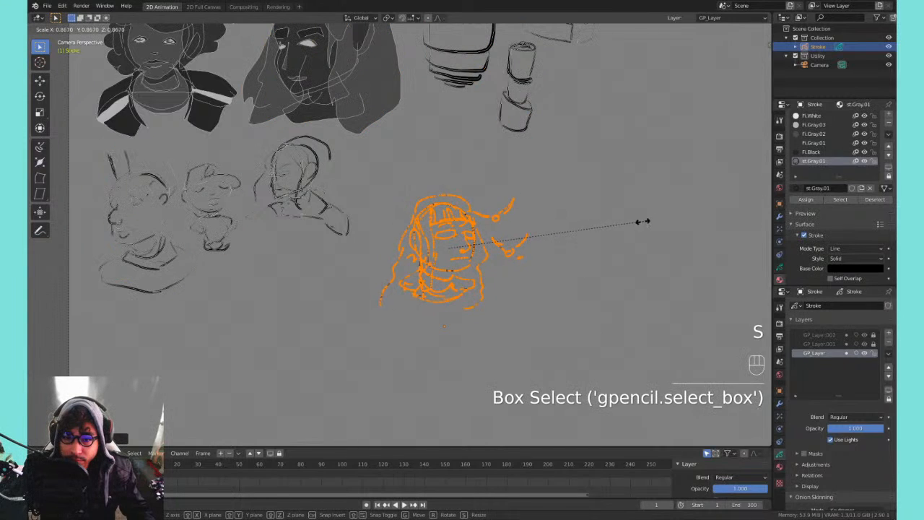
click(608, 229)
key(g)
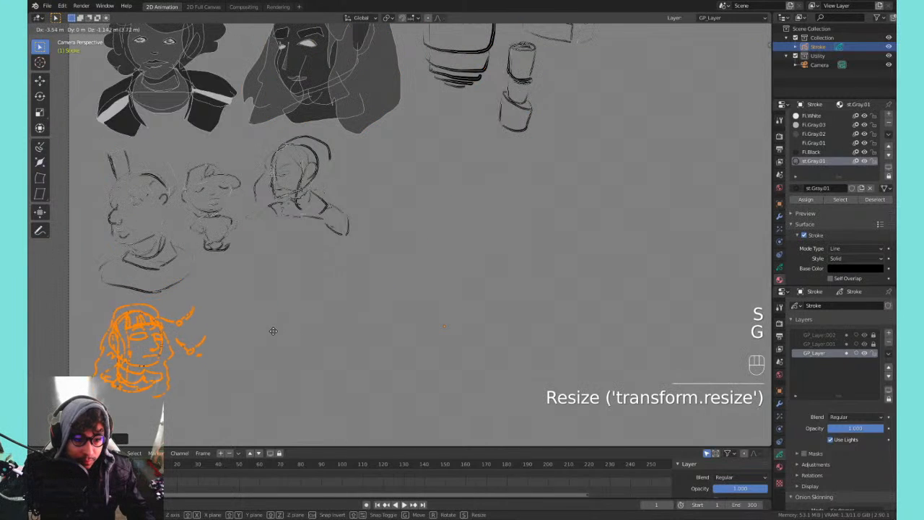
click(293, 330)
- Return to Draw mode and add a new layer above GP_Layer.002
key(Tab)
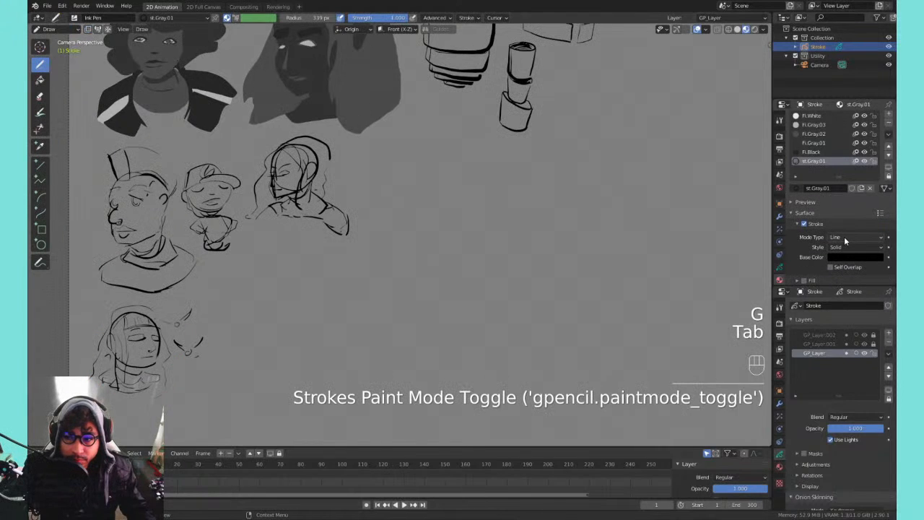
click(823, 335)
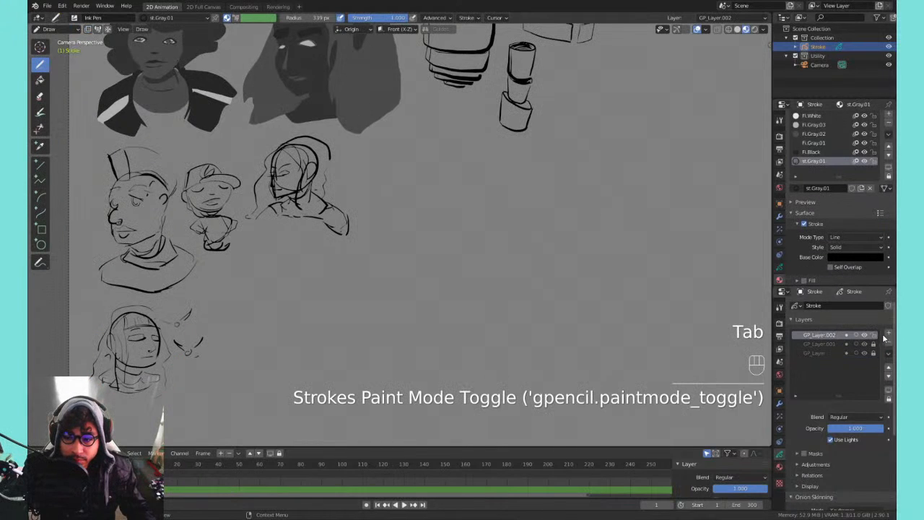
click(888, 334)
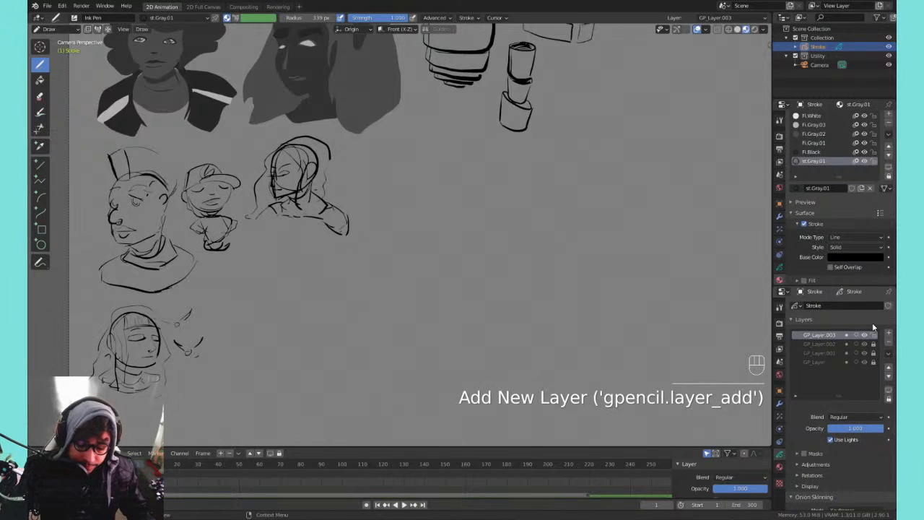
mouse_move(428, 258)
mouse_down()
mouse_move(515, 252)
mouse_move(439, 283)
mouse_up()
key(ctrl+z)
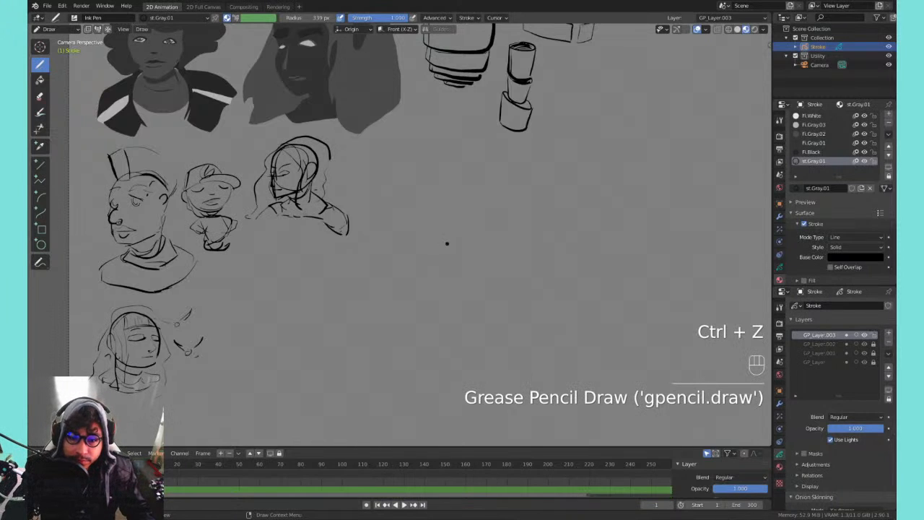
mouse_move(446, 249)
mouse_down()
mouse_move(470, 214)
mouse_move(506, 267)
mouse_up()
key(ctrl+z)
drag(444, 259, 498, 287)
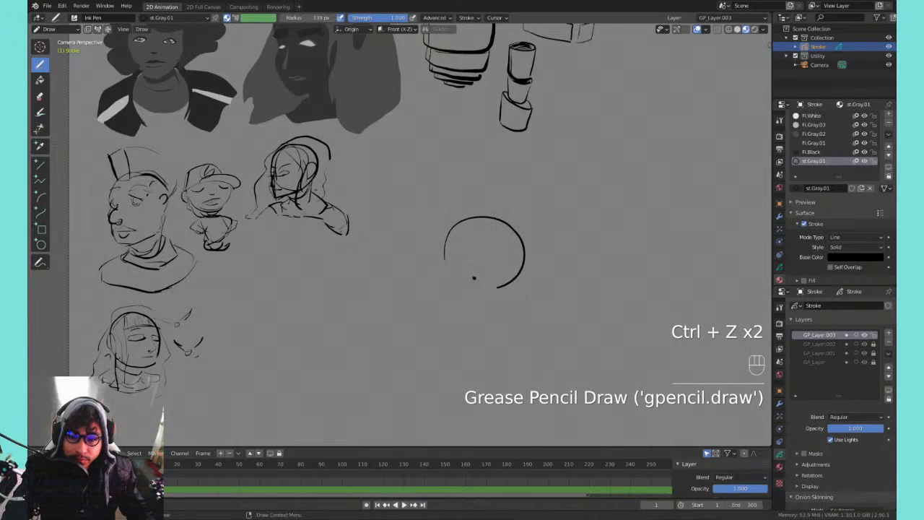
key(ctrl+z)
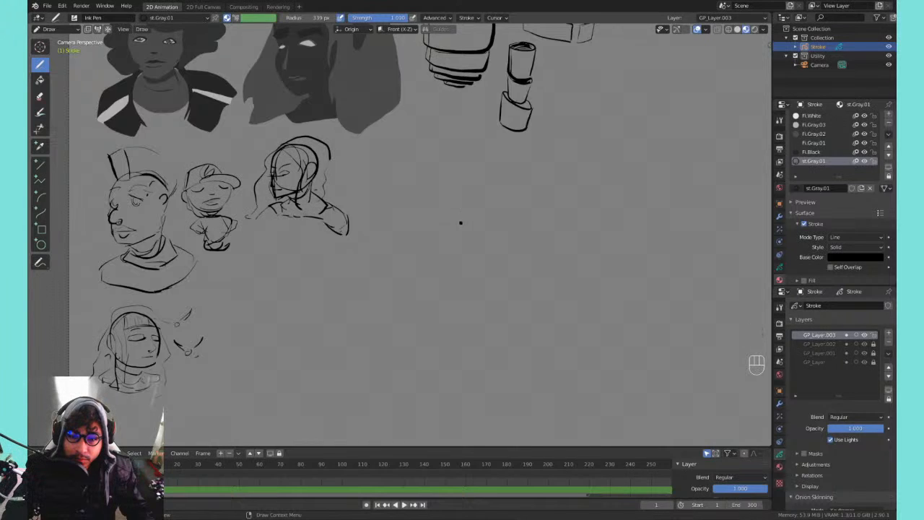
- Sketch a box tapering downward in the empty canvas area and hatch its front face with parallel lines
mouse_move(440, 213)
mouse_down()
mouse_move(492, 208)
mouse_move(491, 253)
mouse_up()
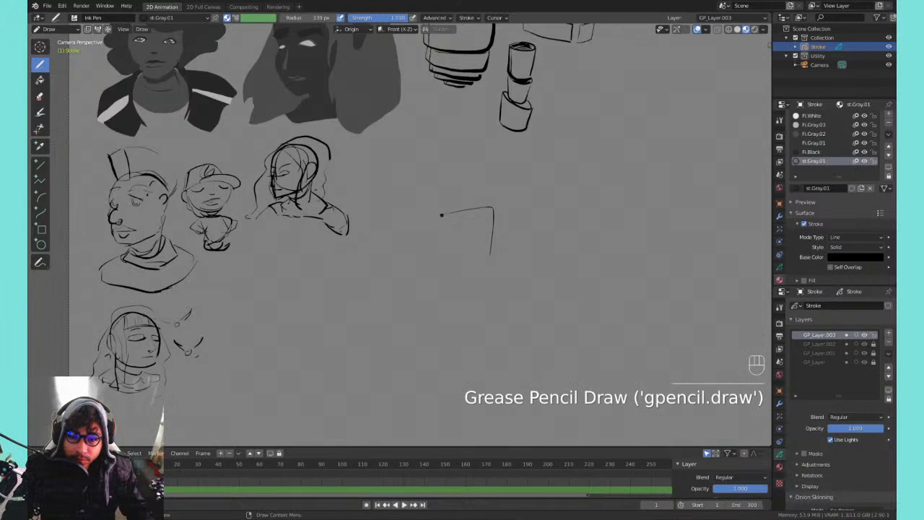
drag(441, 214, 439, 276)
drag(520, 215, 493, 295)
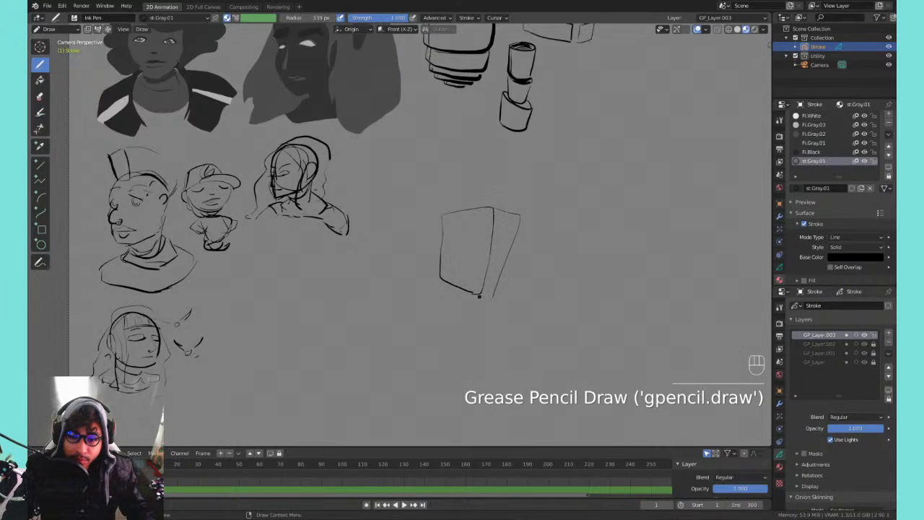
mouse_move(443, 214)
mouse_down()
mouse_move(491, 208)
mouse_move(491, 218)
mouse_up()
mouse_move(441, 233)
mouse_down()
mouse_move(491, 228)
mouse_move(486, 256)
mouse_up()
drag(442, 268, 482, 267)
drag(441, 280, 473, 275)
drag(496, 215, 477, 290)
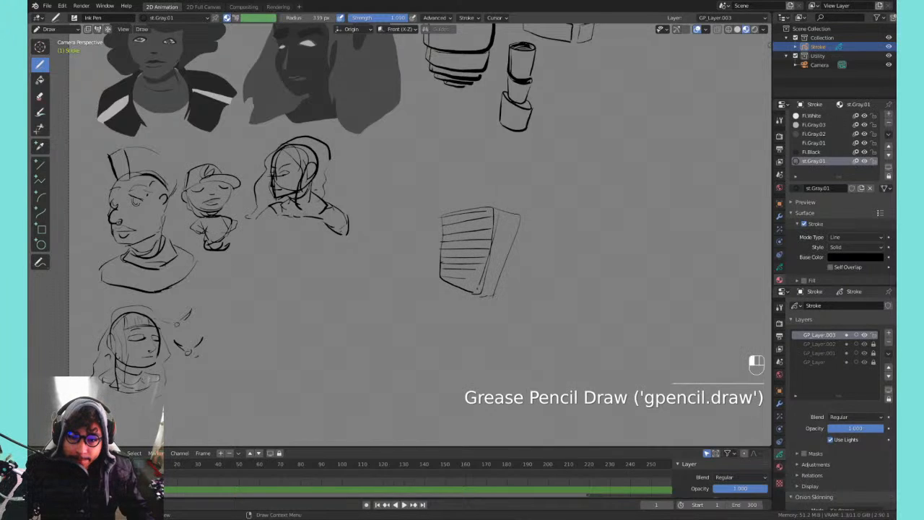
- Delete all strokes of the hatched box and return to Draw mode
key(Tab)
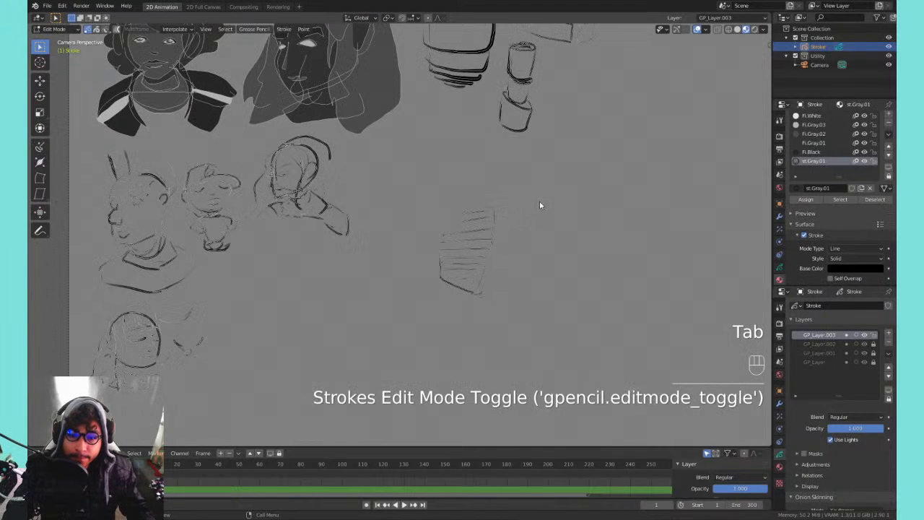
drag(547, 202, 417, 310)
key(x)
click(462, 275)
key(Tab)
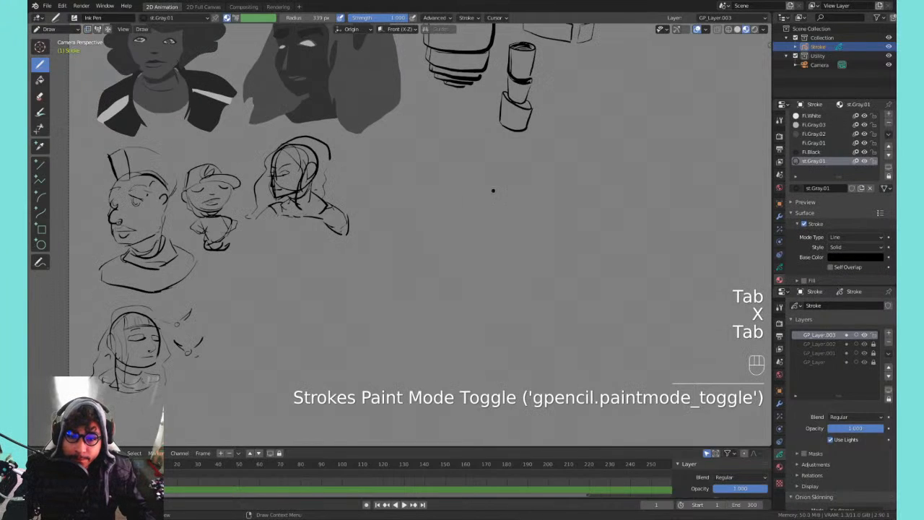
- Draw a large circle for a new skull in the empty canvas area, undoing rejected tries
mouse_move(466, 182)
mouse_down()
mouse_move(498, 256)
mouse_move(471, 182)
mouse_move(505, 256)
mouse_move(523, 186)
mouse_move(459, 177)
mouse_move(445, 263)
mouse_up()
key(ctrl+z)
key(ctrl+z)
drag(476, 168, 471, 257)
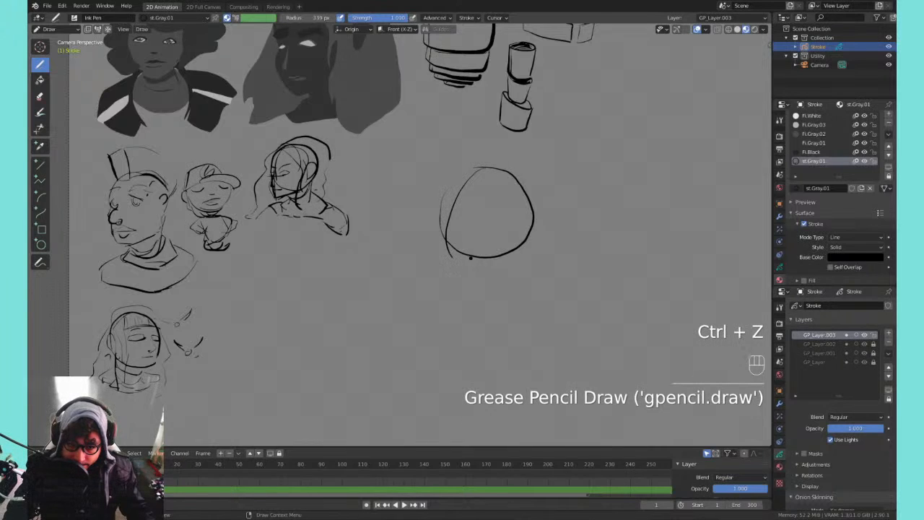
- Draw a curved face centre line down through the skull circle, undoing the rejected tries
key(ctrl+z)
mouse_move(489, 167)
mouse_down()
mouse_move(445, 238)
mouse_move(450, 267)
mouse_up()
key(ctrl+z)
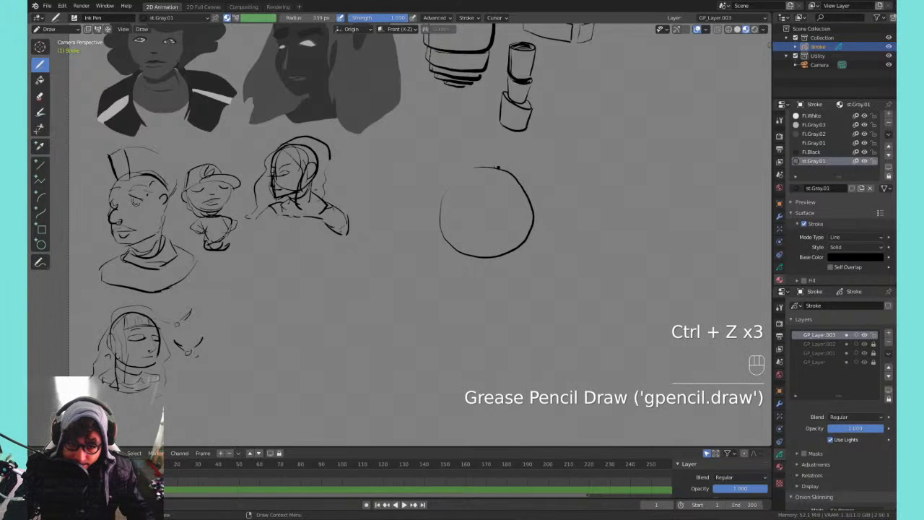
mouse_move(497, 167)
mouse_down()
mouse_move(483, 254)
mouse_move(462, 290)
mouse_up()
key(ctrl+z)
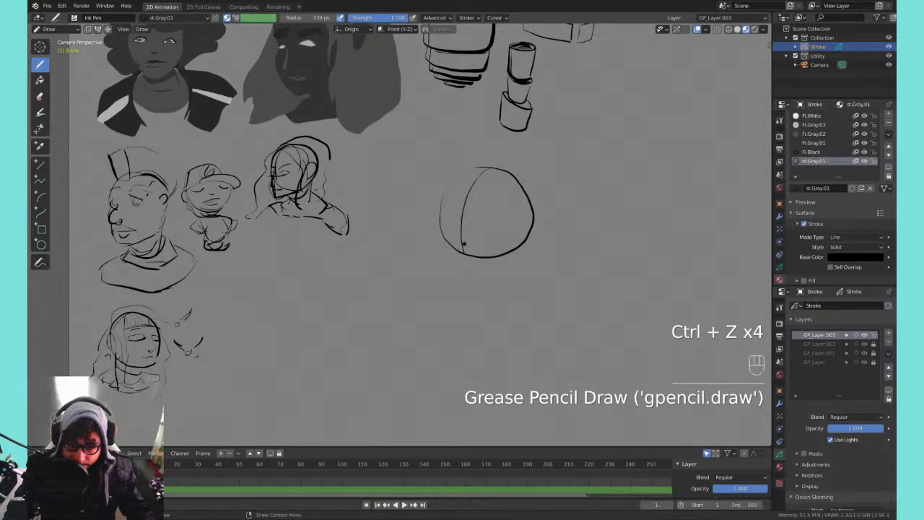
- Extend the centre line to the chin and add the jaw lines on both sides below the skull circle
mouse_move(463, 254)
mouse_down()
mouse_move(467, 290)
mouse_move(498, 277)
mouse_up()
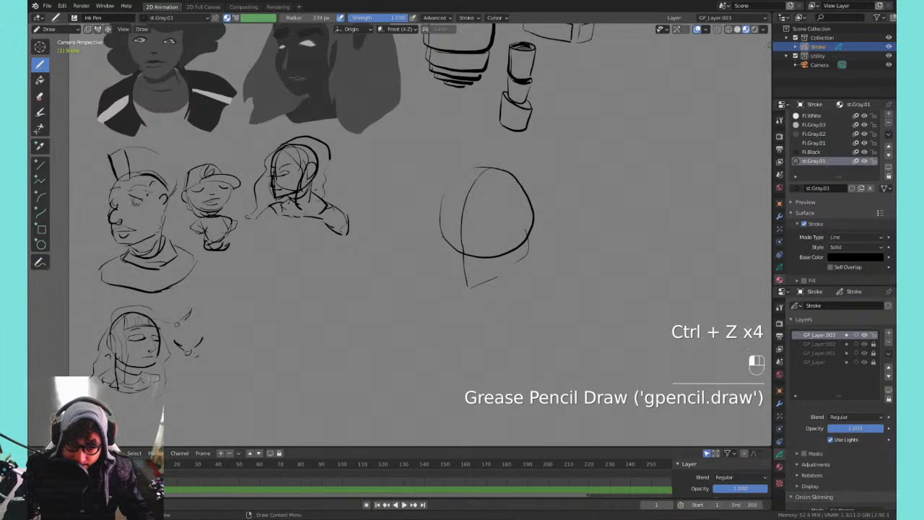
drag(440, 233, 462, 290)
key(ctrl+z)
key(ctrl+z)
key(ctrl+z)
key(ctrl+z)
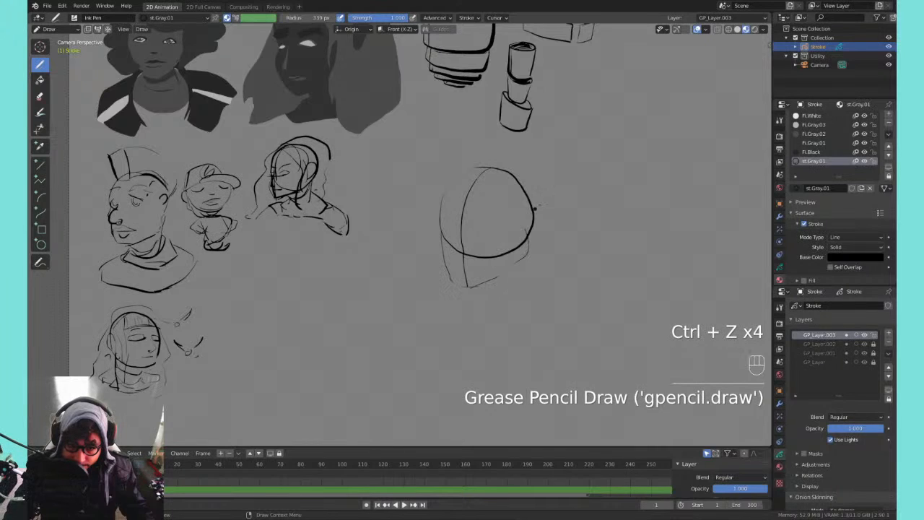
- Delete the skull and jaw strokes, including the leftover arc of the circle
key(Tab)
drag(565, 186, 452, 312)
key(x)
click(469, 285)
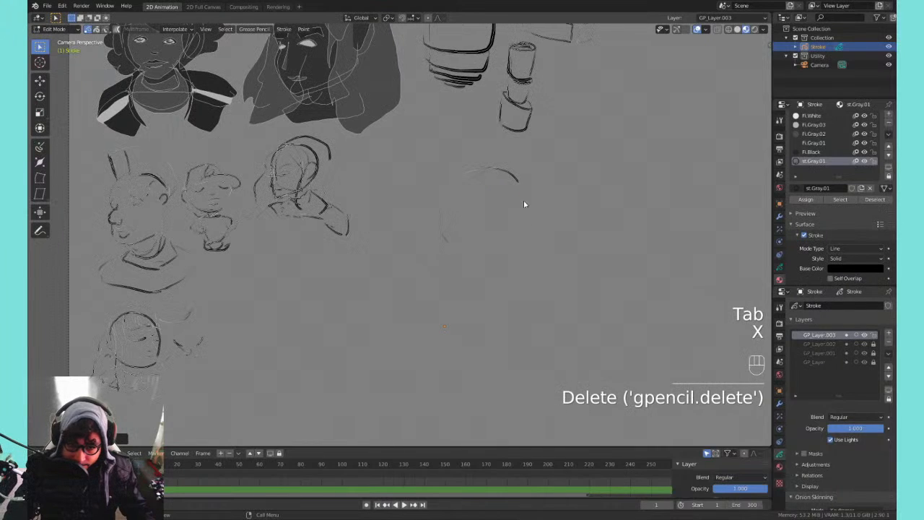
key(Tab)
key(Tab)
drag(529, 169, 427, 278)
key(x)
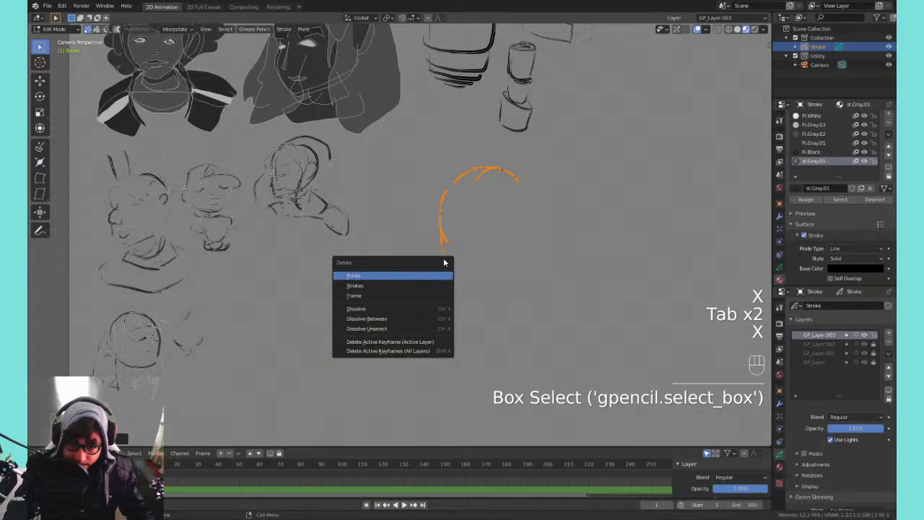
click(462, 256)
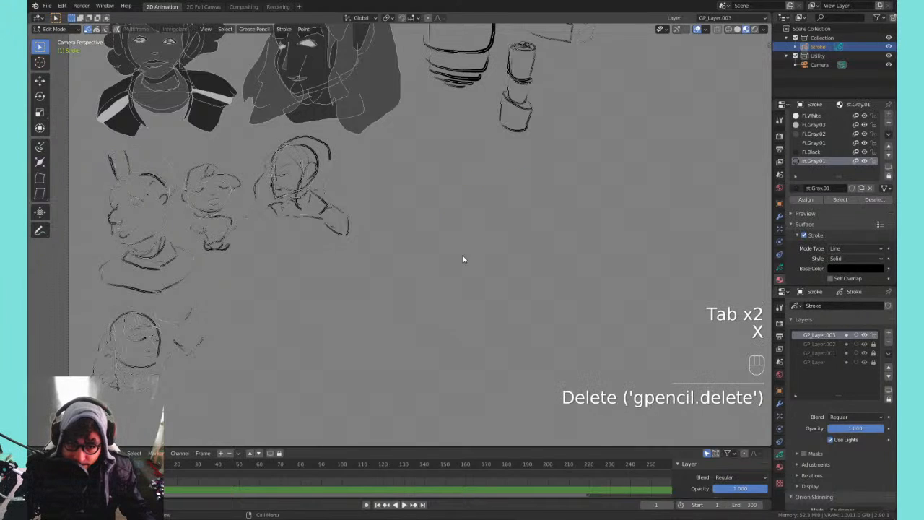
- Draw a filled rounded head silhouette with a small bump on its side using the Fi.Gray.01 material, undoing rejected shapes
click(810, 142)
key(Tab)
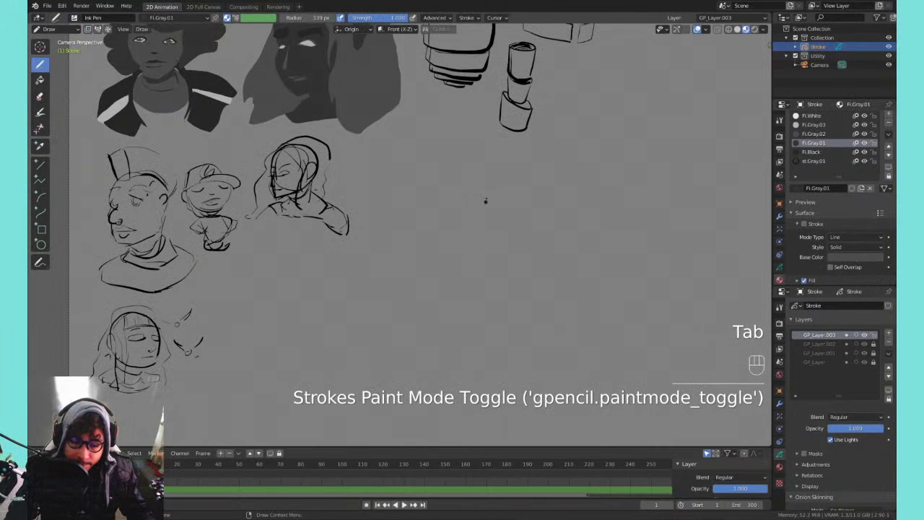
drag(456, 229, 472, 227)
key(ctrl+z)
mouse_move(474, 264)
mouse_down()
mouse_move(468, 239)
mouse_move(563, 268)
mouse_move(518, 323)
mouse_move(472, 307)
mouse_move(469, 278)
mouse_move(457, 272)
mouse_move(467, 286)
mouse_up()
key(ctrl+z)
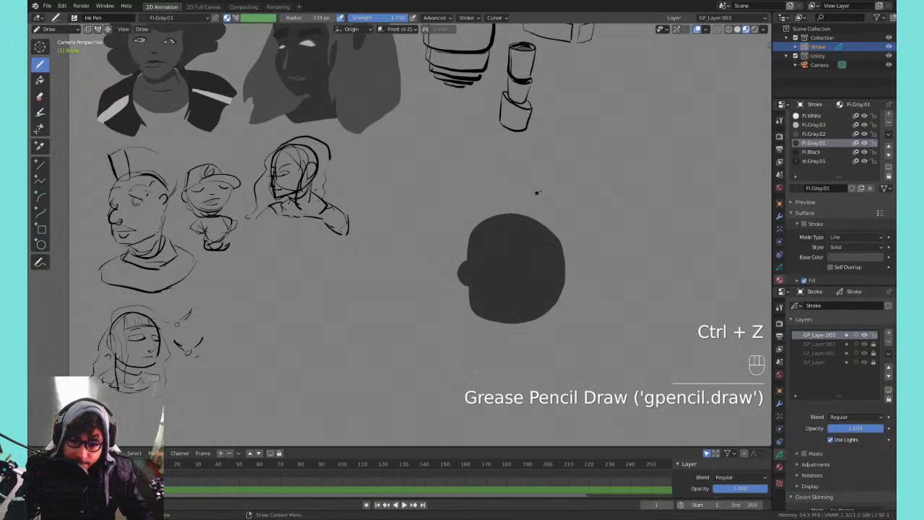
- Try a small Fi.Gray.02 patch on the head and undo it together with the whole filled head silhouette
click(813, 134)
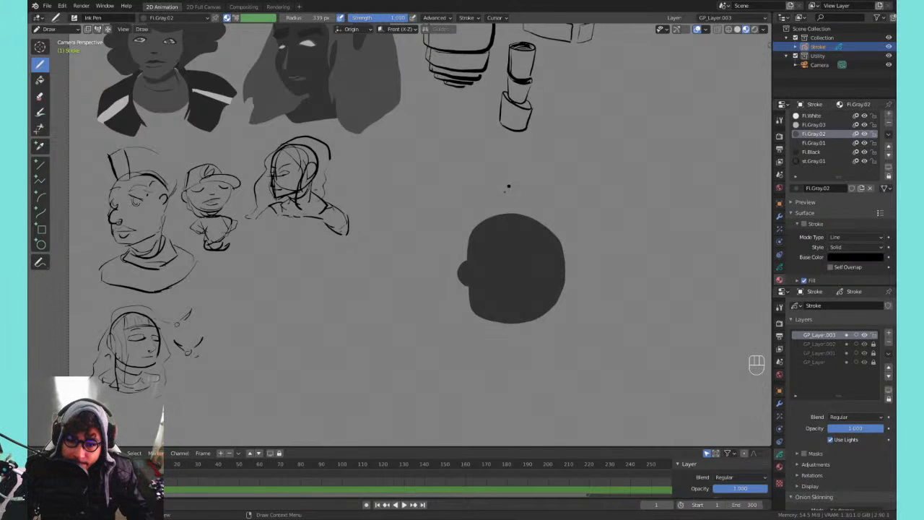
drag(503, 246, 494, 261)
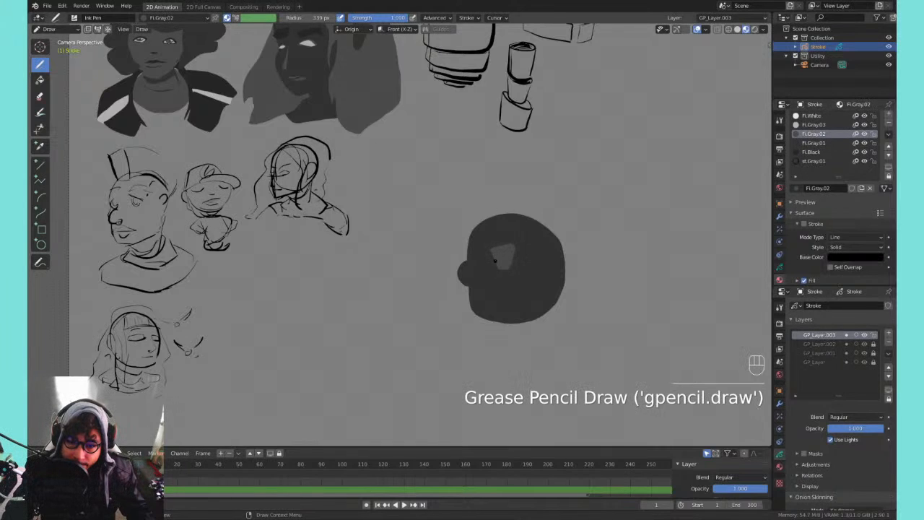
key(ctrl+z)
key(ctrl+z)
key(ctrl+z)
key(ctrl+z)
key(ctrl+z)
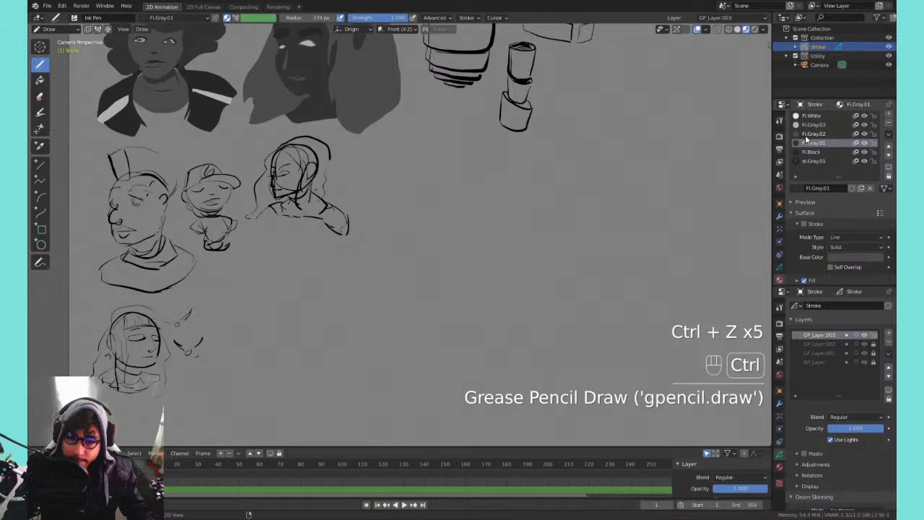
click(813, 133)
mouse_move(520, 210)
mouse_down()
mouse_move(483, 225)
mouse_move(521, 212)
mouse_up()
key(ctrl+z)
click(814, 124)
drag(596, 162, 612, 189)
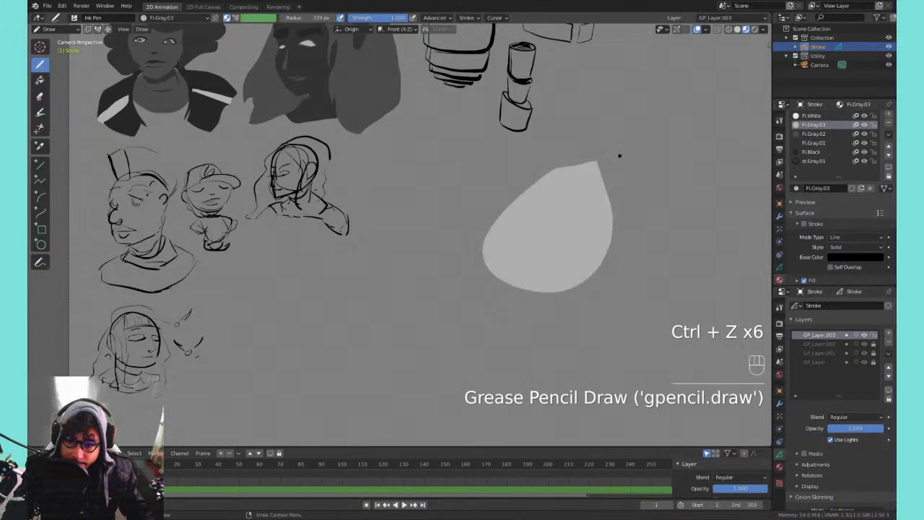
key(ctrl+z)
- Draw a filled rounded head in the Fi.Gray.02 material and extend it downward with a tapered jaw, undoing rejected shapes
click(819, 134)
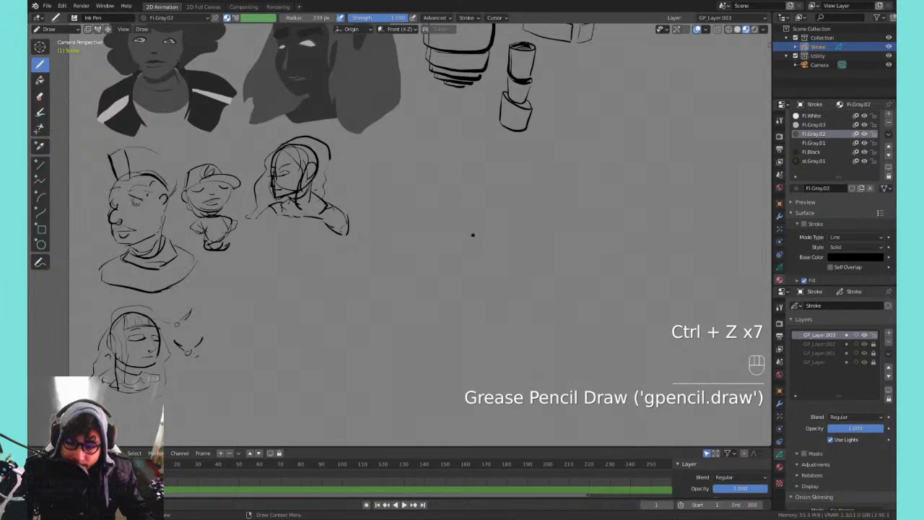
mouse_move(514, 213)
mouse_down()
mouse_move(516, 330)
mouse_move(509, 184)
mouse_move(514, 285)
mouse_move(557, 231)
mouse_move(527, 208)
mouse_move(505, 207)
mouse_move(525, 203)
mouse_up()
key(ctrl+z)
key(ctrl+z)
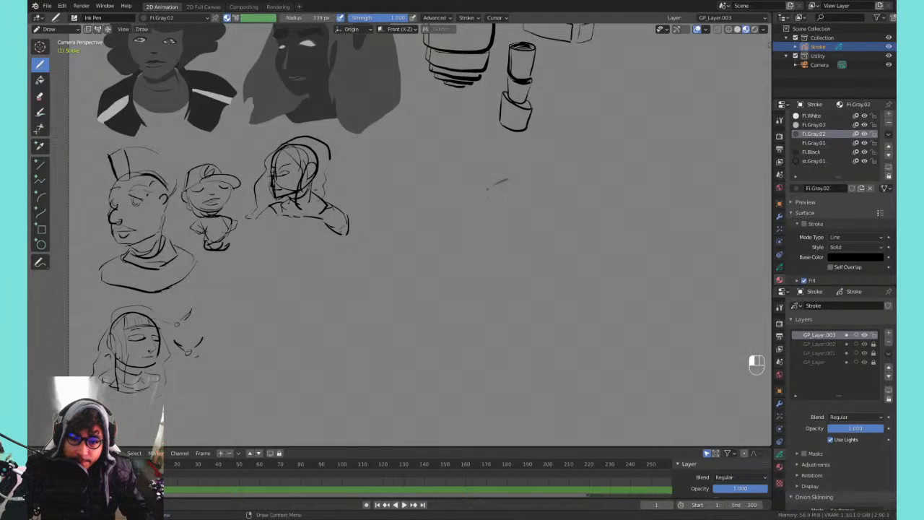
mouse_move(503, 180)
mouse_down()
mouse_move(508, 282)
mouse_move(574, 269)
mouse_move(586, 216)
mouse_move(561, 183)
mouse_move(514, 176)
mouse_up()
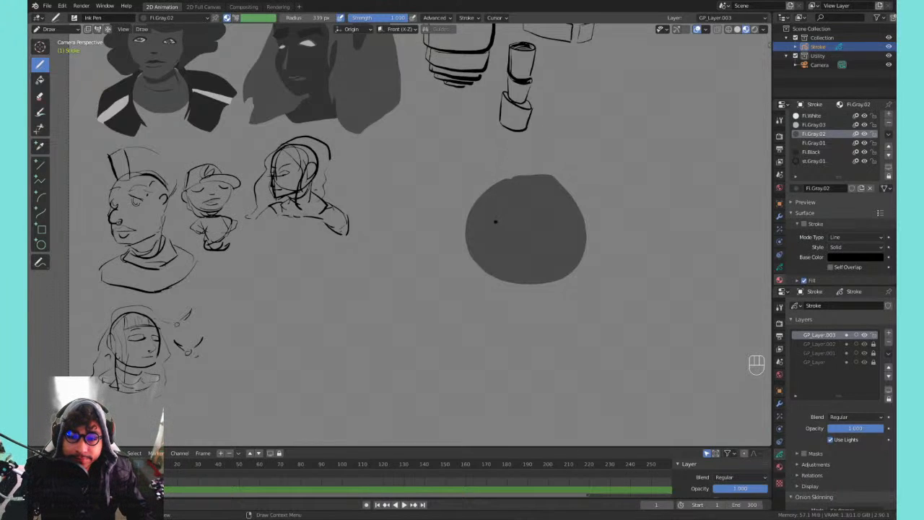
mouse_move(469, 271)
mouse_down()
mouse_move(491, 312)
mouse_move(547, 314)
mouse_move(581, 280)
mouse_move(584, 235)
mouse_up()
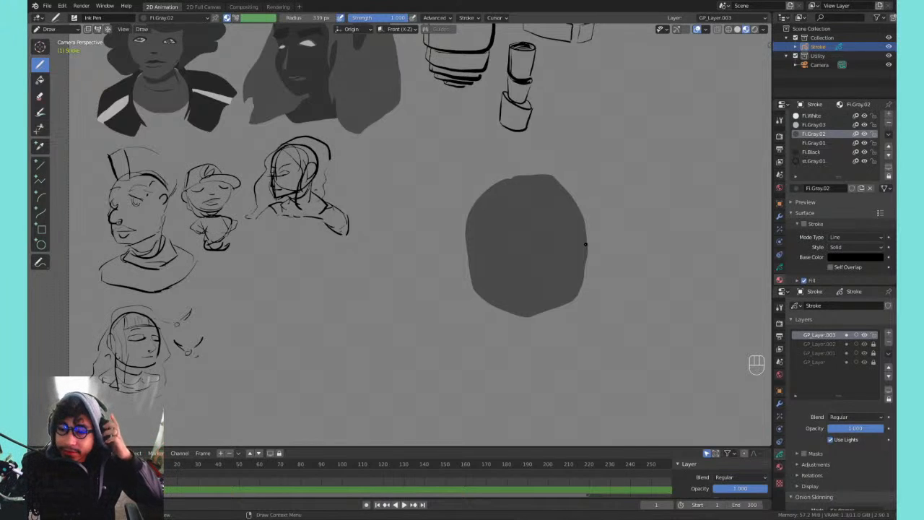
- Draw filled eyes, a nose shadow, a mouth and a lower-lip shadow on the face in Fi.Gray.01, undoing rejected strokes
shift+middle_drag(551, 162, 497, 227)
shift+middle_drag(540, 190, 632, 168)
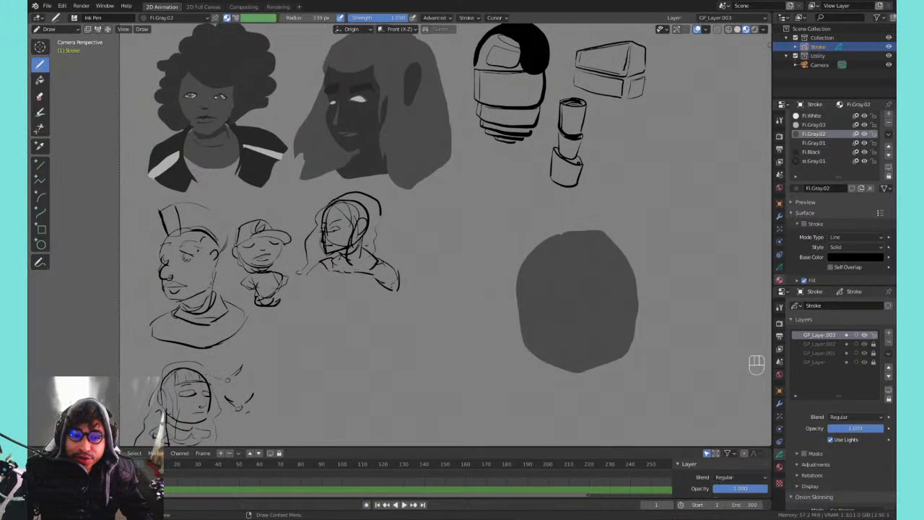
mouse_move(477, 196)
shift+middle_down()
mouse_move(583, 149)
mouse_move(495, 211)
mouse_move(392, 214)
mouse_move(438, 190)
mouse_move(462, 190)
shift+middle_up()
click(814, 142)
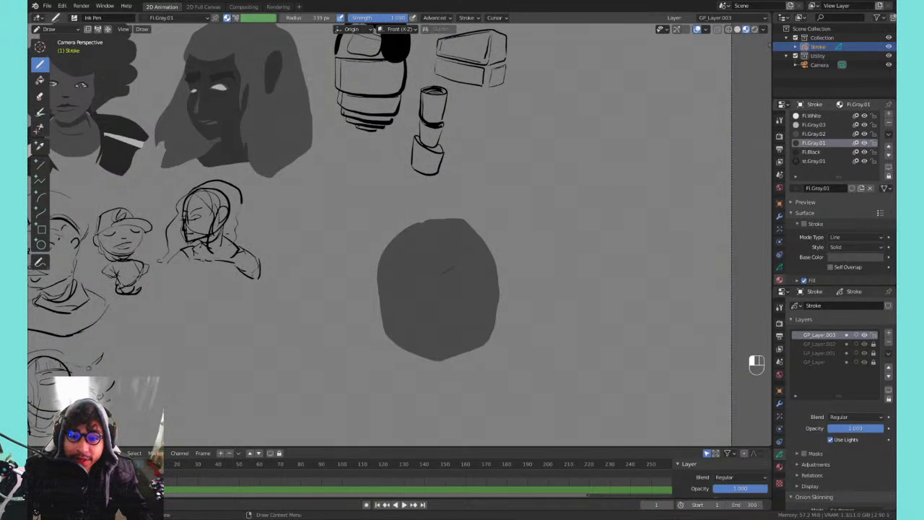
mouse_move(441, 266)
mouse_down()
mouse_move(480, 279)
mouse_move(396, 291)
mouse_move(448, 314)
mouse_up()
key(ctrl+z)
key(ctrl+z)
key(ctrl+z)
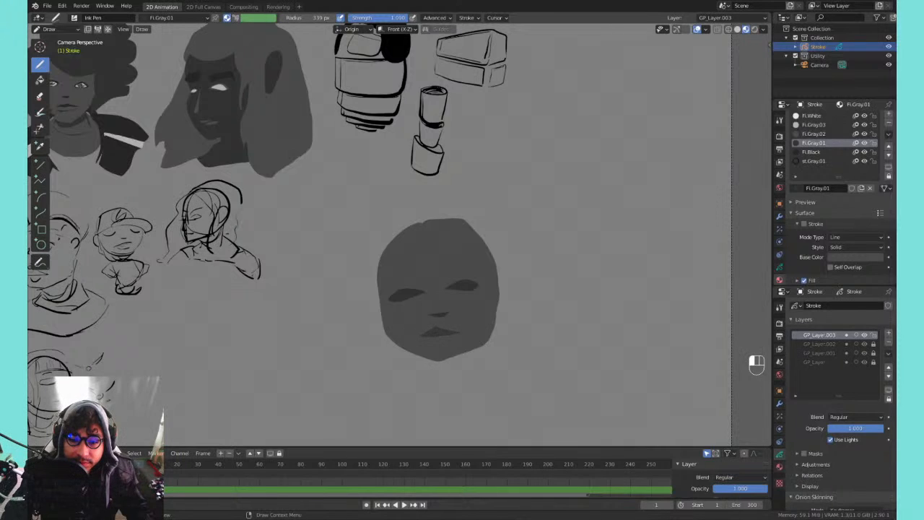
key(ctrl+z)
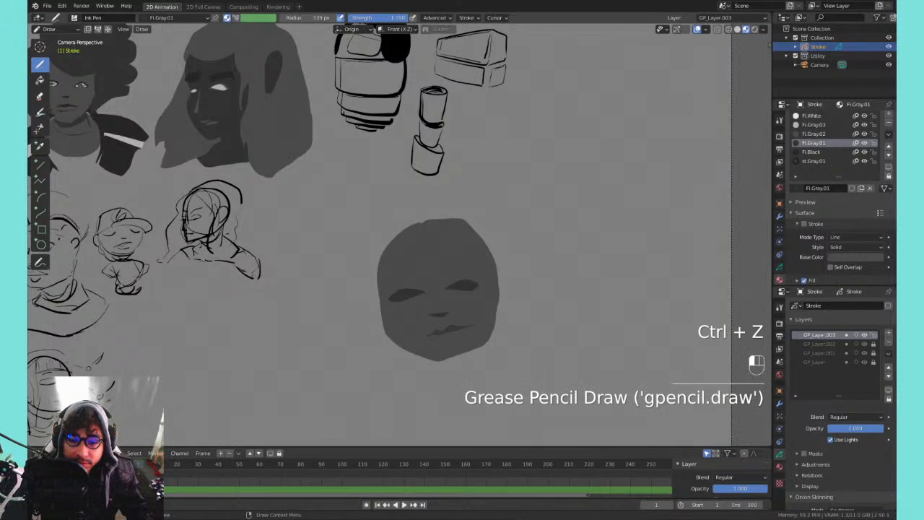
drag(426, 336, 467, 340)
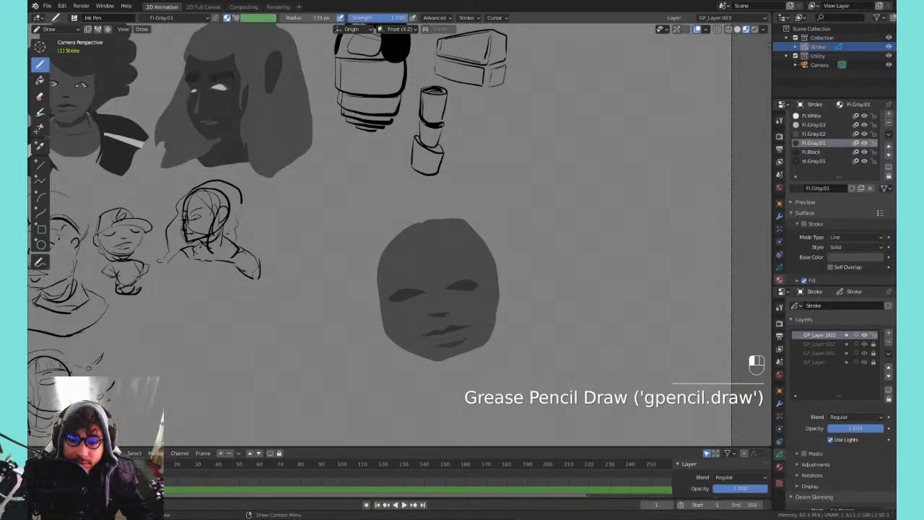
- Select the eye, nose and mouth strokes in Edit Mode, shift them slightly together, and return to Draw mode
key(Tab)
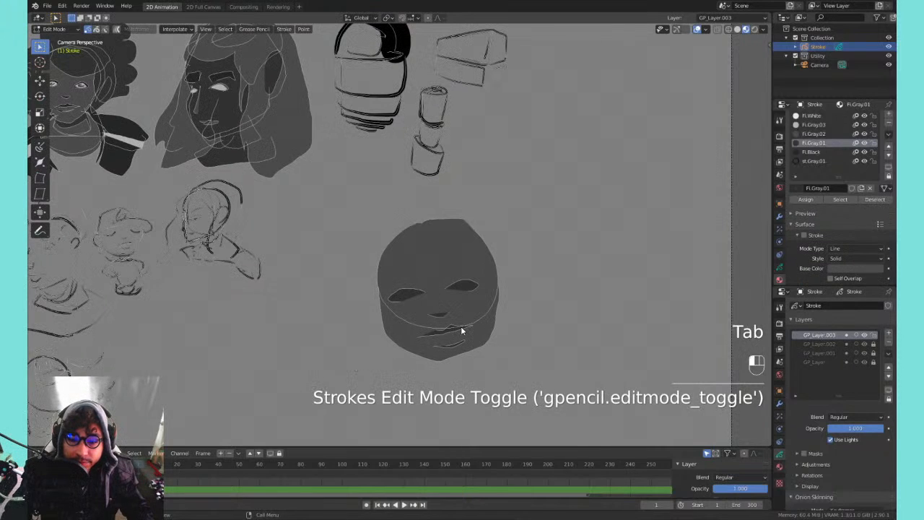
click(464, 327)
key(2)
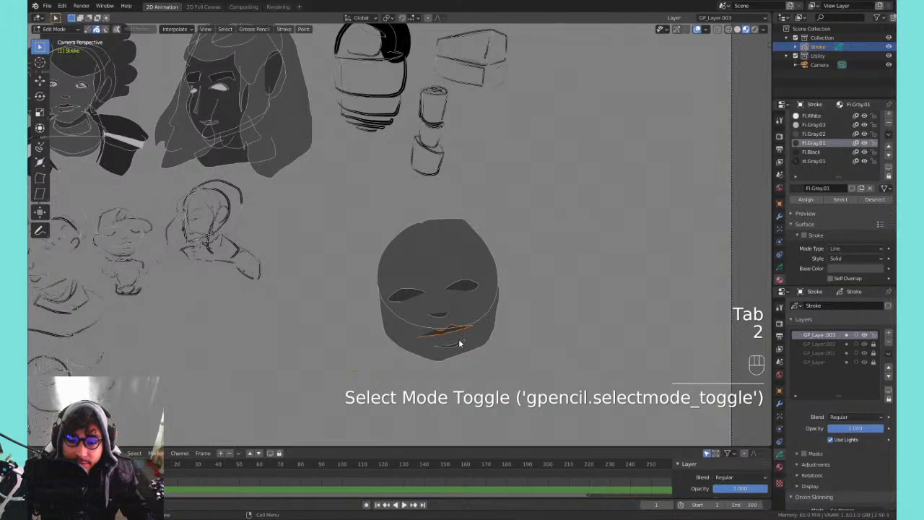
shift+click(460, 343)
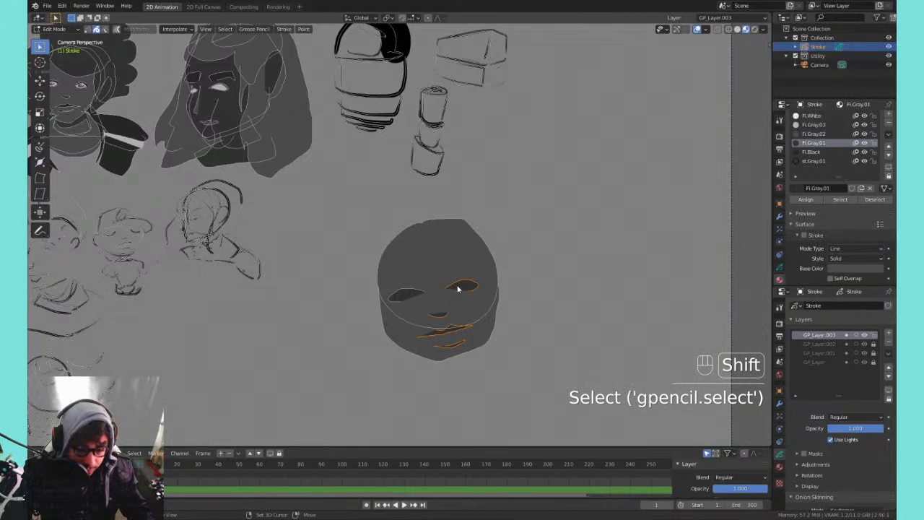
key(g)
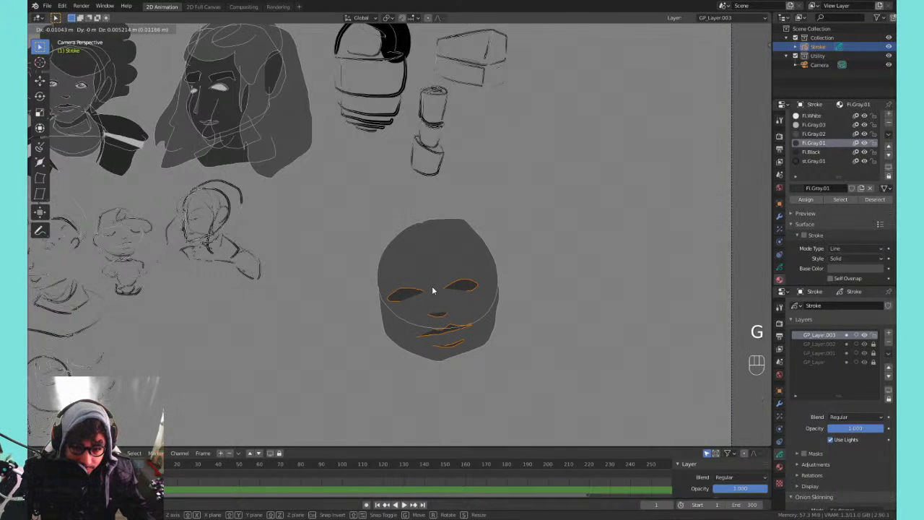
click(432, 286)
key(Tab)
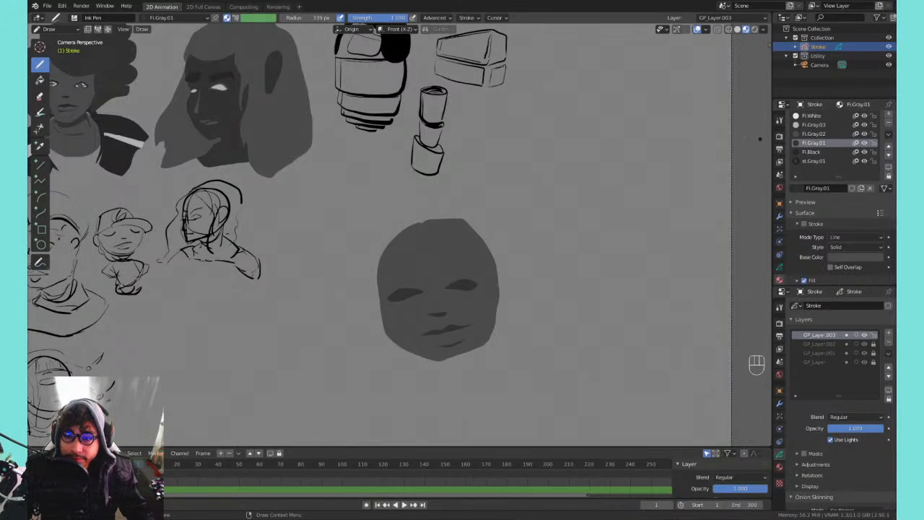
- Draw a filled Fi.Gray.01 hair cap with a jagged fringe over the forehead, undoing rejected shapes
mouse_move(395, 231)
mouse_down()
mouse_move(472, 257)
mouse_move(530, 249)
mouse_move(426, 216)
mouse_up()
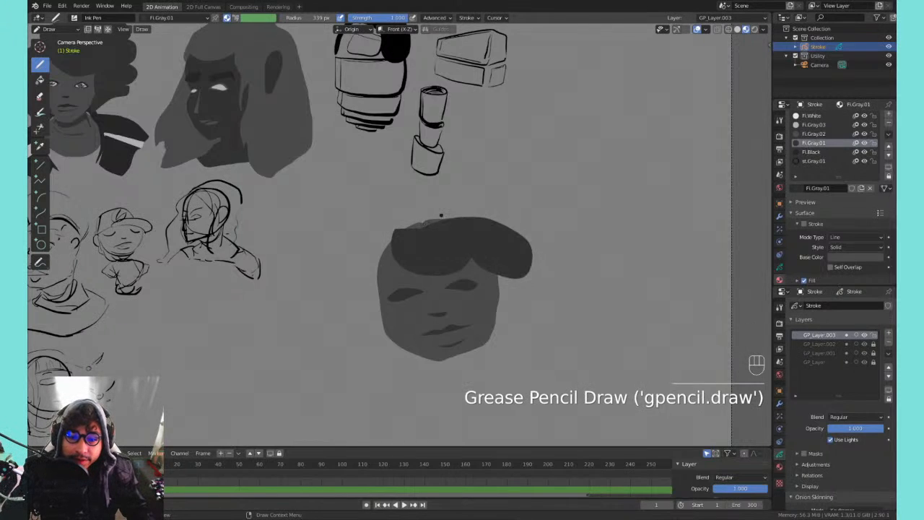
key(ctrl+z)
mouse_move(379, 245)
mouse_down()
mouse_move(383, 285)
mouse_move(401, 262)
mouse_move(410, 274)
mouse_move(453, 266)
mouse_move(429, 236)
mouse_move(419, 241)
mouse_move(467, 229)
mouse_move(398, 239)
mouse_move(405, 261)
mouse_move(414, 241)
mouse_move(432, 276)
mouse_move(501, 249)
mouse_move(496, 228)
mouse_move(448, 211)
mouse_move(393, 217)
mouse_move(381, 232)
mouse_up()
key(ctrl+z)
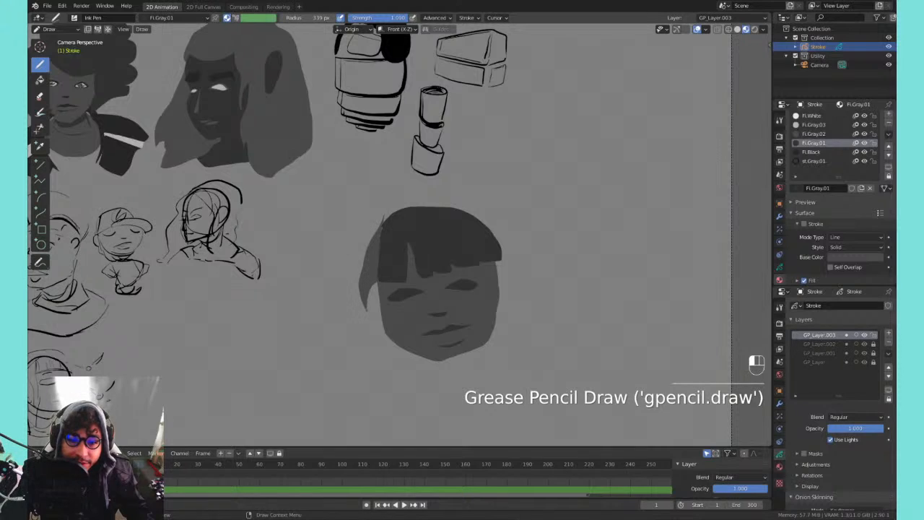
- Try filled Fi.Gray.01 side locks beside the face and a full hair shape around the head
key(ctrl+z)
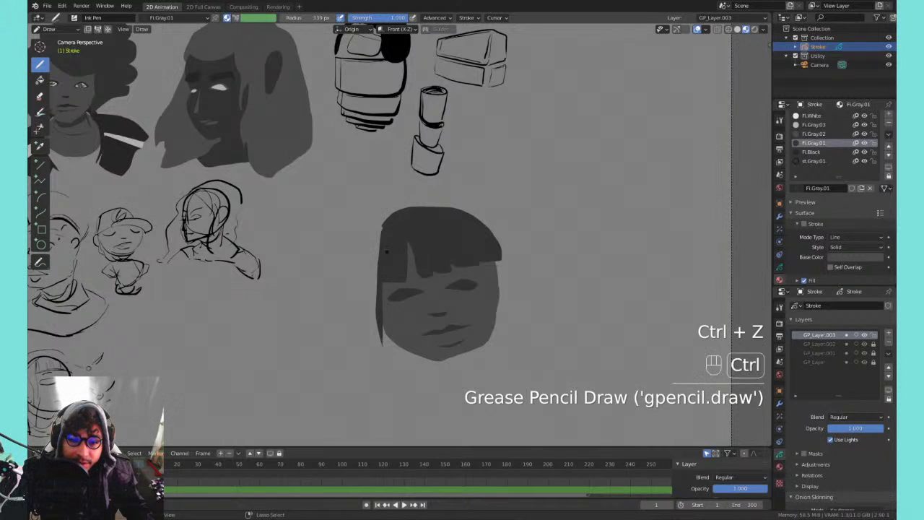
key(ctrl+z)
mouse_move(383, 220)
mouse_down()
mouse_move(367, 237)
mouse_move(381, 370)
mouse_up()
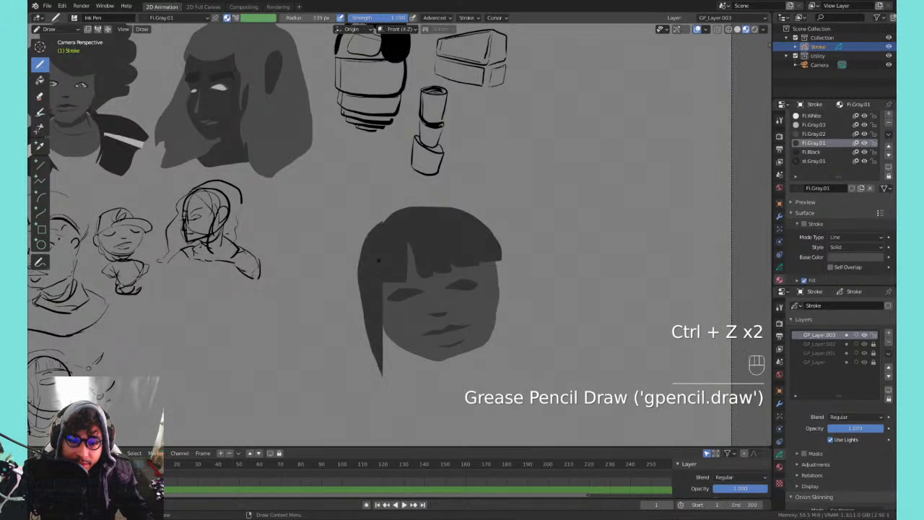
key(ctrl+z)
mouse_move(380, 226)
mouse_down()
mouse_move(357, 325)
mouse_move(366, 365)
mouse_move(392, 374)
mouse_move(376, 219)
mouse_up()
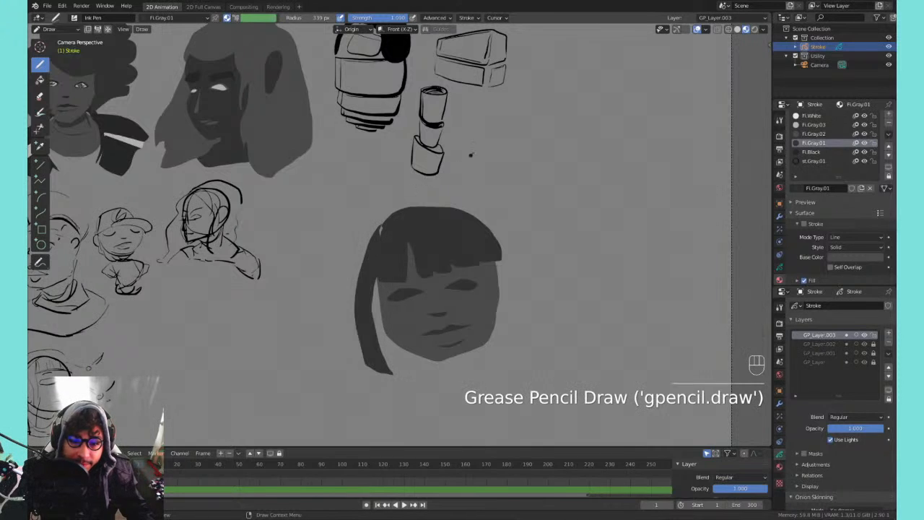
key(ctrl+z)
click(393, 182)
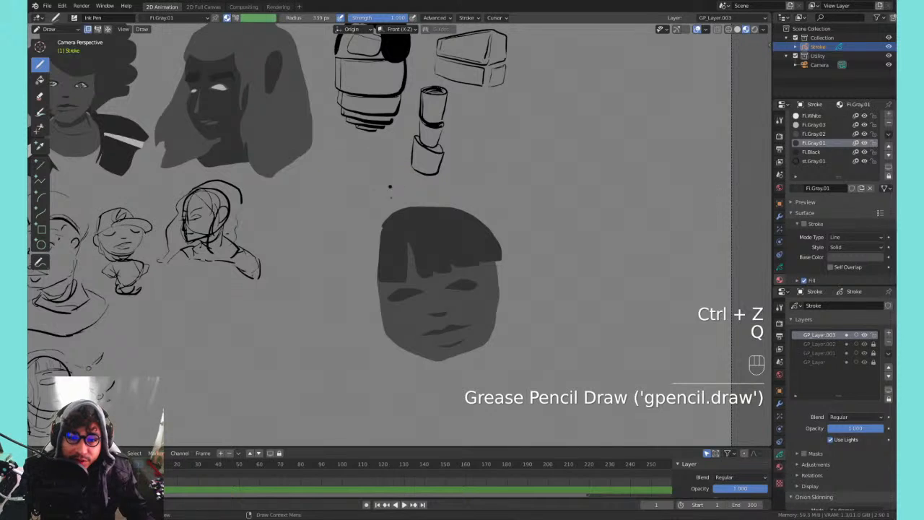
mouse_move(382, 230)
mouse_down()
mouse_move(373, 382)
mouse_move(410, 411)
mouse_move(504, 367)
mouse_up()
key(ctrl+z)
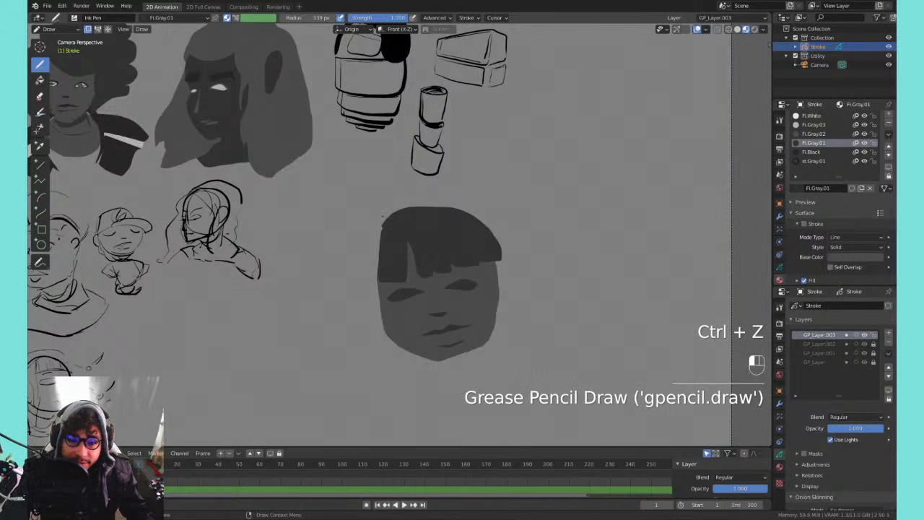
mouse_move(381, 216)
mouse_down()
mouse_move(365, 311)
mouse_move(420, 385)
mouse_up()
key(ctrl+z)
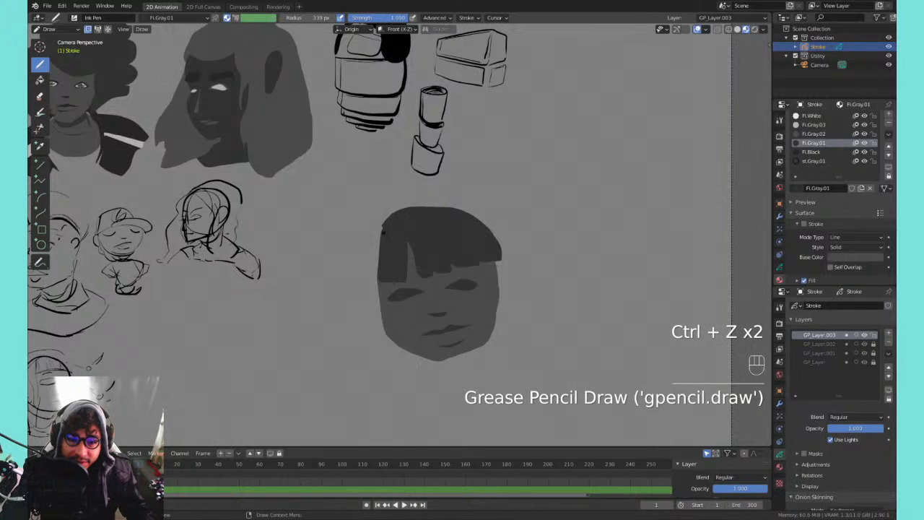
mouse_move(354, 319)
mouse_down()
mouse_move(433, 398)
mouse_move(521, 325)
mouse_move(505, 231)
mouse_move(514, 202)
mouse_up()
mouse_move(513, 202)
shift+middle_down()
mouse_move(503, 177)
mouse_move(471, 153)
shift+middle_up()
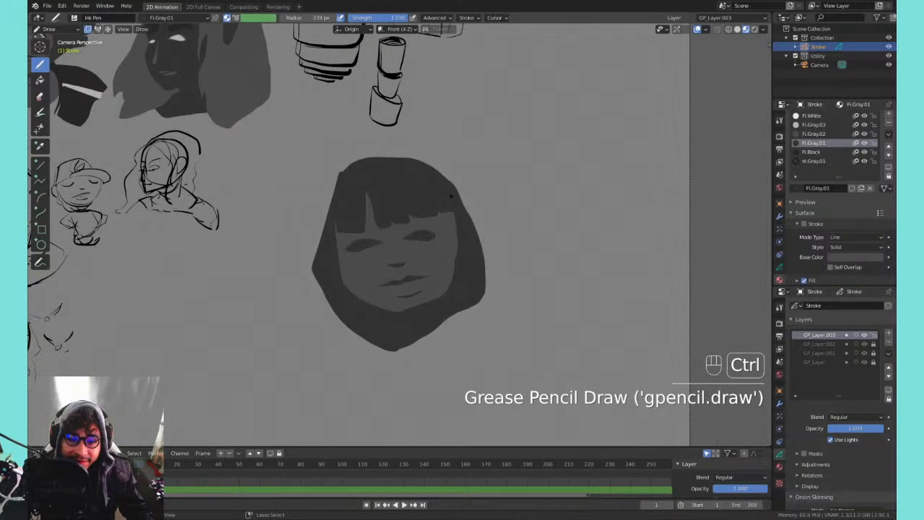
key(ctrl+z)
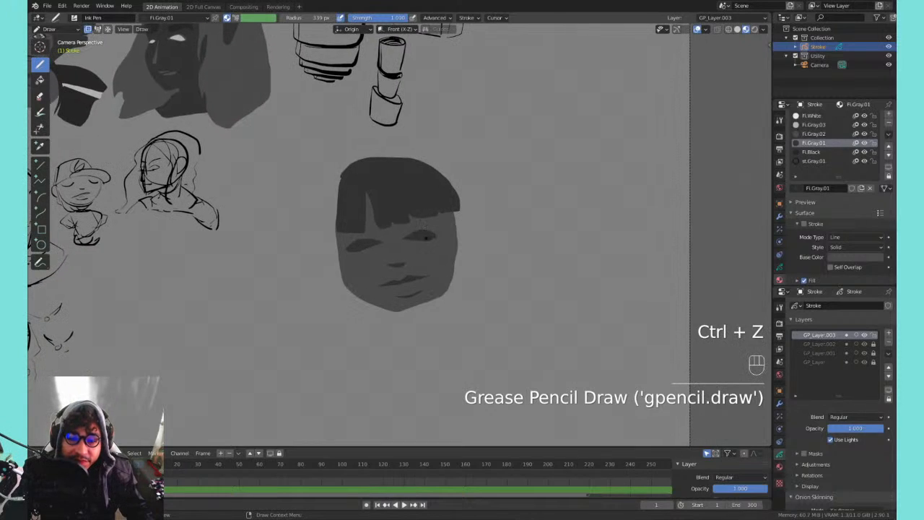
- Try several filled neck shapes below the chin in the Fi.Gray.02 material
click(813, 133)
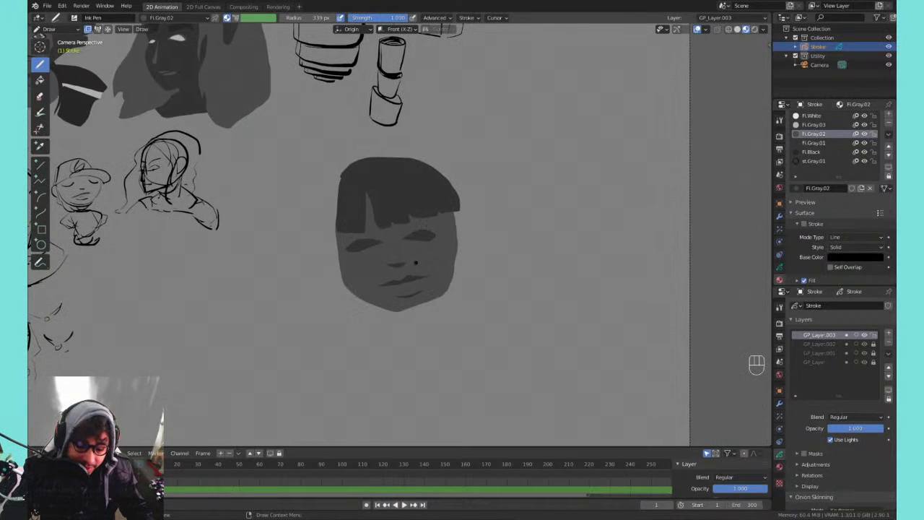
key(ctrl+equal)
key(ctrl+equal)
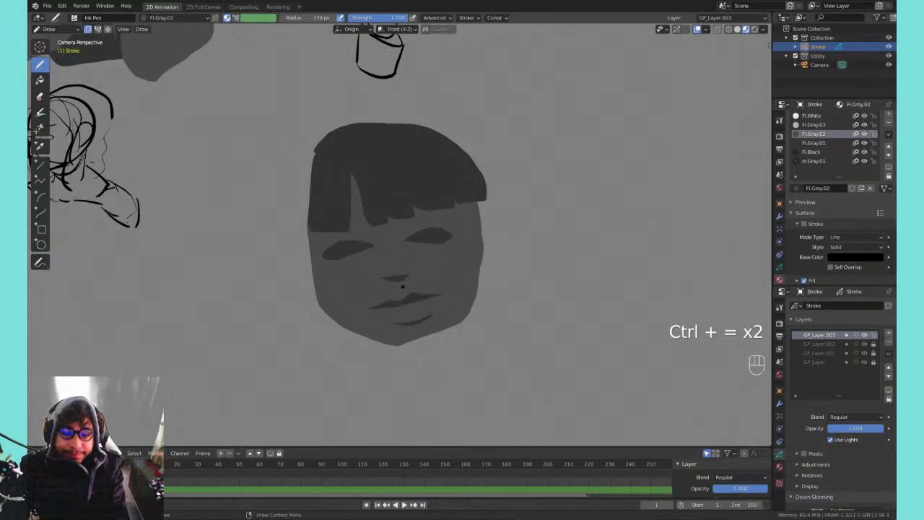
shift+middle_drag(402, 287, 388, 187)
drag(348, 238, 415, 253)
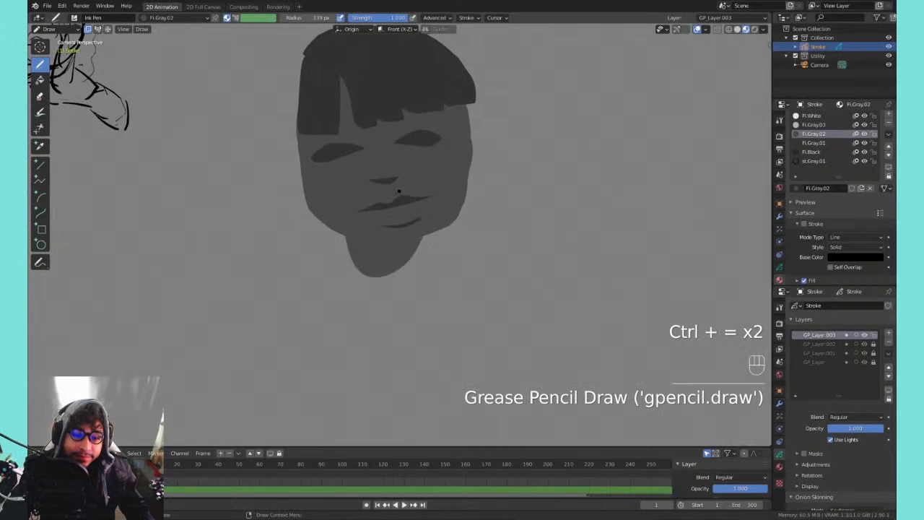
key(ctrl+z)
mouse_move(350, 238)
mouse_down()
mouse_move(429, 248)
mouse_move(435, 232)
mouse_up()
key(ctrl+z)
mouse_move(348, 239)
mouse_down()
mouse_move(402, 261)
mouse_move(434, 234)
mouse_move(348, 243)
mouse_move(389, 312)
mouse_move(432, 278)
mouse_move(434, 245)
mouse_move(449, 235)
mouse_up()
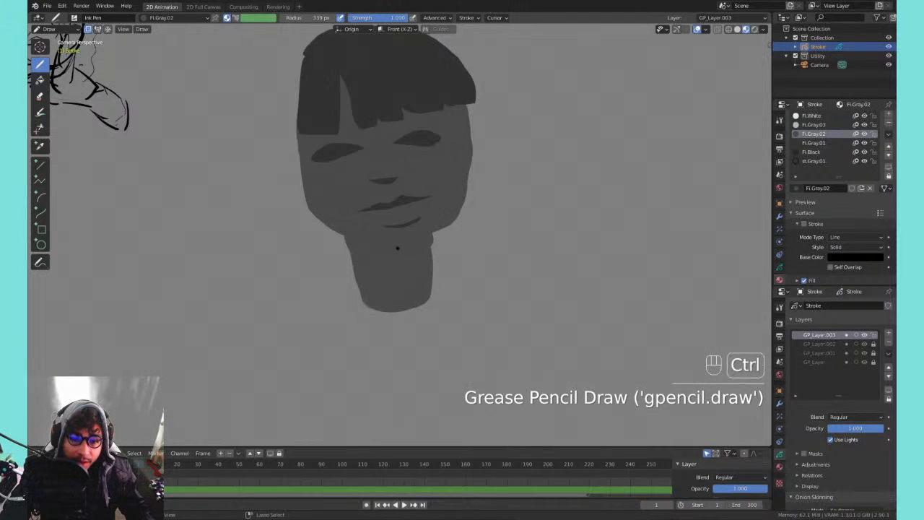
key(ctrl+z)
key(ctrl+z)
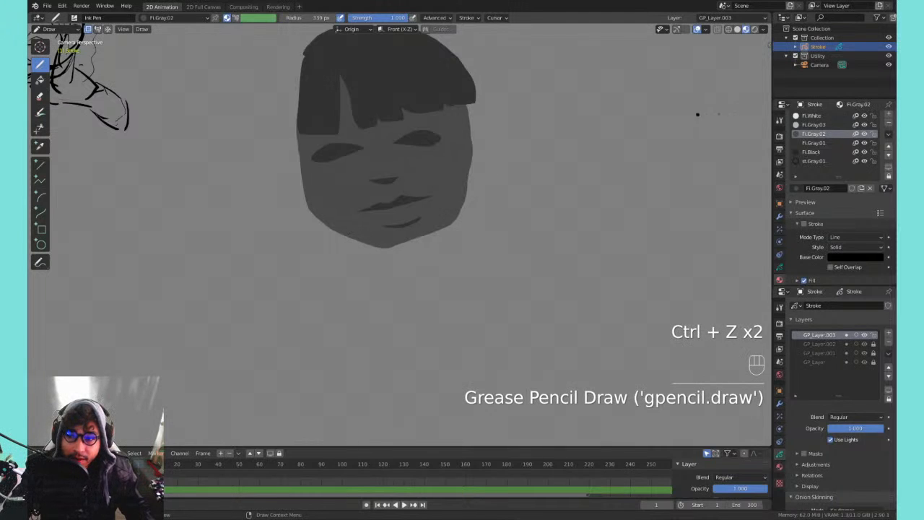
- Try several filled neck shapes below the chin in the Fi.Gray.01 material
click(808, 142)
drag(351, 233, 429, 232)
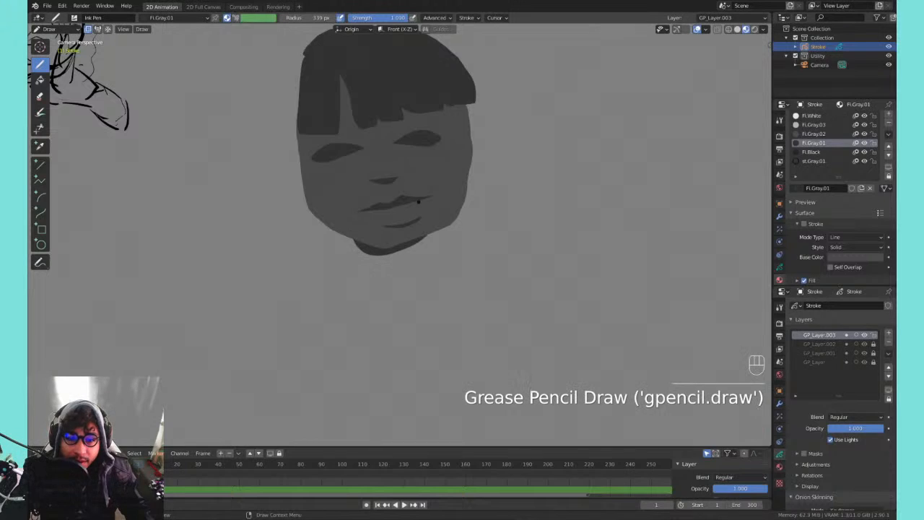
key(ctrl+z)
mouse_move(348, 232)
mouse_down()
mouse_move(361, 262)
mouse_move(419, 260)
mouse_move(435, 234)
mouse_up()
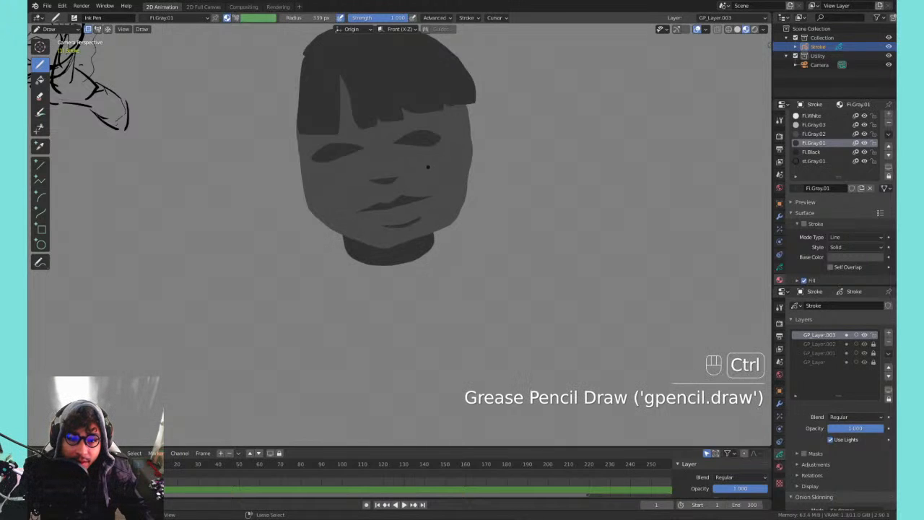
key(ctrl+z)
mouse_move(358, 257)
mouse_down()
mouse_move(423, 258)
mouse_move(432, 236)
mouse_up()
key(ctrl+z)
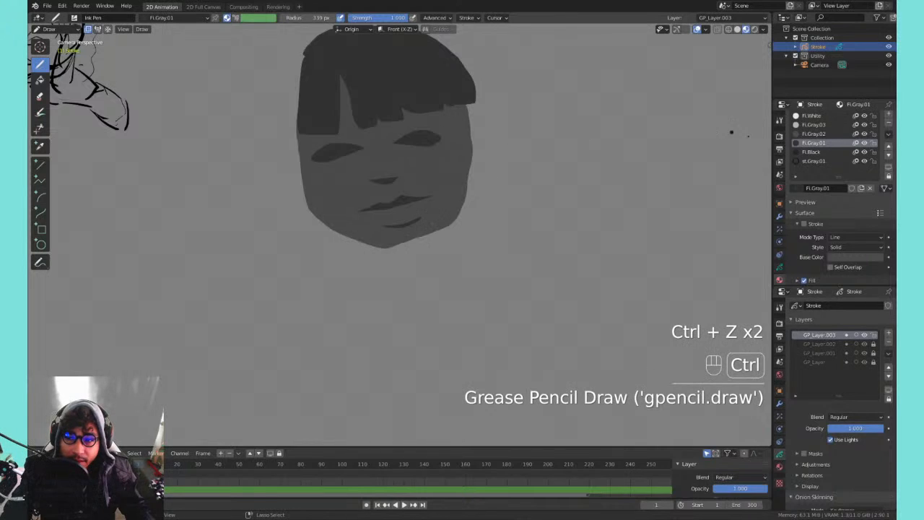
- Try a filled Fi.Gray.02 neck that flares at its base, and undo it
click(799, 135)
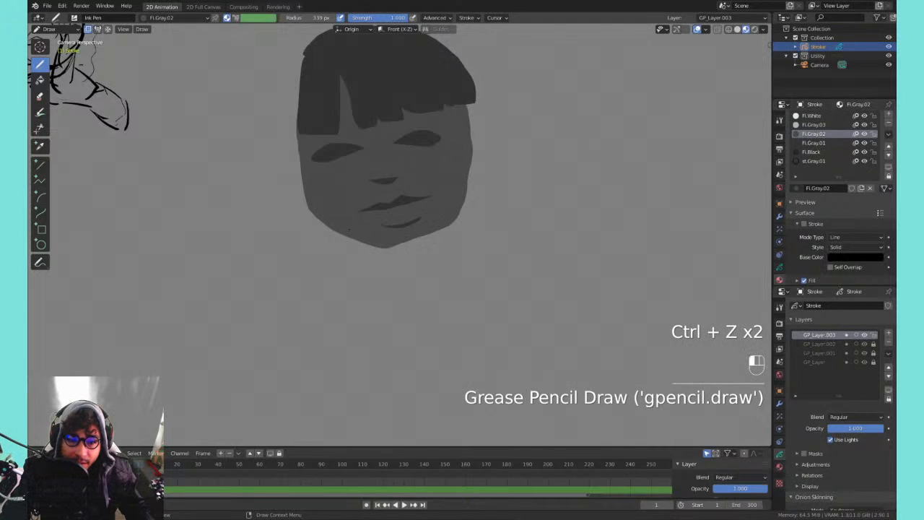
mouse_move(346, 272)
mouse_down()
mouse_move(411, 283)
mouse_move(444, 273)
mouse_move(430, 235)
mouse_move(379, 226)
mouse_up()
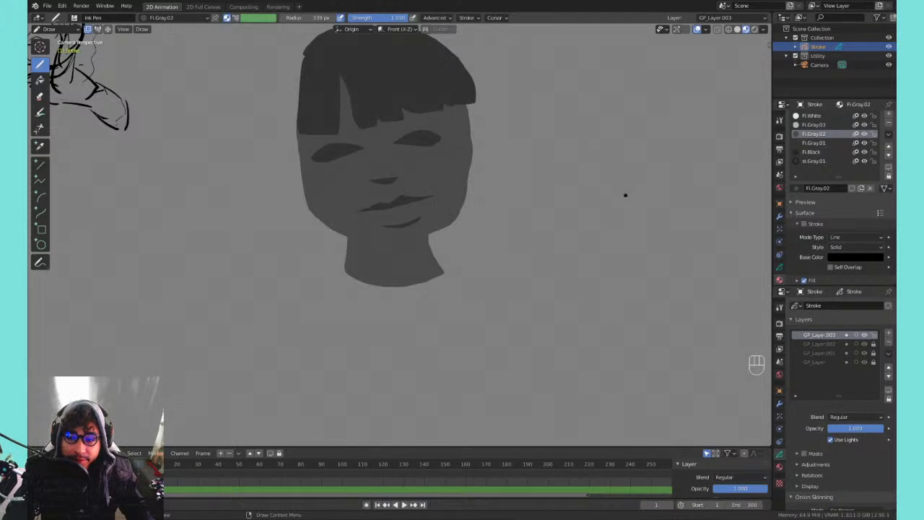
key(ctrl+z)
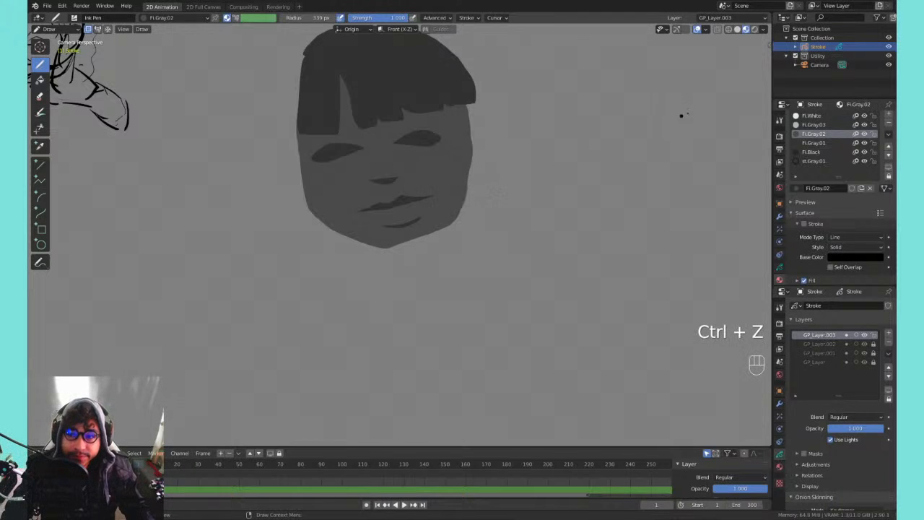
- Draw a filled Fi.Gray.01 neck below the chin and shoulders that slope down to tapered ends on both sides
click(813, 142)
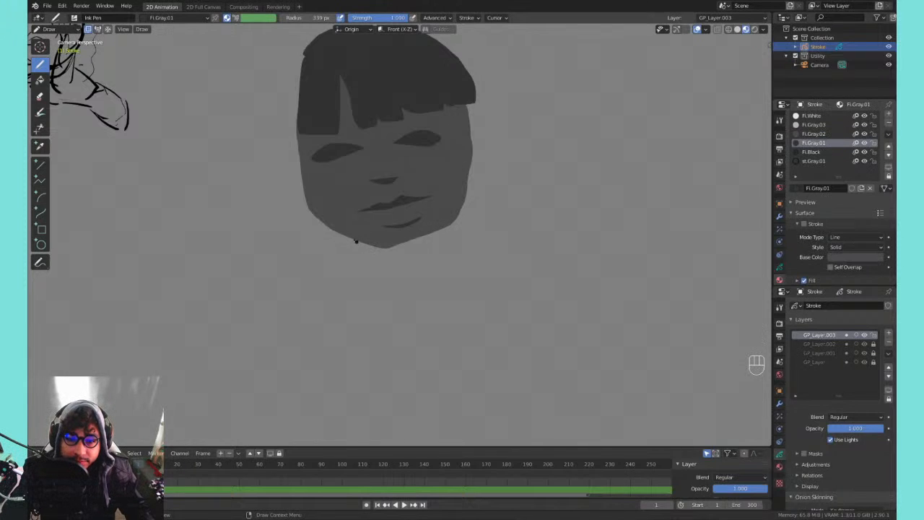
mouse_move(345, 231)
mouse_down()
mouse_move(345, 257)
mouse_move(397, 291)
mouse_move(448, 269)
mouse_move(426, 235)
mouse_up()
mouse_move(329, 272)
mouse_down()
mouse_move(353, 296)
mouse_move(516, 279)
mouse_move(433, 256)
mouse_up()
mouse_move(502, 223)
shift+middle_down()
mouse_move(537, 301)
mouse_move(526, 260)
shift+middle_up()
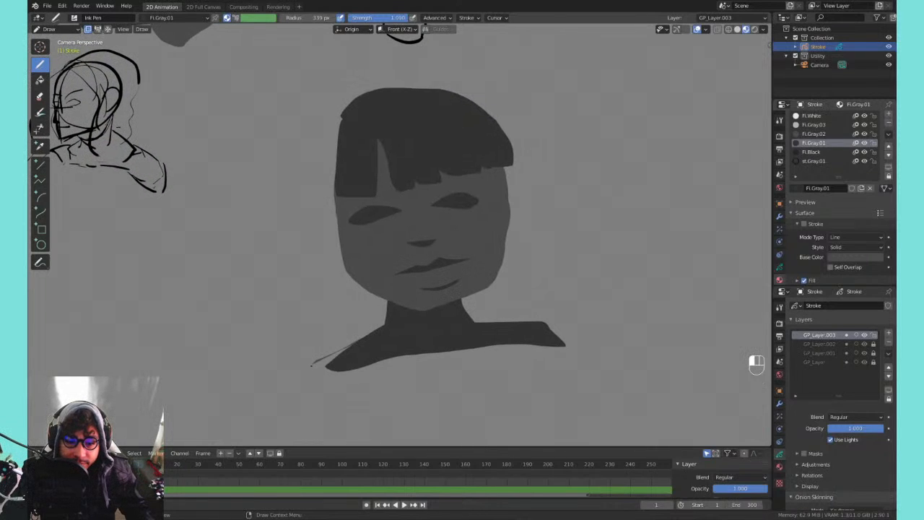
mouse_move(311, 365)
mouse_down()
mouse_move(328, 379)
mouse_move(350, 365)
mouse_up()
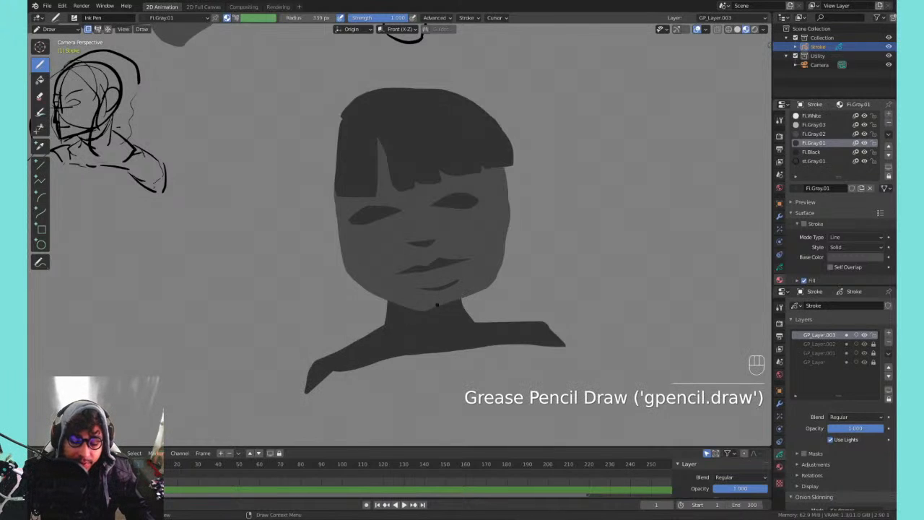
drag(553, 331, 599, 367)
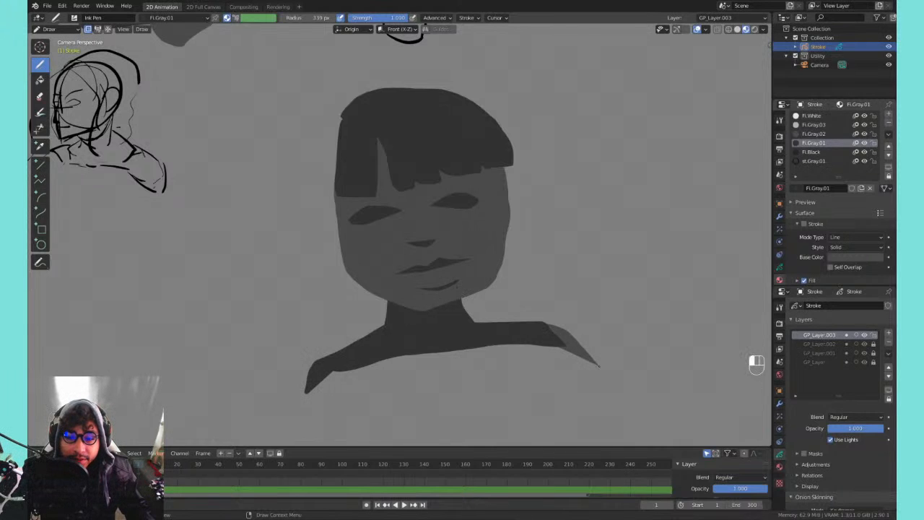
- Draw filled Fi.Gray.01 side hair from the crown to the chin on both sides, forming a bob around the face
shift+middle_drag(411, 227, 485, 222)
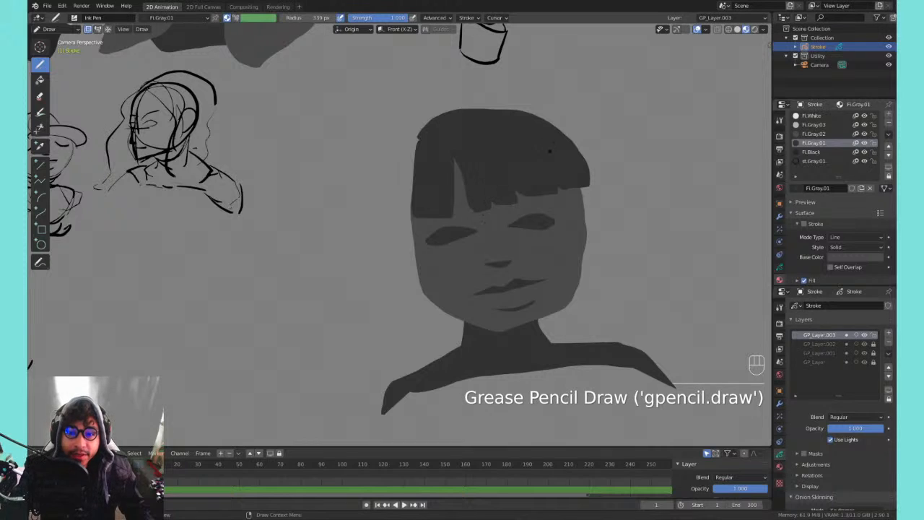
mouse_move(415, 129)
mouse_down()
mouse_move(383, 216)
mouse_move(415, 135)
mouse_move(401, 278)
mouse_move(428, 220)
mouse_move(418, 133)
mouse_move(377, 284)
mouse_move(422, 334)
mouse_move(472, 311)
mouse_up()
key(ctrl+z)
key(ctrl+z)
mouse_move(546, 120)
mouse_down()
mouse_move(593, 184)
mouse_move(611, 274)
mouse_move(573, 324)
mouse_move(547, 298)
mouse_up()
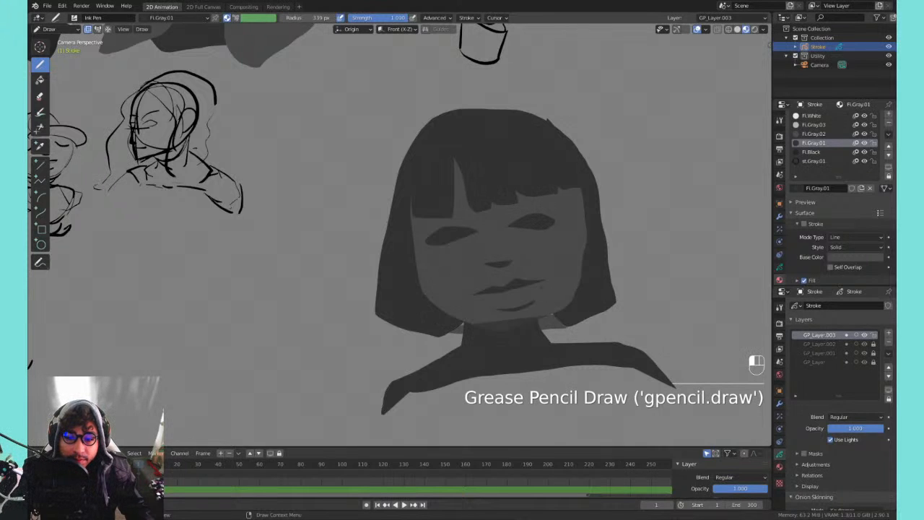
mouse_move(545, 216)
shift+middle_down()
mouse_move(504, 268)
mouse_move(425, 285)
mouse_move(530, 171)
shift+middle_up()
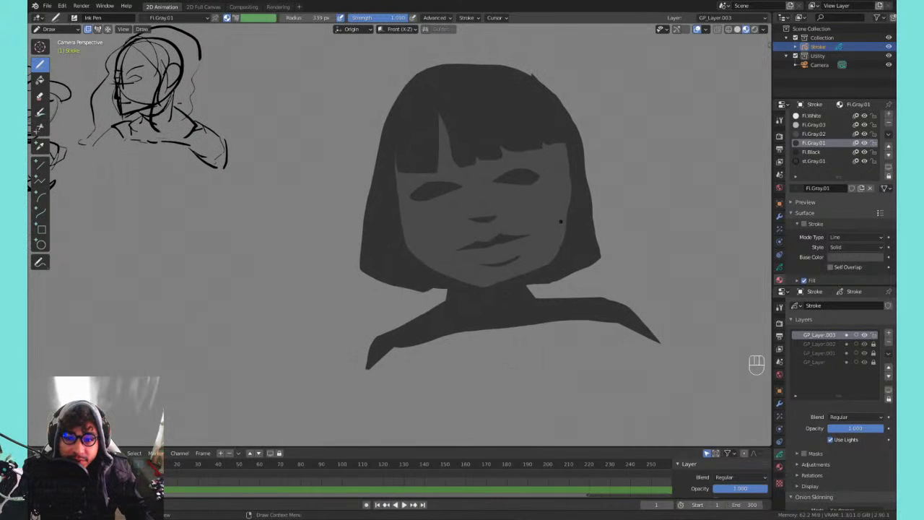
- Rotate the selected eye, nose and mouth strokes until they sit level, shift them slightly together, and return to Draw mode
mouse_move(561, 221)
shift+middle_down()
mouse_move(552, 250)
mouse_move(509, 225)
shift+middle_up()
key(ctrl+equal)
key(ctrl+equal)
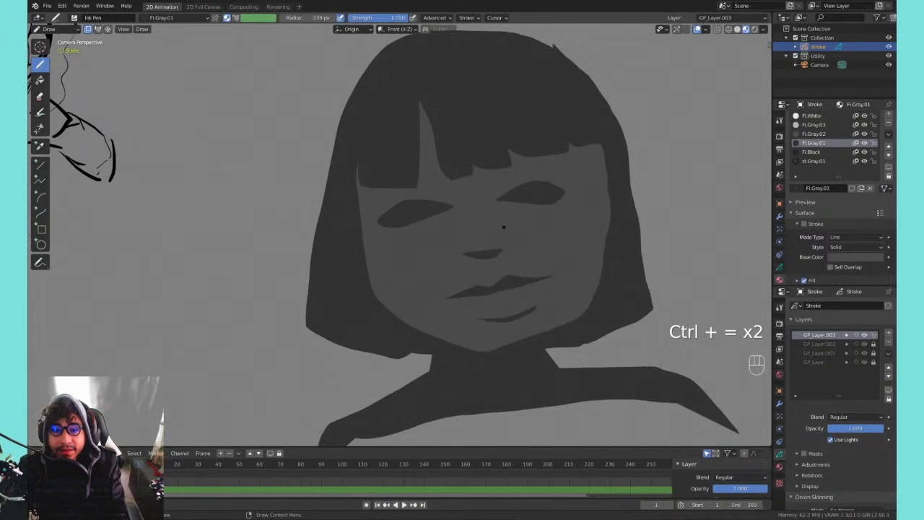
key(ctrl+equal)
key(Tab)
shift+middle_drag(508, 241, 501, 248)
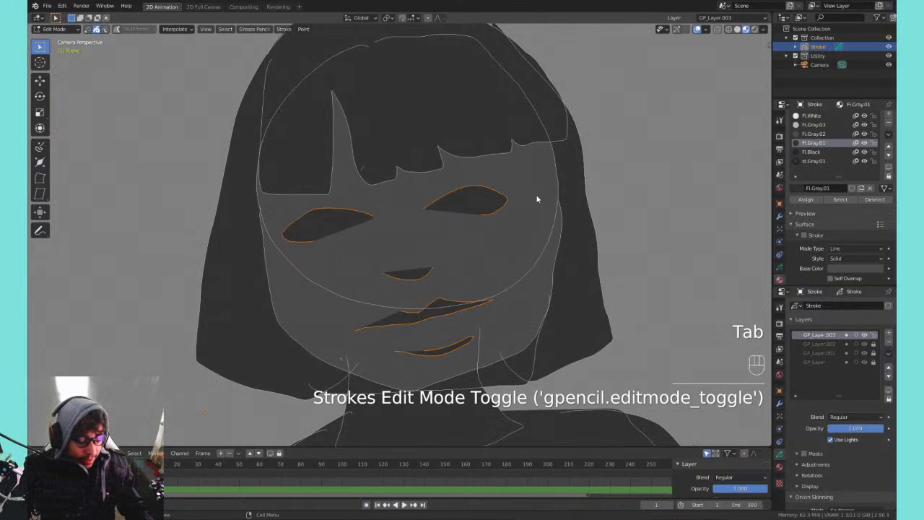
key(r)
click(549, 217)
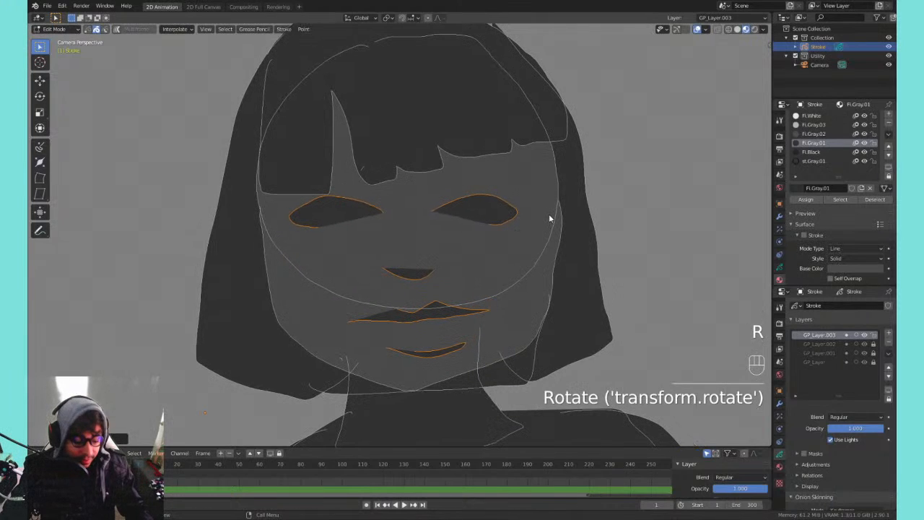
key(g)
click(526, 221)
key(Tab)
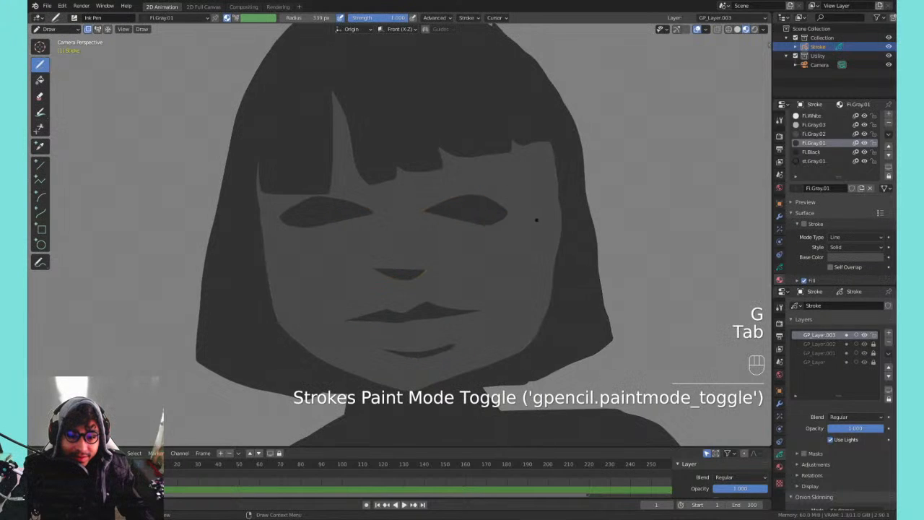
- Examine the placement of the facial features from a distance, with the whole head in view
key(ctrl+equal)
key(ctrl+minus)
key(ctrl+minus)
key(ctrl+minus)
key(ctrl+minus)
key(ctrl+minus)
key(ctrl+minus)
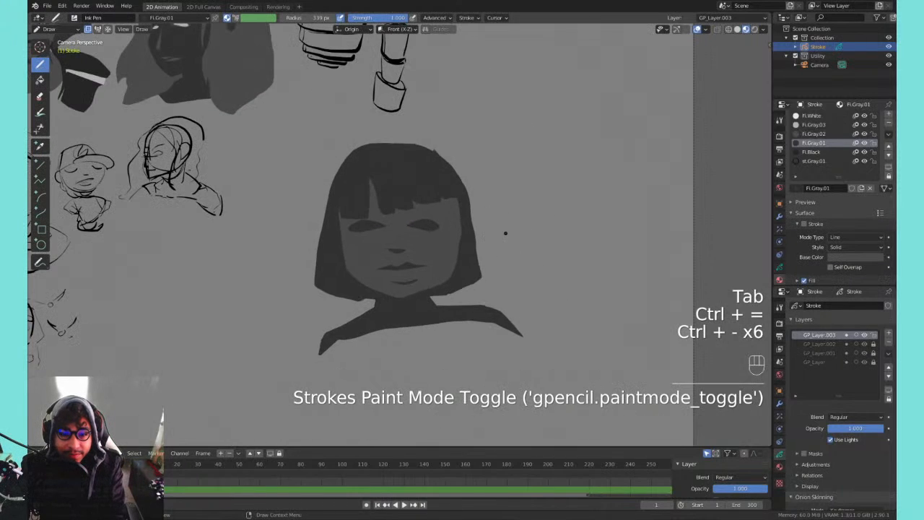
key(ctrl+equal)
key(ctrl+equal)
key(ctrl+equal)
key(ctrl+equal)
key(ctrl+equal)
key(ctrl+equal)
- Select both eye strokes in Edit Mode, rotate them slightly, shift them lower and scale them down together
key(Tab)
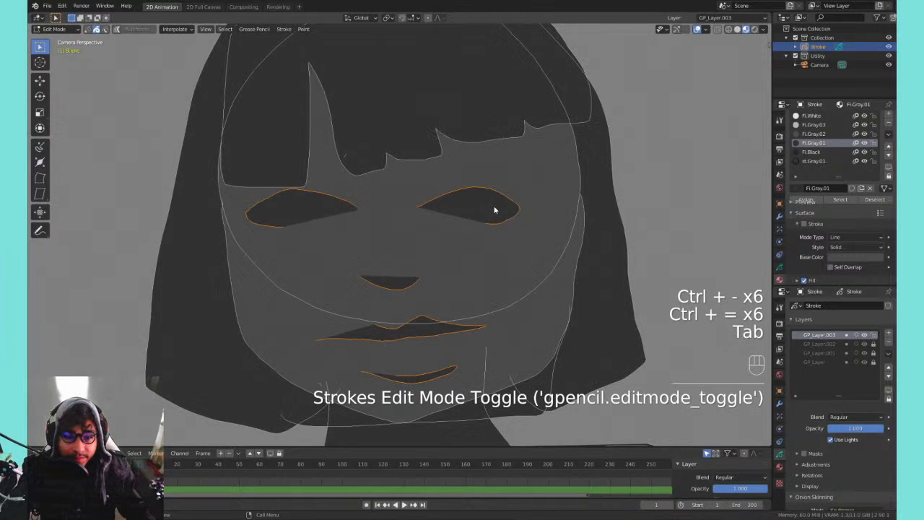
click(555, 197)
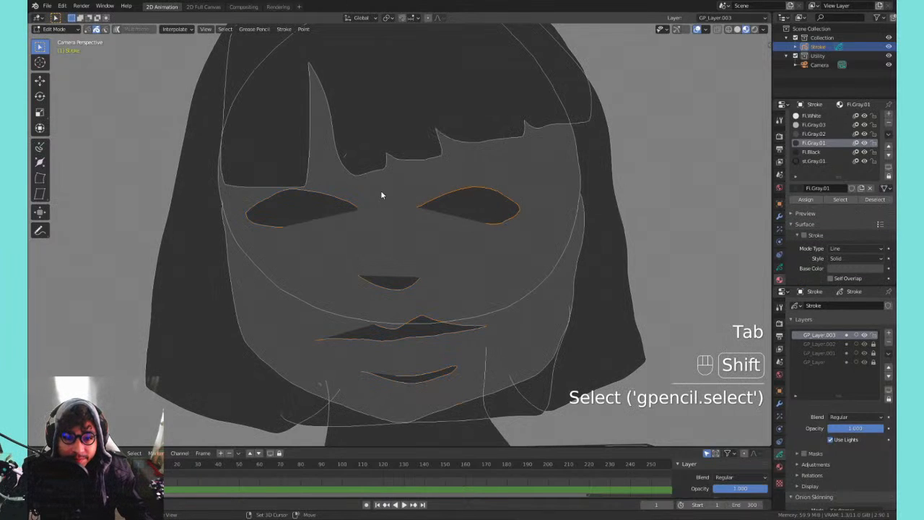
shift+click(353, 203)
key(r)
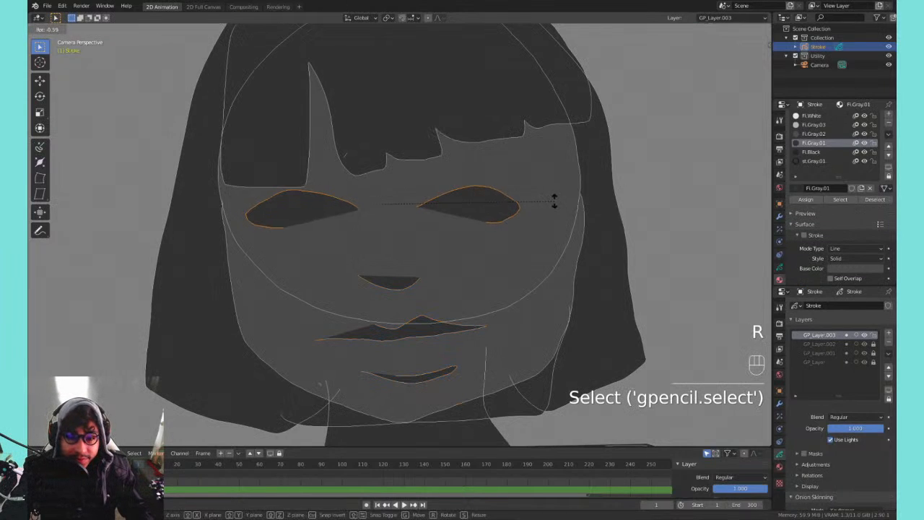
key(g)
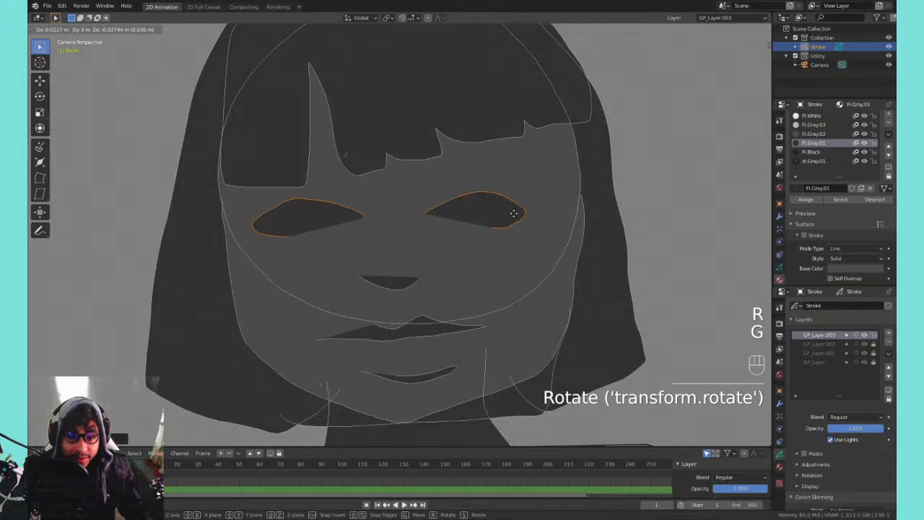
click(508, 210)
key(s)
click(516, 212)
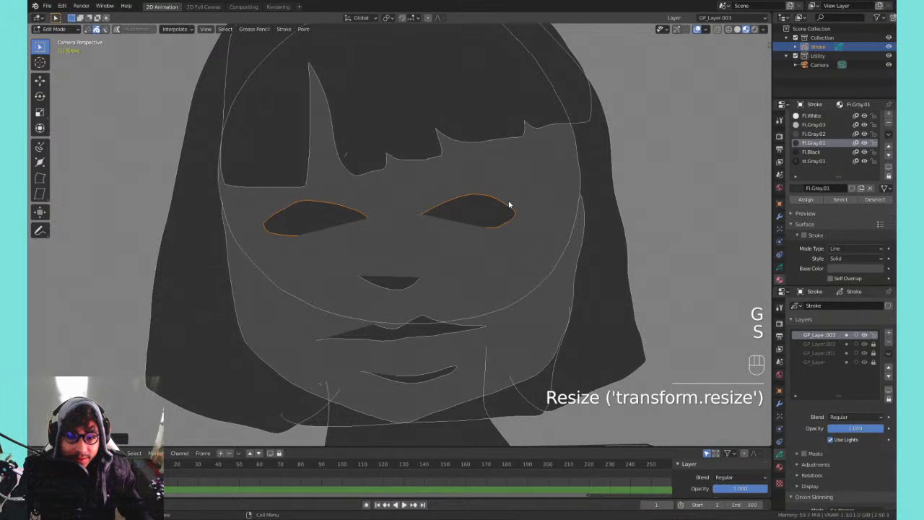
- Scale down each eye stroke individually and return to Draw mode
click(470, 199)
key(s)
click(536, 204)
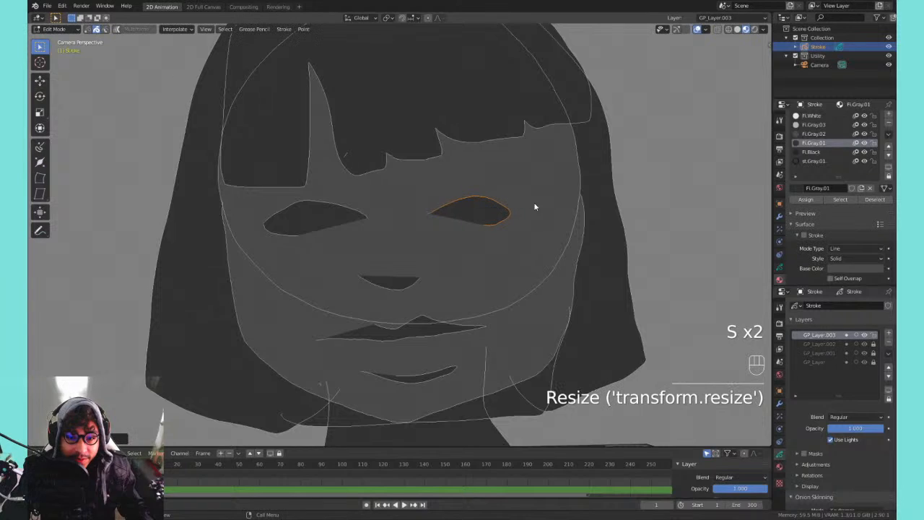
click(485, 195)
key(s)
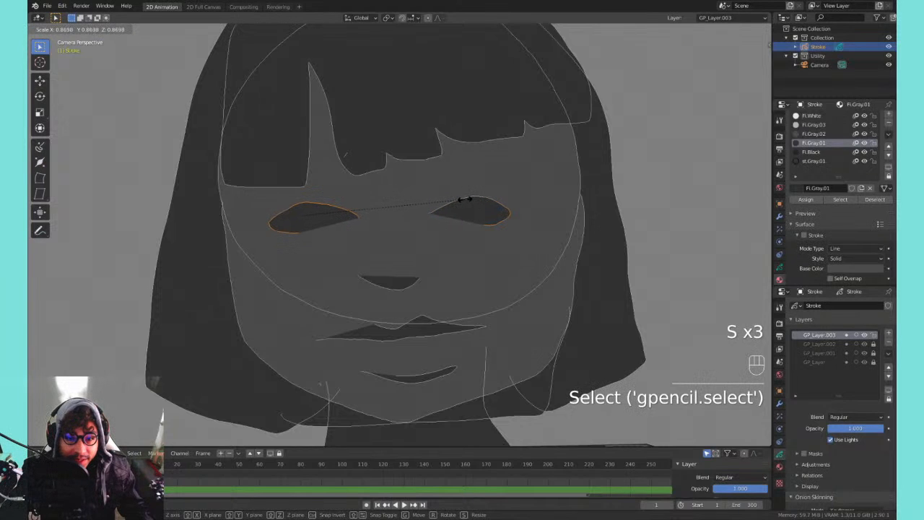
click(464, 200)
key(Tab)
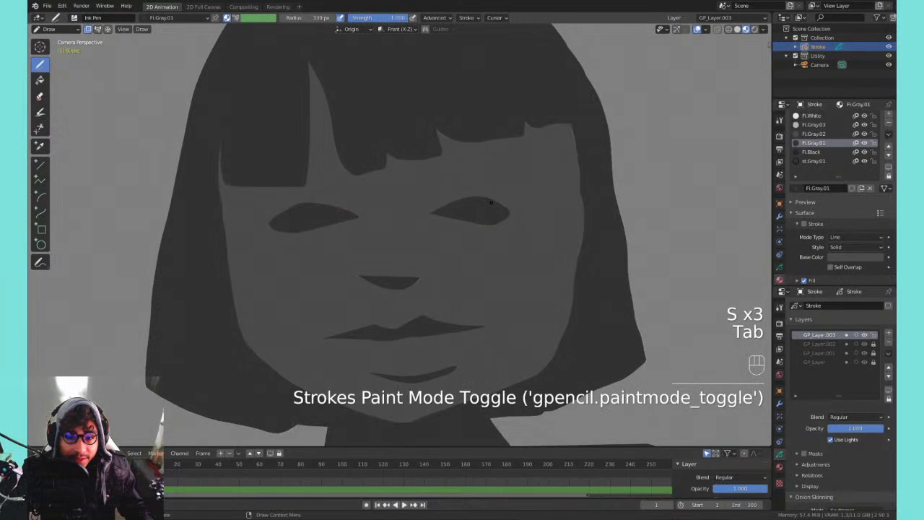
- Move the two eye strokes outward in Edit Mode to widen the gap between them
key(Tab)
click(500, 205)
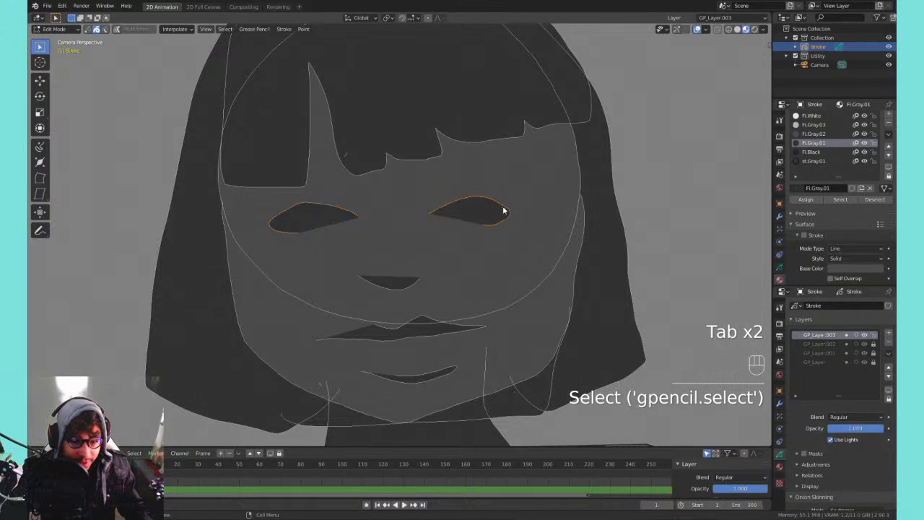
key(g)
click(515, 210)
click(357, 214)
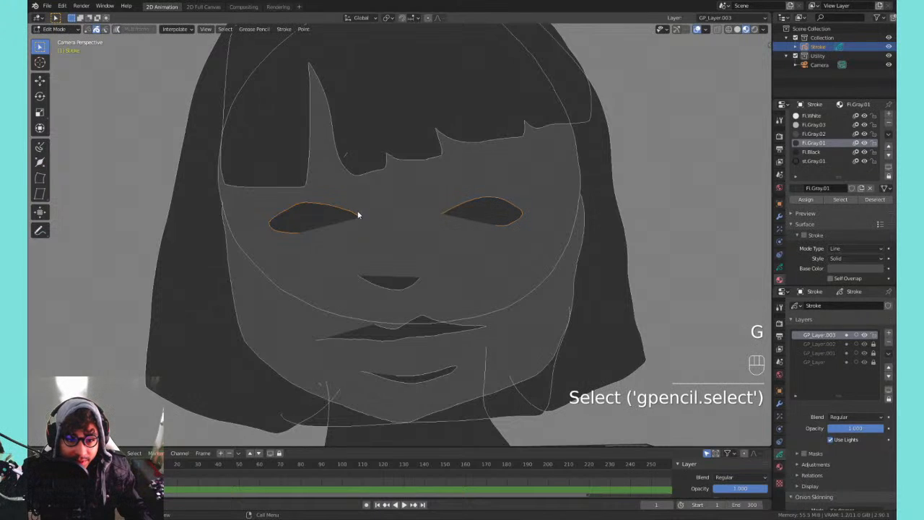
key(g)
click(361, 217)
- Nudge the nose stroke slightly to the right between the eyes and return to Draw mode
click(396, 289)
key(g)
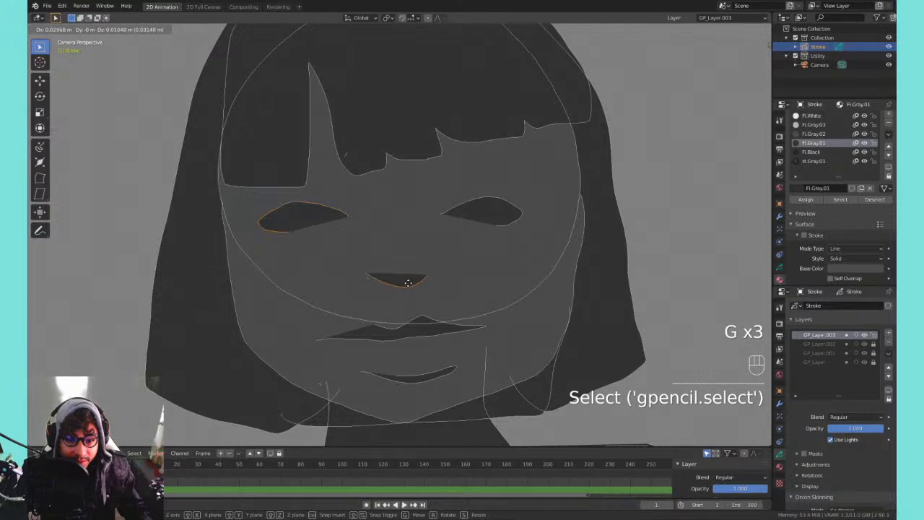
click(403, 288)
key(Tab)
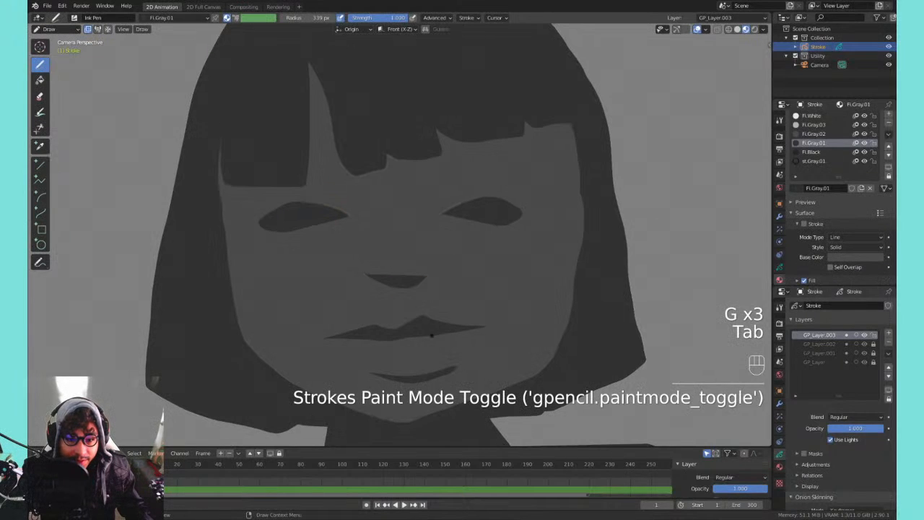
- Shift the upper mouth stroke slightly to the right in Edit Mode and scale it down to a narrower width
key(Tab)
click(423, 317)
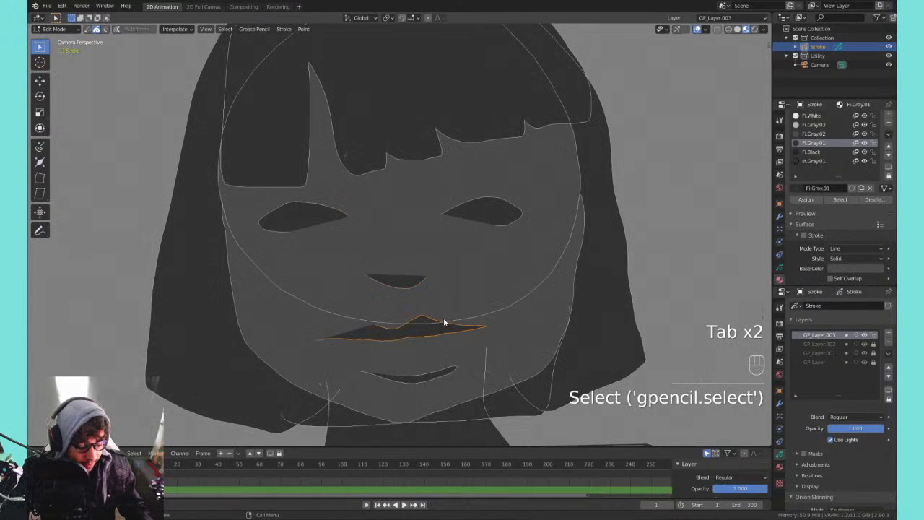
key(g)
click(449, 326)
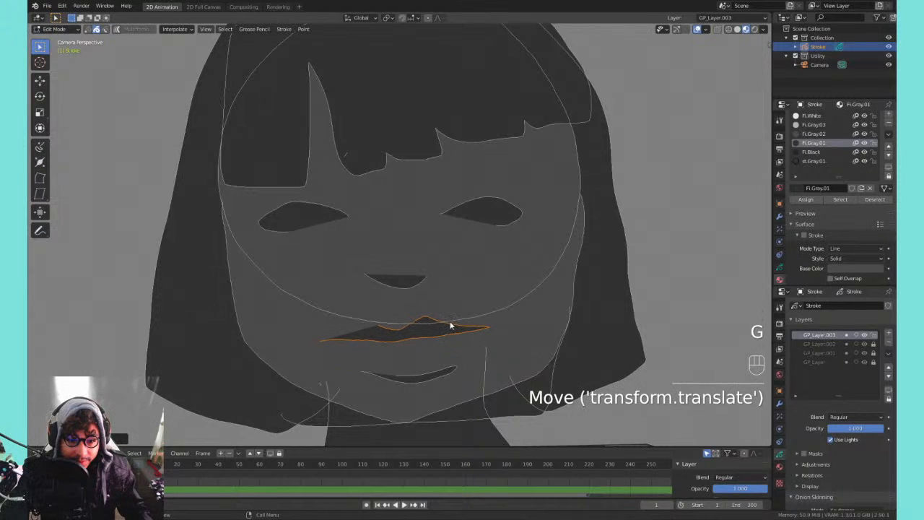
key(s)
click(479, 315)
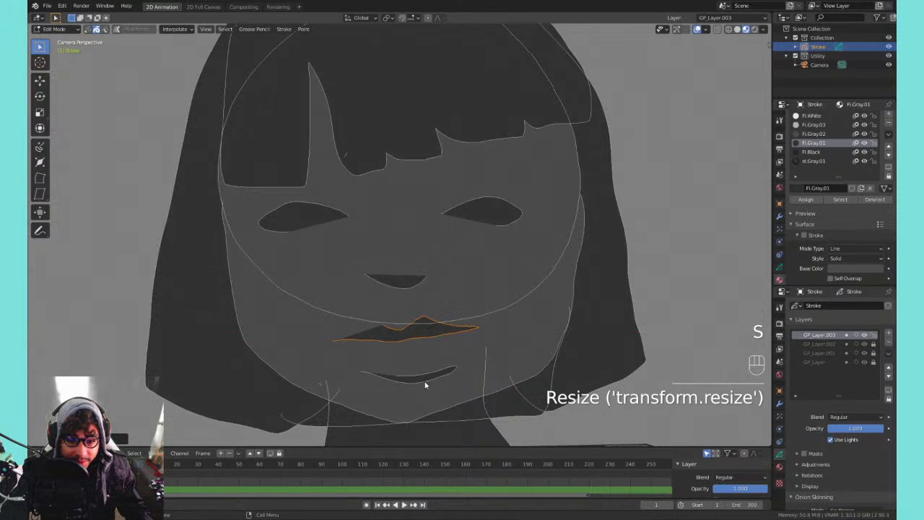
- Scale down the lower lip stroke, adjust its position beneath the mouth, and return to Draw mode
click(461, 354)
key(s)
click(470, 348)
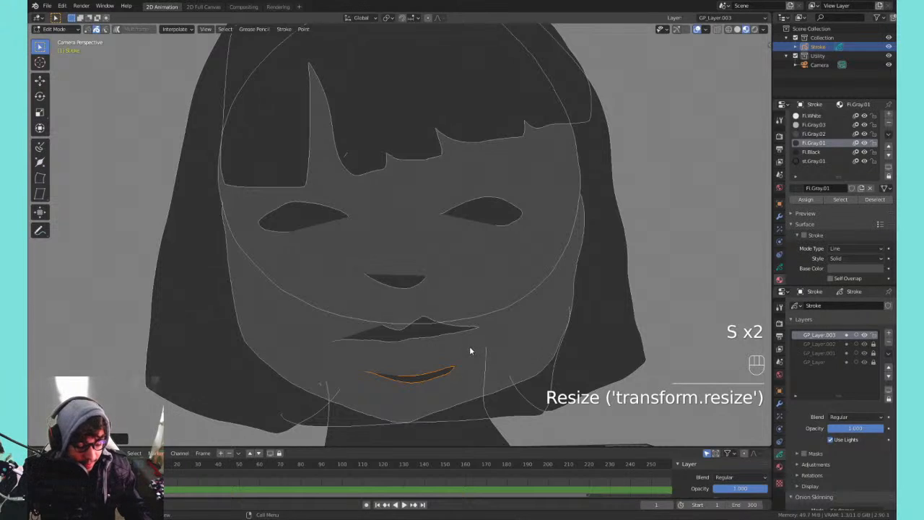
key(g)
key(Tab)
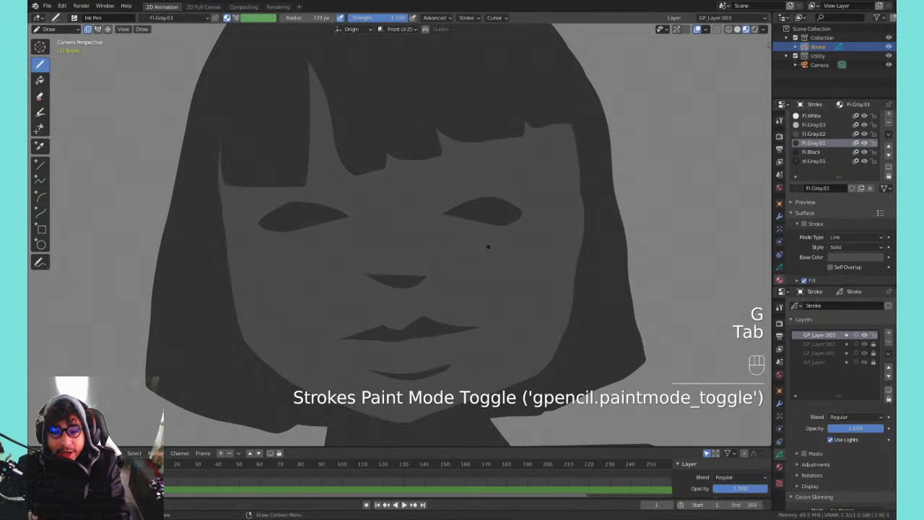
- Try several dark gray eyebrow strokes with Fi.Gray.01 above the eye beneath the straight part of the bangs, undoing each one
key(ctrl+minus)
key(ctrl+minus)
key(ctrl+minus)
key(ctrl+minus)
key(ctrl+minus)
key(ctrl+minus)
key(ctrl+minus)
key(ctrl+equal)
key(ctrl+equal)
key(ctrl+equal)
key(ctrl+equal)
key(ctrl+equal)
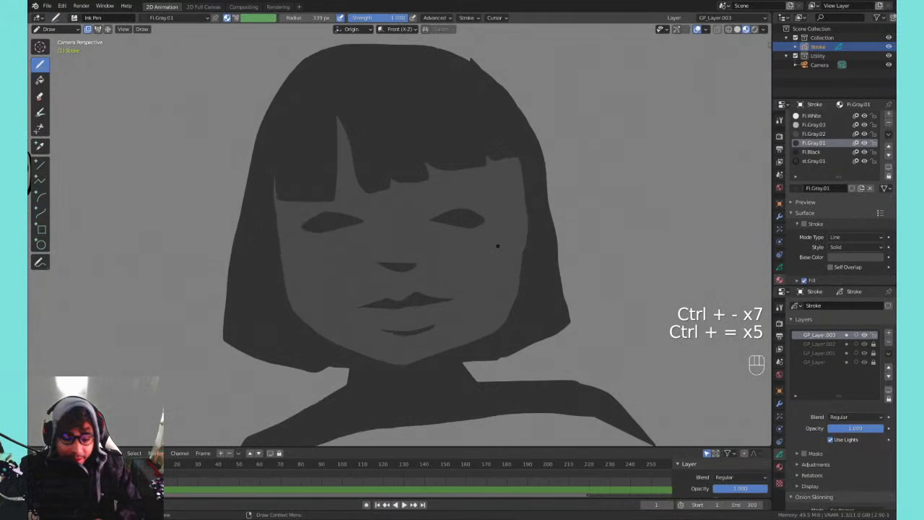
shift+middle_drag(458, 237, 447, 260)
mouse_move(410, 236)
mouse_down()
mouse_move(481, 215)
mouse_move(416, 234)
mouse_move(457, 224)
mouse_move(415, 243)
mouse_move(423, 229)
mouse_up()
key(ctrl+z)
key(q)
click(429, 224)
key(ctrl+z)
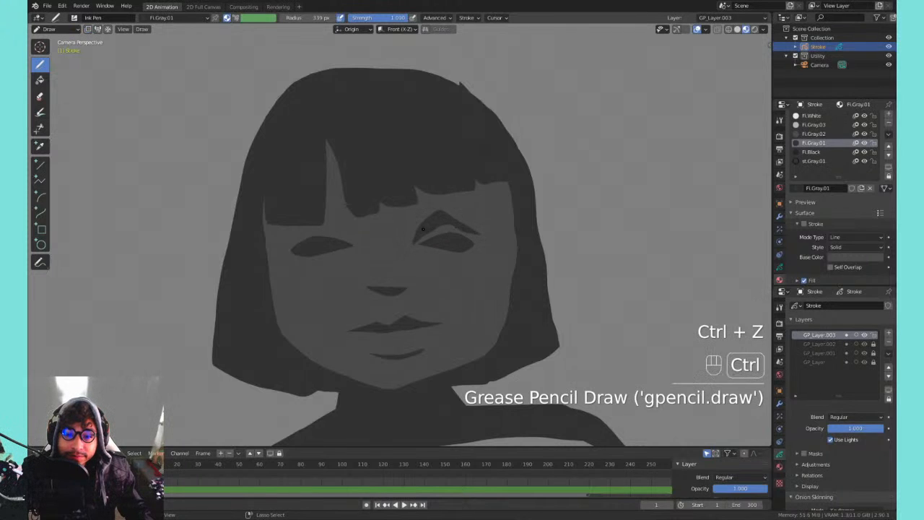
key(ctrl+z)
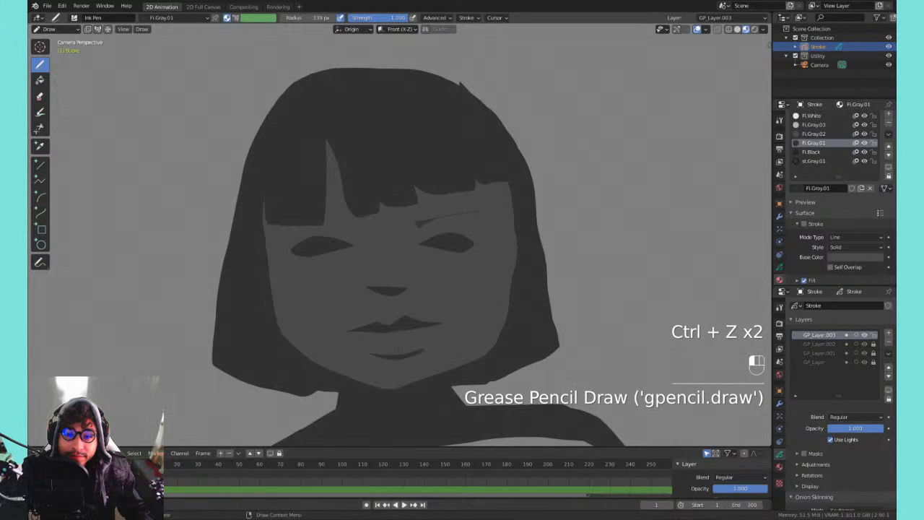
mouse_move(418, 225)
mouse_down()
mouse_move(479, 216)
mouse_move(420, 226)
mouse_up()
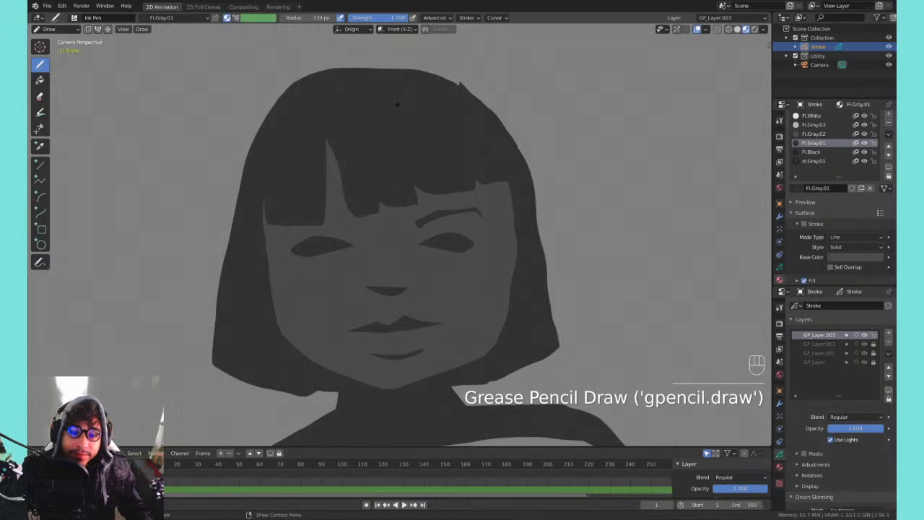
shift+middle_drag(408, 181, 553, 179)
key(ctrl+z)
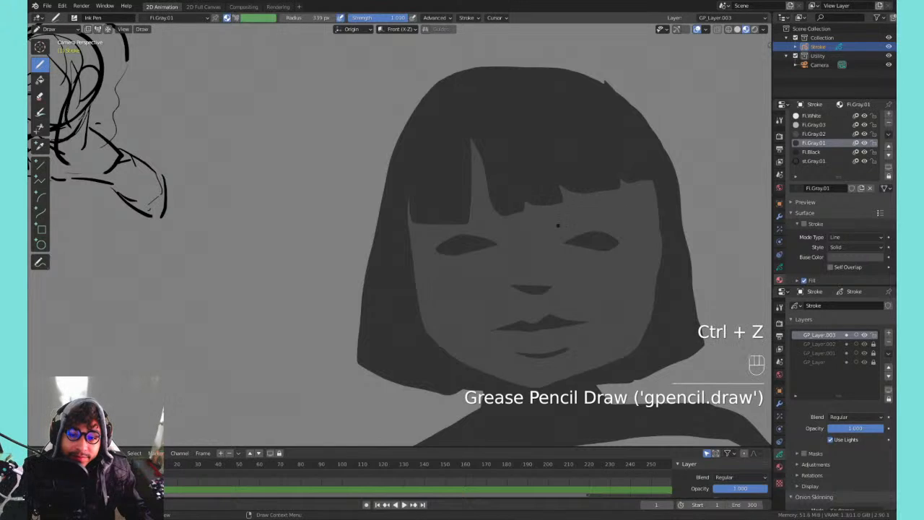
- Draw a thin arched Fi.Gray.01 eyebrow above one eye and a short brow peeking out from the bangs above the other
mouse_move(597, 215)
mouse_down()
mouse_move(634, 220)
mouse_move(558, 220)
mouse_move(579, 211)
mouse_move(630, 227)
mouse_move(596, 219)
mouse_move(564, 231)
mouse_up()
key(ctrl+z)
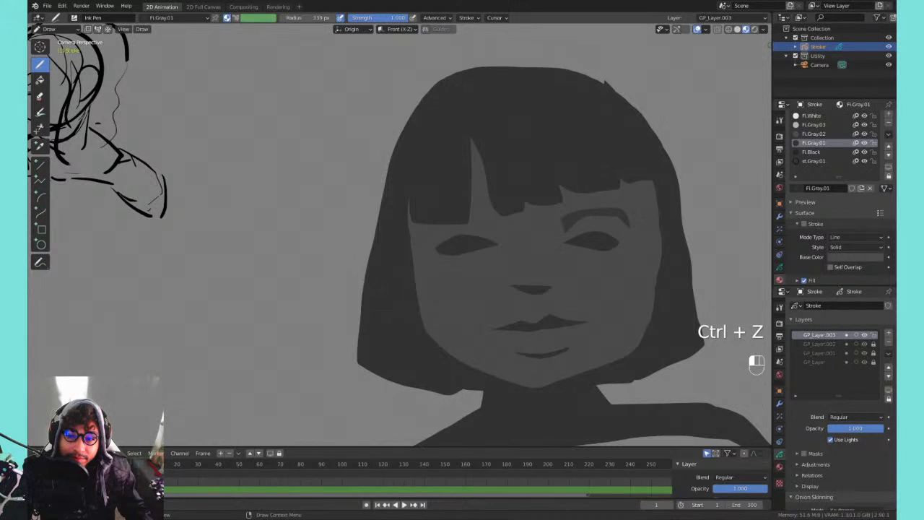
key(ctrl+z)
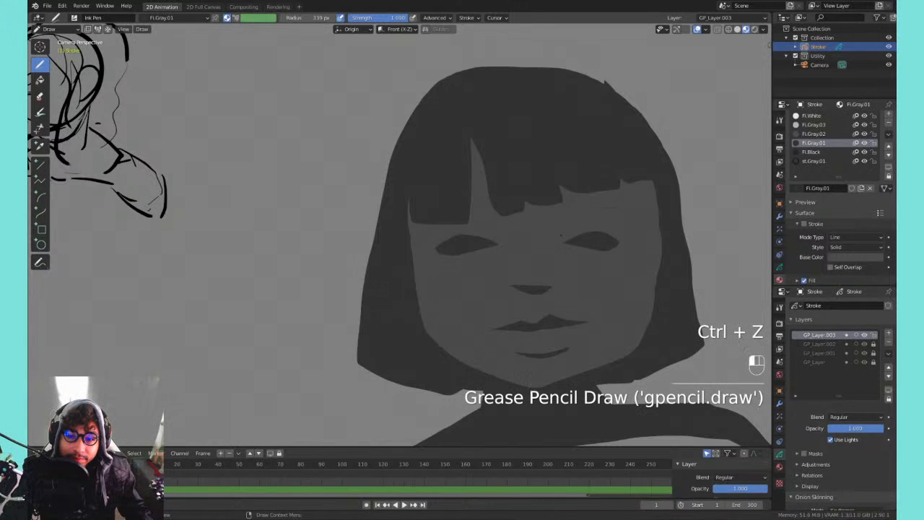
mouse_move(576, 219)
mouse_down()
mouse_move(611, 221)
mouse_move(567, 231)
mouse_move(576, 217)
mouse_move(634, 216)
mouse_move(601, 210)
mouse_up()
key(ctrl+z)
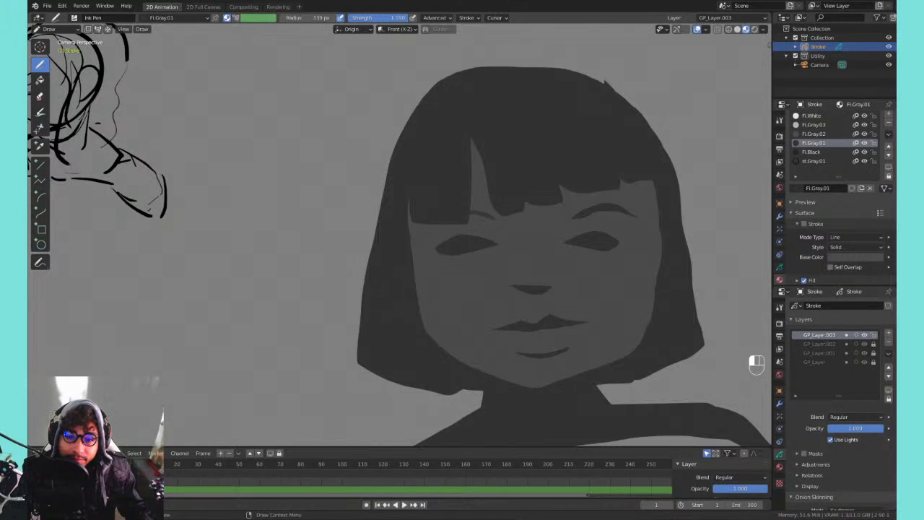
- Try small dark shadow strokes at the corner of the mouth and undo them
mouse_move(527, 210)
shift+middle_down()
mouse_move(472, 147)
mouse_move(440, 143)
shift+middle_up()
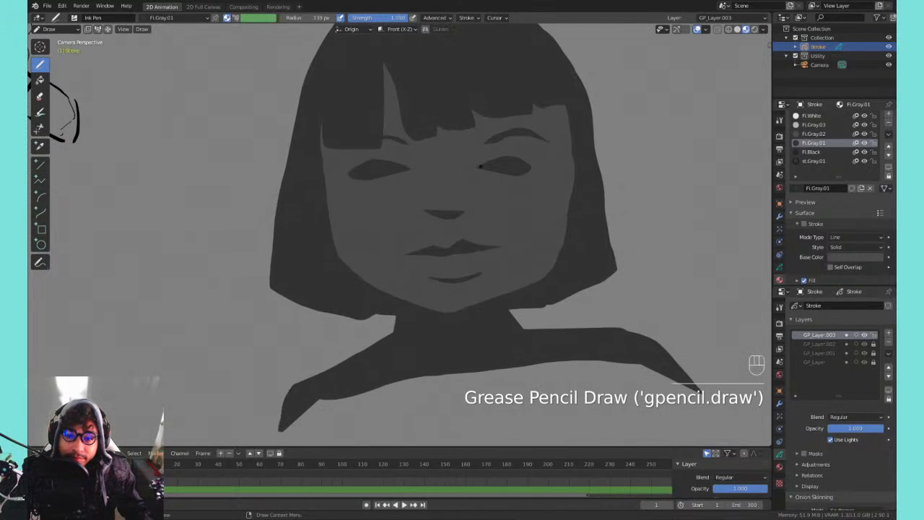
shift+middle_drag(486, 193, 510, 219)
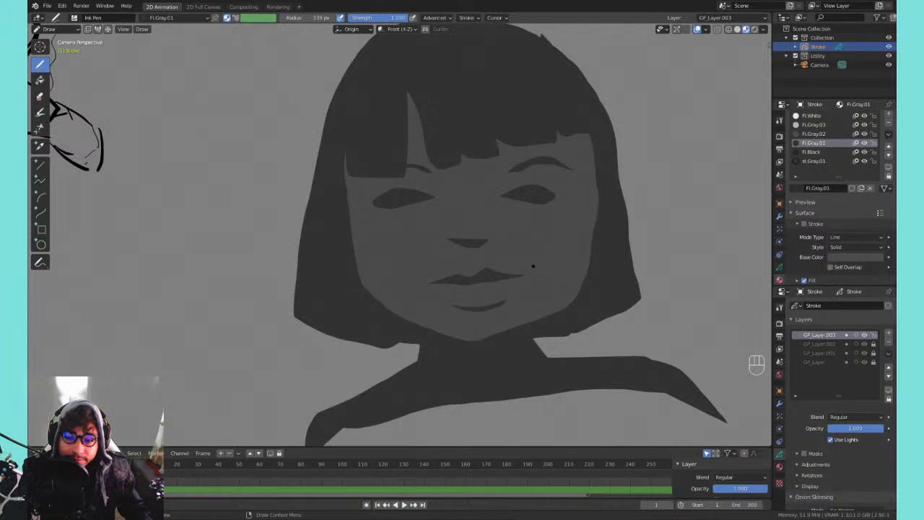
mouse_move(533, 272)
mouse_down()
mouse_move(532, 258)
mouse_move(529, 275)
mouse_up()
key(ctrl+z)
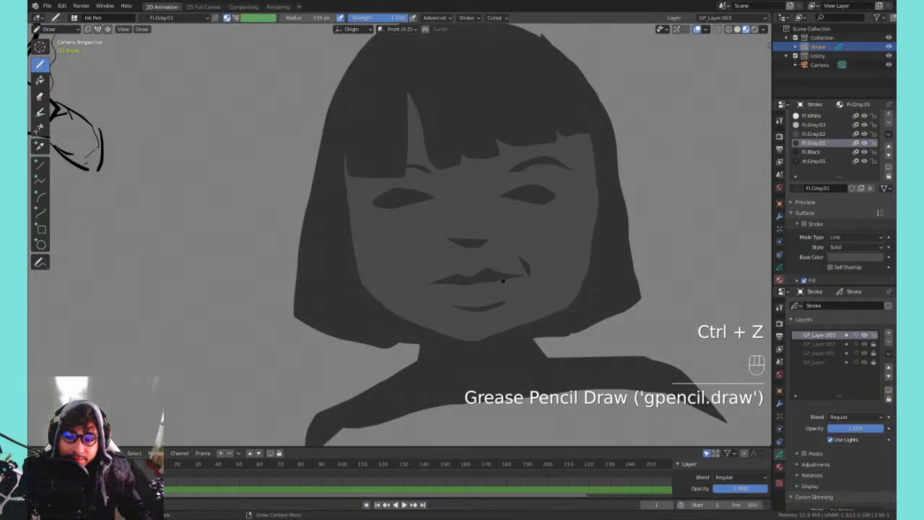
key(ctrl+z)
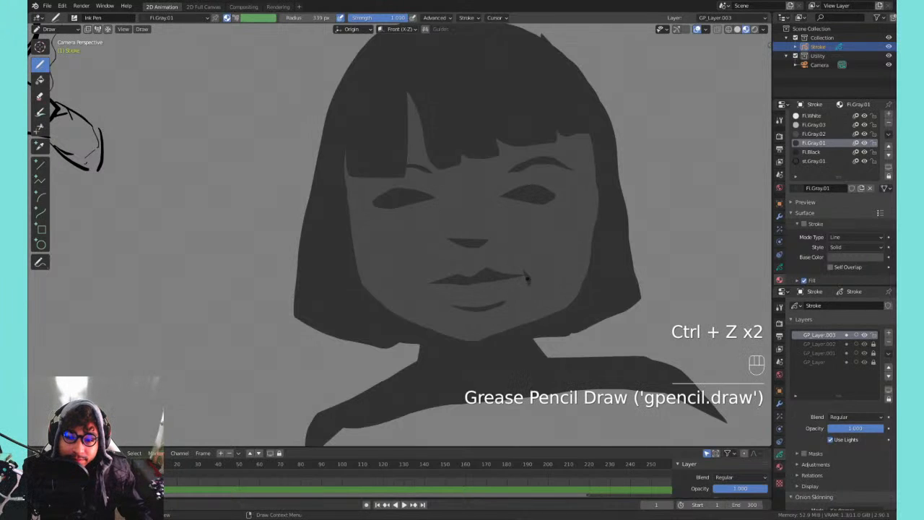
key(ctrl+z)
key(ctrl+z)
key(ctrl+z)
- Try a stroke beside the inner corner of the eye with the Fi.Gray.02 material and undo it
click(814, 133)
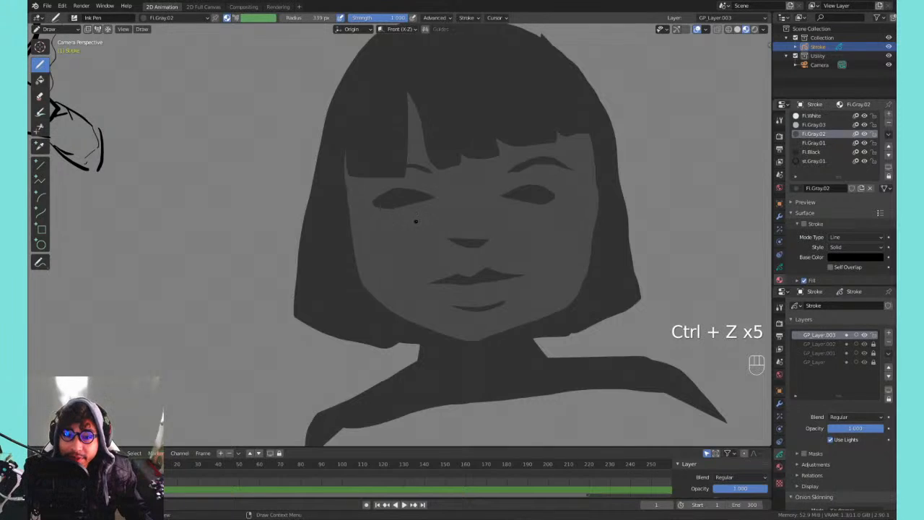
click(491, 187)
key(ctrl+z)
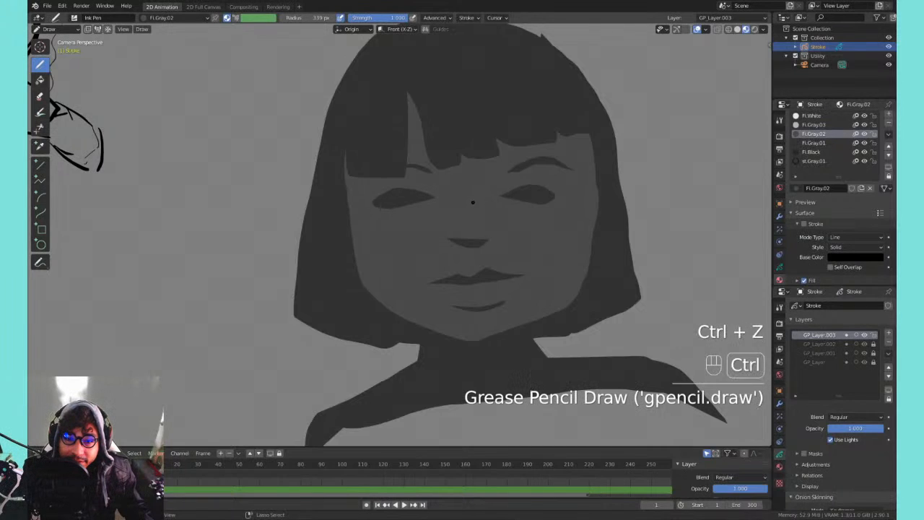
- Draw light gray eyeball shapes inside both dark eye outlines with the Fi.Gray.03 material
key(q)
click(470, 205)
key(ctrl+z)
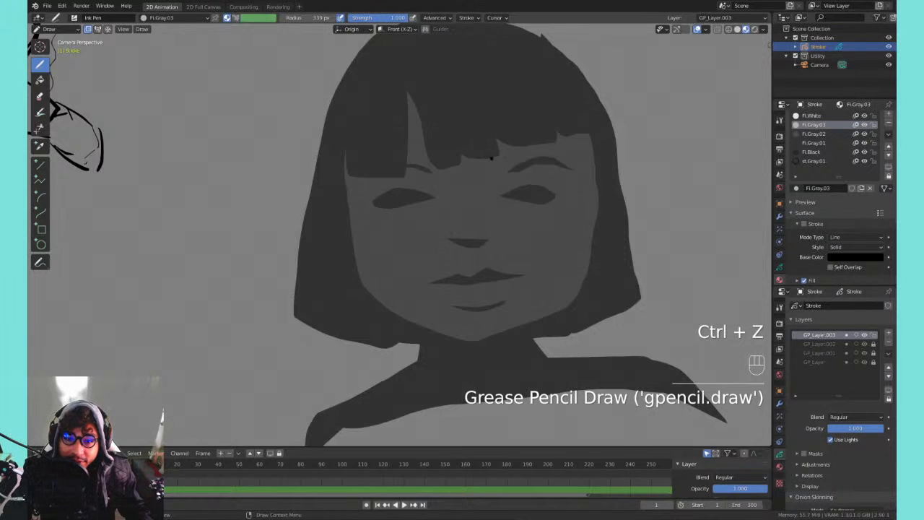
key(ctrl+z)
key(q)
click(469, 184)
key(ctrl+z)
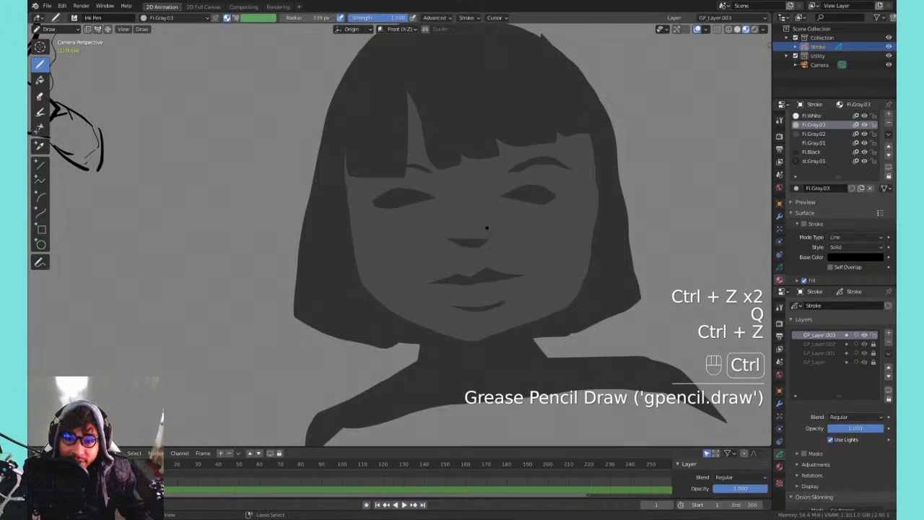
mouse_move(512, 191)
mouse_down()
mouse_move(543, 201)
mouse_move(543, 189)
mouse_move(517, 184)
mouse_up()
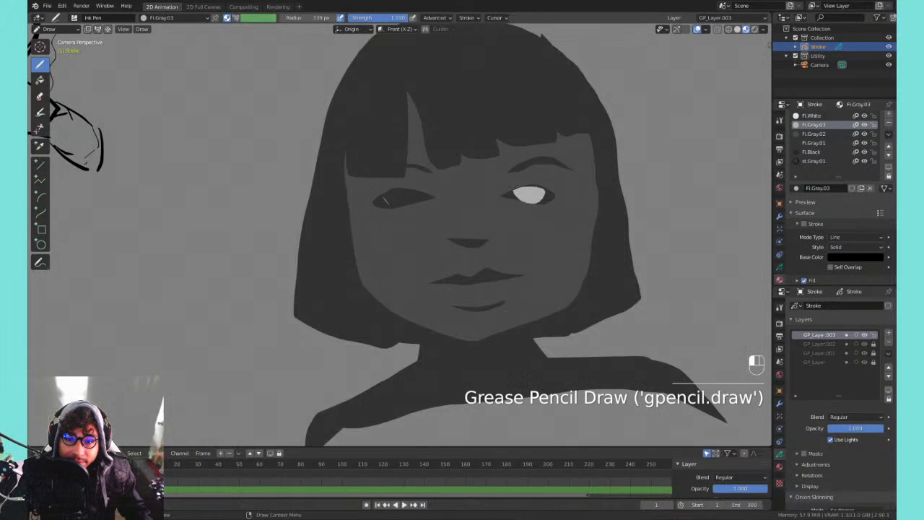
mouse_move(408, 199)
mouse_down()
mouse_move(386, 201)
mouse_move(418, 196)
mouse_move(395, 192)
mouse_up()
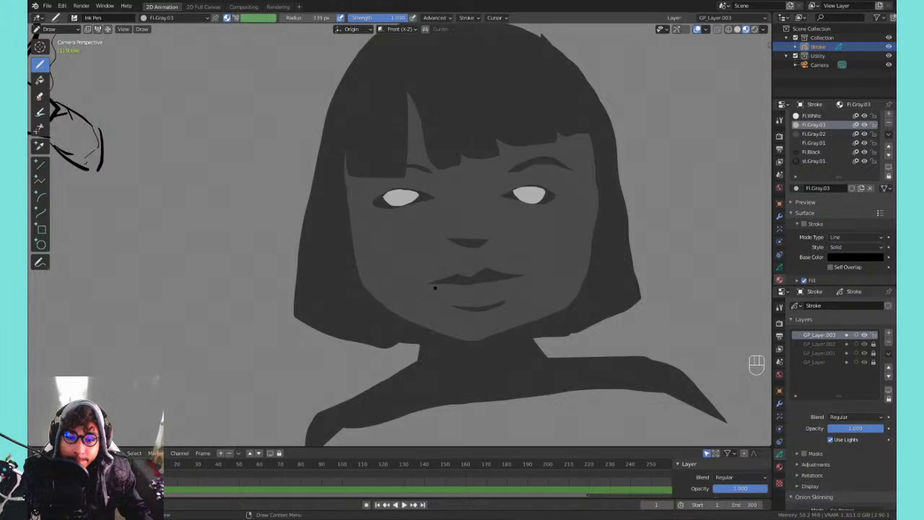
- Try a thin light gray curved shape between the mouth and the lower lip stroke, and undo it
mouse_move(433, 290)
mouse_down()
mouse_move(523, 283)
mouse_move(485, 297)
mouse_move(433, 294)
mouse_up()
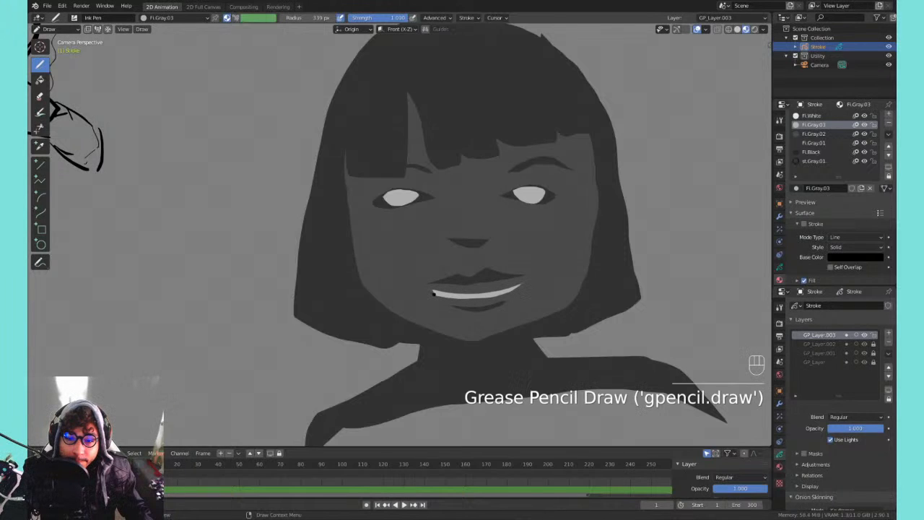
key(ctrl+z)
key(ctrl+z)
key(ctrl+z)
key(ctrl+z)
key(ctrl+z)
key(ctrl+z)
key(ctrl+z)
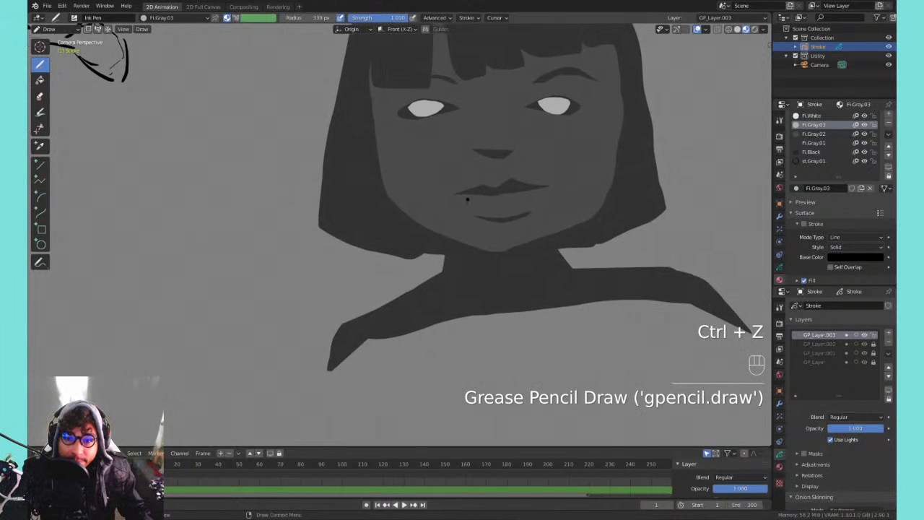
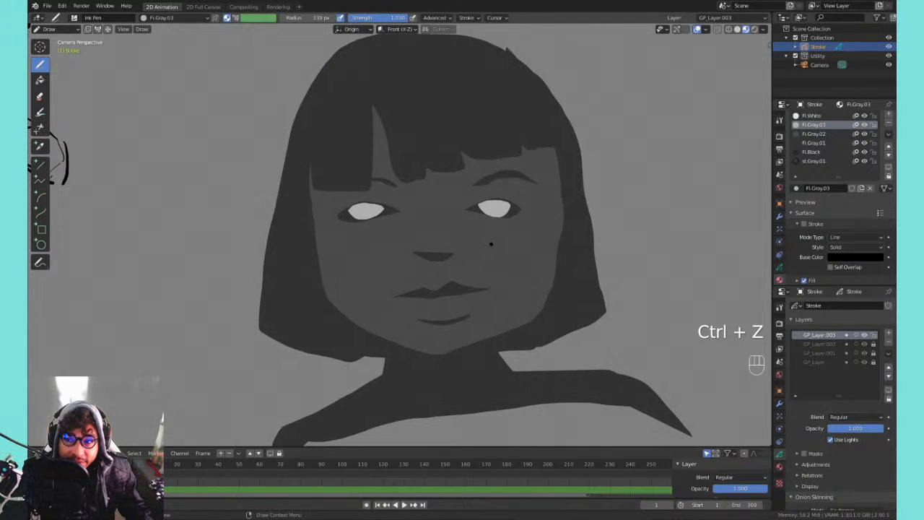
- Add a material slot holding a duplicate of Fi.Gray.03 and rename the copy Fi.Gray.04
click(890, 116)
click(796, 193)
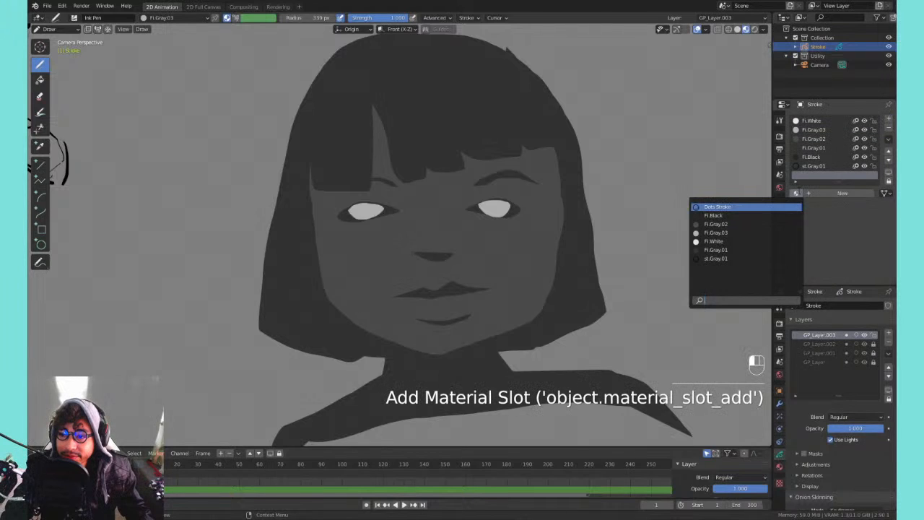
click(736, 233)
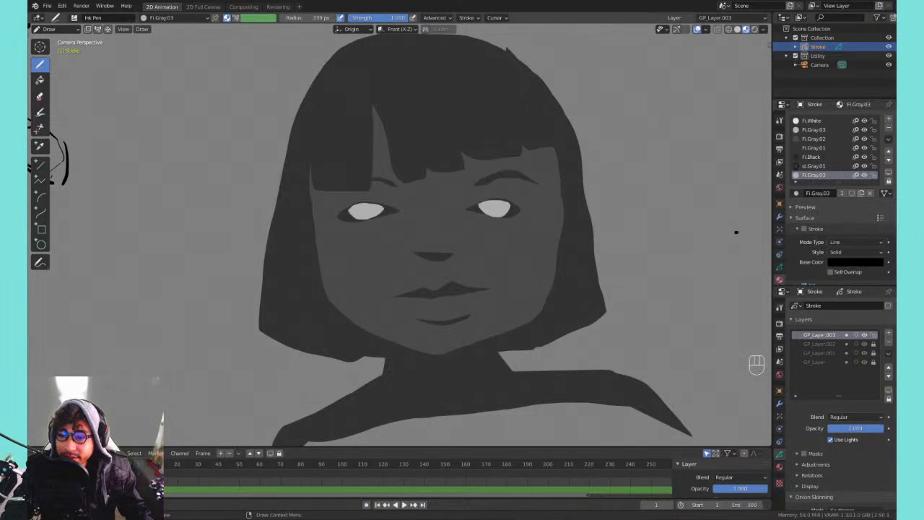
click(860, 193)
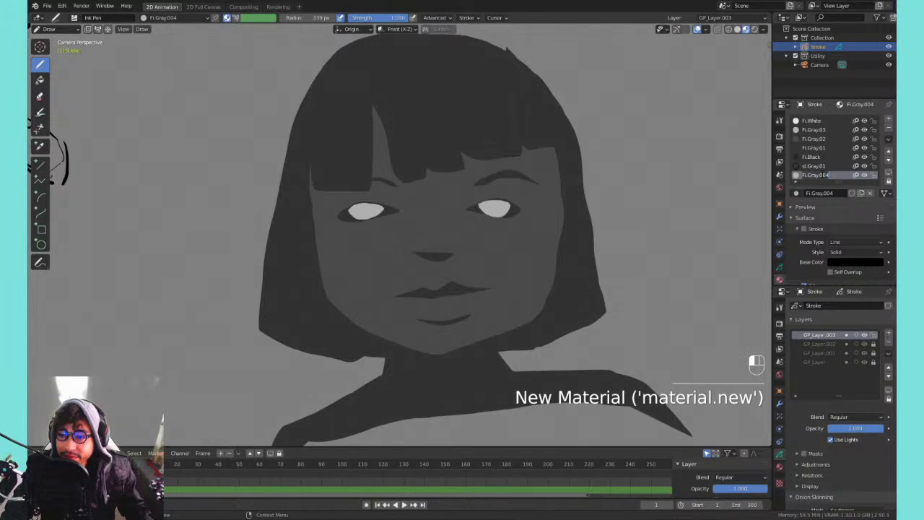
key(BackSpace)
key(BackSpace)
text(4)
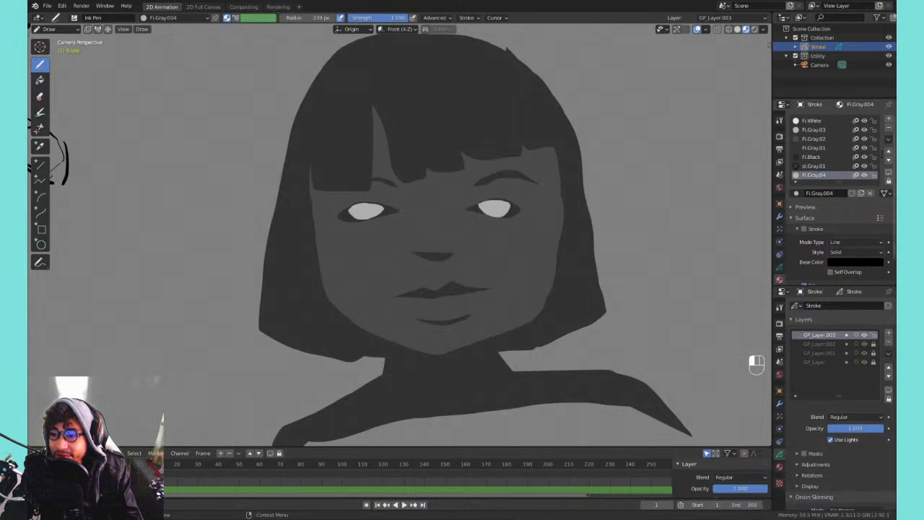
key(Return)
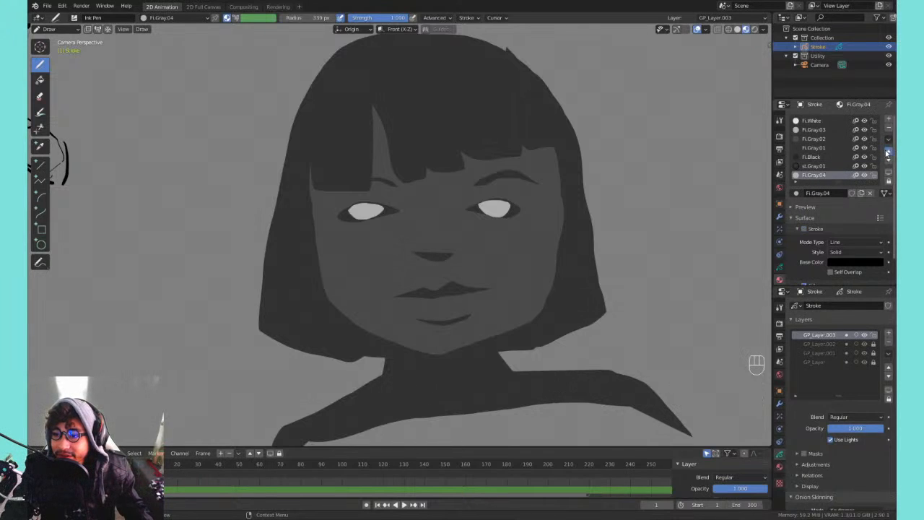
- Reorder the material slots so that Fi.Gray.04 sits directly below Fi.Gray.03
click(888, 151)
click(888, 151)
click(888, 150)
click(888, 151)
click(887, 150)
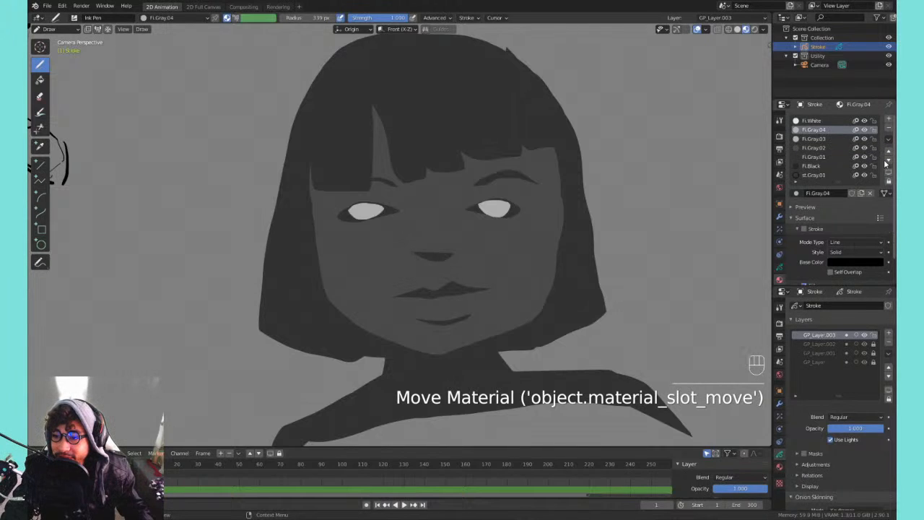
click(888, 160)
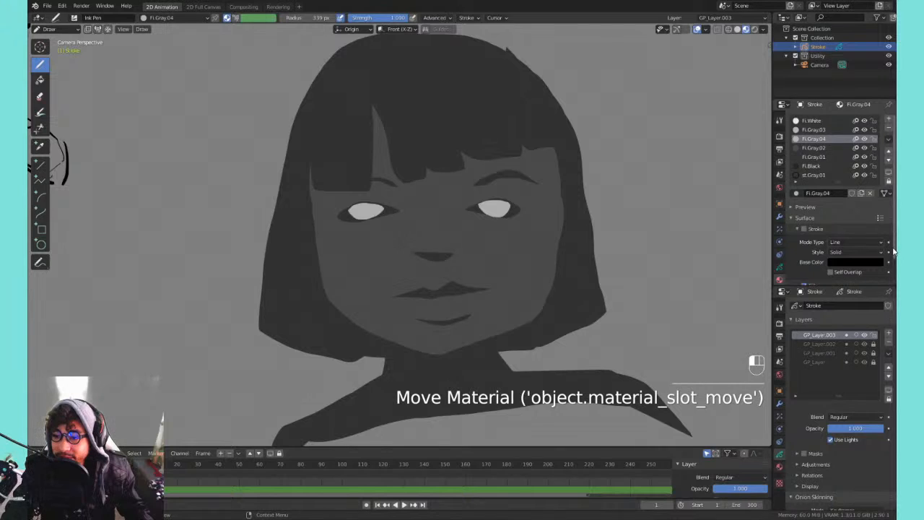
- Darken the fill base color of Fi.Gray.04 to an HSV value of about 0.427, checking the shade with an undone test stroke
scroll(888, 263, down, 2)
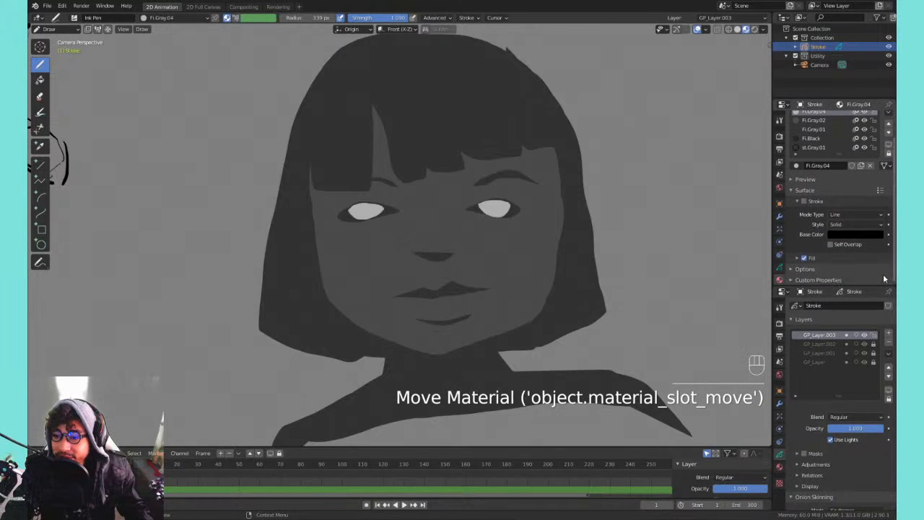
click(804, 258)
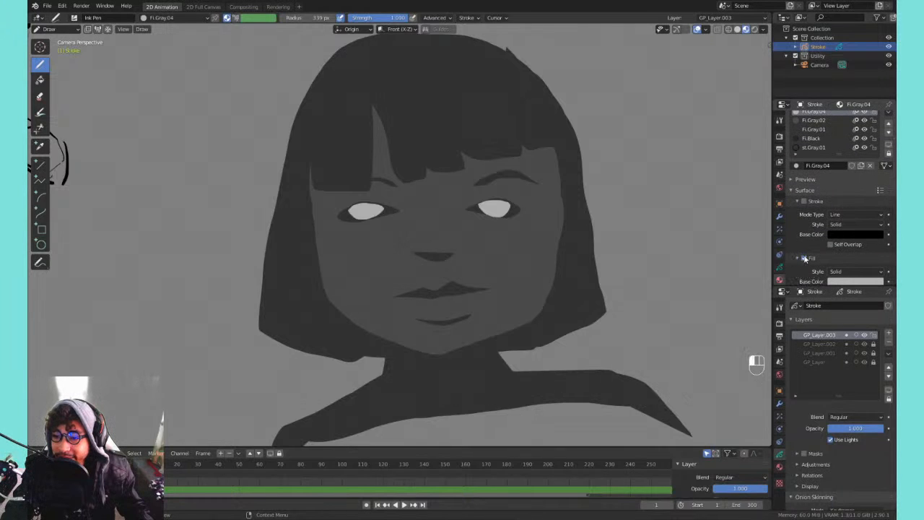
click(854, 282)
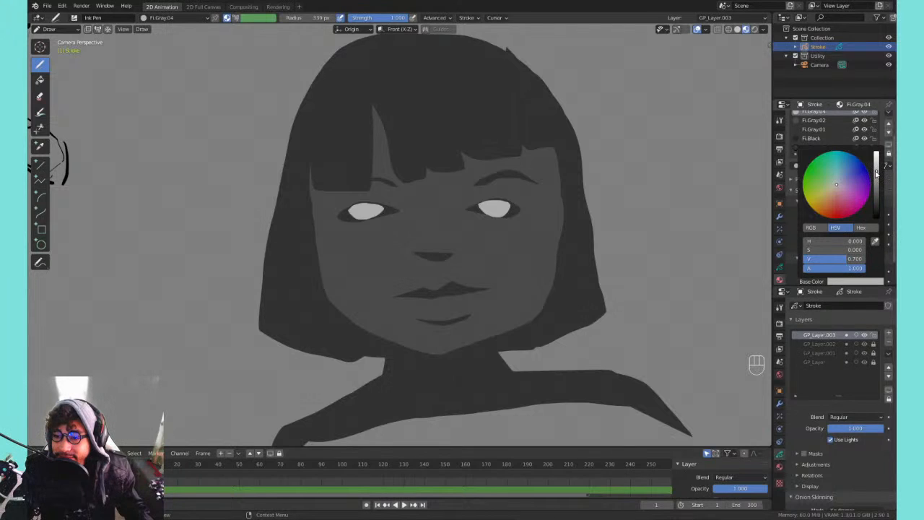
drag(877, 173, 877, 182)
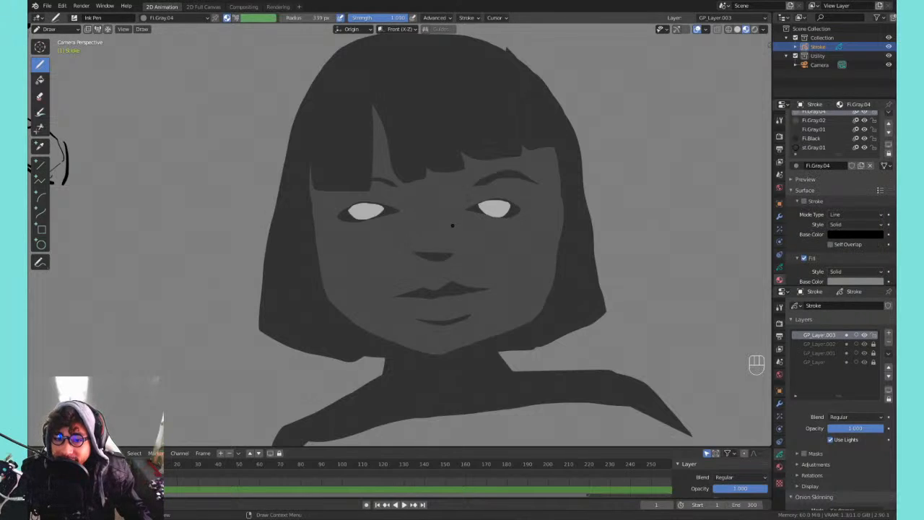
drag(466, 242, 495, 211)
key(ctrl+z)
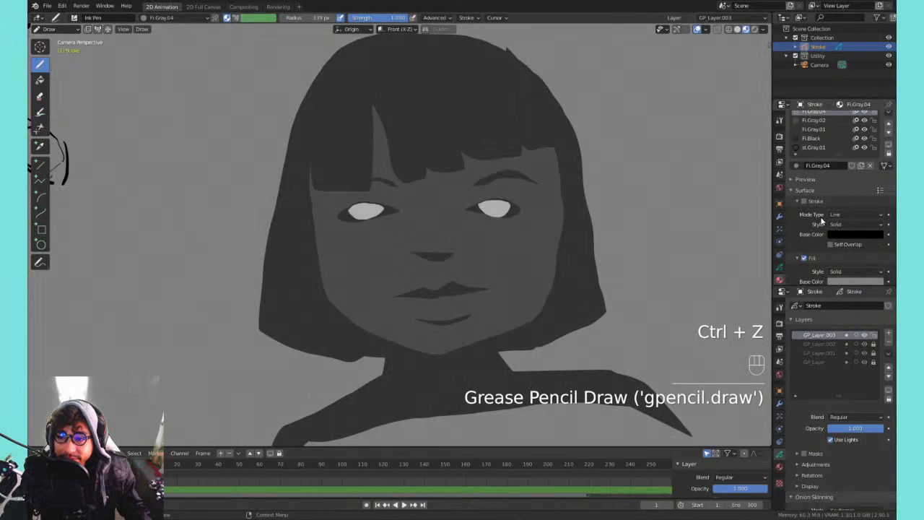
click(833, 283)
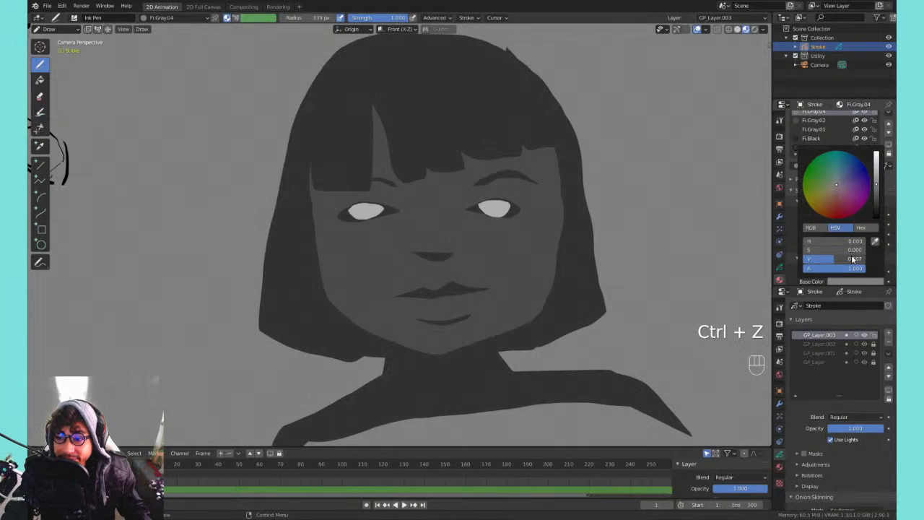
drag(877, 188, 876, 188)
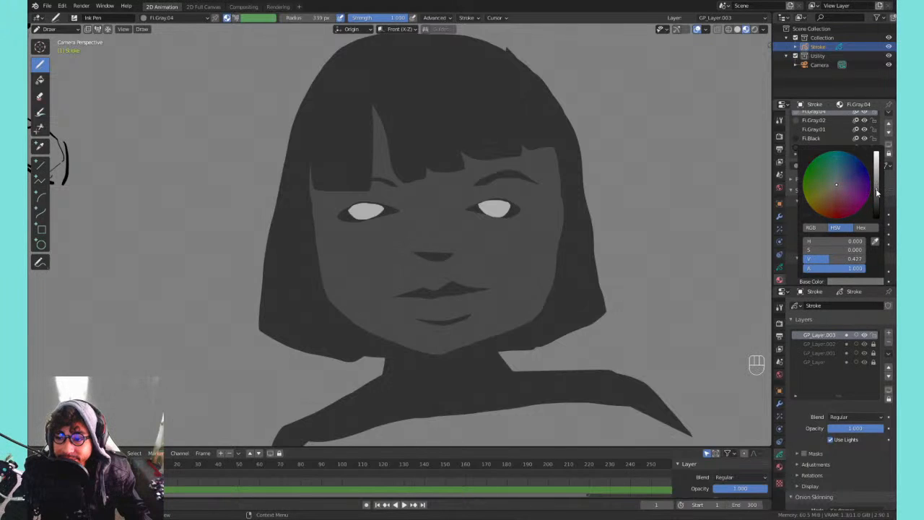
- Draw a tall tapered Fi.Gray.04 highlight along the bridge of the nose, undoing strokes that miss the shape
drag(494, 202, 449, 240)
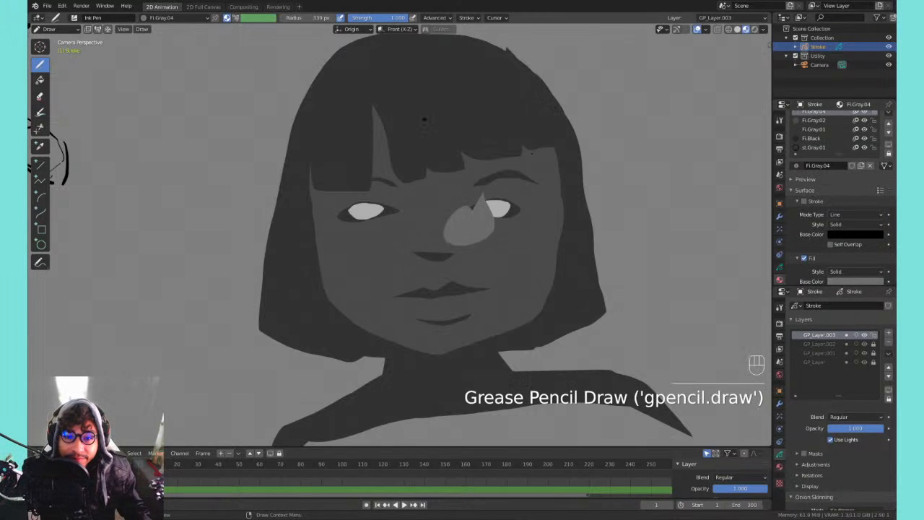
key(ctrl+z)
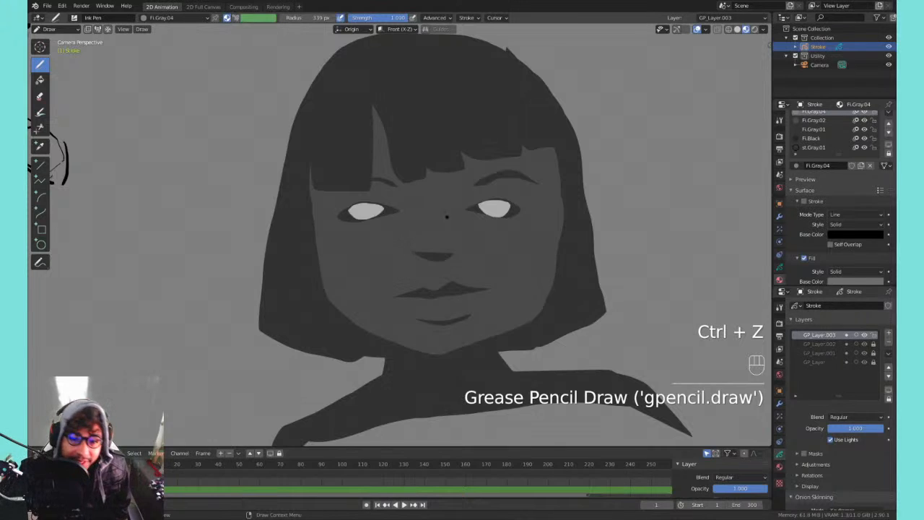
mouse_move(419, 211)
mouse_down()
mouse_move(416, 231)
mouse_move(447, 247)
mouse_move(426, 216)
mouse_move(417, 239)
mouse_move(447, 247)
mouse_move(421, 201)
mouse_up()
key(ctrl+z)
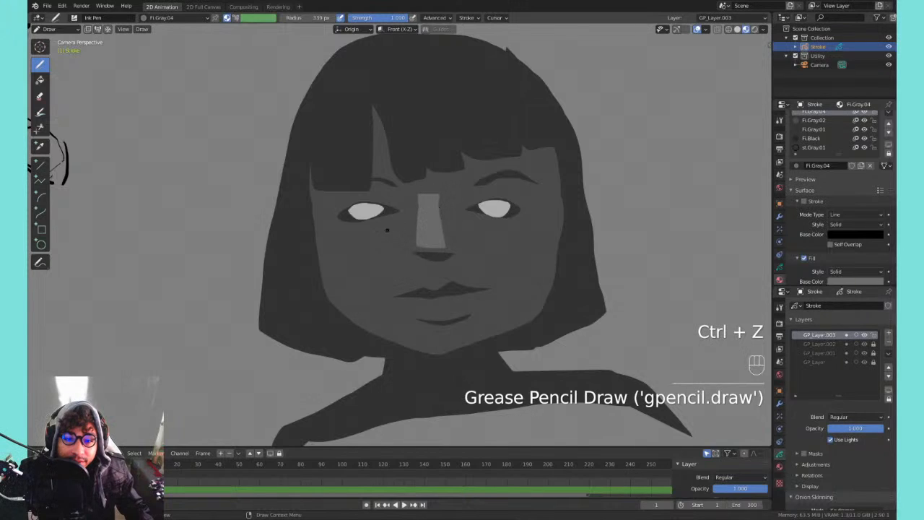
- Try thin Fi.Gray.04 highlight shapes under the eye on the viewer's left, and undo them
mouse_move(337, 238)
mouse_down()
mouse_move(382, 242)
mouse_move(351, 252)
mouse_up()
key(ctrl+z)
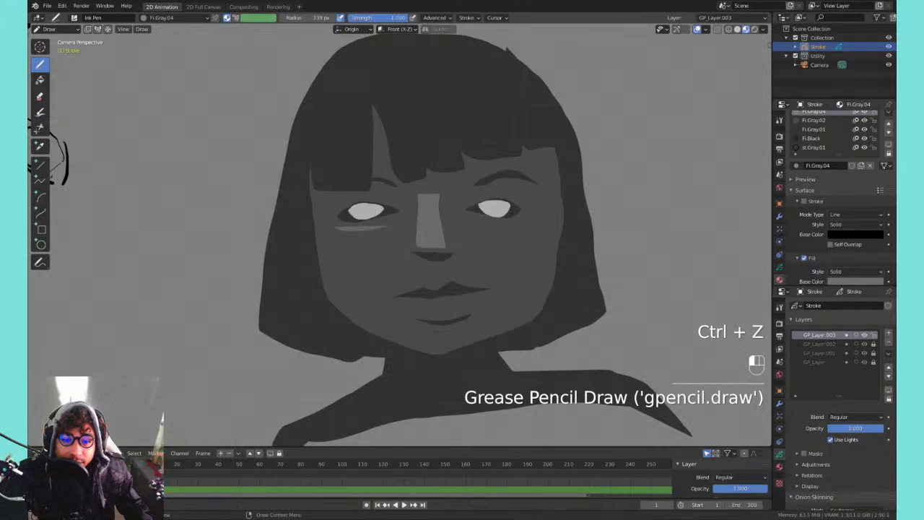
mouse_move(396, 227)
mouse_down()
mouse_move(346, 285)
mouse_move(334, 245)
mouse_up()
key(ctrl+z)
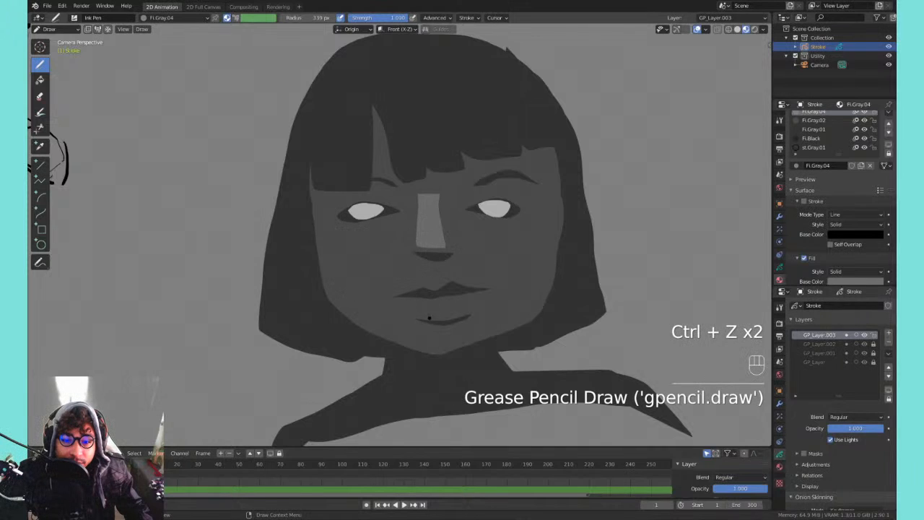
- Try a Fi.Gray.04 lower lip shape and thin highlights along the upper lip's edge, and undo them
mouse_move(401, 306)
mouse_down()
mouse_move(488, 302)
mouse_move(399, 317)
mouse_up()
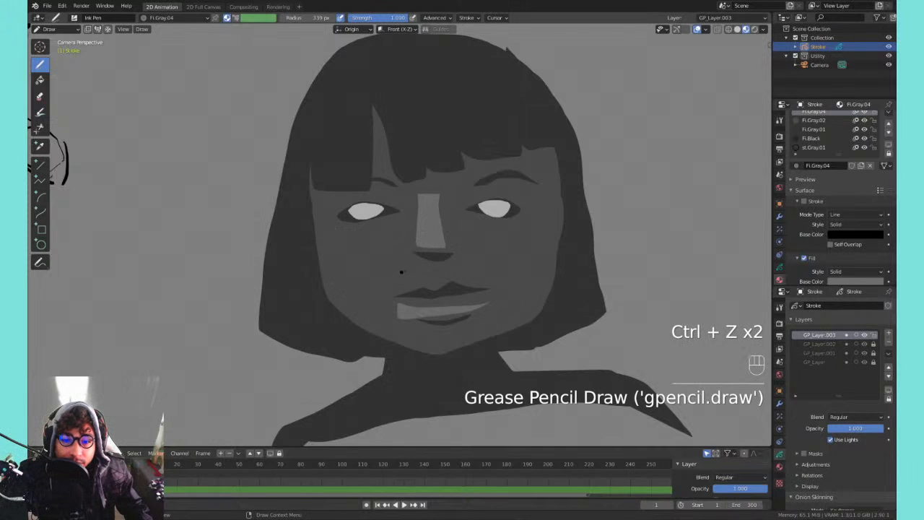
key(ctrl+z)
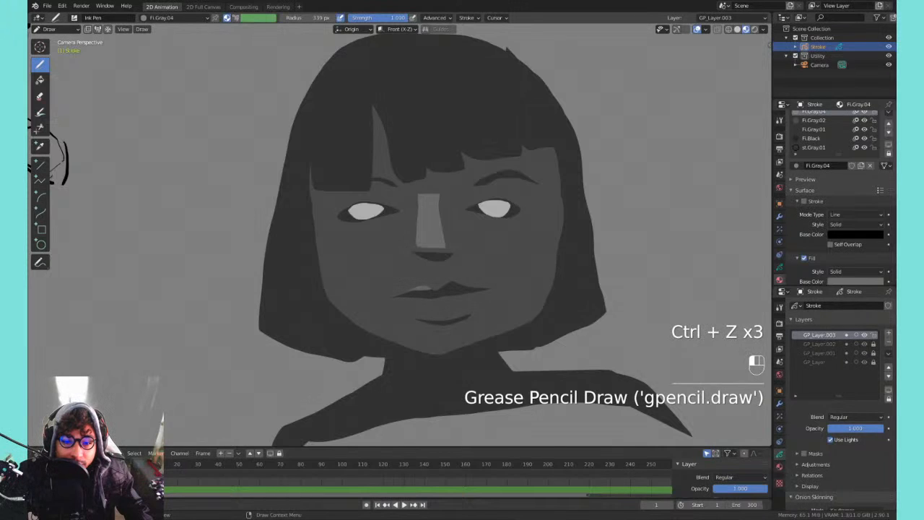
key(ctrl+z)
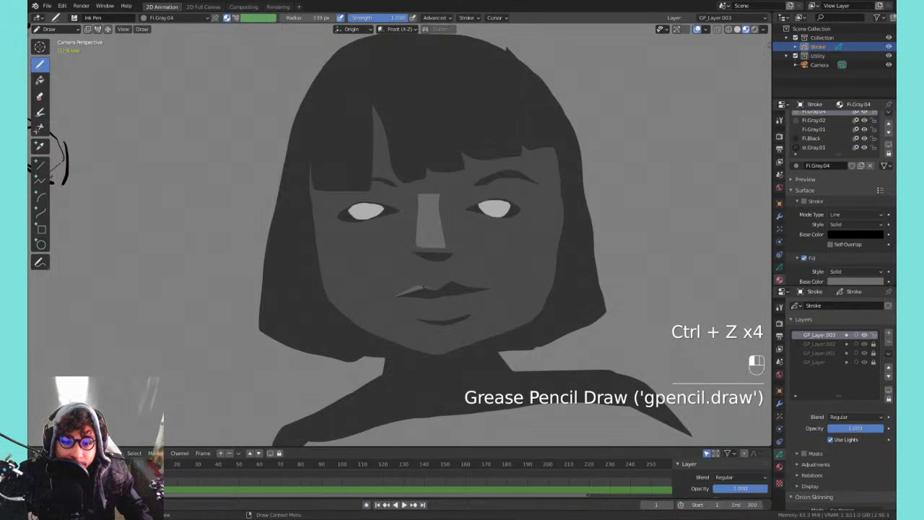
key(ctrl+z)
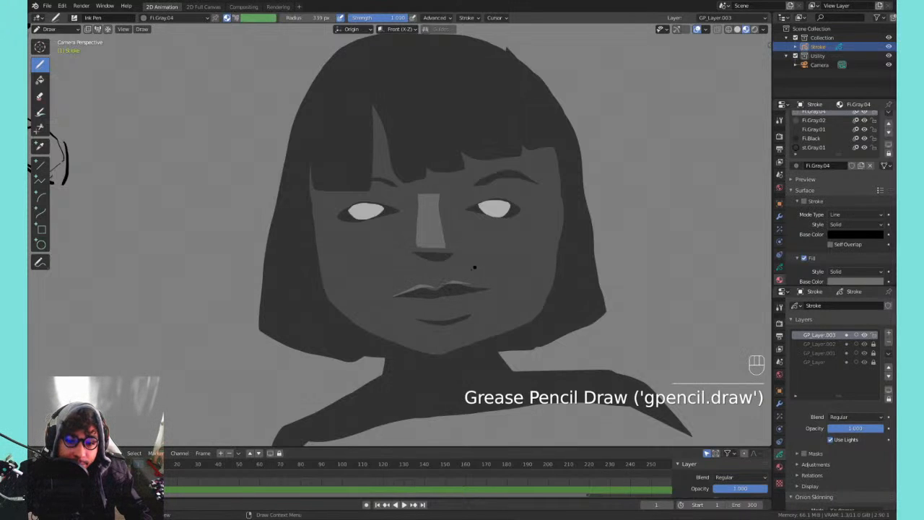
key(ctrl+z)
key(ctrl+z)
key(ctrl+z)
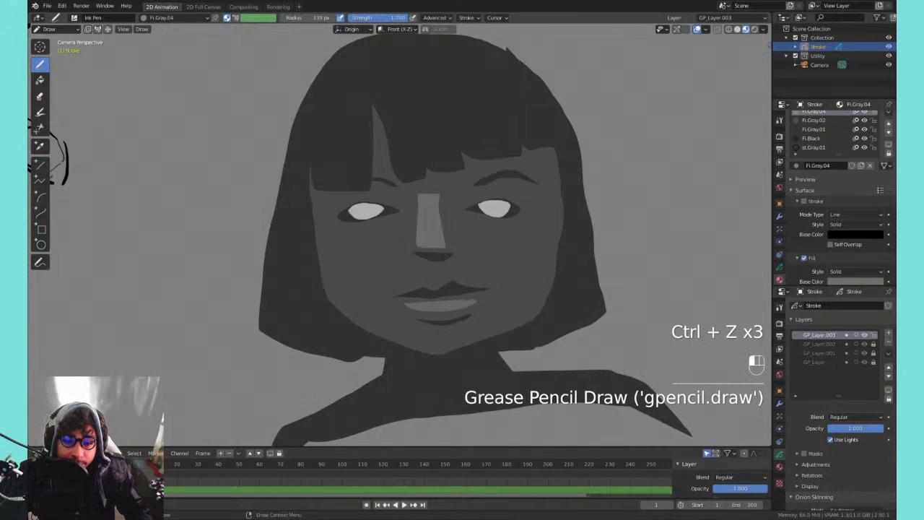
- Try several curved Fi.Gray.04 fills for the lower lip between the mouth and the stroke below it, undoing each
key(ctrl+z)
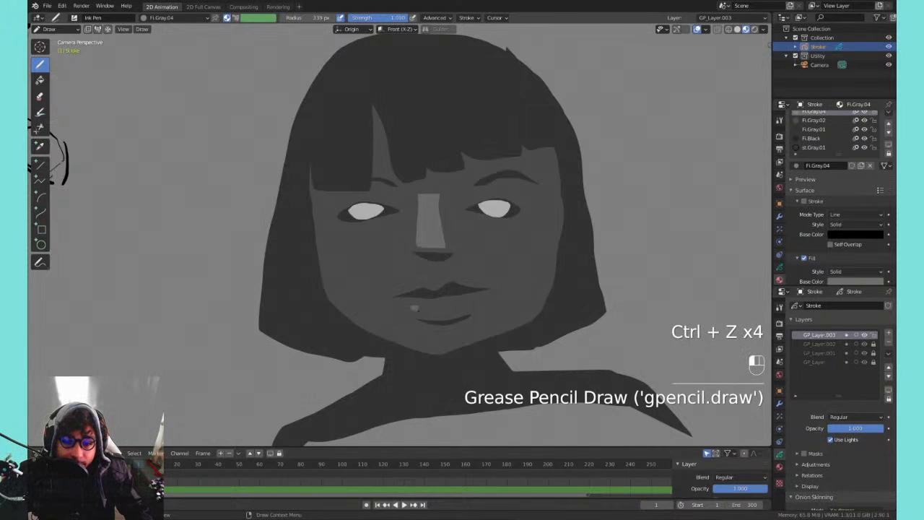
mouse_move(414, 308)
mouse_down()
mouse_move(472, 308)
mouse_move(466, 305)
mouse_up()
key(ctrl+z)
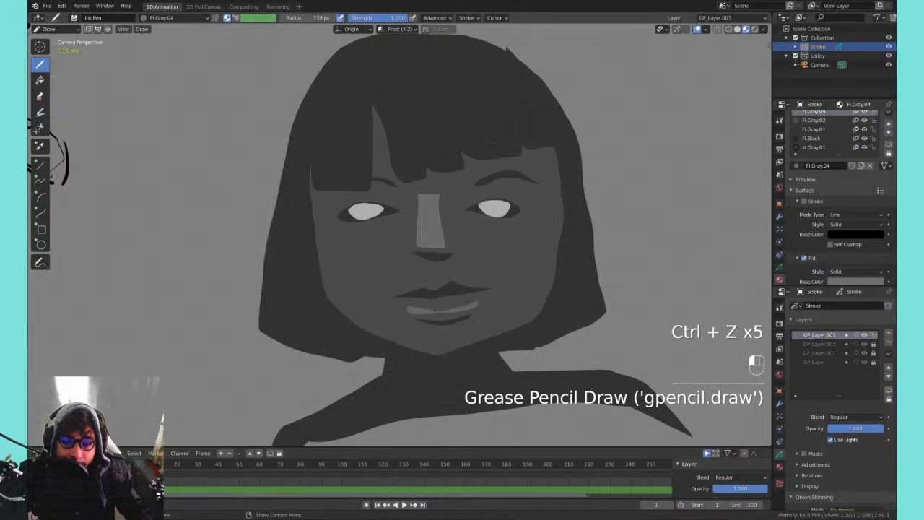
key(ctrl+z)
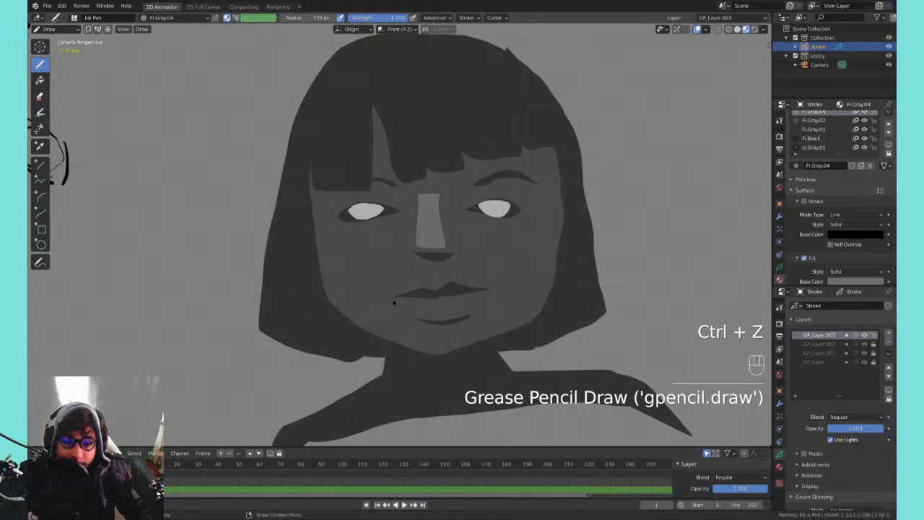
mouse_move(394, 303)
mouse_down()
mouse_move(453, 315)
mouse_move(489, 292)
mouse_move(404, 312)
mouse_move(484, 295)
mouse_move(413, 304)
mouse_up()
key(ctrl+z)
key(ctrl+z)
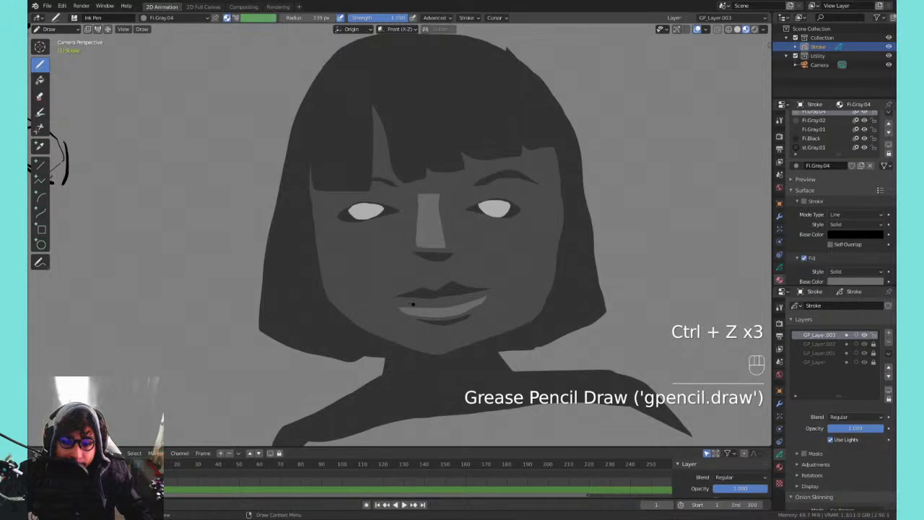
key(ctrl+z)
- Draw a large Fi.Gray.04 garment shape from the neck down over the chest, undoing the rounded first versions
mouse_move(467, 240)
middle_down()
mouse_move(438, 304)
mouse_move(513, 233)
middle_up()
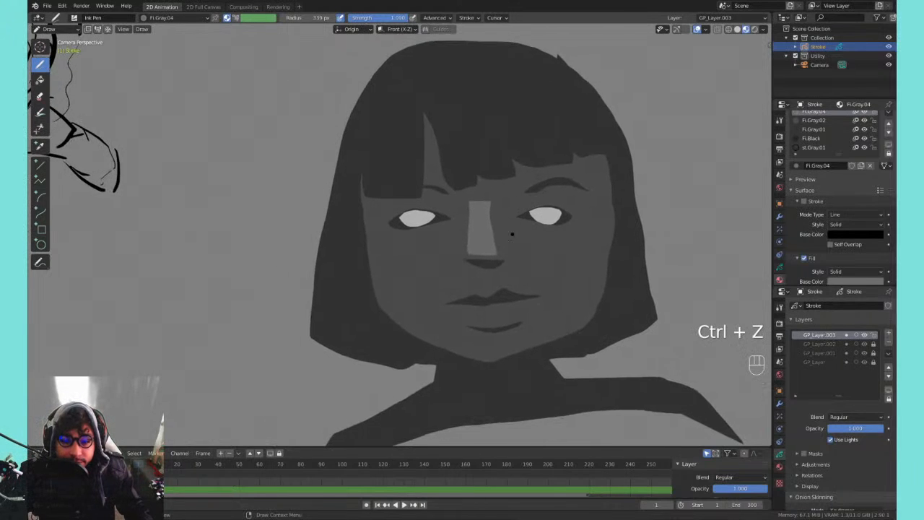
shift+middle_drag(441, 334, 445, 262)
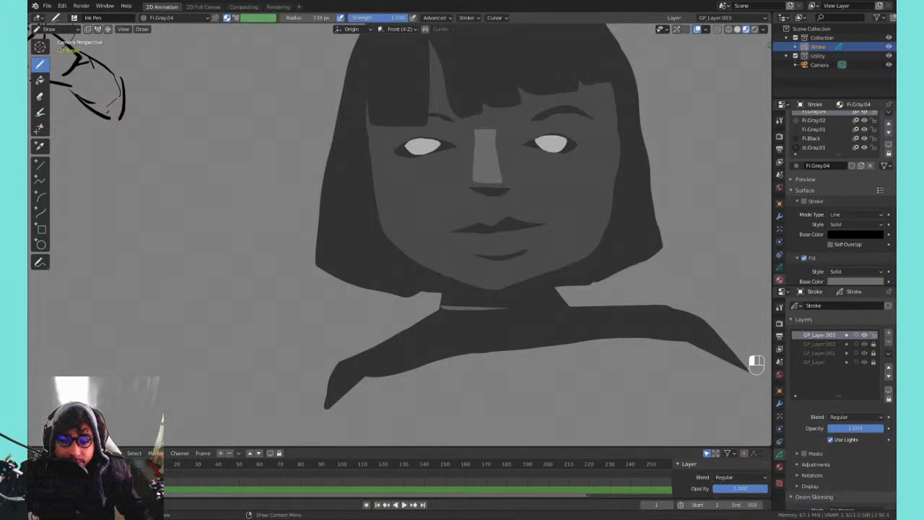
mouse_move(442, 308)
mouse_down()
mouse_move(560, 304)
mouse_move(416, 352)
mouse_move(444, 311)
mouse_move(570, 312)
mouse_move(498, 346)
mouse_move(446, 322)
mouse_move(432, 341)
mouse_move(439, 315)
mouse_move(565, 309)
mouse_move(454, 390)
mouse_move(433, 361)
mouse_move(428, 305)
mouse_up()
key(ctrl+z)
key(ctrl+z)
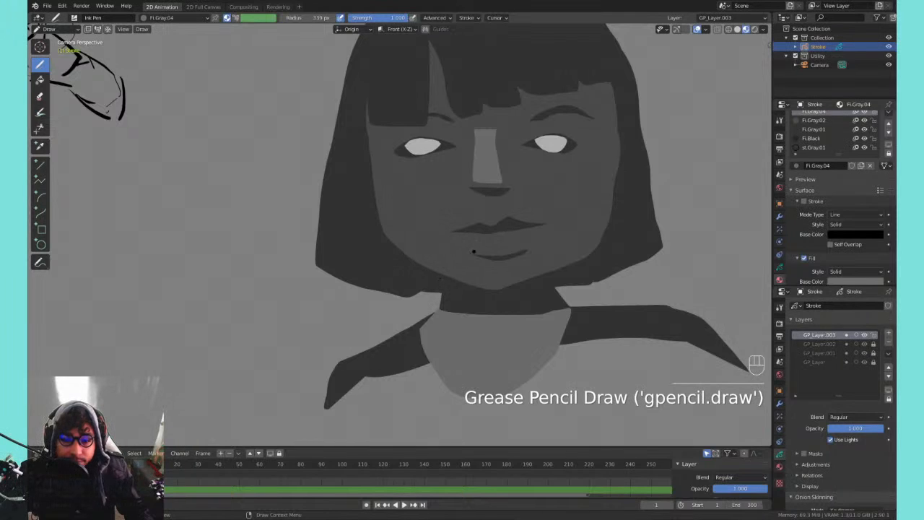
key(ctrl+z)
mouse_move(441, 306)
mouse_down()
mouse_move(556, 298)
mouse_move(548, 389)
mouse_move(433, 391)
mouse_move(428, 307)
mouse_up()
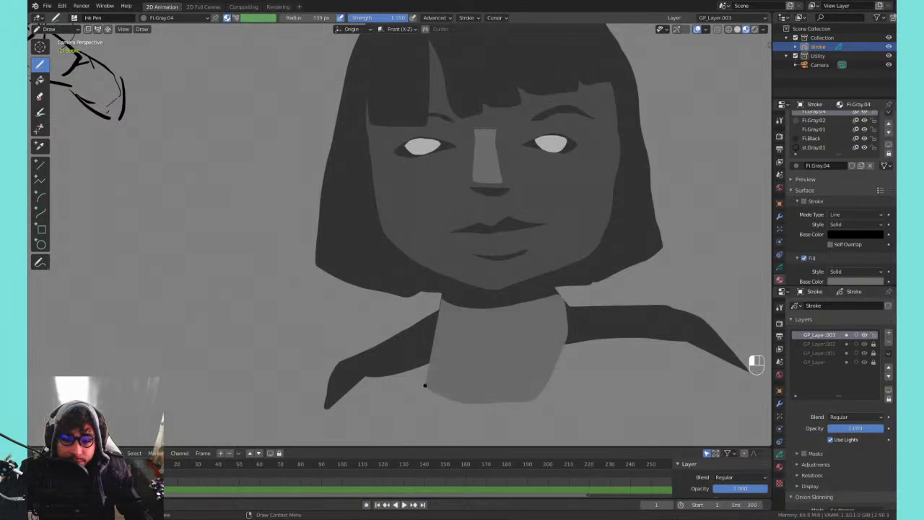
- Draw a Fi.Gray.04 garment strip along the upper edge of the shoulder on the viewer's left, undoing rejected versions
mouse_move(438, 313)
shift+middle_down()
mouse_move(419, 290)
mouse_move(398, 284)
shift+middle_up()
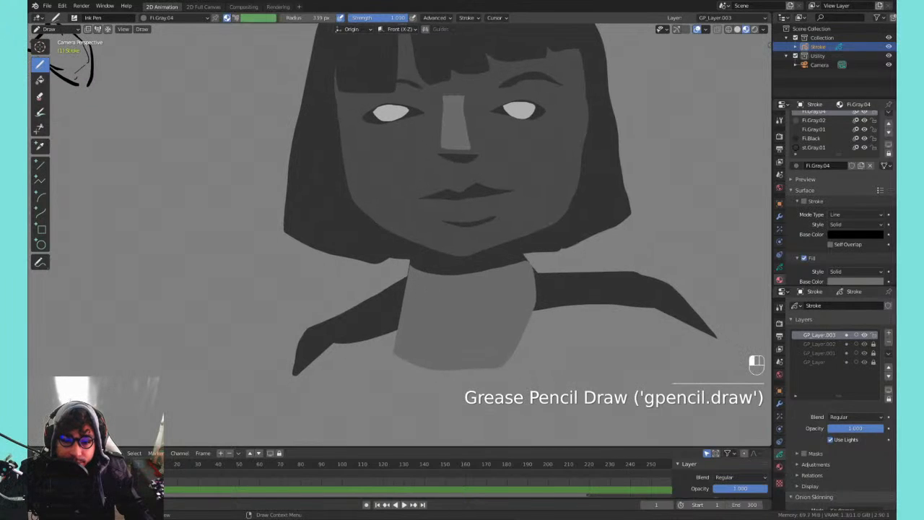
mouse_move(405, 283)
mouse_down()
mouse_move(325, 326)
mouse_move(299, 367)
mouse_move(407, 349)
mouse_up()
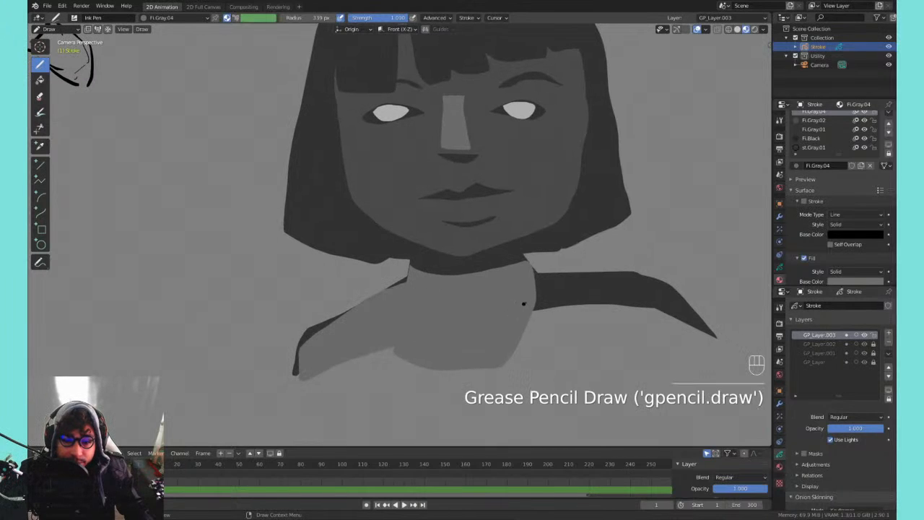
key(ctrl+z)
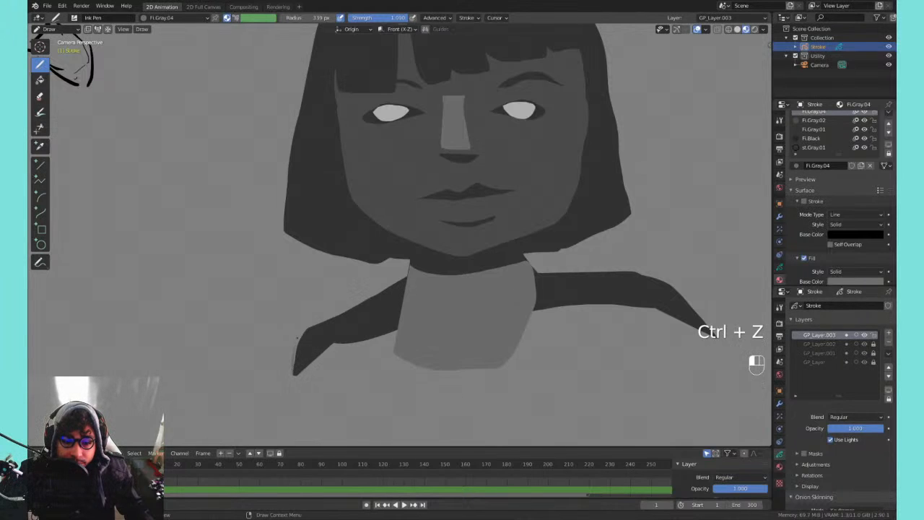
mouse_move(297, 338)
mouse_down()
mouse_move(404, 283)
mouse_move(361, 332)
mouse_move(298, 369)
mouse_move(308, 363)
mouse_up()
key(ctrl+z)
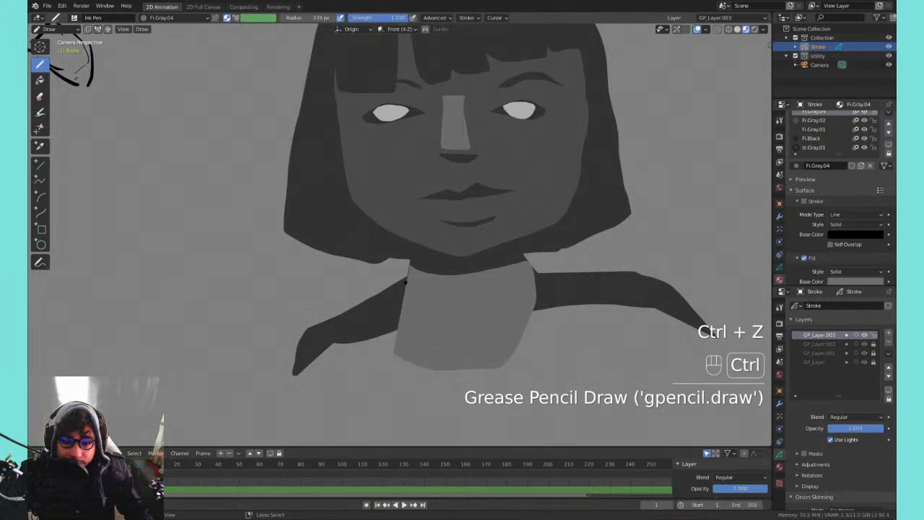
mouse_move(407, 277)
mouse_down()
mouse_move(367, 295)
mouse_move(297, 357)
mouse_move(305, 361)
mouse_move(406, 290)
mouse_move(304, 330)
mouse_move(295, 372)
mouse_move(340, 317)
mouse_move(408, 278)
mouse_up()
key(ctrl+z)
key(ctrl+z)
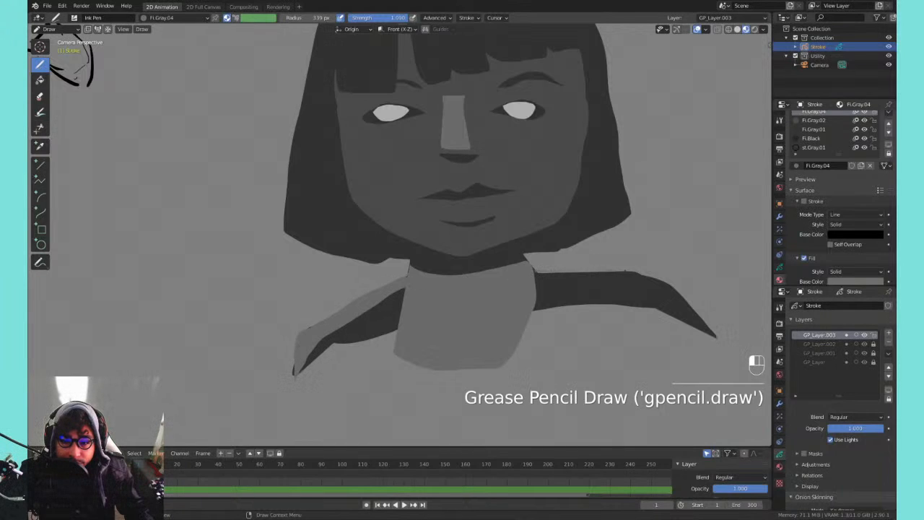
- Add a matching Fi.Gray.04 strip on the opposite shoulder and widen both shoulder strips with further filled strokes
mouse_move(543, 273)
mouse_down()
mouse_move(697, 313)
mouse_move(718, 342)
mouse_move(651, 291)
mouse_move(582, 278)
mouse_move(454, 276)
mouse_up()
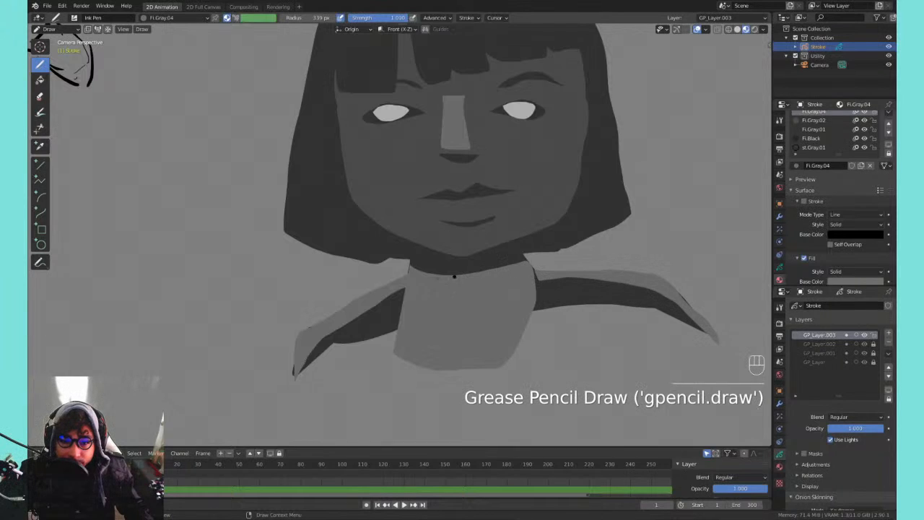
mouse_move(403, 291)
mouse_down()
mouse_move(304, 367)
mouse_move(392, 327)
mouse_up()
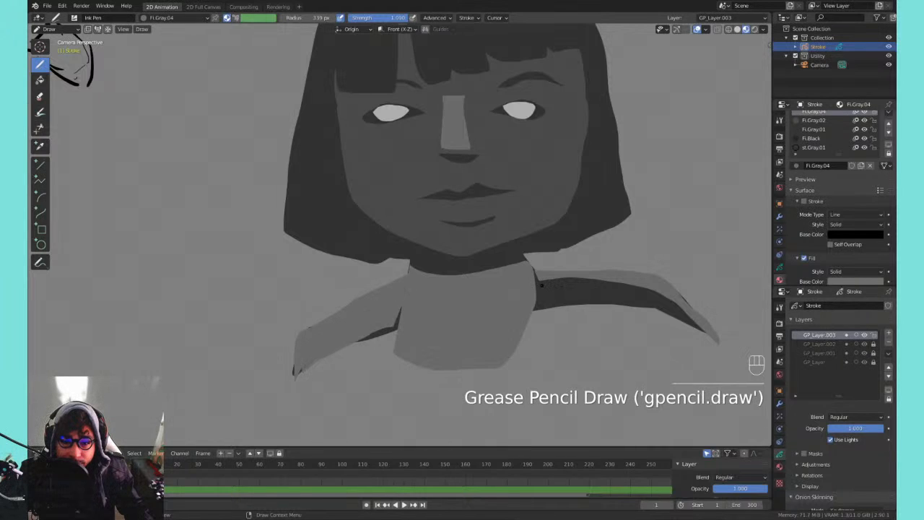
mouse_move(556, 281)
mouse_down()
mouse_move(541, 299)
mouse_move(639, 303)
mouse_move(691, 326)
mouse_move(668, 290)
mouse_move(632, 266)
mouse_up()
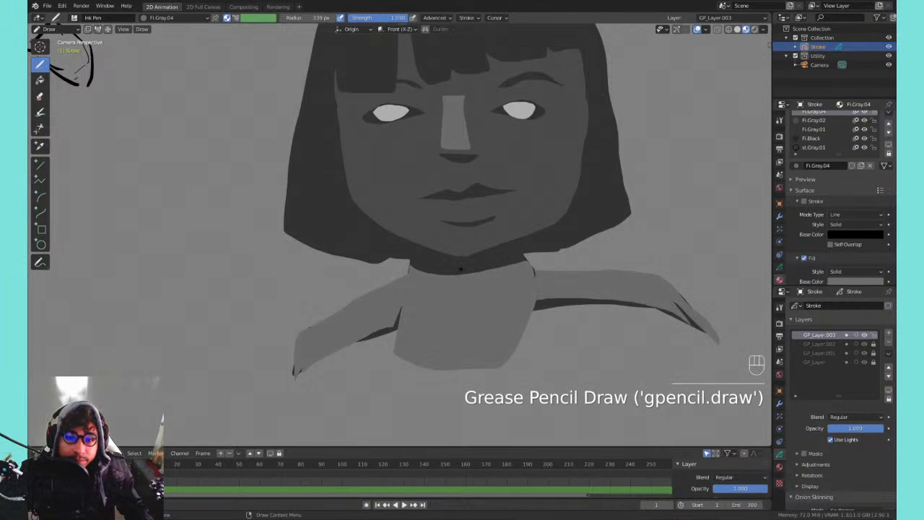
- Draw a tapered Fi.Gray.02 lapel down from the neck on the viewer's right, undoing rejected collar strokes on both sides
mouse_move(461, 269)
shift+middle_down()
mouse_move(365, 392)
mouse_move(411, 287)
shift+middle_up()
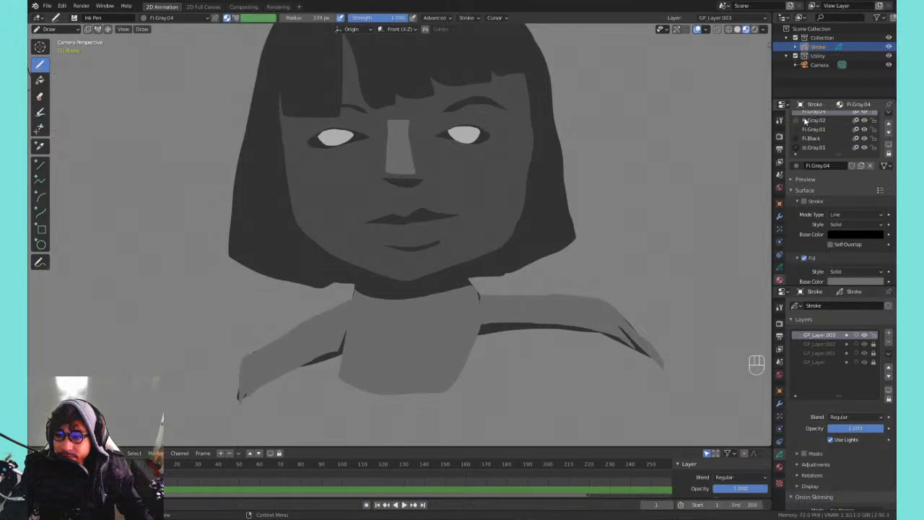
click(804, 120)
mouse_move(460, 282)
mouse_down()
mouse_move(498, 290)
mouse_move(443, 385)
mouse_up()
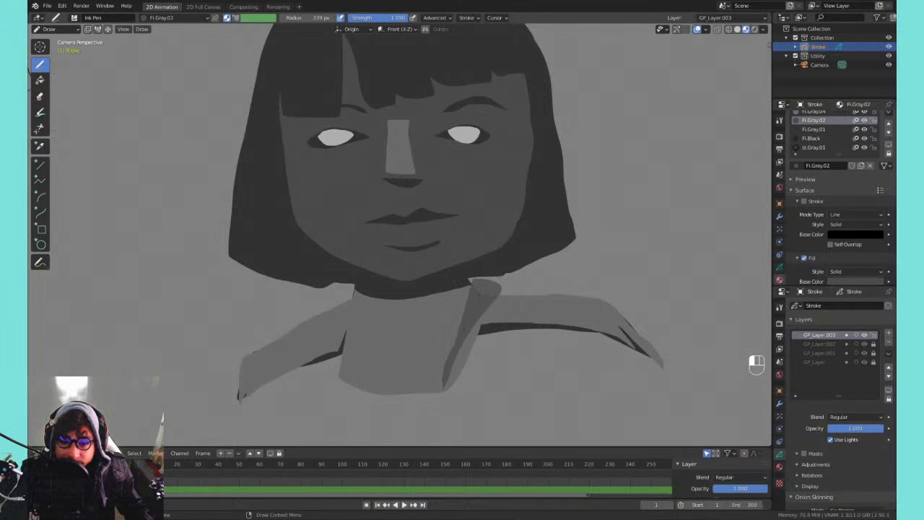
key(ctrl+z)
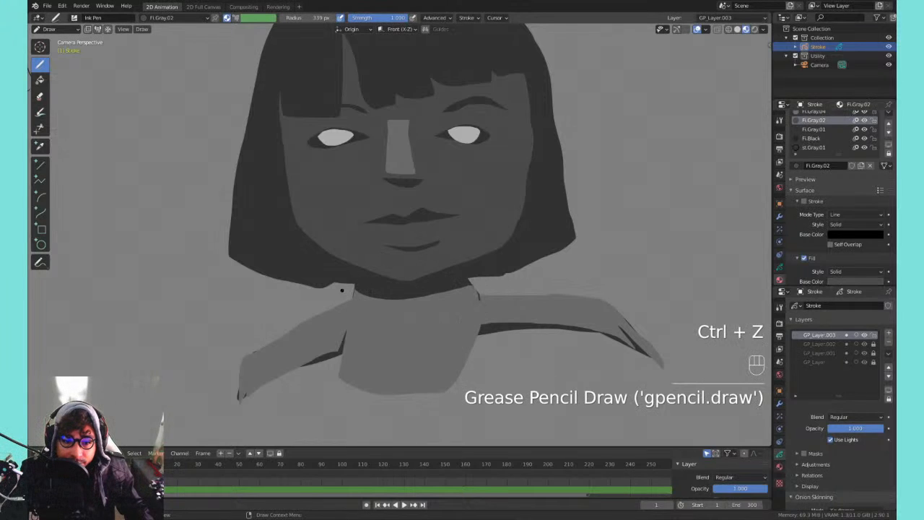
mouse_move(342, 283)
mouse_down()
mouse_move(312, 309)
mouse_move(389, 425)
mouse_move(355, 286)
mouse_up()
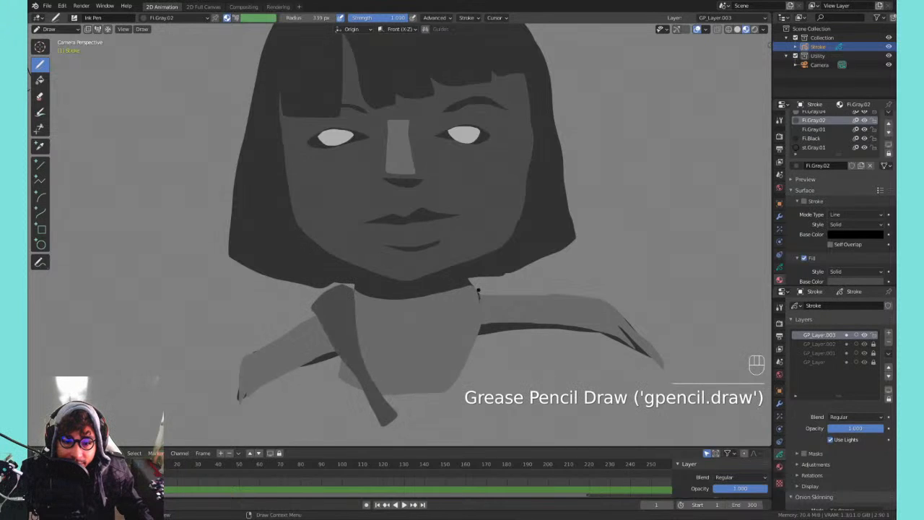
key(ctrl+z)
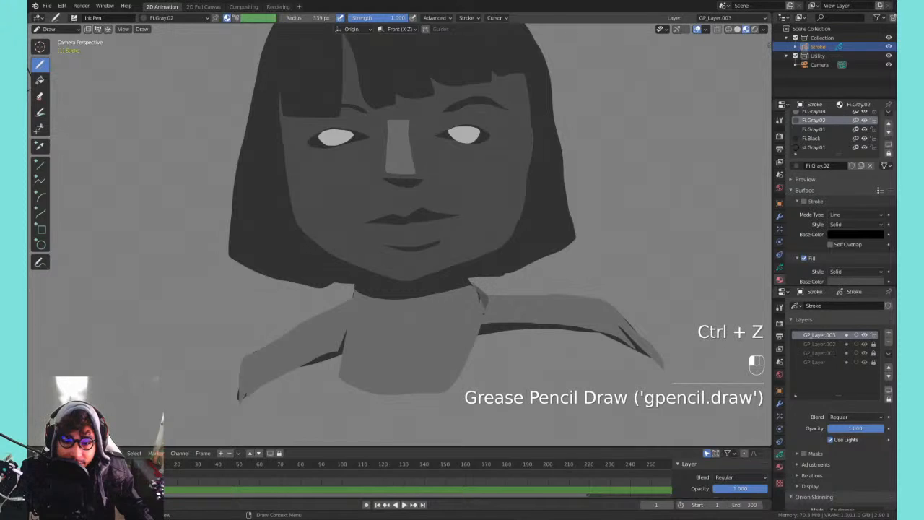
mouse_move(478, 287)
mouse_down()
mouse_move(440, 408)
mouse_move(508, 280)
mouse_up()
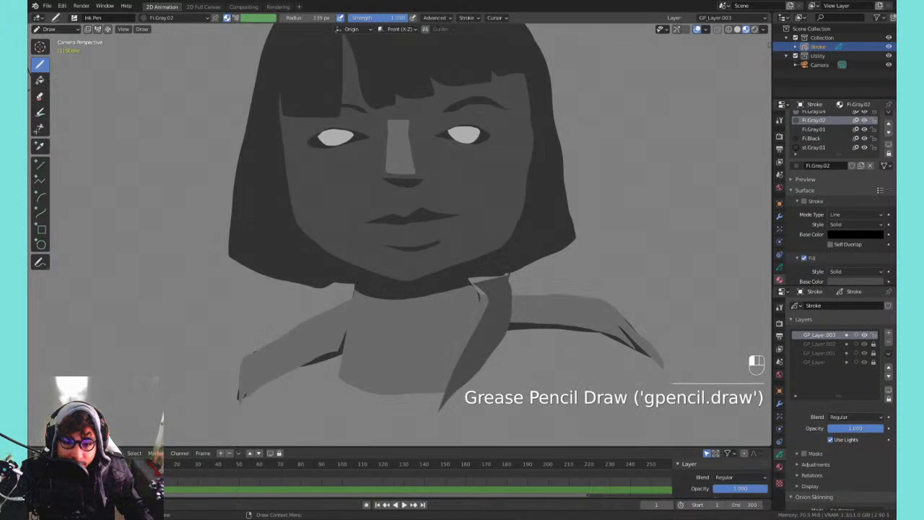
mouse_move(468, 275)
mouse_down()
mouse_move(480, 284)
mouse_move(506, 276)
mouse_up()
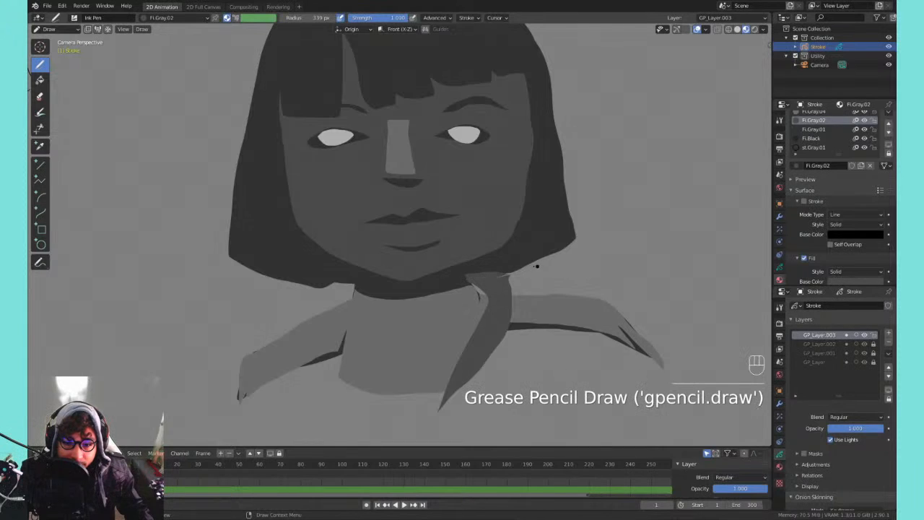
key(ctrl+z)
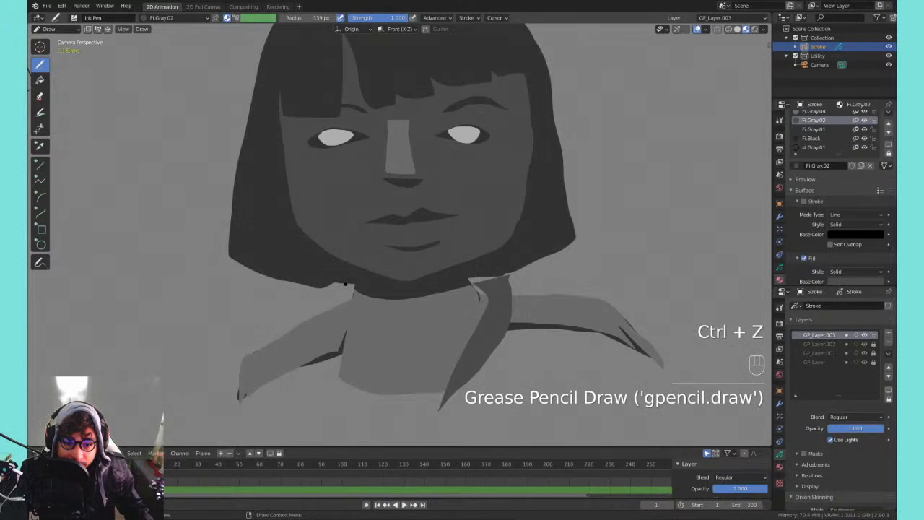
- Turn on Draw Strokes on Back and draw the Fi.Gray.02 collar piece behind the neck, undoing the first attempt
key(q)
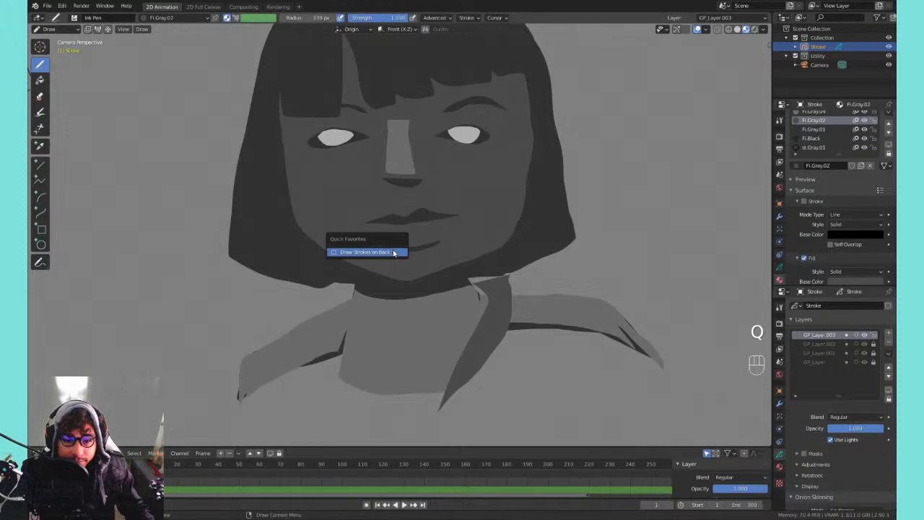
click(361, 251)
mouse_move(344, 302)
mouse_down()
mouse_move(345, 271)
mouse_move(476, 266)
mouse_move(510, 291)
mouse_move(404, 300)
mouse_up()
drag(474, 291, 464, 284)
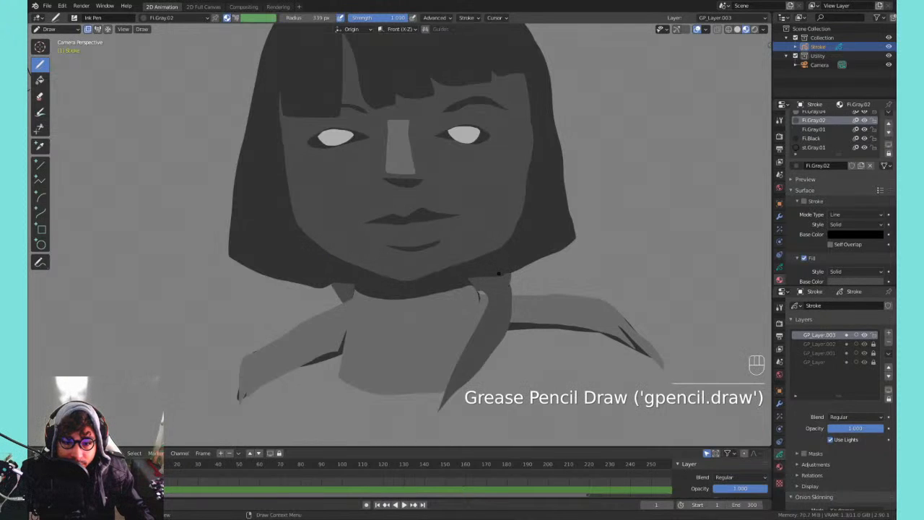
key(ctrl+z)
key(ctrl+z)
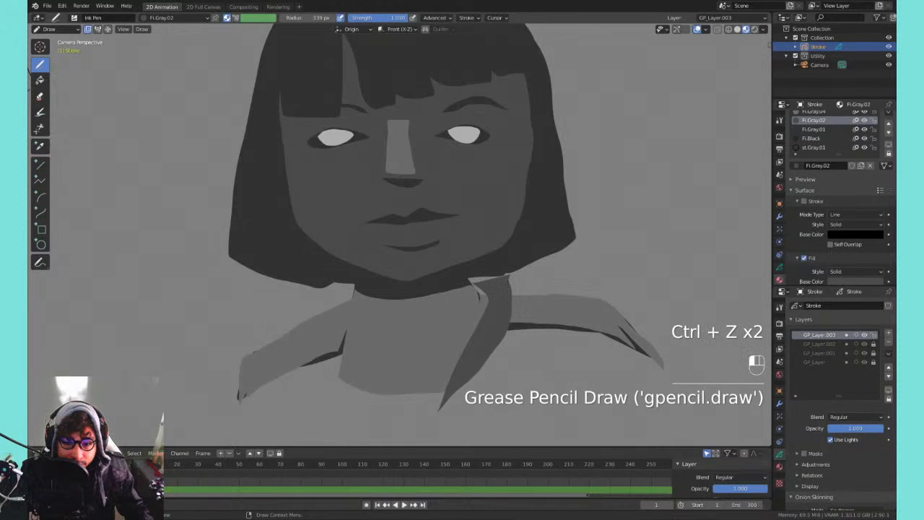
mouse_move(485, 273)
mouse_down()
mouse_move(330, 287)
mouse_move(352, 300)
mouse_up()
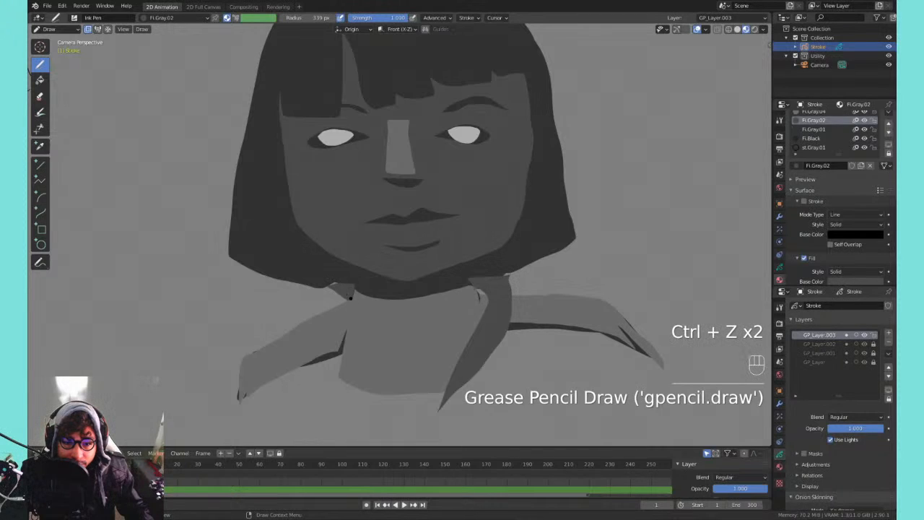
- Switch the viewport shading to Rendered
key(z)
key(z)
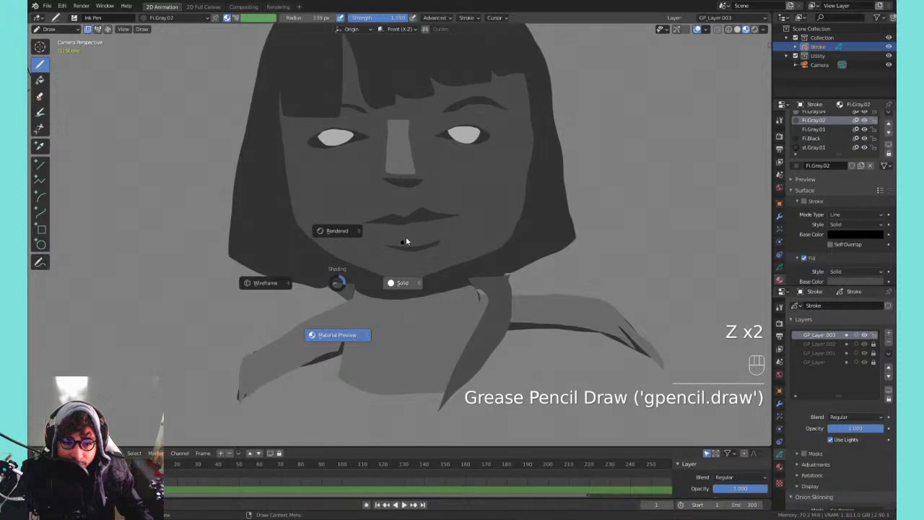
key(z)
key(z)
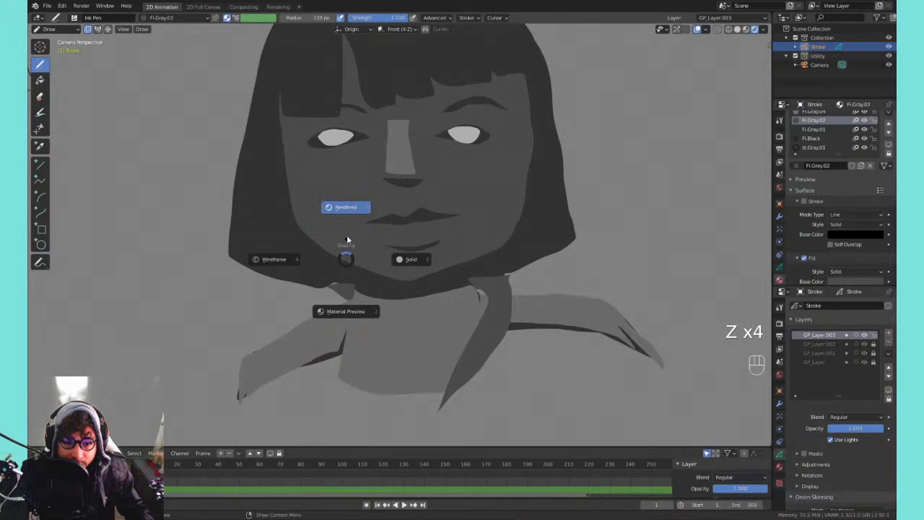
- Turn off Draw Strokes on Back and draw a tapered Fi.Gray.02 lapel down from the neck on the viewer's left
key(q)
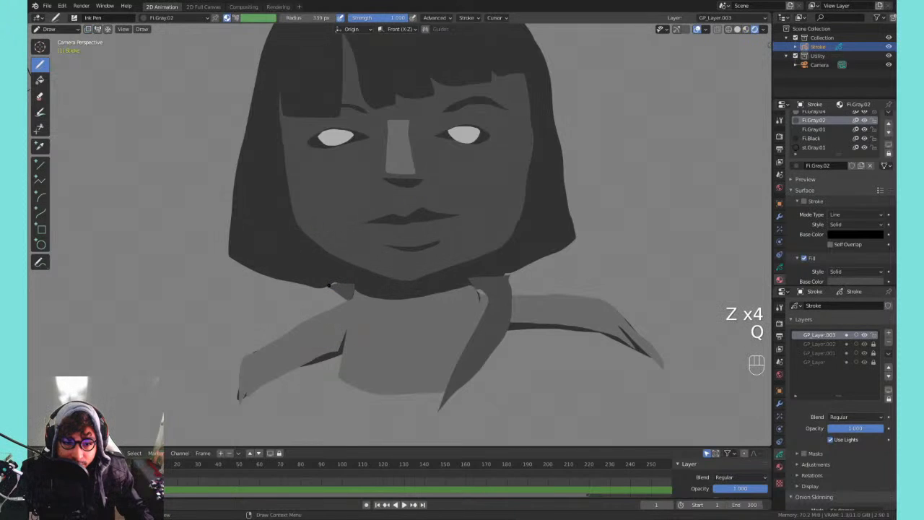
drag(331, 286, 353, 354)
mouse_move(376, 414)
mouse_down()
mouse_move(375, 347)
mouse_move(346, 280)
mouse_move(357, 379)
mouse_move(370, 346)
mouse_move(353, 298)
mouse_move(335, 287)
mouse_move(333, 319)
mouse_move(355, 303)
mouse_move(337, 289)
mouse_up()
key(ctrl+z)
key(ctrl+z)
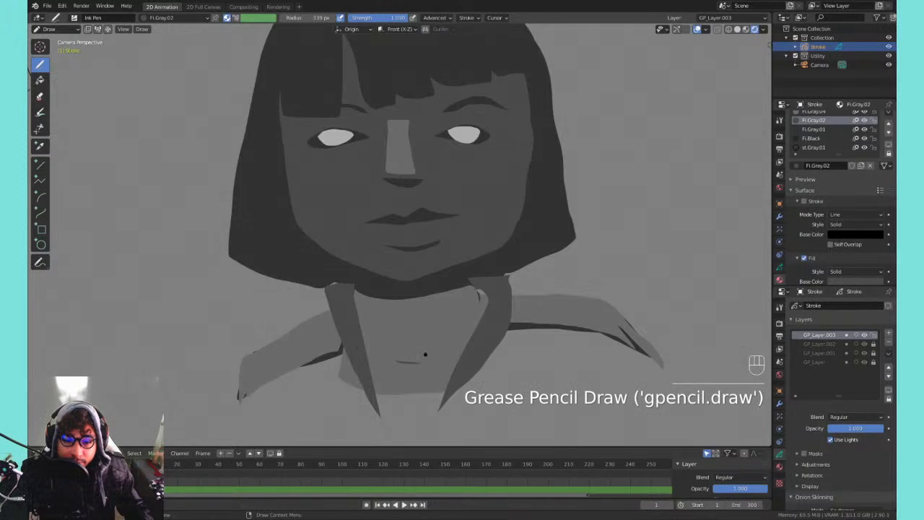
- Fill the neck between the lapels with a Fi.Gray.02 shape ending in a curved neckline, undoing rejected strokes
key(ctrl+z)
drag(430, 339, 448, 290)
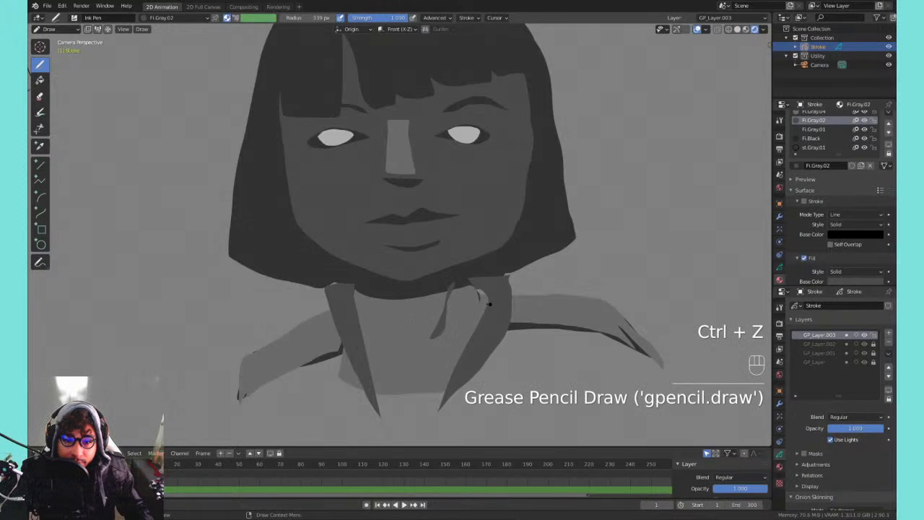
key(ctrl+z)
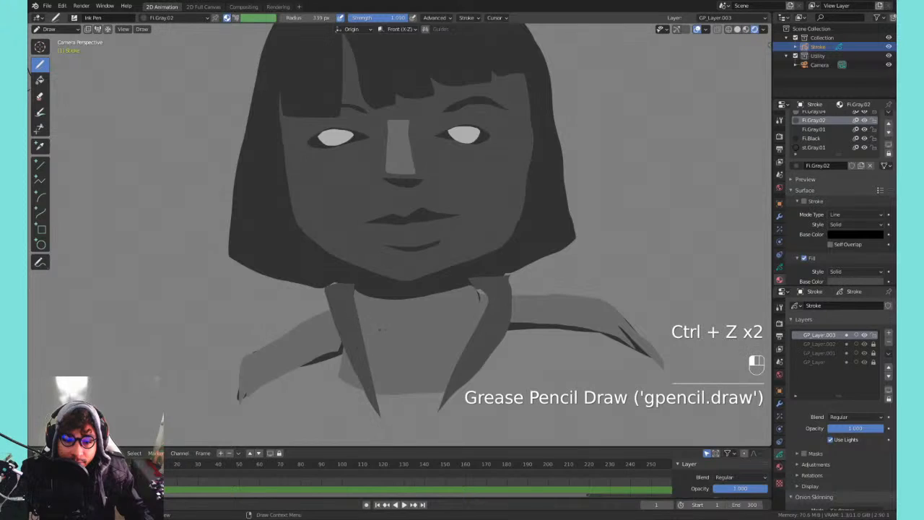
mouse_move(380, 329)
mouse_down()
mouse_move(480, 312)
mouse_move(462, 330)
mouse_move(364, 335)
mouse_move(360, 323)
mouse_move(456, 334)
mouse_move(486, 301)
mouse_move(467, 284)
mouse_move(403, 296)
mouse_move(368, 290)
mouse_move(367, 277)
mouse_up()
key(ctrl+z)
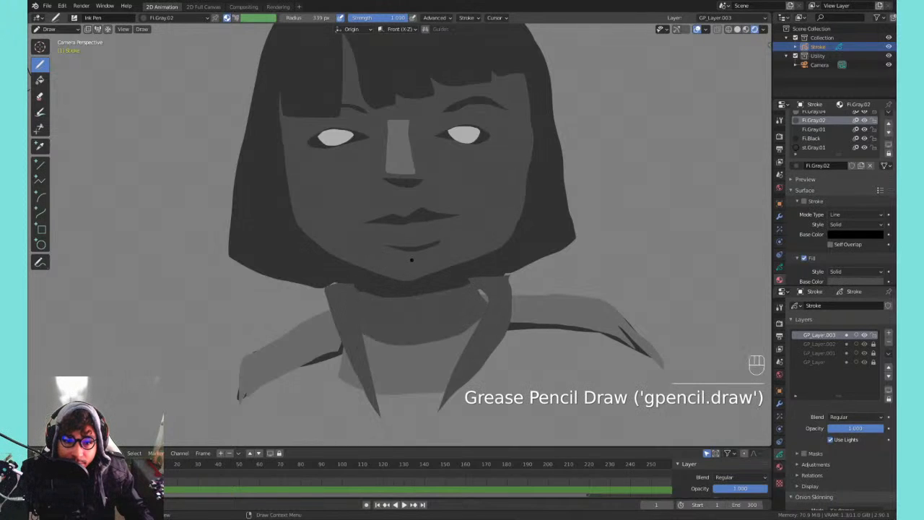
- Draw a thin curved Fi.Gray.02 band just below the neckline, between the two lapels
mouse_move(447, 236)
shift+middle_down()
mouse_move(427, 285)
mouse_move(394, 310)
mouse_move(453, 221)
shift+middle_up()
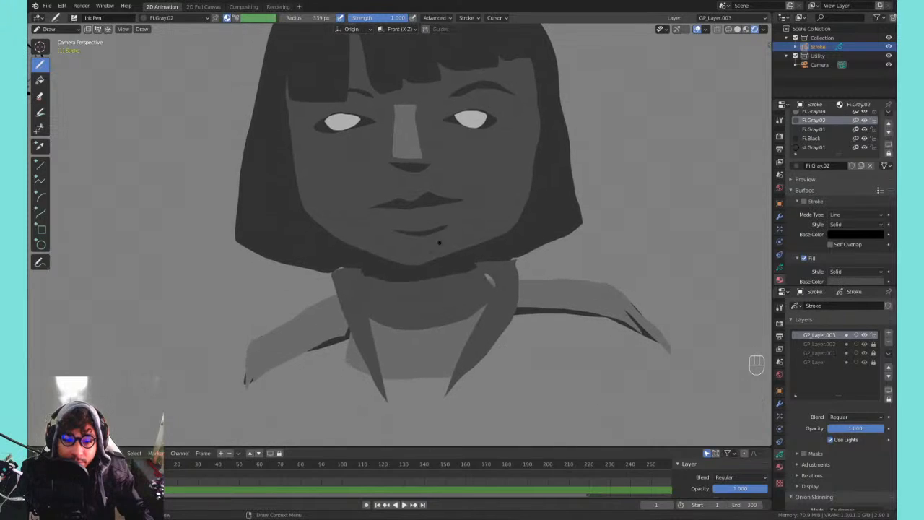
mouse_move(379, 333)
mouse_down()
mouse_move(470, 329)
mouse_move(377, 320)
mouse_up()
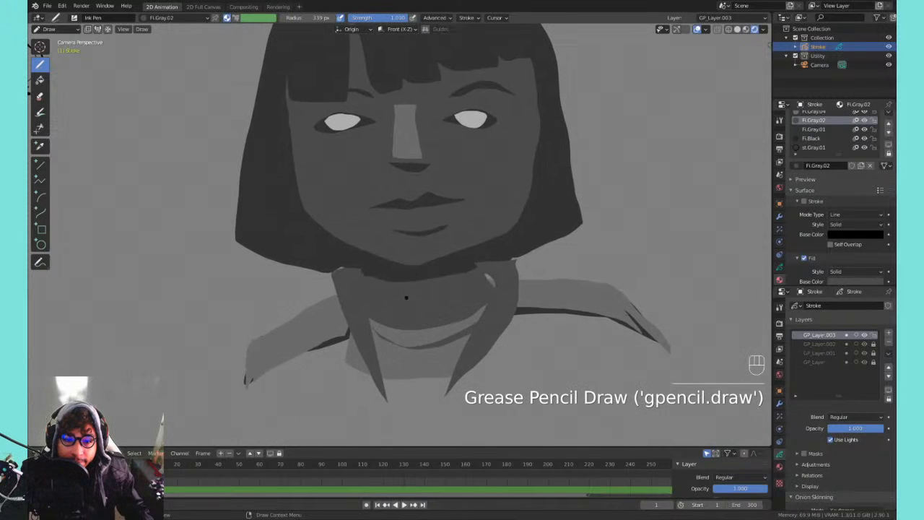
mouse_move(448, 275)
shift+middle_down()
mouse_move(491, 269)
mouse_move(470, 336)
shift+middle_up()
shift+middle_drag(432, 292, 464, 233)
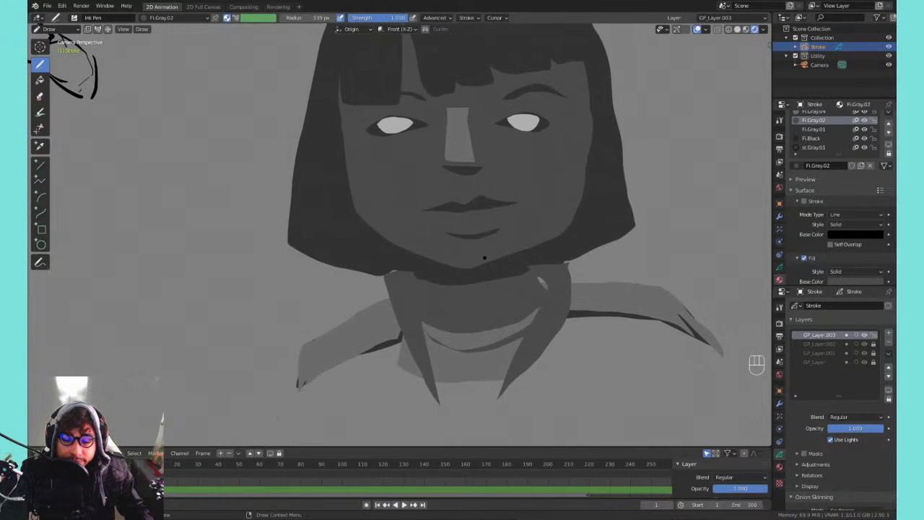
- Shade the outer edges of both lapels with narrow Fi.Gray.01 strokes, undoing the rejected versions
drag(498, 398, 539, 306)
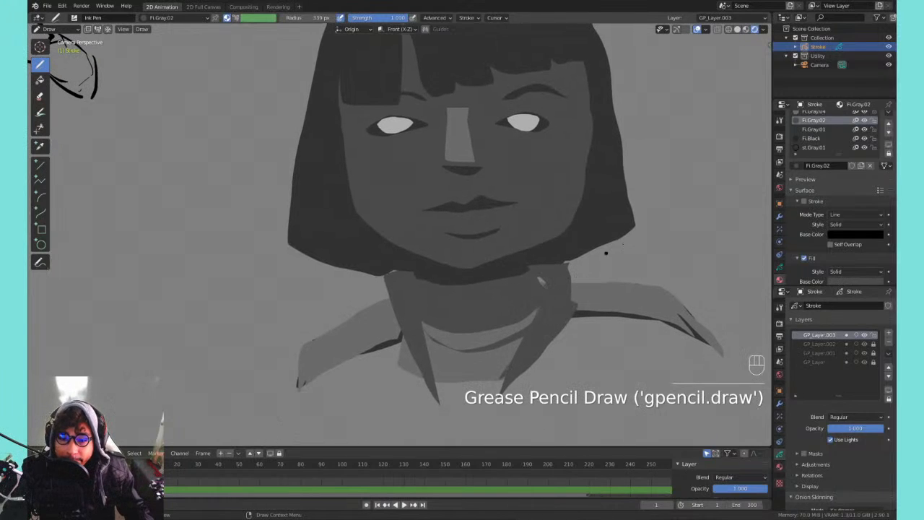
key(ctrl+z)
click(807, 130)
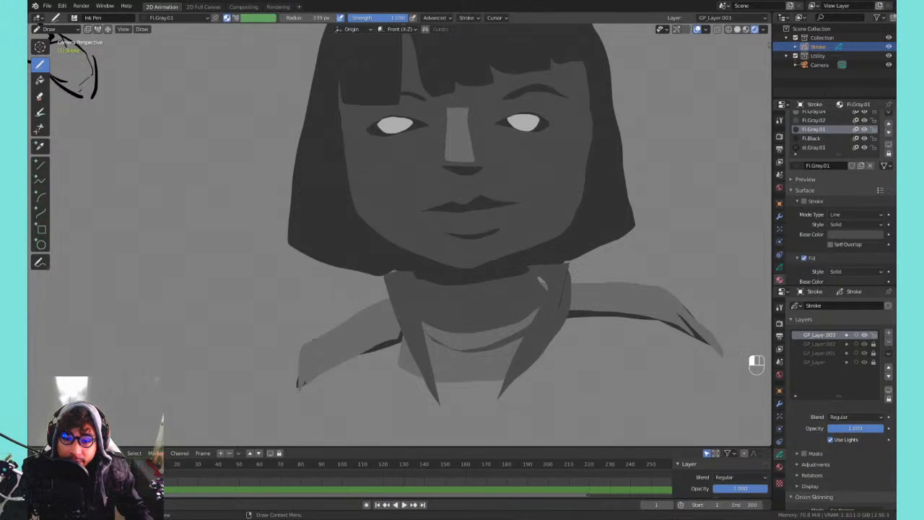
mouse_move(568, 276)
mouse_down()
mouse_move(496, 401)
mouse_move(573, 284)
mouse_up()
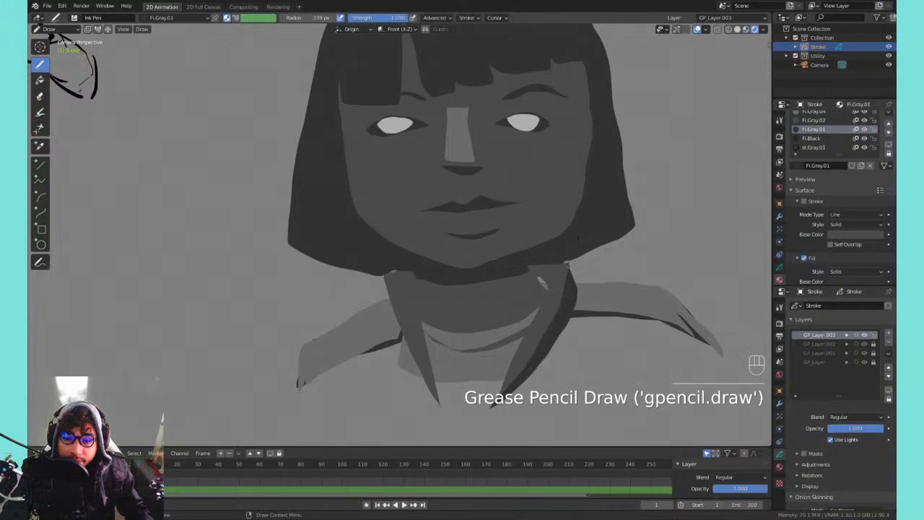
key(ctrl+z)
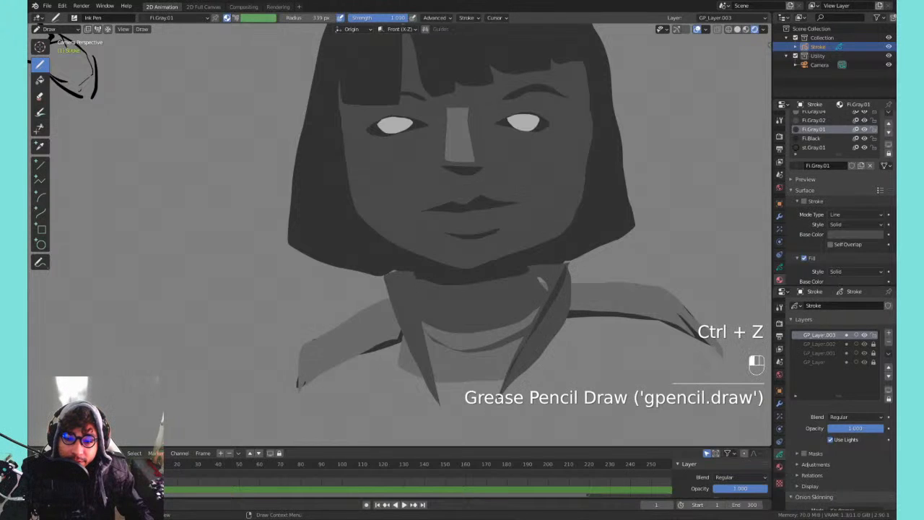
mouse_move(568, 276)
mouse_down()
mouse_move(505, 390)
mouse_move(566, 285)
mouse_move(567, 264)
mouse_up()
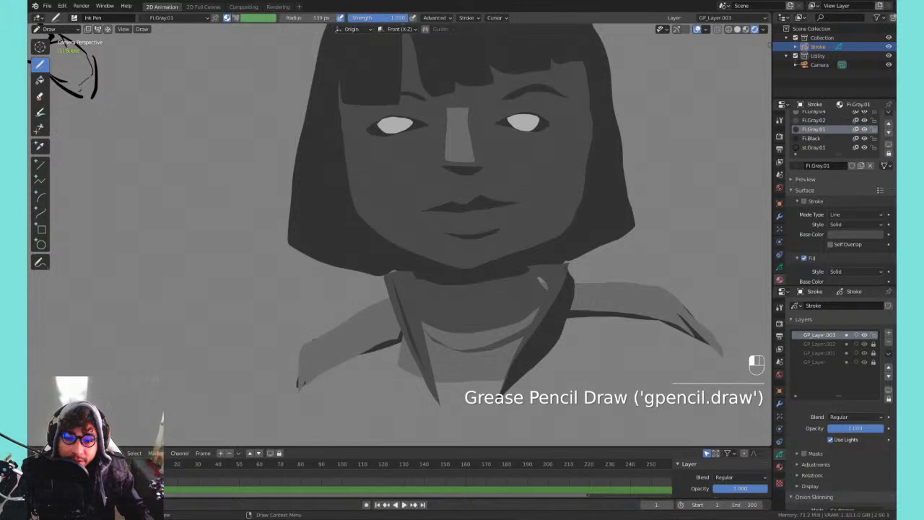
mouse_move(438, 404)
mouse_down()
mouse_move(395, 291)
mouse_move(381, 278)
mouse_up()
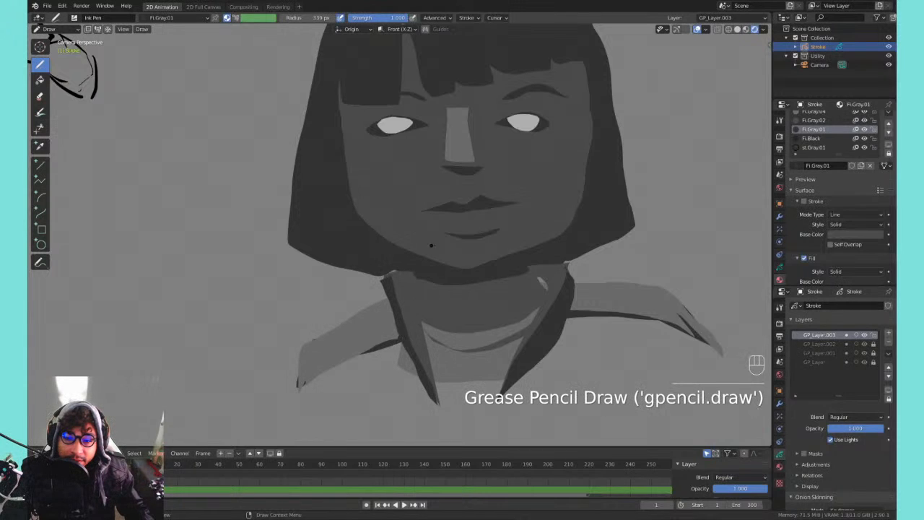
key(ctrl+z)
key(ctrl+z)
key(ctrl+z)
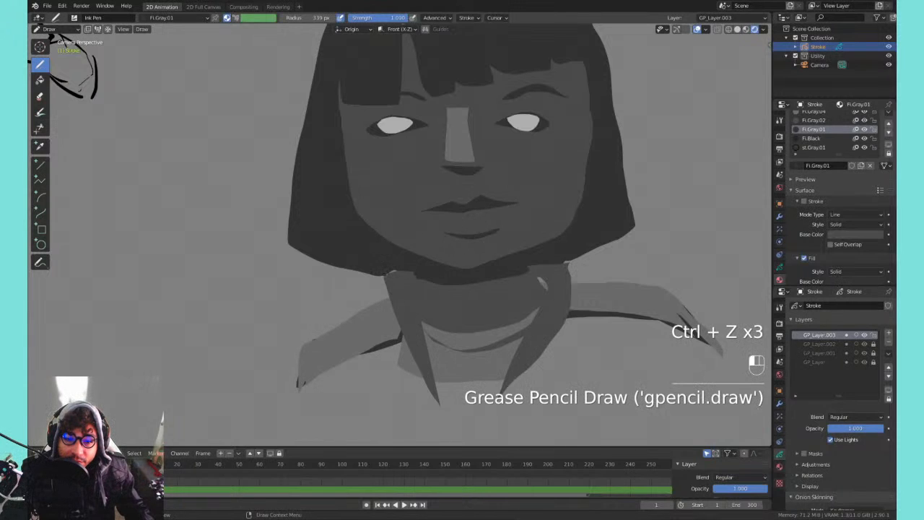
click(579, 283)
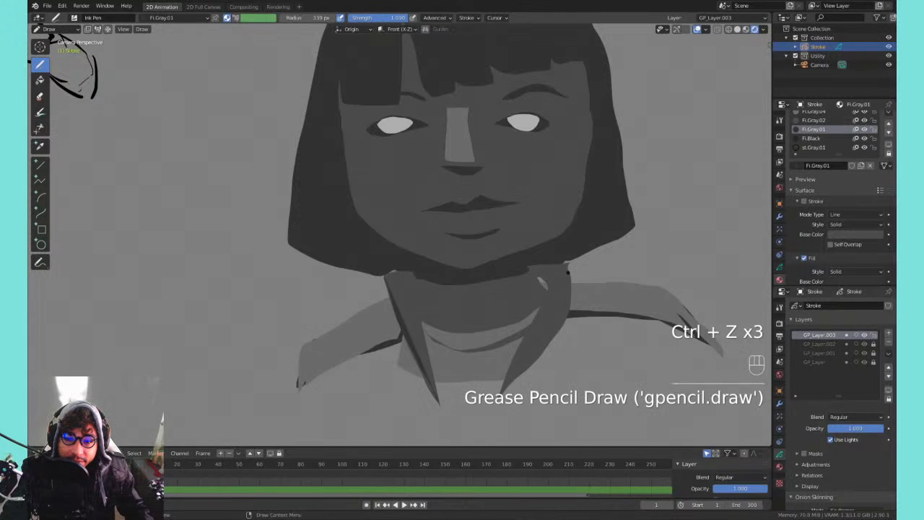
mouse_move(568, 273)
mouse_down()
mouse_move(553, 321)
mouse_move(508, 387)
mouse_up()
- Look over the other character and cylinder sketches on the canvas, ending back at the bob-haired head
mouse_move(459, 278)
shift+middle_down()
mouse_move(493, 311)
mouse_move(693, 360)
shift+middle_up()
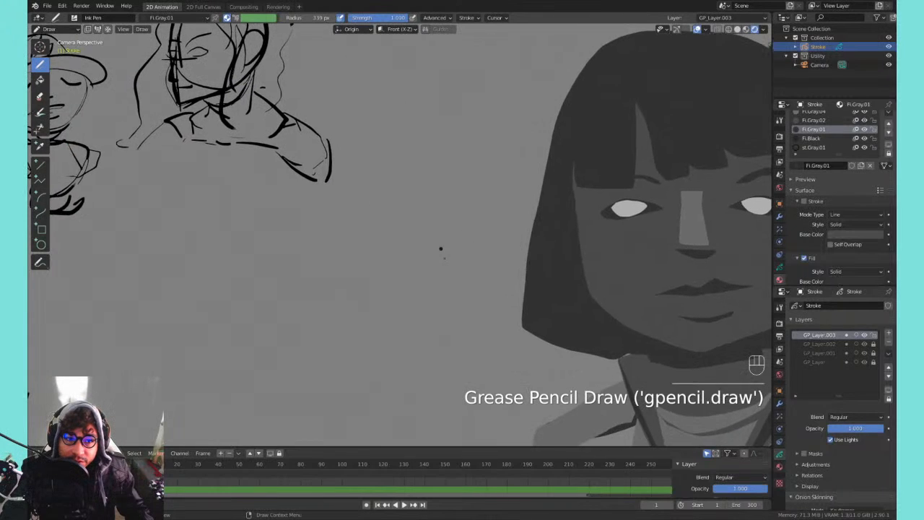
mouse_move(441, 248)
shift+middle_down()
mouse_move(443, 285)
mouse_move(686, 289)
mouse_move(693, 310)
mouse_move(460, 363)
shift+middle_up()
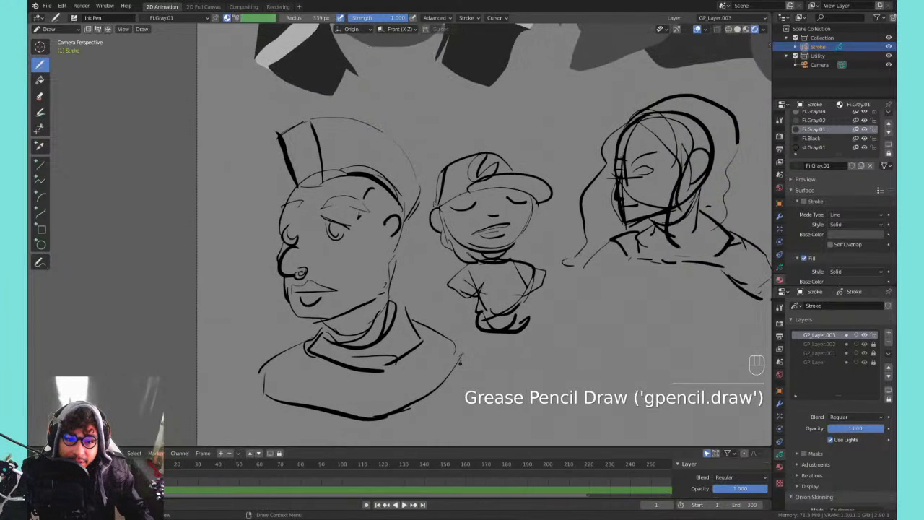
mouse_move(546, 257)
shift+middle_down()
mouse_move(415, 363)
mouse_move(402, 442)
shift+middle_up()
shift+middle_drag(495, 275, 522, 334)
mouse_move(571, 279)
shift+middle_down()
mouse_move(499, 338)
mouse_move(269, 313)
shift+middle_up()
shift+middle_drag(578, 303, 340, 303)
shift+middle_drag(530, 347, 461, 235)
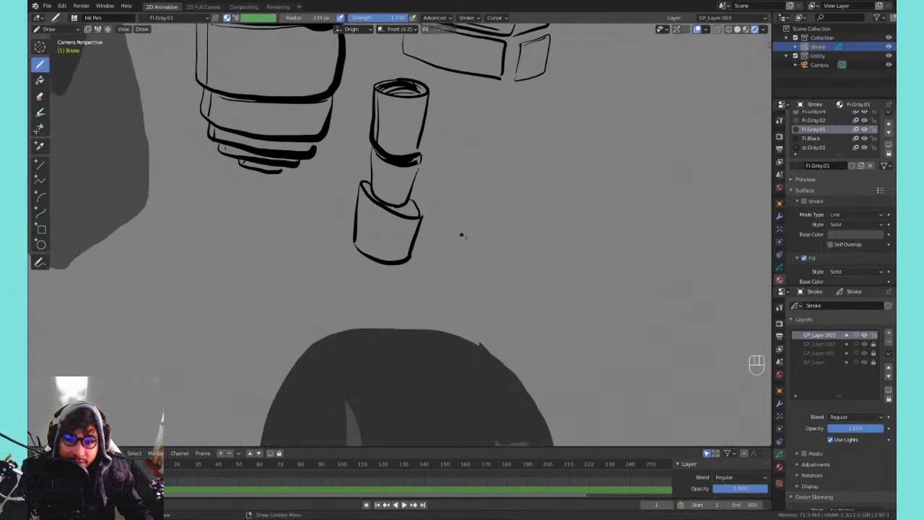
shift+middle_drag(491, 355, 483, 241)
shift+middle_drag(462, 377, 479, 270)
mouse_move(462, 415)
shift+middle_down()
mouse_move(474, 296)
mouse_move(432, 273)
mouse_move(447, 350)
shift+middle_up()
shift+middle_drag(446, 303, 496, 297)
- Try Fi.Gray.02 highlight strands on the hair and the fringe beside the parting, undoing each version
click(813, 119)
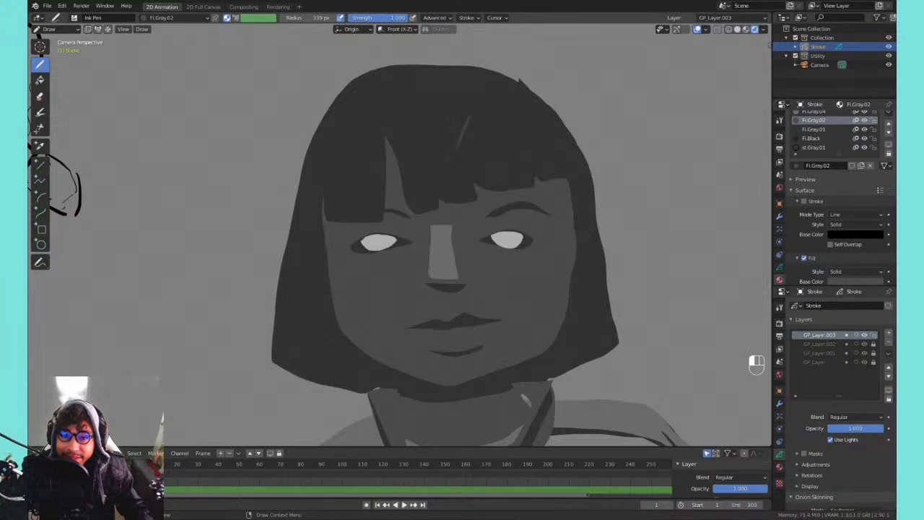
drag(456, 151, 540, 119)
key(ctrl+z)
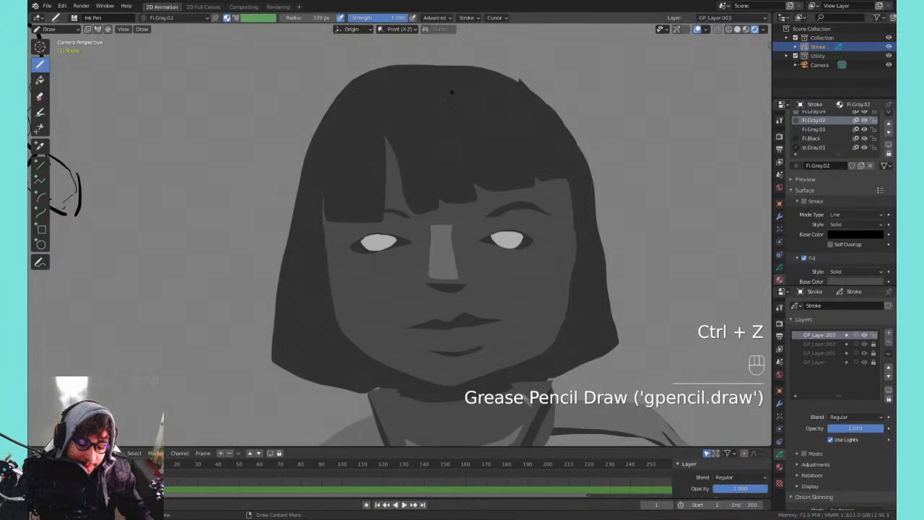
mouse_move(416, 211)
mouse_down()
mouse_move(413, 97)
mouse_move(425, 202)
mouse_move(413, 118)
mouse_up()
key(ctrl+z)
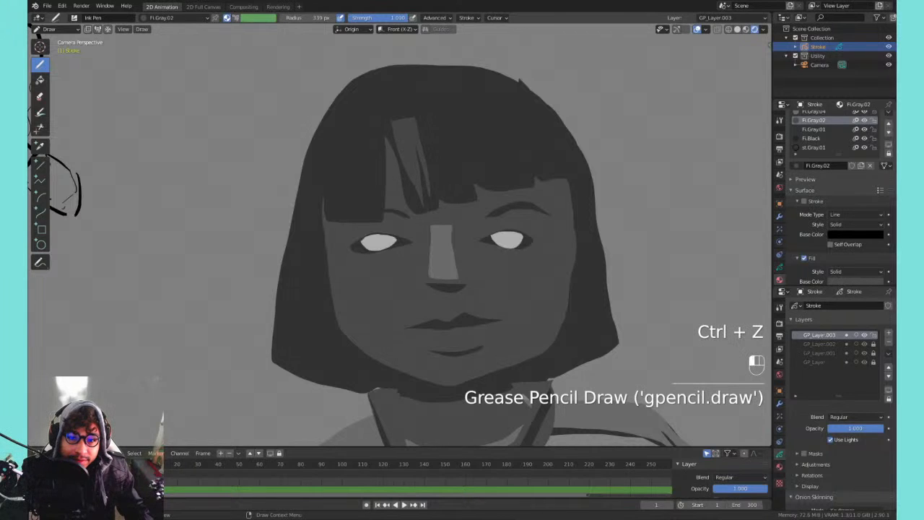
key(ctrl+z)
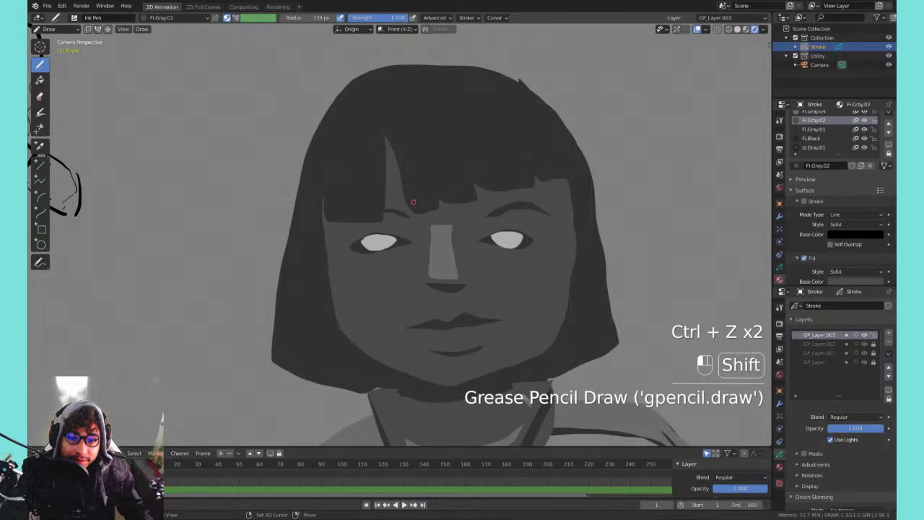
key(ctrl+z)
mouse_move(410, 146)
mouse_down()
mouse_move(415, 122)
mouse_move(442, 207)
mouse_up()
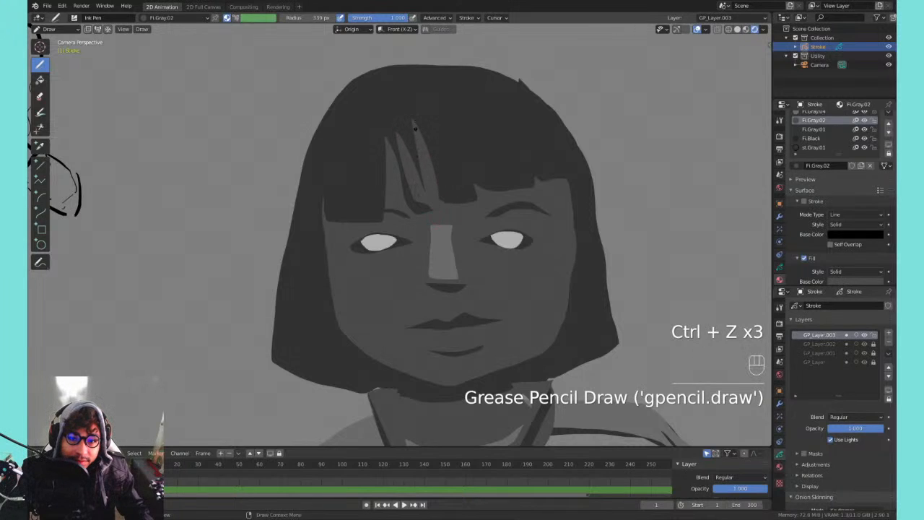
key(ctrl+z)
- Try Fi.Gray.02 highlight strands on the short fringe block left of the parting, undoing each attempt
drag(336, 163, 336, 202)
key(ctrl+z)
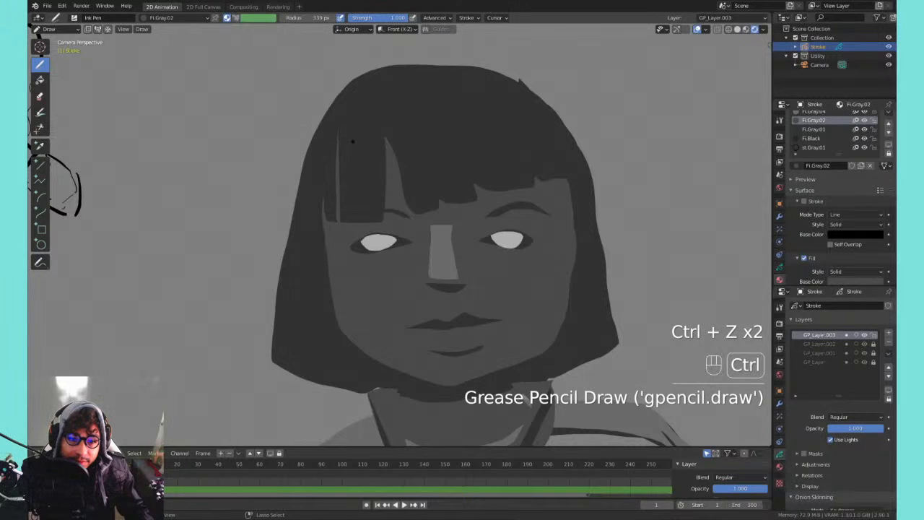
key(ctrl+z)
key(ctrl+z)
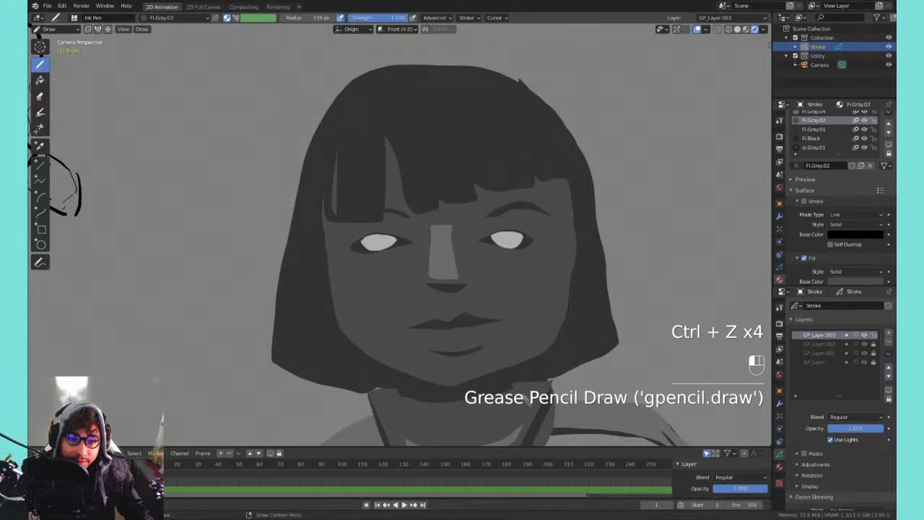
key(ctrl+z)
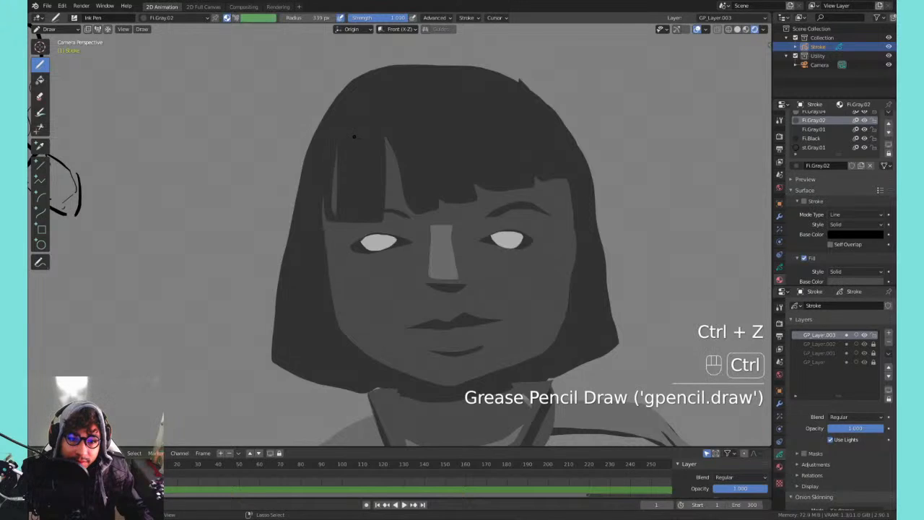
key(ctrl+z)
drag(335, 148, 343, 209)
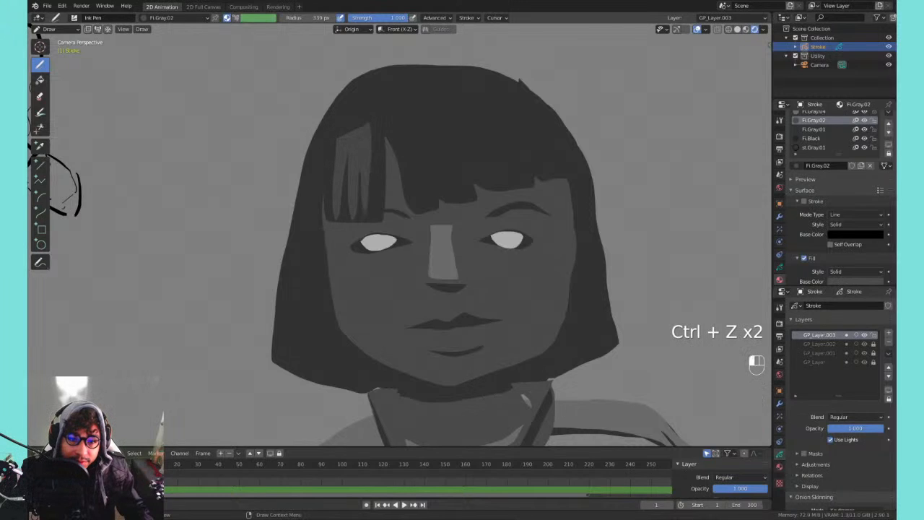
key(ctrl+z)
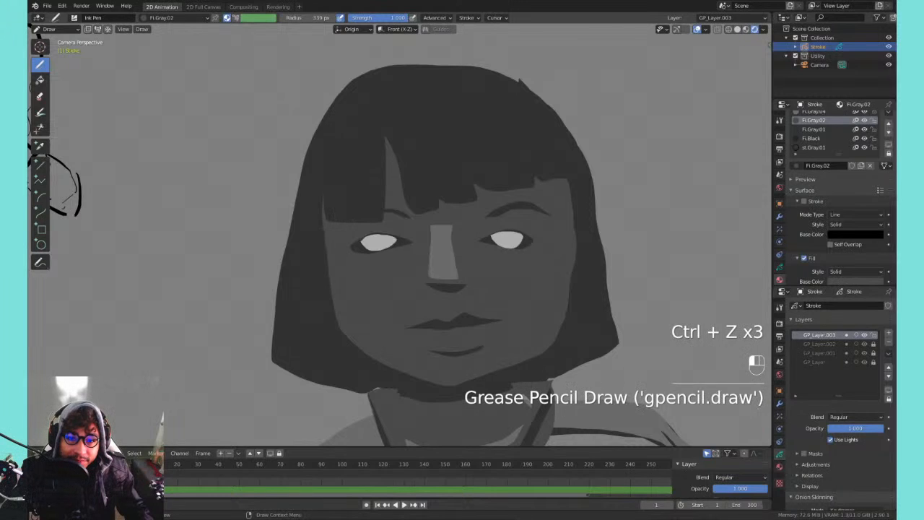
- Draw Fi.Gray.02 highlight bands across the fringe on both sides of the parting and a long one down the hair's left outer edge
mouse_move(505, 131)
mouse_down()
mouse_move(553, 140)
mouse_move(401, 155)
mouse_up()
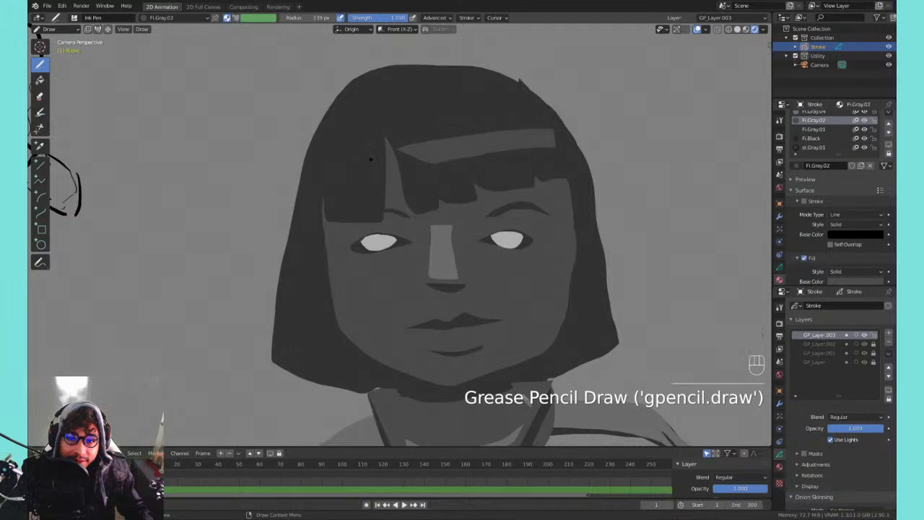
mouse_move(327, 142)
mouse_down()
mouse_move(363, 169)
mouse_move(358, 148)
mouse_up()
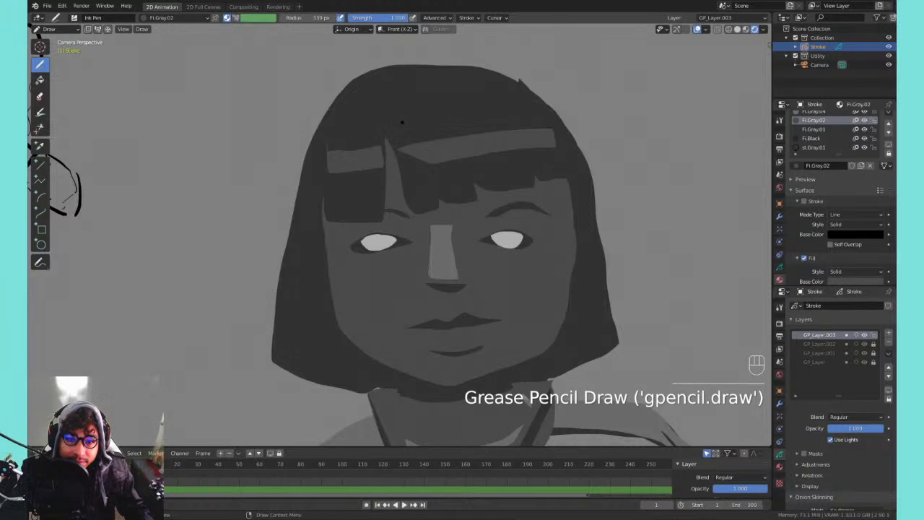
mouse_move(318, 141)
mouse_down()
mouse_move(285, 314)
mouse_move(310, 173)
mouse_up()
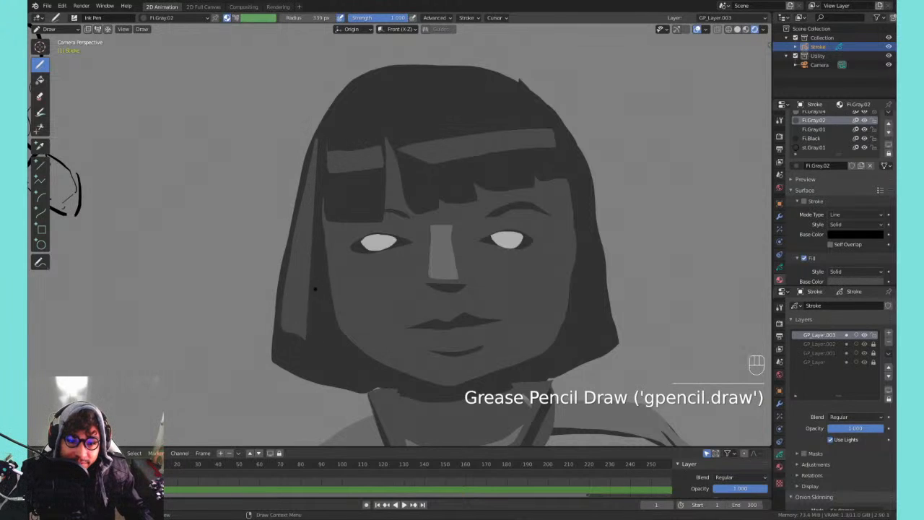
key(ctrl+z)
mouse_move(318, 130)
mouse_down()
mouse_move(269, 339)
mouse_move(285, 367)
mouse_up()
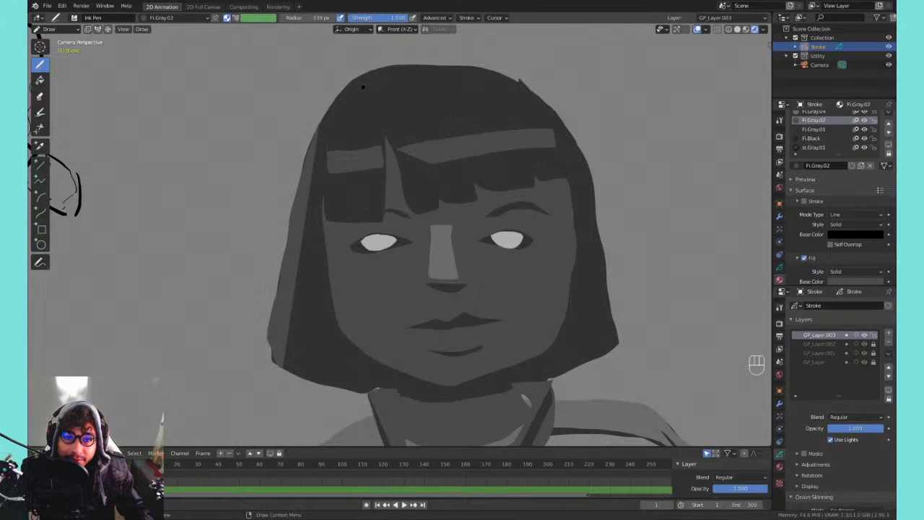
- Add a thin curved Fi.Gray.02 highlight along the crown and one down the hair's right outer edge, undoing the rejected version
drag(366, 86, 350, 101)
drag(452, 72, 350, 102)
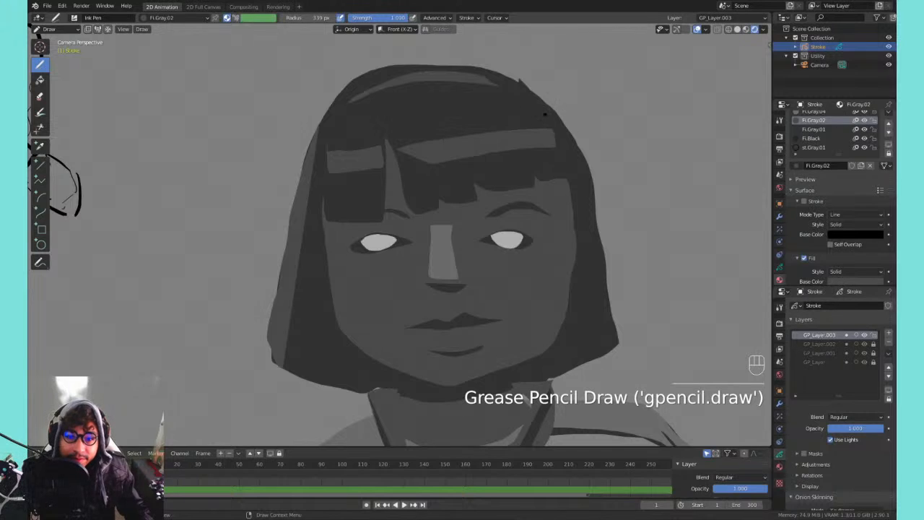
mouse_move(579, 180)
mouse_down()
mouse_move(566, 355)
mouse_move(598, 334)
mouse_move(599, 249)
mouse_up()
drag(588, 180, 578, 166)
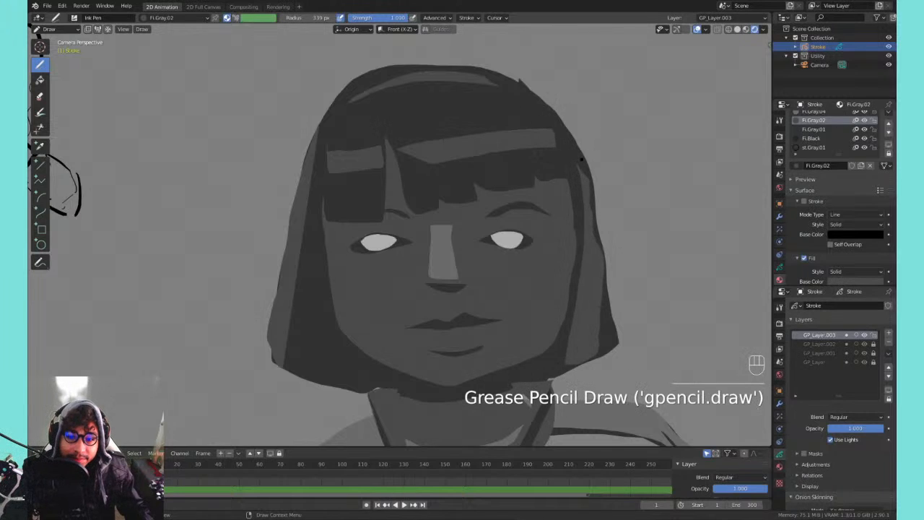
key(ctrl+z)
key(ctrl+z)
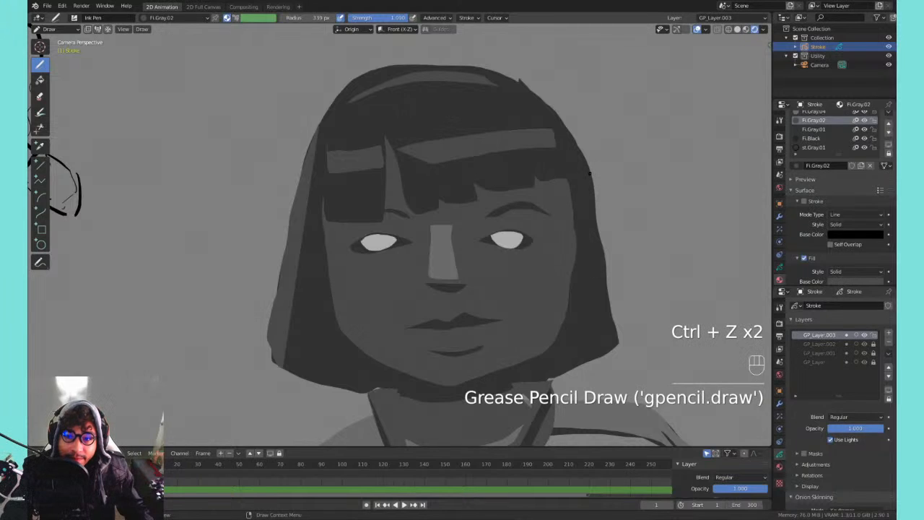
shift+middle_drag(604, 189, 434, 135)
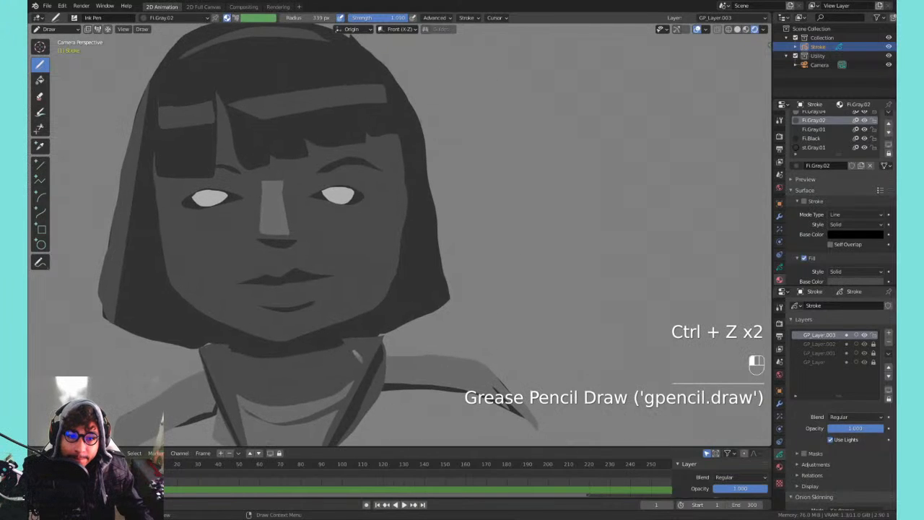
mouse_move(433, 196)
mouse_down()
mouse_move(447, 292)
mouse_move(426, 166)
mouse_move(416, 230)
mouse_up()
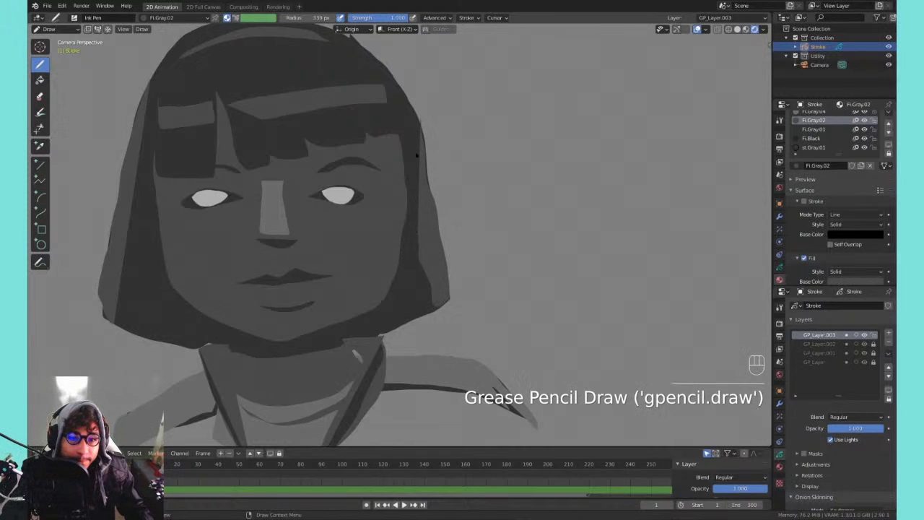
- Examine the shaded bob-haired head from a distance, alongside the other sketches on the canvas
shift+middle_drag(445, 116, 524, 166)
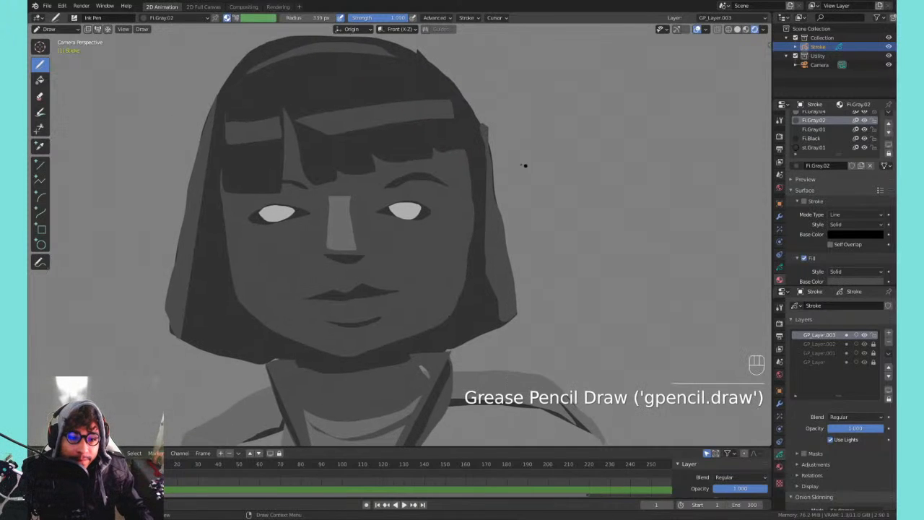
key(ctrl+minus)
key(ctrl+minus)
key(ctrl+minus)
key(ctrl+minus)
key(ctrl+minus)
key(ctrl+minus)
key(ctrl+minus)
key(ctrl+minus)
key(ctrl+equal)
key(ctrl+equal)
key(ctrl+equal)
key(ctrl+equal)
key(ctrl+equal)
key(ctrl+equal)
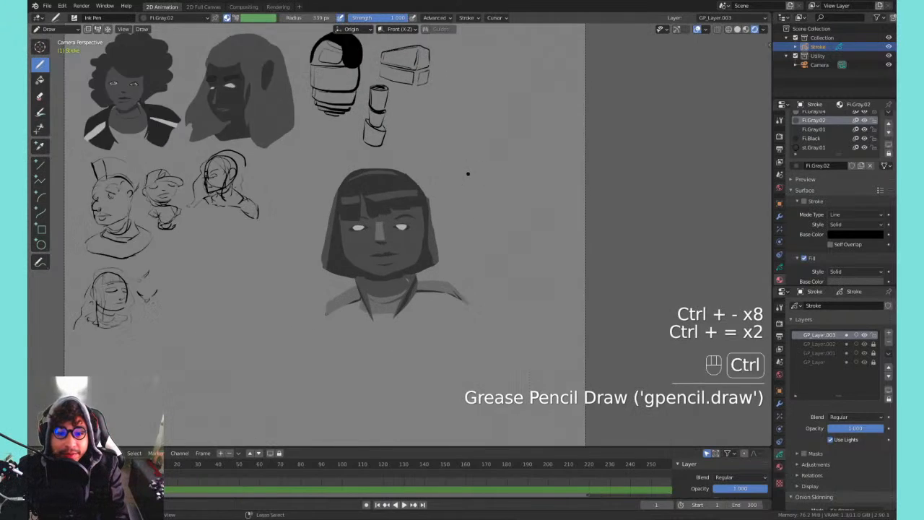
- Select every stroke point of the bob-haired head in Edit Mode, move the head left and scale it down
key(Tab)
key(a)
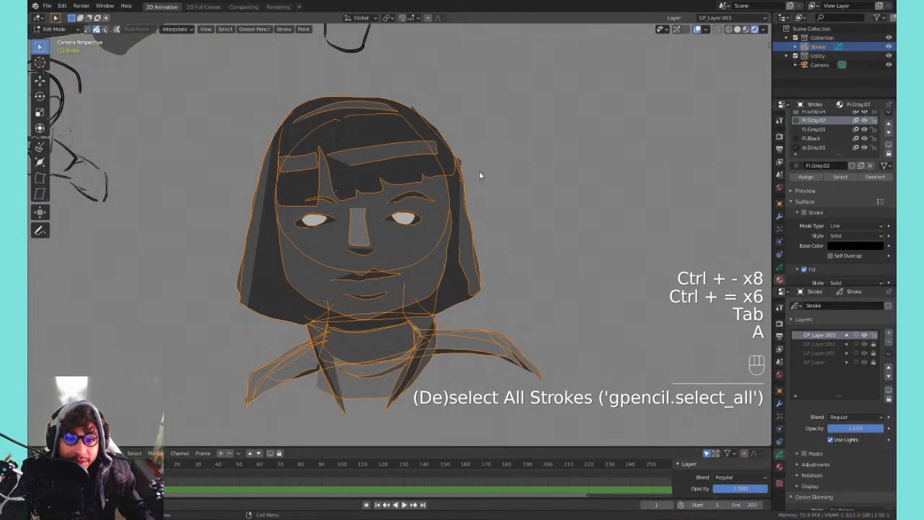
click(440, 81)
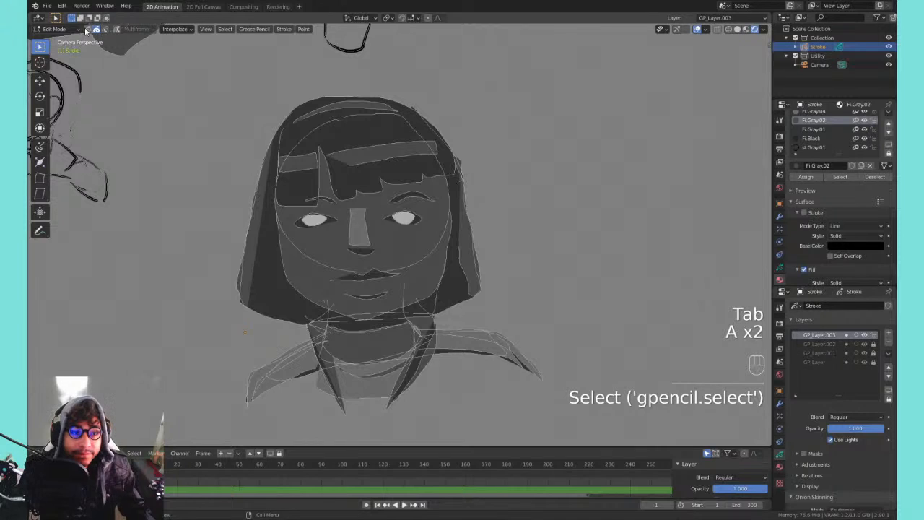
mouse_move(602, 103)
mouse_down()
mouse_move(413, 265)
mouse_move(219, 404)
mouse_up()
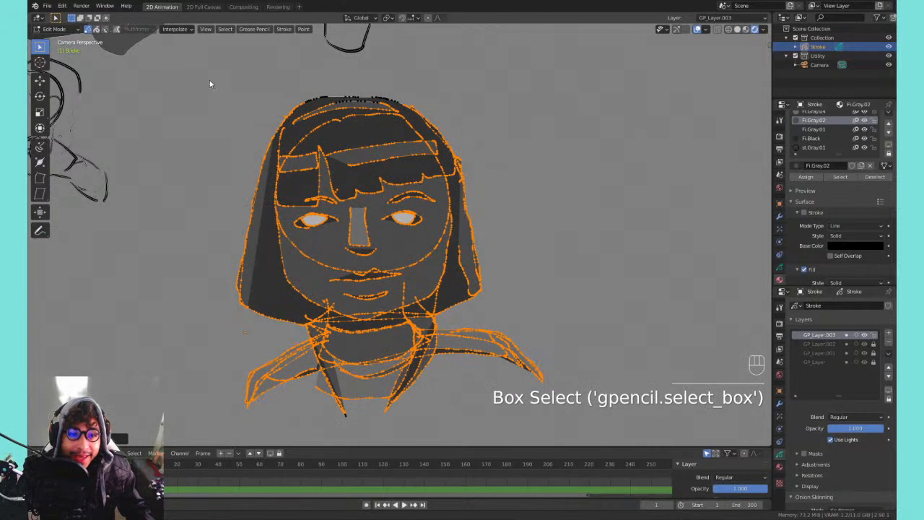
mouse_move(210, 84)
mouse_down()
mouse_move(546, 346)
mouse_move(549, 423)
mouse_up()
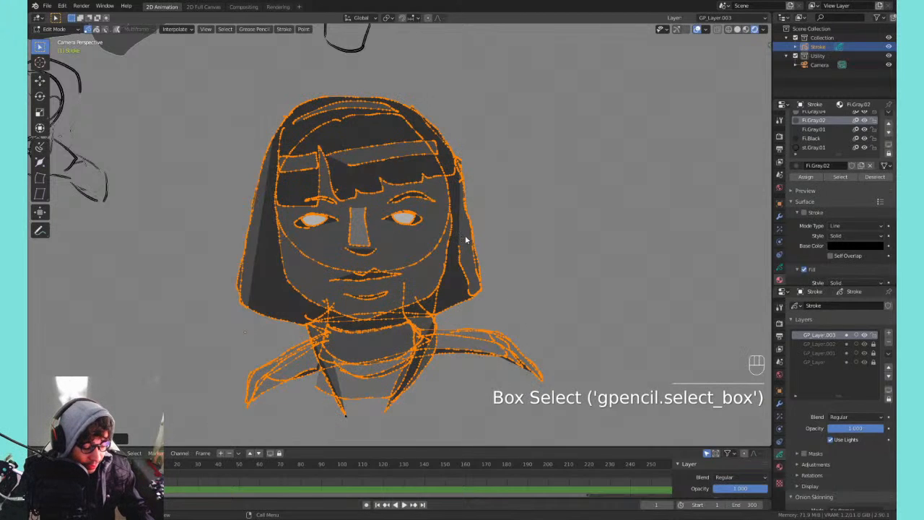
key(g)
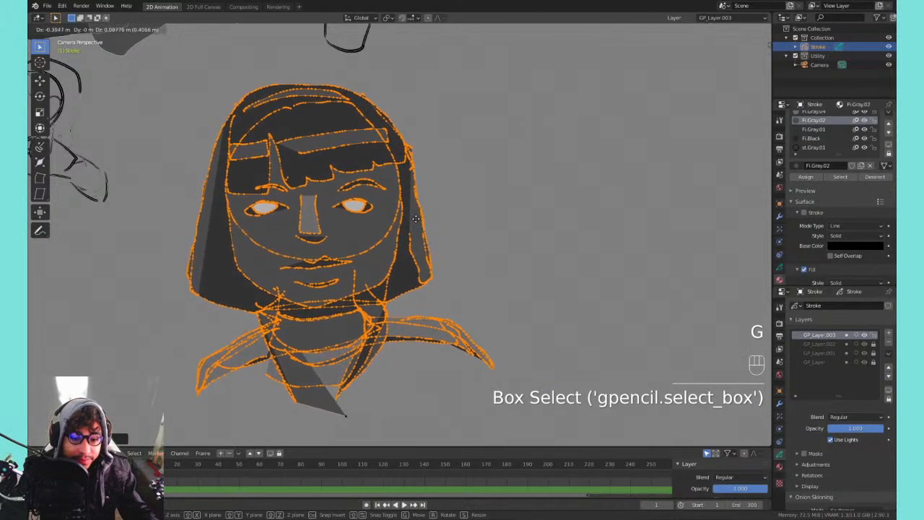
right_click(338, 396)
shift+drag(330, 423, 373, 409)
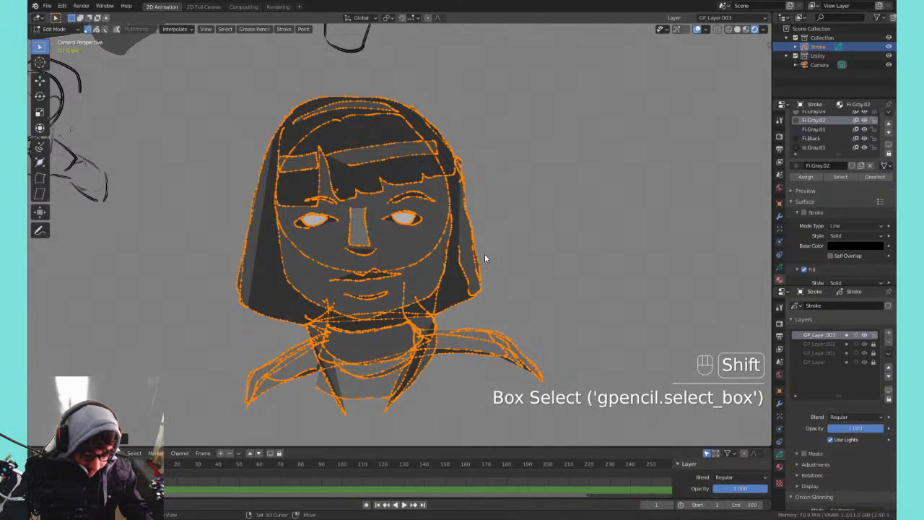
key(g)
key(s)
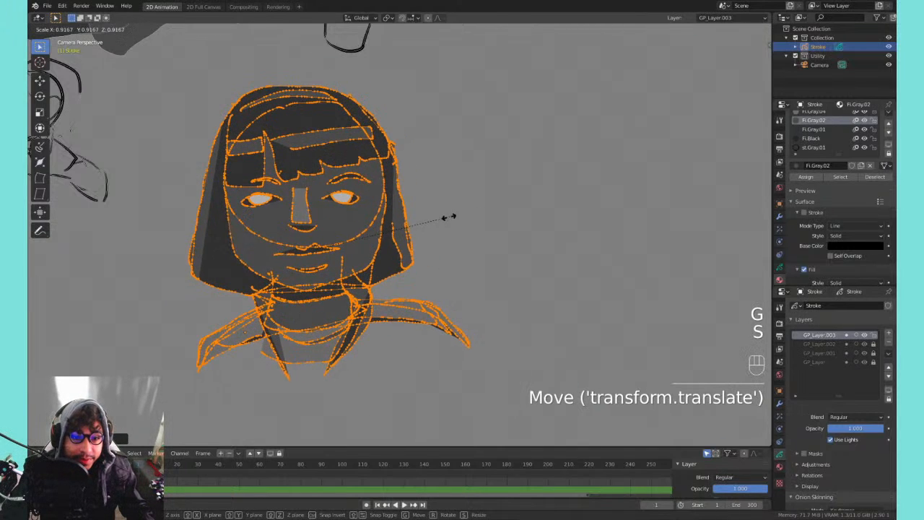
key(g)
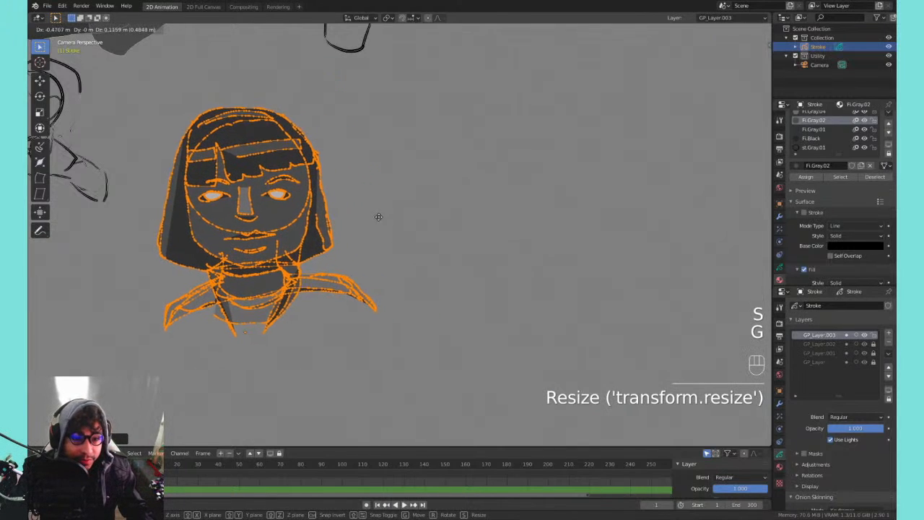
key(shift)
click(469, 217)
- Duplicate the bob-haired head and place the copy beside the original, to its right
key(shift+d)
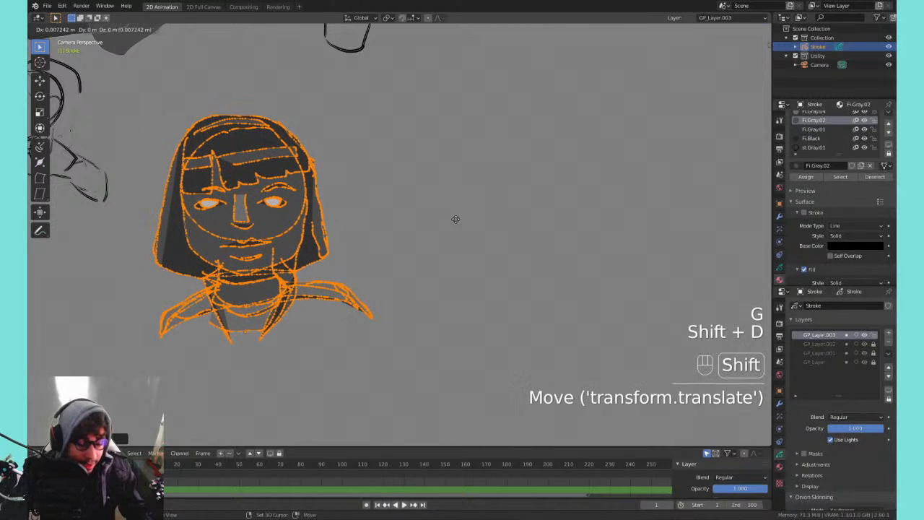
click(676, 231)
click(674, 219)
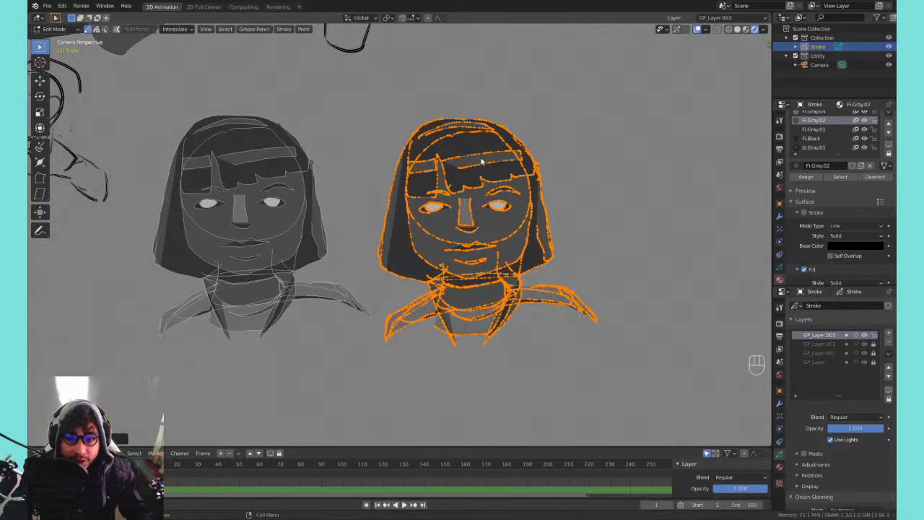
- Smooth the strokes of the duplicated head, repeating the smoothing about 32 times until its shapes are clearly rounded
right_click(459, 191)
click(459, 191)
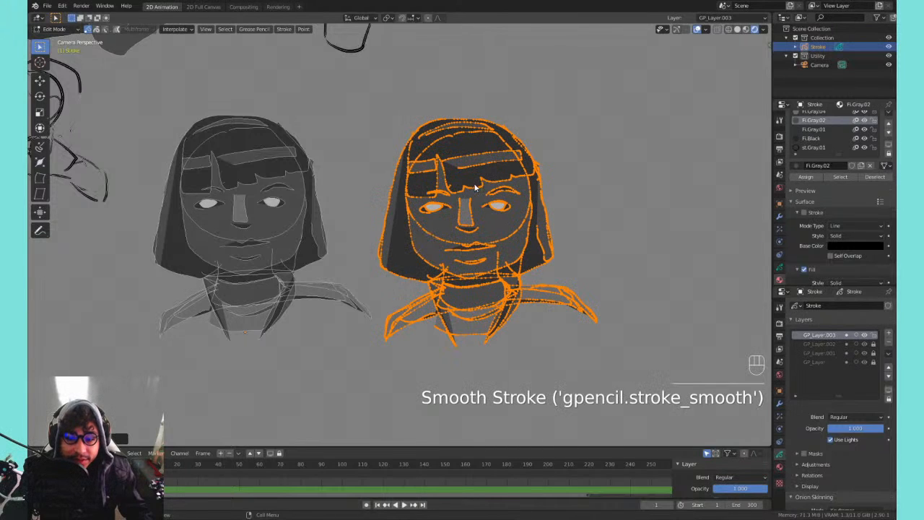
key(shift+r)
key(shift+r)
key(shift+r)
key(shift+r)
key(shift+r)
key(shift+r)
key(shift+r)
key(shift+r)
key(shift+r)
key(shift+r)
key(shift+r)
key(shift+r)
key(shift+r)
key(shift+r)
key(shift+r)
key(shift+r)
key(shift+r)
key(shift+r)
key(shift+r)
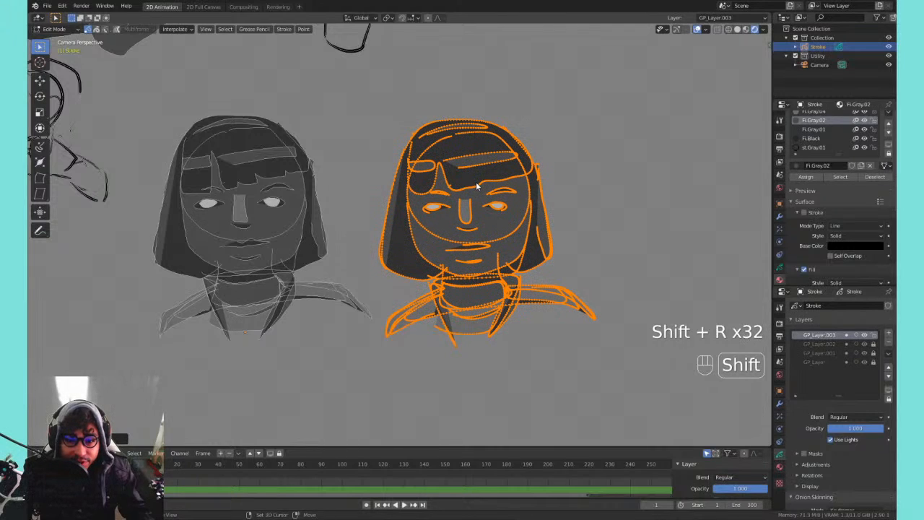
- View the two heads in Draw Mode, and in Edit Mode move the smoothed copy up and slightly right
key(Tab)
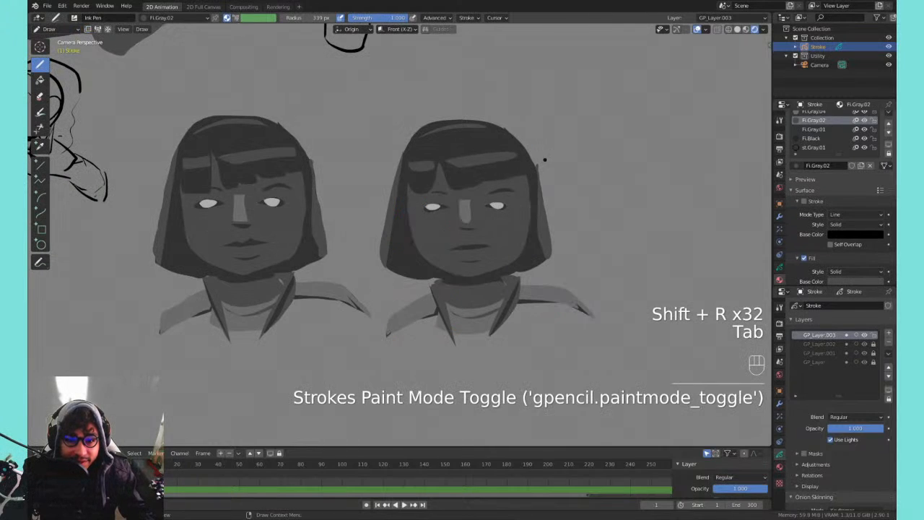
mouse_move(545, 160)
shift+middle_down()
mouse_move(452, 200)
mouse_move(473, 176)
shift+middle_up()
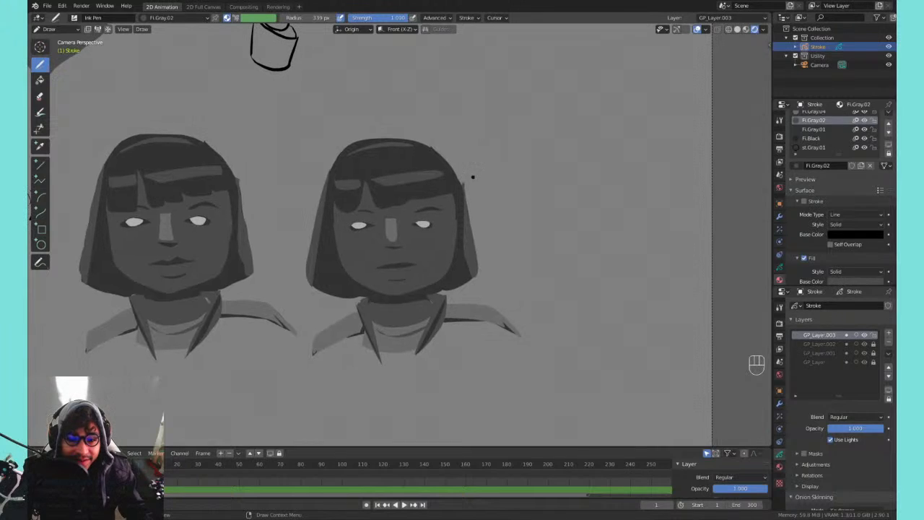
key(Tab)
key(g)
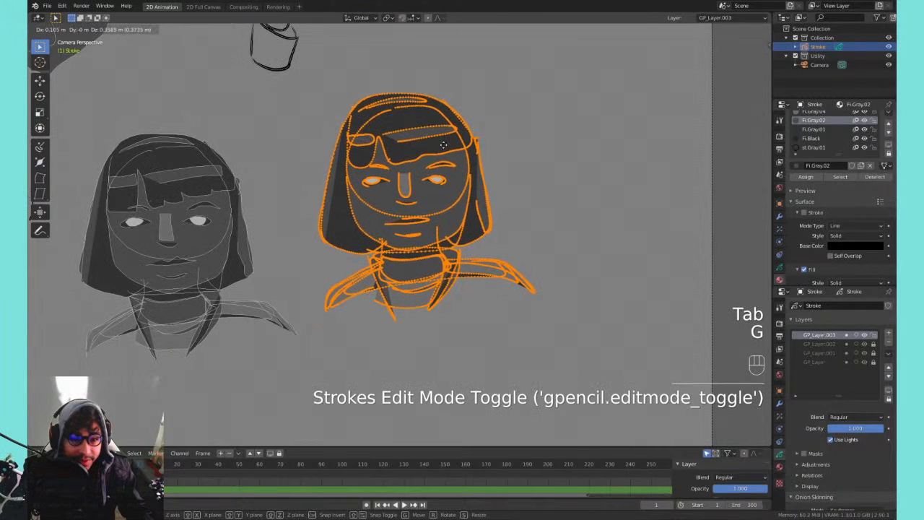
click(404, 116)
- Select every stroke of the original, unsmoothed head in stroke selection mode and move it slightly left along the X axis
mouse_move(321, 206)
shift+middle_down()
mouse_move(426, 180)
mouse_move(474, 181)
shift+middle_up()
key(shift+space)
key(shift+space)
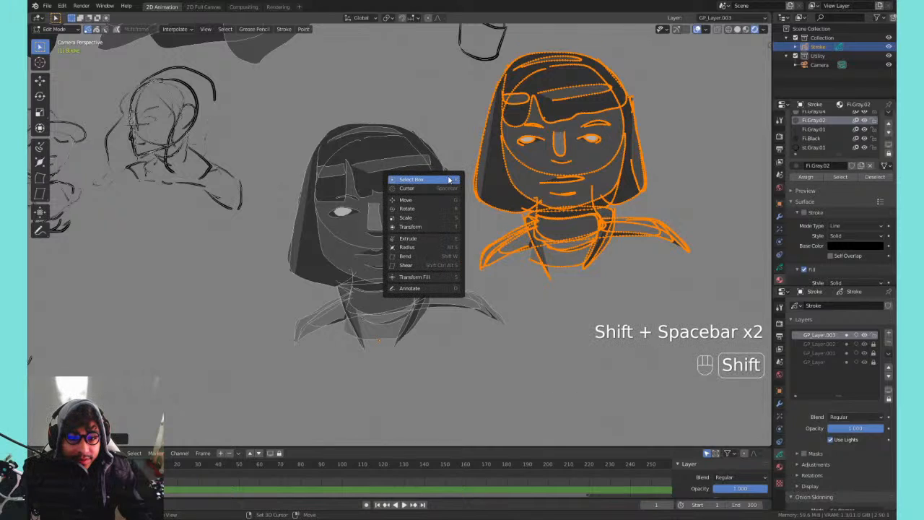
drag(334, 265, 357, 280)
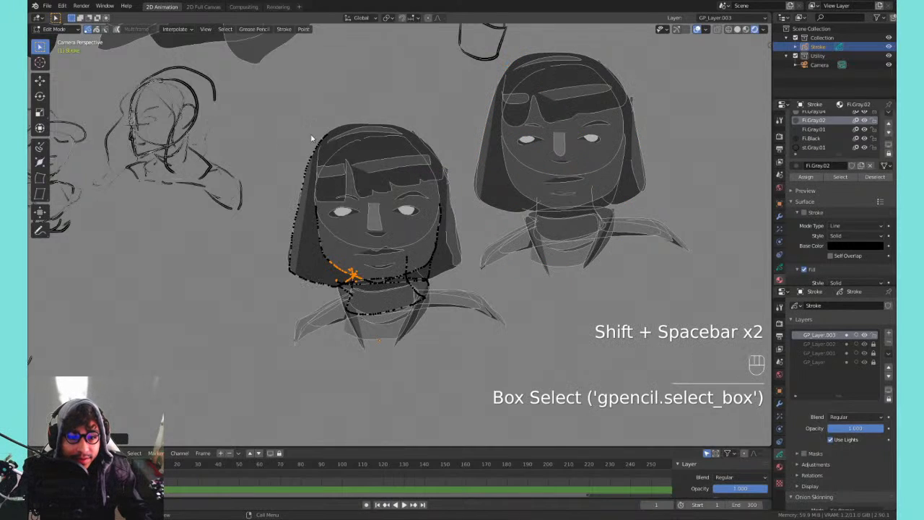
click(284, 130)
drag(274, 120, 394, 346)
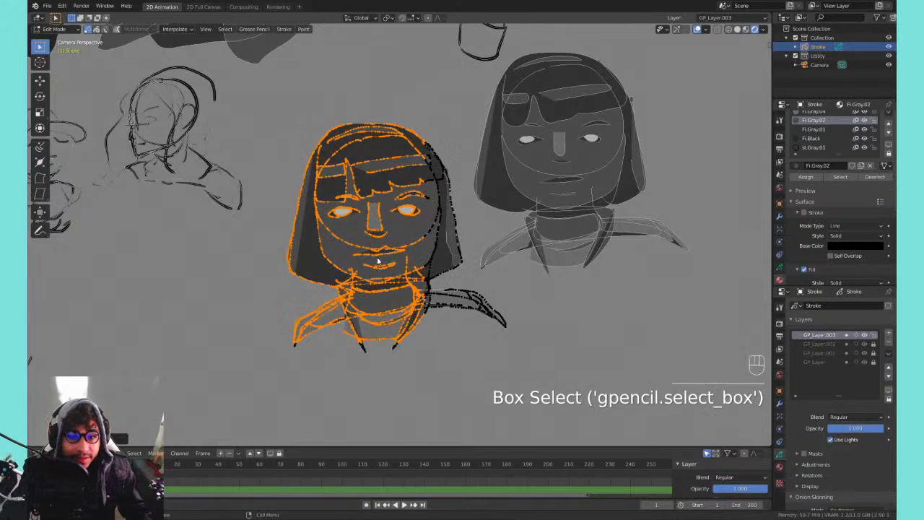
click(97, 29)
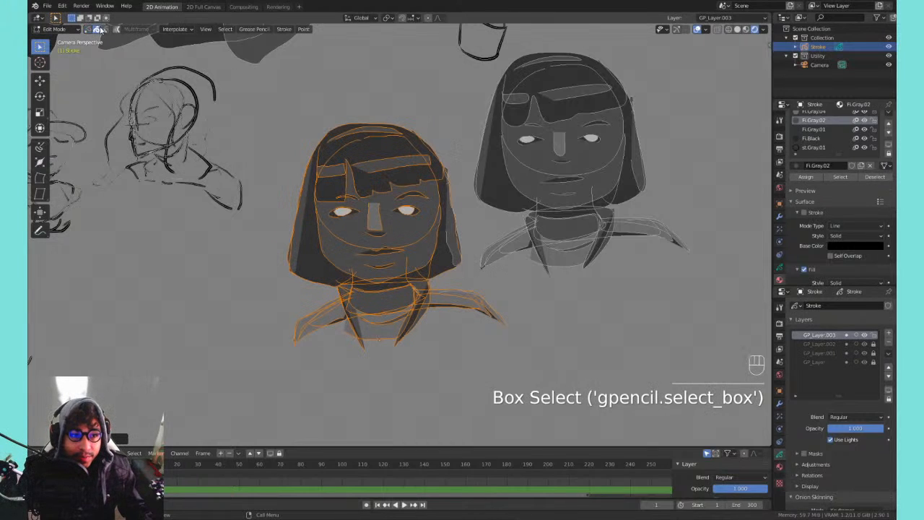
drag(276, 143, 316, 189)
click(282, 117)
mouse_move(288, 111)
mouse_down()
mouse_move(331, 302)
mouse_move(458, 371)
mouse_up()
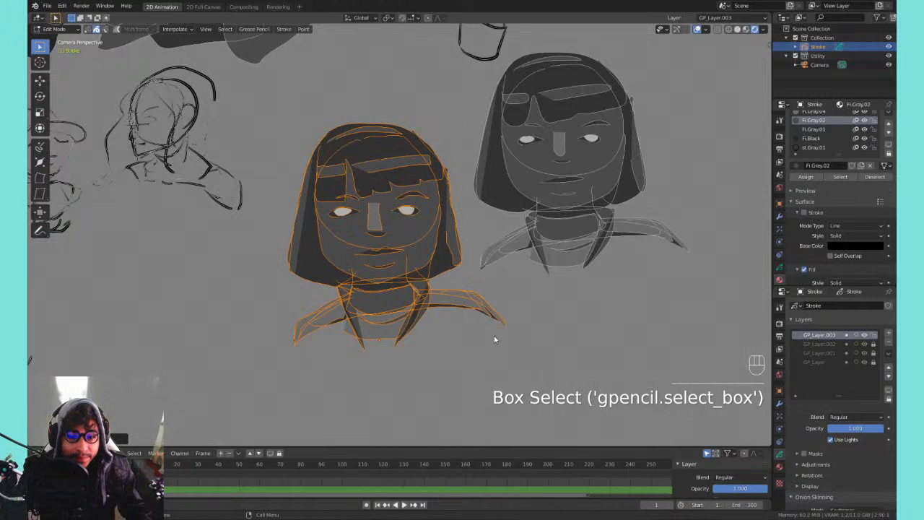
key(g)
key(x)
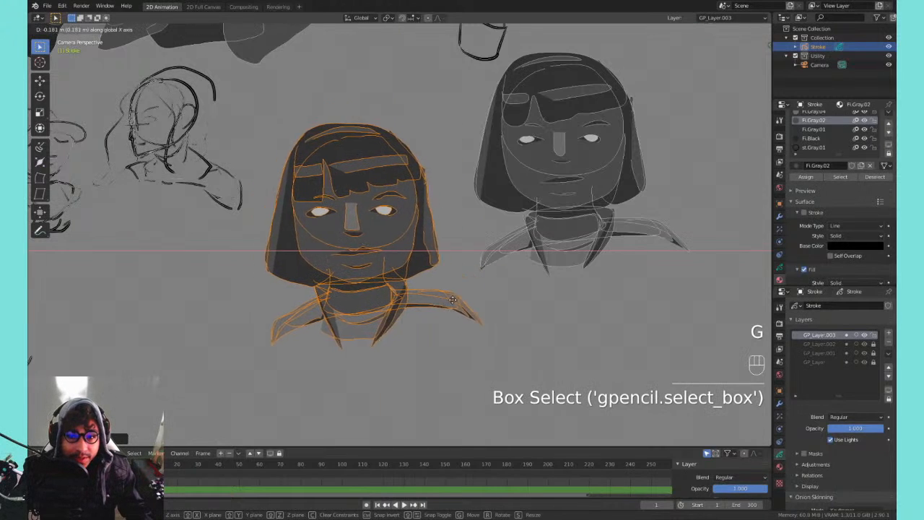
click(464, 286)
- Duplicate the original head, place the copy beside the smoothed head, to its right, and scale it down
middle_drag(536, 287, 332, 330)
key(shift+d)
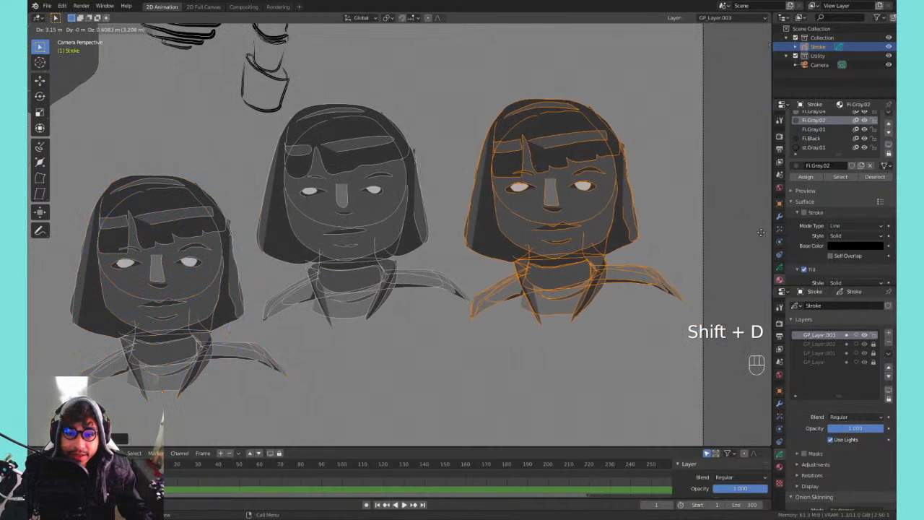
click(694, 207)
key(s)
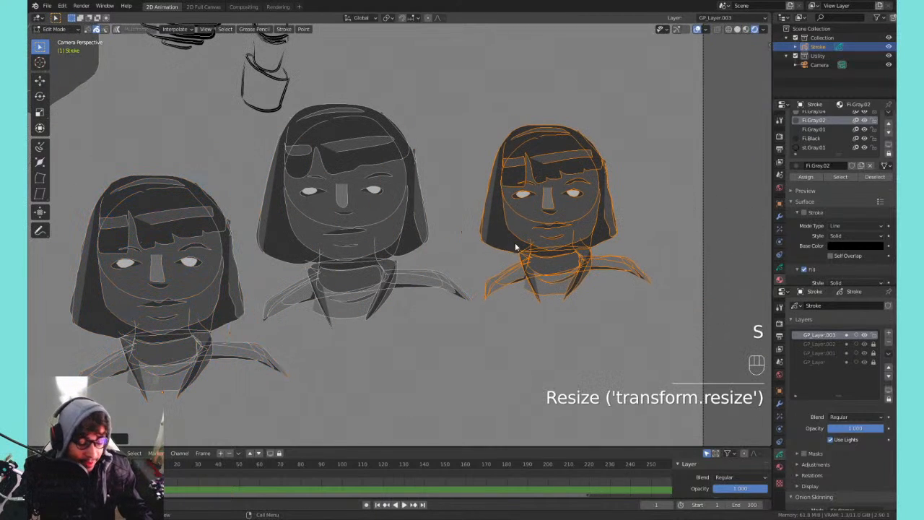
key(g)
key(Tab)
key(Tab)
key(Tab)
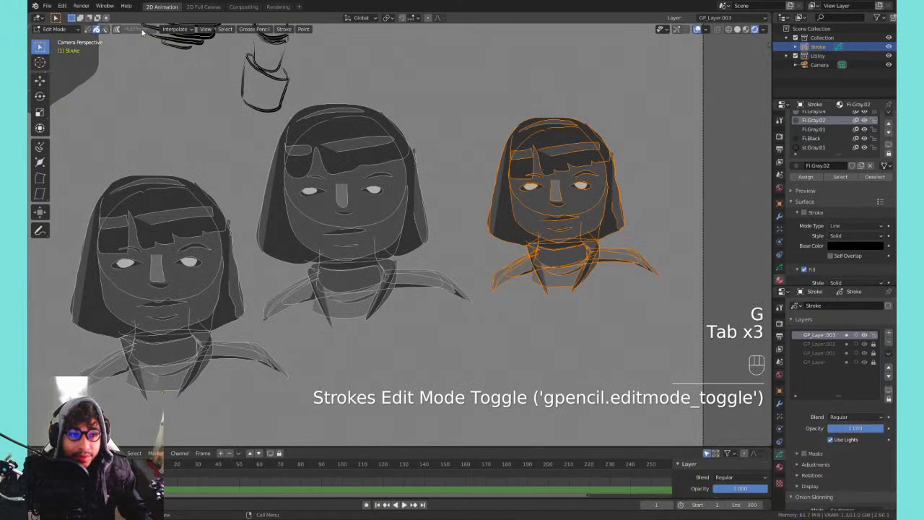
- With point selection, try Adaptive Simplify on the small copied head, adjust its factor, check it in Draw Mode, and undo it
key(1)
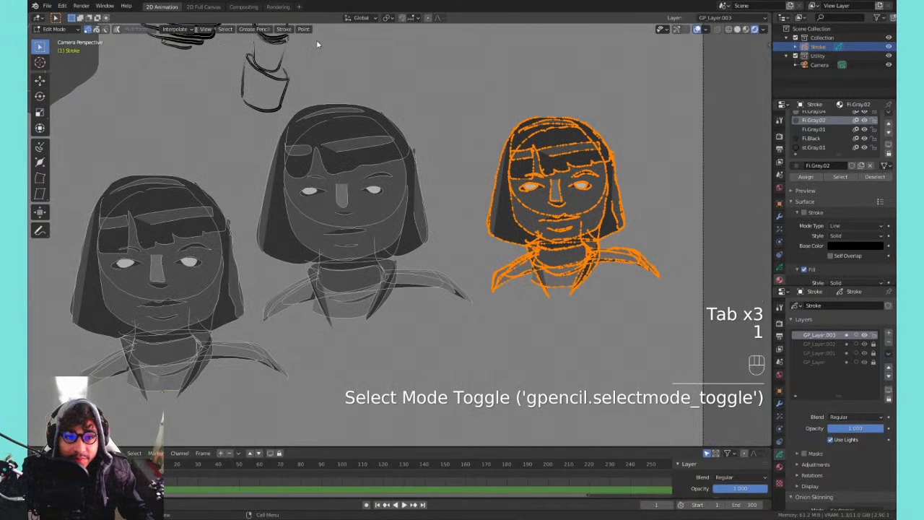
click(284, 30)
mouse_move(339, 48)
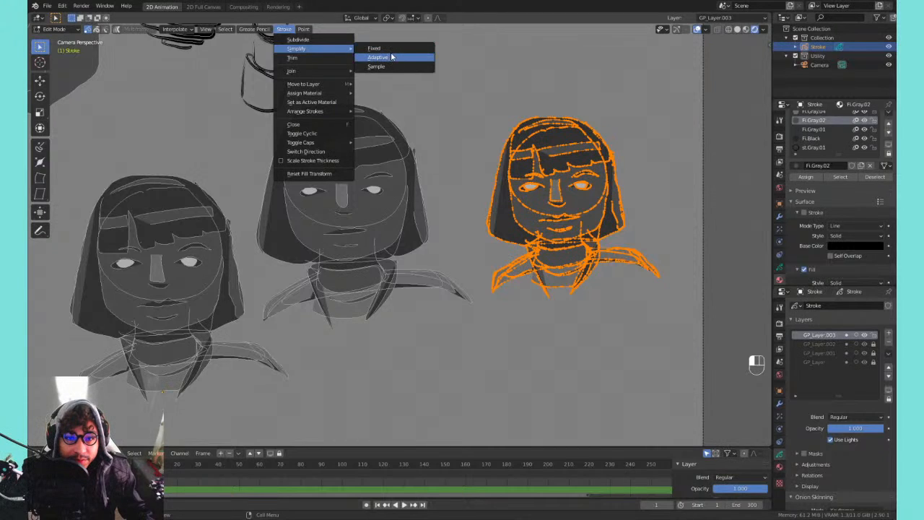
click(393, 57)
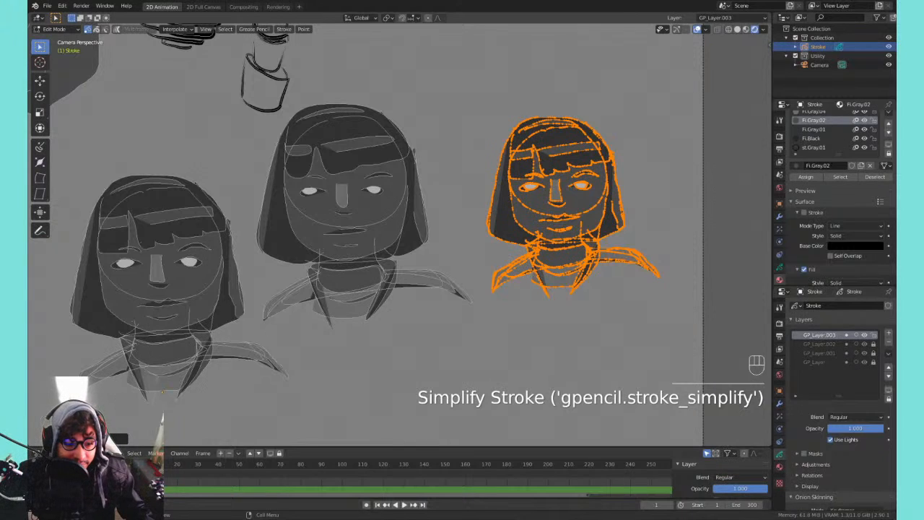
click(115, 438)
mouse_move(130, 436)
mouse_down()
mouse_move(167, 431)
mouse_move(138, 431)
mouse_up()
key(Tab)
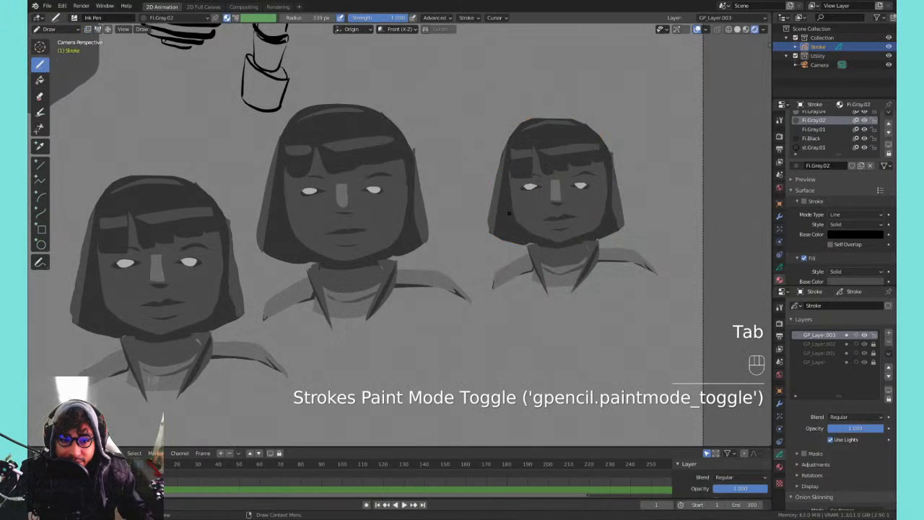
key(ctrl+z)
key(ctrl+z)
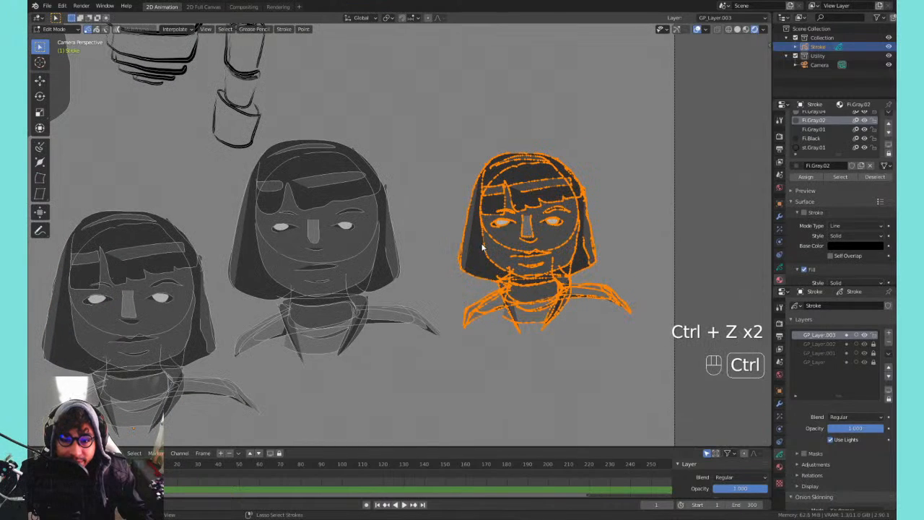
- Try Fixed Simplify with 3 steps on the small head's strokes, check it in Draw Mode, and undo it
click(283, 29)
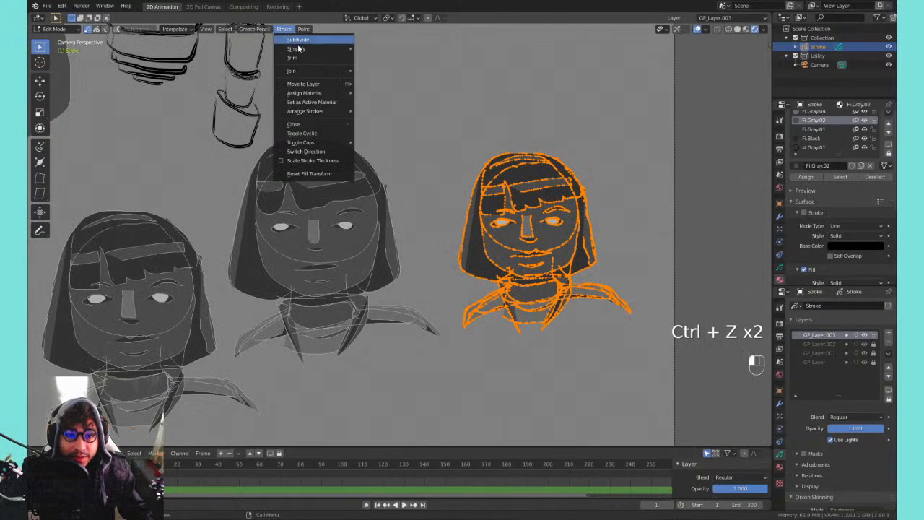
mouse_move(306, 50)
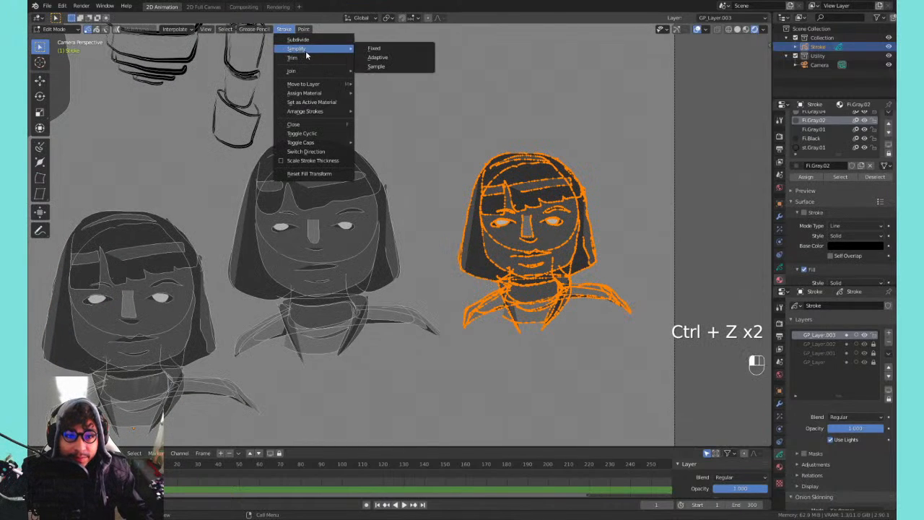
click(390, 49)
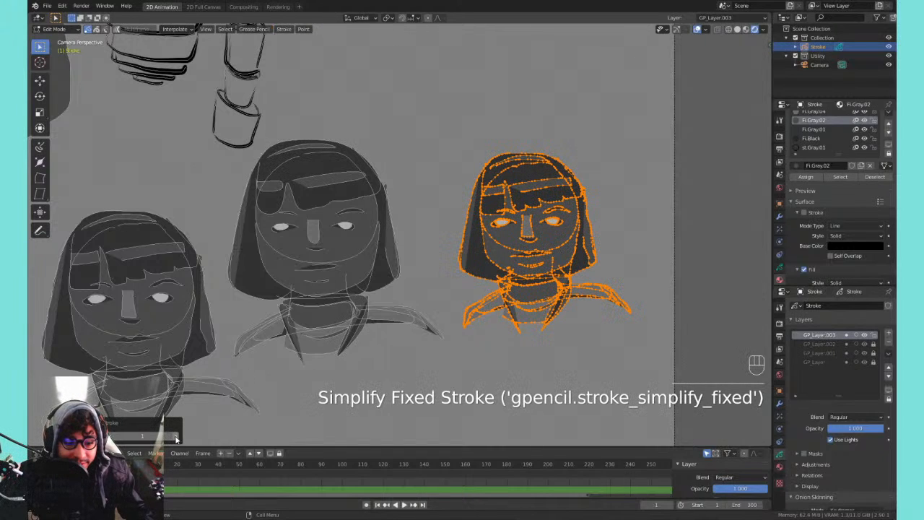
click(178, 437)
click(175, 436)
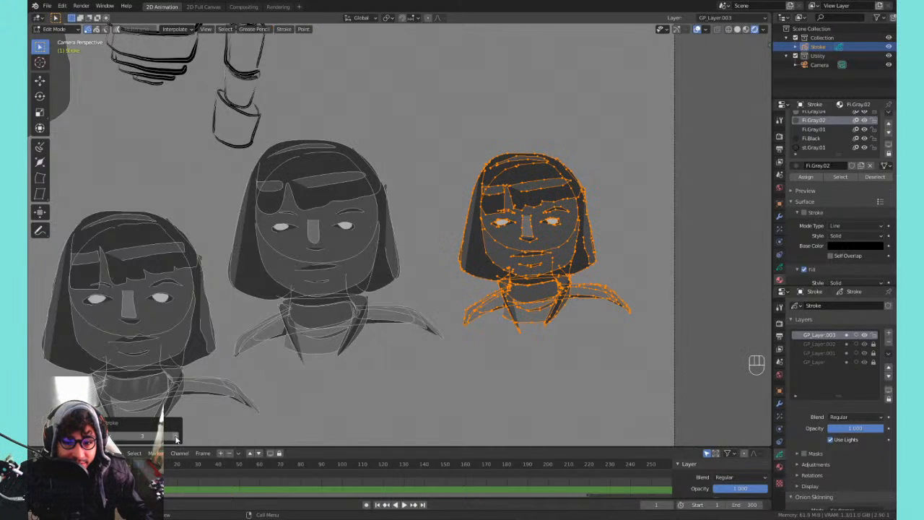
key(Tab)
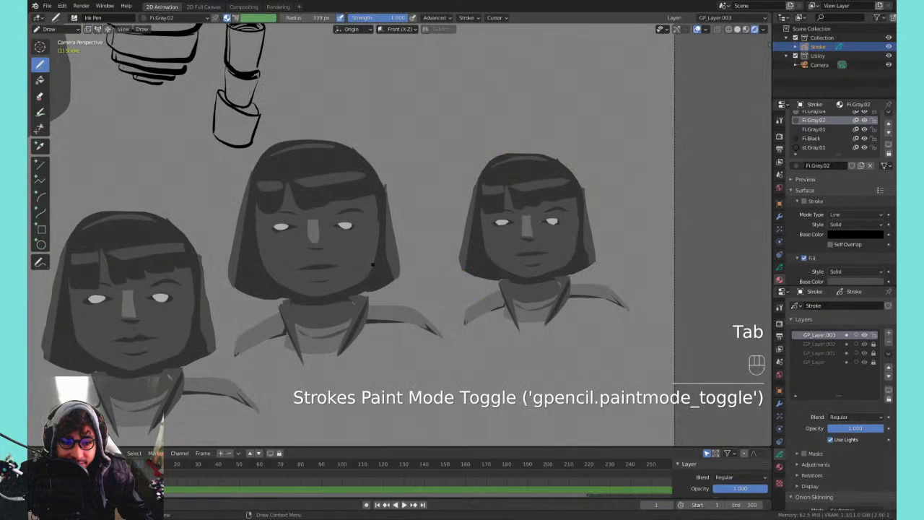
key(ctrl+z)
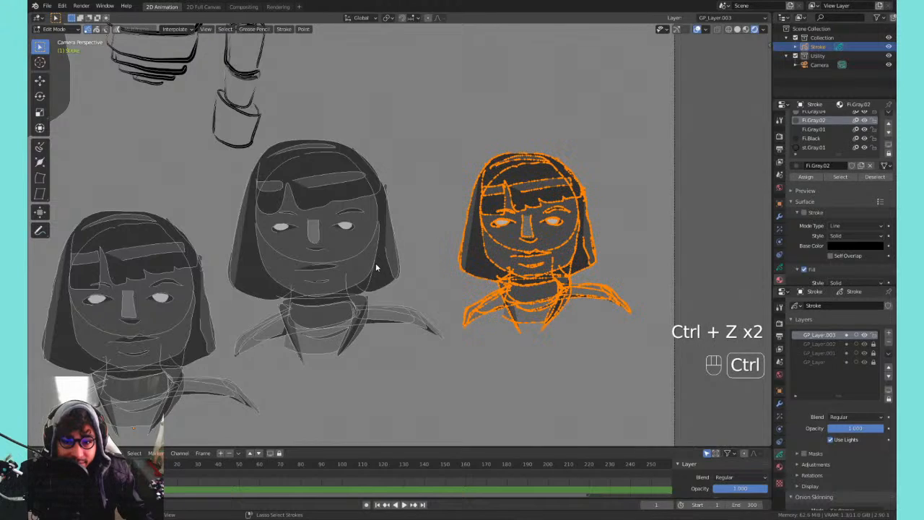
key(ctrl+z)
key(ctrl+shift+z)
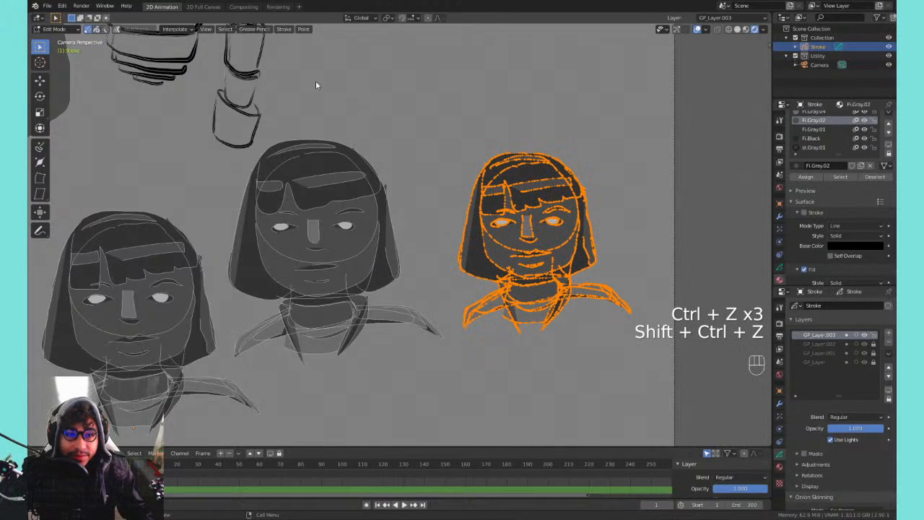
- Simplify the small head's strokes with the Sample method, using a length of about 0.06
click(283, 29)
mouse_move(297, 49)
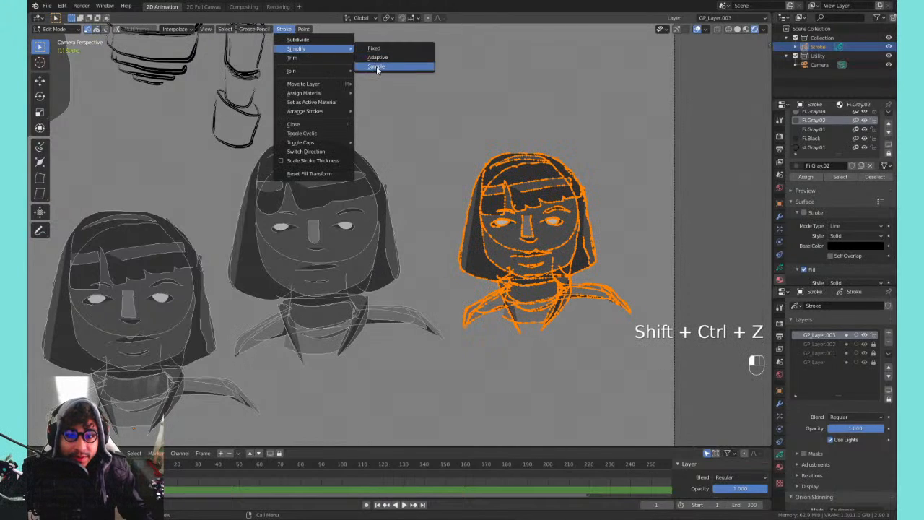
click(376, 66)
mouse_move(146, 435)
mouse_down()
mouse_move(165, 435)
mouse_move(143, 435)
mouse_up()
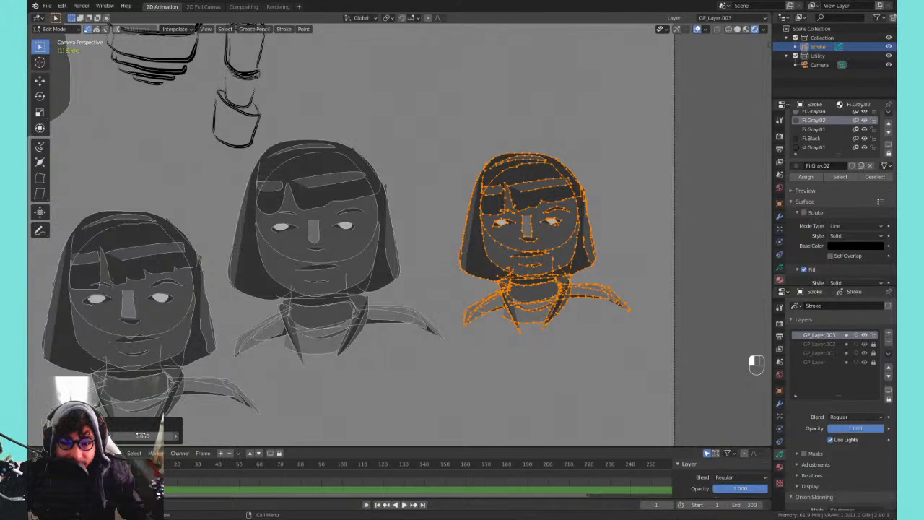
- Examine the three heads up close in Draw Mode, comparing the original, smoothed and sampled stroke shapes
key(Tab)
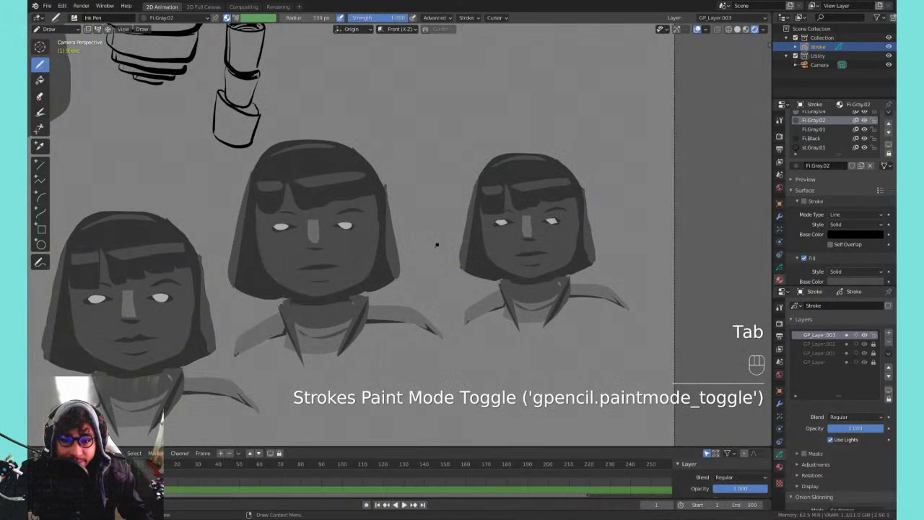
shift+middle_drag(458, 243, 439, 252)
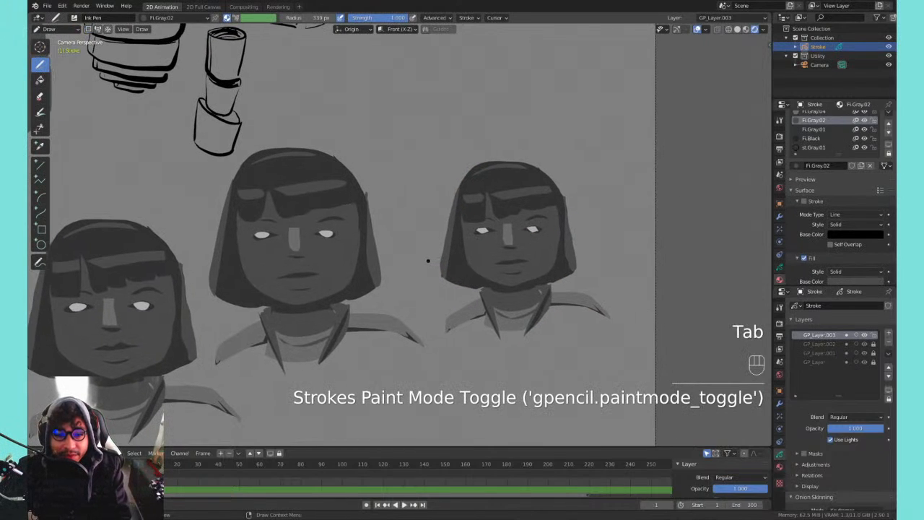
key(ctrl+equal)
key(ctrl+equal)
key(ctrl+equal)
key(ctrl+equal)
key(ctrl+equal)
scroll(571, 258, up, 3)
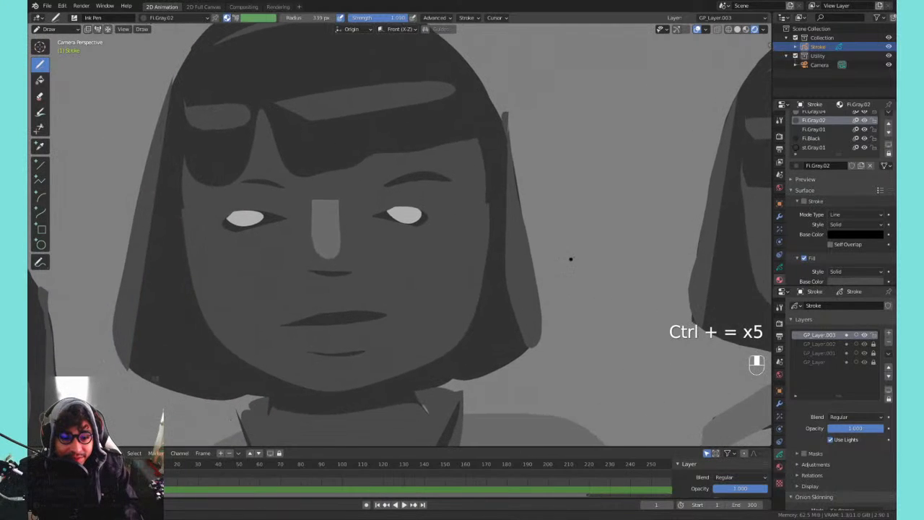
shift+middle_drag(587, 238, 610, 254)
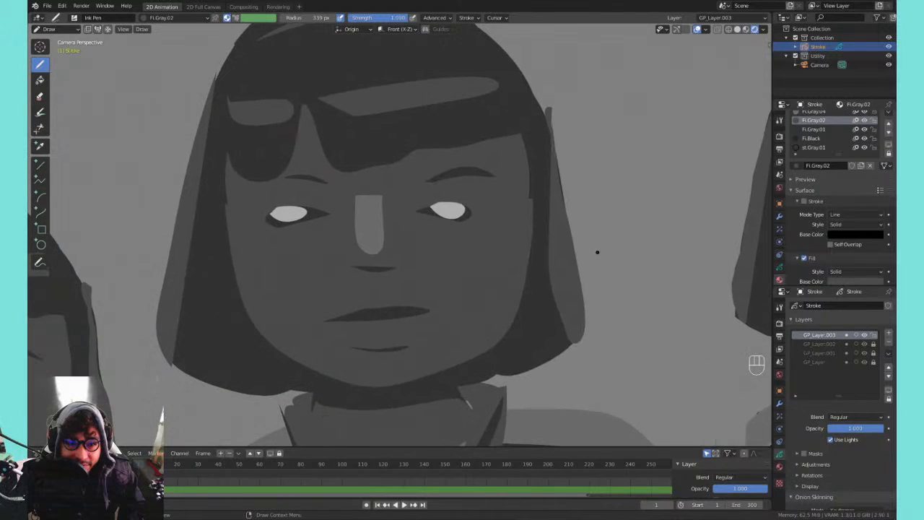
shift+middle_drag(381, 295, 512, 224)
shift+middle_drag(417, 285, 336, 253)
shift+middle_drag(591, 211, 338, 344)
shift+middle_drag(478, 255, 406, 299)
key(ctrl+minus)
key(ctrl+minus)
key(ctrl+minus)
key(ctrl+minus)
key(ctrl+minus)
key(ctrl+minus)
key(ctrl+minus)
key(ctrl+minus)
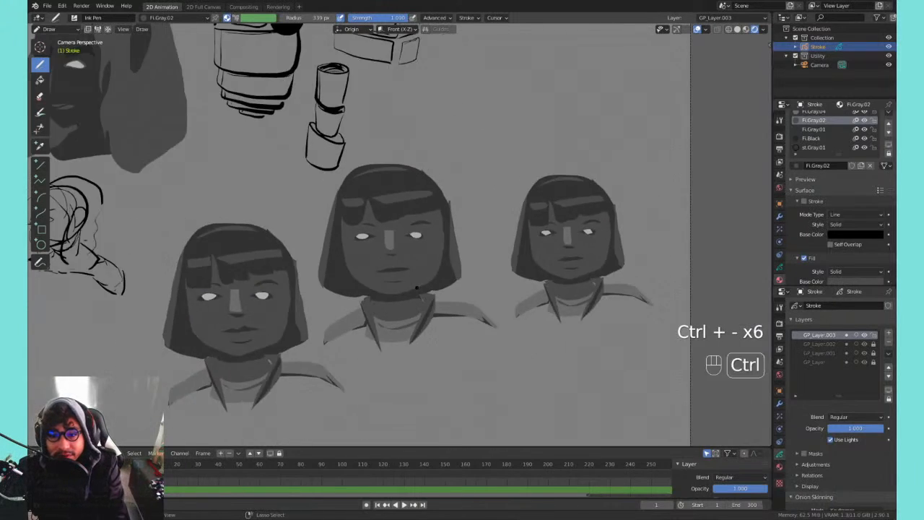
key(ctrl+equal)
- In Edit Mode, select the small simplified head's points and delete them
key(Tab)
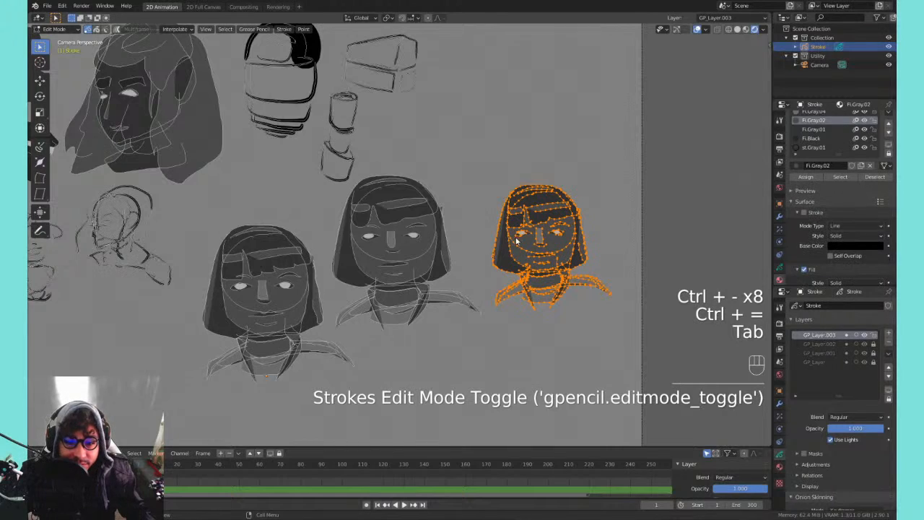
drag(626, 222, 589, 205)
key(x)
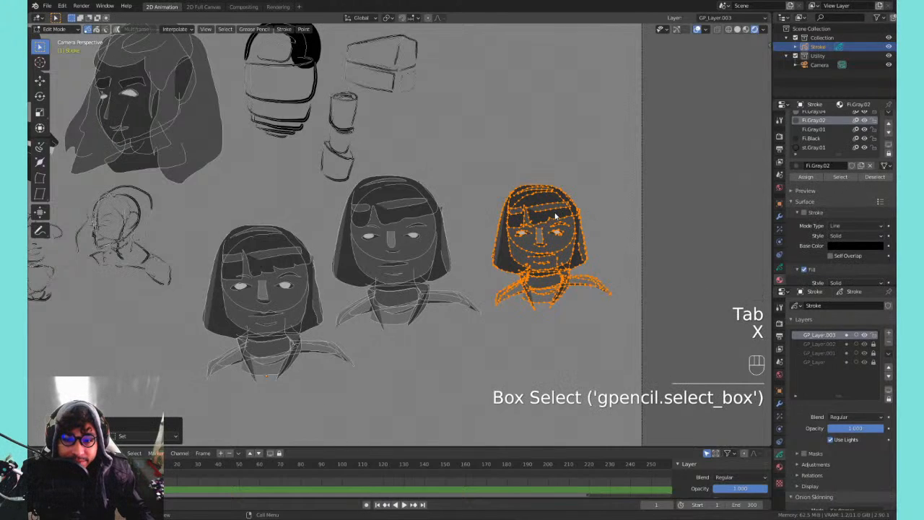
key(x)
click(629, 180)
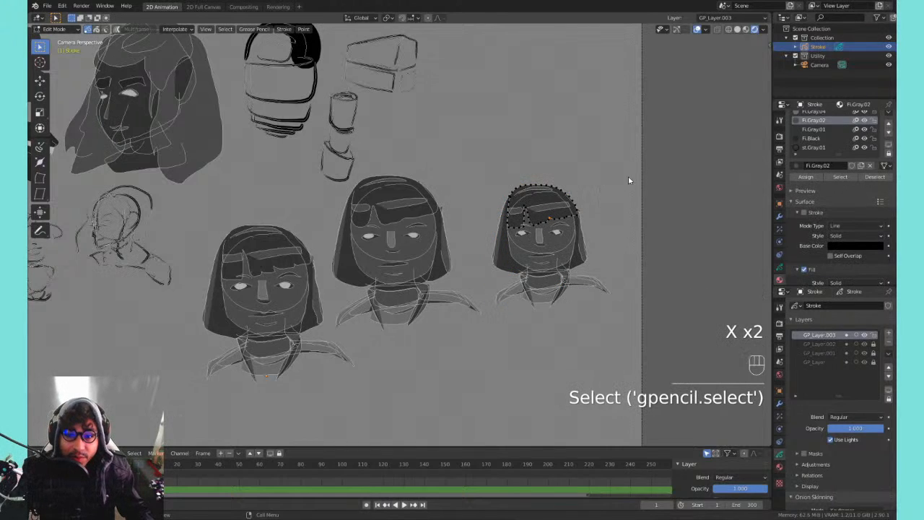
drag(635, 182, 495, 312)
key(x)
click(497, 310)
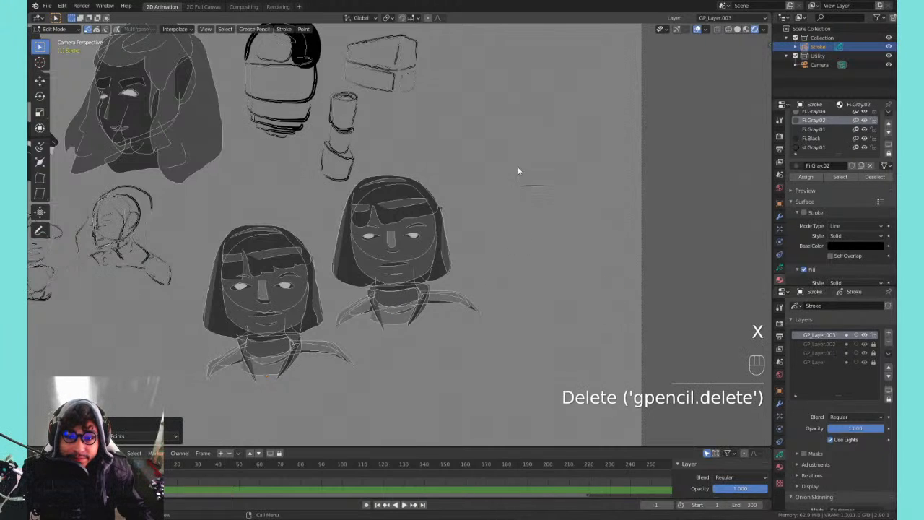
- Select the short leftover stroke where the small head was and delete its points
key(x)
click(521, 209)
key(ctrl+z)
click(528, 189)
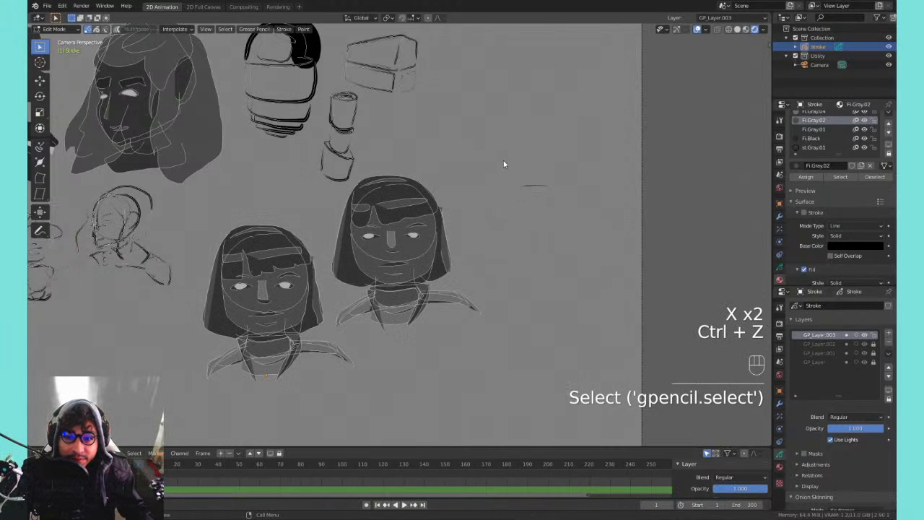
key(x)
click(495, 178)
shift+middle_drag(435, 244, 535, 213)
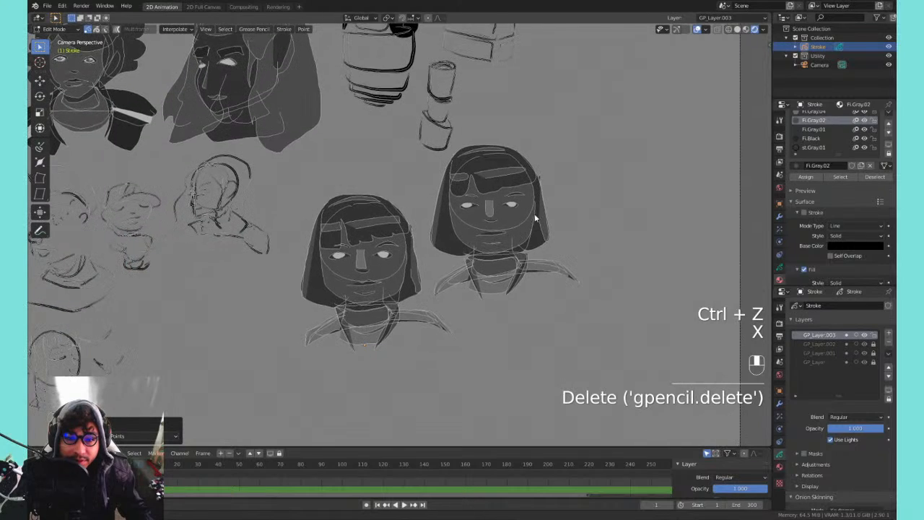
key(ctrl+equal)
key(ctrl+equal)
key(ctrl+equal)
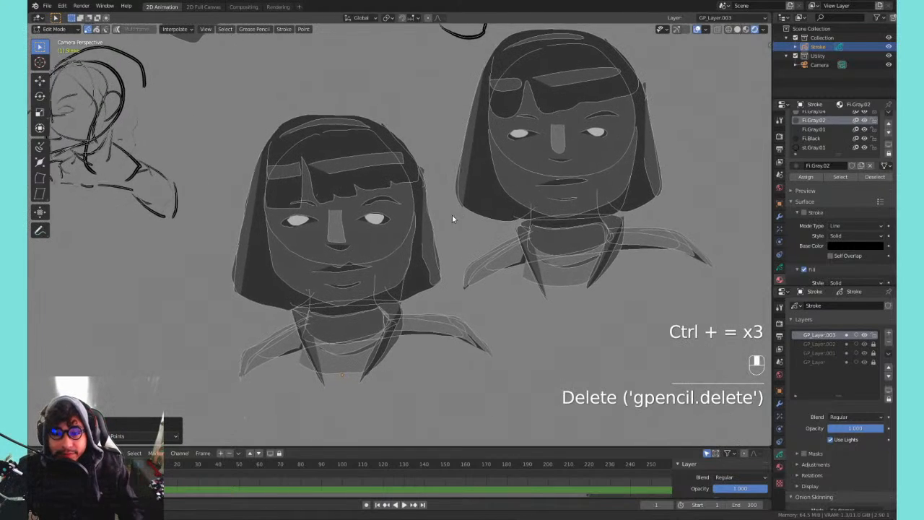
key(Tab)
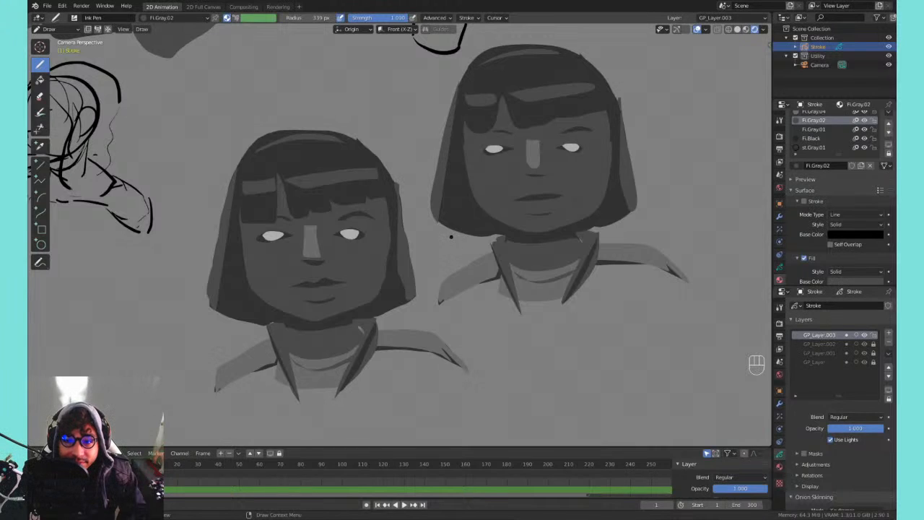
key(Tab)
middle_drag(453, 235, 488, 229)
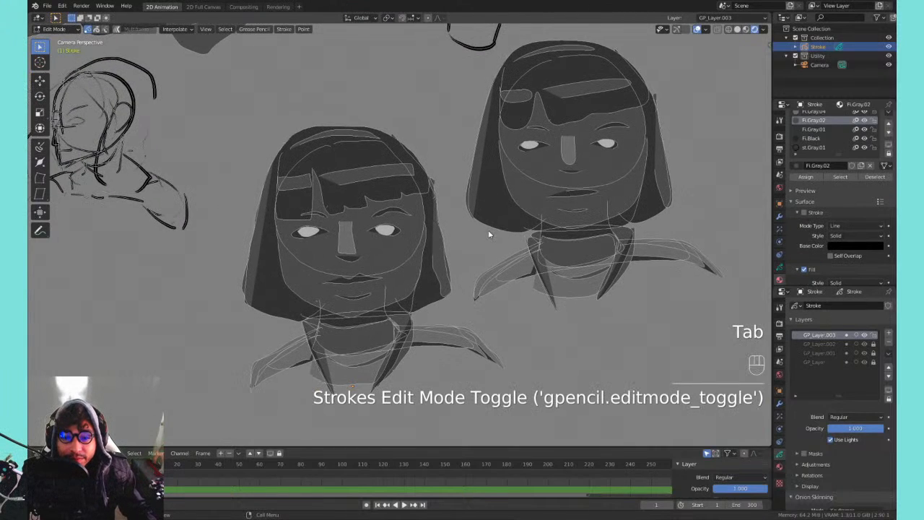
key(ctrl+minus)
key(ctrl+minus)
key(ctrl+minus)
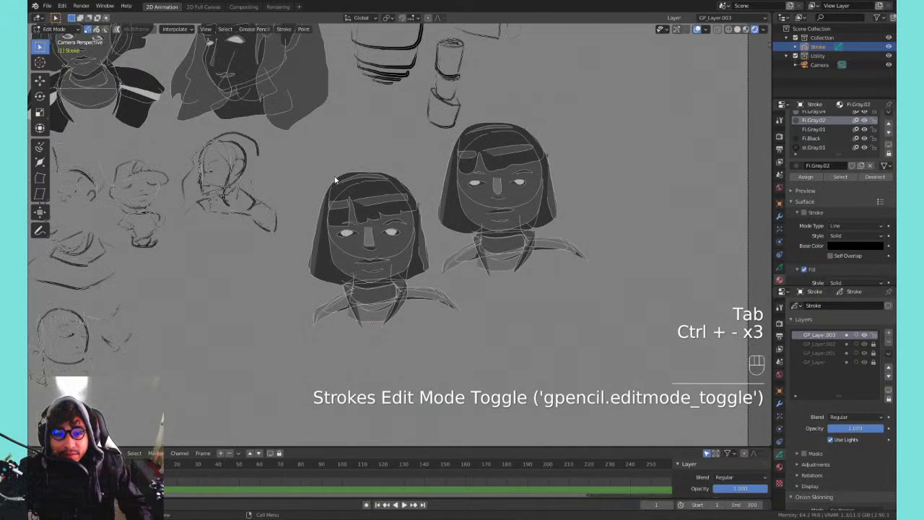
mouse_move(305, 175)
mouse_down()
mouse_move(408, 334)
mouse_move(427, 342)
mouse_up()
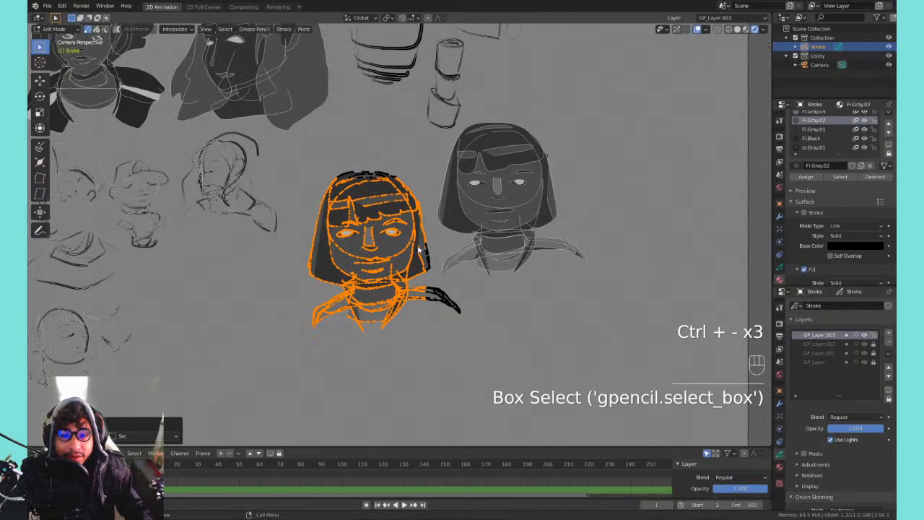
shift+drag(347, 159, 410, 209)
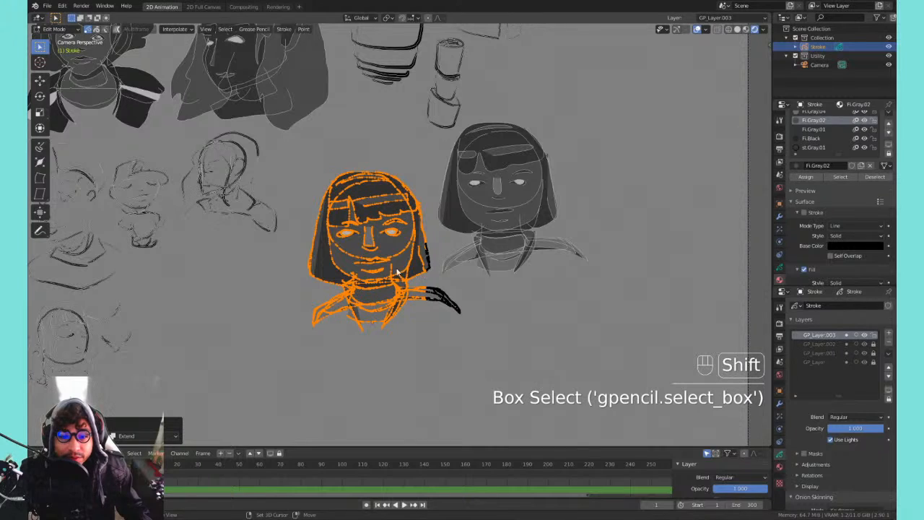
shift+drag(397, 271, 470, 326)
click(463, 312)
- Switch to stroke selection, select the whole jagged-fringed bob head, and move it about -1.62 m in X and -0.84 m in Z
key(2)
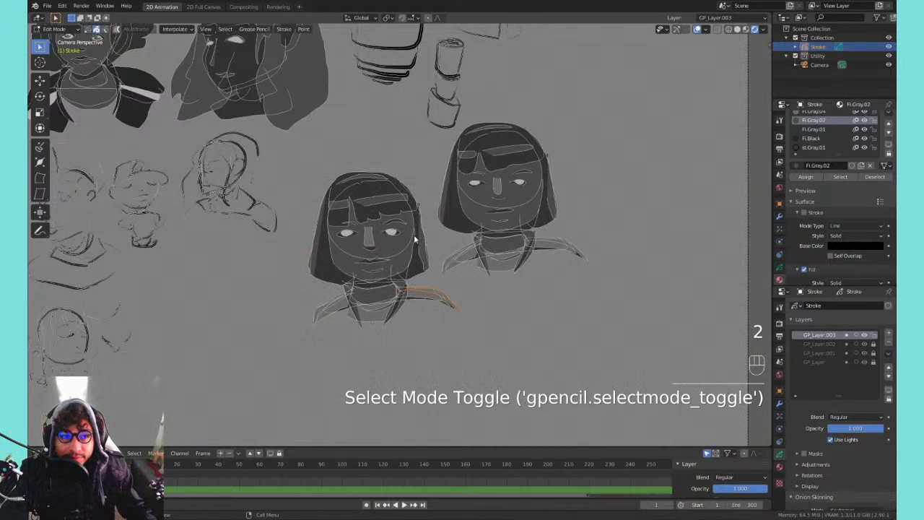
click(463, 317)
mouse_move(441, 335)
mouse_down()
mouse_move(327, 209)
mouse_move(321, 175)
mouse_move(303, 163)
mouse_up()
shift+click(417, 153)
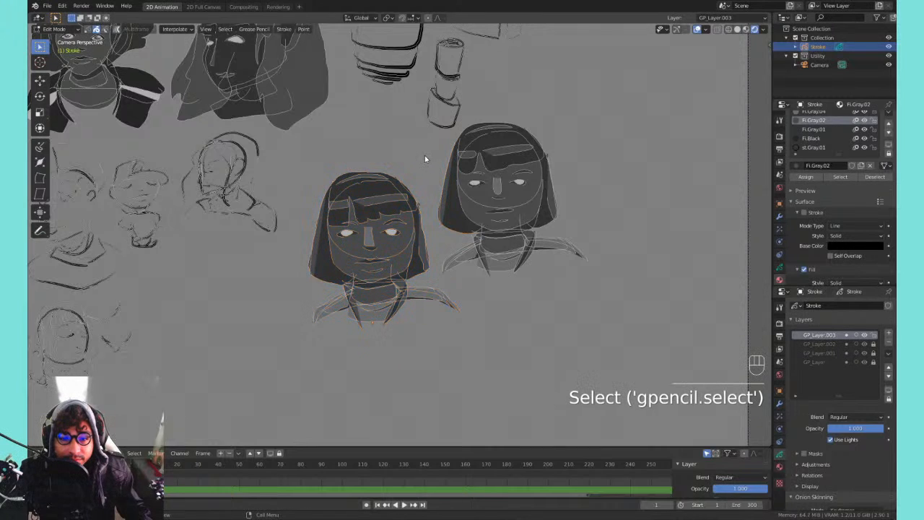
mouse_move(425, 159)
mouse_down()
mouse_move(398, 268)
mouse_move(306, 347)
mouse_up()
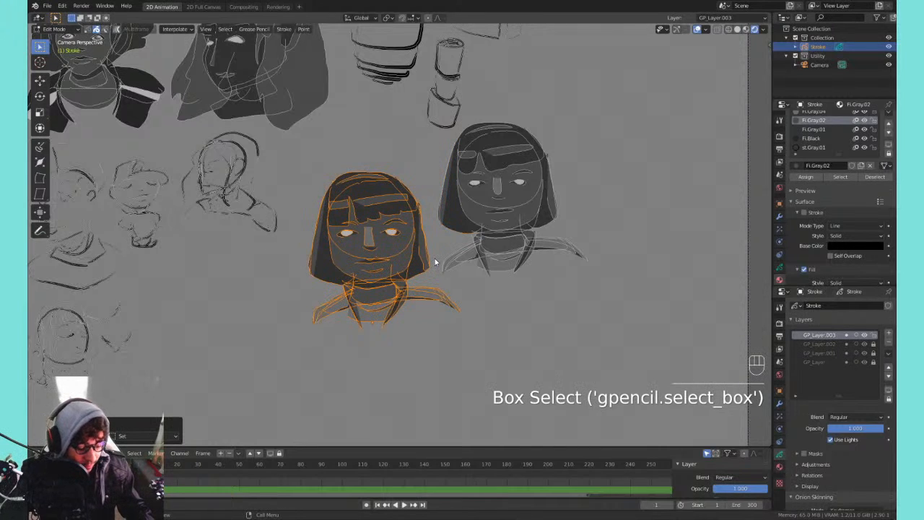
key(g)
click(294, 335)
- Shrink the selected head to about 0.141 scale and place it at the canvas's left edge, just below the lowest rough head sketch
shift+middle_drag(374, 232, 538, 167)
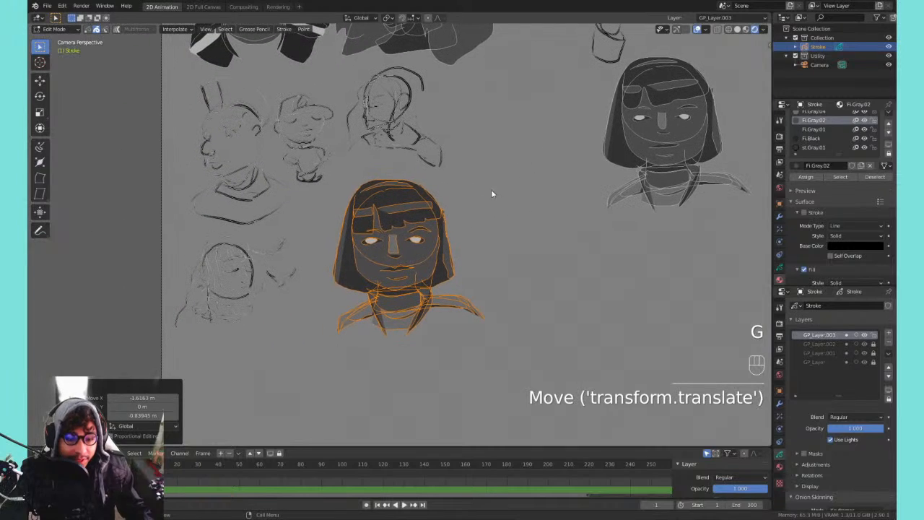
key(ctrl+minus)
key(ctrl+minus)
key(ctrl+minus)
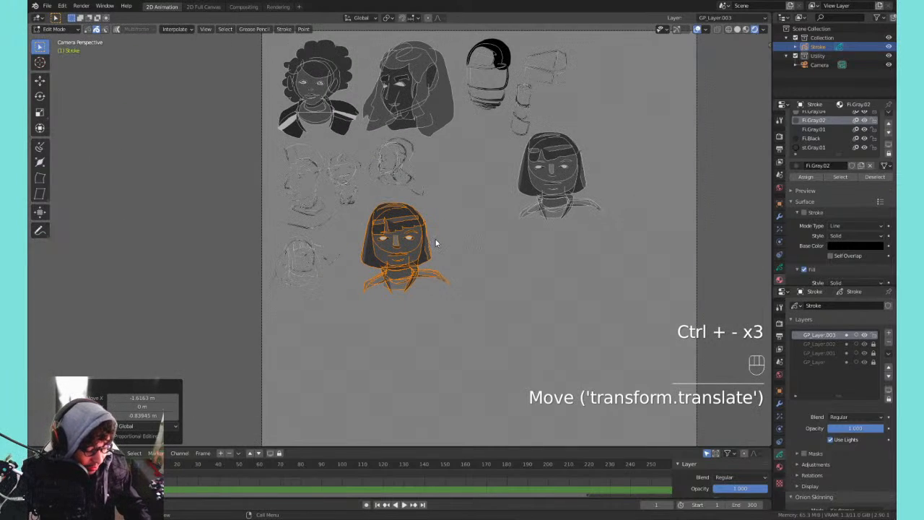
key(g)
click(336, 342)
key(s)
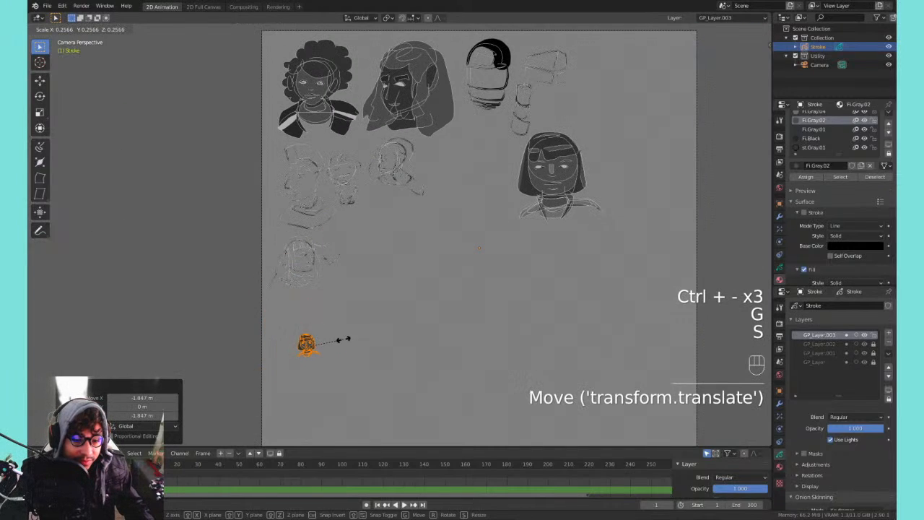
click(338, 335)
key(g)
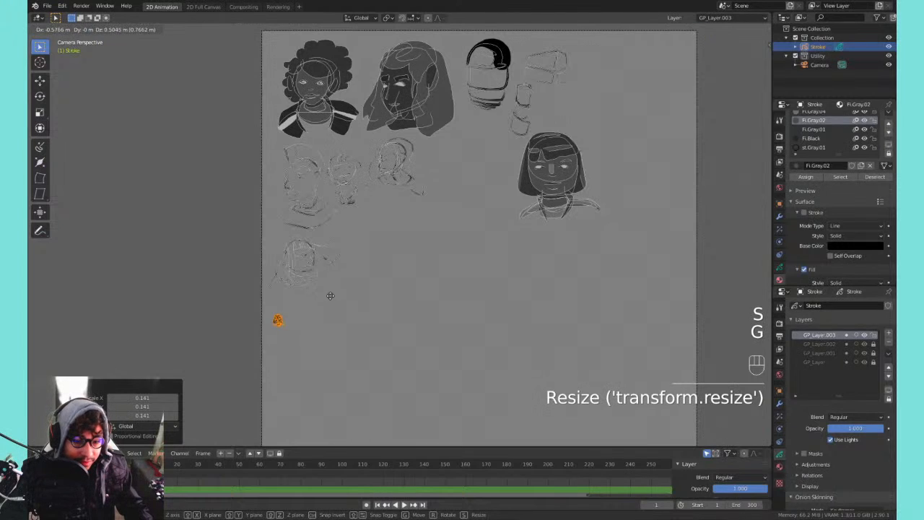
click(325, 277)
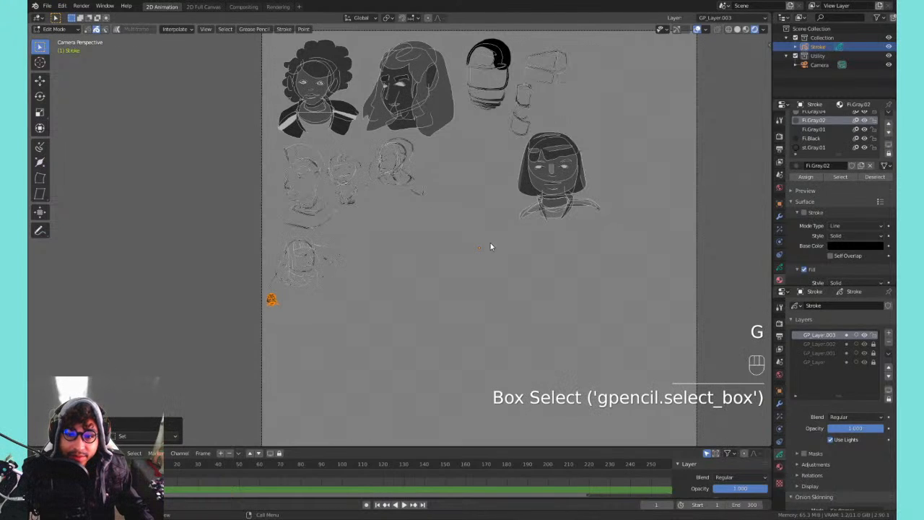
- Select the smoothed bob-haired head, move it beside the lowest rough head sketch, and return to Draw Mode
drag(491, 245, 616, 142)
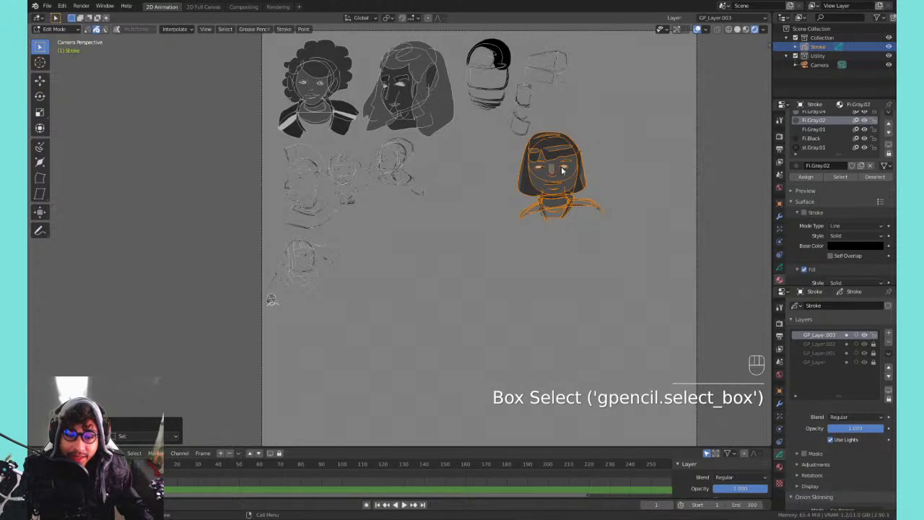
key(g)
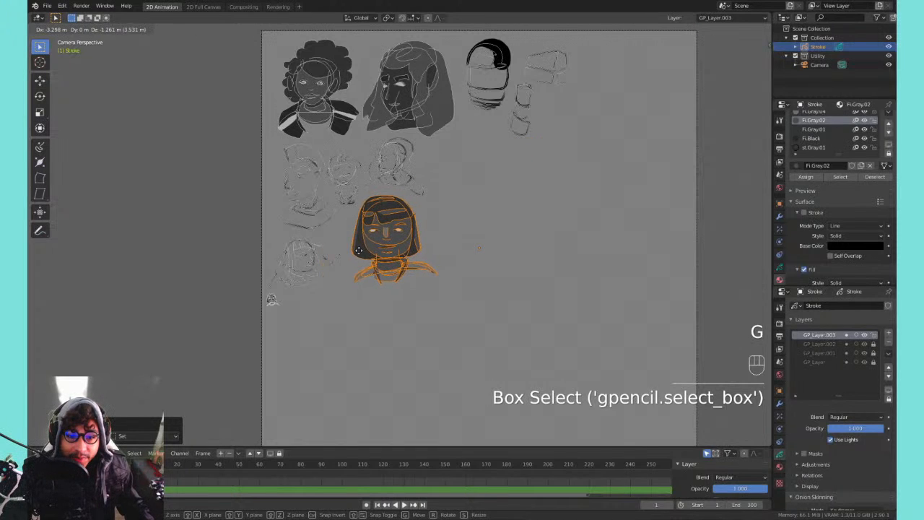
click(395, 237)
key(Tab)
- Examine the smoothed head's shapes up close and its placement among the rough sketches
key(ctrl+equal)
key(ctrl+equal)
key(ctrl+equal)
key(ctrl+equal)
key(ctrl+equal)
key(ctrl+equal)
key(ctrl+equal)
key(ctrl+equal)
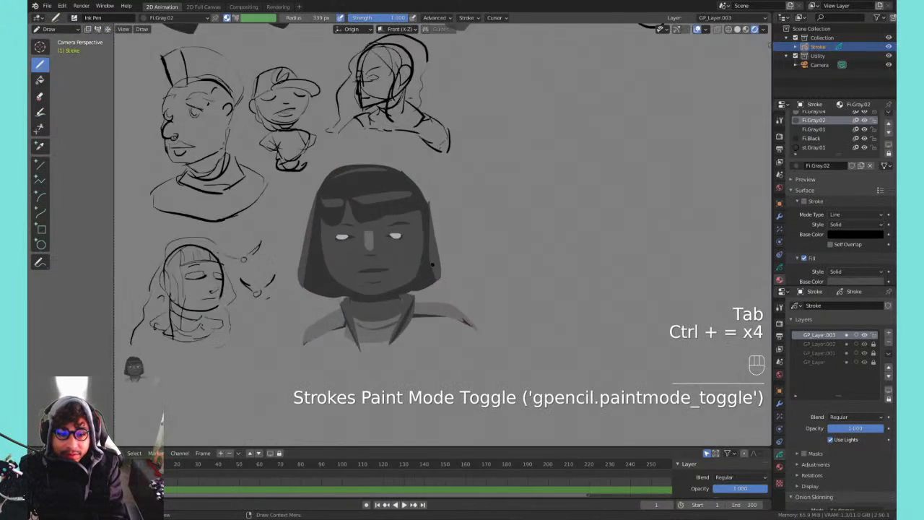
mouse_move(422, 271)
middle_down()
mouse_move(472, 188)
mouse_move(413, 235)
mouse_move(426, 231)
mouse_move(439, 207)
mouse_move(407, 235)
mouse_move(379, 243)
middle_up()
key(ctrl+minus)
key(ctrl+minus)
key(ctrl+minus)
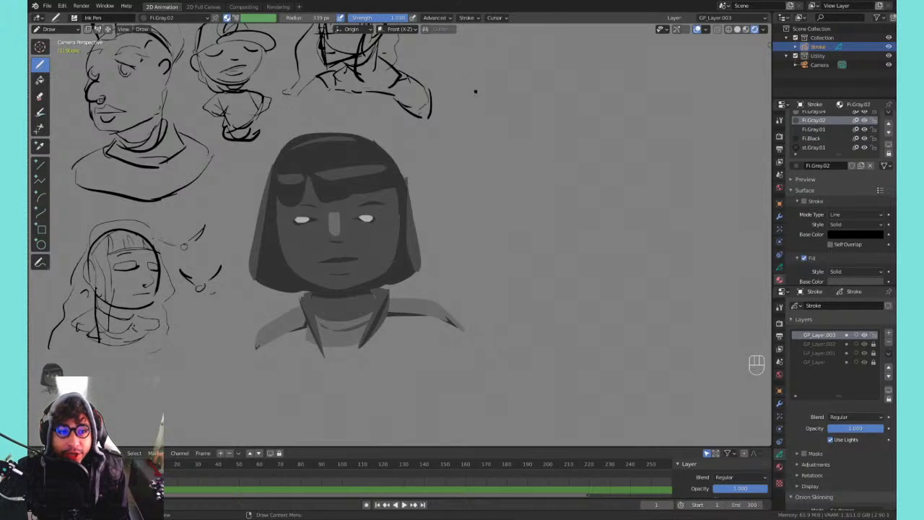
- Draw a head silhouette turned to the left with the Fi.Gray.02 fill in the empty area beside the bob-haired portrait
mouse_move(527, 191)
shift+middle_down()
mouse_move(445, 175)
mouse_move(359, 218)
shift+middle_up()
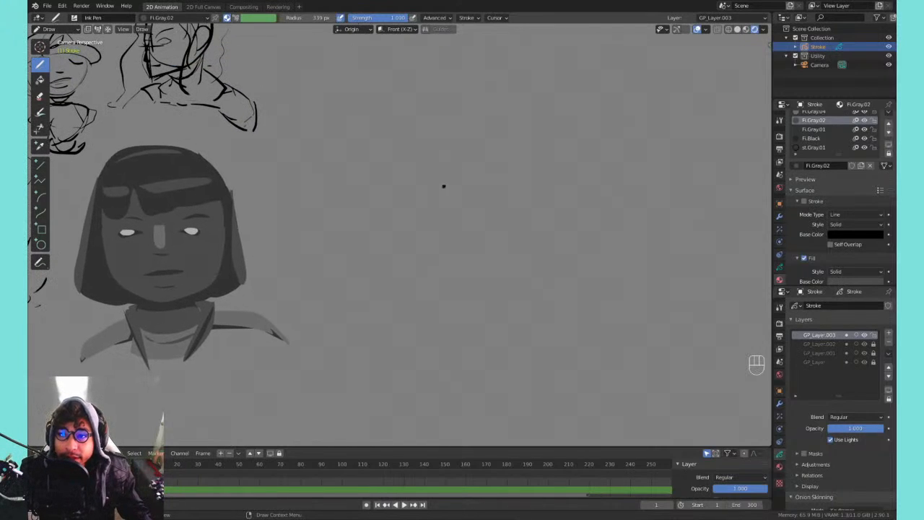
mouse_move(443, 186)
mouse_down()
mouse_move(547, 190)
mouse_move(485, 190)
mouse_up()
key(ctrl+z)
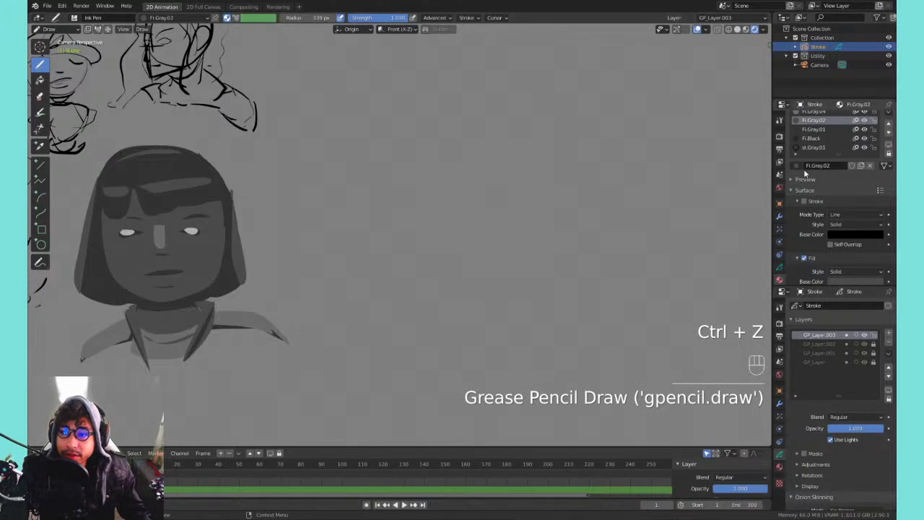
drag(827, 154, 828, 173)
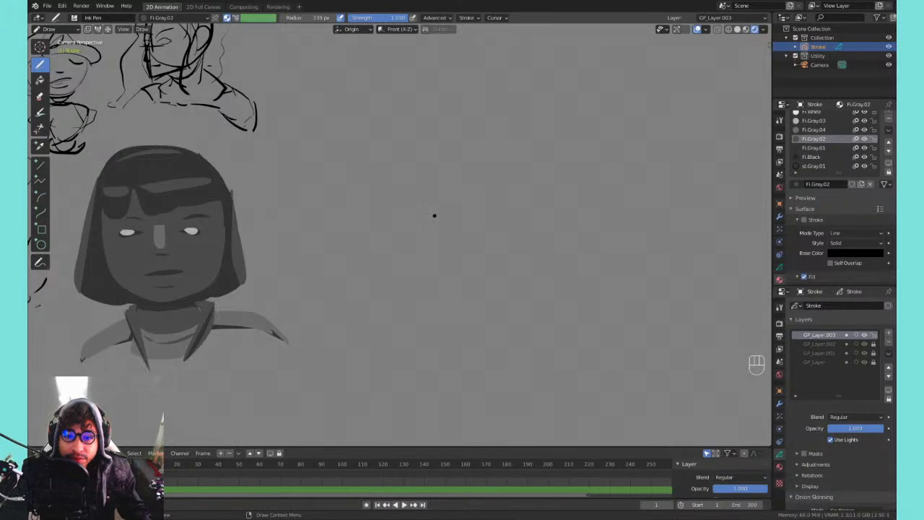
mouse_move(426, 226)
mouse_down()
mouse_move(499, 170)
mouse_move(550, 253)
mouse_move(509, 292)
mouse_move(426, 298)
mouse_move(426, 229)
mouse_move(513, 181)
mouse_move(536, 268)
mouse_move(496, 301)
mouse_move(446, 292)
mouse_move(442, 217)
mouse_move(534, 249)
mouse_move(498, 303)
mouse_move(448, 296)
mouse_move(446, 233)
mouse_up()
key(ctrl+z)
key(ctrl+z)
key(ctrl+z)
drag(456, 201, 449, 241)
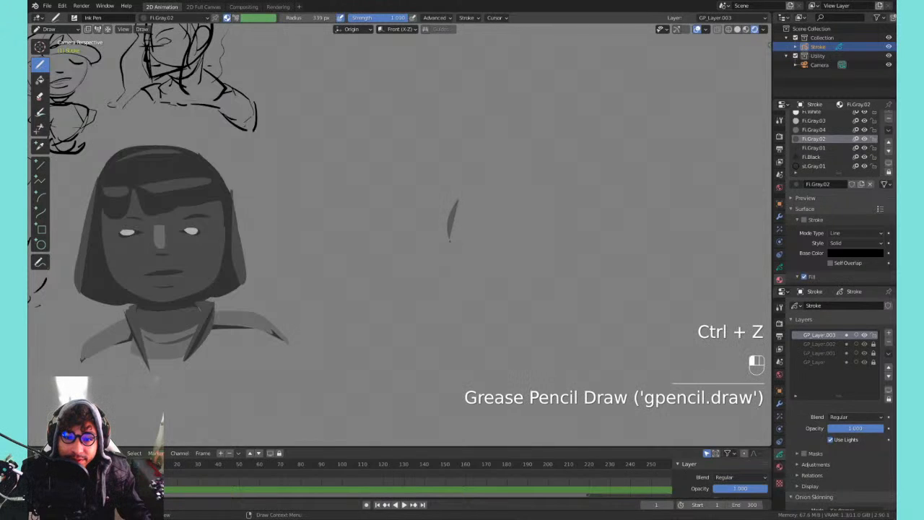
mouse_move(445, 274)
mouse_down()
mouse_move(467, 302)
mouse_move(546, 242)
mouse_move(531, 189)
mouse_move(497, 175)
mouse_move(460, 192)
mouse_up()
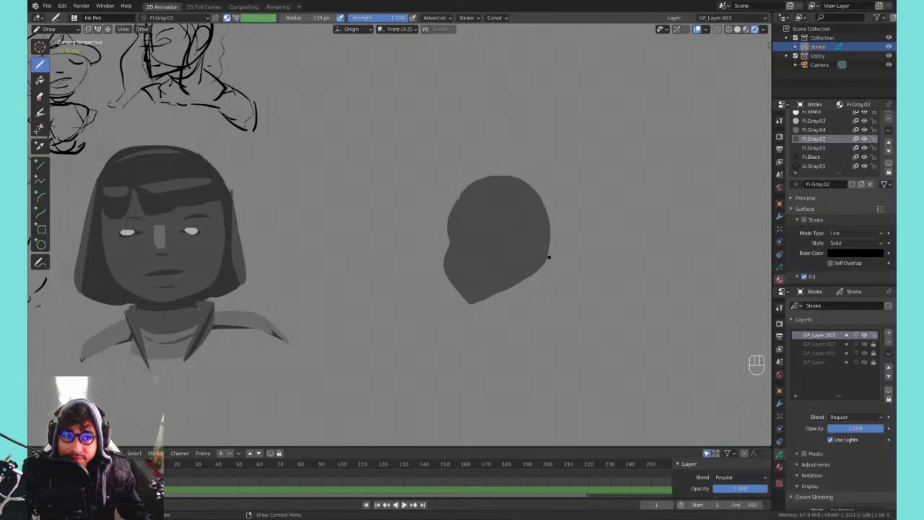
- Turn on drawing behind existing strokes and add a neck and two sloping shoulders to the head silhouette
key(q)
click(543, 258)
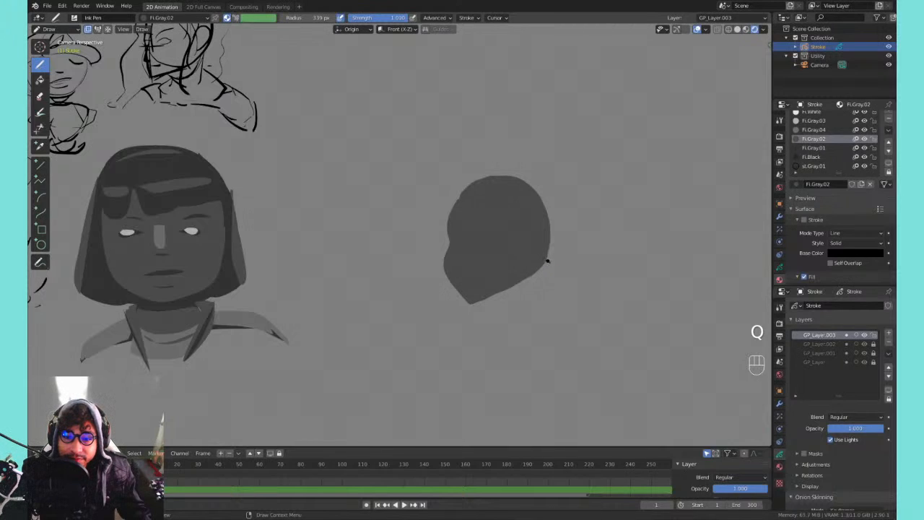
drag(547, 256, 501, 298)
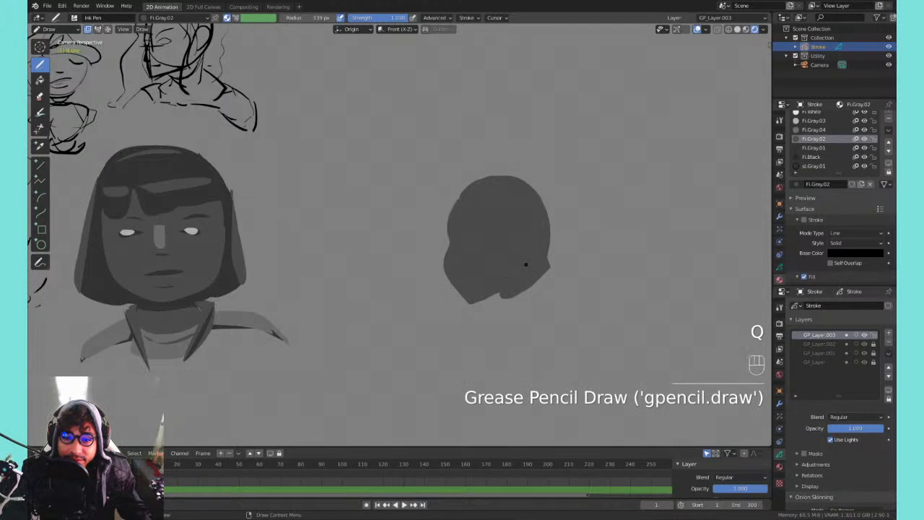
key(ctrl+z)
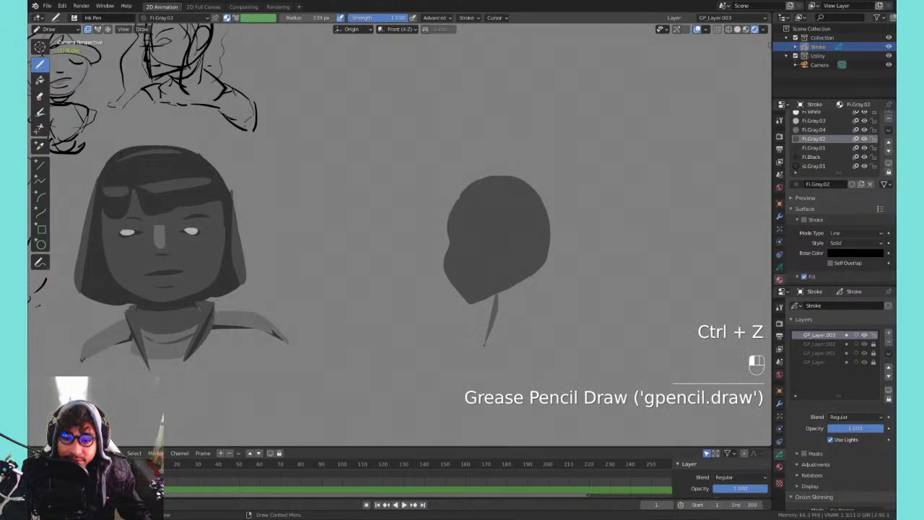
mouse_move(484, 345)
mouse_down()
mouse_move(537, 340)
mouse_move(563, 317)
mouse_move(539, 236)
mouse_up()
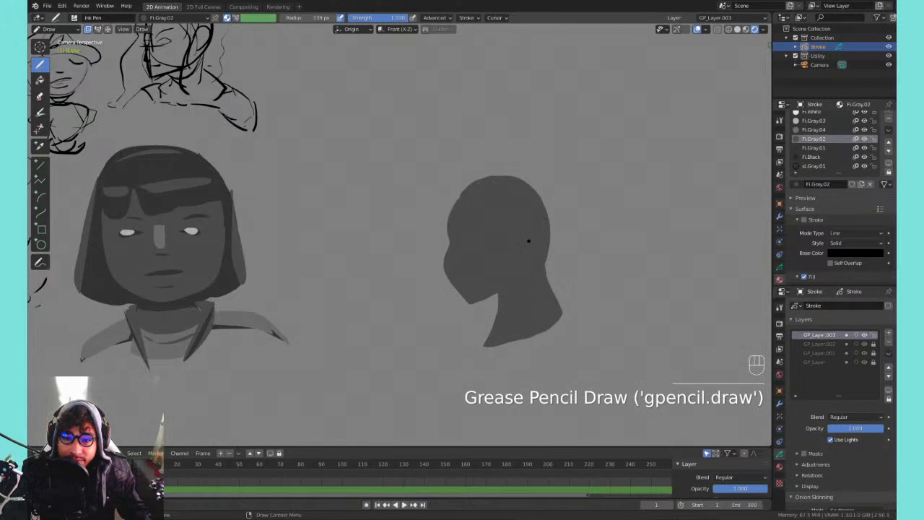
drag(449, 341, 484, 344)
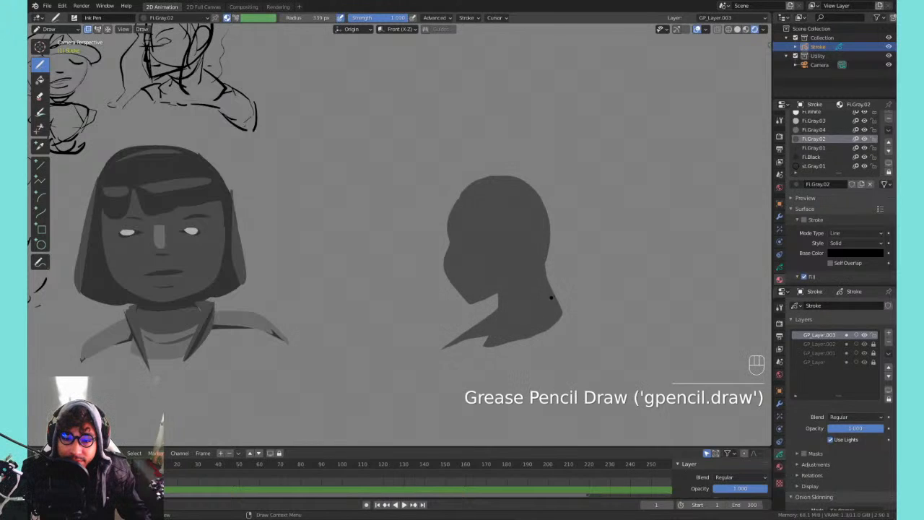
mouse_move(612, 310)
mouse_down()
mouse_move(550, 296)
mouse_move(583, 316)
mouse_move(530, 281)
mouse_up()
key(ctrl+z)
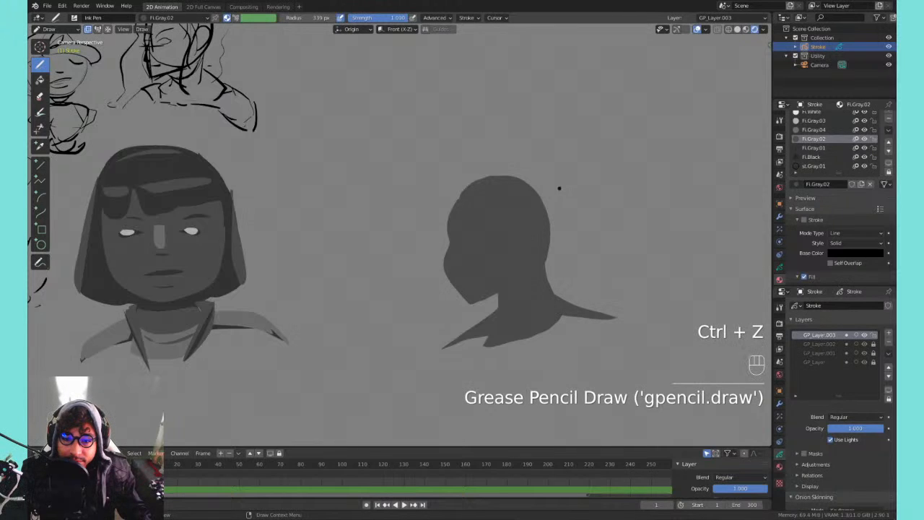
- Choose the darker Fi.Gray.01 material and turn off drawing behind existing strokes for marks on the silhouette's face
mouse_move(559, 187)
shift+middle_down()
mouse_move(505, 231)
mouse_move(506, 188)
shift+middle_up()
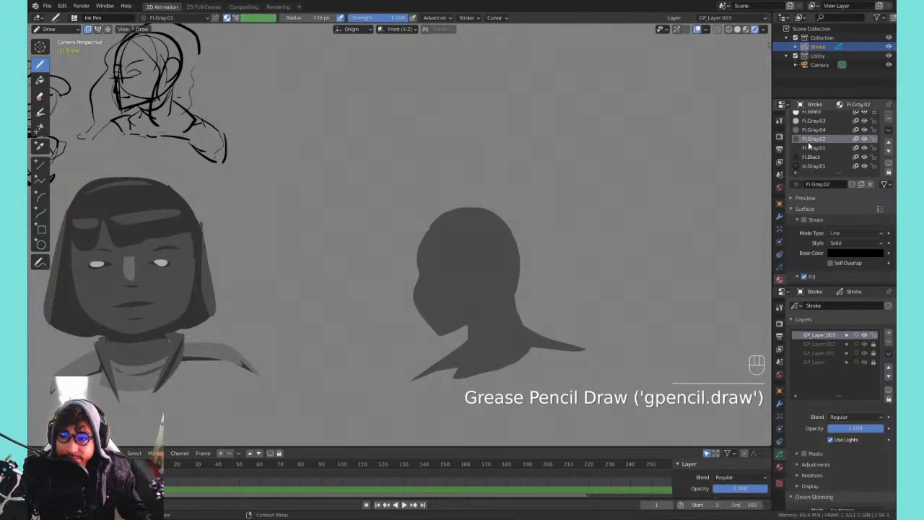
click(812, 148)
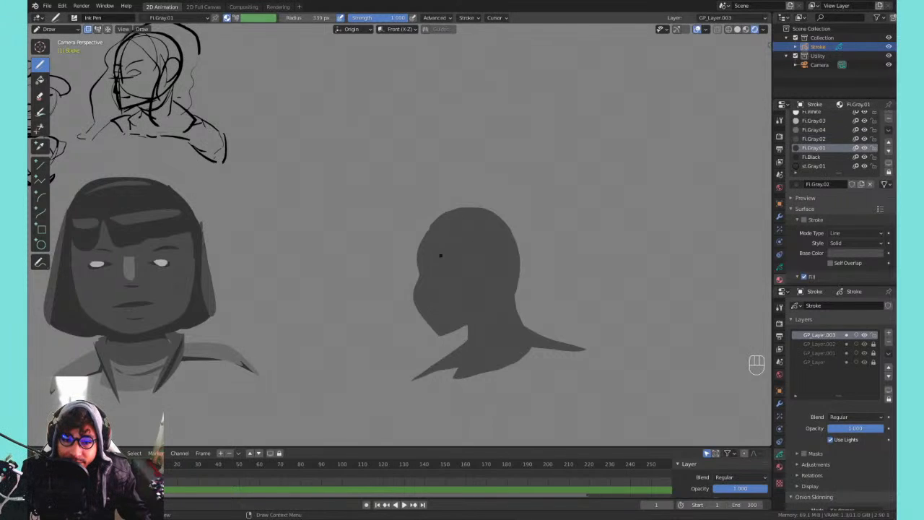
drag(444, 266, 448, 255)
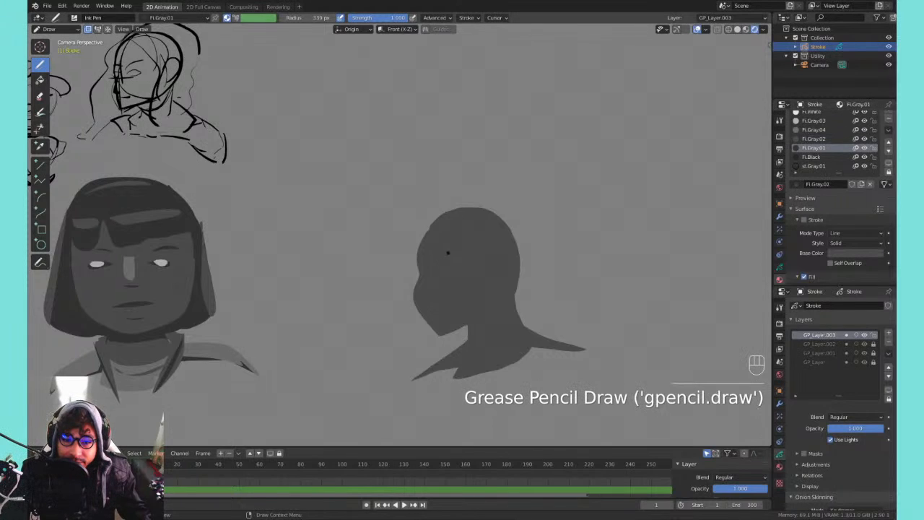
key(ctrl+z)
key(q)
click(458, 255)
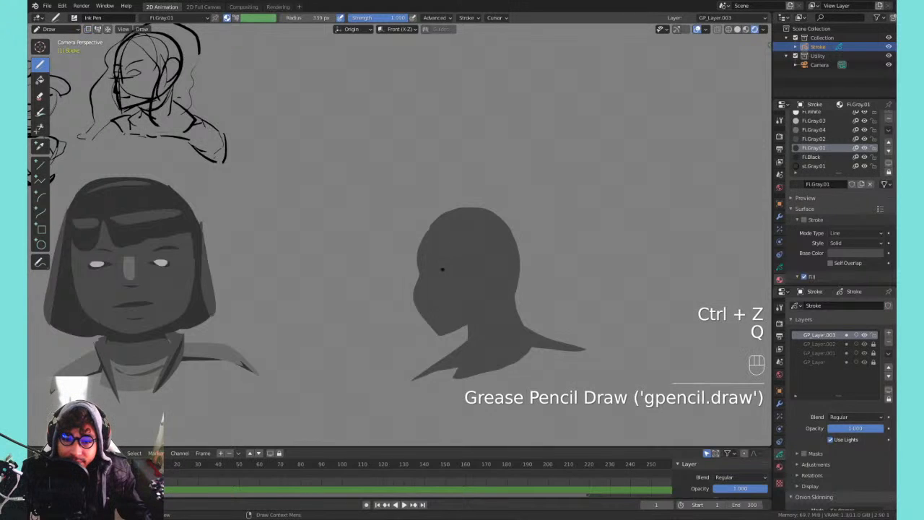
key(ctrl+z)
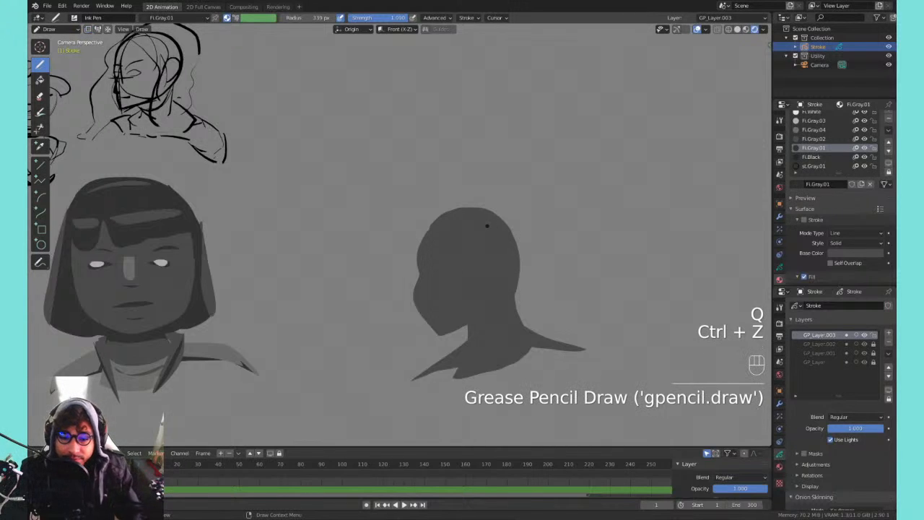
- Paint two eye sockets, a triangular nose shadow and a thin mouth on the silhouette's face with Fi.Gray.01
key(ctrl+equal)
key(ctrl+equal)
key(ctrl+equal)
key(ctrl+equal)
key(ctrl+equal)
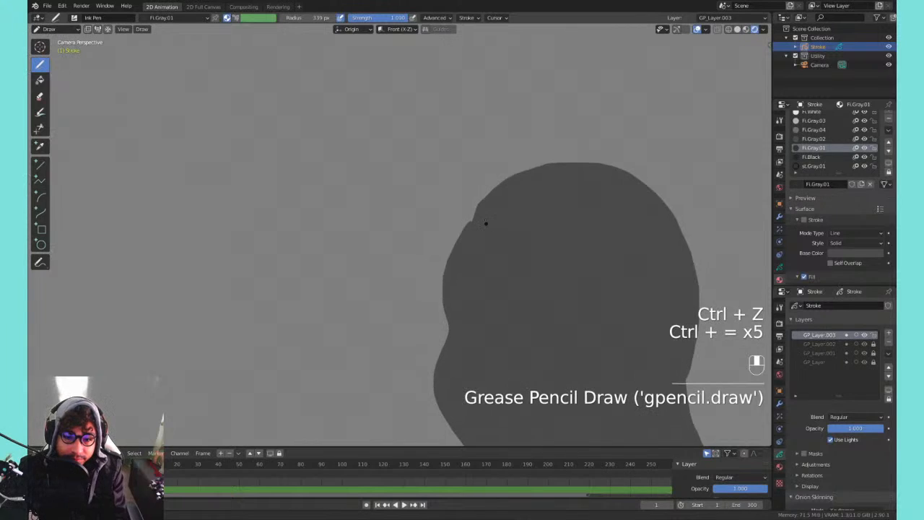
shift+middle_drag(484, 221, 336, 177)
mouse_move(352, 237)
mouse_down()
mouse_move(413, 236)
mouse_move(354, 238)
mouse_up()
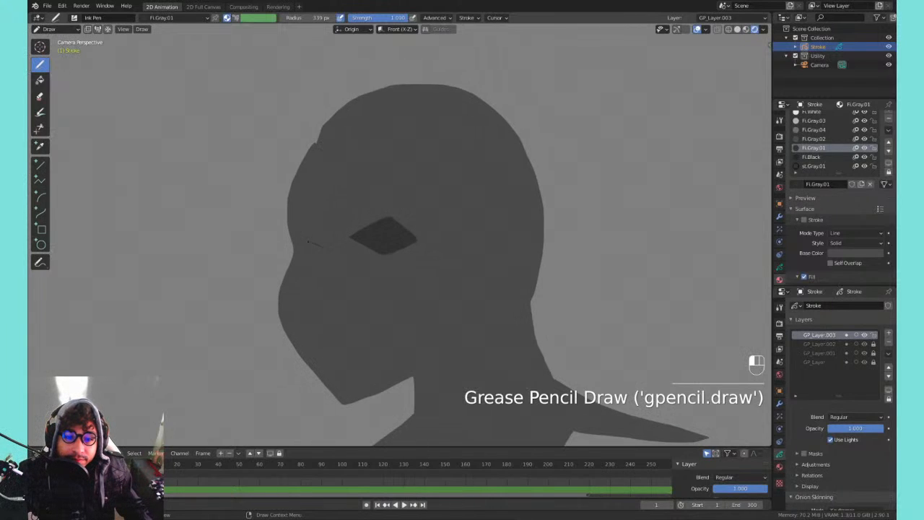
mouse_move(296, 253)
mouse_down()
mouse_move(310, 325)
mouse_move(330, 249)
mouse_up()
key(ctrl+z)
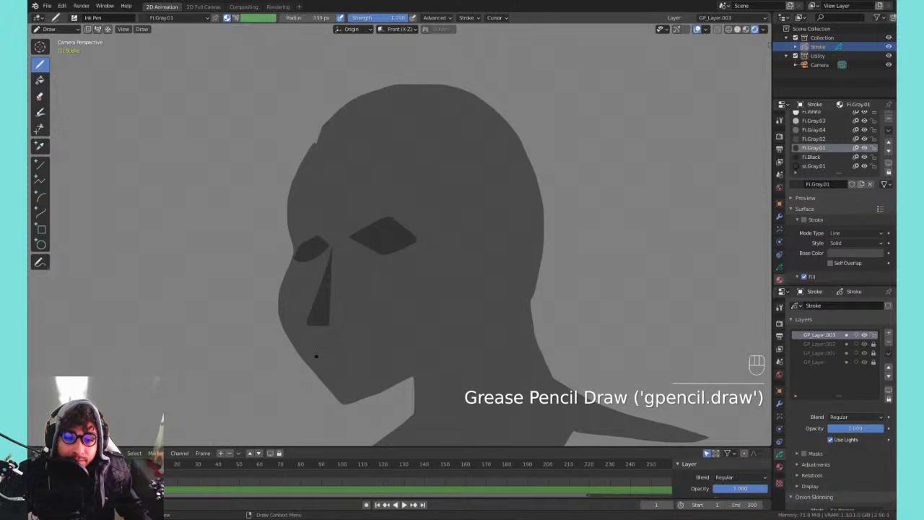
drag(333, 345, 308, 355)
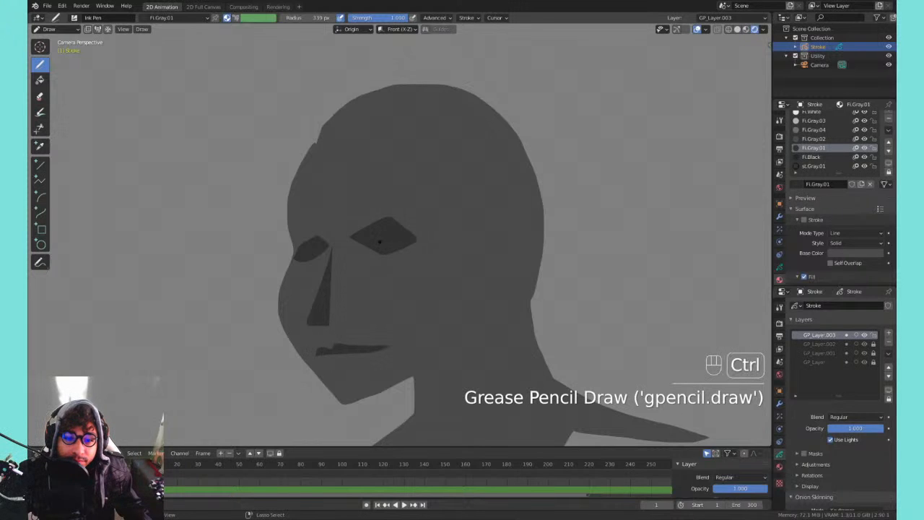
- Undo the eye, nose and mouth shapes on the silhouette's face
key(ctrl+z)
key(ctrl+z)
key(ctrl+z)
key(ctrl+z)
key(ctrl+z)
key(ctrl+z)
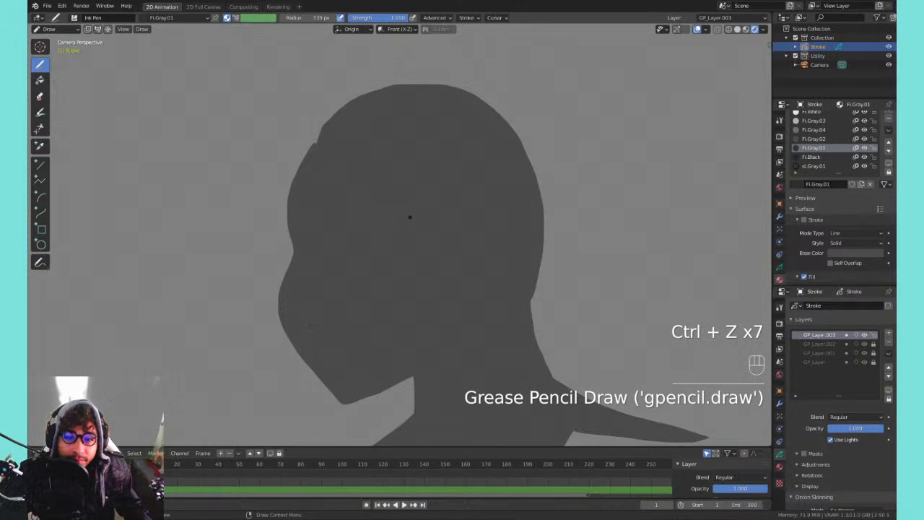
key(ctrl+z)
key(ctrl+minus)
key(ctrl+minus)
key(ctrl+minus)
key(ctrl+minus)
key(ctrl+minus)
key(ctrl+minus)
key(ctrl+minus)
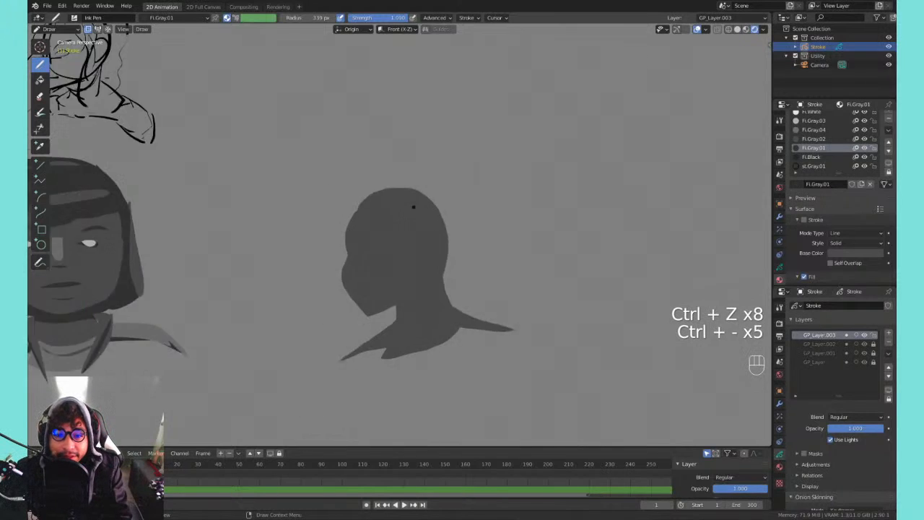
- Delete the new silhouette's head, neck and shoulder strokes in Edit Mode
key(Tab)
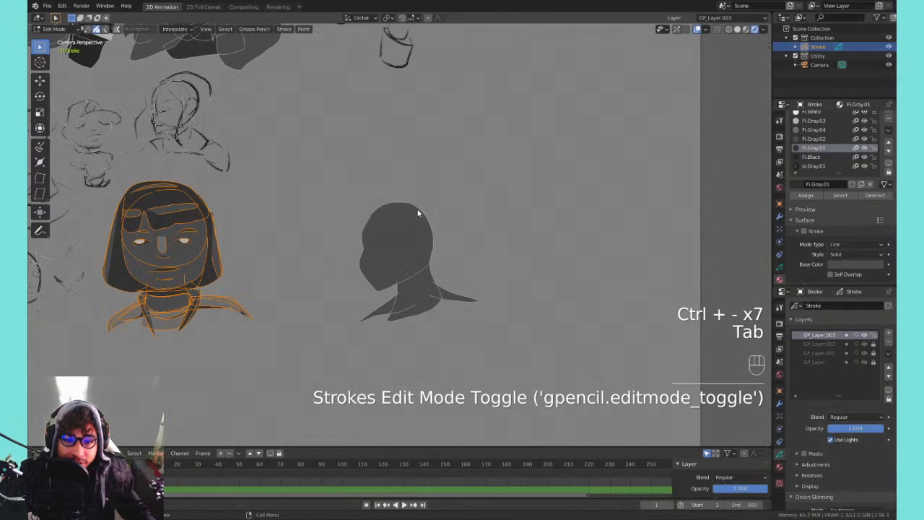
click(430, 223)
key(x)
click(433, 258)
click(433, 266)
key(x)
click(435, 264)
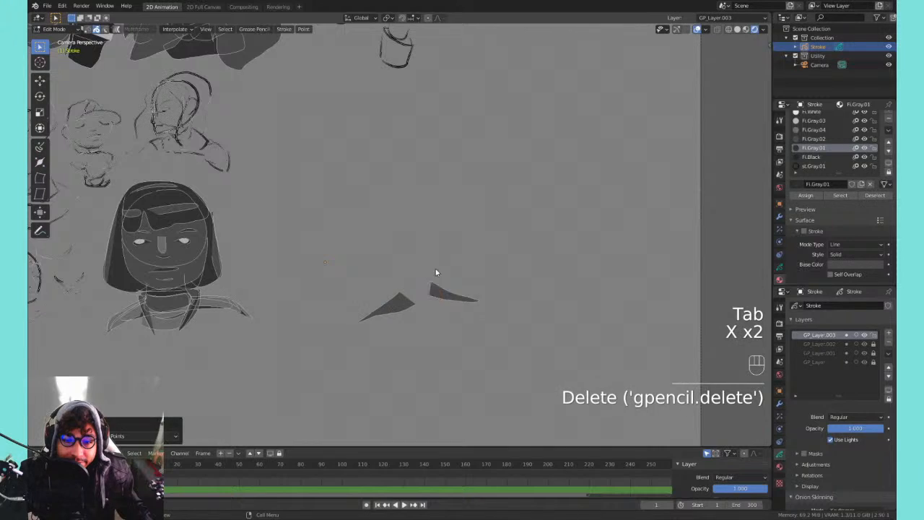
click(437, 289)
key(x)
click(437, 289)
click(402, 305)
key(x)
click(403, 306)
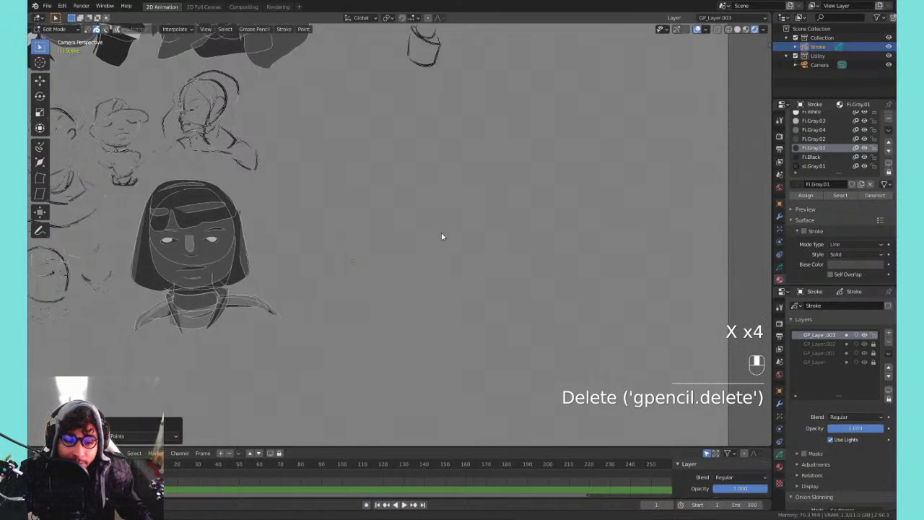
- Return to Draw Mode and select the st.Gray.01 stroke material for line work on the bob-haired portrait's face
key(Tab)
click(805, 166)
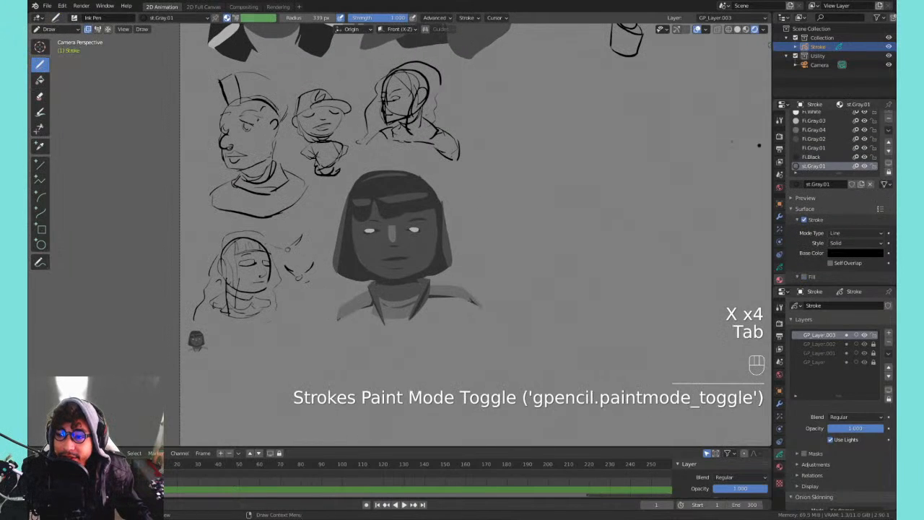
key(ctrl+equal)
key(ctrl+equal)
key(ctrl+equal)
key(ctrl+equal)
key(ctrl+equal)
key(ctrl+equal)
key(ctrl+equal)
key(ctrl+equal)
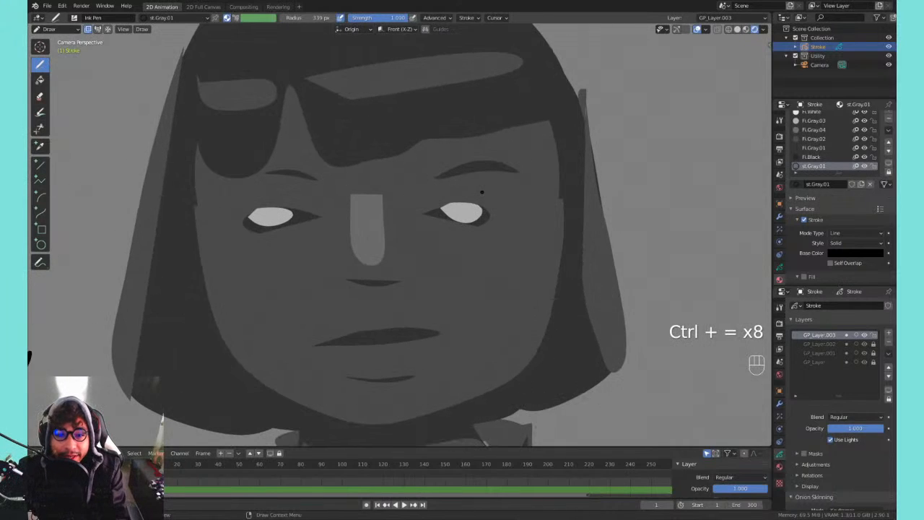
key(ctrl+minus)
key(ctrl+minus)
key(ctrl+minus)
key(ctrl+equal)
- Turn off drawing behind existing strokes and test a thick st.Gray.01 line over the portrait's face
mouse_move(394, 259)
mouse_down()
mouse_move(378, 268)
mouse_move(441, 332)
mouse_up()
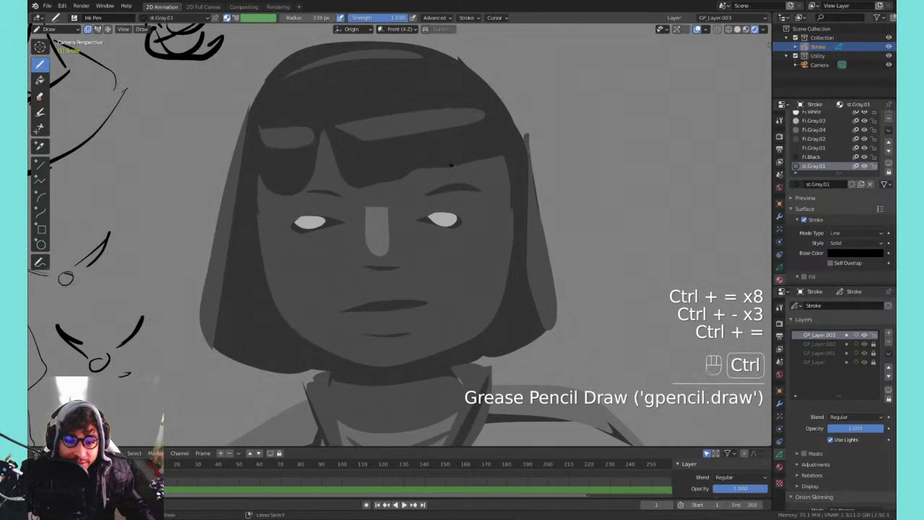
key(ctrl+z)
key(q)
click(441, 219)
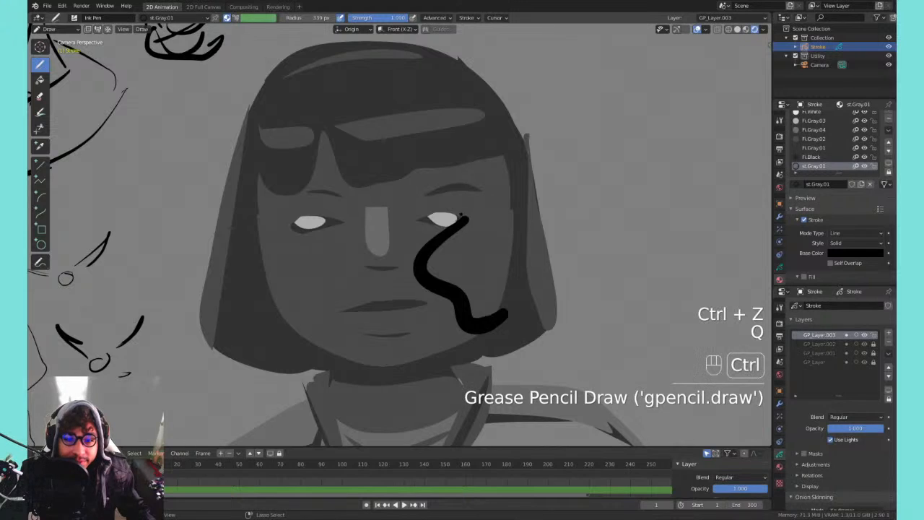
key(ctrl+z)
- Try a thick black st.Gray.01 line along the upper lid of the portrait's eye in rendered shading
drag(415, 219, 477, 217)
key(ctrl+z)
key(z)
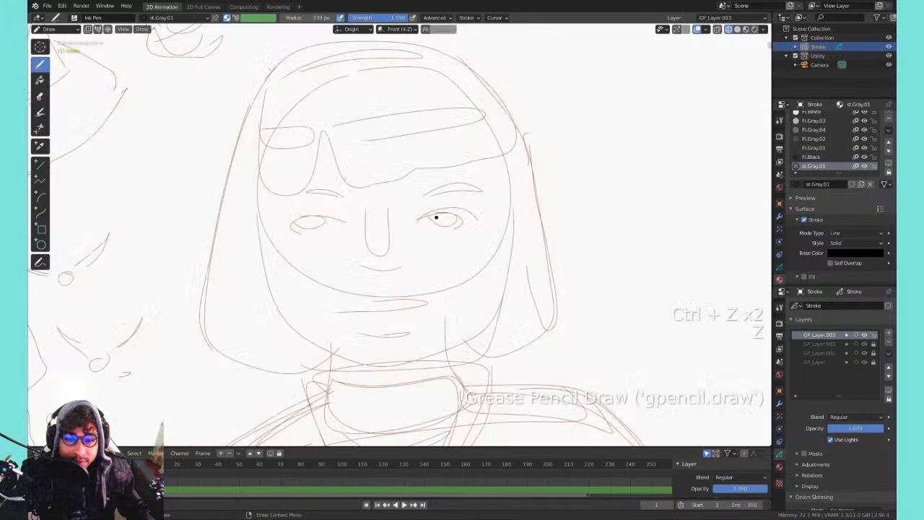
key(ctrl+z)
key(z)
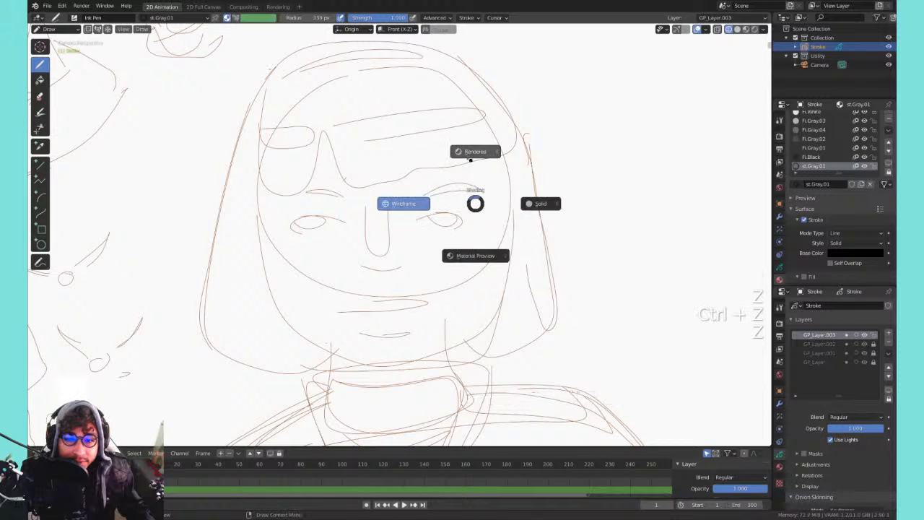
click(471, 157)
shift+drag(411, 219, 545, 204)
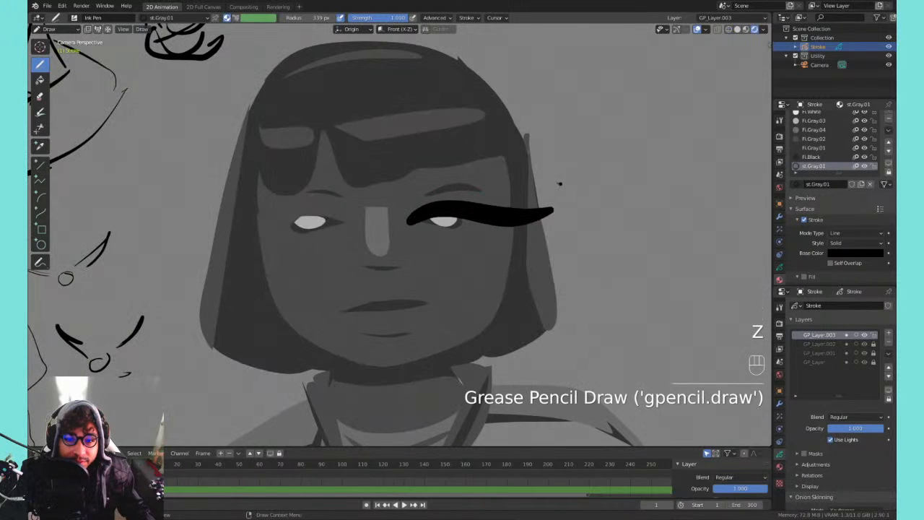
key(ctrl+z)
- Reduce the brush radius to 16 px and try a thin black line along the upper lid of the portrait's eye
key(f)
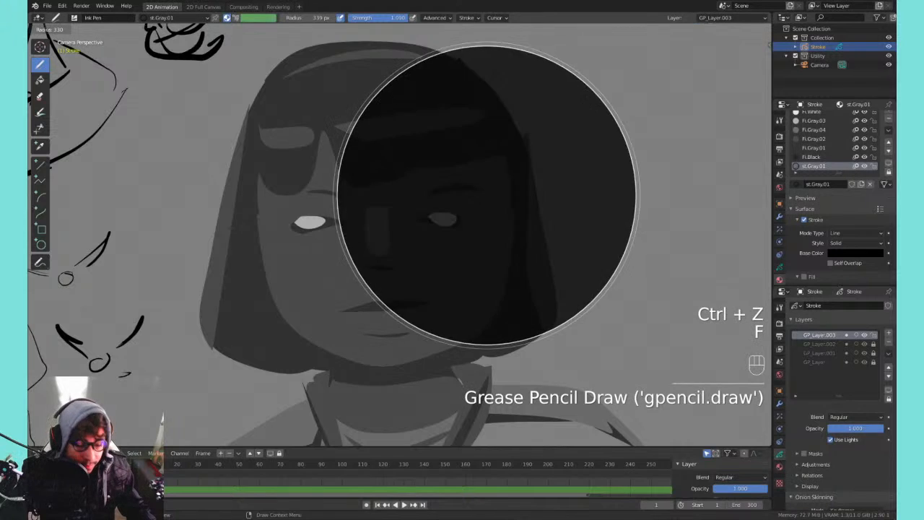
click(475, 195)
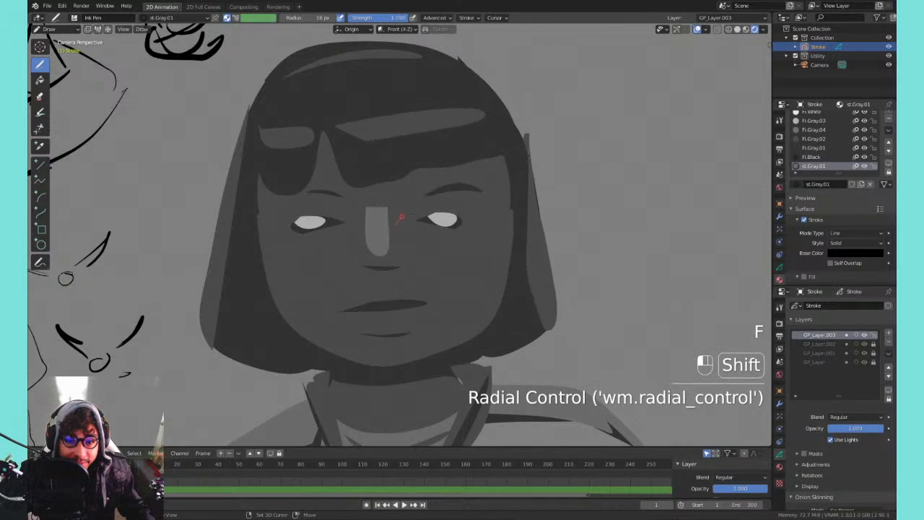
shift+drag(398, 213, 470, 216)
key(ctrl+z)
- Set the brush radius to 51 px and try smoothed black lines along the upper lid of the same eye
key(f)
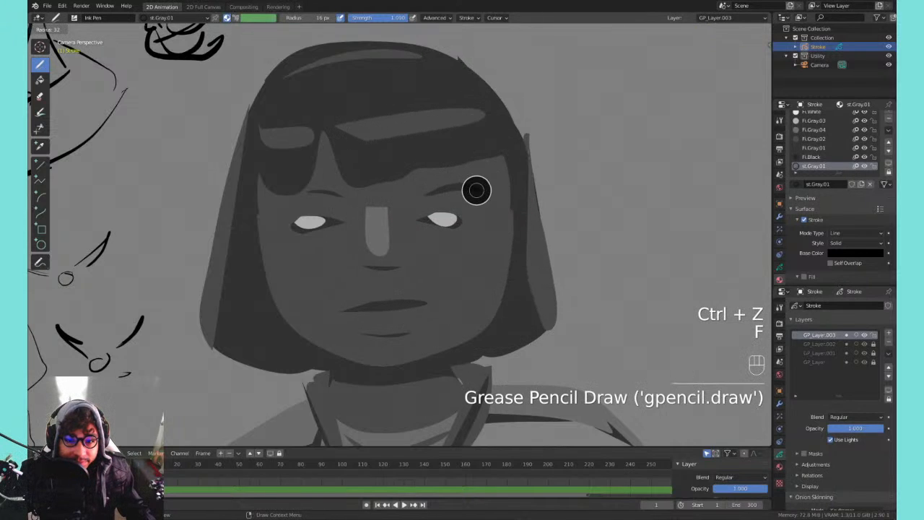
click(494, 205)
mouse_move(401, 224)
shift+mouse_down()
mouse_move(420, 214)
mouse_move(536, 204)
shift+mouse_up()
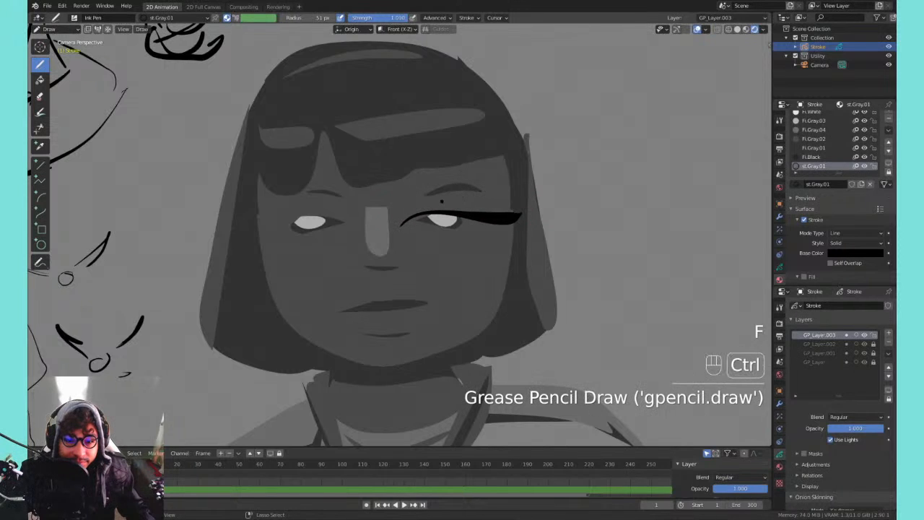
key(ctrl+z)
shift+drag(445, 210, 484, 220)
key(ctrl+z)
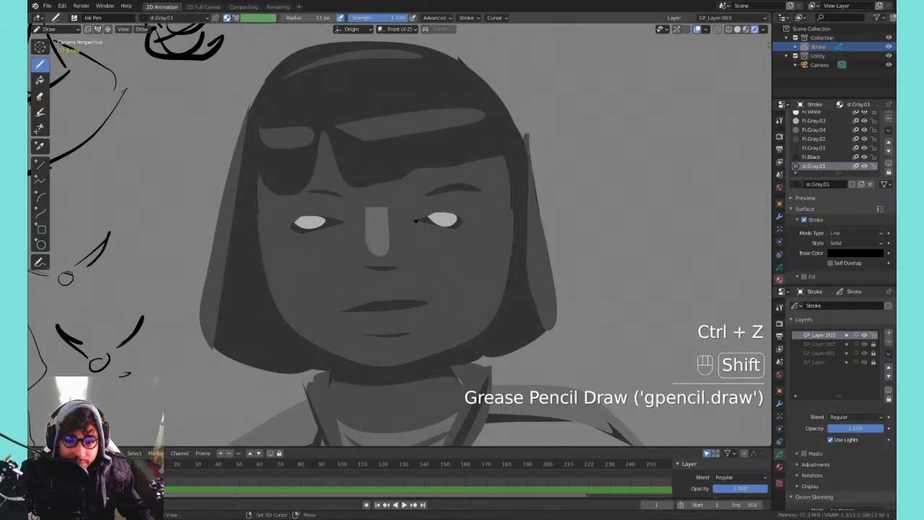
shift+drag(435, 210, 493, 220)
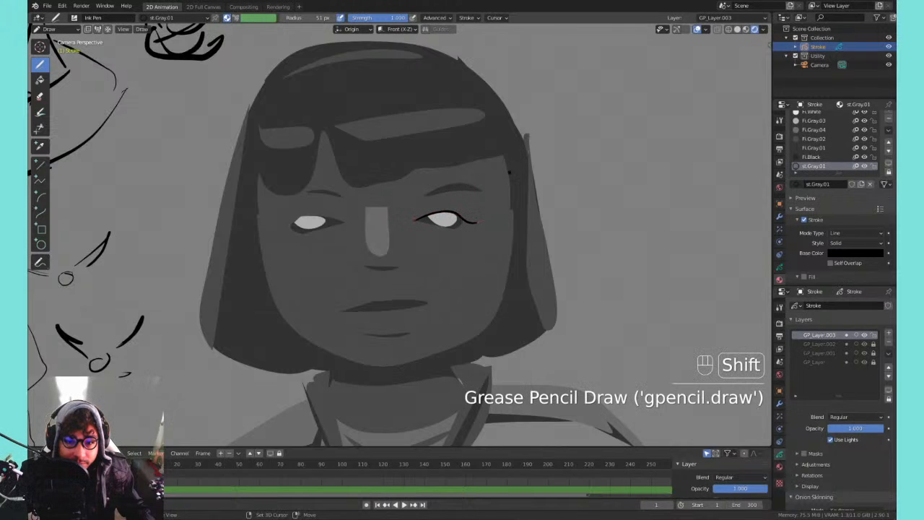
shift+middle_drag(527, 171, 673, 141)
key(ctrl+z)
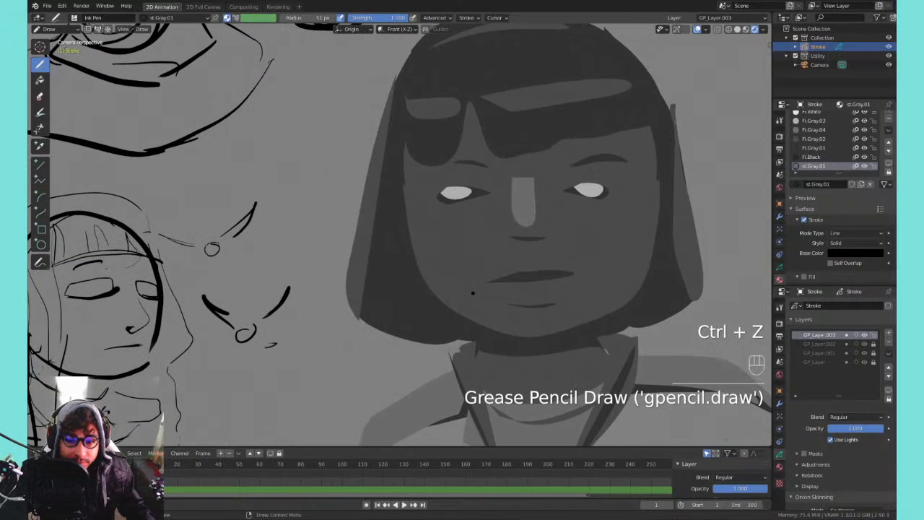
- Try black st.Gray.01 lines along the parting of the portrait's lips
shift+drag(485, 284, 582, 274)
key(ctrl+z)
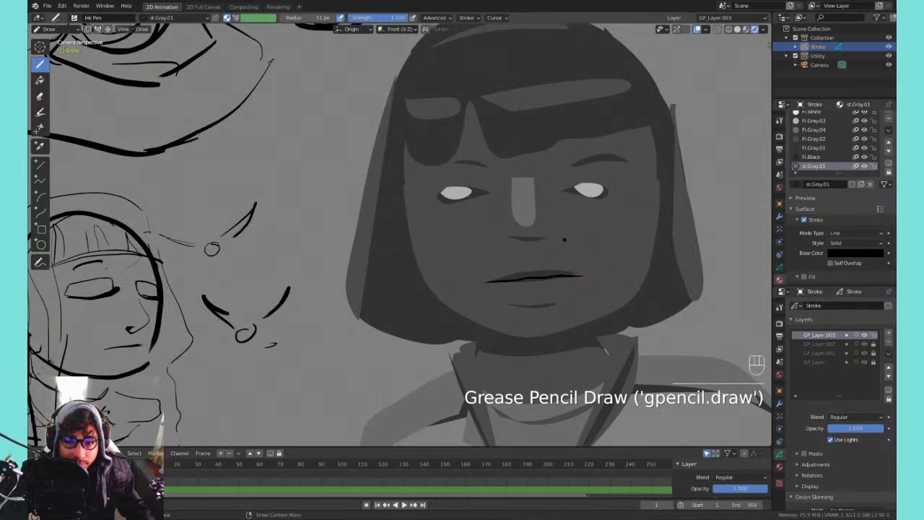
key(ctrl+z)
mouse_move(518, 277)
mouse_down()
mouse_move(583, 267)
mouse_move(529, 275)
mouse_up()
key(ctrl+z)
- Change the st.Gray.01 stroke material's base color to a medium gray
mouse_move(573, 173)
shift+middle_down()
mouse_move(567, 162)
mouse_move(488, 164)
shift+middle_up()
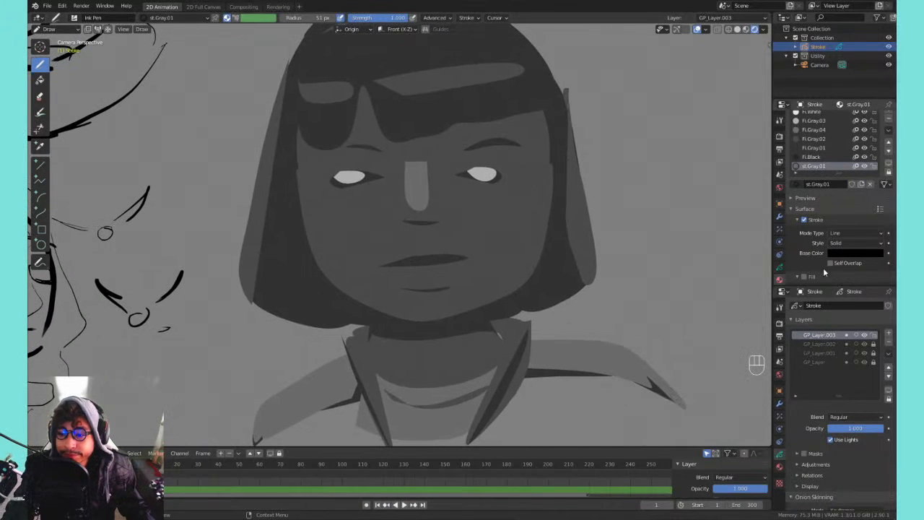
drag(842, 251, 840, 253)
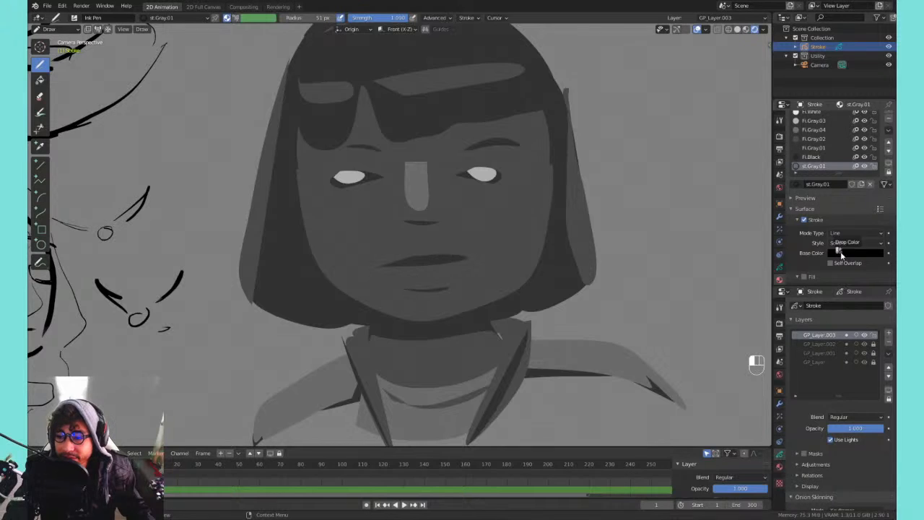
click(849, 252)
click(876, 162)
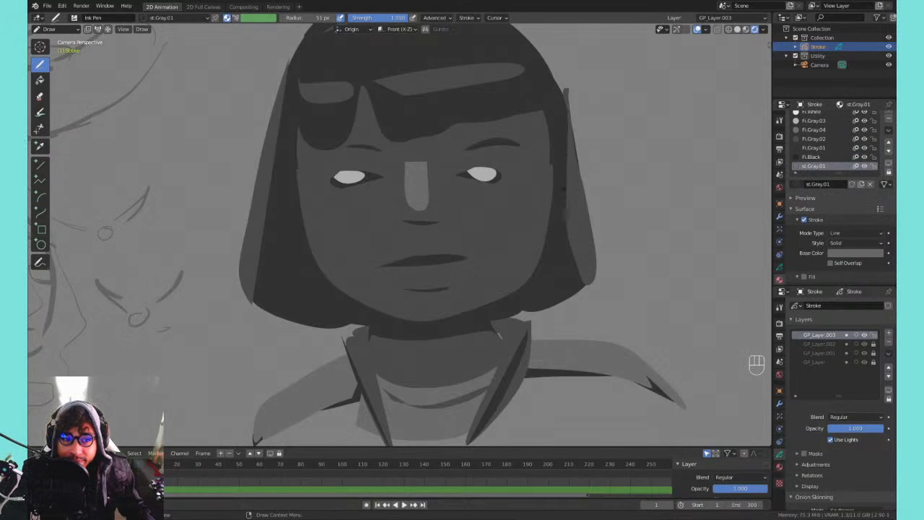
- Test gray st.Gray.01 strokes on the portrait's cheek, mouth and eye area, undoing each test
drag(415, 249, 455, 254)
key(ctrl+z)
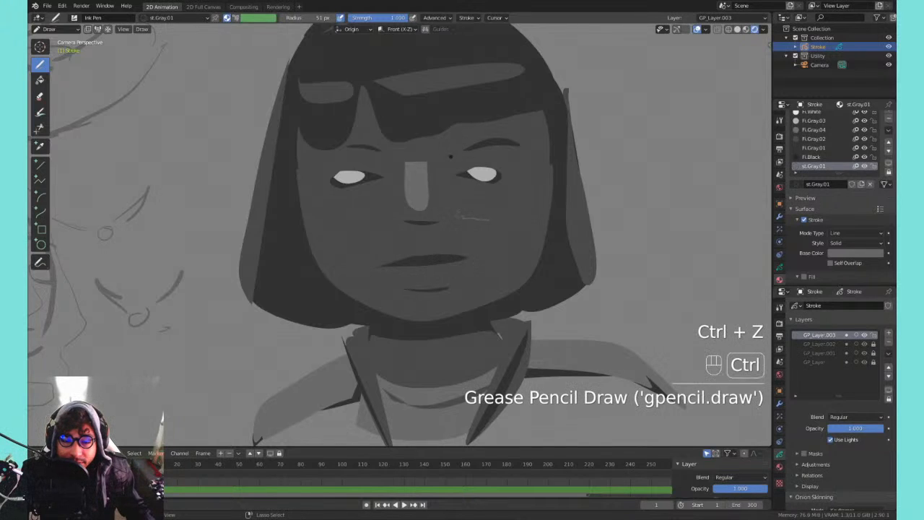
key(ctrl+z)
mouse_move(456, 224)
mouse_down()
mouse_move(498, 196)
mouse_move(459, 261)
mouse_up()
key(ctrl+z)
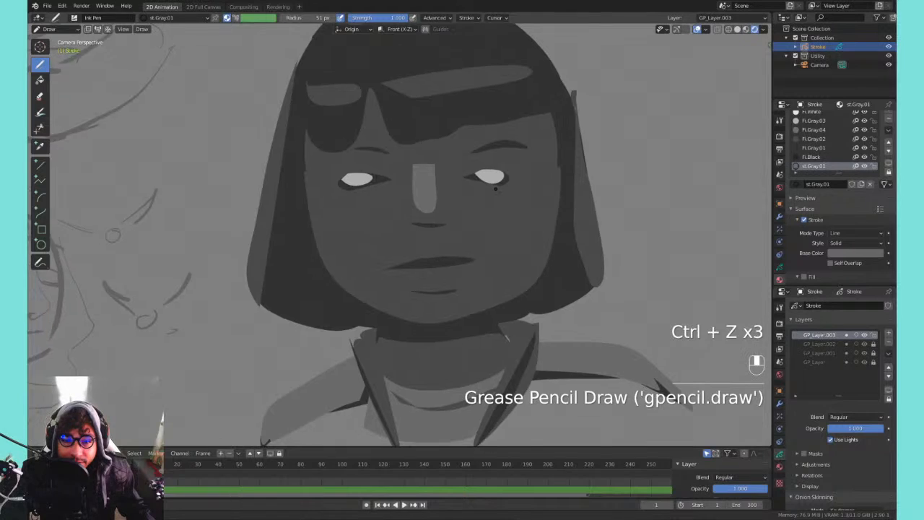
shift+middle_drag(475, 191, 498, 263)
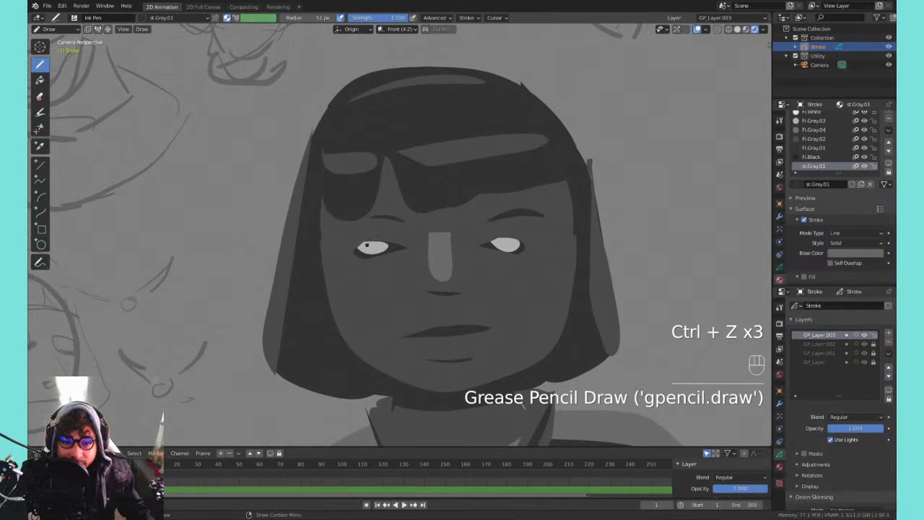
key(ctrl+z)
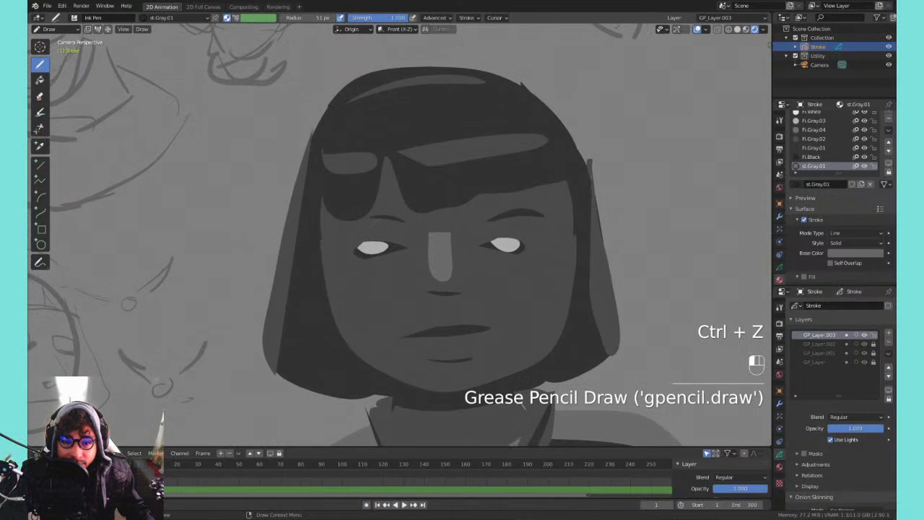
key(ctrl+z)
shift+middle_drag(342, 276, 402, 231)
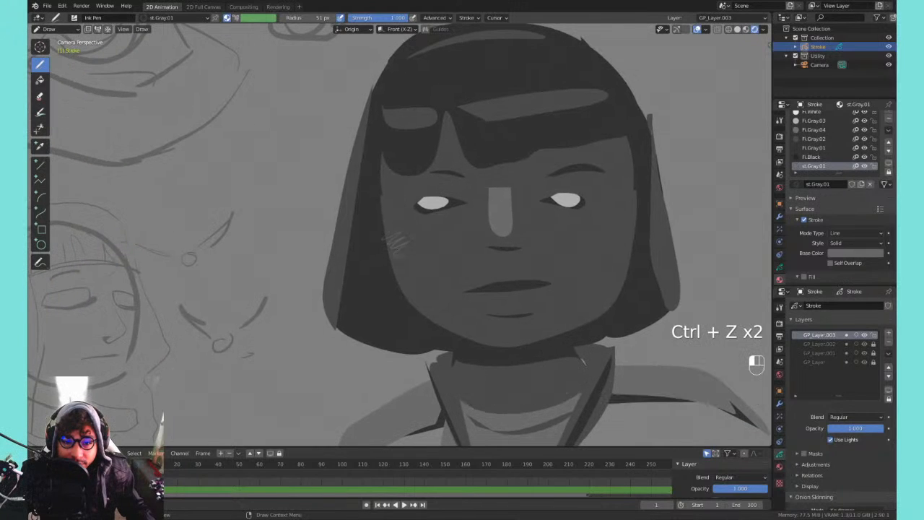
- Try gray st.Gray.01 shading strokes over the jacket's collar and shoulder
mouse_move(521, 263)
shift+middle_down()
mouse_move(514, 204)
mouse_move(434, 132)
mouse_move(459, 211)
shift+middle_up()
key(ctrl+z)
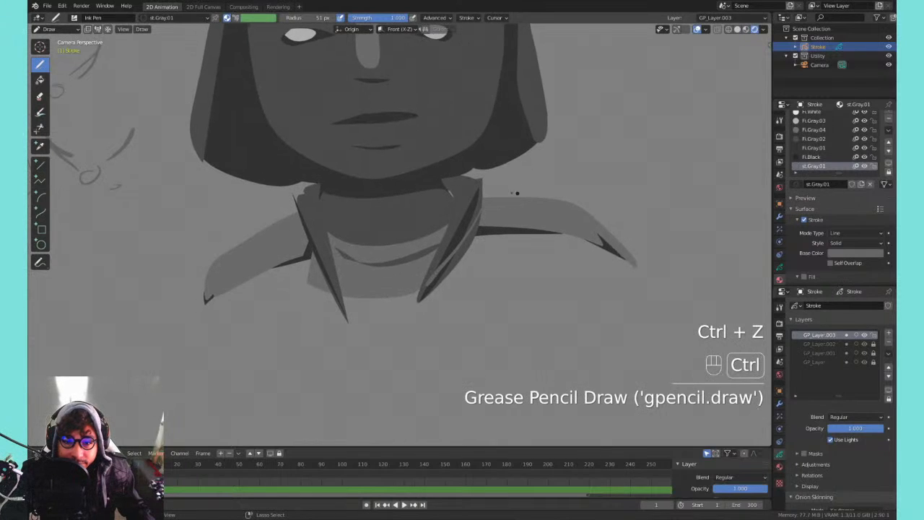
key(ctrl+z)
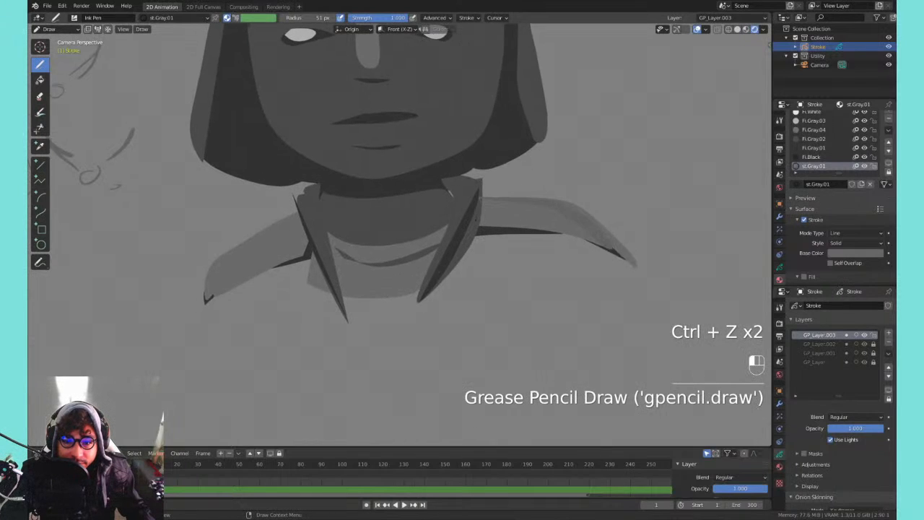
drag(508, 228, 537, 231)
key(ctrl+z)
key(ctrl+z)
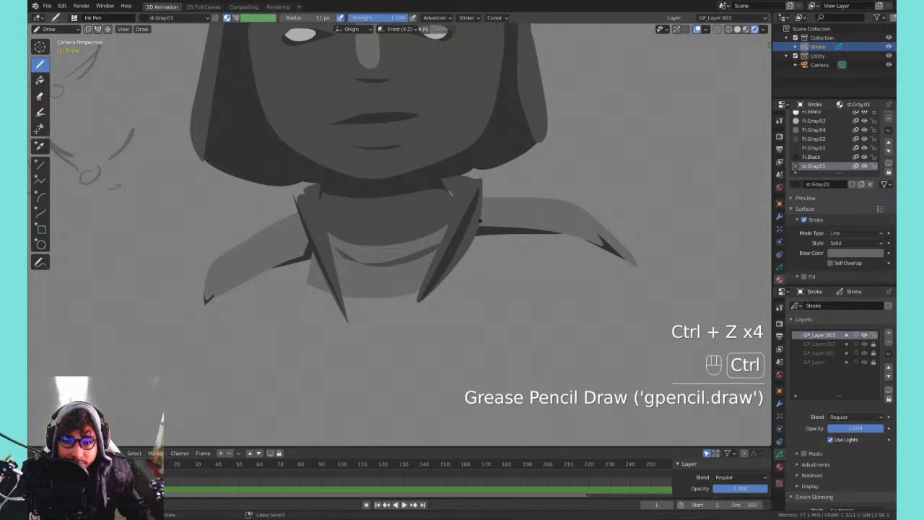
key(ctrl+z)
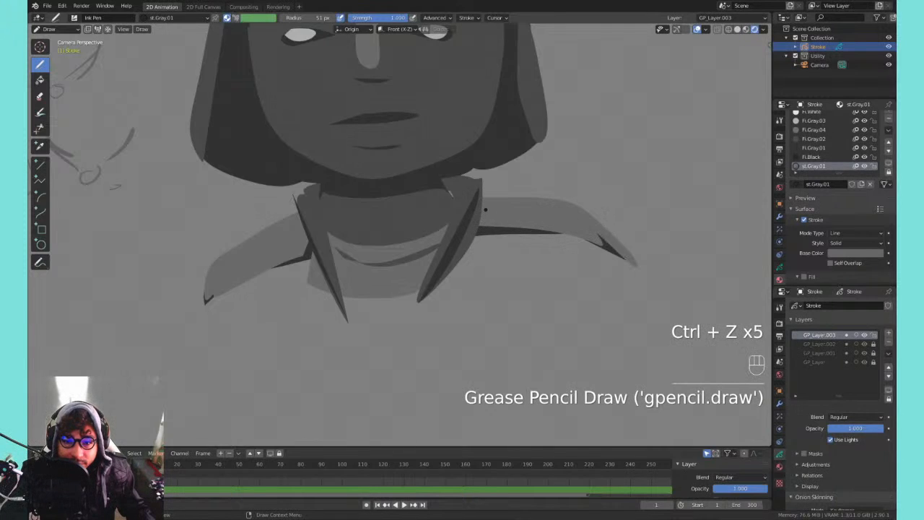
key(ctrl+z)
- Try smoothed gray shading along the jacket's shoulder, then undo these shading strokes
shift+drag(538, 215, 571, 217)
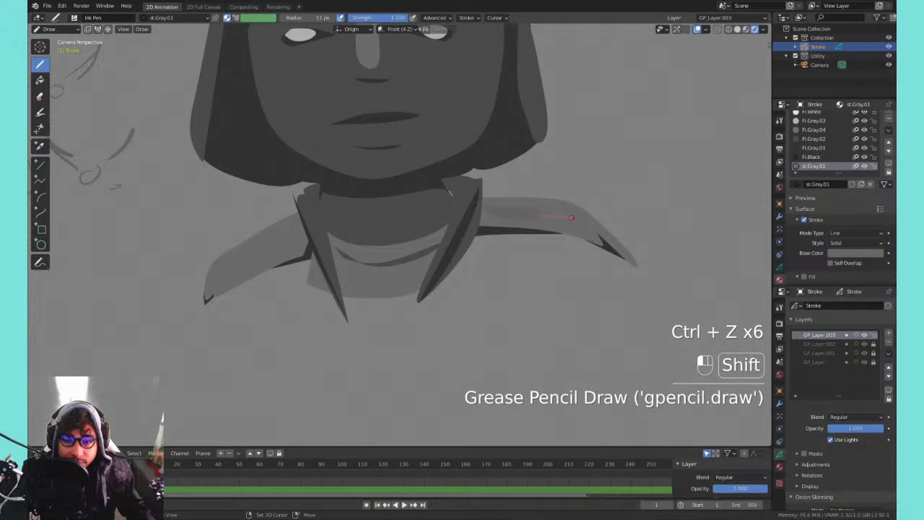
shift+middle_drag(233, 234, 324, 324)
key(ctrl+z)
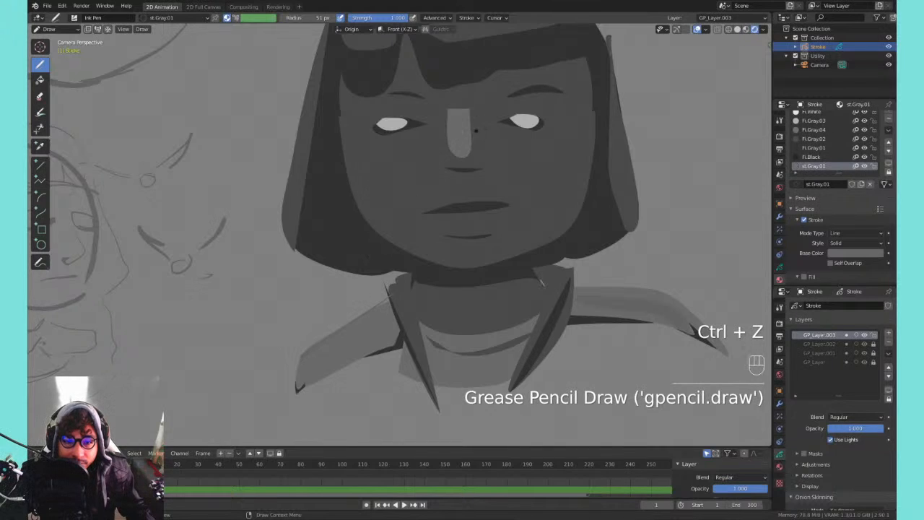
key(ctrl+z)
key(ctrl+z)
key(ctrl+z)
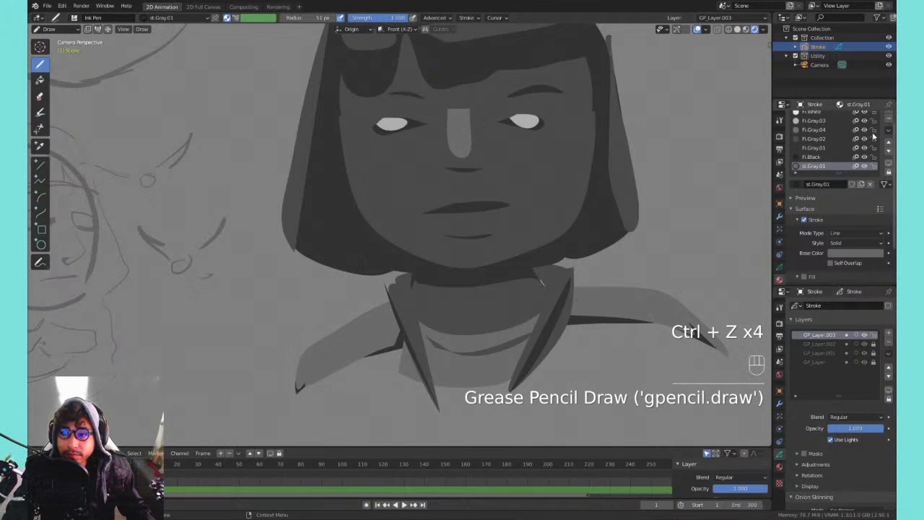
- Enlarge the material list and add a material slot holding a new duplicate of the st.Gray.01 stroke material
drag(831, 177, 833, 255)
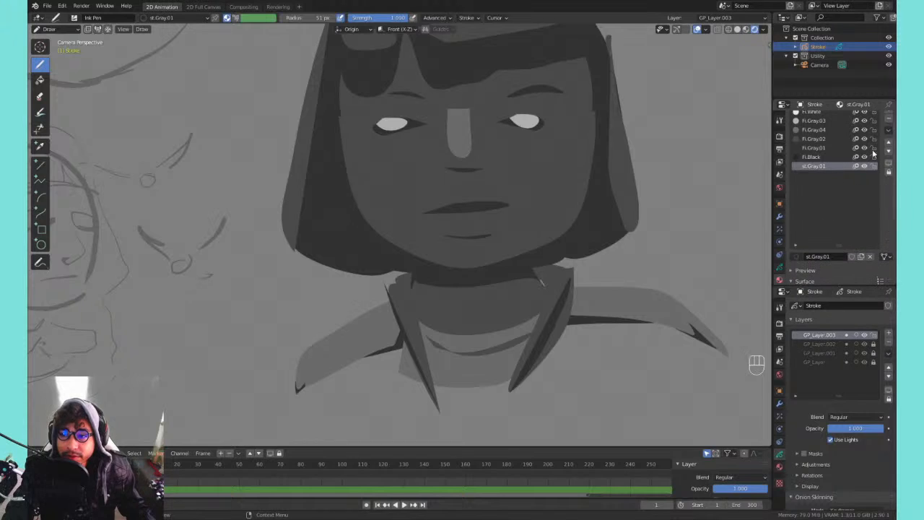
click(889, 116)
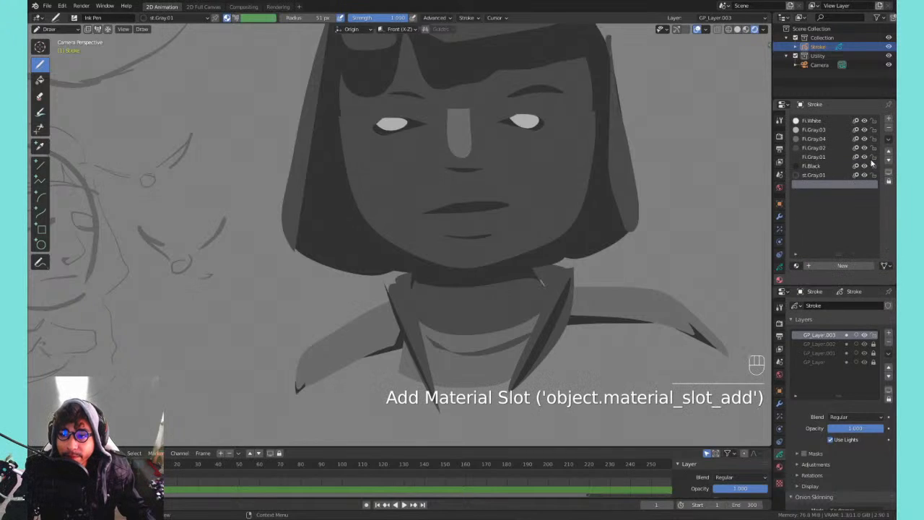
click(796, 266)
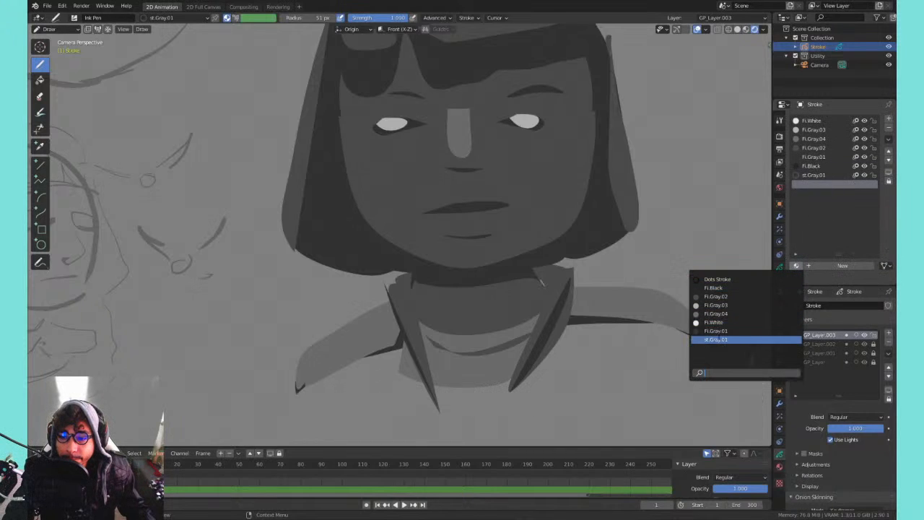
click(721, 337)
click(861, 265)
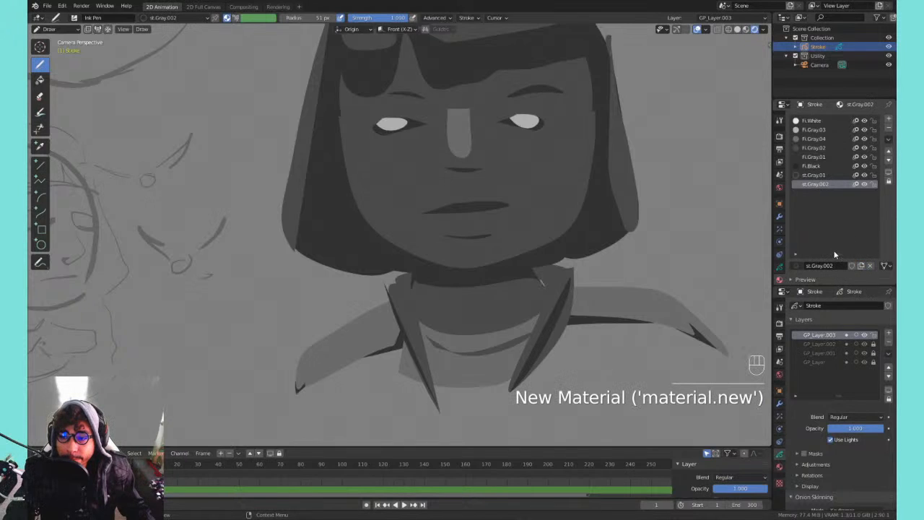
- Darken the base color of the duplicated stroke material
scroll(849, 180, down, 3)
click(856, 258)
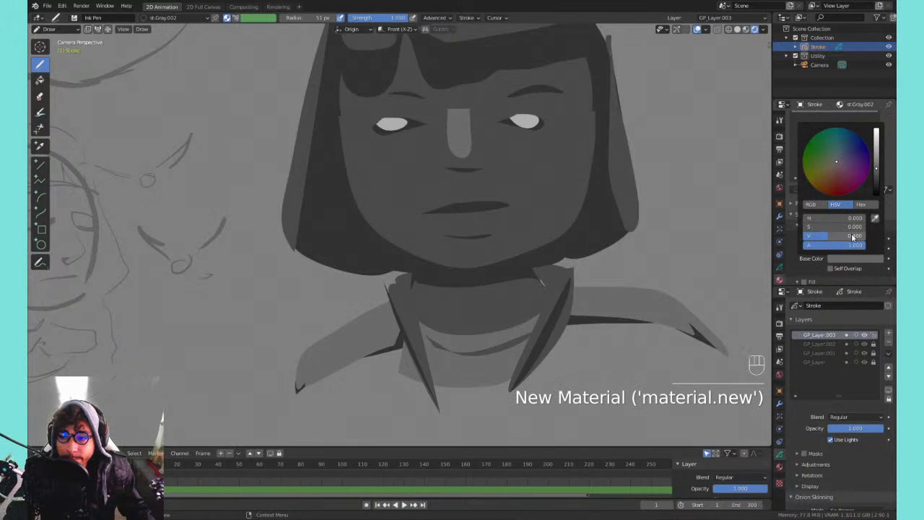
drag(877, 174, 873, 182)
scroll(837, 180, up, 3)
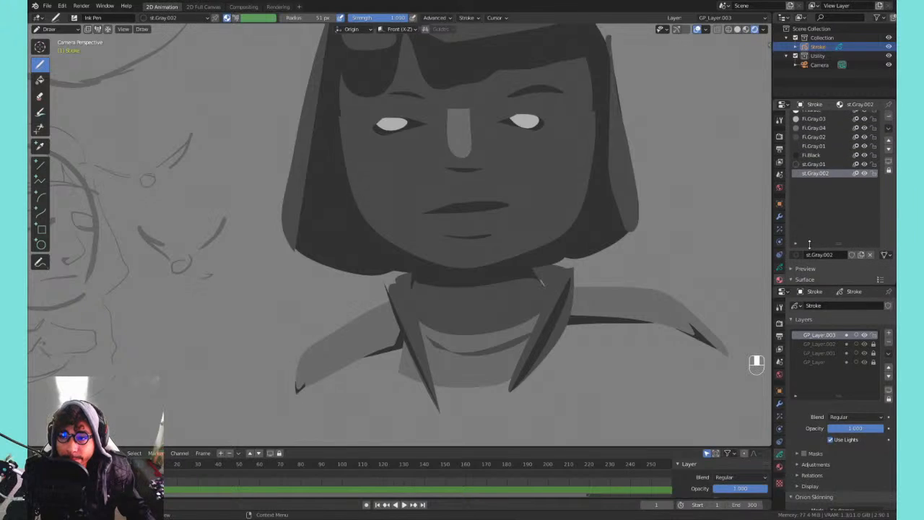
- Test the darker stroke material with a loose line under the chin and a small pupil in the eye
drag(389, 278, 498, 291)
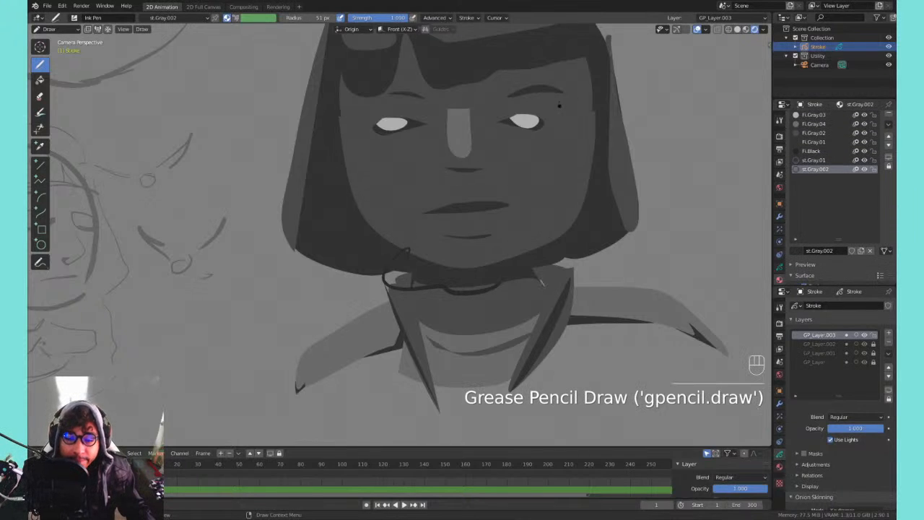
key(ctrl+z)
shift+middle_drag(529, 201, 423, 270)
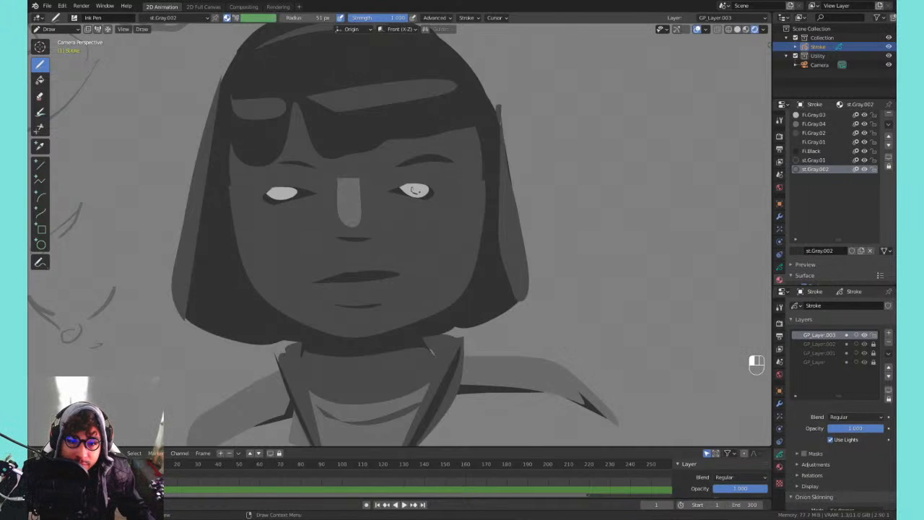
click(415, 190)
key(ctrl+z)
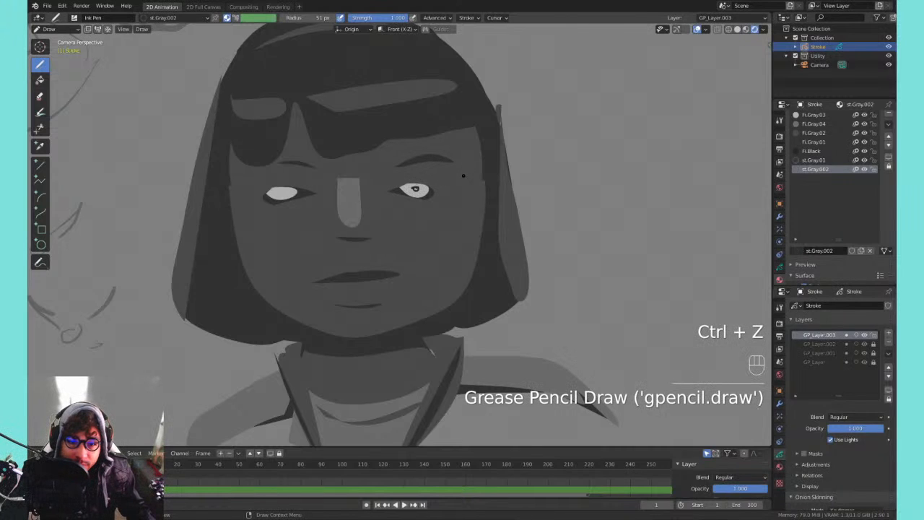
key(ctrl+z)
- Try loose dark line strokes on the woman's cheek with the st.Gray.002 material, then undo them
drag(459, 210, 405, 254)
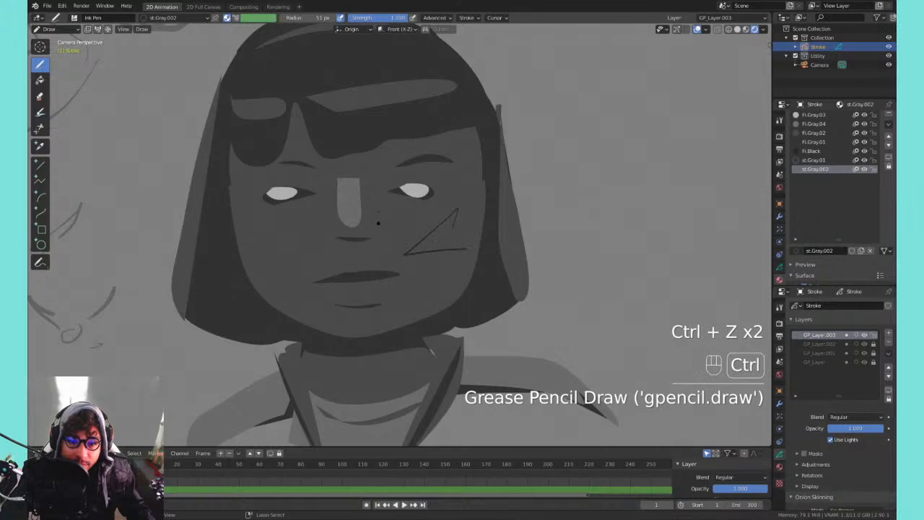
key(ctrl+z)
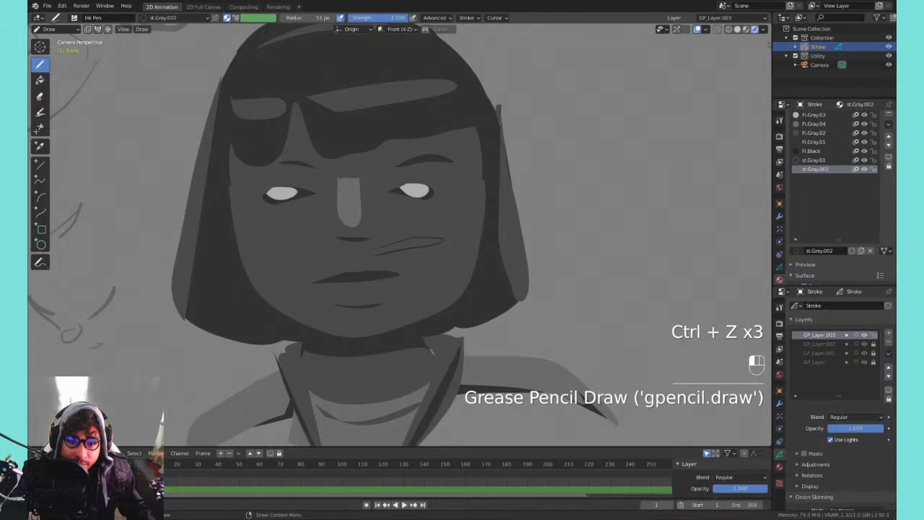
click(376, 254)
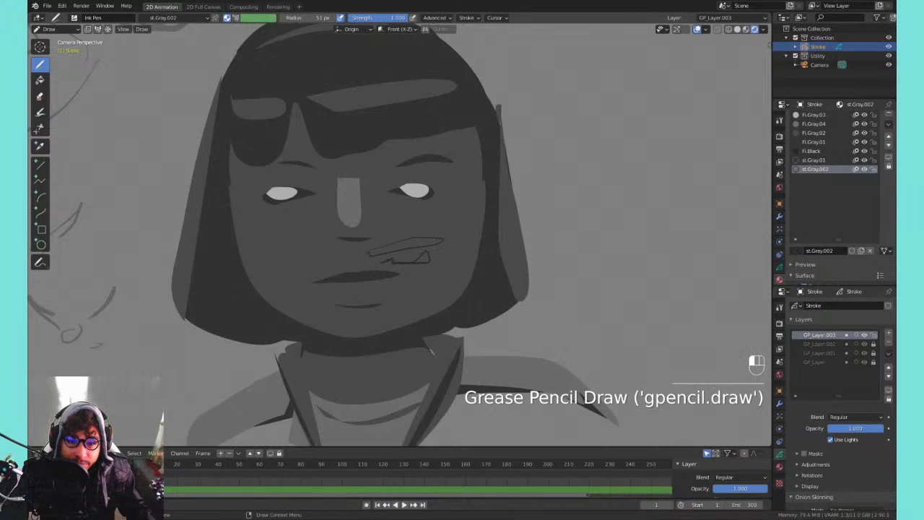
key(ctrl+z)
key(ctrl+z)
key(ctrl+z)
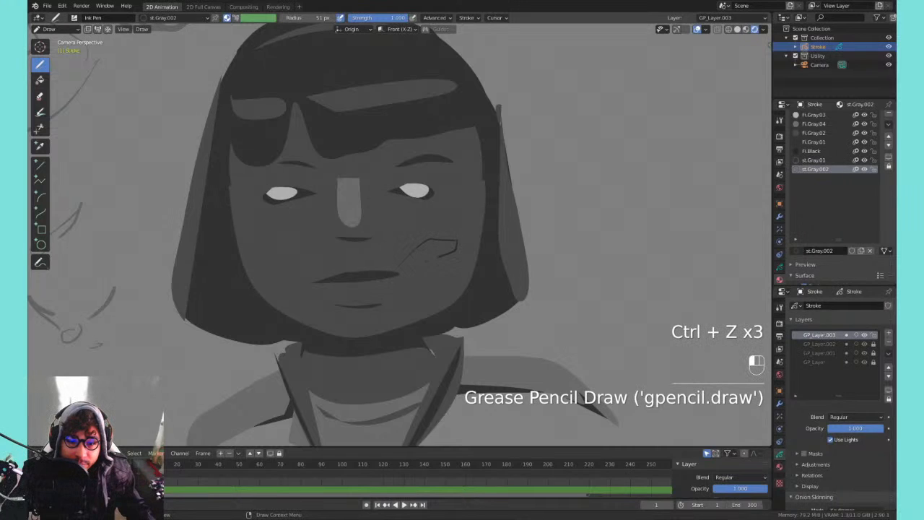
drag(439, 259, 408, 267)
key(ctrl+z)
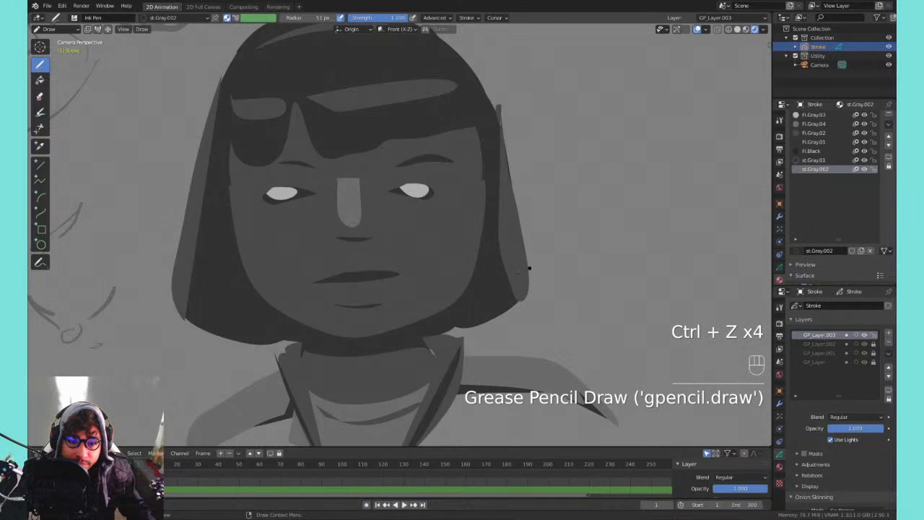
- Test short lines and a round outline in the empty area beside the portrait, then undo these strokes
mouse_move(529, 268)
shift+middle_down()
mouse_move(594, 234)
mouse_move(572, 246)
mouse_move(512, 248)
mouse_move(443, 293)
mouse_move(529, 245)
mouse_move(454, 245)
shift+middle_up()
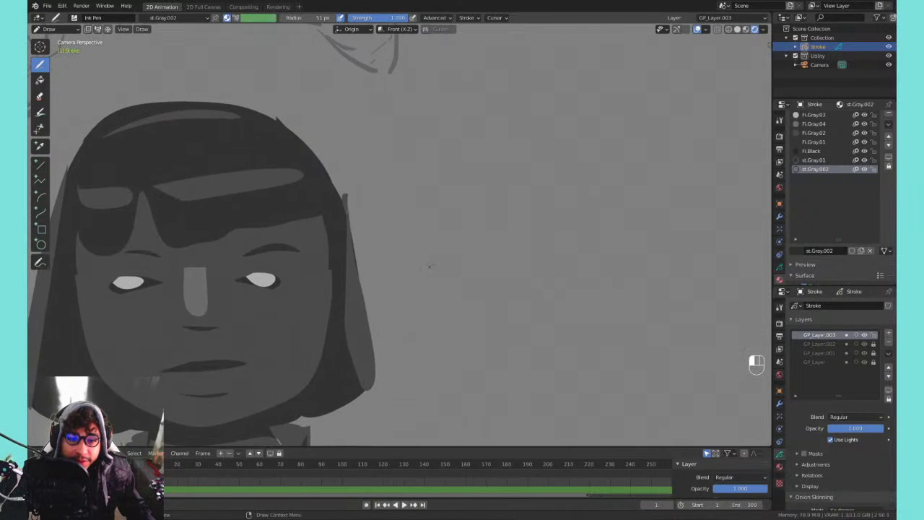
mouse_move(430, 266)
mouse_down()
mouse_move(547, 251)
mouse_move(444, 265)
mouse_up()
key(ctrl+z)
mouse_move(498, 228)
mouse_down()
mouse_move(582, 208)
mouse_move(594, 247)
mouse_move(581, 234)
mouse_move(541, 271)
mouse_up()
key(ctrl+z)
key(ctrl+z)
mouse_move(495, 253)
mouse_down()
mouse_move(577, 238)
mouse_move(541, 266)
mouse_move(512, 262)
mouse_up()
key(ctrl+z)
key(ctrl+z)
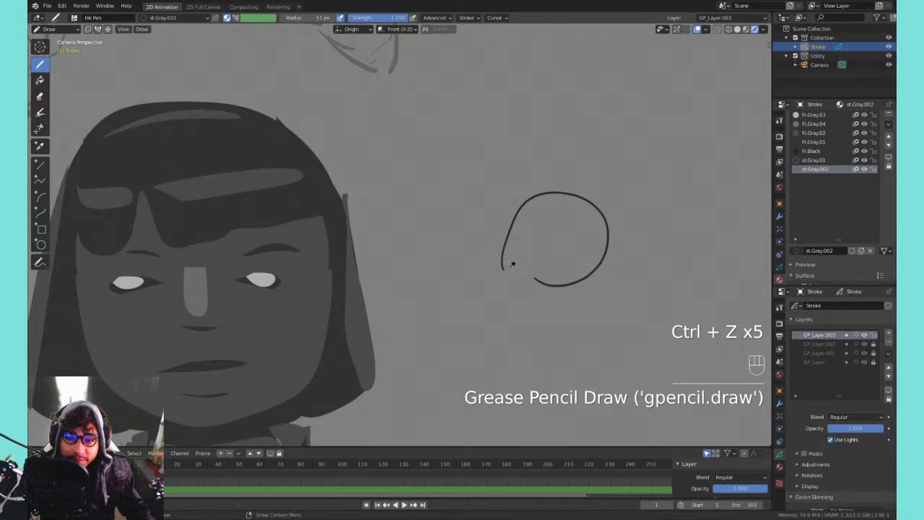
key(ctrl+z)
- Try sketching a cylinder with an elliptical top beside the portrait, then undo its strokes
drag(526, 213, 535, 229)
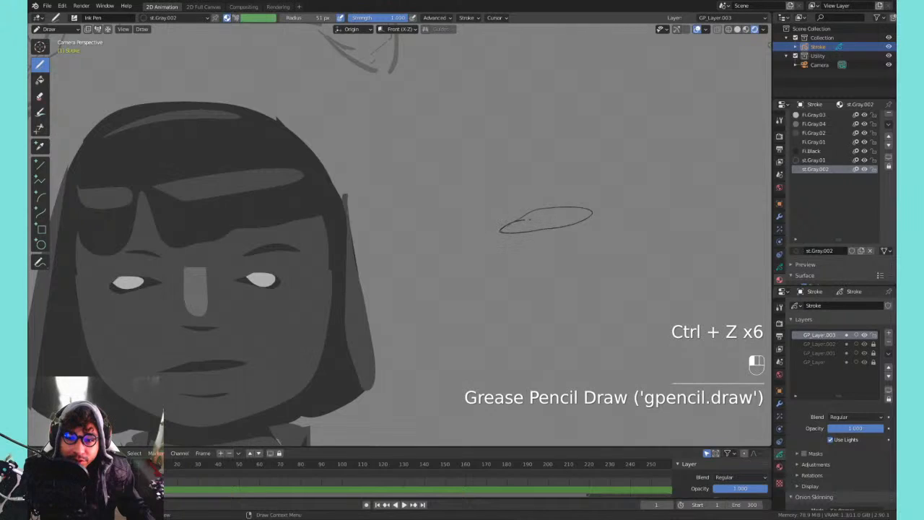
drag(498, 274, 586, 272)
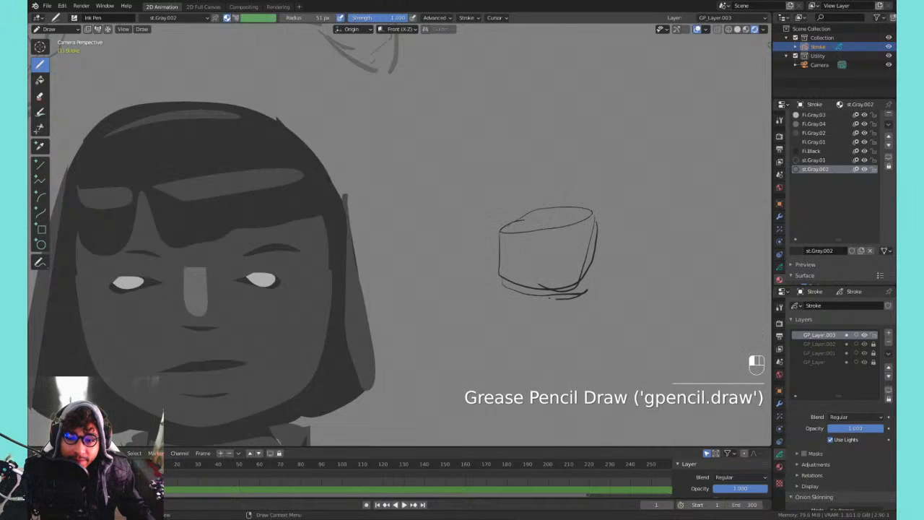
drag(586, 291, 502, 317)
key(ctrl+z)
key(ctrl+z)
key(ctrl+z)
key(ctrl+z)
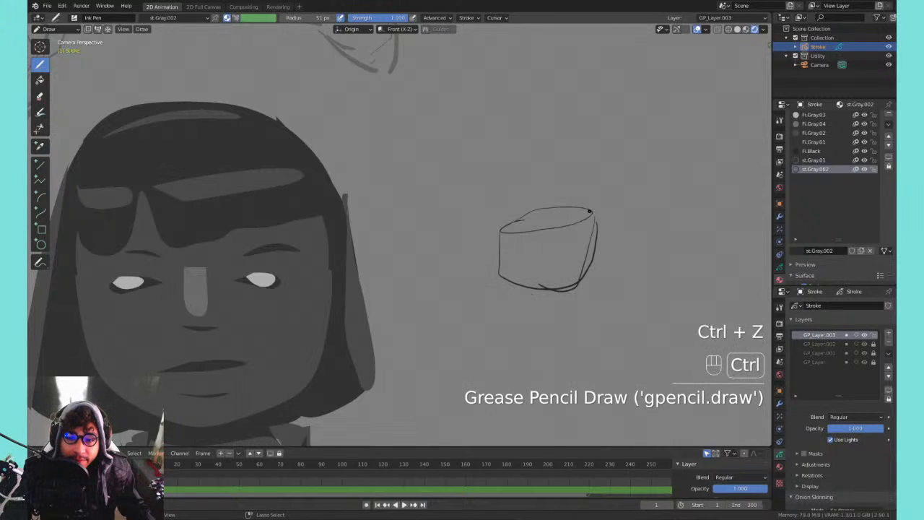
key(ctrl+z)
- Sketch a two-sided box in line strokes beside the portrait, then undo the last stroke
mouse_move(494, 187)
mouse_down()
mouse_move(549, 170)
mouse_move(589, 175)
mouse_up()
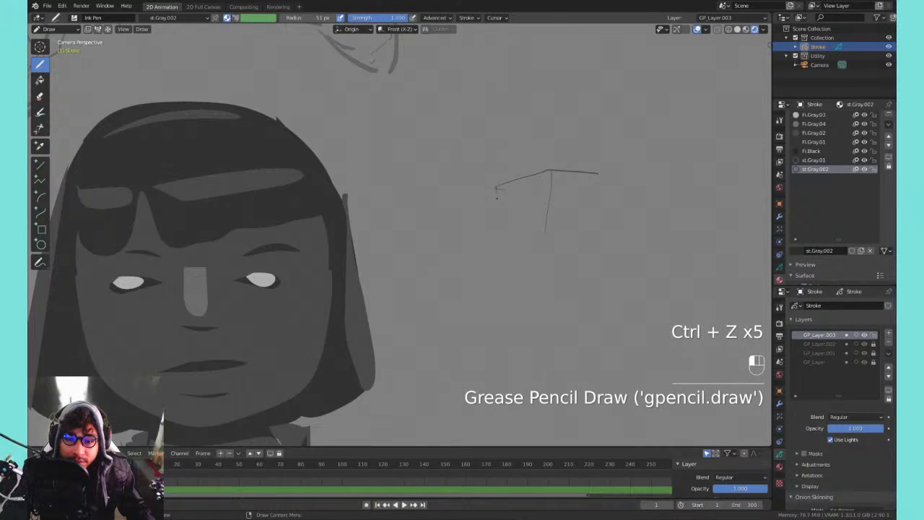
drag(495, 188, 491, 243)
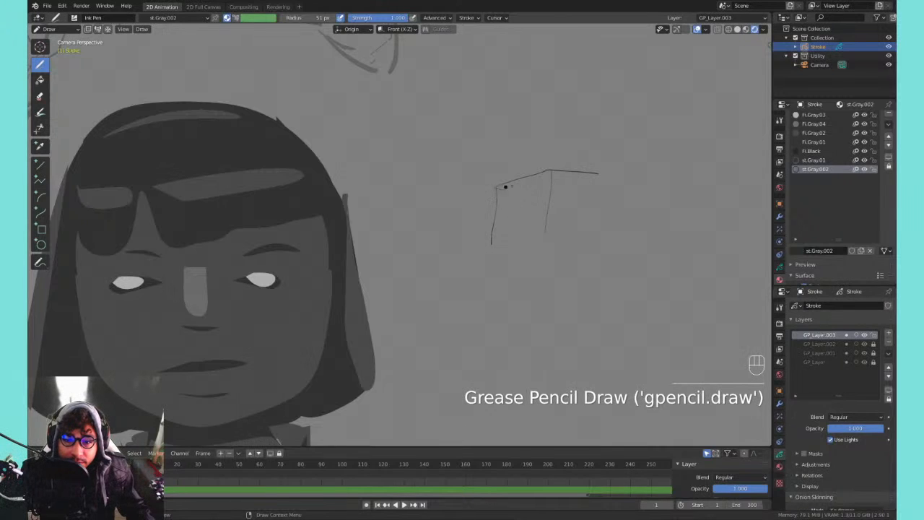
drag(553, 172, 556, 256)
drag(598, 173, 600, 259)
mouse_move(495, 187)
mouse_down()
mouse_move(492, 260)
mouse_move(574, 263)
mouse_up()
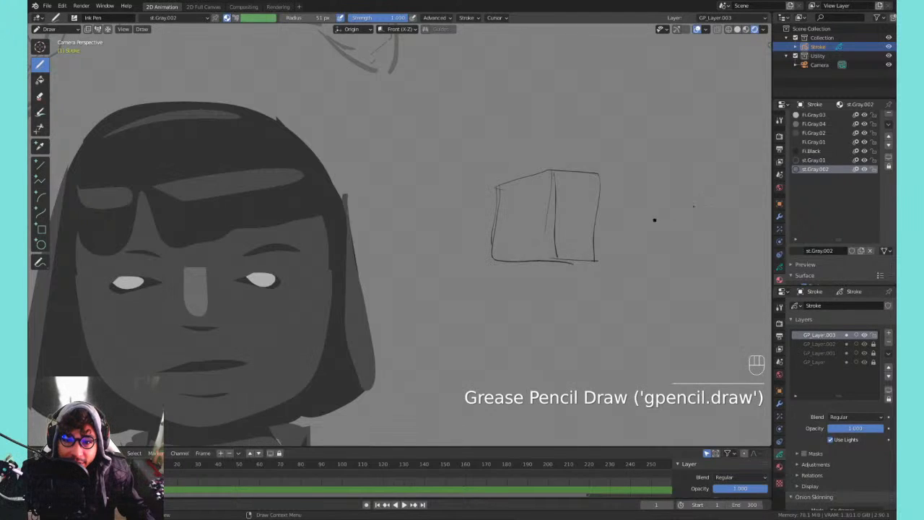
key(ctrl+z)
- Delete the remaining box sketch strokes in Edit Mode and return to Draw mode
key(Tab)
key(Tab)
key(Tab)
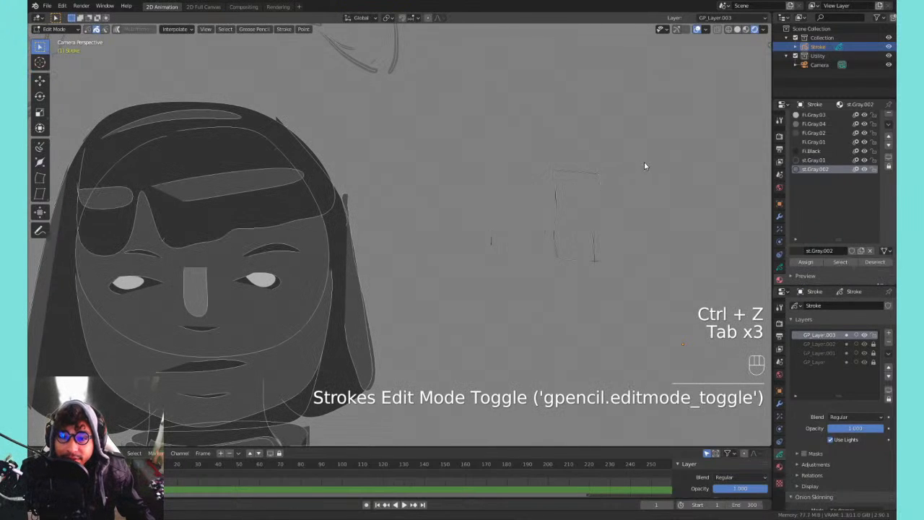
drag(636, 166, 499, 279)
key(x)
click(530, 242)
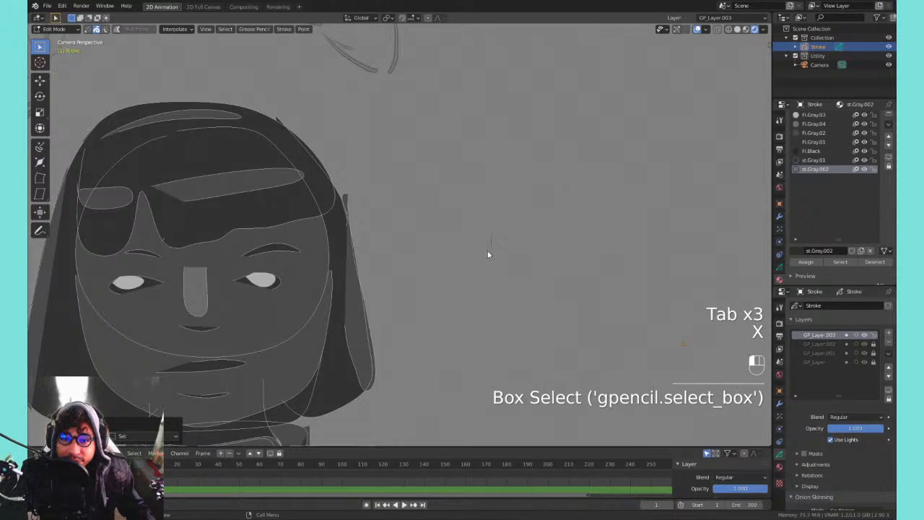
key(x)
click(490, 233)
key(Tab)
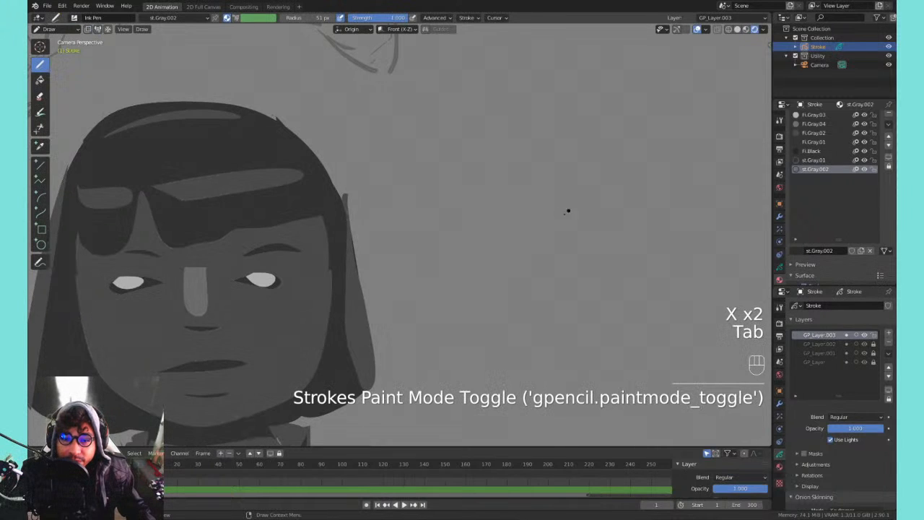
- Make Fi.Gray.02 the active material for drawing in the empty canvas area beside the bob-haired woman
shift+middle_drag(552, 204, 414, 247)
key(ctrl+minus)
key(ctrl+minus)
key(ctrl+minus)
key(ctrl+minus)
key(ctrl+minus)
key(ctrl+minus)
key(ctrl+minus)
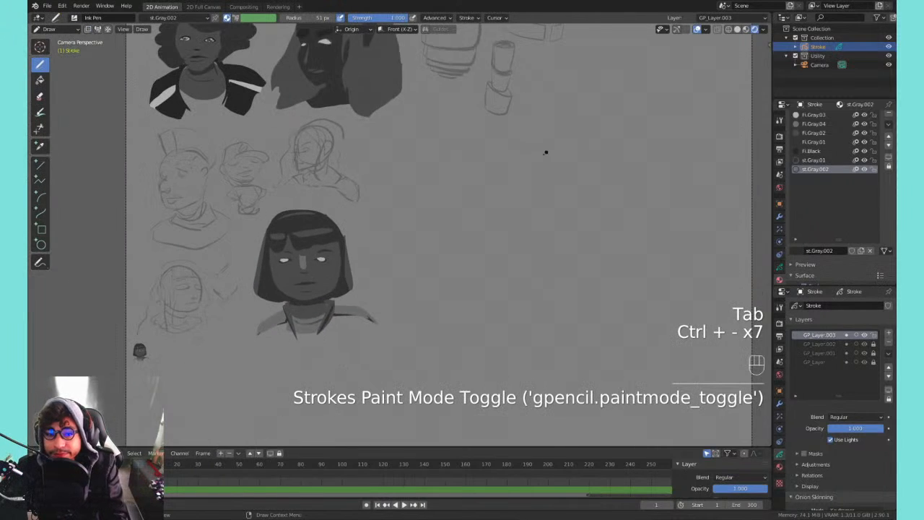
key(ctrl+equal)
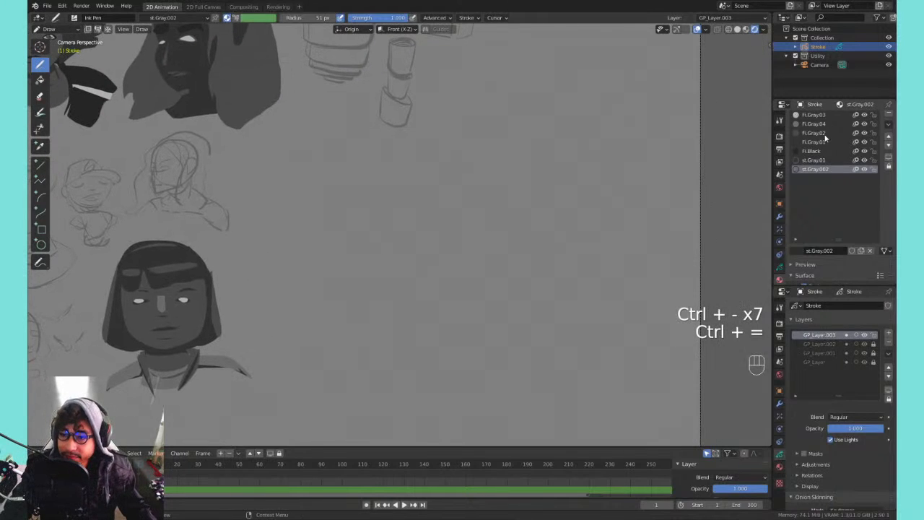
click(812, 125)
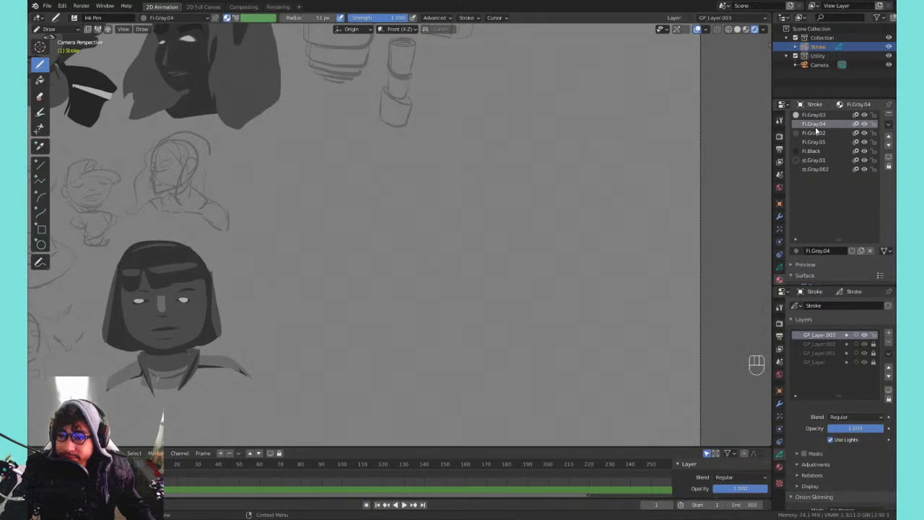
click(813, 133)
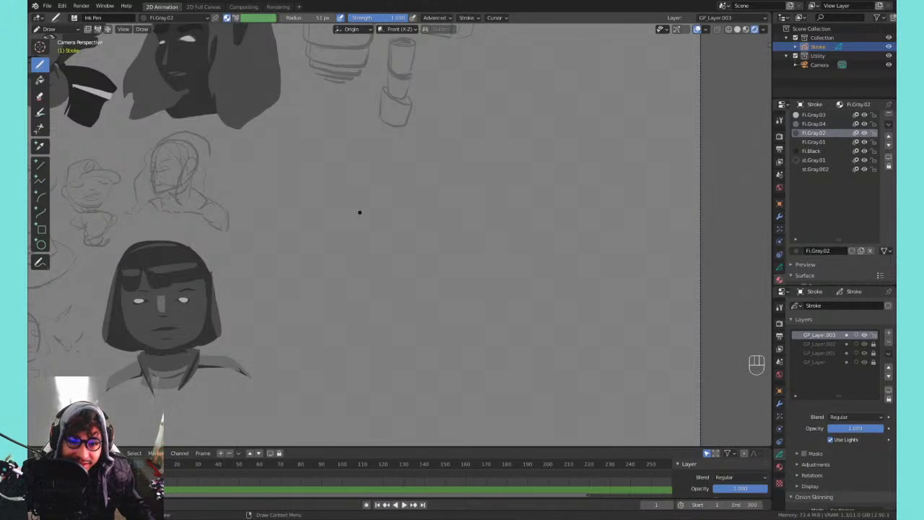
- Try an elongated filled ellipse and a second filled shape in the empty area, then undo both
mouse_move(373, 210)
mouse_down()
mouse_move(459, 182)
mouse_move(433, 205)
mouse_move(373, 208)
mouse_up()
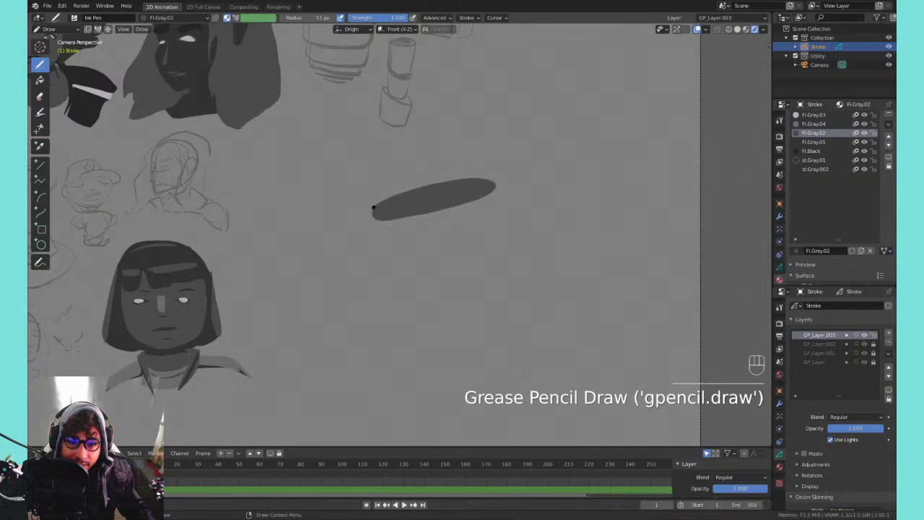
mouse_move(391, 247)
mouse_down()
mouse_move(473, 245)
mouse_move(492, 193)
mouse_move(382, 223)
mouse_up()
key(ctrl+z)
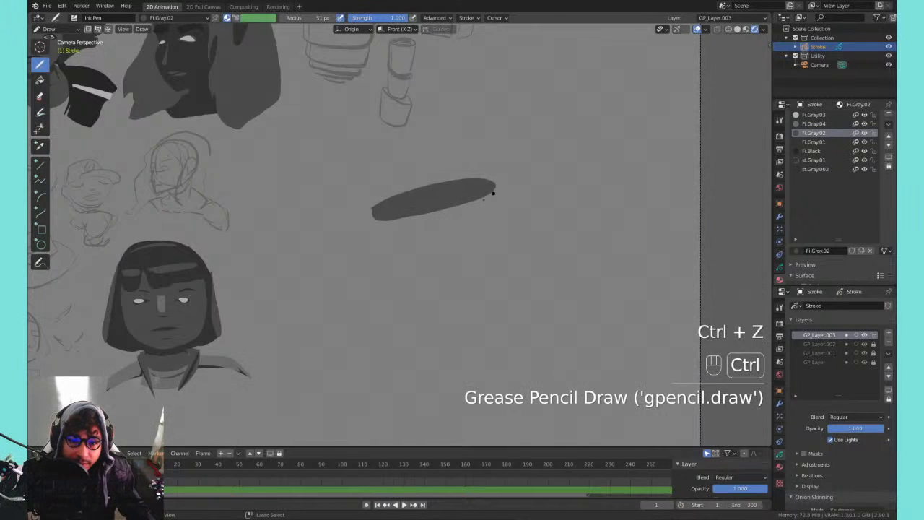
key(ctrl+z)
key(ctrl+z)
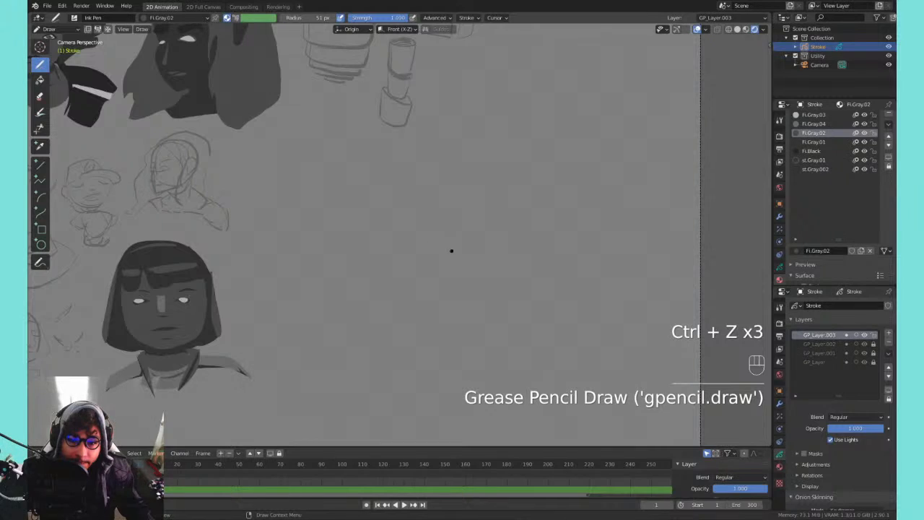
- Block in a small figure's head, neck and shoulders with separate filled shapes, redoing the misplaced ones
mouse_move(434, 228)
mouse_down()
mouse_move(464, 215)
mouse_move(442, 254)
mouse_move(445, 262)
mouse_move(465, 257)
mouse_move(423, 287)
mouse_up()
key(ctrl+z)
key(ctrl+z)
key(ctrl+z)
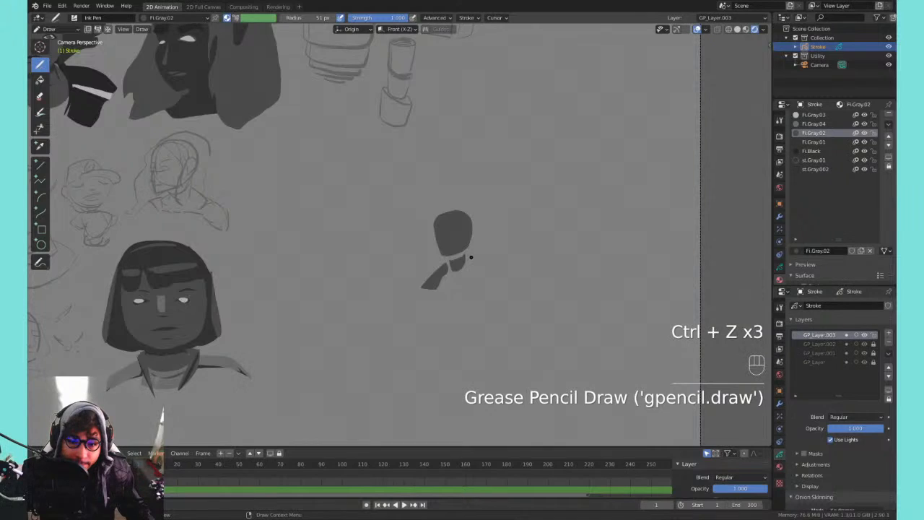
key(ctrl+z)
mouse_move(470, 268)
mouse_down()
mouse_move(507, 264)
mouse_move(466, 253)
mouse_move(439, 269)
mouse_move(427, 280)
mouse_move(443, 268)
mouse_move(467, 282)
mouse_move(454, 312)
mouse_move(465, 273)
mouse_up()
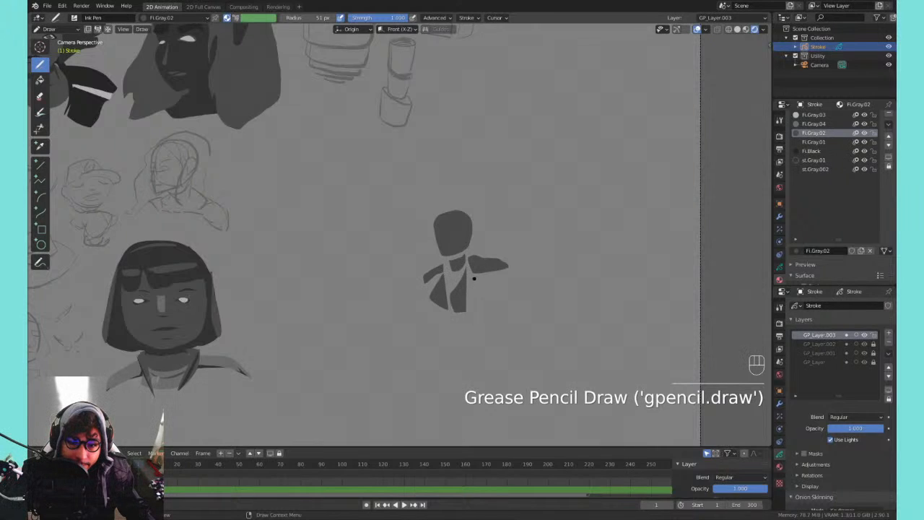
- Undo the vertical torso pieces and block in the figure's chest and waist as separate filled shapes
key(ctrl+z)
key(ctrl+z)
key(ctrl+z)
mouse_move(441, 304)
mouse_down()
mouse_move(483, 291)
mouse_move(453, 274)
mouse_move(472, 264)
mouse_move(442, 303)
mouse_move(443, 276)
mouse_move(432, 287)
mouse_move(483, 281)
mouse_move(439, 309)
mouse_move(476, 328)
mouse_move(485, 299)
mouse_up()
key(ctrl+z)
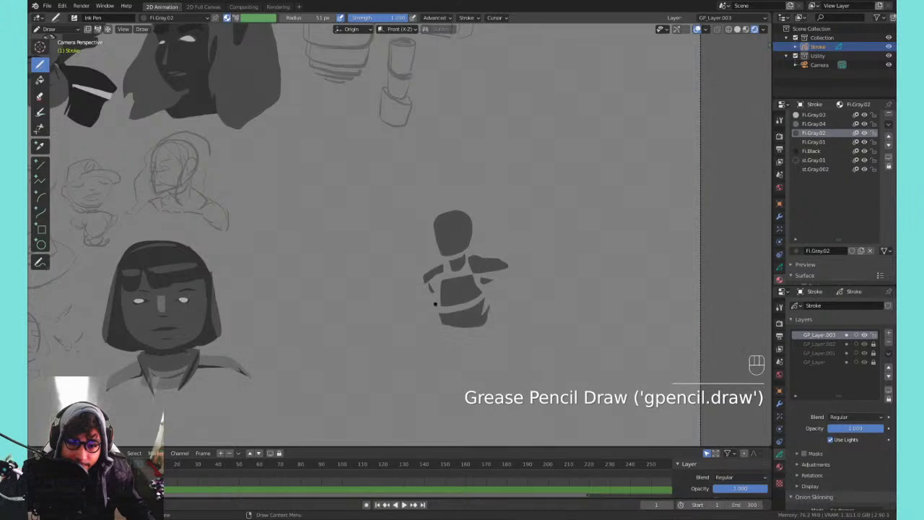
- Add a curved hip band and a pelvis block below the figure's waist, undoing the misplaced hip and thigh shapes
mouse_move(434, 323)
mouse_down()
mouse_move(485, 332)
mouse_move(477, 342)
mouse_move(436, 325)
mouse_move(452, 357)
mouse_move(474, 339)
mouse_up()
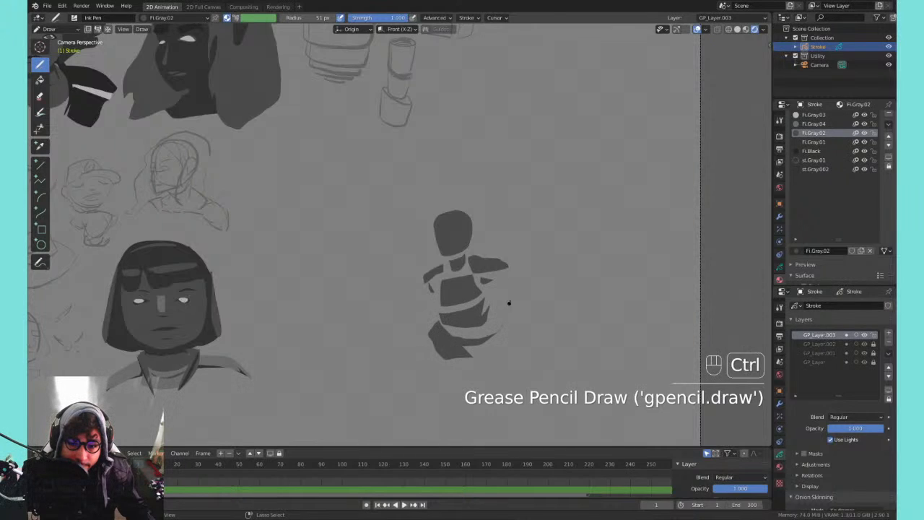
key(ctrl+z)
drag(498, 304, 531, 323)
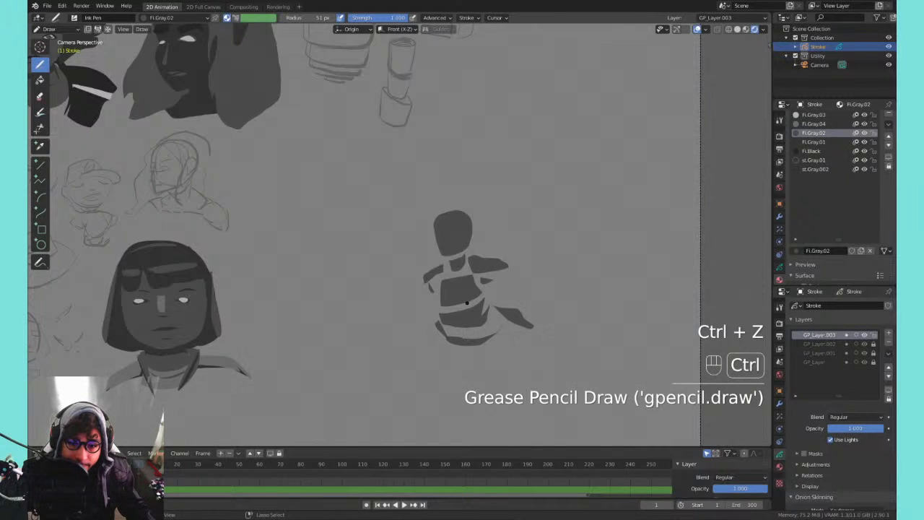
key(ctrl+z)
shift+middle_drag(510, 258, 458, 216)
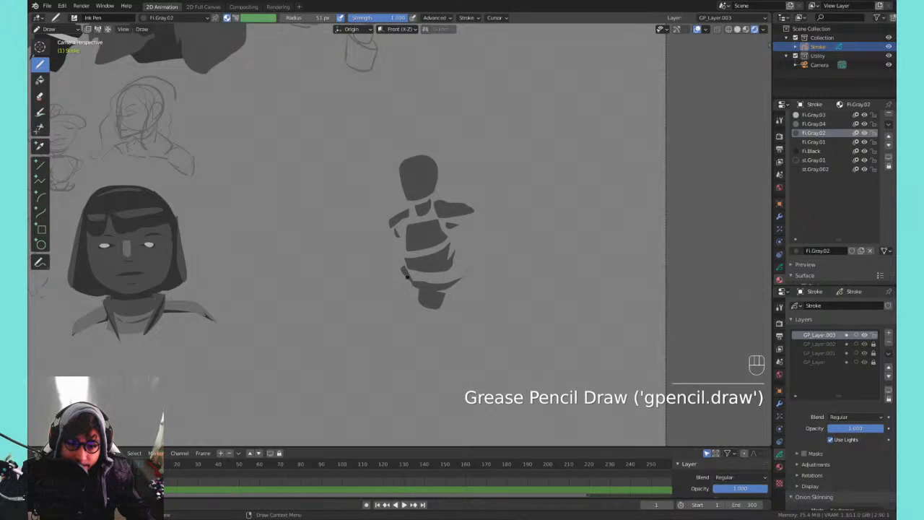
- Draw long tapered filled shapes for the outer sides of both legs, redoing the second one
drag(401, 273, 414, 390)
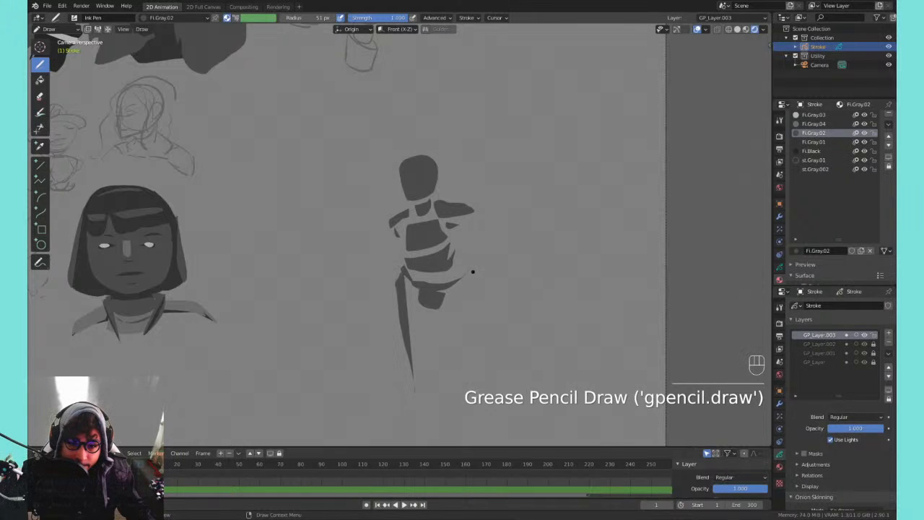
drag(473, 271, 462, 394)
key(ctrl+z)
drag(469, 280, 462, 397)
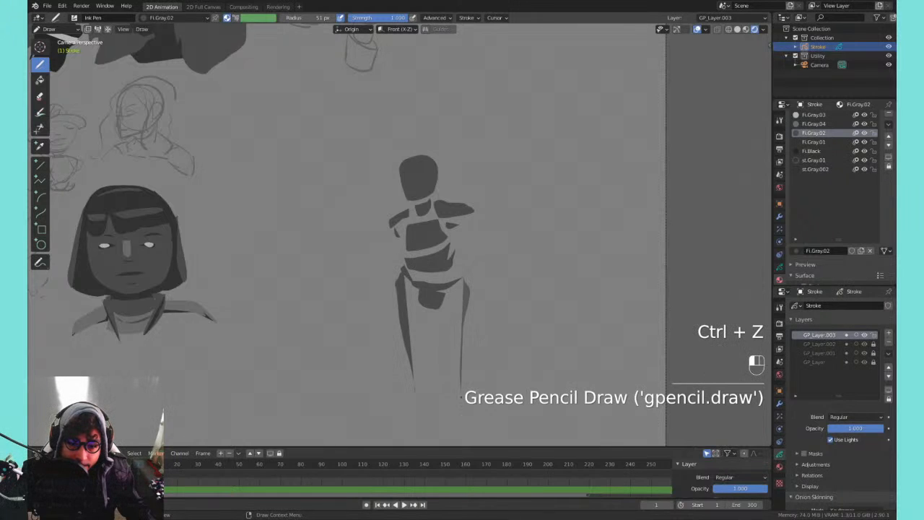
- Add narrow tapered shapes below the pelvis for the inner sides of both legs, undoing the failed attempts
drag(433, 310, 435, 402)
key(ctrl+z)
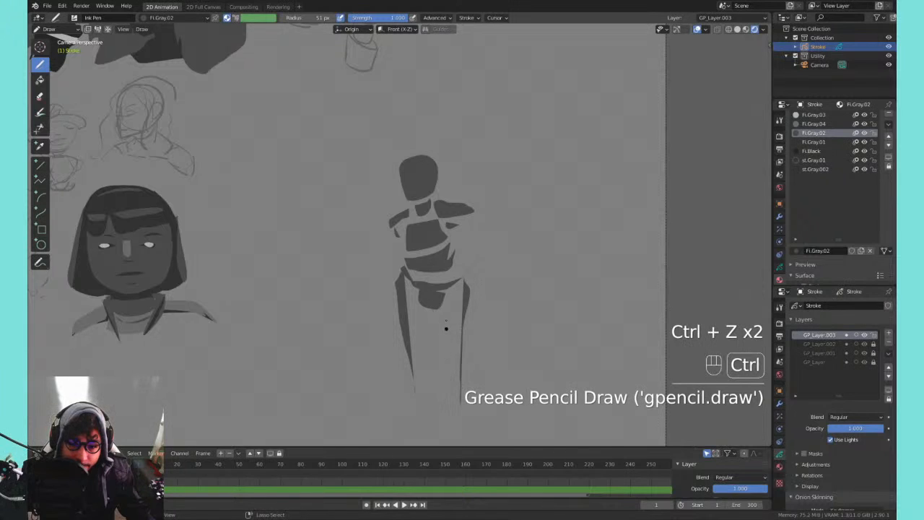
drag(445, 305, 434, 403)
key(ctrl+z)
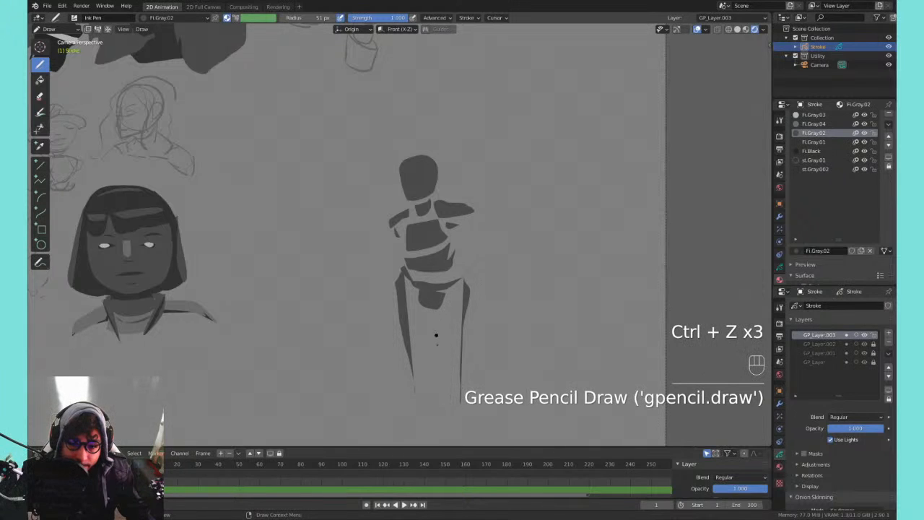
drag(445, 306, 435, 390)
key(ctrl+z)
mouse_move(446, 307)
mouse_down()
mouse_move(436, 374)
mouse_move(446, 329)
mouse_move(428, 310)
mouse_up()
key(ctrl+z)
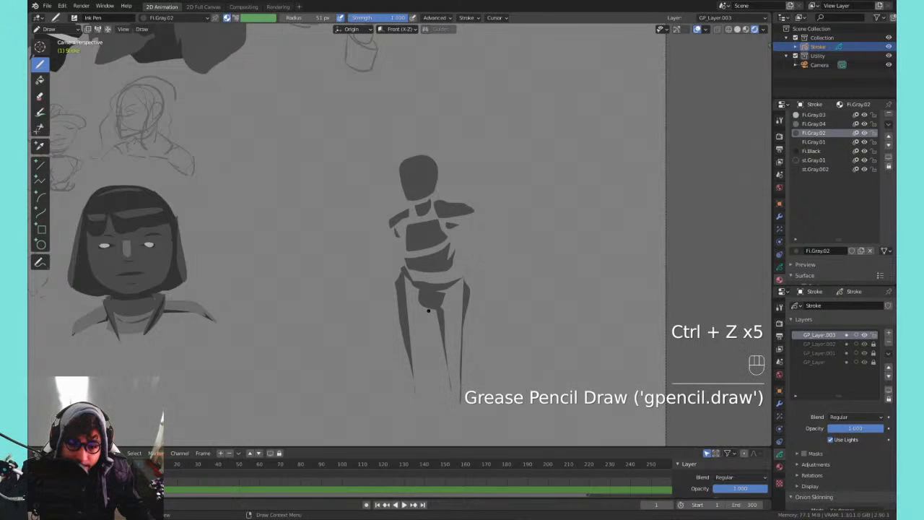
drag(427, 368, 426, 306)
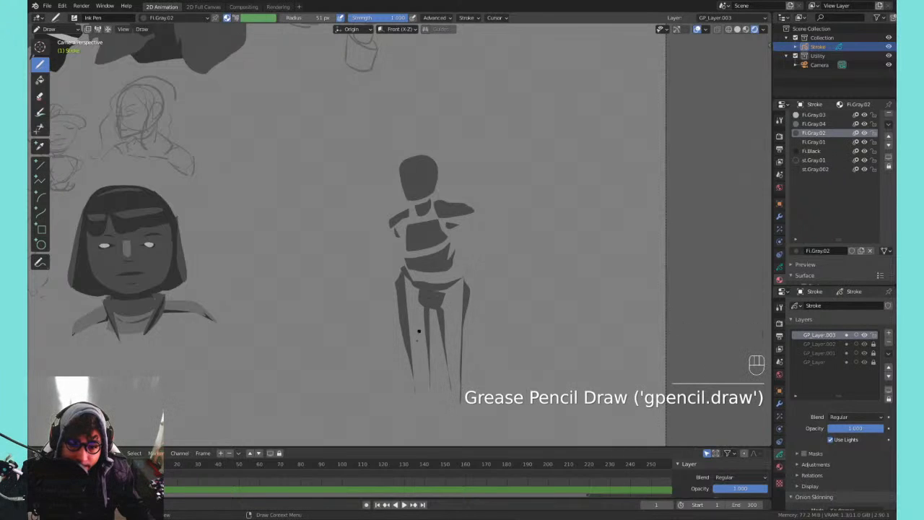
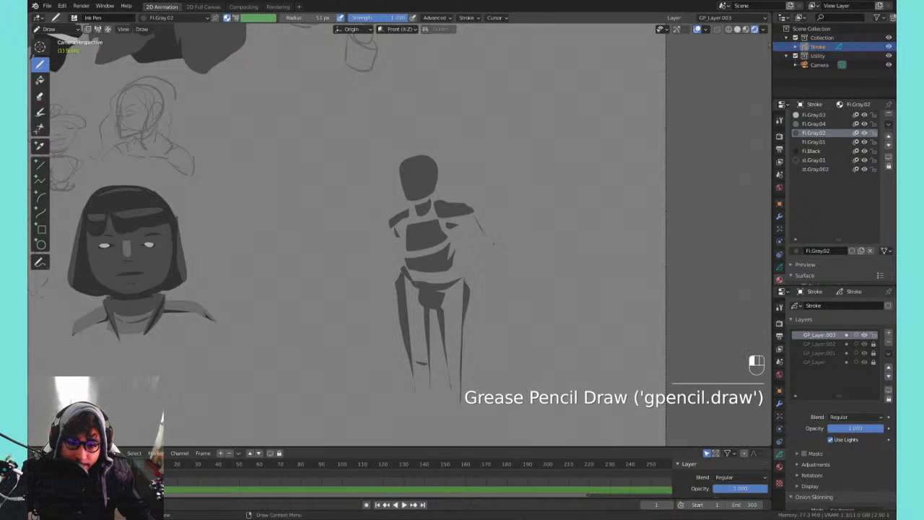
- Try filled shapes for both arms extending outward and down from the shoulders, and undo them
mouse_move(493, 244)
mouse_down()
mouse_move(456, 225)
mouse_move(467, 218)
mouse_move(491, 235)
mouse_move(459, 217)
mouse_up()
key(ctrl+z)
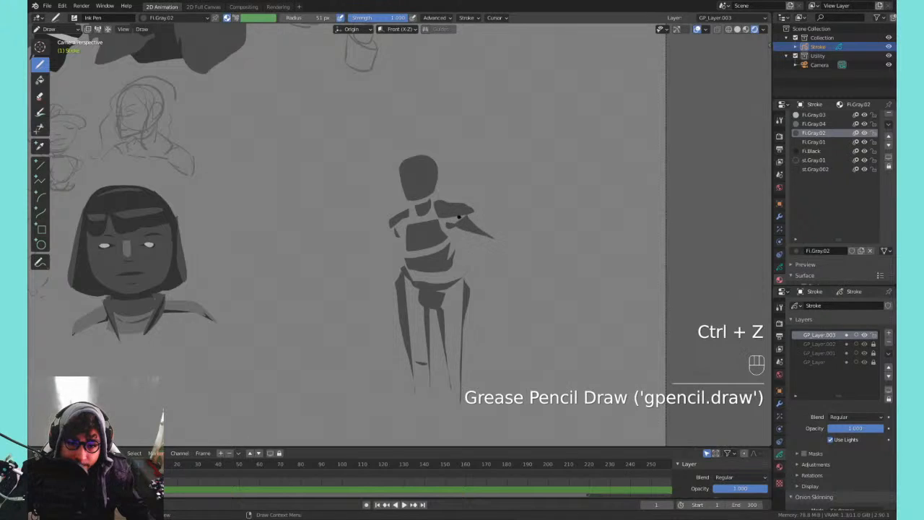
mouse_move(365, 283)
mouse_down()
mouse_move(399, 234)
mouse_move(368, 309)
mouse_move(383, 263)
mouse_up()
click(373, 280)
key(ctrl+z)
drag(498, 239, 505, 259)
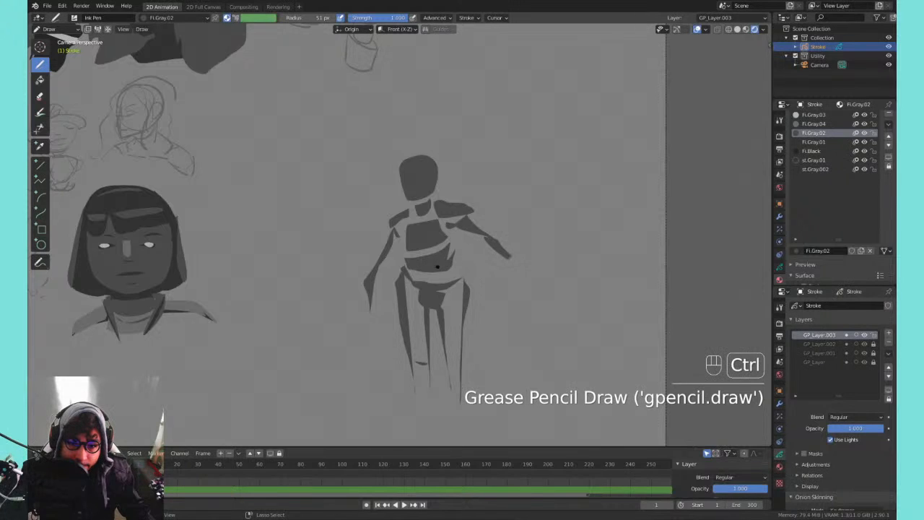
key(ctrl+z)
key(ctrl+z)
key(ctrl+z)
key(ctrl+z)
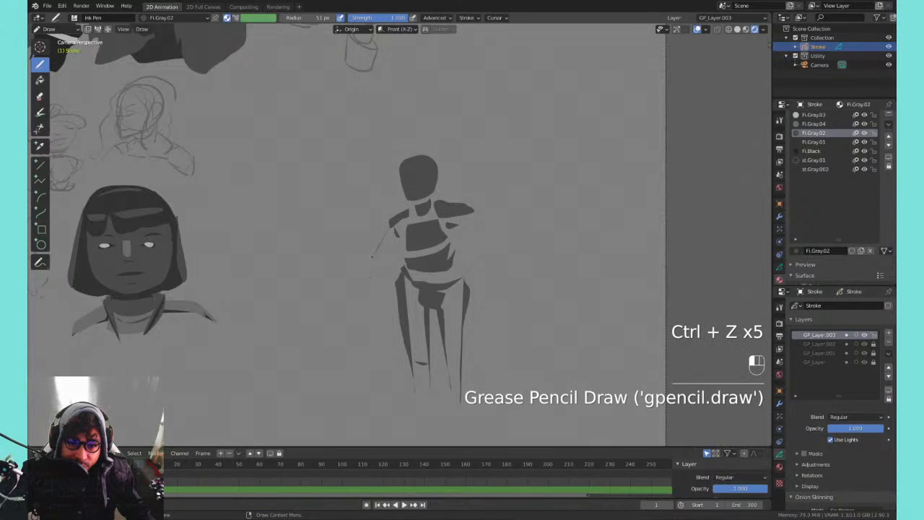
- Block in both arms as bent filled shapes, with elbows out and forearms returning to the hips
mouse_move(372, 256)
mouse_down()
mouse_move(394, 228)
mouse_move(393, 285)
mouse_up()
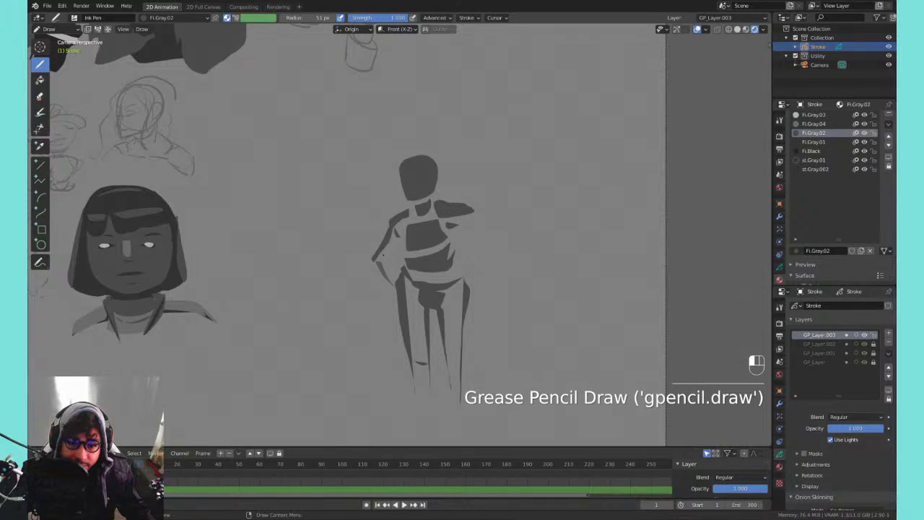
mouse_move(486, 235)
mouse_down()
mouse_move(473, 218)
mouse_move(469, 283)
mouse_move(488, 264)
mouse_up()
- Try large filled cape shapes billowing out from behind the figure's shoulder and arm, and undo them
middle_drag(464, 216, 426, 251)
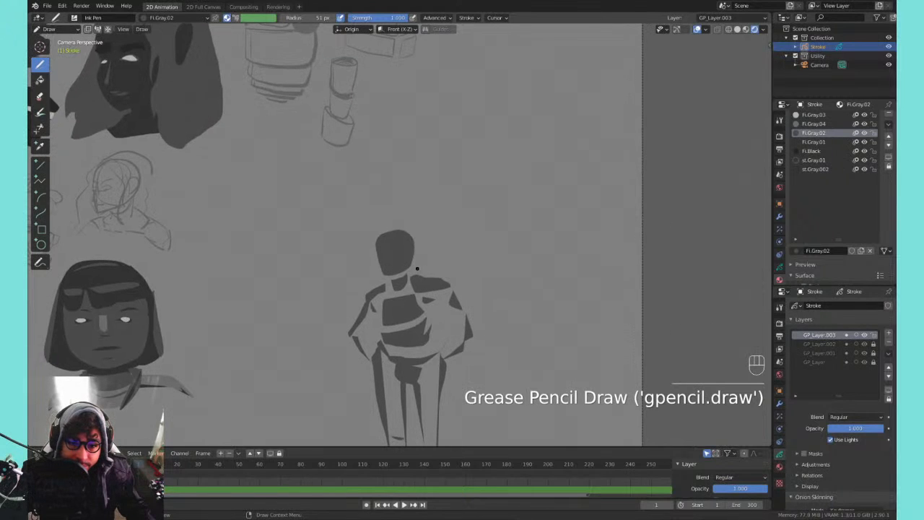
mouse_move(416, 268)
mouse_down()
mouse_move(495, 217)
mouse_move(505, 287)
mouse_move(422, 278)
mouse_up()
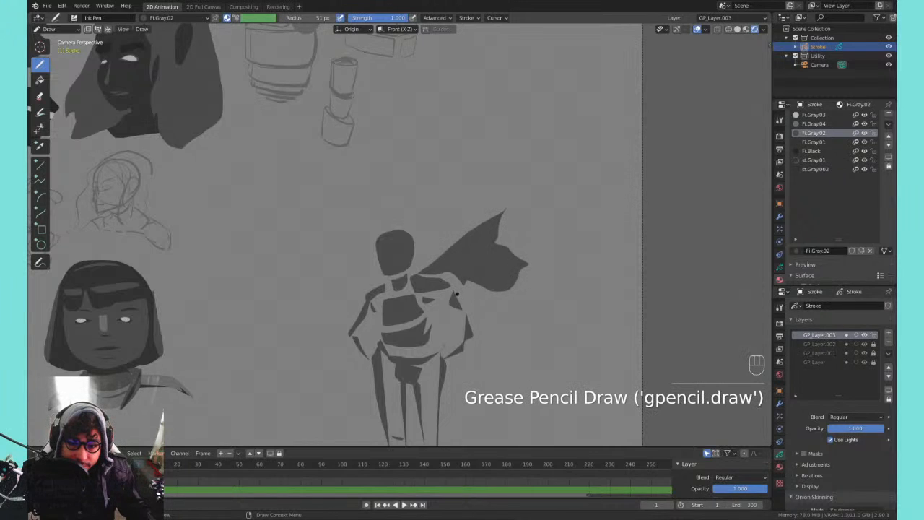
mouse_move(483, 296)
mouse_down()
mouse_move(528, 278)
mouse_move(498, 307)
mouse_move(463, 301)
mouse_move(537, 345)
mouse_move(545, 379)
mouse_move(469, 364)
mouse_move(470, 326)
mouse_up()
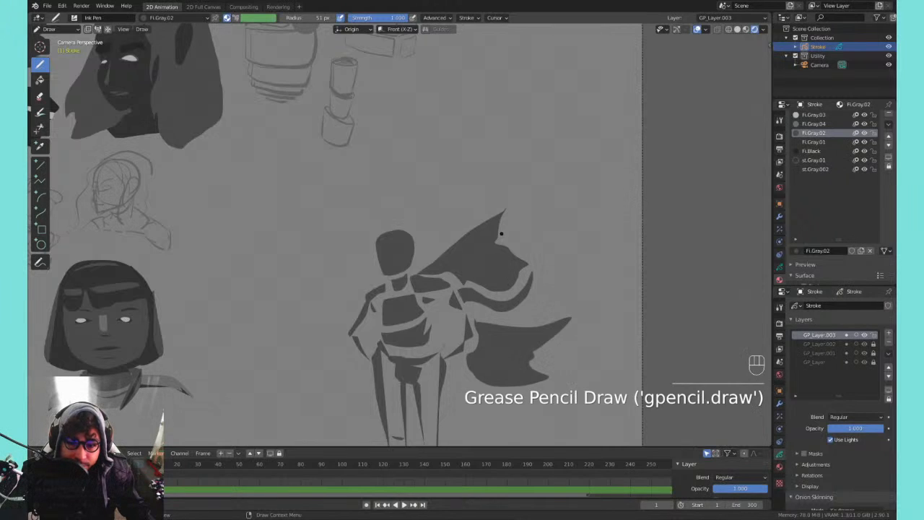
mouse_move(462, 270)
shift+middle_down()
mouse_move(492, 200)
mouse_move(440, 230)
shift+middle_up()
key(ctrl+z)
key(ctrl+z)
key(ctrl+z)
key(ctrl+z)
mouse_move(414, 267)
mouse_down()
mouse_move(427, 292)
mouse_move(440, 280)
mouse_move(419, 270)
mouse_up()
key(ctrl+z)
key(ctrl+z)
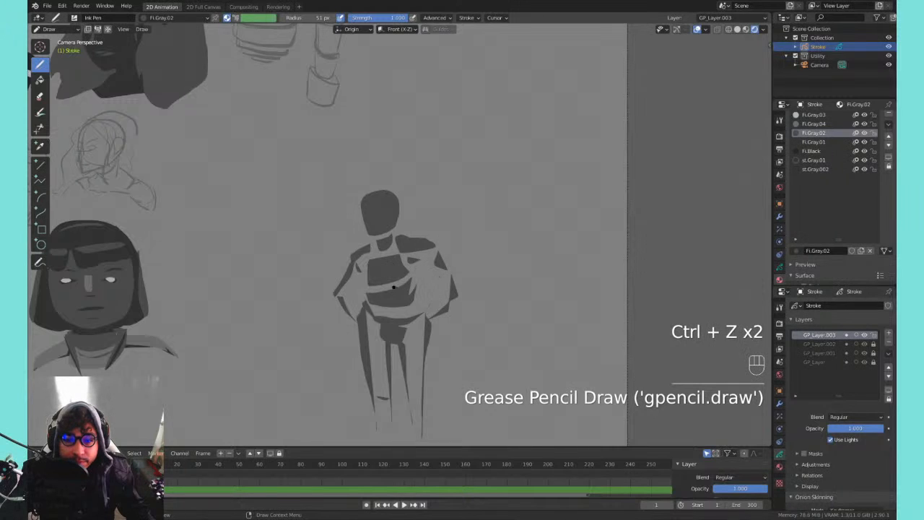
- Draw tapered filled shapes for both lower legs and wedge-shaped feet beneath them, undoing the misplaced strokes
shift+middle_drag(450, 246, 436, 199)
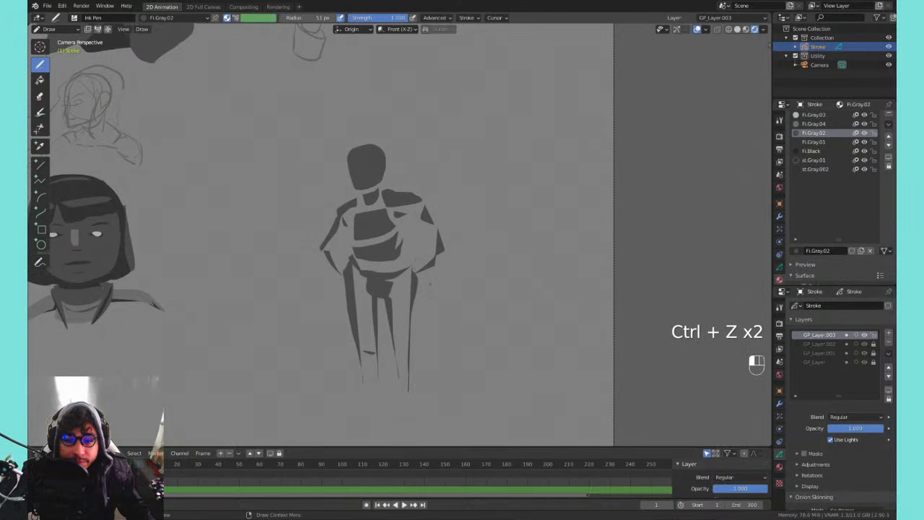
mouse_move(431, 282)
mouse_down()
mouse_move(409, 384)
mouse_move(414, 280)
mouse_up()
key(ctrl+z)
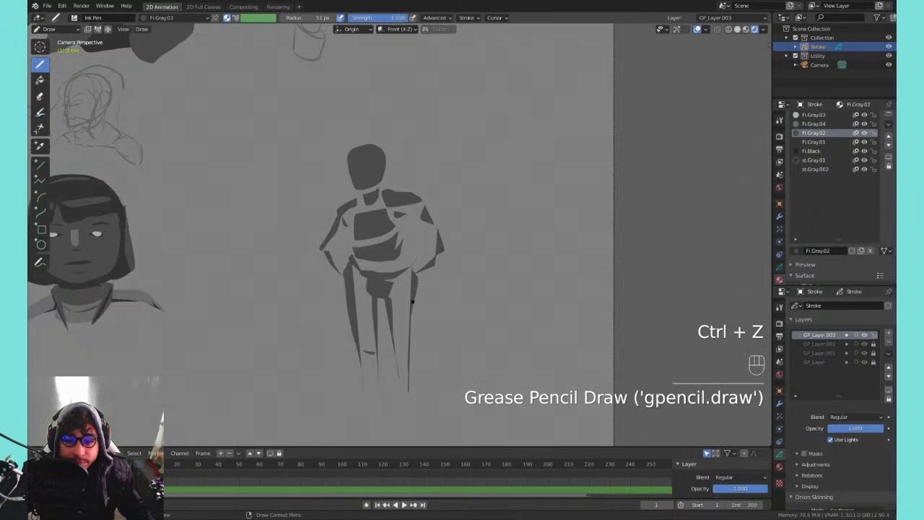
mouse_move(412, 302)
shift+middle_down()
mouse_move(389, 356)
mouse_move(387, 297)
shift+middle_up()
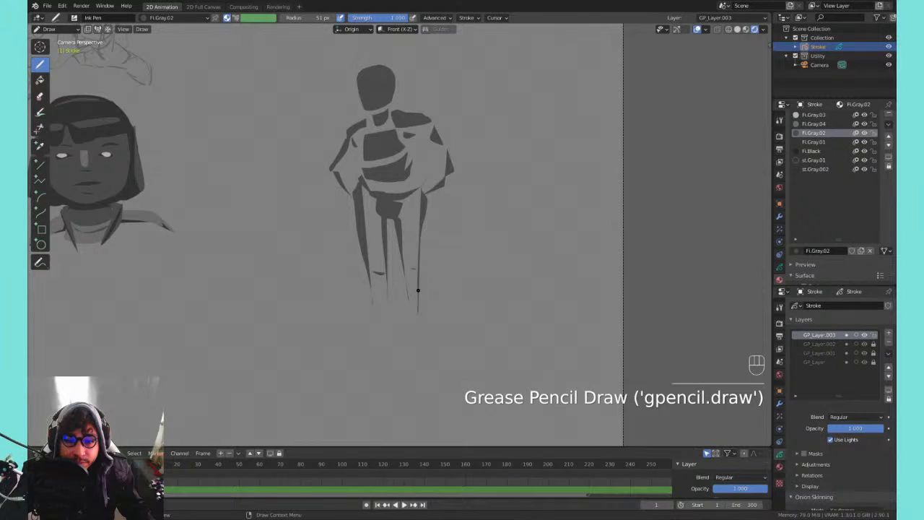
mouse_move(408, 295)
mouse_down()
mouse_move(403, 330)
mouse_move(383, 338)
mouse_up()
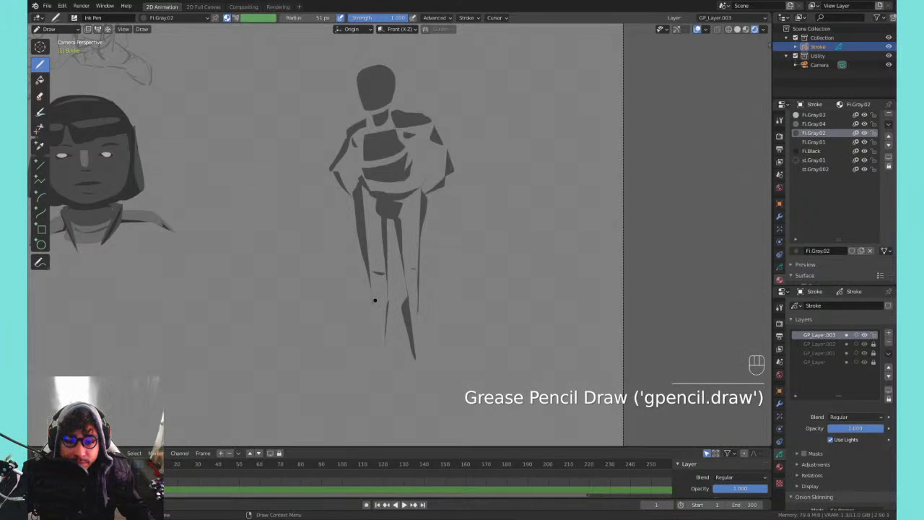
drag(385, 305, 381, 352)
drag(418, 330, 417, 361)
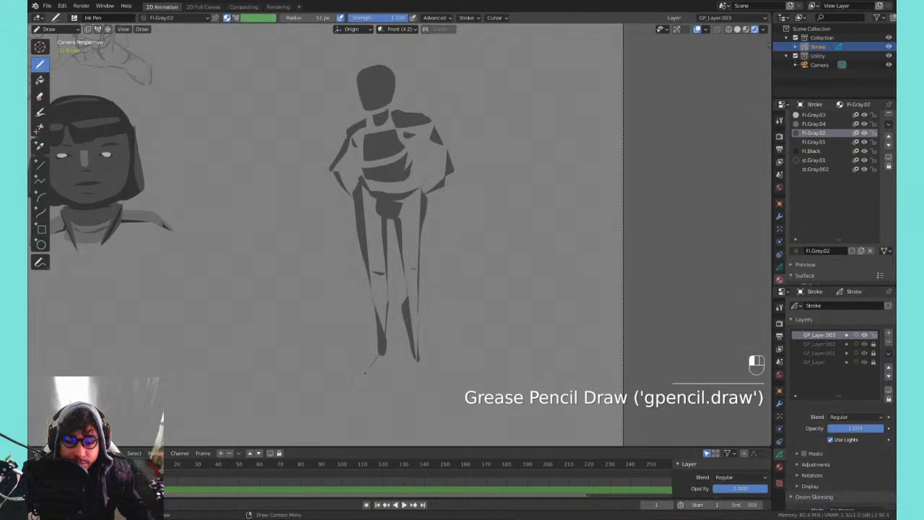
mouse_move(365, 372)
mouse_down()
mouse_move(378, 356)
mouse_move(388, 375)
mouse_move(416, 383)
mouse_move(431, 378)
mouse_move(419, 360)
mouse_move(413, 373)
mouse_move(431, 390)
mouse_move(425, 361)
mouse_up()
key(ctrl+z)
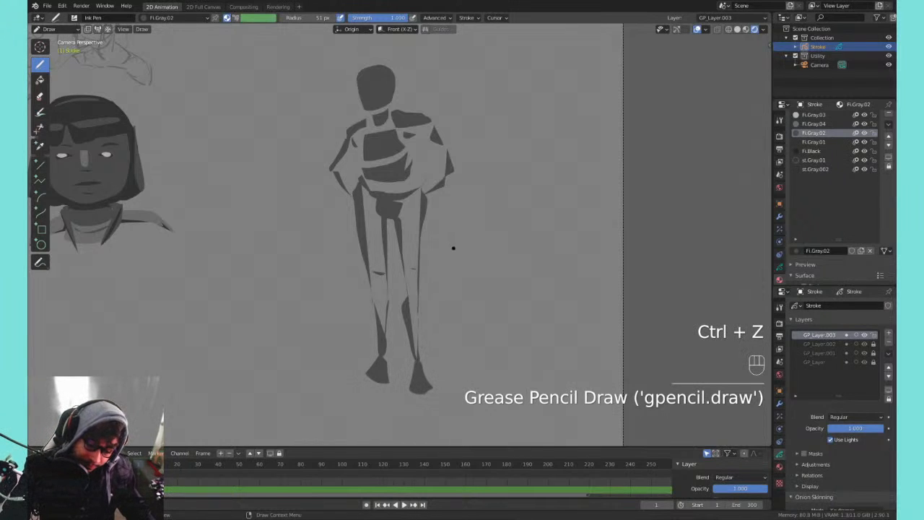
- Try a narrow vertical Fi.Gray.01 shape down the centre of the figure's head, and undo it
shift+middle_drag(448, 246, 415, 303)
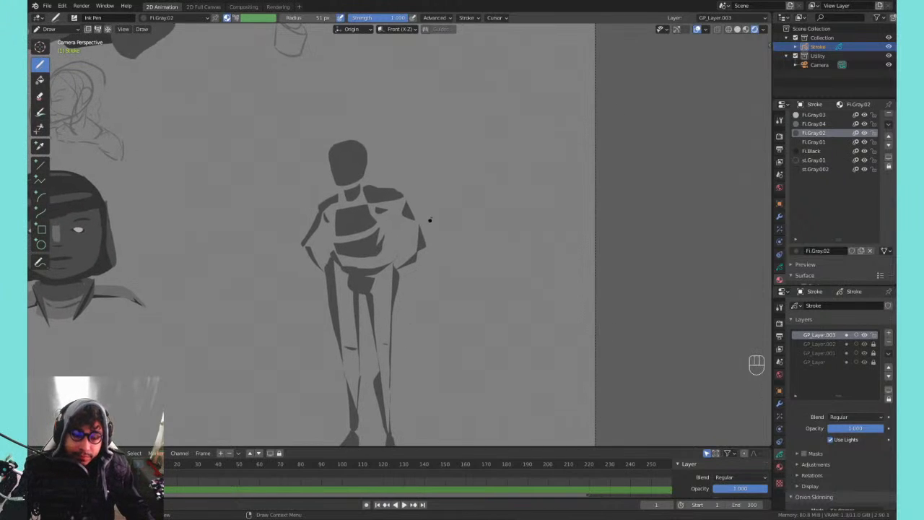
shift+middle_drag(438, 210, 389, 248)
key(ctrl+equal)
key(ctrl+equal)
key(ctrl+equal)
key(ctrl+equal)
key(ctrl+equal)
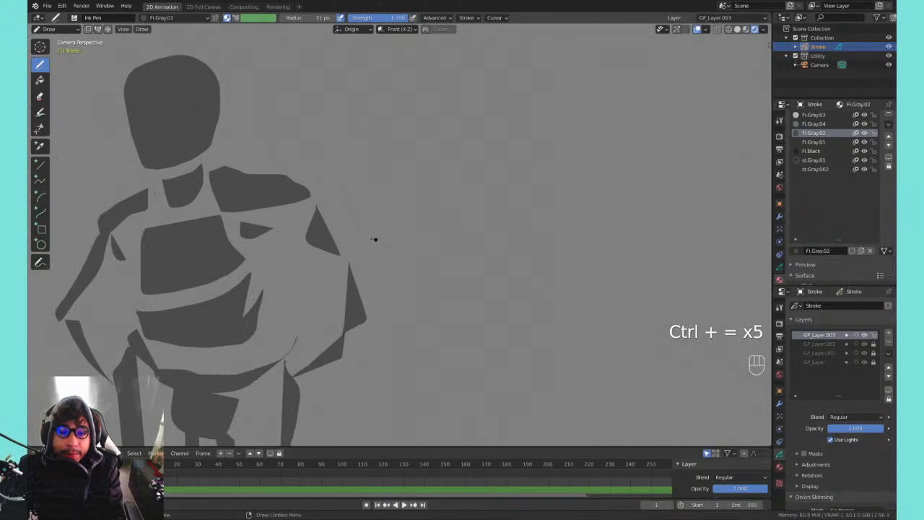
click(802, 124)
click(811, 142)
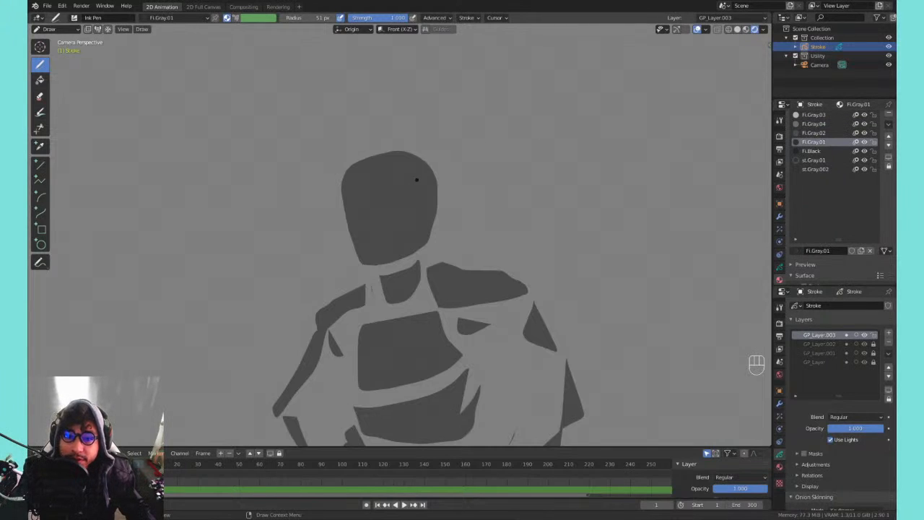
drag(398, 163, 384, 244)
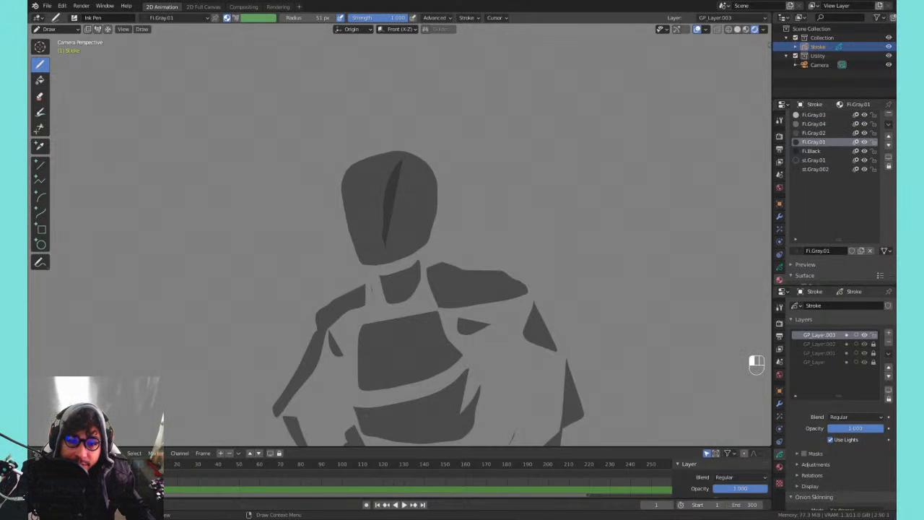
key(ctrl+z)
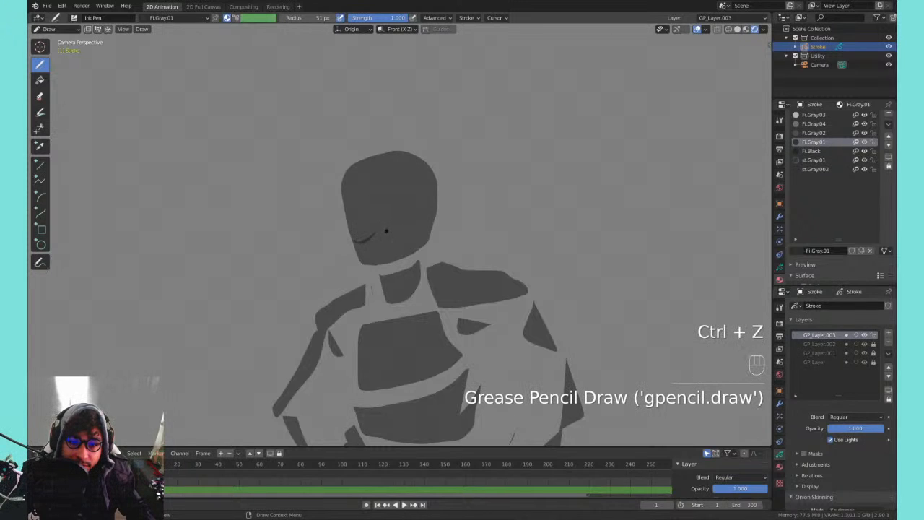
- Try a curved facial division and a rounded side shape on the head in Fi.Gray.01, and undo the face marks
drag(383, 222, 408, 155)
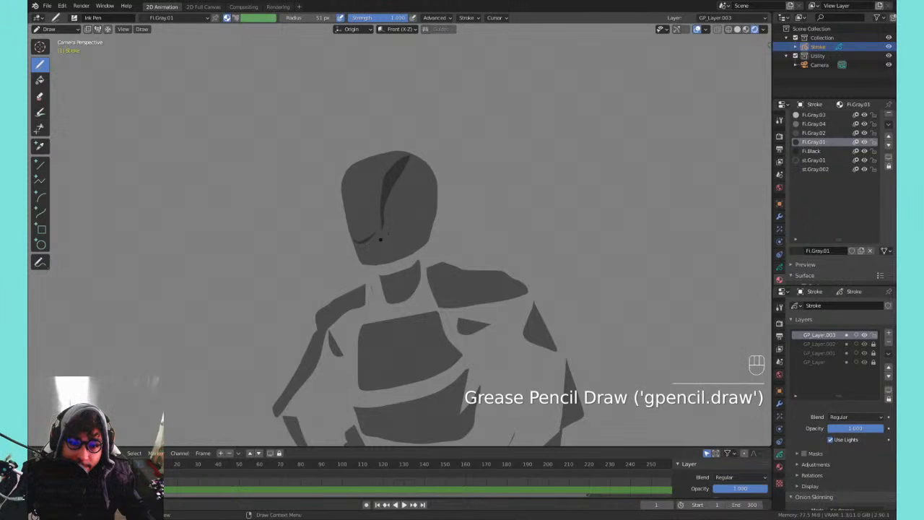
mouse_move(415, 189)
mouse_down()
mouse_move(419, 216)
mouse_move(400, 226)
mouse_move(427, 206)
mouse_move(401, 189)
mouse_move(391, 225)
mouse_move(433, 221)
mouse_move(429, 195)
mouse_up()
key(ctrl+z)
key(ctrl+z)
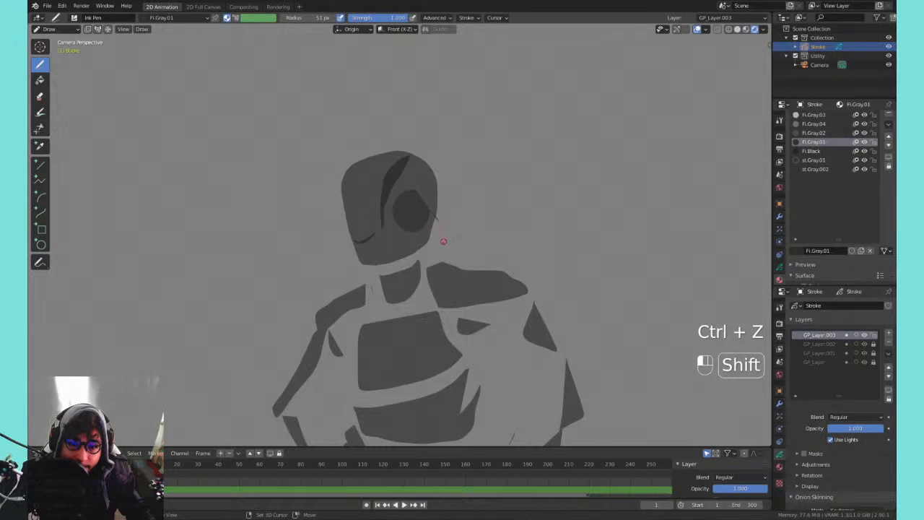
mouse_move(444, 241)
shift+mouse_down()
mouse_move(383, 226)
mouse_move(423, 190)
shift+mouse_up()
key(ctrl+z)
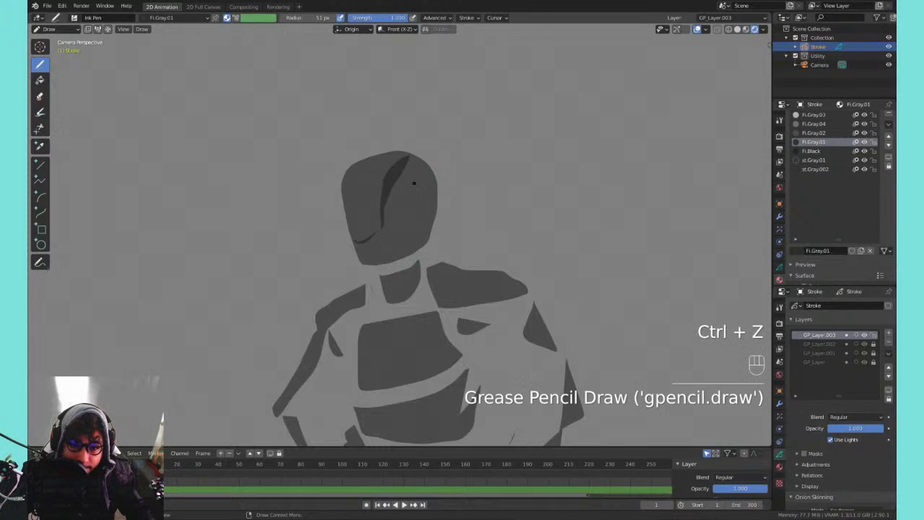
click(412, 206)
key(ctrl+z)
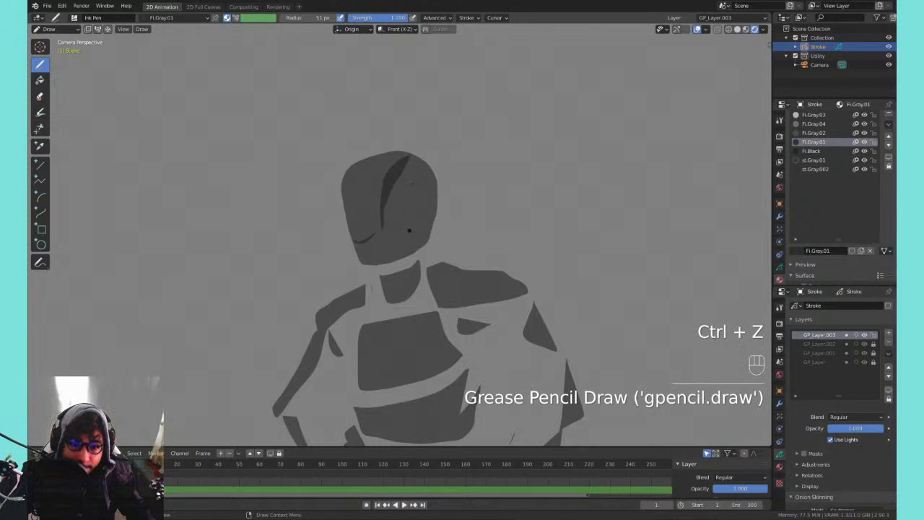
key(ctrl+z)
key(ctrl+z)
key(ctrl+z)
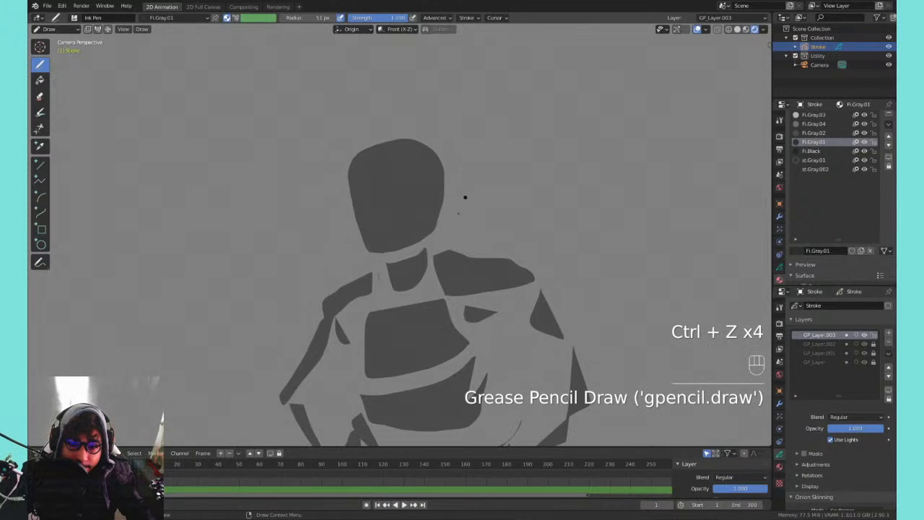
- Try a row of small Fi.Gray.01 shapes bridging the gap between the chest and waist, and undo them
scroll(442, 191, down, 2)
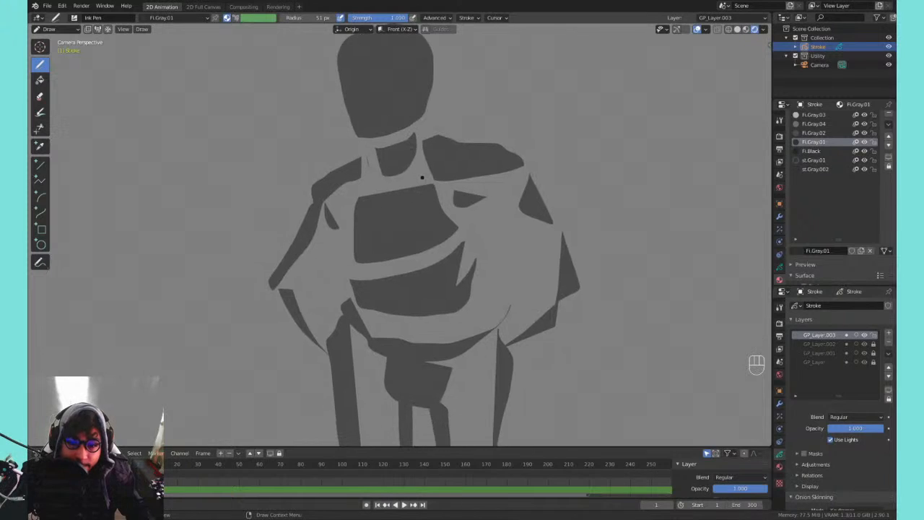
scroll(401, 205, up, 2)
mouse_move(336, 252)
mouse_down()
mouse_move(340, 261)
mouse_move(349, 246)
mouse_move(428, 237)
mouse_up()
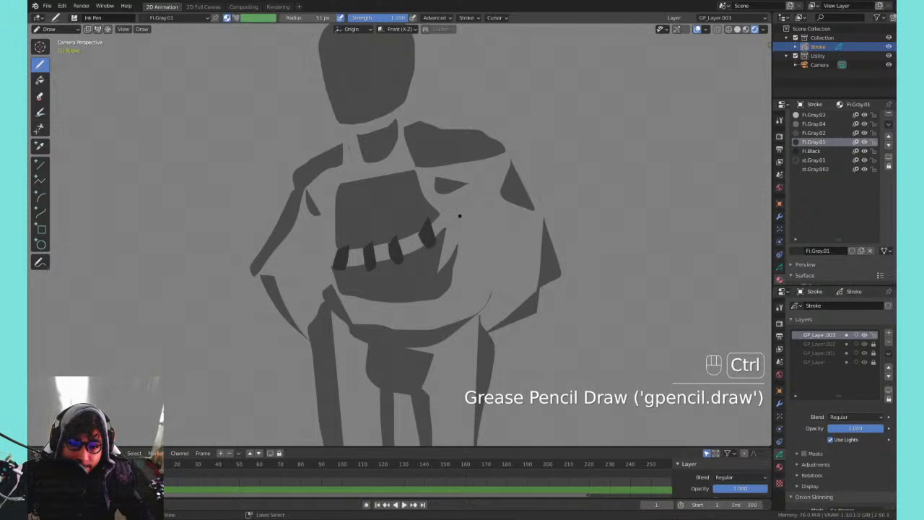
key(ctrl+z)
key(ctrl+z)
key(ctrl+z)
key(ctrl+z)
key(ctrl+z)
- Select the Fi.Gray.03 fill material and enable drawing new strokes behind the existing ones
mouse_move(511, 179)
shift+middle_down()
mouse_move(459, 250)
mouse_move(457, 237)
shift+middle_up()
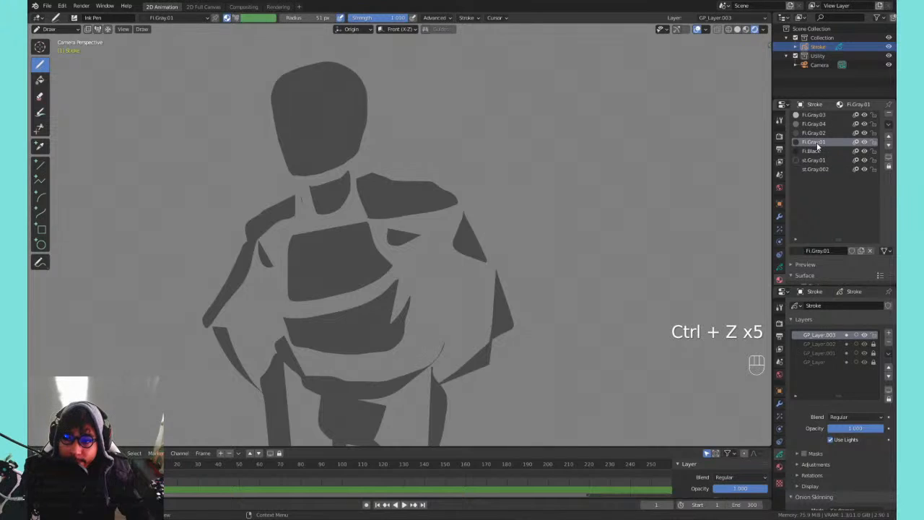
key(ctrl+minus)
key(ctrl+minus)
key(ctrl+minus)
key(ctrl+minus)
key(ctrl+minus)
key(ctrl+minus)
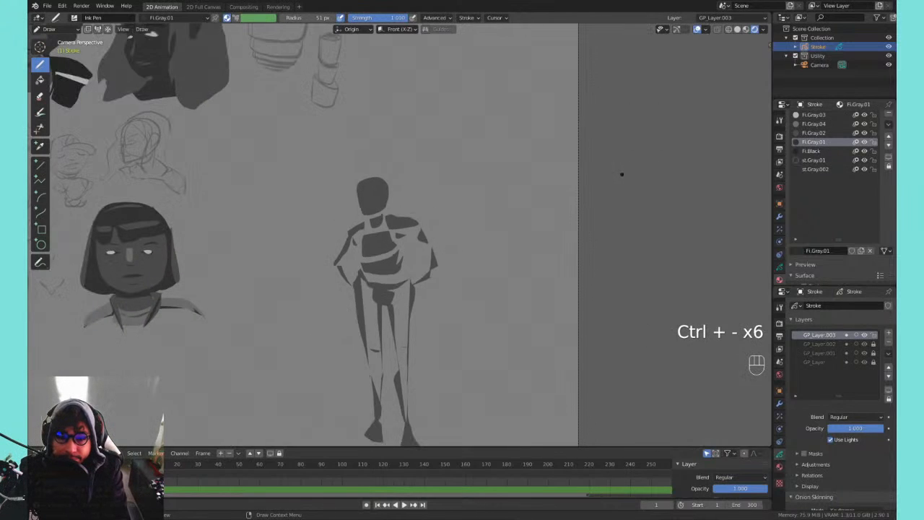
key(ctrl+equal)
key(ctrl+equal)
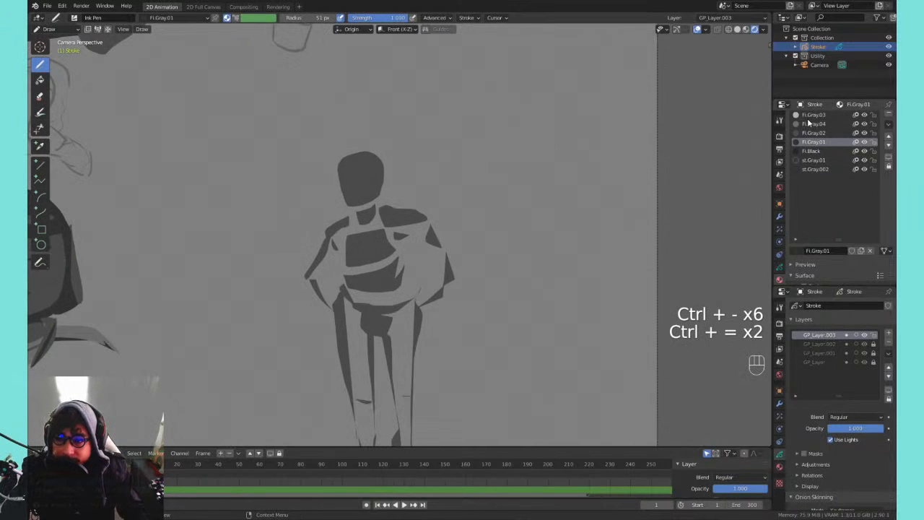
click(812, 114)
key(q)
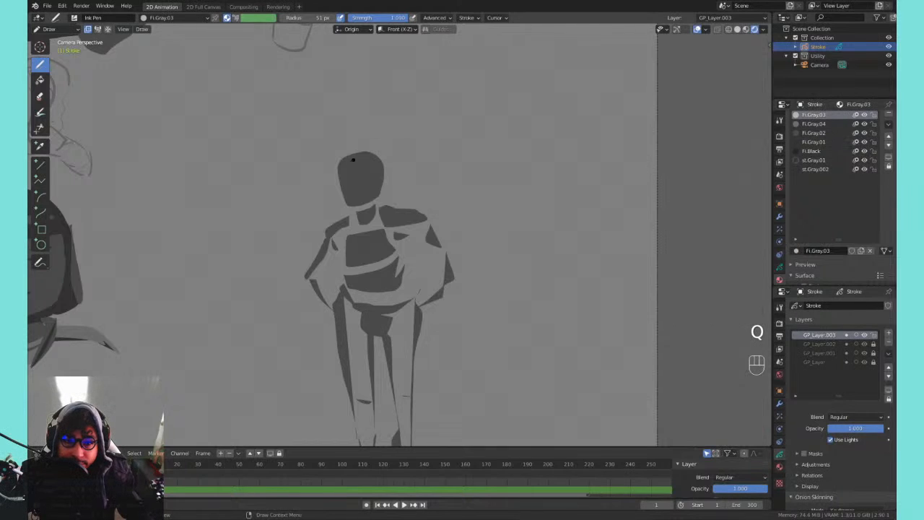
- Try a light Fi.Gray.03 silhouette behind the figure's head and chest, and undo it
drag(340, 155, 333, 200)
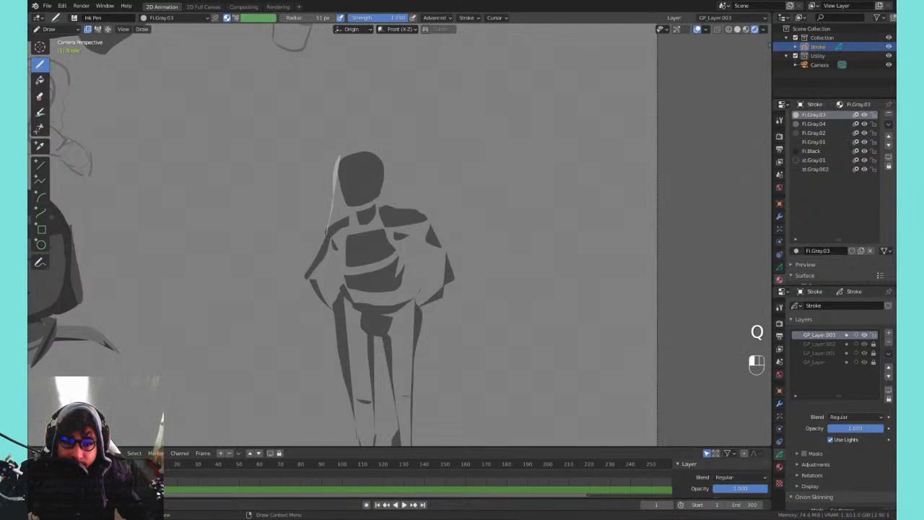
key(ctrl+z)
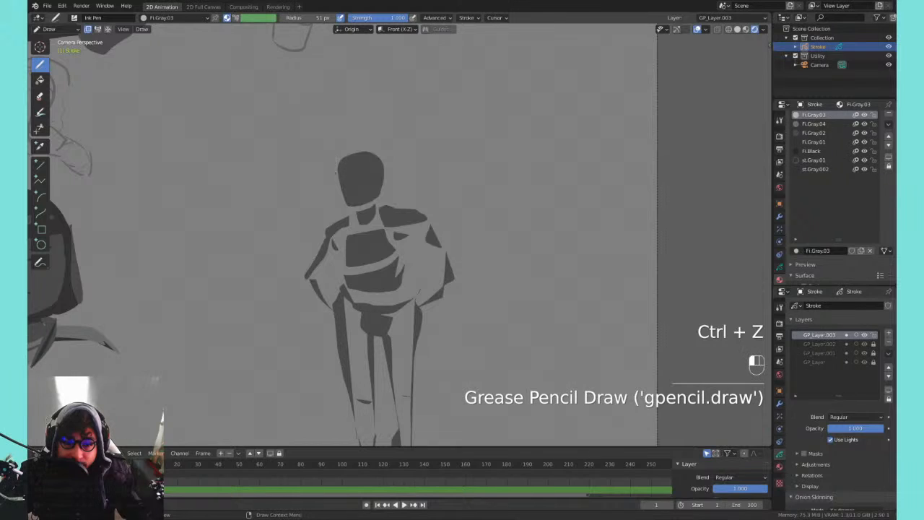
mouse_move(326, 224)
mouse_down()
mouse_move(328, 249)
mouse_move(353, 271)
mouse_move(402, 262)
mouse_move(410, 238)
mouse_move(387, 164)
mouse_move(345, 153)
mouse_move(373, 147)
mouse_move(337, 159)
mouse_up()
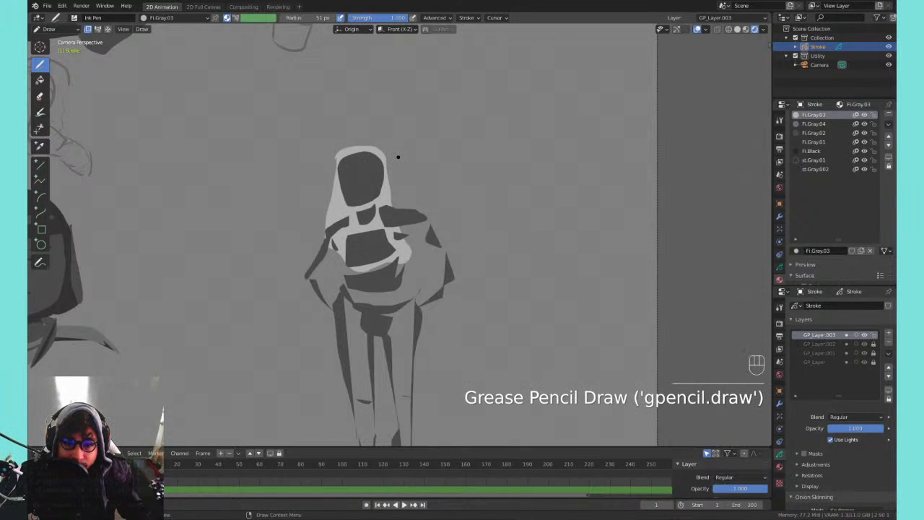
key(ctrl+z)
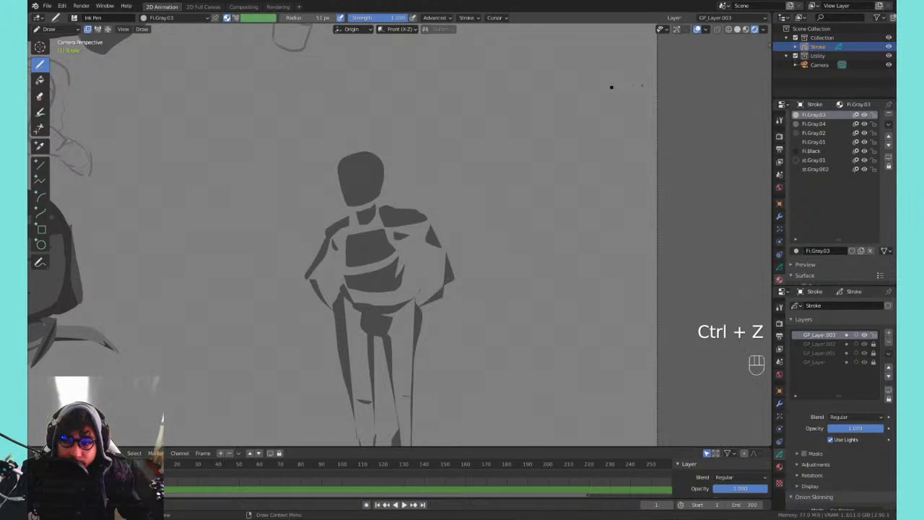
- Try a Fi.Gray.01 patch below the figure's shoulder and a Fi.Gray.02 shape over the upper chest, and undo both
click(799, 143)
drag(379, 223, 406, 238)
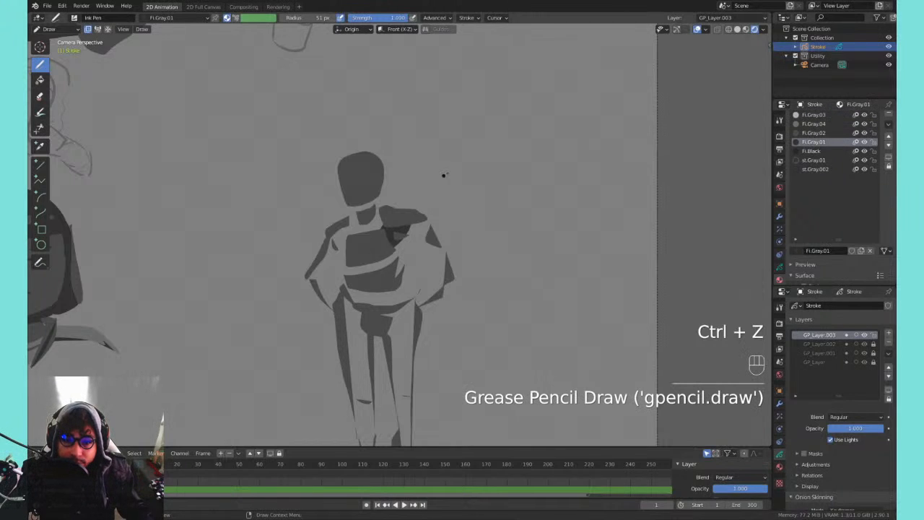
click(814, 133)
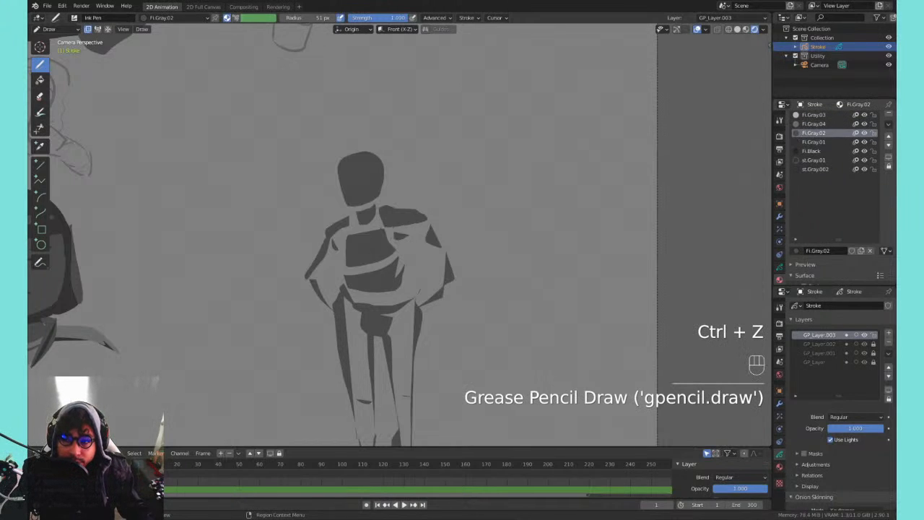
drag(401, 200, 382, 235)
key(ctrl+z)
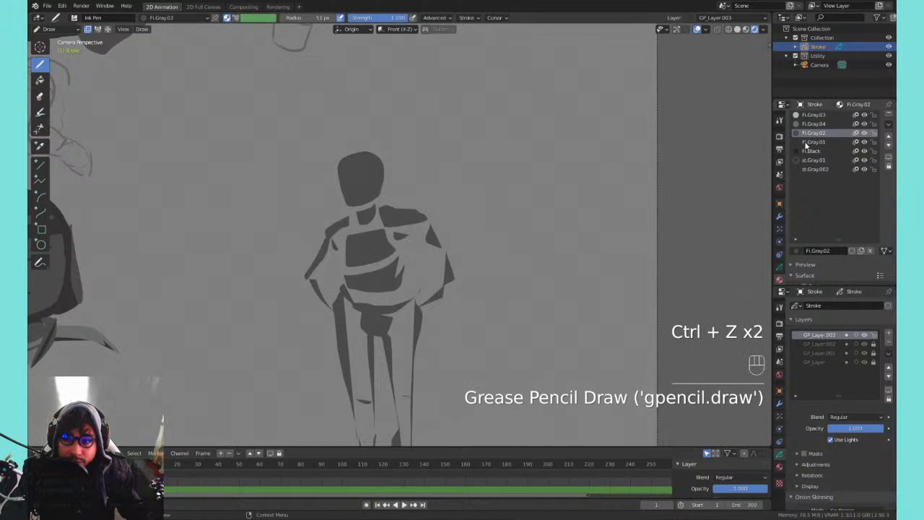
- Fill behind the figure's neck, collarbones and upper chest with dark Fi.Gray.01 shapes
click(811, 142)
mouse_move(348, 219)
mouse_down()
mouse_move(356, 212)
mouse_move(334, 223)
mouse_move(388, 211)
mouse_up()
key(ctrl+equal)
key(ctrl+equal)
key(ctrl+equal)
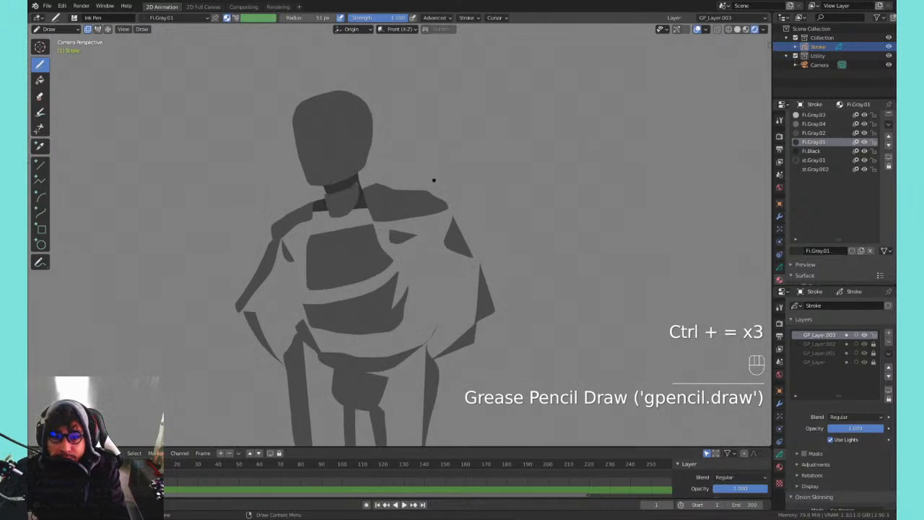
mouse_move(344, 152)
mouse_down()
mouse_move(339, 184)
mouse_move(407, 148)
mouse_move(350, 131)
mouse_move(392, 149)
mouse_move(485, 148)
mouse_move(468, 149)
mouse_up()
mouse_move(332, 135)
mouse_down()
mouse_move(318, 173)
mouse_move(335, 149)
mouse_up()
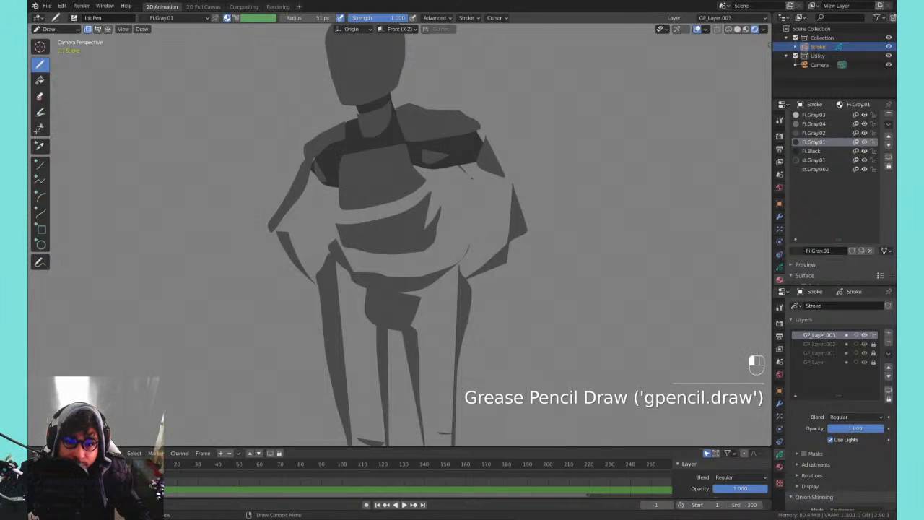
- Add Fi.Gray.01 backing shapes along the upper arm on the viewer's right and down that side of the torso to the hip
drag(511, 223, 469, 128)
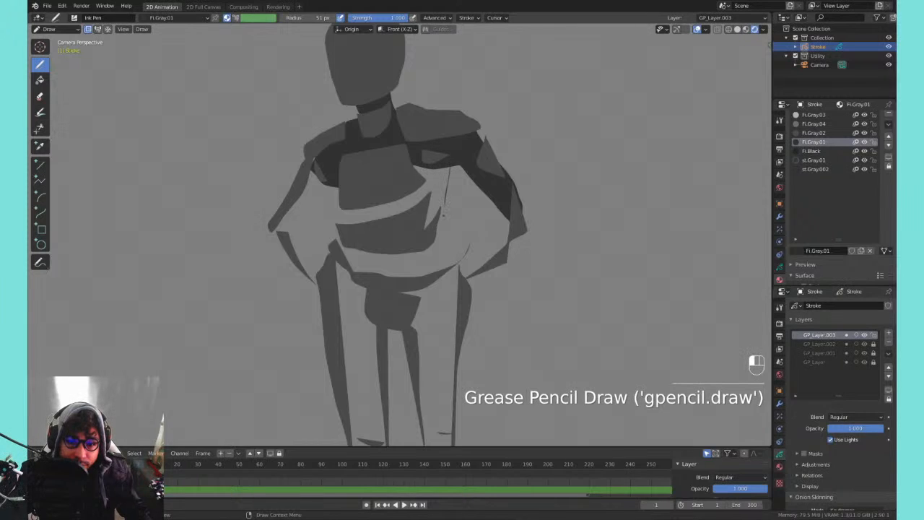
mouse_move(443, 214)
mouse_down()
mouse_move(437, 171)
mouse_move(416, 159)
mouse_up()
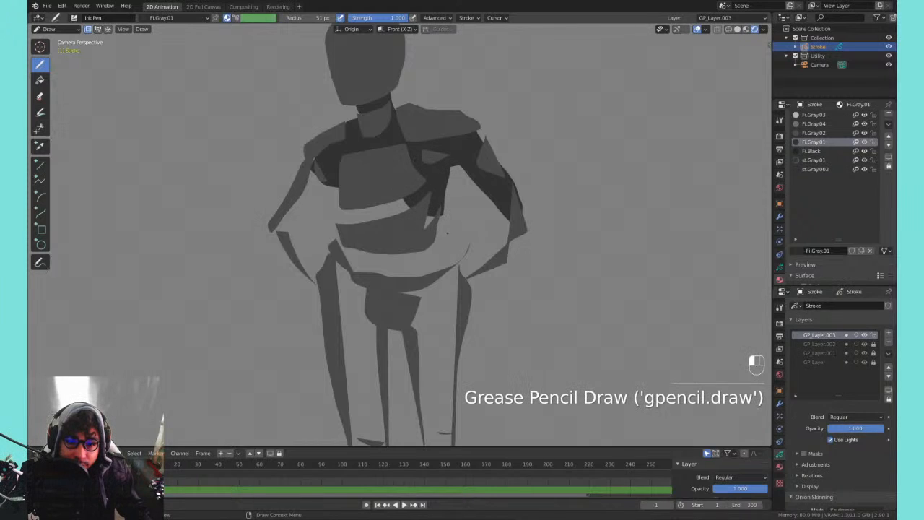
mouse_move(447, 233)
mouse_down()
mouse_move(470, 287)
mouse_move(423, 220)
mouse_move(401, 217)
mouse_move(390, 161)
mouse_up()
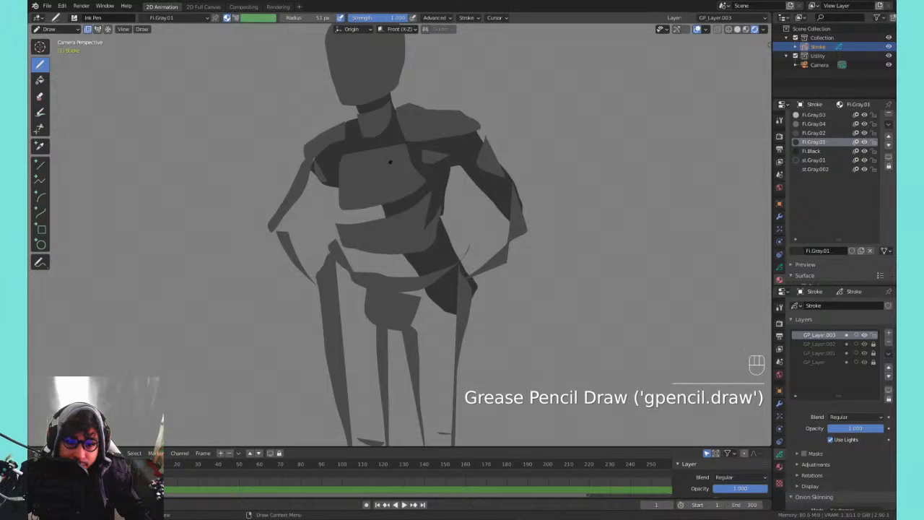
- Fill the remaining gaps across the chest, waist and hips in Fi.Gray.01, and shade the inner side of the other arm
shift+middle_drag(389, 162, 442, 182)
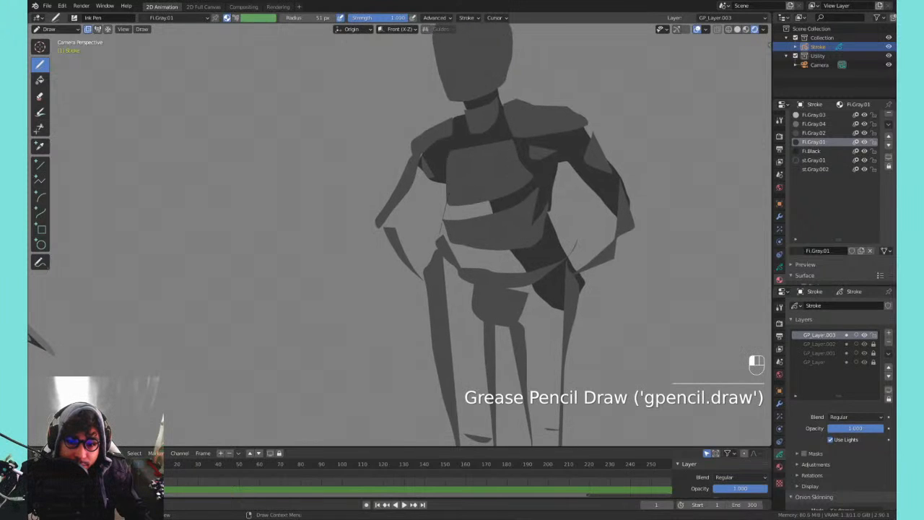
mouse_move(440, 232)
mouse_down()
mouse_move(431, 281)
mouse_move(445, 210)
mouse_move(433, 285)
mouse_move(521, 205)
mouse_move(453, 190)
mouse_up()
key(ctrl+z)
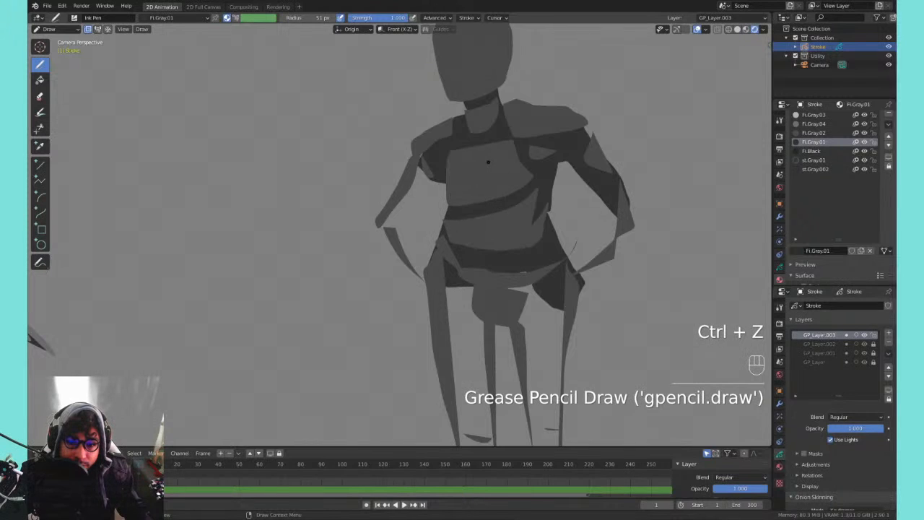
shift+middle_drag(482, 192, 421, 203)
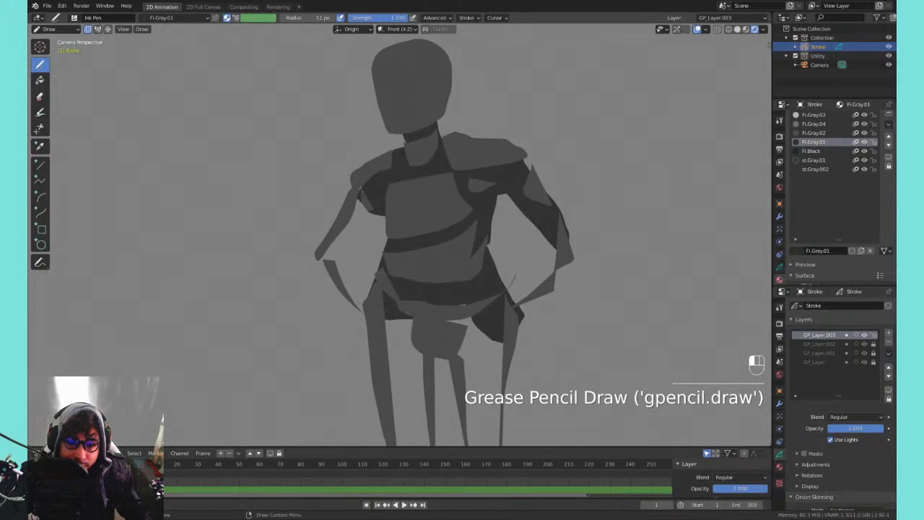
mouse_move(364, 186)
mouse_down()
mouse_move(321, 259)
mouse_move(361, 312)
mouse_up()
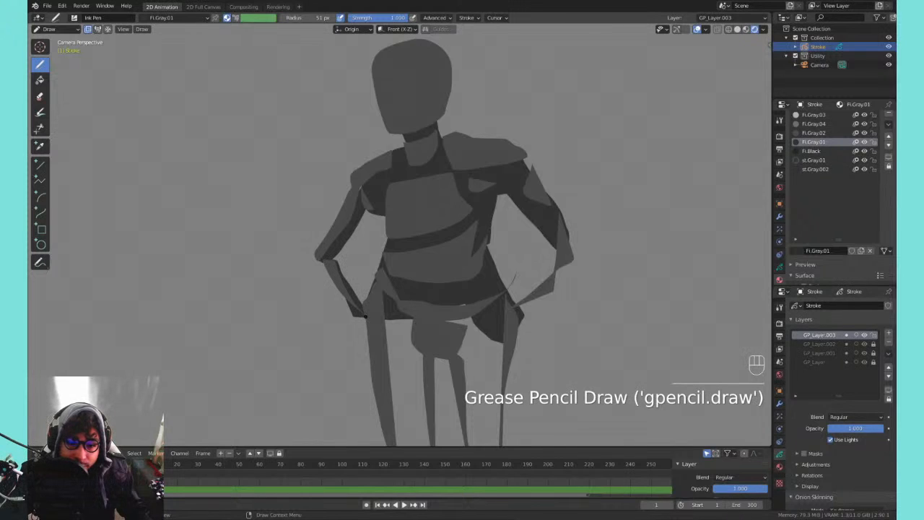
- Fill the inside of both legs from the hips to the lower legs with Fi.Gray.01 shapes behind the existing ones
shift+middle_drag(413, 270, 438, 177)
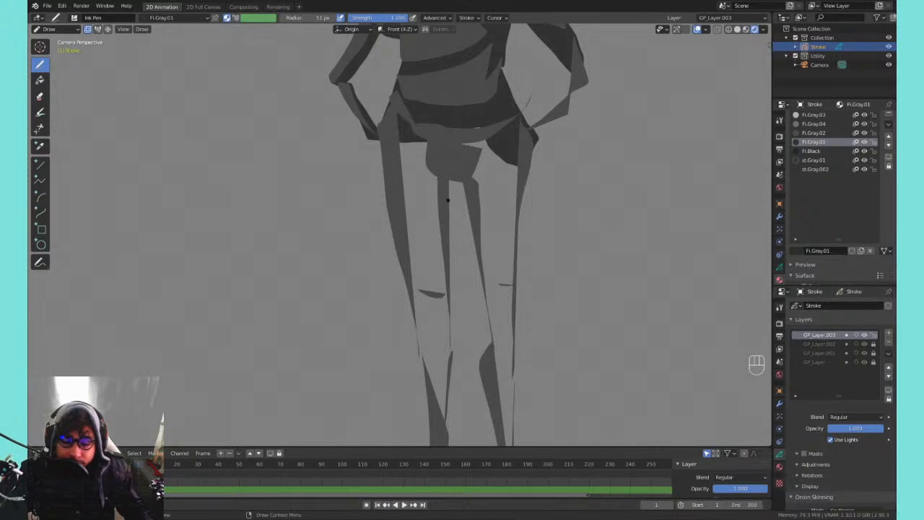
mouse_move(453, 221)
ctrl+middle_down()
mouse_move(437, 269)
mouse_move(416, 277)
mouse_move(442, 215)
mouse_move(425, 226)
ctrl+middle_up()
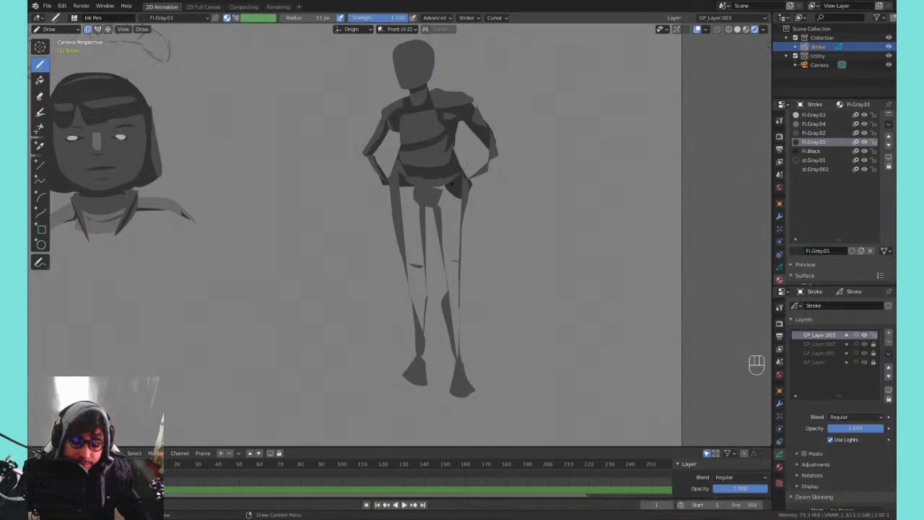
shift+middle_drag(450, 184, 360, 173)
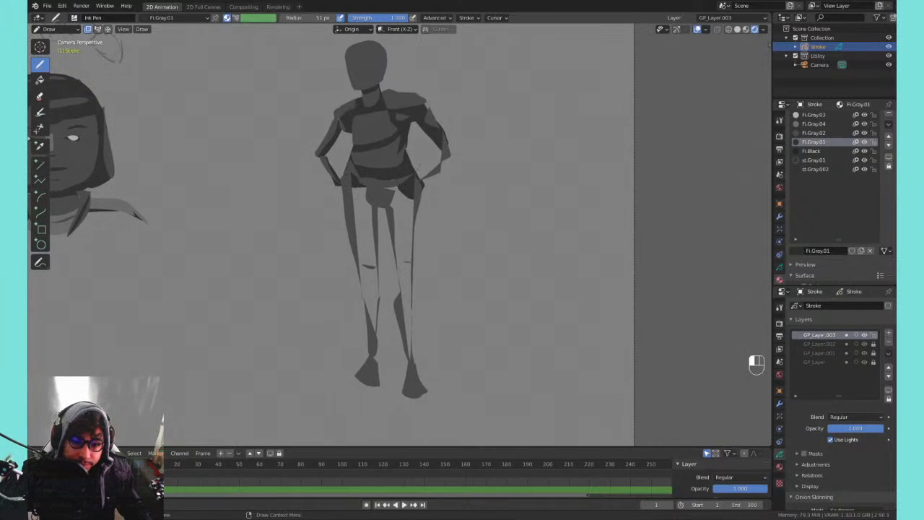
drag(346, 175, 351, 220)
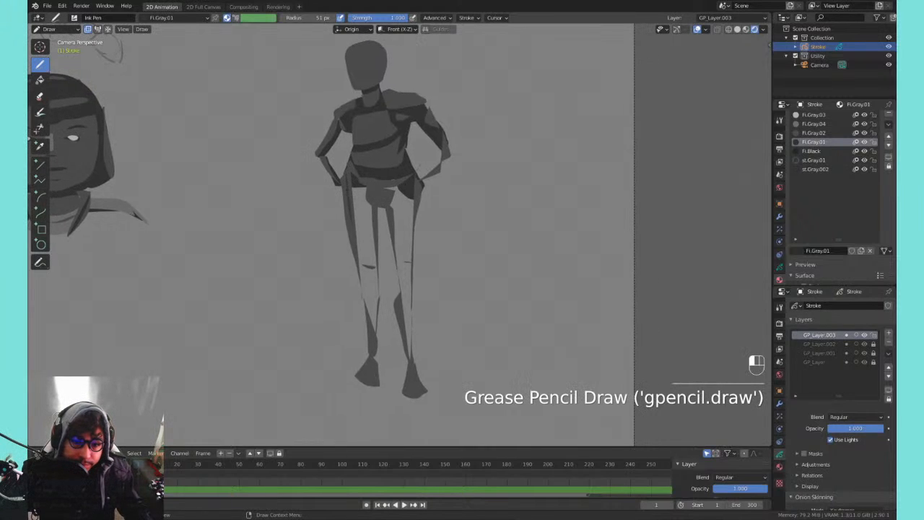
mouse_move(363, 298)
mouse_down()
mouse_move(371, 336)
mouse_move(368, 215)
mouse_up()
drag(361, 175, 363, 173)
key(ctrl+z)
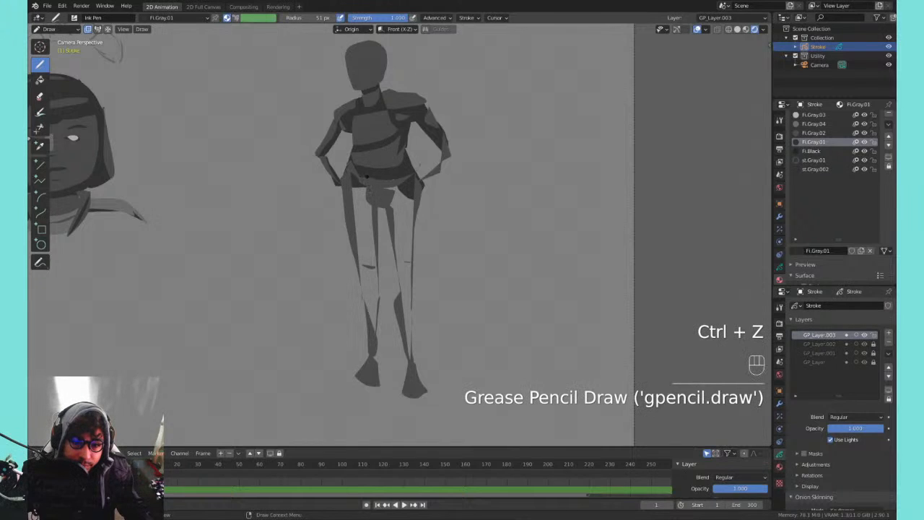
mouse_move(378, 278)
mouse_down()
mouse_move(373, 330)
mouse_move(362, 226)
mouse_up()
drag(359, 193, 372, 184)
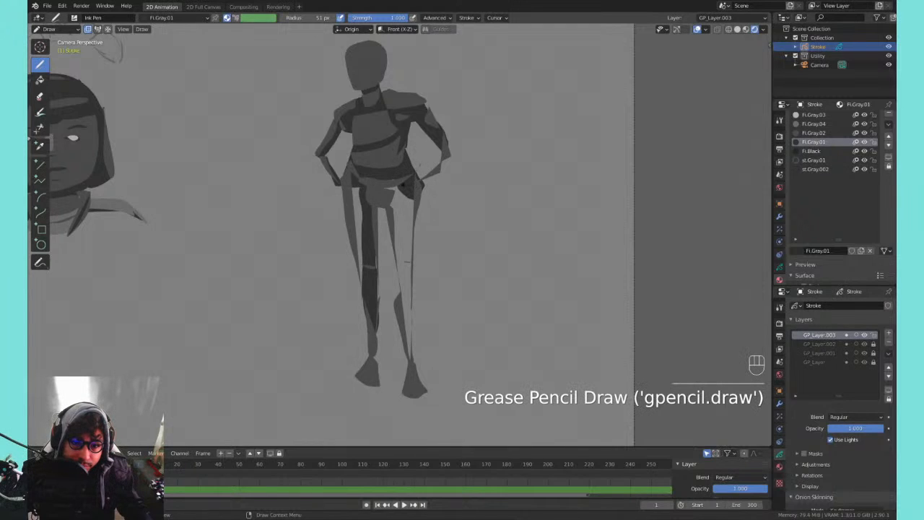
mouse_move(396, 182)
mouse_down()
mouse_move(404, 314)
mouse_move(410, 194)
mouse_up()
- Add thin Fi.Gray.01 soles under both feet, undoing and redrawing the shapes that do not fit
mouse_move(435, 154)
shift+middle_down()
mouse_move(381, 257)
mouse_move(442, 217)
mouse_move(433, 241)
mouse_move(460, 50)
shift+middle_up()
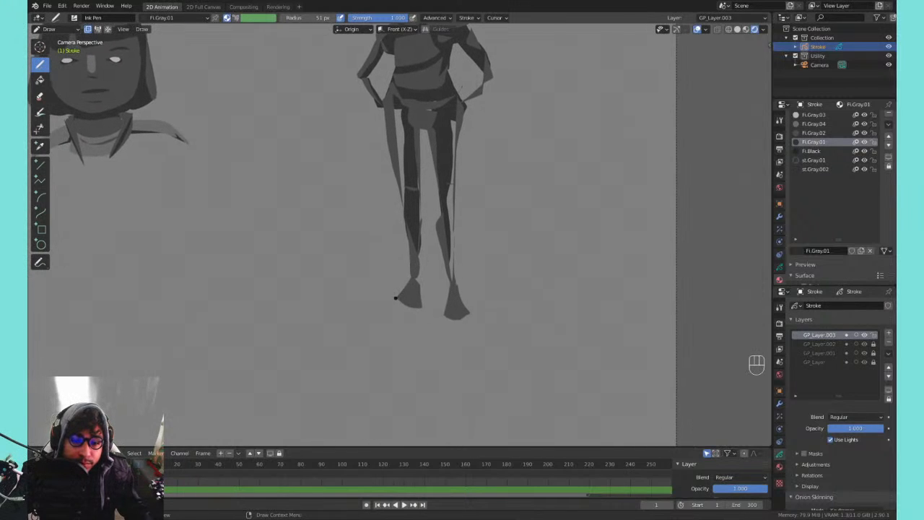
mouse_move(395, 297)
mouse_down()
mouse_move(408, 309)
mouse_move(426, 306)
mouse_up()
key(ctrl+z)
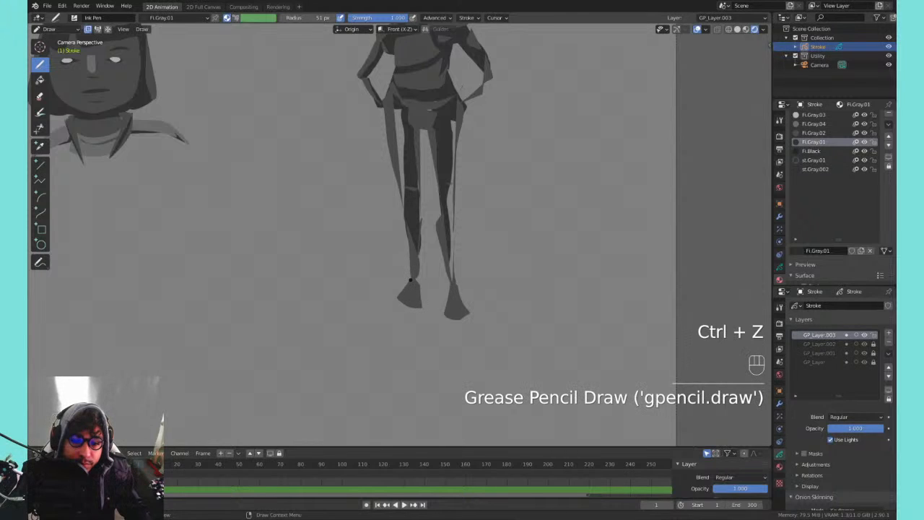
key(ctrl+z)
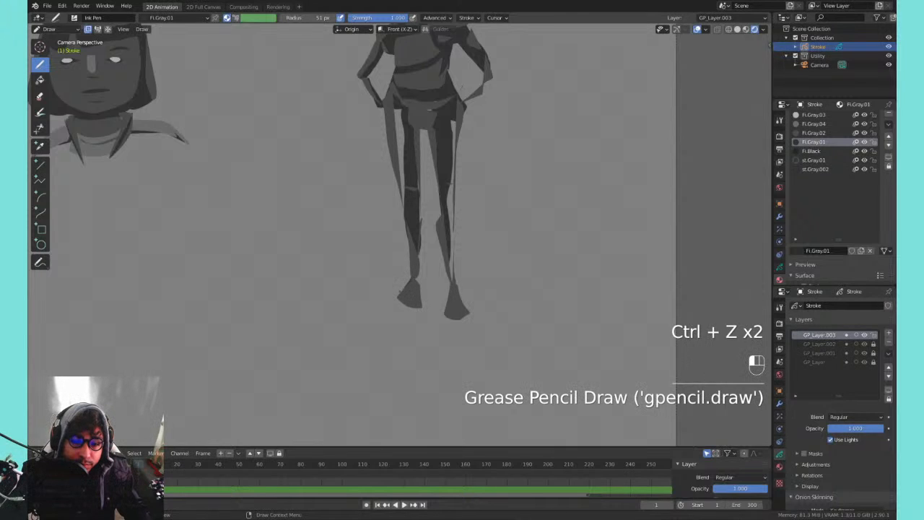
drag(425, 310, 421, 281)
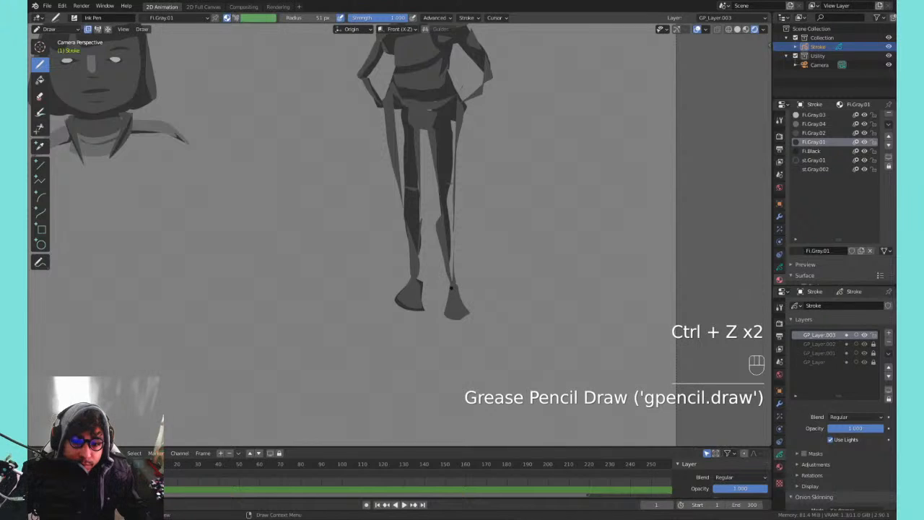
key(ctrl+z)
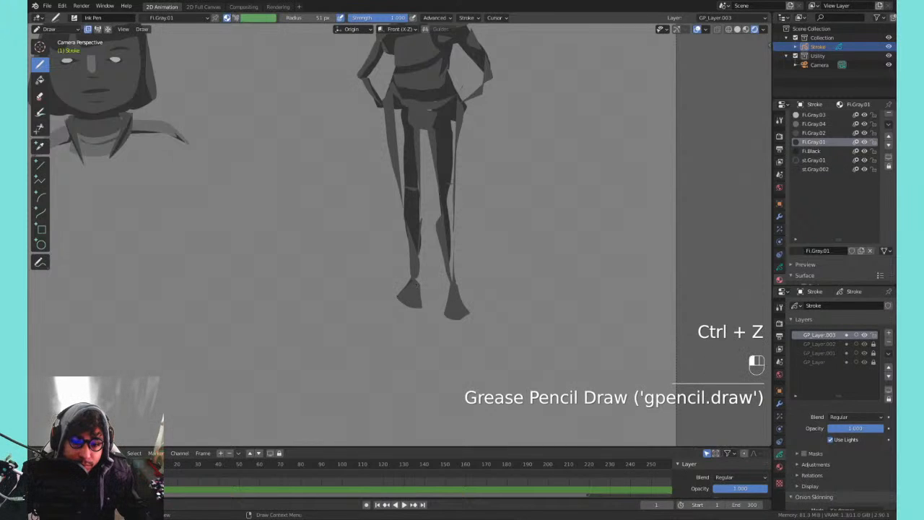
mouse_move(422, 308)
mouse_down()
mouse_move(414, 281)
mouse_move(448, 295)
mouse_move(444, 323)
mouse_move(464, 312)
mouse_up()
key(ctrl+z)
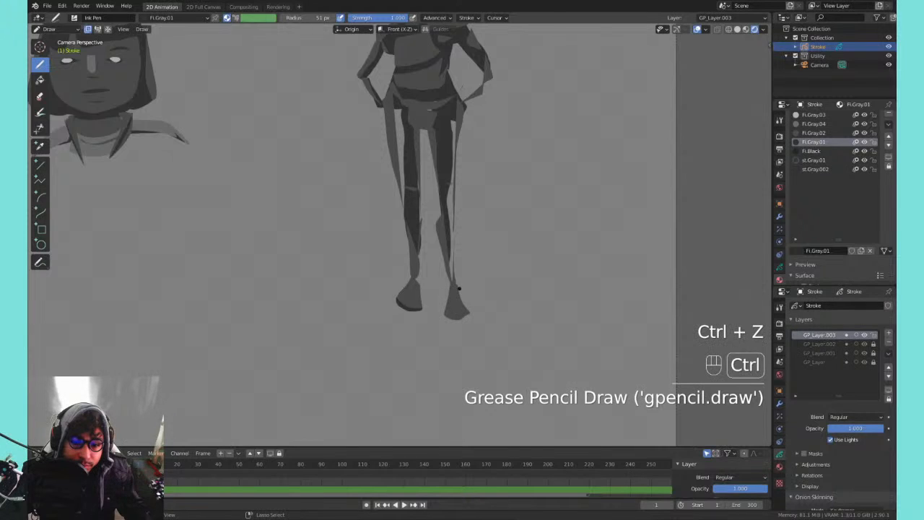
key(ctrl+z)
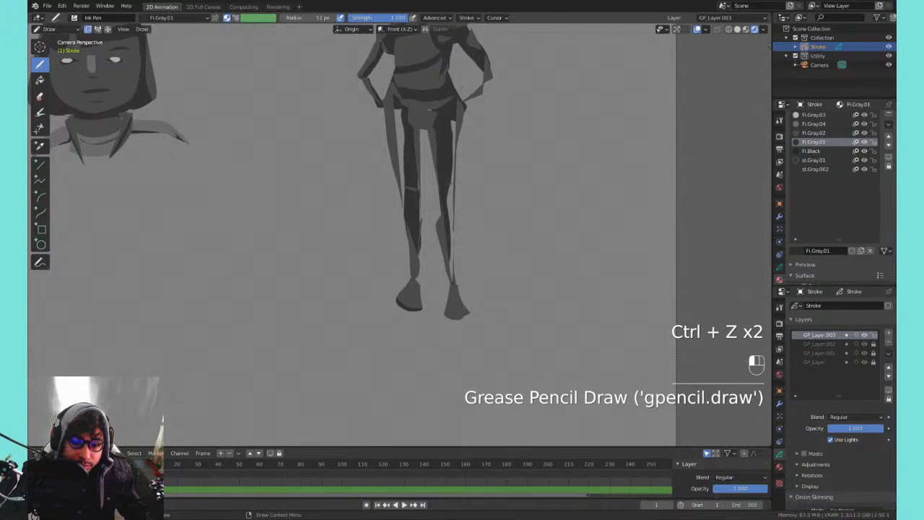
mouse_move(443, 311)
mouse_down()
mouse_move(454, 320)
mouse_move(465, 303)
mouse_move(457, 289)
mouse_up()
- Examine the shaded figure's overall proportions and the shapes of its head and torso up close
shift+middle_drag(470, 201, 461, 274)
shift+middle_drag(453, 235, 445, 242)
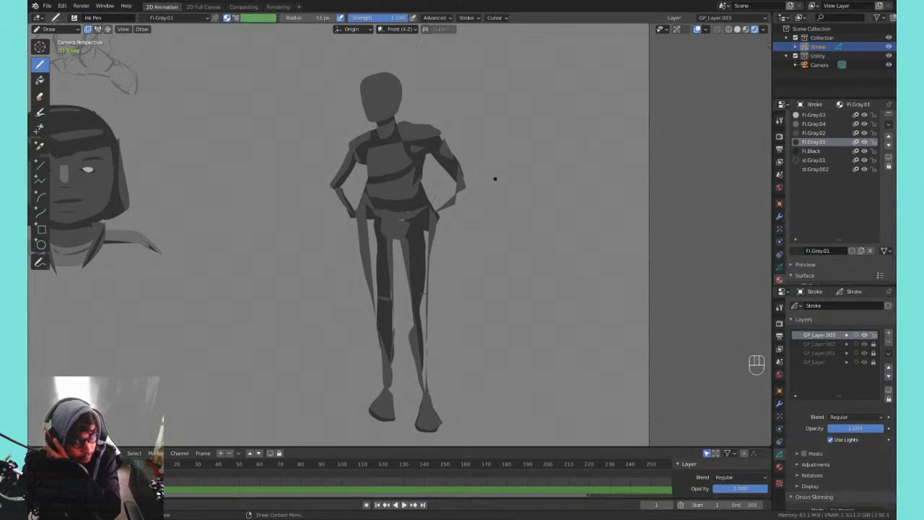
mouse_move(495, 178)
shift+middle_down()
mouse_move(449, 217)
mouse_move(444, 237)
shift+middle_up()
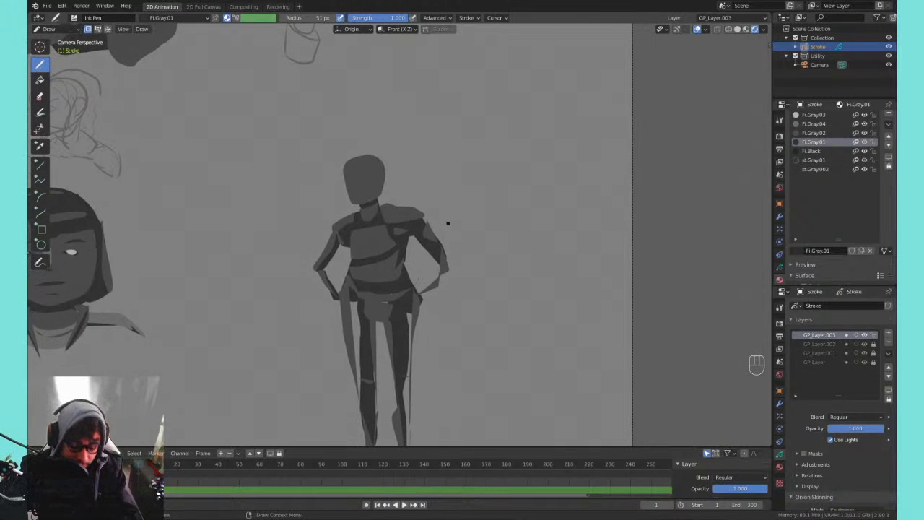
key(ctrl+minus)
key(ctrl+minus)
key(ctrl+equal)
key(ctrl+equal)
key(ctrl+equal)
key(ctrl+equal)
key(ctrl+equal)
key(ctrl+equal)
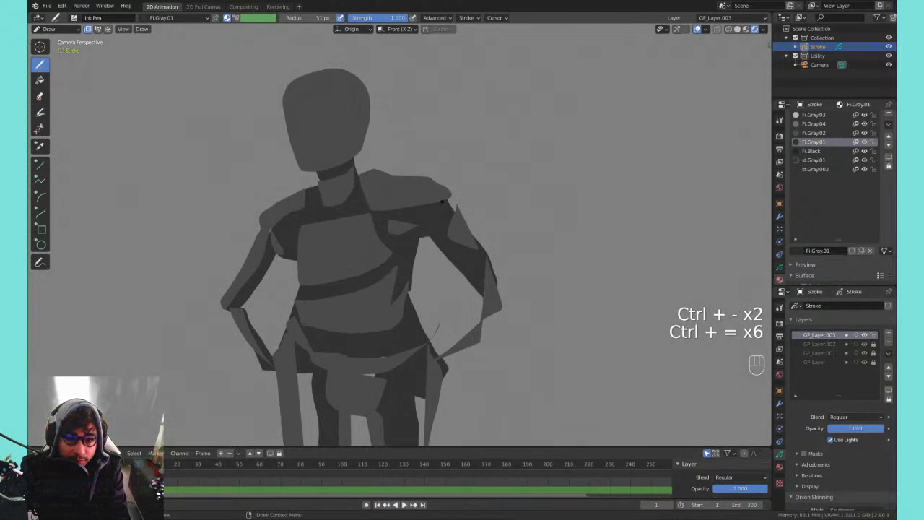
shift+middle_drag(442, 201, 475, 162)
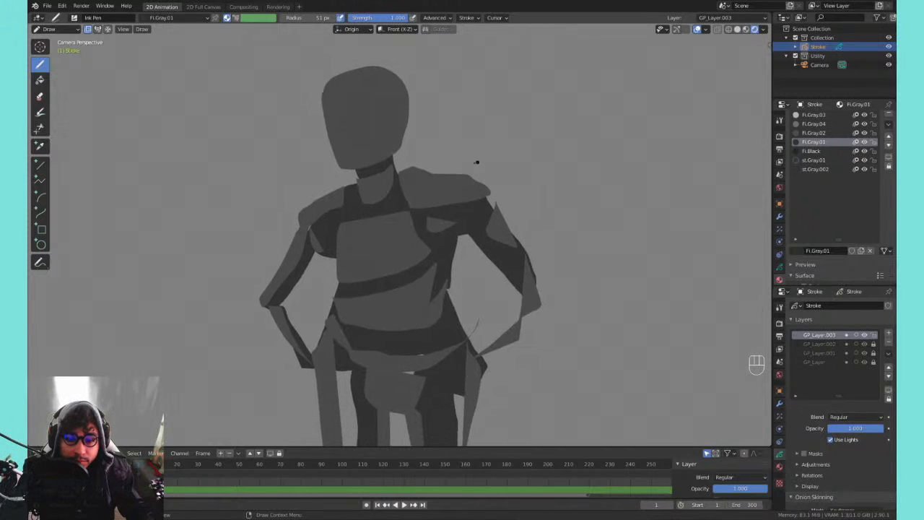
- Try a Fi.Gray.02 shape beside the figure's neck and shoulder, and undo it
click(814, 132)
drag(428, 160, 412, 144)
key(ctrl+z)
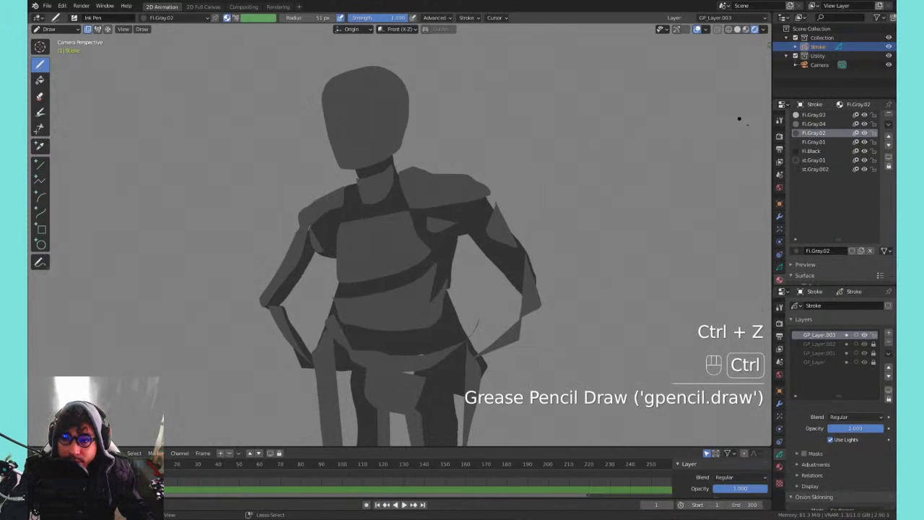
- Select the Fi.Gray.04 fill material and turn off Draw Strokes on Back
click(814, 125)
key(q)
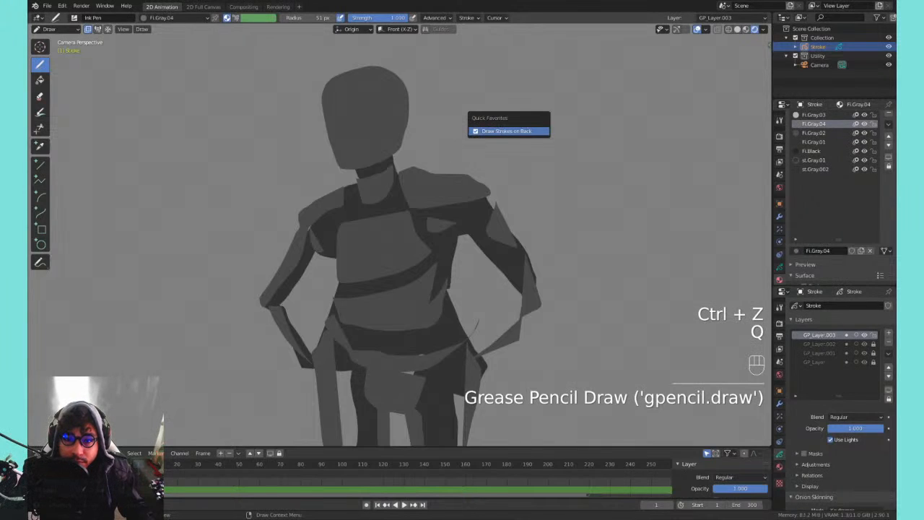
click(527, 131)
key(q)
click(451, 135)
key(q)
click(456, 133)
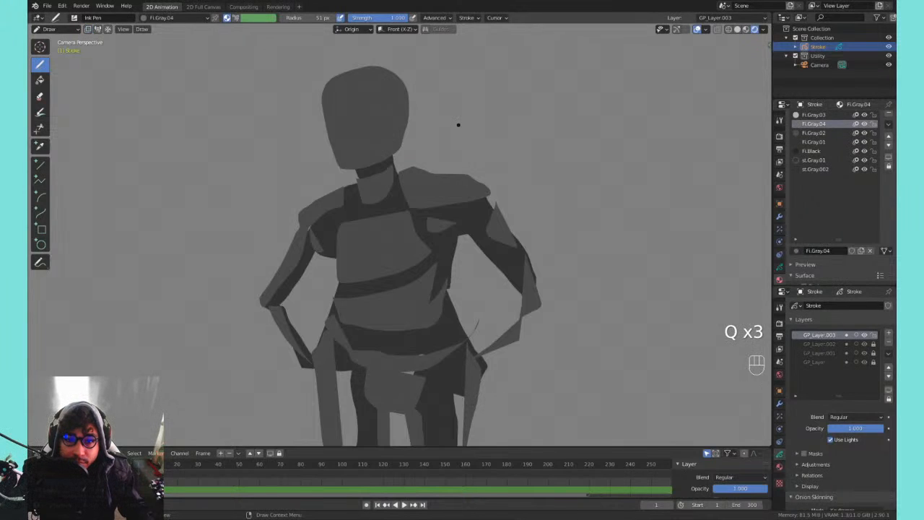
- Draw a curved Fi.Gray.04 collar around the base of the neck, undoing and redrawing it until its shape fits
drag(358, 173, 355, 169)
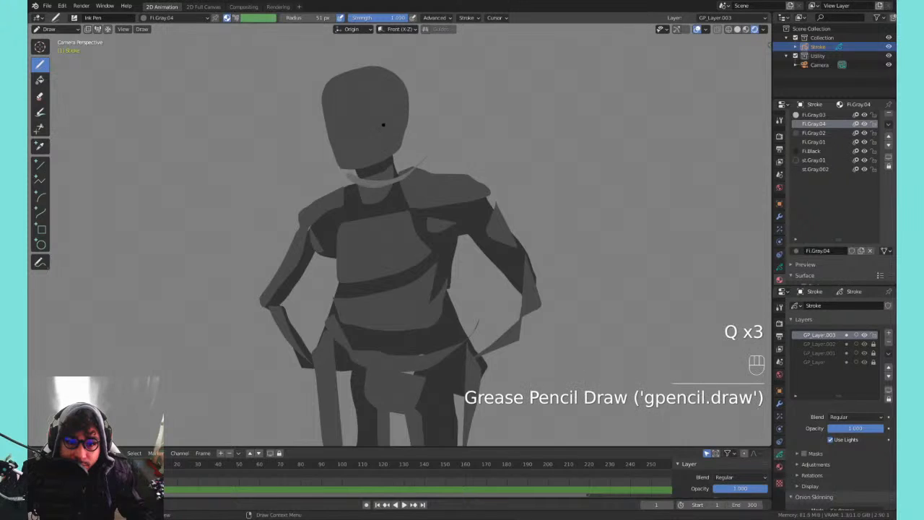
key(ctrl+z)
mouse_move(410, 175)
mouse_down()
mouse_move(363, 194)
mouse_move(405, 169)
mouse_move(368, 185)
mouse_up()
key(ctrl+z)
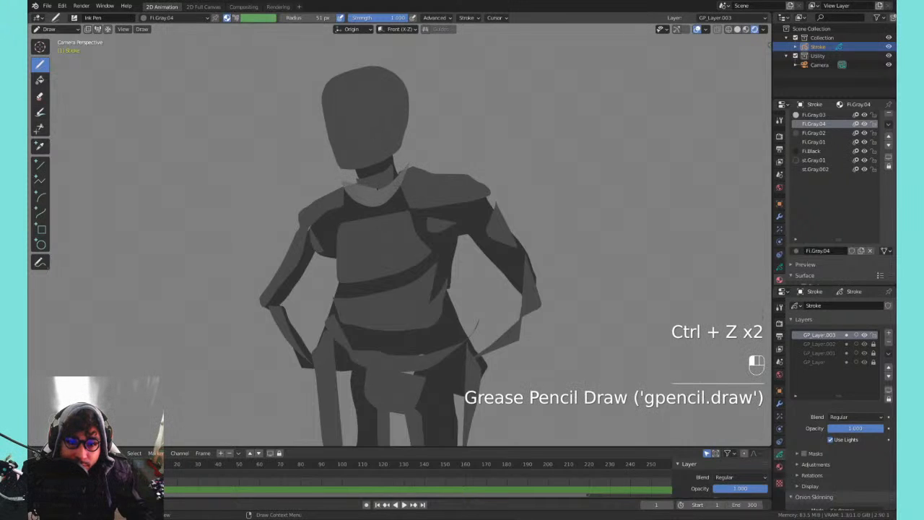
key(ctrl+z)
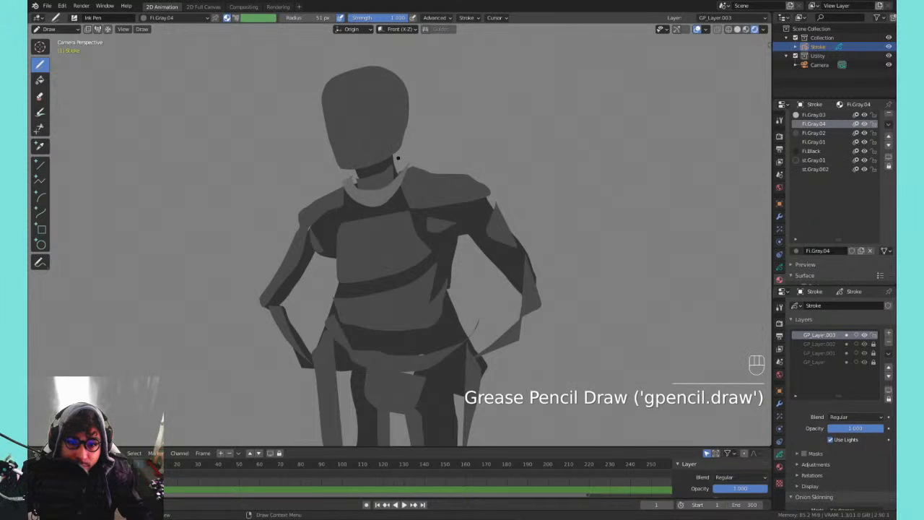
- Replace the small collar with a wider curved Fi.Gray.04 ring sweeping around the front of the neck and shoulders, undoing unsuitable attempts
mouse_move(322, 192)
mouse_down()
mouse_move(360, 201)
mouse_move(419, 185)
mouse_move(431, 155)
mouse_move(416, 183)
mouse_move(357, 189)
mouse_up()
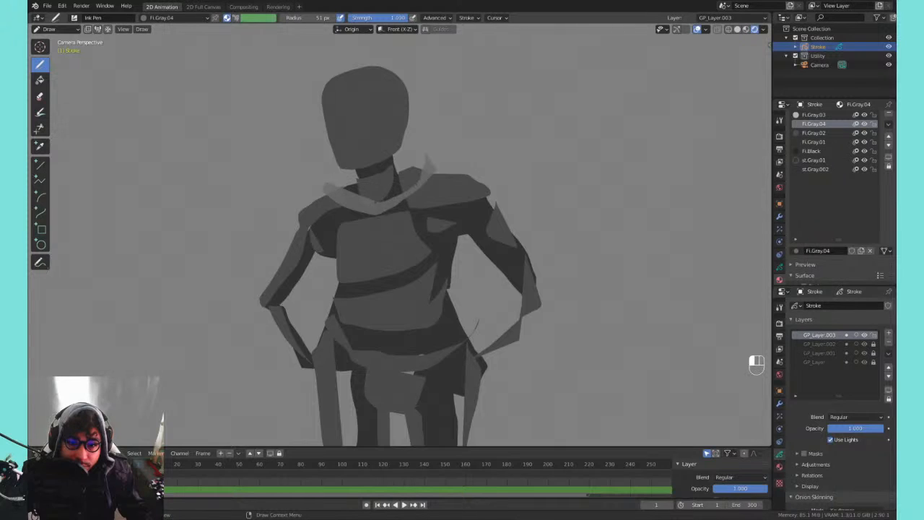
key(ctrl+z)
key(ctrl+z)
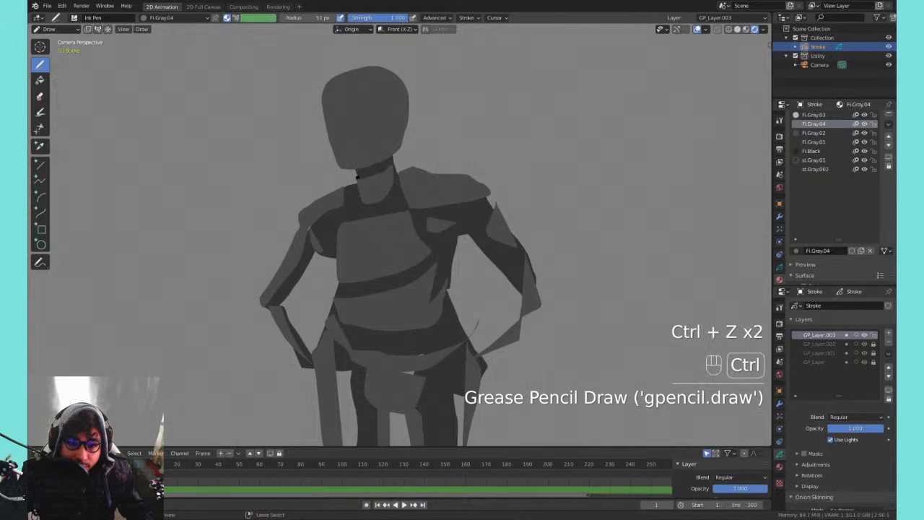
key(ctrl+z)
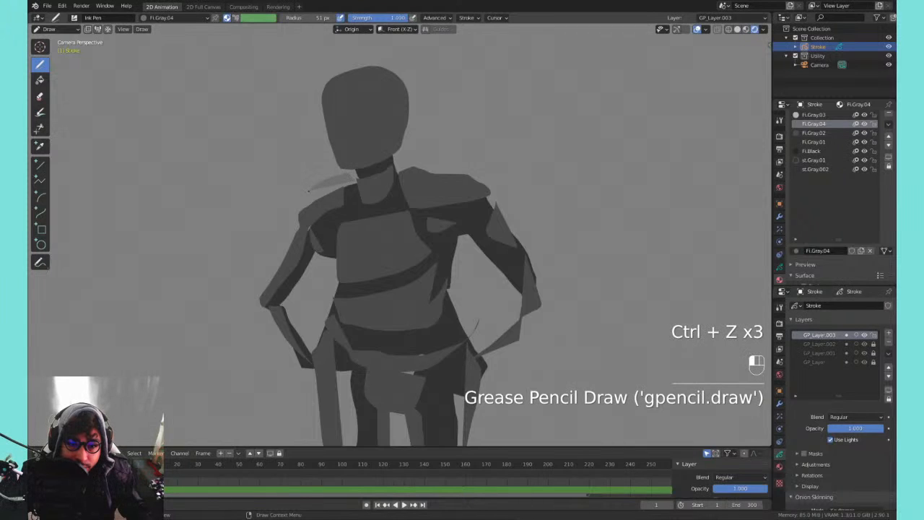
mouse_move(309, 190)
mouse_down()
mouse_move(352, 217)
mouse_move(433, 211)
mouse_move(446, 167)
mouse_move(417, 153)
mouse_move(337, 201)
mouse_move(353, 178)
mouse_up()
mouse_move(485, 146)
shift+middle_down()
mouse_move(416, 227)
mouse_move(470, 224)
mouse_move(479, 210)
shift+middle_up()
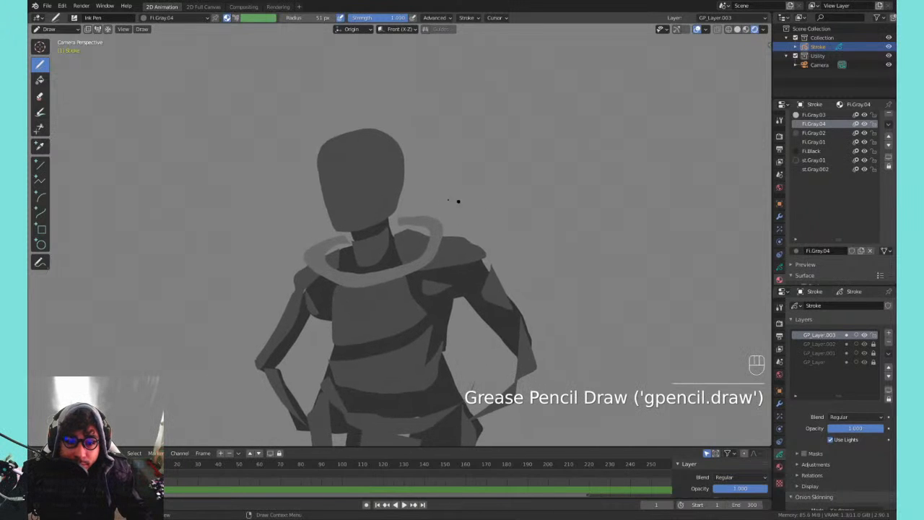
- Turn on Draw Strokes on Back, close the collar ring behind the neck with Fi.Gray.04, and turn the option off again
shift+middle_drag(426, 186, 443, 180)
key(q)
click(443, 182)
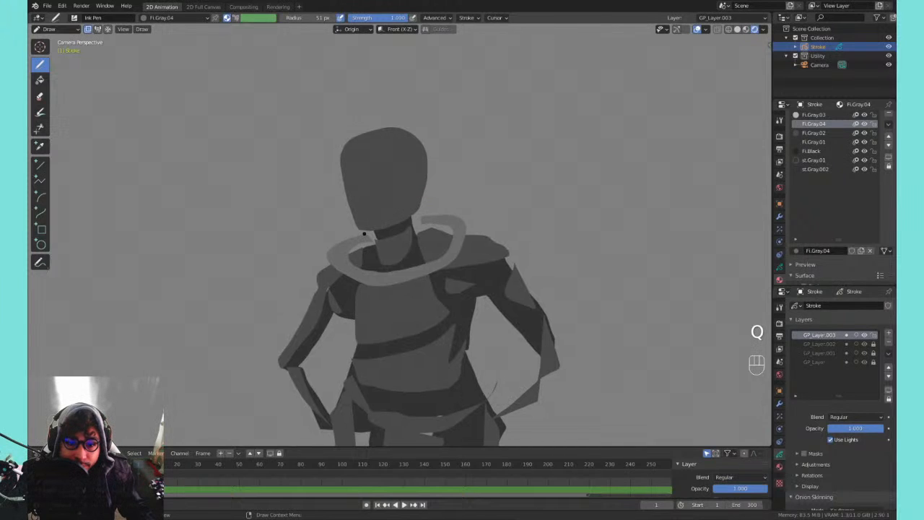
mouse_move(418, 217)
mouse_down()
mouse_move(422, 225)
mouse_move(371, 237)
mouse_up()
shift+middle_drag(513, 143, 502, 198)
key(q)
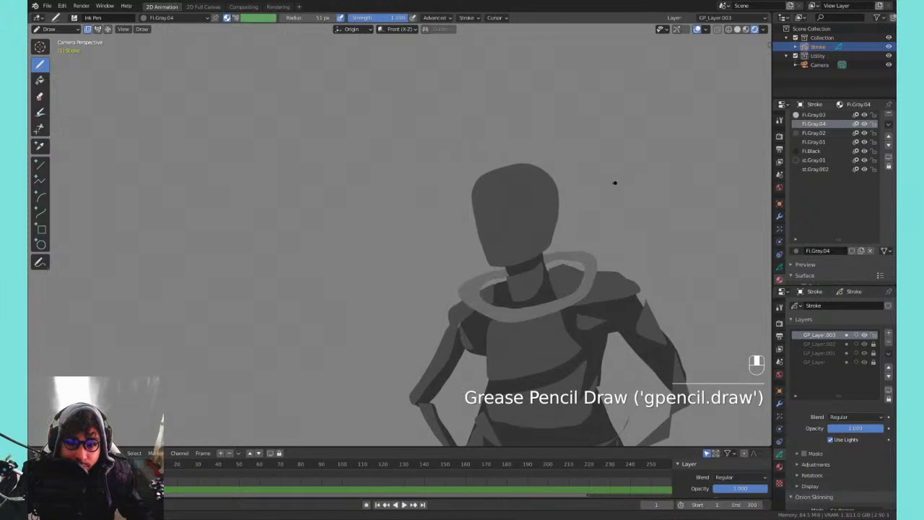
click(501, 198)
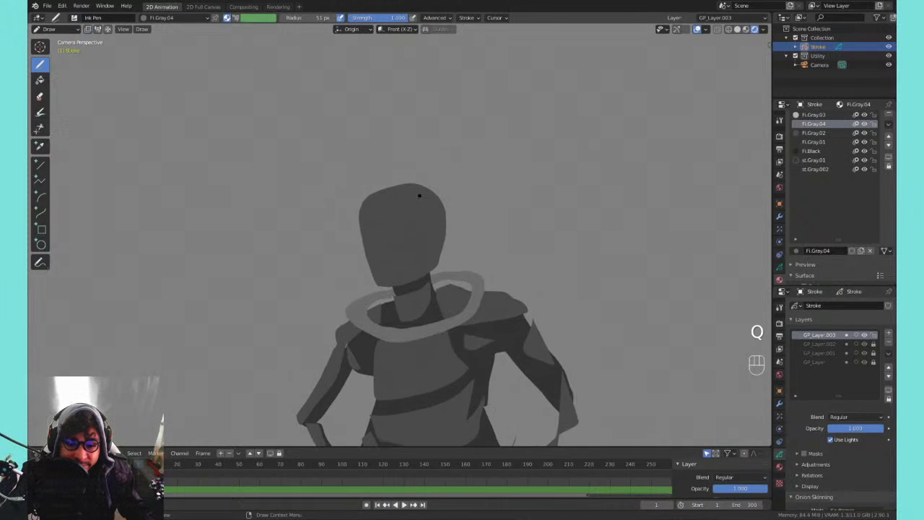
mouse_move(421, 192)
shift+middle_down()
mouse_move(528, 79)
mouse_move(557, 157)
mouse_move(490, 233)
shift+middle_up()
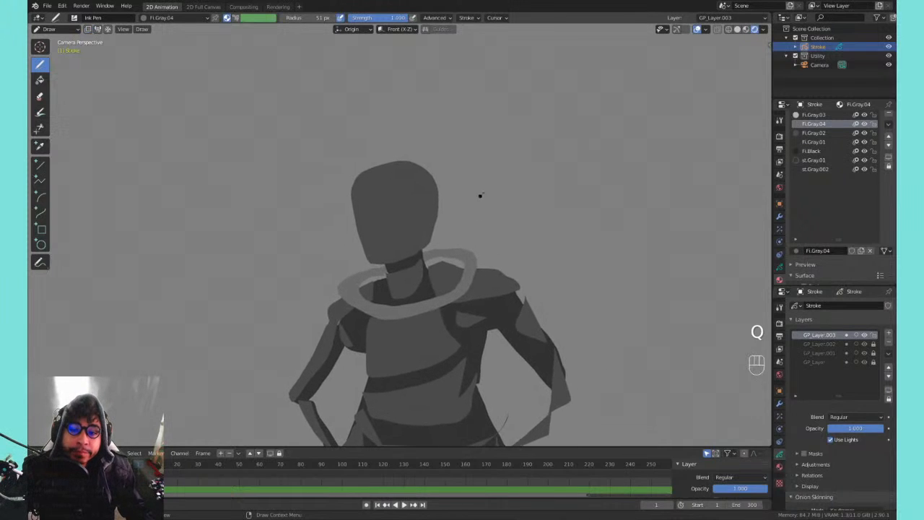
- Select the Fi.Gray.03 material and draw a tall domed helmet outline around the head from the collar ring, redrawing it to fit
scroll(814, 139, up, 1)
scroll(815, 139, down, 1)
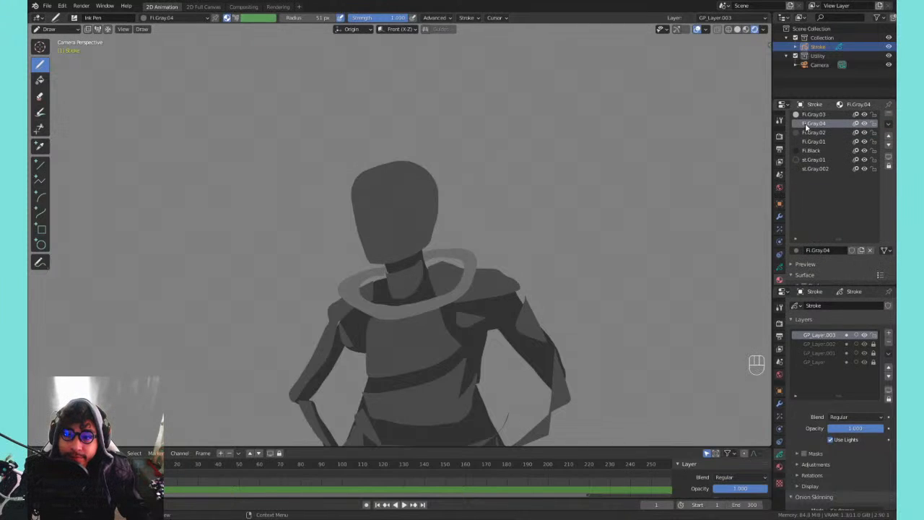
scroll(814, 141, up, 1)
click(811, 130)
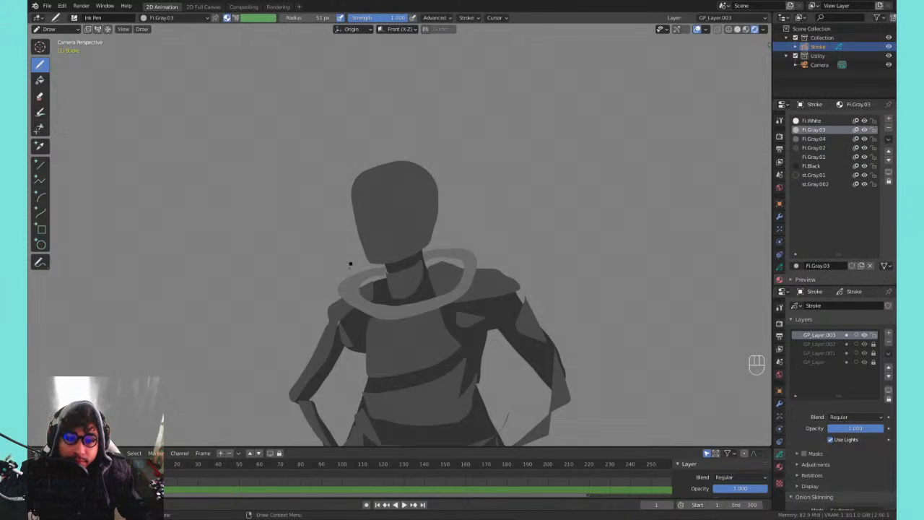
mouse_move(328, 255)
mouse_down()
mouse_move(509, 148)
mouse_move(334, 207)
mouse_up()
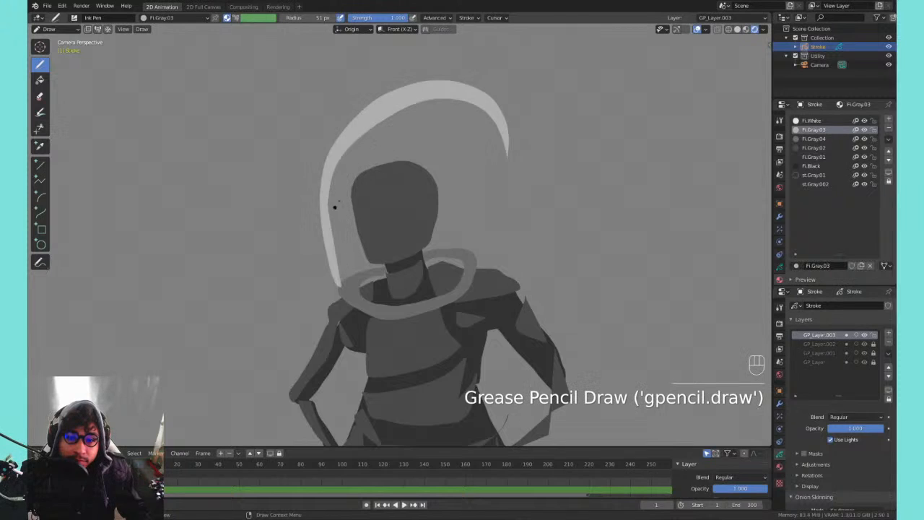
key(ctrl+z)
mouse_move(338, 278)
mouse_down()
mouse_move(329, 249)
mouse_move(343, 103)
mouse_move(469, 141)
mouse_move(425, 277)
mouse_move(390, 274)
mouse_move(443, 166)
mouse_move(453, 122)
mouse_move(418, 86)
mouse_move(366, 94)
mouse_move(339, 126)
mouse_move(320, 175)
mouse_up()
drag(325, 217, 334, 271)
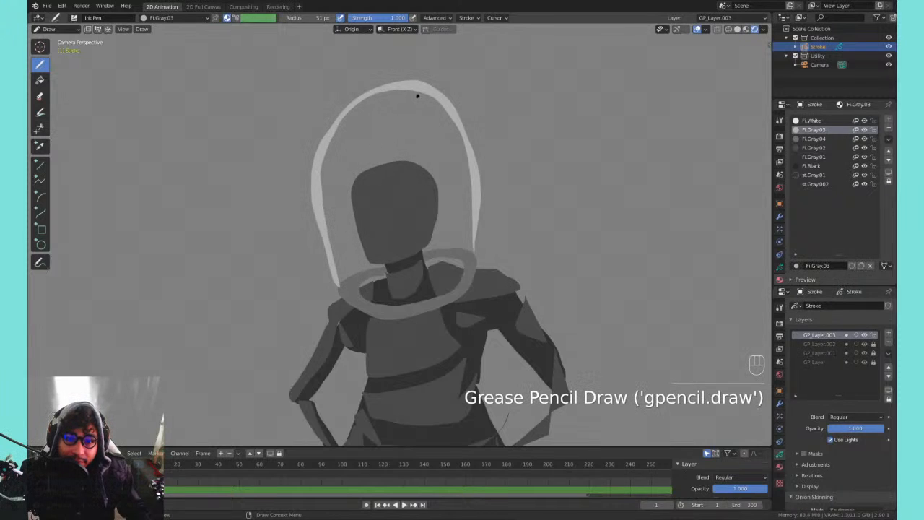
- Add Fi.Gray.03 glass reflections inside the helmet: two short patches on one side and a thin curved streak on the other
drag(417, 104, 430, 92)
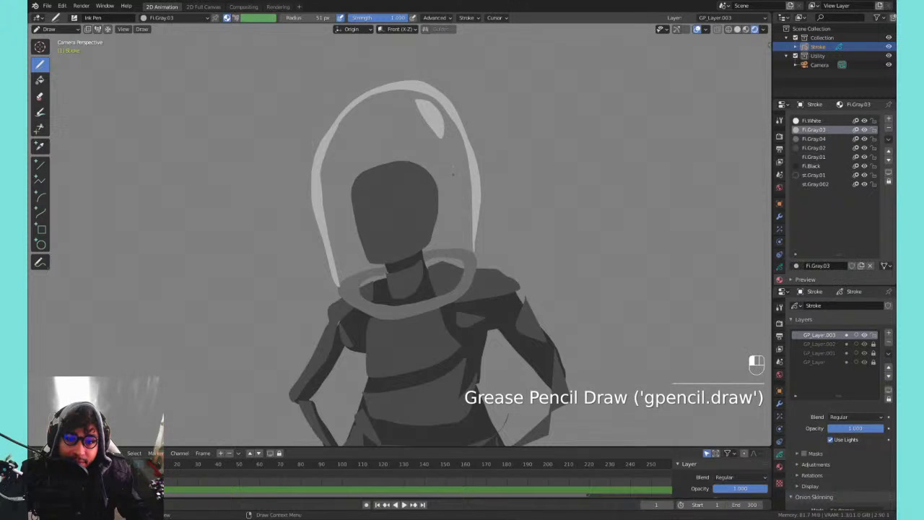
drag(453, 173, 459, 157)
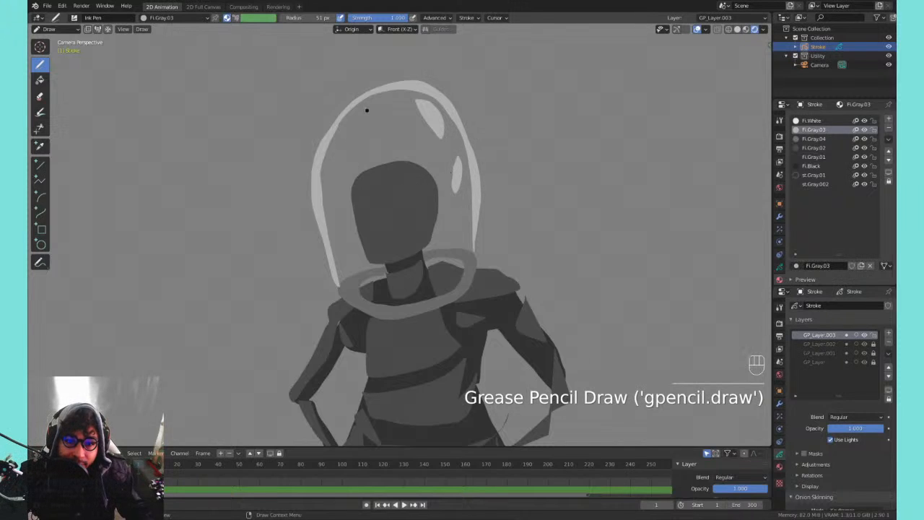
drag(367, 111, 330, 191)
key(ctrl+z)
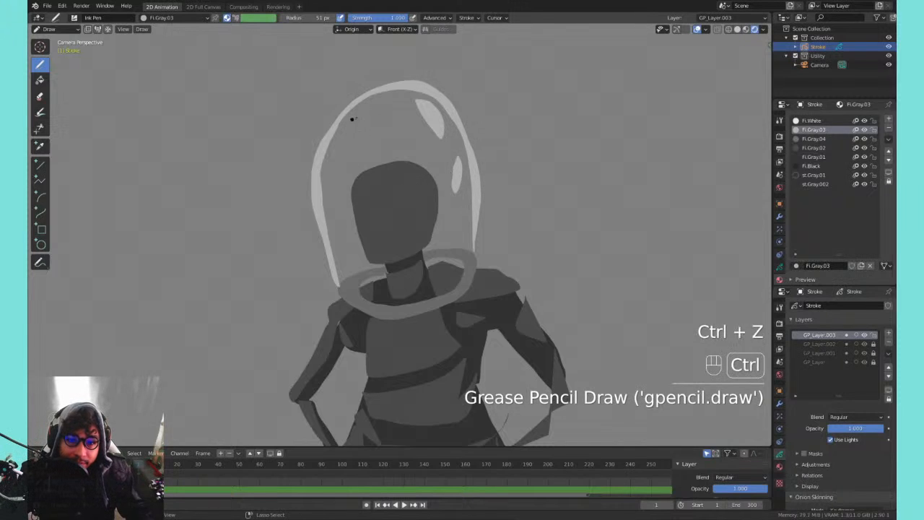
mouse_move(371, 101)
mouse_down()
mouse_move(331, 145)
mouse_move(321, 183)
mouse_move(343, 137)
mouse_move(329, 184)
mouse_move(375, 103)
mouse_up()
key(ctrl+z)
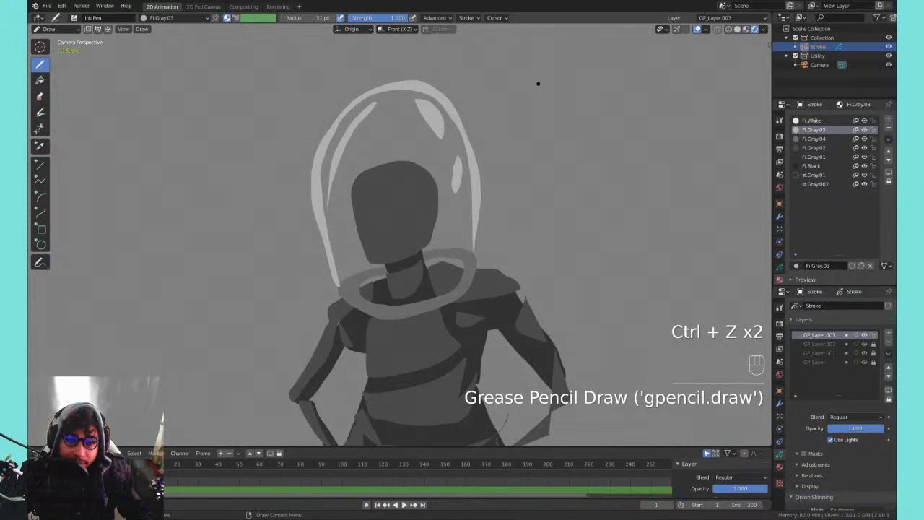
- Draw Fi.Gray.03 highlights along the front and rear rims of the collar ring, redrawing the rear strokes until they fit
mouse_move(375, 142)
shift+middle_down()
mouse_move(515, 58)
mouse_move(527, 88)
mouse_move(490, 168)
mouse_move(400, 197)
shift+middle_up()
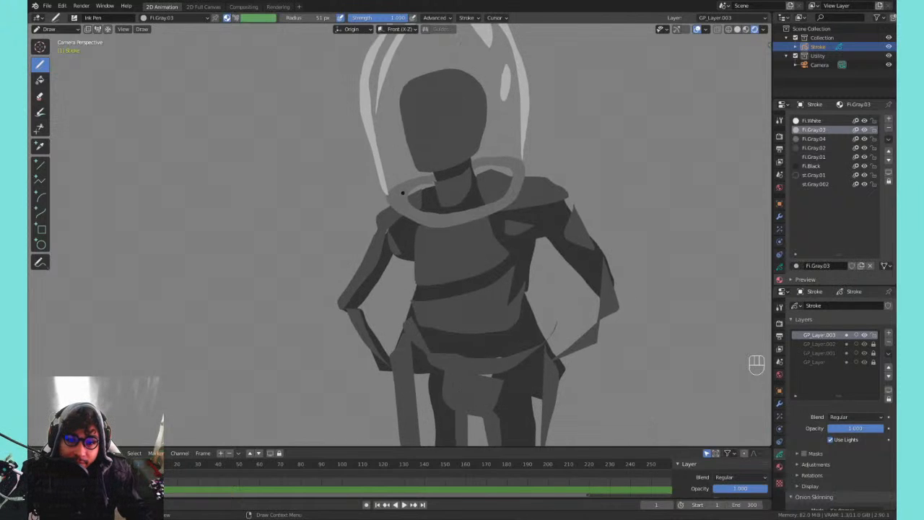
mouse_move(394, 197)
mouse_down()
mouse_move(415, 218)
mouse_move(455, 221)
mouse_move(513, 208)
mouse_move(521, 175)
mouse_move(473, 208)
mouse_move(427, 215)
mouse_move(403, 194)
mouse_up()
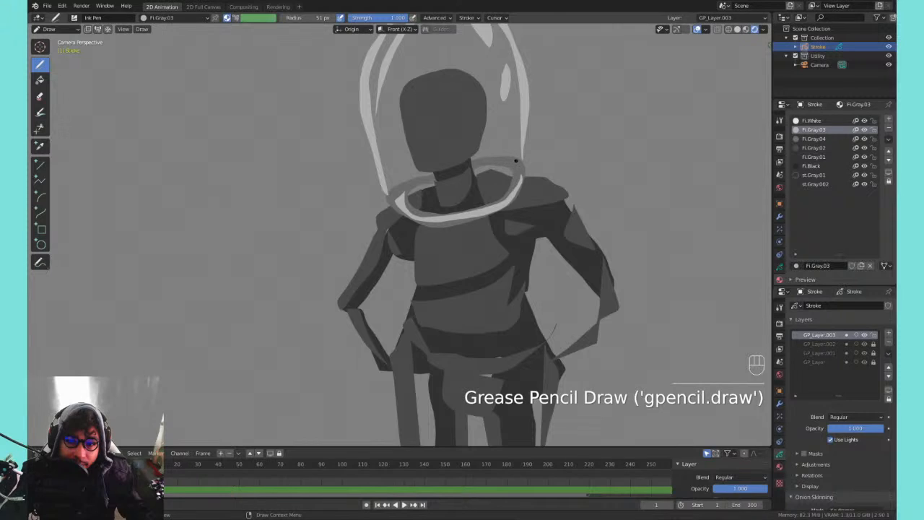
mouse_move(492, 154)
mouse_down()
mouse_move(485, 160)
mouse_move(524, 171)
mouse_move(511, 161)
mouse_up()
key(ctrl+z)
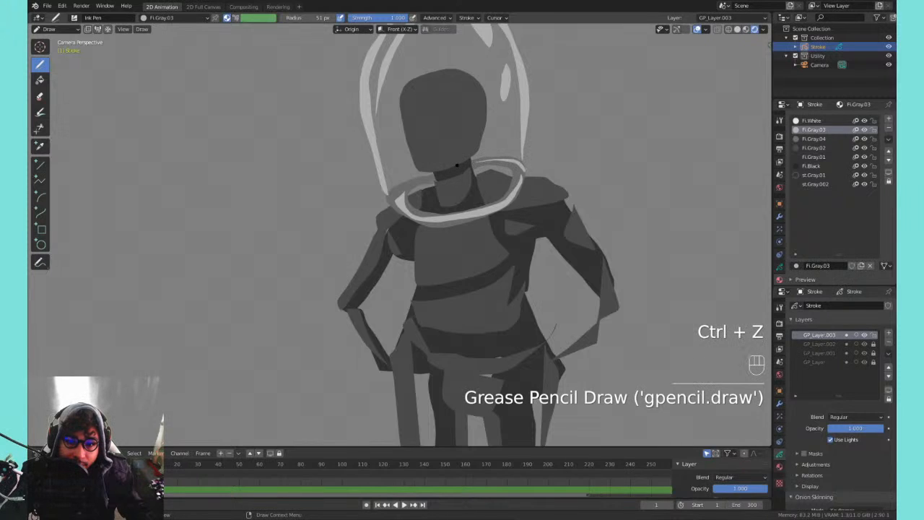
key(ctrl+z)
mouse_move(509, 159)
mouse_down()
mouse_move(522, 170)
mouse_move(476, 162)
mouse_up()
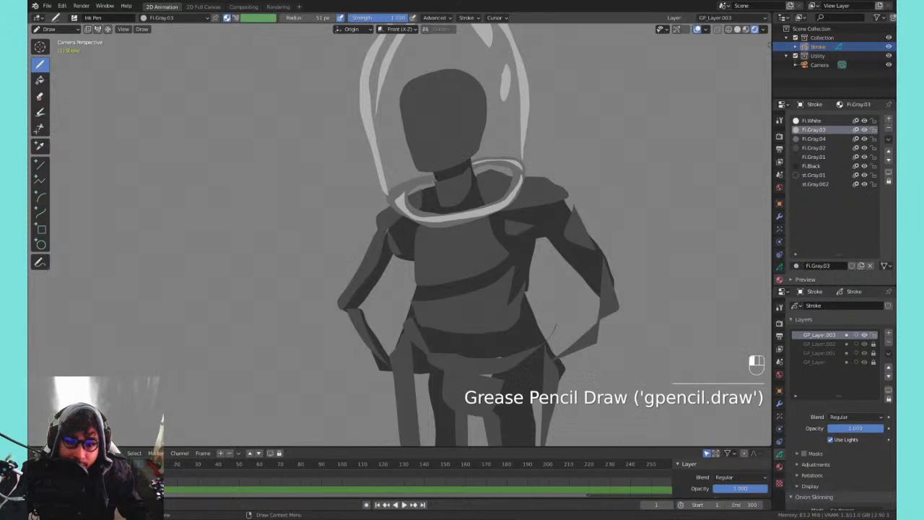
key(ctrl+z)
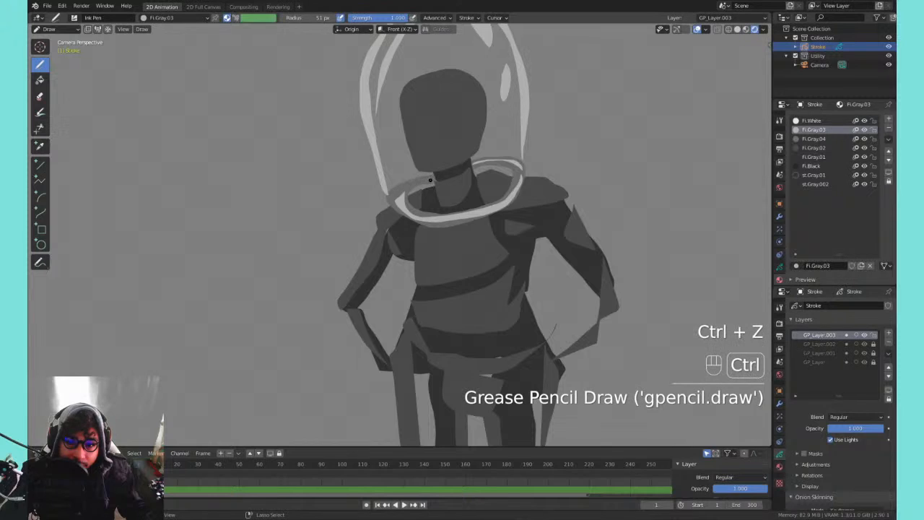
drag(404, 187, 434, 176)
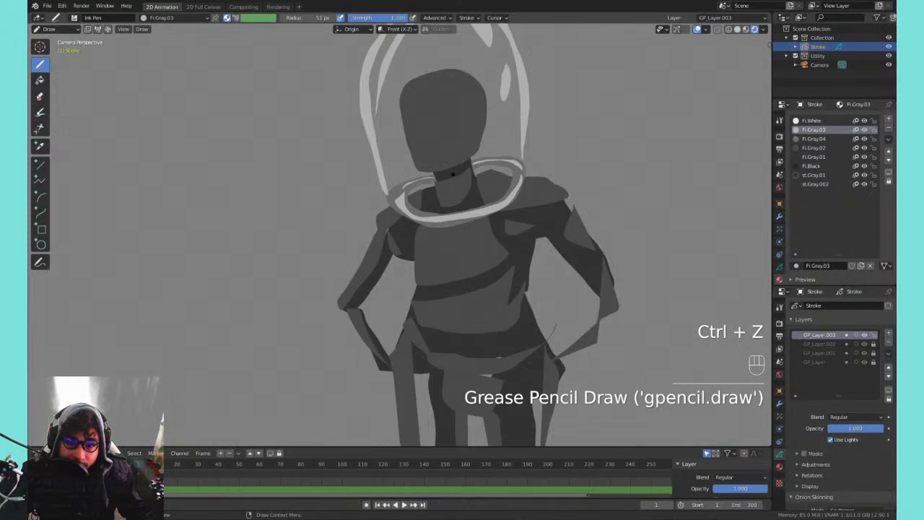
- Select Fi.Gray.04, turn on Draw Strokes on Back, and fill the inner back of the collar ring behind the neck
click(814, 139)
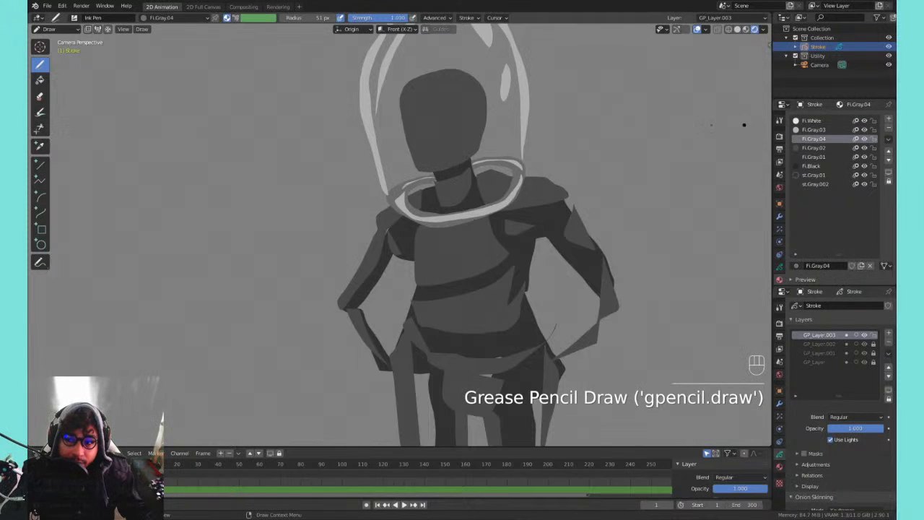
key(q)
click(517, 158)
mouse_move(409, 194)
mouse_down()
mouse_move(510, 172)
mouse_move(431, 186)
mouse_up()
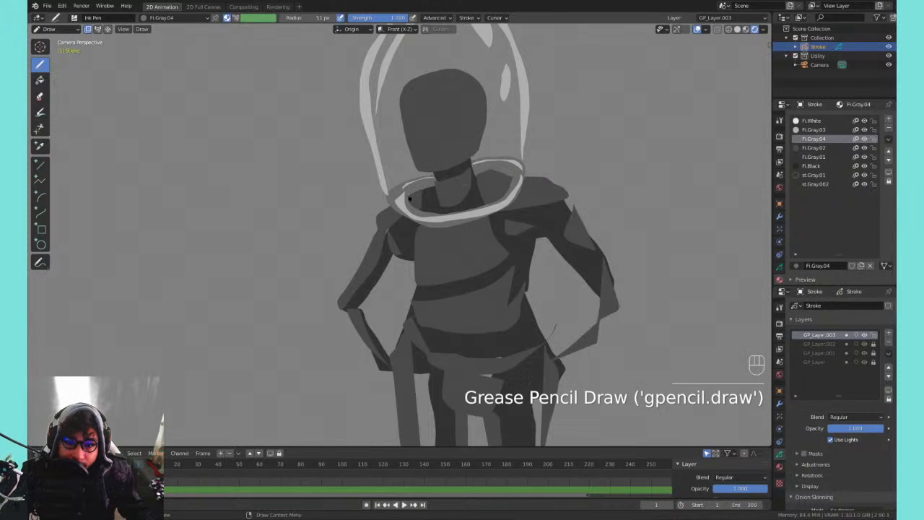
shift+middle_drag(456, 152, 450, 225)
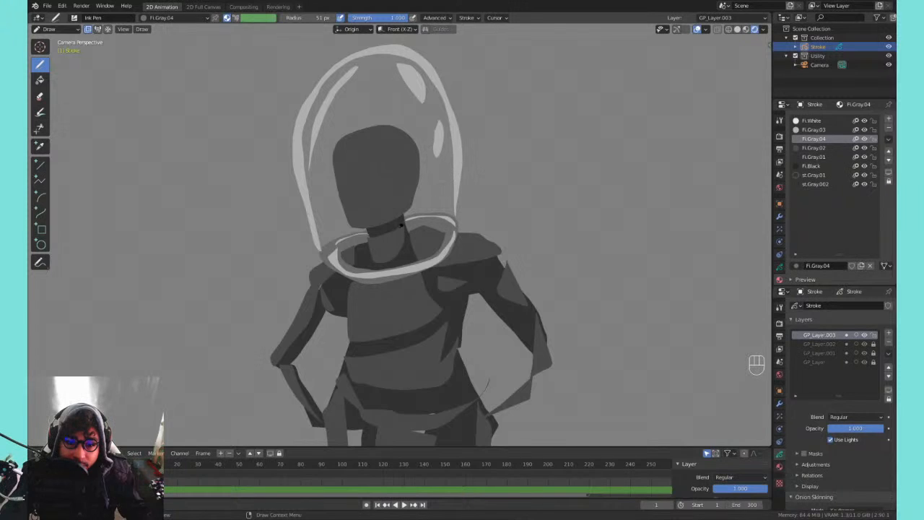
- Turn off Draw Strokes on Back and try a Fi.Gray.04 oval on the chest, undoing the attempts
drag(397, 303, 404, 279)
key(ctrl+z)
key(q)
click(399, 285)
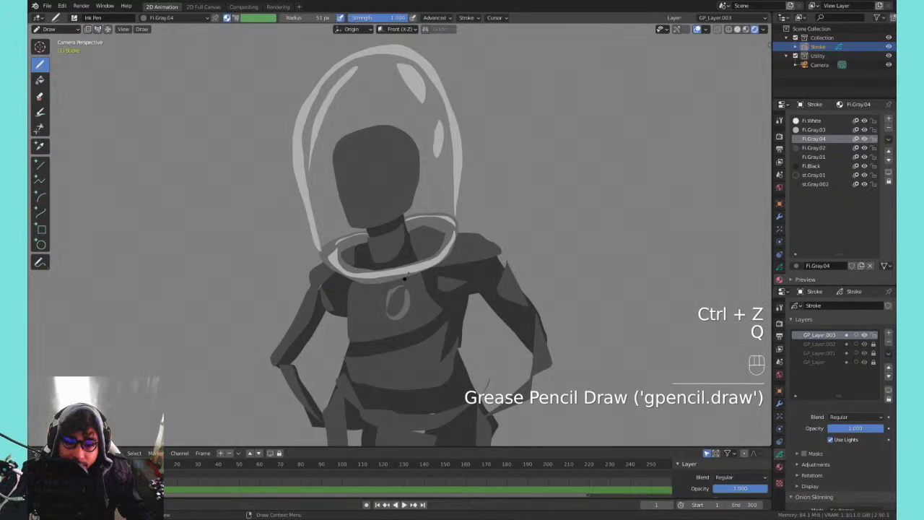
key(ctrl+z)
- Draw small rows of Fi.Gray.04 dashes resembling lettering on the upper chest just below the collar ring
key(ctrl+equal)
key(ctrl+equal)
key(ctrl+equal)
key(ctrl+equal)
key(ctrl+equal)
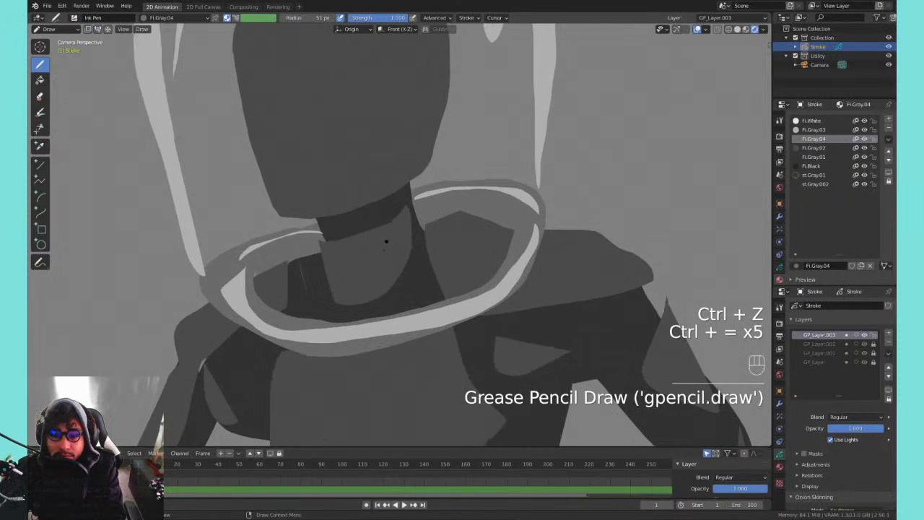
shift+middle_drag(389, 141, 414, 92)
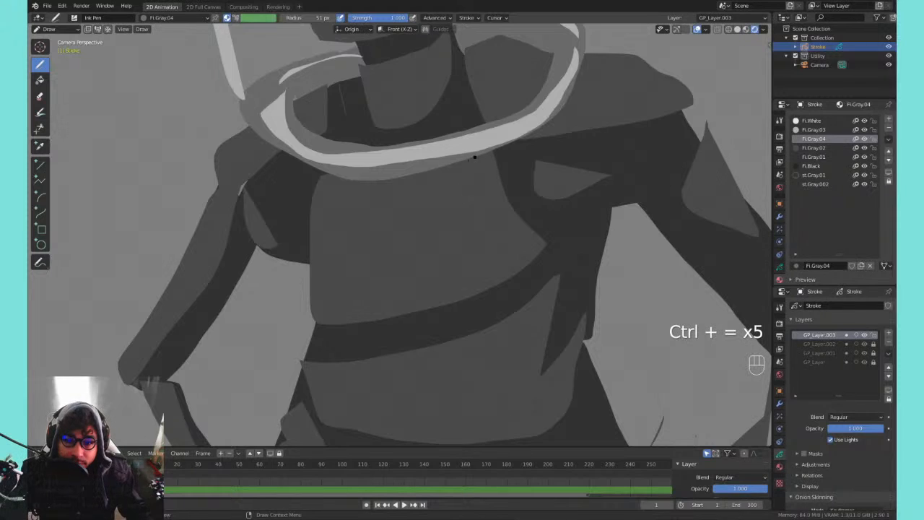
mouse_move(433, 175)
mouse_down()
mouse_move(446, 177)
mouse_move(429, 183)
mouse_up()
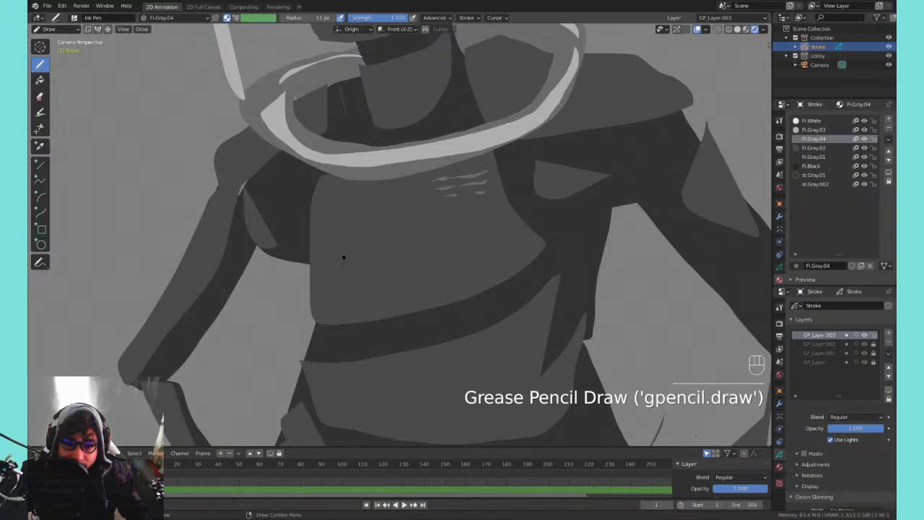
- Select Fi.Gray.01 and try small round marks on the side of the chest panel, undoing the attempts
mouse_move(324, 269)
mouse_down()
mouse_move(319, 306)
mouse_move(331, 296)
mouse_move(327, 267)
mouse_up()
key(ctrl+z)
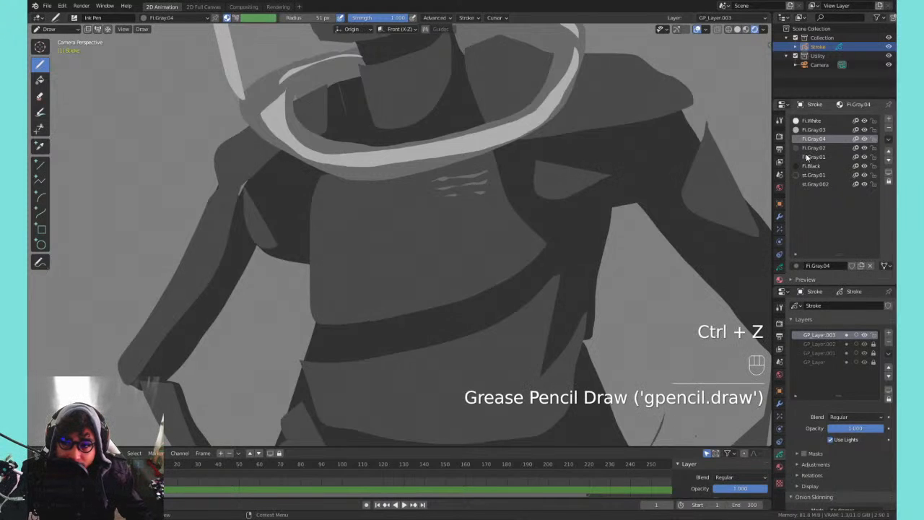
click(812, 156)
mouse_move(327, 258)
mouse_down()
mouse_move(360, 287)
mouse_move(336, 291)
mouse_up()
key(ctrl+z)
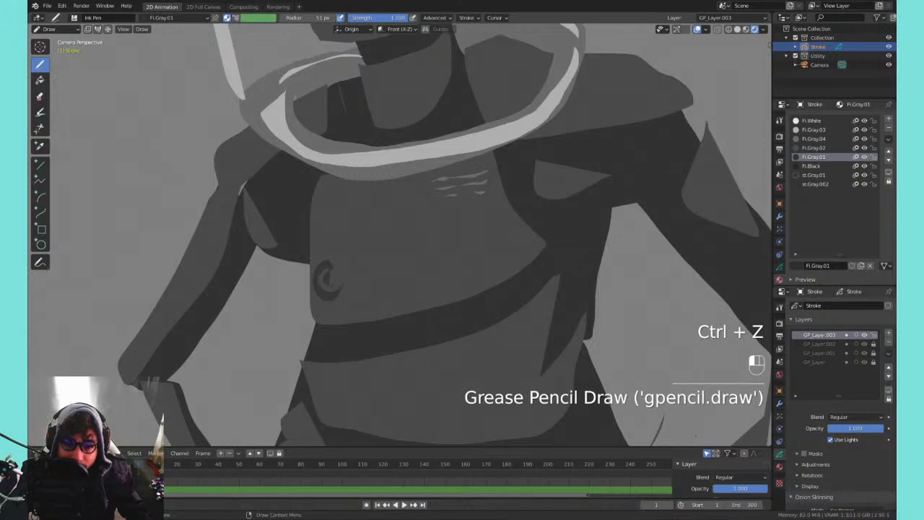
key(ctrl+z)
drag(324, 260, 326, 265)
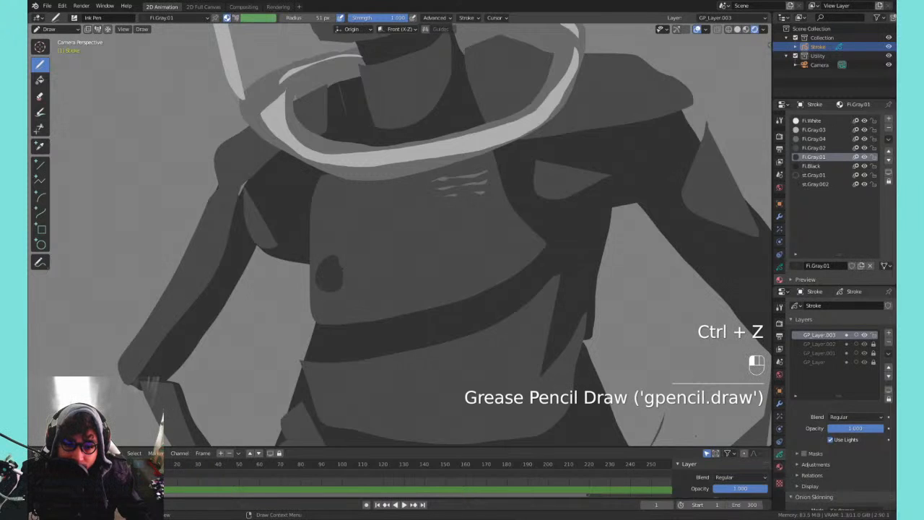
key(ctrl+z)
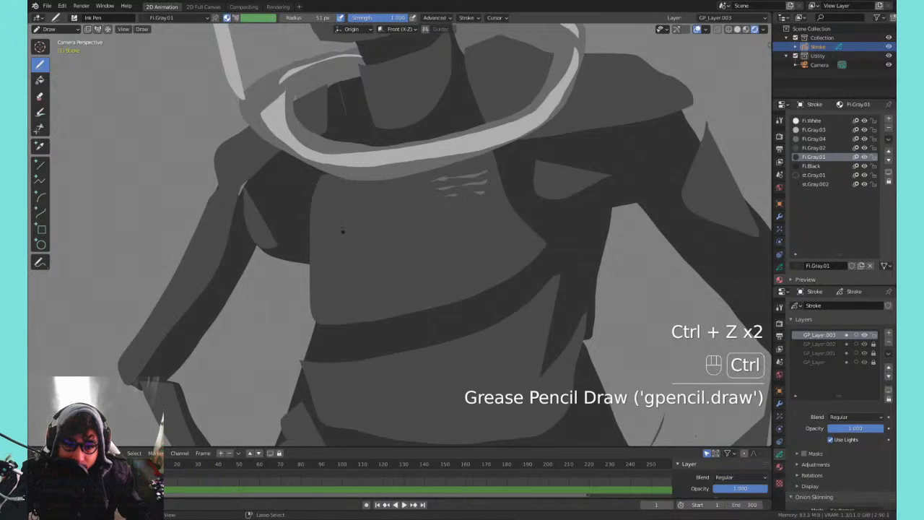
mouse_move(330, 214)
mouse_down()
mouse_move(336, 243)
mouse_move(334, 210)
mouse_up()
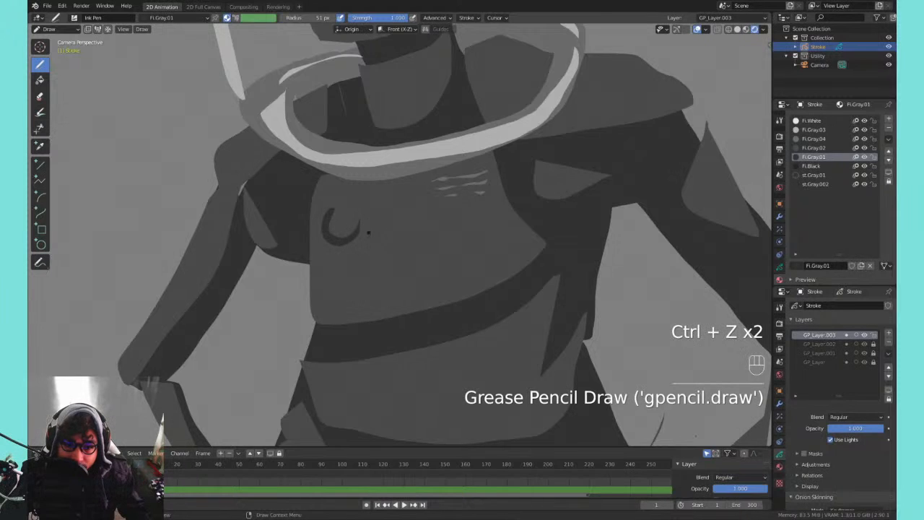
key(ctrl+z)
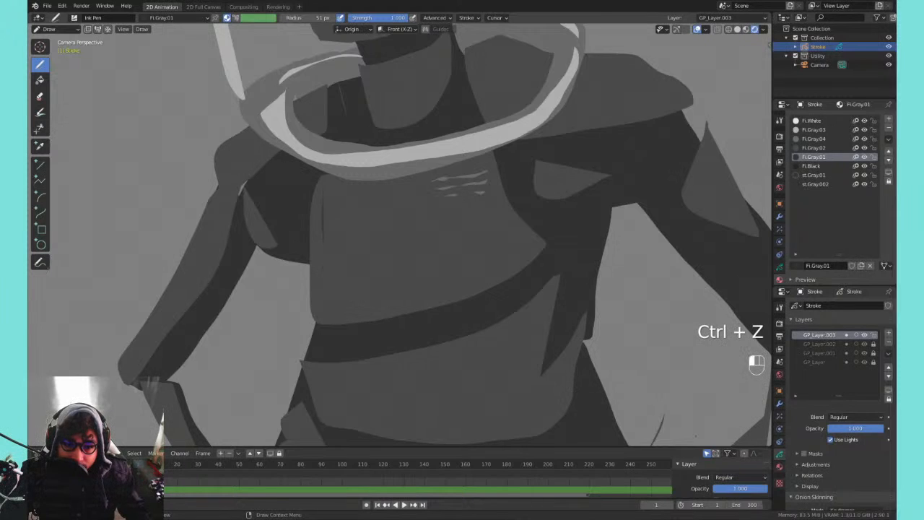
- Draw tapered Fi.Gray.01 seam lines along both sides and the lower edge of the chest panel, redrawing those that do not fit
click(361, 196)
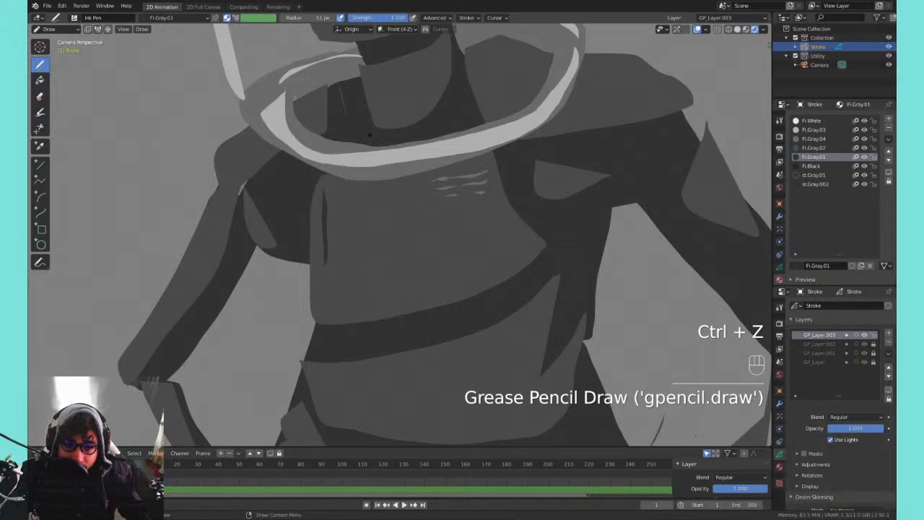
key(ctrl+z)
drag(318, 288, 315, 306)
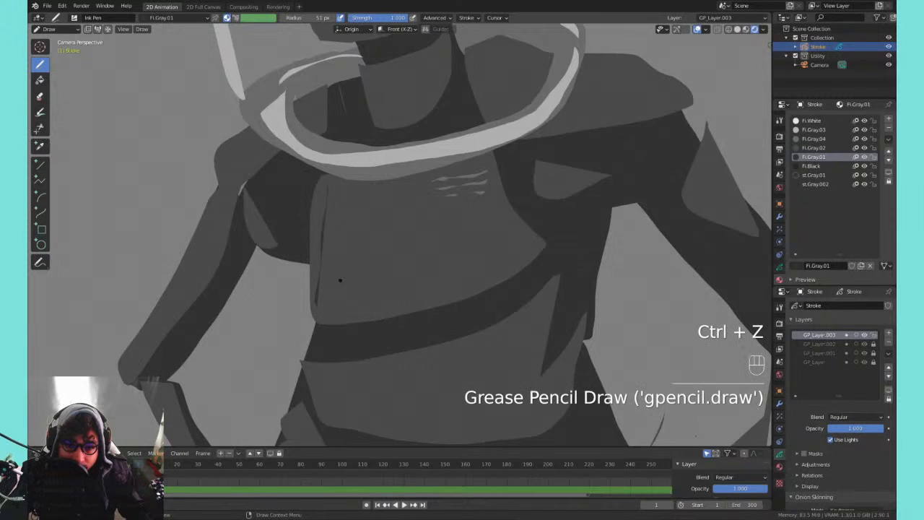
drag(490, 169, 514, 250)
mouse_move(322, 304)
mouse_down()
mouse_move(393, 300)
mouse_move(487, 259)
mouse_up()
key(ctrl+z)
drag(333, 306, 488, 265)
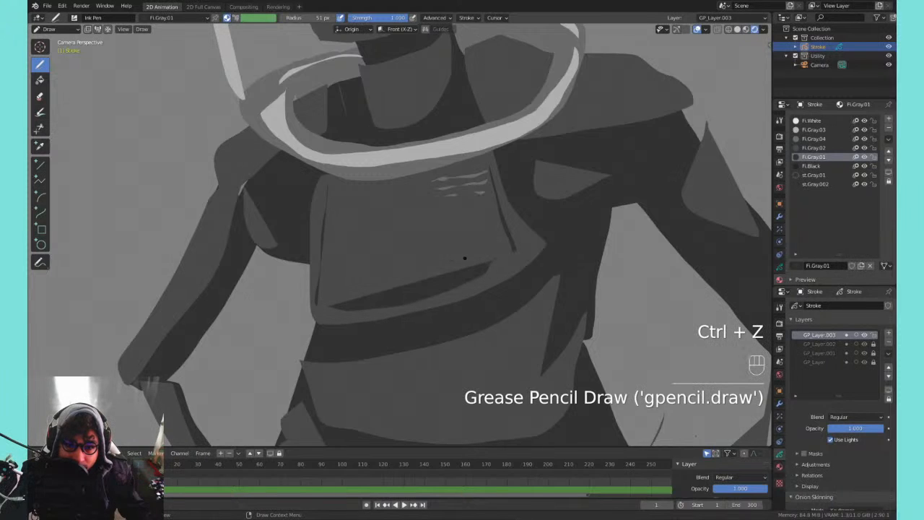
- Draw Fi.Gray.01 seam lines along the sides of the abdomen panel and a tapered fold just above its lower edge
shift+middle_drag(450, 188, 439, 101)
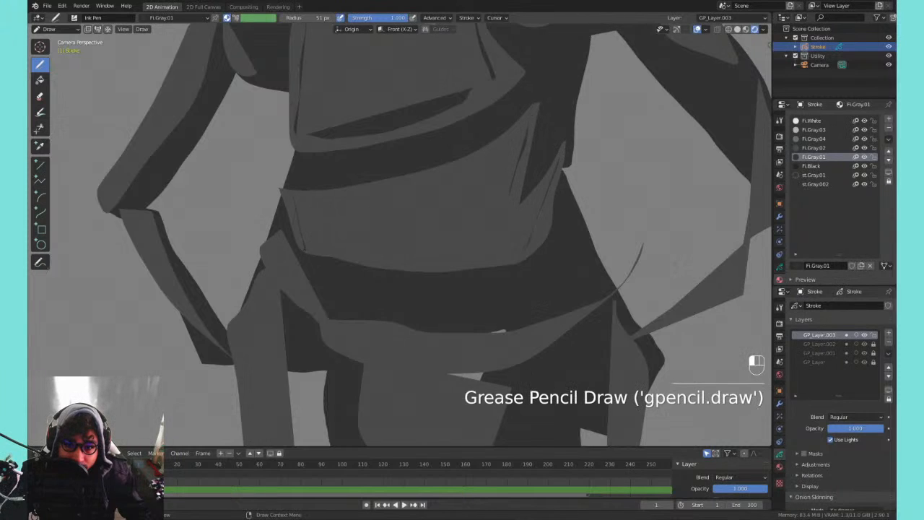
drag(524, 247, 556, 167)
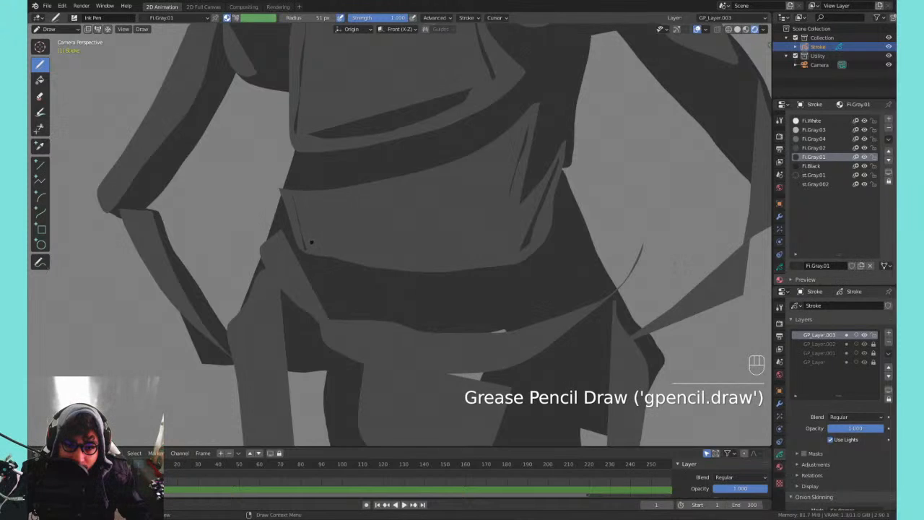
mouse_move(322, 245)
mouse_down()
mouse_move(478, 236)
mouse_move(493, 257)
mouse_move(347, 256)
mouse_move(405, 262)
mouse_move(514, 235)
mouse_move(447, 230)
mouse_up()
key(ctrl+z)
key(ctrl+z)
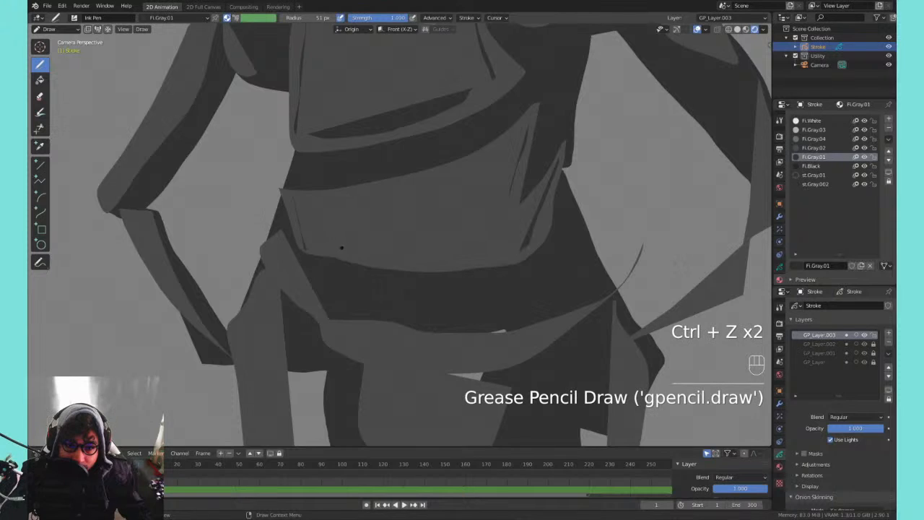
mouse_move(352, 252)
mouse_down()
mouse_move(467, 253)
mouse_move(426, 238)
mouse_up()
- Draw a dark Fi.Gray.01 patch on the figure's right shoulder and a thin accent down the upper arm
mouse_move(501, 171)
shift+middle_down()
mouse_move(487, 262)
mouse_move(521, 265)
shift+middle_up()
shift+middle_drag(494, 149, 450, 273)
shift+middle_drag(364, 146, 484, 130)
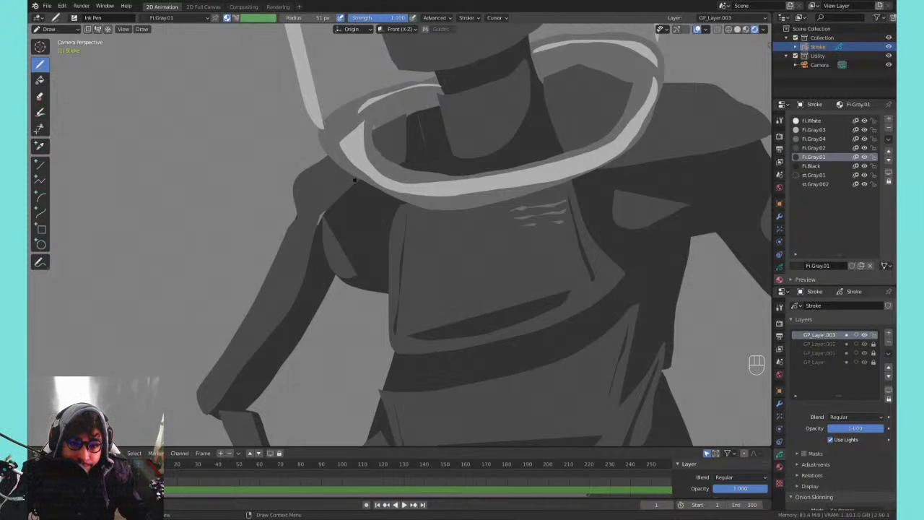
drag(336, 173, 308, 210)
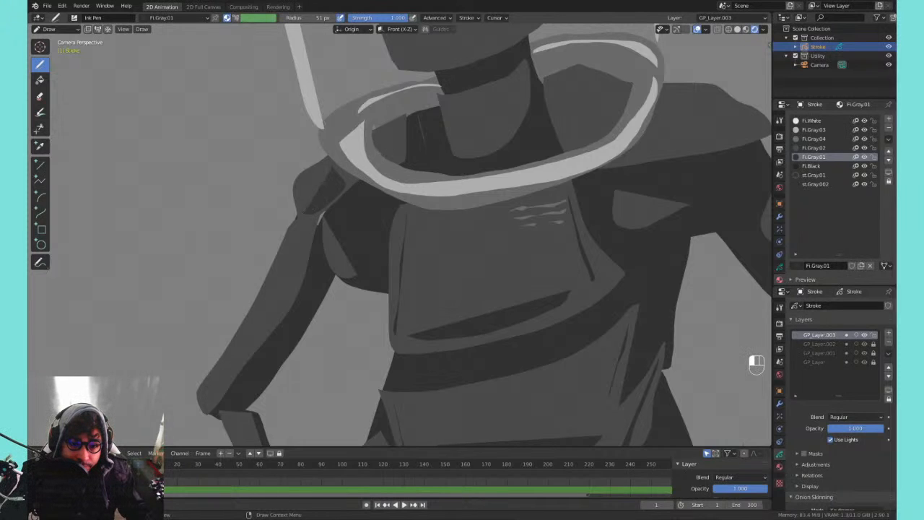
drag(304, 261, 280, 306)
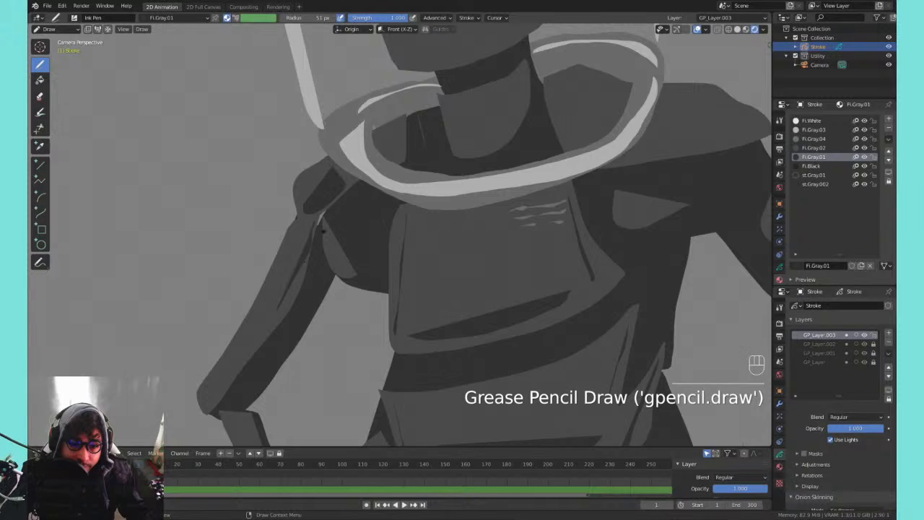
- Fill dark Fi.Gray.01 inset shapes in the lighter areas inside the collar ring on both sides of the neck
shift+middle_drag(389, 186, 260, 248)
shift+middle_drag(485, 191, 383, 154)
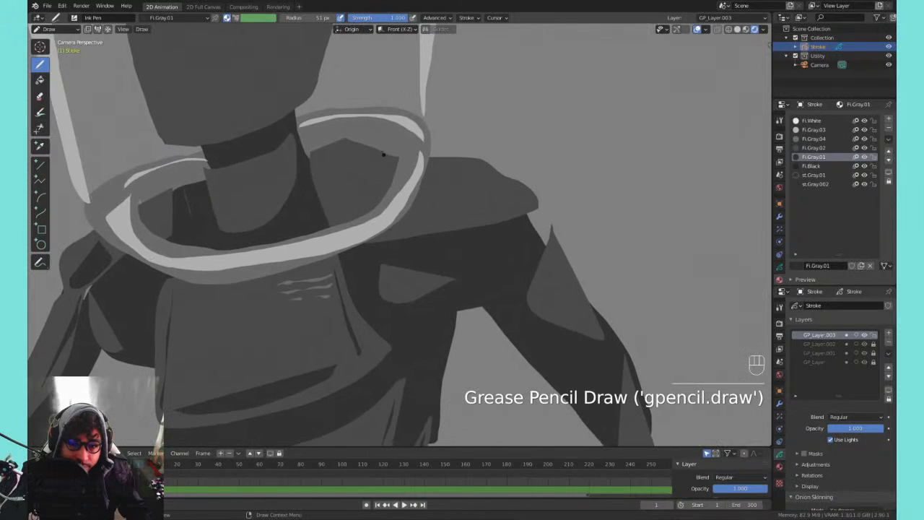
mouse_move(337, 148)
mouse_down()
mouse_move(318, 161)
mouse_move(341, 228)
mouse_move(347, 142)
mouse_move(328, 194)
mouse_move(347, 220)
mouse_move(365, 148)
mouse_up()
key(ctrl+z)
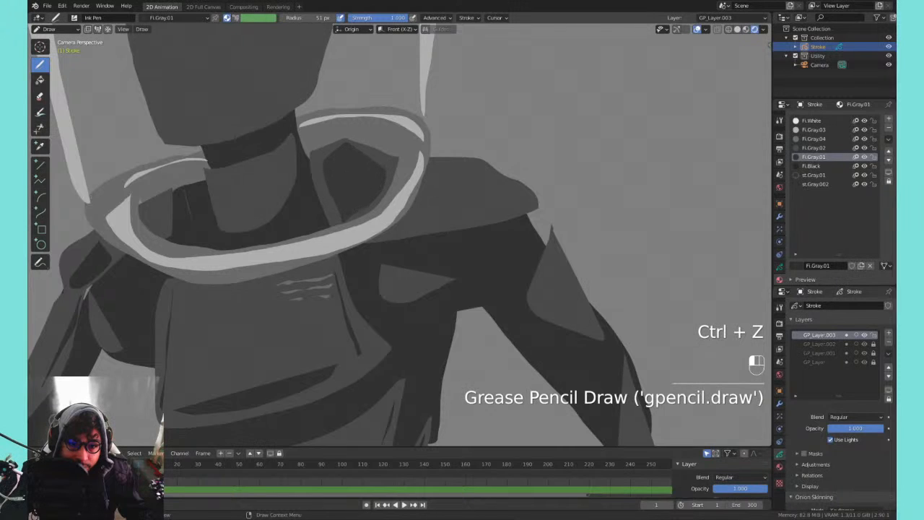
shift+middle_drag(284, 197, 466, 192)
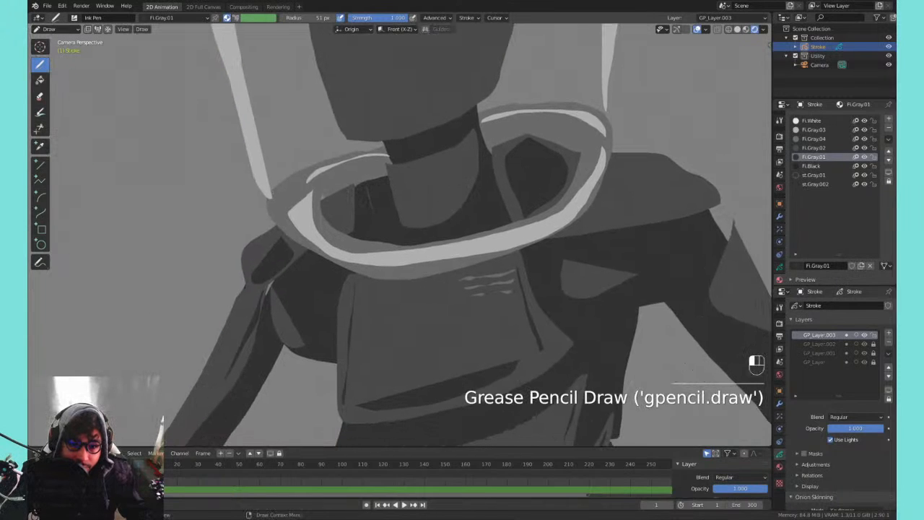
drag(329, 196, 340, 228)
- Draw a Fi.Gray.01 accent along the lower edge of the figure's left shoulder and try another beside the collar, undoing it
shift+middle_drag(641, 190, 411, 191)
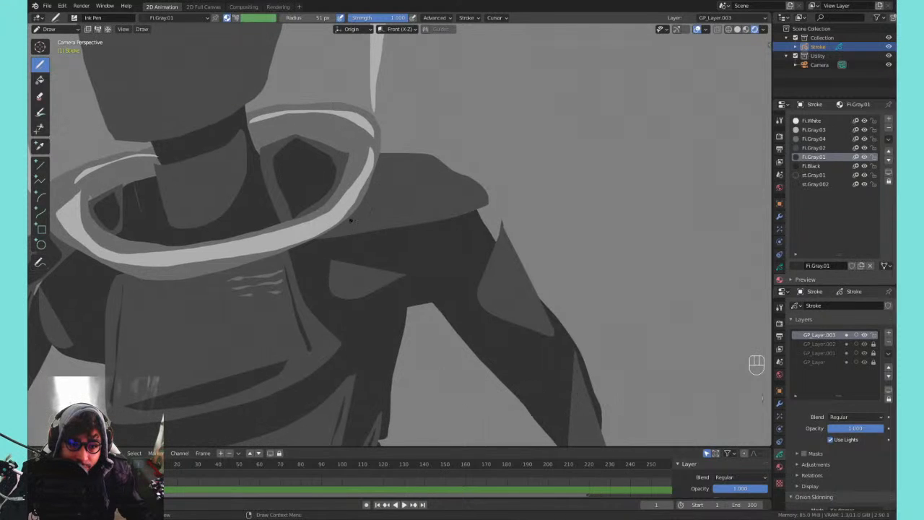
mouse_move(359, 225)
mouse_down()
mouse_move(460, 205)
mouse_move(349, 215)
mouse_up()
key(ctrl+z)
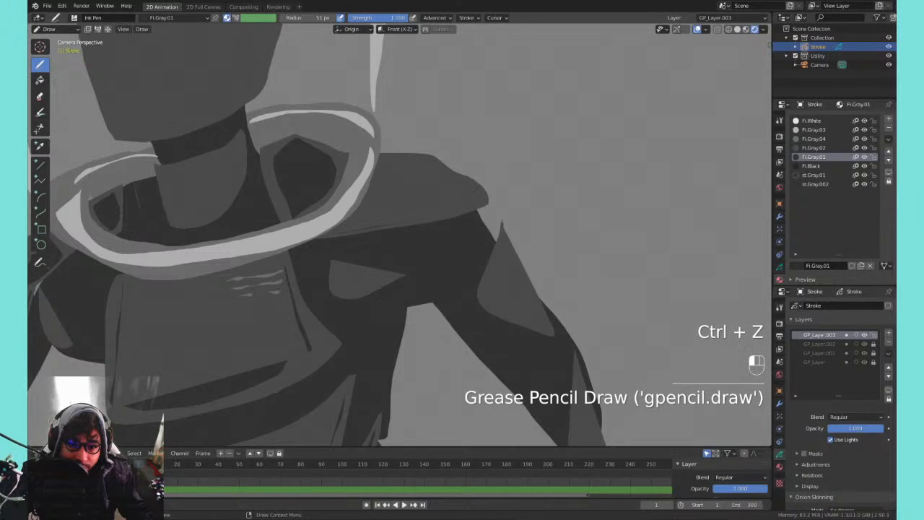
mouse_move(475, 205)
mouse_down()
mouse_move(385, 216)
mouse_move(412, 164)
mouse_move(423, 168)
mouse_up()
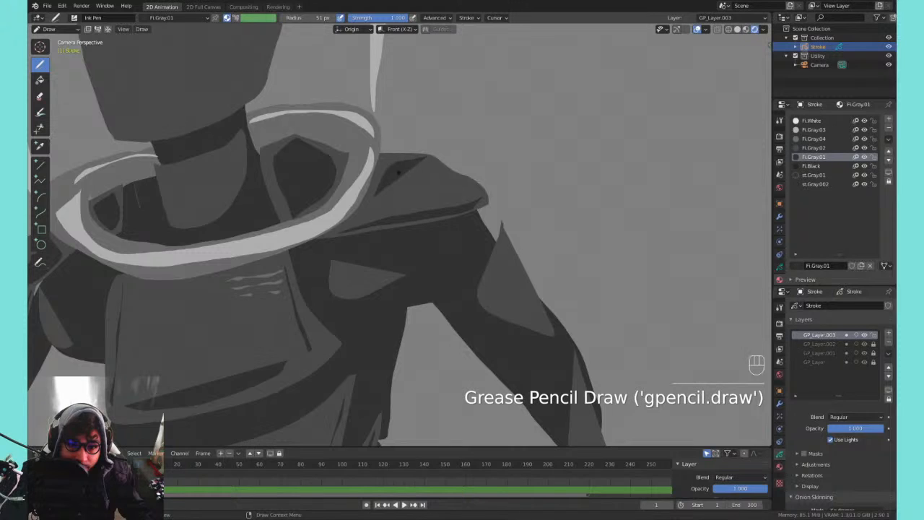
key(ctrl+z)
drag(373, 204, 409, 173)
shift+middle_drag(432, 172, 534, 154)
key(ctrl+z)
- Add Fi.Gray.01 accents on the outer slope of the figure's left shoulder and inside the light patch on the upper arm
shift+middle_drag(462, 186, 371, 109)
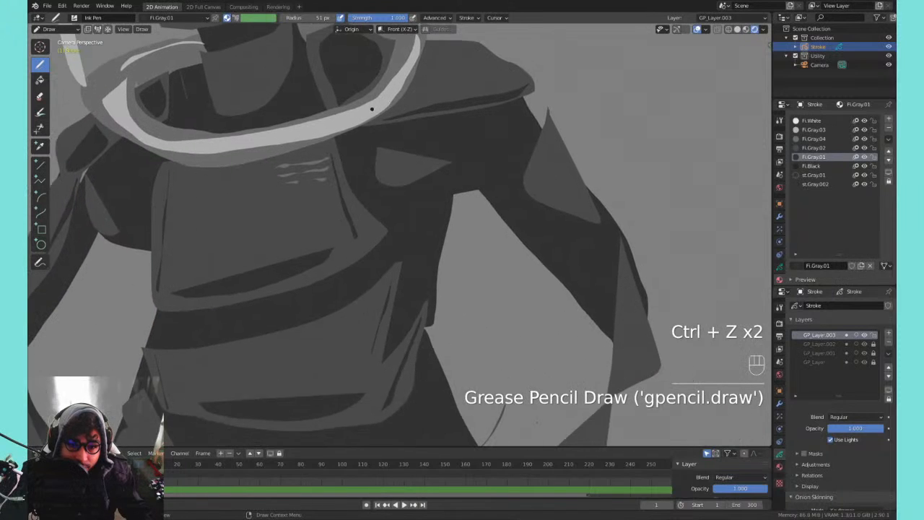
shift+middle_drag(455, 158, 448, 237)
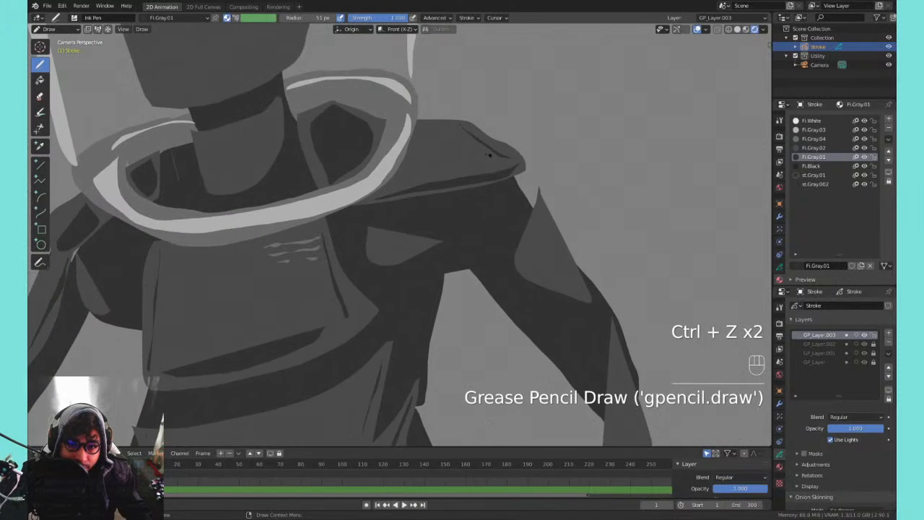
shift+middle_drag(548, 233, 492, 146)
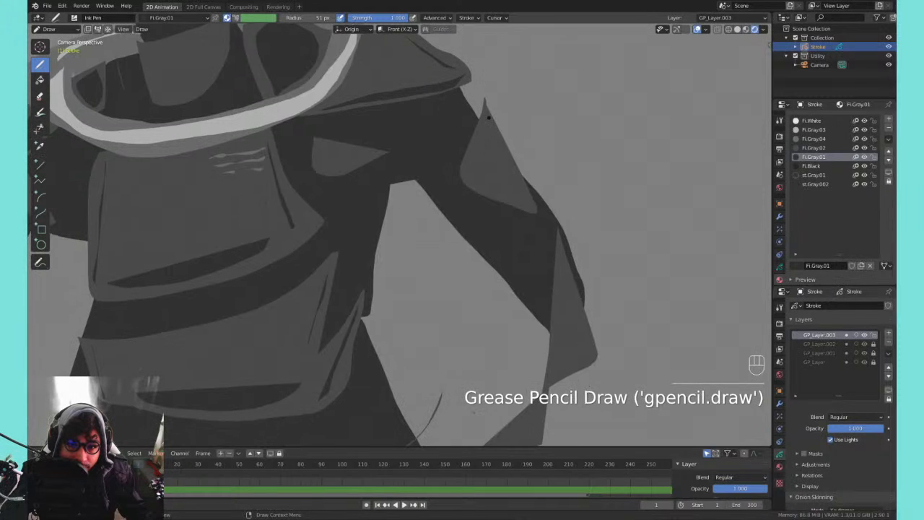
drag(475, 177, 485, 123)
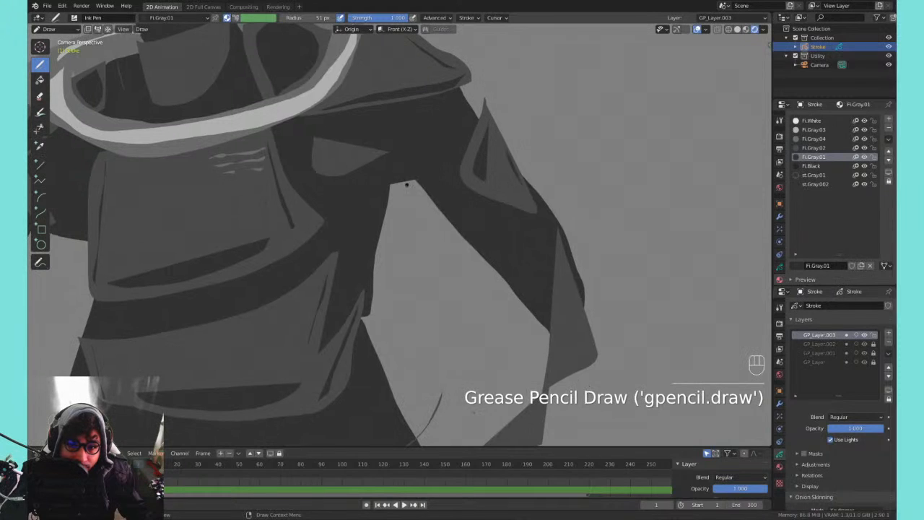
- Draw long Fi.Gray.01 accents down the light strips on the outer sides of both thighs, redrawing the second one
shift+middle_drag(253, 193, 464, 147)
shift+middle_drag(298, 156, 464, 150)
shift+middle_drag(487, 299, 353, 165)
shift+middle_drag(413, 240, 301, 213)
key(ctrl+minus)
key(ctrl+minus)
key(ctrl+minus)
key(ctrl+minus)
key(ctrl+minus)
key(ctrl+minus)
key(ctrl+minus)
key(ctrl+minus)
key(ctrl+minus)
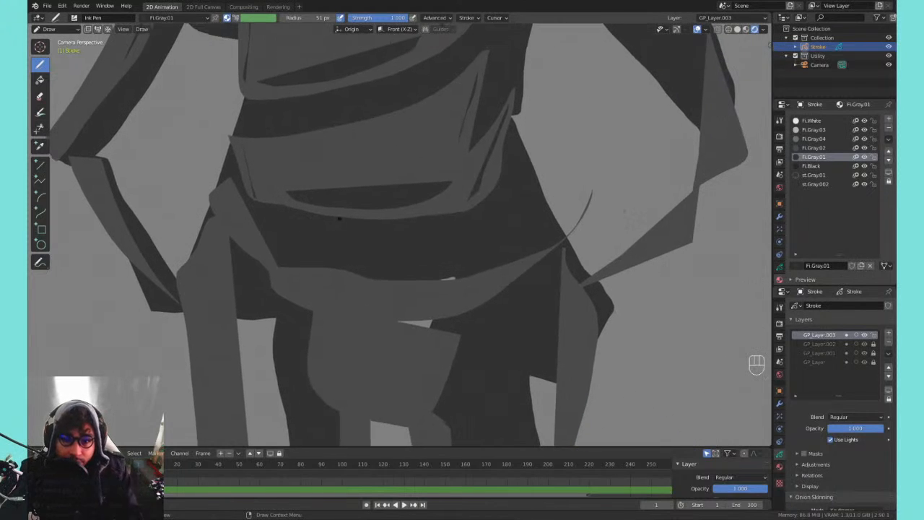
key(ctrl+equal)
key(ctrl+equal)
key(ctrl+equal)
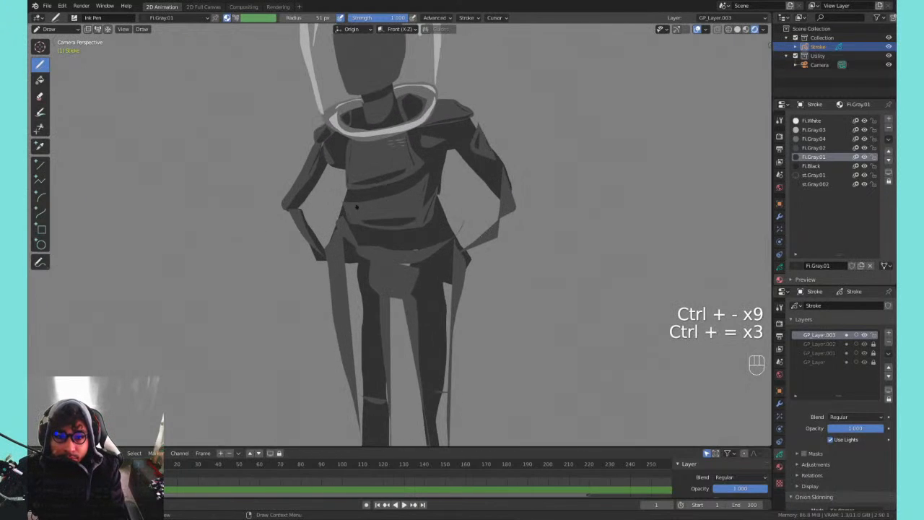
shift+middle_drag(397, 238, 397, 186)
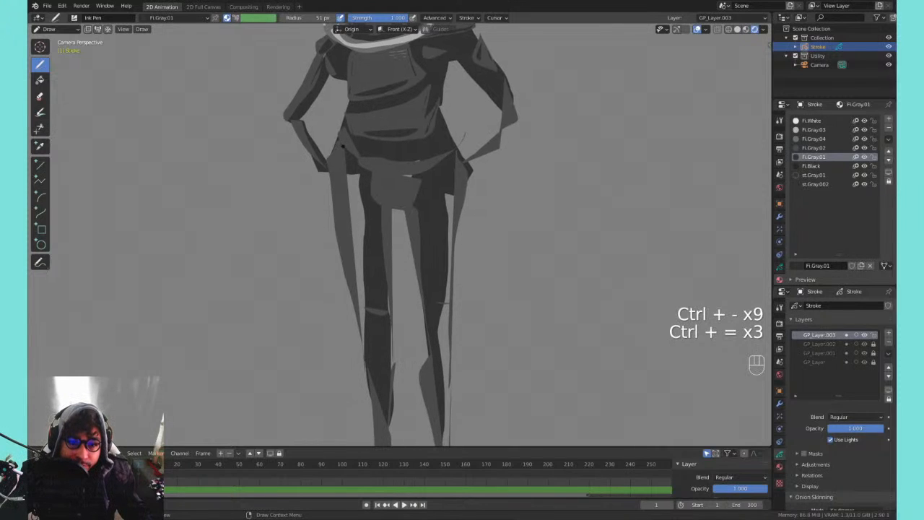
drag(339, 147, 349, 230)
drag(356, 303, 356, 328)
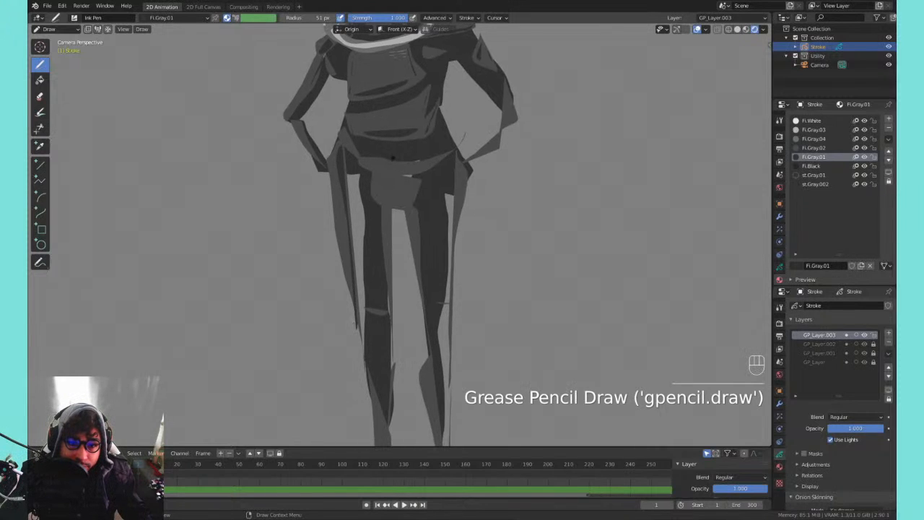
mouse_move(392, 219)
shift+middle_down()
mouse_move(382, 334)
mouse_move(361, 249)
shift+middle_up()
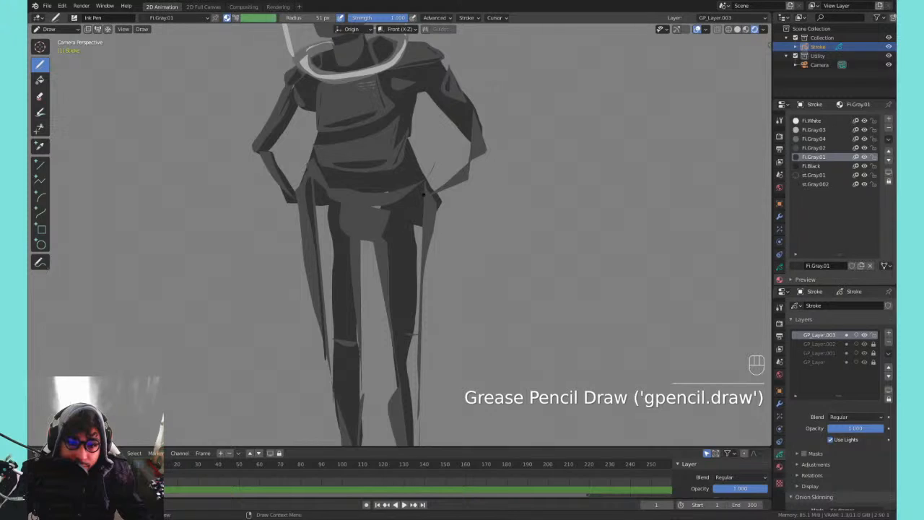
drag(426, 197, 410, 331)
key(ctrl+z)
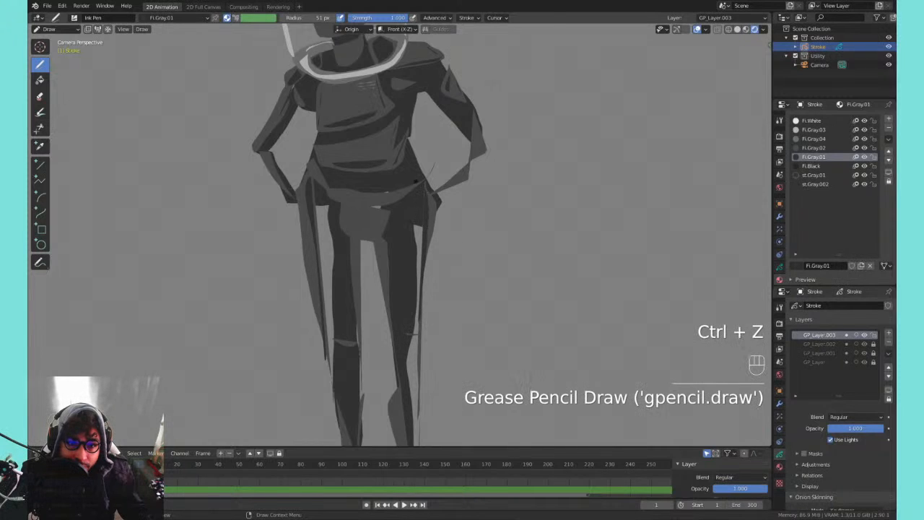
- Draw a thin Fi.Gray.01 accent inside the light patch at the figure's left elbow
scroll(416, 181, down, 3)
scroll(469, 178, up, 2)
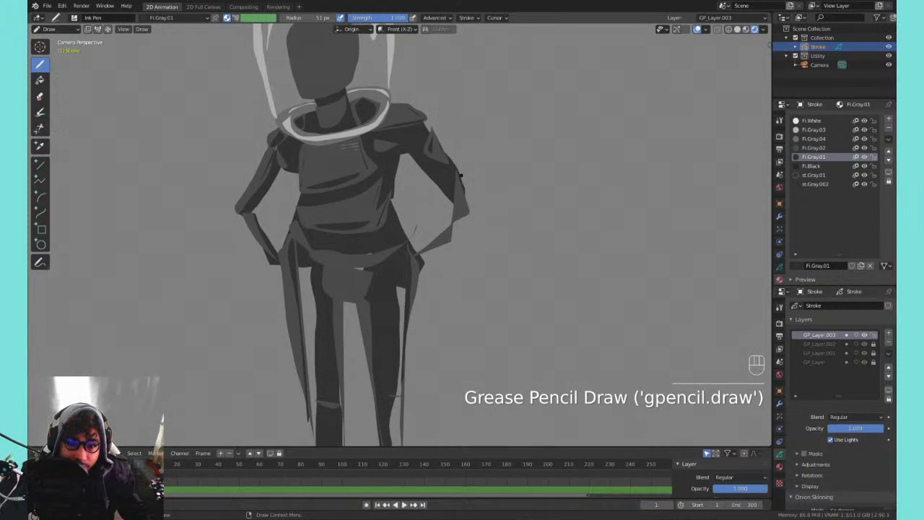
mouse_move(456, 186)
mouse_down()
mouse_move(450, 226)
mouse_move(417, 252)
mouse_up()
mouse_move(397, 182)
shift+middle_down()
mouse_move(416, 246)
mouse_move(487, 245)
shift+middle_up()
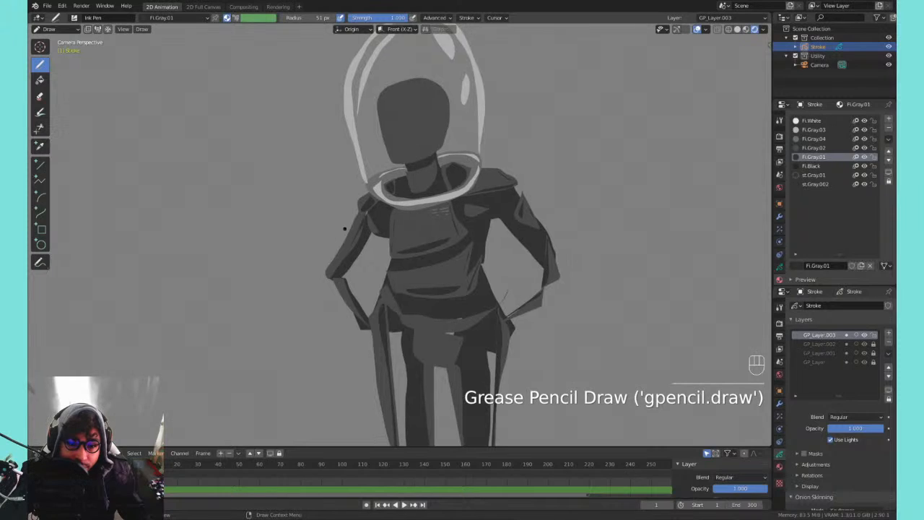
drag(374, 231, 341, 280)
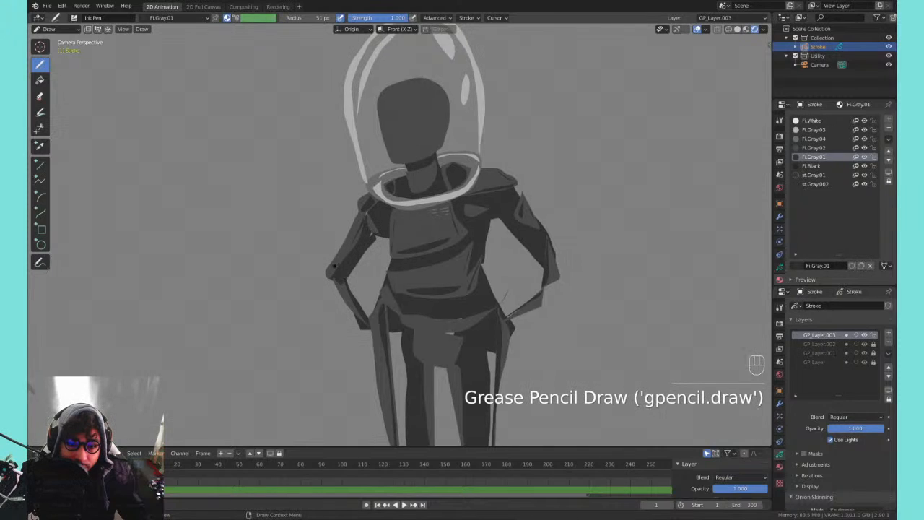
key(ctrl+z)
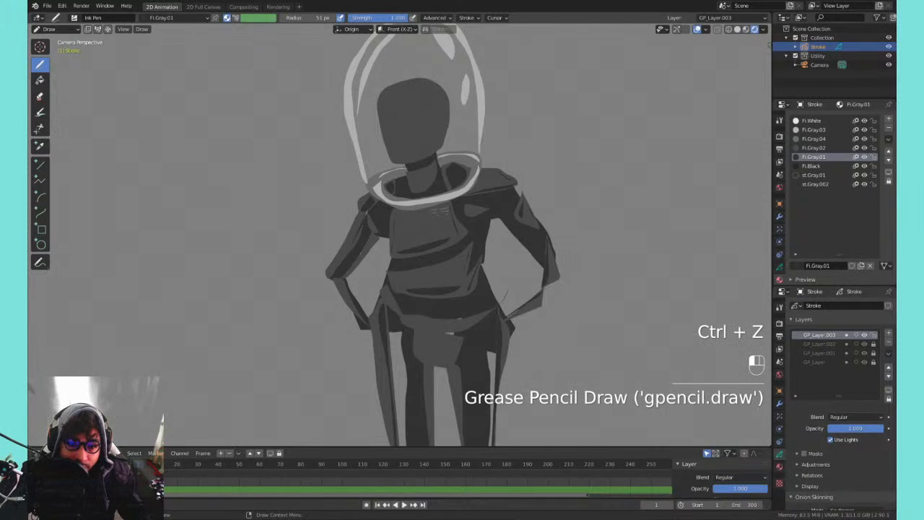
drag(376, 232, 343, 263)
key(ctrl+z)
- Enable Draw Strokes on Back and fill Fi.Gray.01 behind the inner edge of the figure's right upper arm and forearm, redrawing the forearm shape
key(q)
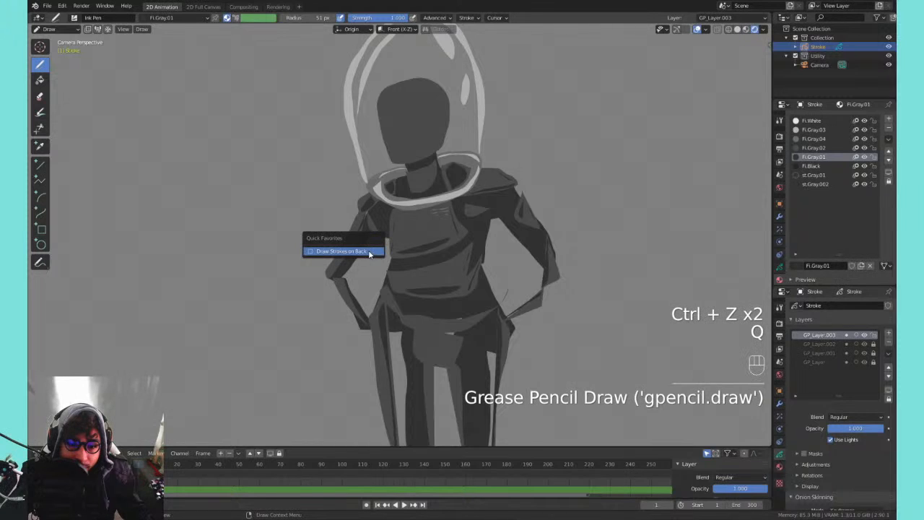
click(369, 253)
mouse_move(383, 236)
mouse_down()
mouse_move(340, 280)
mouse_move(368, 318)
mouse_up()
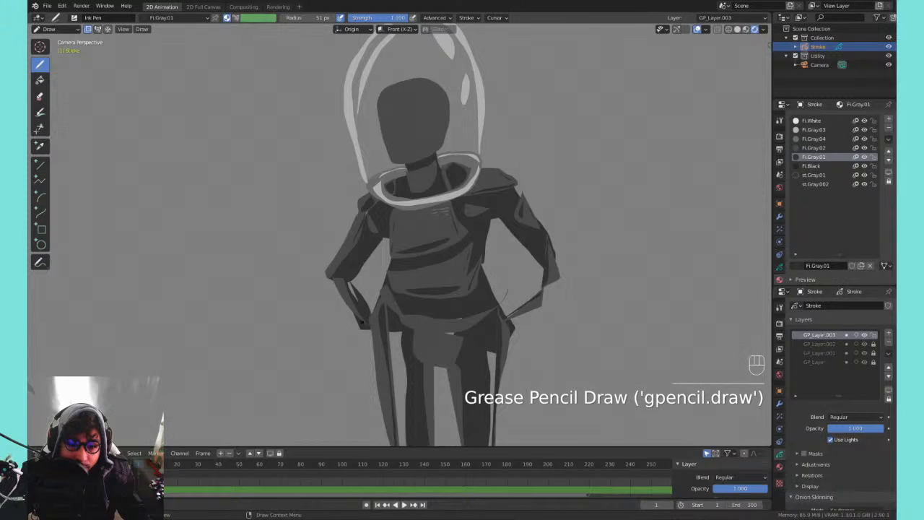
key(ctrl+z)
key(ctrl+z)
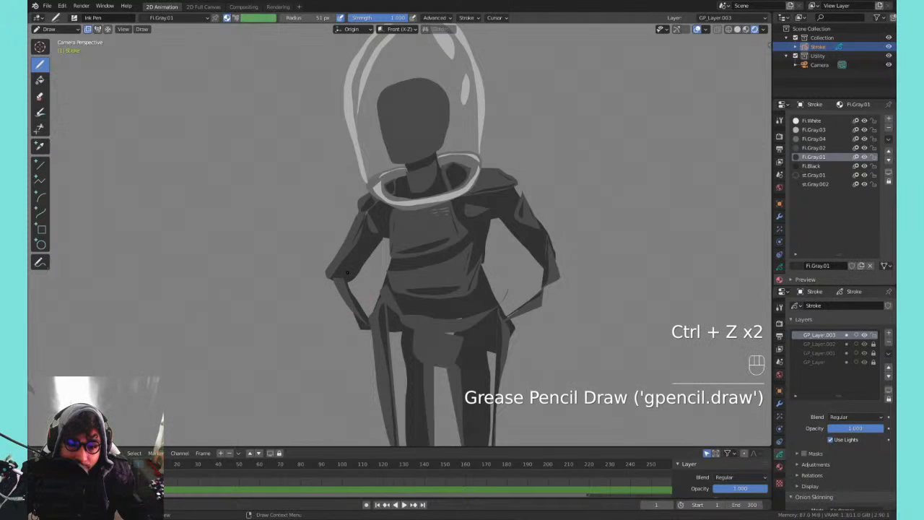
mouse_move(368, 303)
mouse_down()
mouse_move(353, 309)
mouse_move(350, 284)
mouse_up()
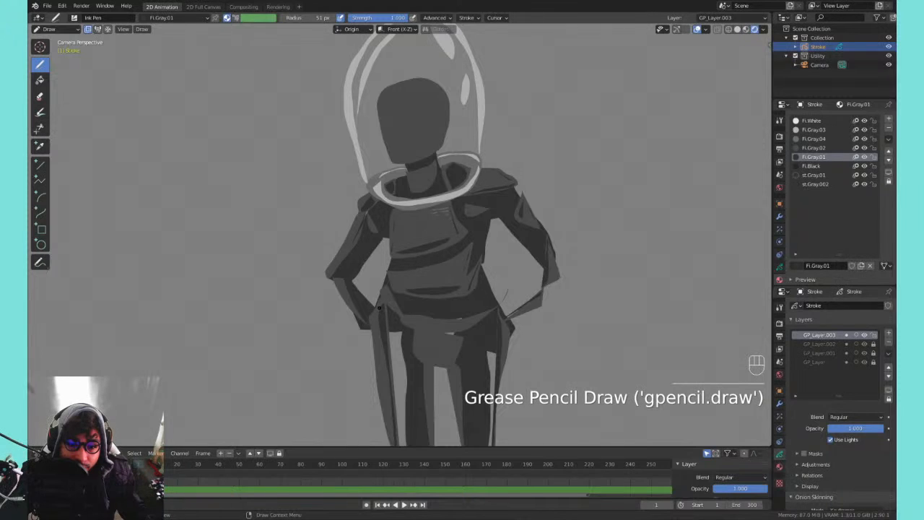
key(q)
click(381, 308)
drag(374, 313, 393, 348)
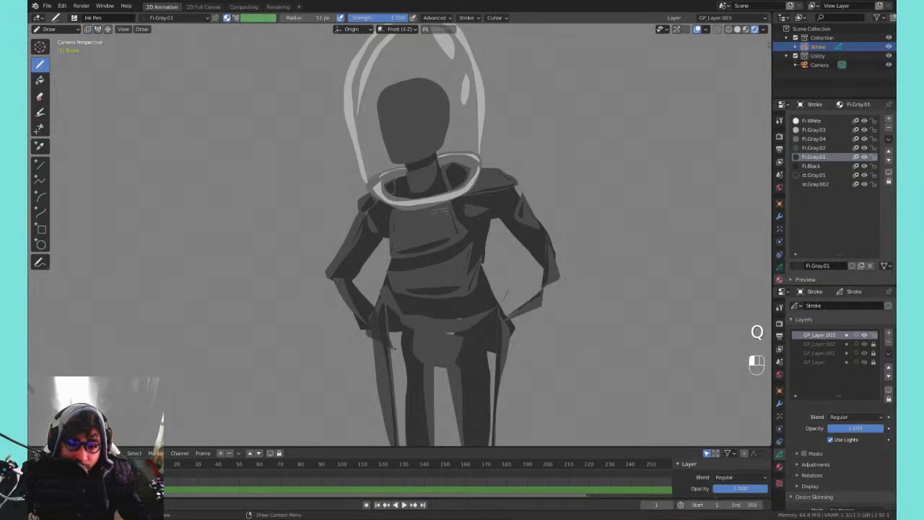
key(ctrl+z)
- Turn Draw Strokes on Back on again and fill a Fi.Gray.01 shape behind the figure's left elbow and forearm, replacing the attempt in front
shift+middle_drag(521, 291, 448, 288)
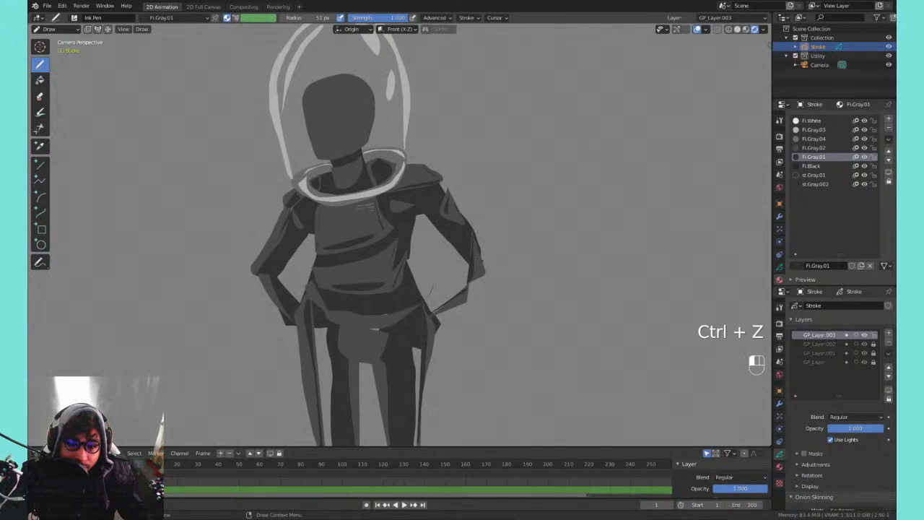
mouse_move(482, 261)
mouse_down()
mouse_move(456, 306)
mouse_move(490, 275)
mouse_move(447, 318)
mouse_up()
key(ctrl+z)
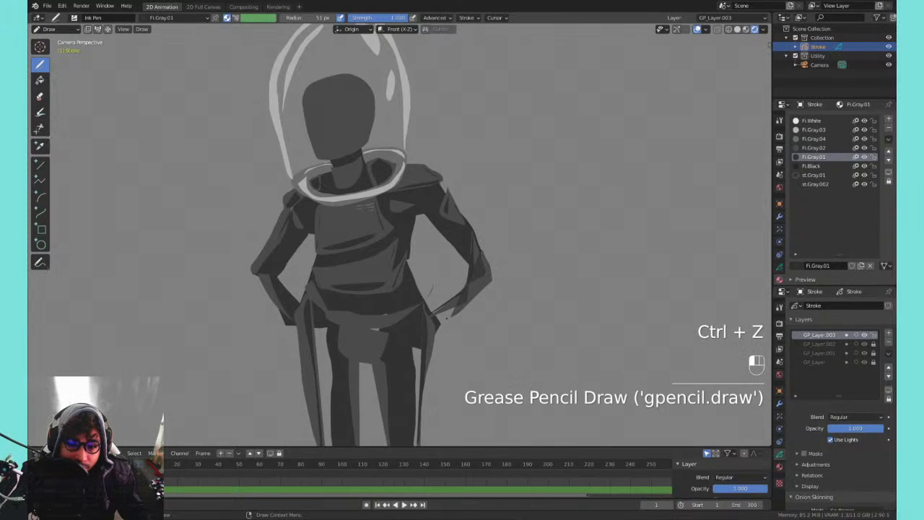
key(ctrl+z)
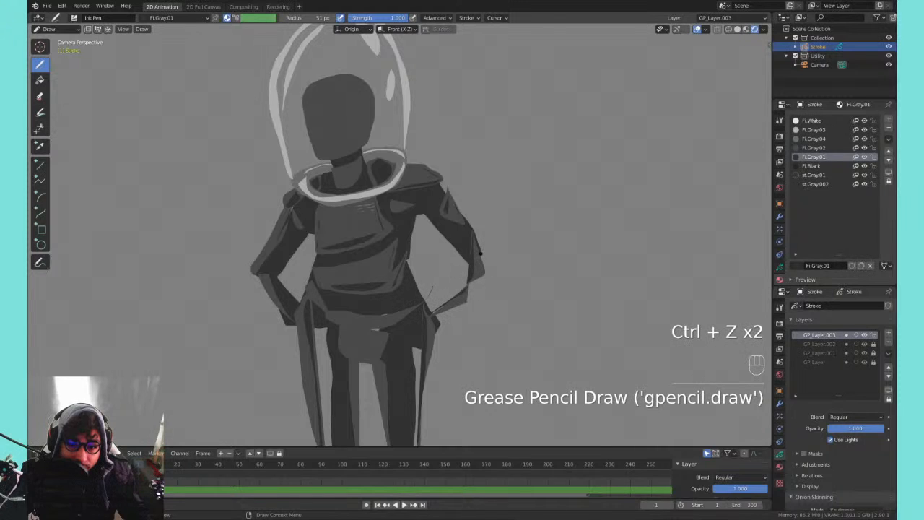
key(q)
mouse_move(482, 251)
mouse_down()
mouse_move(442, 315)
mouse_move(423, 311)
mouse_up()
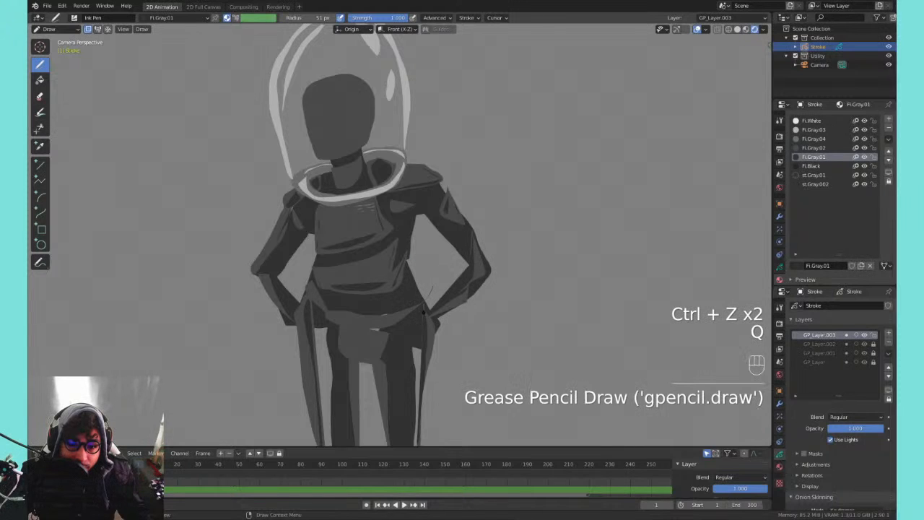
- Turn off Draw Strokes on Back and add a curved Fi.Gray.01 accent along the lower edge of the light chest patch under the figure's left shoulder
shift+middle_drag(410, 263, 456, 229)
shift+middle_drag(438, 105, 461, 151)
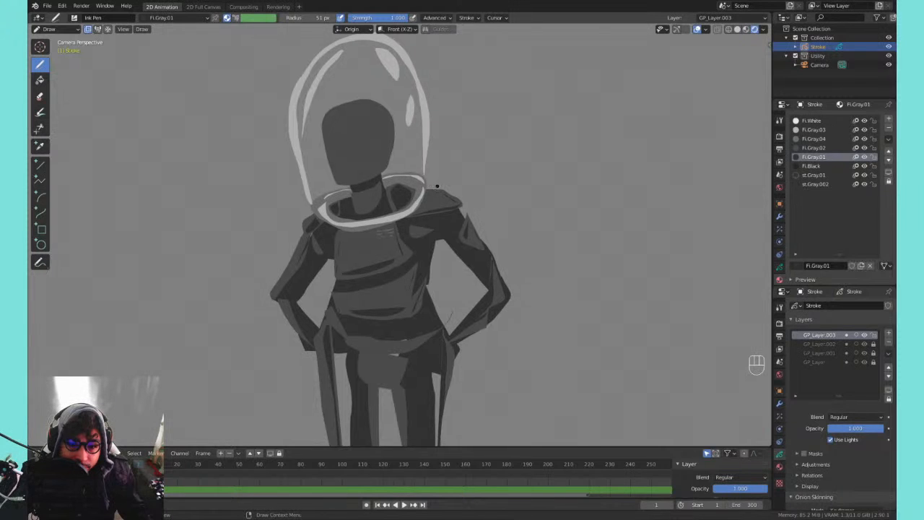
key(ctrl+equal)
key(ctrl+equal)
key(ctrl+equal)
key(ctrl+equal)
key(ctrl+equal)
key(ctrl+equal)
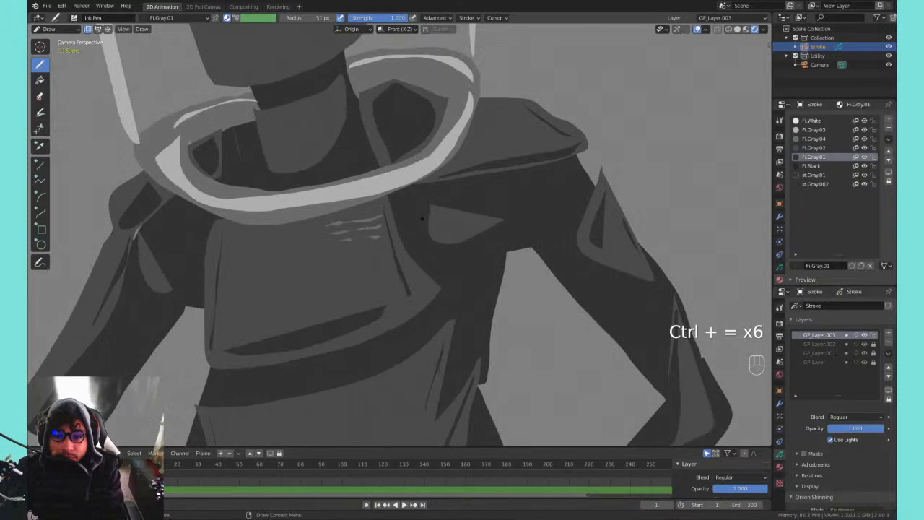
click(438, 225)
key(ctrl+z)
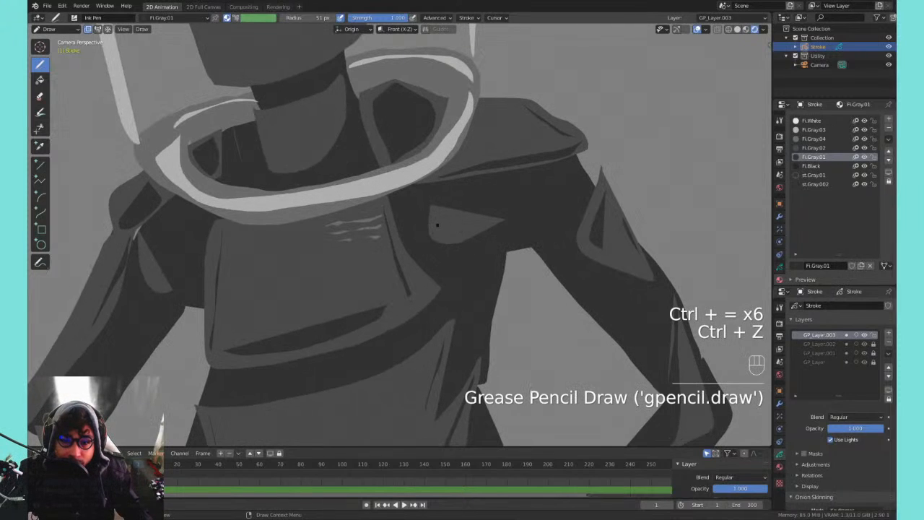
key(q)
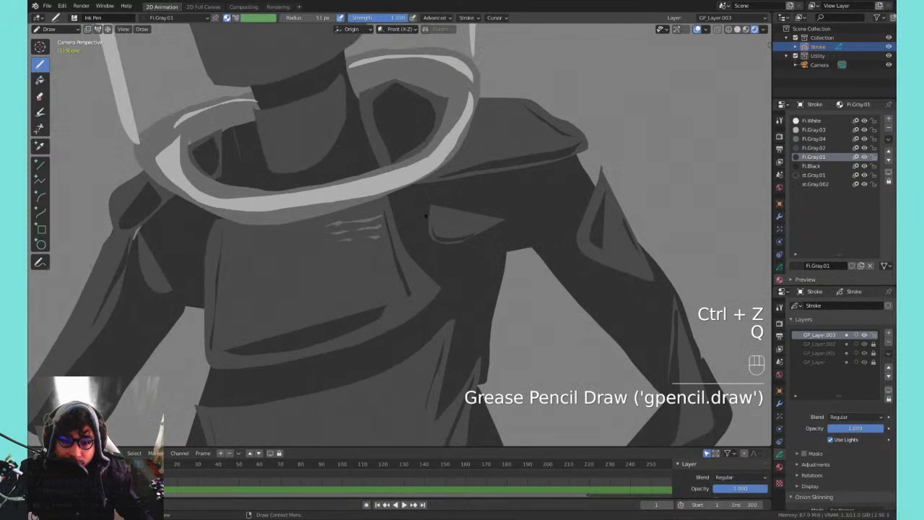
- Draw a small Fi.Gray.01 accent on the light belt near the figure's right hip, undoing the stray strokes
shift+middle_drag(438, 225, 519, 117)
shift+middle_drag(524, 260, 398, 139)
shift+middle_drag(487, 253, 393, 166)
mouse_move(300, 150)
mouse_down()
mouse_move(411, 159)
mouse_move(534, 143)
mouse_move(353, 180)
mouse_move(308, 156)
mouse_move(365, 173)
mouse_move(504, 165)
mouse_move(516, 148)
mouse_up()
key(ctrl+z)
mouse_move(470, 168)
shift+middle_down()
mouse_move(586, 245)
mouse_move(638, 328)
shift+middle_up()
key(ctrl+z)
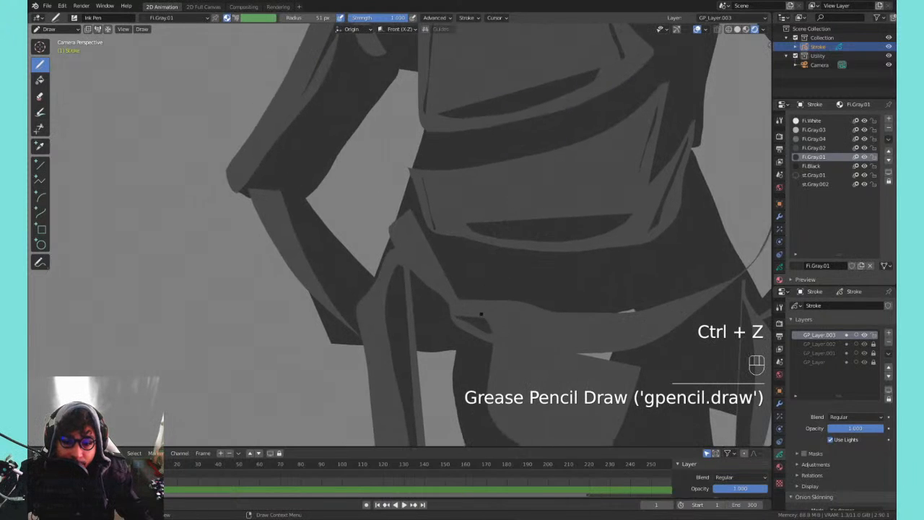
- Add Fi.Gray.01 accents along the bottom and side edges of the light crotch panel and on the belt toward the figure's left hip
shift+middle_drag(484, 329, 426, 305)
drag(418, 309, 497, 298)
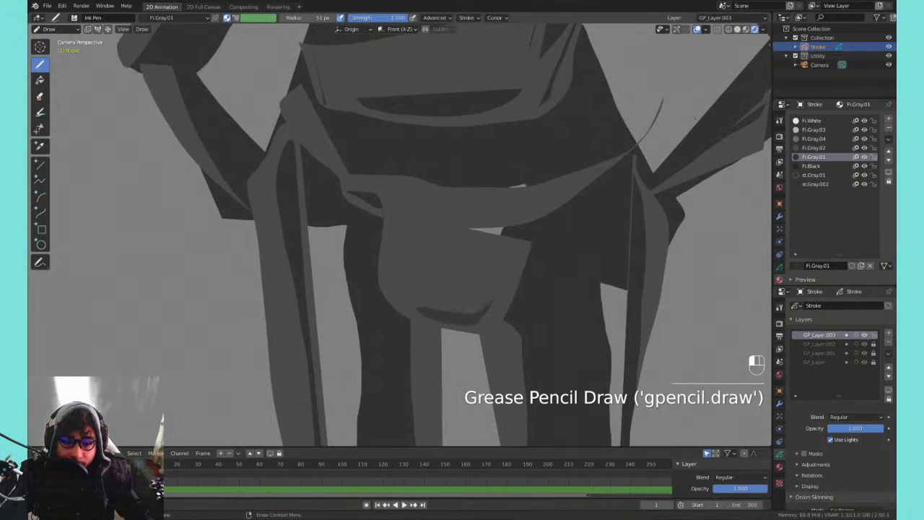
mouse_move(465, 174)
shift+middle_down()
mouse_move(413, 218)
mouse_move(590, 159)
mouse_move(413, 252)
mouse_move(419, 269)
shift+middle_up()
drag(421, 276, 493, 280)
key(ctrl+z)
drag(573, 254, 624, 229)
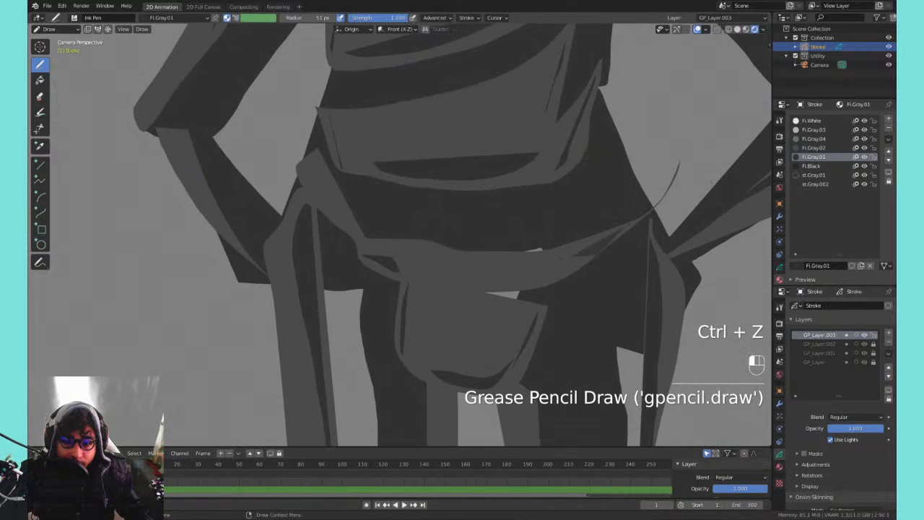
- Examine the new suit accents up close and in the view of the whole astronaut figure
key(ctrl+equal)
key(ctrl+equal)
key(ctrl+equal)
key(ctrl+equal)
key(ctrl+equal)
key(ctrl+equal)
key(ctrl+equal)
key(ctrl+minus)
key(ctrl+minus)
key(ctrl+minus)
key(ctrl+minus)
key(ctrl+minus)
key(ctrl+minus)
key(ctrl+minus)
key(ctrl+minus)
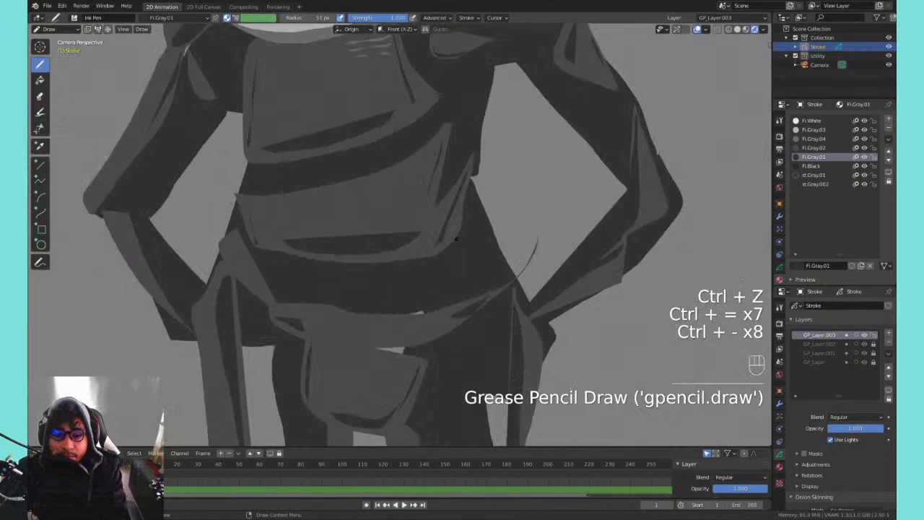
key(ctrl+minus)
key(ctrl+minus)
key(ctrl+minus)
key(ctrl+minus)
key(ctrl+minus)
key(ctrl+minus)
key(ctrl+minus)
key(ctrl+equal)
key(ctrl+minus)
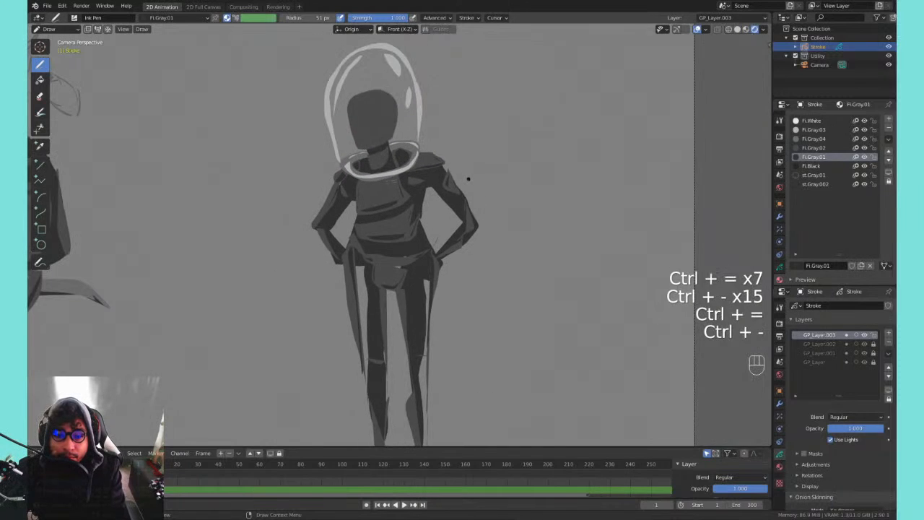
- Draw a long Fi.Gray.01 accent down the light inner-thigh strip of the figure's right leg, redrawing it until the shape fits
key(ctrl+equal)
key(ctrl+equal)
key(ctrl+equal)
key(ctrl+equal)
key(ctrl+equal)
key(ctrl+equal)
key(ctrl+equal)
key(ctrl+equal)
shift+middle_drag(421, 248, 404, 96)
shift+middle_drag(408, 346, 378, 227)
shift+middle_drag(379, 269, 386, 99)
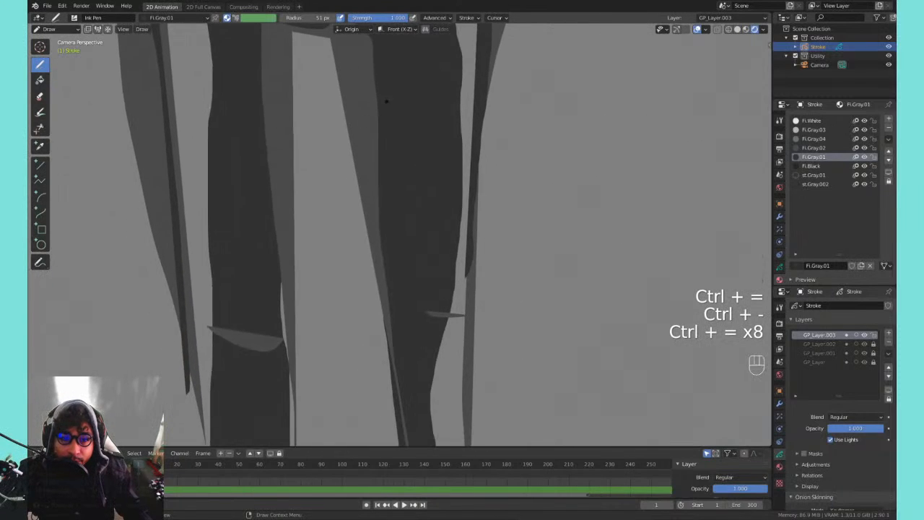
shift+middle_drag(392, 207, 394, 261)
key(ctrl+minus)
key(ctrl+minus)
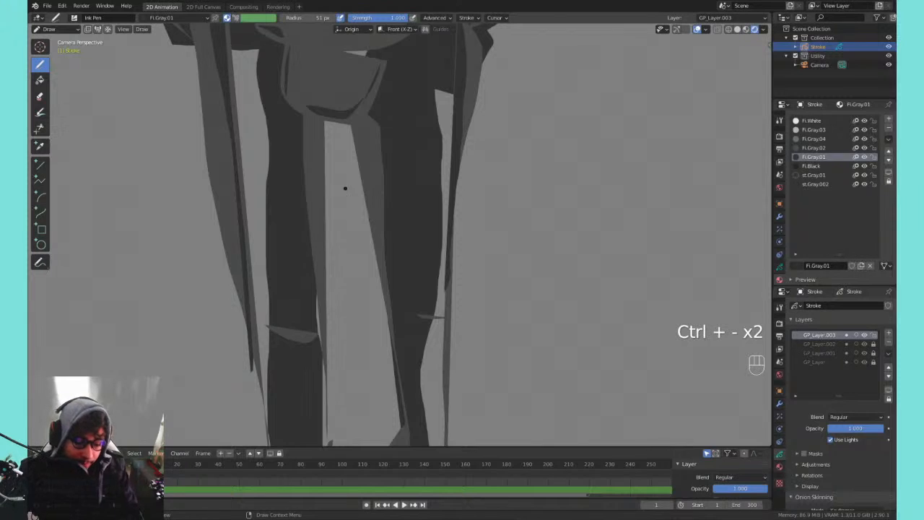
shift+middle_drag(381, 140, 361, 153)
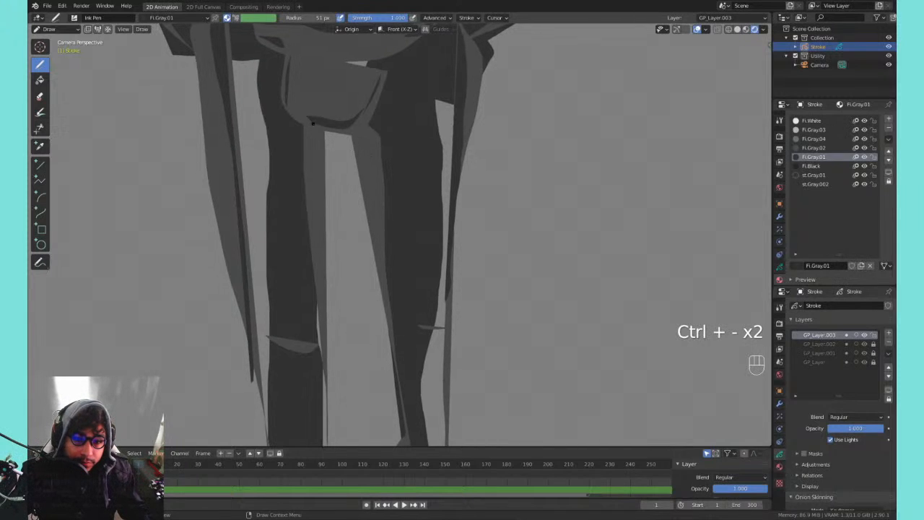
drag(318, 128, 321, 153)
drag(318, 246, 322, 266)
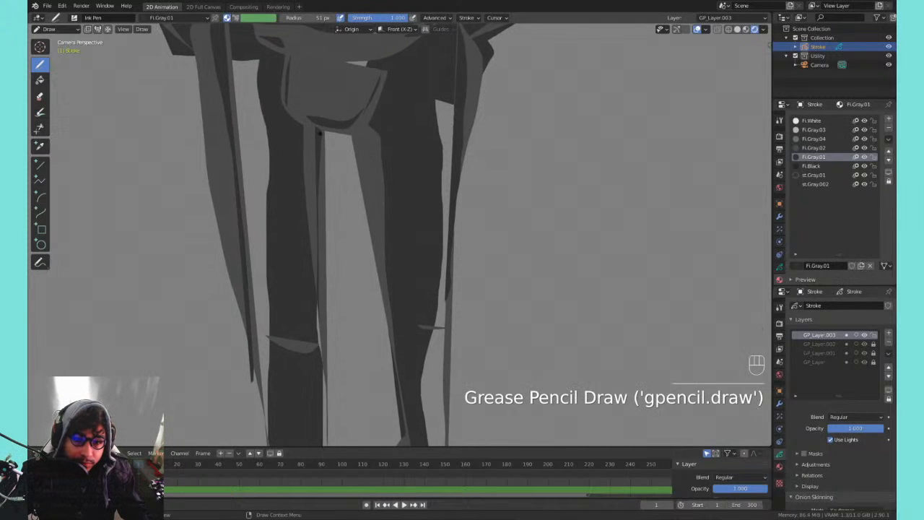
key(ctrl+z)
drag(318, 131, 317, 282)
key(ctrl+z)
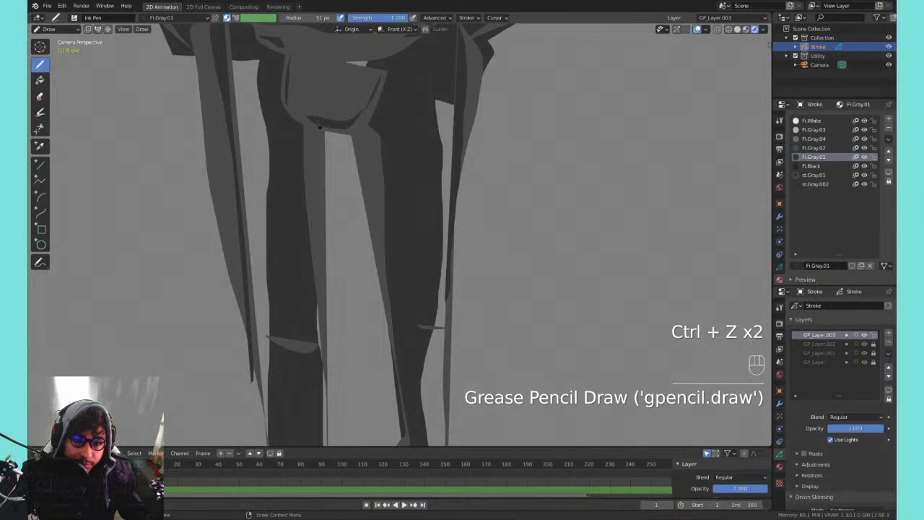
drag(319, 157, 322, 331)
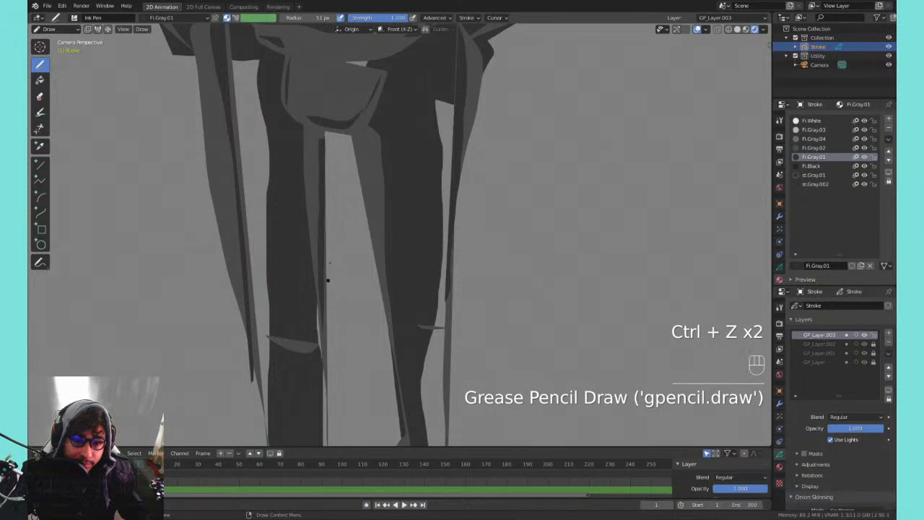
- Draw a tapered Fi.Gray.01 accent down the light inner-thigh strip of the figure's left leg, undoing the first attempt
drag(350, 129, 384, 296)
key(ctrl+z)
drag(358, 136, 372, 212)
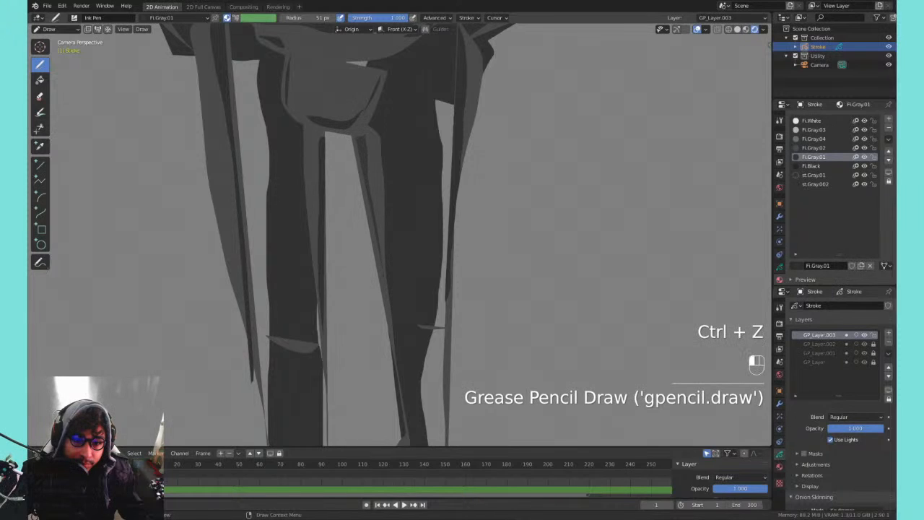
- Examine the full astronaut figure from helmet to feet, including the empty area beside the helmet
shift+middle_drag(395, 144, 391, 305)
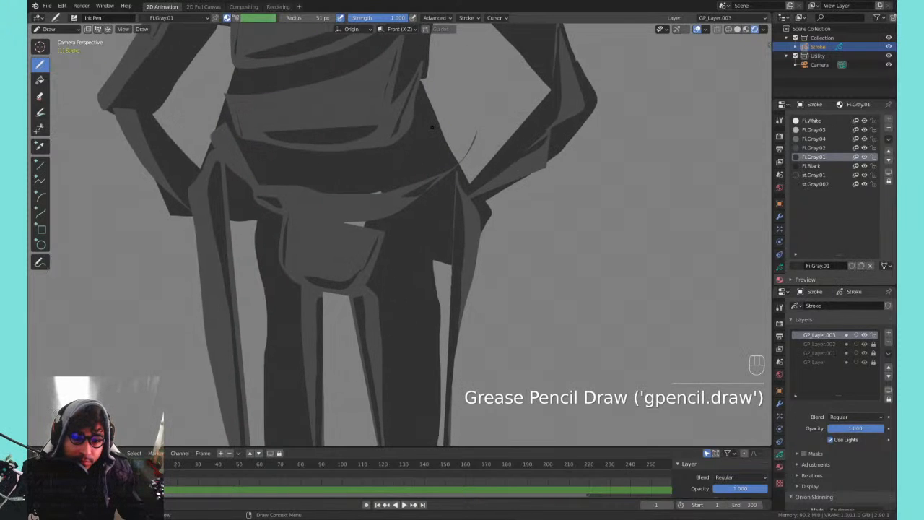
key(ctrl+minus)
key(ctrl+minus)
key(ctrl+minus)
key(ctrl+minus)
key(ctrl+minus)
key(ctrl+minus)
key(ctrl+minus)
key(ctrl+minus)
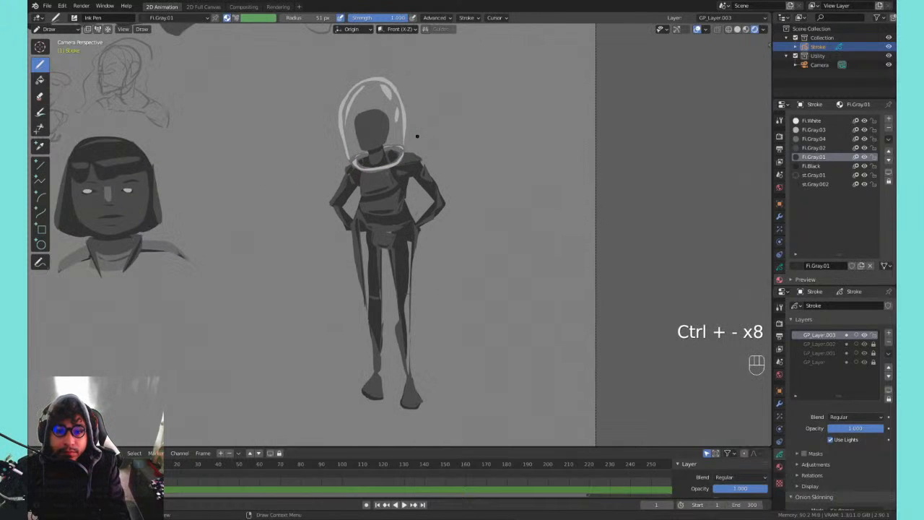
key(ctrl+equal)
key(ctrl+equal)
key(ctrl+equal)
shift+middle_drag(417, 136, 403, 241)
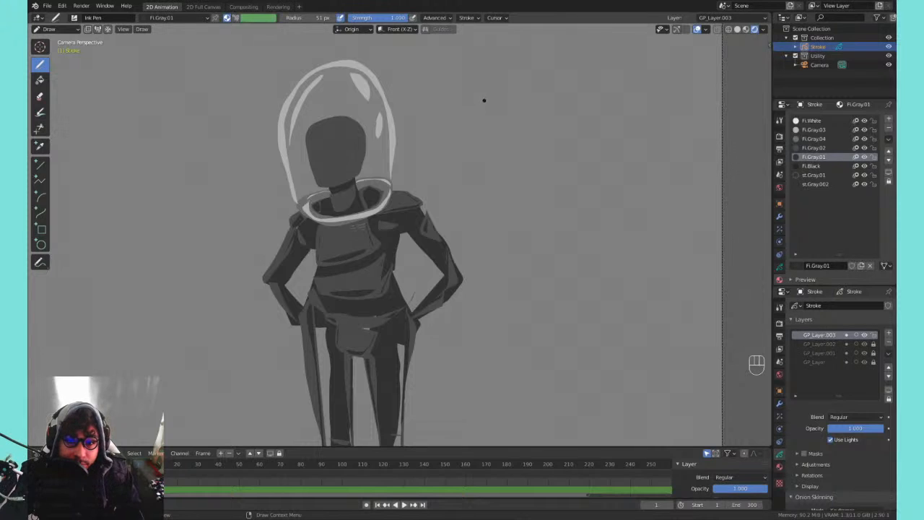
mouse_move(482, 99)
mouse_down()
mouse_move(476, 193)
mouse_move(531, 124)
mouse_move(498, 97)
mouse_move(452, 154)
mouse_move(514, 174)
mouse_move(504, 96)
mouse_move(478, 158)
mouse_move(518, 187)
mouse_up()
key(ctrl+z)
key(ctrl+z)
key(ctrl+z)
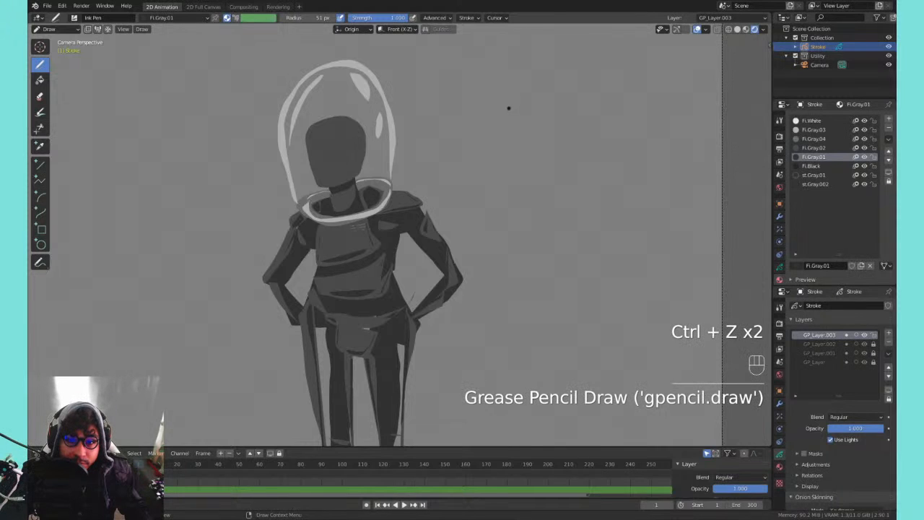
- Draw a large round Fi.Gray.01 shape in the empty area beside the helmet, redrawing it once, and make Fi.Gray.02 the active material
mouse_move(477, 110)
mouse_down()
mouse_move(471, 202)
mouse_move(542, 99)
mouse_move(480, 177)
mouse_move(559, 145)
mouse_move(561, 97)
mouse_up()
key(ctrl+z)
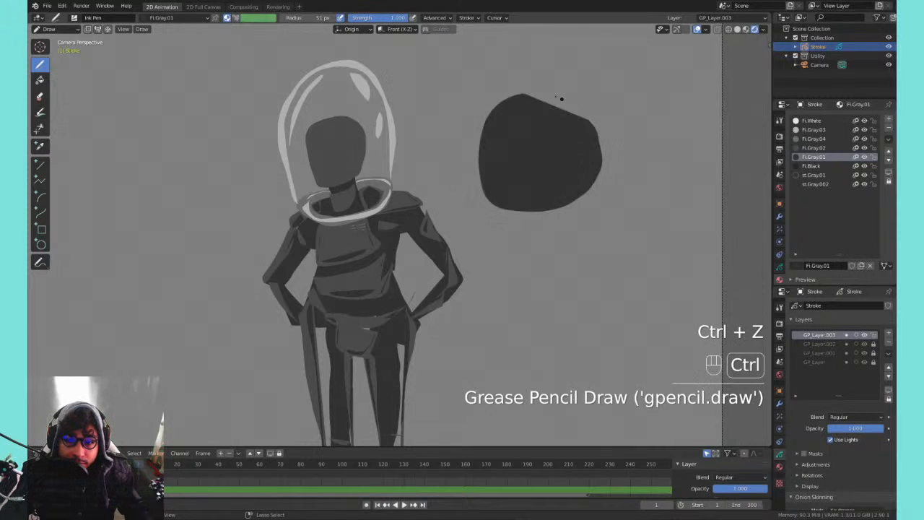
key(ctrl+z)
mouse_move(506, 104)
mouse_down()
mouse_move(493, 203)
mouse_move(581, 194)
mouse_move(594, 130)
mouse_move(552, 97)
mouse_move(505, 101)
mouse_up()
click(814, 147)
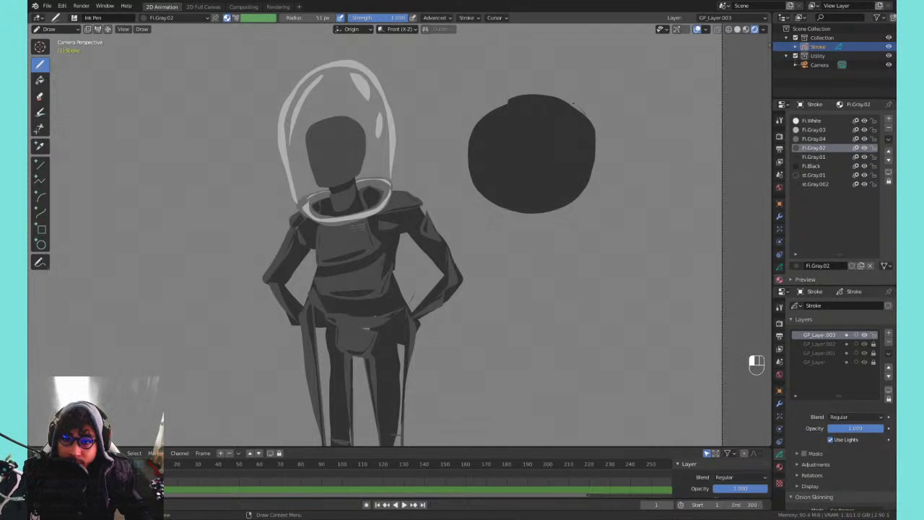
mouse_move(563, 100)
mouse_down()
mouse_move(540, 137)
mouse_move(545, 210)
mouse_move(561, 211)
mouse_up()
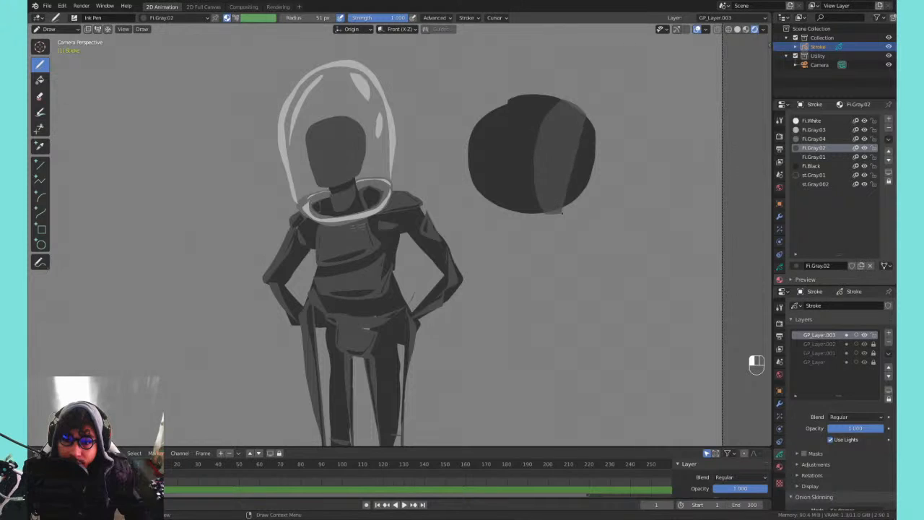
key(ctrl+z)
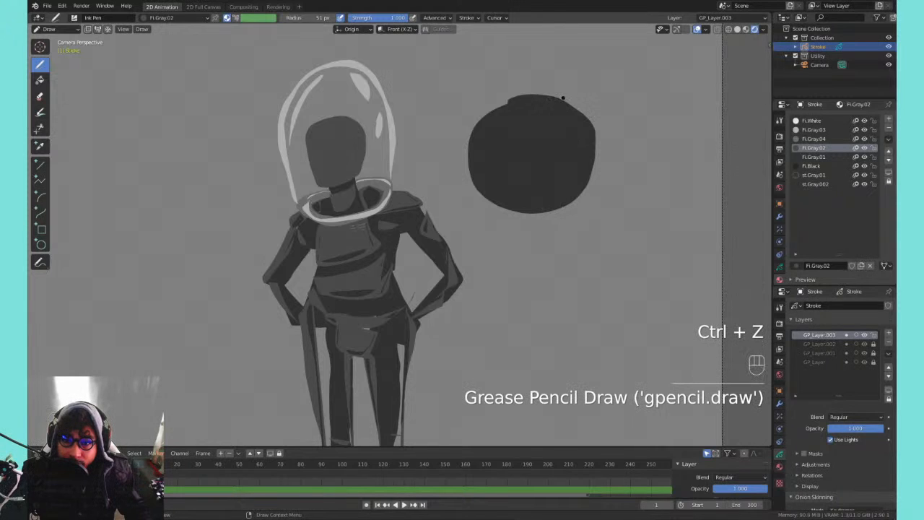
drag(562, 101, 541, 221)
key(ctrl+z)
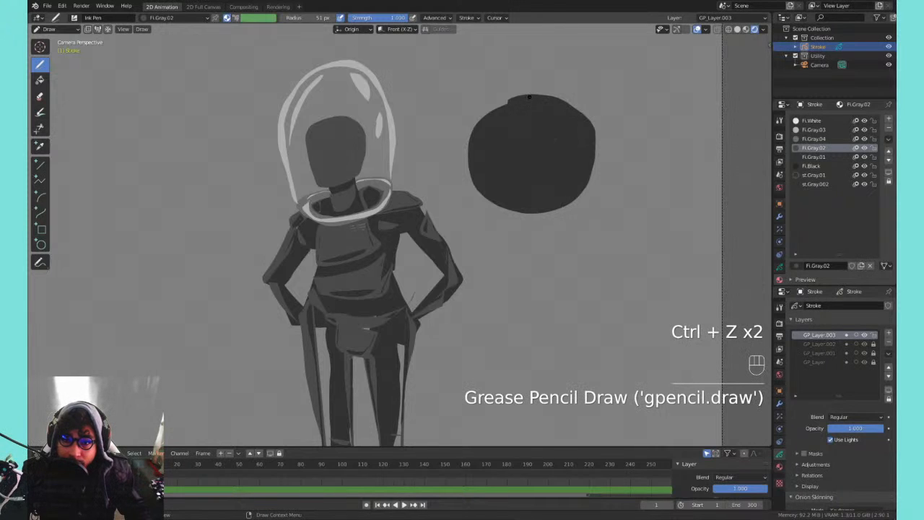
mouse_move(531, 97)
mouse_down()
mouse_move(508, 206)
mouse_move(577, 94)
mouse_up()
key(ctrl+z)
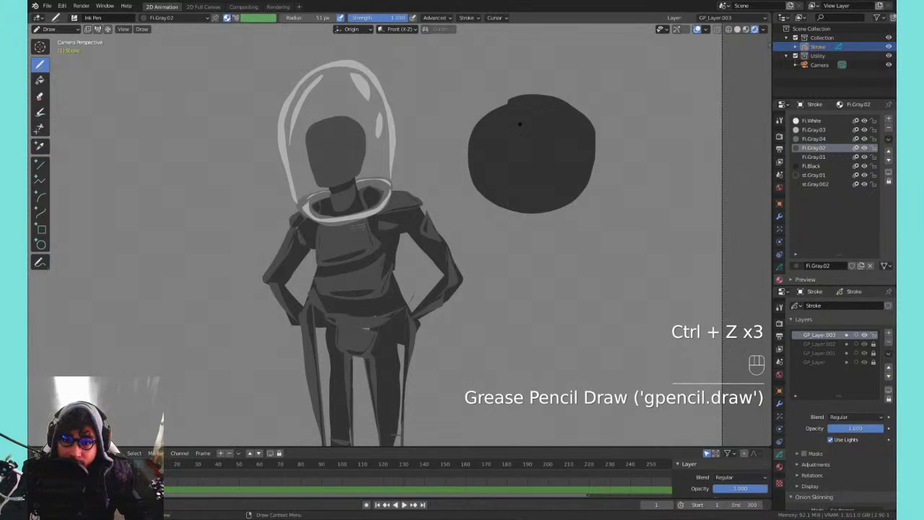
- Draw a Fi.Gray.02 upright oval on the round shape's front and a curved, tapered Fi.Gray.02 band beside it
mouse_move(522, 120)
mouse_down()
mouse_move(521, 177)
mouse_move(516, 138)
mouse_up()
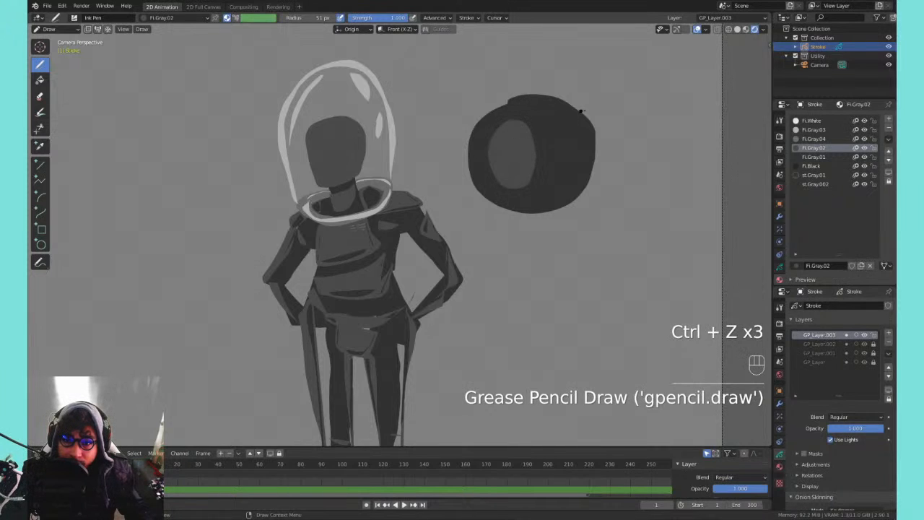
drag(573, 104, 549, 209)
drag(582, 118, 573, 104)
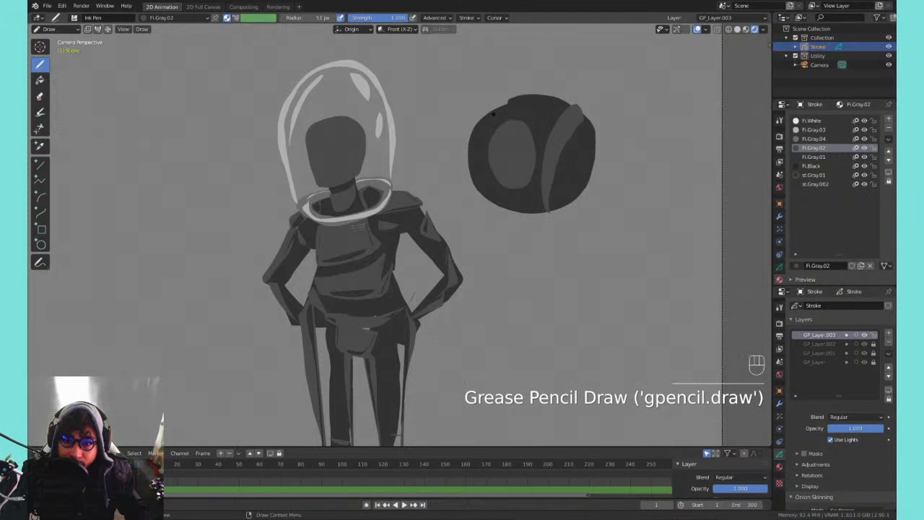
- Draw a narrow curved Fi.Gray.02 band along the round shape's edge nearest the astronaut, redrawing it until it fits
drag(493, 115, 484, 189)
key(ctrl+z)
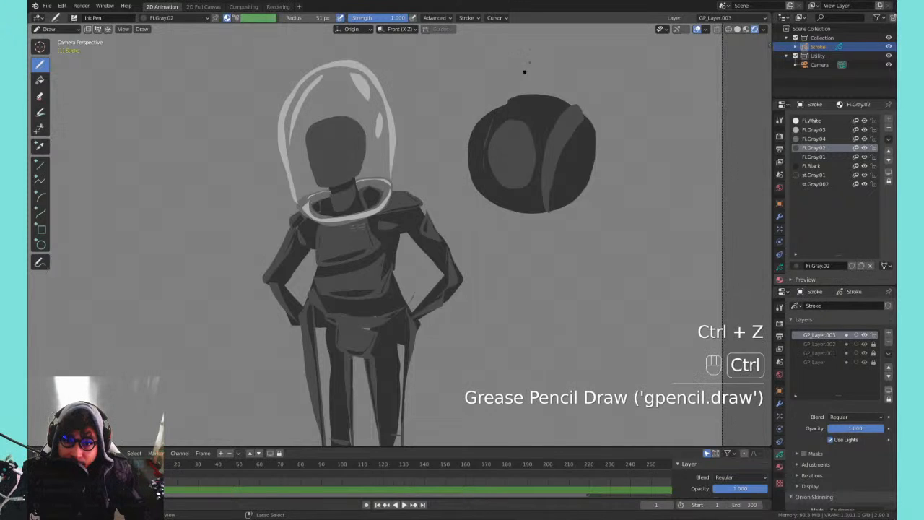
key(ctrl+z)
key(ctrl+z)
mouse_move(485, 172)
mouse_down()
mouse_move(482, 198)
mouse_move(503, 106)
mouse_up()
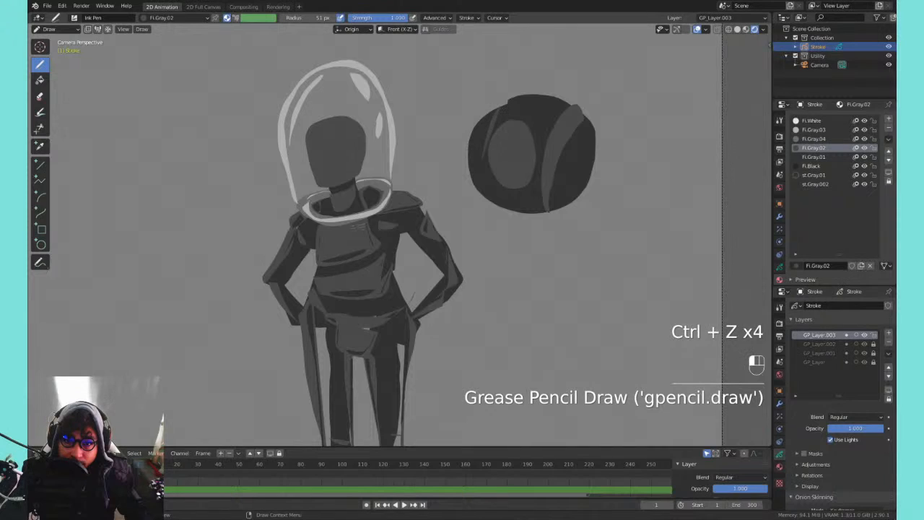
mouse_move(485, 158)
mouse_down()
mouse_move(483, 192)
mouse_move(495, 113)
mouse_up()
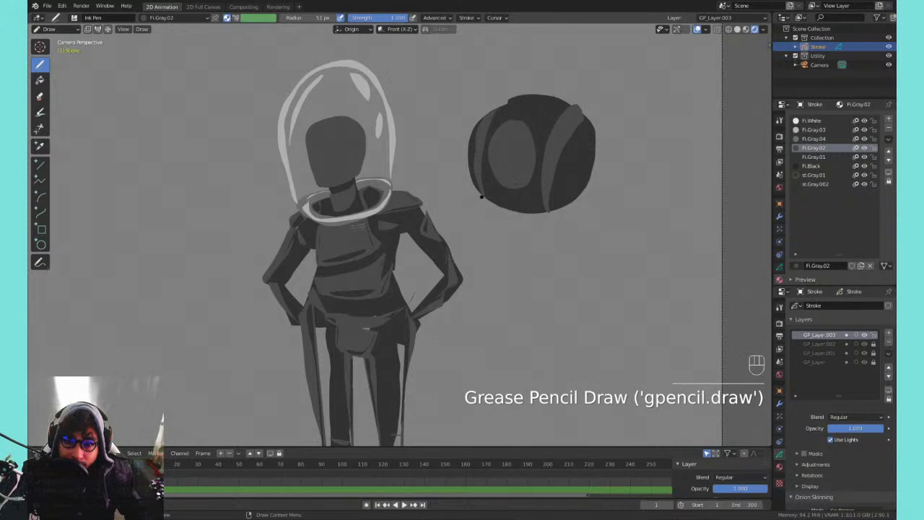
key(q)
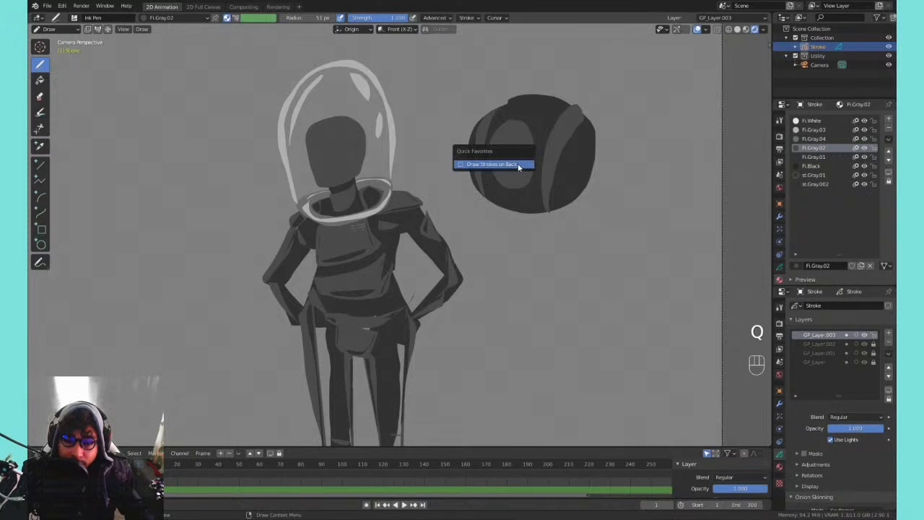
click(518, 162)
mouse_move(488, 102)
mouse_down()
mouse_move(469, 211)
mouse_move(603, 137)
mouse_move(507, 89)
mouse_up()
key(ctrl+z)
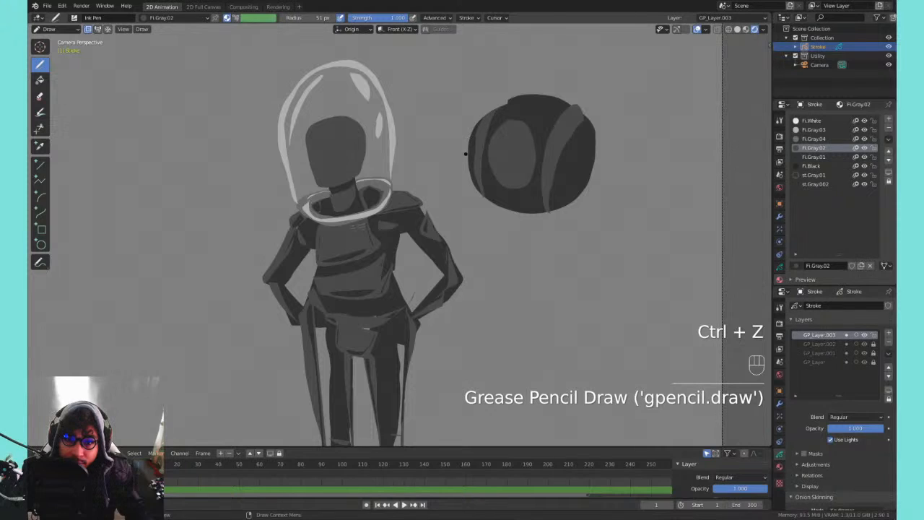
mouse_move(465, 153)
mouse_down()
mouse_move(486, 100)
mouse_move(570, 94)
mouse_move(598, 148)
mouse_up()
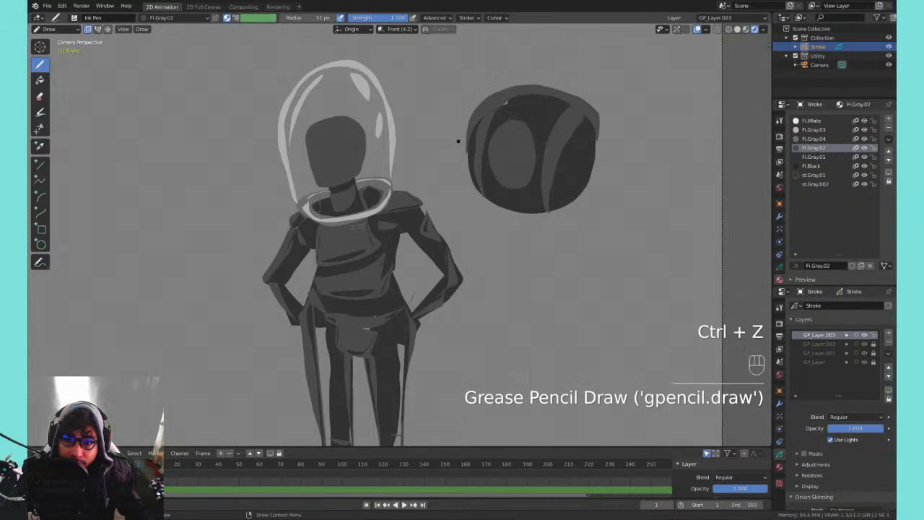
key(ctrl+z)
- Make Fi.Black the active material and turn off Draw Strokes on Back, undoing the trial stroke
click(795, 139)
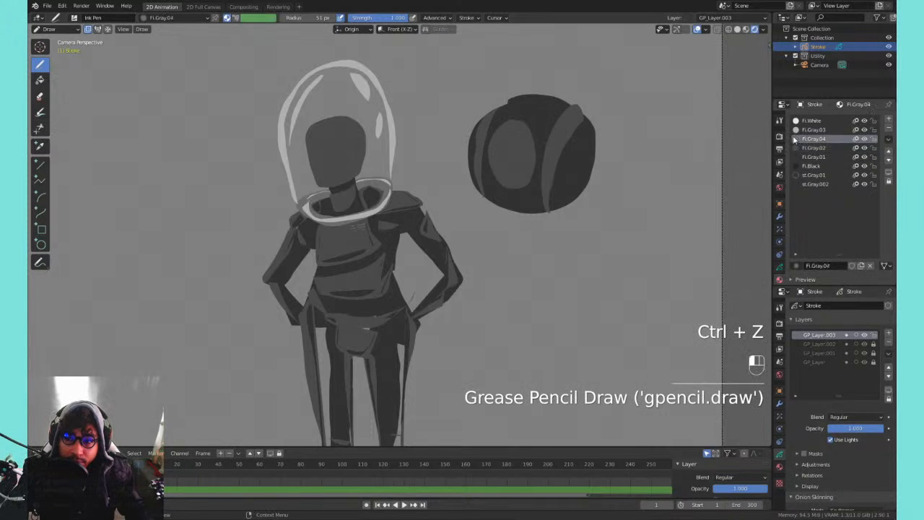
click(797, 165)
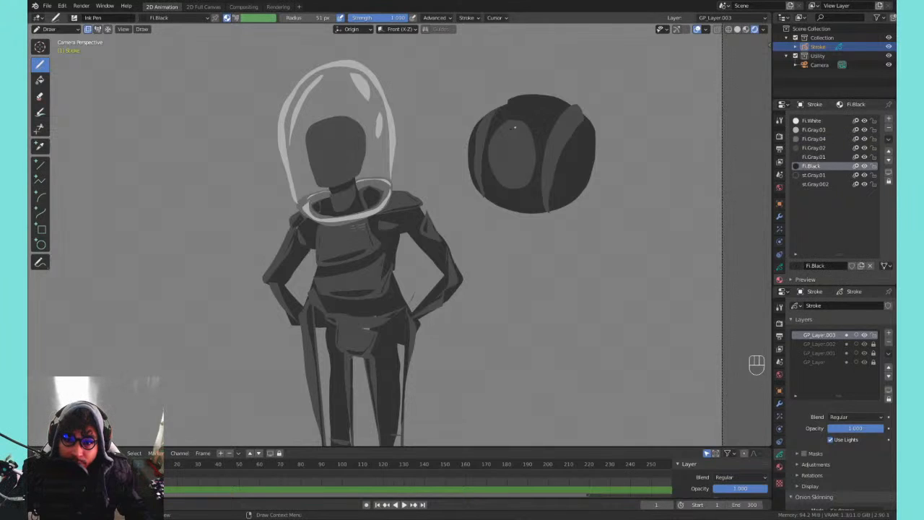
mouse_move(498, 128)
mouse_down()
mouse_move(494, 181)
mouse_move(534, 170)
mouse_up()
key(ctrl+z)
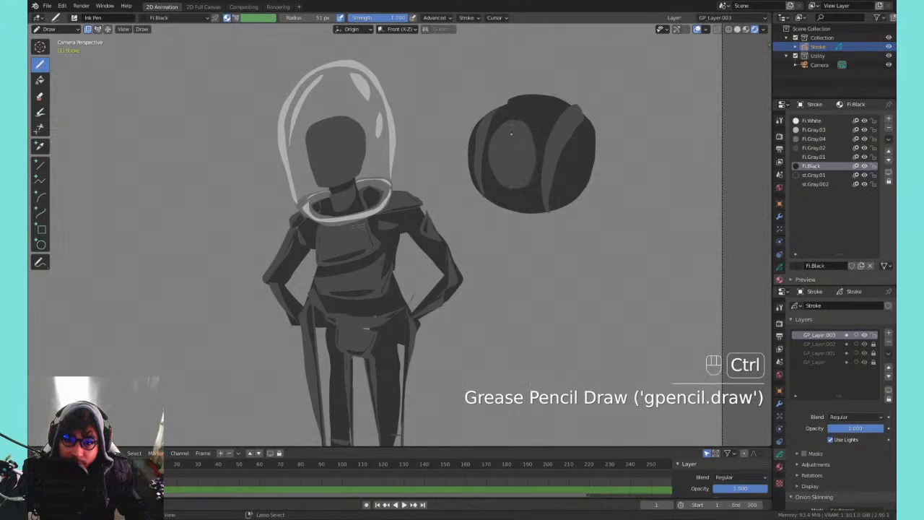
key(q)
click(512, 137)
- Draw a Fi.Black oval inside the round shape's gray oval, leaving a gray rim and redrawing it until it fits
mouse_move(508, 129)
mouse_down()
mouse_move(498, 176)
mouse_move(525, 131)
mouse_move(494, 165)
mouse_move(514, 188)
mouse_move(533, 129)
mouse_move(505, 184)
mouse_move(530, 128)
mouse_up()
key(ctrl+z)
key(ctrl+z)
key(ctrl+z)
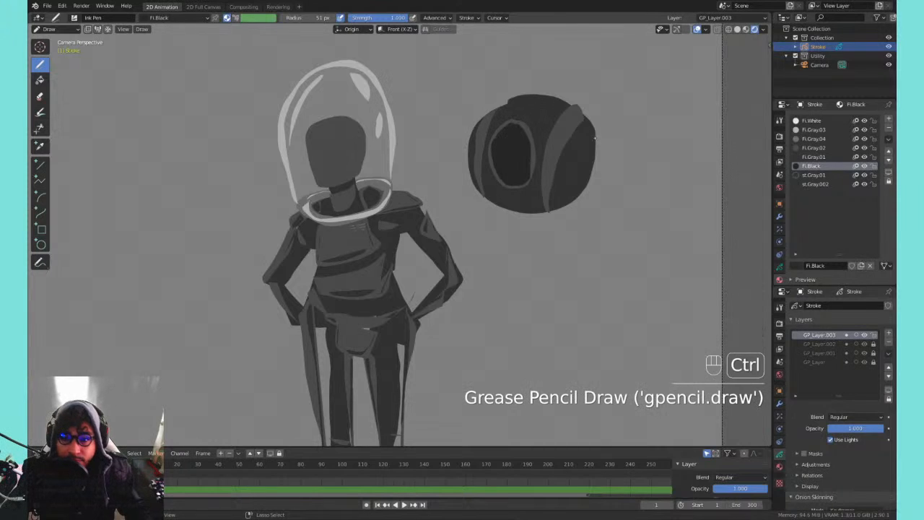
key(ctrl+z)
key(ctrl+equal)
key(ctrl+equal)
key(ctrl+equal)
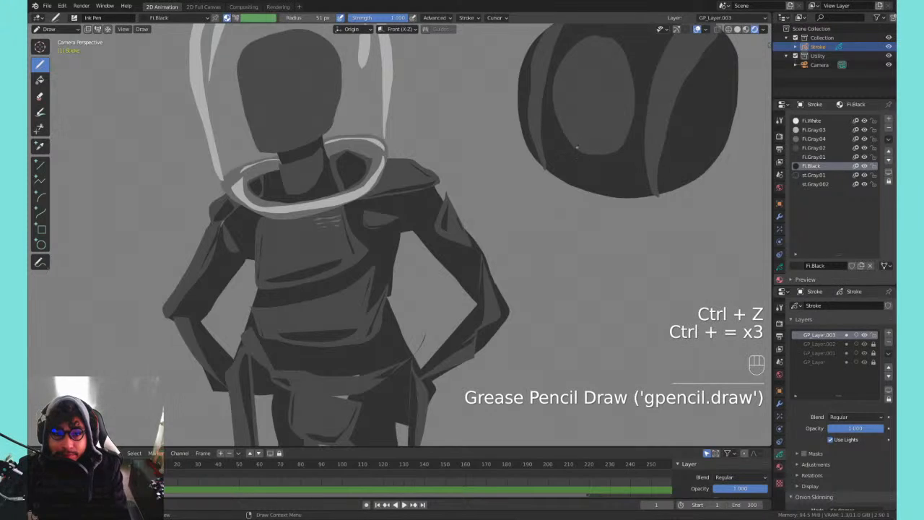
shift+middle_drag(577, 147, 442, 233)
mouse_move(433, 149)
mouse_down()
mouse_move(464, 124)
mouse_move(439, 184)
mouse_move(455, 230)
mouse_move(492, 166)
mouse_move(467, 131)
mouse_move(431, 170)
mouse_move(433, 208)
mouse_move(456, 230)
mouse_move(461, 187)
mouse_move(489, 157)
mouse_move(469, 130)
mouse_up()
key(ctrl+z)
- Draw one large and two small Fi.Gray.04 reflections inside the black oval, undoing the unwanted strokes
click(814, 157)
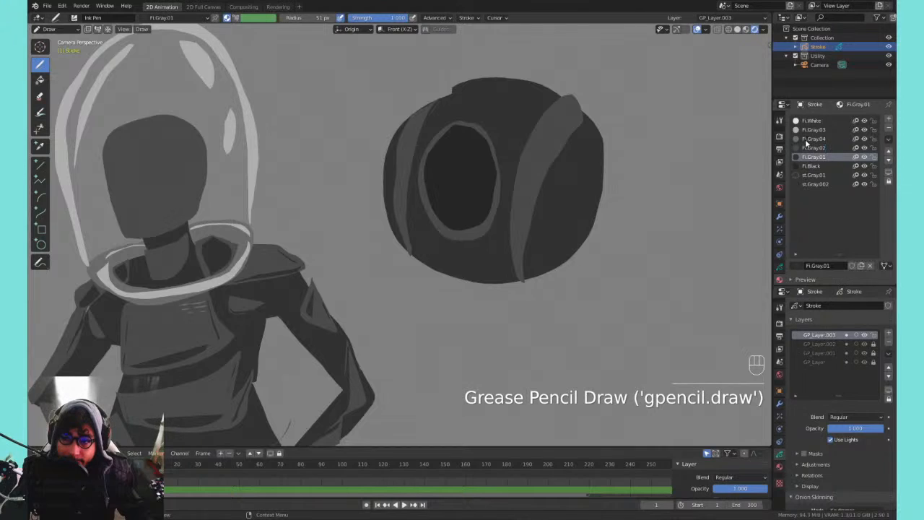
click(808, 139)
mouse_move(467, 134)
mouse_down()
mouse_move(477, 173)
mouse_move(462, 129)
mouse_move(431, 189)
mouse_move(453, 136)
mouse_move(462, 217)
mouse_move(452, 134)
mouse_move(439, 148)
mouse_move(445, 216)
mouse_move(458, 130)
mouse_up()
key(ctrl+z)
key(ctrl+z)
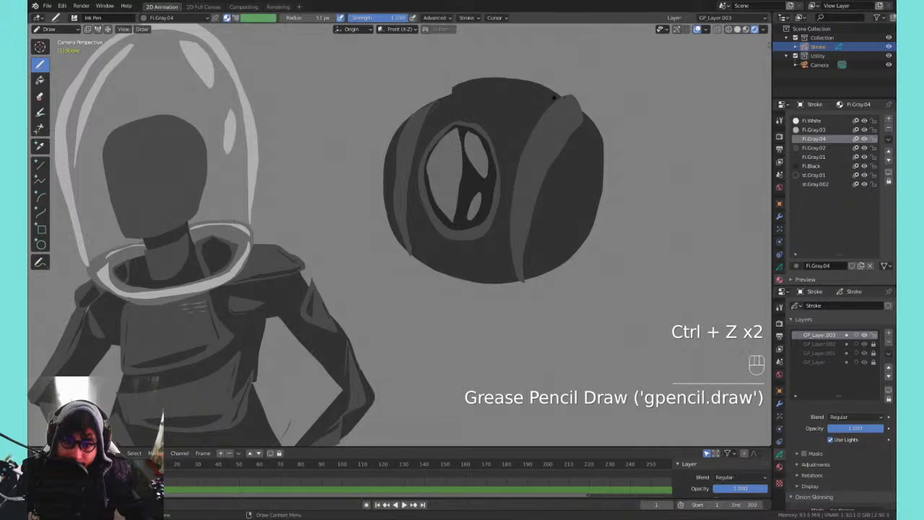
- Draw a tapered Fi.Gray.04 highlight along the wide curved band's edge facing the oval, redrawing it until it fits
mouse_move(521, 165)
shift+middle_down()
mouse_move(487, 179)
mouse_move(501, 239)
mouse_move(501, 225)
shift+middle_up()
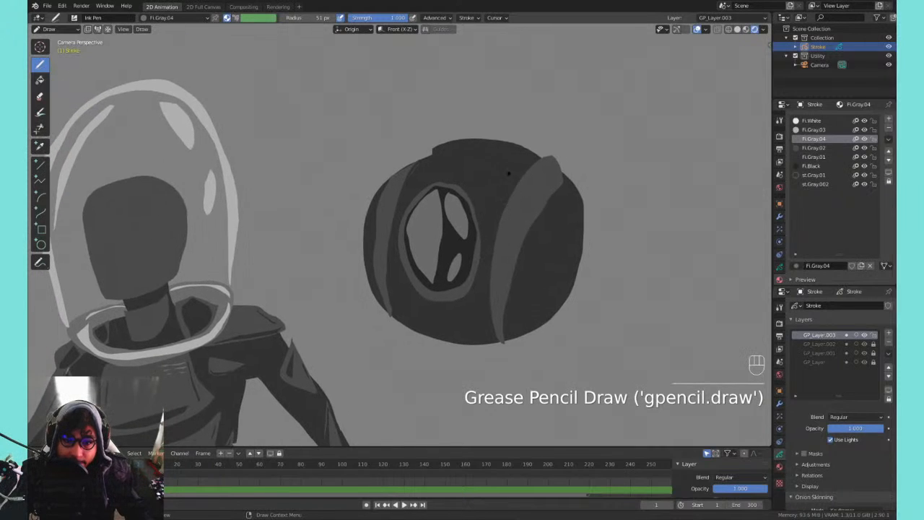
mouse_move(569, 182)
shift+middle_down()
mouse_move(615, 185)
mouse_move(577, 151)
mouse_move(523, 138)
shift+middle_up()
mouse_move(521, 167)
mouse_down()
mouse_move(498, 238)
mouse_move(527, 163)
mouse_up()
key(ctrl+z)
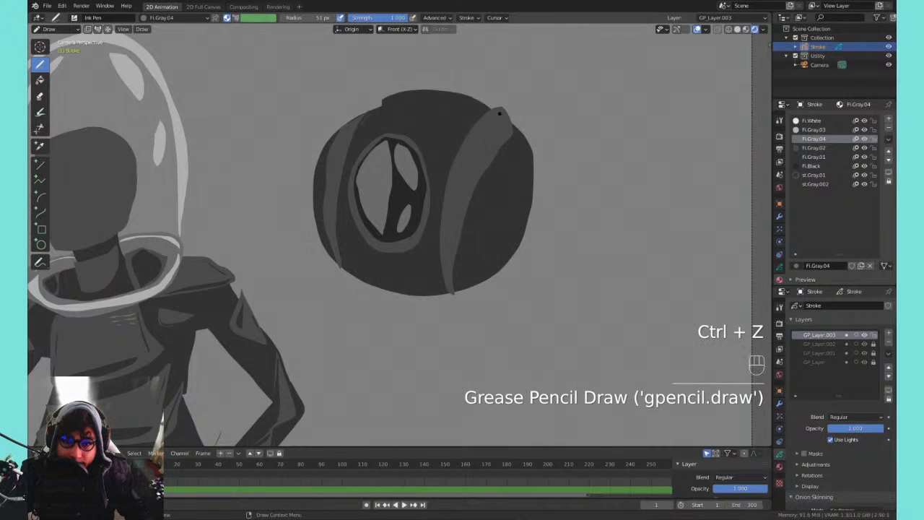
mouse_move(497, 108)
mouse_down()
mouse_move(448, 285)
mouse_move(452, 163)
mouse_move(504, 113)
mouse_up()
key(ctrl+z)
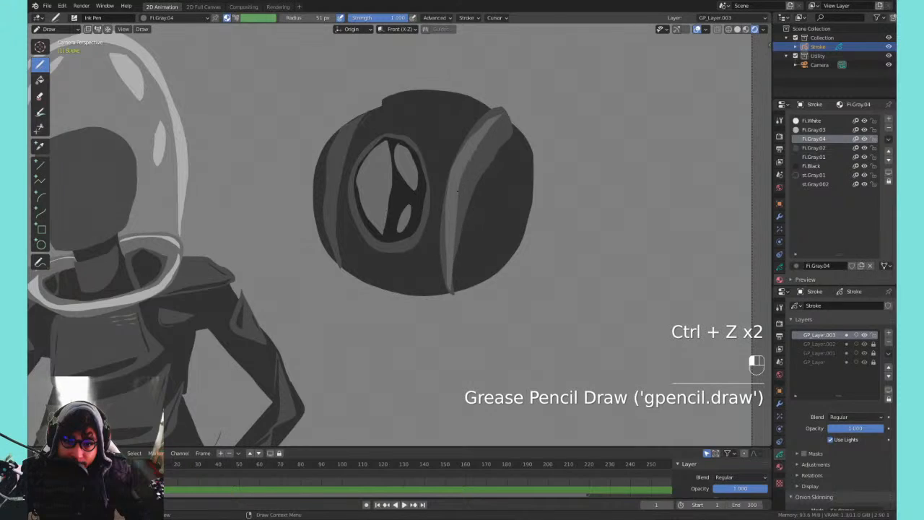
- Draw a thin Fi.Gray.04 highlight down the narrow band near the astronaut, undoing the first attempt
shift+middle_drag(588, 186, 689, 215)
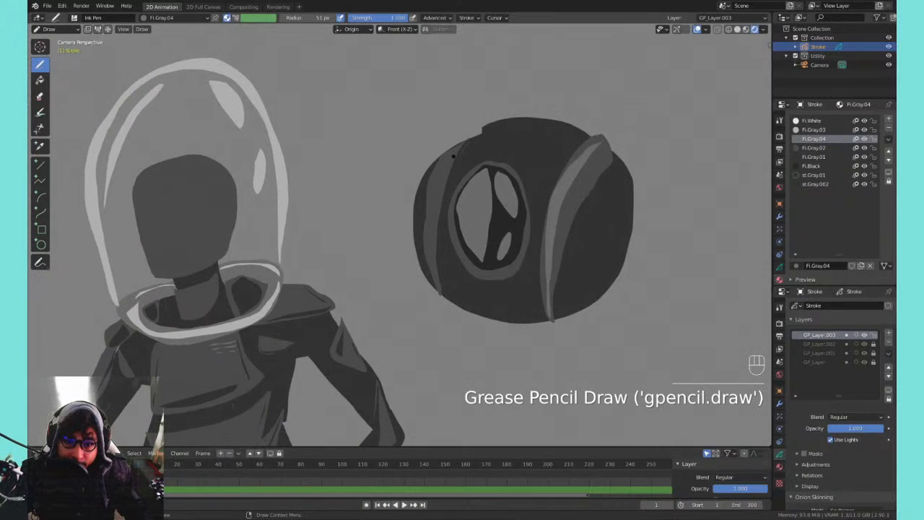
mouse_move(453, 156)
mouse_down()
mouse_move(437, 207)
mouse_move(438, 287)
mouse_up()
key(ctrl+z)
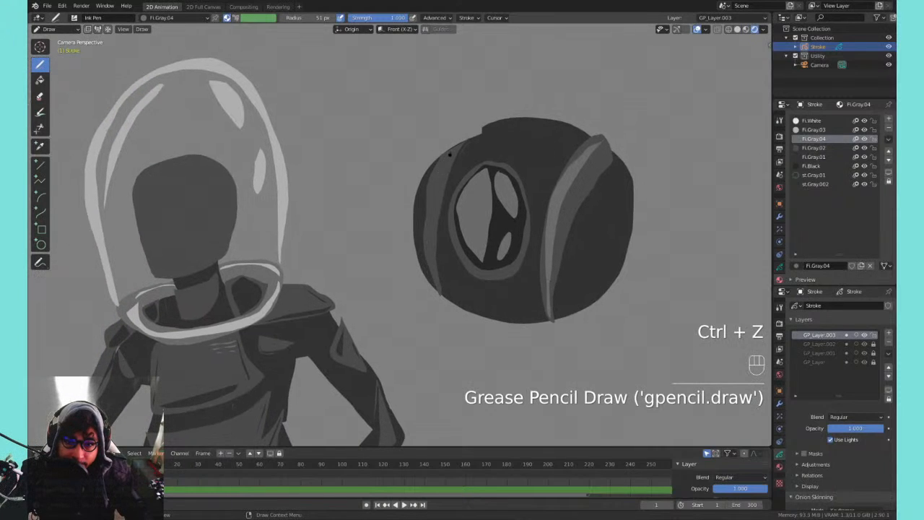
mouse_move(450, 155)
mouse_down()
mouse_move(437, 279)
mouse_move(438, 167)
mouse_up()
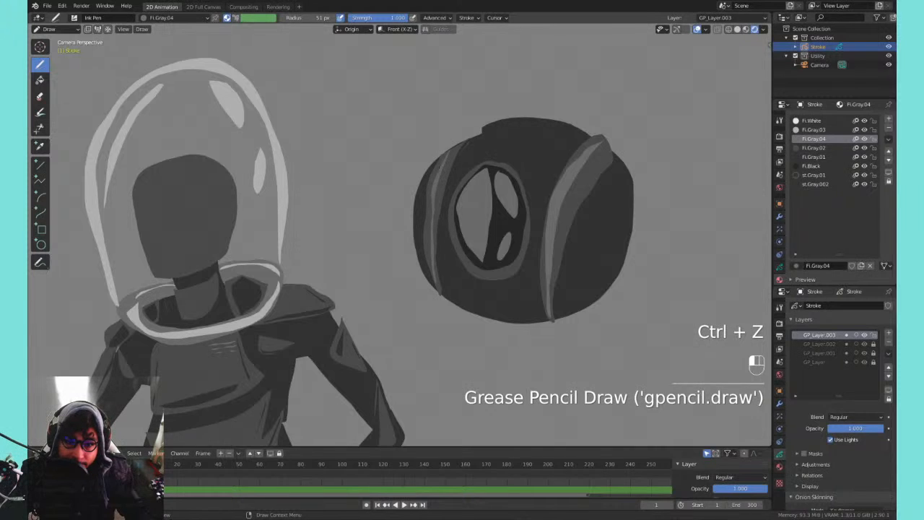
- Draw a thin Fi.Gray.04 accent across the top of the round shape and a short crescent below its oval
shift+middle_drag(539, 140, 498, 172)
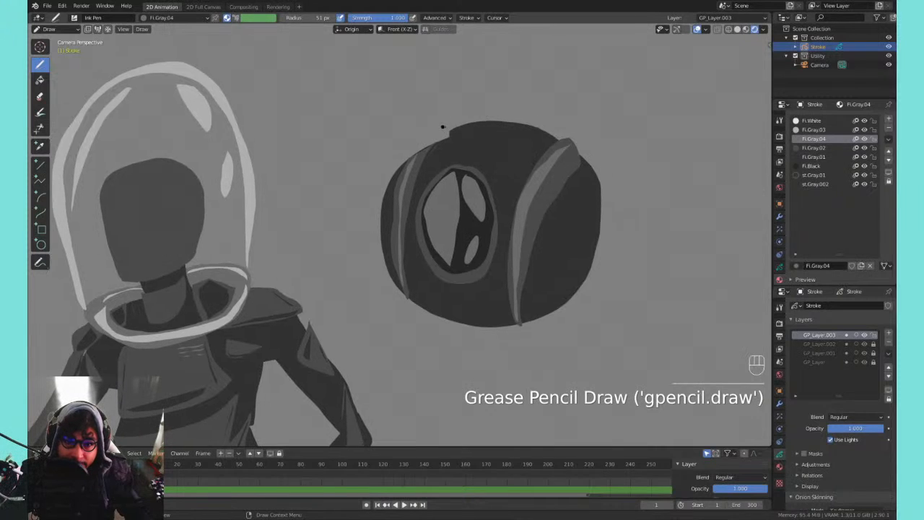
mouse_move(450, 136)
mouse_down()
mouse_move(525, 137)
mouse_move(447, 136)
mouse_up()
key(ctrl+z)
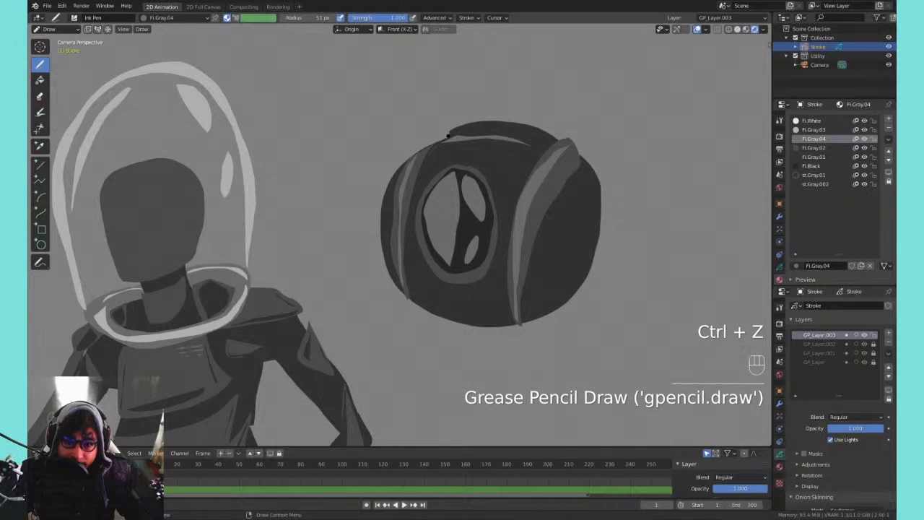
mouse_move(423, 292)
mouse_down()
mouse_move(488, 292)
mouse_move(448, 298)
mouse_up()
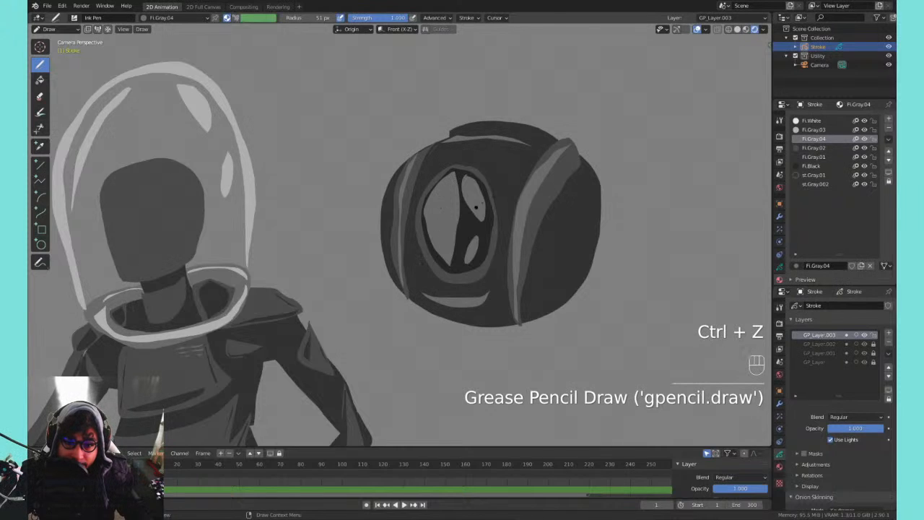
shift+middle_drag(599, 202, 539, 180)
mouse_move(525, 166)
mouse_down()
mouse_move(553, 165)
mouse_move(514, 280)
mouse_move(474, 238)
mouse_move(534, 174)
mouse_move(485, 261)
mouse_move(542, 174)
mouse_move(547, 189)
mouse_move(500, 274)
mouse_move(543, 176)
mouse_move(586, 177)
mouse_move(532, 272)
mouse_up()
key(ctrl+z)
click(806, 147)
key(ctrl+z)
key(ctrl+z)
key(ctrl+z)
key(ctrl+z)
key(ctrl+z)
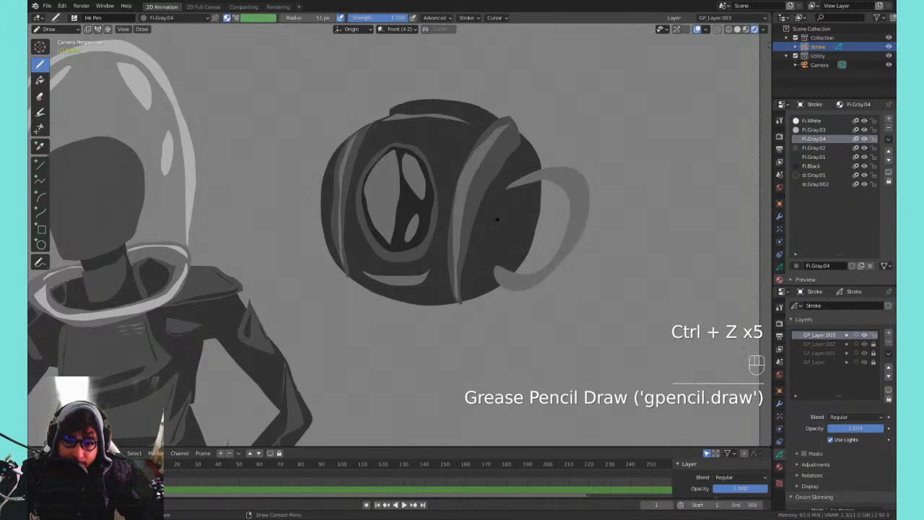
key(ctrl+z)
mouse_move(497, 212)
shift+middle_down()
mouse_move(637, 180)
mouse_move(603, 168)
mouse_move(510, 169)
shift+middle_up()
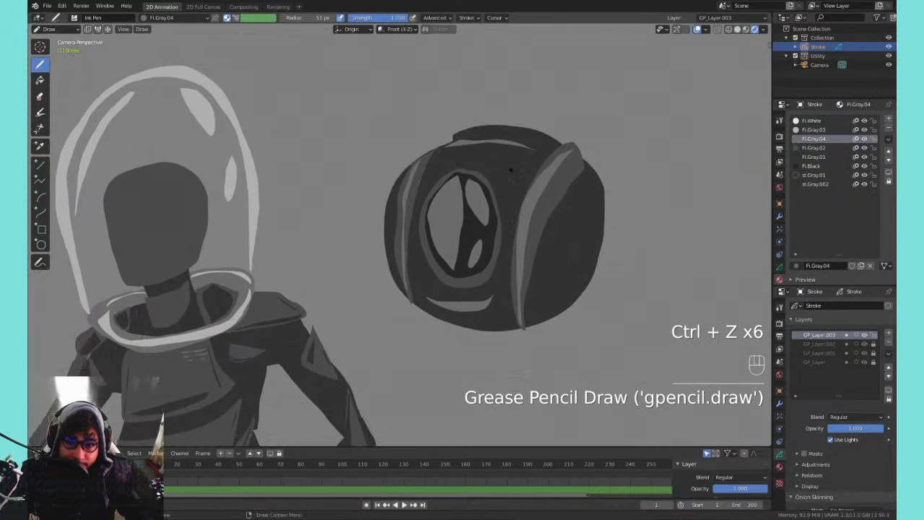
shift+middle_drag(532, 113, 503, 89)
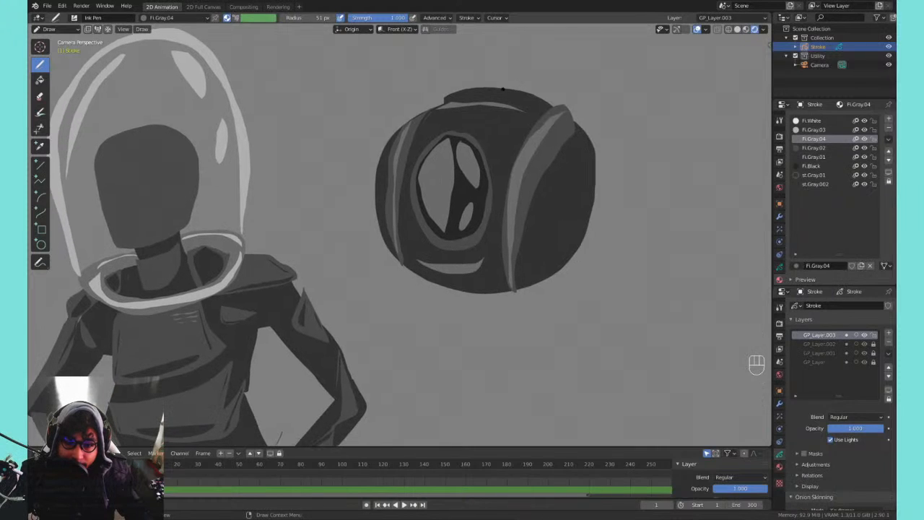
mouse_move(565, 169)
mouse_down()
mouse_move(550, 242)
mouse_move(581, 179)
mouse_up()
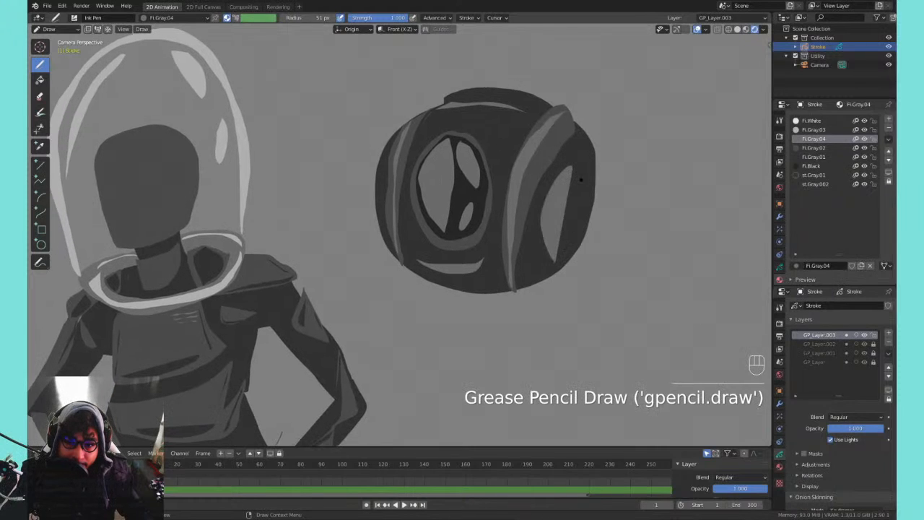
key(ctrl+z)
key(ctrl+z)
key(ctrl+z)
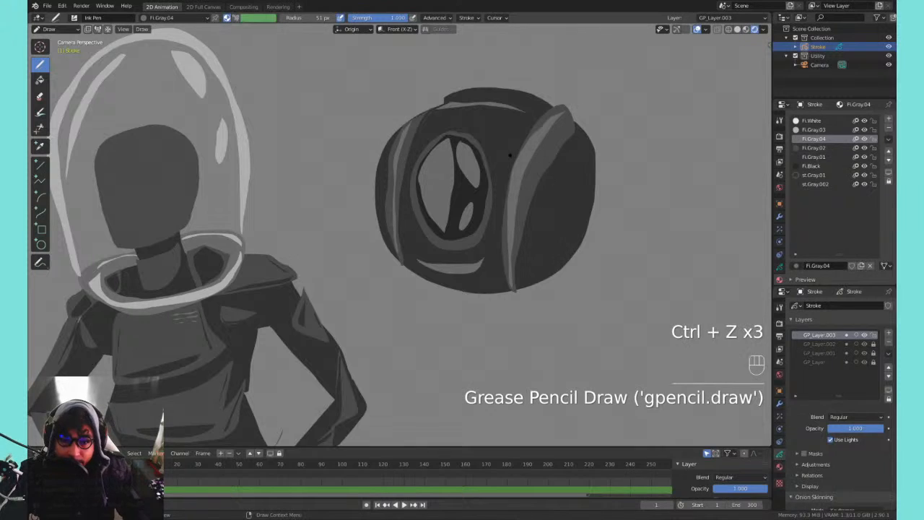
- Examine the finished round shape beside the astronaut figure from a wider view
key(ctrl+minus)
key(ctrl+minus)
key(ctrl+minus)
key(ctrl+minus)
key(ctrl+minus)
key(ctrl+minus)
key(ctrl+minus)
key(ctrl+minus)
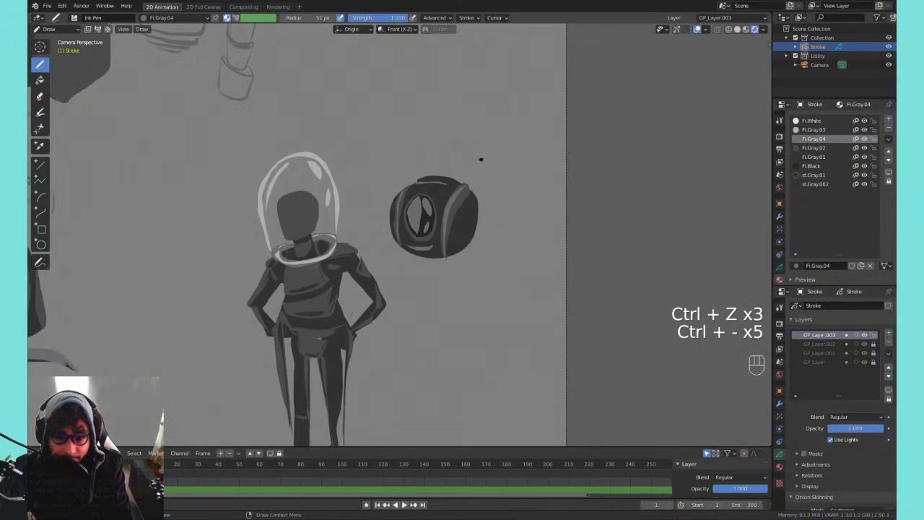
key(ctrl+equal)
key(ctrl+equal)
key(ctrl+equal)
key(ctrl+equal)
key(ctrl+minus)
key(ctrl+minus)
key(ctrl+equal)
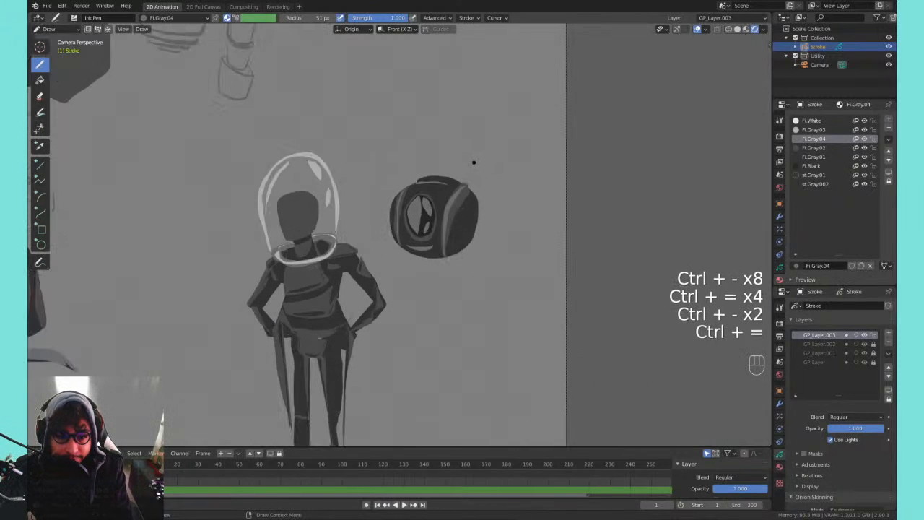
- Delete all strokes of the round robot-like shape beside the astronaut, and return to drawing
shift+middle_drag(473, 163, 505, 121)
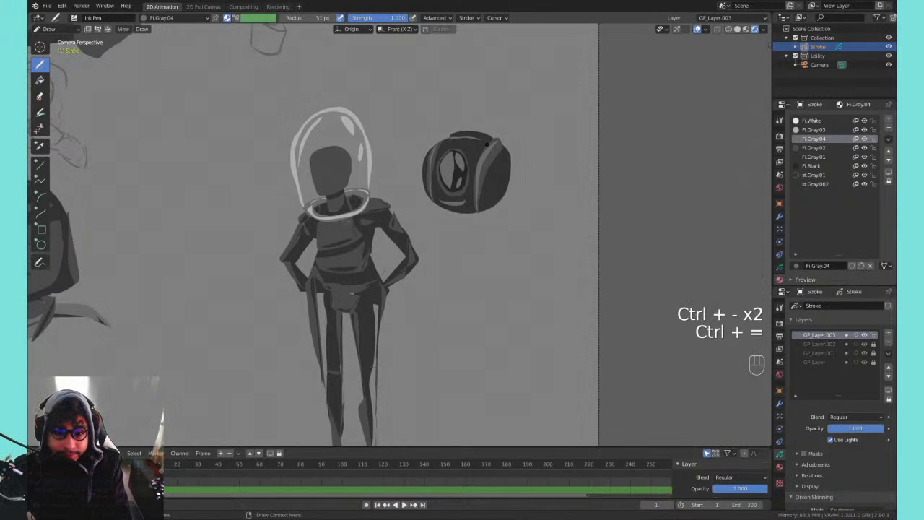
key(ctrl+minus)
key(ctrl+minus)
key(ctrl+equal)
key(ctrl+equal)
key(ctrl+equal)
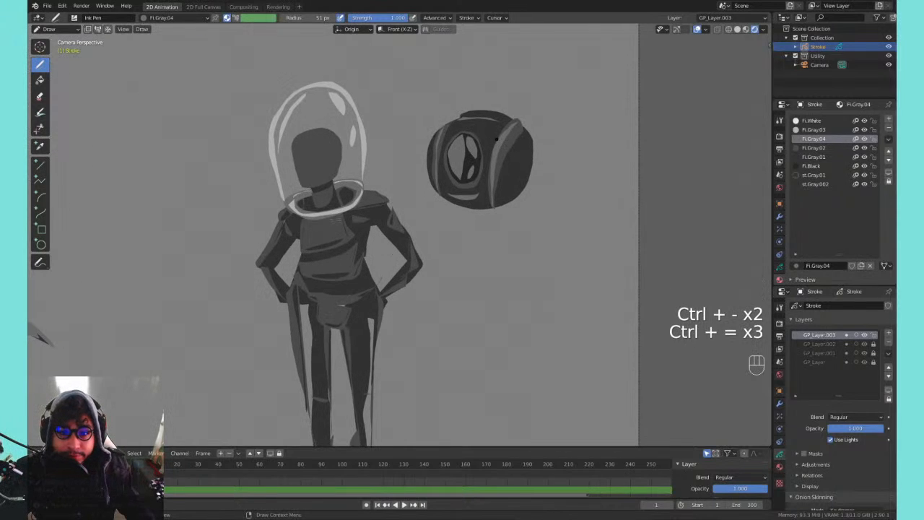
key(Tab)
drag(543, 105, 426, 192)
key(x)
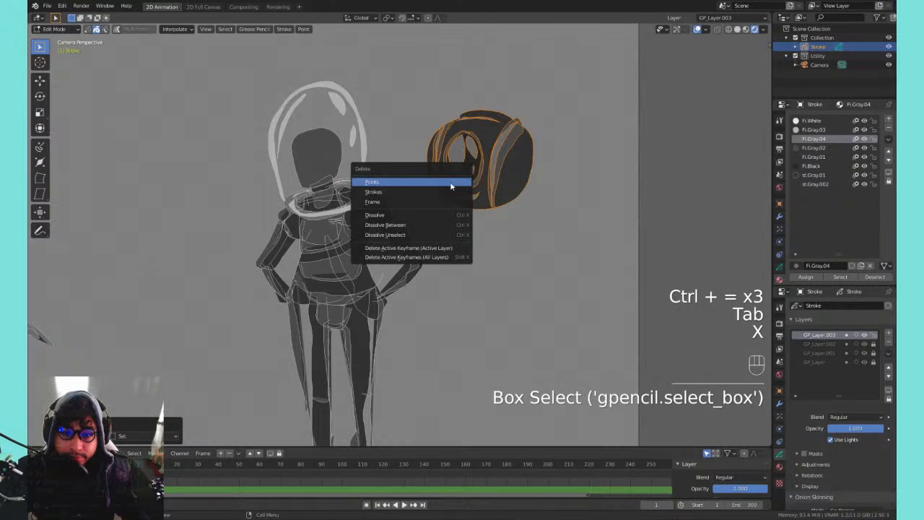
click(451, 187)
key(Tab)
key(Home)
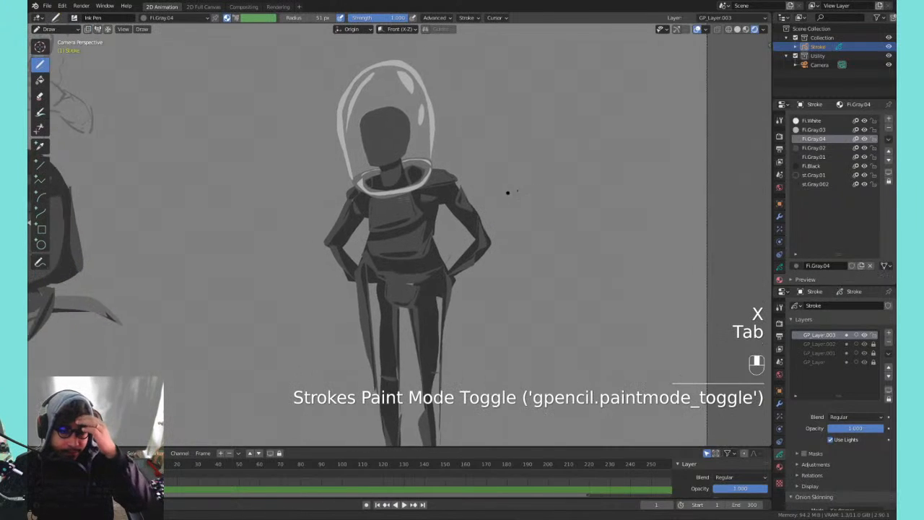
- Try a scalloped Fi.Gray.04 hair fringe across the astronaut's forehead, redrawing it inside the helmet
key(ctrl+minus)
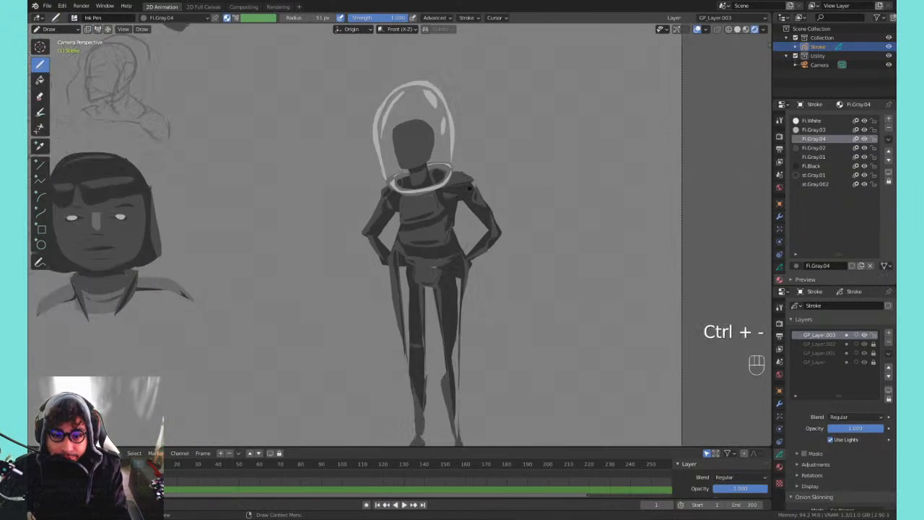
key(ctrl+minus)
key(ctrl+minus)
key(ctrl+equal)
key(ctrl+equal)
key(ctrl+equal)
key(ctrl+equal)
key(ctrl+equal)
key(ctrl+equal)
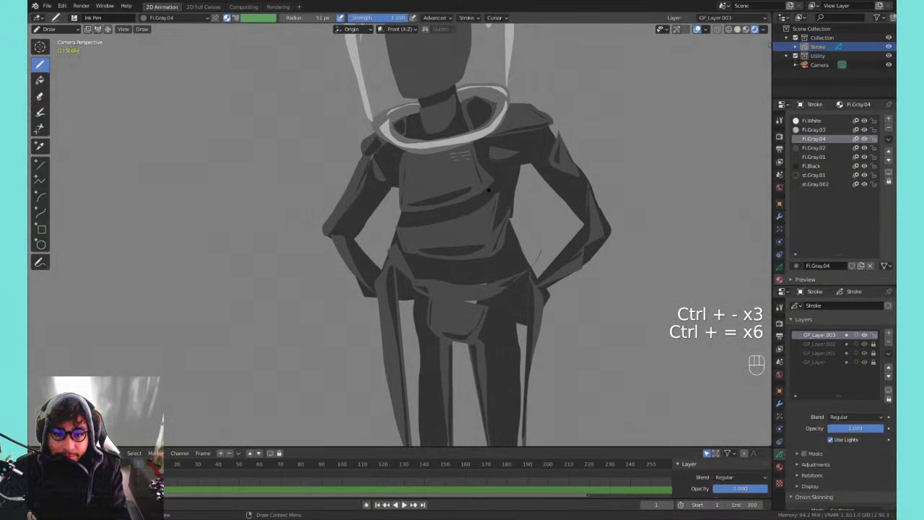
shift+middle_drag(488, 190, 400, 335)
key(ctrl+equal)
key(ctrl+equal)
key(ctrl+minus)
shift+middle_drag(453, 195, 542, 191)
mouse_move(372, 125)
mouse_down()
mouse_move(407, 145)
mouse_move(480, 58)
mouse_up()
key(ctrl+z)
mouse_move(367, 139)
mouse_down()
mouse_move(429, 145)
mouse_move(390, 112)
mouse_move(383, 117)
mouse_move(417, 145)
mouse_move(441, 143)
mouse_move(447, 159)
mouse_move(460, 127)
mouse_move(404, 115)
mouse_move(372, 134)
mouse_move(388, 134)
mouse_up()
key(ctrl+z)
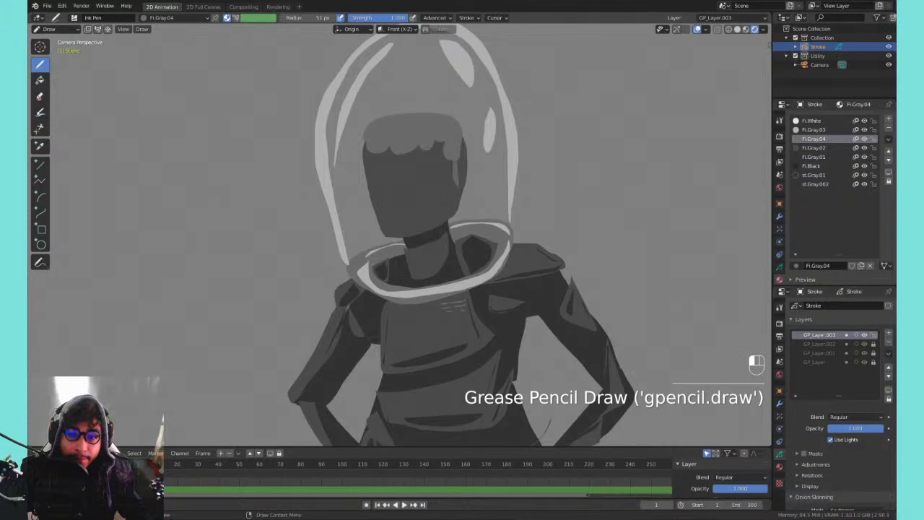
- Try several wavy Fi.Gray.04 hair shapes down the side of the astronaut's face, undoing them together with the fringe
mouse_move(456, 173)
mouse_down()
mouse_move(465, 217)
mouse_move(471, 133)
mouse_up()
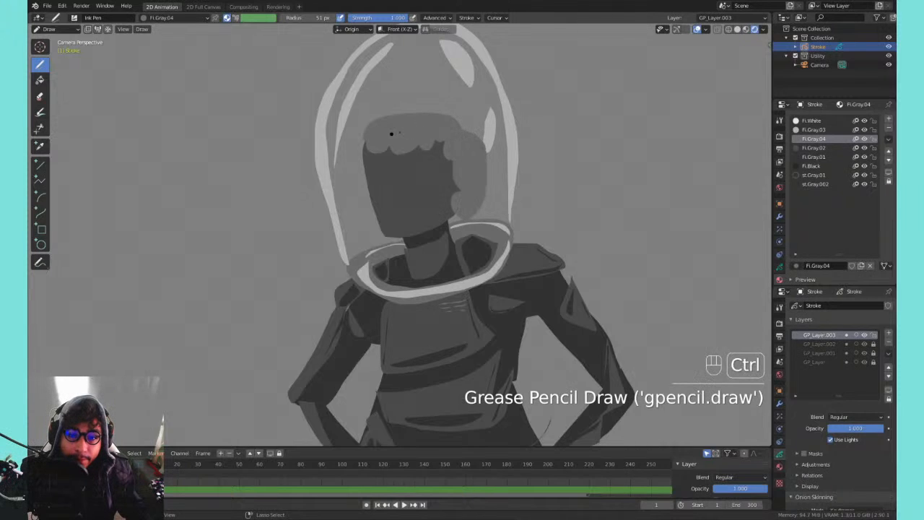
key(ctrl+z)
key(ctrl+z)
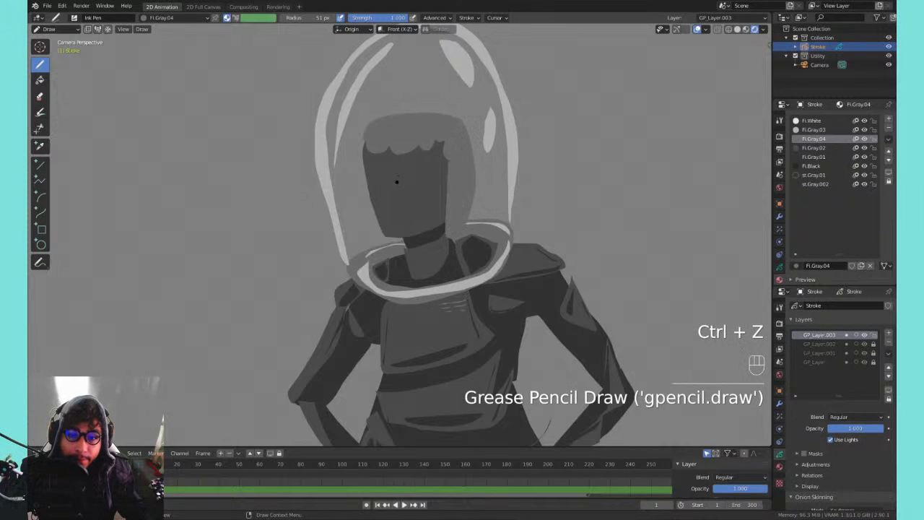
key(ctrl+z)
mouse_move(457, 119)
mouse_down()
mouse_move(473, 177)
mouse_move(462, 220)
mouse_move(459, 173)
mouse_up()
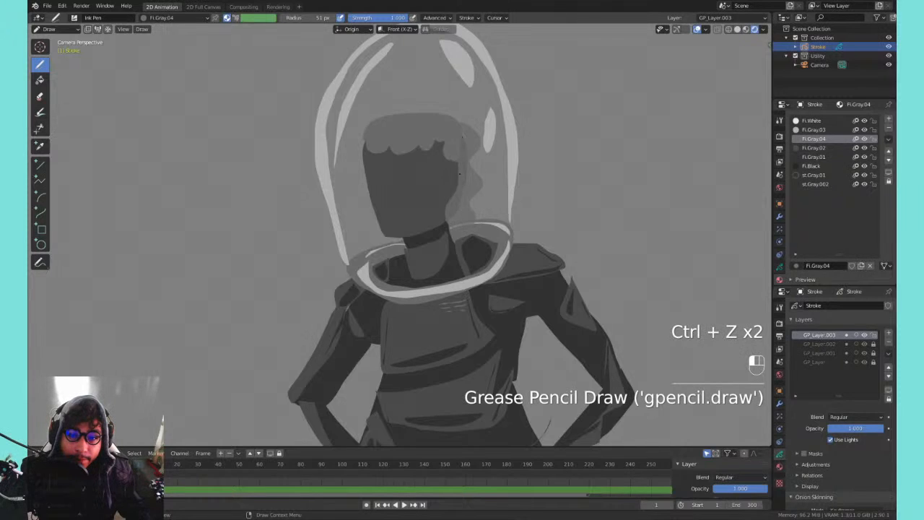
key(ctrl+z)
key(ctrl+z)
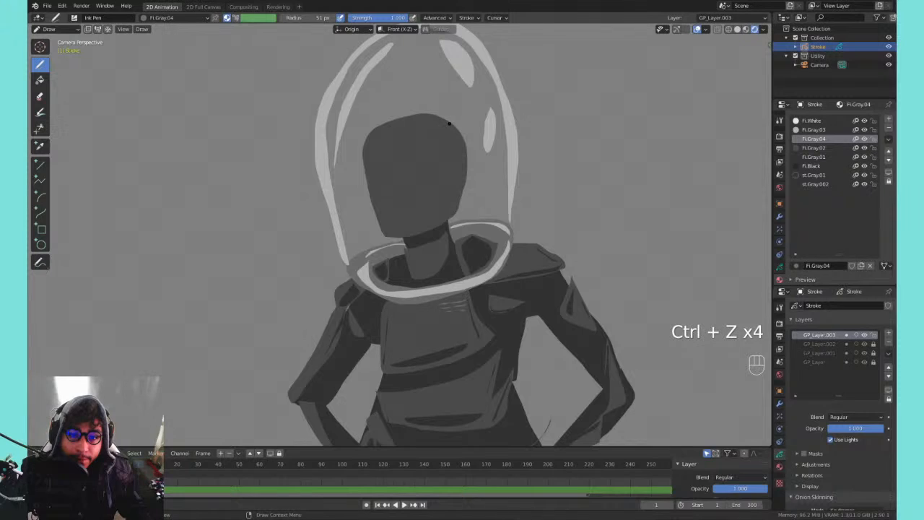
- Draw a long side-swept Fi.Gray.04 hair shape from the astronaut's crown down to the helmet collar
click(426, 135)
key(ctrl+z)
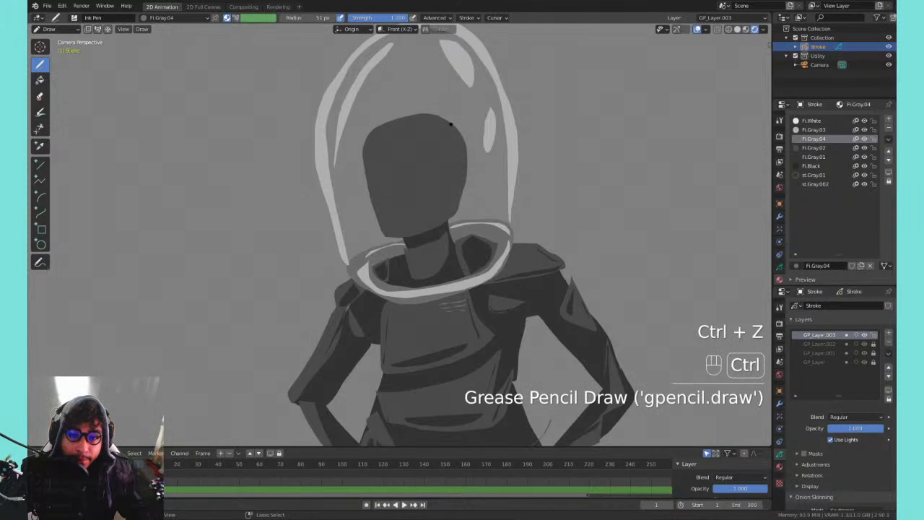
mouse_move(417, 133)
mouse_down()
mouse_move(454, 120)
mouse_move(372, 117)
mouse_move(351, 184)
mouse_move(379, 249)
mouse_move(441, 134)
mouse_up()
mouse_move(359, 257)
mouse_down()
mouse_move(384, 245)
mouse_move(393, 196)
mouse_move(450, 122)
mouse_up()
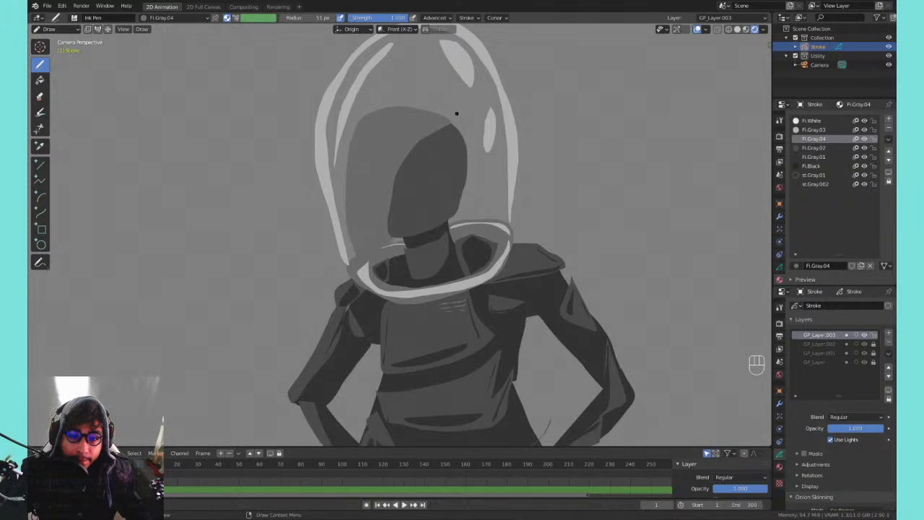
- Apply Smooth Stroke to the side-swept hair shape, repeating it over two dozen times to even out its outline
key(Tab)
click(431, 112)
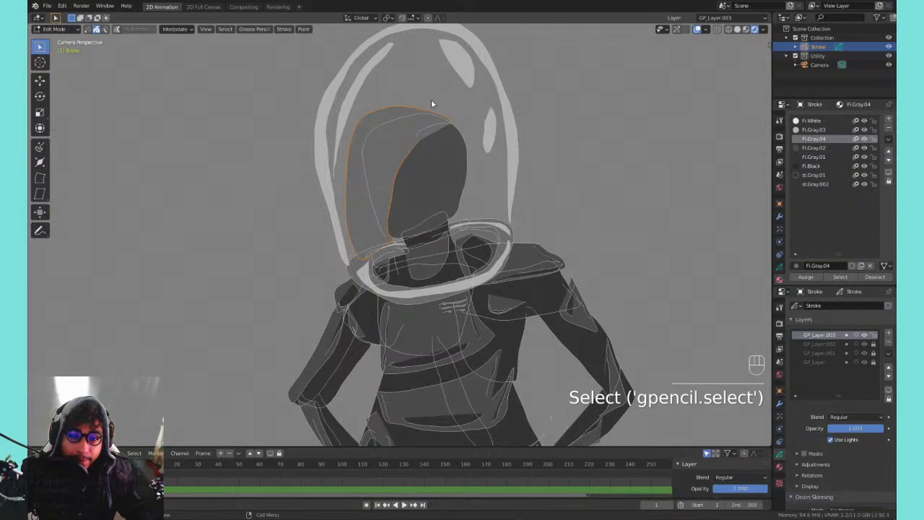
right_click(429, 110)
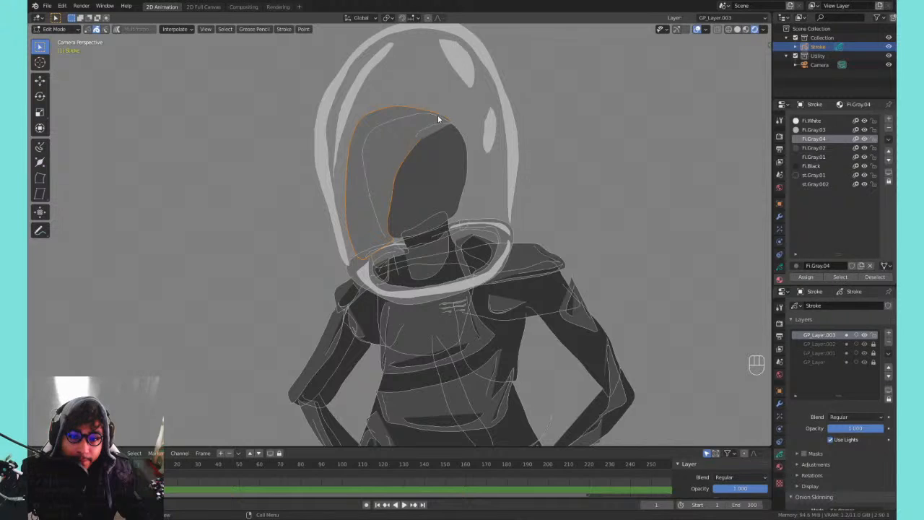
right_click(444, 117)
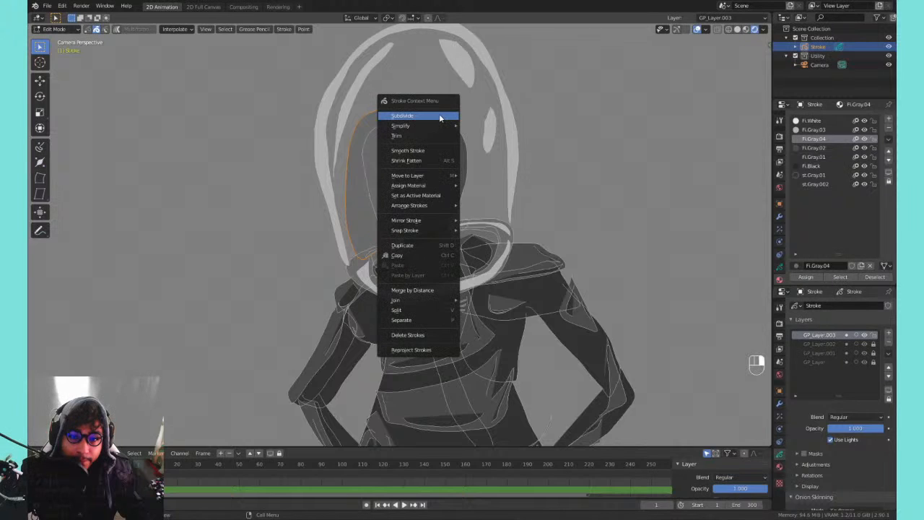
click(423, 152)
key(shift+r)
key(shift+r)
key(shift+r)
key(shift+r)
key(shift+r)
key(shift+r)
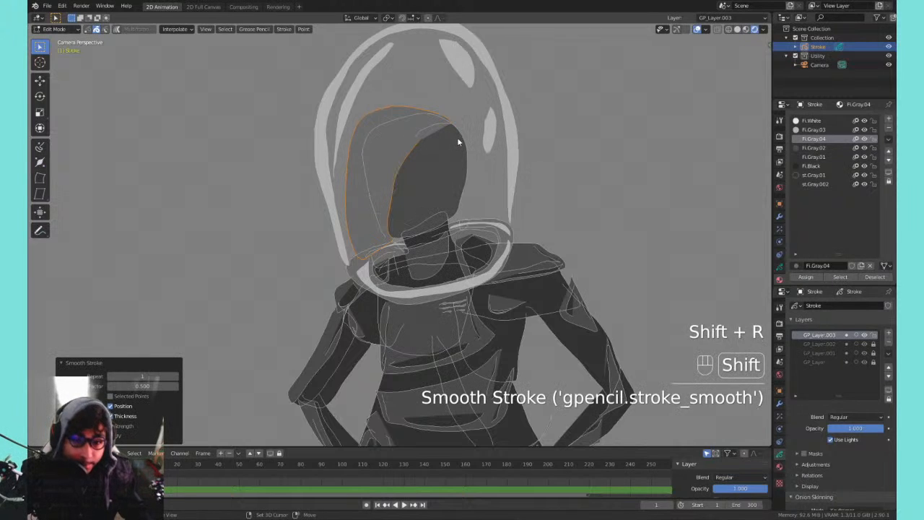
key(shift+r)
key(shift+r)
key(shift+r)
key(shift+r)
key(shift+r)
key(shift+r)
key(shift+r)
key(shift+r)
key(shift+r)
key(shift+r)
key(shift+r)
key(shift+r)
key(shift+r)
key(shift+r)
key(shift+r)
key(shift+r)
key(shift+r)
key(shift+r)
key(Tab)
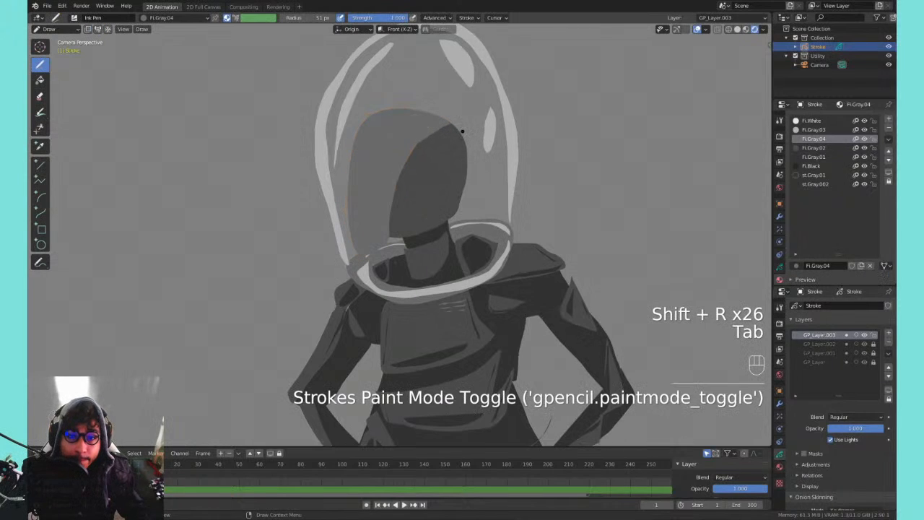
- Move the smoothed hair shape about 0.03 m upward on the astronaut's head
key(Tab)
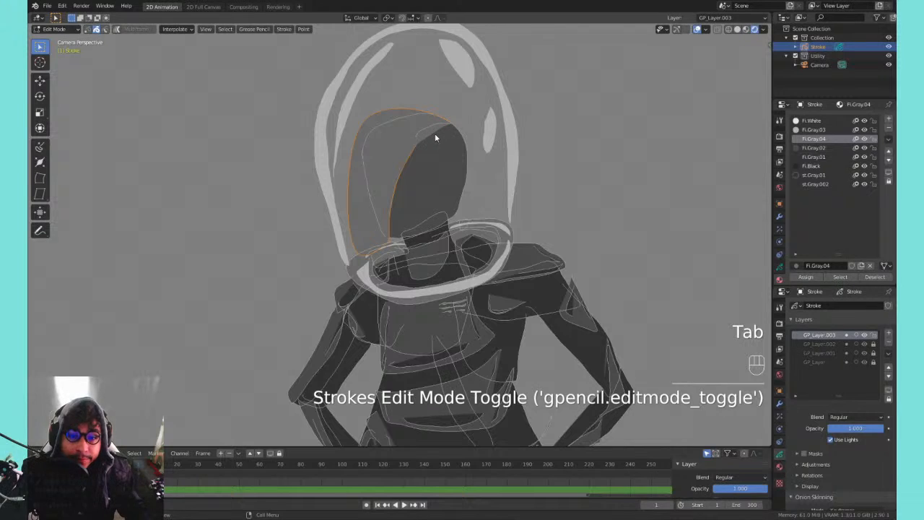
key(g)
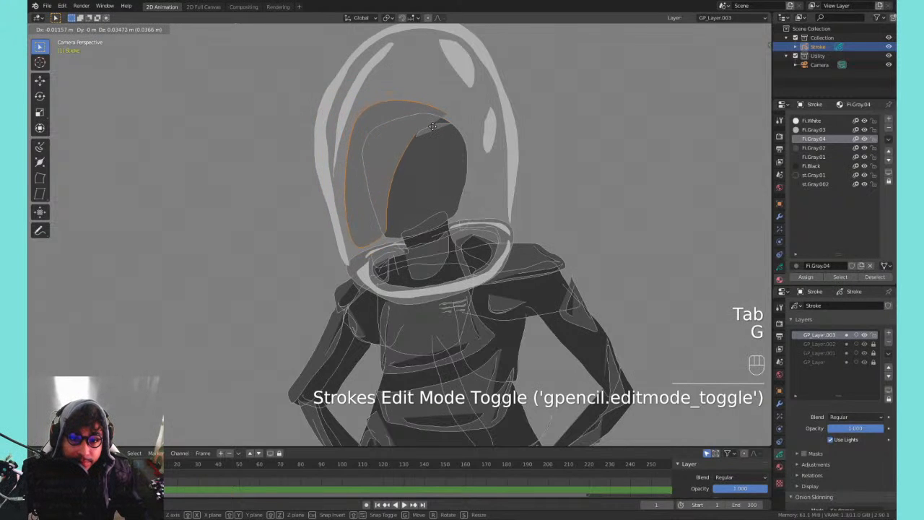
click(436, 126)
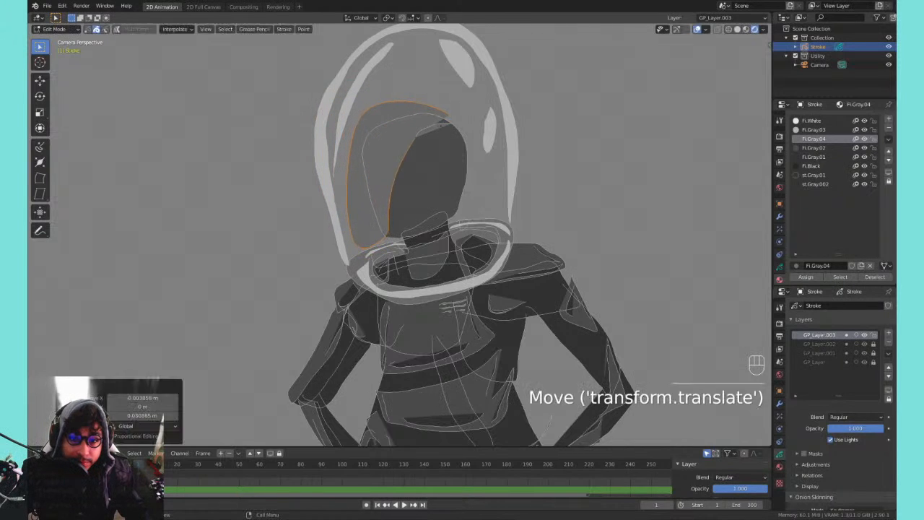
- Select the small leftover stroke at the astronaut's crown, just under the tip of the hair shape
key(Tab)
key(Tab)
click(444, 127)
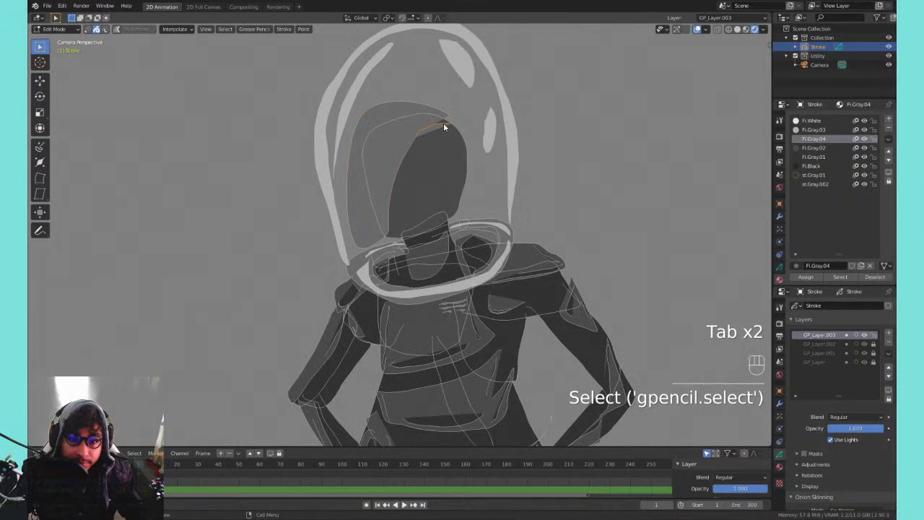
- Rotate the small hair strand stroke at the top of the forehead by about 161° and fit it against the hairline
key(r)
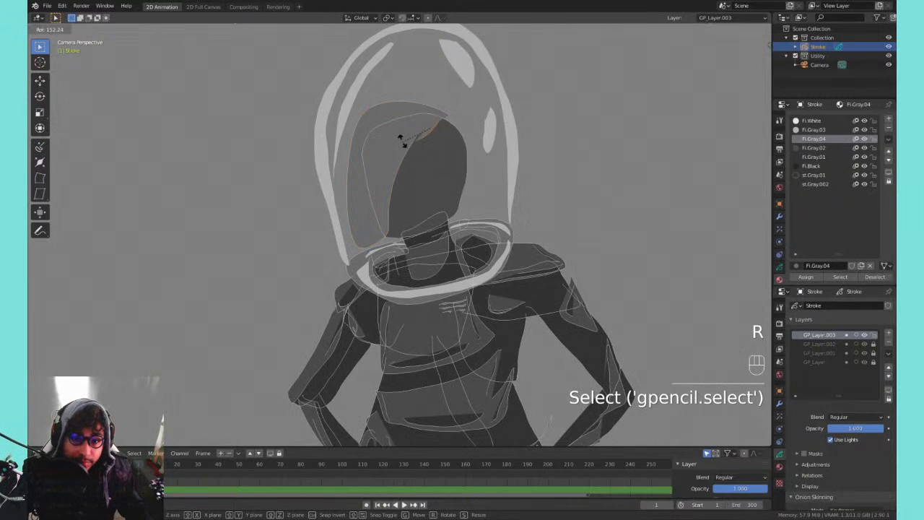
click(406, 134)
key(g)
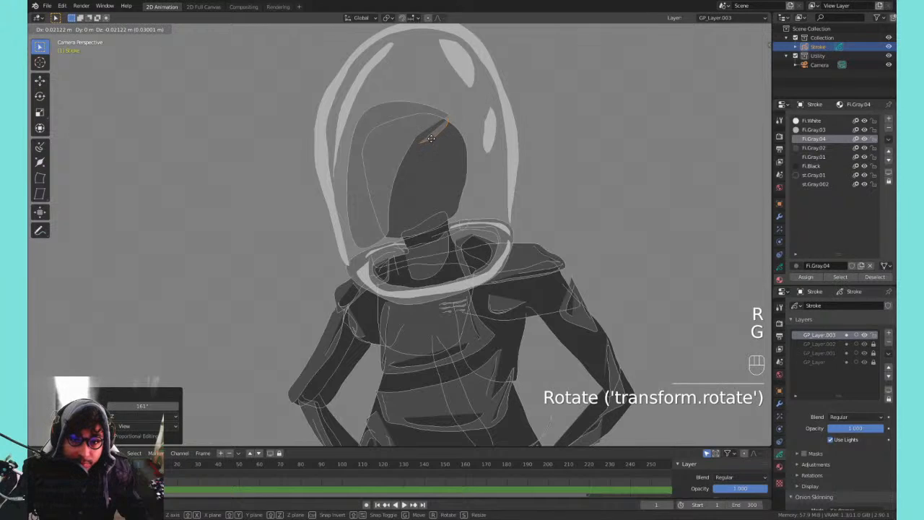
click(431, 140)
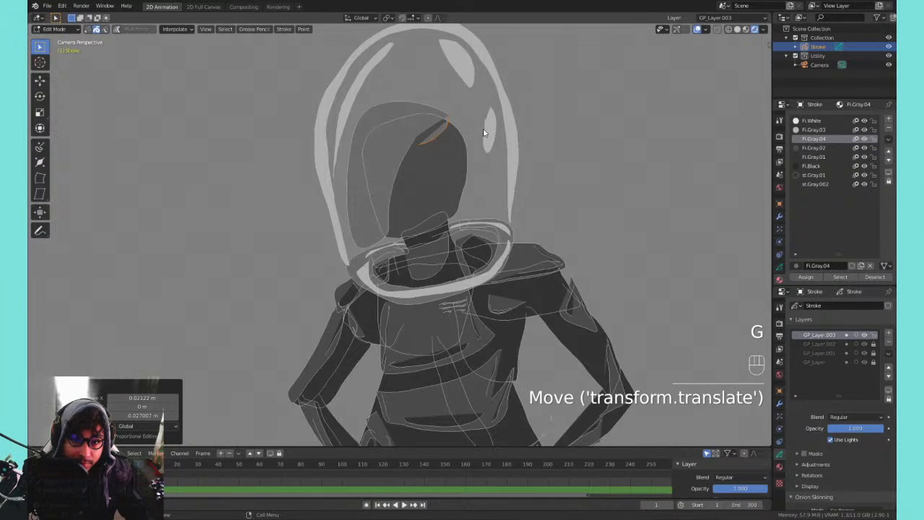
key(r)
click(485, 141)
key(Tab)
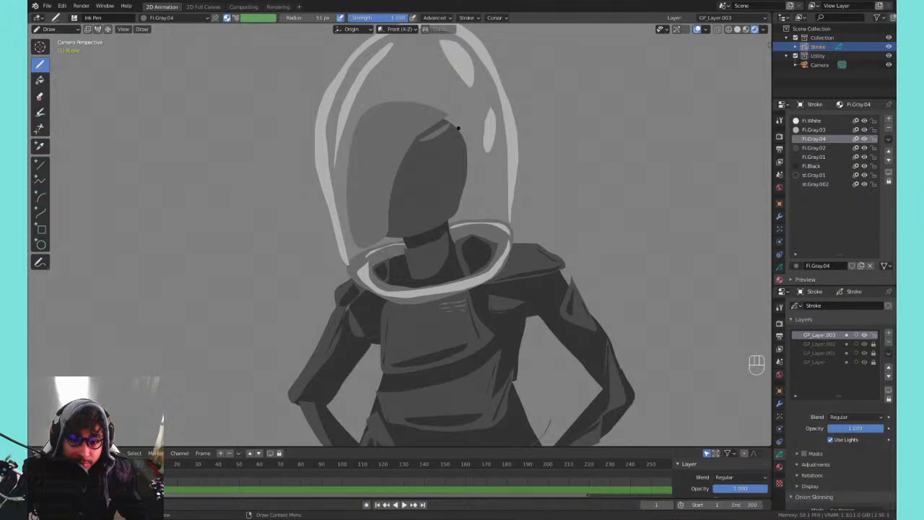
click(802, 130)
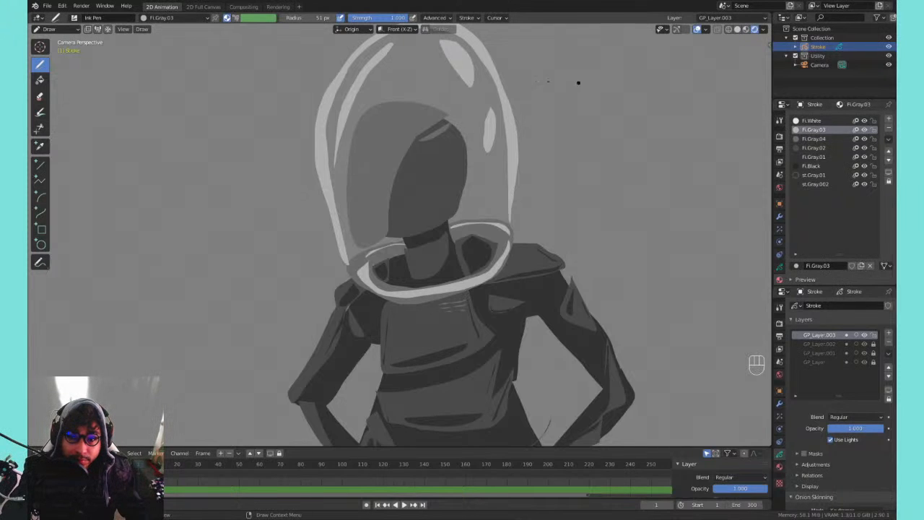
drag(419, 171, 393, 178)
key(ctrl+z)
key(ctrl+z)
key(ctrl+z)
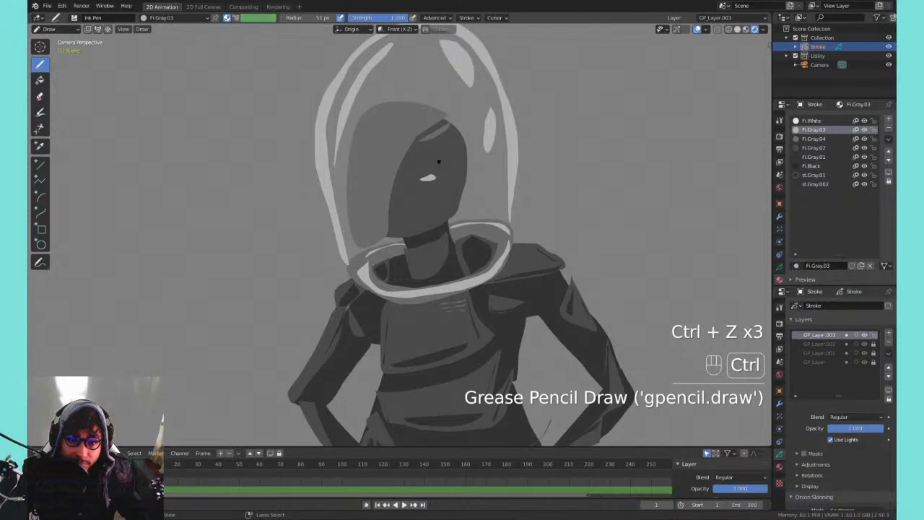
key(ctrl+z)
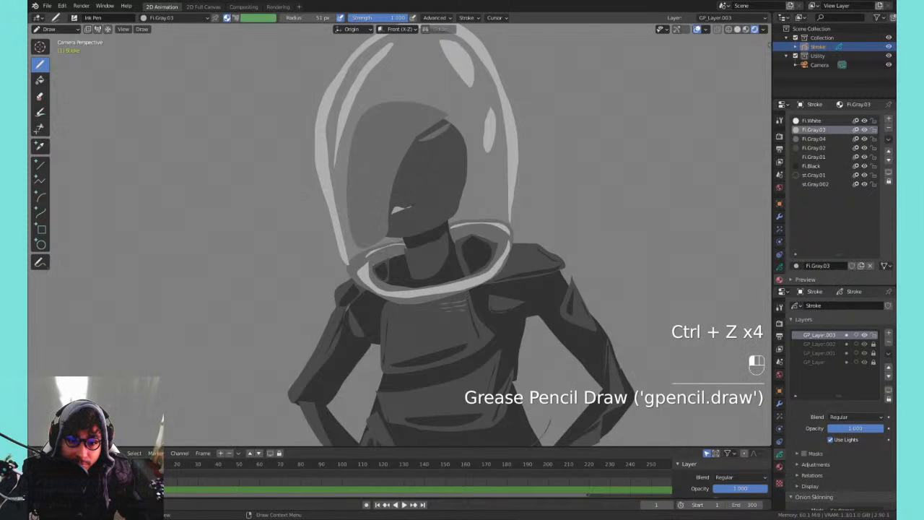
drag(426, 208, 385, 213)
key(ctrl+z)
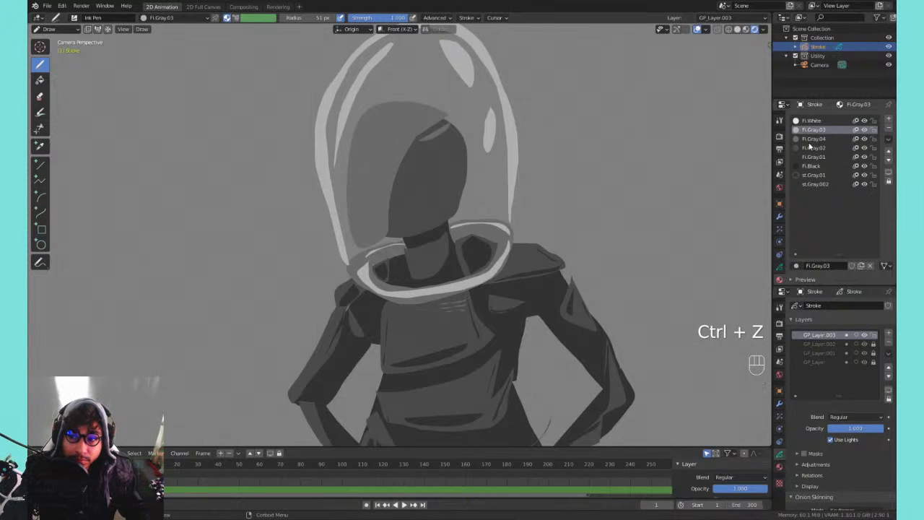
click(809, 147)
click(450, 172)
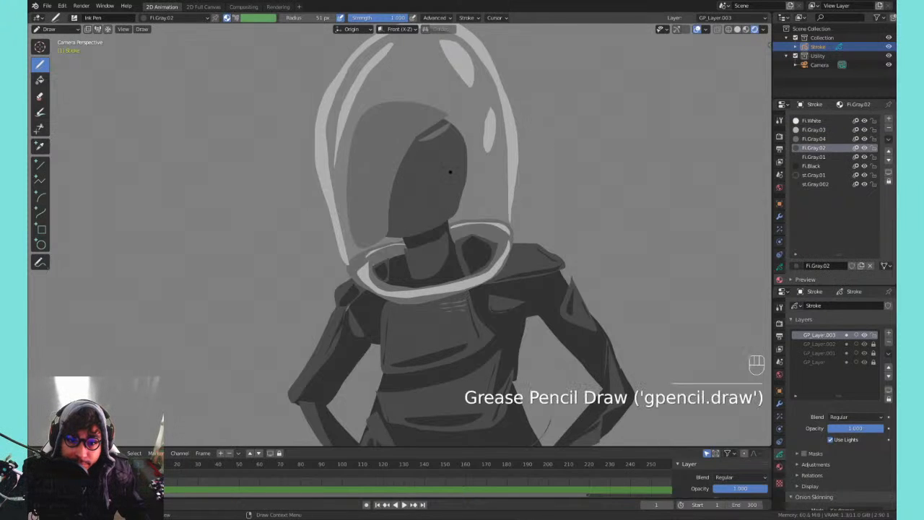
key(ctrl+z)
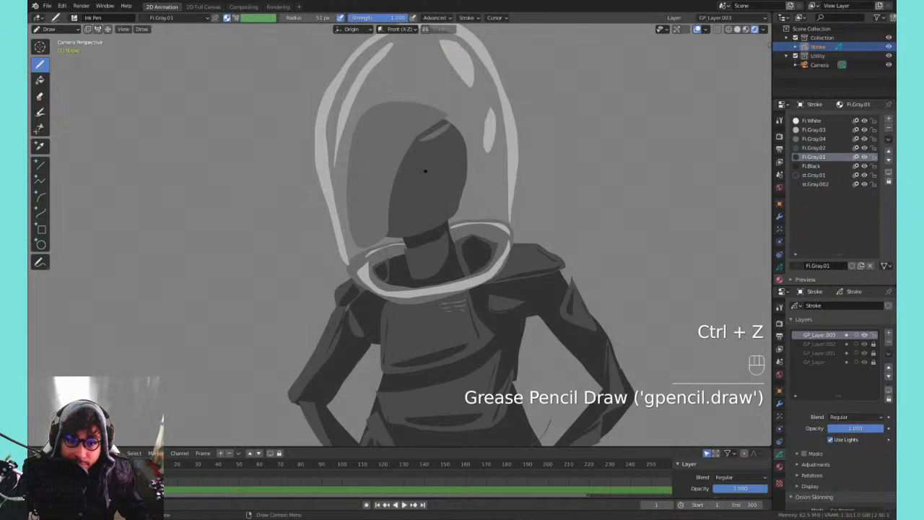
- Draw the dark eye shape, nose shadow and lips on the face with the Fi.Gray.01 material
mouse_move(417, 169)
mouse_down()
mouse_move(433, 174)
mouse_move(423, 179)
mouse_up()
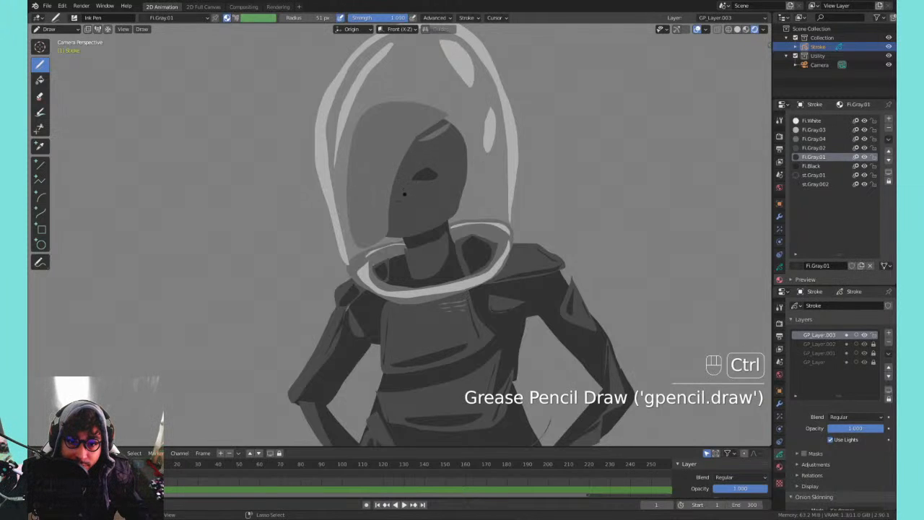
key(ctrl+z)
mouse_move(379, 119)
mouse_down()
mouse_move(371, 217)
mouse_move(386, 223)
mouse_move(414, 193)
mouse_up()
key(ctrl+z)
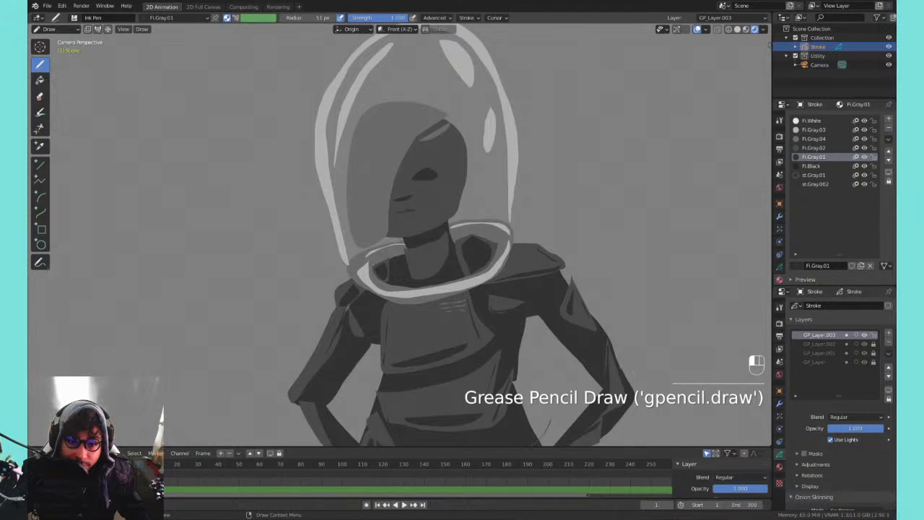
mouse_move(409, 212)
mouse_down()
mouse_move(424, 210)
mouse_move(416, 219)
mouse_up()
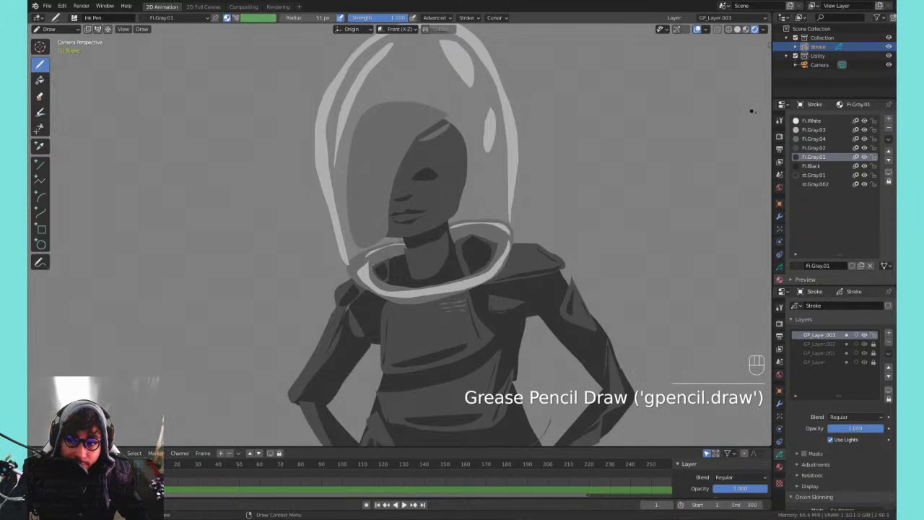
- Draw the white of the eye inside the dark eye shape with the Fi.Gray.03 material
click(814, 129)
mouse_move(417, 175)
mouse_down()
mouse_move(426, 181)
mouse_move(419, 174)
mouse_up()
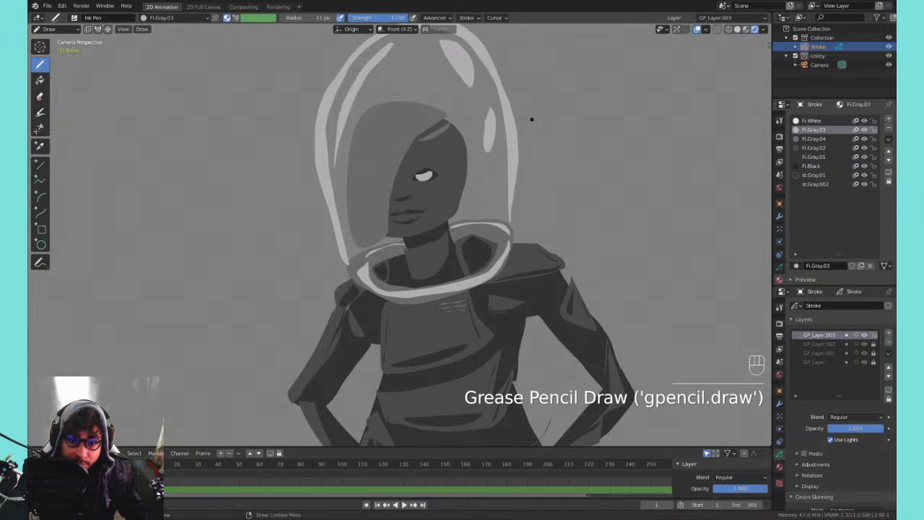
key(ctrl+z)
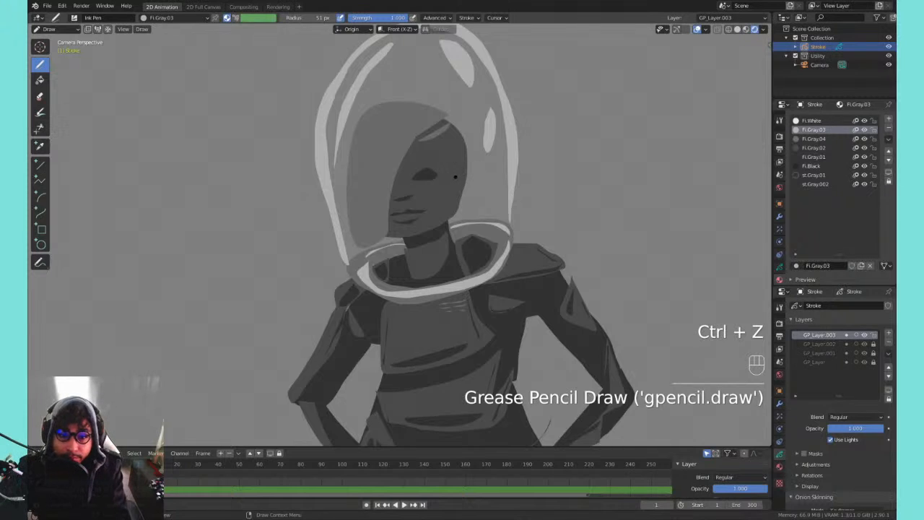
key(ctrl+equal)
key(ctrl+equal)
key(ctrl+equal)
key(ctrl+equal)
key(ctrl+equal)
key(ctrl+equal)
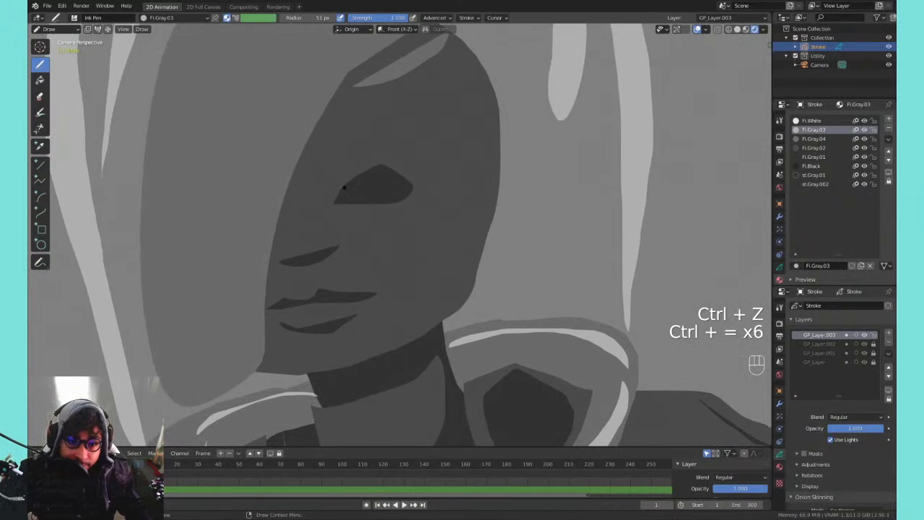
mouse_move(342, 198)
mouse_down()
mouse_move(361, 180)
mouse_move(397, 194)
mouse_move(367, 175)
mouse_move(393, 189)
mouse_move(353, 196)
mouse_move(369, 169)
mouse_up()
key(ctrl+z)
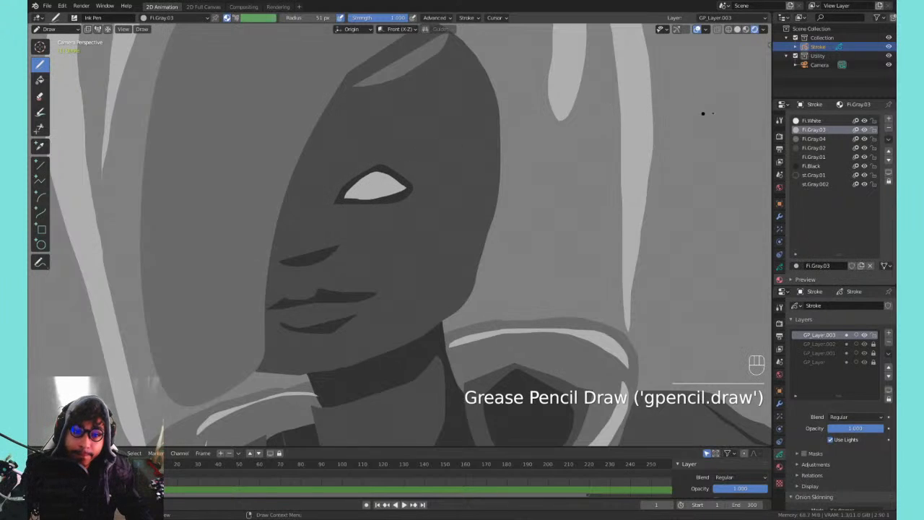
- Draw the iris in Fi.Gray.04 and a pupil in Fi.Gray.01 within the white of the eye
click(812, 139)
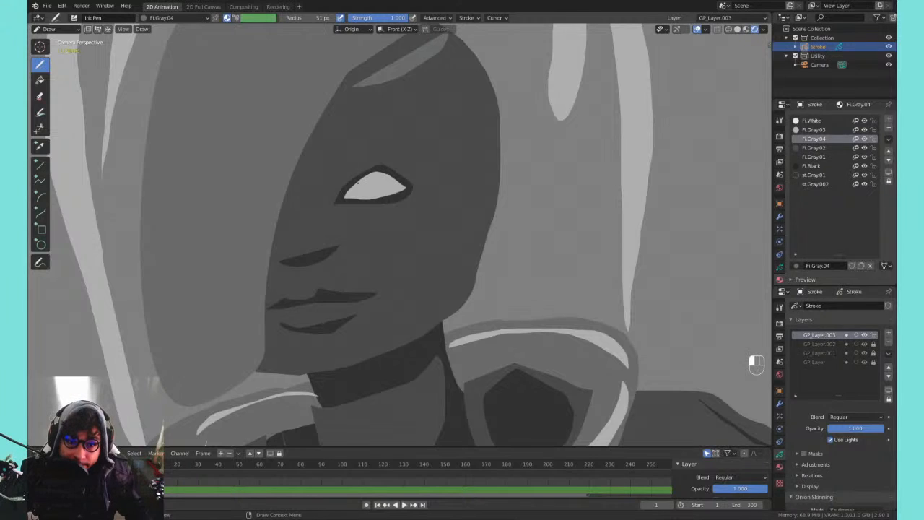
mouse_move(358, 194)
mouse_down()
mouse_move(389, 179)
mouse_move(360, 182)
mouse_up()
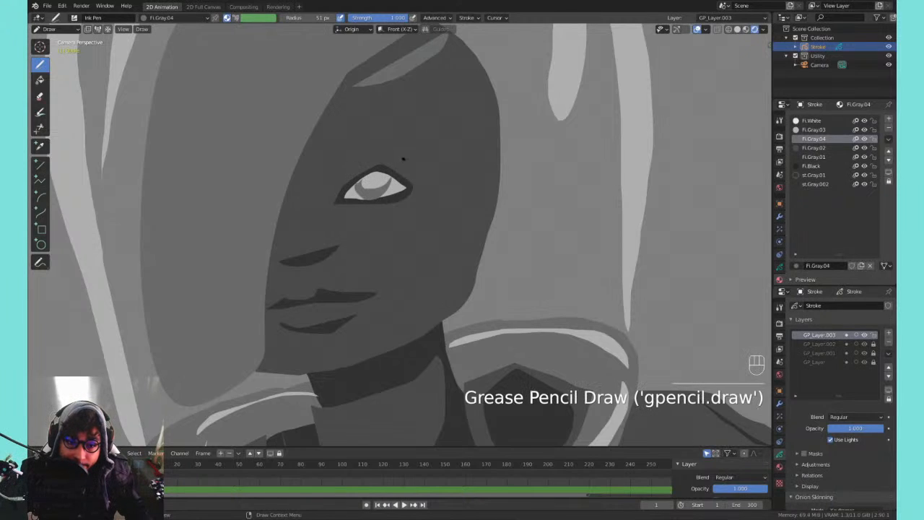
click(813, 156)
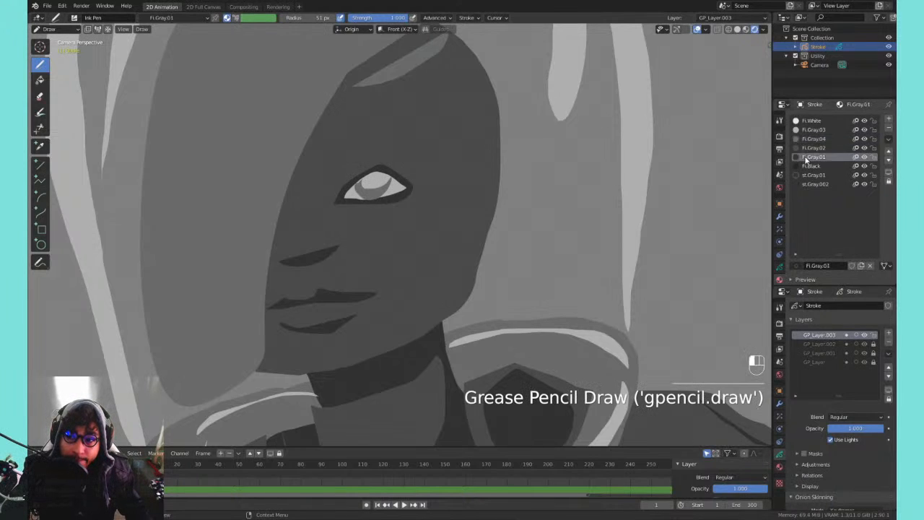
click(370, 182)
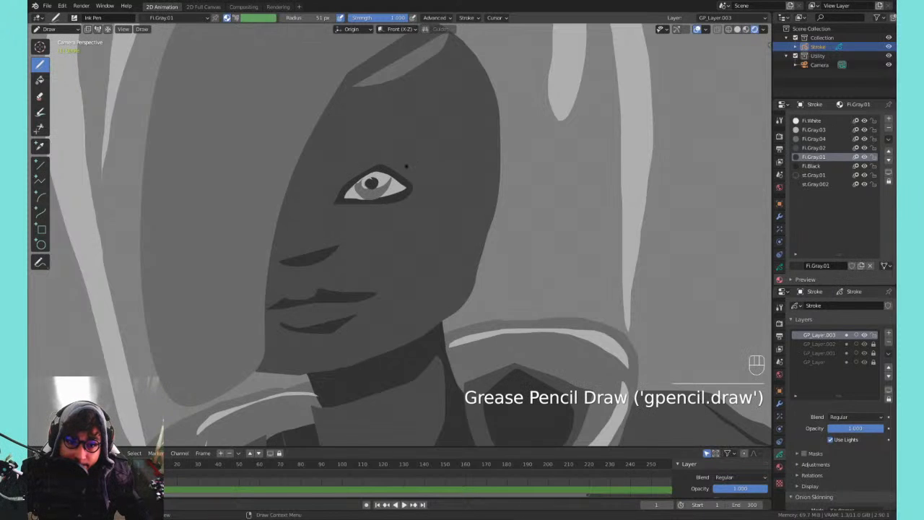
key(ctrl+z)
click(371, 184)
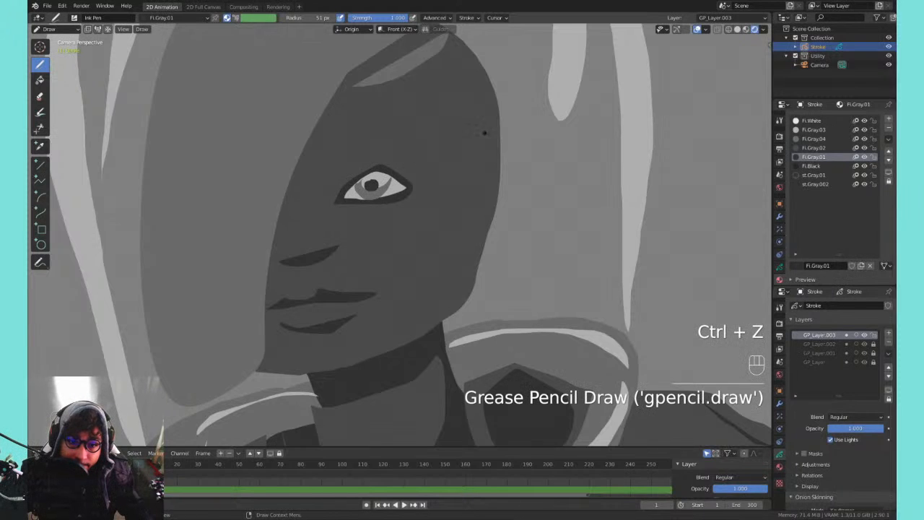
- Examine the drawn face inside the helmet both close up and as part of the whole figure
mouse_move(484, 133)
shift+middle_down()
mouse_move(710, 175)
mouse_move(491, 184)
shift+middle_up()
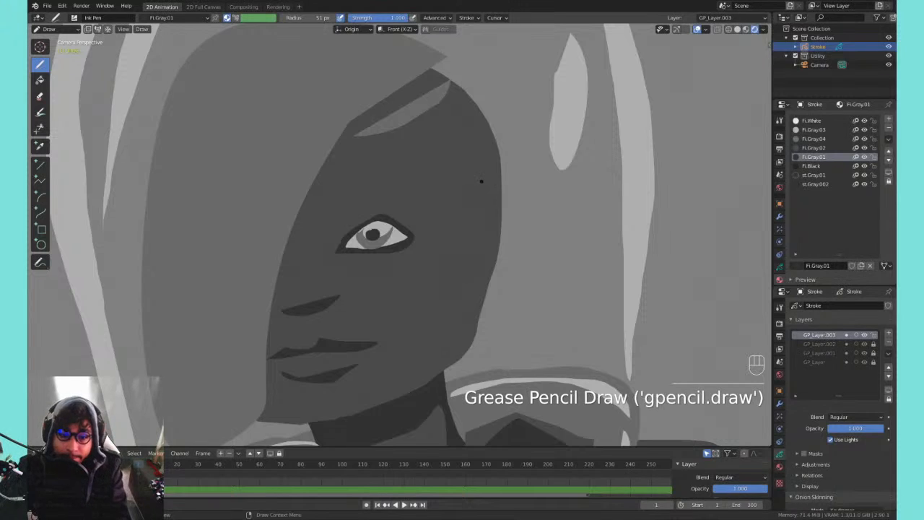
key(ctrl+minus)
key(ctrl+minus)
key(ctrl+minus)
key(ctrl+minus)
key(ctrl+minus)
key(ctrl+minus)
key(ctrl+minus)
key(ctrl+minus)
key(ctrl+minus)
key(ctrl+minus)
key(ctrl+minus)
key(ctrl+equal)
key(ctrl+equal)
key(ctrl+equal)
key(ctrl+equal)
key(ctrl+equal)
key(ctrl+equal)
key(ctrl+equal)
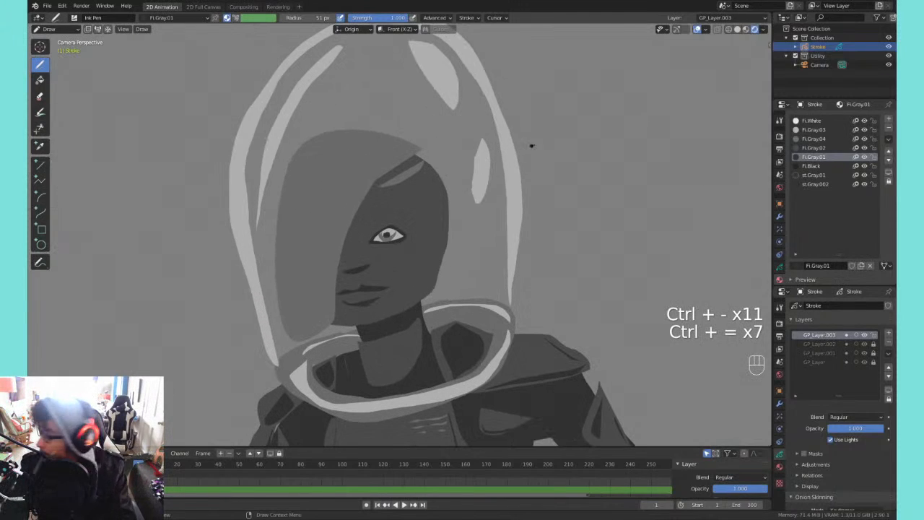
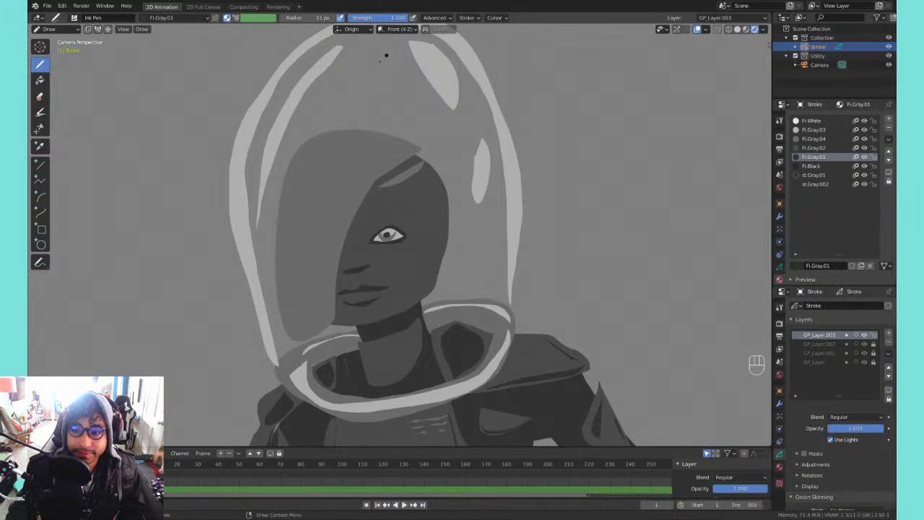
- Try Fi.Black on the large hair shape covering half the face and settle on the Fi.Gray.01 material for it
key(Tab)
click(409, 140)
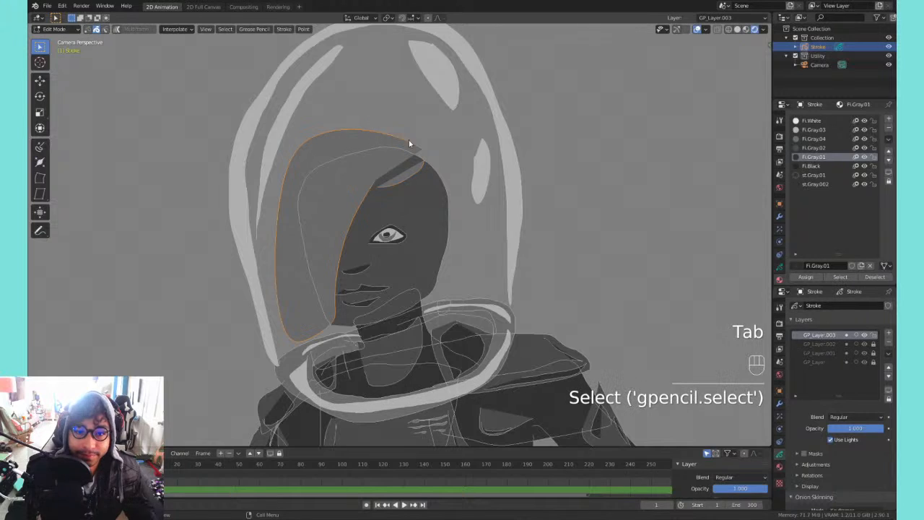
click(811, 166)
click(804, 277)
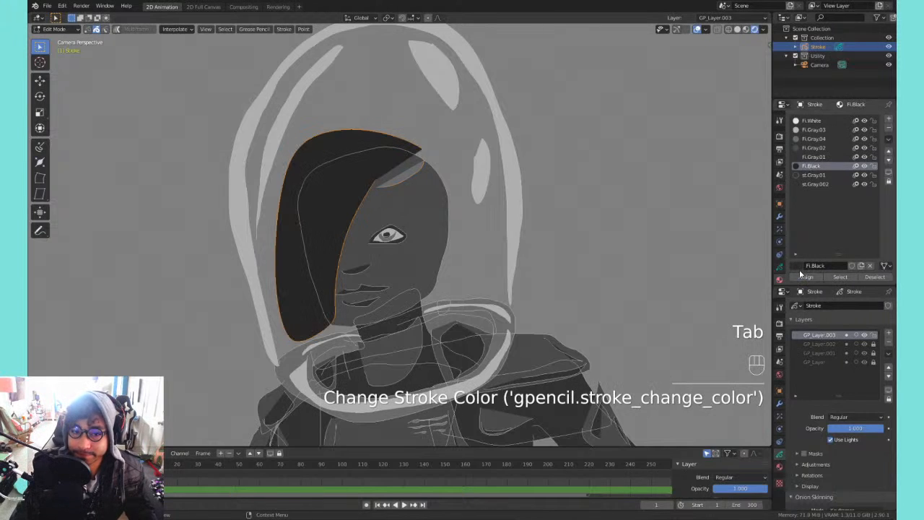
click(812, 157)
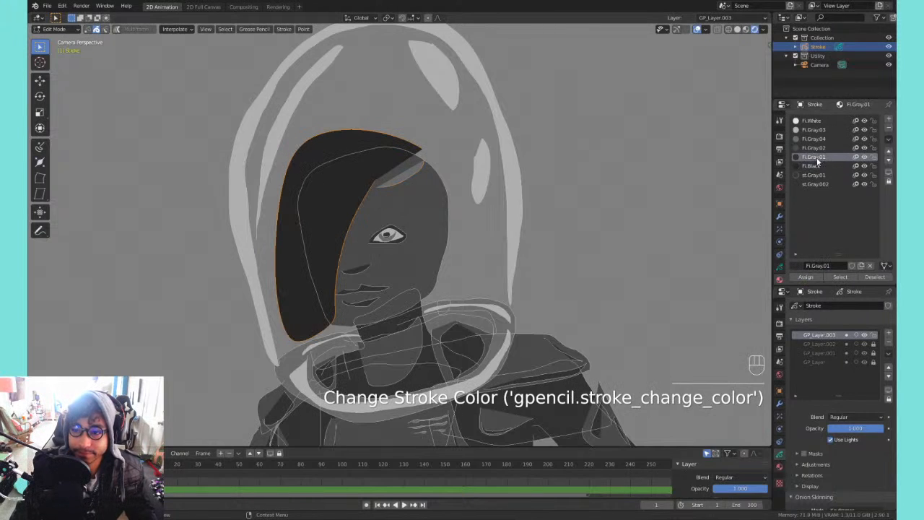
click(804, 277)
key(Tab)
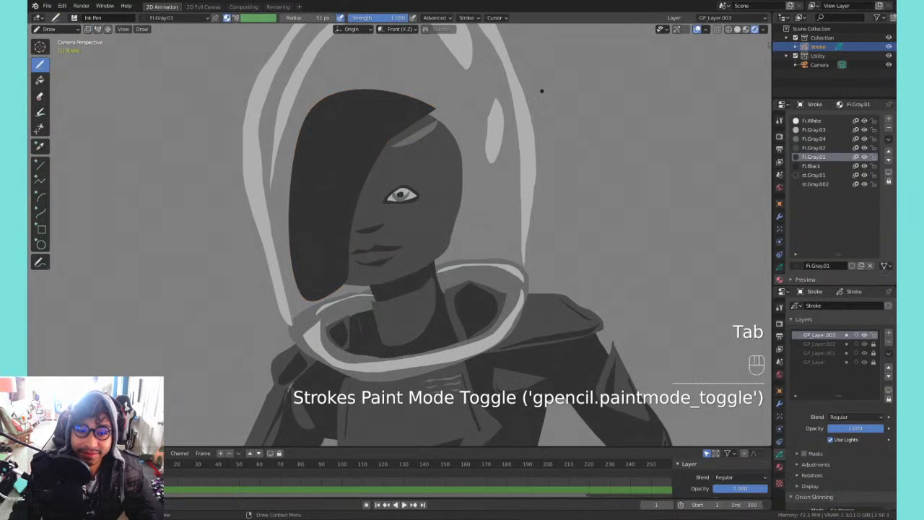
- Assign the Fi.Gray.01 material to the small hair strand at the top of the forehead
shift+middle_drag(476, 114, 443, 94)
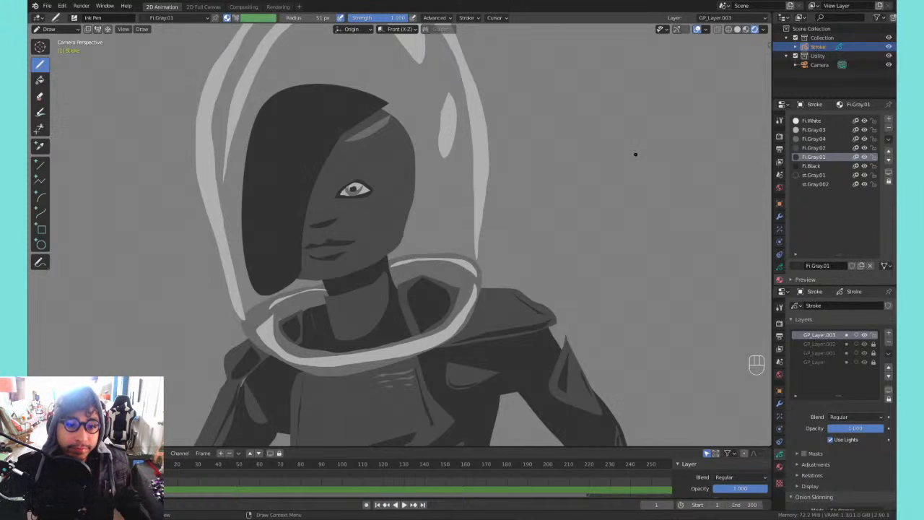
key(Tab)
click(389, 127)
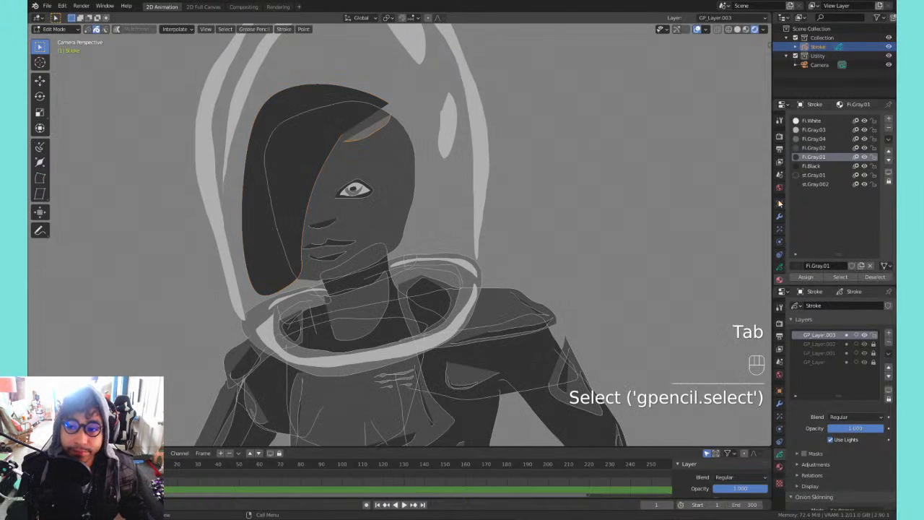
click(805, 277)
key(Tab)
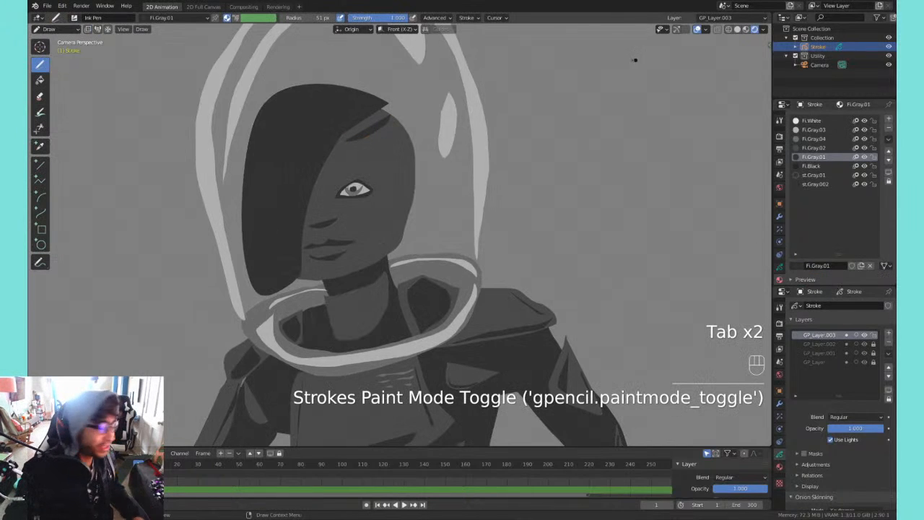
right_click(481, 171)
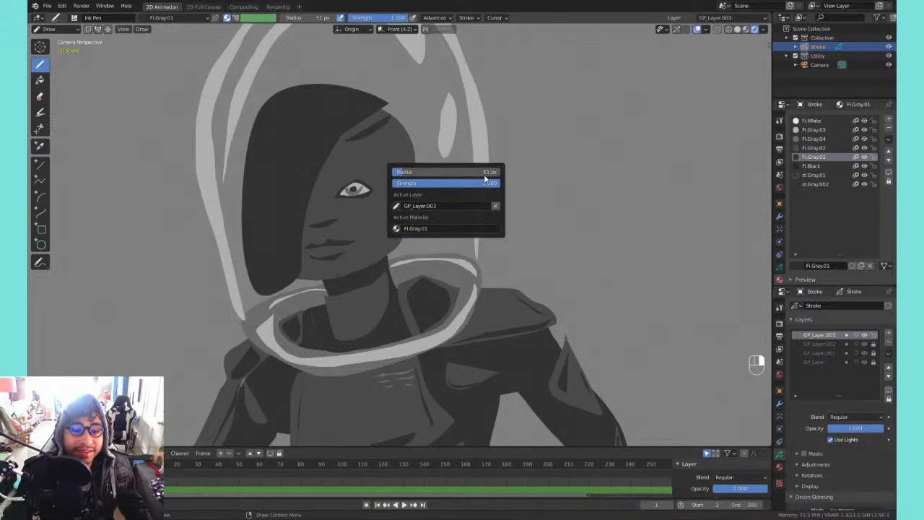
mouse_move(523, 204)
shift+middle_down()
mouse_move(507, 202)
mouse_move(570, 122)
shift+middle_up()
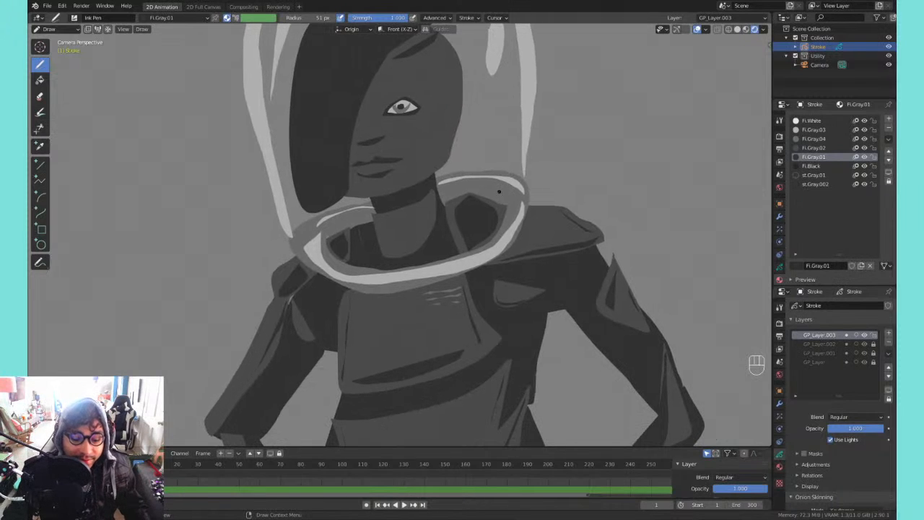
mouse_move(448, 193)
ctrl+middle_down()
mouse_move(419, 238)
mouse_move(381, 254)
ctrl+middle_up()
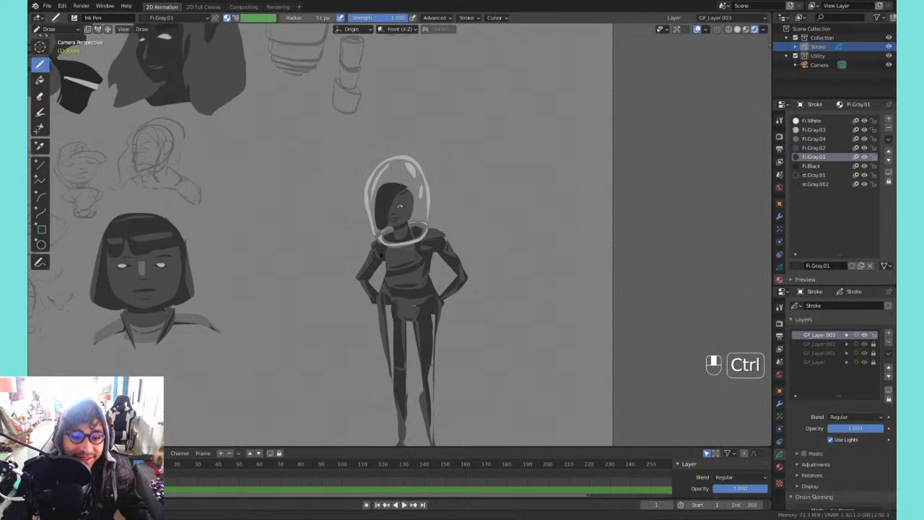
- Examine the astronaut's upper body close up and the complete figure among the other sketches
mouse_move(399, 205)
ctrl+middle_down()
mouse_move(443, 209)
mouse_move(481, 196)
mouse_move(524, 161)
mouse_move(552, 157)
mouse_move(524, 175)
mouse_move(573, 164)
ctrl+middle_up()
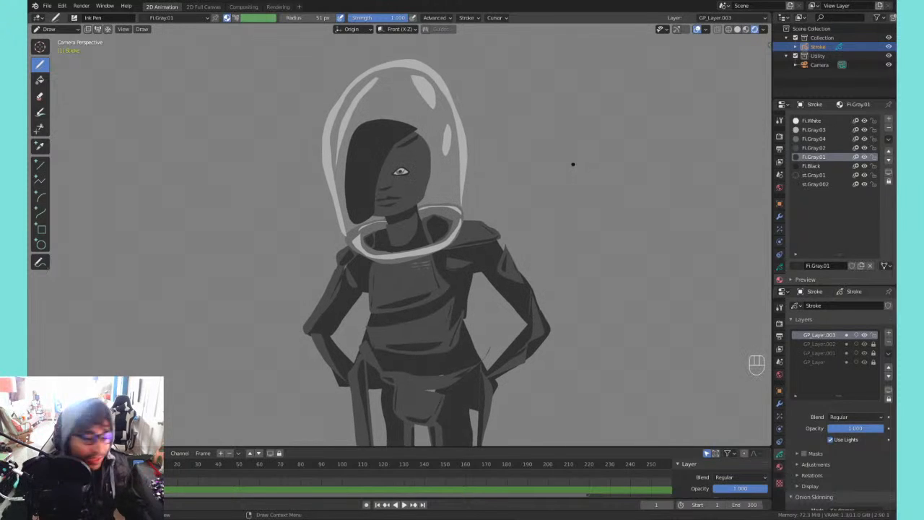
drag(653, 209, 695, 217)
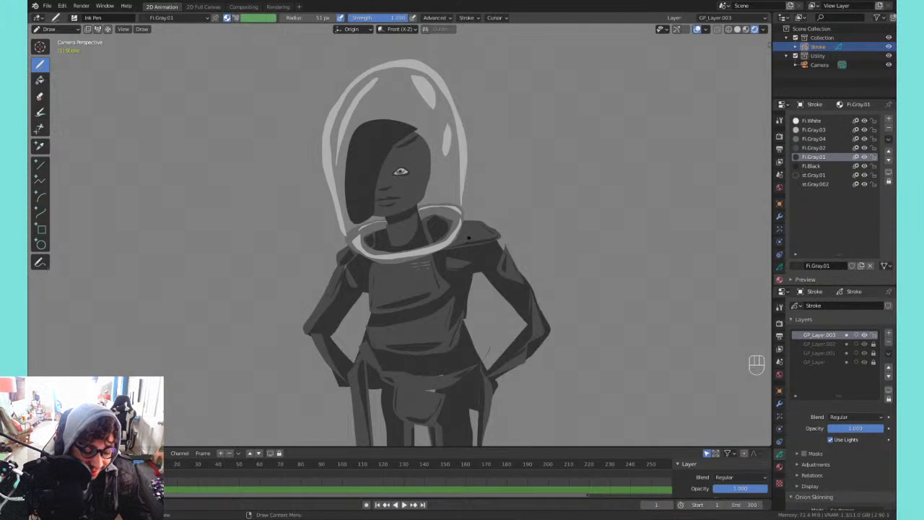
shift+middle_drag(469, 240, 489, 206)
mouse_move(460, 286)
shift+middle_down()
mouse_move(481, 227)
mouse_move(449, 288)
mouse_move(444, 282)
shift+middle_up()
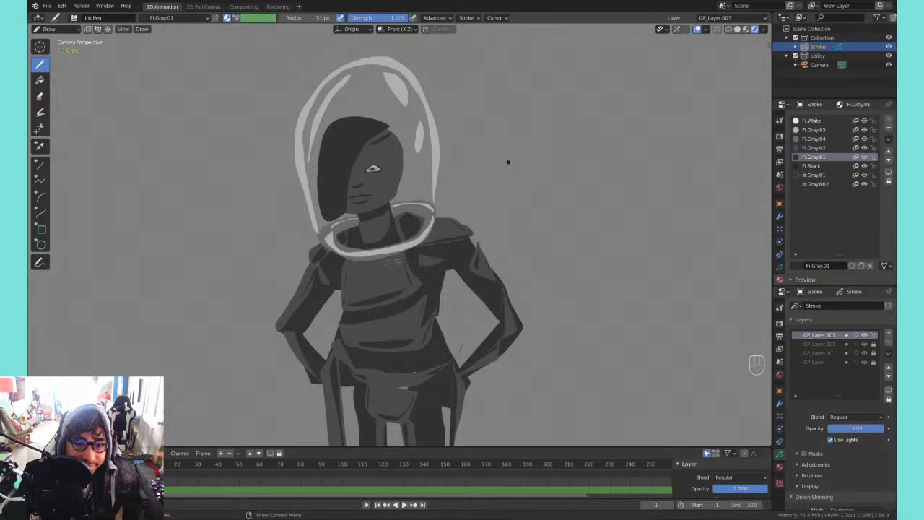
key(ctrl+minus)
key(ctrl+minus)
key(ctrl+minus)
key(ctrl+minus)
key(ctrl+minus)
key(ctrl+minus)
key(ctrl+minus)
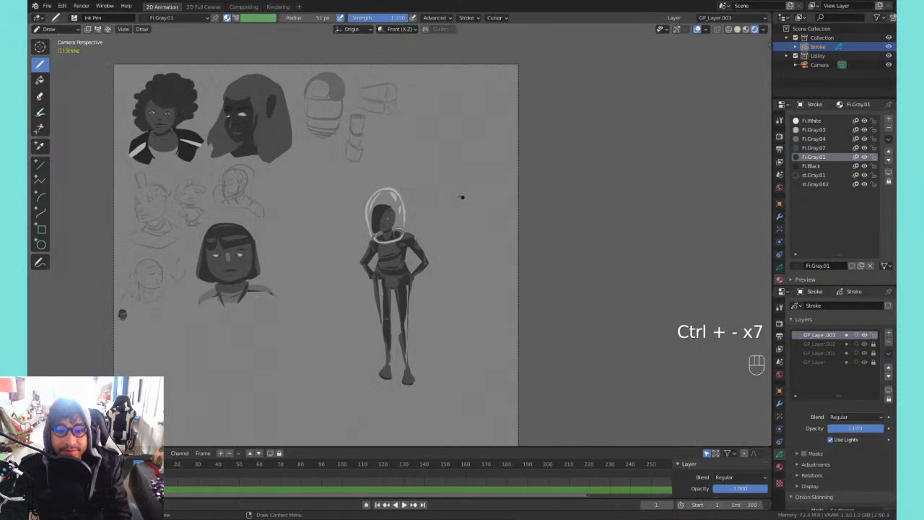
- Delete the iris and pupil strokes, leaving only the white shape inside the eye outline
key(ctrl+equal)
key(ctrl+equal)
key(ctrl+equal)
key(ctrl+equal)
key(ctrl+equal)
key(ctrl+equal)
key(ctrl+equal)
key(ctrl+equal)
key(ctrl+equal)
key(Tab)
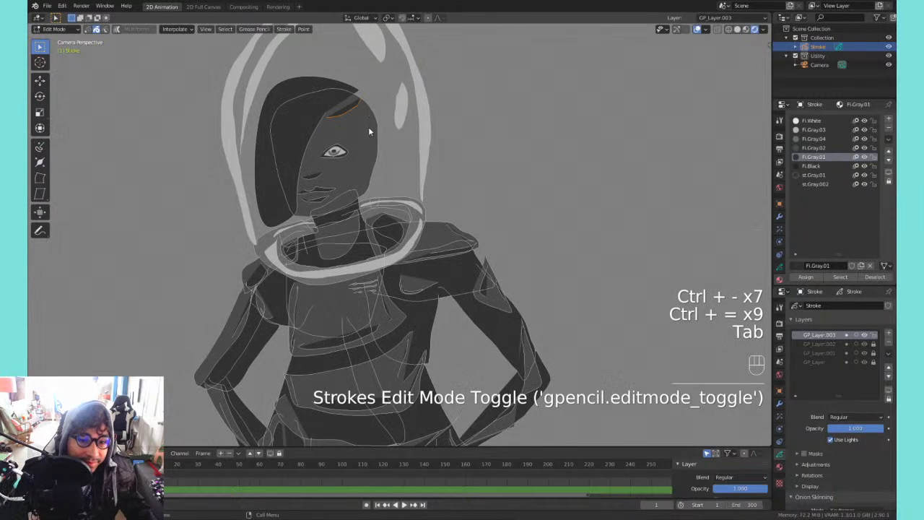
shift+middle_drag(353, 154, 390, 198)
key(ctrl+equal)
key(ctrl+equal)
key(ctrl+equal)
key(ctrl+equal)
key(ctrl+equal)
key(ctrl+equal)
key(ctrl+equal)
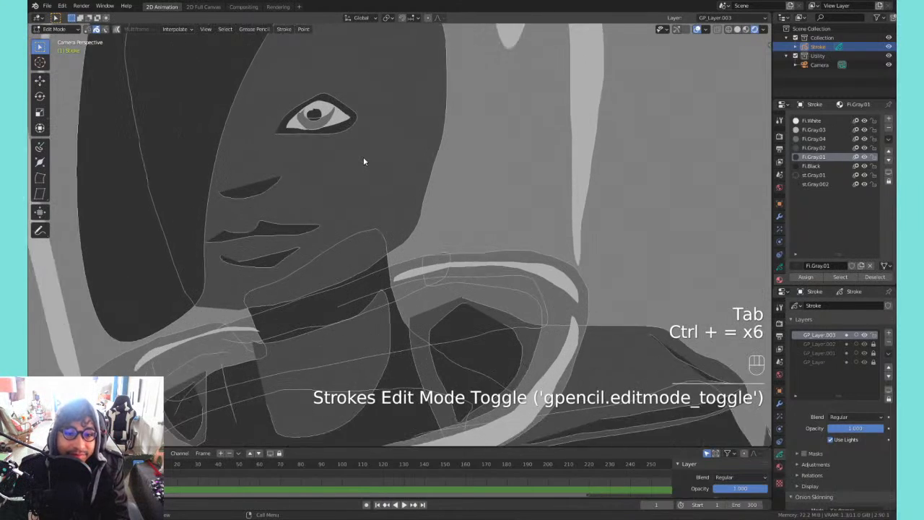
shift+middle_drag(367, 168, 462, 270)
shift+click(389, 187)
key(x)
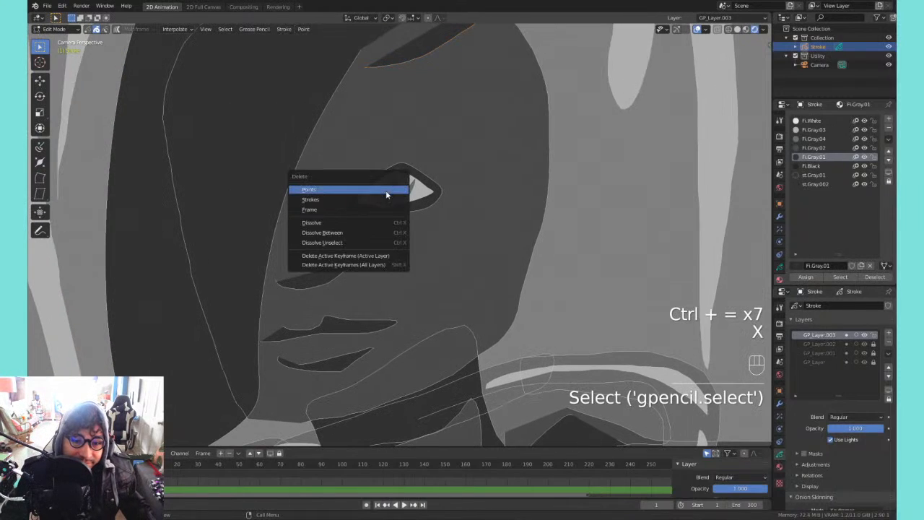
click(390, 189)
key(x)
click(400, 189)
key(Tab)
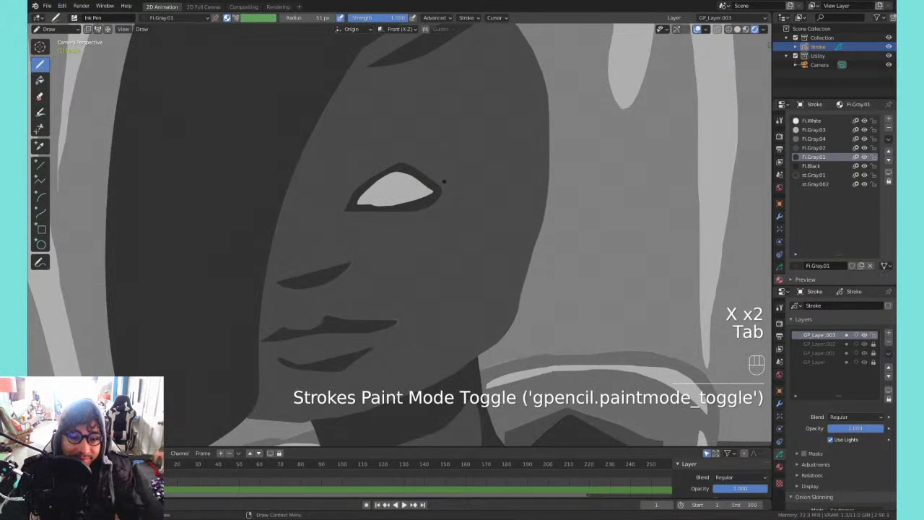
- Examine the full-length figure from helmet to feet with the simplified eye
key(ctrl+minus)
key(ctrl+minus)
key(ctrl+minus)
key(ctrl+minus)
key(ctrl+minus)
key(ctrl+minus)
key(ctrl+minus)
key(ctrl+minus)
key(ctrl+minus)
key(ctrl+minus)
key(ctrl+minus)
key(ctrl+minus)
key(ctrl+minus)
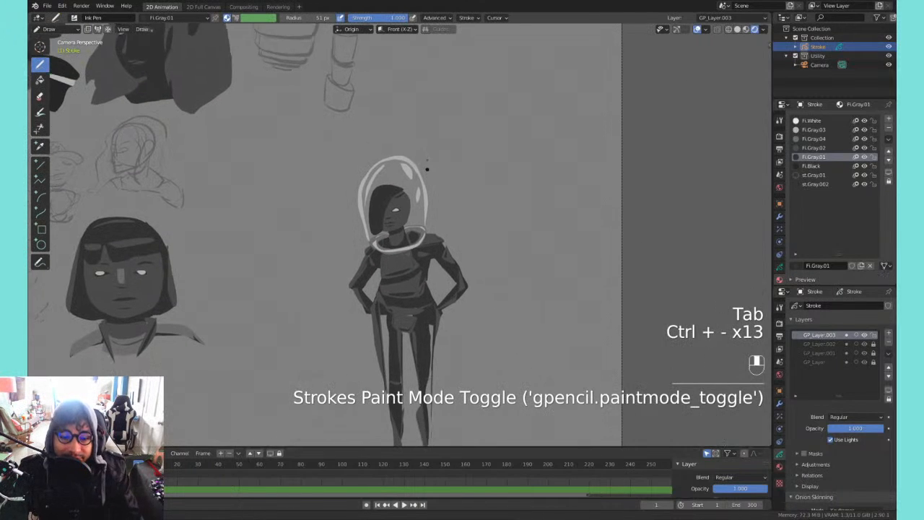
middle_drag(426, 169, 458, 125)
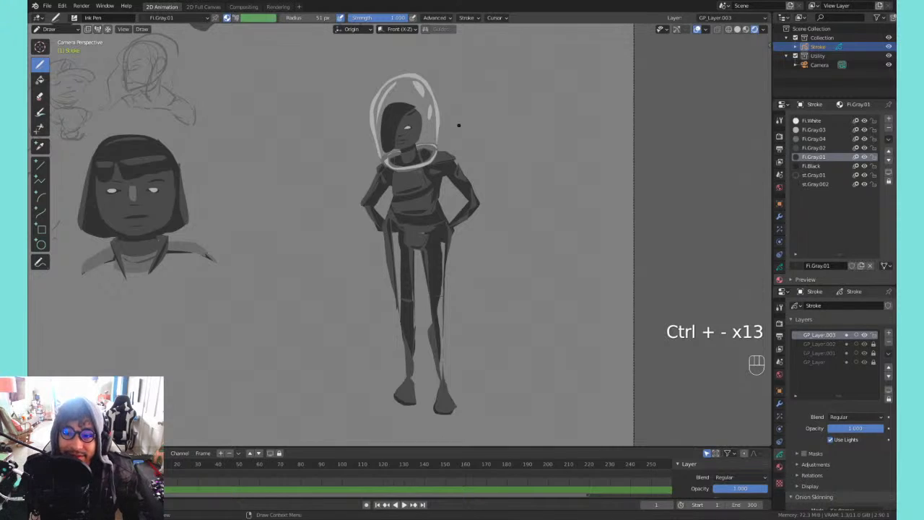
- Try a saturated red as the world background color and undo the color changes
click(778, 188)
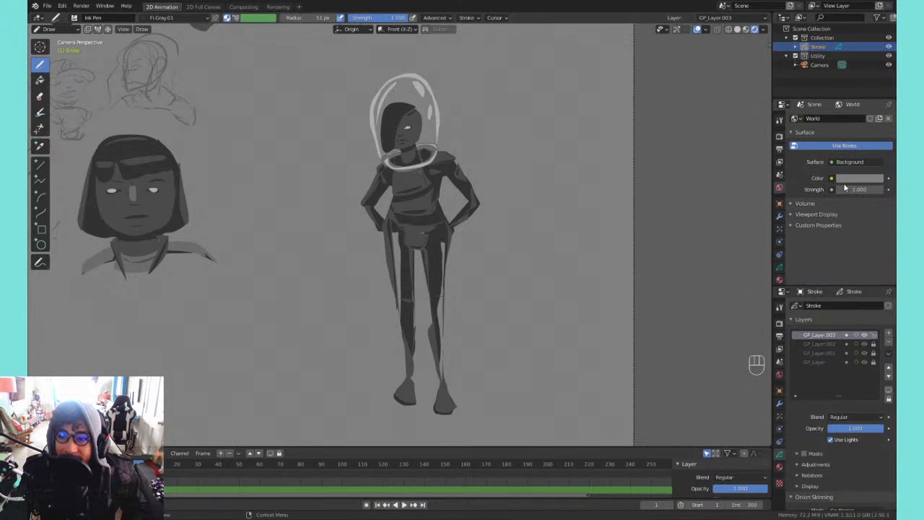
click(856, 179)
drag(846, 119, 842, 117)
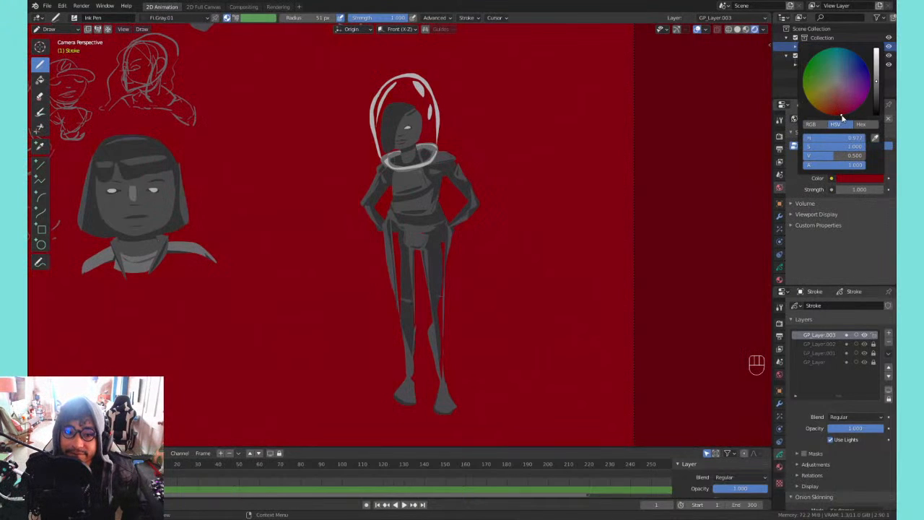
mouse_move(876, 65)
mouse_down()
mouse_move(881, 45)
mouse_move(881, 66)
mouse_up()
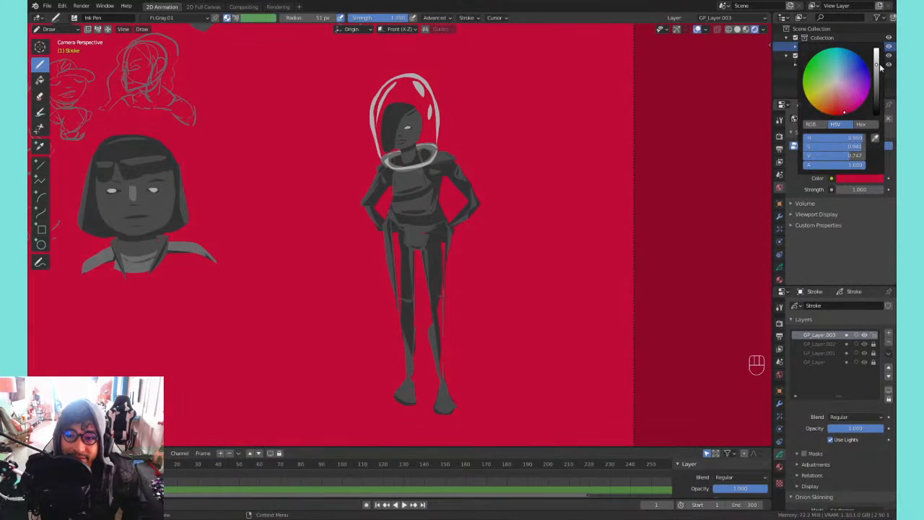
key(ctrl+z)
key(ctrl+z)
key(ctrl+z)
key(Tab)
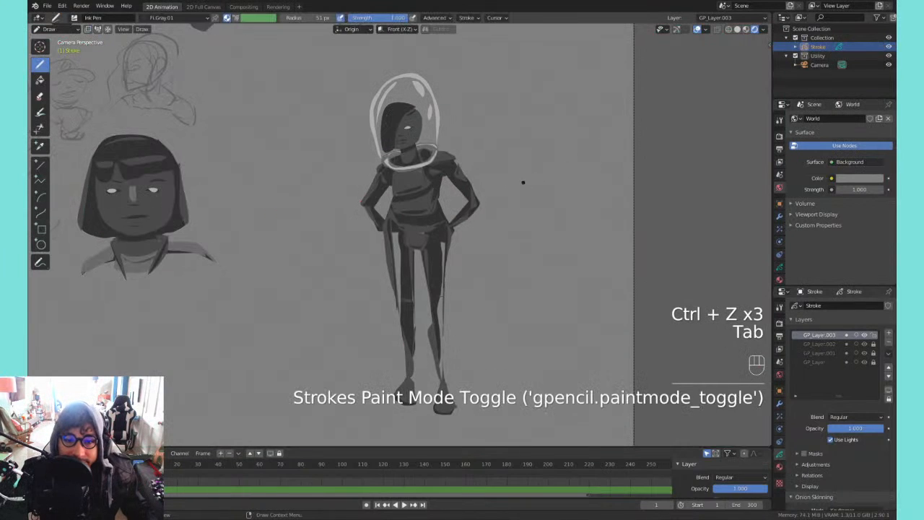
- Examine the figure's legs, hips and torso up close for areas that need filling
key(ctrl+equal)
key(ctrl+equal)
key(ctrl+equal)
key(ctrl+equal)
key(ctrl+equal)
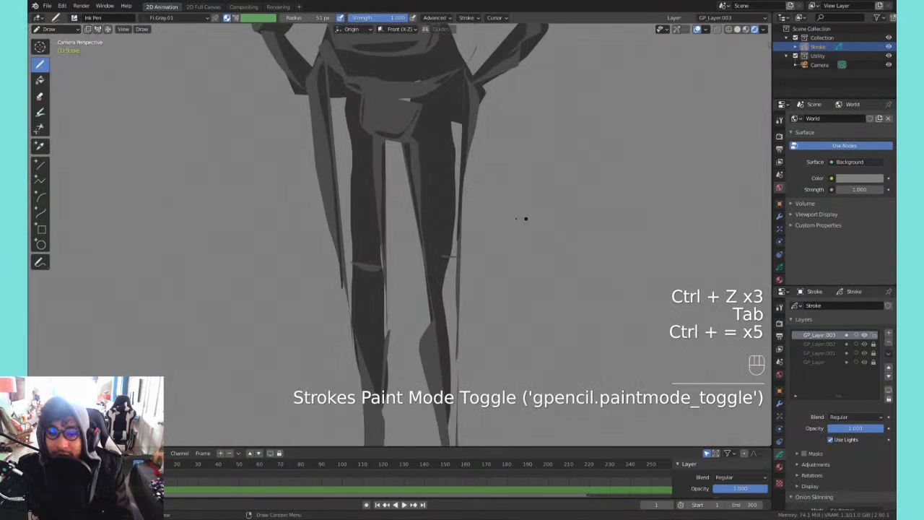
shift+middle_drag(384, 185, 407, 229)
shift+middle_drag(500, 101, 436, 249)
shift+middle_drag(523, 129, 562, 165)
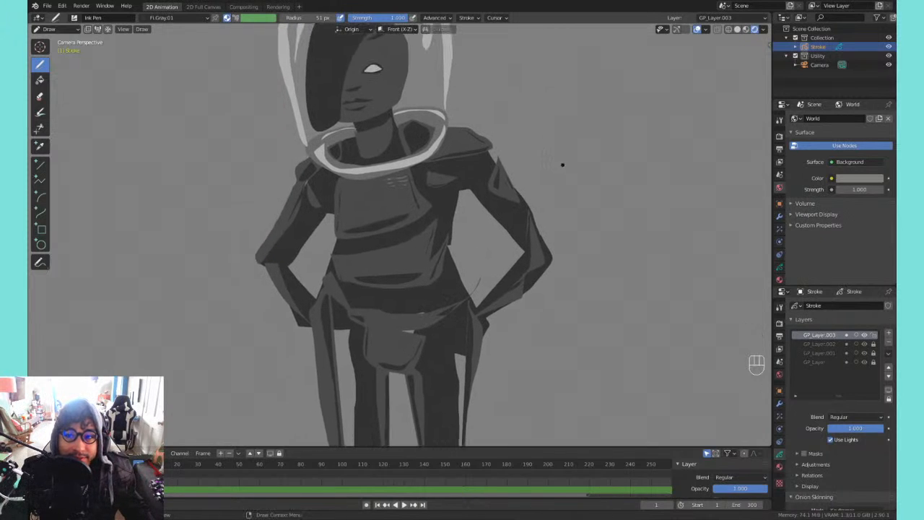
shift+middle_drag(622, 127, 624, 174)
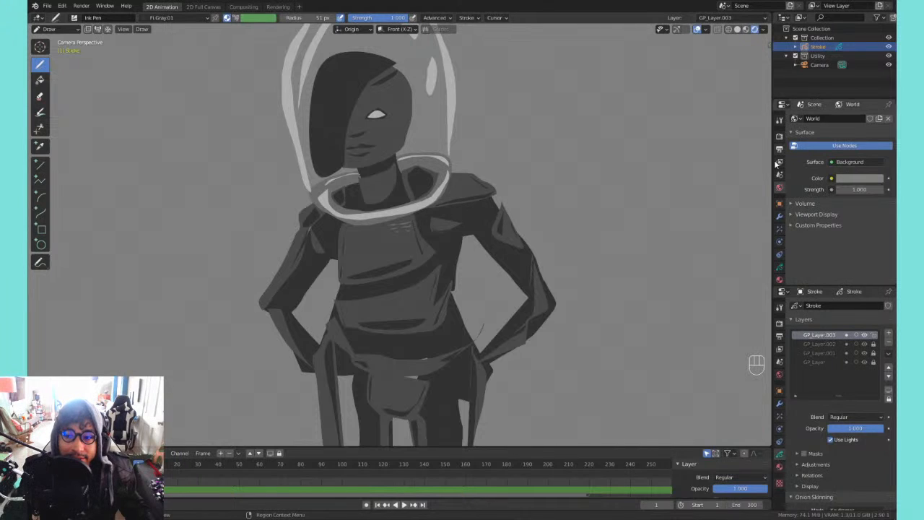
- Choose the Fi.Gray.03 material and turn on drawing strokes on back
click(778, 280)
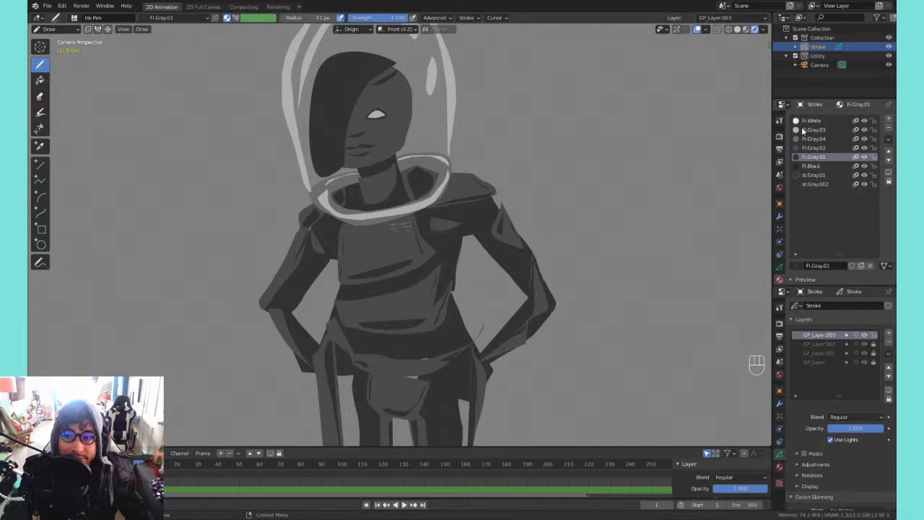
click(802, 130)
key(q)
click(451, 149)
- Try a Fi.Gray.03 fill behind the gap between the hanging hip strip and the thigh, and undo it
mouse_move(416, 214)
shift+middle_down()
mouse_move(419, 168)
mouse_move(453, 48)
shift+middle_up()
shift+middle_drag(414, 202, 409, 111)
mouse_move(358, 115)
mouse_down()
mouse_move(371, 234)
mouse_move(391, 301)
mouse_move(395, 166)
mouse_move(369, 114)
mouse_up()
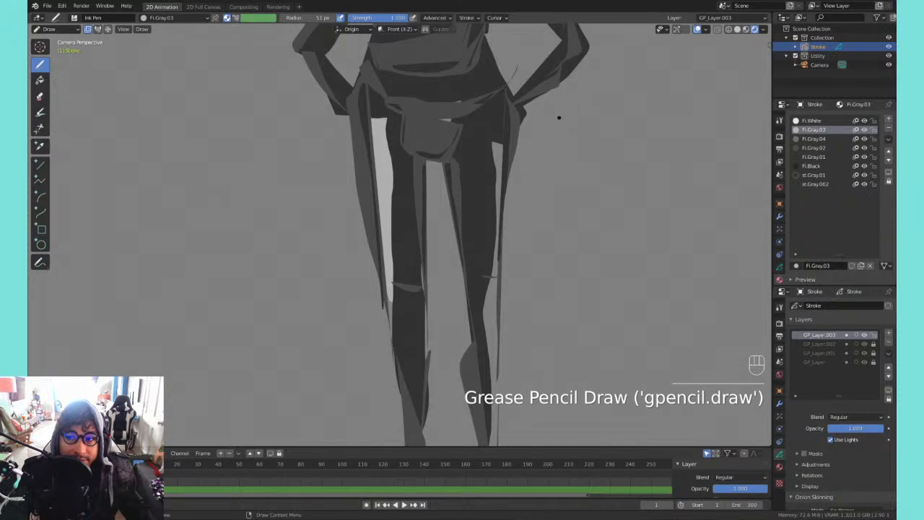
shift+middle_drag(559, 117, 516, 312)
key(ctrl+z)
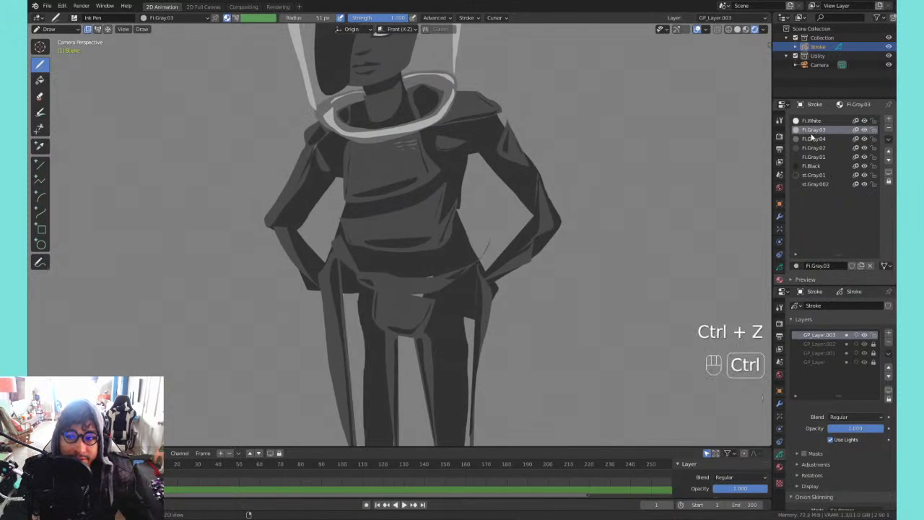
- Fill the gaps between the hanging hip strips and both thighs with Fi.Gray.04 shapes, undoing the poor strokes
click(804, 138)
shift+middle_drag(477, 190, 538, 80)
mouse_move(393, 168)
mouse_down()
mouse_move(396, 249)
mouse_move(423, 350)
mouse_move(435, 171)
mouse_up()
key(ctrl+z)
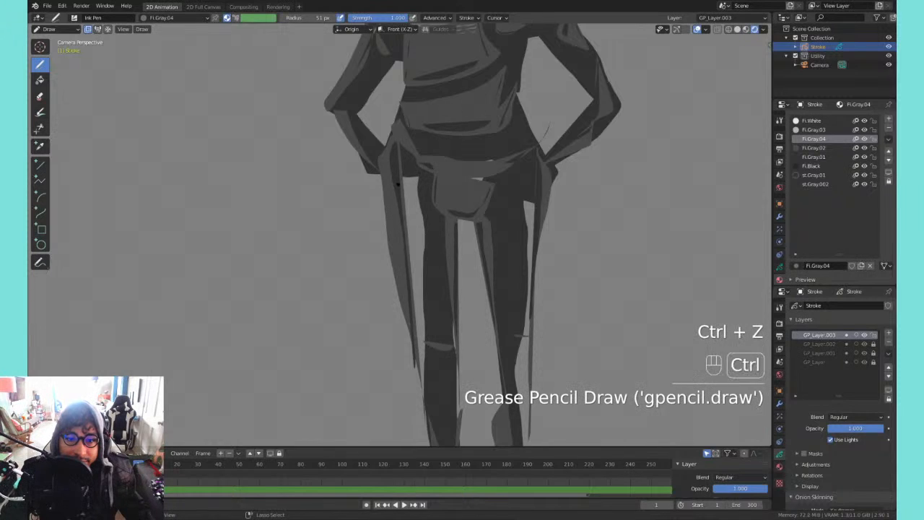
mouse_move(397, 224)
mouse_down()
mouse_move(422, 346)
mouse_move(432, 210)
mouse_move(419, 170)
mouse_up()
key(ctrl+z)
mouse_move(481, 159)
mouse_down()
mouse_move(468, 189)
mouse_move(493, 160)
mouse_up()
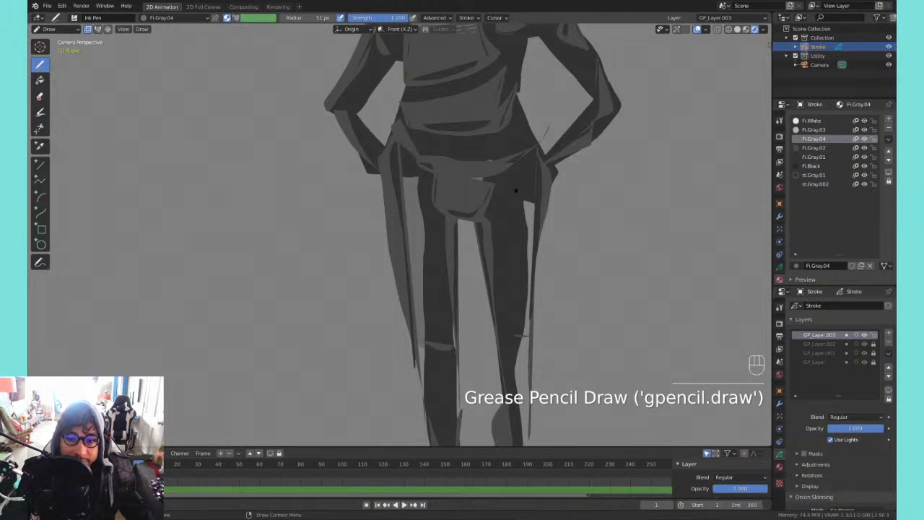
mouse_move(512, 276)
mouse_down()
mouse_move(533, 273)
mouse_move(547, 187)
mouse_up()
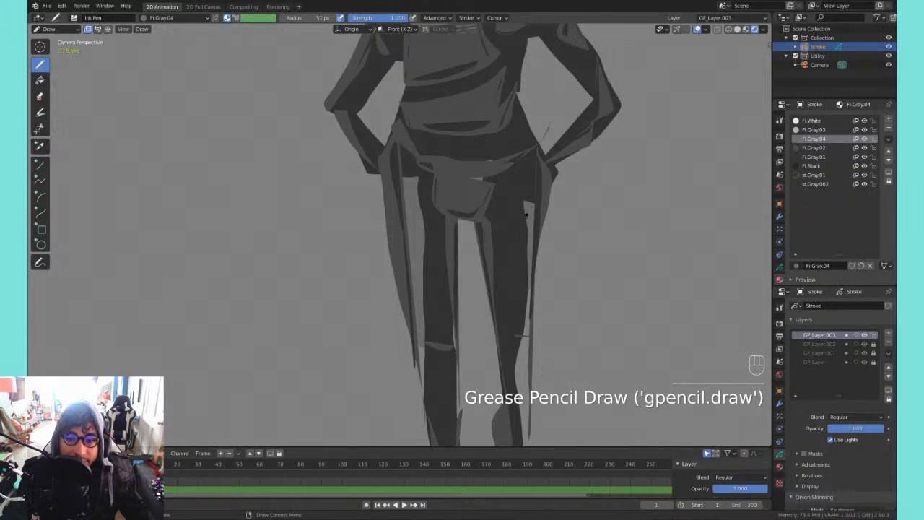
- Draw Fi.Gray.04 fills behind the knees and upper calves of both legs
mouse_move(511, 319)
shift+middle_down()
mouse_move(497, 209)
mouse_move(414, 153)
shift+middle_up()
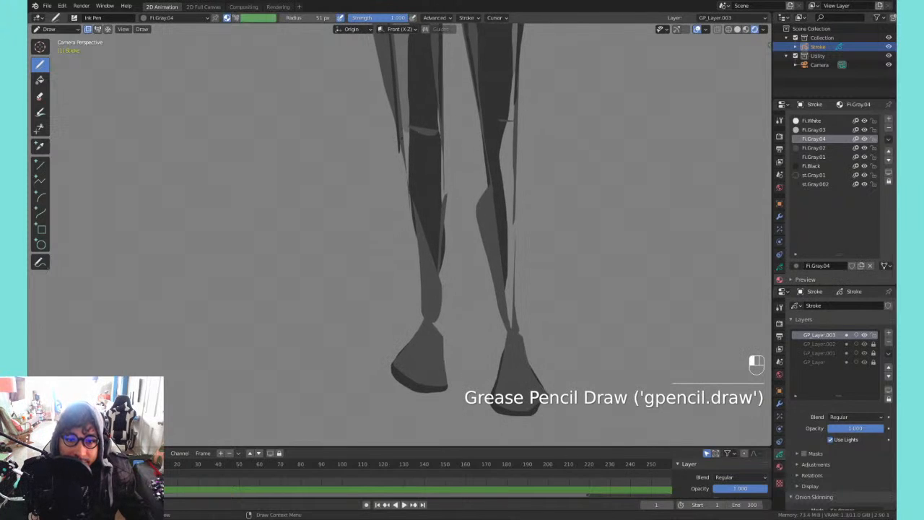
mouse_move(411, 206)
mouse_down()
mouse_move(415, 155)
mouse_move(433, 141)
mouse_move(442, 101)
mouse_up()
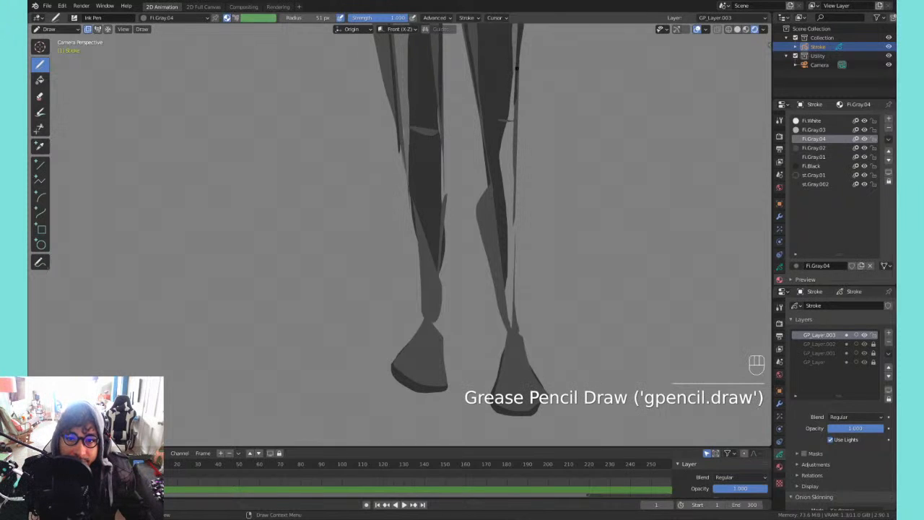
drag(516, 116, 517, 91)
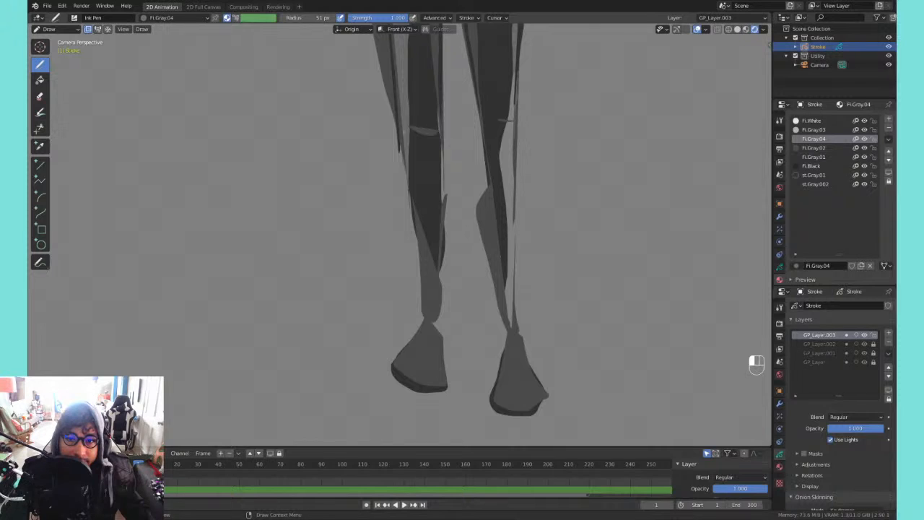
mouse_move(512, 224)
mouse_down()
mouse_move(505, 260)
mouse_move(496, 134)
mouse_move(514, 72)
mouse_up()
- Draw a narrow Fi.Gray.04 fill along the outer calf down to the ankle, redrawing it until it fits
shift+middle_drag(514, 196, 501, 107)
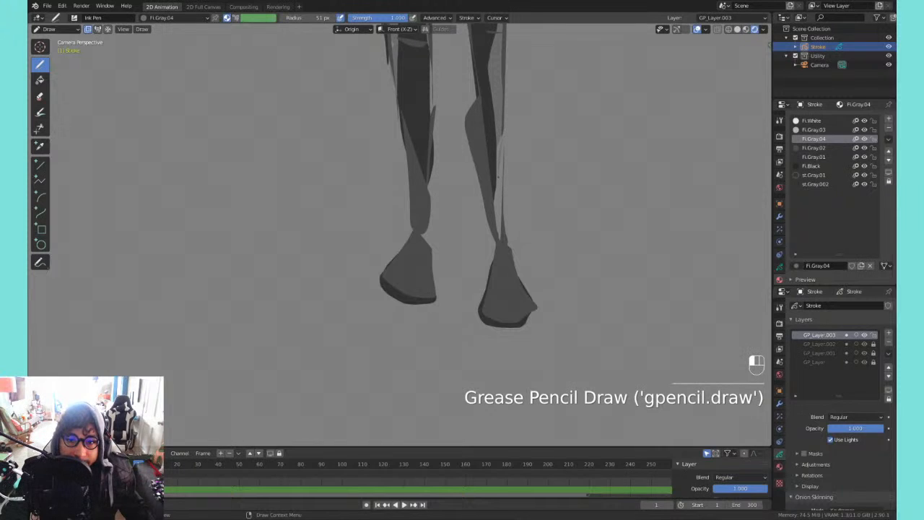
key(ctrl+z)
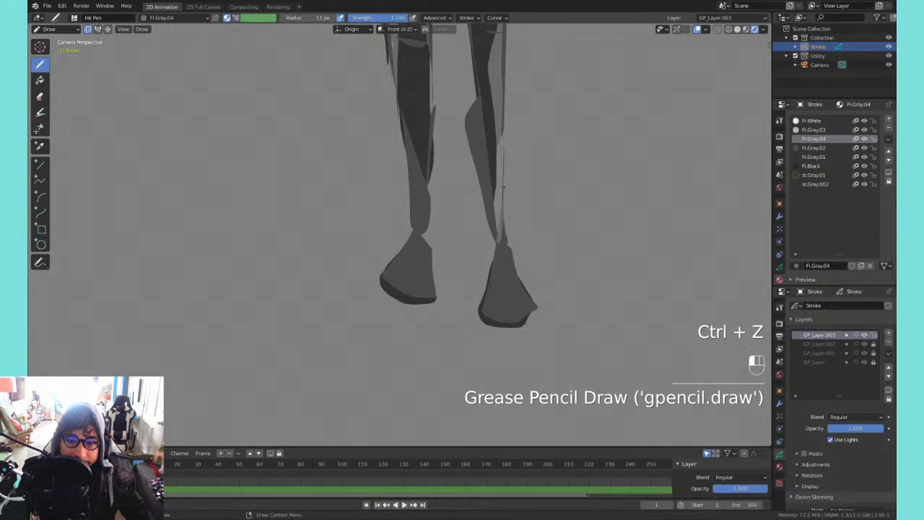
drag(499, 238, 495, 120)
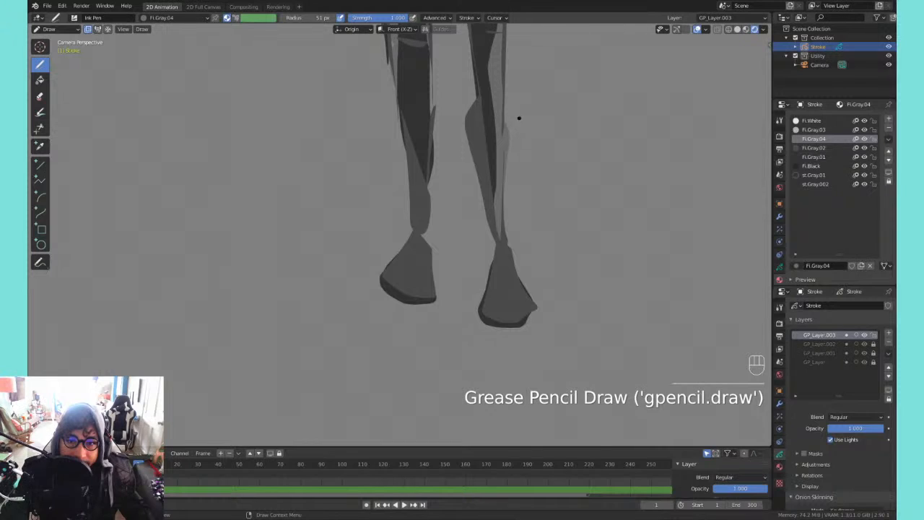
key(ctrl+z)
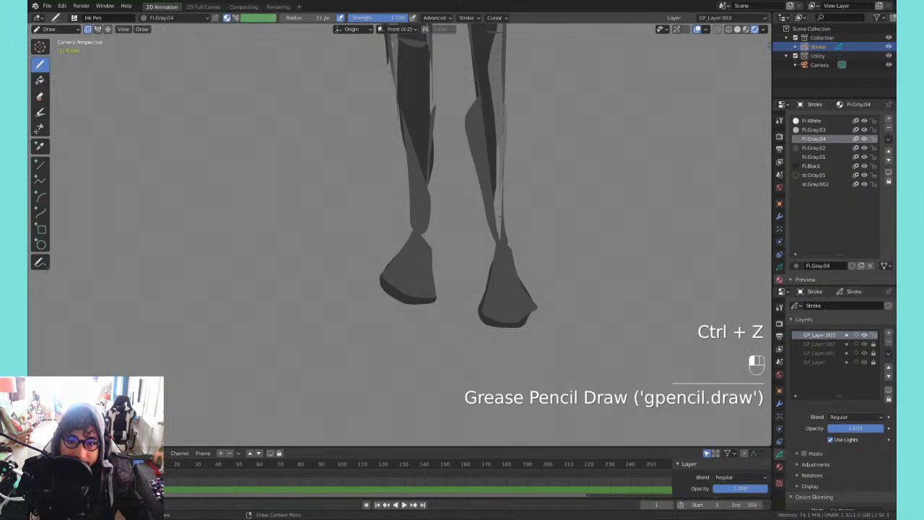
drag(500, 216, 495, 141)
drag(503, 181, 502, 196)
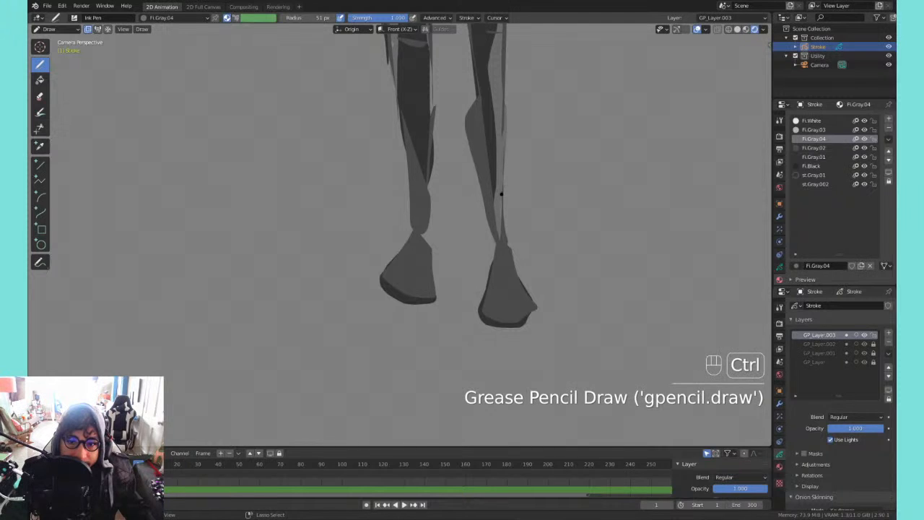
key(ctrl+z)
drag(505, 221, 495, 170)
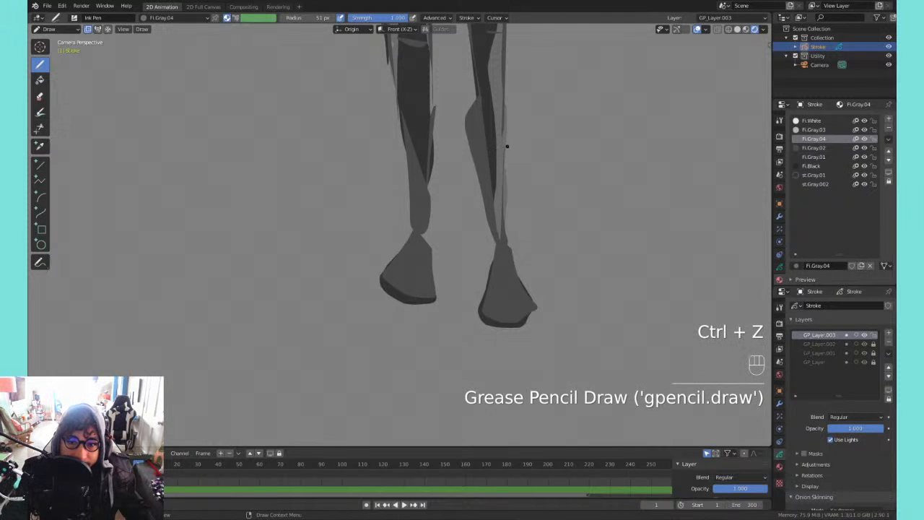
- Examine the filled legs within the whole figure and inspect the torso, arms and hips up close
key(ctrl+minus)
key(ctrl+minus)
key(ctrl+minus)
key(ctrl+minus)
key(ctrl+minus)
key(ctrl+minus)
key(ctrl+minus)
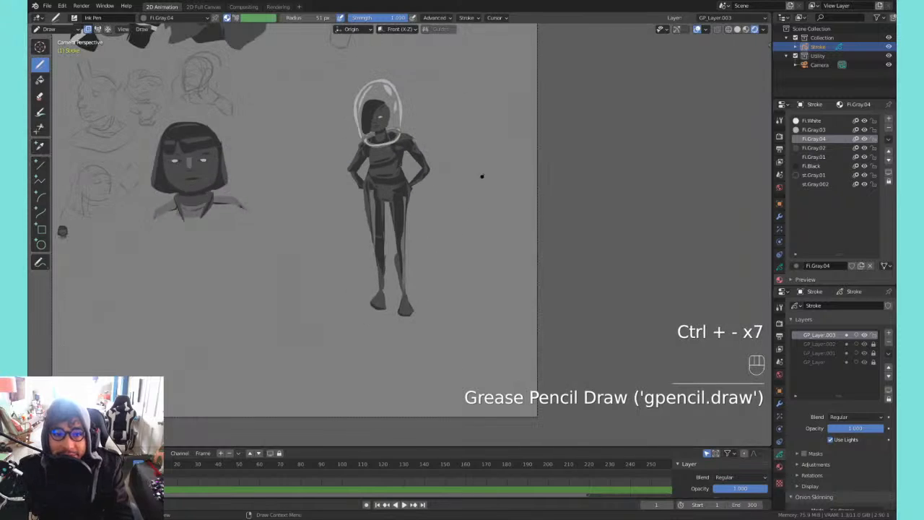
shift+middle_drag(482, 166, 466, 282)
key(ctrl+equal)
key(ctrl+equal)
key(ctrl+equal)
key(ctrl+equal)
shift+middle_drag(410, 289, 483, 180)
mouse_move(435, 231)
shift+middle_down()
mouse_move(460, 190)
mouse_move(448, 188)
mouse_move(436, 215)
shift+middle_up()
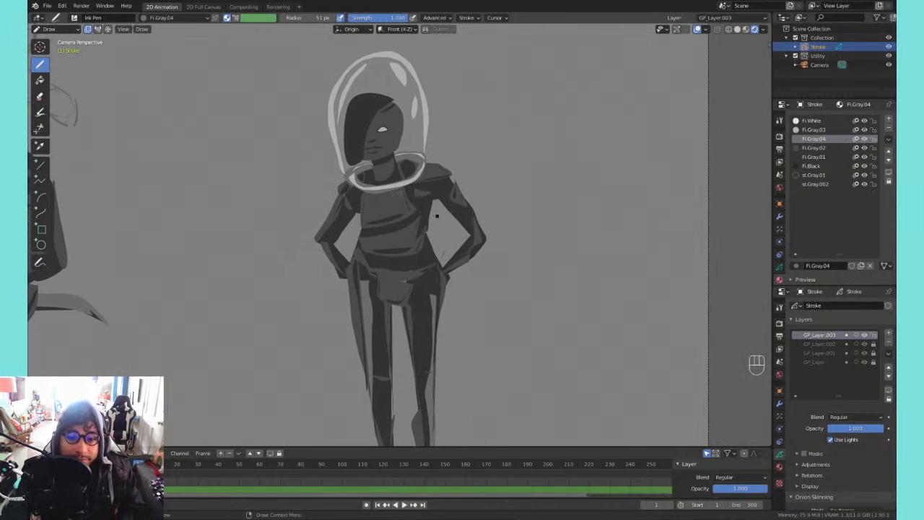
key(ctrl+equal)
key(ctrl+equal)
key(ctrl+equal)
key(ctrl+equal)
key(ctrl+equal)
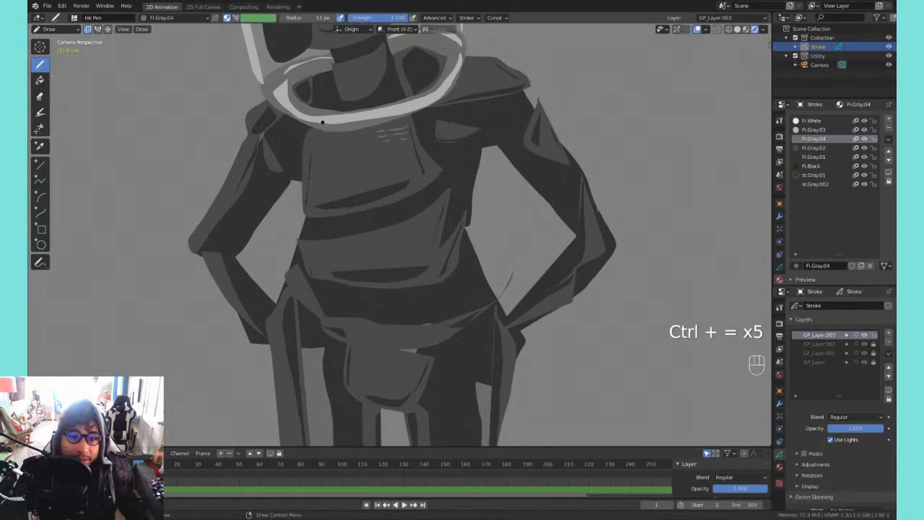
- Draw a Fi.Gray.04 highlight shape on the upper chest panel, undoing the poor strokes until it fits
drag(325, 142, 381, 142)
key(ctrl+z)
key(q)
click(385, 135)
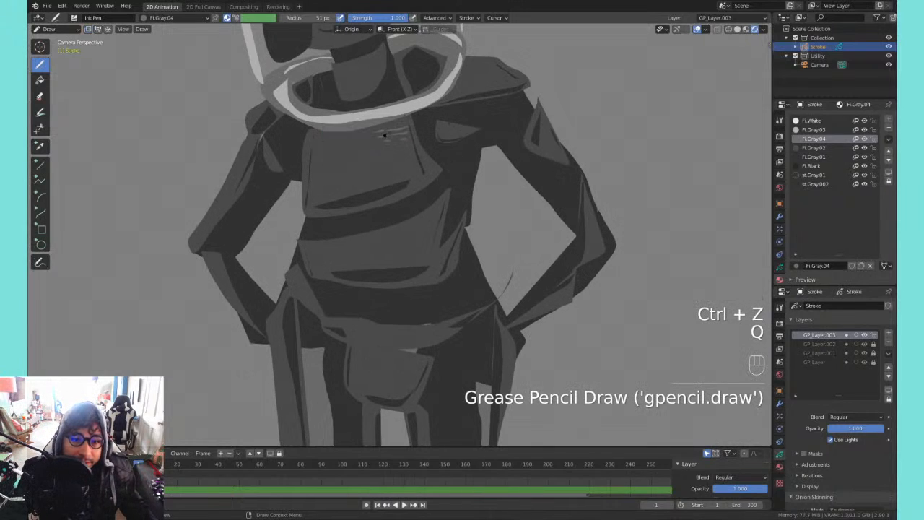
key(ctrl+z)
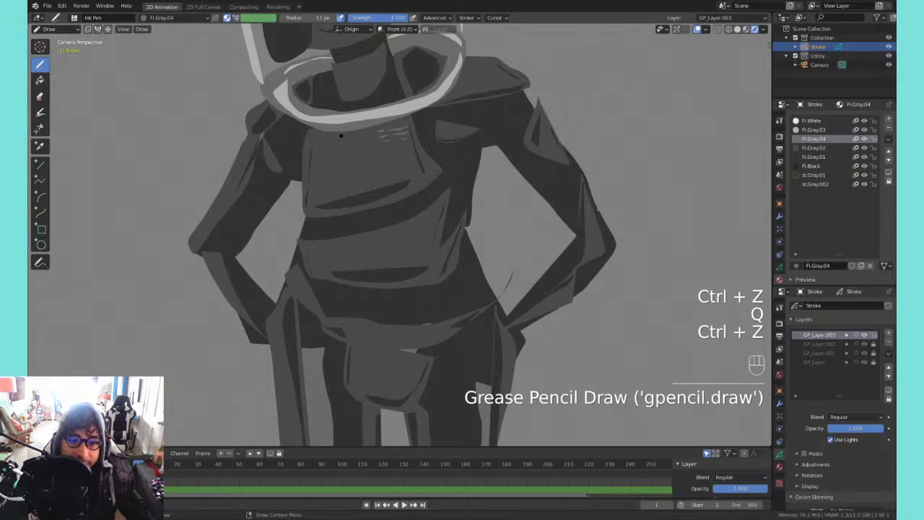
drag(336, 141, 388, 147)
key(ctrl+z)
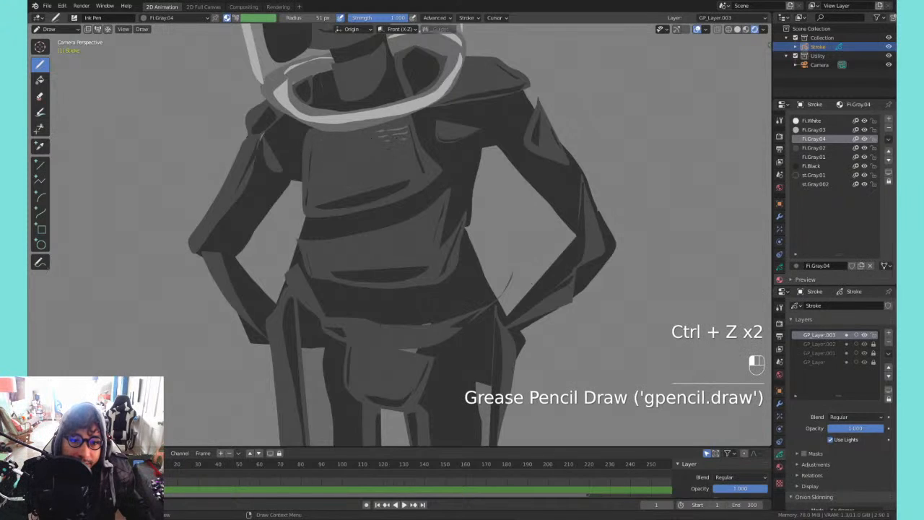
key(ctrl+z)
mouse_move(323, 140)
mouse_down()
mouse_move(389, 176)
mouse_move(375, 144)
mouse_move(339, 141)
mouse_up()
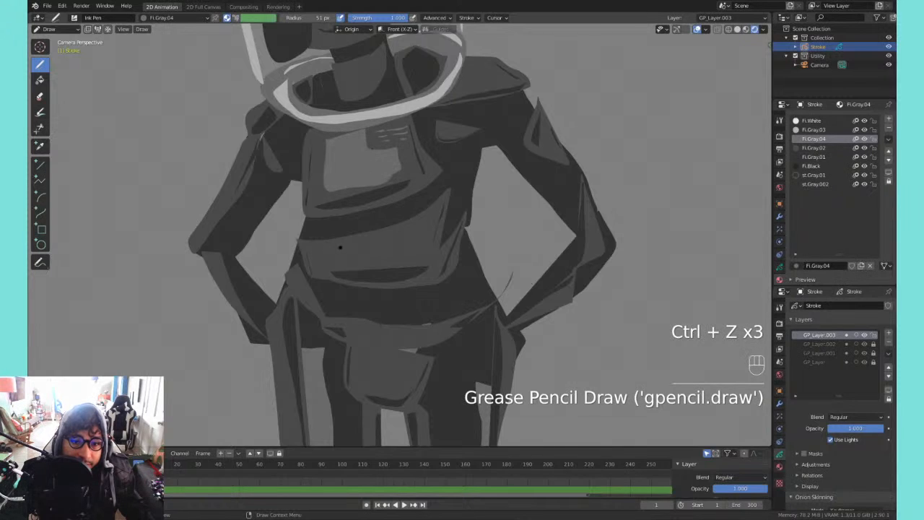
- Draw Fi.Gray.04 highlights on the abdomen band, the shoulder cap beside the collar and the panel between the hips
drag(327, 249, 329, 229)
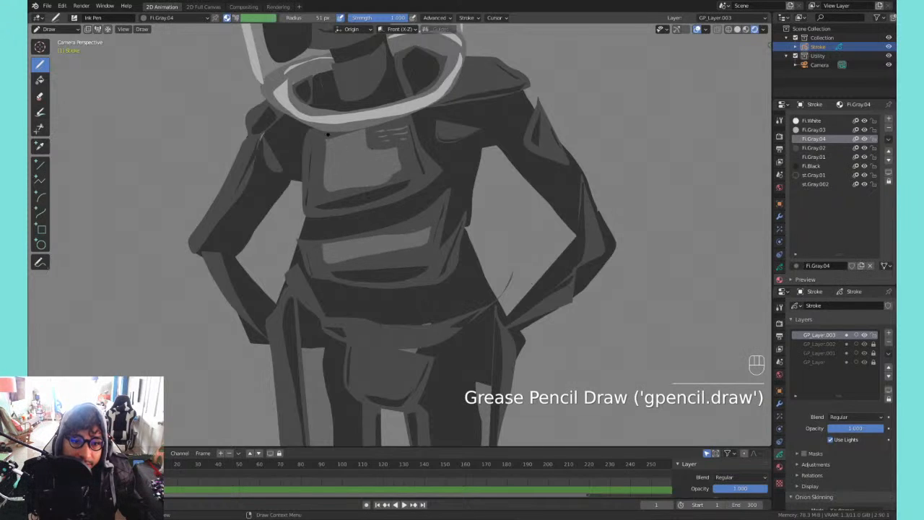
drag(465, 78, 504, 69)
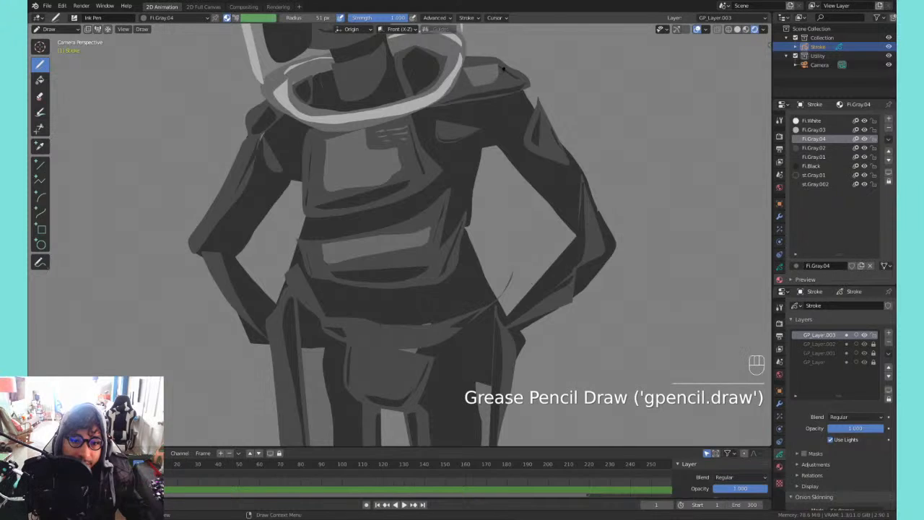
shift+middle_drag(366, 155, 373, 97)
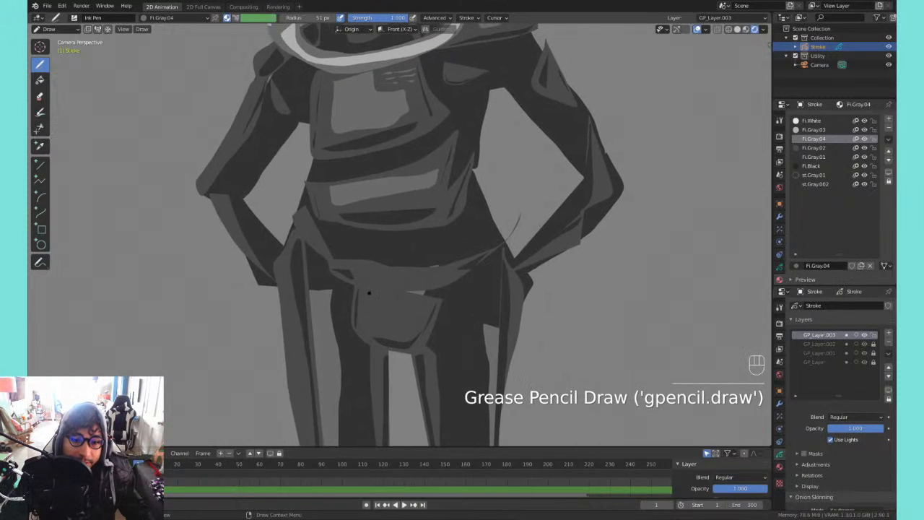
key(ctrl+minus)
key(ctrl+minus)
key(ctrl+minus)
key(ctrl+minus)
key(ctrl+minus)
key(ctrl+minus)
key(ctrl+minus)
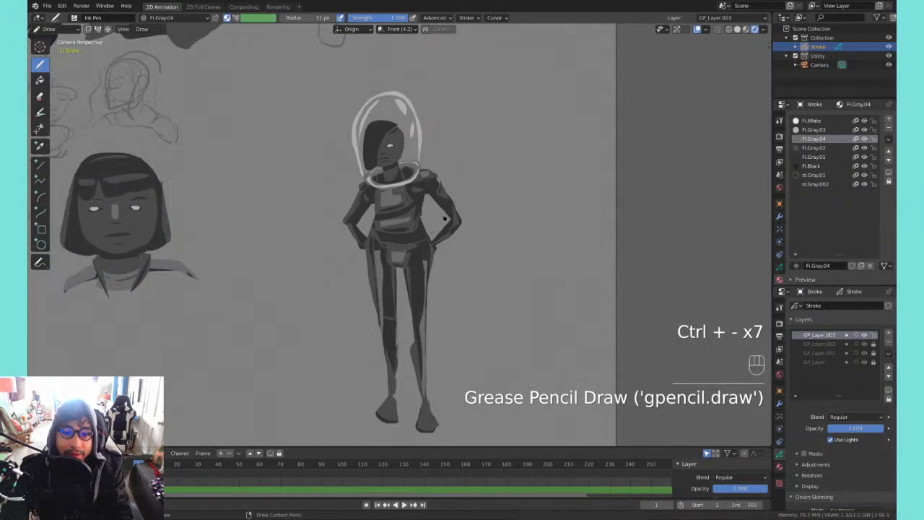
- Draw narrow Fi.Gray.04 highlights along both arms and on the small patch beside the chest panel, undoing the poor strokes
key(ctrl+equal)
key(ctrl+equal)
key(ctrl+equal)
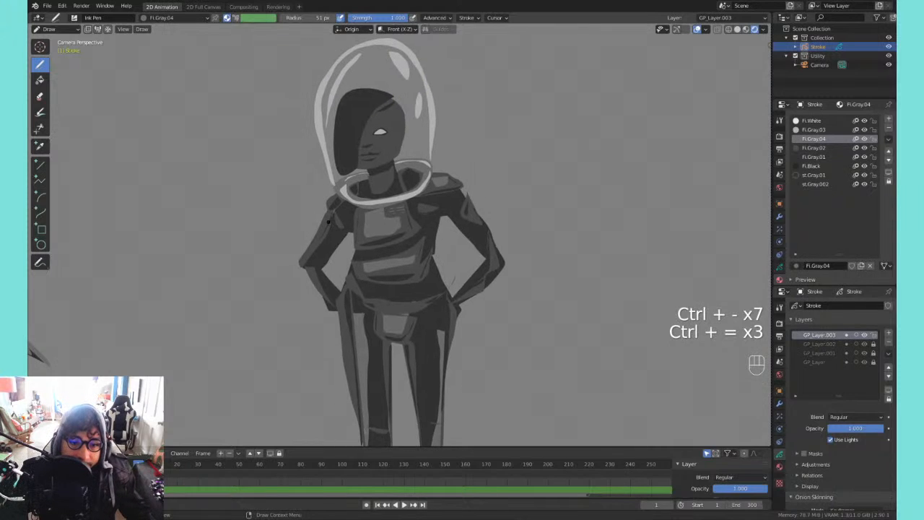
drag(314, 241, 326, 253)
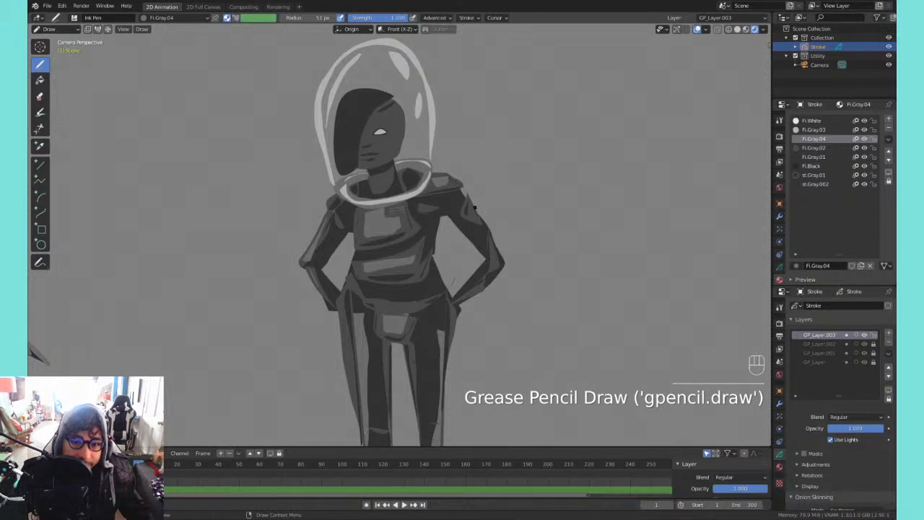
key(ctrl+z)
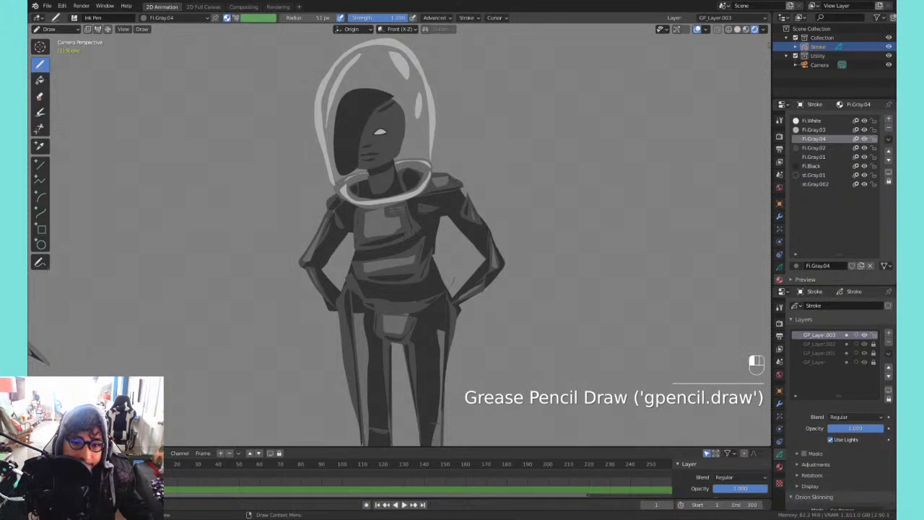
key(ctrl+z)
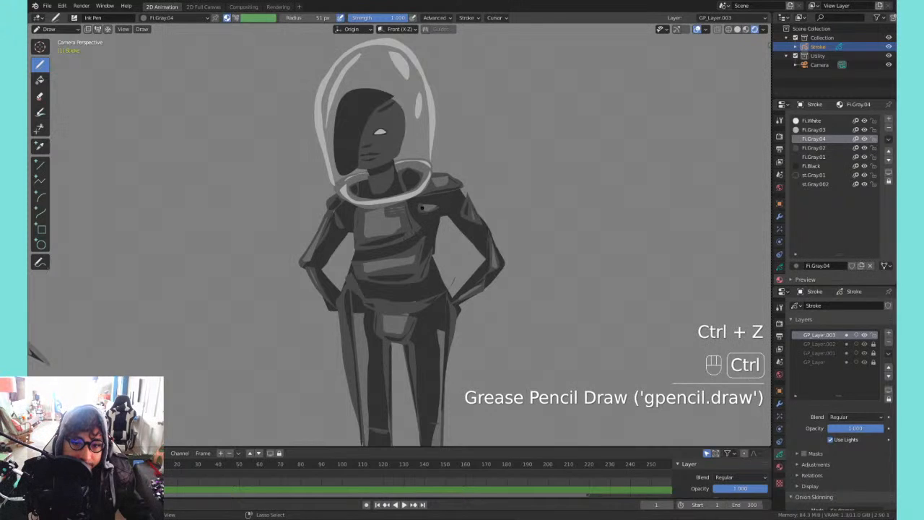
key(ctrl+z)
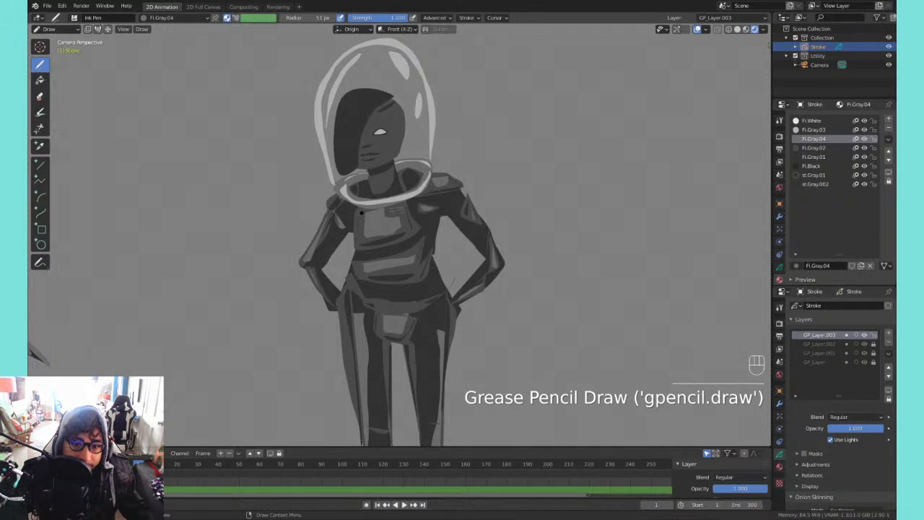
- Draw a Fi.Gray.04 highlight along the outer thigh strip, undoing the poor attempts
shift+scroll(408, 203, down, 5)
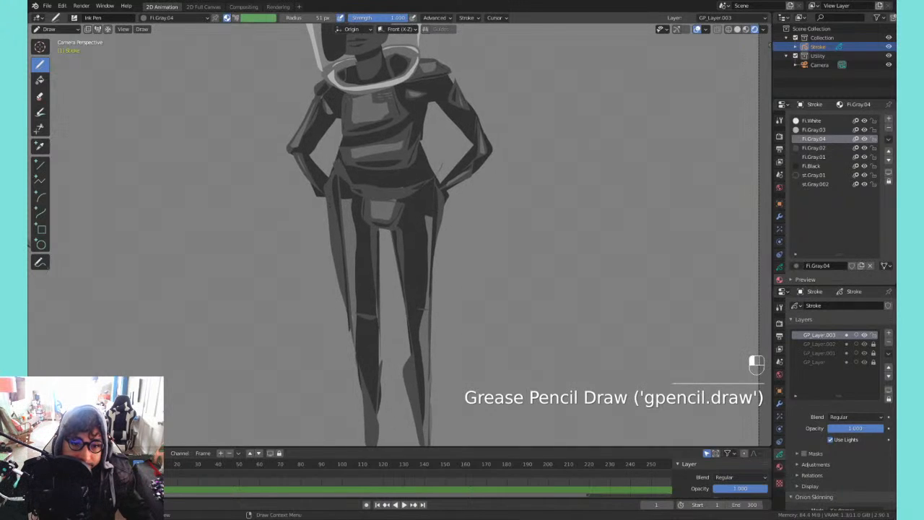
drag(330, 203, 340, 284)
key(ctrl+z)
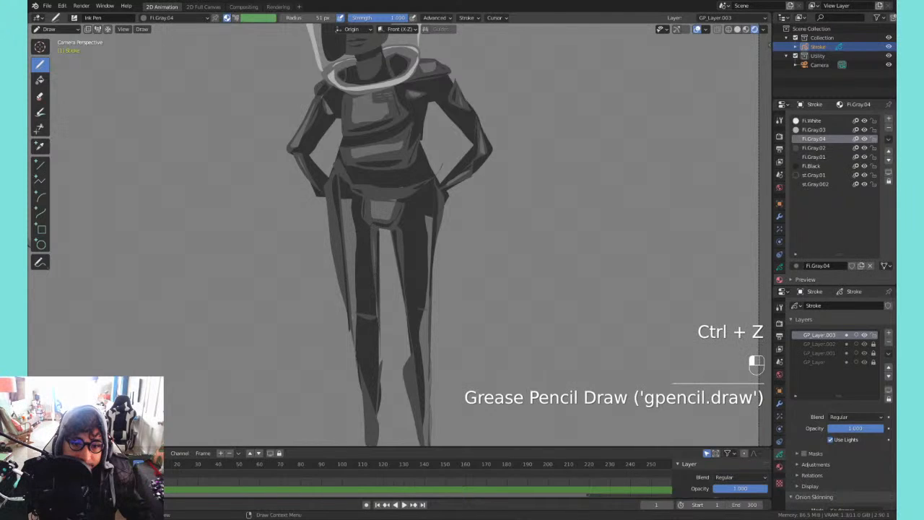
key(ctrl+z)
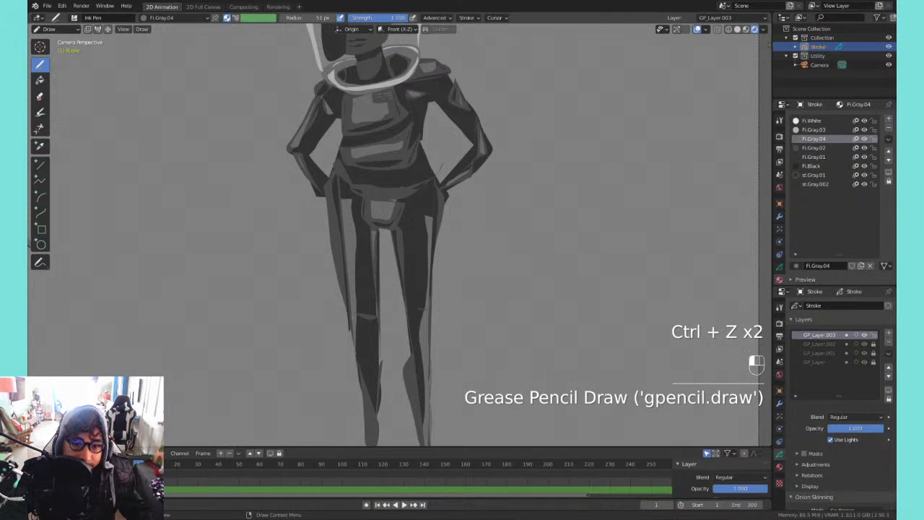
key(ctrl+z)
- Examine the highlights across the helmet, torso and legs, and compare the figure with the other drawings on the canvas
shift+middle_drag(422, 182, 396, 262)
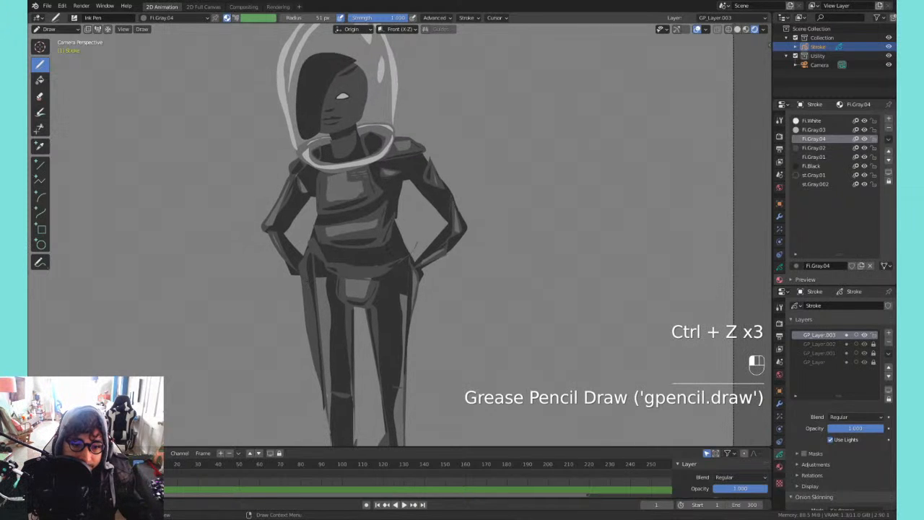
shift+middle_drag(386, 218, 351, 319)
shift+middle_drag(390, 241, 505, 137)
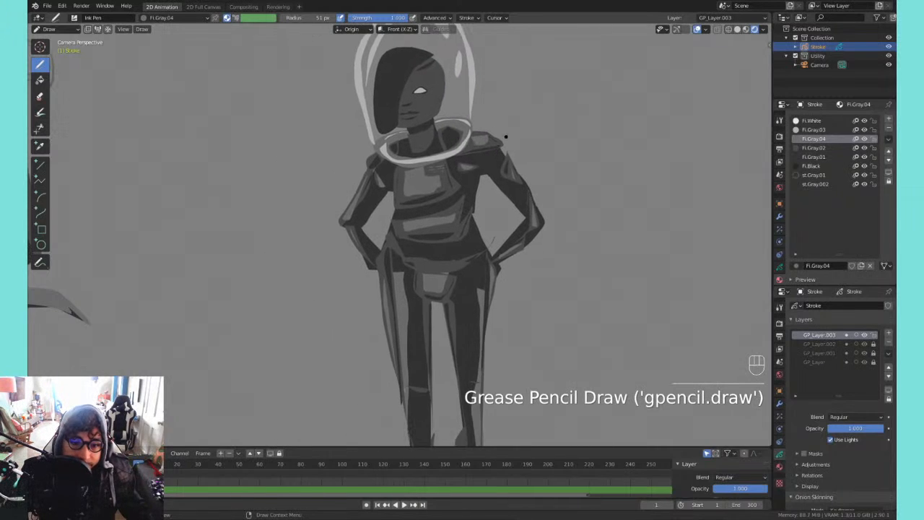
shift+middle_drag(409, 262, 418, 155)
shift+middle_drag(480, 181, 404, 262)
shift+middle_drag(413, 212, 430, 229)
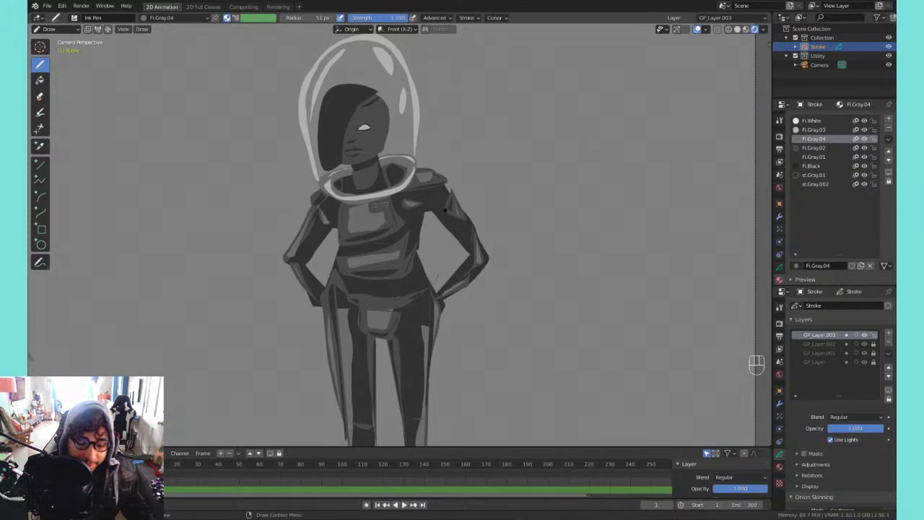
scroll(394, 197, down, 5)
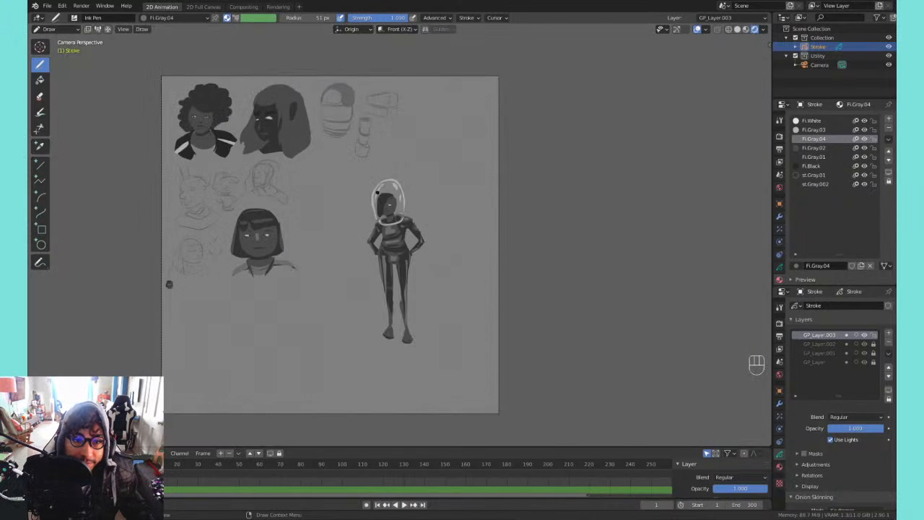
scroll(377, 192, up, 4)
scroll(373, 181, down, 5)
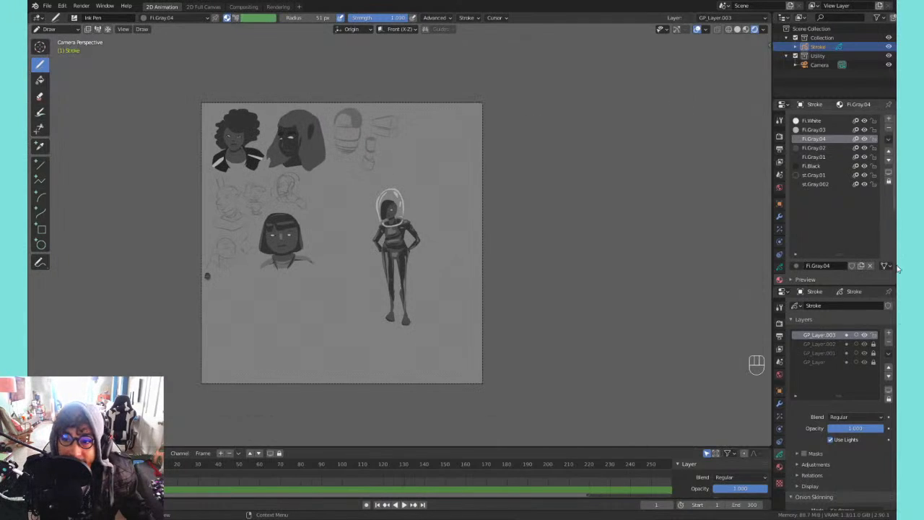
- Check the contents of GP_Layer.003 by toggling its visibility, and separate the astronaut's selected points into a new object
click(864, 335)
click(864, 335)
click(864, 335)
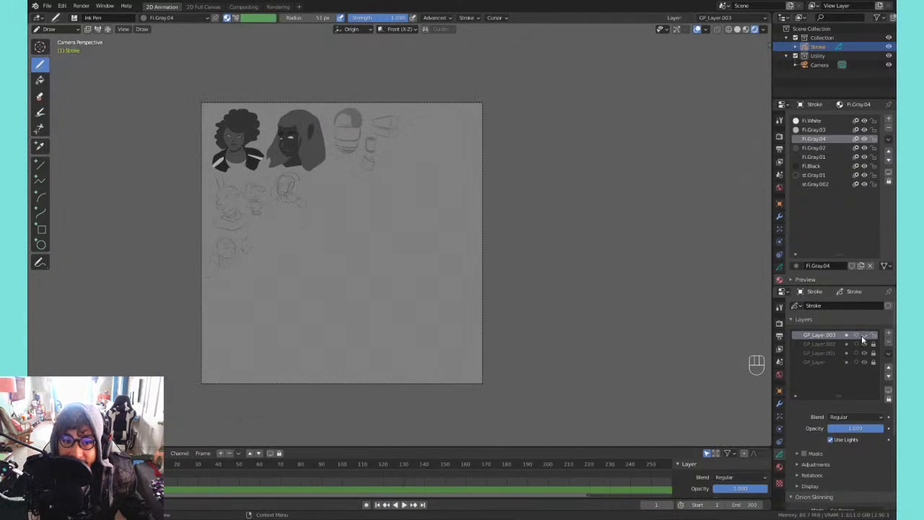
click(864, 335)
key(Tab)
drag(464, 193, 377, 344)
key(p)
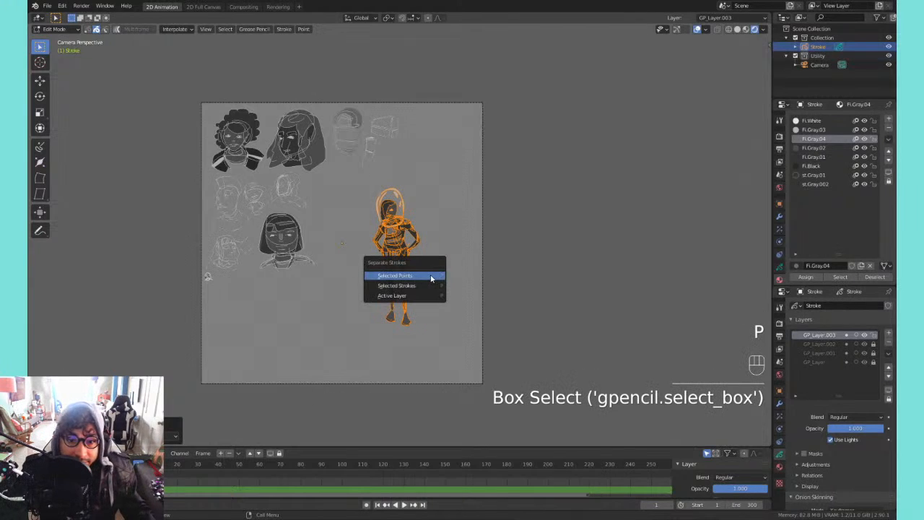
click(430, 276)
- Hide the original Stroke object, keep the separated astronaut object visible and make it active
click(888, 55)
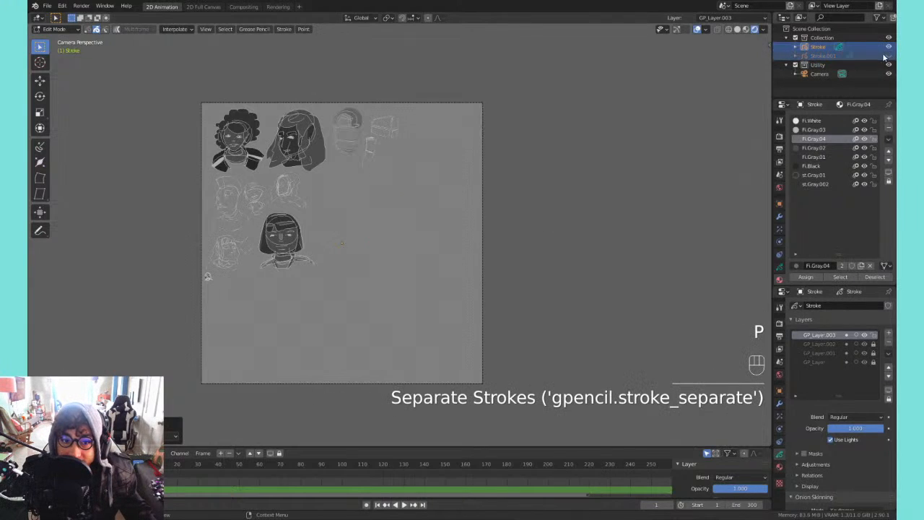
click(888, 47)
click(889, 56)
click(823, 56)
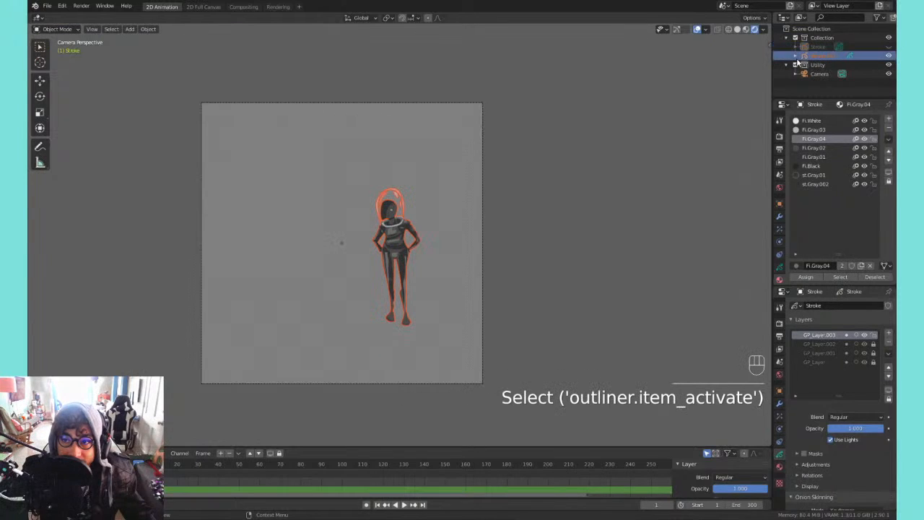
- Scale up all of the astronaut's strokes to nearly the height of the camera frame and move them inside it
key(Tab)
key(Tab)
key(Tab)
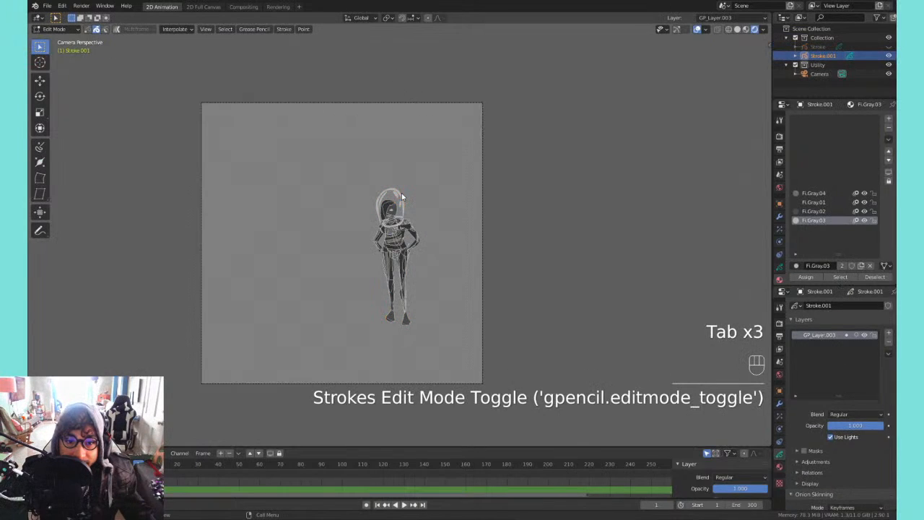
key(a)
key(s)
click(497, 203)
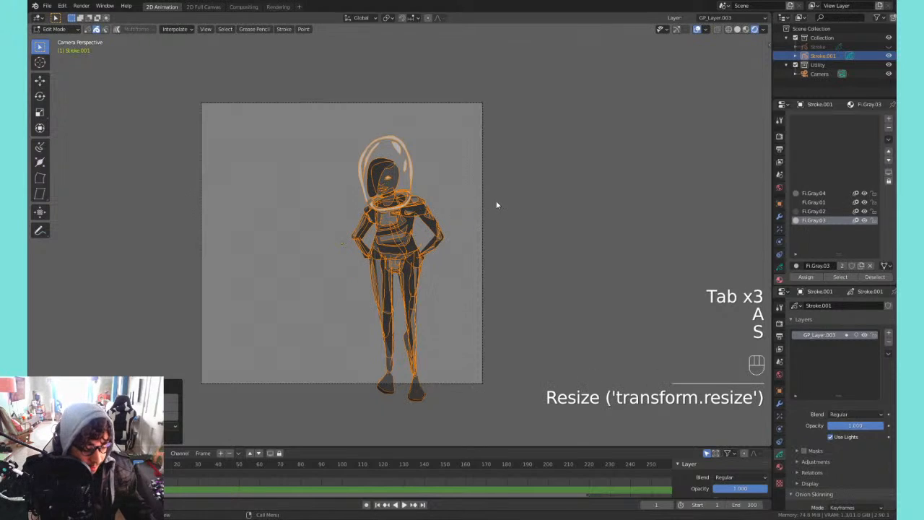
key(g)
click(422, 170)
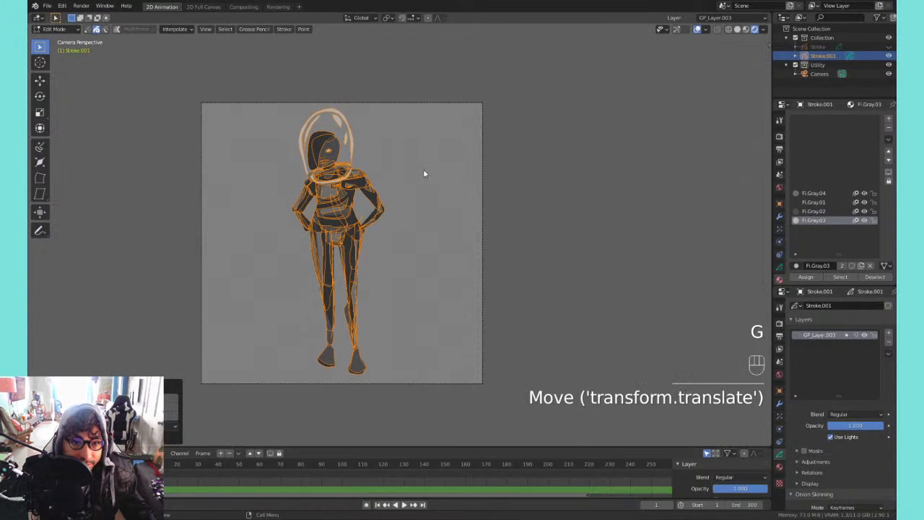
- Shift the astronaut object slightly towards the middle of the camera frame and check its fit
key(Tab)
shift+middle_drag(443, 157, 509, 157)
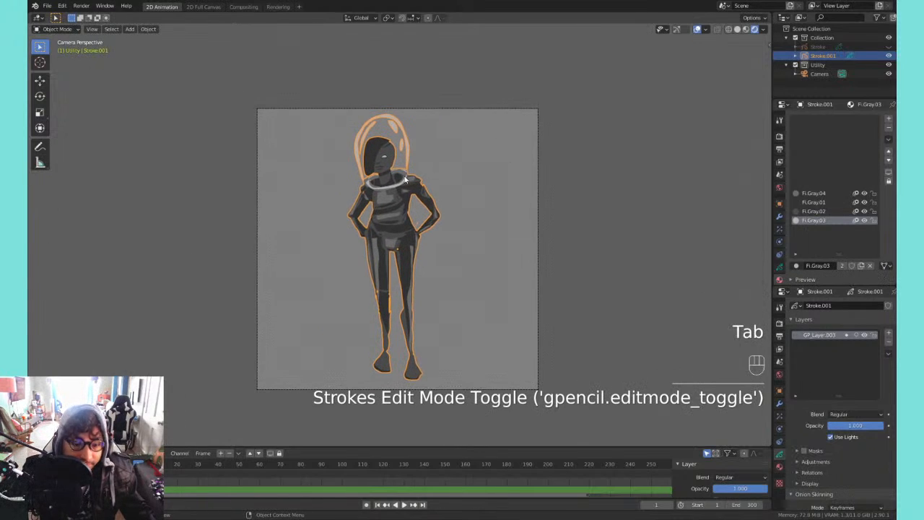
key(g)
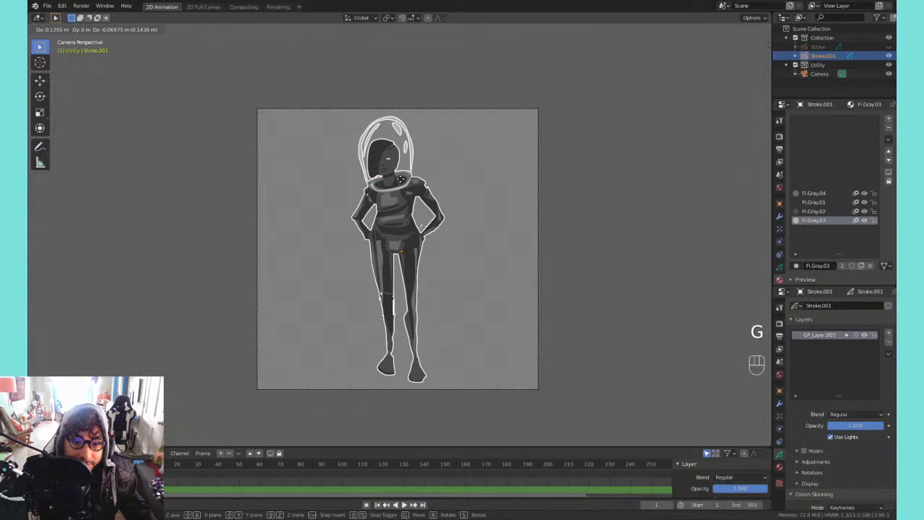
click(399, 182)
key(Tab)
key(Tab)
scroll(456, 187, up, 6)
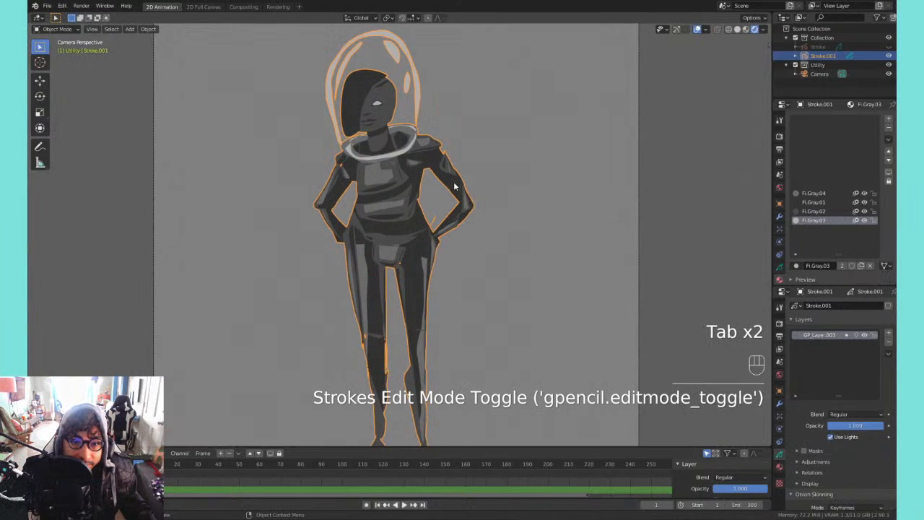
scroll(454, 181, down, 5)
scroll(432, 200, up, 2)
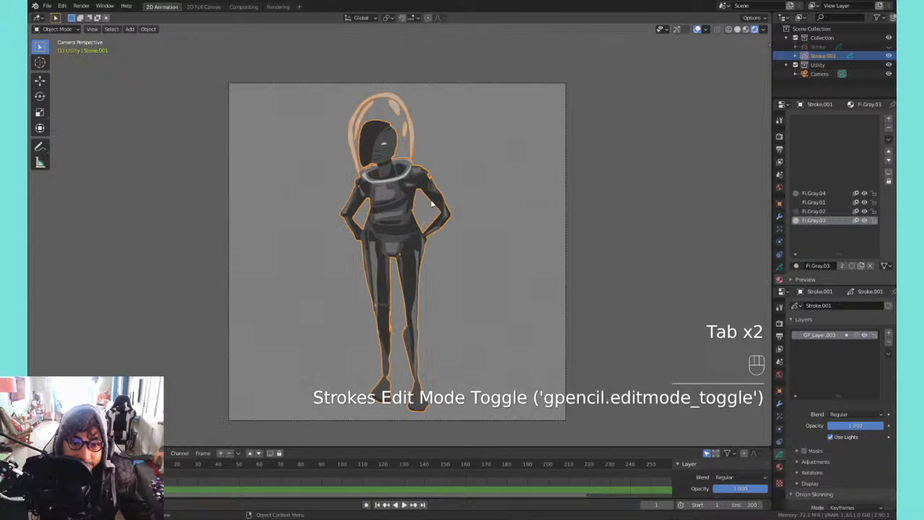
scroll(443, 244, down, 3)
- Add an area light to the scene and rotate it towards the astronaut
middle_drag(443, 244, 409, 260)
key(shift+a)
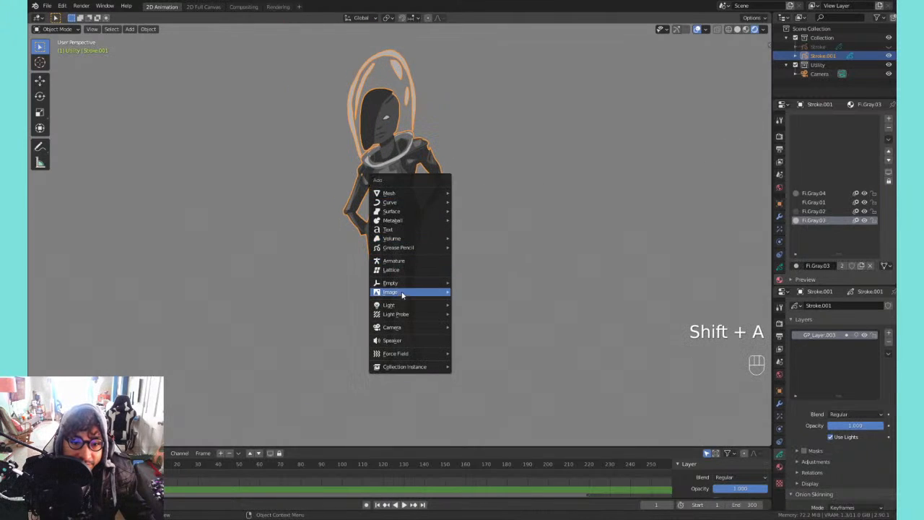
mouse_move(404, 305)
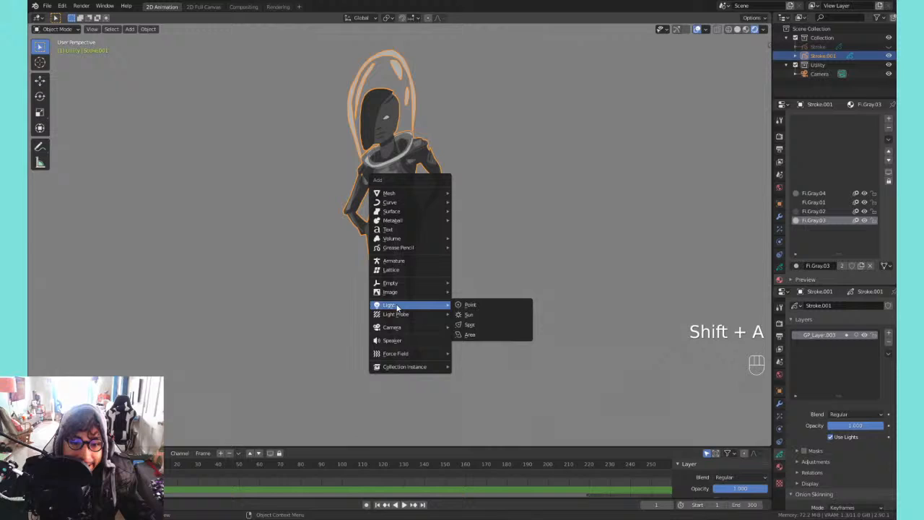
click(473, 334)
key(r)
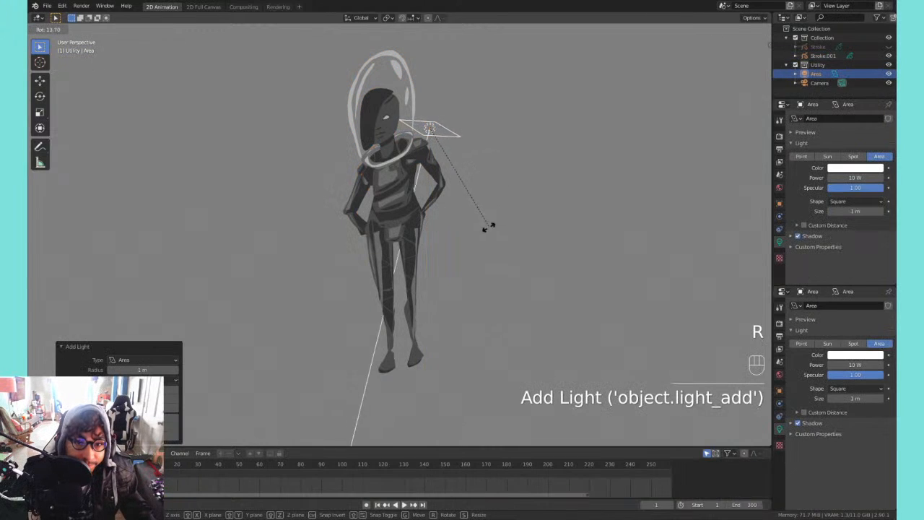
click(466, 246)
- Move the area light to the astronaut's head and rotate it freely to change its aim
middle_drag(479, 215, 427, 223)
key(g)
click(385, 234)
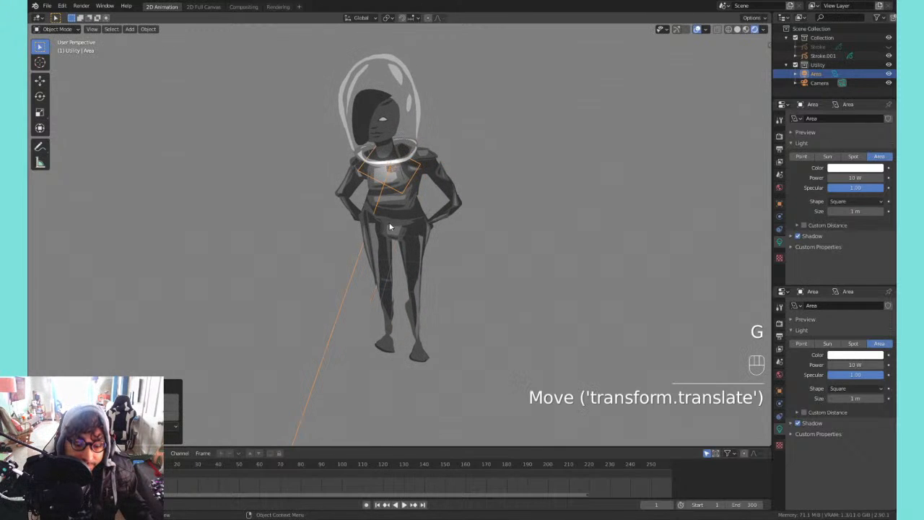
key(KP_0)
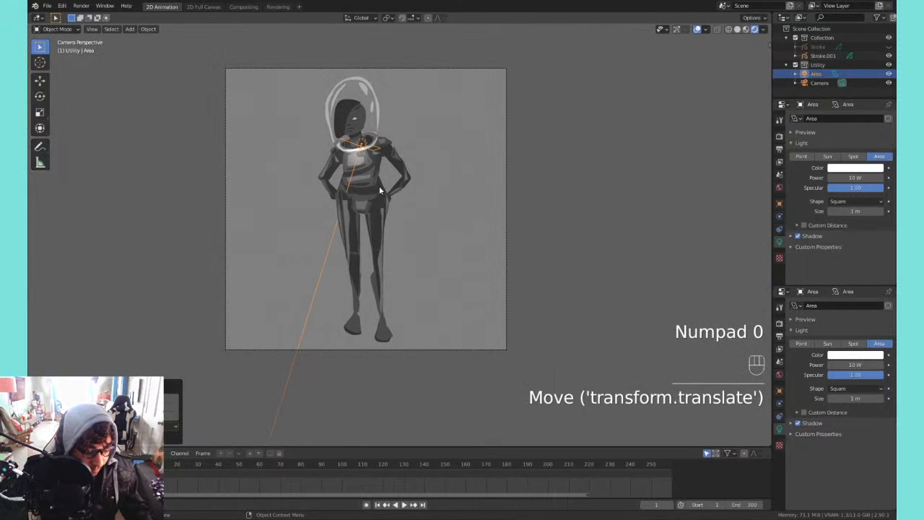
key(g)
click(376, 159)
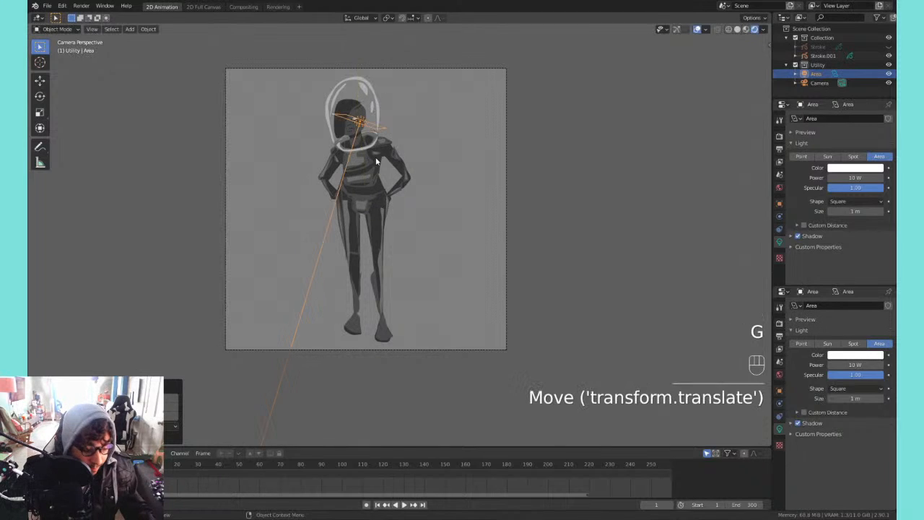
key(r)
key(r)
click(404, 196)
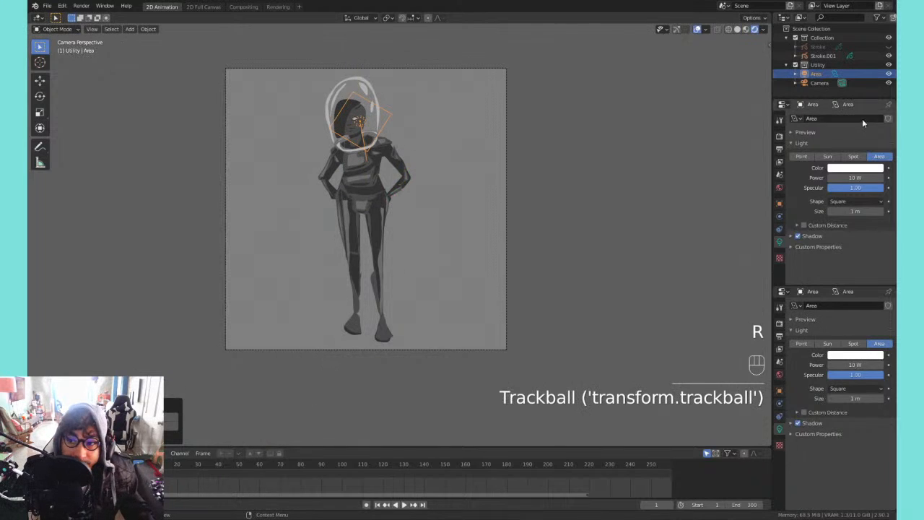
- Set the area light's power to 5000 W and its color to pink
click(855, 177)
text(5)
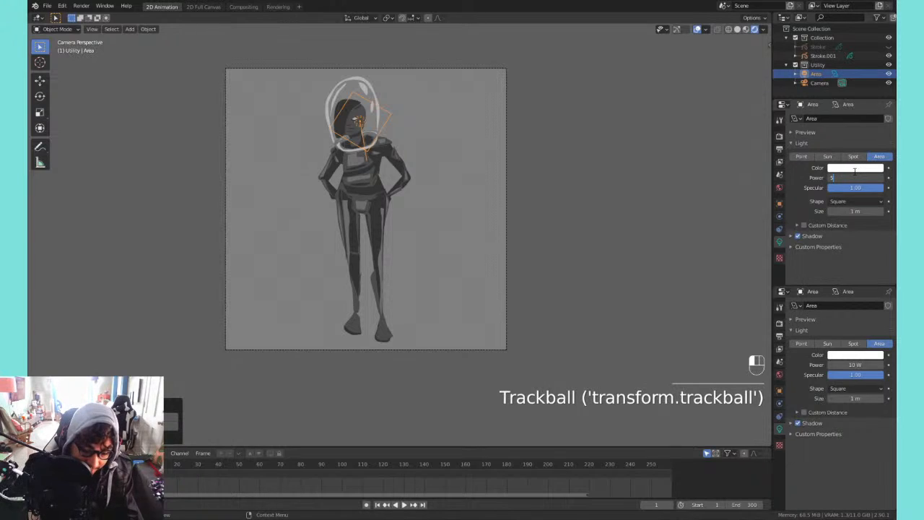
text(000)
key(Return)
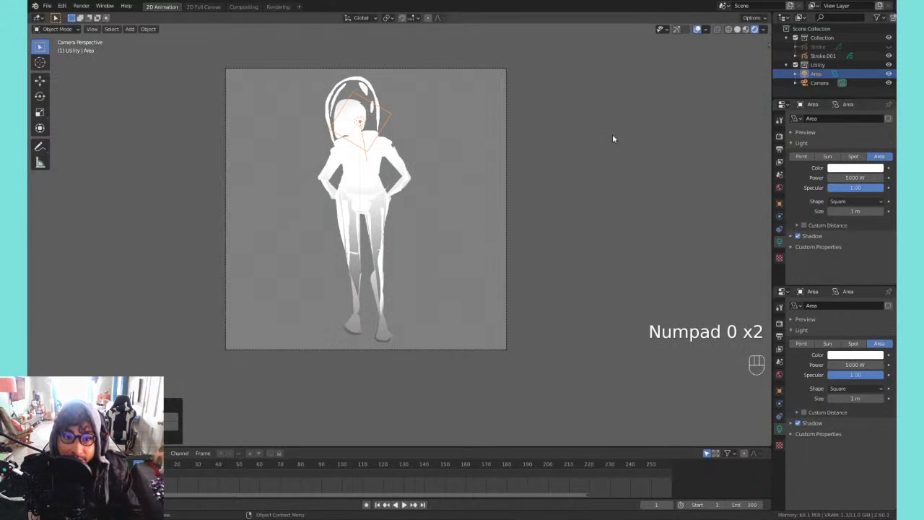
click(857, 167)
mouse_move(844, 104)
mouse_down()
mouse_move(845, 79)
mouse_move(846, 98)
mouse_up()
- Raise the pink area light above the astronaut's helmet and shift it along the global Y axis
key(g)
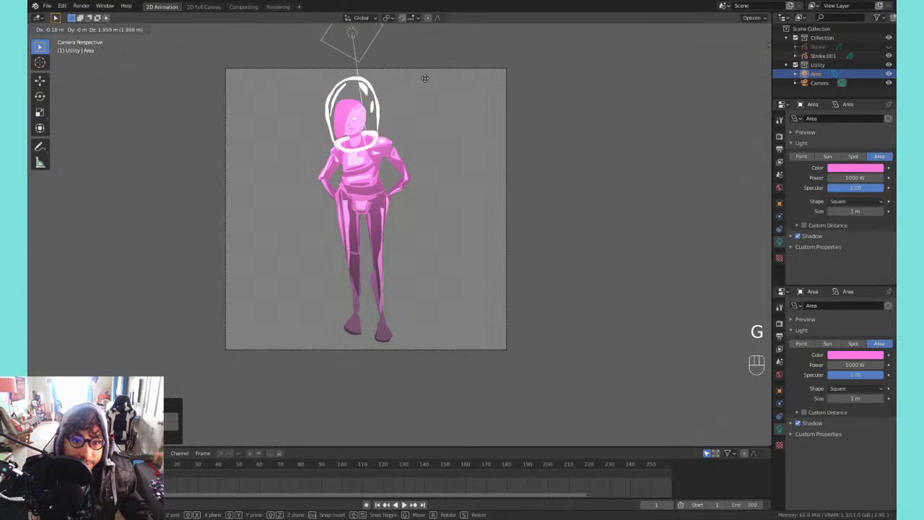
click(420, 68)
key(g)
key(y)
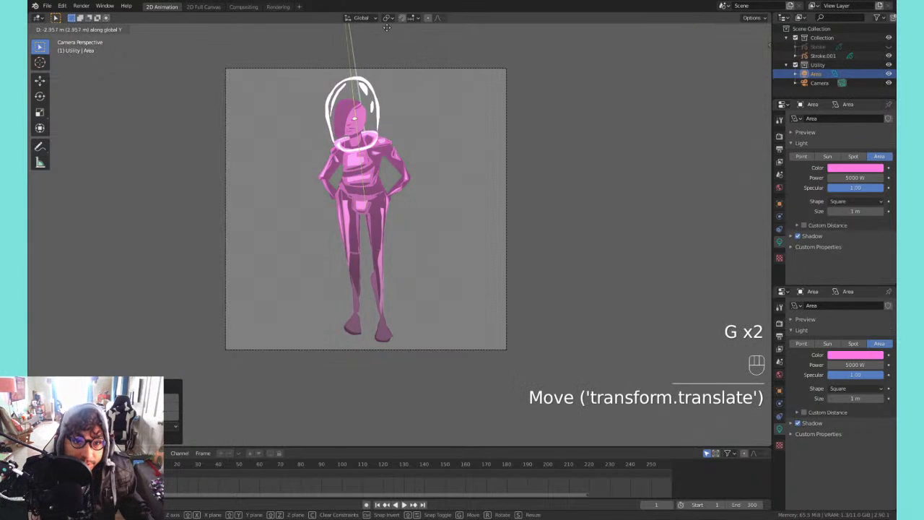
click(367, 433)
- Duplicate the pink area light as a saturated cyan light placed beside and below the astronaut's feet, on the figure's left in the frame
key(shift+d)
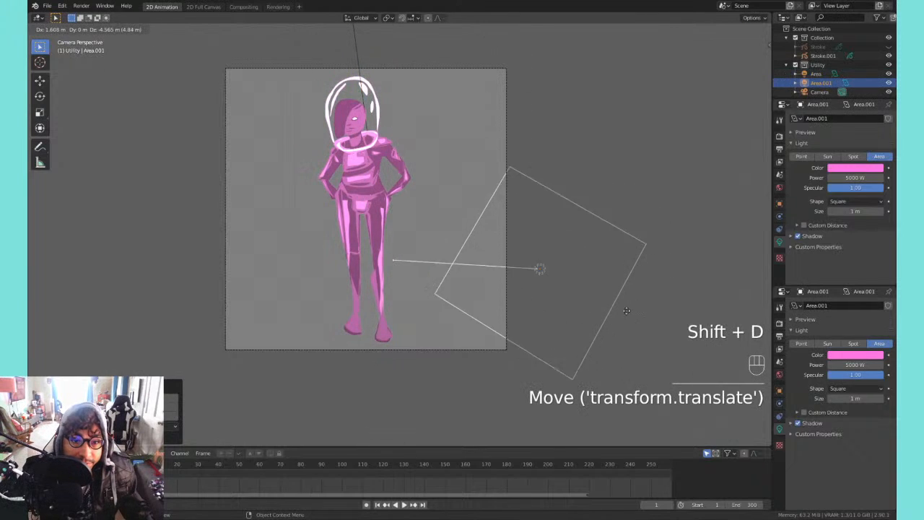
click(590, 407)
click(850, 170)
click(837, 60)
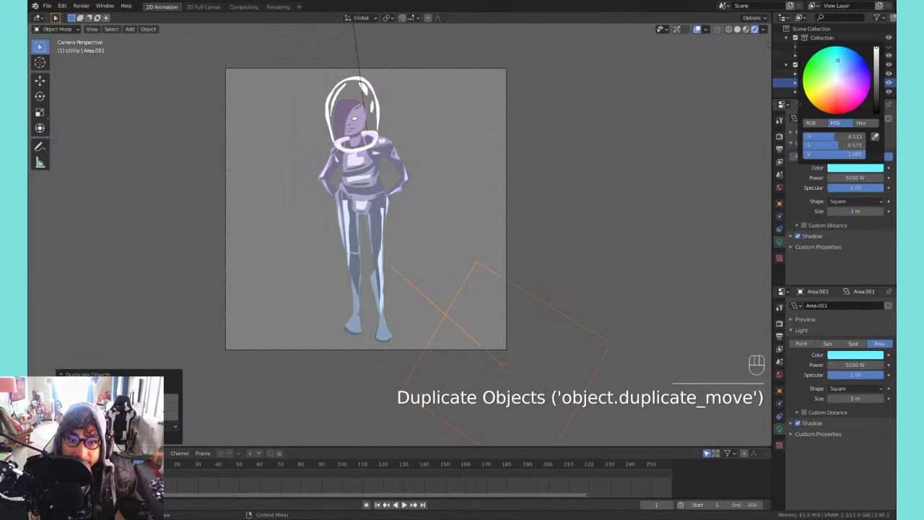
drag(836, 57, 837, 51)
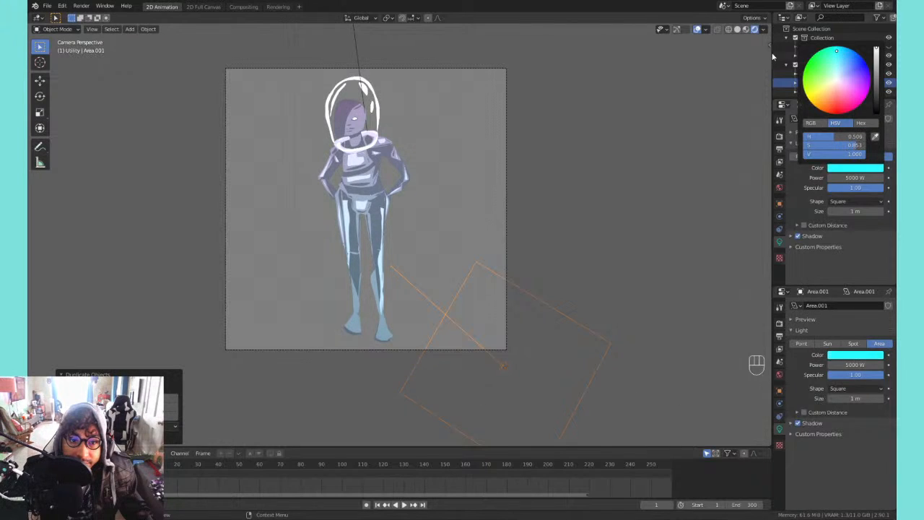
key(g)
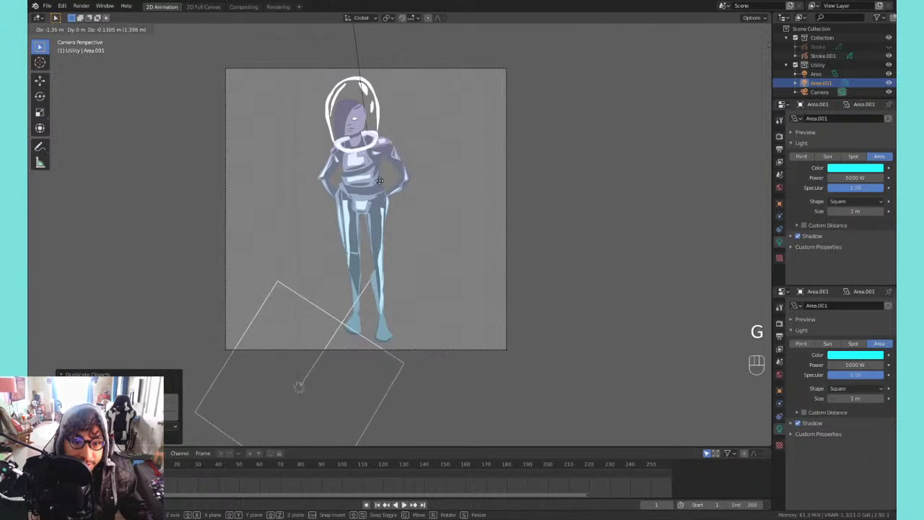
click(366, 171)
- Reposition the pink area light above and slightly right of the astronaut, adjusting its depth along the global Y axis
scroll(462, 169, down, 2)
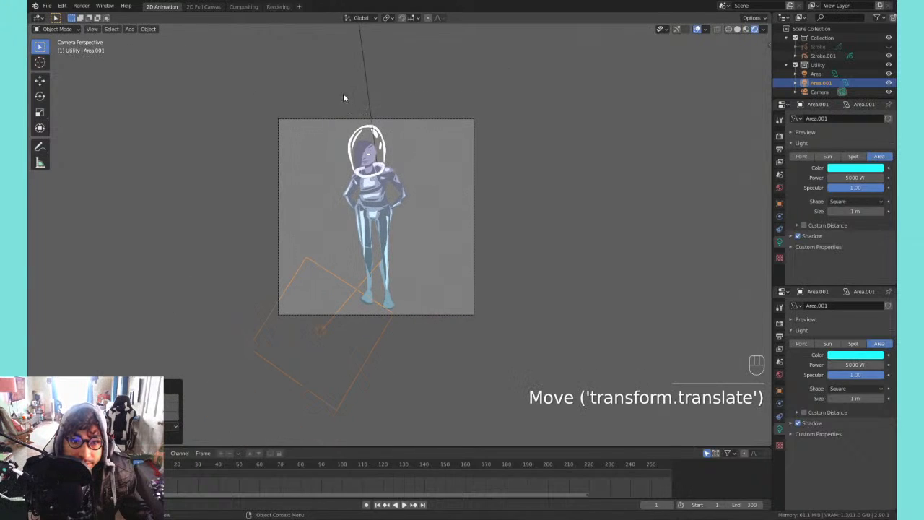
click(367, 59)
key(g)
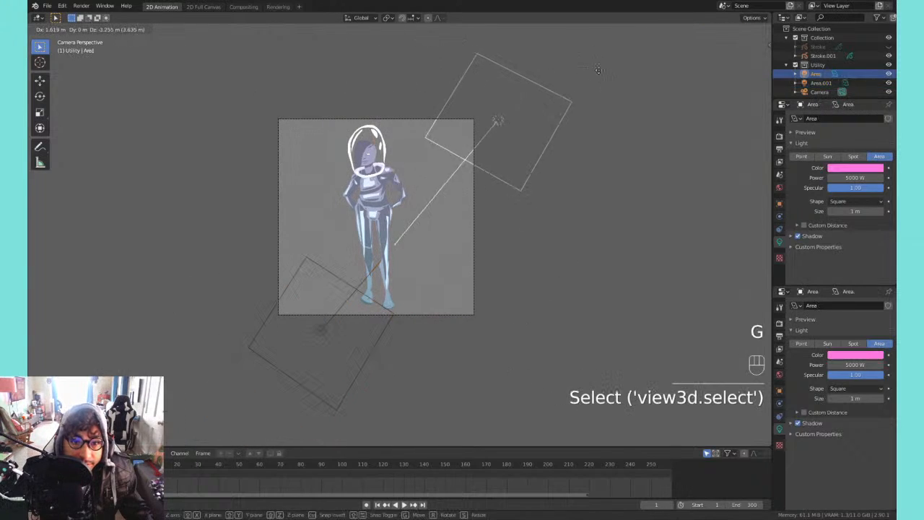
click(488, 41)
key(g)
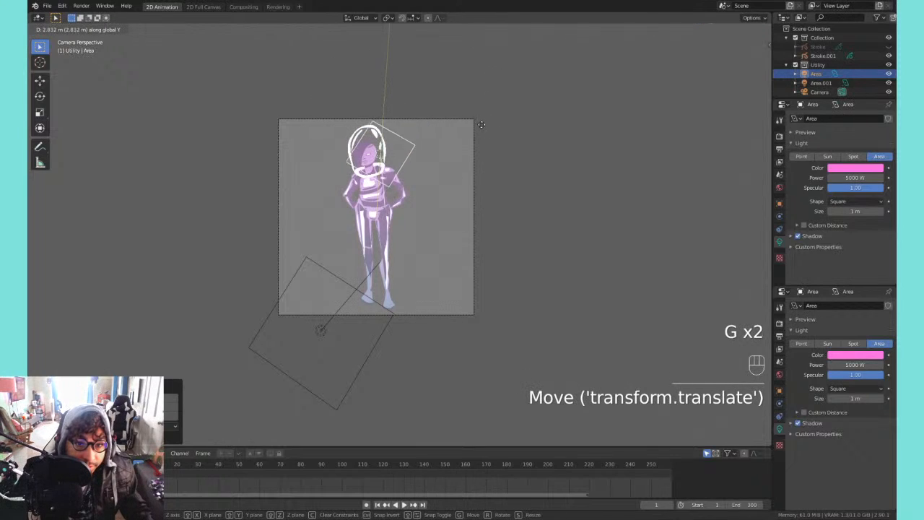
click(479, 114)
key(g)
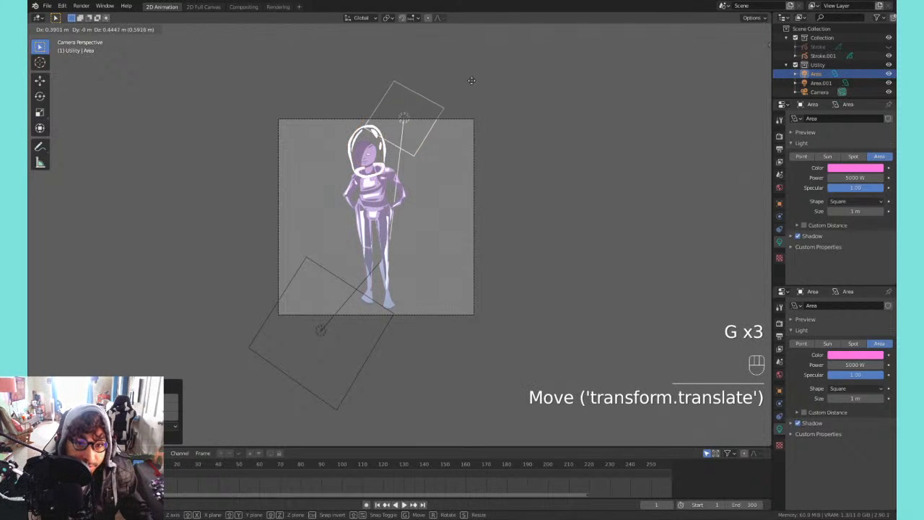
click(482, 428)
- Darken the world background color to a dark gray
scroll(375, 238, up, 4)
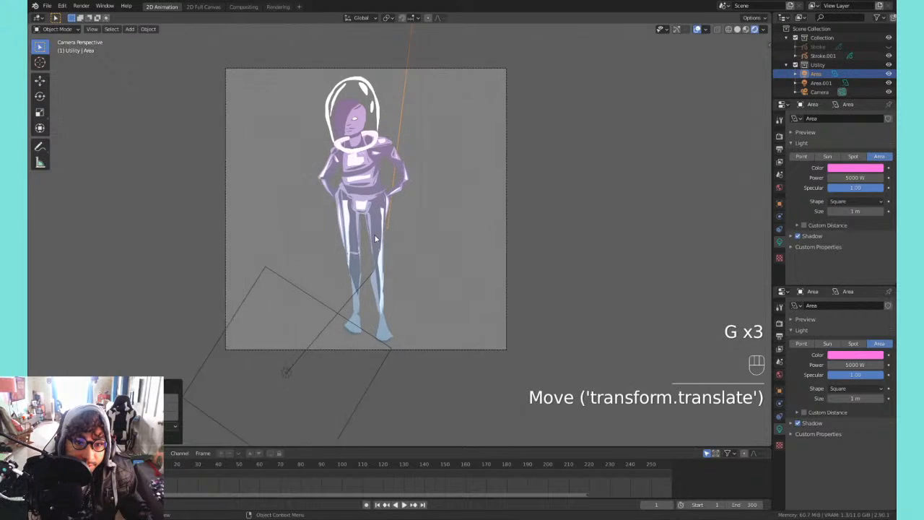
scroll(375, 242, down, 2)
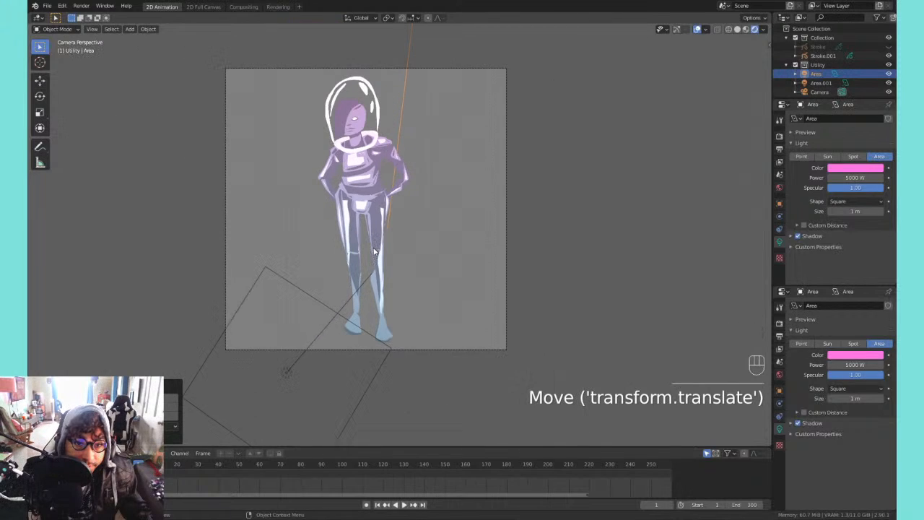
click(779, 188)
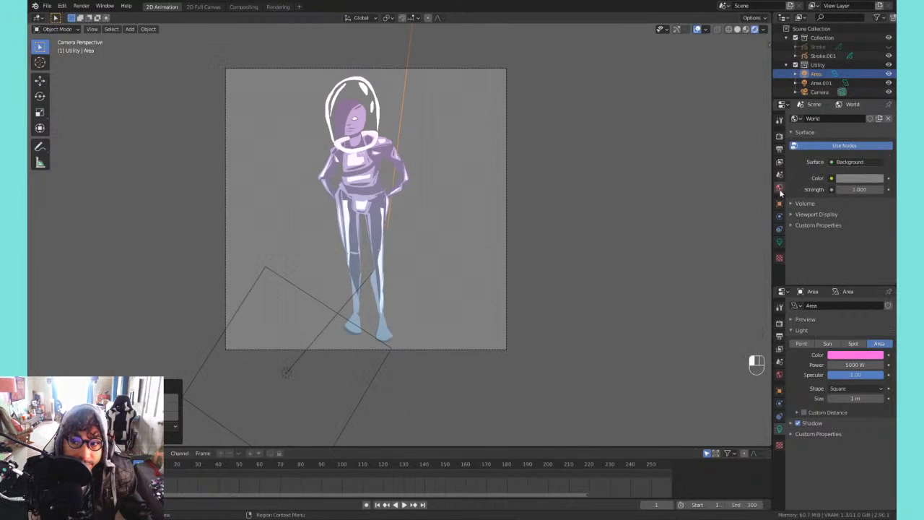
click(858, 178)
mouse_move(877, 87)
mouse_down()
mouse_move(876, 114)
mouse_move(877, 94)
mouse_up()
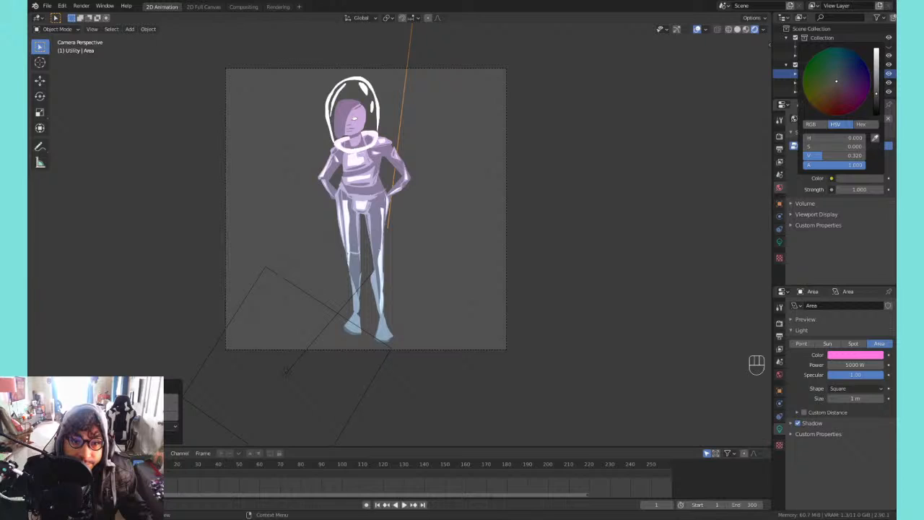
- Try a linear Gradient Texture as the world background color and adjust the background strength
click(831, 179)
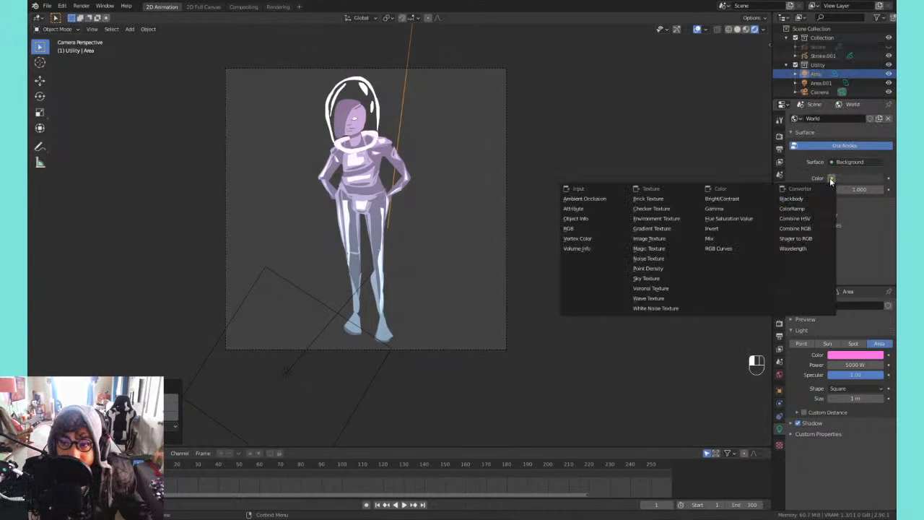
click(663, 230)
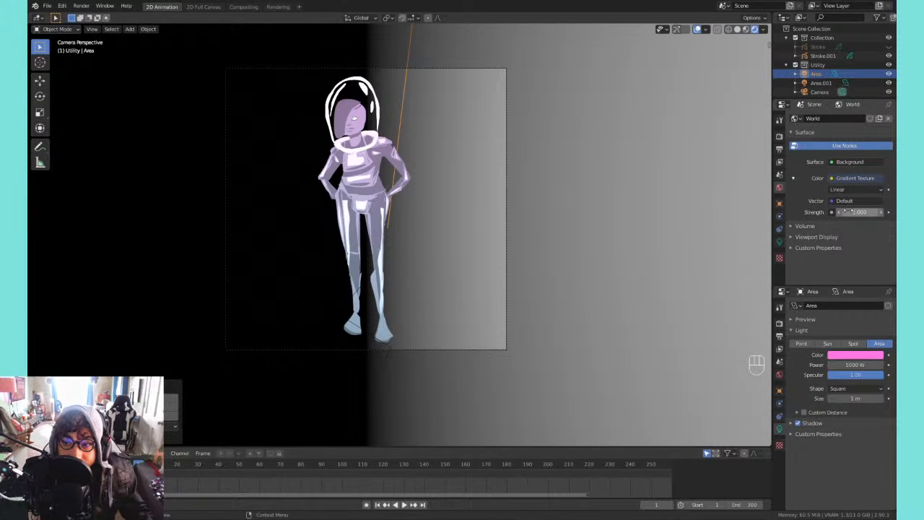
mouse_move(858, 212)
mouse_down()
mouse_move(891, 211)
mouse_move(848, 212)
mouse_up()
- Undo the background gradient and strength changes, and restore the plain dark gray world color
key(ctrl+z)
key(ctrl+z)
key(ctrl+z)
key(ctrl+z)
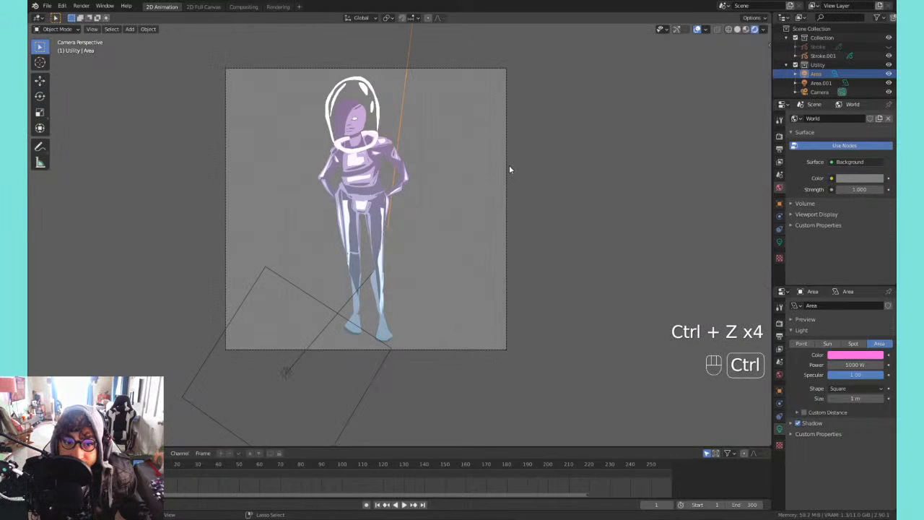
key(ctrl+shift+z)
key(ctrl+z)
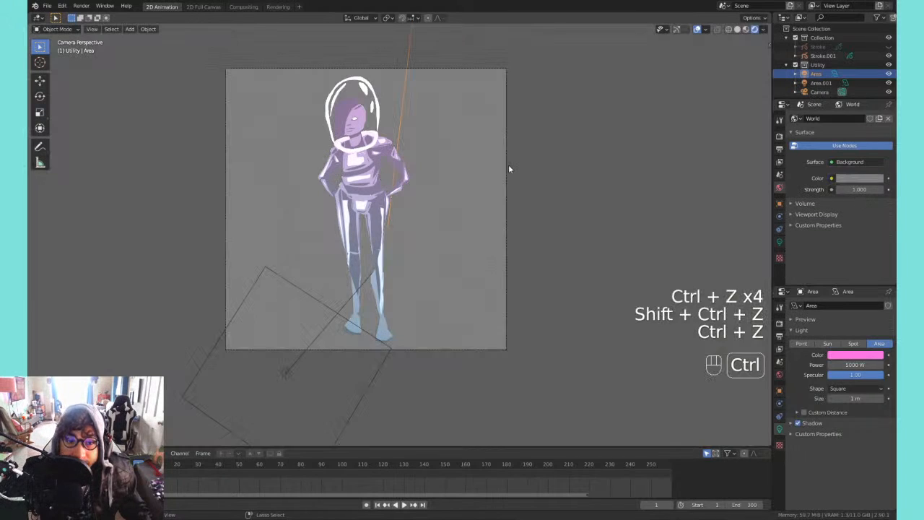
key(ctrl+z)
key(ctrl+shift+z)
key(ctrl+shift+z)
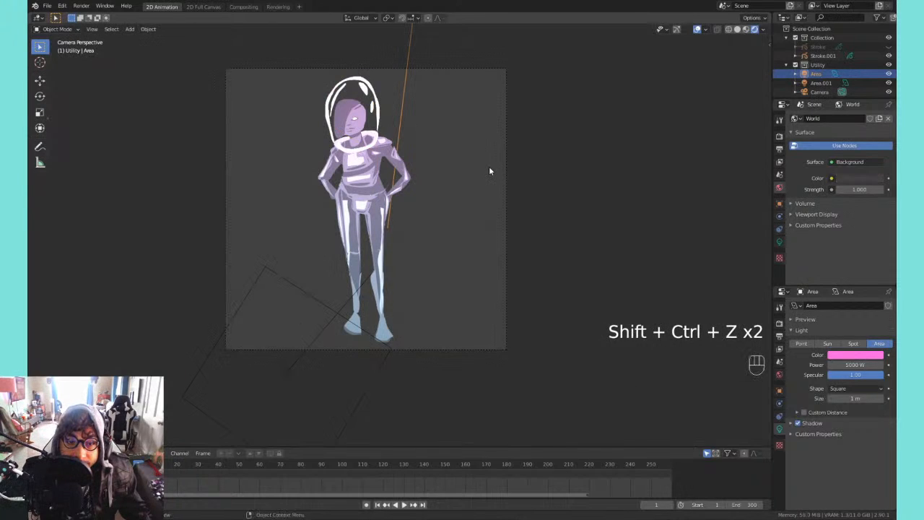
- Inspect the lit astronaut up close, select its Grease Pencil object and add a Glow effect
scroll(390, 115, up, 2)
scroll(389, 116, up, 4)
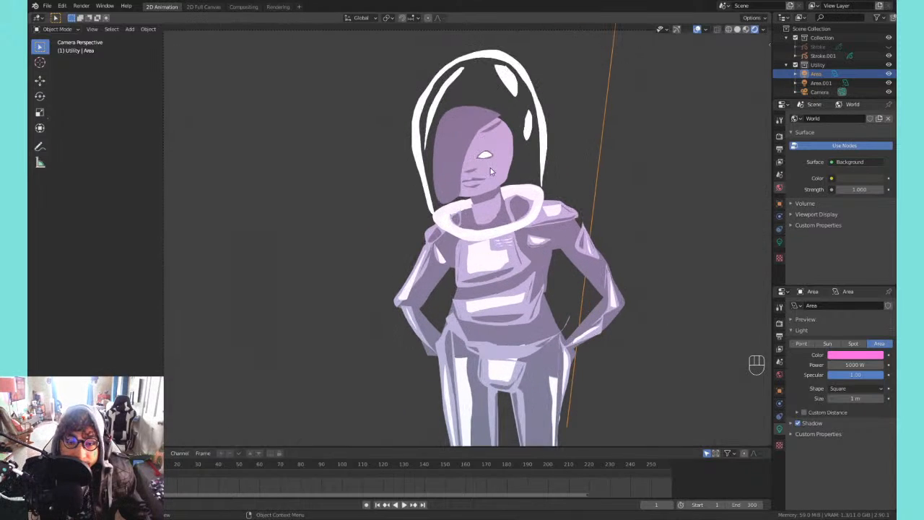
scroll(491, 170, down, 6)
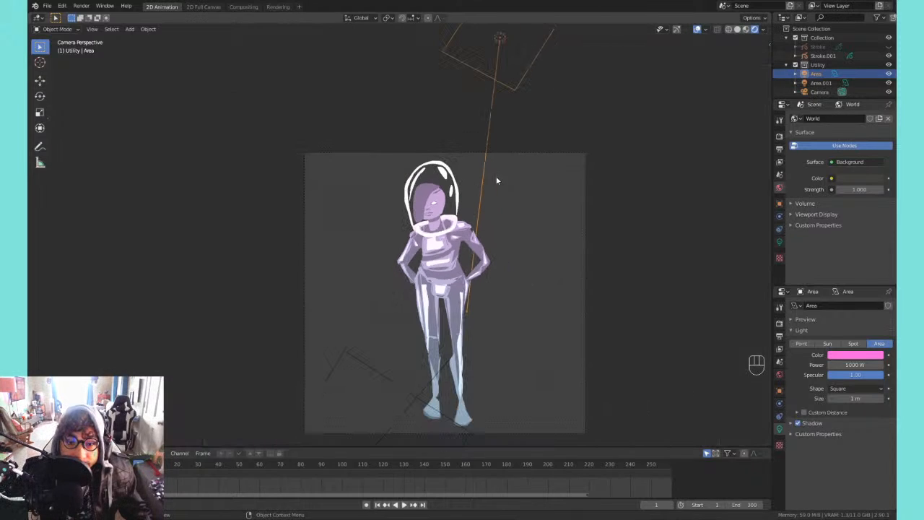
scroll(498, 216, up, 1)
shift+middle_drag(502, 257, 448, 232)
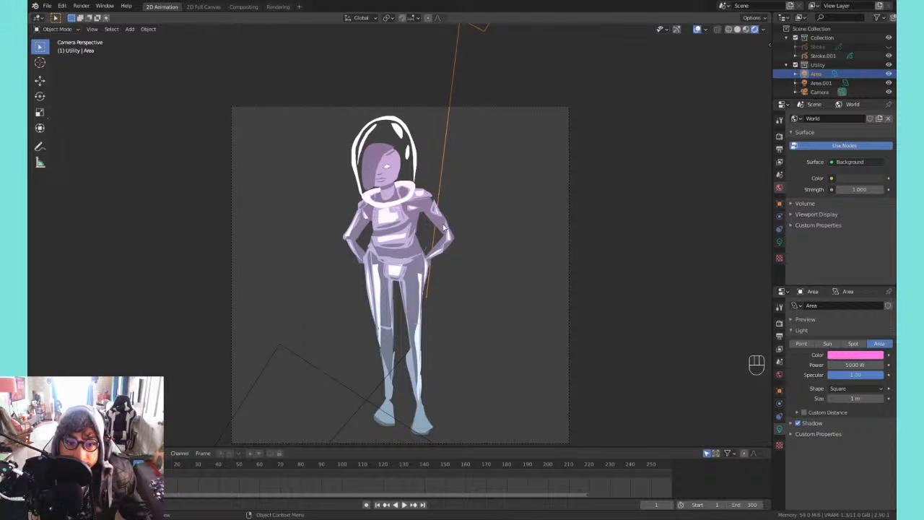
click(436, 213)
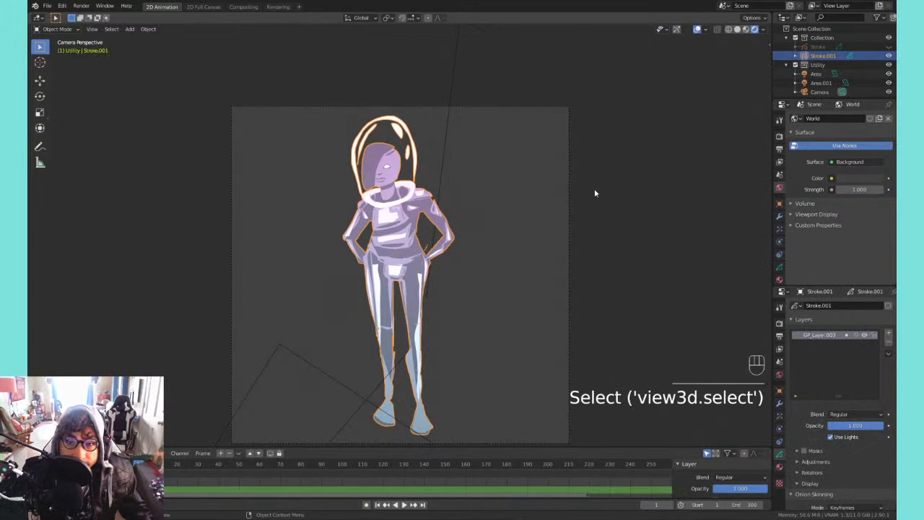
click(779, 229)
click(842, 119)
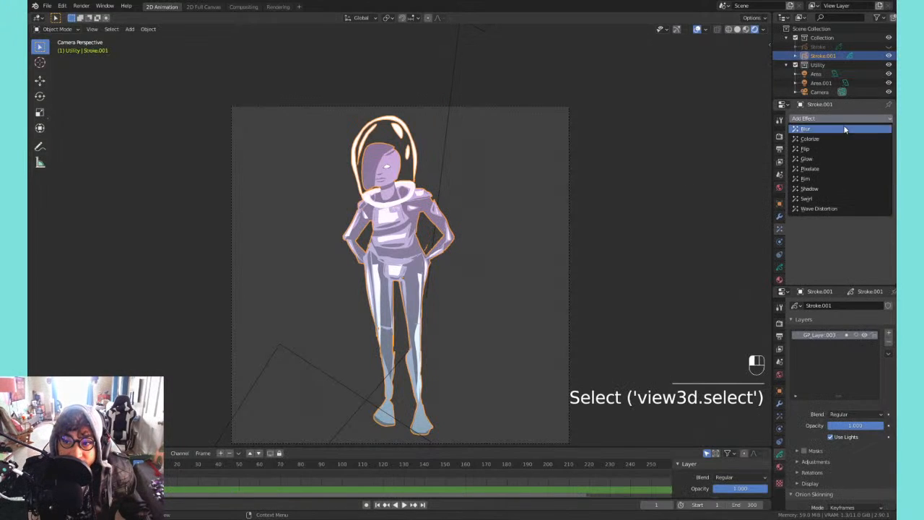
click(818, 159)
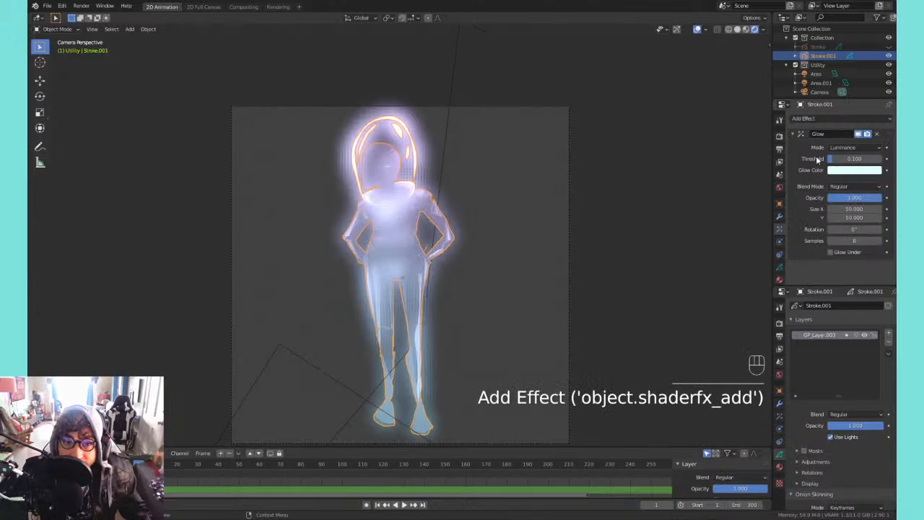
- Set the Glow effect's X size to 80.2, threshold to 1.0 and samples to 32
drag(849, 206, 893, 207)
drag(834, 158, 881, 158)
drag(855, 240, 881, 240)
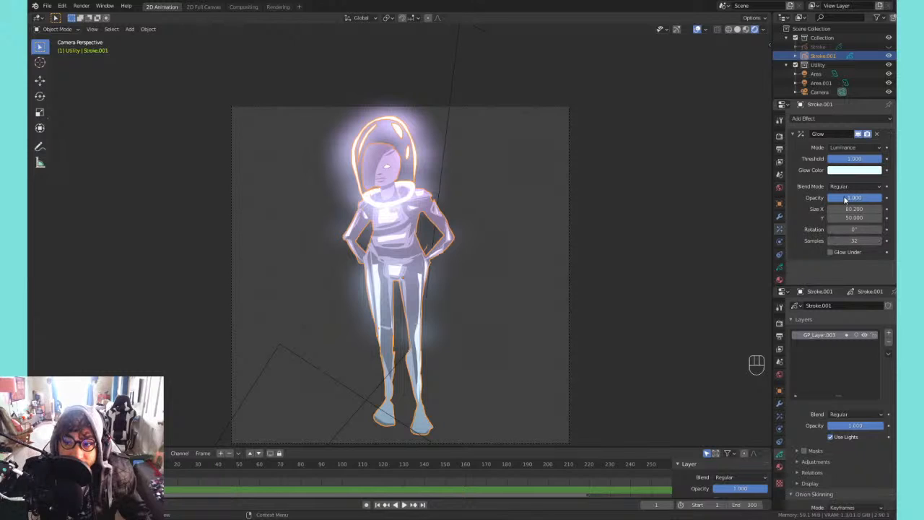
- Reduce the Glow effect's X size to 10.7 and enable Glow Under
mouse_move(845, 197)
mouse_down()
mouse_move(830, 198)
mouse_move(846, 198)
mouse_up()
drag(854, 159, 881, 159)
mouse_move(859, 198)
mouse_down()
mouse_move(830, 198)
mouse_move(880, 201)
mouse_move(836, 209)
mouse_move(868, 208)
mouse_up()
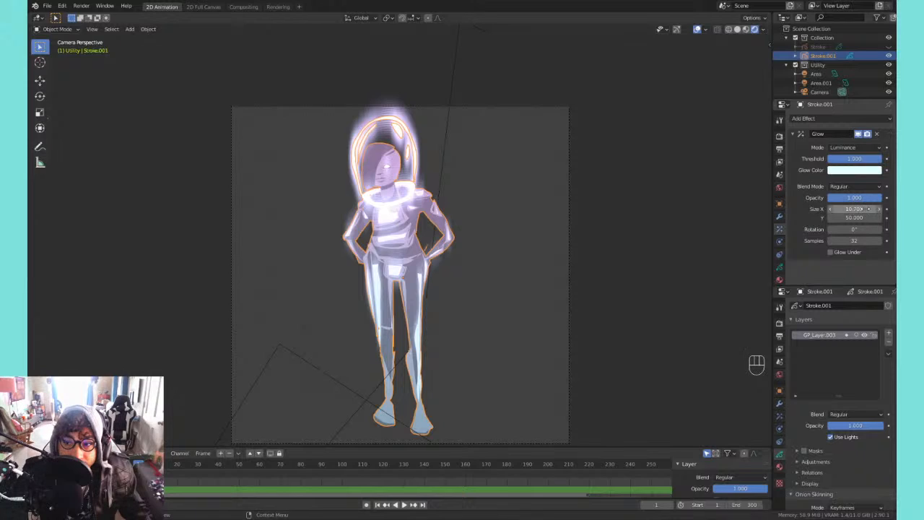
click(856, 209)
key(Return)
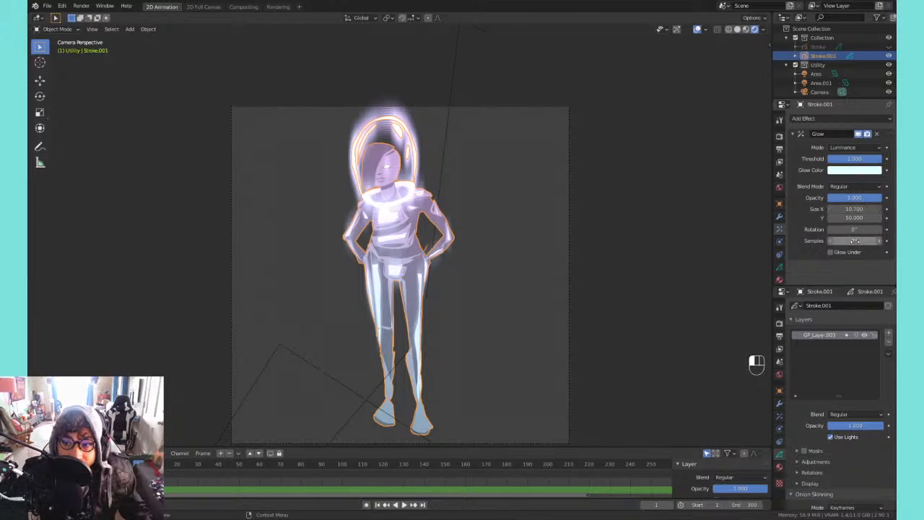
click(830, 252)
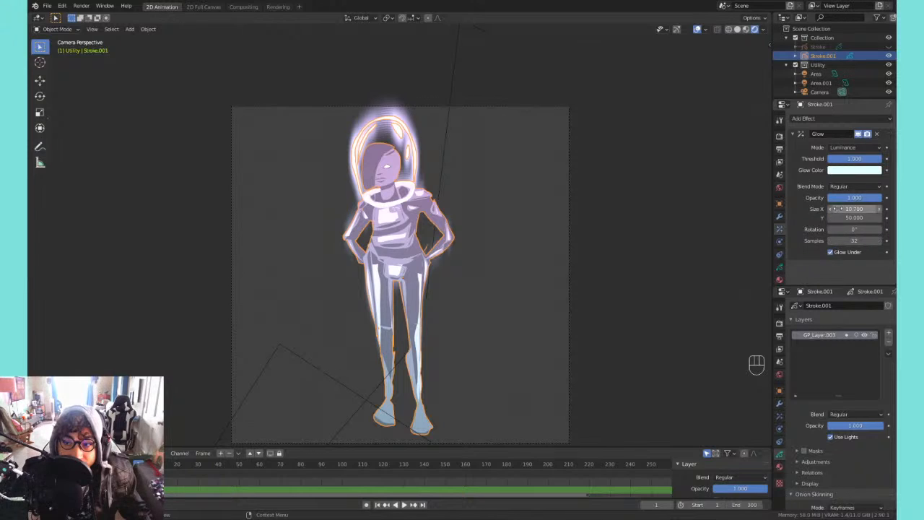
- Set the Glow effect's X and Y sizes to 100
click(852, 209)
text(10)
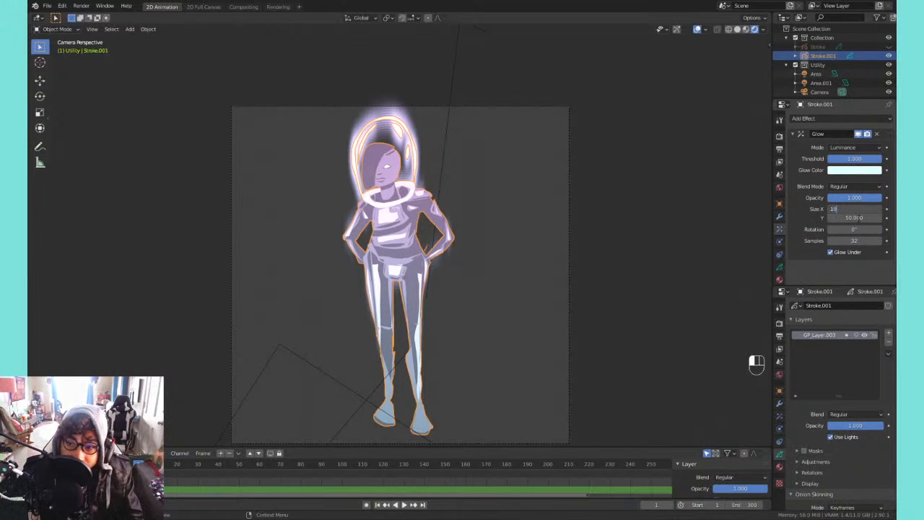
text(0)
click(858, 217)
click(855, 218)
text(100)
click(856, 264)
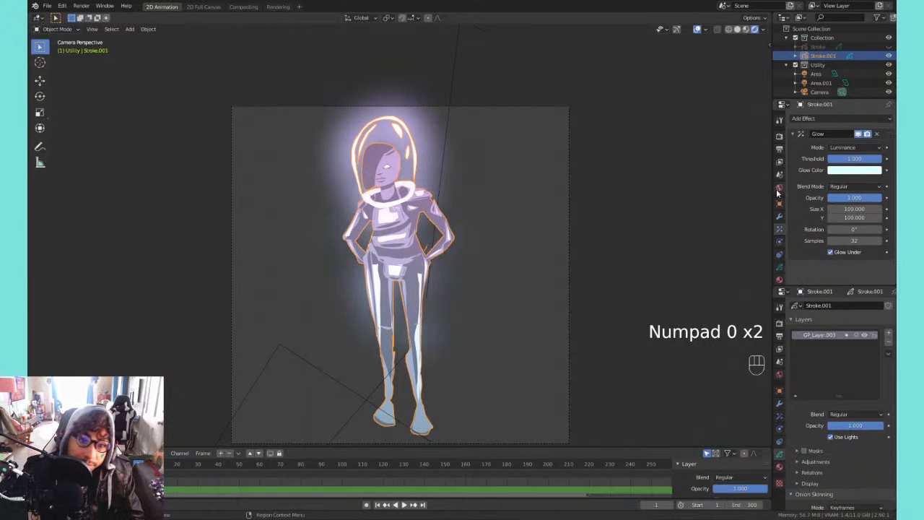
- Remove the Glow effect from the astronaut and delete both area lights
click(876, 133)
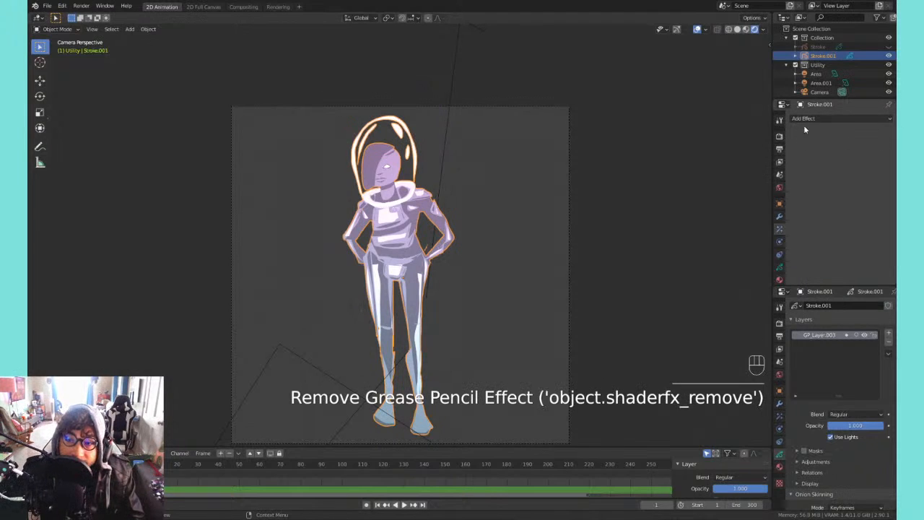
scroll(552, 121, down, 3)
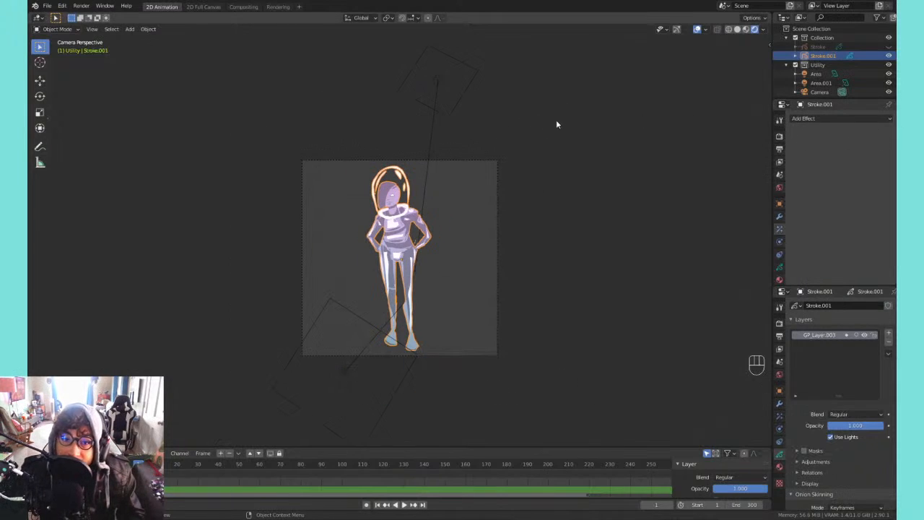
click(462, 79)
key(x)
click(368, 320)
key(x)
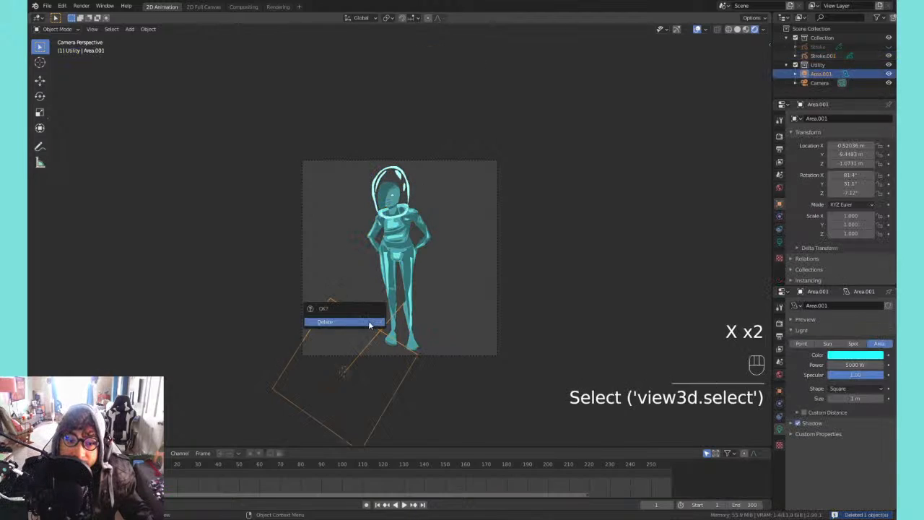
click(368, 320)
- Add a Plain Axes empty to the scene and give the astronaut Grease Pencil object a Rim effect
key(shift+a)
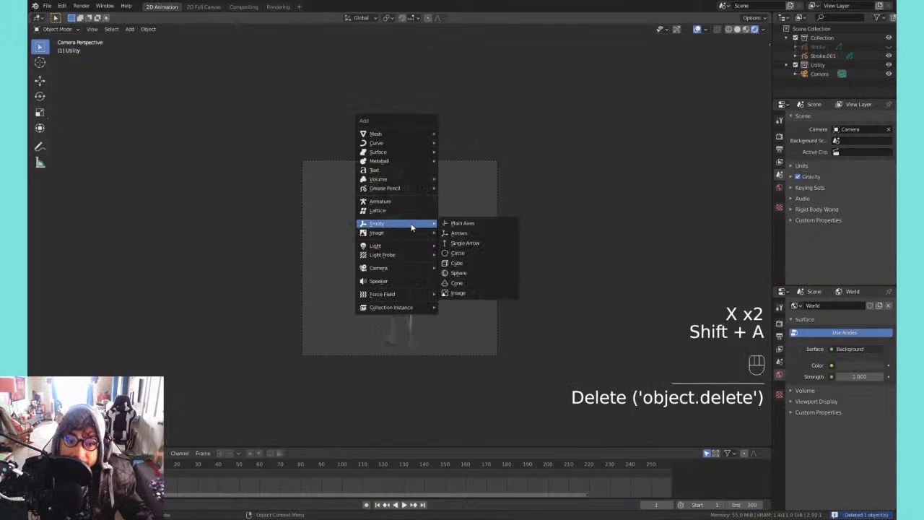
click(469, 223)
click(417, 210)
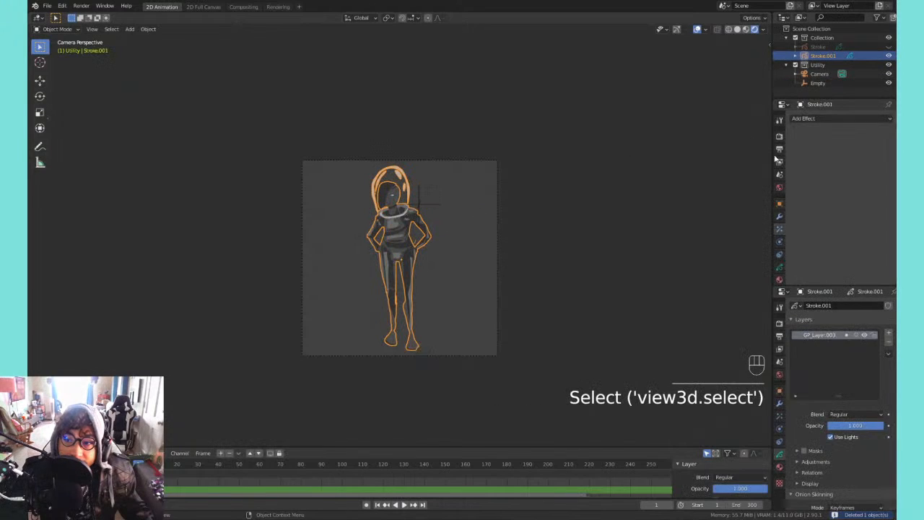
click(823, 119)
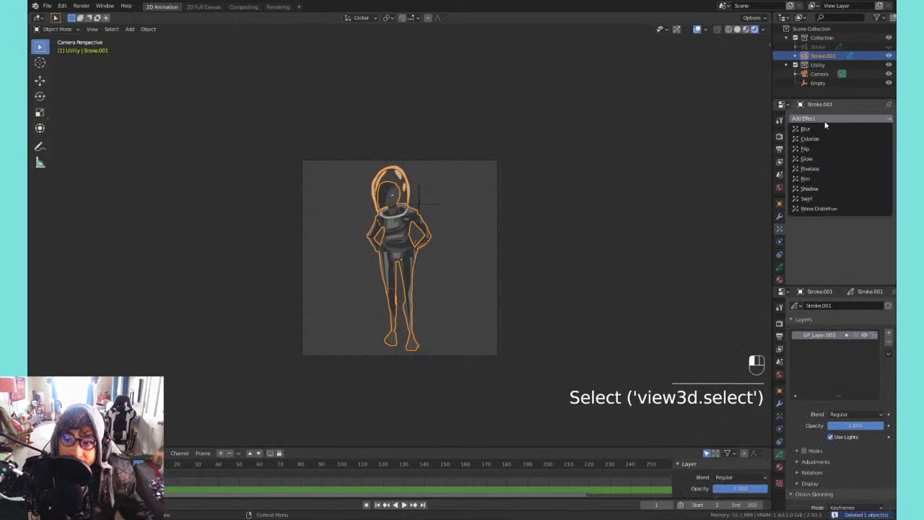
click(819, 179)
- Deselect the astronaut and change the Rim effect's rim color to light cyan
scroll(478, 226, up, 4)
key(Tab)
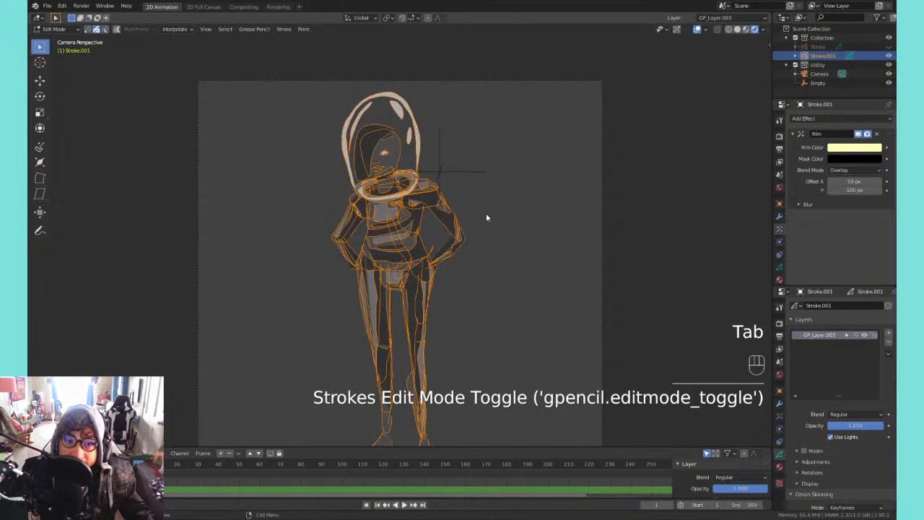
key(Tab)
click(522, 204)
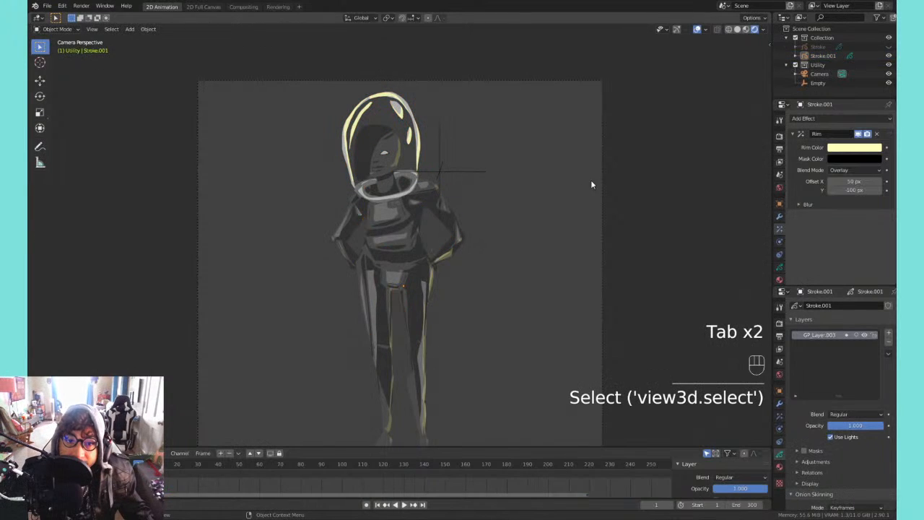
click(853, 147)
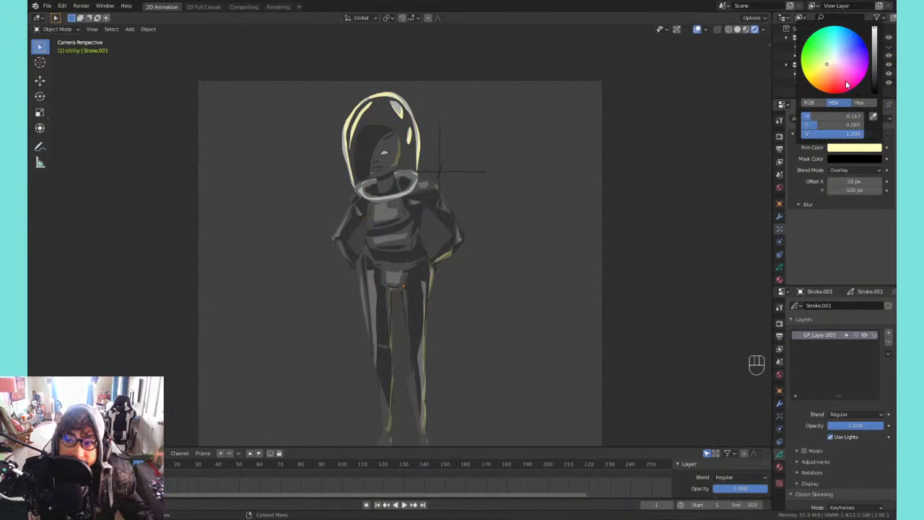
click(829, 46)
mouse_move(829, 46)
mouse_down()
mouse_move(851, 55)
mouse_move(852, 65)
mouse_move(822, 67)
mouse_move(835, 45)
mouse_move(848, 59)
mouse_move(834, 49)
mouse_up()
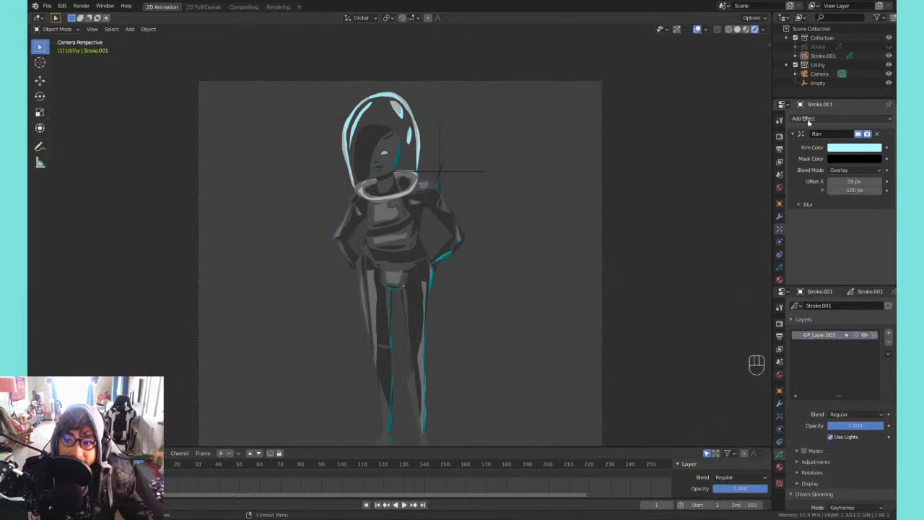
click(795, 134)
- Add a Colorize effect to the astronaut and try its Sepia, Duotone, Transparent and Custom modes
click(804, 118)
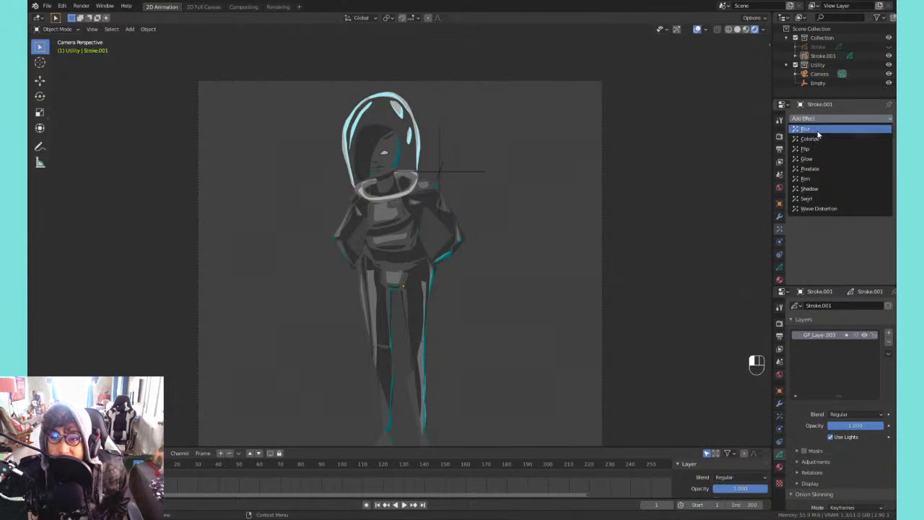
click(826, 138)
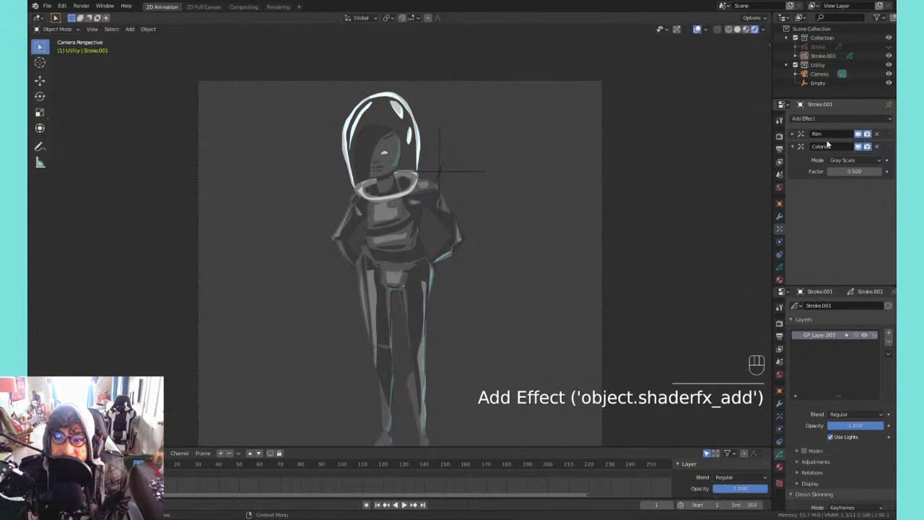
click(838, 161)
click(847, 181)
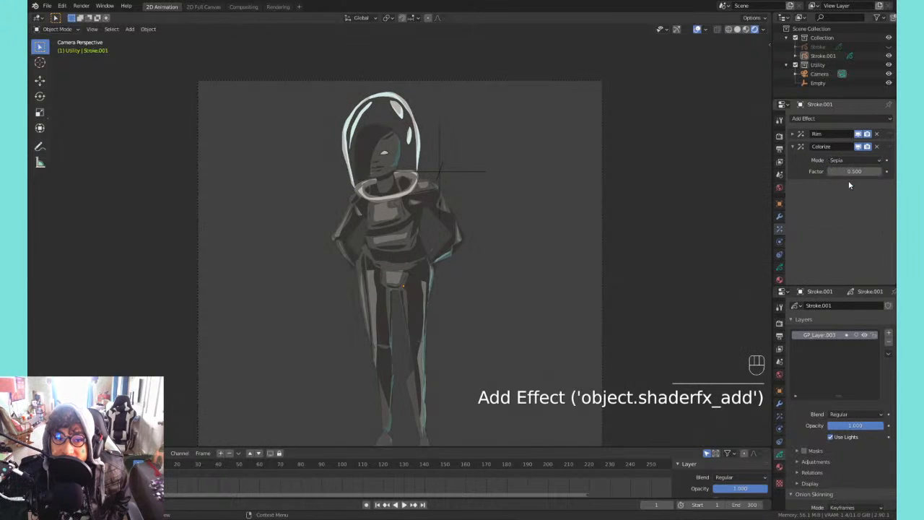
click(840, 161)
click(845, 191)
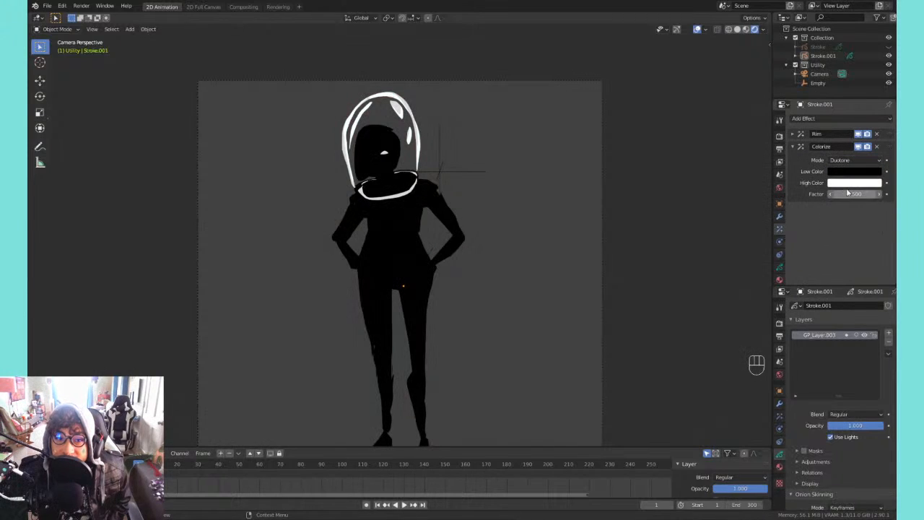
click(848, 161)
click(851, 203)
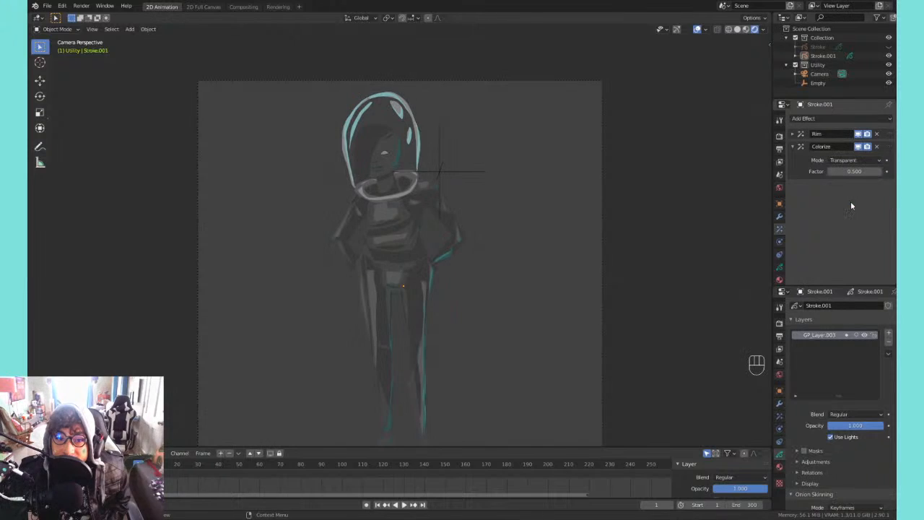
click(844, 160)
click(846, 214)
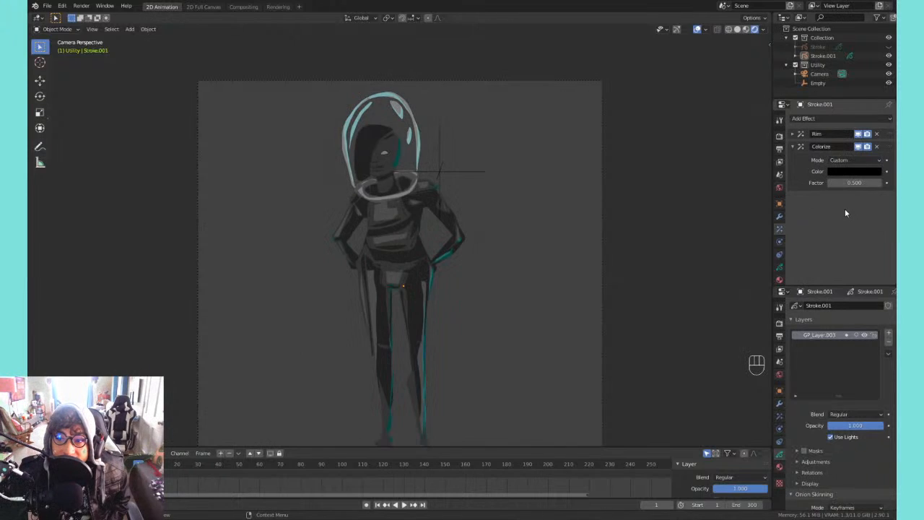
- Try a purple custom color for the Colorize effect with the factor lowered to 0, and remove the effect
click(844, 173)
click(852, 76)
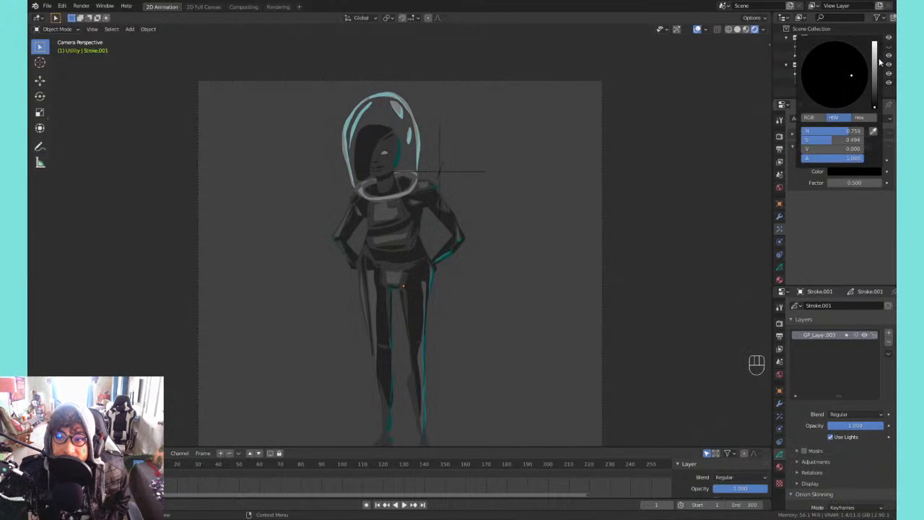
drag(875, 60, 874, 42)
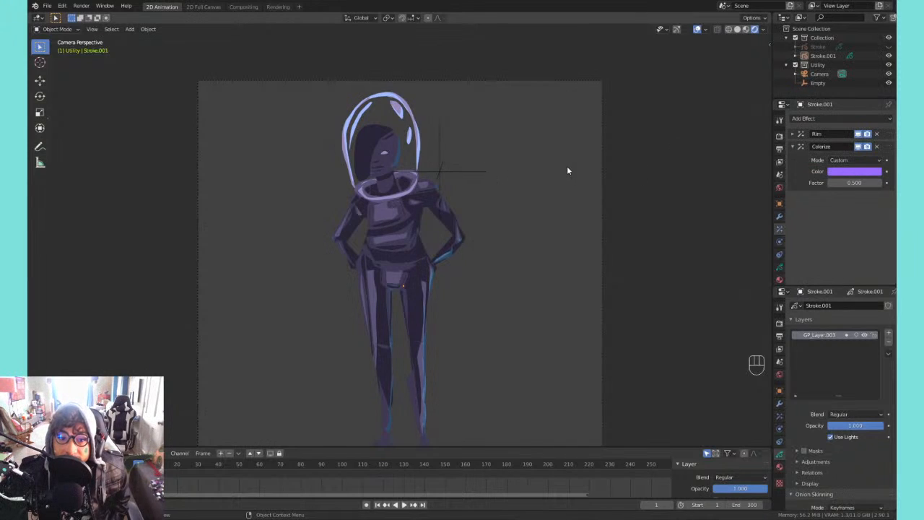
drag(839, 182, 808, 182)
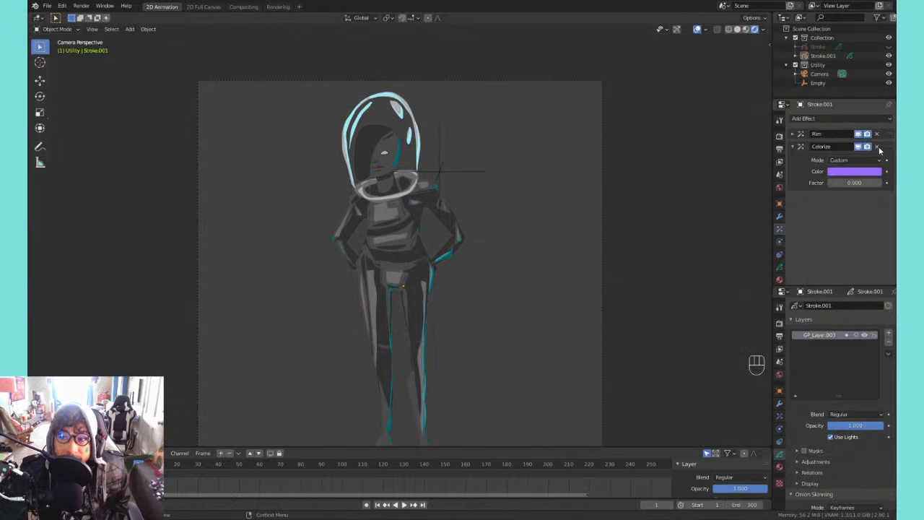
click(878, 147)
- Add a Tint modifier to the astronaut and expand its influence settings
click(823, 118)
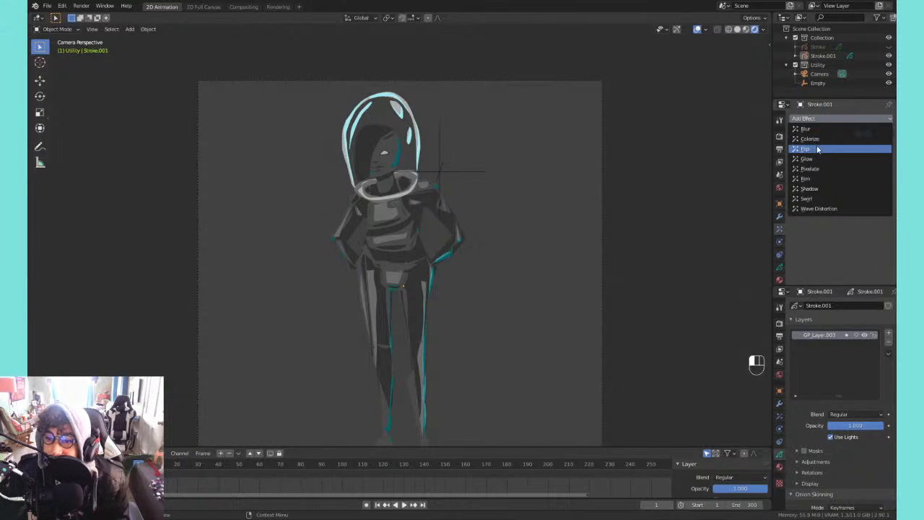
click(779, 215)
click(823, 119)
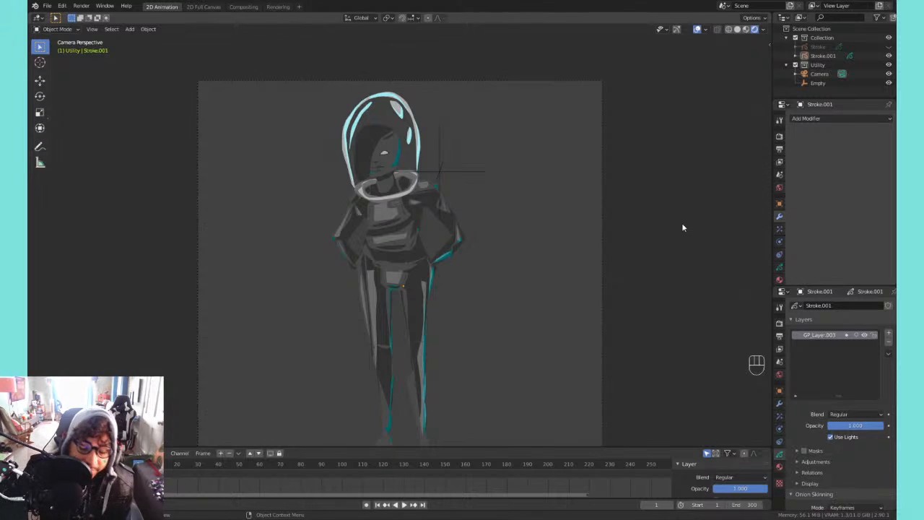
click(805, 118)
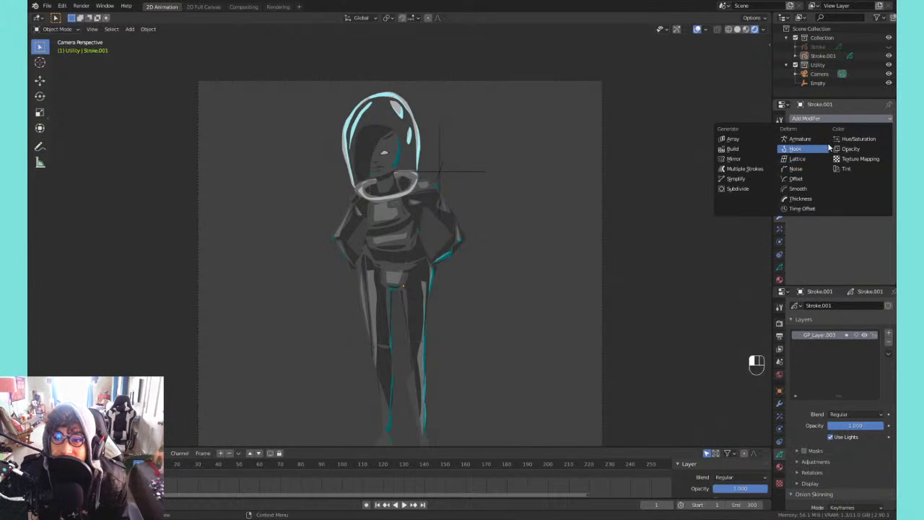
click(841, 169)
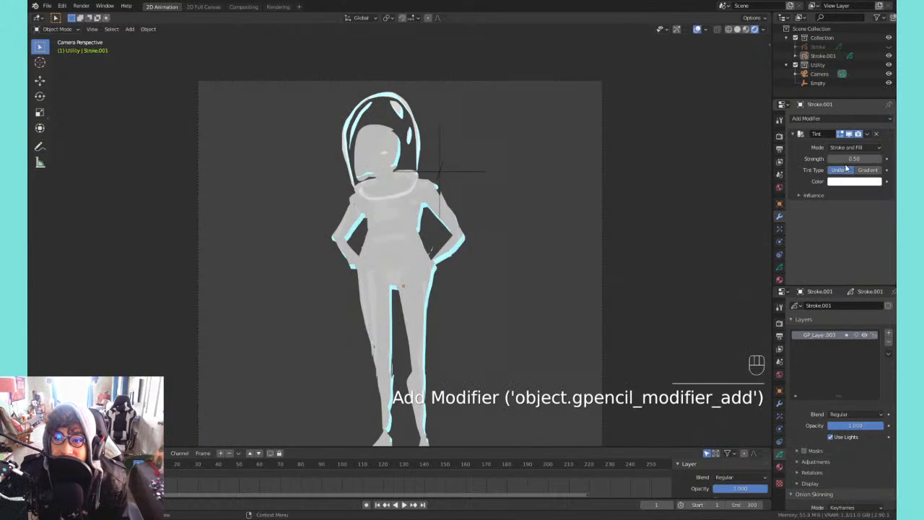
click(814, 196)
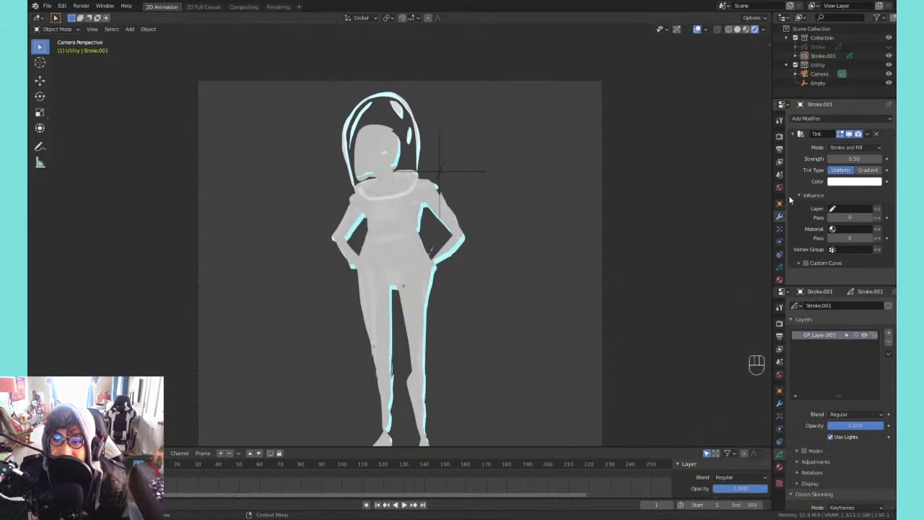
mouse_move(784, 195)
mouse_down()
mouse_move(756, 195)
mouse_move(781, 196)
mouse_up()
- Switch the Tint modifier to the Gradient type and make its first color stop light green
click(867, 170)
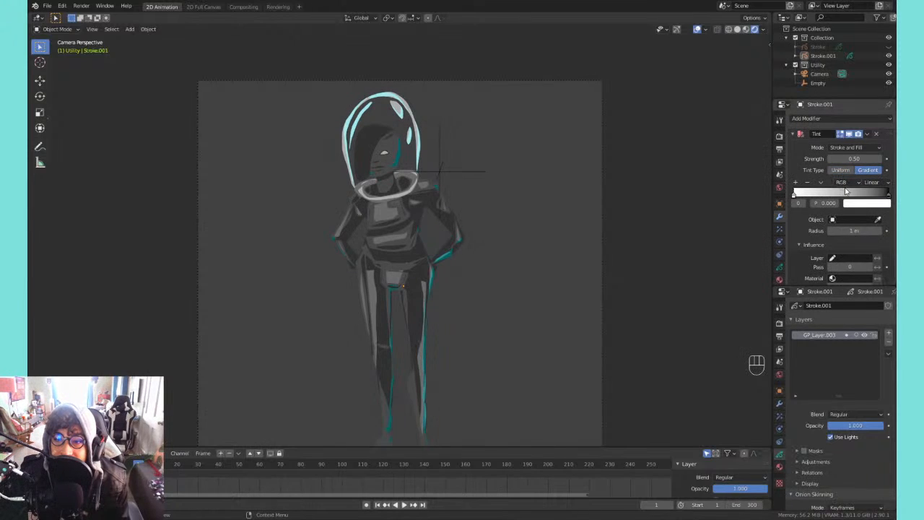
click(866, 203)
drag(846, 119, 828, 96)
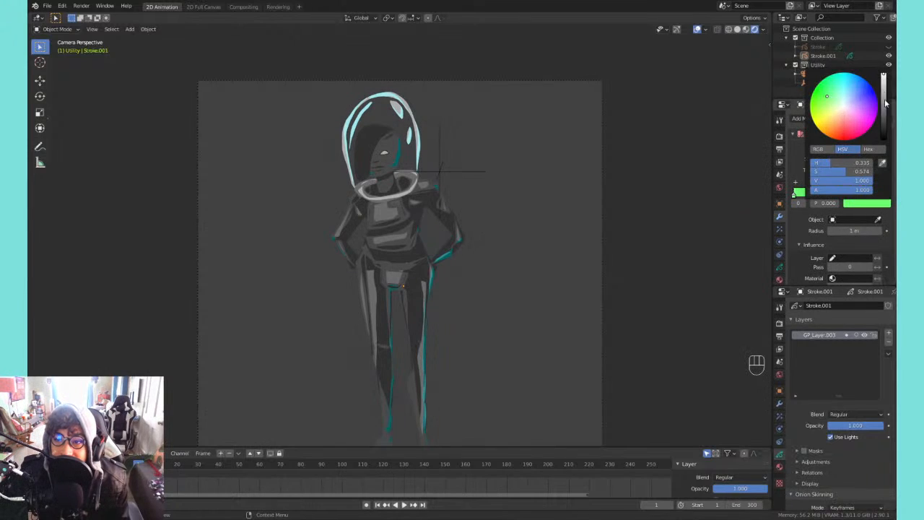
- Make the gradient's second stop light blue at position 0.973 and choose Empty as the Tint modifier's object
click(875, 191)
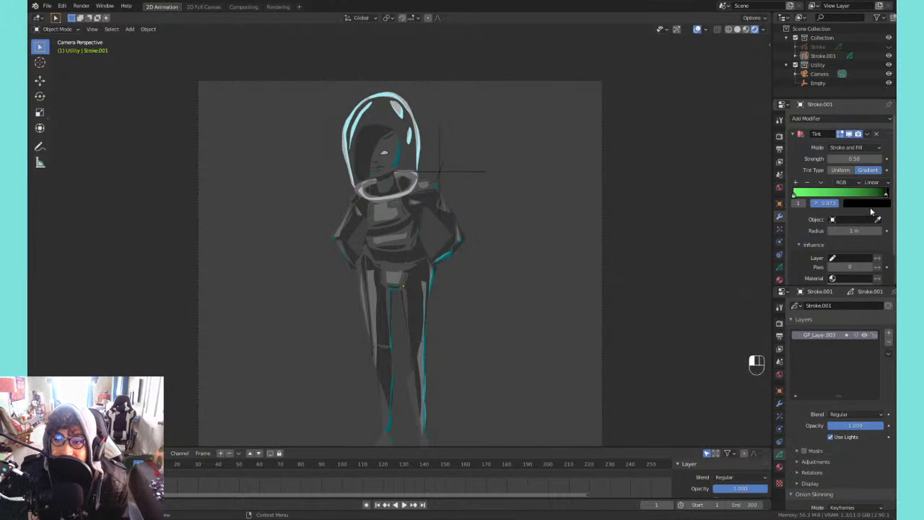
click(871, 205)
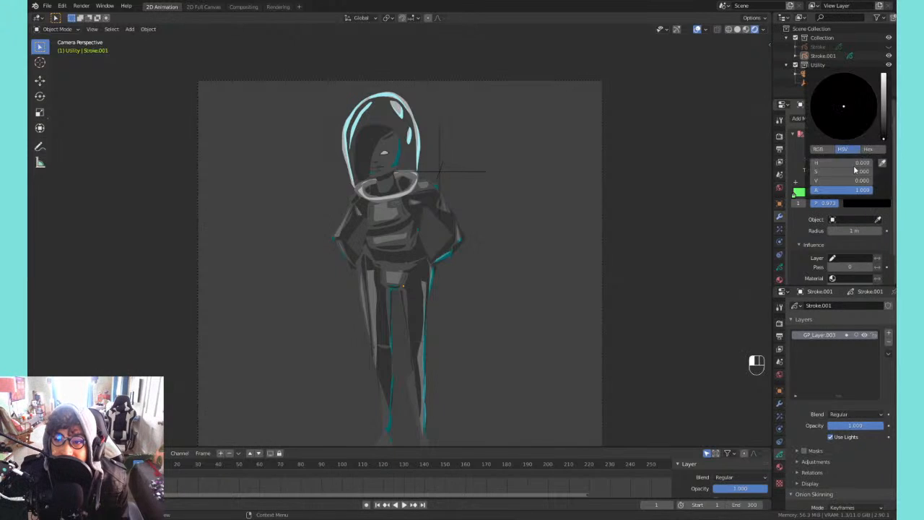
click(882, 81)
click(839, 218)
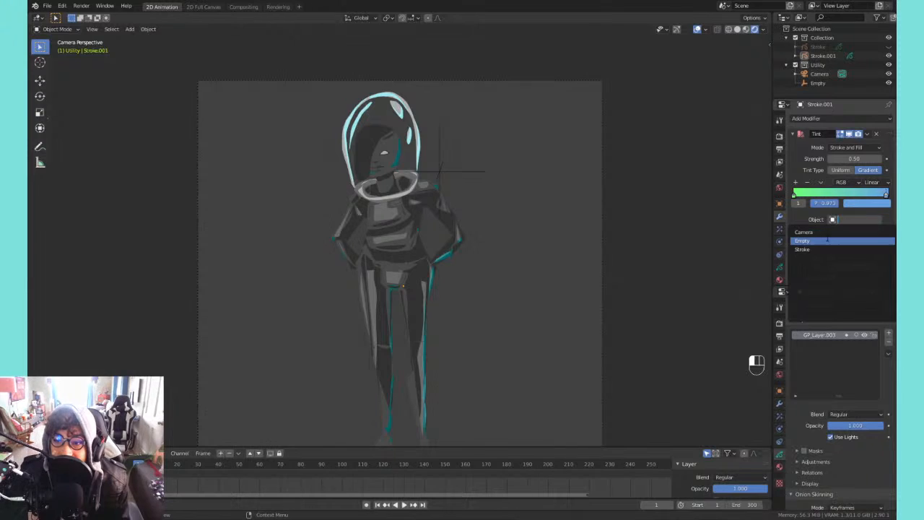
click(827, 241)
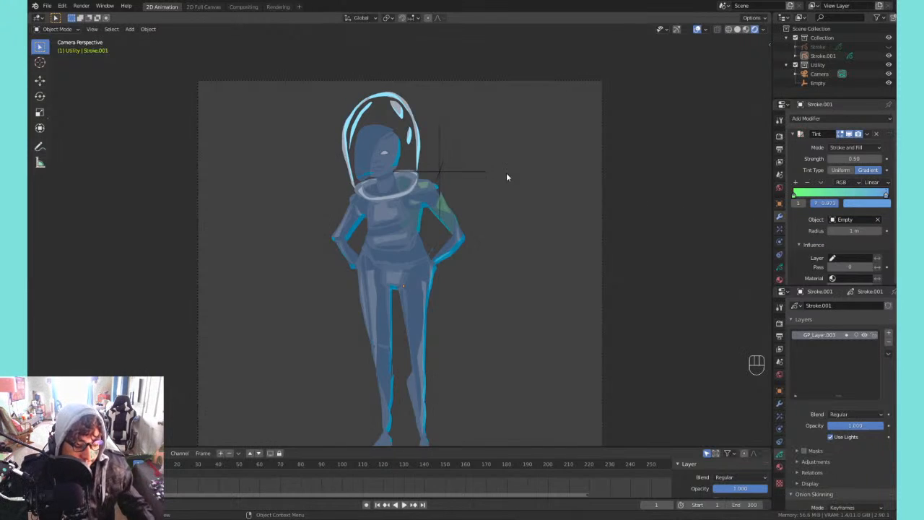
- Move the empty down between the astronaut's lower legs and shift it slightly along the Y axis
click(441, 175)
key(g)
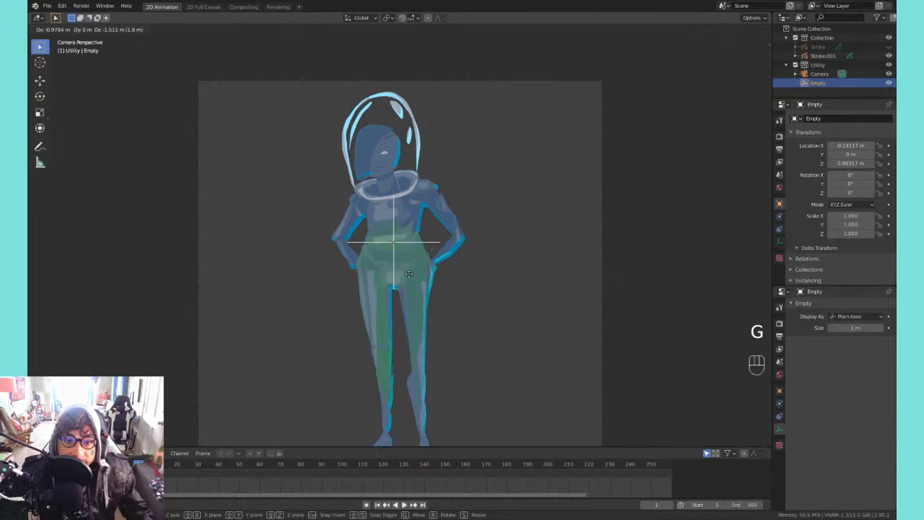
click(424, 396)
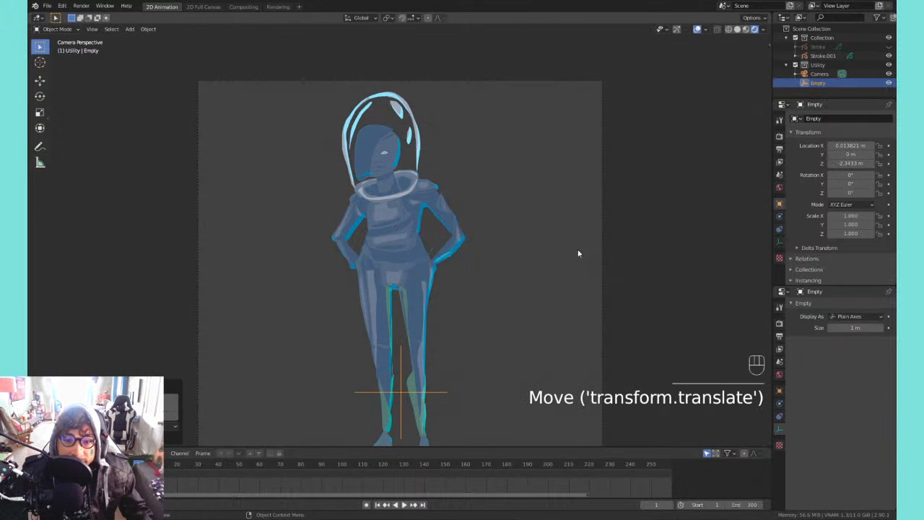
key(g)
key(y)
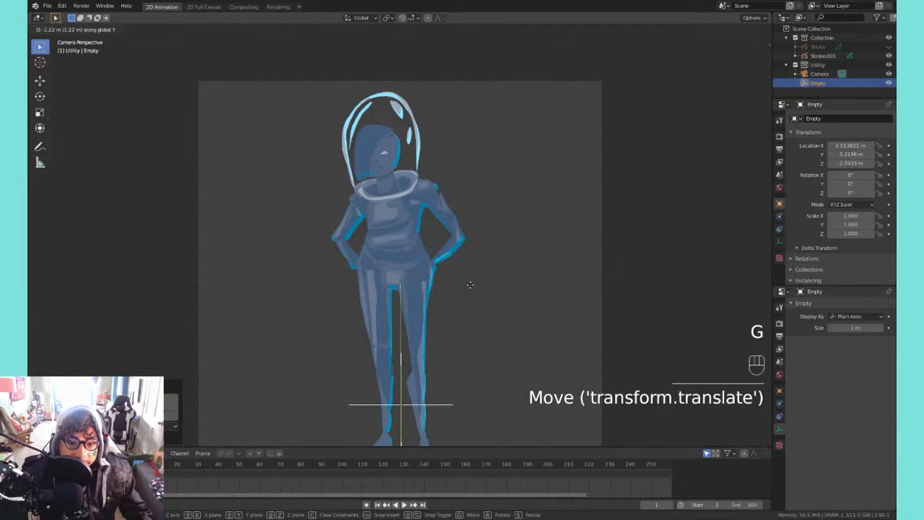
click(470, 298)
- Flip the color ramp of the astronaut's Tint modifier and make the gradient's end stop black
click(414, 266)
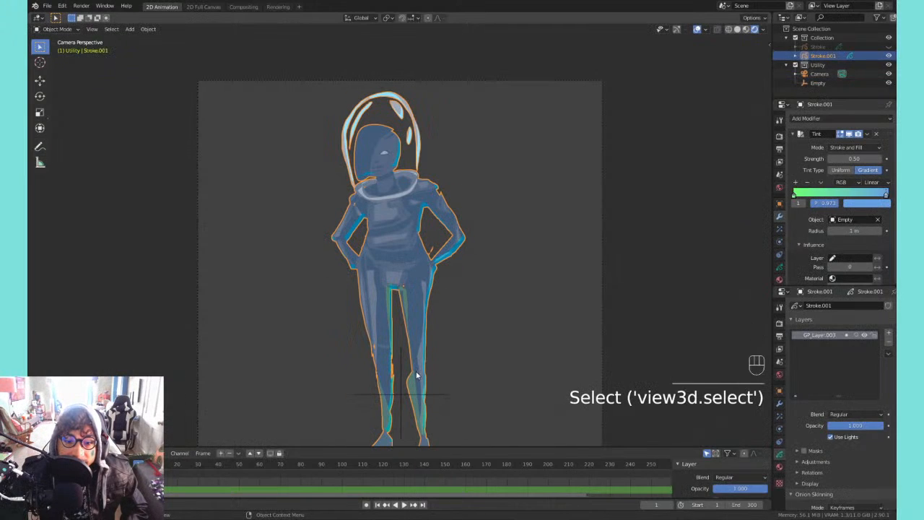
click(820, 182)
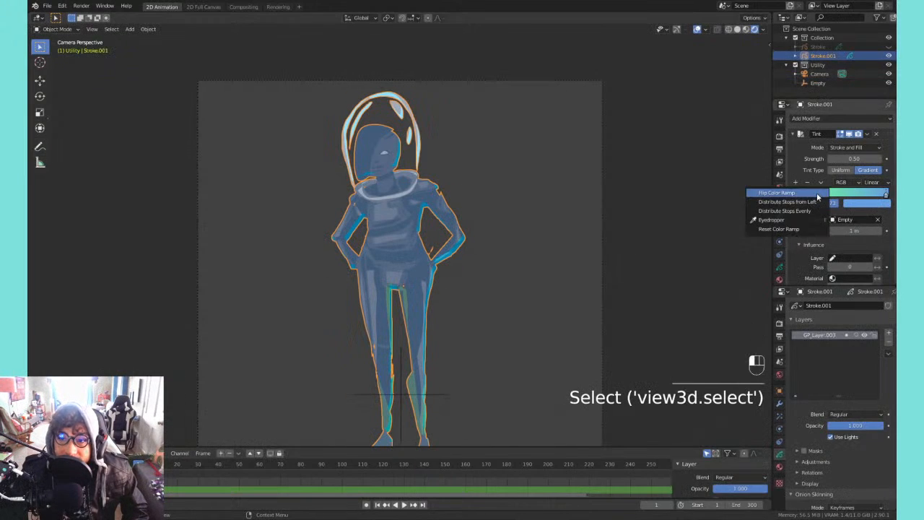
click(818, 193)
click(886, 196)
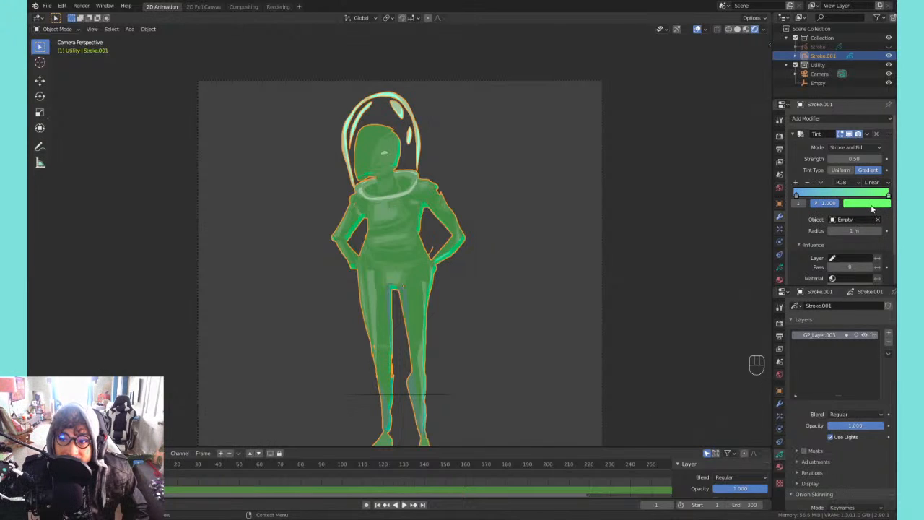
click(871, 206)
drag(866, 111, 875, 92)
mouse_move(883, 77)
mouse_down()
mouse_move(883, 138)
mouse_move(848, 74)
mouse_up()
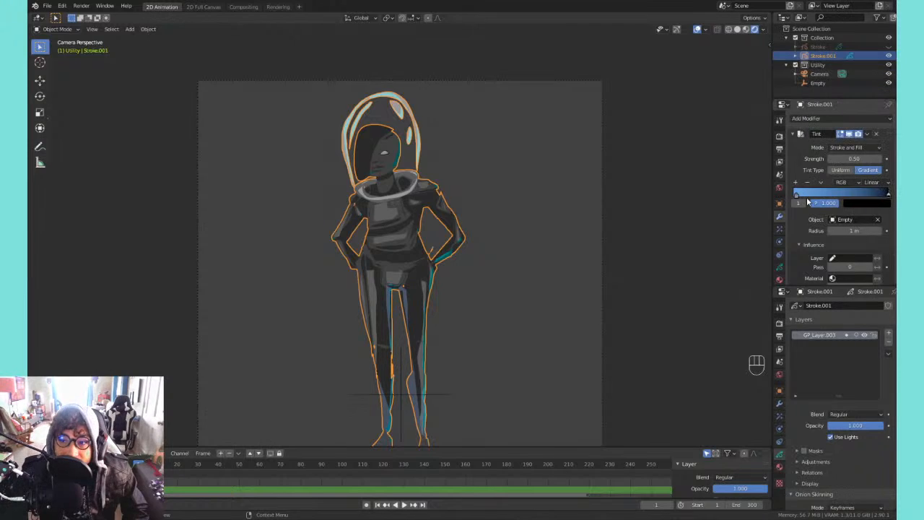
- Make the Tint gradient's first stop green at position 0.000 and increase the modifier's radius to 4.56 m
mouse_move(805, 195)
mouse_down()
mouse_move(875, 192)
mouse_move(796, 192)
mouse_up()
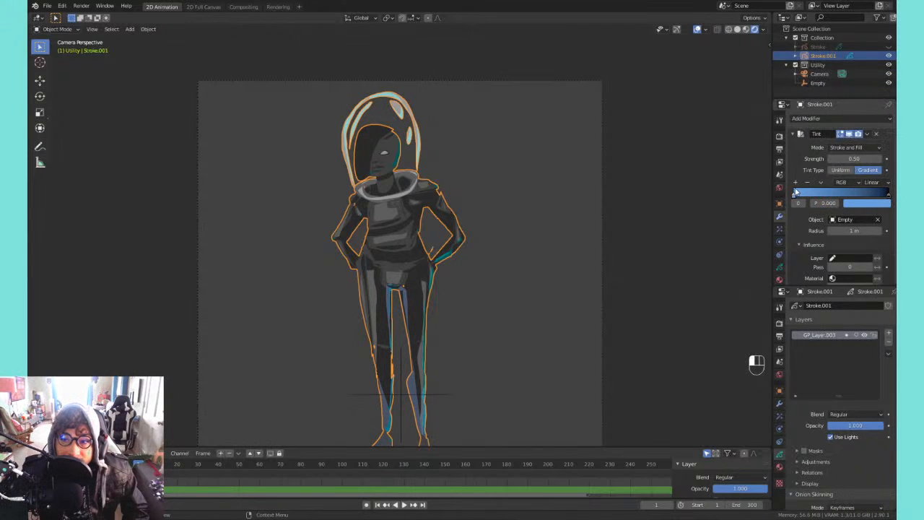
click(859, 206)
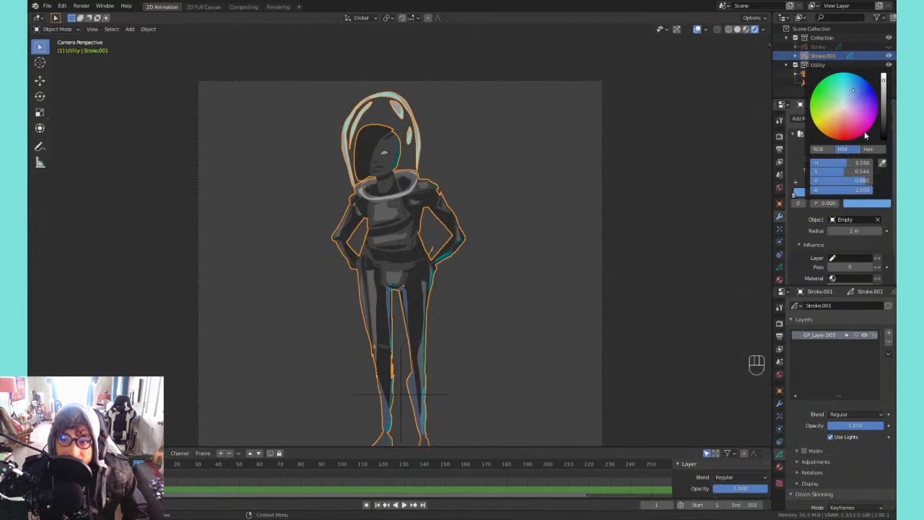
mouse_move(847, 111)
mouse_down()
mouse_move(827, 136)
mouse_move(859, 77)
mouse_move(814, 88)
mouse_move(845, 107)
mouse_move(837, 103)
mouse_up()
drag(845, 235, 889, 235)
click(848, 204)
drag(831, 113, 819, 90)
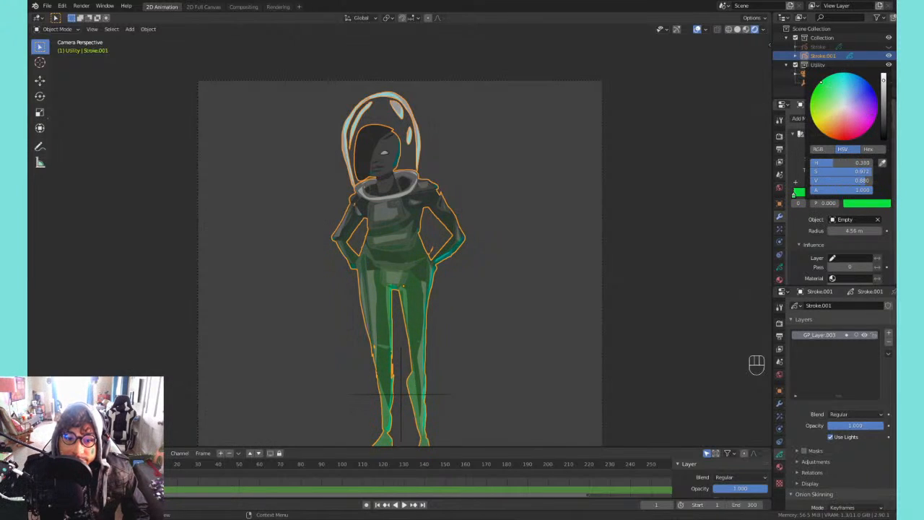
- Remove the Tint modifier from the astronaut
click(641, 171)
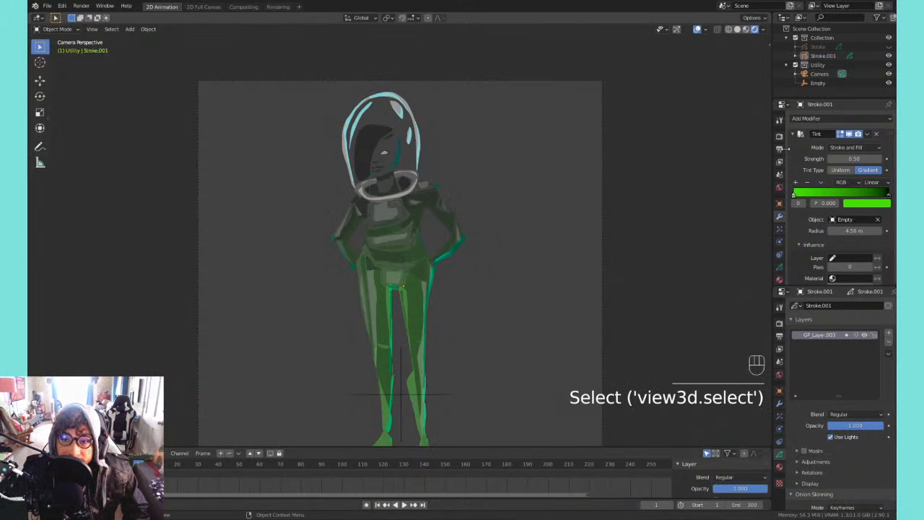
click(876, 133)
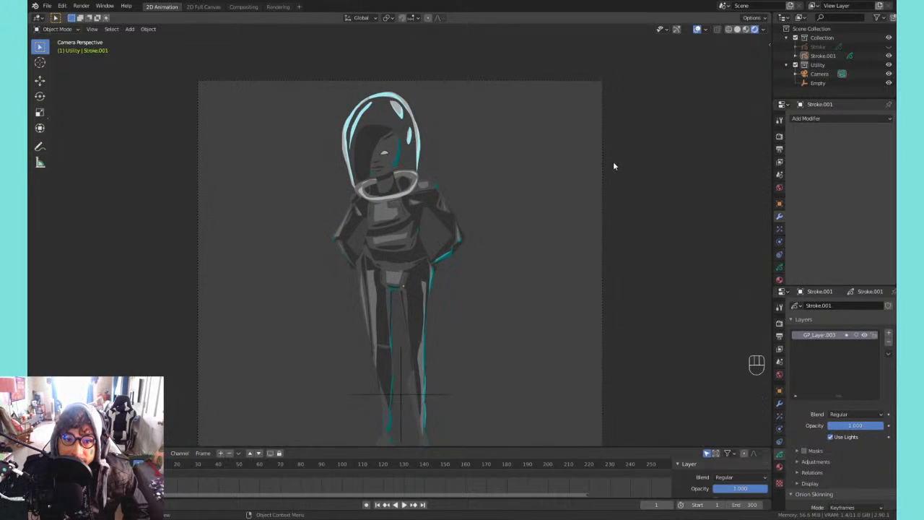
shift+middle_drag(584, 216, 594, 181)
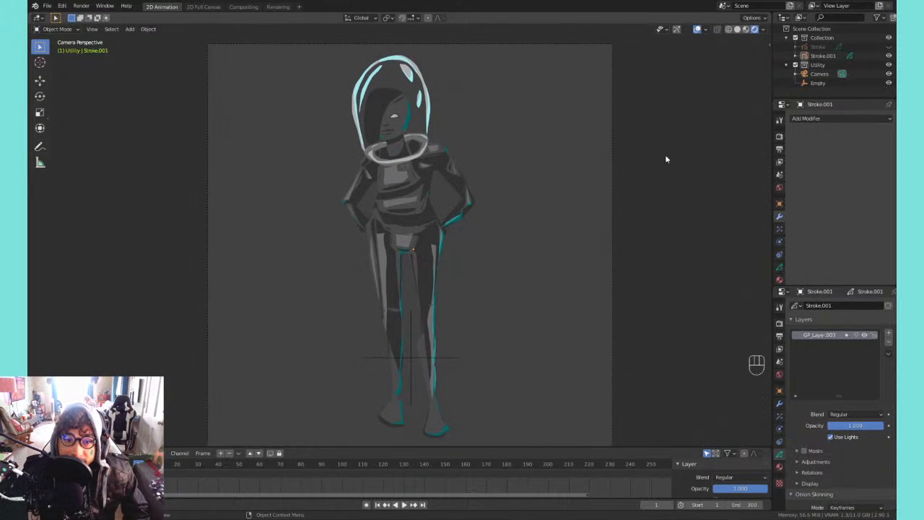
- Lock the astronaut's Fi.Gray.03 material and check the Fi.Gray.02 material by toggling its visibility
click(437, 220)
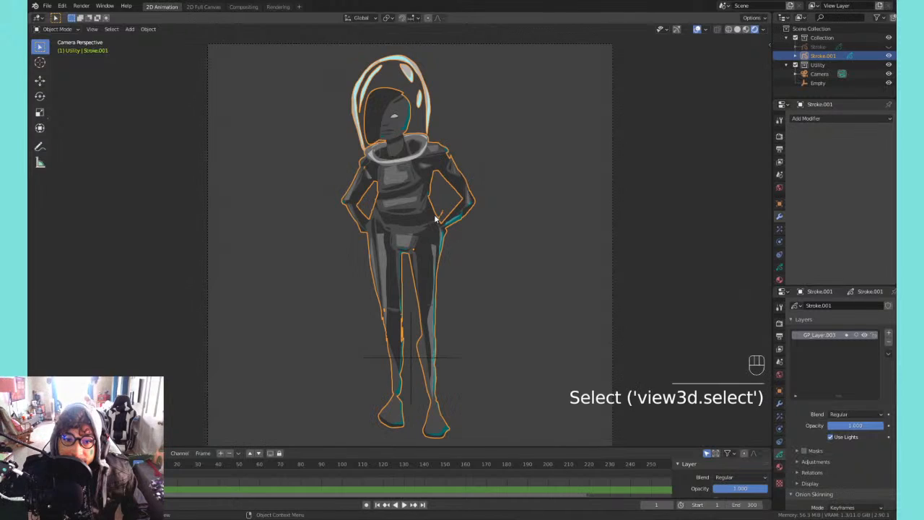
click(779, 279)
scroll(823, 217, down, 3)
click(819, 157)
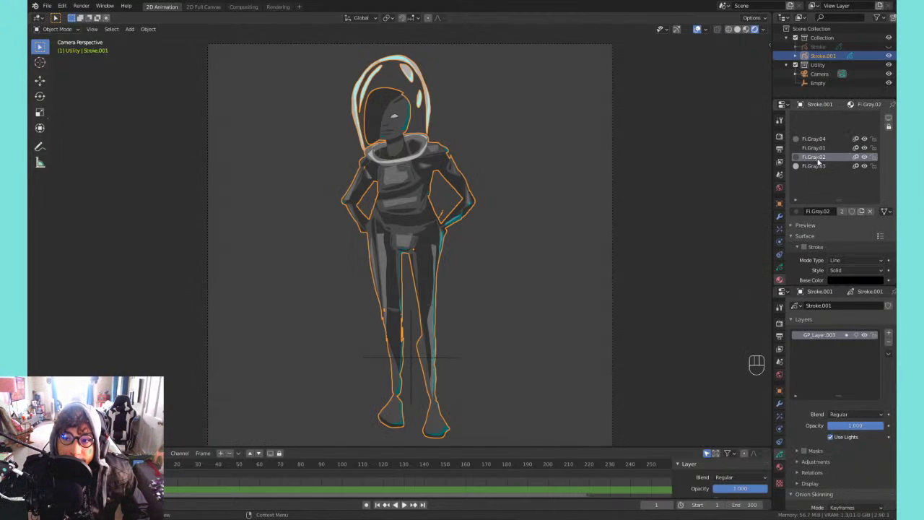
drag(864, 166, 871, 167)
click(864, 165)
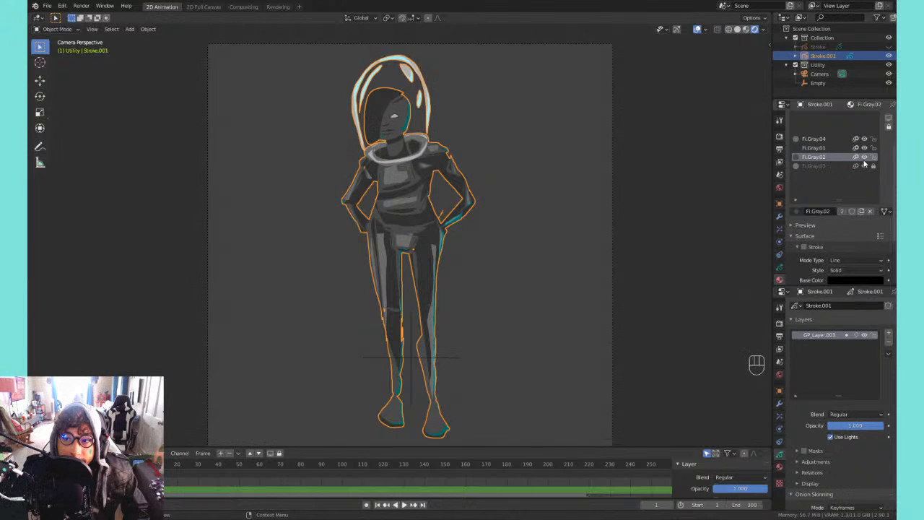
click(864, 158)
click(864, 158)
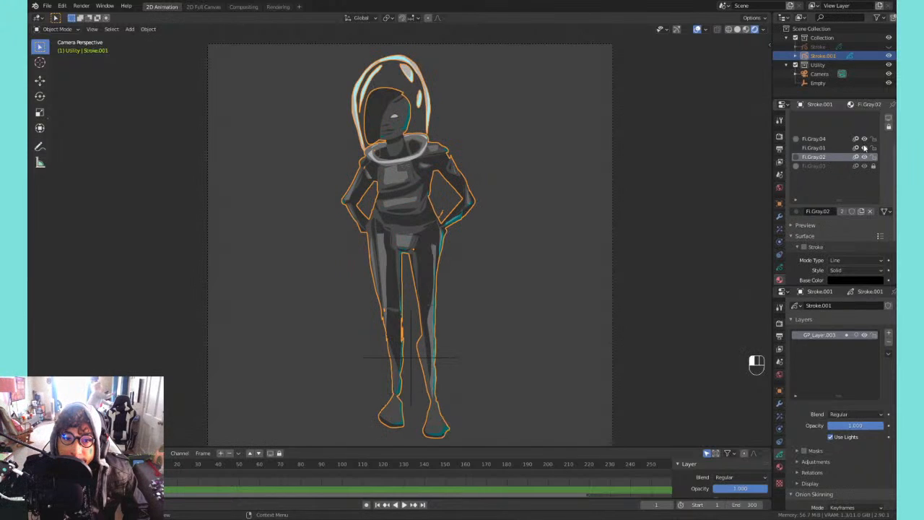
- Darken the fill base color of the Fi.Gray.01 material to near black
click(819, 148)
scroll(856, 244, down, 3)
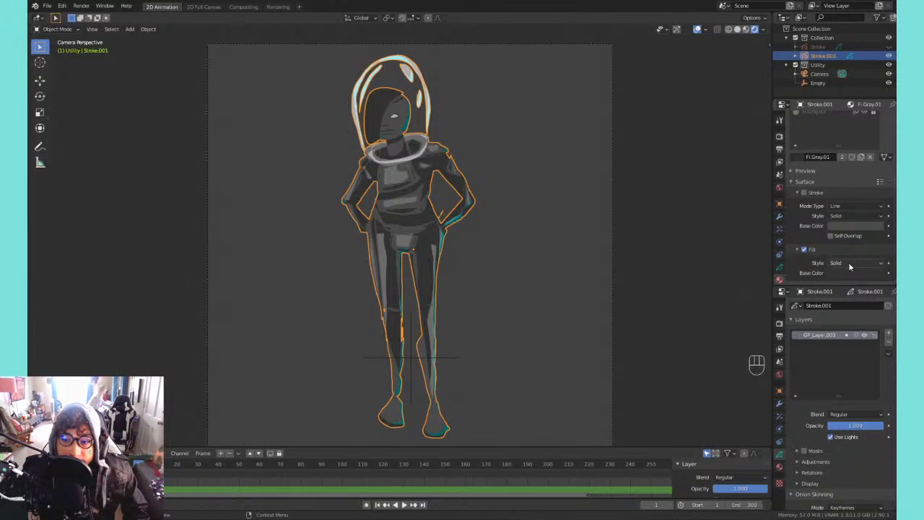
click(843, 255)
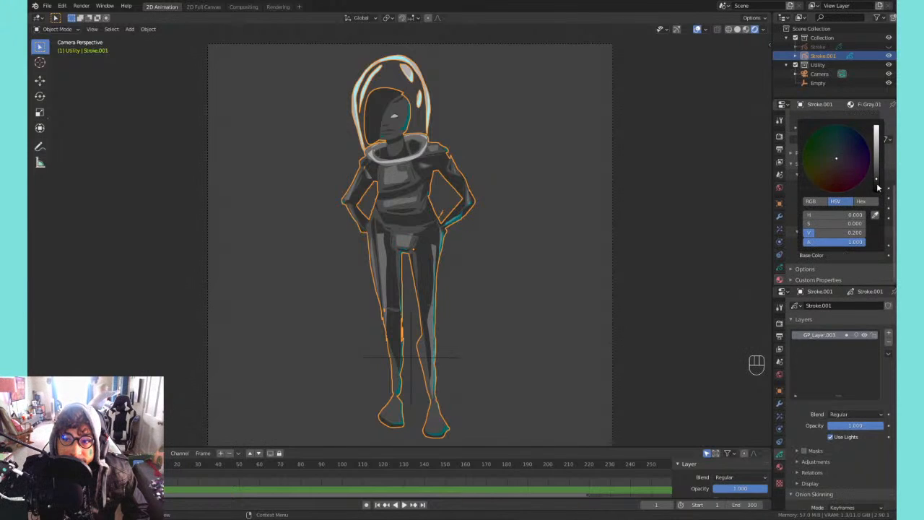
mouse_move(878, 189)
mouse_down()
mouse_move(878, 199)
mouse_move(876, 173)
mouse_move(877, 184)
mouse_up()
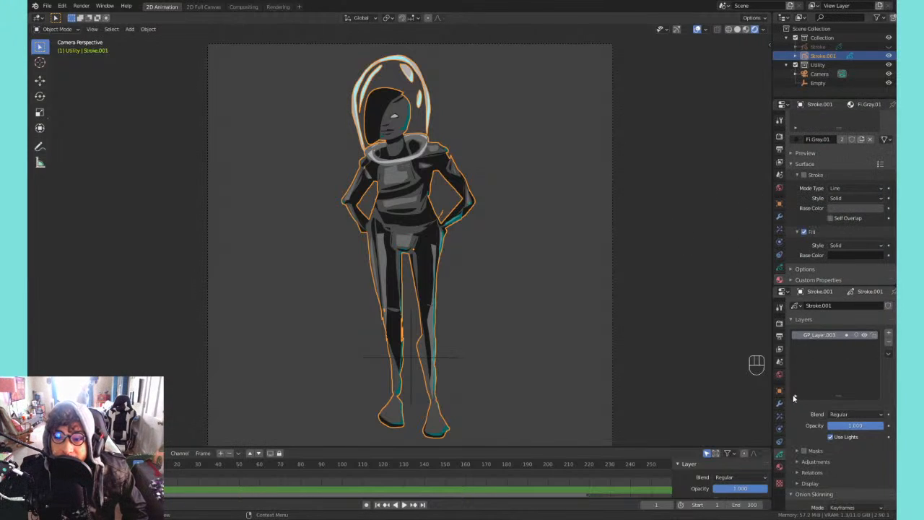
- Desaturate the Rim effect's rim color to near white with saturation 0.048
click(779, 416)
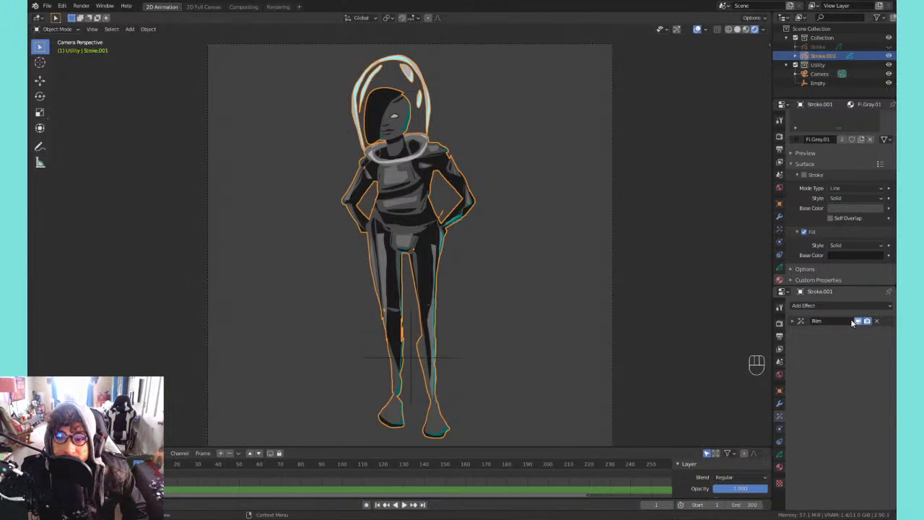
click(791, 322)
click(850, 334)
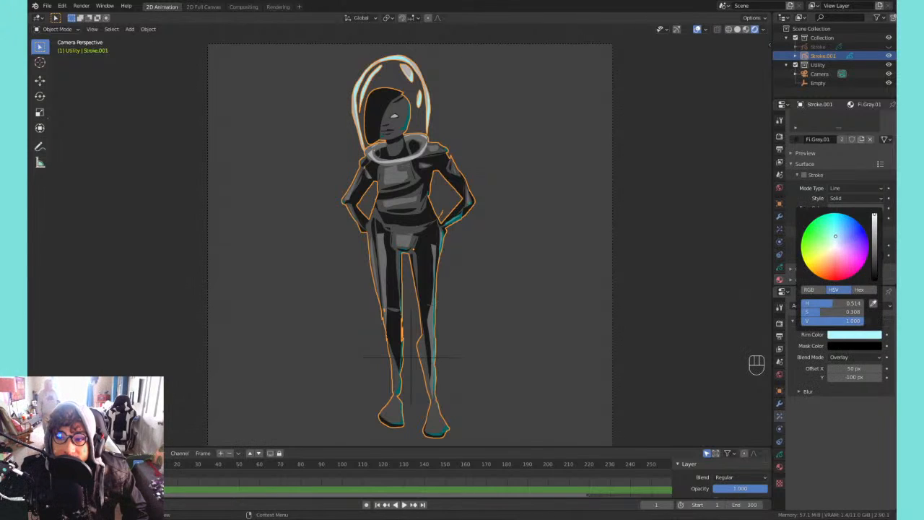
drag(844, 246, 834, 249)
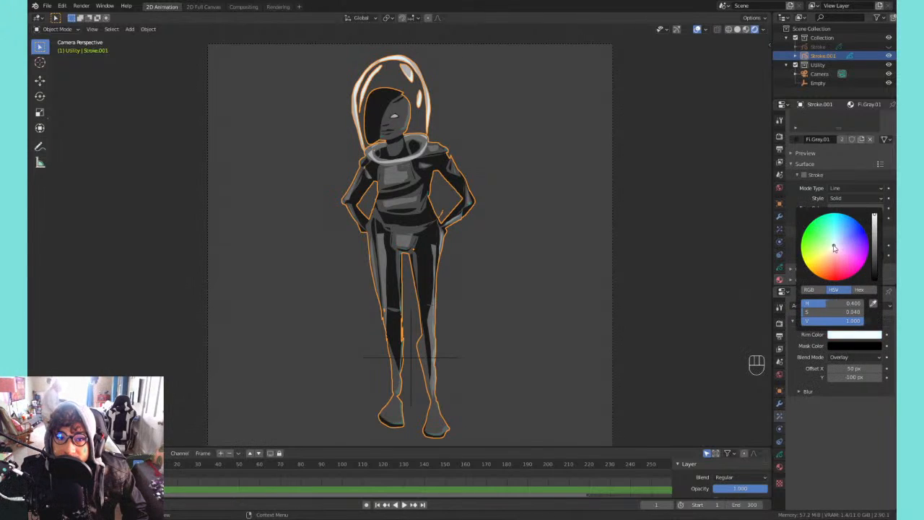
mouse_move(876, 218)
mouse_down()
mouse_move(875, 263)
mouse_move(874, 215)
mouse_up()
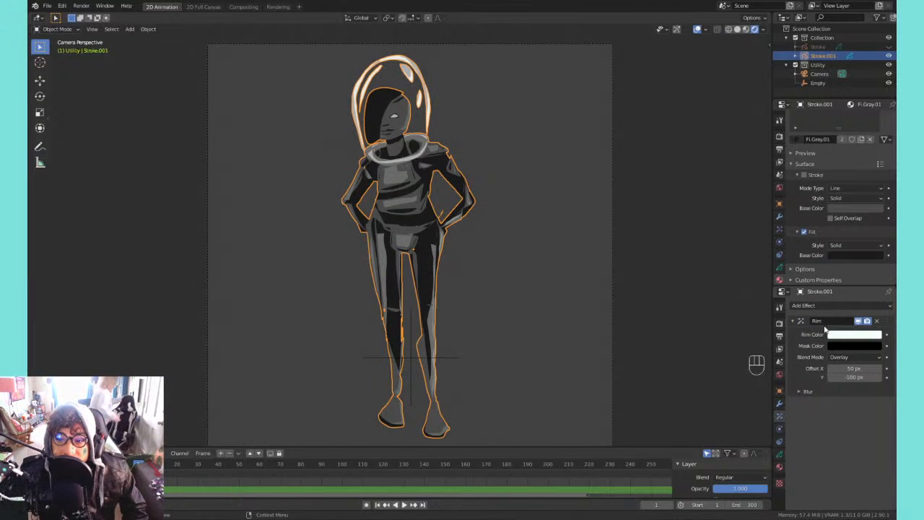
- Set the Rim effect's blend mode to Add and darken its rim color to a gray with value 0.367
click(857, 320)
click(859, 322)
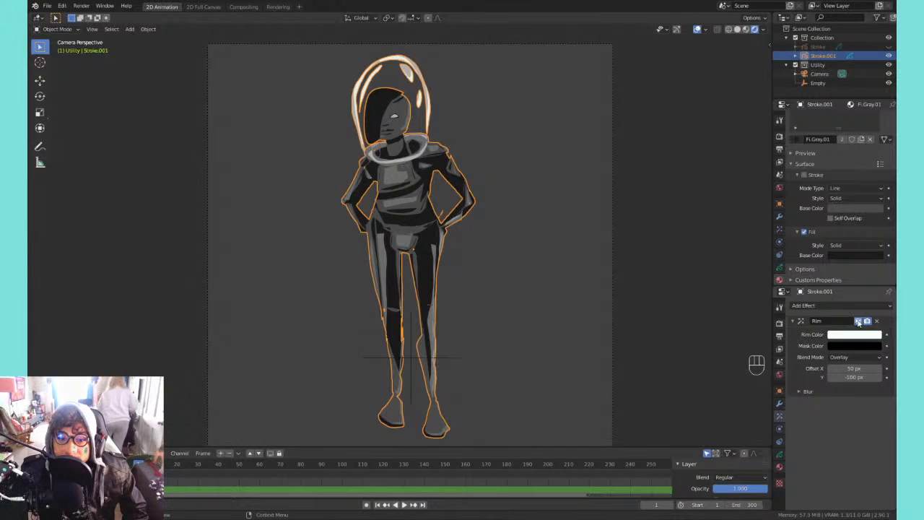
click(855, 356)
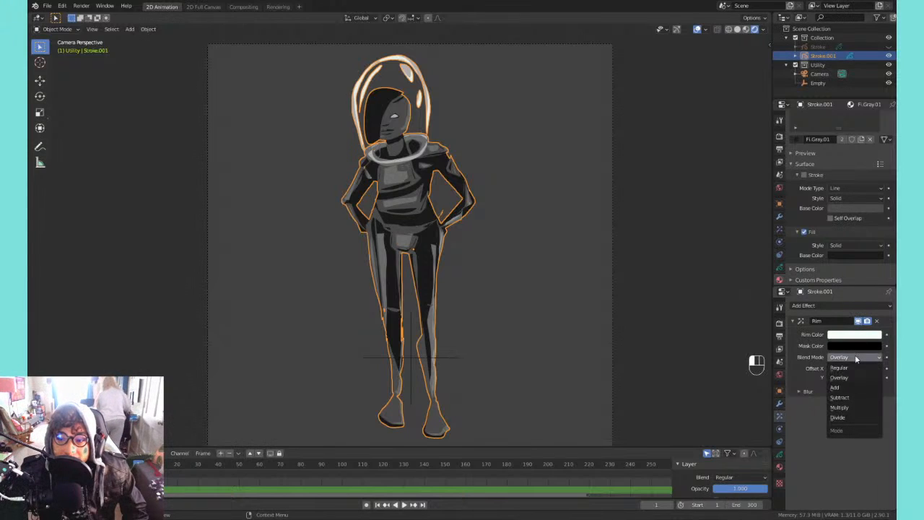
click(843, 387)
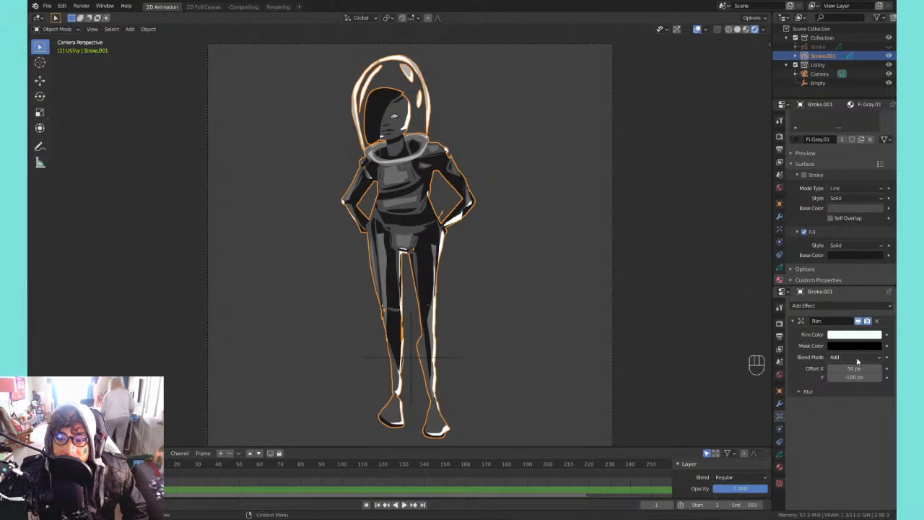
click(852, 336)
mouse_move(874, 246)
mouse_down()
mouse_move(875, 274)
mouse_move(874, 254)
mouse_up()
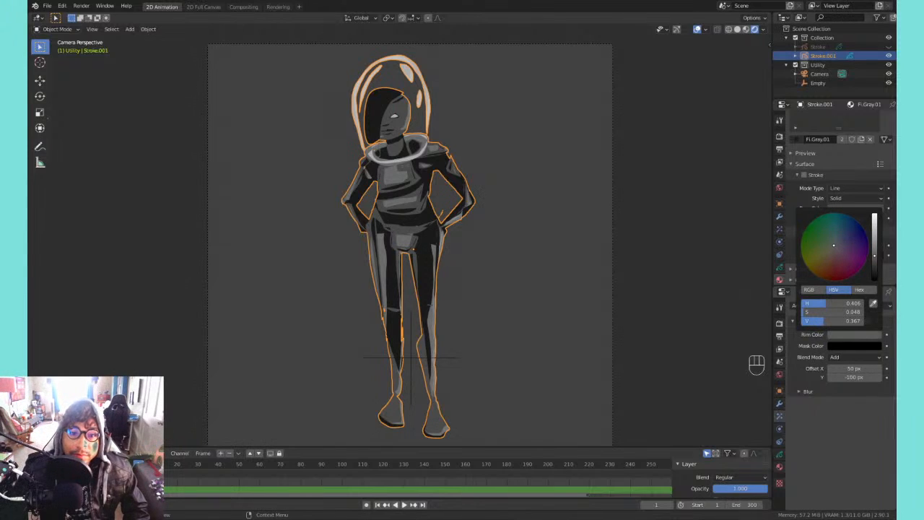
click(665, 241)
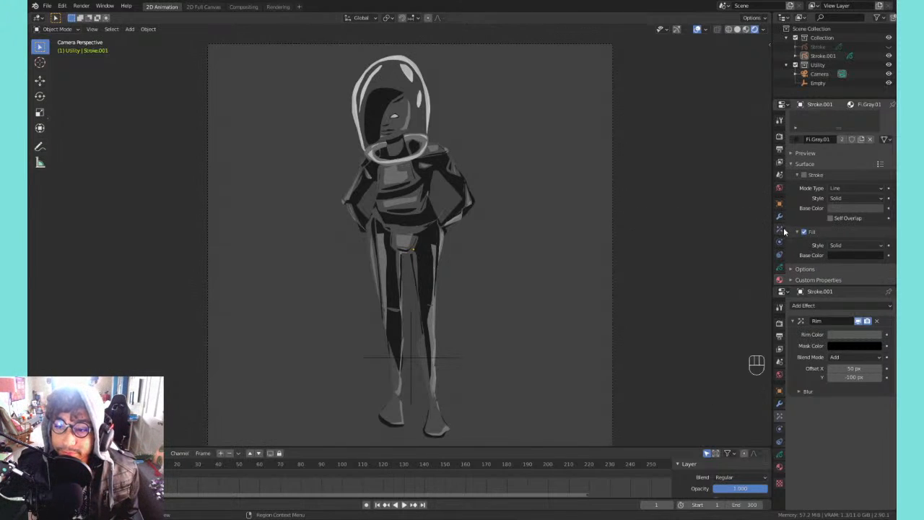
- Darken the world background color to a deeper gray
click(788, 188)
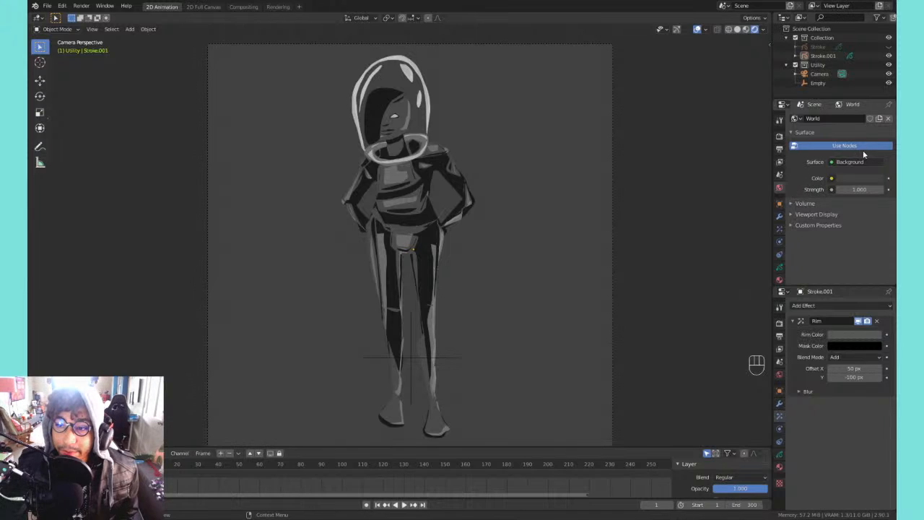
click(862, 178)
mouse_move(878, 85)
mouse_down()
mouse_move(876, 112)
mouse_move(876, 103)
mouse_up()
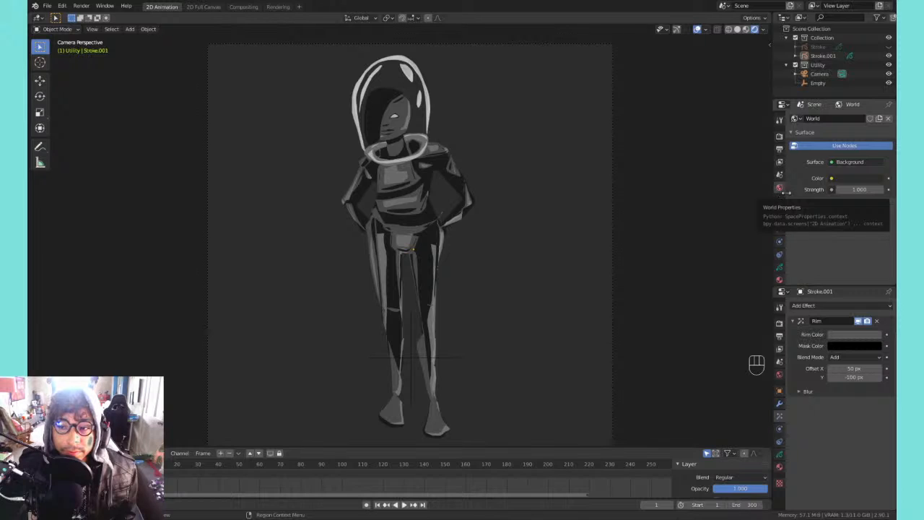
- Change the world background color to bright red with hue 0.003 and saturation 0.800, and select the astronaut
click(848, 179)
drag(876, 72, 876, 51)
click(860, 105)
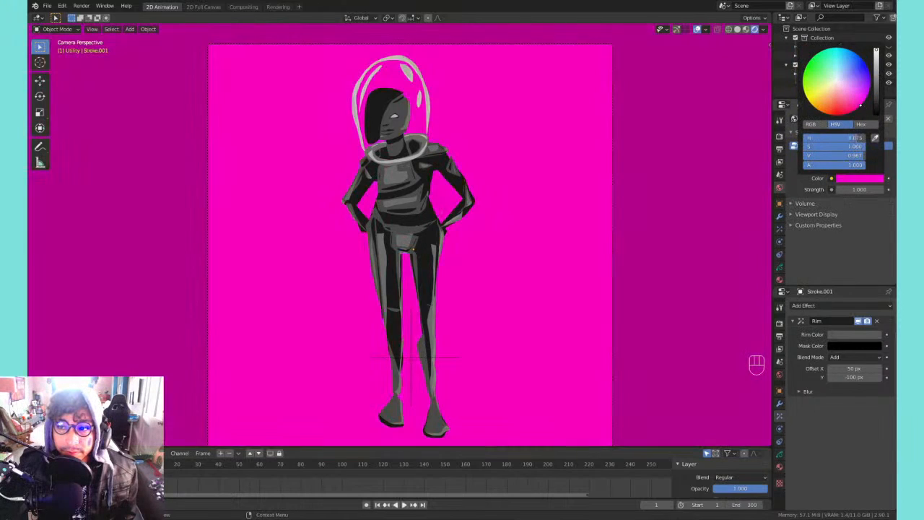
click(835, 114)
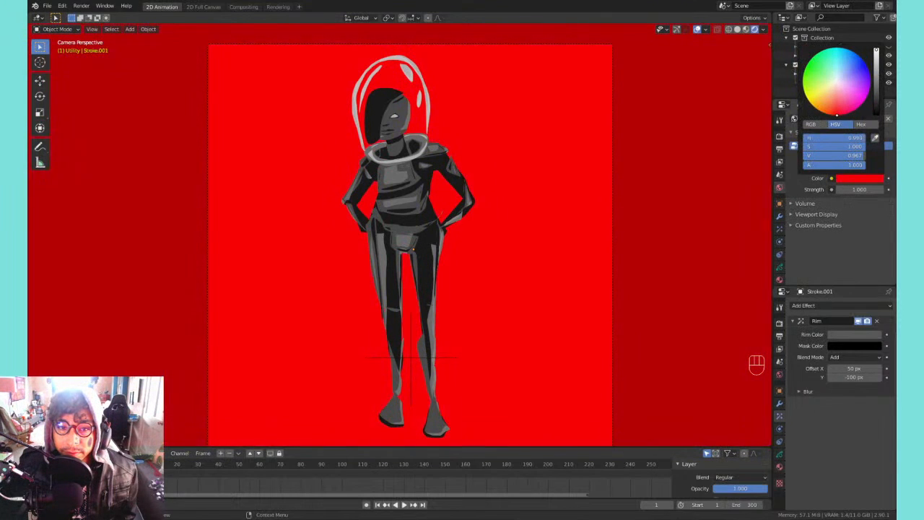
click(835, 109)
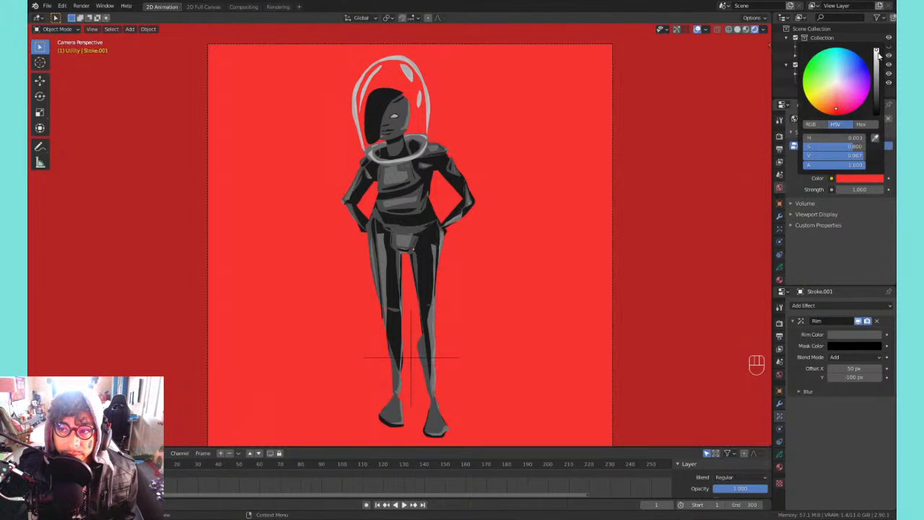
mouse_move(877, 53)
mouse_down()
mouse_move(876, 65)
mouse_move(877, 46)
mouse_up()
click(436, 158)
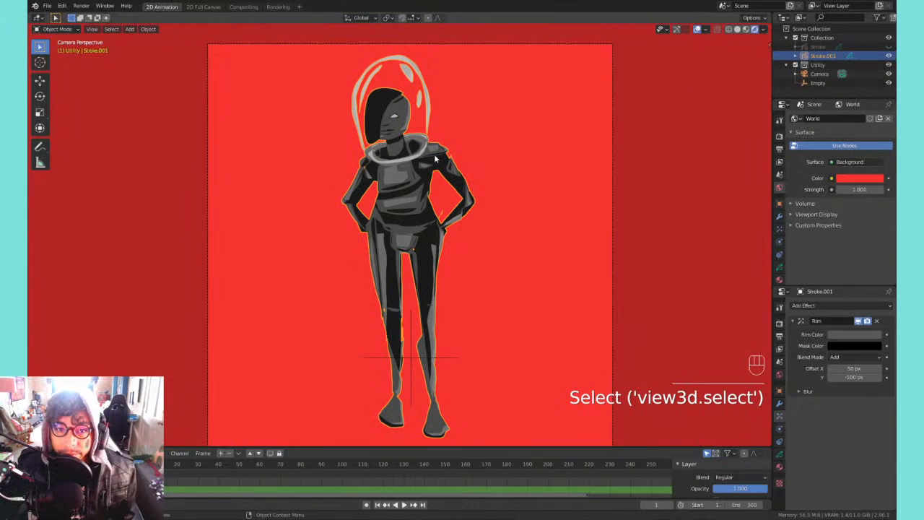
- Open the astronaut's material settings and select the Fi.Gray.02 material
click(778, 279)
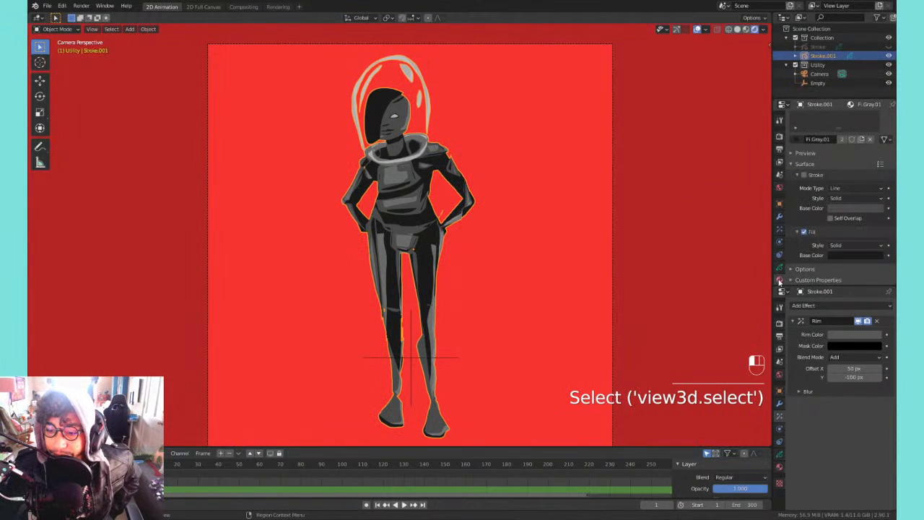
scroll(819, 216, up, 2)
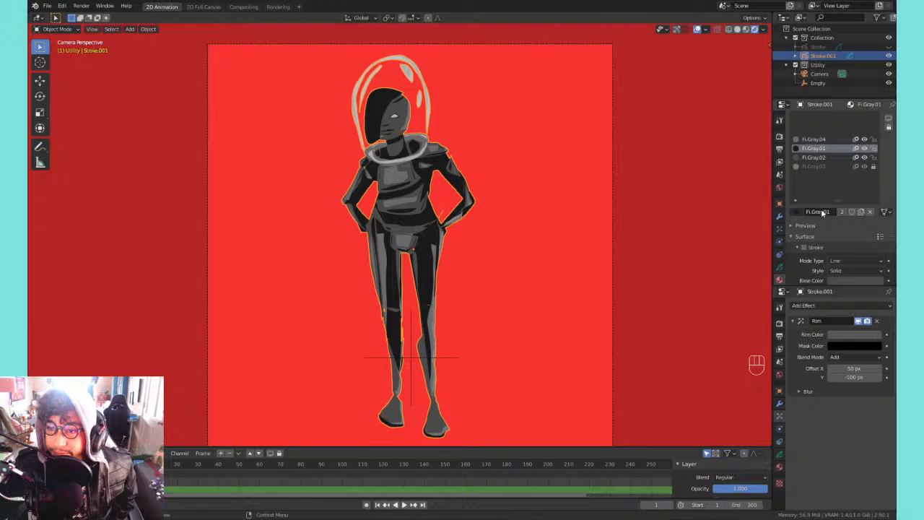
click(820, 159)
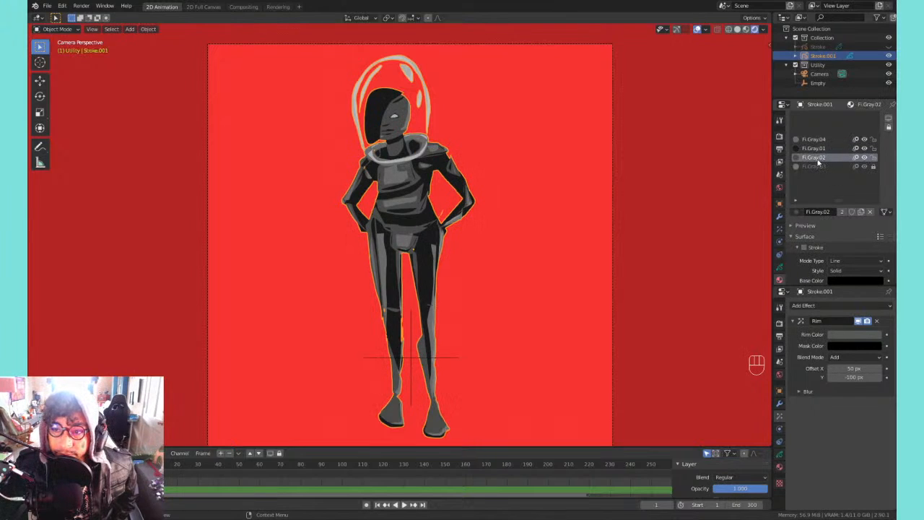
- Try darkening the Fi.Gray.02 fill color to a value of 0.213, and undo the change
scroll(829, 199, down, 1)
click(841, 254)
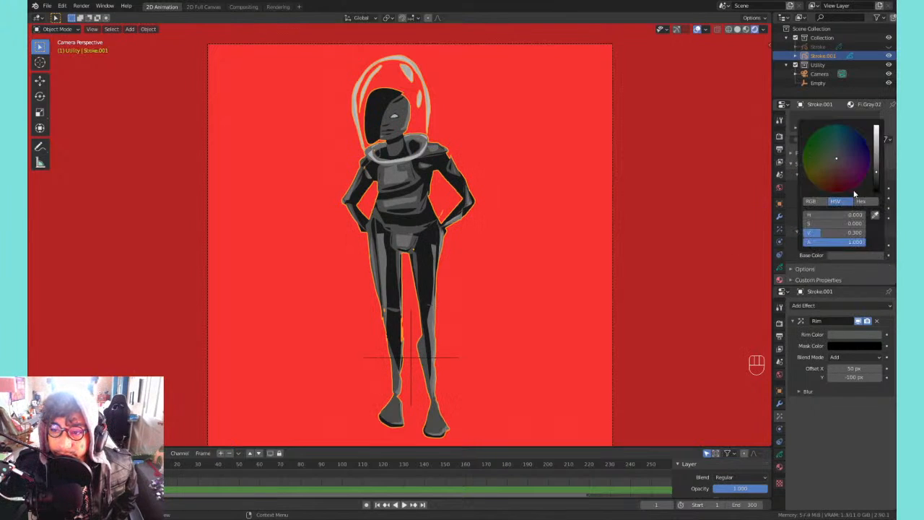
mouse_move(878, 169)
mouse_down()
mouse_move(876, 129)
mouse_move(876, 188)
mouse_move(877, 162)
mouse_move(876, 174)
mouse_up()
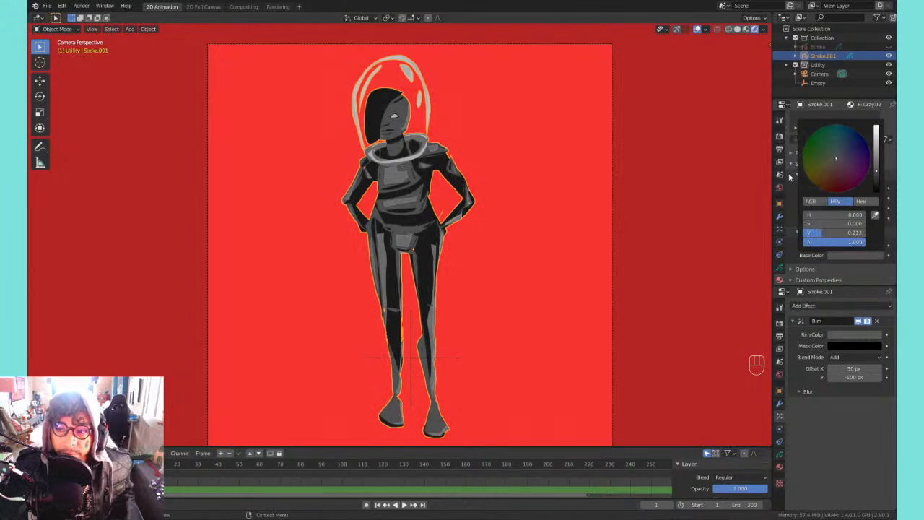
key(ctrl+z)
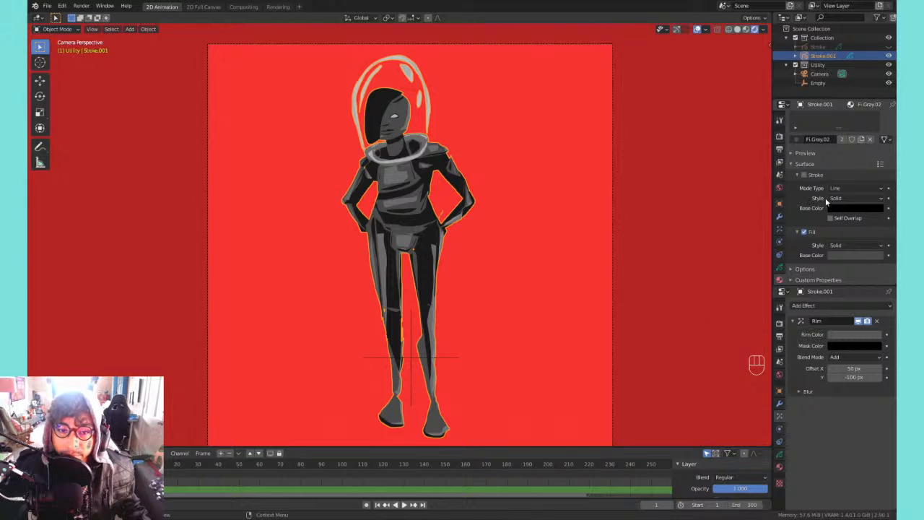
- Change the Fi.Gray.02 fill style to Gradient and set its blend to 0
click(849, 246)
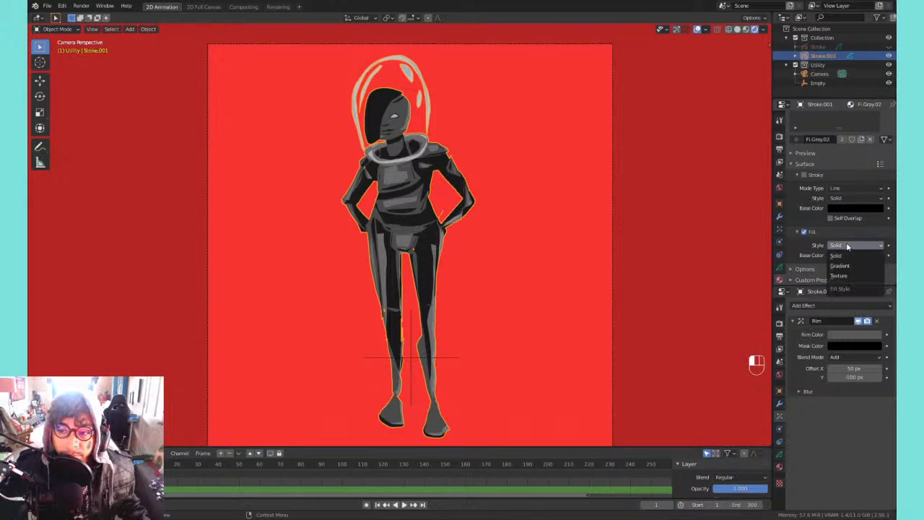
click(846, 266)
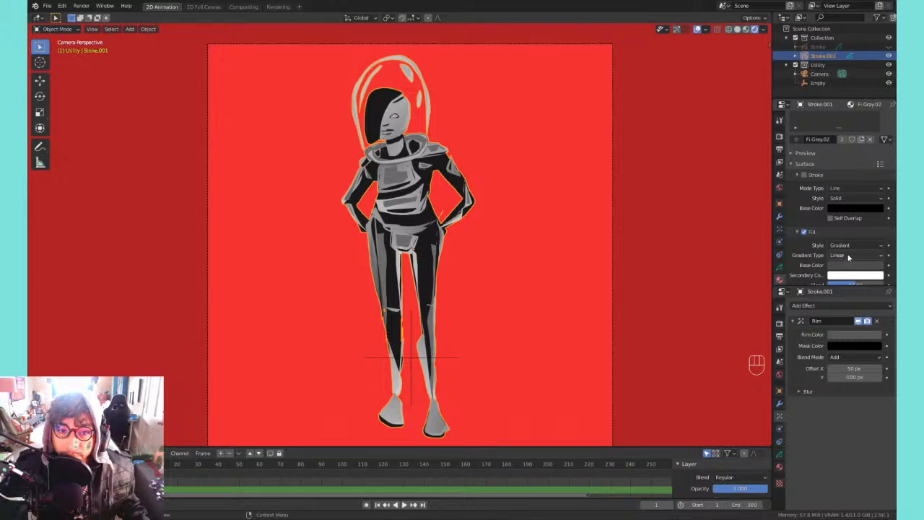
scroll(846, 246, down, 2)
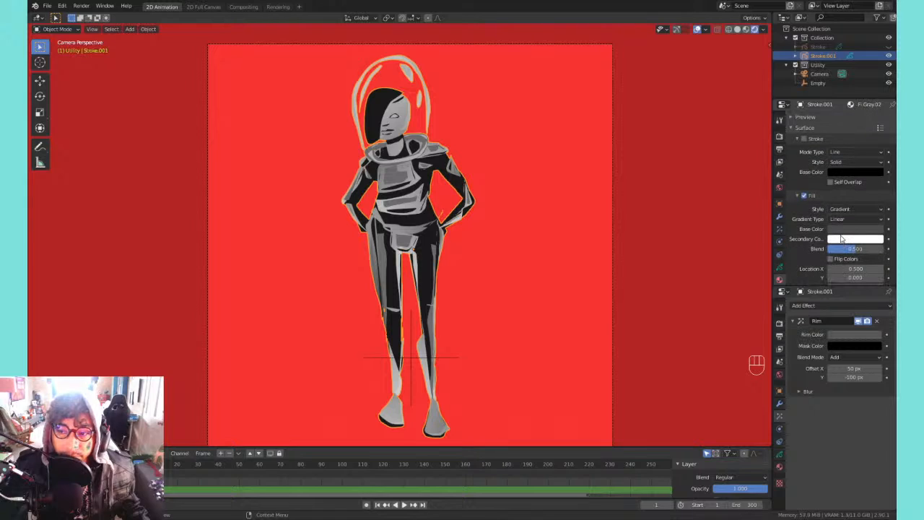
mouse_move(839, 248)
mouse_down()
mouse_move(872, 249)
mouse_move(828, 248)
mouse_up()
- Try the gradient fill with Flip Colors on, and return it to the unflipped order
click(845, 259)
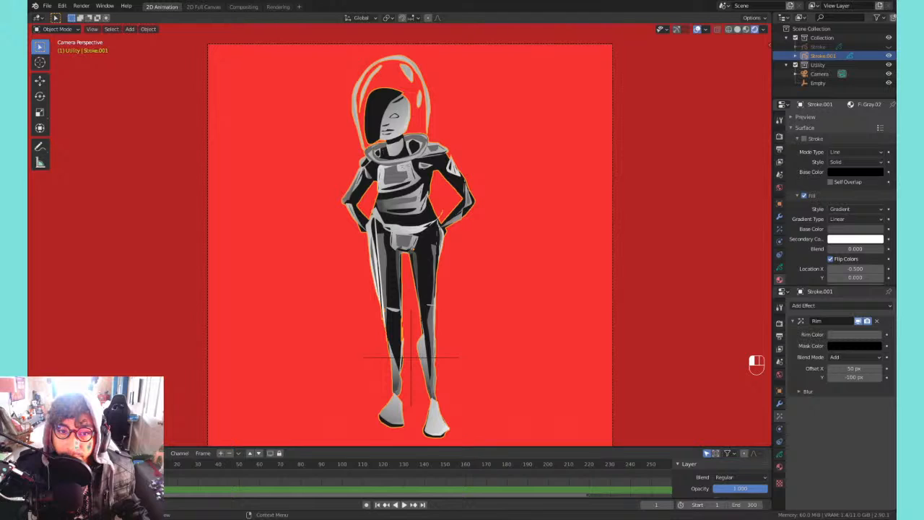
shift+middle_drag(573, 239, 575, 206)
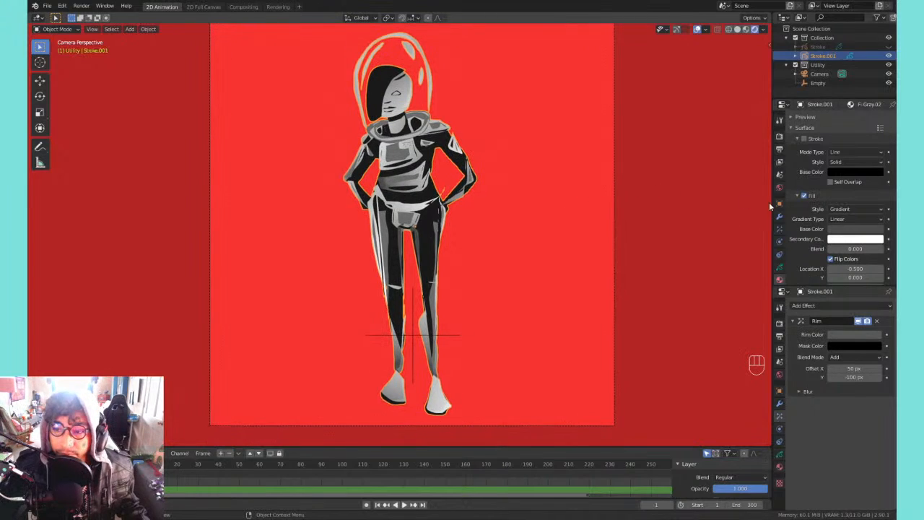
click(834, 264)
click(834, 264)
click(834, 265)
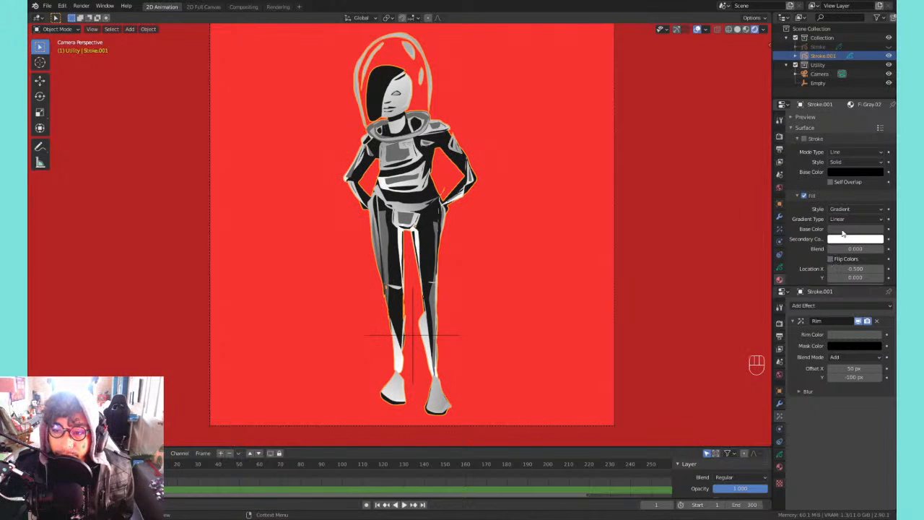
- Set the gradient's secondary color to turquoise and its base color to vivid purple with saturation 1.000 and value 0.827
click(854, 239)
mouse_move(876, 148)
mouse_down()
mouse_move(876, 133)
mouse_move(835, 127)
mouse_move(835, 114)
mouse_move(876, 113)
mouse_up()
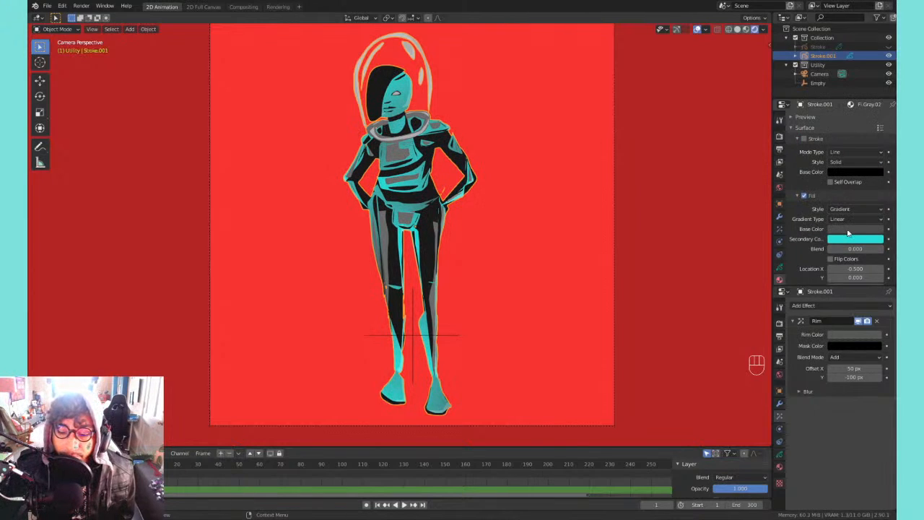
click(848, 229)
click(839, 150)
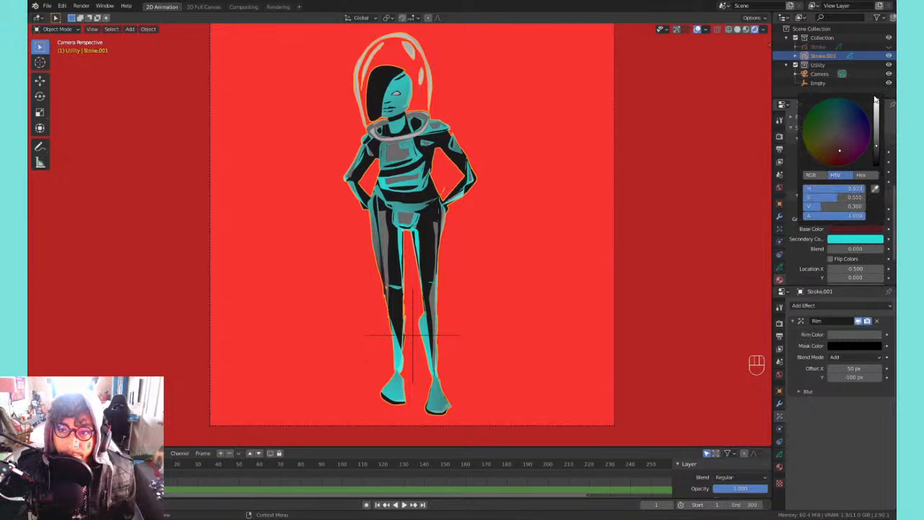
drag(876, 106, 876, 110)
mouse_move(845, 148)
mouse_down()
mouse_move(861, 144)
mouse_move(824, 102)
mouse_move(805, 139)
mouse_move(868, 141)
mouse_up()
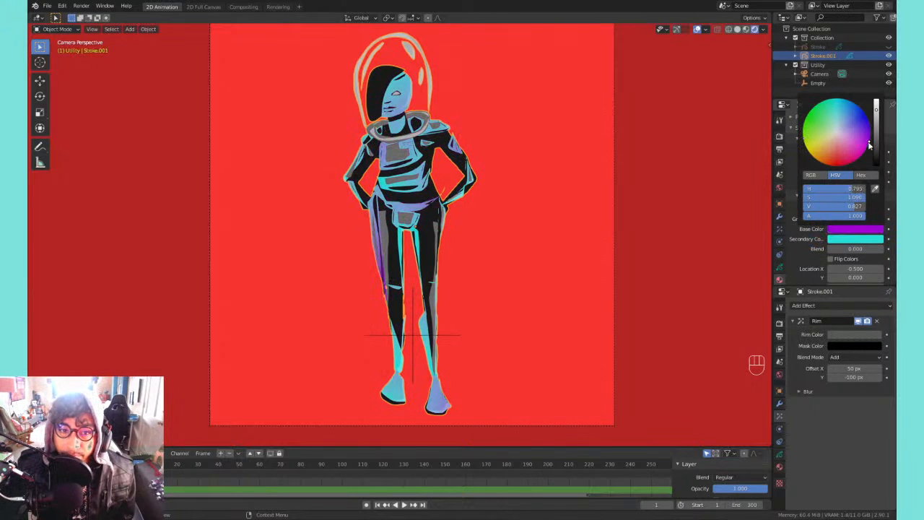
- Deselect the astronaut and render the frame to check the gradient coloring
click(596, 200)
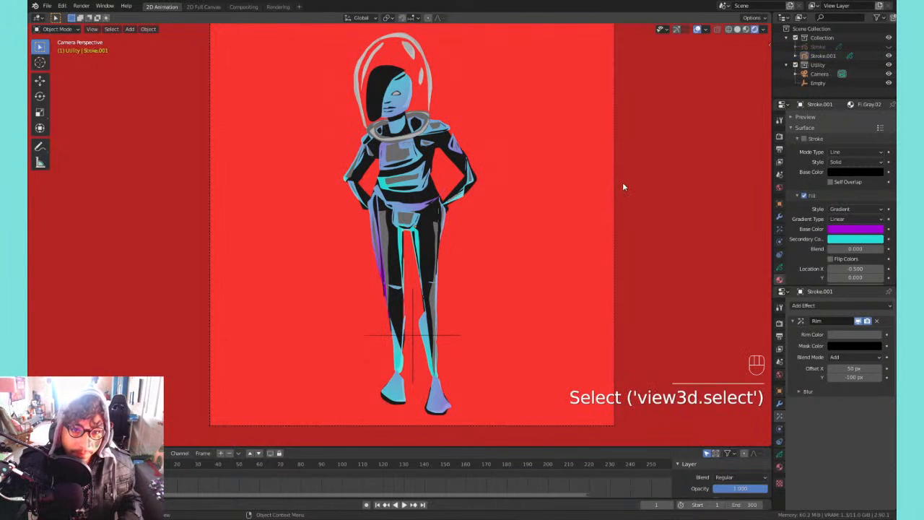
key(F12)
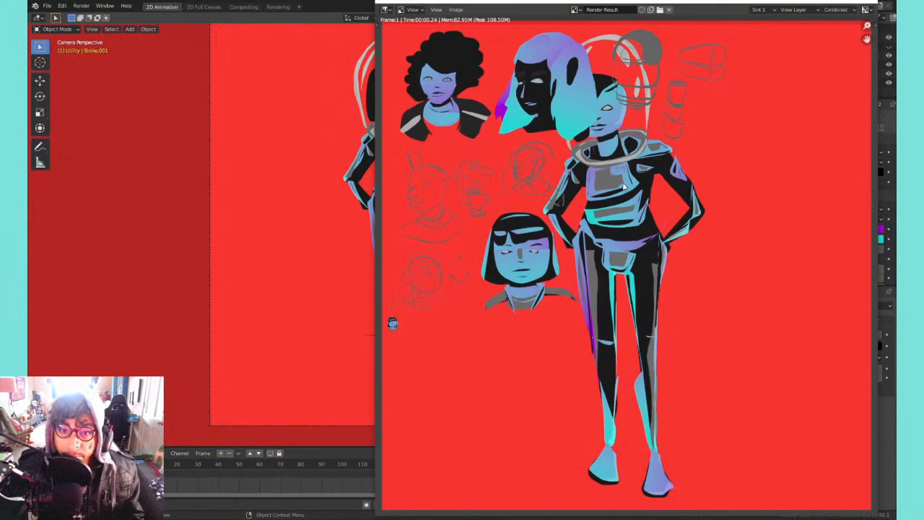
key(Escape)
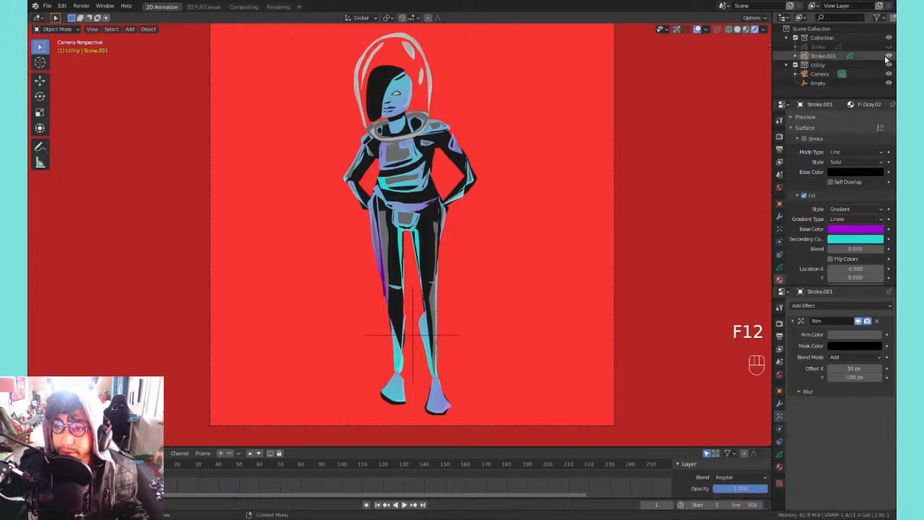
- Show the outliner's viewport and render toggles, disable rendering for Stroke.001 through Empty, and check the rendered frame
click(877, 18)
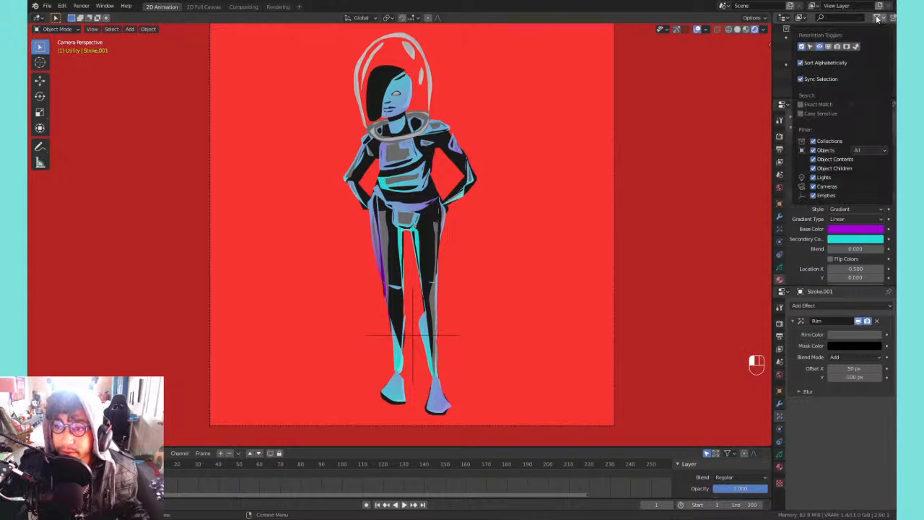
click(828, 47)
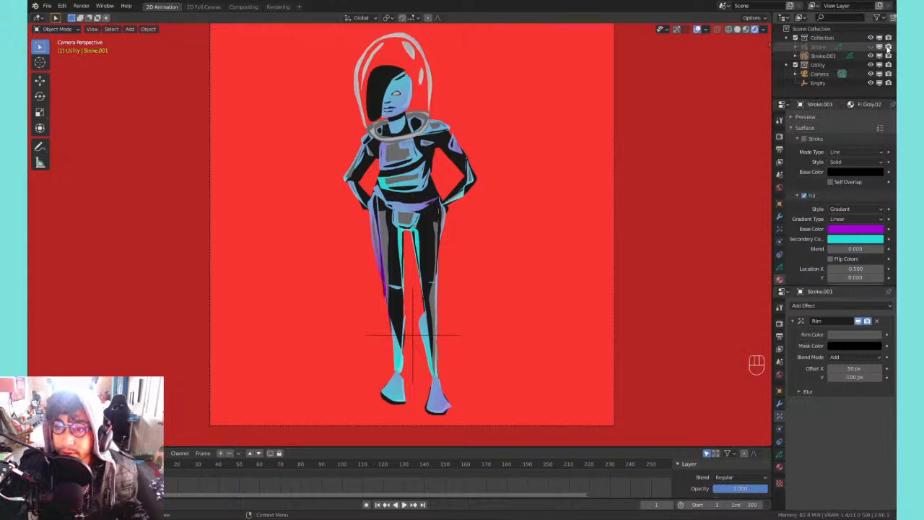
drag(888, 56, 888, 84)
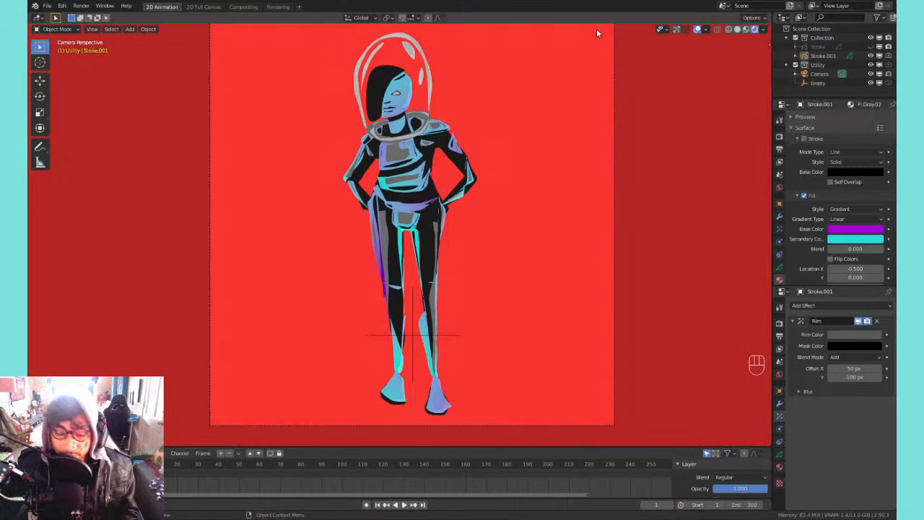
key(F12)
click(856, 41)
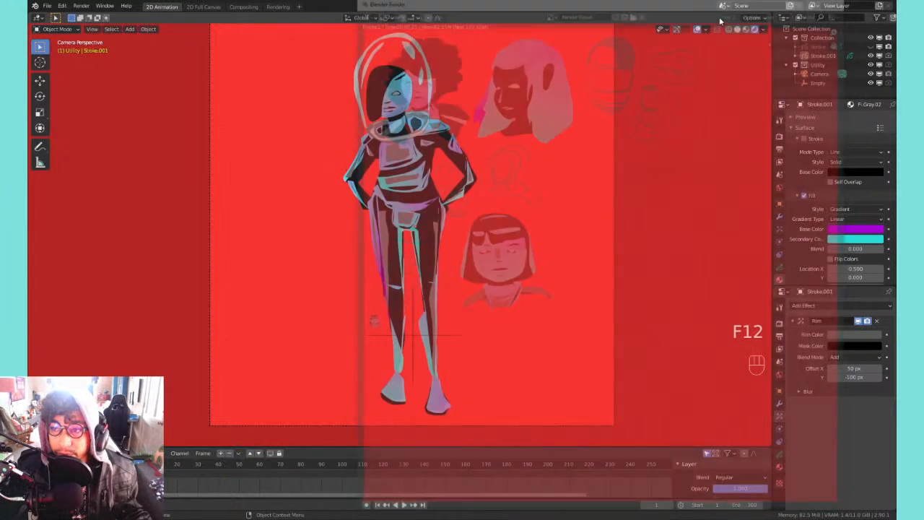
- Disable rendering for the Stroke sketches while keeping Stroke.001 enabled, and render the frame again
click(889, 46)
key(F12)
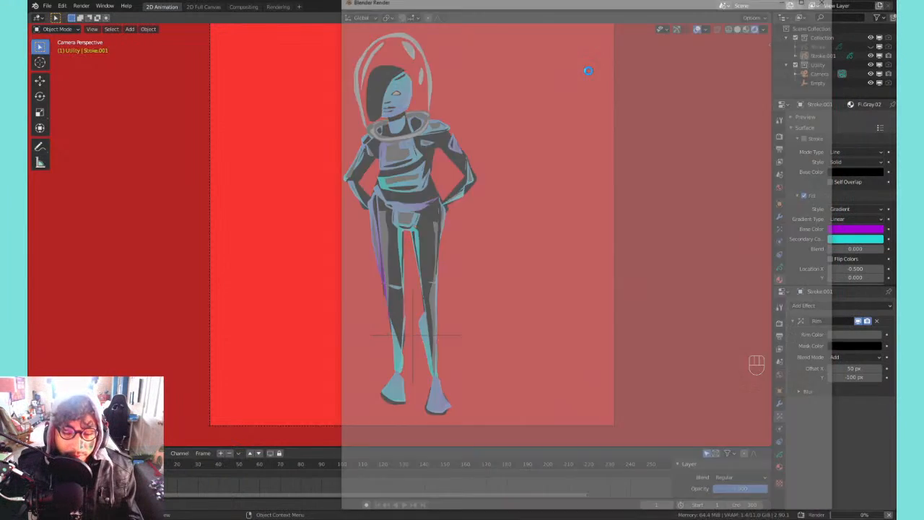
key(Escape)
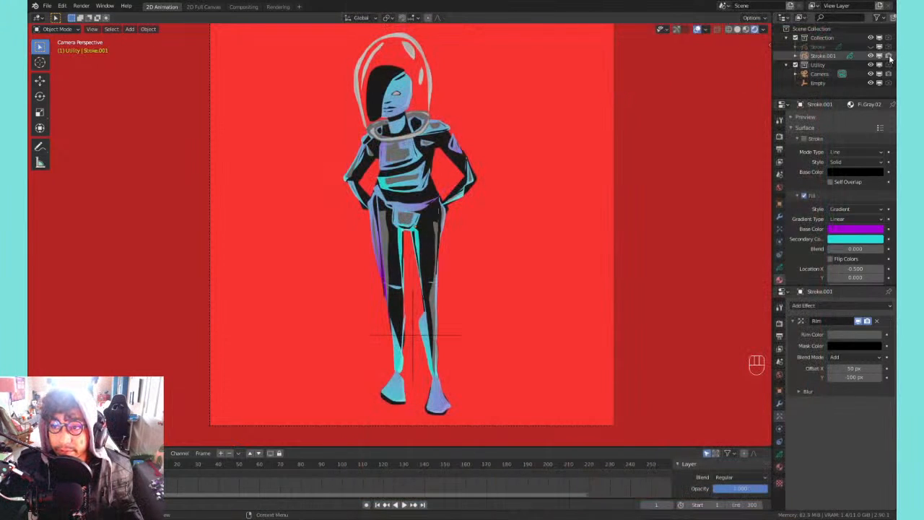
key(F12)
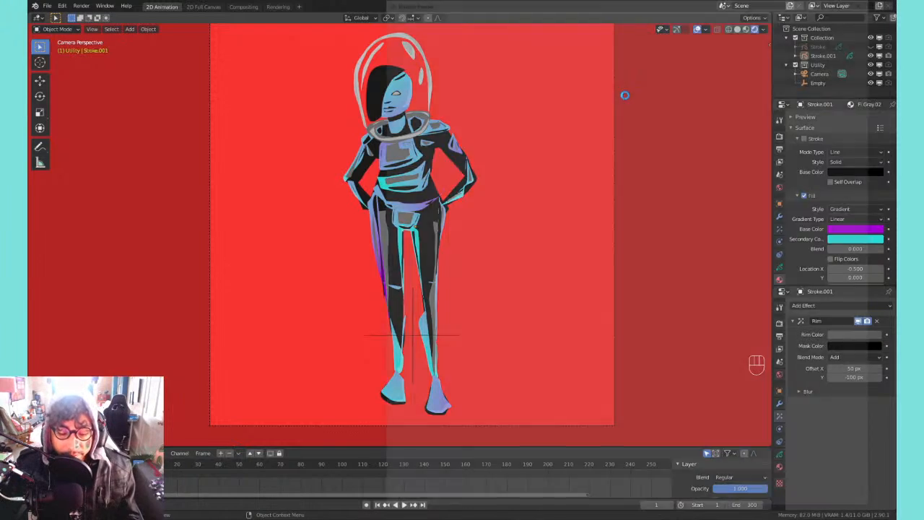
key(Escape)
- Hide and reshow the astronaut, select Stroke.001, and check the frame in a new render
drag(821, 58, 870, 57)
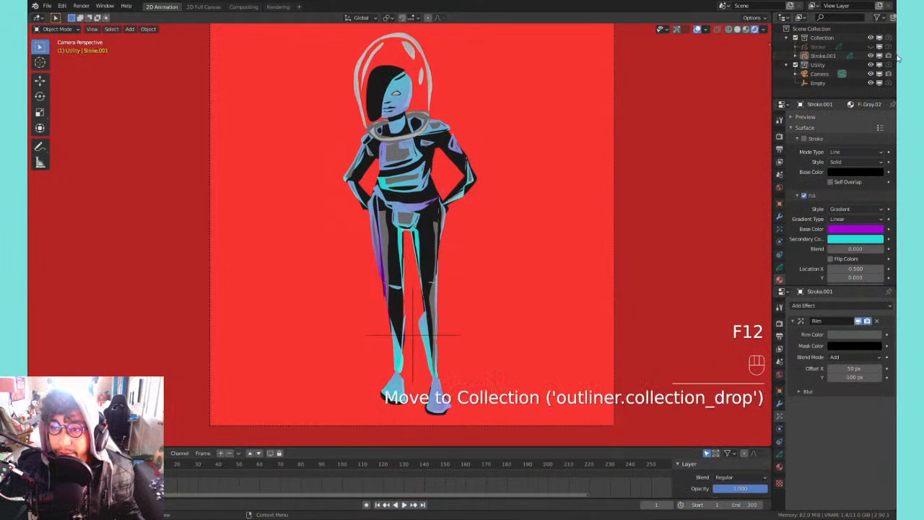
click(871, 56)
click(870, 55)
click(820, 55)
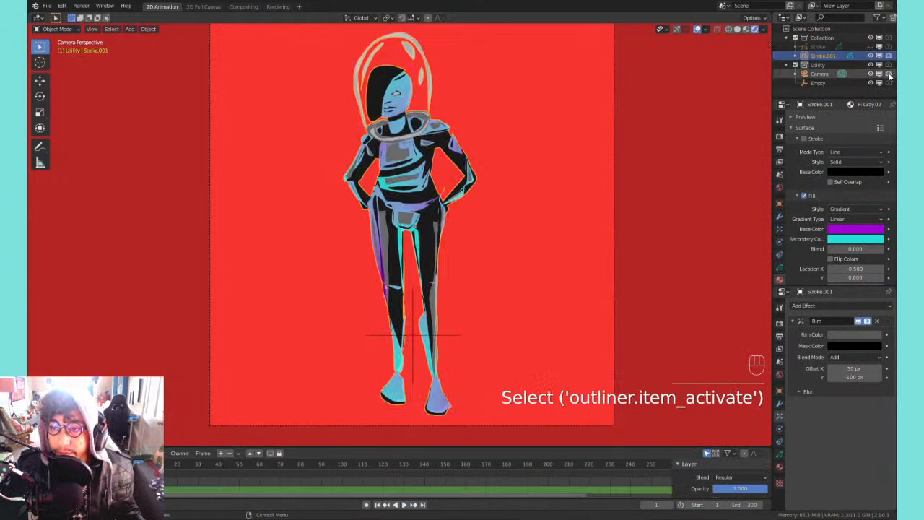
key(F12)
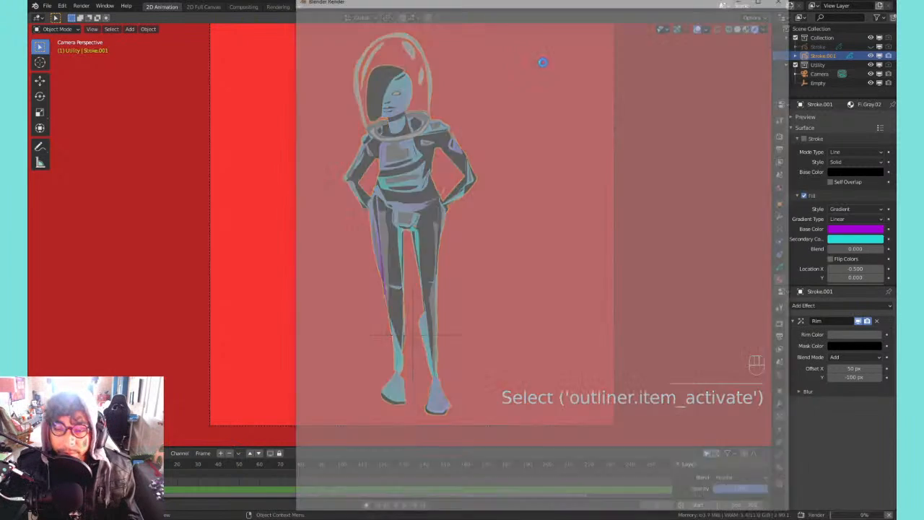
key(Escape)
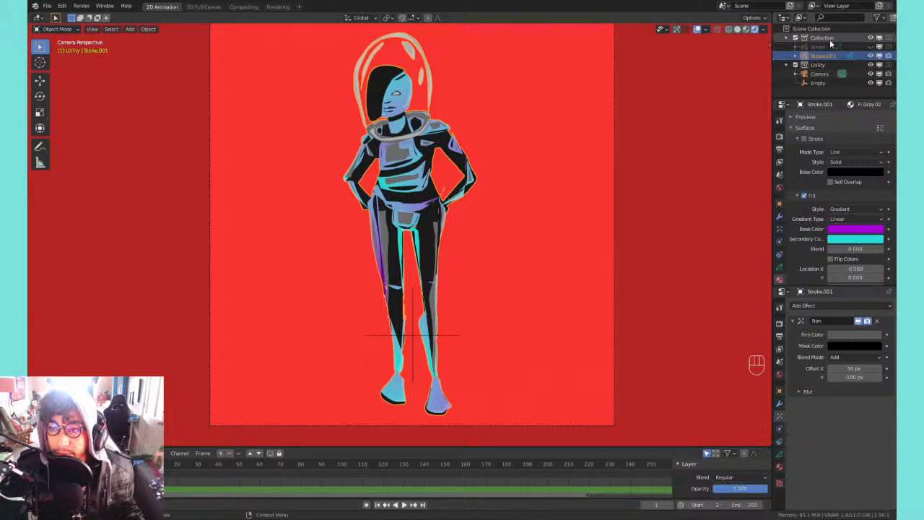
- Exclude and re-include the Utility collection, expand Stroke.001 in the outliner, and test the render again
click(796, 65)
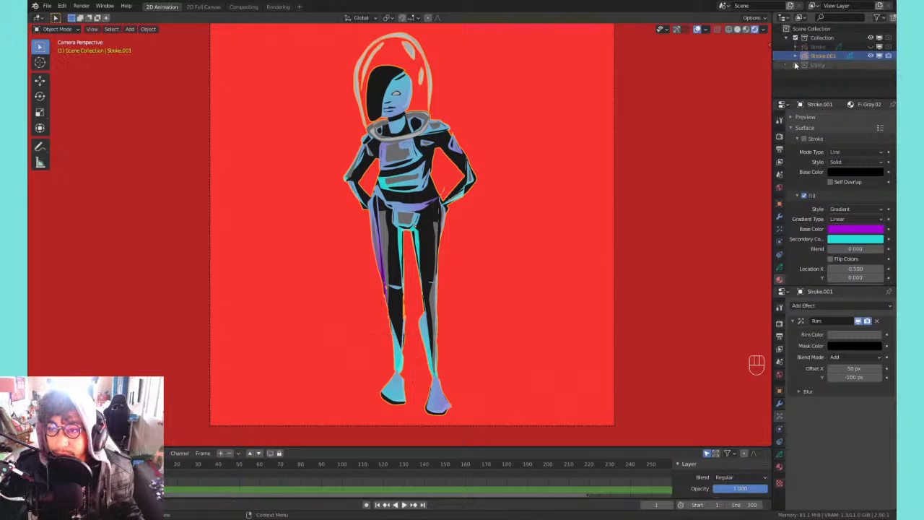
click(794, 56)
click(794, 74)
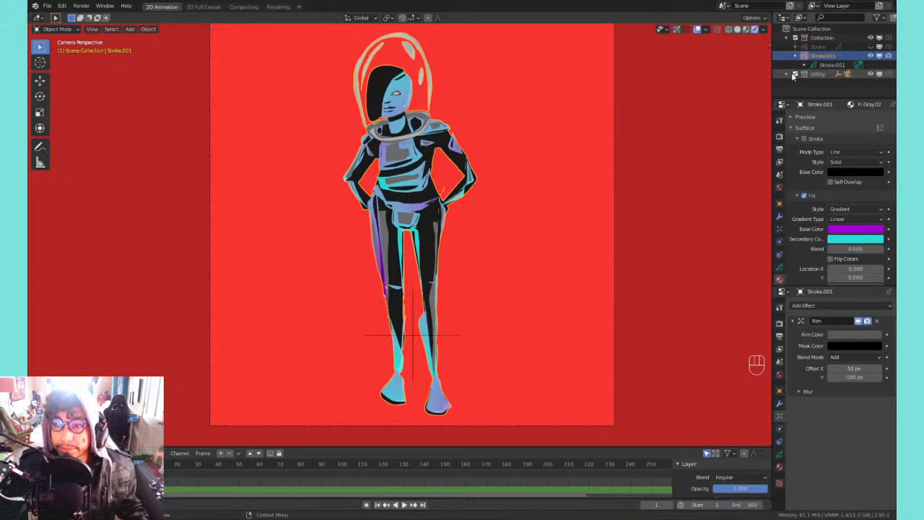
key(F12)
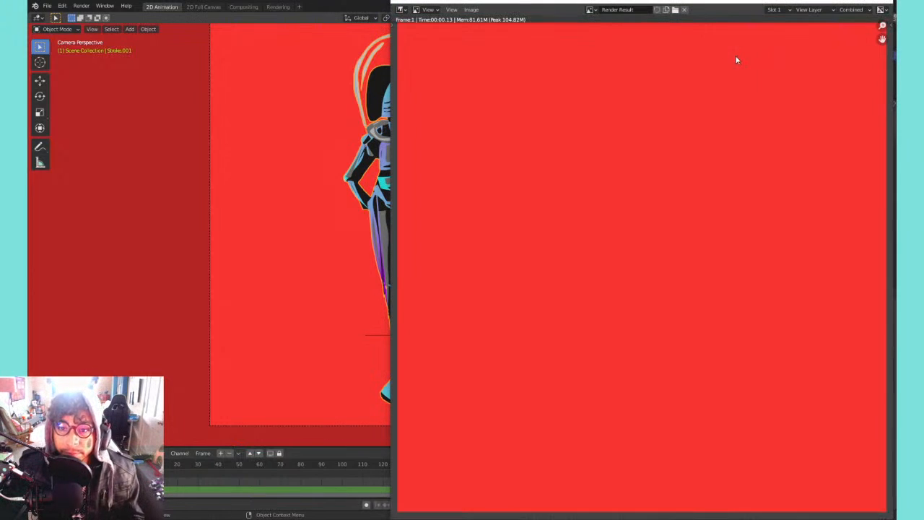
key(Escape)
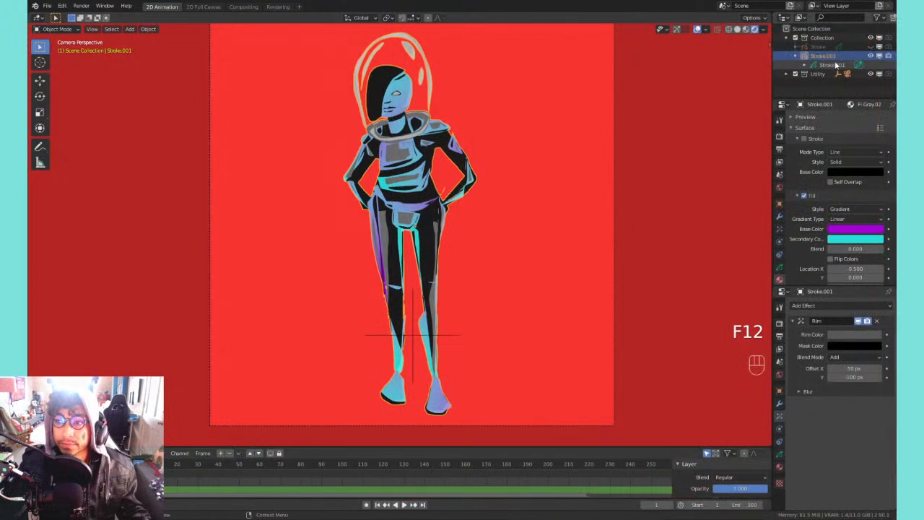
- Toggle Stroke.001's render and viewport visibility off and back on, and reselect the object
click(888, 57)
click(879, 57)
click(879, 57)
click(871, 57)
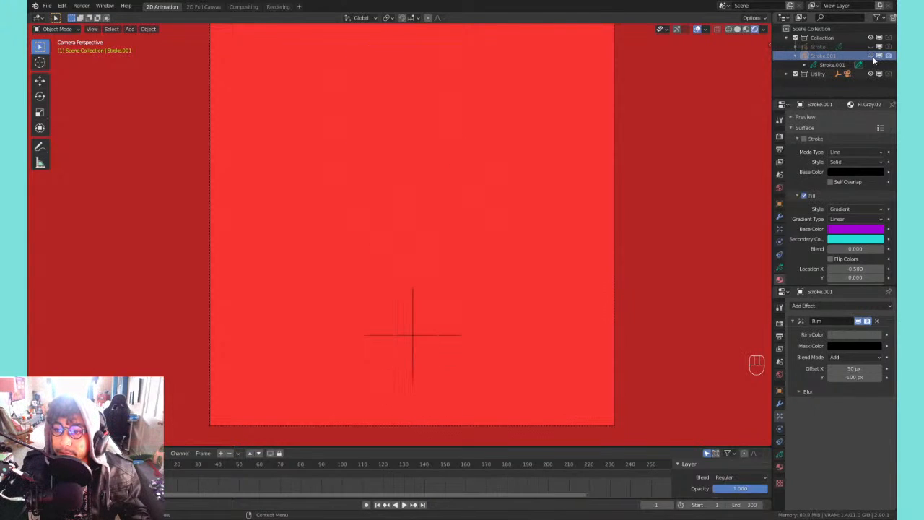
click(871, 57)
click(823, 57)
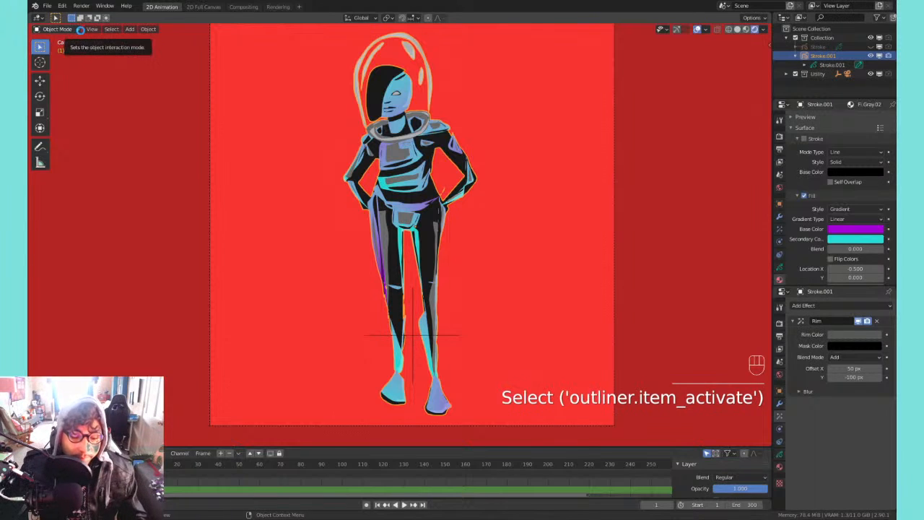
- Render the frame, reselect Stroke.001, open its object data settings, and render it again
key(F12)
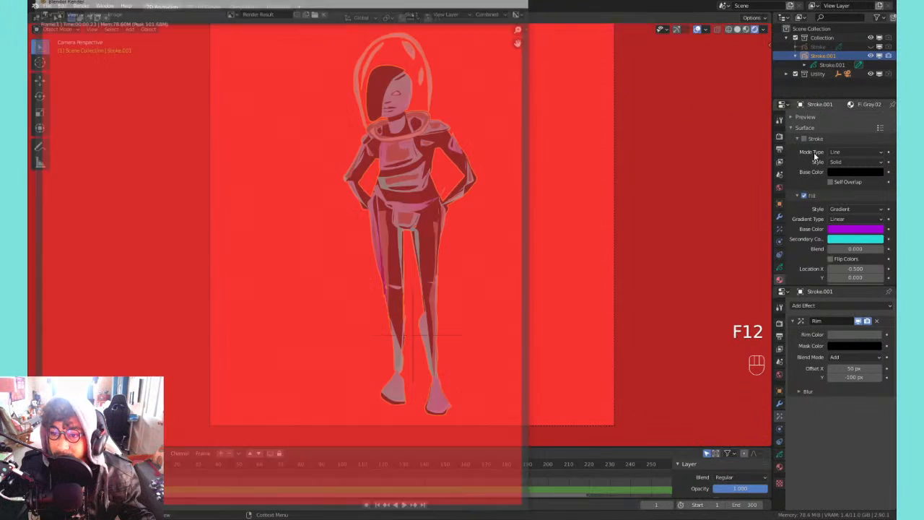
click(823, 56)
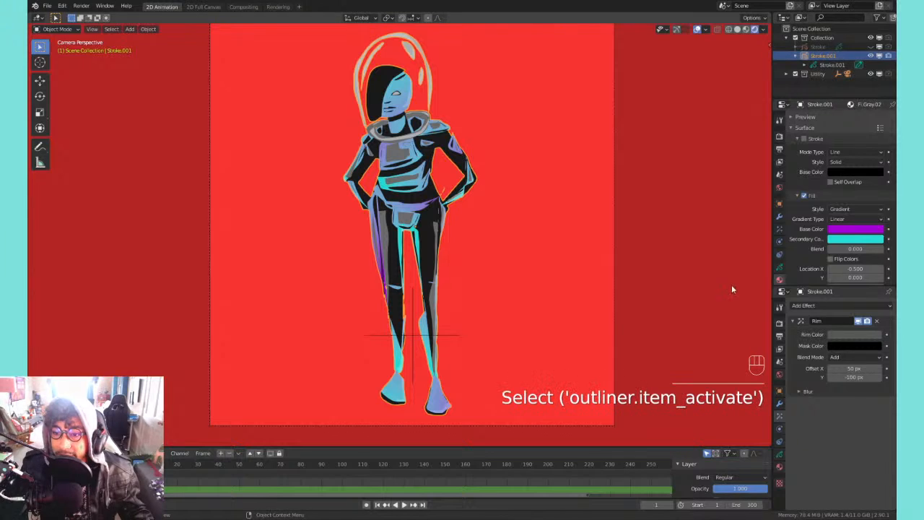
click(779, 267)
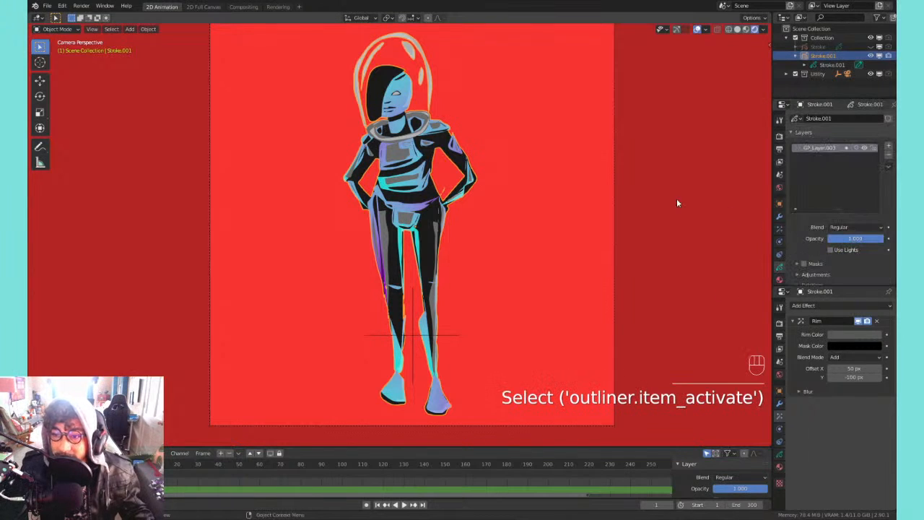
key(F12)
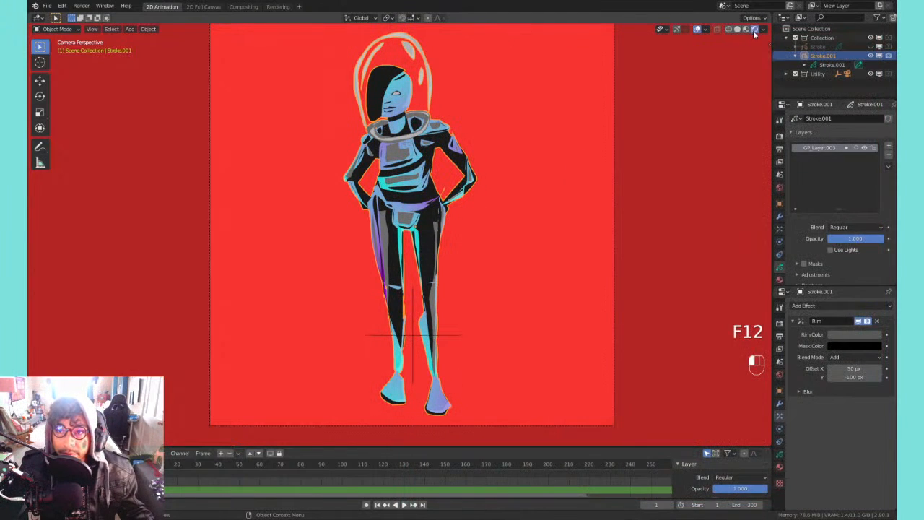
- Compare solid and rendered viewport shading, collapse the Rim effect's settings, and inspect a new render of the frame
click(747, 37)
click(737, 29)
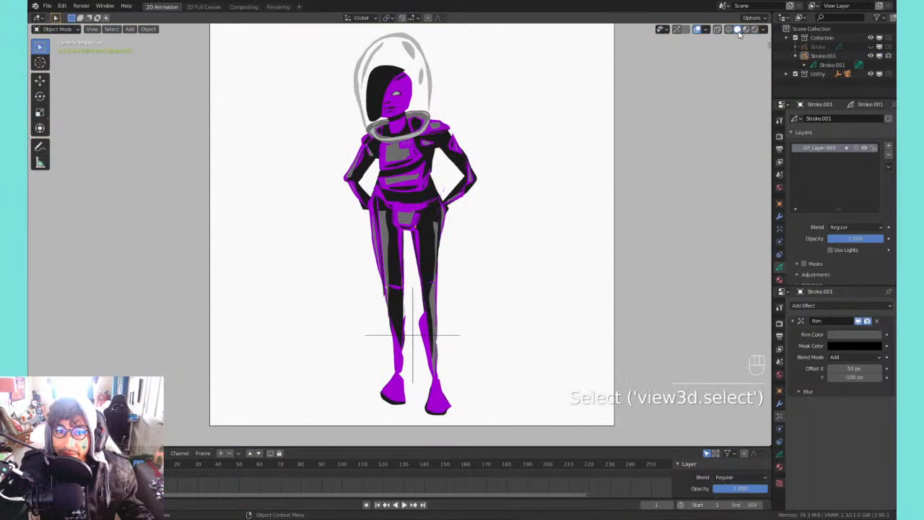
click(755, 30)
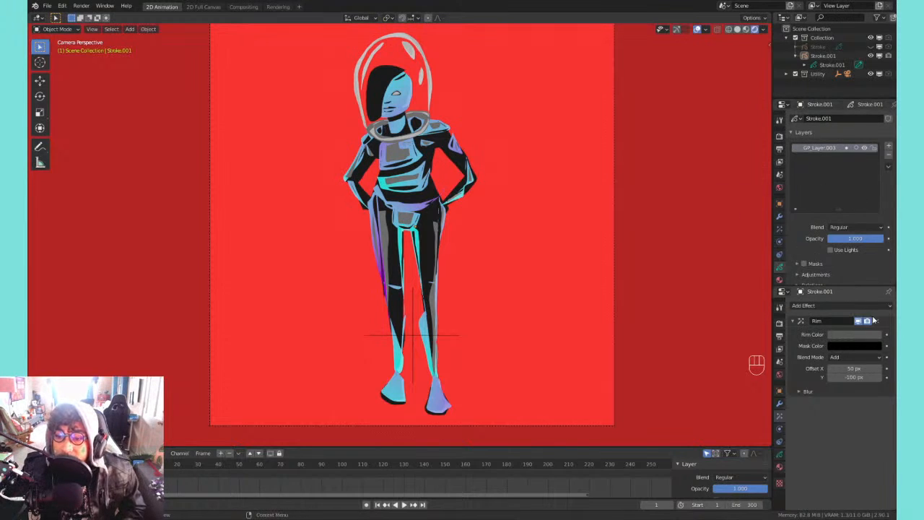
click(791, 321)
key(F12)
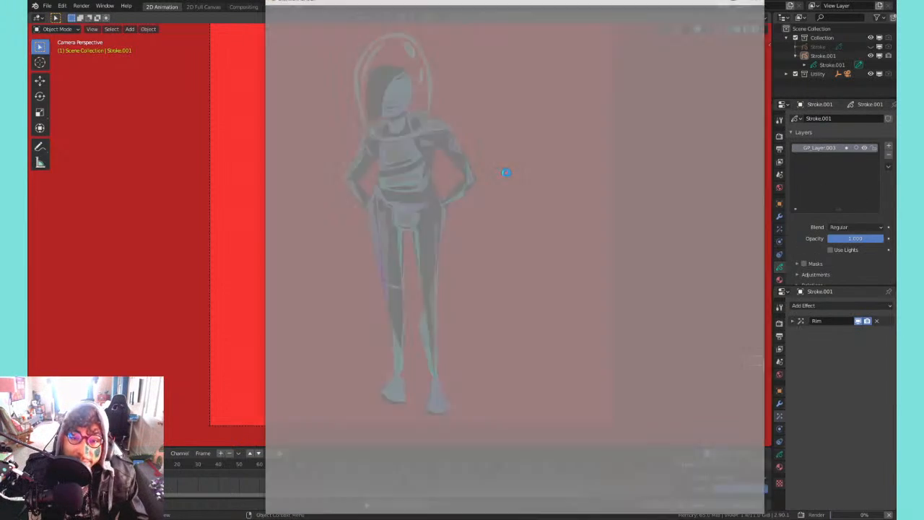
scroll(485, 88, down, 4)
scroll(485, 93, up, 3)
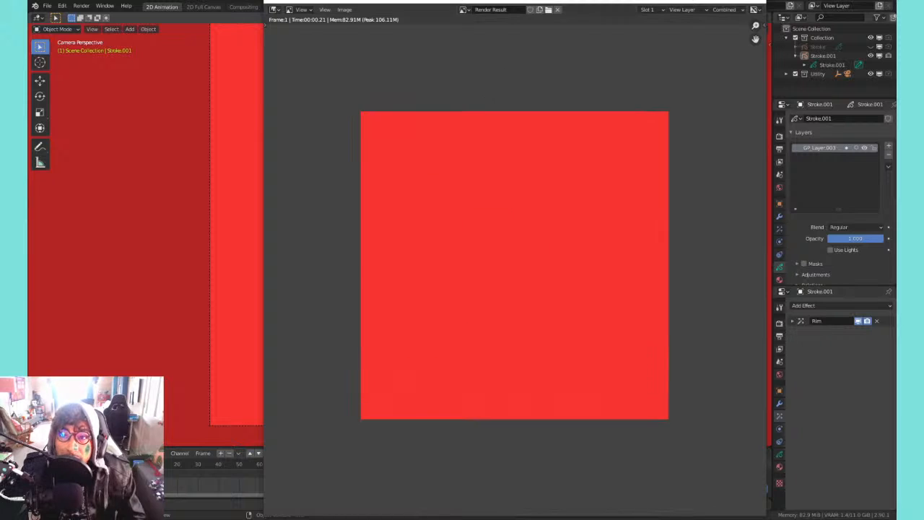
click(756, 3)
- Leave the camera view and delete the empty at the astronaut's feet
click(390, 111)
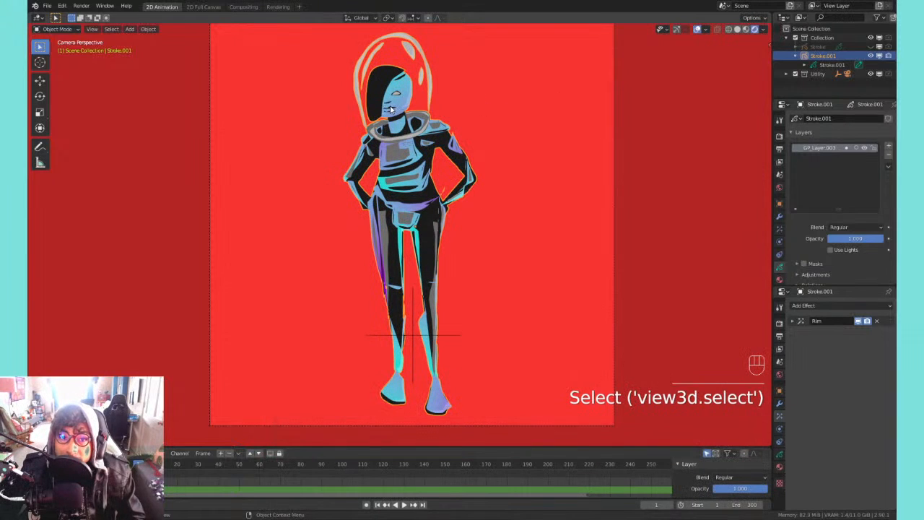
shift+middle_drag(397, 133, 674, 97)
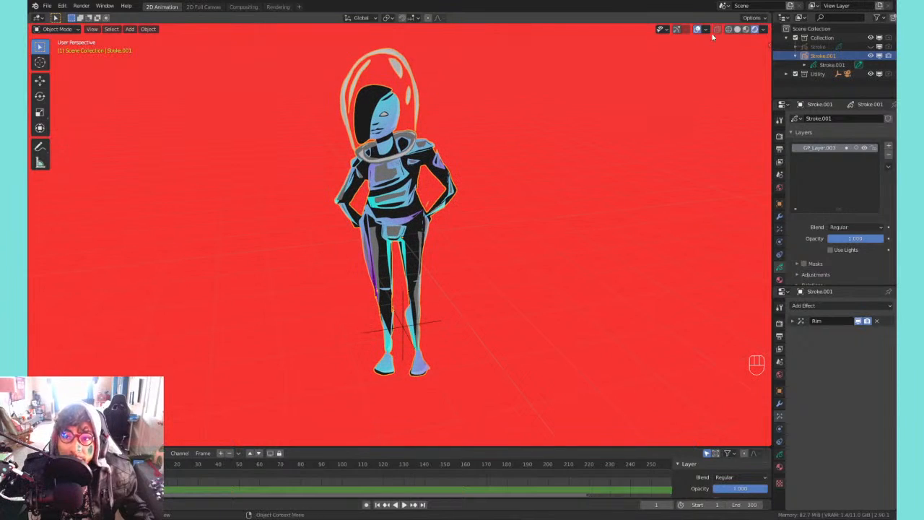
click(706, 29)
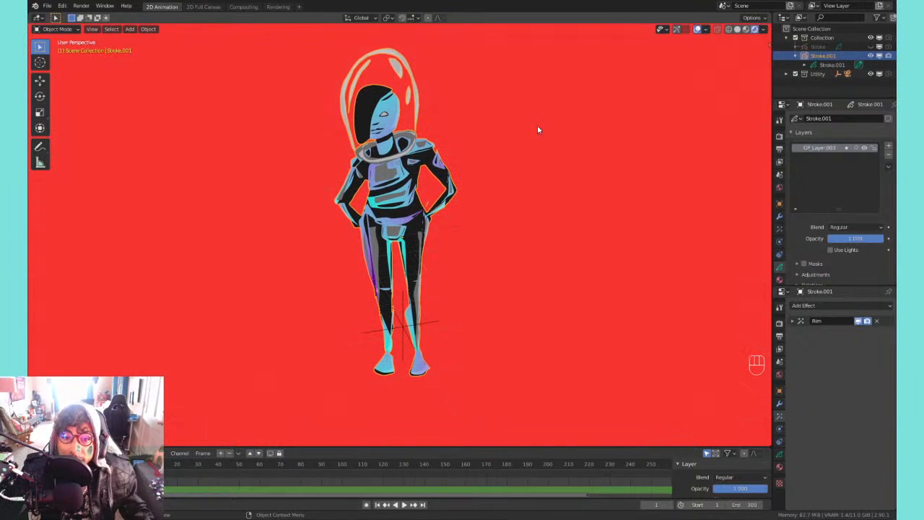
shift+middle_drag(537, 130, 499, 142)
click(376, 341)
click(367, 343)
key(x)
click(367, 343)
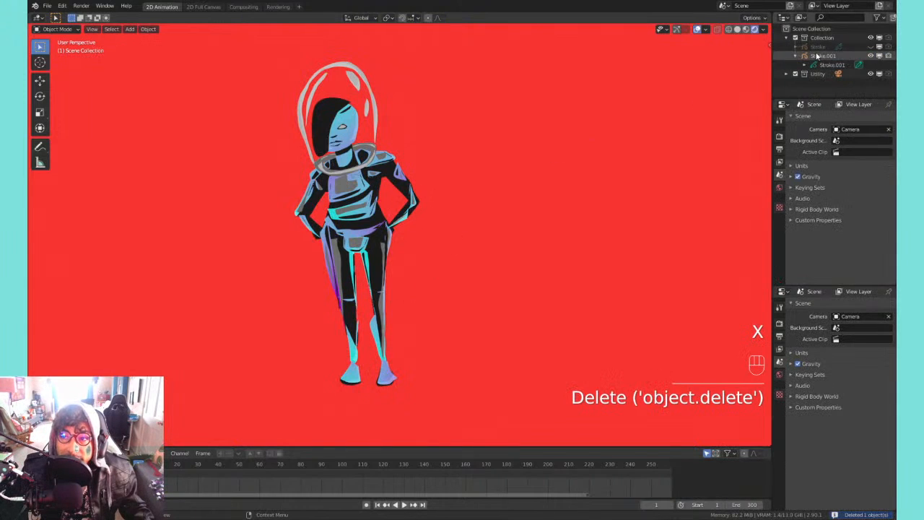
- Show the Stroke sketches and enable them for rendering, test the render, and disable their rendering again
drag(817, 56, 889, 46)
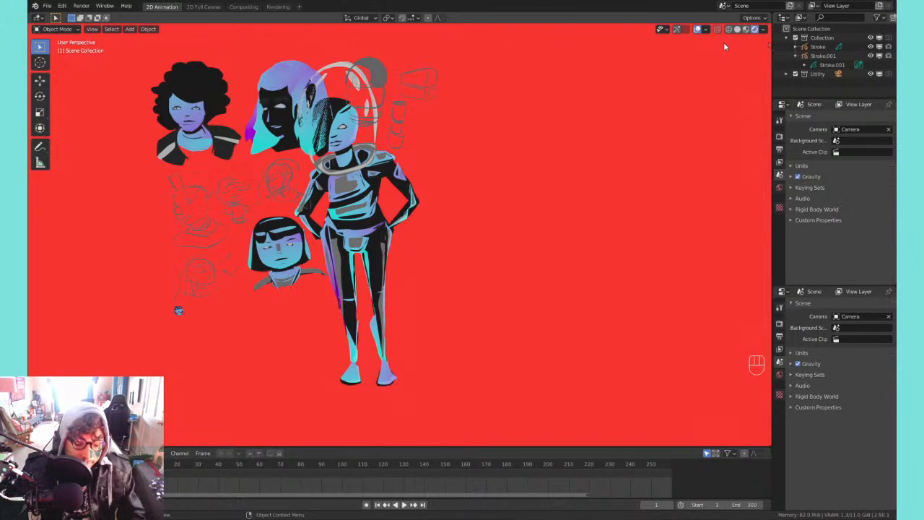
key(F12)
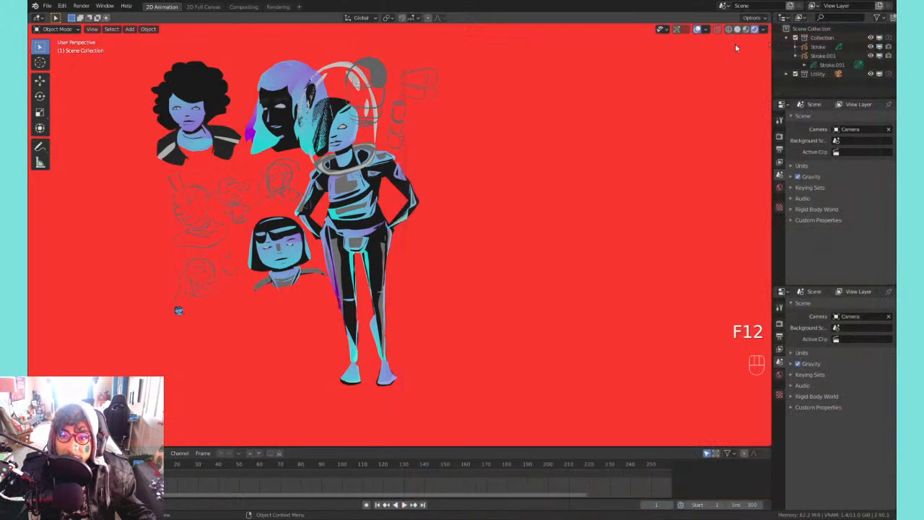
click(889, 46)
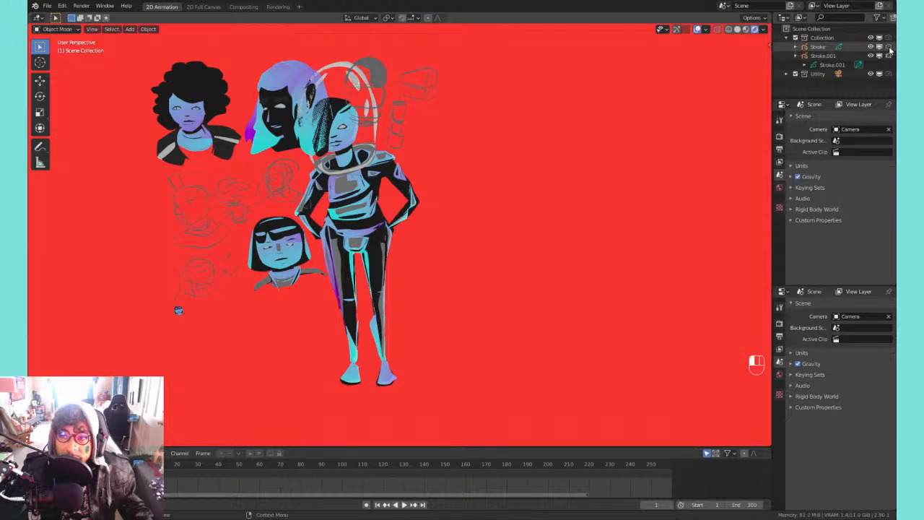
- Undo the empty's deletion and the recent sketch visibility changes, and render the frame again
key(ctrl+z)
key(ctrl+z)
key(ctrl+z)
key(ctrl+z)
key(ctrl+z)
key(ctrl+z)
key(ctrl+z)
key(ctrl+z)
key(ctrl+z)
key(ctrl+z)
key(ctrl+z)
key(ctrl+z)
key(ctrl+z)
key(ctrl+z)
key(ctrl+z)
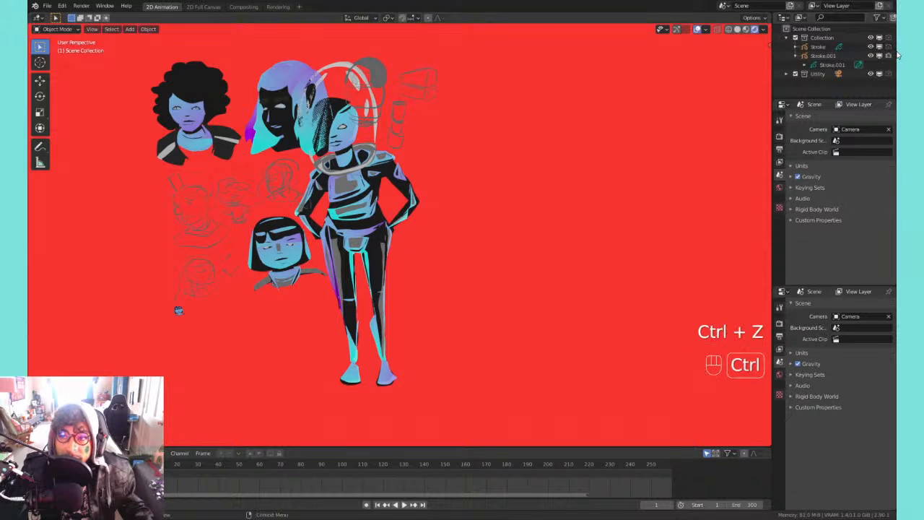
key(ctrl+z)
key(ctrl+z)
key(ctrl+z)
key(ctrl+z)
key(ctrl+z)
key(ctrl+z)
key(F12)
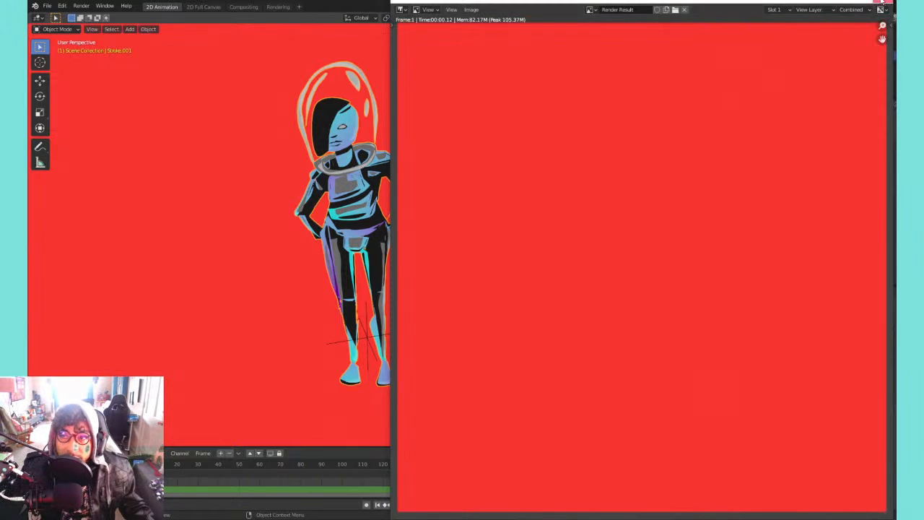
- Undo further back until Use Lights is enabled again on Stroke.001's layer, and render the frame
key(ctrl+z)
key(ctrl+z)
key(ctrl+z)
key(ctrl+z)
key(ctrl+z)
key(ctrl+z)
key(ctrl+z)
key(ctrl+z)
key(ctrl+z)
key(ctrl+z)
key(ctrl+z)
key(ctrl+z)
key(ctrl+z)
key(ctrl+z)
key(ctrl+z)
key(ctrl+z)
key(ctrl+z)
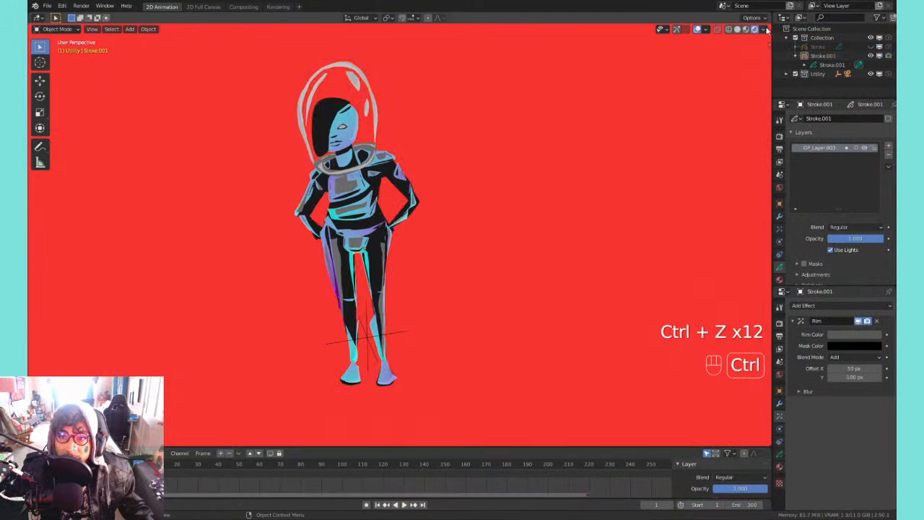
key(ctrl+z)
key(ctrl+z)
key(ctrl+z)
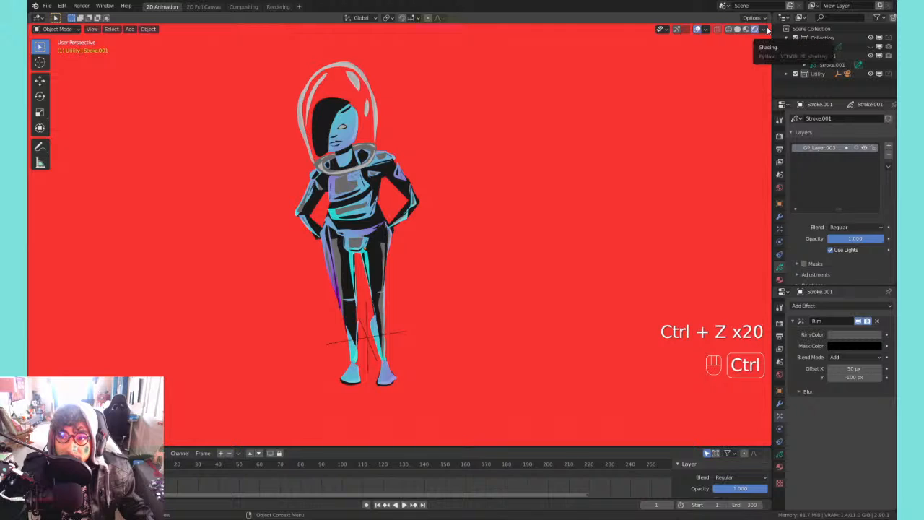
key(F12)
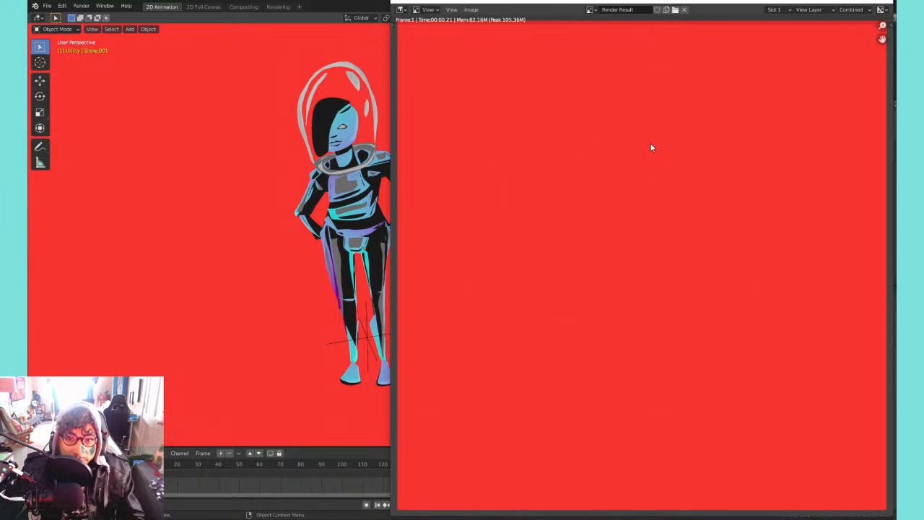
- Close the render, undo three more changes, and save the scene as 50.blend in the 20 folder
key(Escape)
key(ctrl+z)
key(ctrl+z)
key(ctrl+z)
key(ctrl+s)
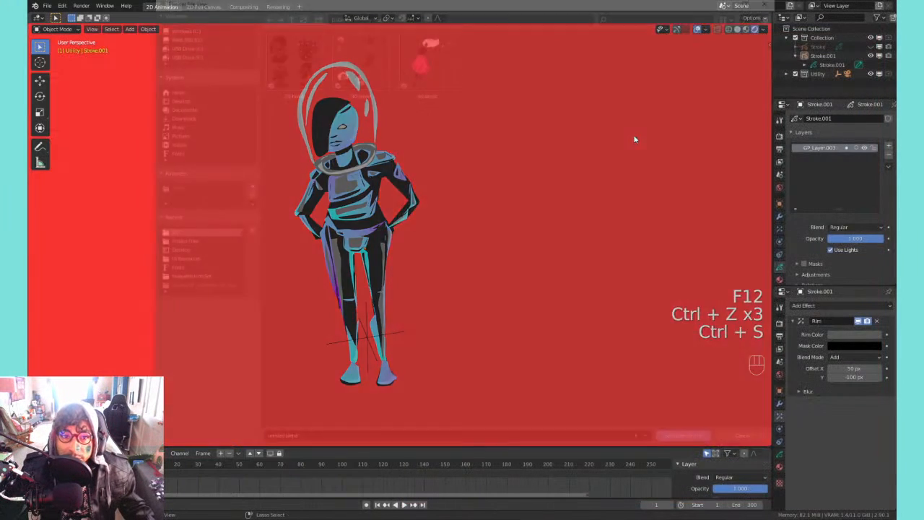
click(427, 65)
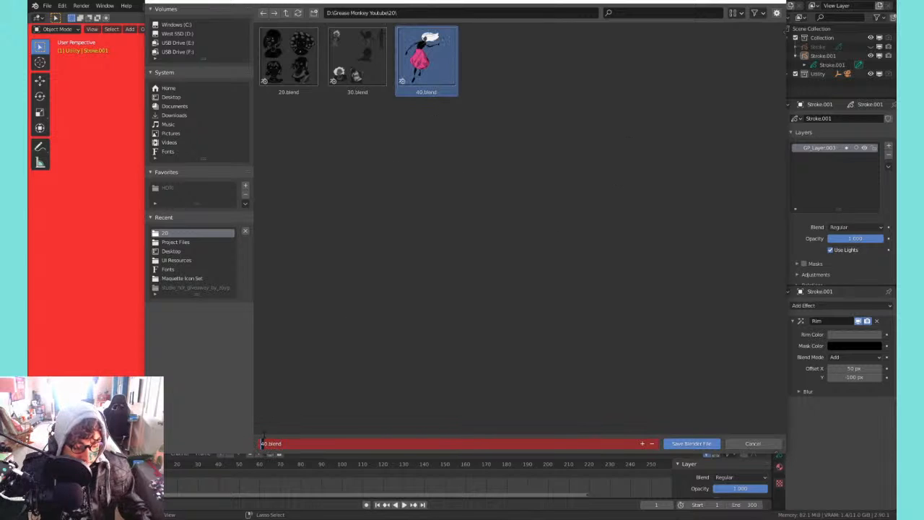
key(Delete)
text(5)
key(Return)
- Step further back through the edit history of the saved astronaut scene
key(ctrl+z)
key(ctrl+z)
key(ctrl+z)
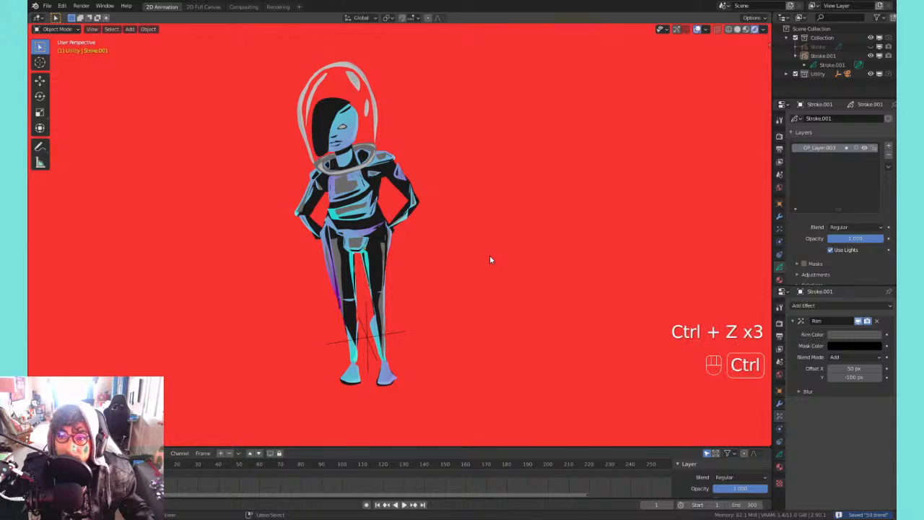
key(ctrl+z)
key(ctrl+z)
key(ctrl+z)
key(ctrl+z)
key(ctrl+z)
key(ctrl+z)
key(ctrl+z)
key(ctrl+z)
key(ctrl+z)
key(ctrl+z)
key(ctrl+z)
key(ctrl+z)
key(ctrl+z)
key(ctrl+z)
key(ctrl+z)
key(ctrl+z)
key(ctrl+z)
key(ctrl+z)
key(ctrl+z)
key(ctrl+z)
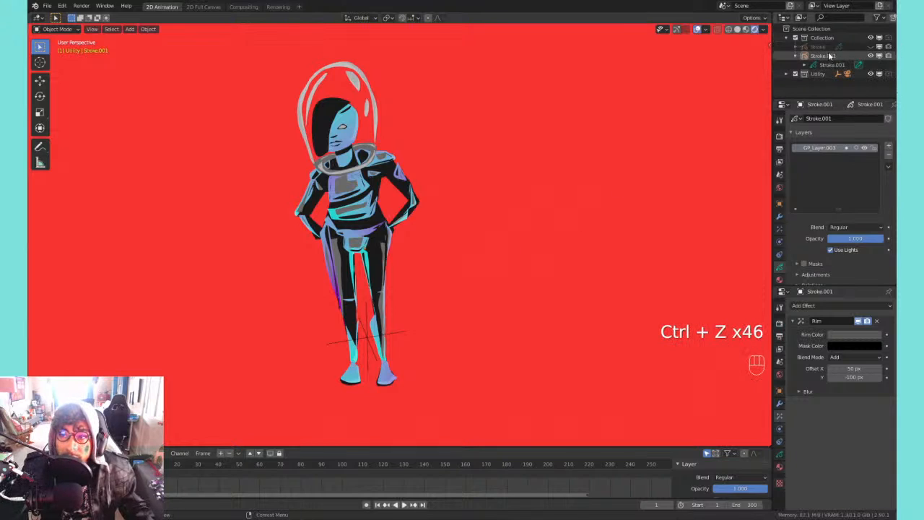
- Show the selectability toggles in a widened outliner, and return the astronaut to camera view
click(881, 19)
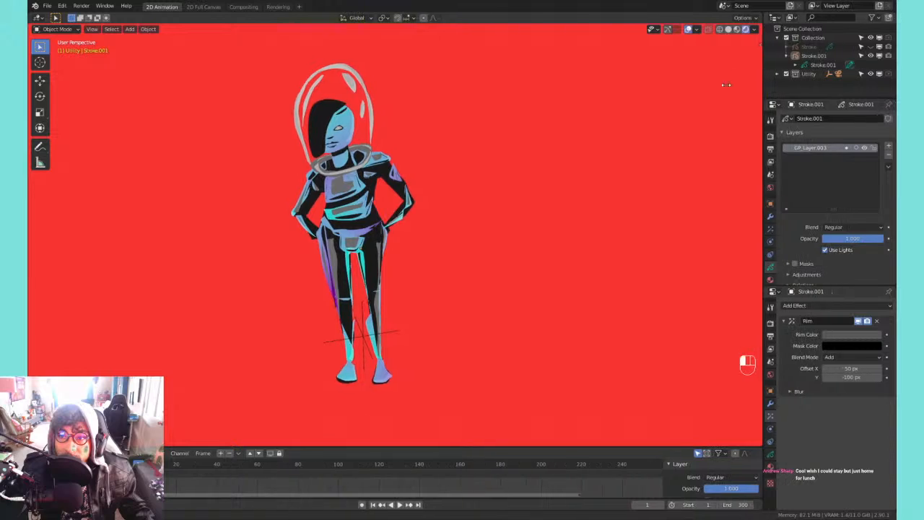
drag(773, 104, 643, 104)
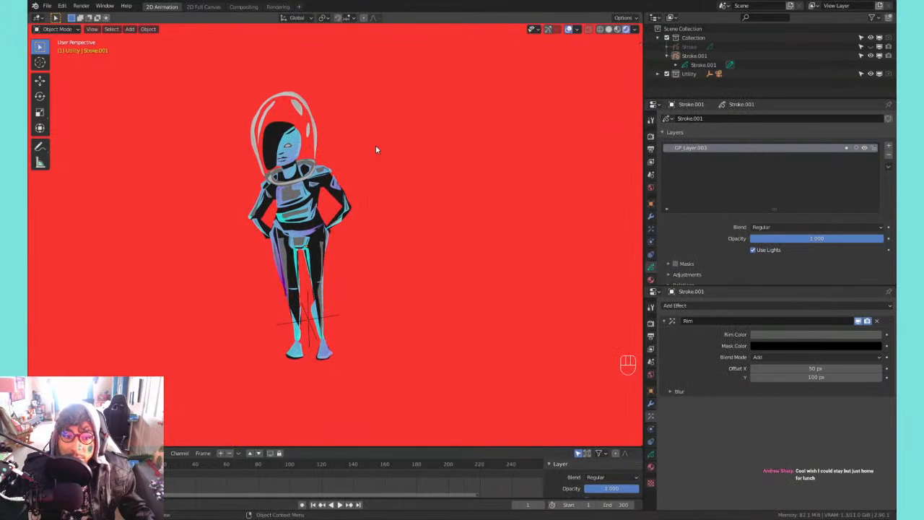
scroll(372, 145, up, 1)
key(KP_0)
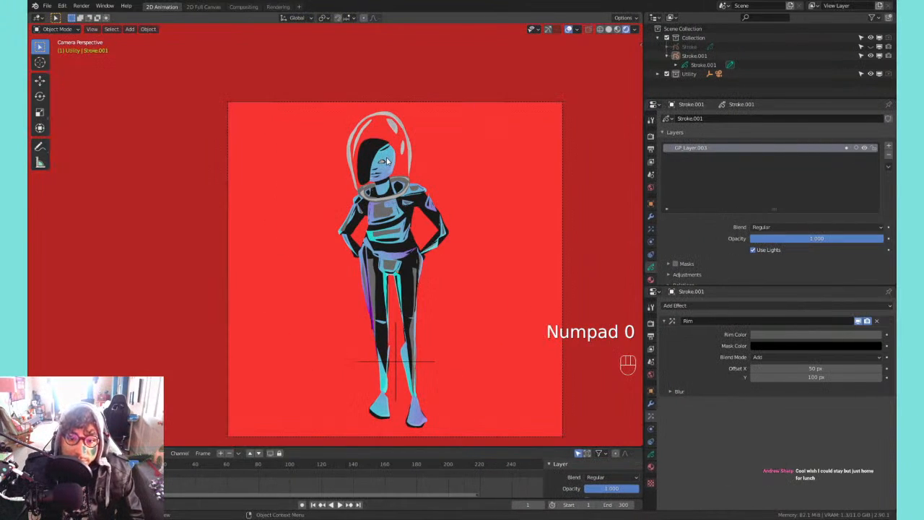
scroll(410, 167, down, 2)
- Remove the Rim effect from Stroke.001 and check the frame in a new render
click(696, 57)
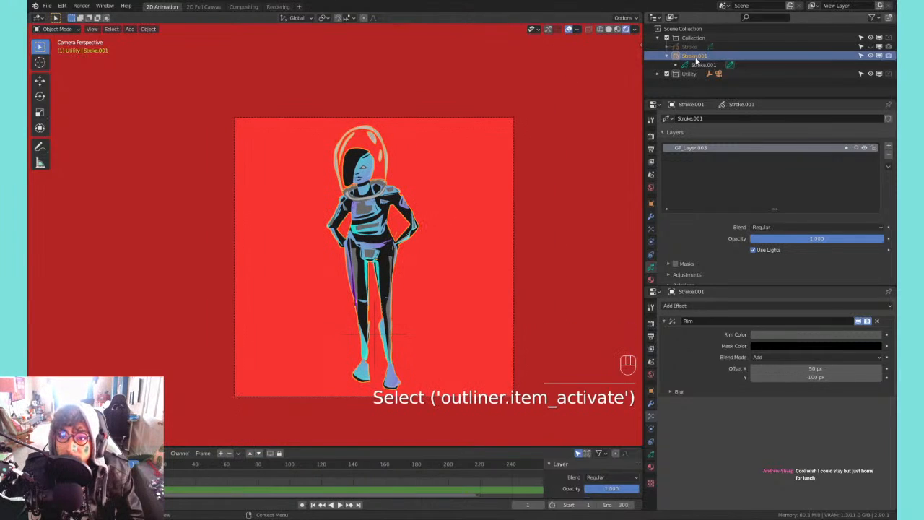
click(877, 321)
key(F12)
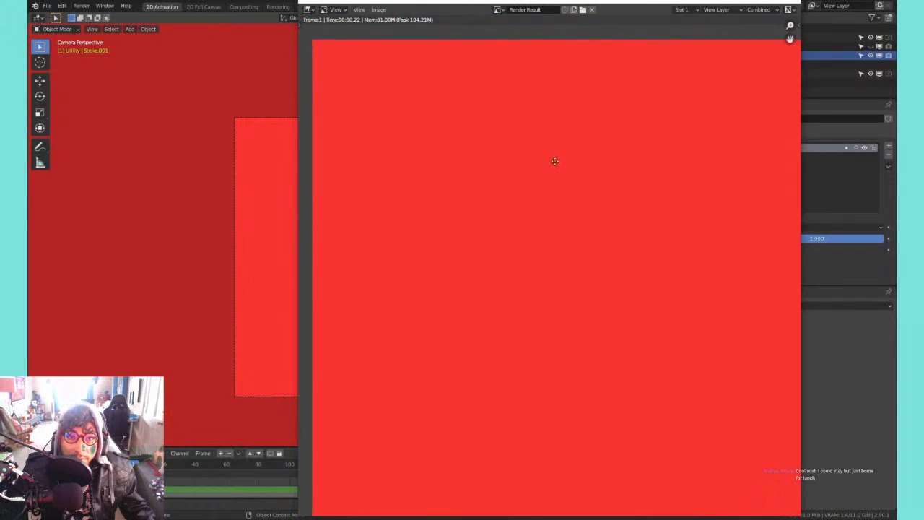
key(Escape)
scroll(472, 176, down, 2)
scroll(484, 166, up, 3)
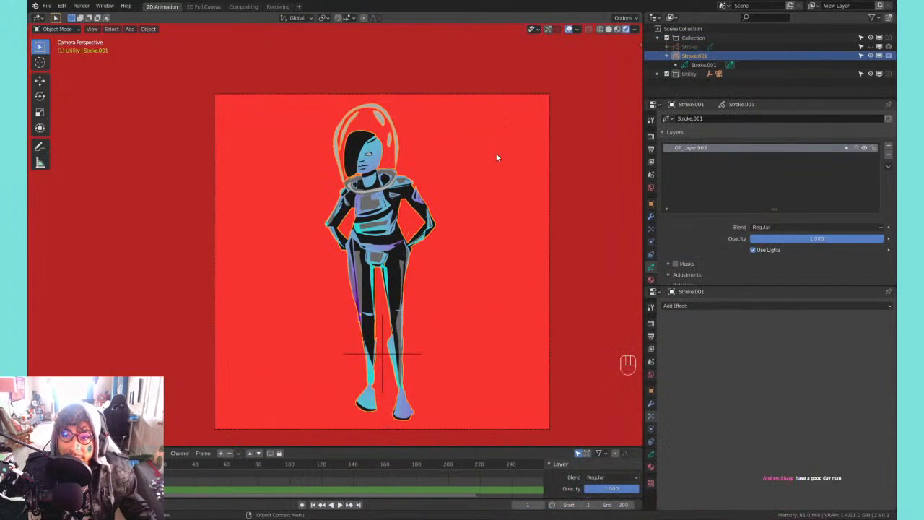
- Put Stroke.001 into Edit Mode, unhide the Stroke sketches, and render the frame
click(702, 65)
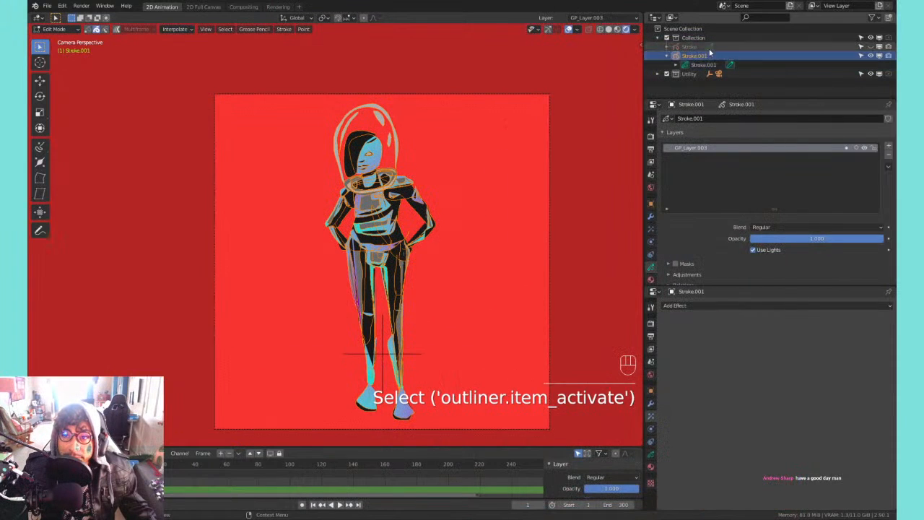
click(871, 47)
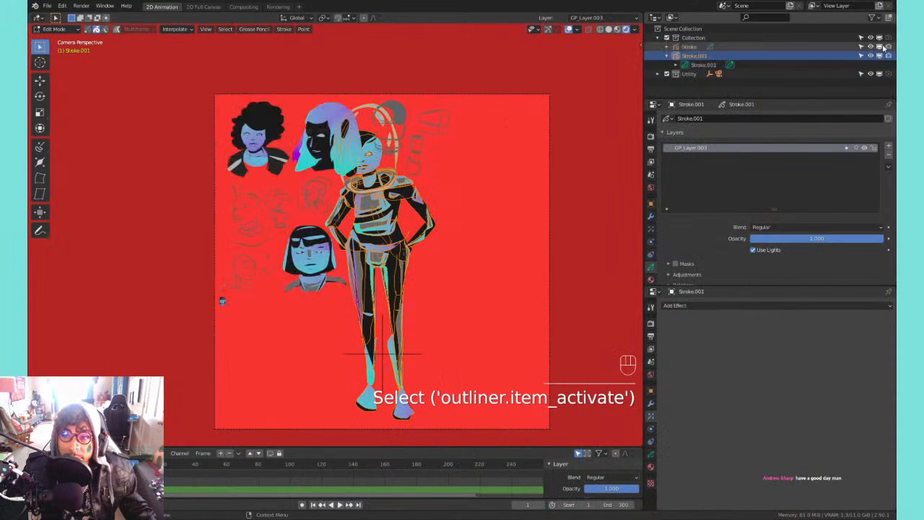
key(F12)
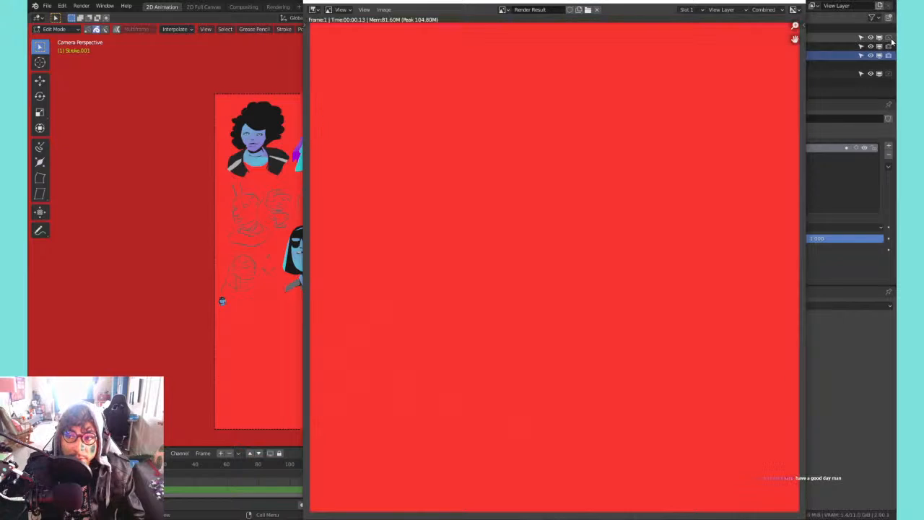
- Enable rendering for Collection and Stroke.001, and disable rendering and viewport visibility for the Stroke sketches
click(889, 45)
click(889, 39)
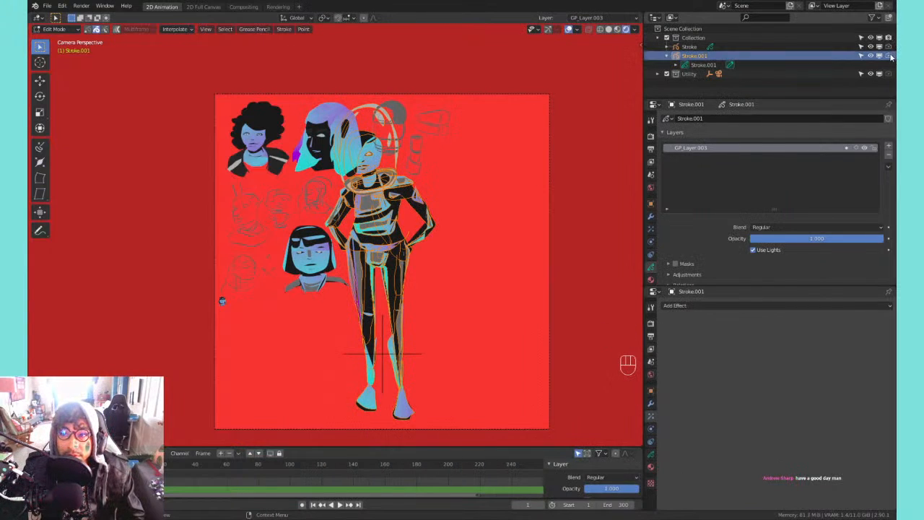
click(888, 56)
click(871, 46)
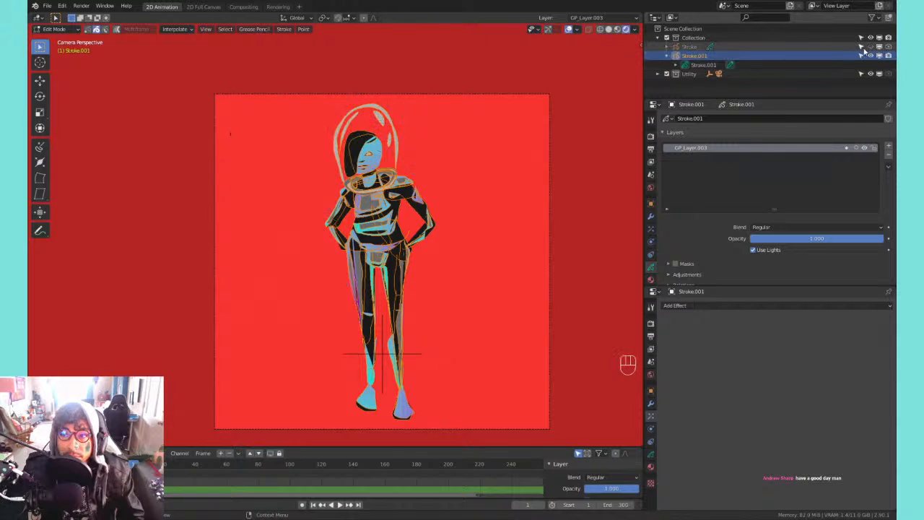
- Disable the Stroke sketches in viewports, and check the frame in a new render
click(880, 47)
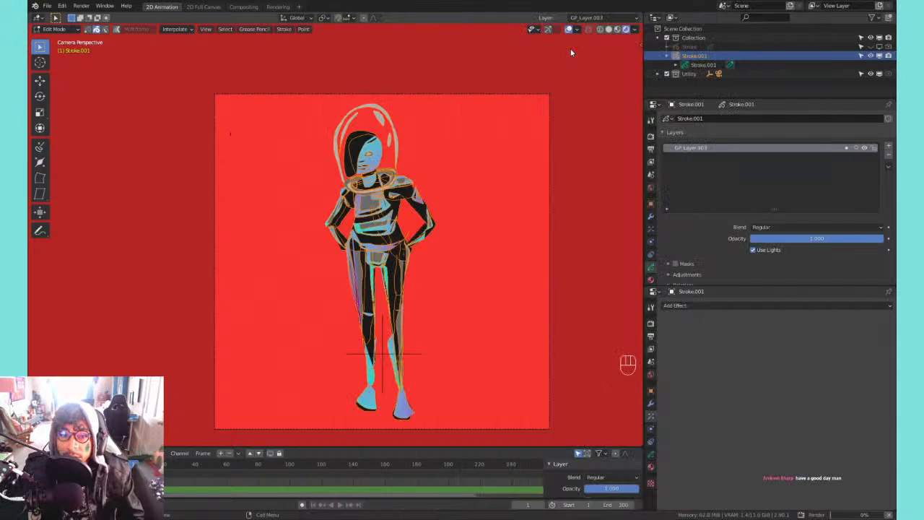
key(F12)
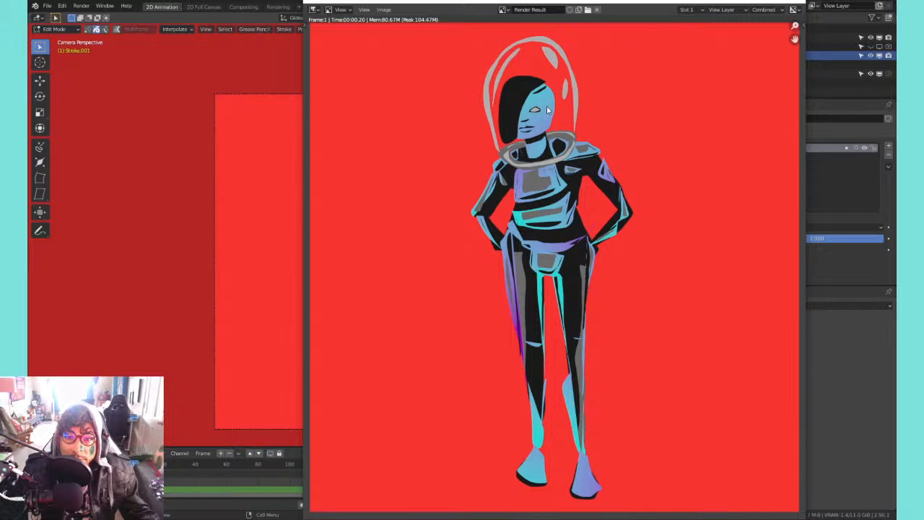
key(Escape)
click(607, 254)
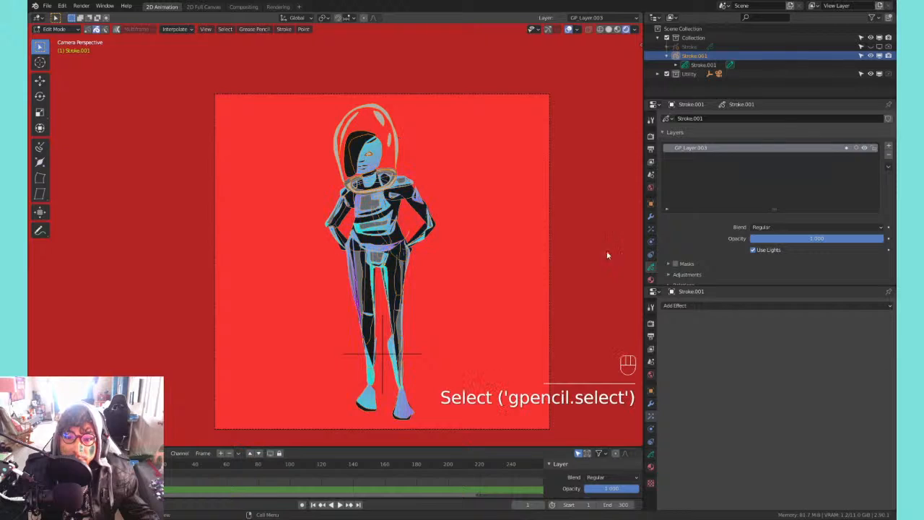
- Try a black fill colour on the Fi.Gray.04 material, and undo the change
click(651, 279)
scroll(718, 188, down, 2)
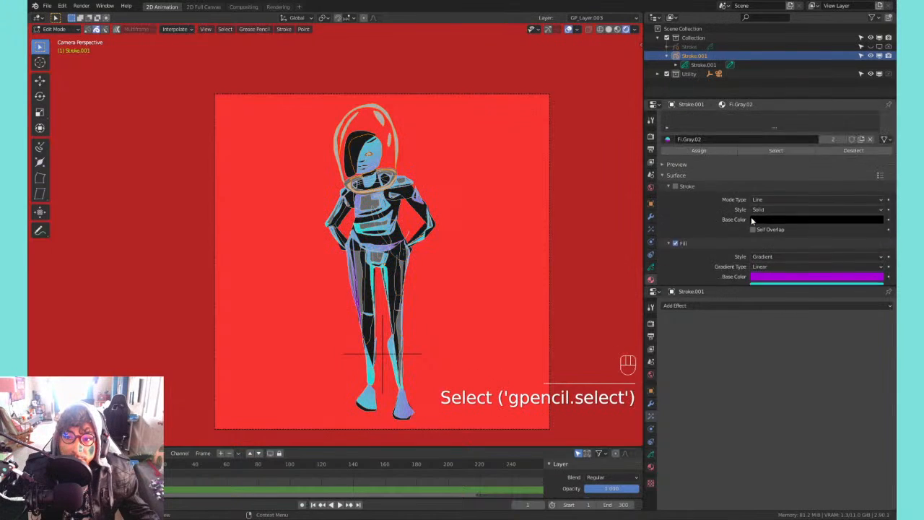
click(718, 193)
scroll(719, 203, down, 4)
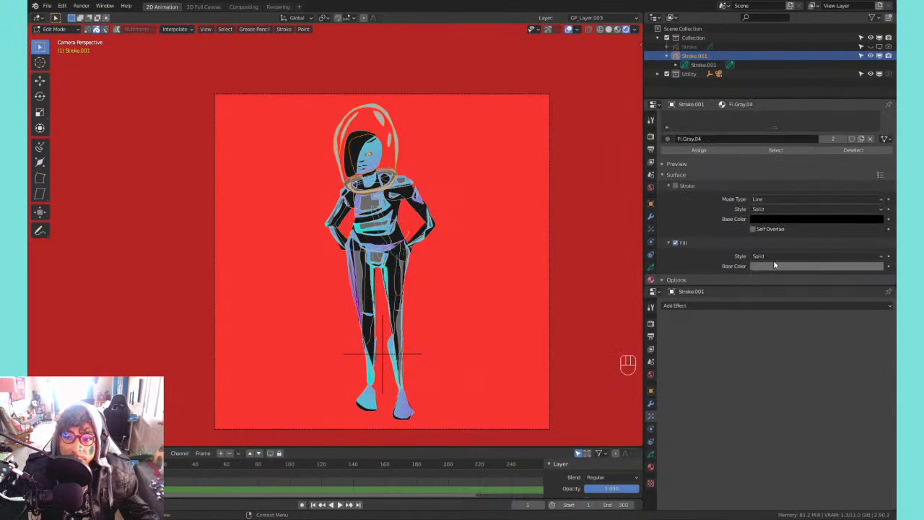
click(830, 266)
drag(837, 243, 860, 244)
key(ctrl+z)
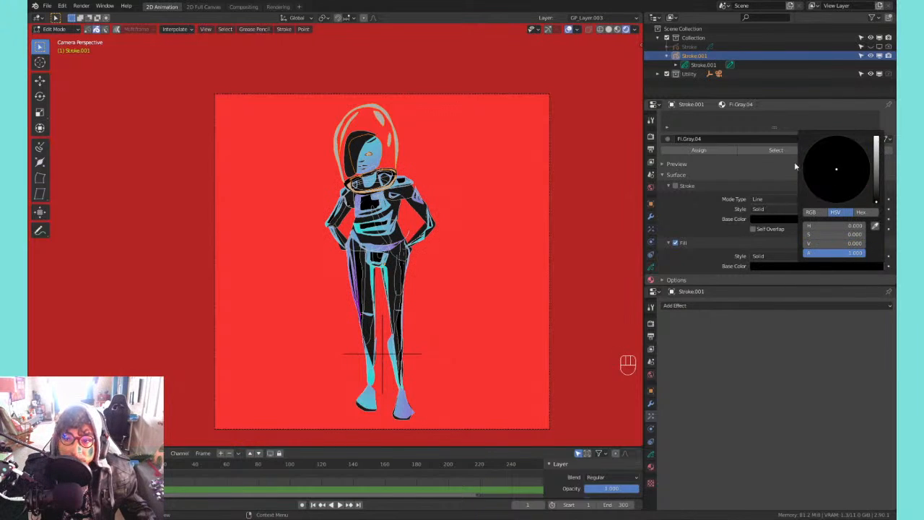
- Unlock the Fi.Gray.03 material and set its fill base colour to pure white with a value of 1.000
scroll(722, 151, up, 4)
click(715, 165)
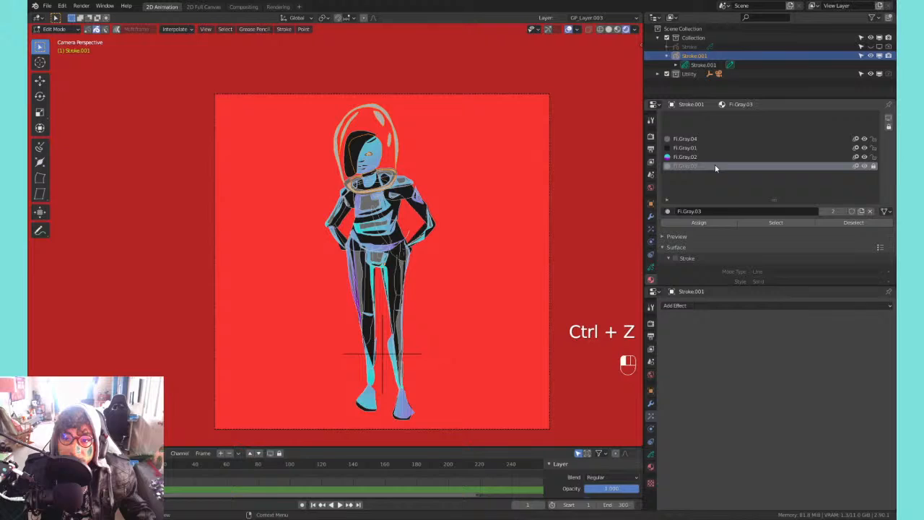
click(864, 167)
scroll(762, 166, down, 3)
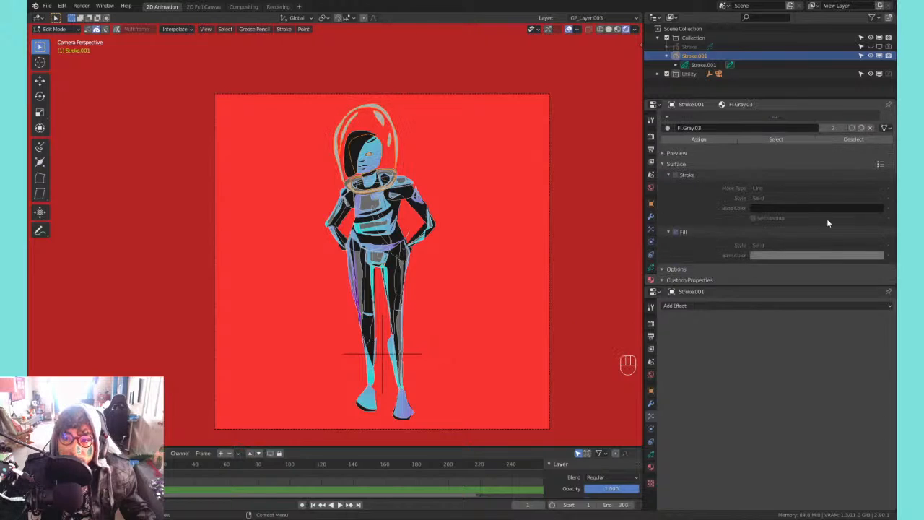
scroll(716, 208, up, 2)
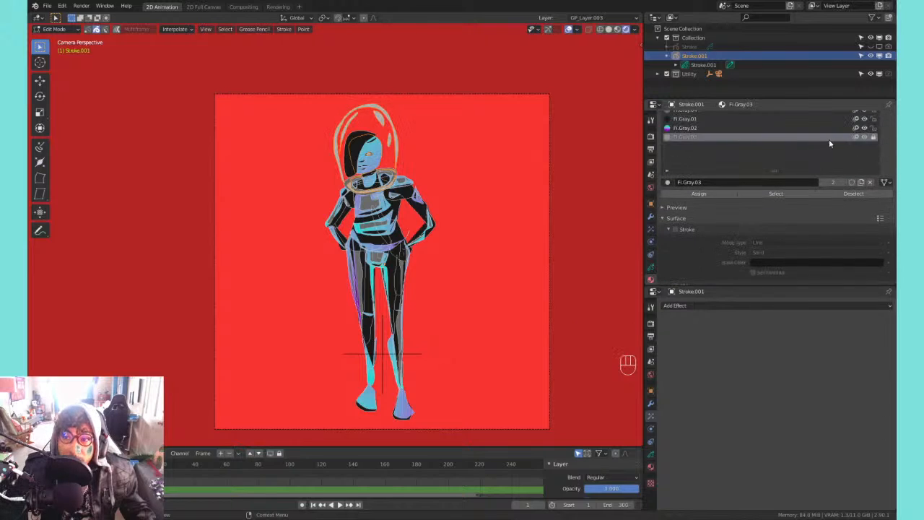
scroll(837, 173, down, 2)
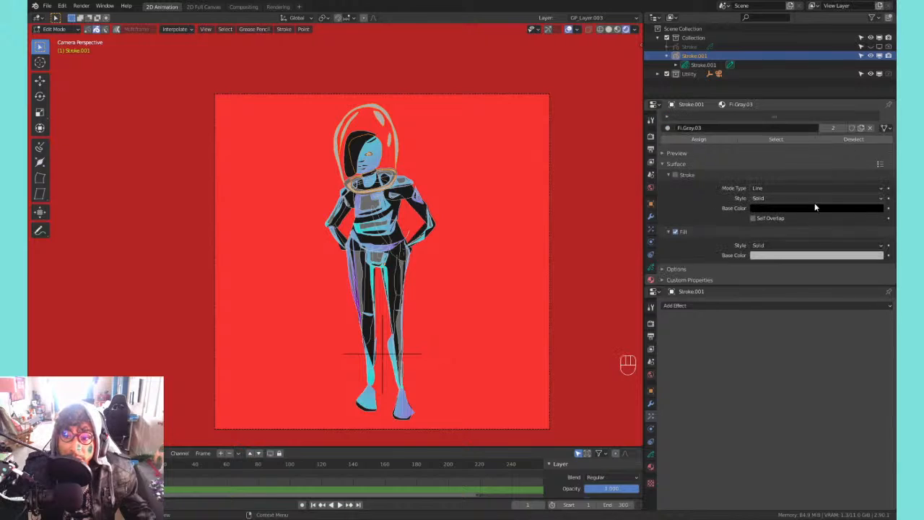
click(777, 255)
drag(876, 146, 876, 128)
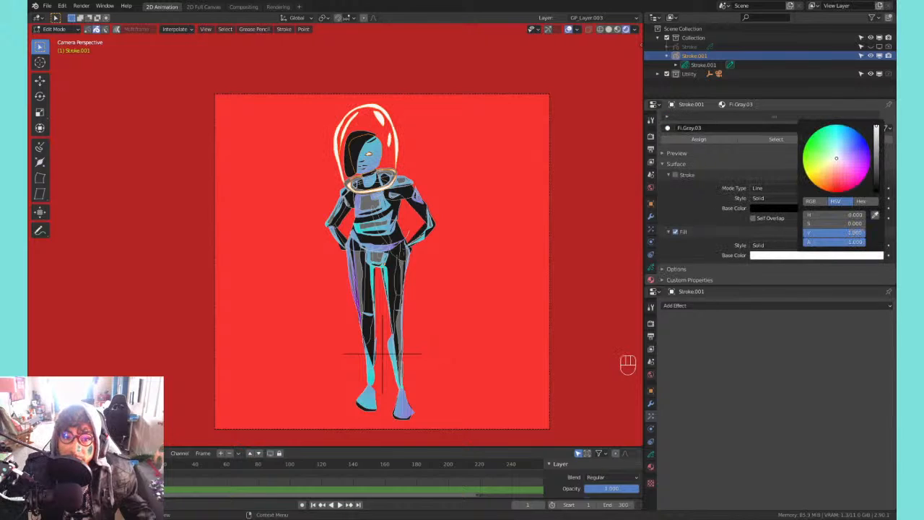
- Return to Object Mode and inspect the astronaut unselected before selecting it again
key(Tab)
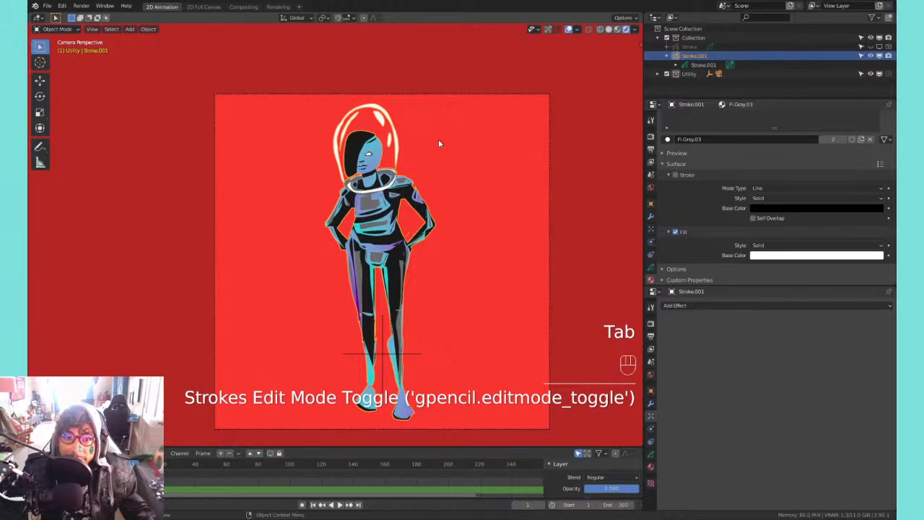
click(510, 132)
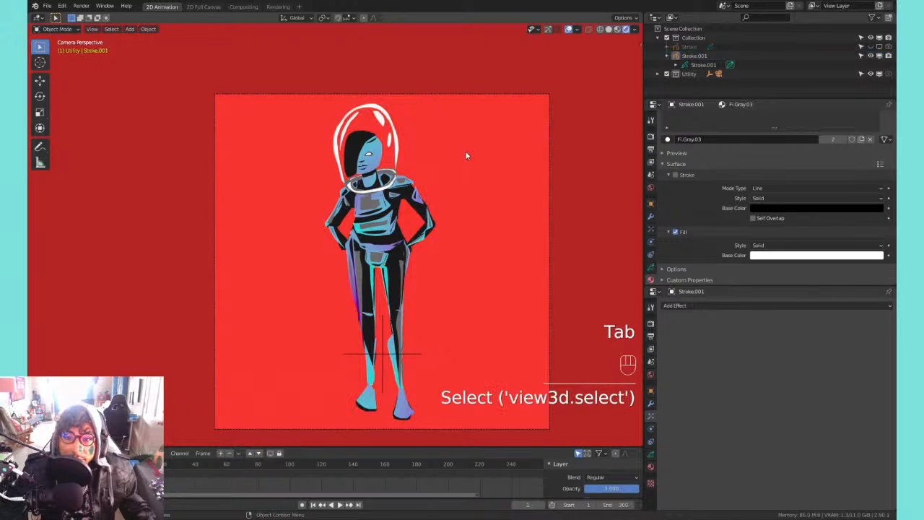
click(419, 201)
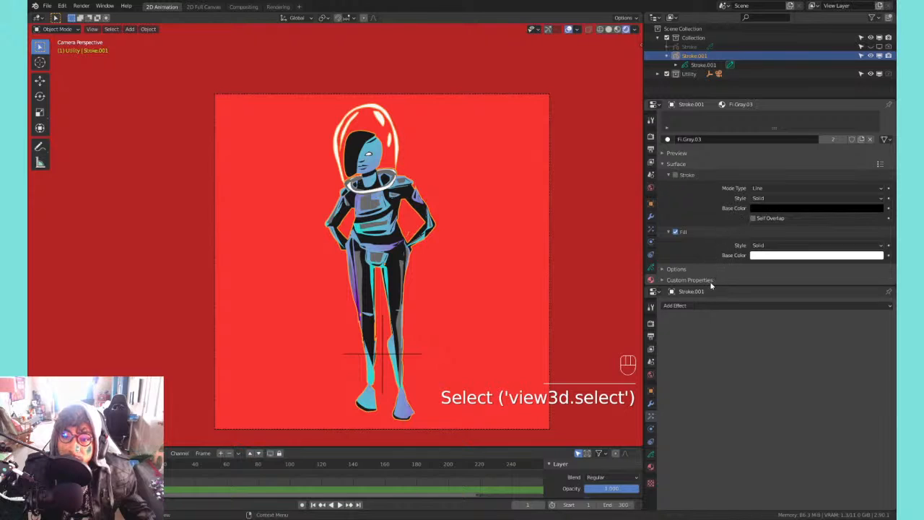
- Enlarge the upper properties area and look through Stroke.001's effects and modifiers
scroll(686, 303, up, 5)
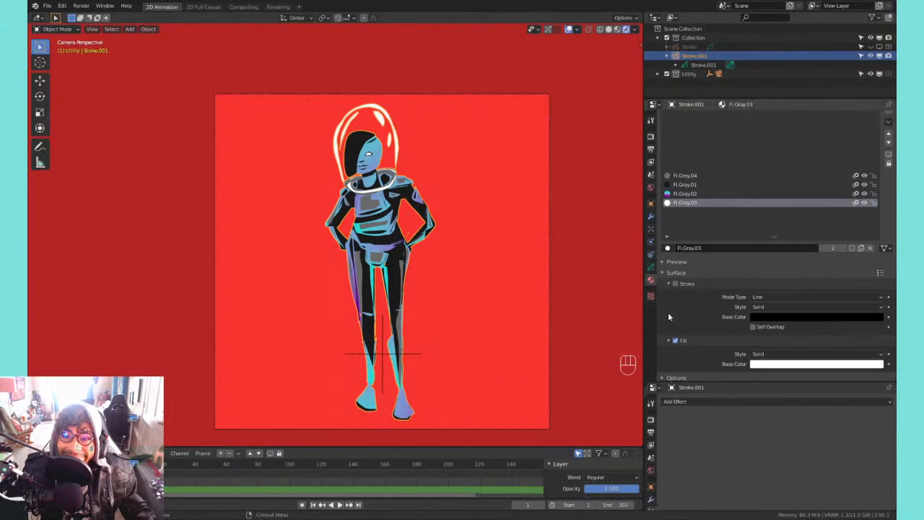
click(650, 230)
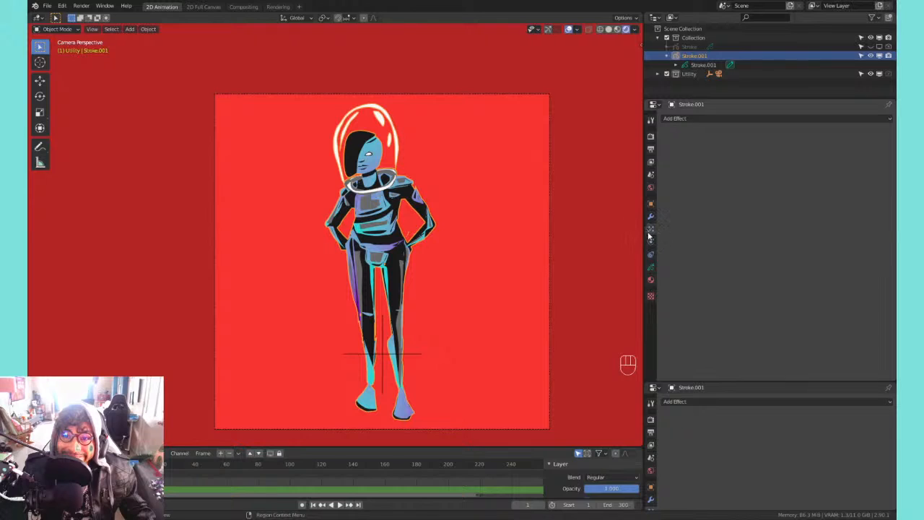
click(650, 216)
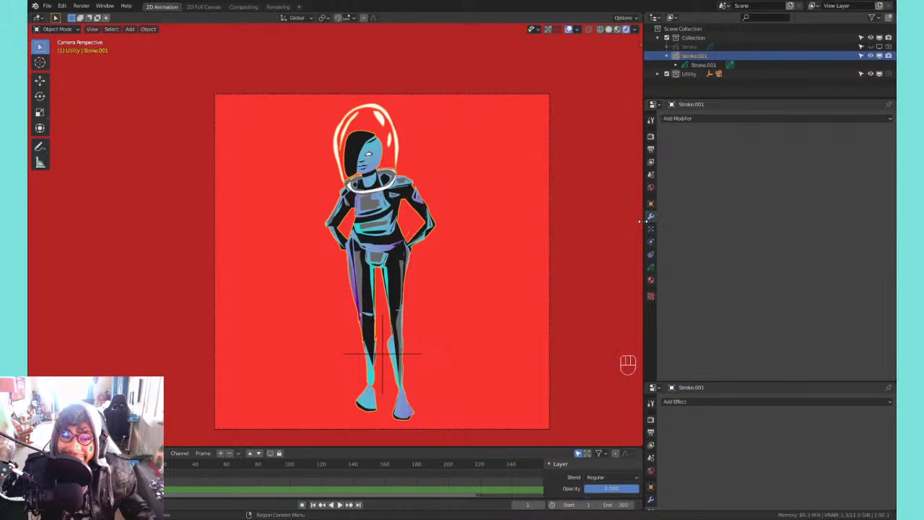
click(373, 217)
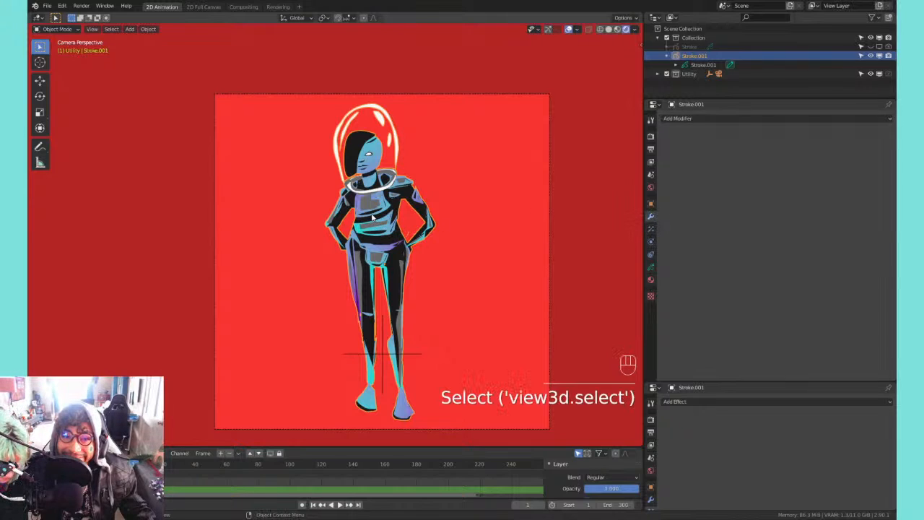
- Flip the Fi.Gray.02 gradient's colours with Blend set to 0.152, and check the result in a render
click(651, 280)
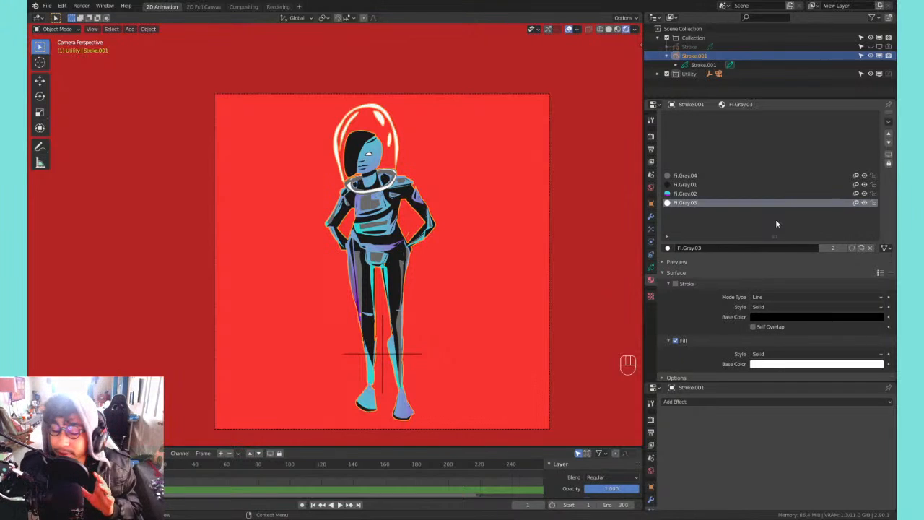
scroll(663, 209, down, 1)
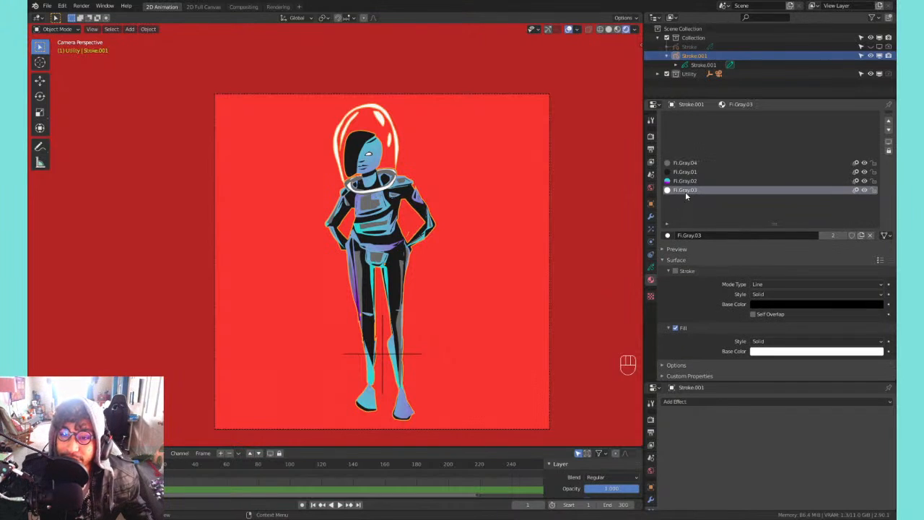
click(686, 182)
drag(752, 383, 785, 441)
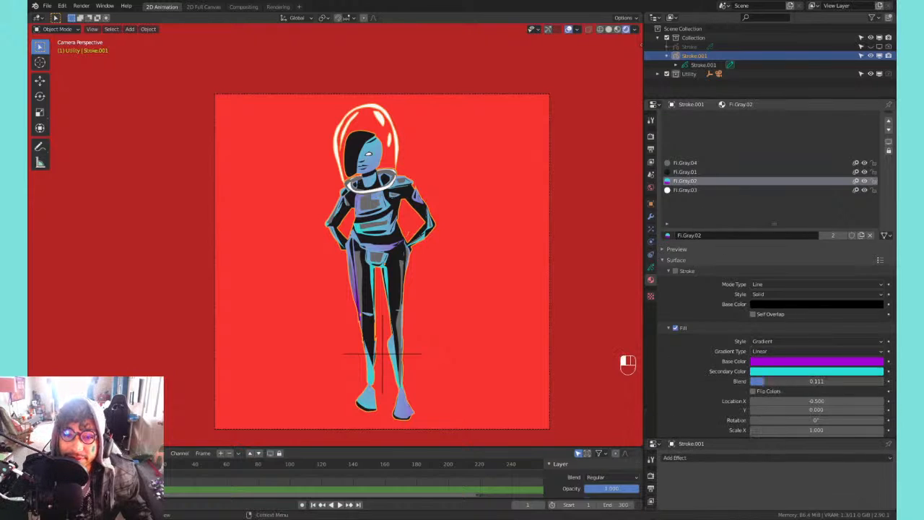
mouse_move(812, 381)
mouse_down()
mouse_move(890, 381)
mouse_move(748, 382)
mouse_move(786, 381)
mouse_up()
click(767, 392)
key(F12)
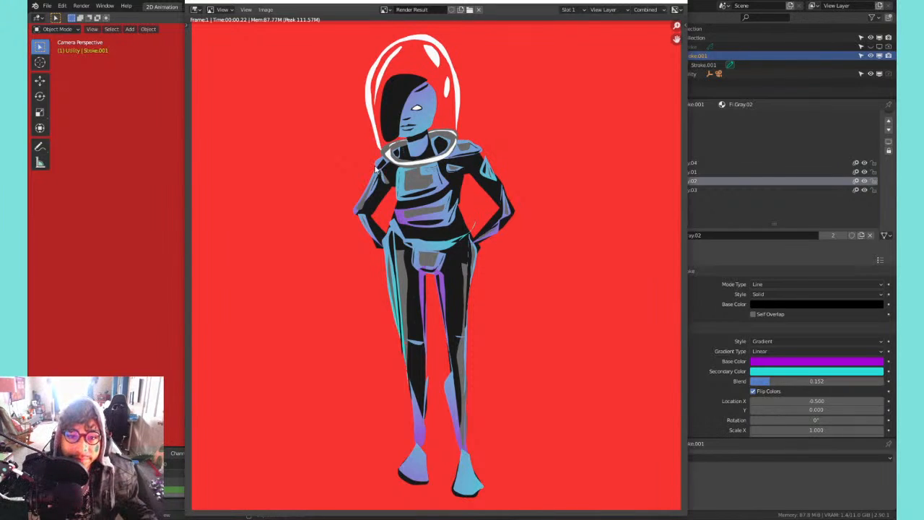
key(Escape)
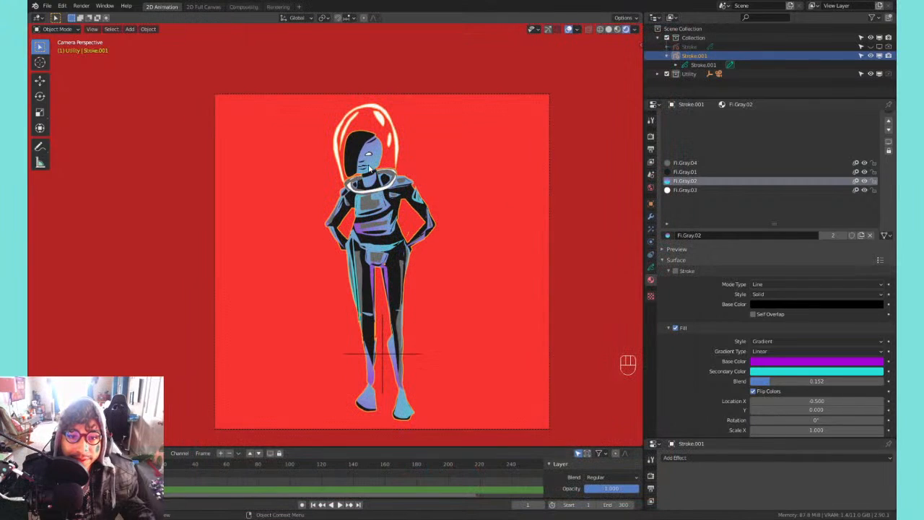
- Move all the astronaut's strokes about 2.24 m into the left half of the camera frame, and place a duplicate in the right half
key(Tab)
key(a)
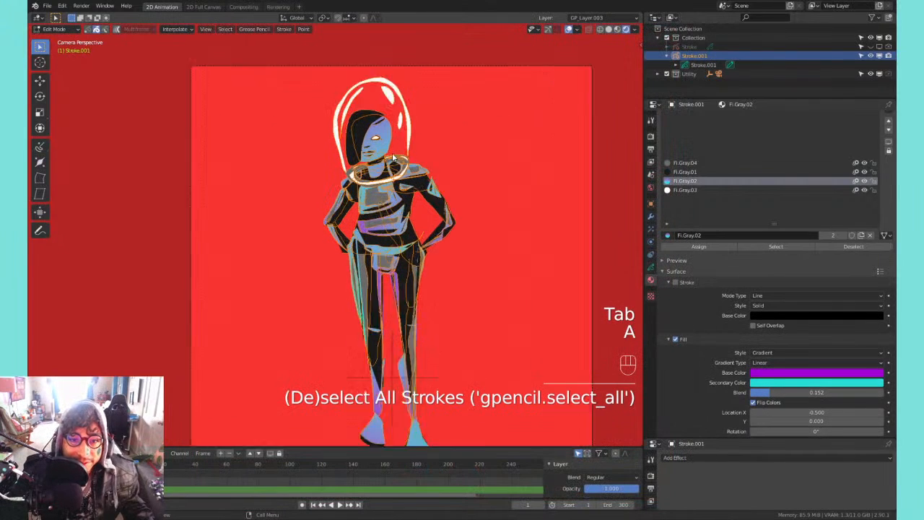
scroll(392, 158, up, 4)
key(g)
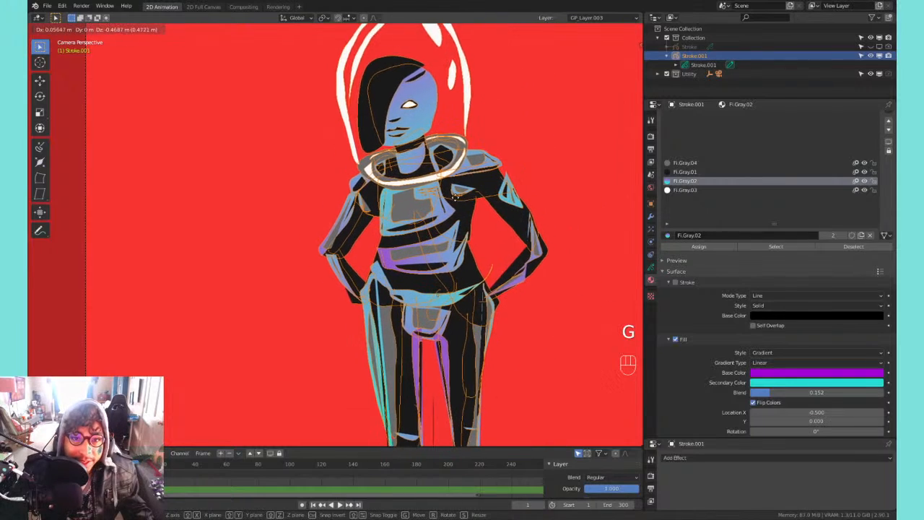
right_click(466, 171)
scroll(454, 201, down, 3)
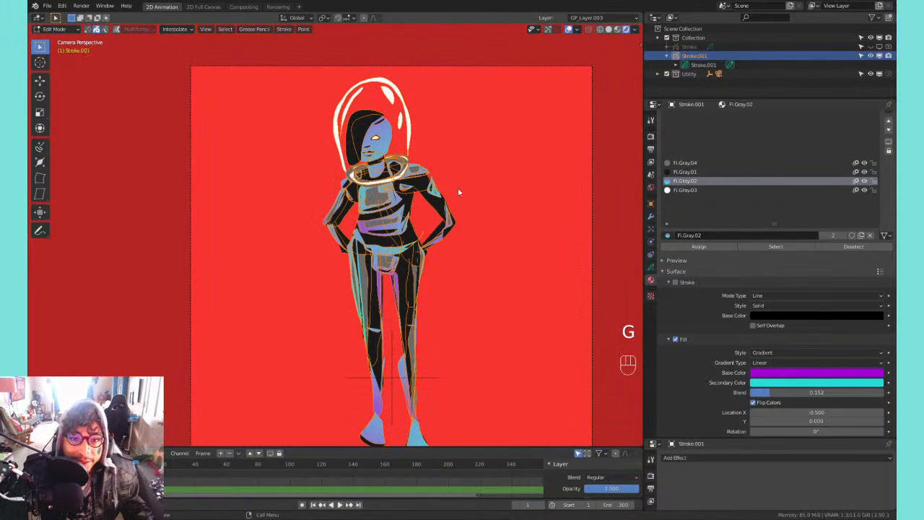
shift+middle_drag(438, 200, 447, 162)
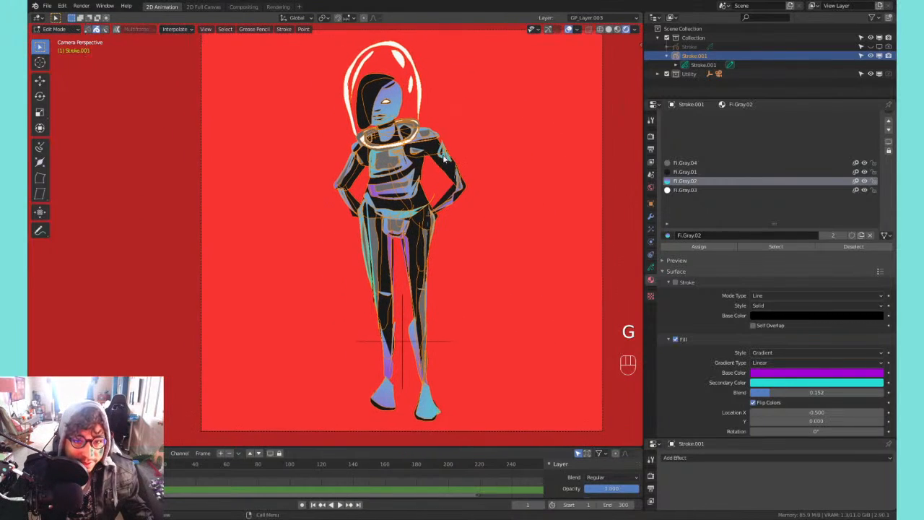
scroll(448, 164, down, 1)
key(g)
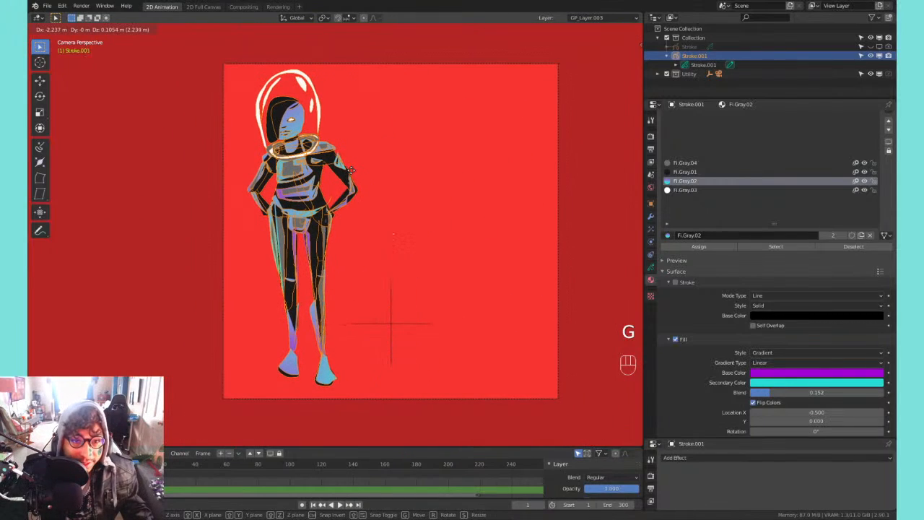
click(351, 168)
key(shift+d)
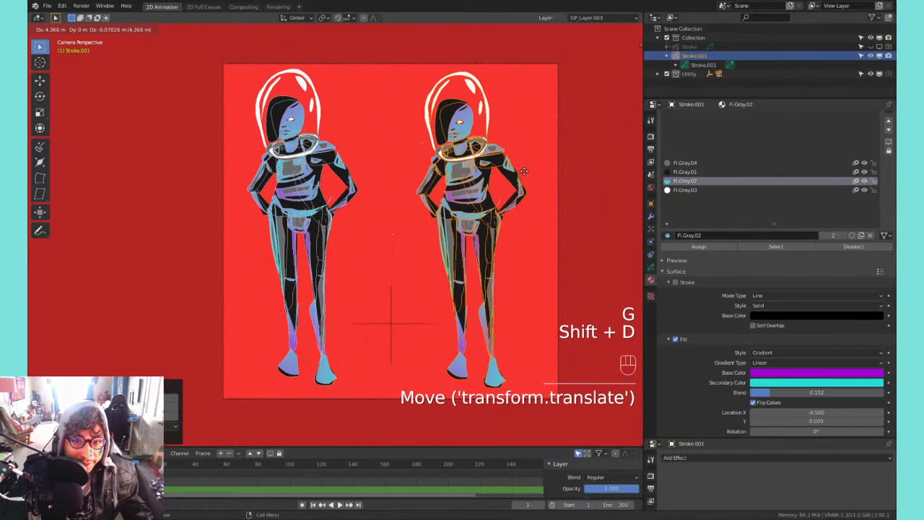
click(495, 168)
- Apply Smooth Stroke to the duplicated strokes, repeat it 13 times, and compare the copy with the original in Object Mode
right_click(496, 168)
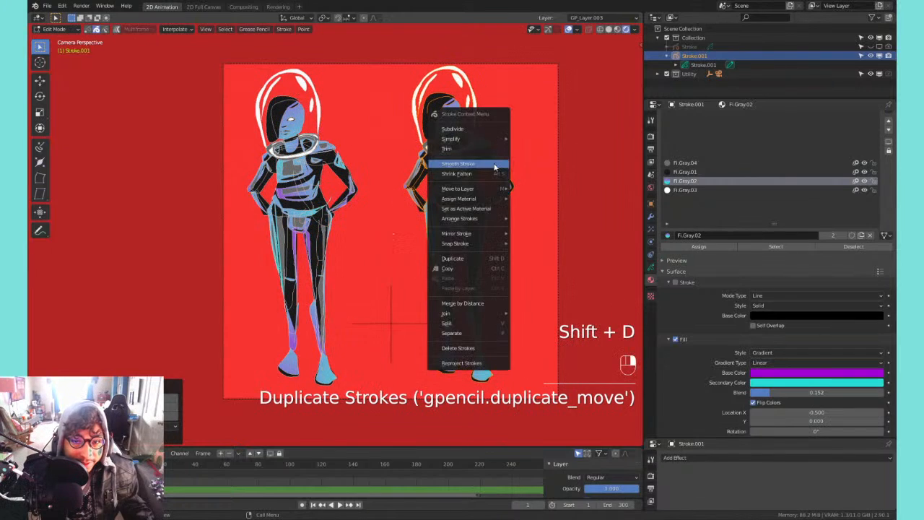
click(496, 167)
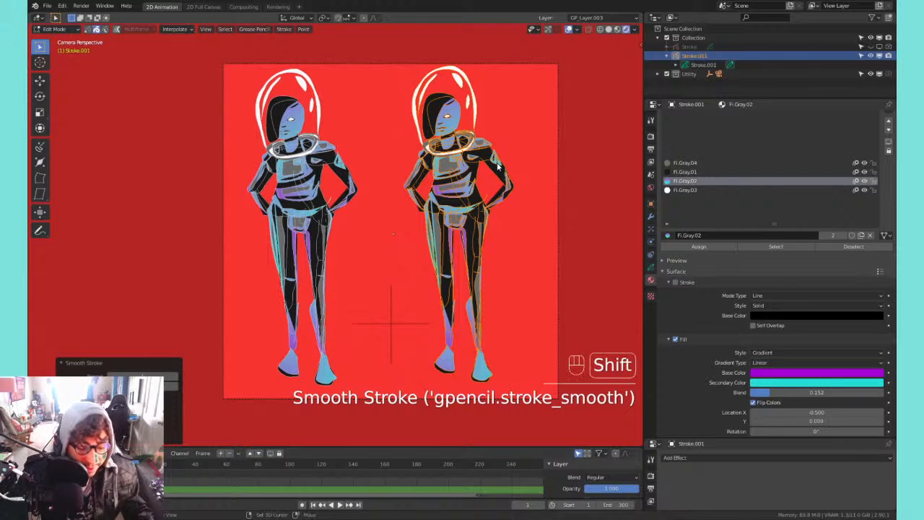
key(shift+r)
key(shift+r)
key(shift+r)
key(shift+r)
key(shift+r)
key(shift+r)
key(shift+r)
key(shift+r)
key(shift+r)
key(shift+r)
key(shift+r)
key(shift+r)
key(shift+r)
key(Tab)
scroll(488, 141, up, 5)
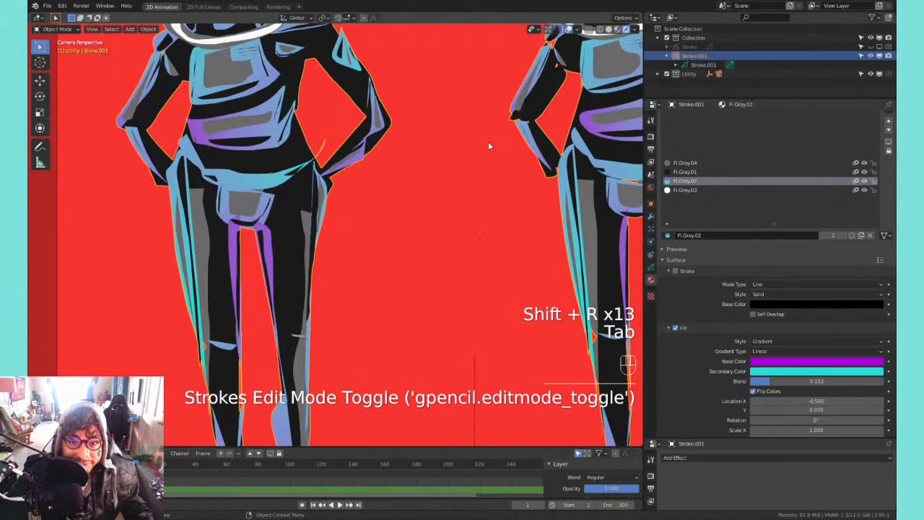
scroll(404, 195, down, 2)
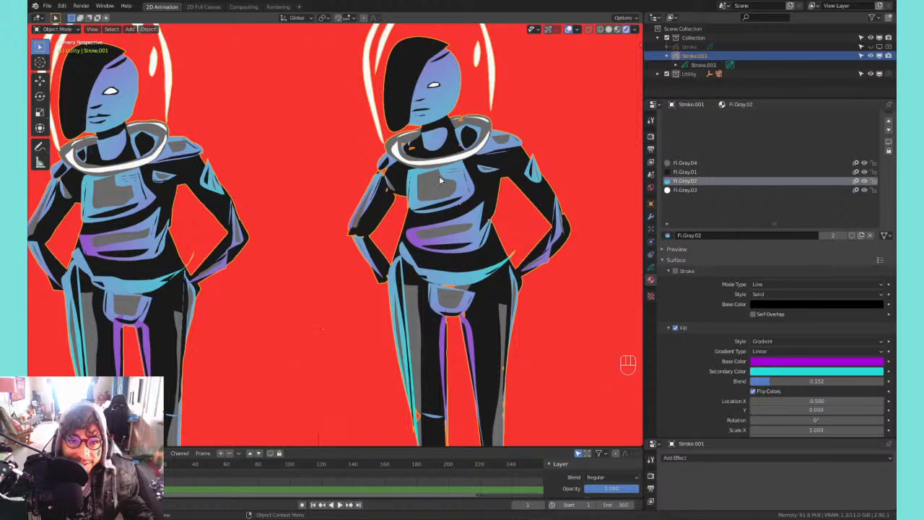
scroll(466, 176, down, 3)
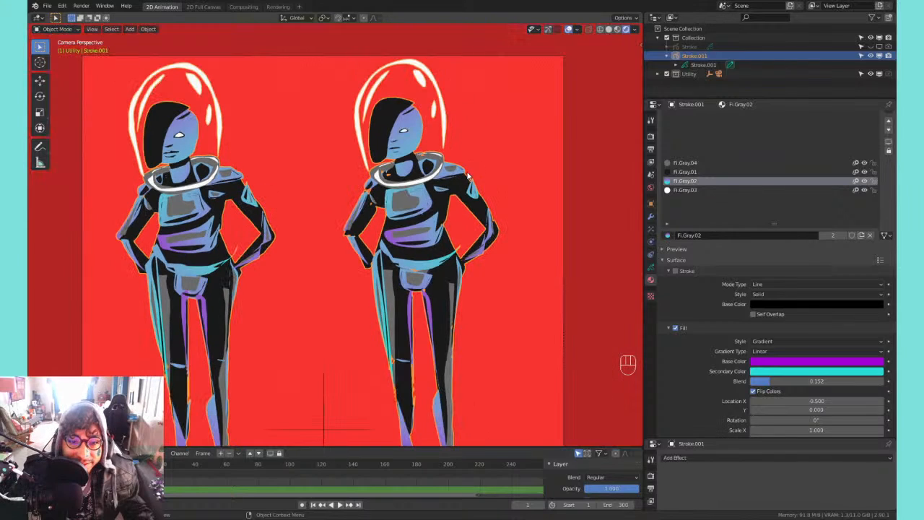
scroll(467, 175, down, 2)
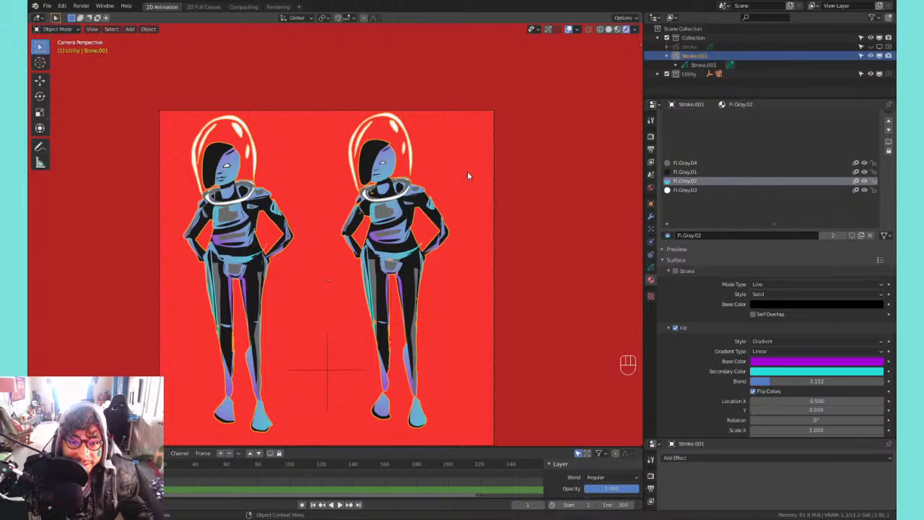
- Undo the copy's smoothing, the duplication and the move, restoring the single centred astronaut in Edit Mode with its strokes selected
scroll(467, 175, up, 4)
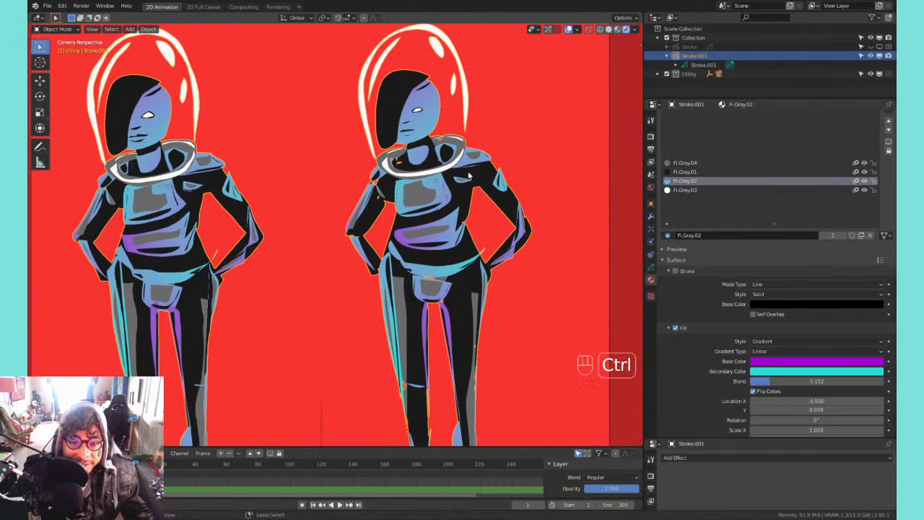
key(ctrl+z)
key(ctrl+z)
key(ctrl+z)
key(ctrl+z)
key(ctrl+z)
key(ctrl+z)
key(ctrl+z)
key(ctrl+z)
key(ctrl+z)
key(ctrl+z)
key(ctrl+z)
key(ctrl+z)
key(ctrl+z)
key(ctrl+z)
key(ctrl+z)
key(ctrl+z)
key(ctrl+z)
key(ctrl+z)
key(ctrl+z)
key(ctrl+z)
key(ctrl+z)
key(ctrl+z)
key(ctrl+z)
key(ctrl+z)
key(ctrl+z)
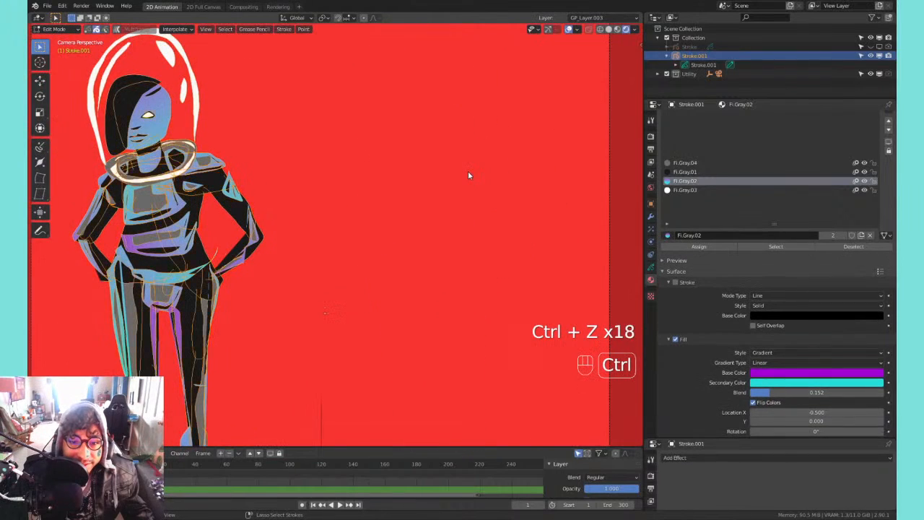
key(ctrl+shift+z)
key(ctrl+shift+z)
key(ctrl+shift+z)
key(ctrl+shift+z)
key(ctrl+shift+z)
key(ctrl+shift+z)
key(ctrl+shift+z)
key(ctrl+shift+z)
key(ctrl+shift+z)
key(ctrl+shift+z)
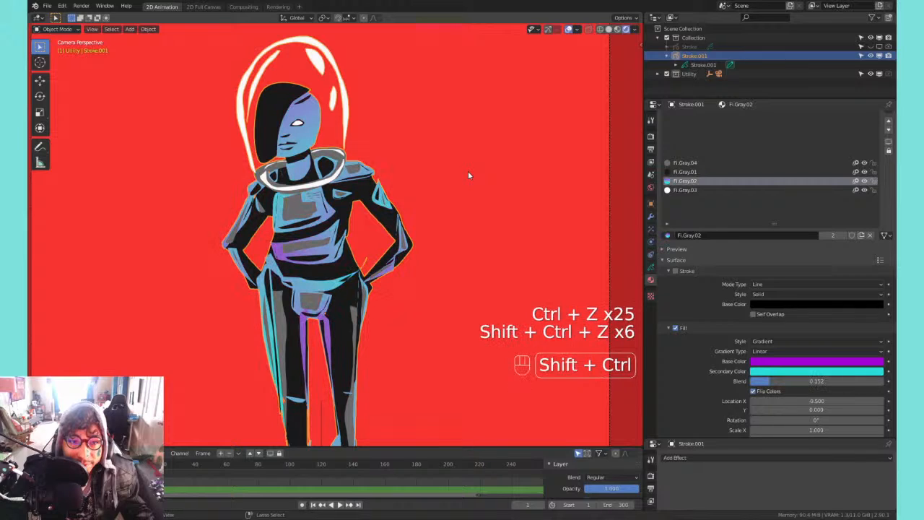
key(ctrl+z)
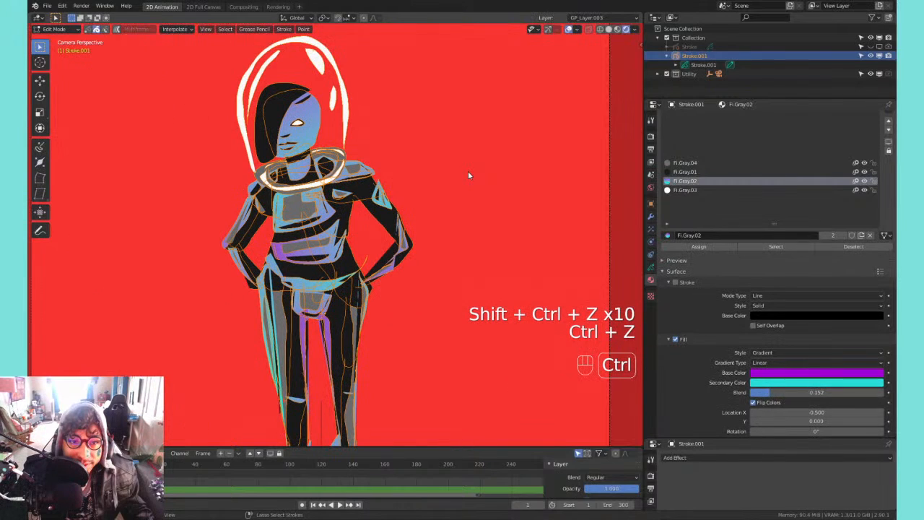
- Apply Smooth Stroke to the centred astronaut's selected strokes, repeat it three times, and check the whole figure in Object Mode
right_click(386, 158)
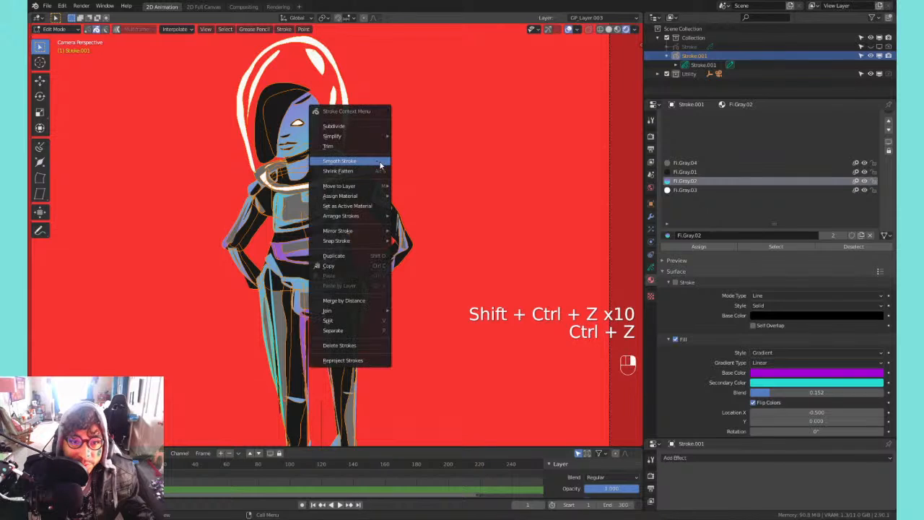
click(382, 161)
key(shift+r)
key(shift+r)
key(shift+r)
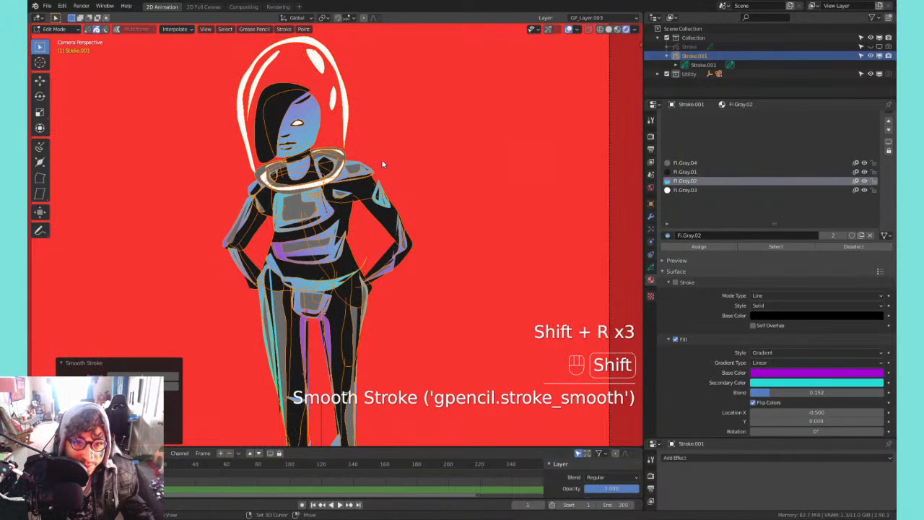
key(Tab)
shift+middle_drag(404, 164, 517, 113)
scroll(514, 118, down, 2)
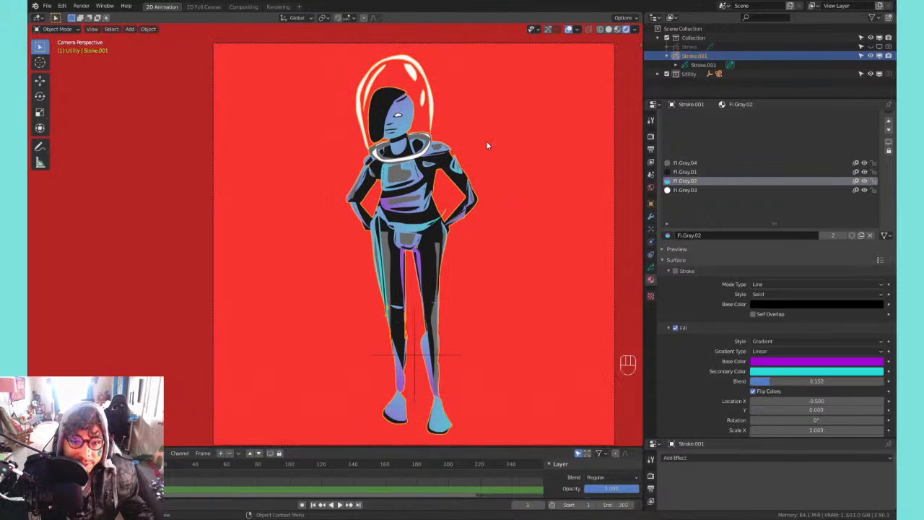
scroll(487, 143, down, 2)
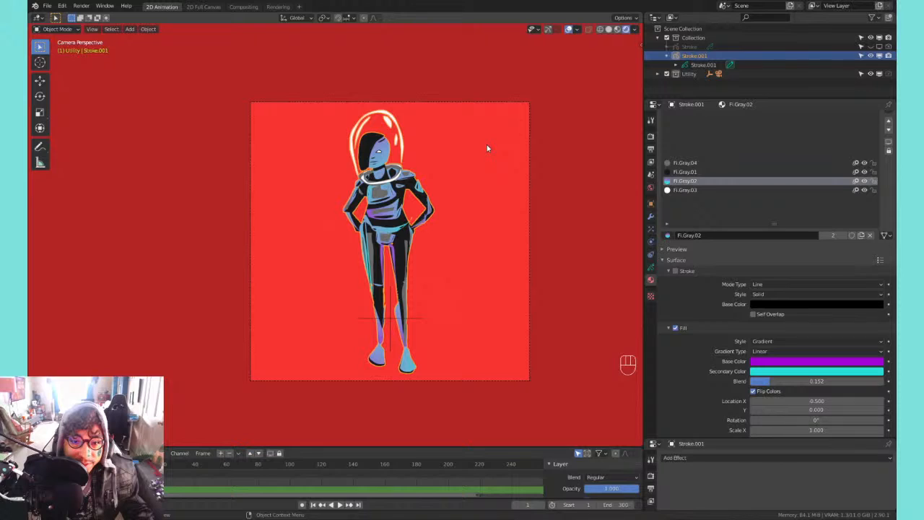
scroll(486, 145, up, 1)
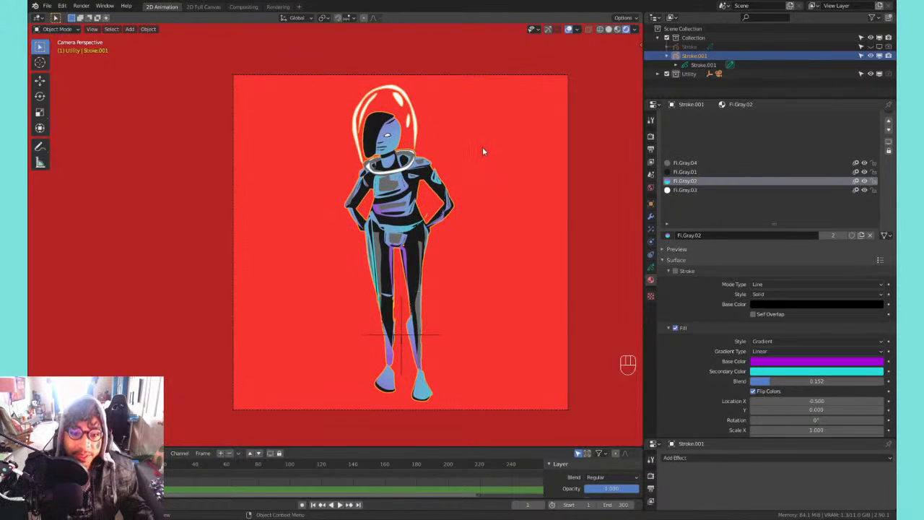